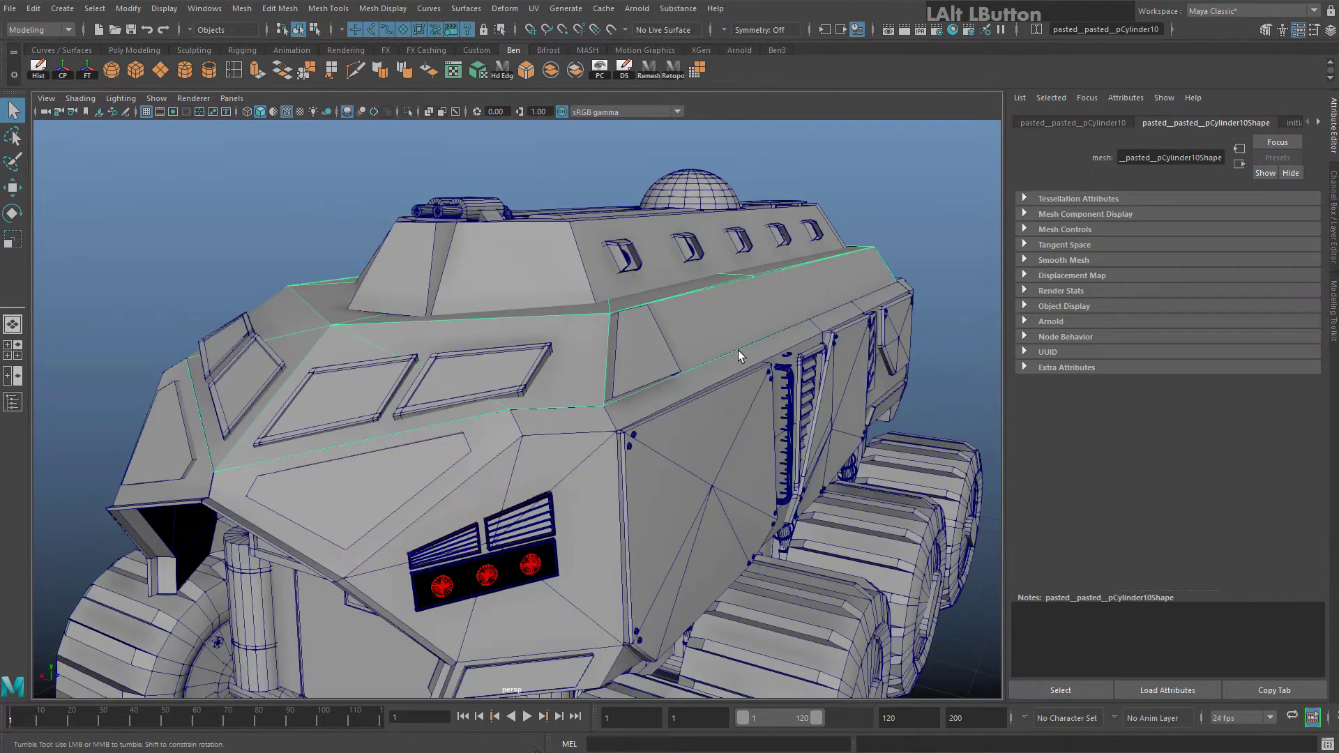
Examine the vehicle's roof housing, gun mount and upper hull for hard edges from several angles
left_click_drag(738, 350, 745, 354, "alt")
right_click_drag(745, 354, 743, 348, "alt")
middle_click_drag(743, 349, 747, 317, "alt")
right_click_drag(726, 290, 735, 298, "alt")
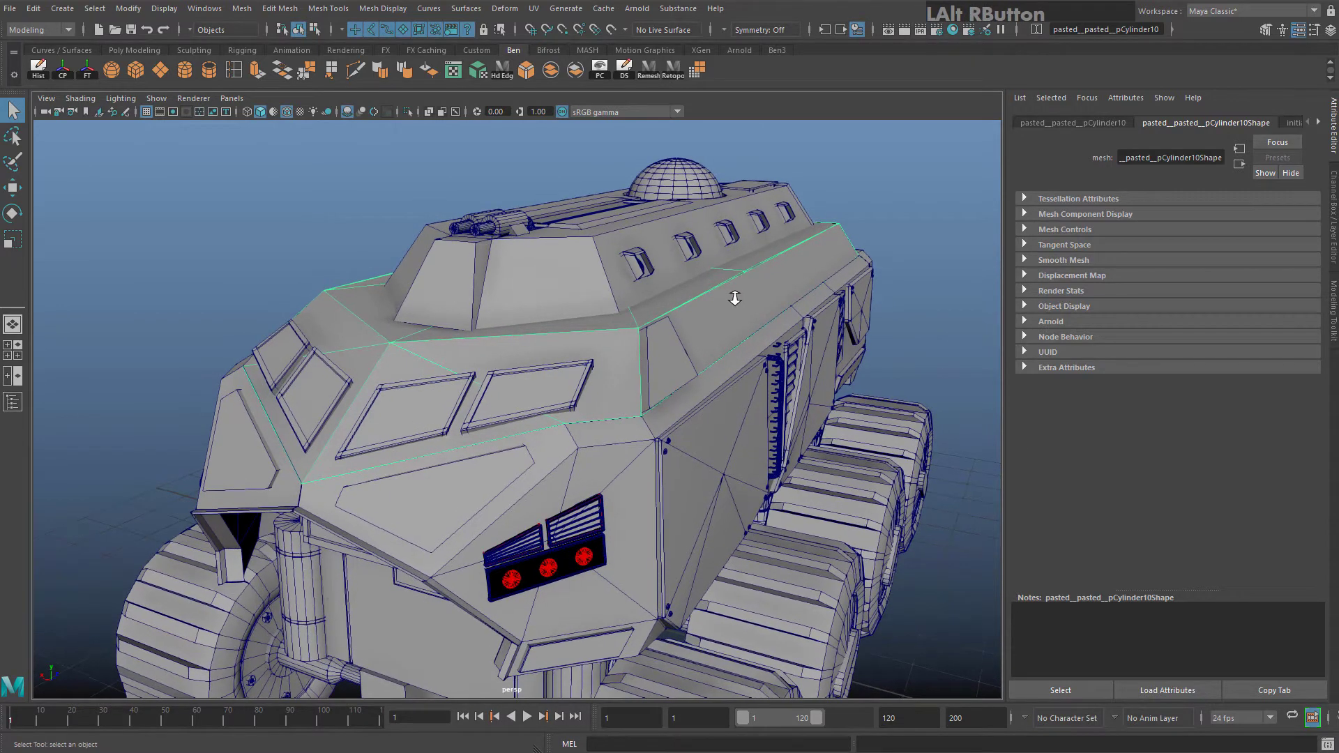
left_click(516, 289)
scroll(454, 473, "up", 4)
middle_click_drag(514, 251, 572, 379, "alt")
scroll(567, 379, "up", 5)
middle_click_drag(567, 318, 567, 319, "alt")
left_click_drag(567, 318, 553, 338, "alt")
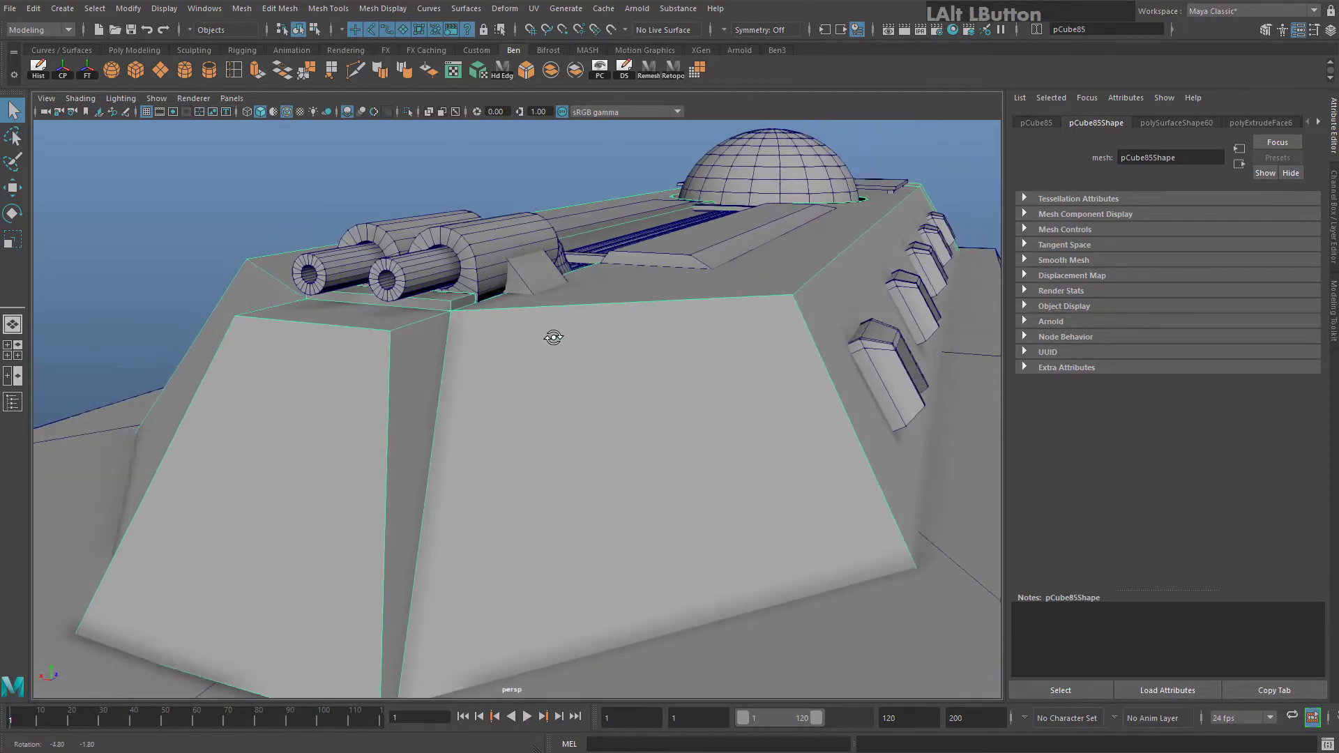
right_click_drag(553, 338, 565, 325, "alt")
scroll(425, 300, "down", 6)
scroll(454, 374, "up", 6)
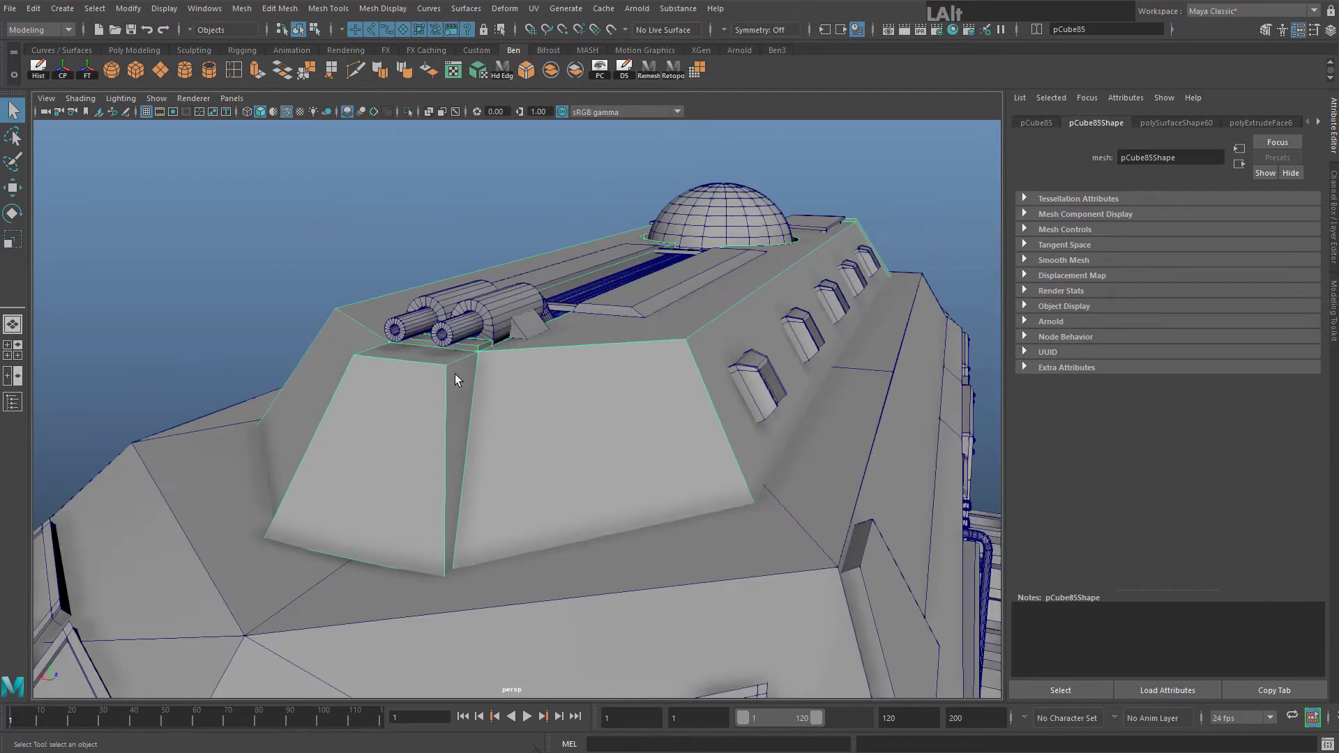
middle_click_drag(454, 374, 492, 230, "alt")
right_click_drag(600, 390, 576, 344, "alt")
scroll(576, 344, "up", 3)
middle_click_drag(604, 293, 573, 375, "alt")
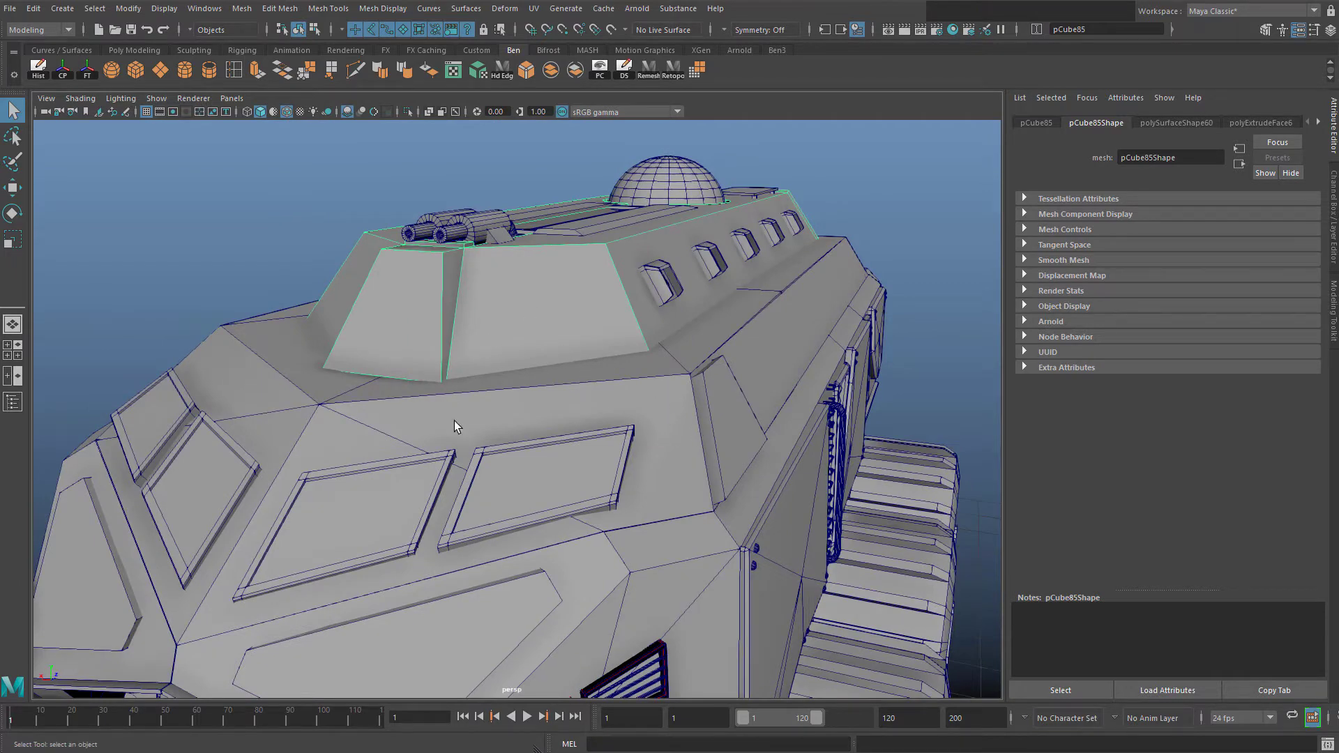
right_click_drag(582, 311, 670, 365, "alt")
middle_click_drag(669, 365, 736, 326, "alt")
right_click_drag(735, 325, 745, 302, "alt")
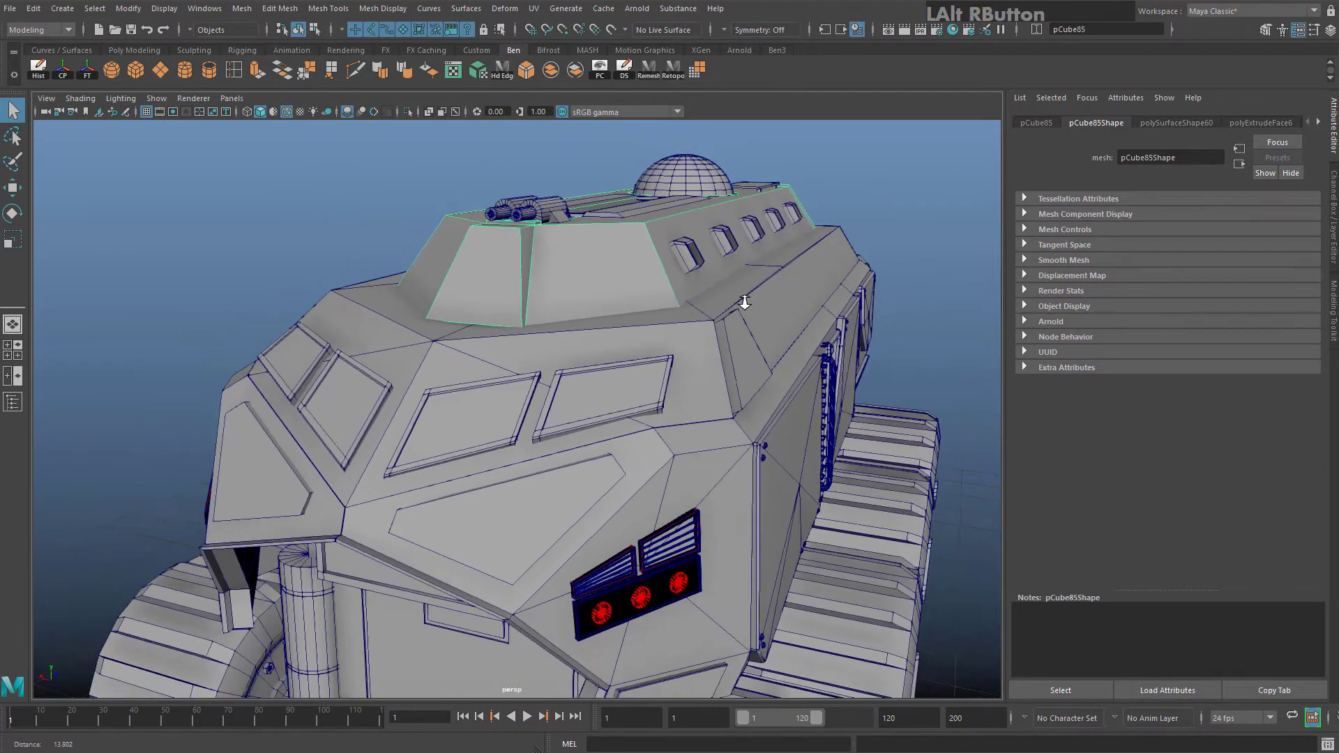
right_click_drag(743, 434, 746, 422, "alt")
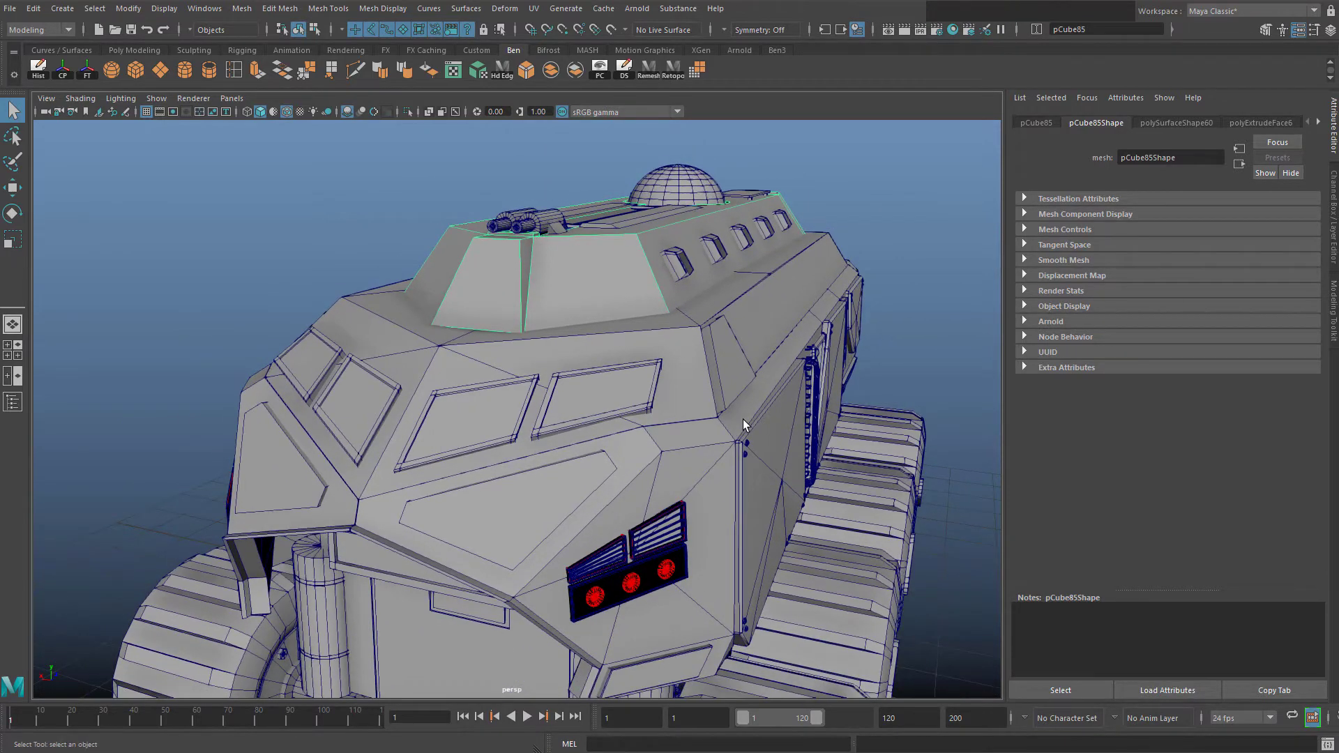
right_click_drag(766, 446, 639, 436, "alt")
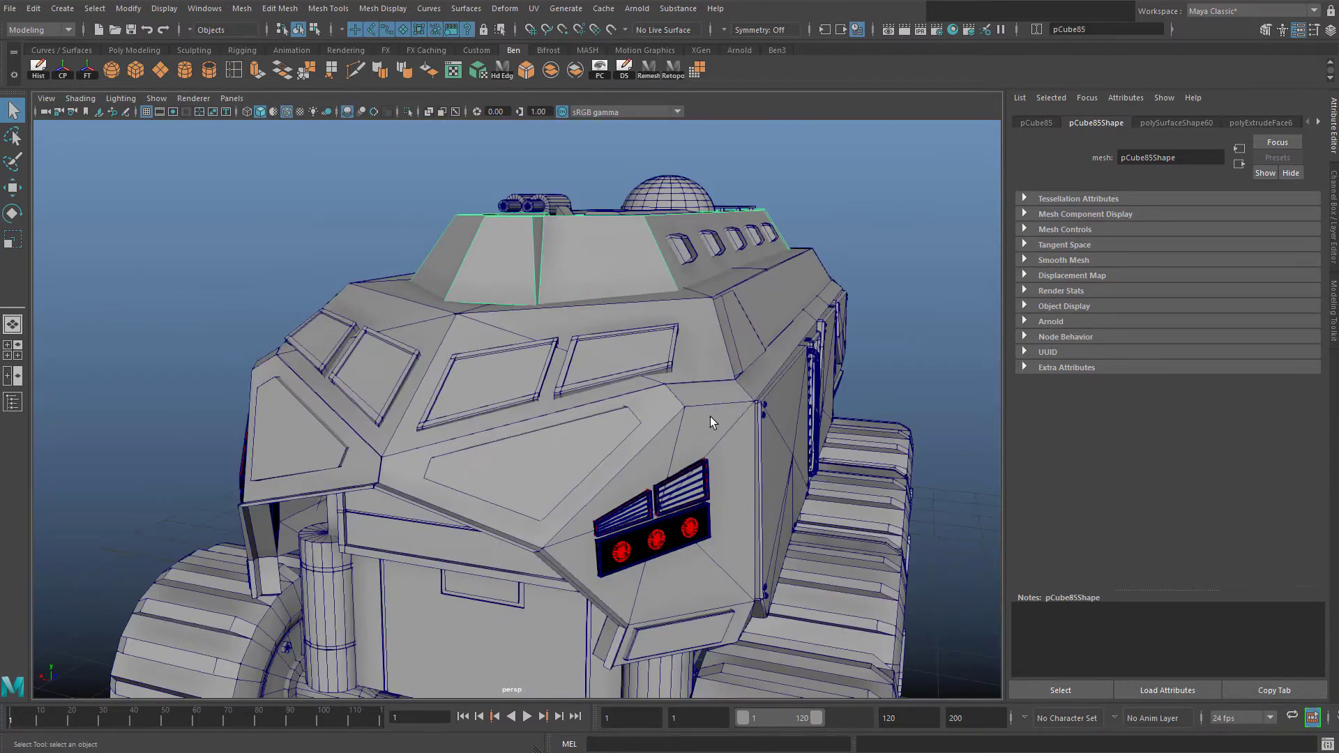
Examine the lower hull shell, side armour plates and front end of the vehicle from both sides
left_click(739, 384)
left_click_drag(747, 373, 642, 358, "alt")
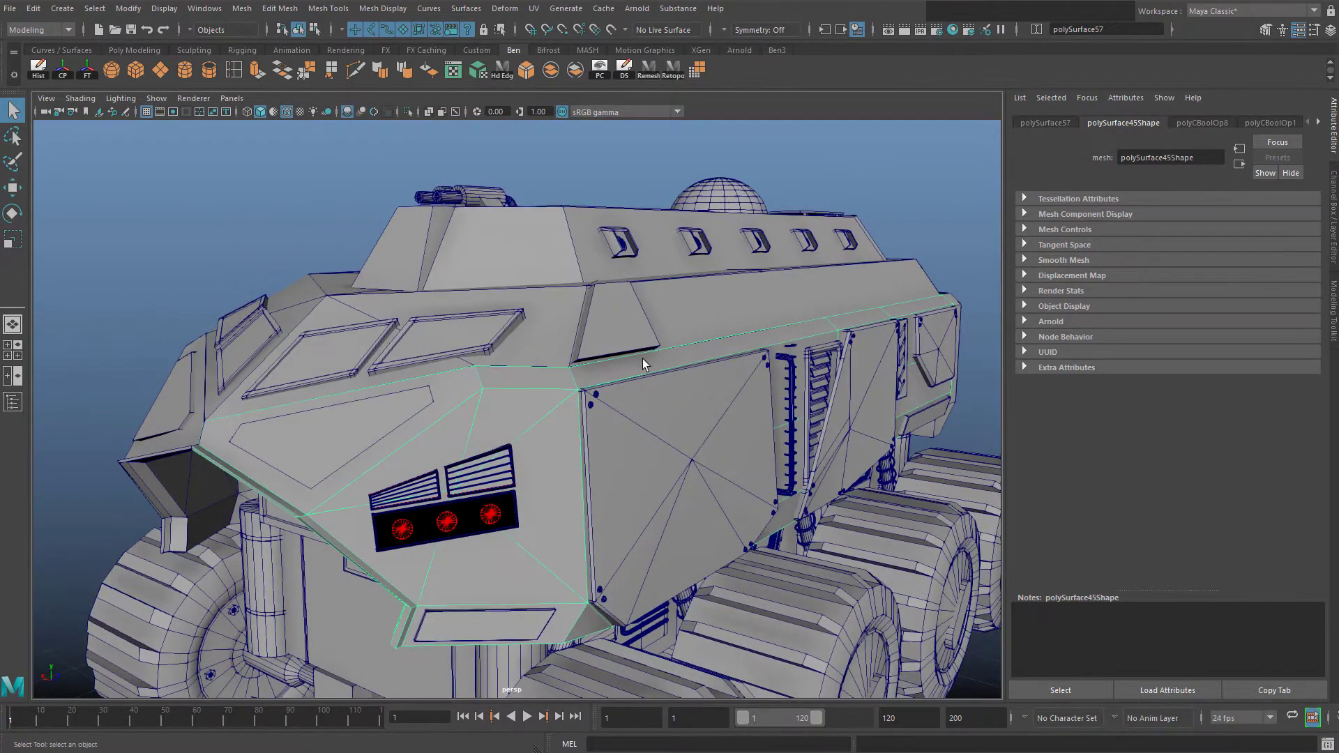
left_click_drag(560, 359, 605, 341, "alt")
middle_click_drag(578, 441, 592, 383, "alt")
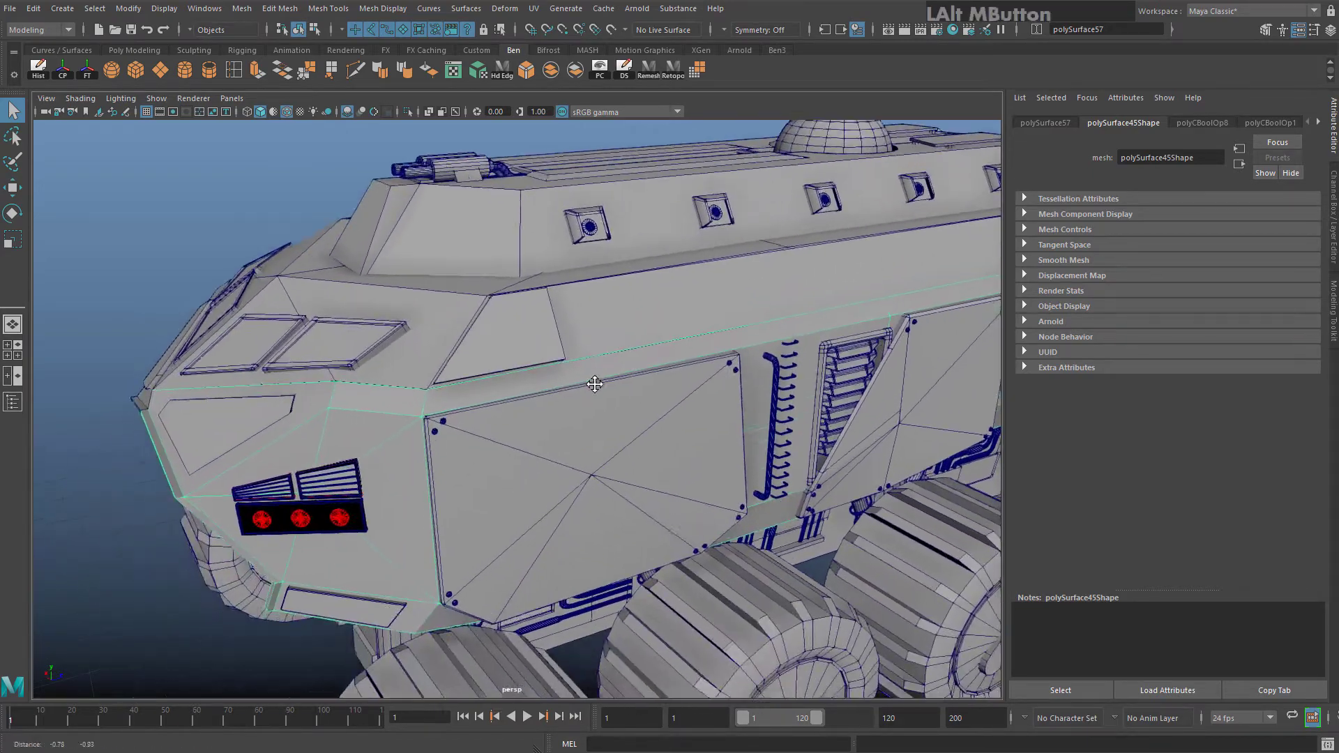
left_click_drag(350, 407, 484, 411, "alt")
left_click_drag(439, 517, 596, 426, "alt")
middle_click_drag(559, 336, 568, 424, "alt")
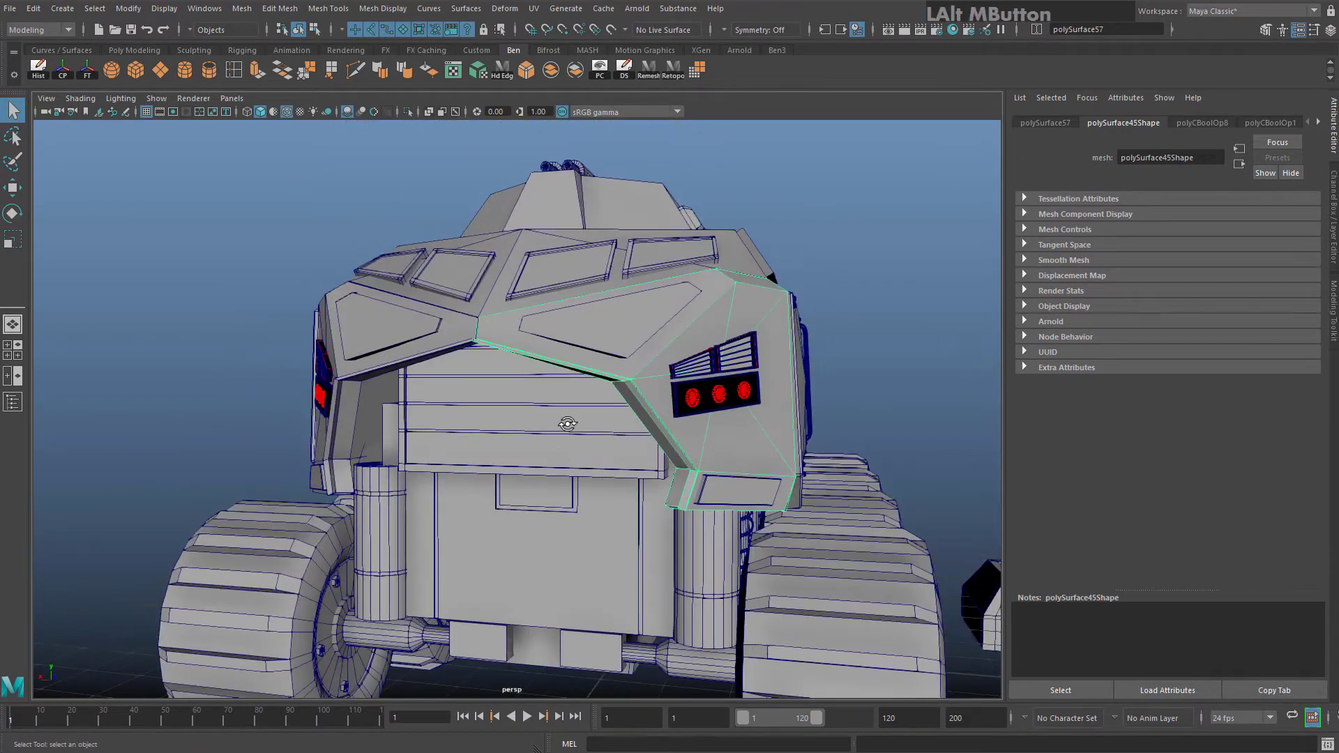
mouse_move(568, 424)
left_mouse_down("alt")
mouse_move(517, 433)
mouse_move(556, 419)
left_mouse_up("alt")
left_click(517, 436)
middle_click_drag(556, 419, 558, 426, "alt")
left_click(375, 440)
left_click_drag(558, 426, 341, 443, "alt")
left_click(563, 437)
left_click_drag(209, 342, 375, 337, "alt")
Bevel the trapezoidal side panel behind the front windows and set the bevel fraction to 0.2
left_click(377, 340)
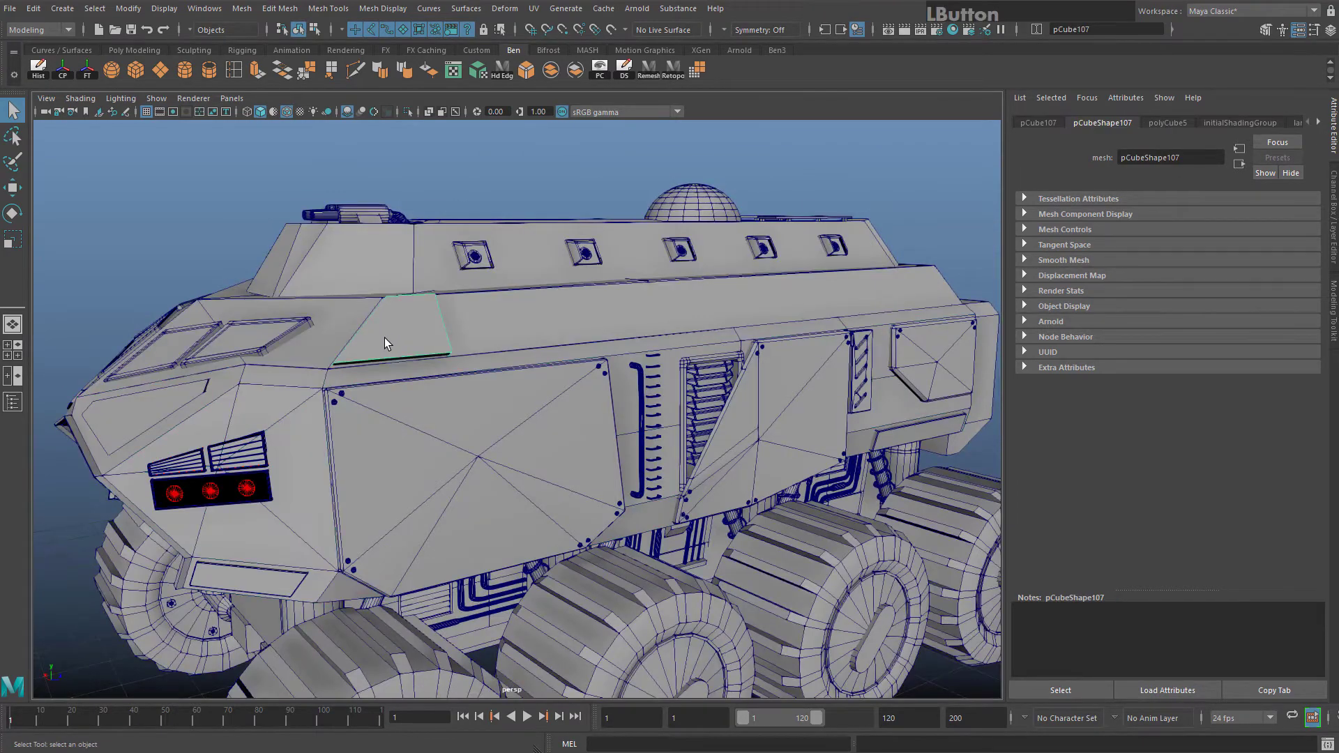
key("f")
left_click_drag(551, 318, 407, 374, "alt")
middle_click_drag(407, 374, 609, 257, "alt")
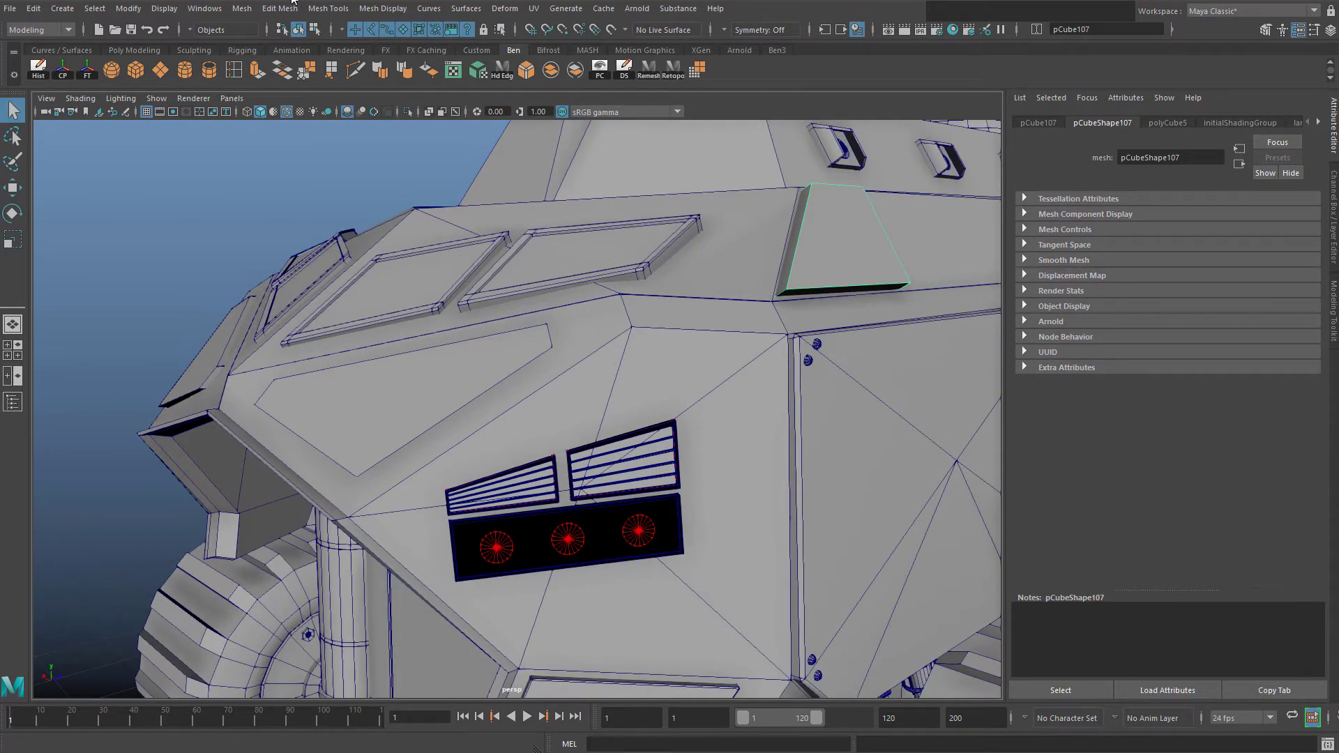
scroll(579, 410, "down", 3)
left_click_drag(484, 377, 171, 30, "alt")
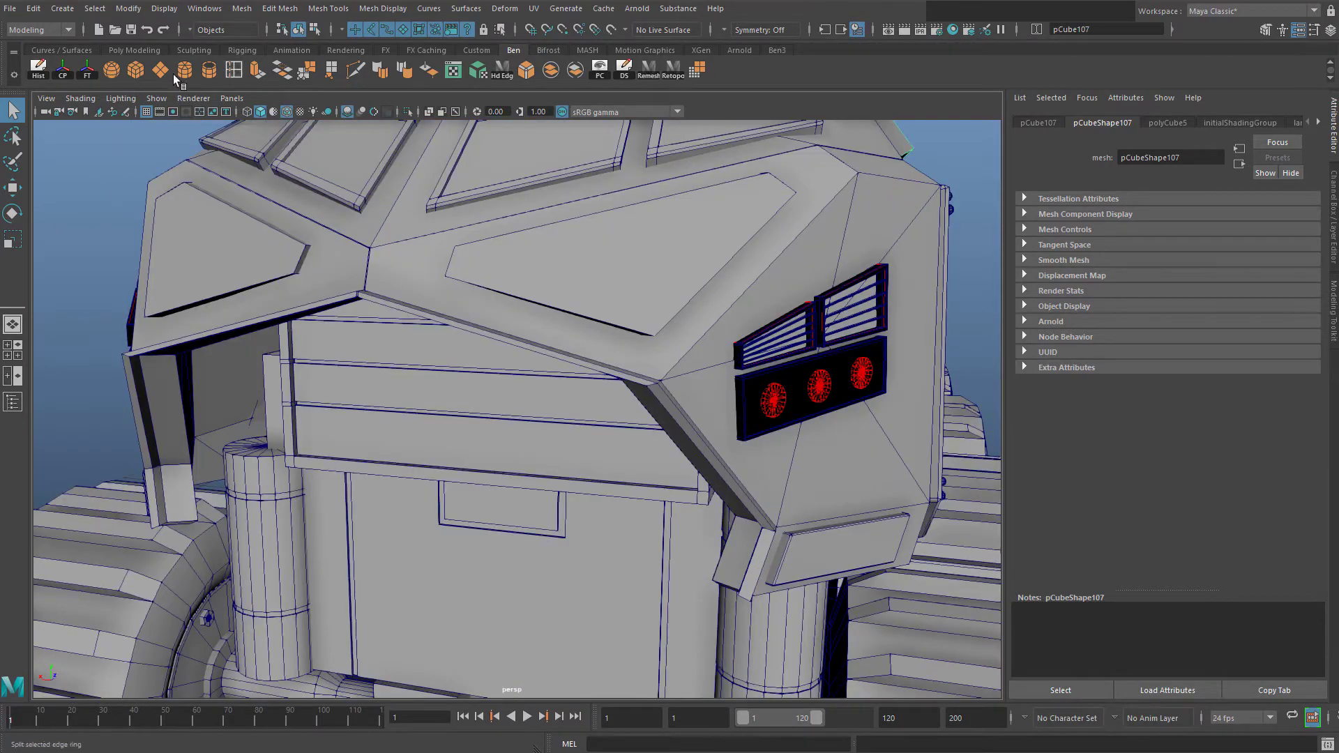
scroll(781, 295, "down", 3)
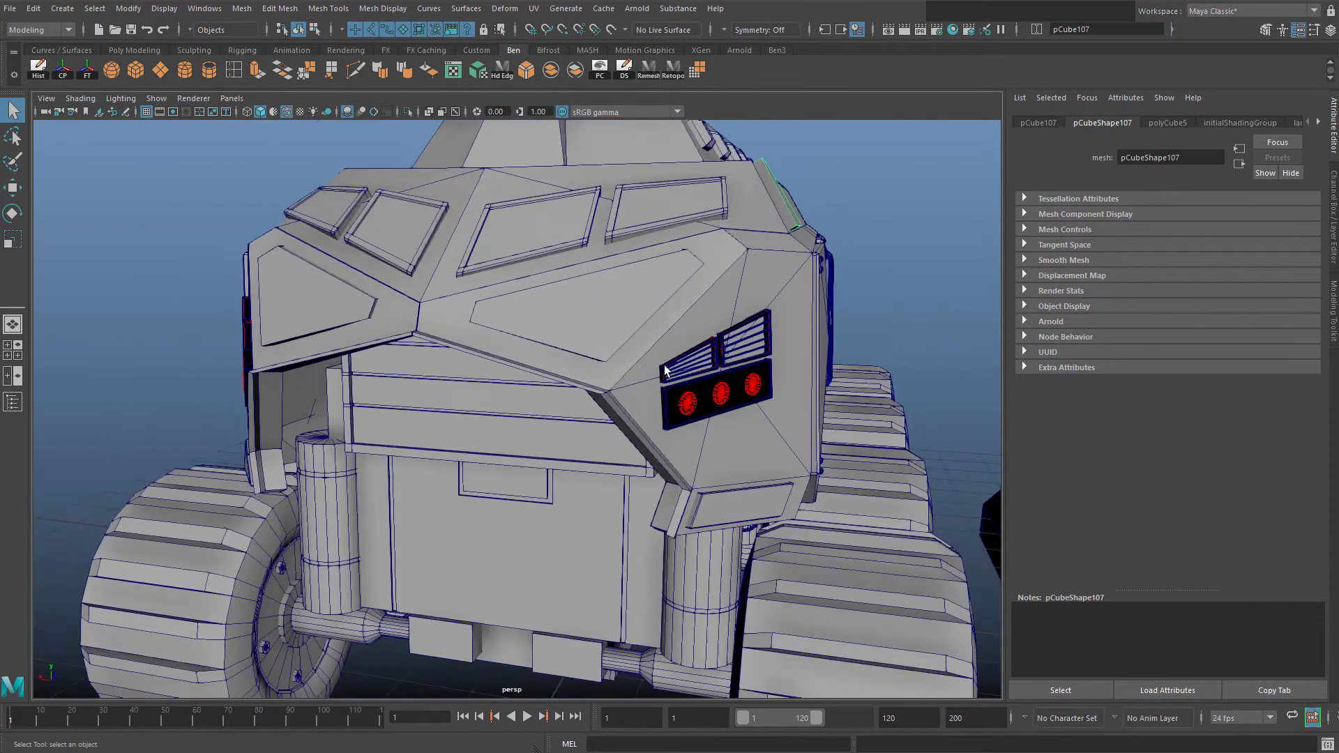
left_click_drag(699, 358, 621, 309, "alt")
scroll(620, 309, "down", 4)
scroll(542, 282, "up", 1)
key("f")
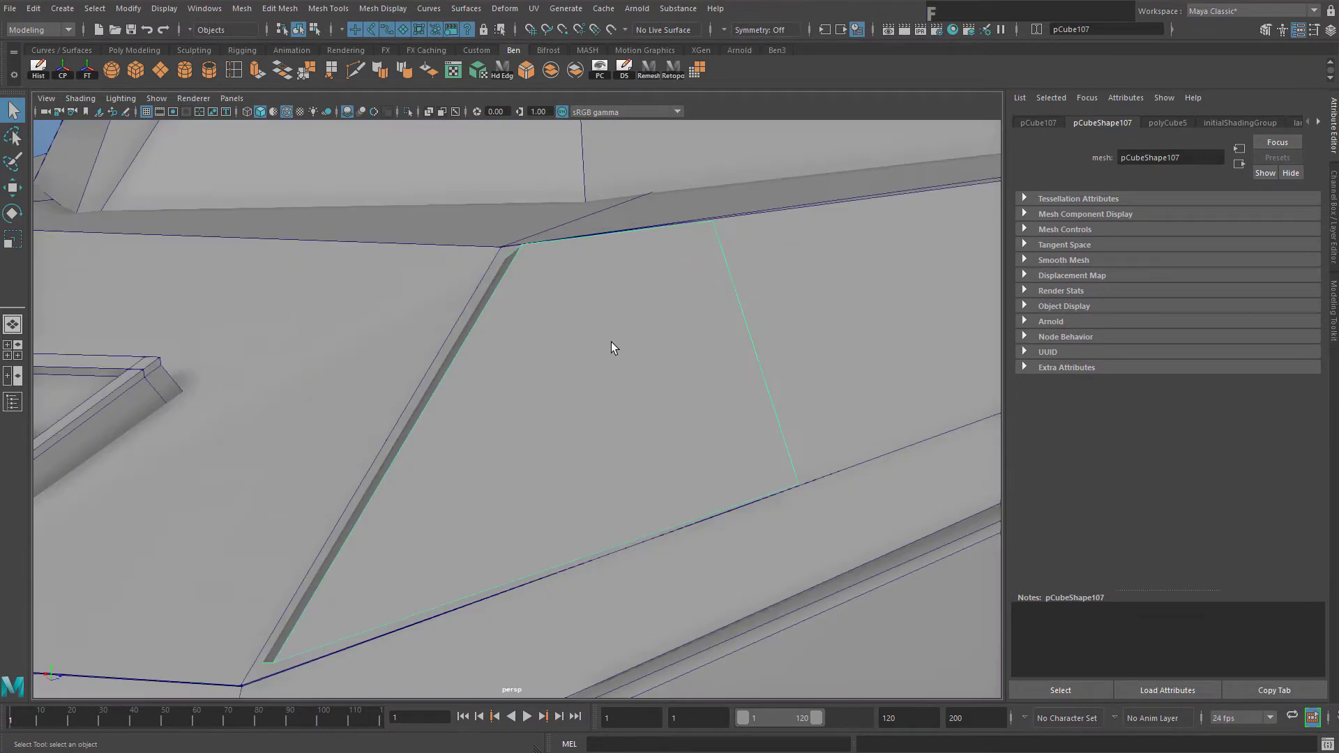
scroll(575, 356, "down", 3)
left_click_drag(513, 360, 500, 83, "alt")
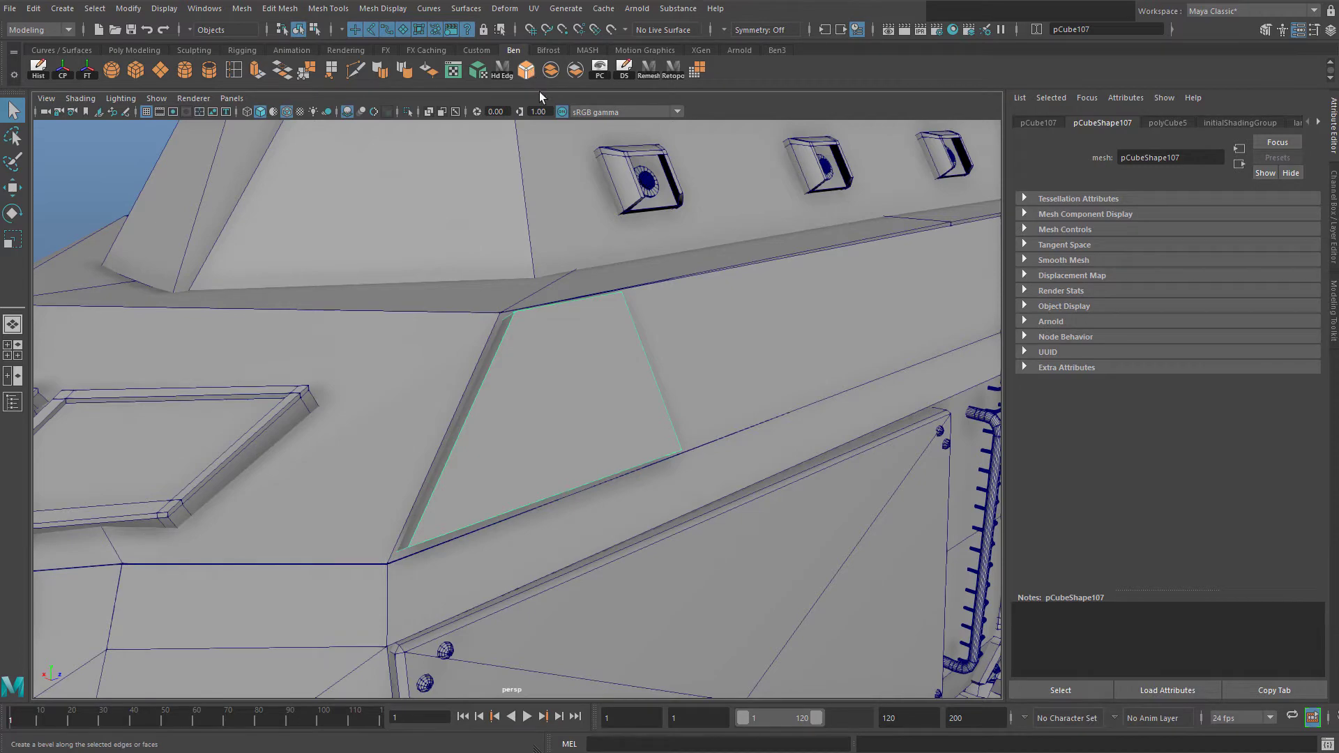
key("ctrl+b")
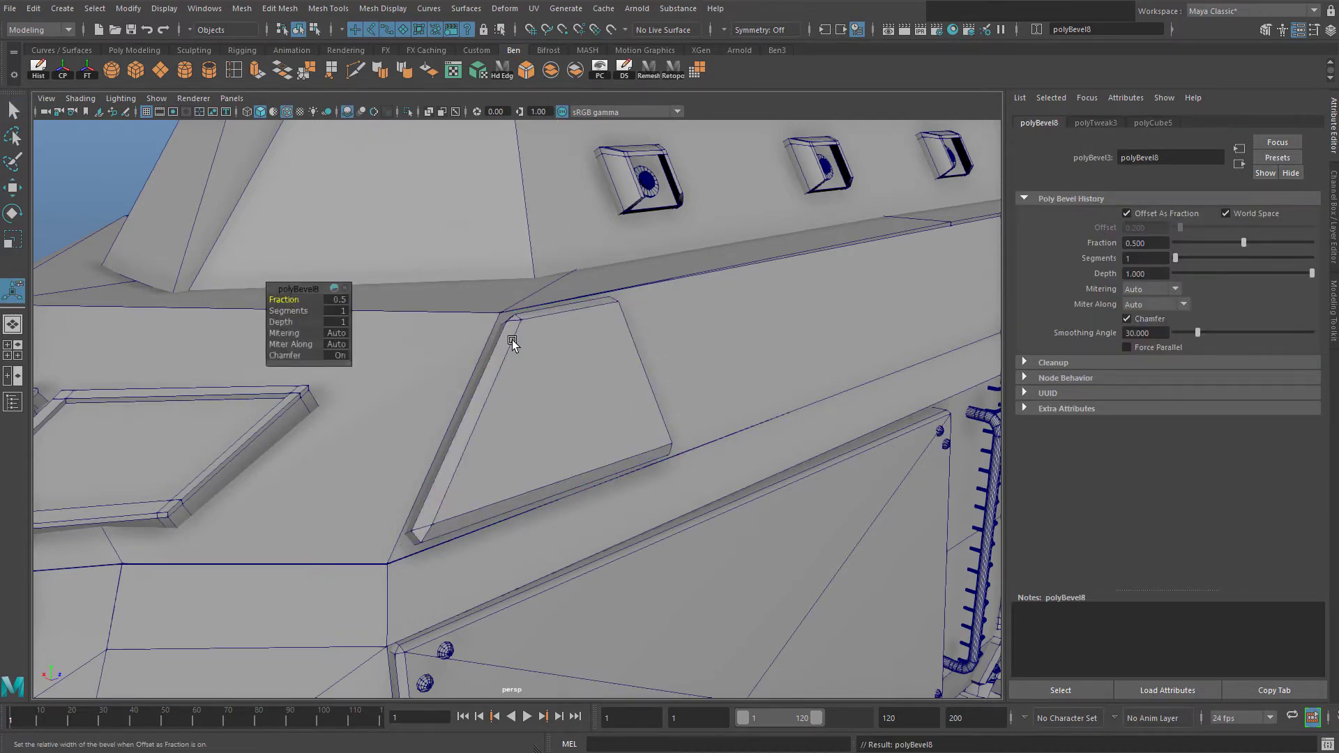
left_click_drag(512, 343, 476, 312, "alt")
left_click_drag(292, 294, 286, 300)
scroll(608, 312, "down", 6)
left_click_drag(608, 313, 598, 368, "alt")
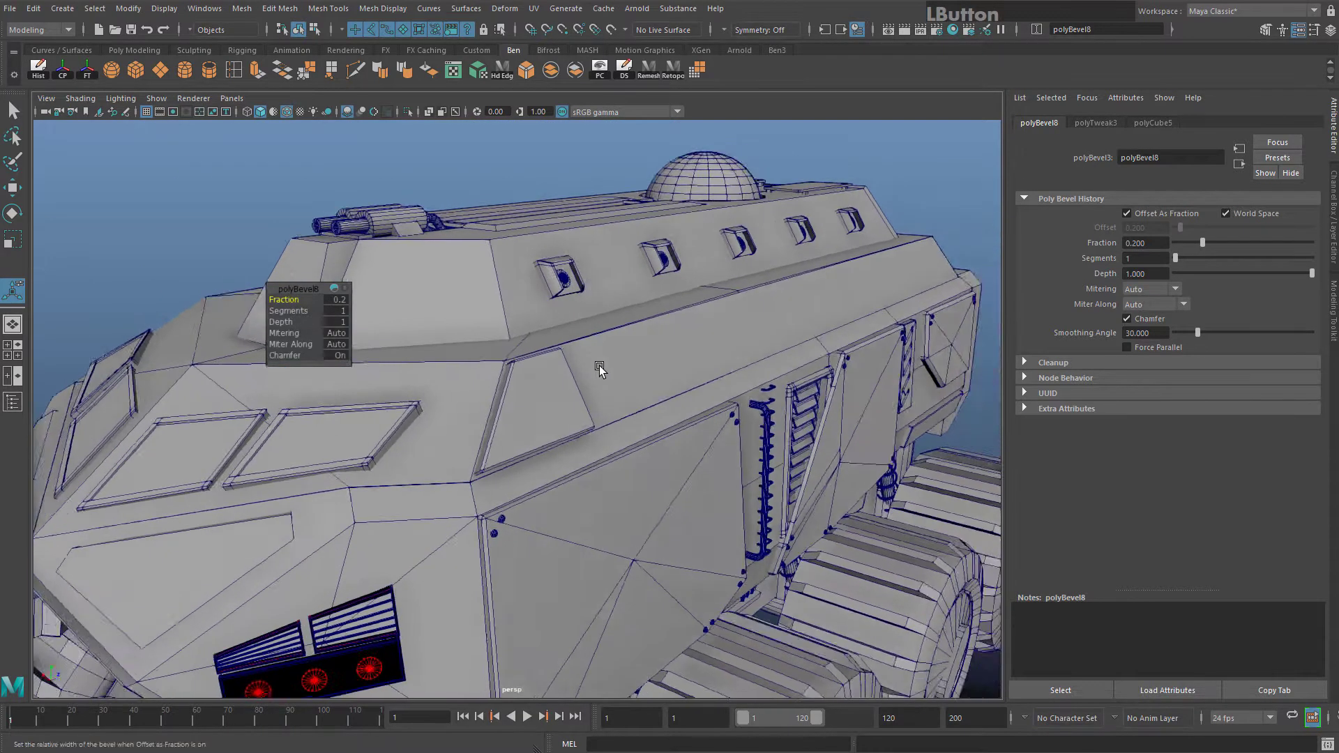
Combine the four front window frames into a single mesh
scroll(598, 367, "up", 5)
middle_click_drag(544, 376, 624, 472, "alt")
left_click_drag(625, 471, 658, 463, "alt")
left_click(658, 462)
scroll(521, 501, "down", 4)
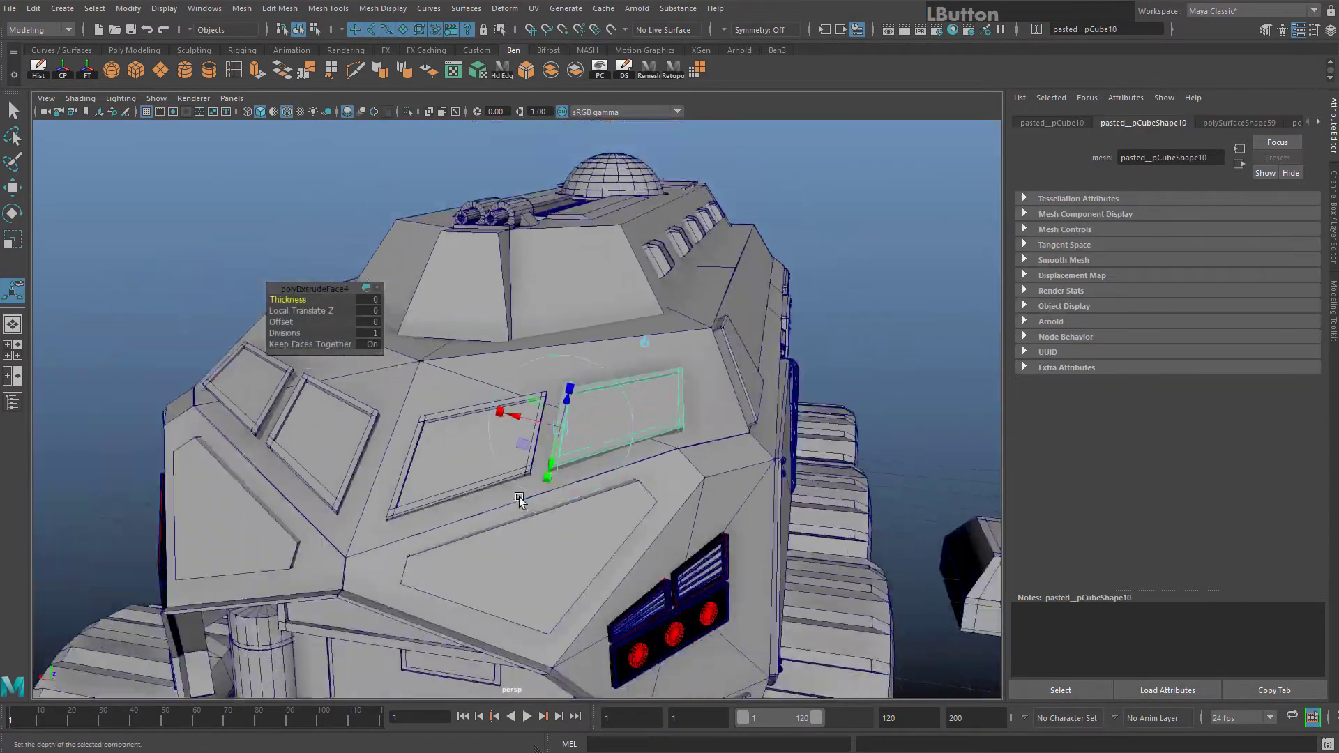
scroll(522, 458, "up", 4)
key("w")
left_click(475, 437, "shift")
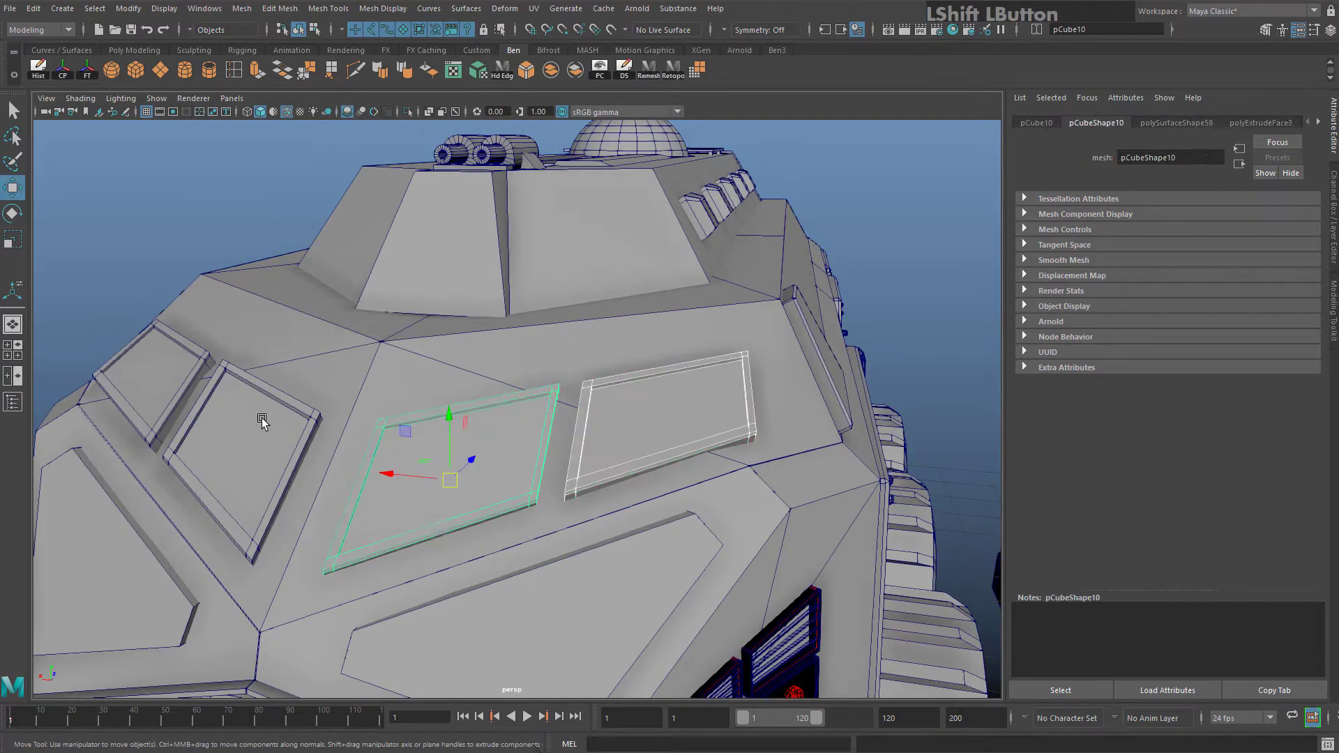
left_click(244, 418, "shift")
left_click(144, 342, "shift")
middle_click_drag(346, 209, 456, 186, "alt")
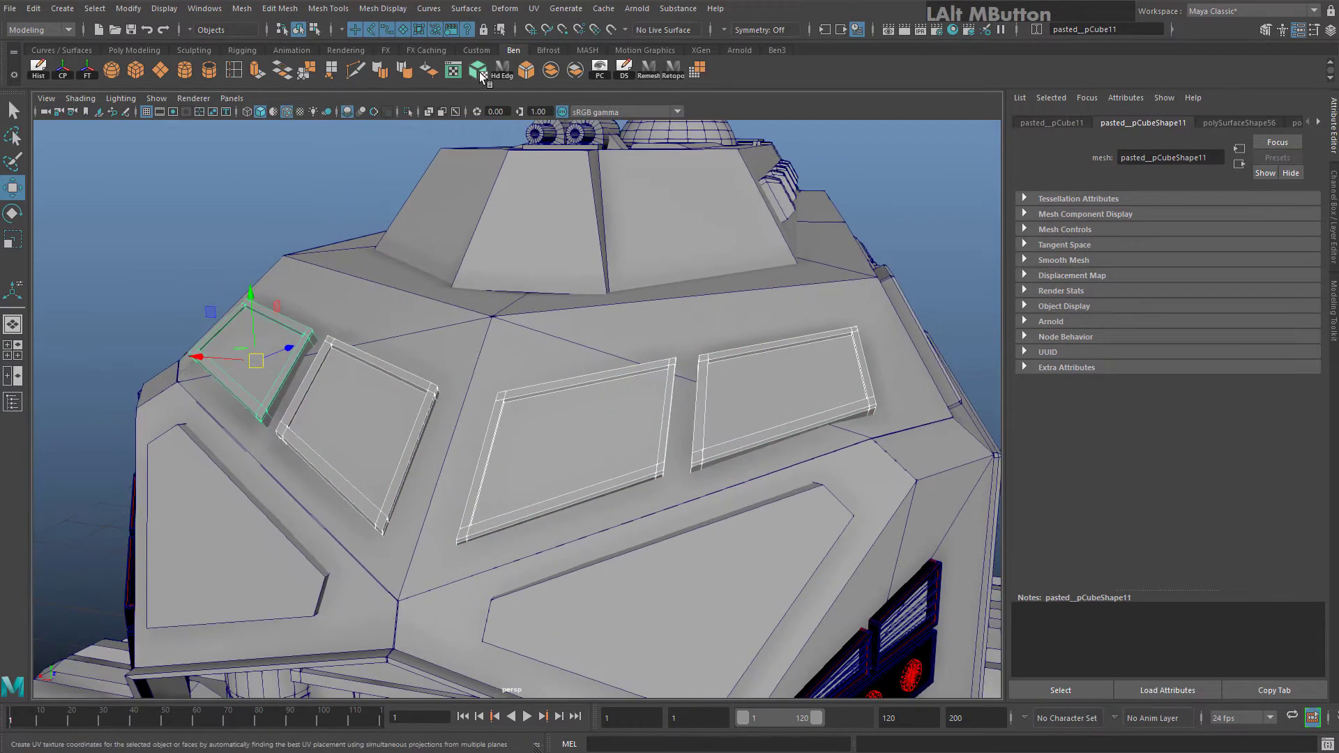
left_click(551, 70)
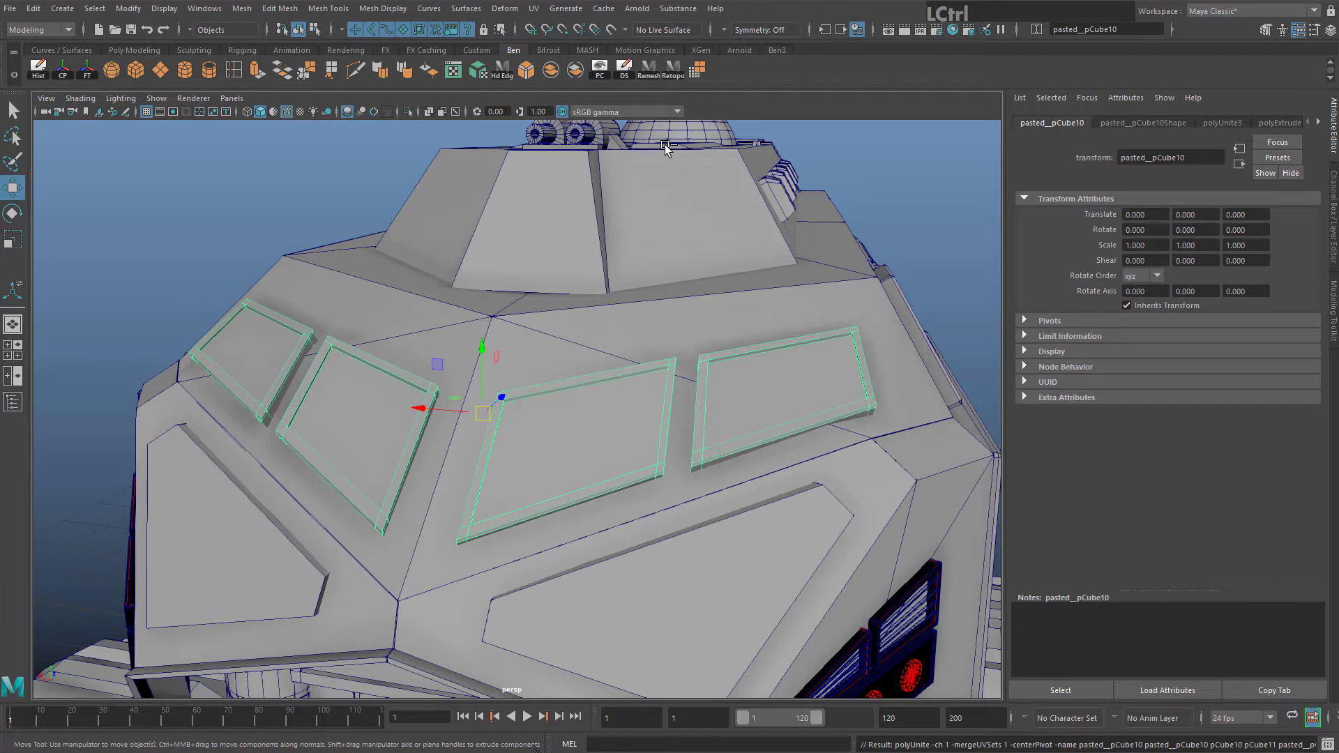
Bevel the combined window frames with a fraction of 0.5
key("ctrl+b")
scroll(589, 365, "up", 3)
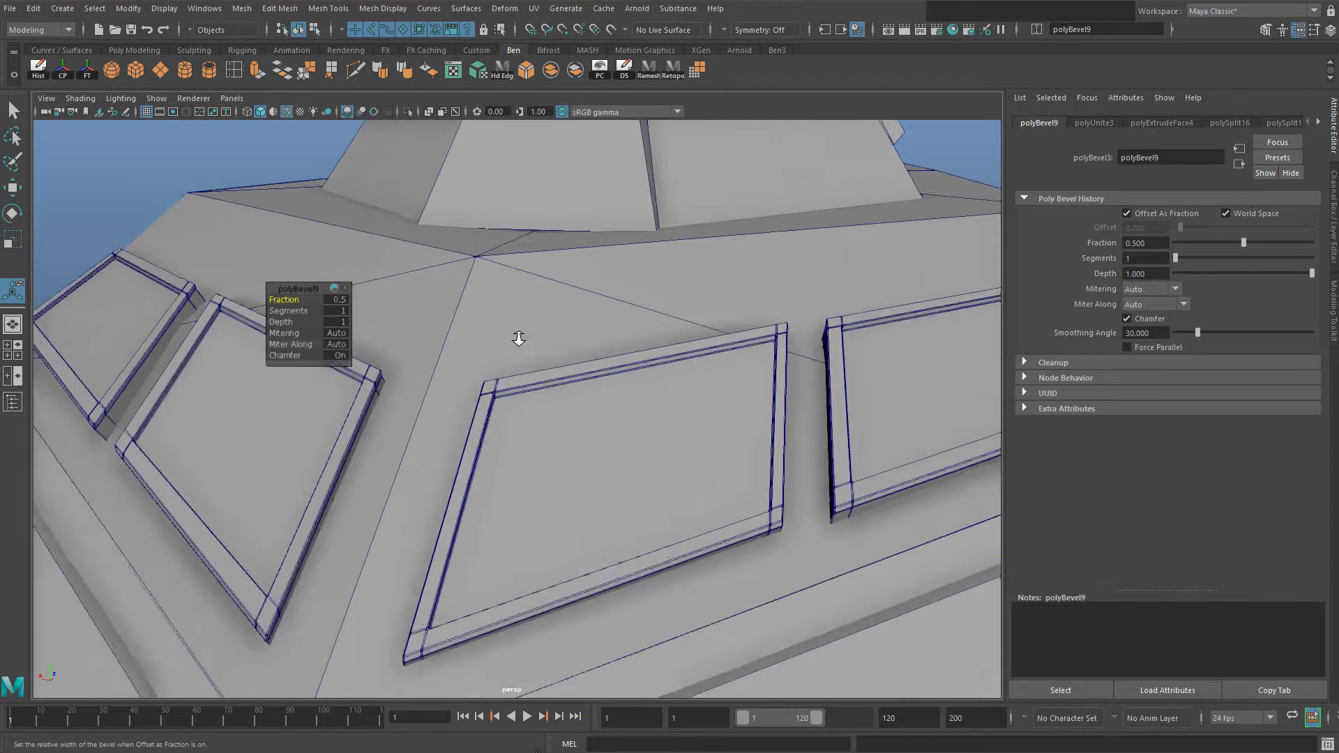
left_click_drag(516, 335, 488, 397, "alt")
left_click(345, 258)
scroll(363, 293, "down", 5)
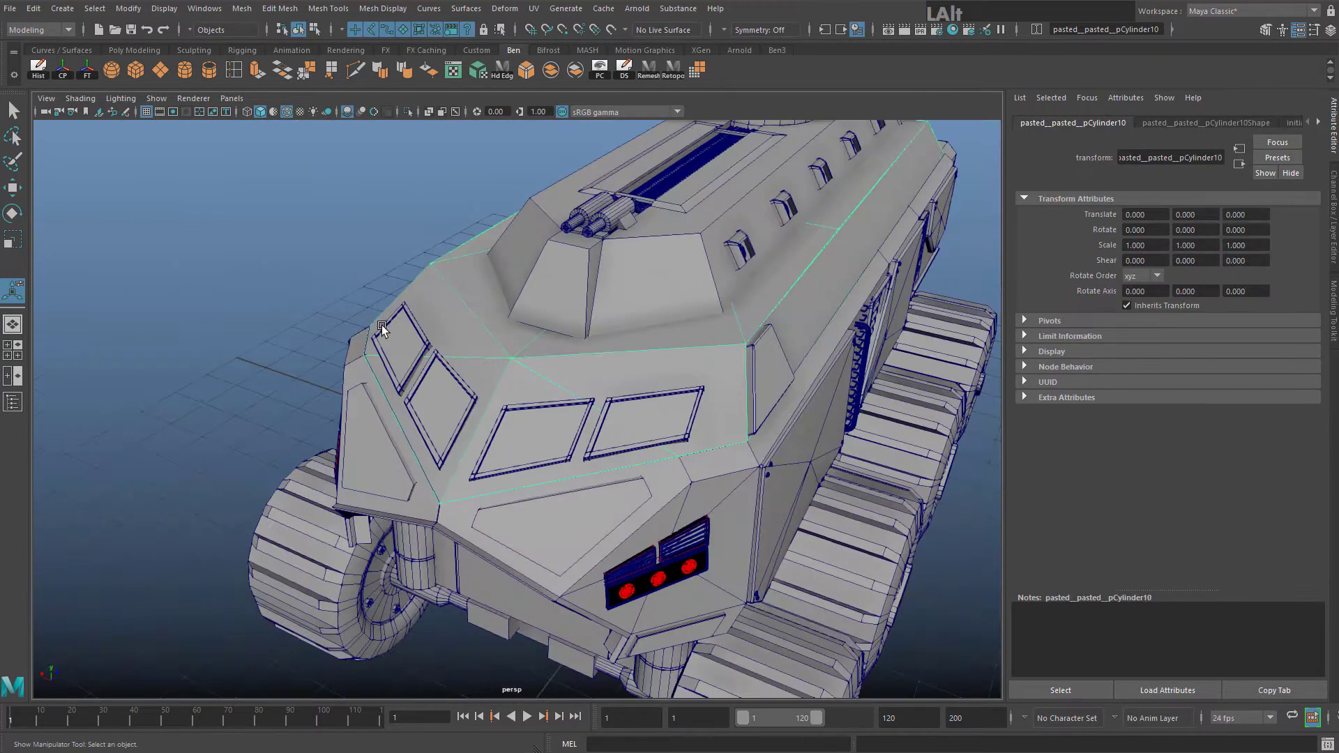
Try to bevel the raised angular hood panel below the front windows
middle_click_drag(311, 439, 281, 338, "alt")
left_click_drag(281, 339, 579, 373, "alt")
middle_click_drag(579, 374, 601, 368, "alt")
scroll(655, 442, "up", 3)
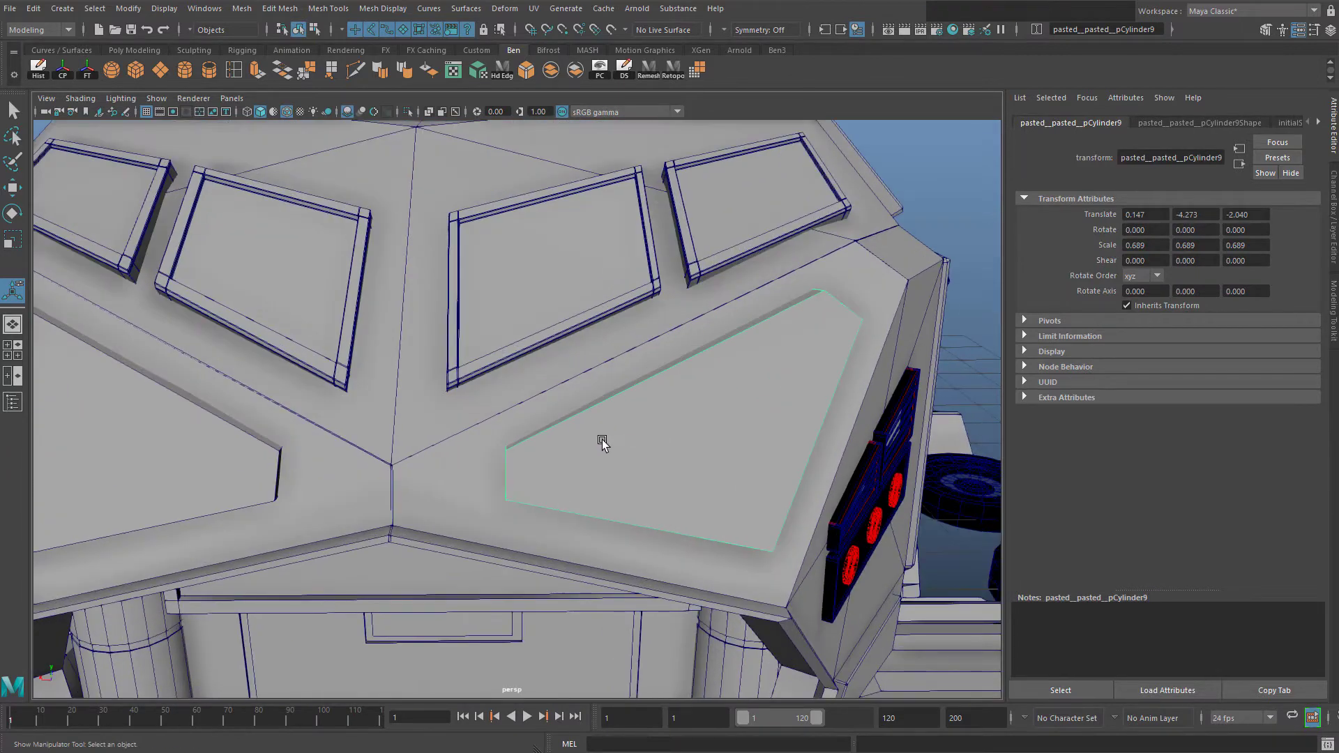
left_click_drag(599, 438, 686, 420, "alt")
middle_click_drag(667, 368, 596, 371, "alt")
scroll(576, 359, "up", 2)
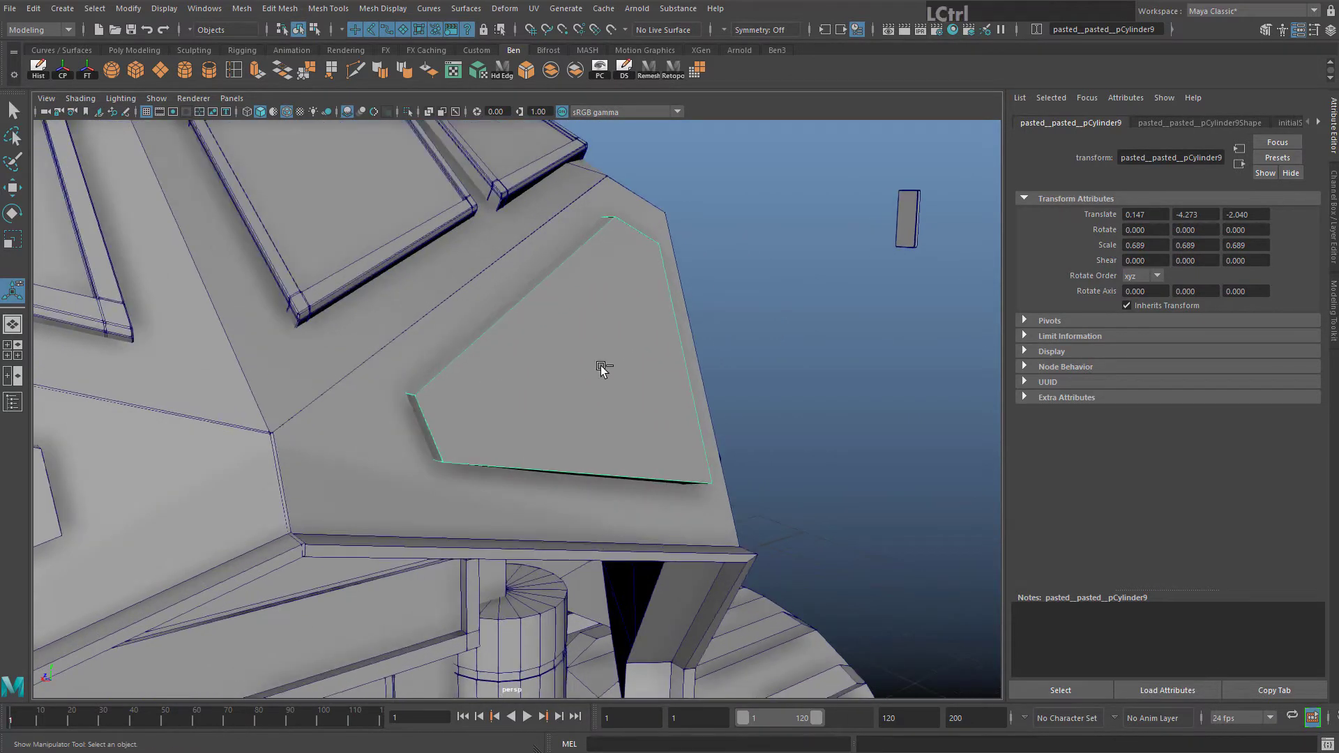
key("ctrl+b")
Try to bevel the mirrored hood panel on the other side of the vehicle's nose
scroll(588, 385, "down", 4)
left_click(231, 466)
scroll(380, 442, "up", 2)
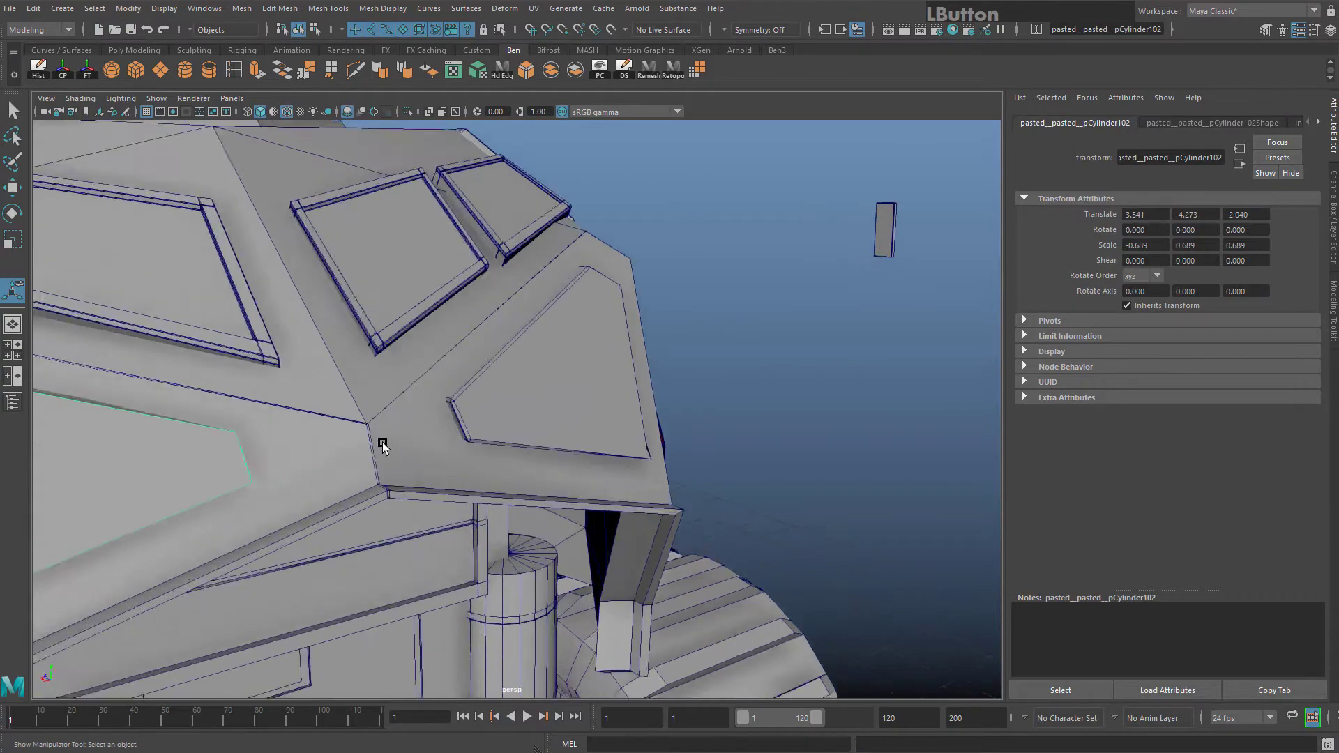
key("ctrl+b")
left_click_drag(382, 442, 642, 397, "alt")
middle_click_drag(762, 345, 648, 429, "alt")
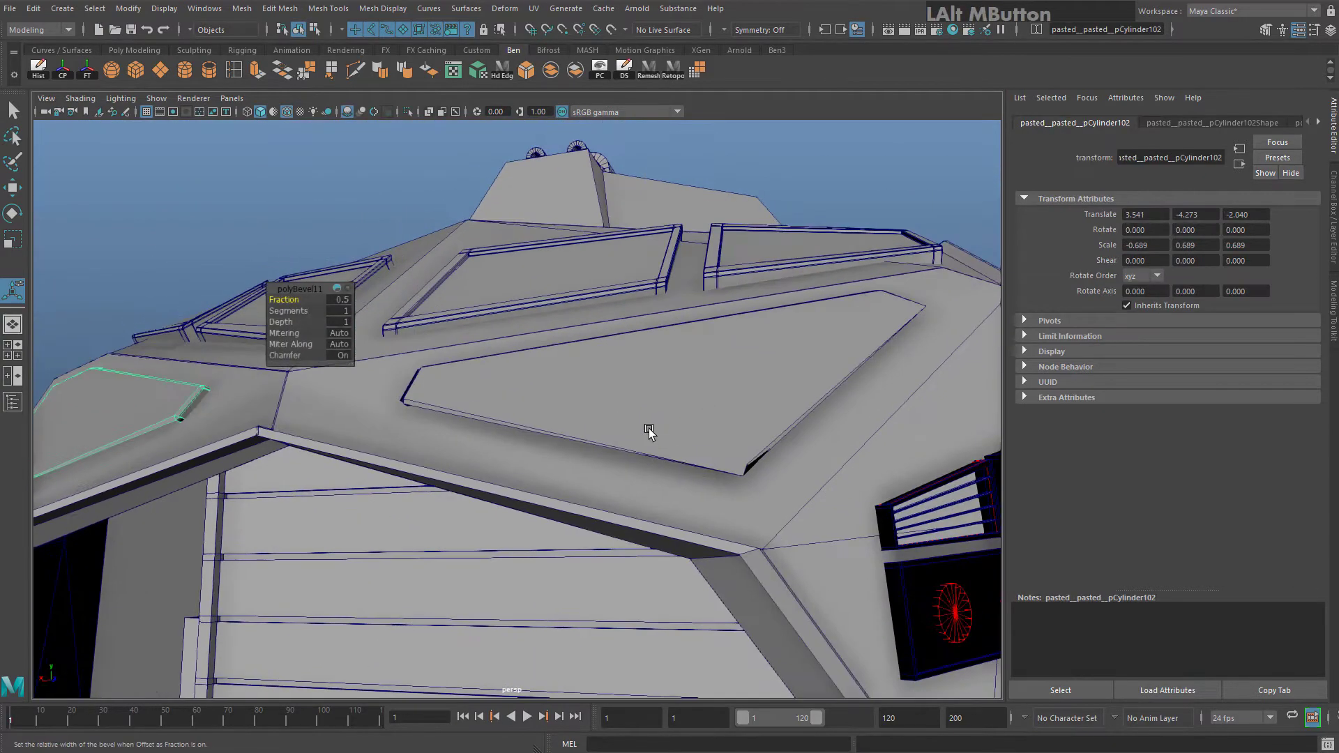
Examine the first bevelled hood panel's lower edge and corner faces up close
left_click(649, 433)
left_click_drag(649, 432, 493, 433, "alt")
key("f")
right_click_drag(494, 433, 425, 500, "alt")
right_click_drag(165, 383, 170, 418)
left_click(98, 422)
left_click_drag(98, 422, 227, 366, "alt")
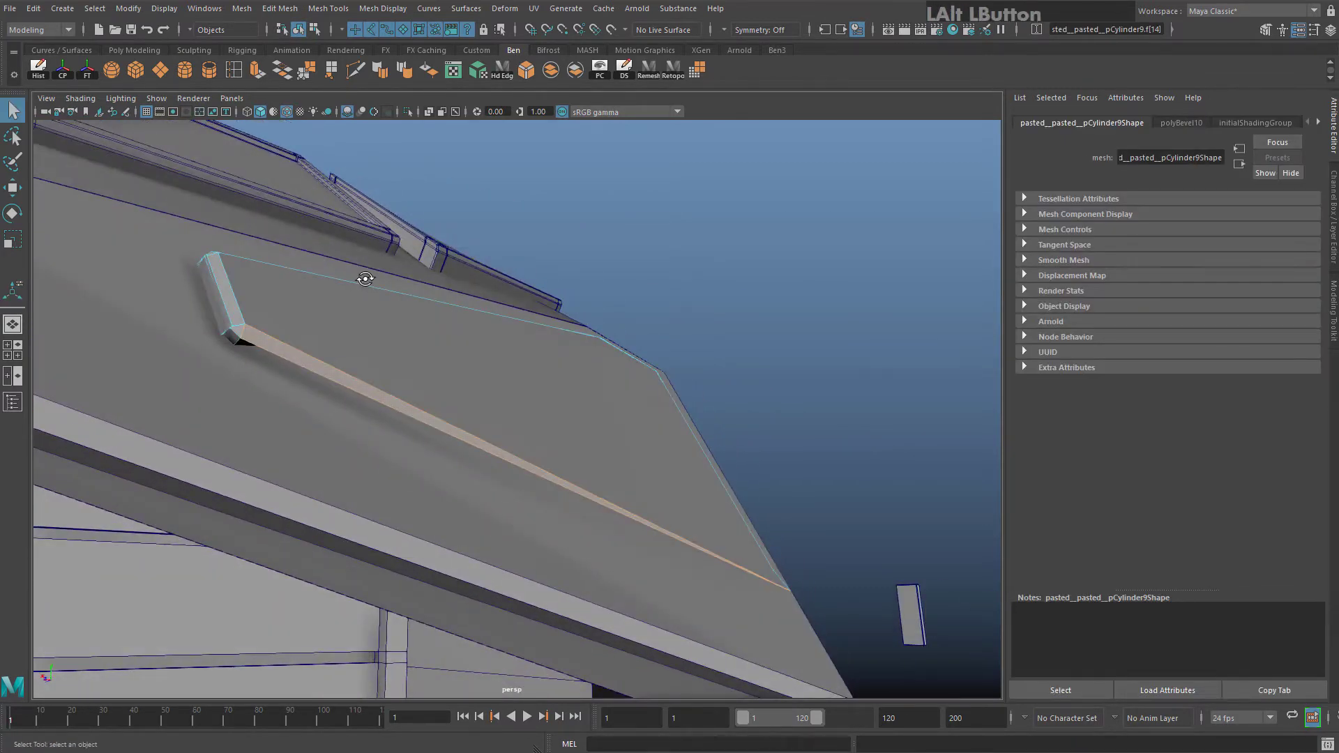
left_click_drag(365, 279, 468, 427, "alt")
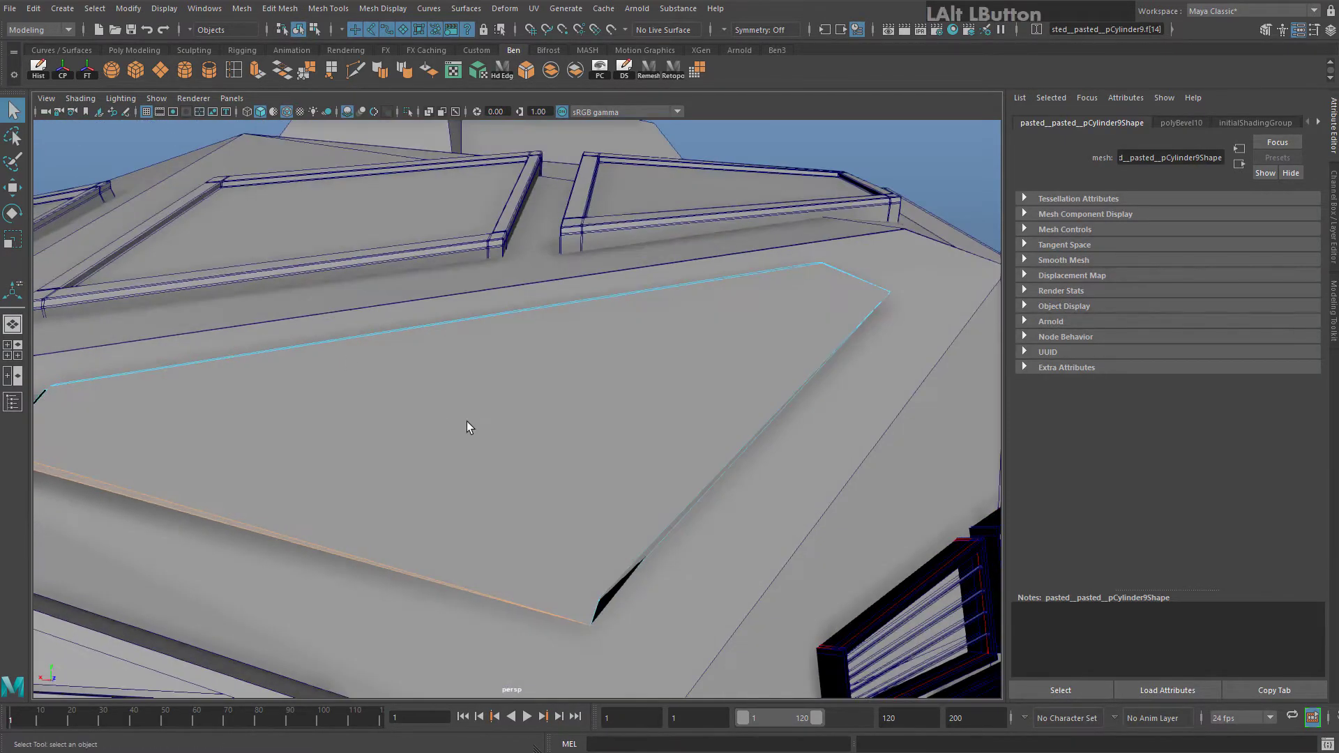
middle_click_drag(467, 427, 590, 460, "alt")
right_click_drag(590, 460, 664, 365)
left_click_drag(445, 181, 484, 299, "alt")
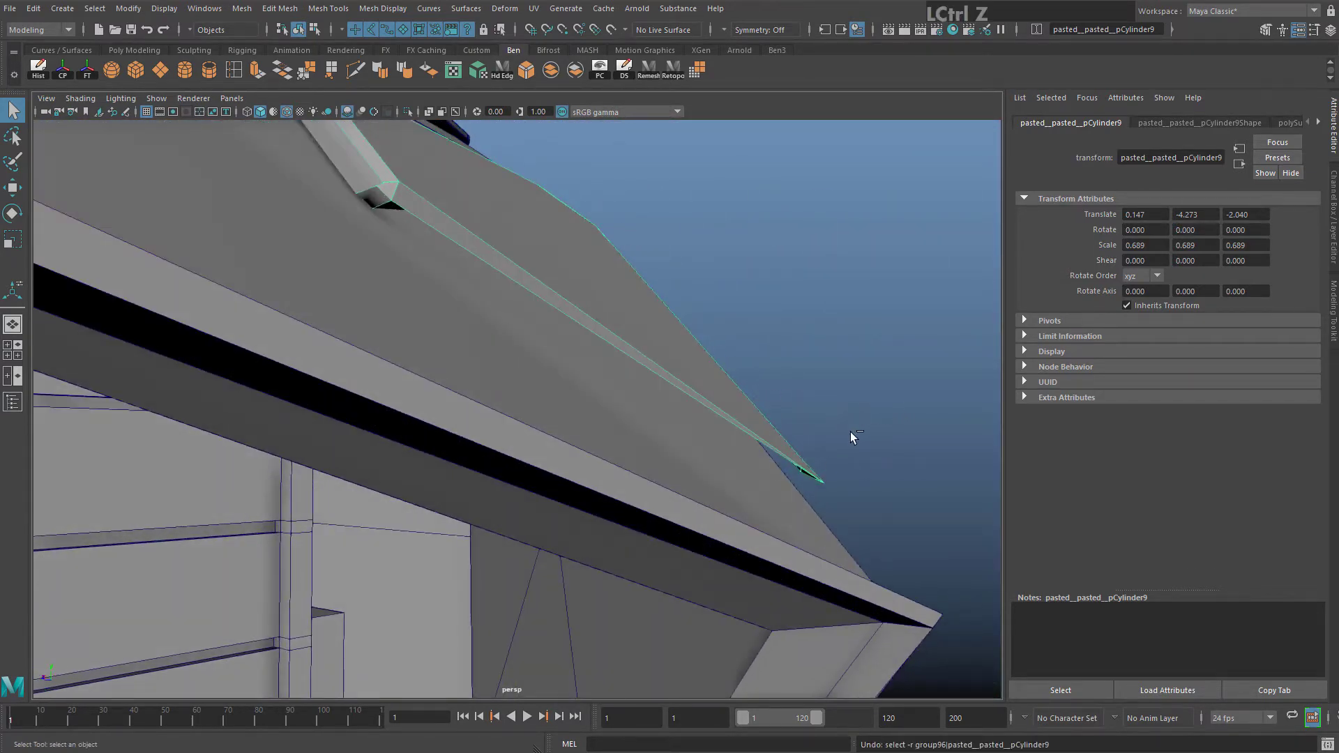
Undo the bevels on both hood panels
key("ctrl+z")
key("ctrl+z")
key("ctrl+z")
key("ctrl+z")
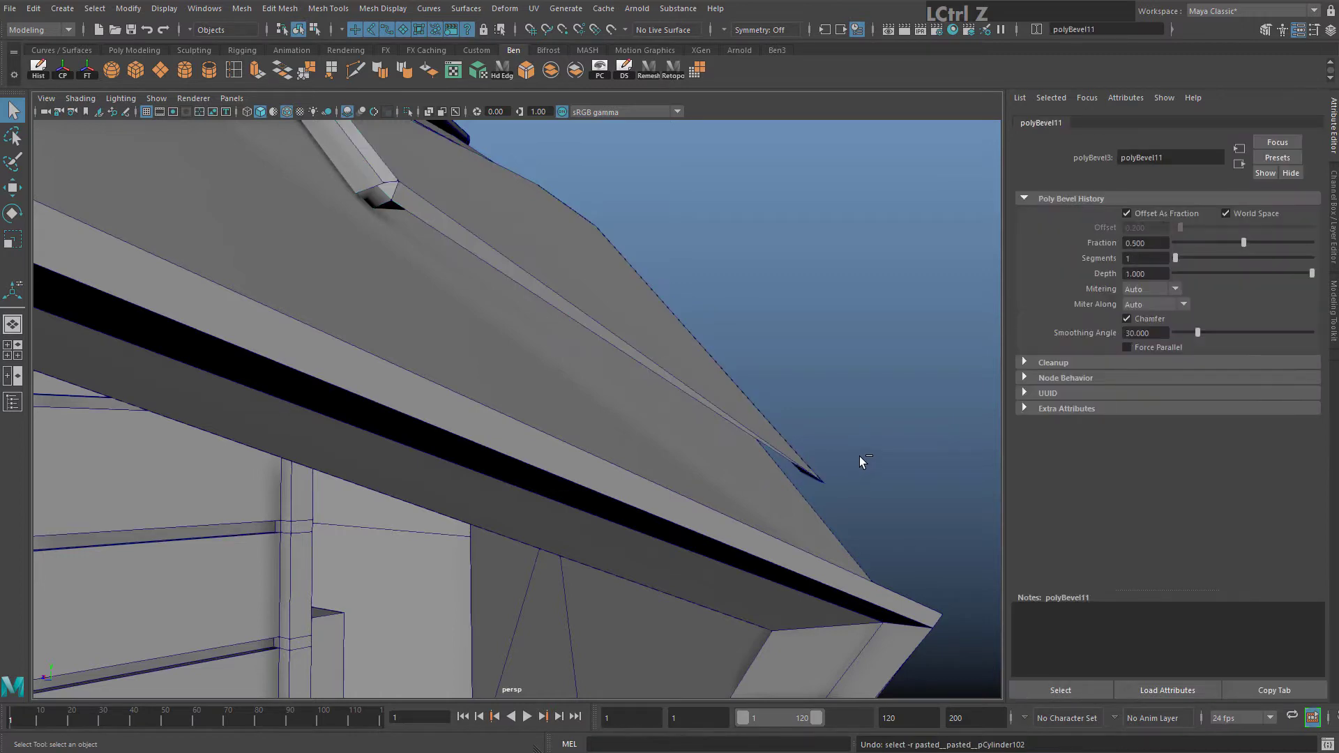
key("ctrl+z")
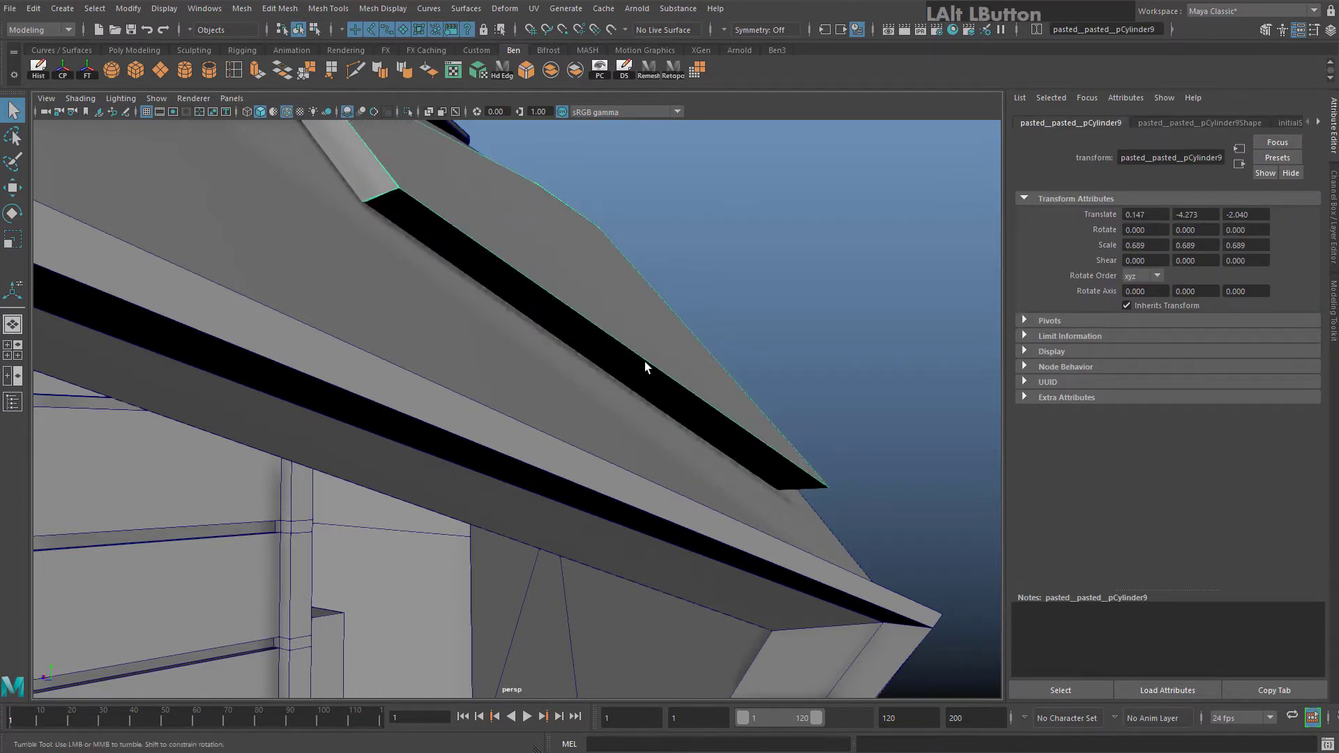
Isolate the raised angular hood panel in the viewport and view its underside
left_click_drag(645, 361, 523, 379, "alt")
middle_click_drag(520, 374, 409, 123, "alt")
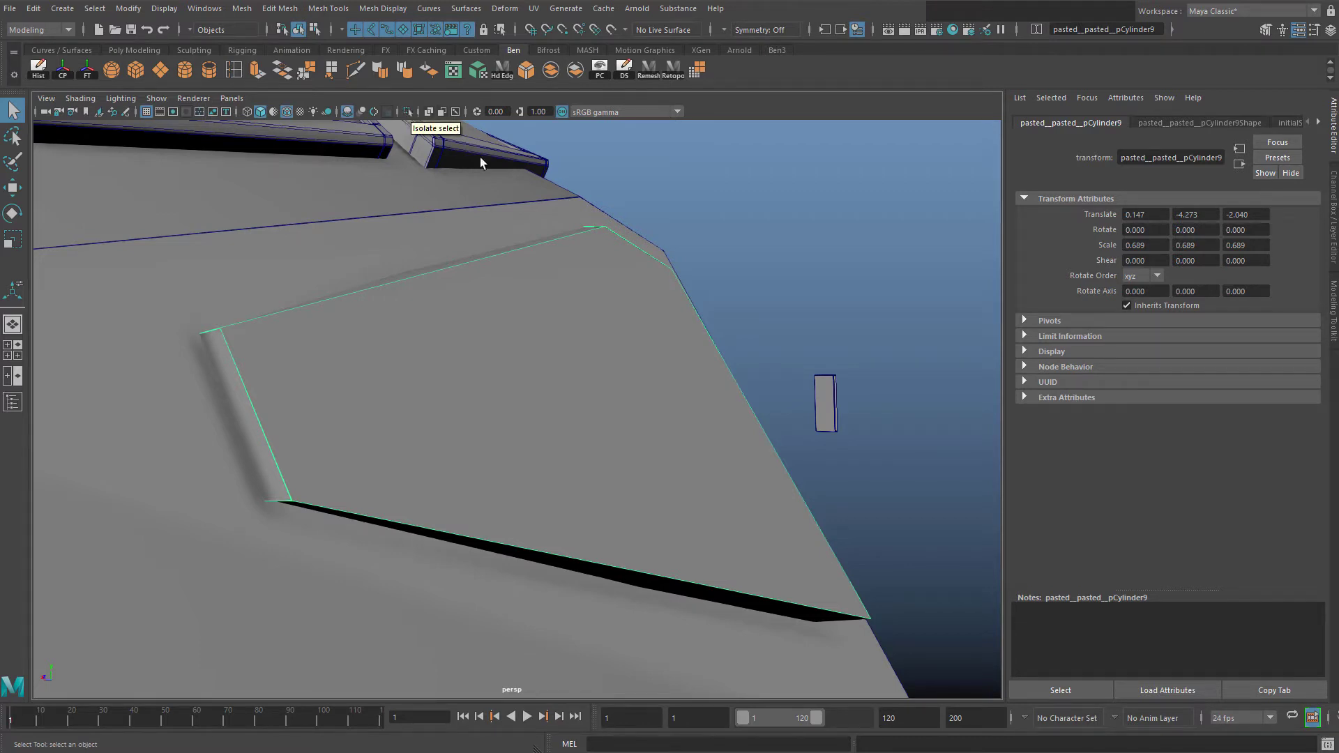
key("ctrl+1")
left_click_drag(758, 346, 405, 307, "alt")
middle_click_drag(501, 258, 497, 327, "alt")
left_click_drag(496, 328, 425, 335, "alt")
left_click_drag(446, 314, 449, 398, "alt")
middle_click_drag(448, 397, 533, 397, "alt")
Examine the isolated panel's bent rim face and narrow end faces up close
right_click_drag(458, 308, 451, 368)
left_click(317, 354)
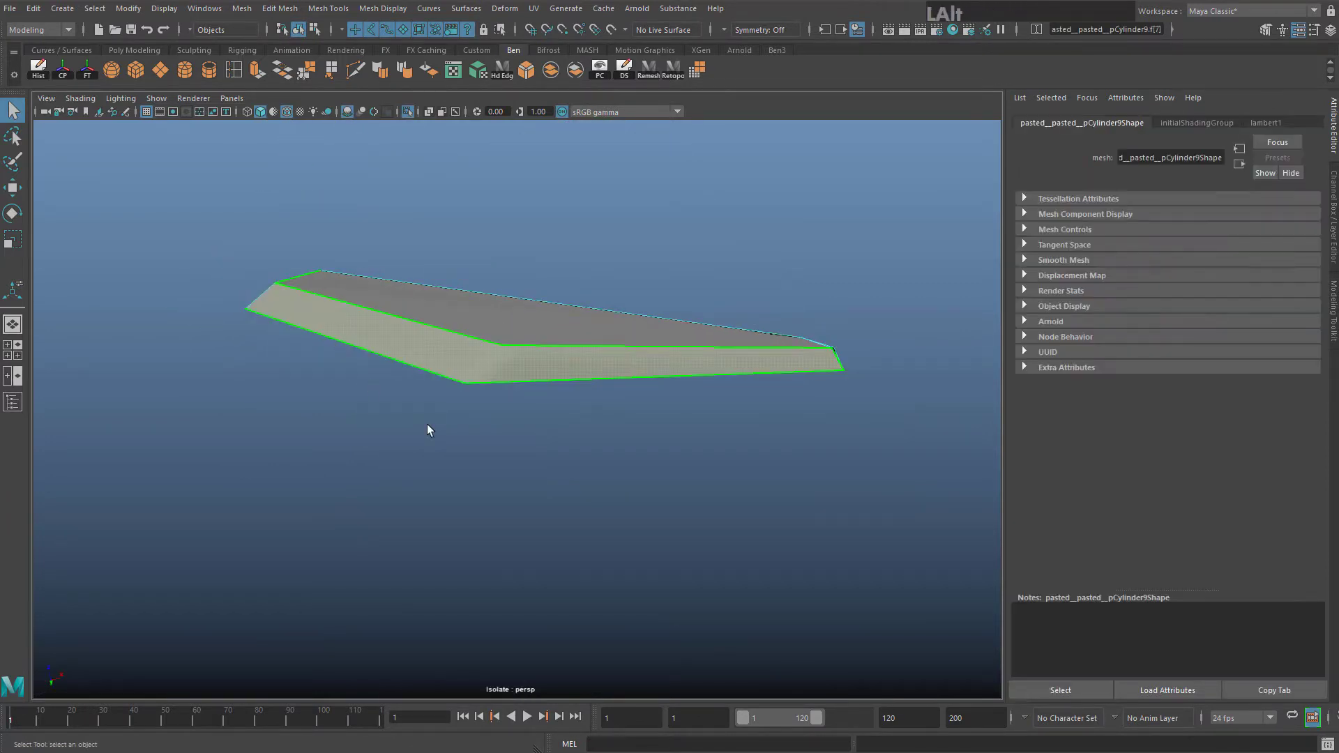
right_click_drag(427, 424, 481, 450, "alt")
left_click_drag(481, 450, 583, 195, "alt")
right_click_drag(583, 195, 540, 292, "alt")
left_click_drag(540, 292, 543, 357, "alt")
left_click(544, 359)
right_click_drag(543, 358, 718, 385, "alt")
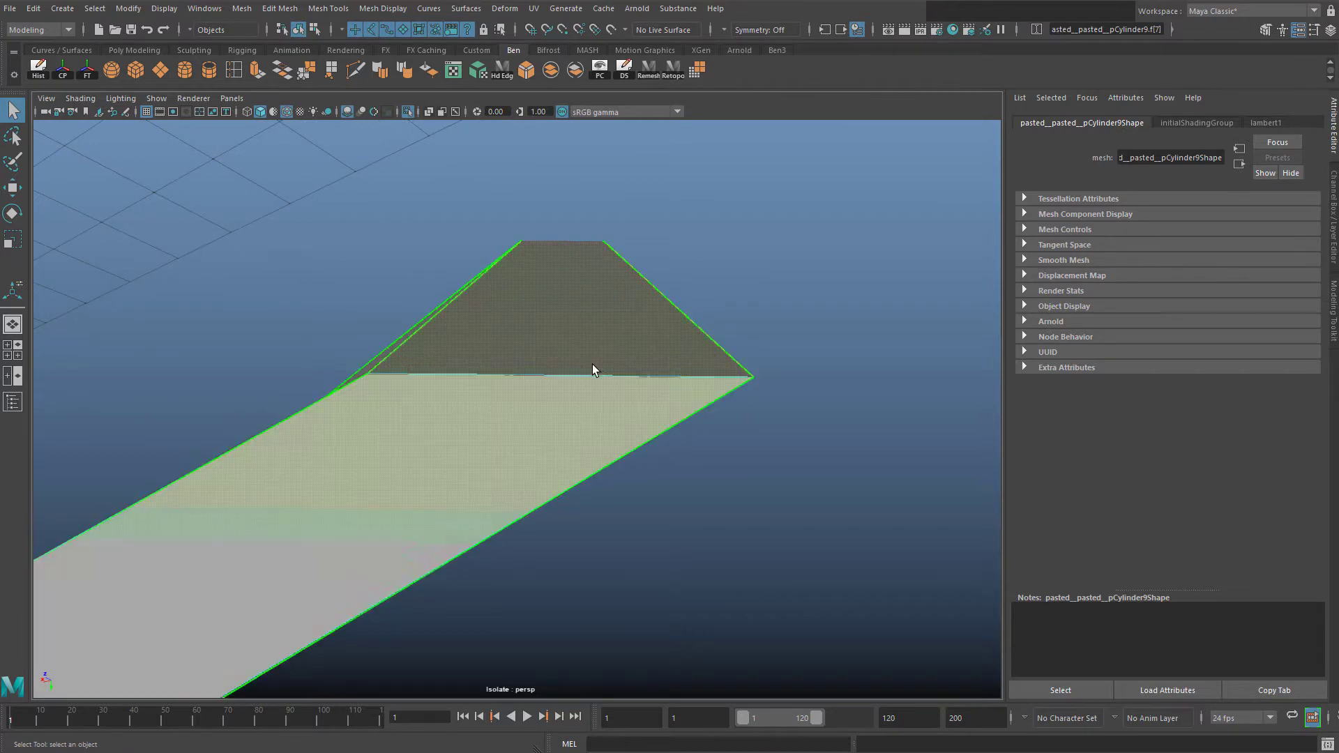
right_click_drag(592, 364, 507, 341, "alt")
left_click_drag(507, 340, 536, 339, "alt")
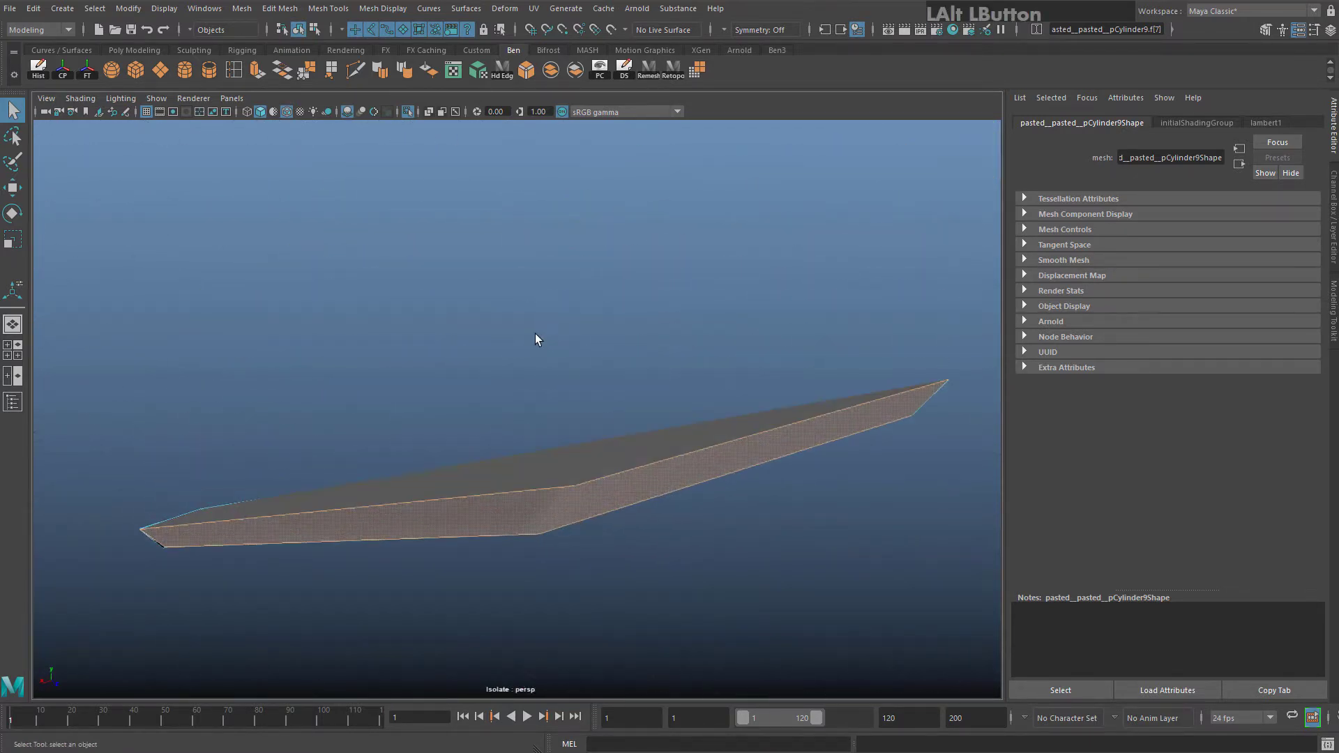
Cut an edge across the bent rim face between its upper and lower corner vertices
left_click(354, 73)
scroll(572, 558, "up", 3)
left_click(550, 594)
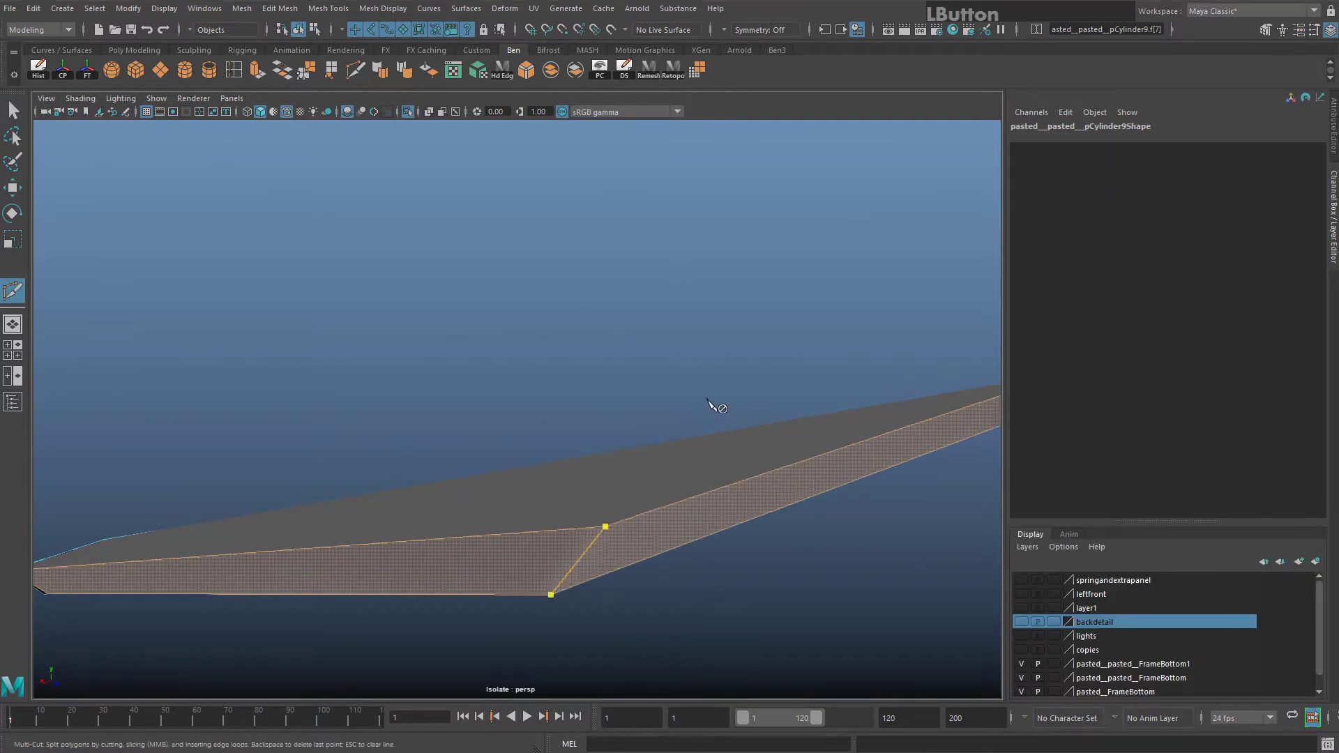
key("Return")
Cut a diagonal edge across the panel's large front face between its two opposite corners
scroll(655, 519, "down", 3)
scroll(637, 527, "up", 2)
left_click(637, 508)
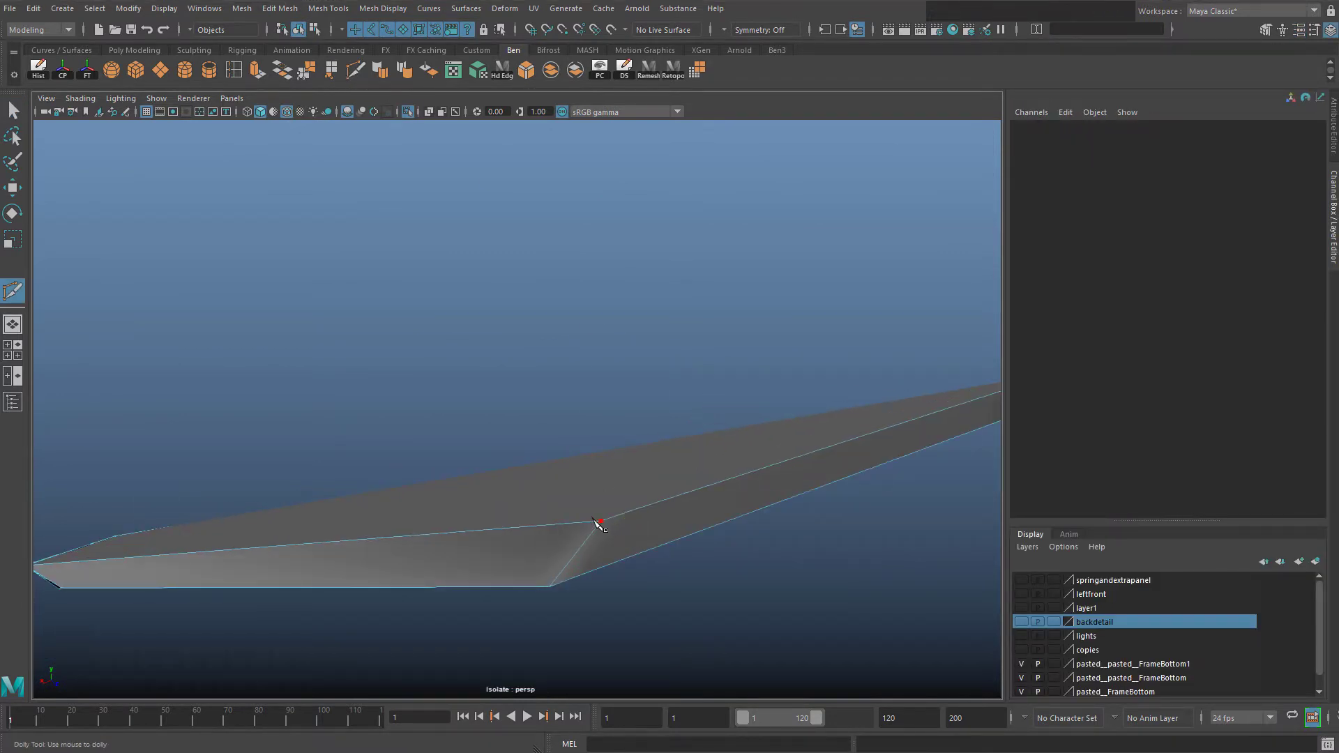
left_click_drag(598, 523, 532, 508, "alt")
middle_click_drag(532, 508, 631, 389, "alt")
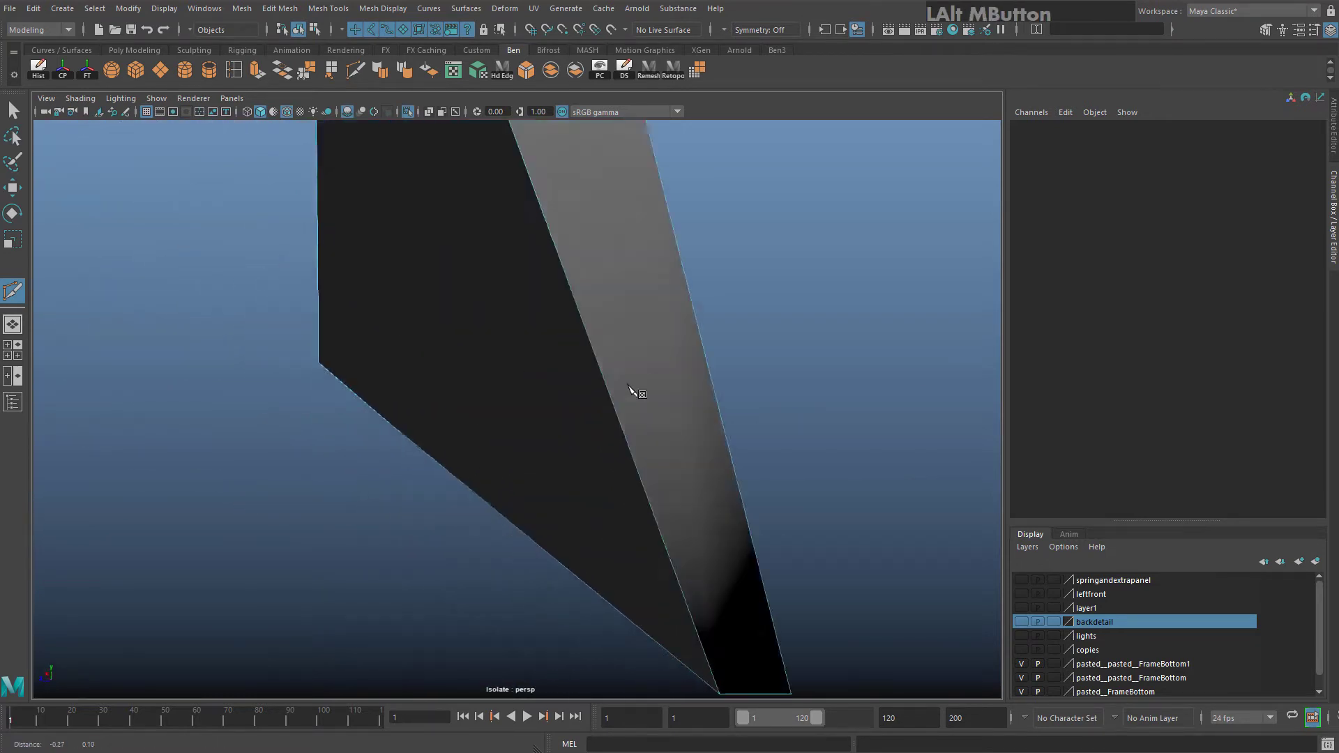
left_click_drag(631, 389, 299, 290, "alt")
middle_click_drag(299, 290, 322, 364, "alt")
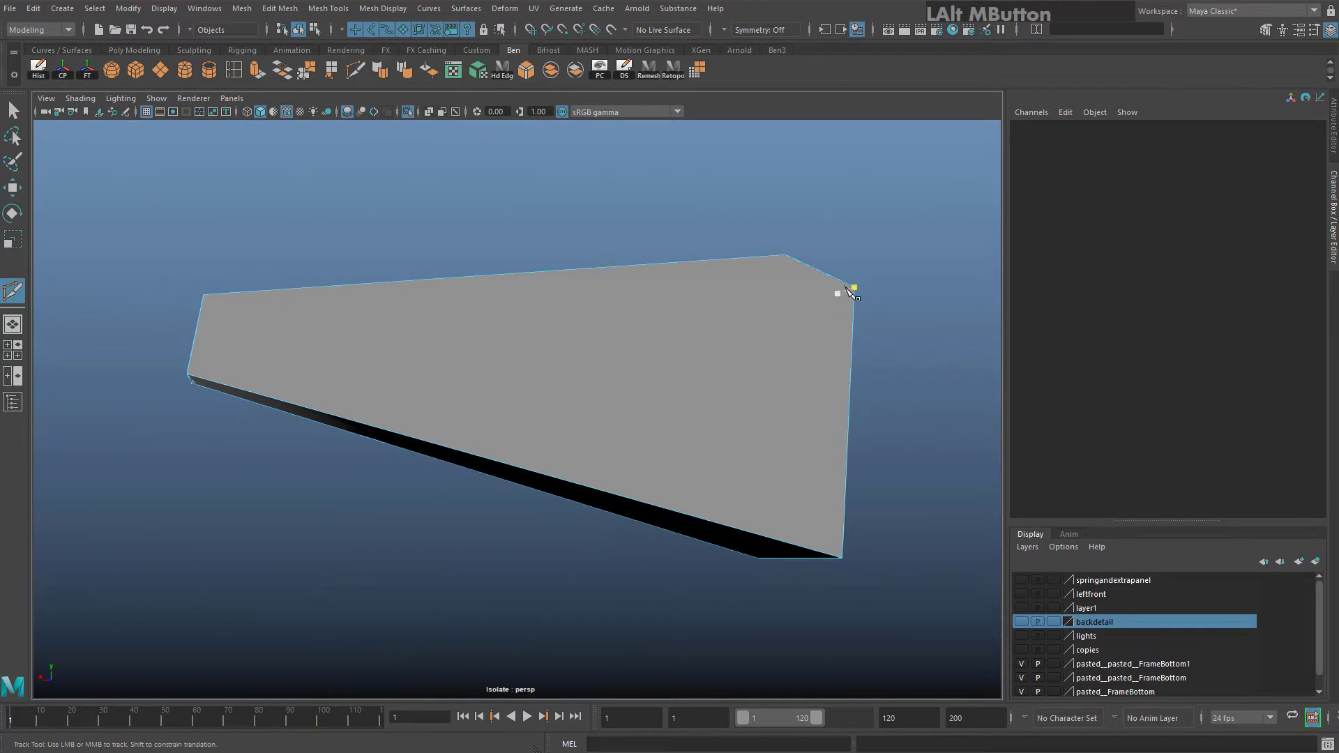
left_click_drag(777, 449, 291, 332, "alt")
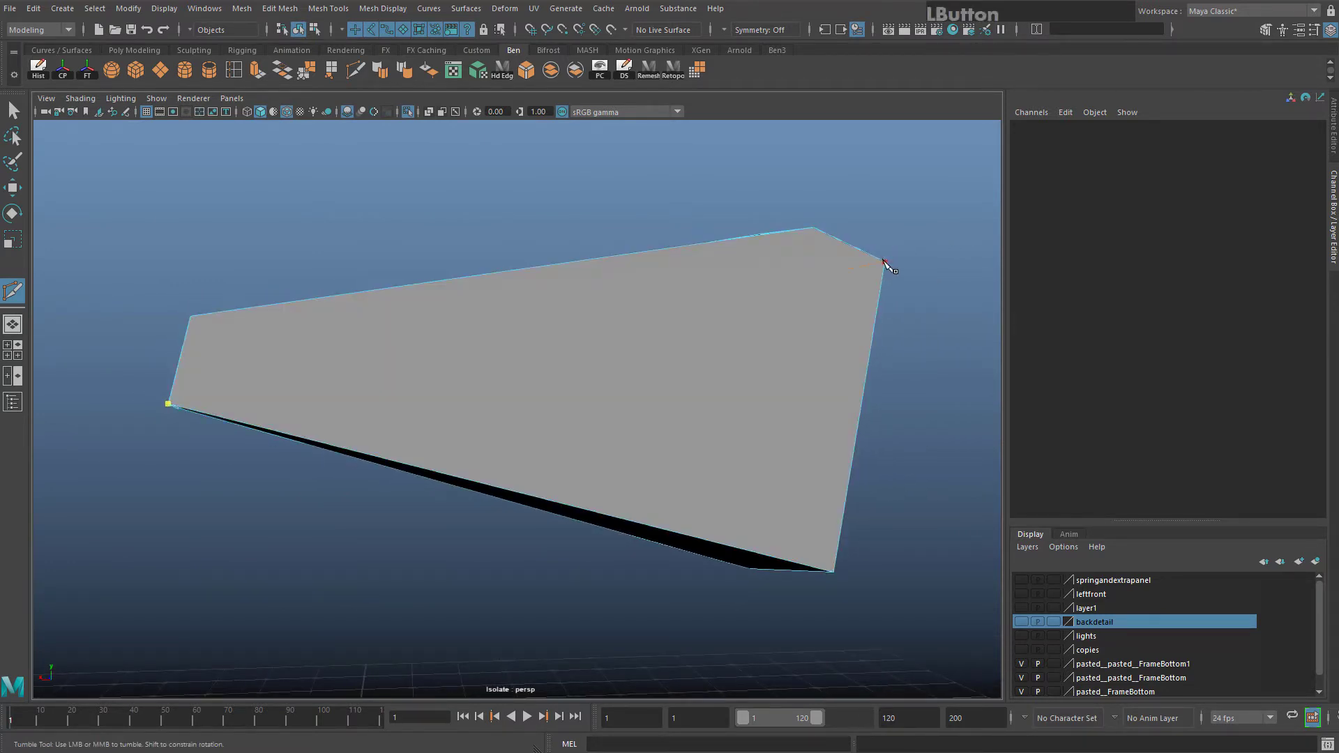
key("Return")
Cut a matching diagonal edge across the panel's large back face
left_click_drag(487, 299, 880, 371, "alt")
middle_click_drag(155, 312, 479, 388, "alt")
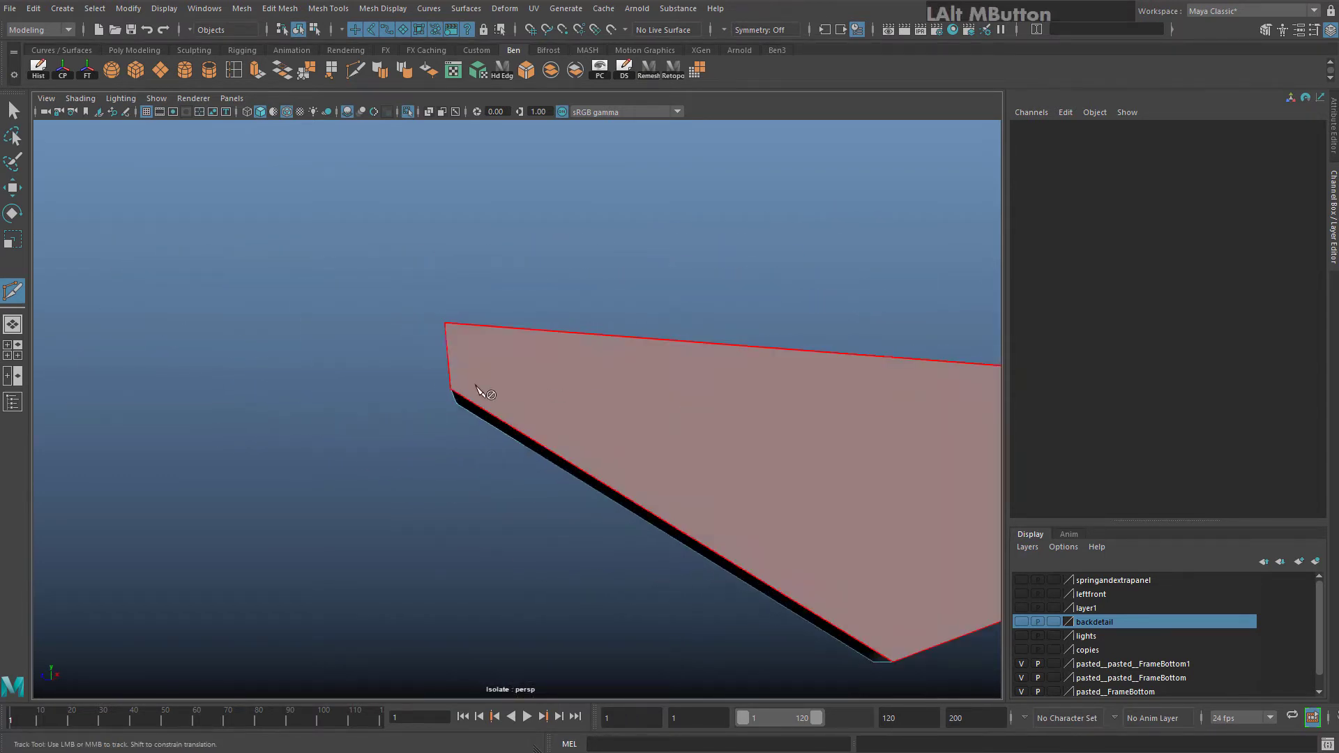
left_click_drag(479, 389, 275, 340, "alt")
left_click(295, 348)
key("Return")
left_click(344, 280)
Try to bevel the edges of the split hood panel
left_click_drag(517, 350, 417, 340, "alt")
right_click_drag(382, 380, 428, 351)
left_click_drag(383, 434, 495, 378, "alt")
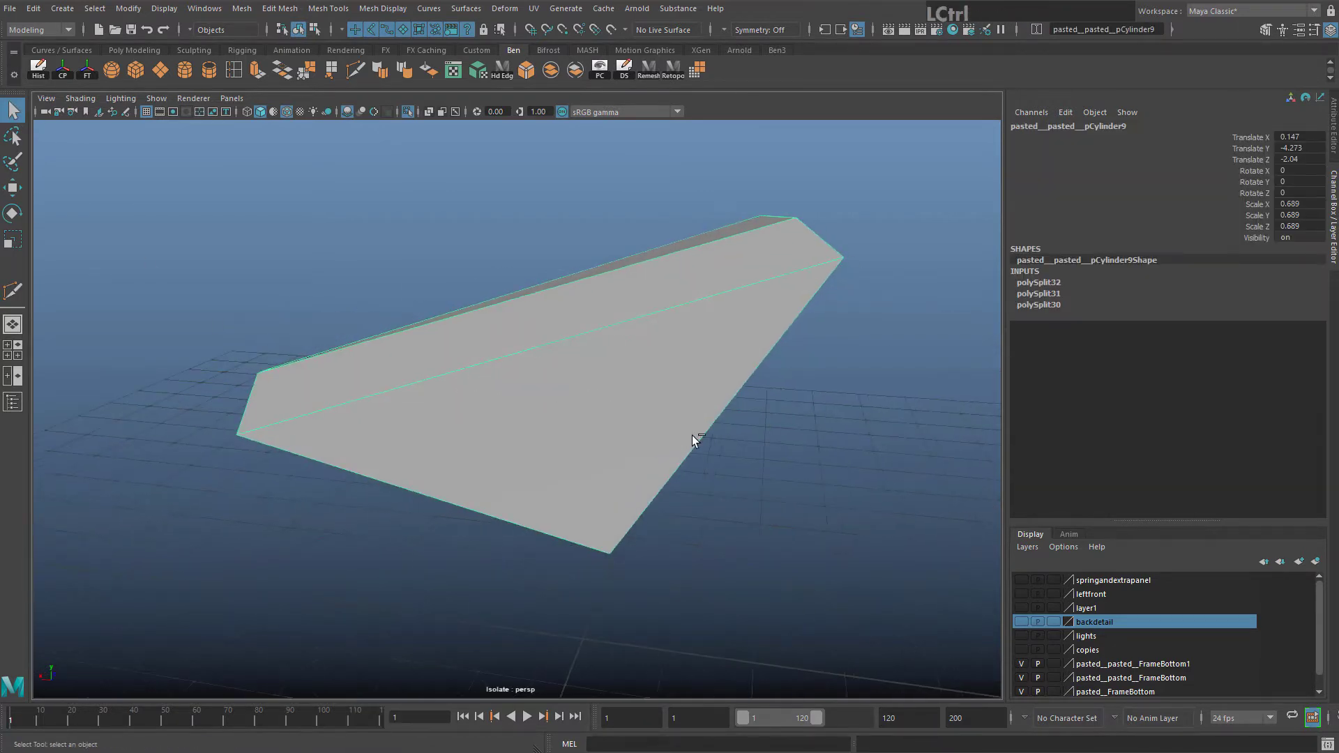
key("ctrl+b")
right_click_drag(661, 419, 567, 490, "alt")
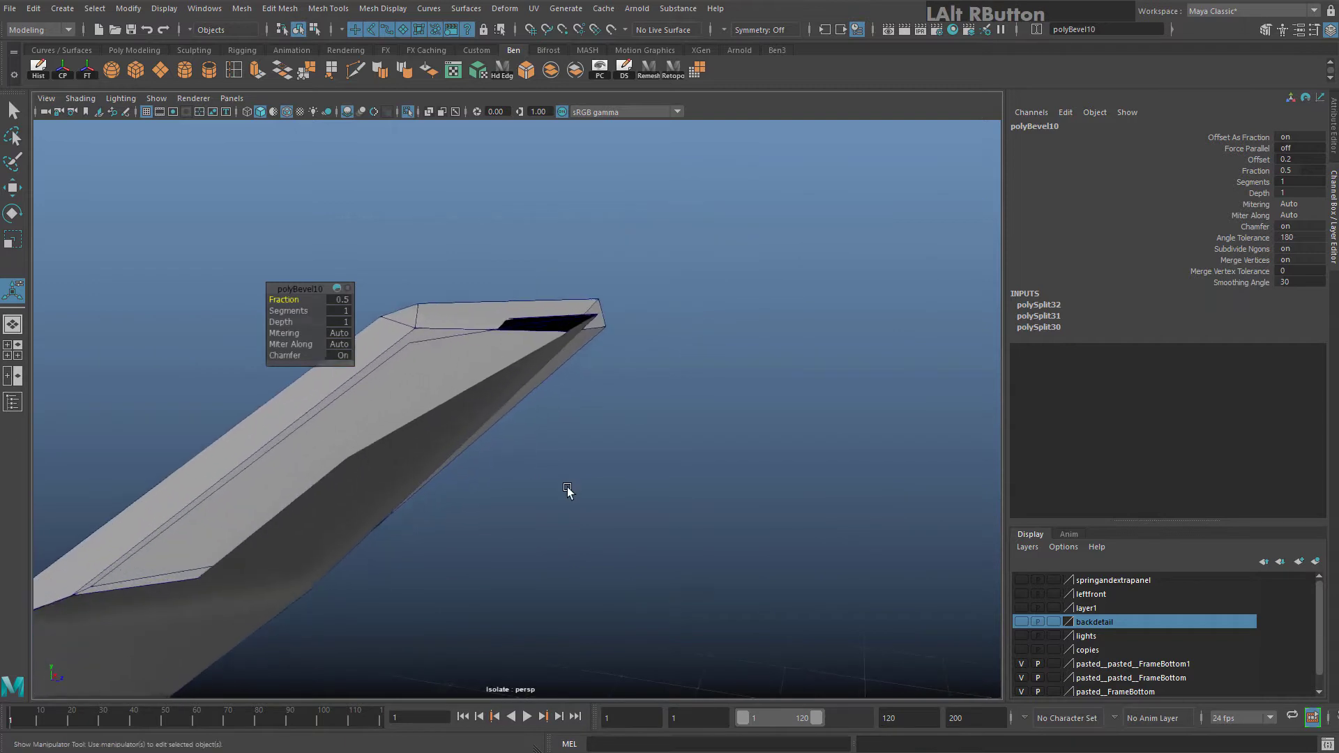
middle_click_drag(567, 491, 568, 418, "alt")
left_click(702, 332)
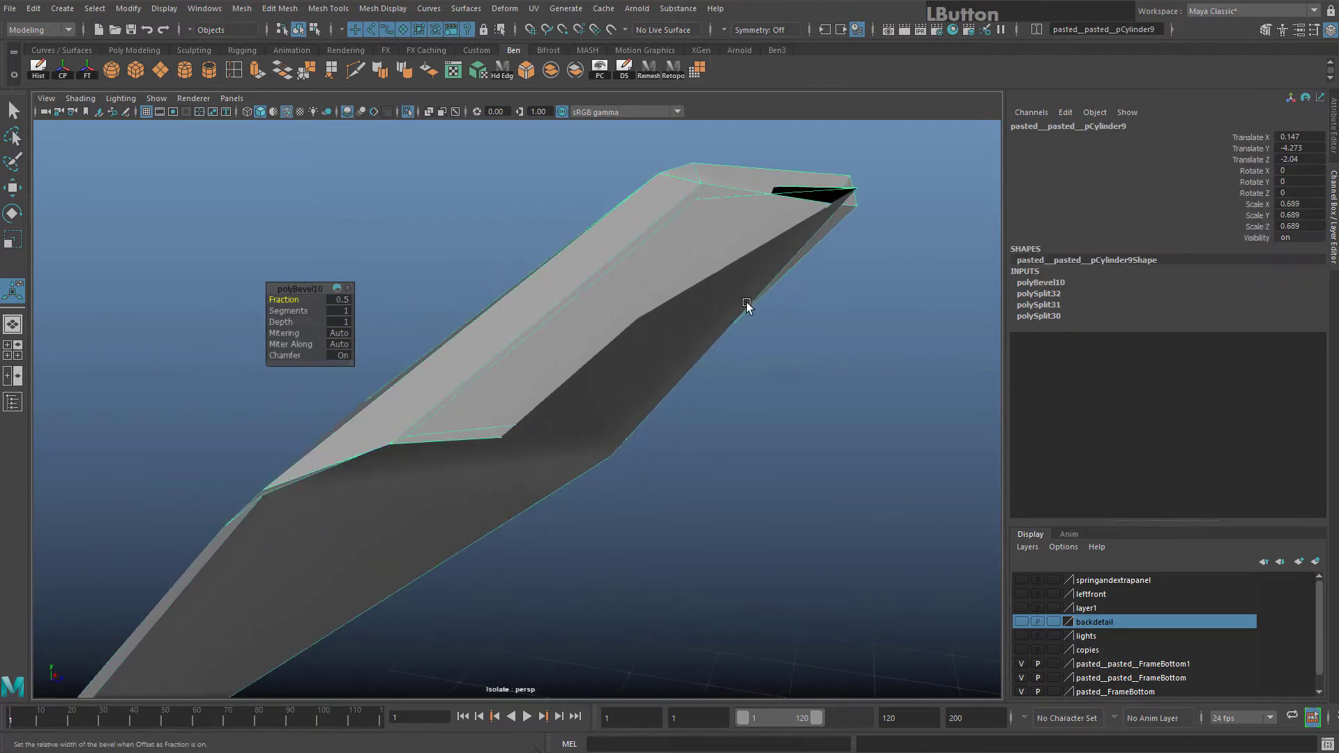
Try to move the corner vertex beside the black gap to repair the bevelled panel's narrow end
right_click_drag(747, 302, 680, 304)
left_click(862, 187)
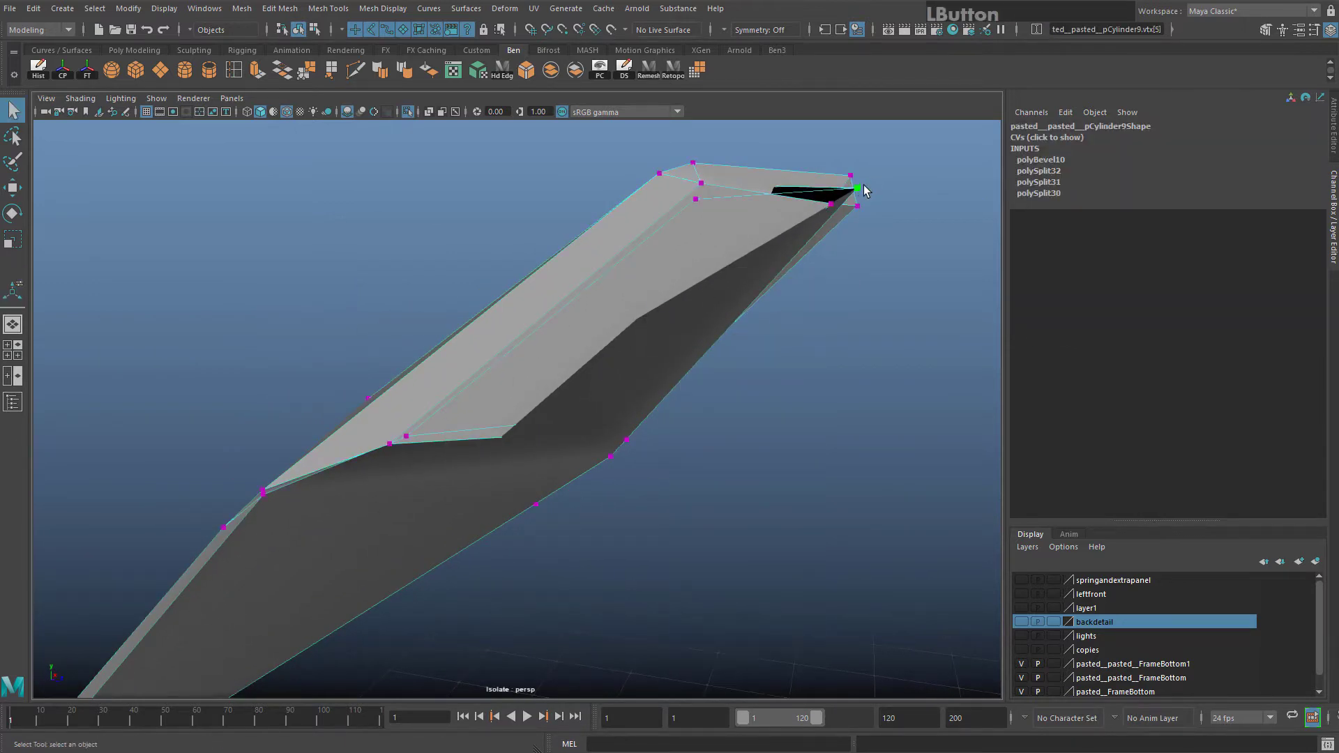
key("w")
left_click_drag(863, 185, 807, 263, "alt")
left_click_drag(620, 368, 576, 368, "alt")
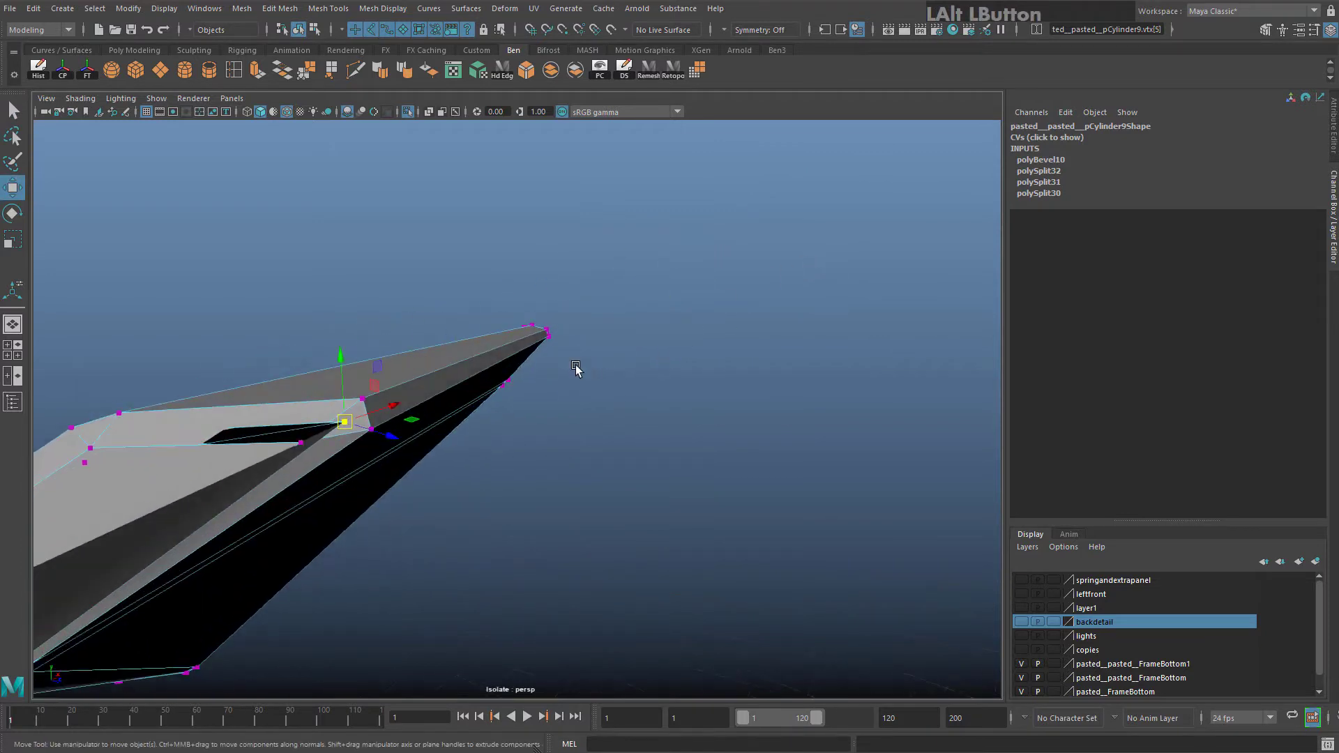
left_click_drag(406, 396, 544, 417, "alt")
left_click_drag(578, 410, 481, 441)
left_click_drag(477, 454, 585, 432, "alt")
middle_click_drag(586, 433, 698, 366, "alt")
left_click_drag(699, 369, 625, 404, "alt")
Undo the vertex move, the bevel and the diagonal cuts on the panel's large faces
key("ctrl+z")
key("ctrl+z")
key("ctrl+z")
key("ctrl+z")
key("ctrl+z")
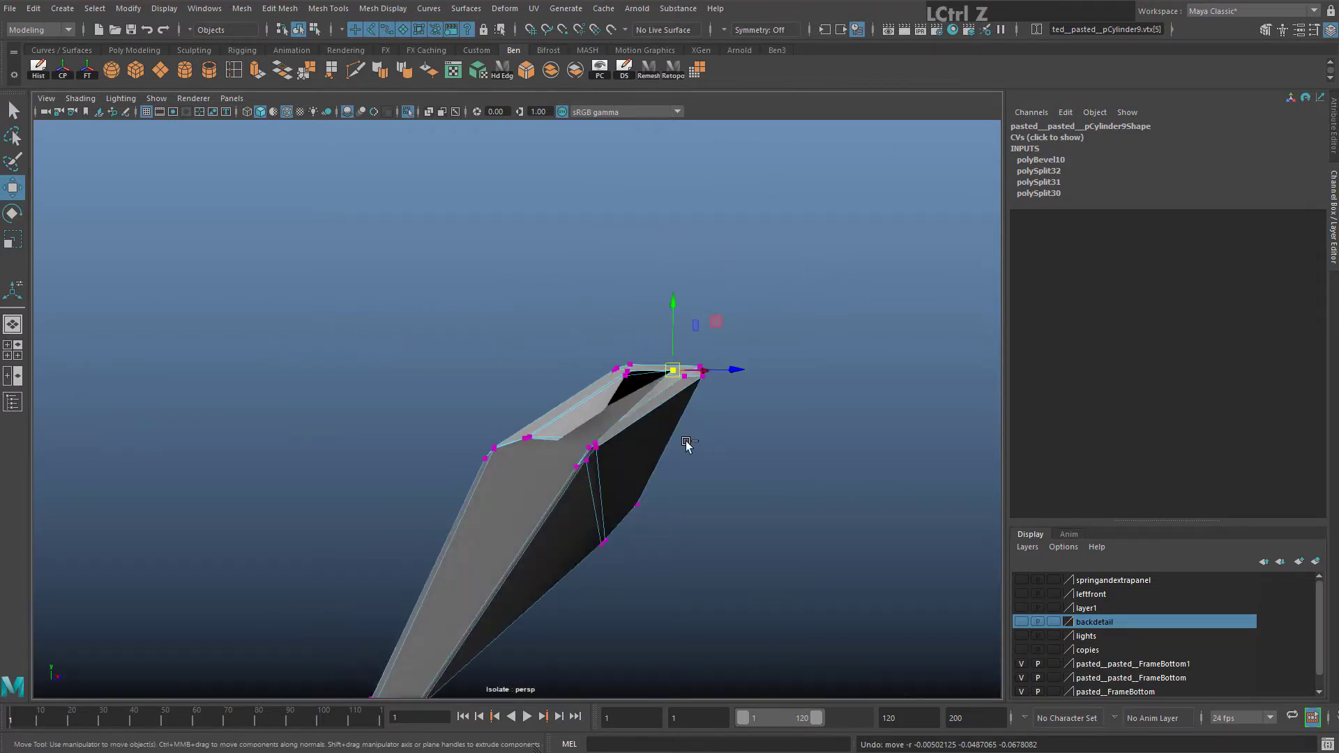
left_click_drag(666, 461, 526, 472, "alt")
left_click(641, 484)
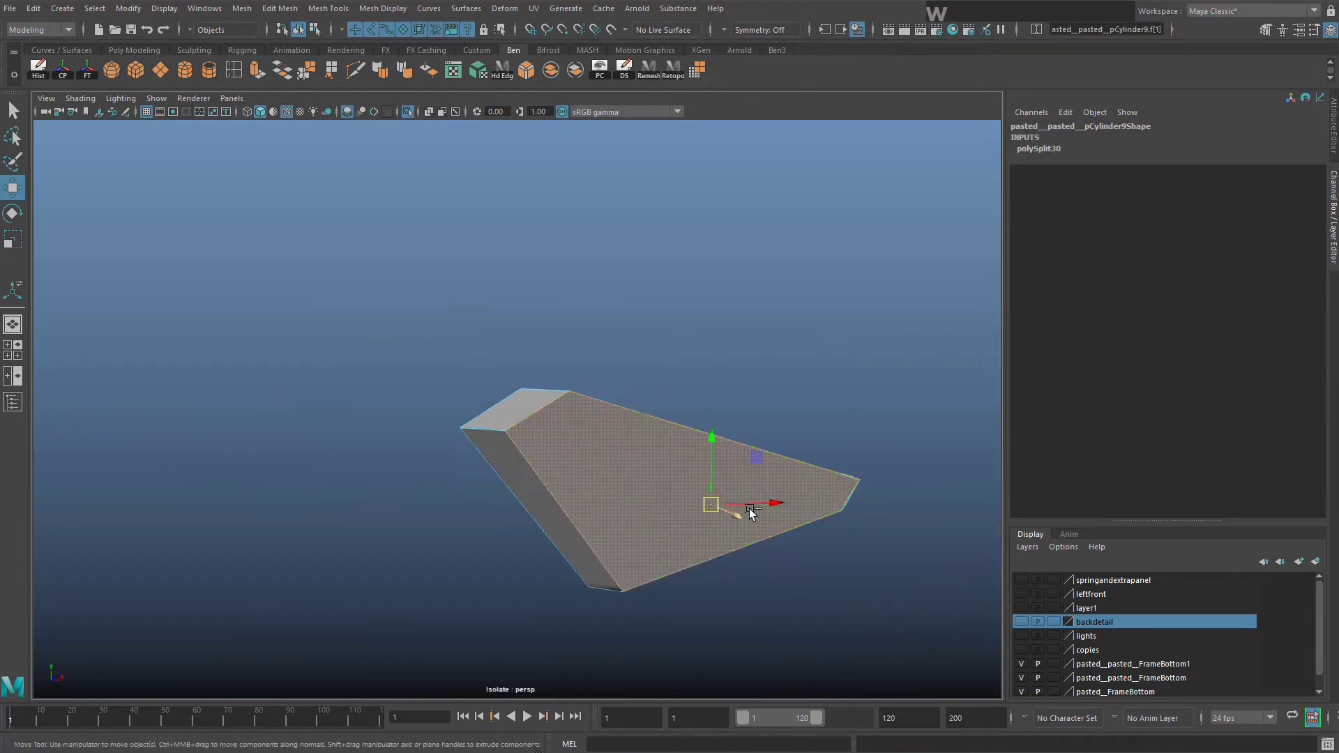
Examine the panel's faces and the vertices around its black corner face, and show the whole vehicle again
left_click_drag(750, 512, 487, 432, "alt")
left_click(492, 431)
left_click_drag(433, 487, 672, 523, "alt")
key("ctrl+z")
middle_click_drag(673, 523, 774, 444, "alt")
right_click_drag(774, 442, 710, 383)
left_click(759, 412)
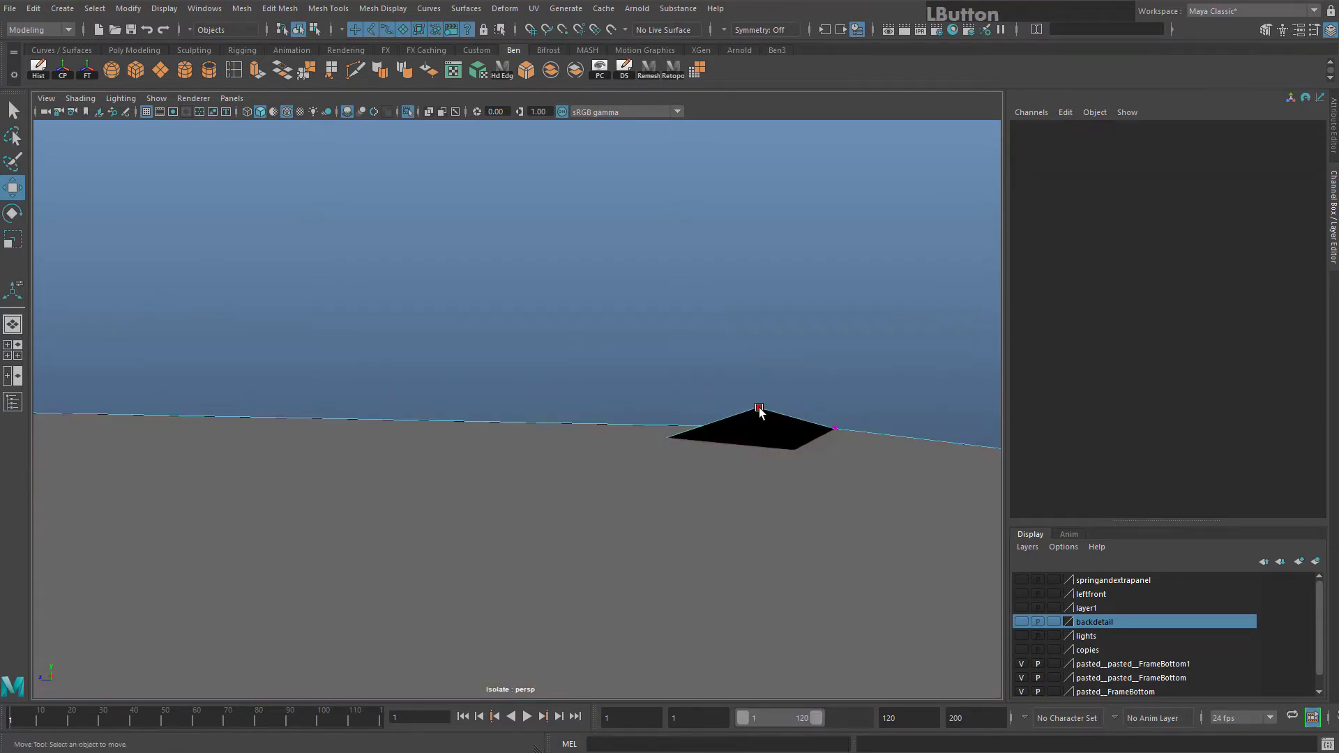
left_click_drag(759, 410, 598, 508, "alt")
right_click_drag(543, 383, 597, 365)
key("ctrl+1")
left_click_drag(508, 448, 625, 386, "alt")
left_click(407, 112)
scroll(592, 383, "down", 3)
scroll(625, 387, "up", 6)
Delete all of the hood panel's faces except its large front face
right_click_drag(624, 386, 618, 417)
left_click(613, 484)
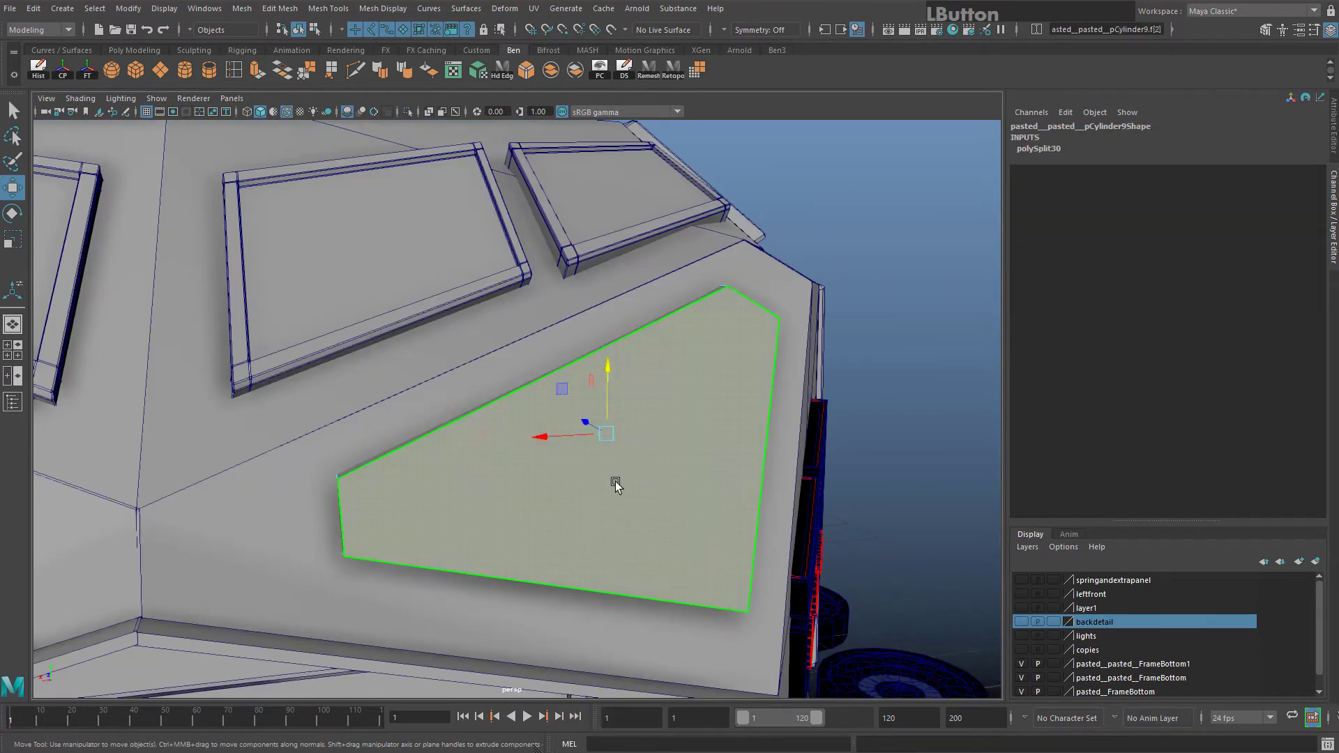
scroll(568, 469, "down", 3)
scroll(567, 470, "up", 3)
scroll(637, 450, "down", 4)
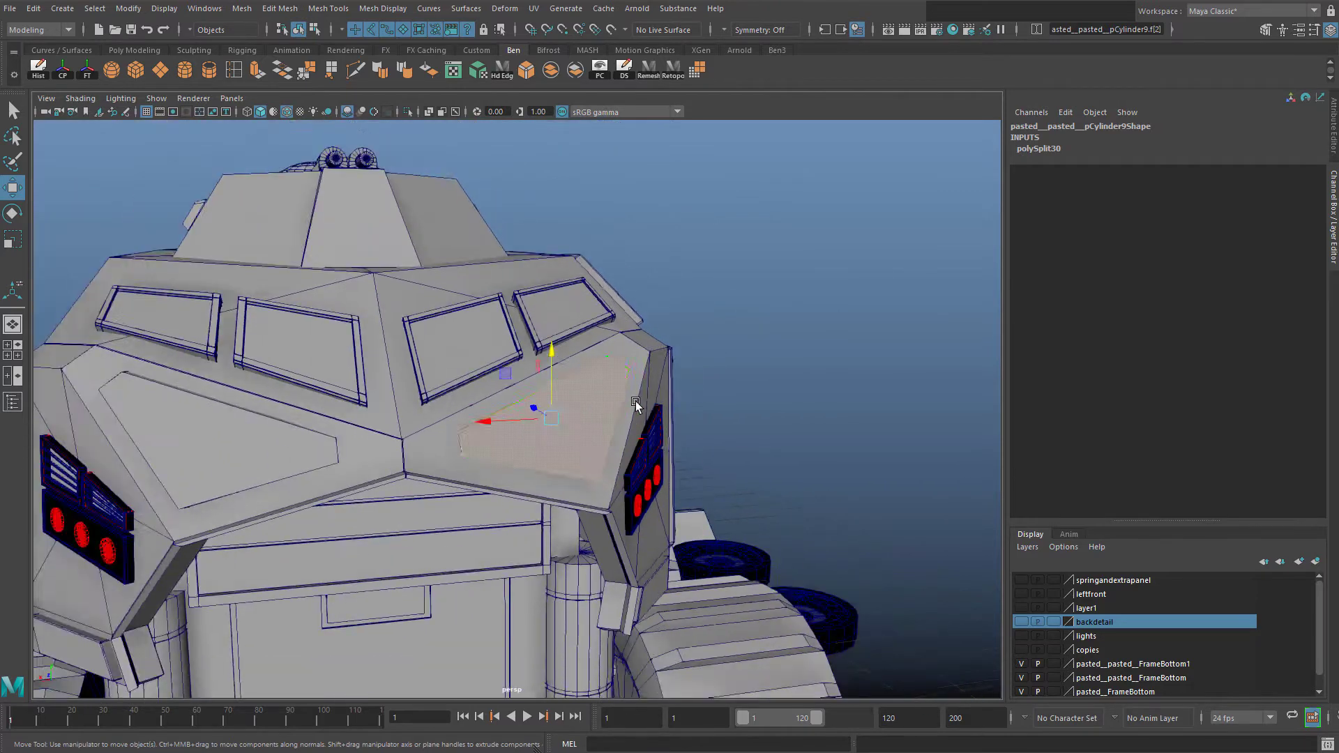
scroll(634, 418, "up", 3)
mouse_move(634, 418)
right_mouse_down()
mouse_move(662, 383)
mouse_move(636, 425)
right_mouse_up()
left_click(407, 112)
left_click(496, 465)
left_click(406, 112)
left_click(506, 418)
scroll(505, 417, "down", 4)
left_click_drag(249, 181, 771, 596, "shift")
scroll(592, 516, "up", 3)
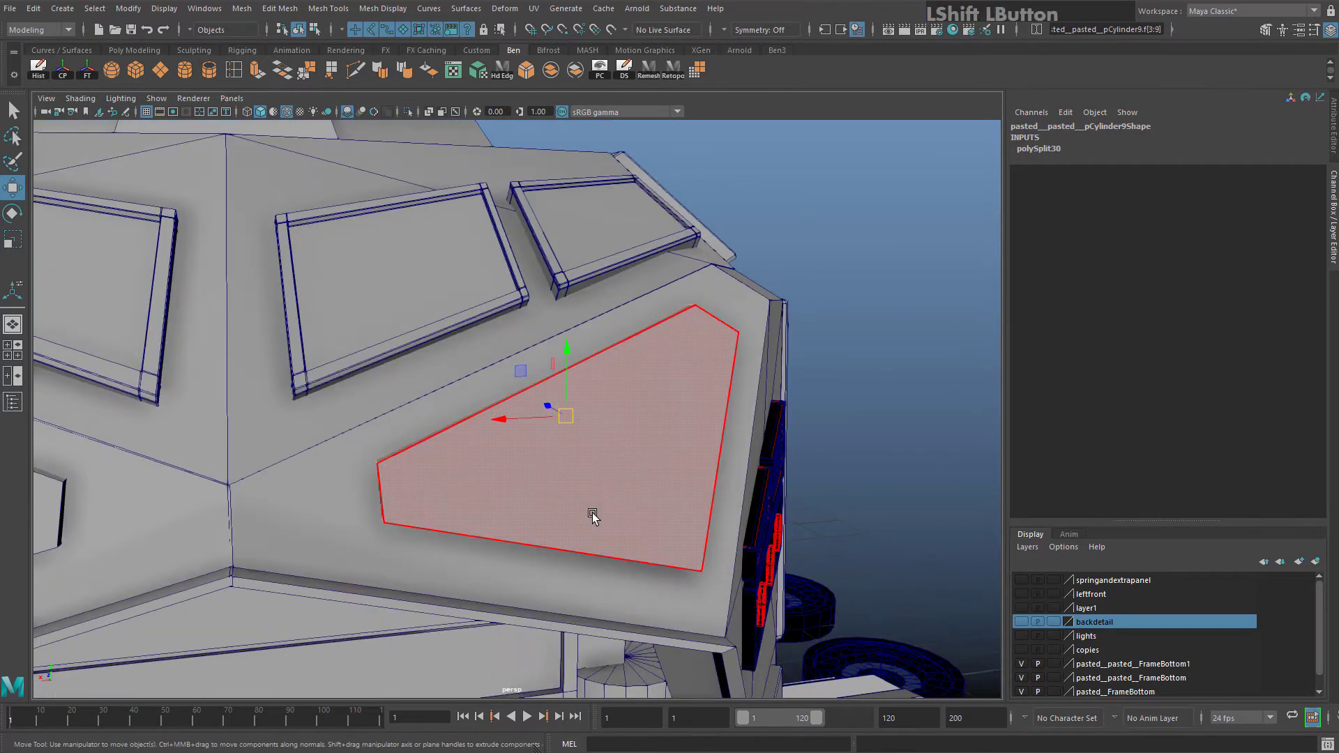
key("Delete")
Move the remaining panel face out from the hood to Translate Z -3.478
right_click_drag(571, 382, 645, 363)
left_click_drag(593, 421, 489, 446, "alt")
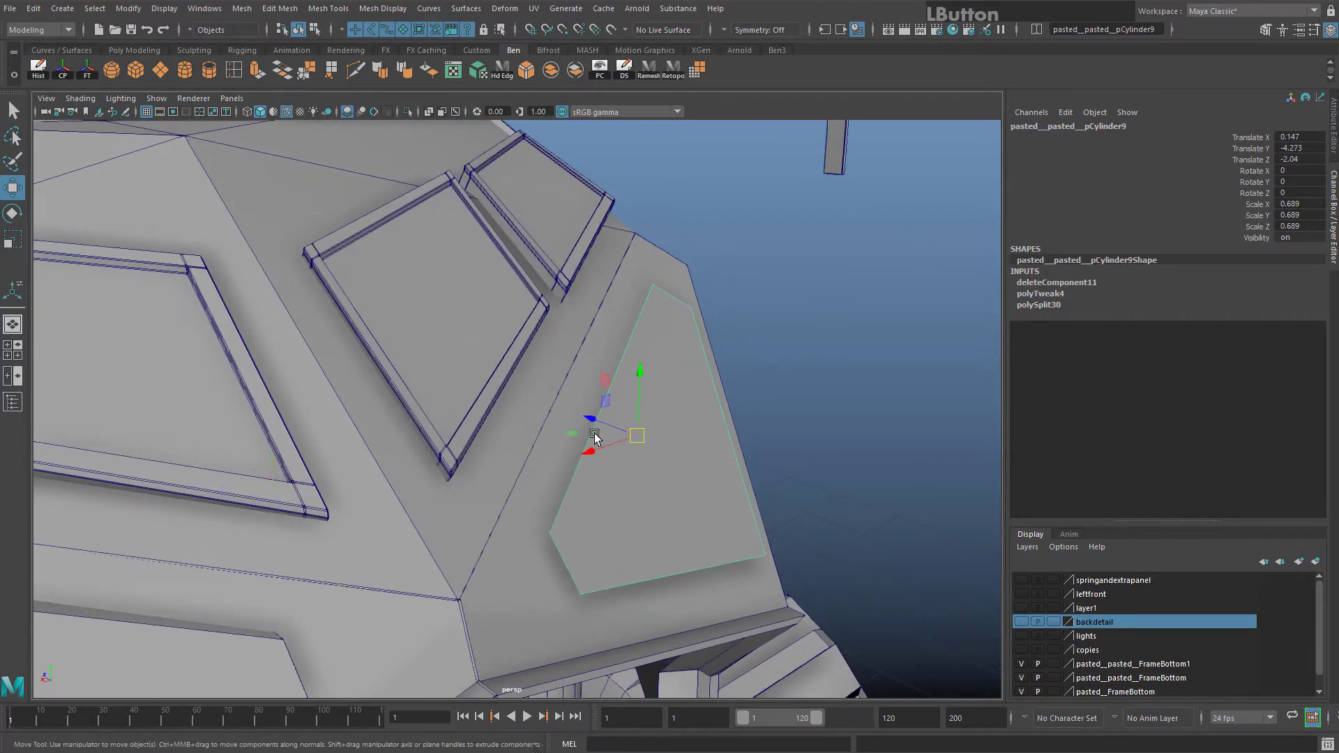
left_click_drag(595, 436, 512, 337)
Extrude the panel's full border edge loop toward the vehicle to give the face new side walls
right_click_drag(511, 337, 510, 301)
double_click(484, 335)
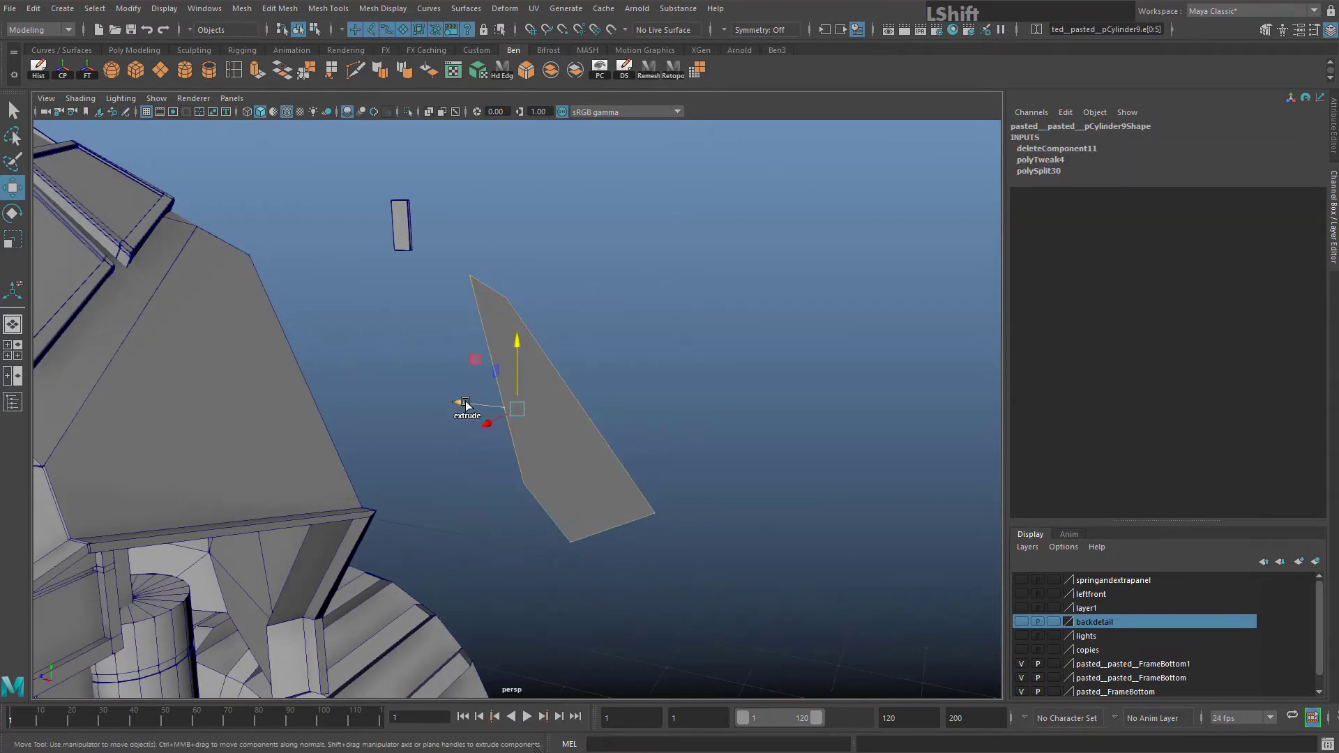
left_click_drag(465, 404, 532, 385, "shift")
Move the rebuilt panel back onto the hood at Translate Z -2.083
right_click_drag(521, 379, 586, 343)
key("w")
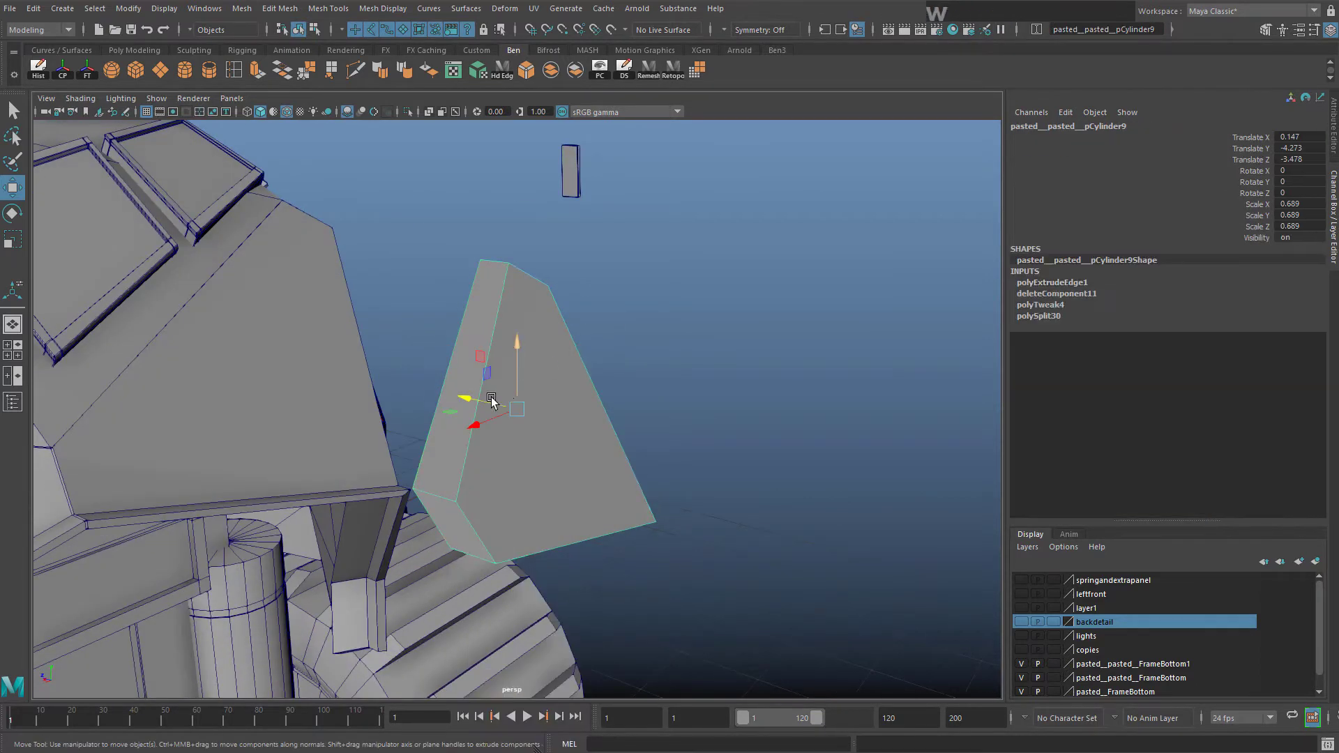
left_click_drag(481, 402, 238, 361)
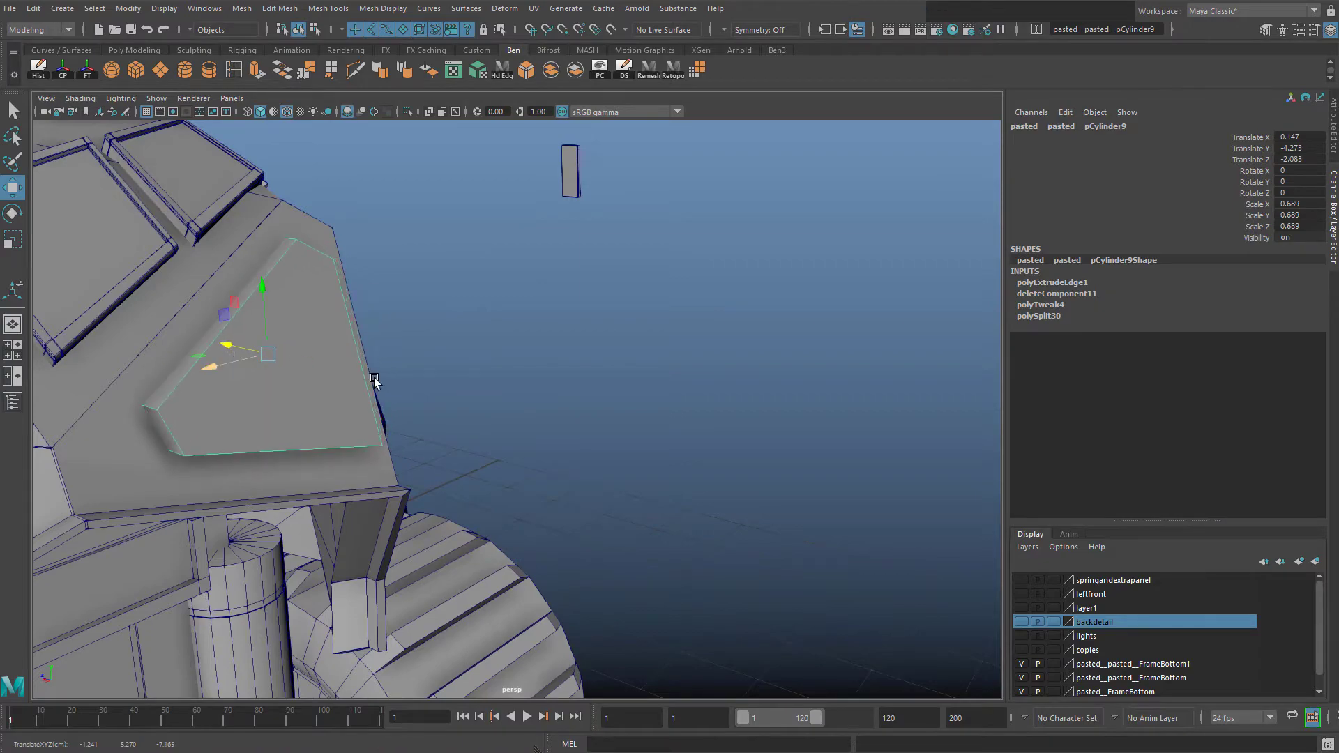
left_click_drag(374, 380, 516, 390, "alt")
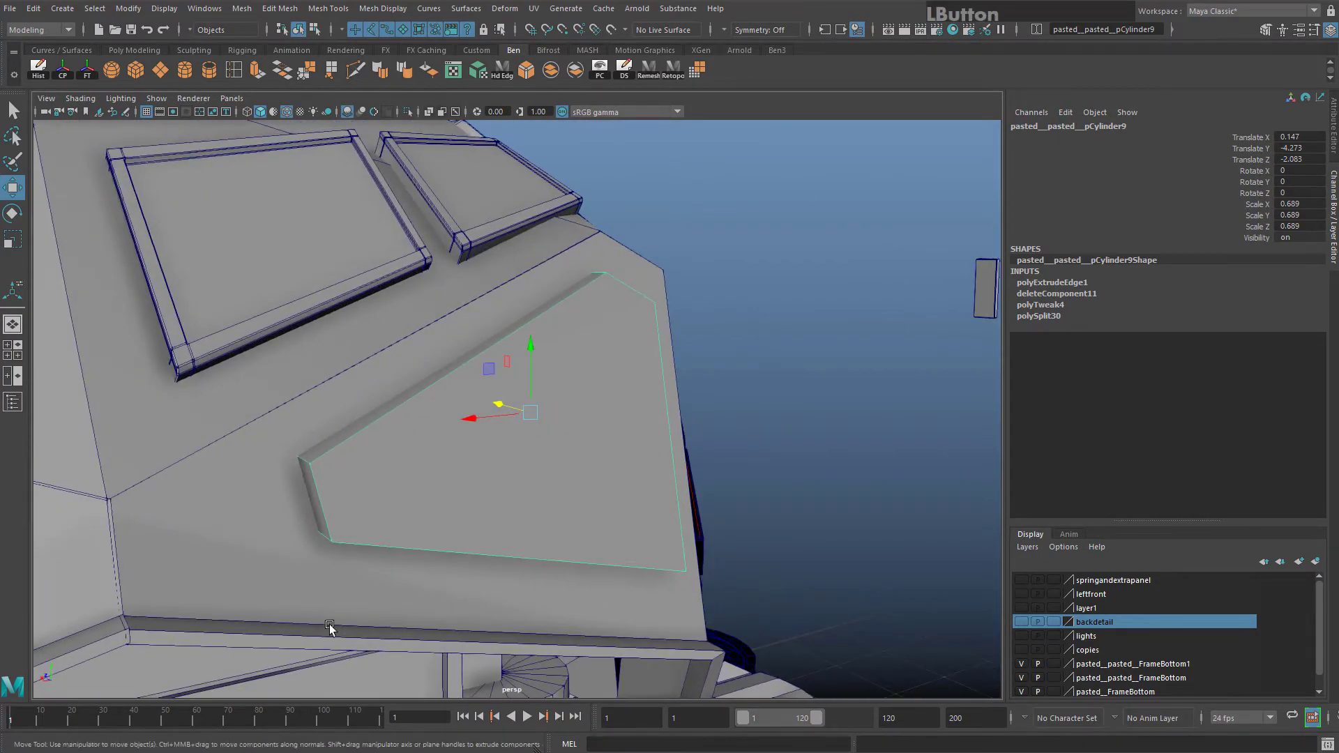
Cut a diagonal edge across the rebuilt panel's front face between its two opposite corners
left_click_drag(664, 313, 776, 300, "alt")
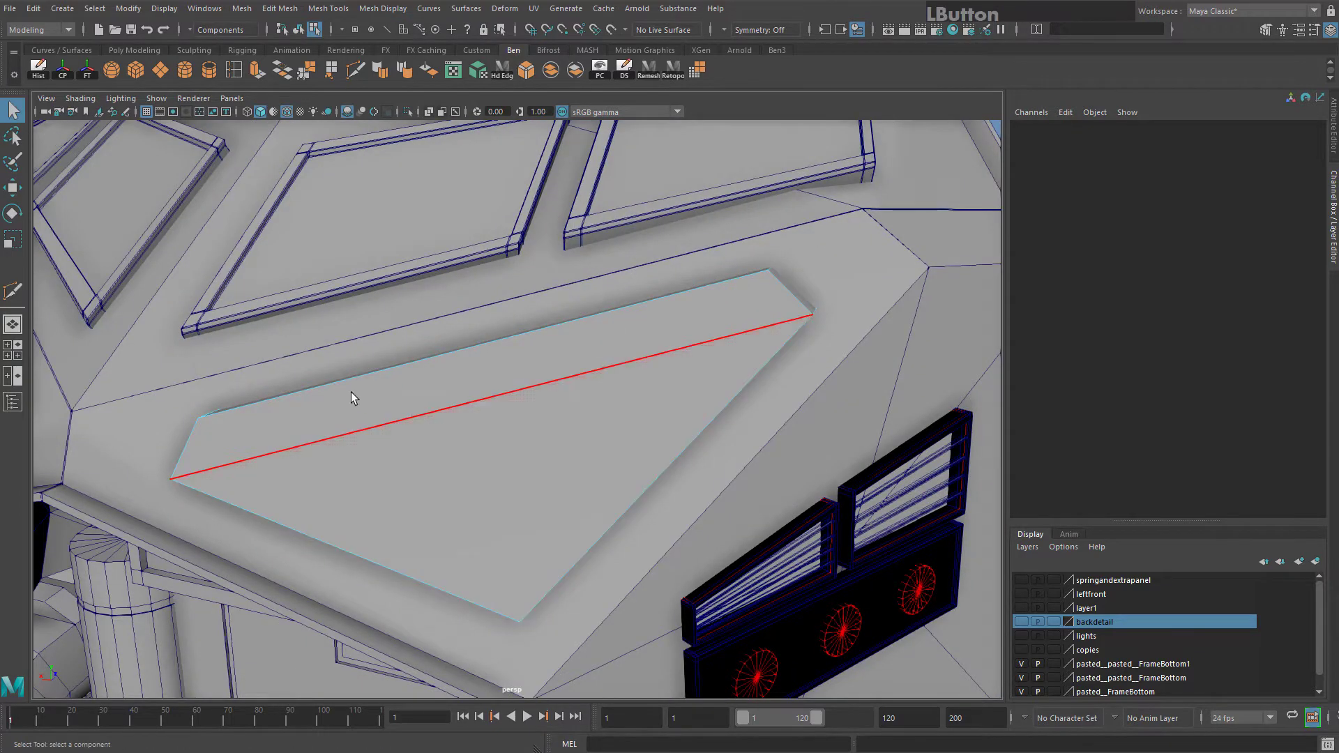
left_click_drag(491, 517, 465, 458, "alt")
right_click_drag(464, 383, 532, 355)
left_click_drag(524, 412, 577, 427, "alt")
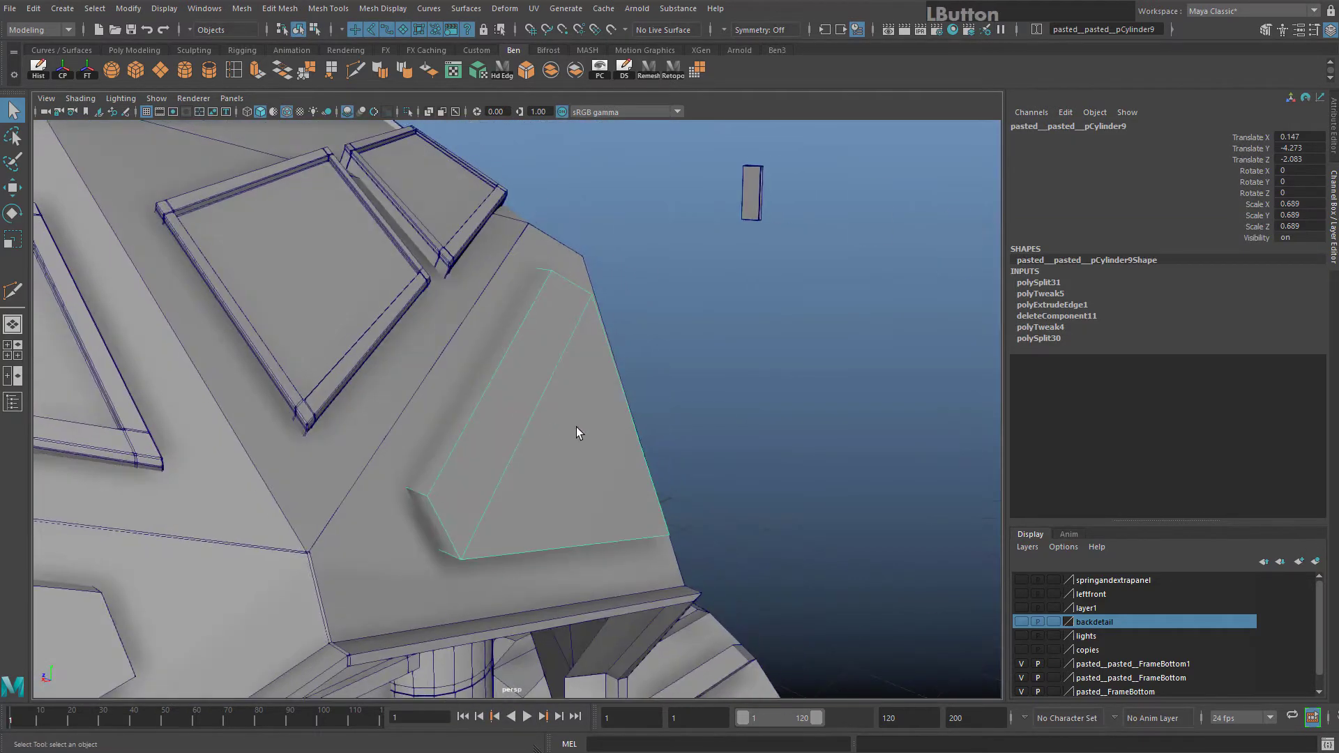
Preview the rebuilt panel smoothed and return it to the unsmoothed display
key("3")
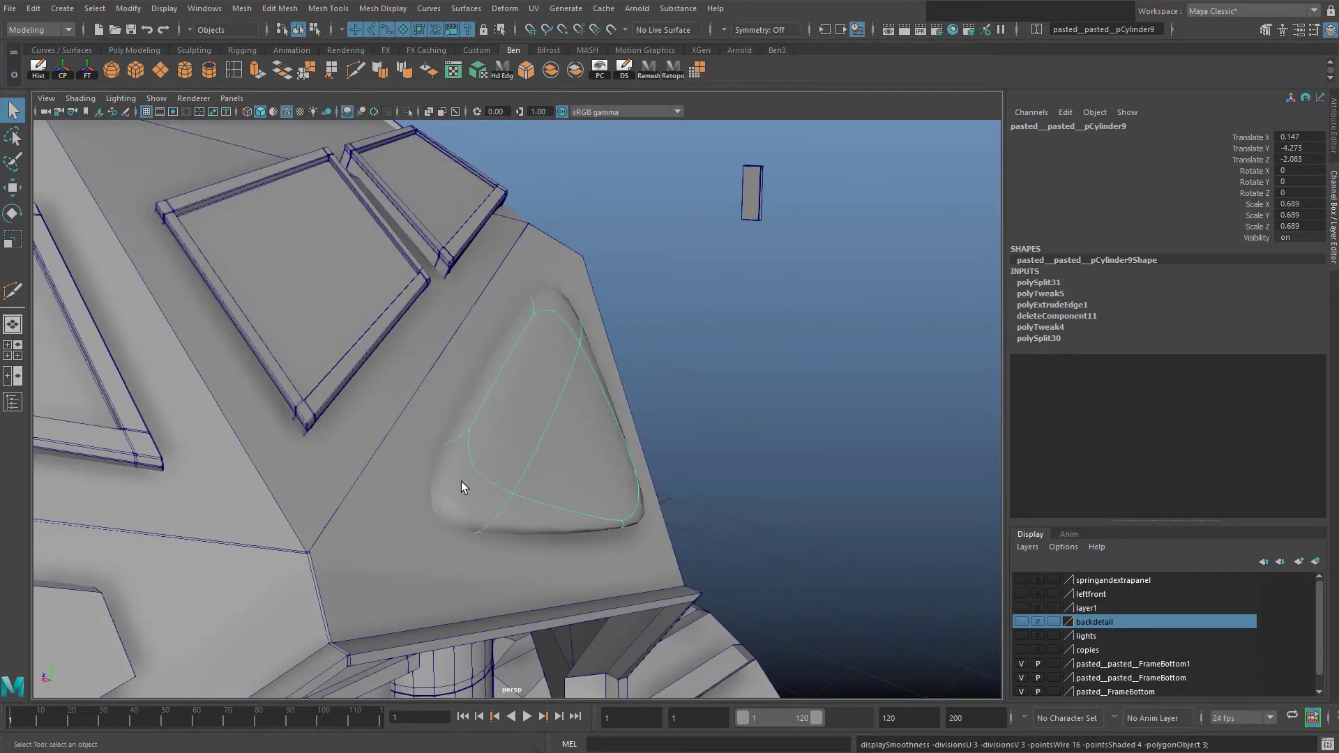
key("1")
left_click_drag(575, 409, 500, 367, "alt")
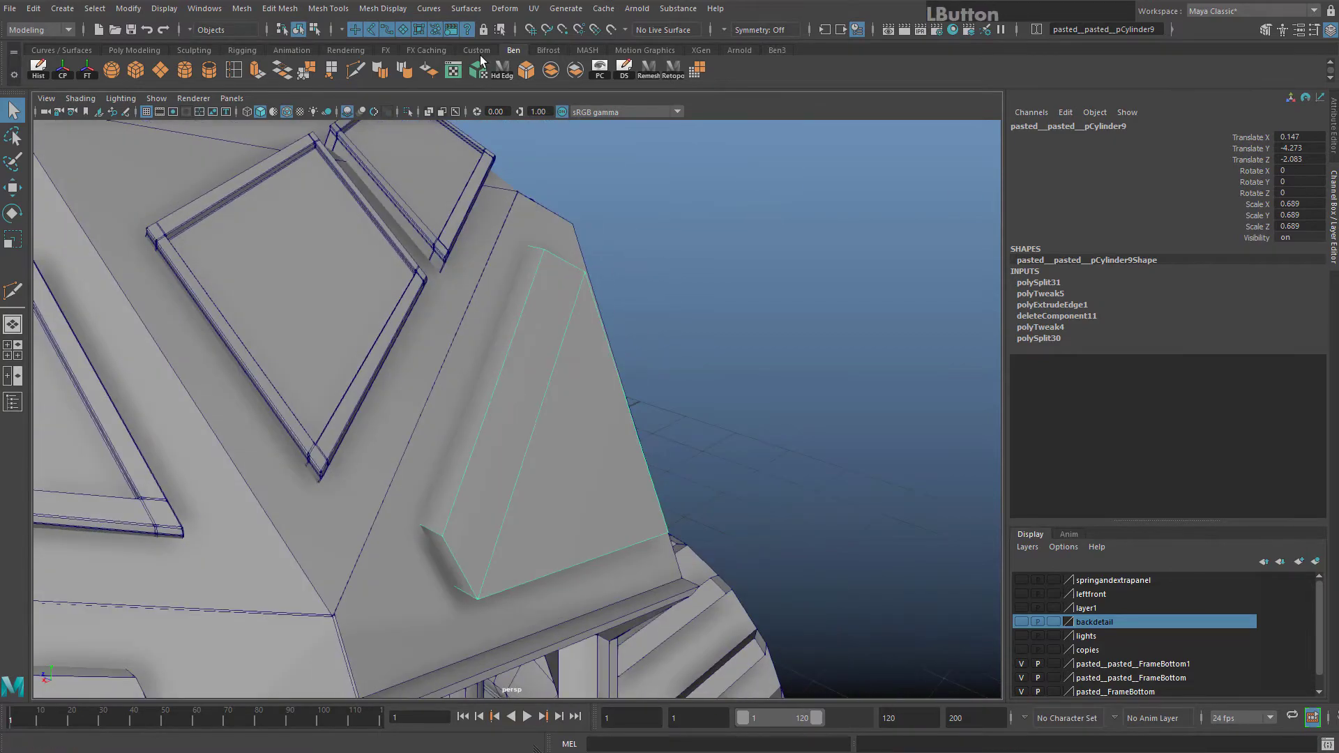
Bevel the edges of the rebuilt hood panel and check the result from several angles
key("ctrl+b")
left_click_drag(564, 459, 474, 403, "alt")
left_click_drag(384, 396, 335, 314, "alt")
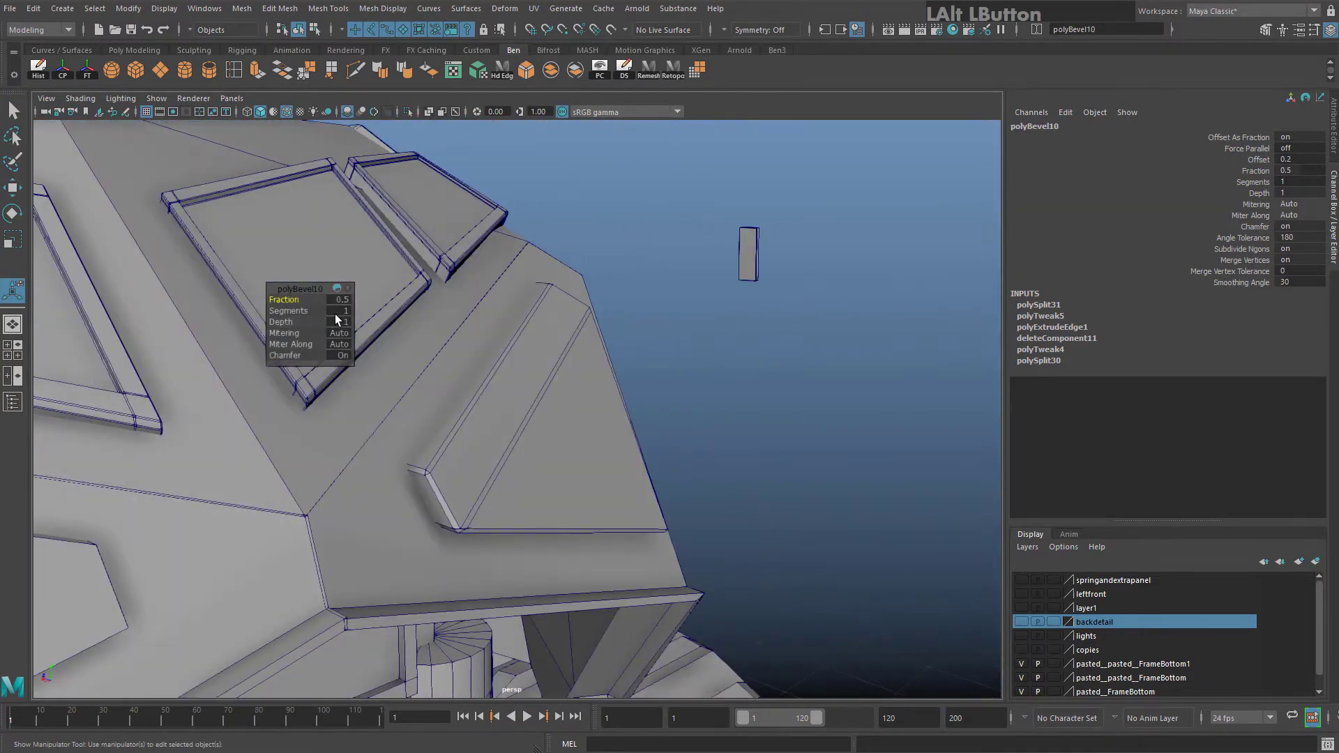
left_click(480, 431)
left_click_drag(480, 431, 551, 419, "alt")
middle_click_drag(551, 418, 509, 428, "alt")
scroll(495, 412, "down", 5, "alt")
left_click_drag(485, 396, 412, 466, "alt")
Delete the old unbevelled hood panel on the opposite side of the nose
left_click(460, 435)
scroll(370, 441, "down", 5)
scroll(280, 441, "up", 5)
scroll(277, 438, "down", 5, "alt")
left_click_drag(300, 442, 254, 437, "alt")
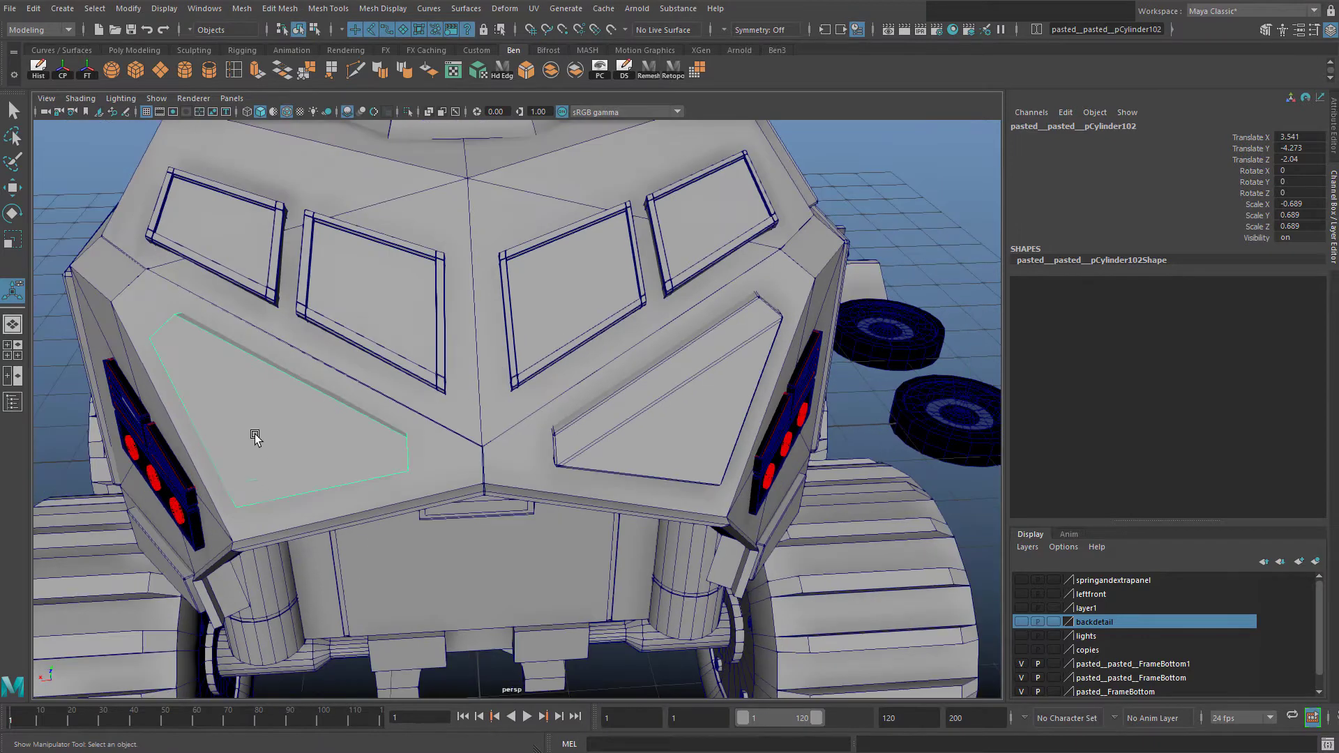
key("Delete")
Duplicate the bevelled panel and try to place the copy as a mirror on the bare side of the hood
left_click(688, 434)
key("ctrl+d")
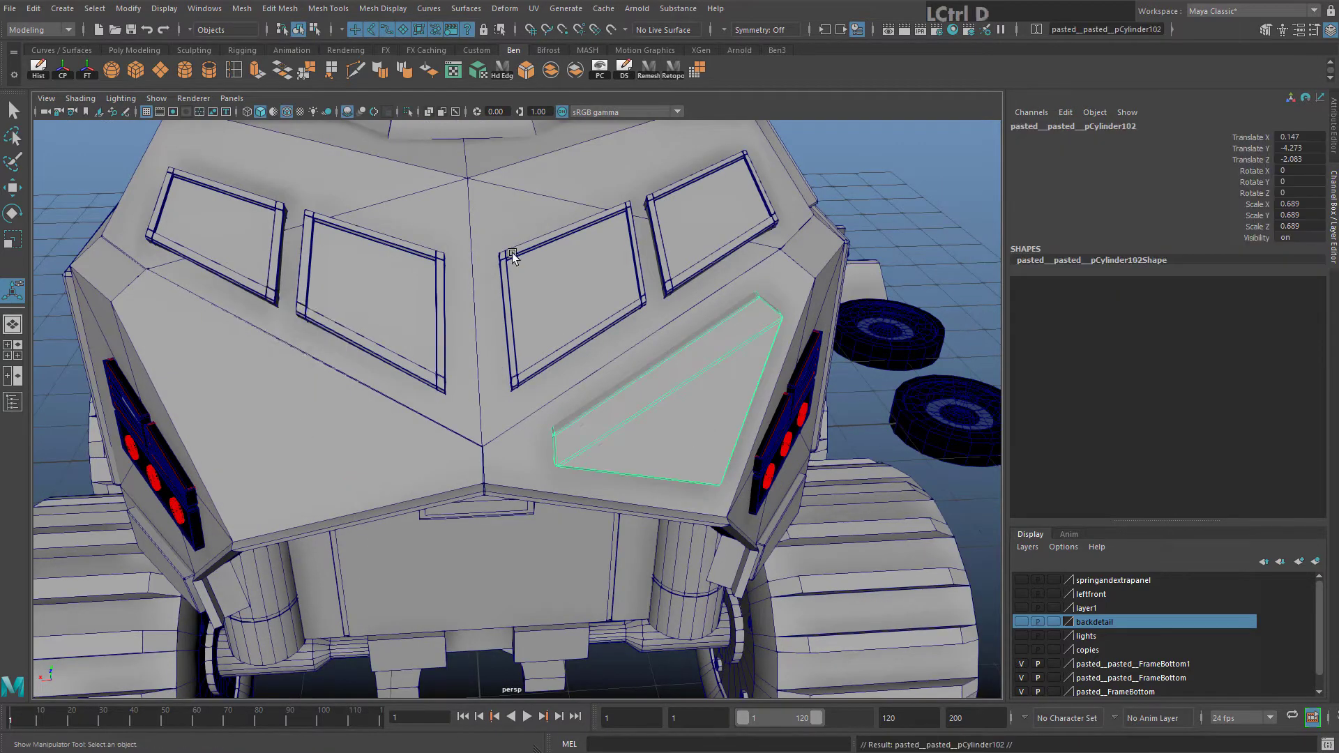
left_click_drag(604, 398, 146, 418)
key("w")
left_click_drag(146, 418, 394, 421, "alt")
scroll(497, 444, "down", 2)
key("r")
scroll(551, 425, "up", 5)
scroll(553, 425, "down", 3)
scroll(607, 421, "up", 2)
scroll(684, 386, "down", 5)
Delete the duplicated hood panel
middle_click_drag(684, 385, 481, 391, "alt")
left_click_drag(481, 391, 562, 464, "alt")
key("Delete")
Freeze the transformations of the bevelled hood panel
left_click(910, 454)
middle_click_drag(836, 414, 514, 340, "alt")
key("w")
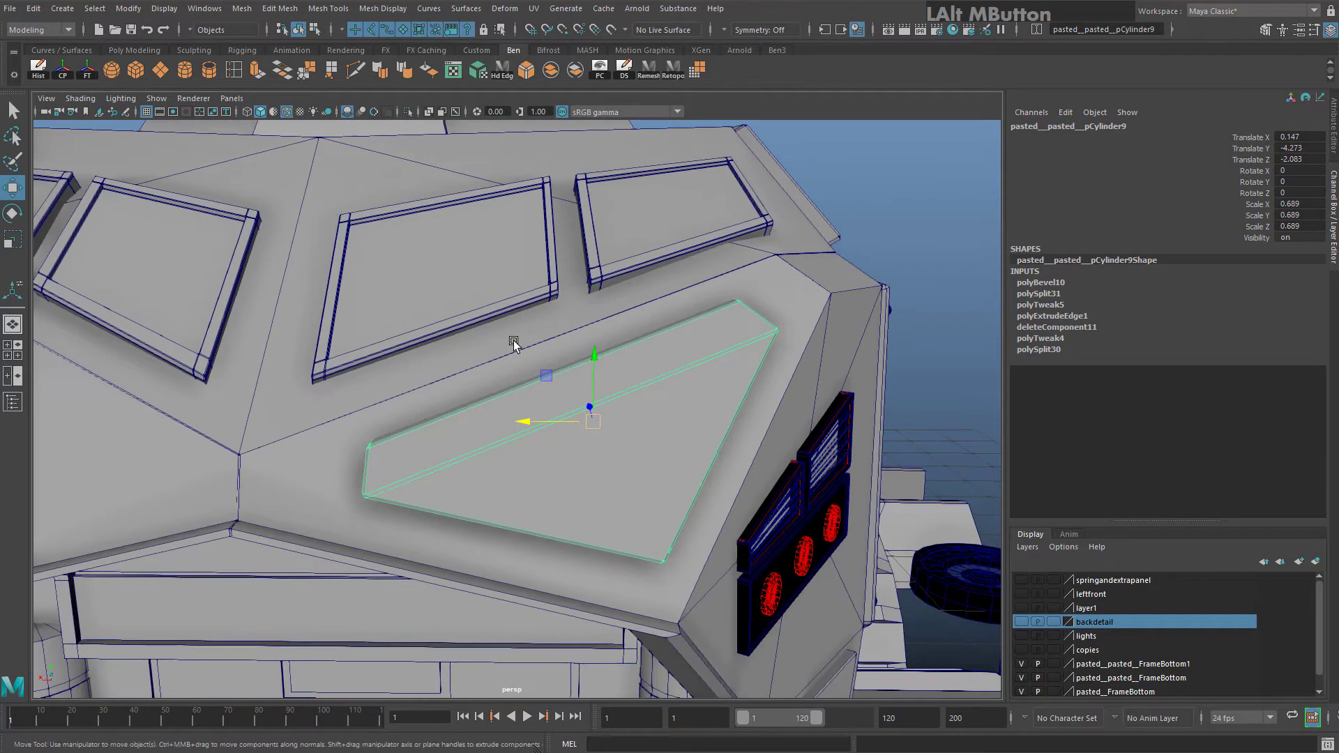
left_click(85, 75)
scroll(332, 447, "down", 1, "alt")
middle_click_drag(333, 460, 574, 483, "alt")
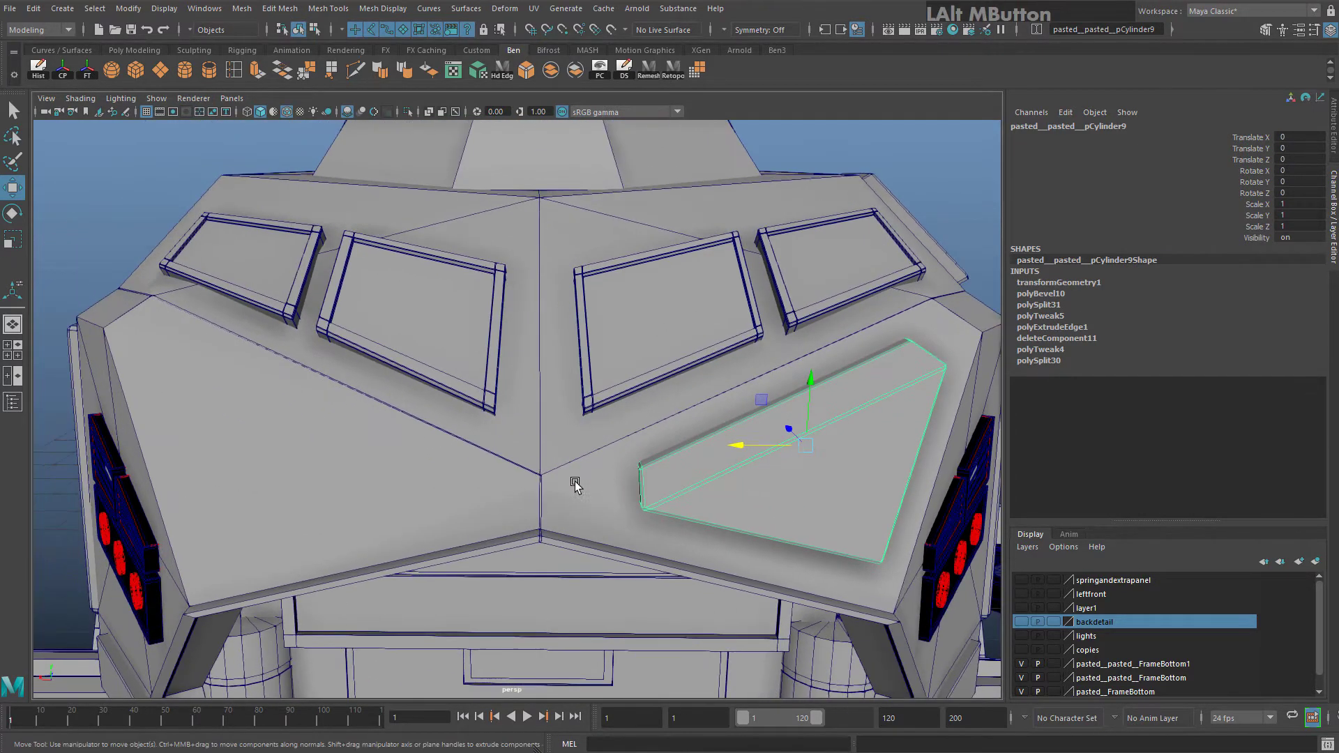
Duplicate the bevelled hood panel, move the copy to the opposite side, and mirror it with an X scale of -1
key("ctrl+d")
left_click_drag(738, 446, 76, 463)
key("r")
scroll(278, 461, "down", 1)
middle_click_drag(277, 462, 408, 437, "alt")
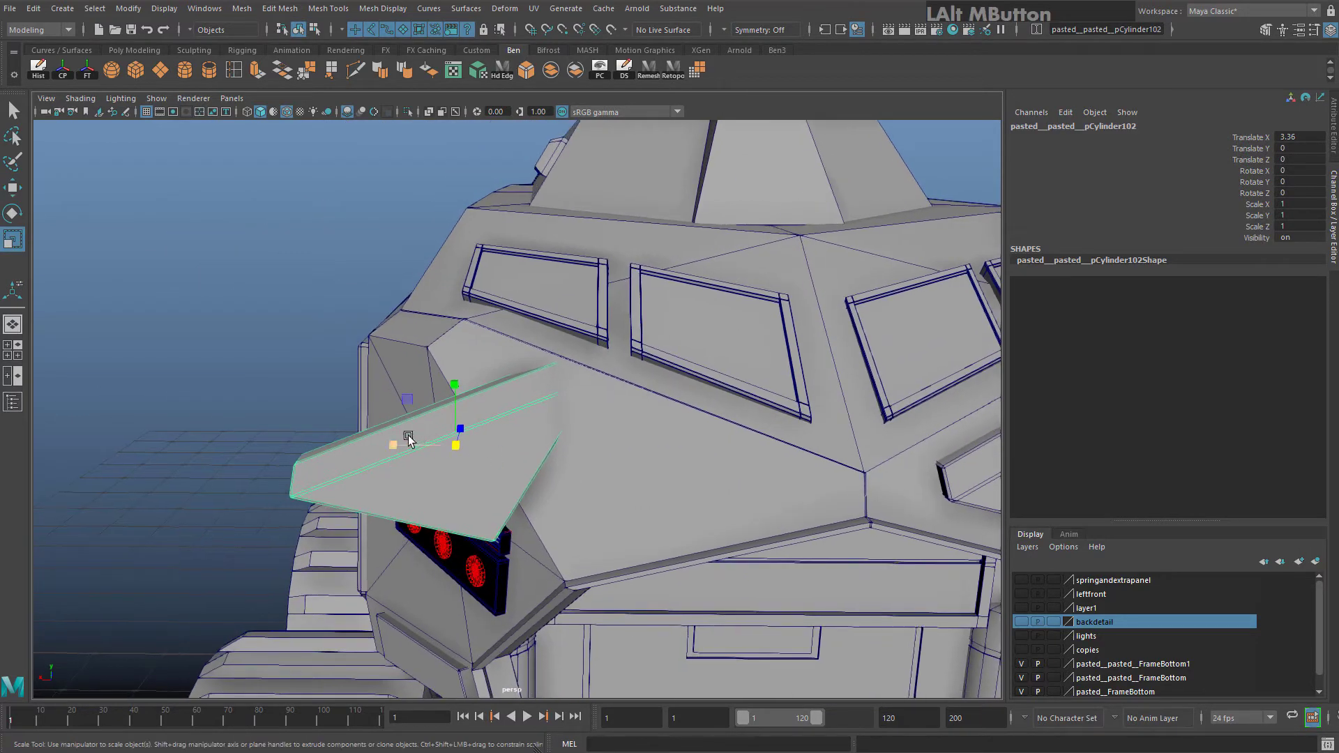
left_click_drag(394, 443, 470, 483)
Position the mirrored panel on the bare side of the hood at Translate X 2.397
scroll(591, 456, "down", 3)
key("w")
left_click_drag(438, 438, 514, 383)
middle_click_drag(514, 383, 496, 353, "alt")
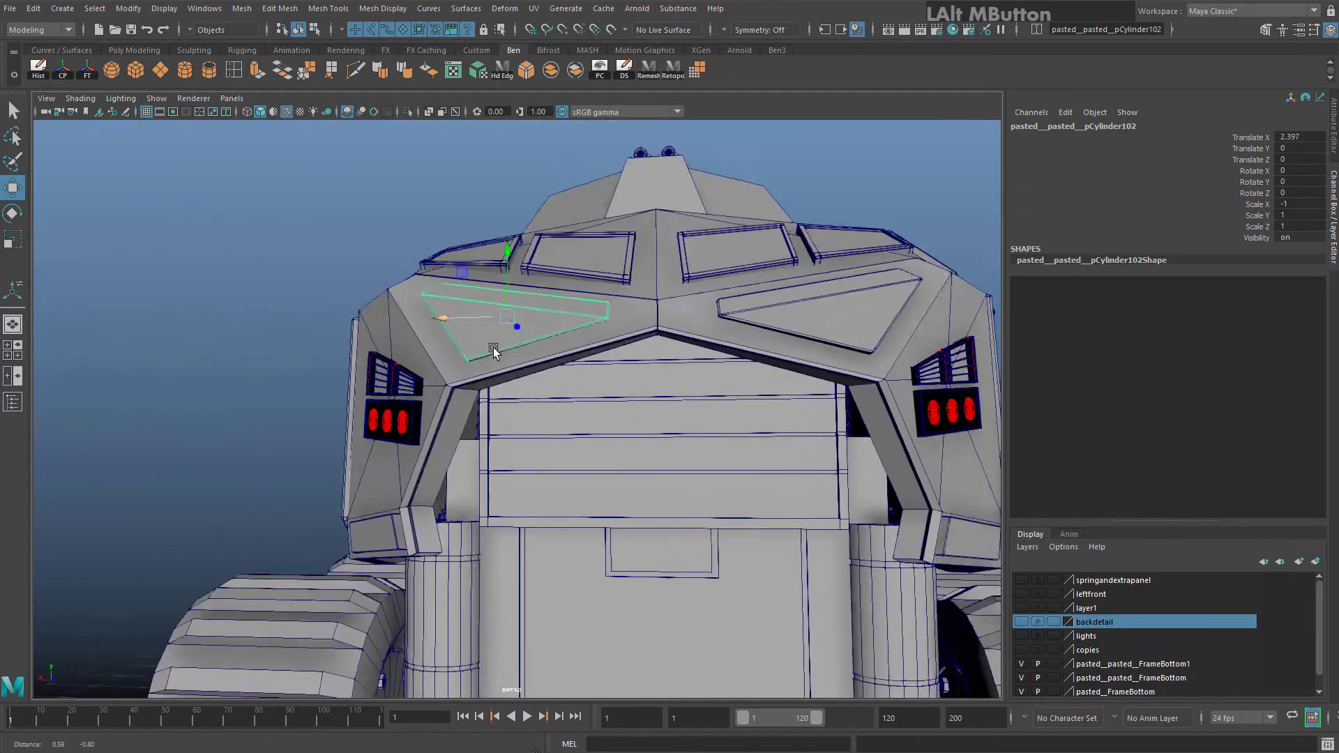
left_click_drag(496, 352, 446, 439, "alt")
middle_click_drag(446, 439, 565, 491, "alt")
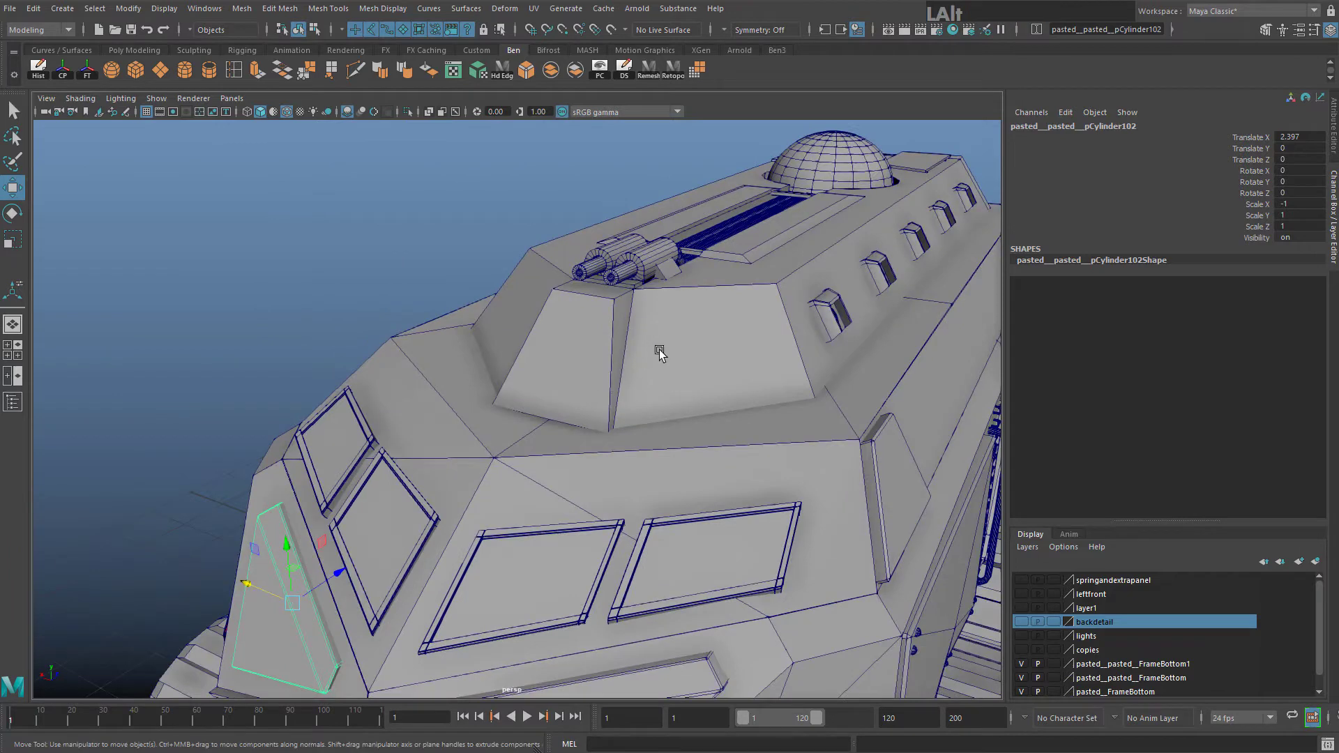
Isolate the vehicle's upper superstructure block in the viewport
left_click(618, 325)
key("f")
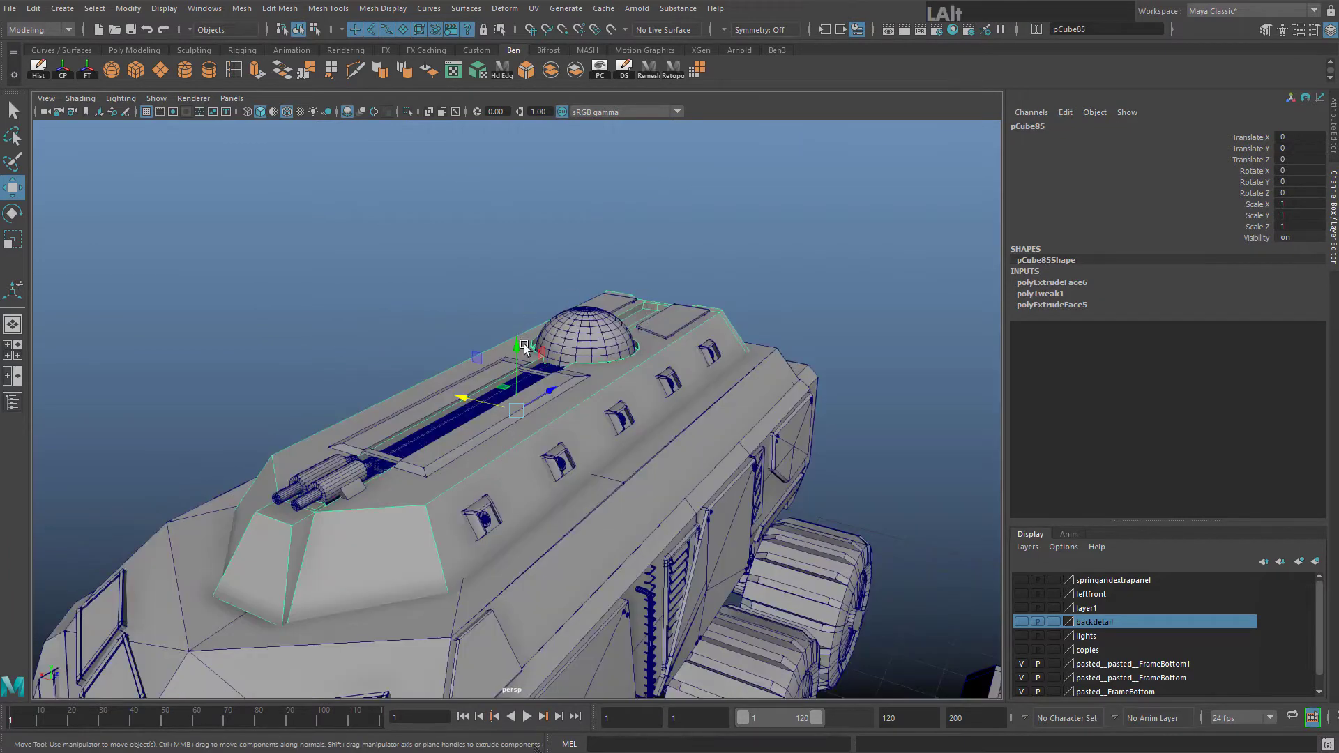
right_click_drag(523, 345, 628, 535, "alt")
left_click_drag(628, 535, 580, 481, "alt")
middle_click_drag(579, 482, 771, 301, "alt")
right_click_drag(711, 372, 728, 343, "alt")
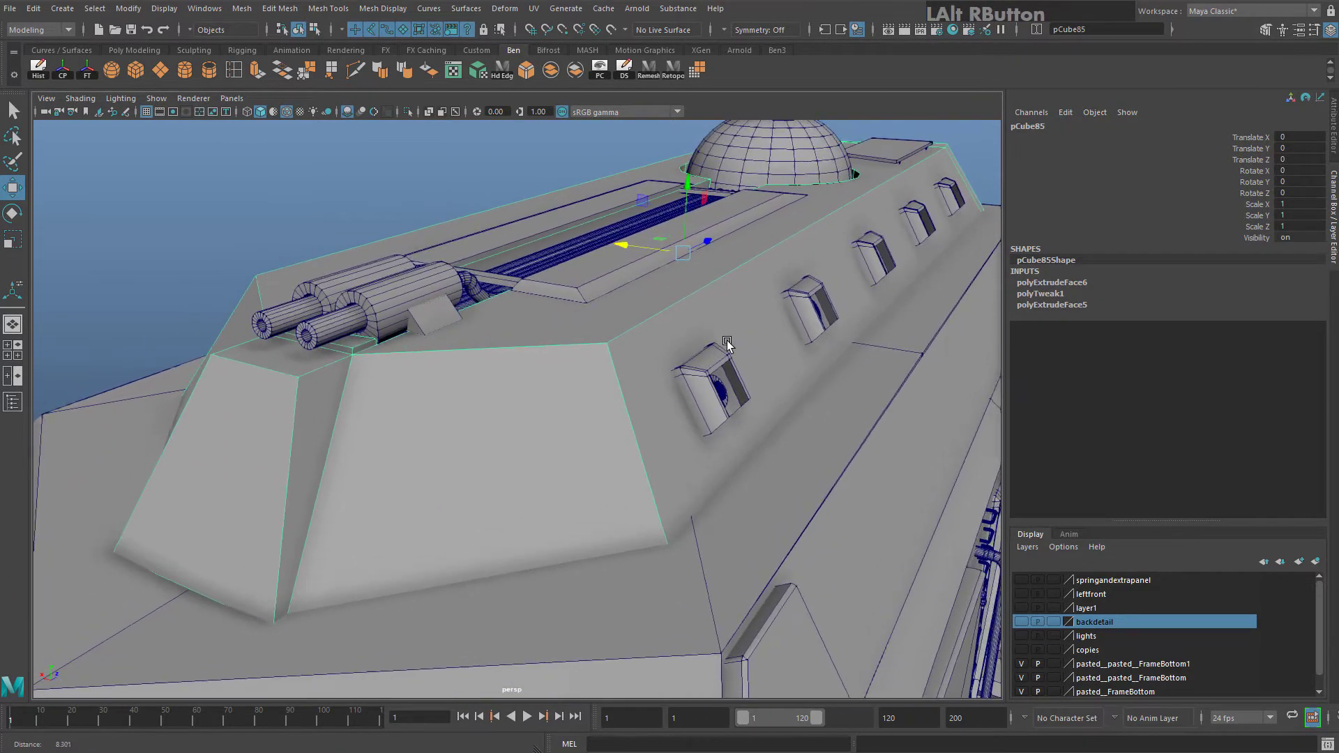
left_click_drag(727, 343, 601, 351, "alt")
left_click(408, 111)
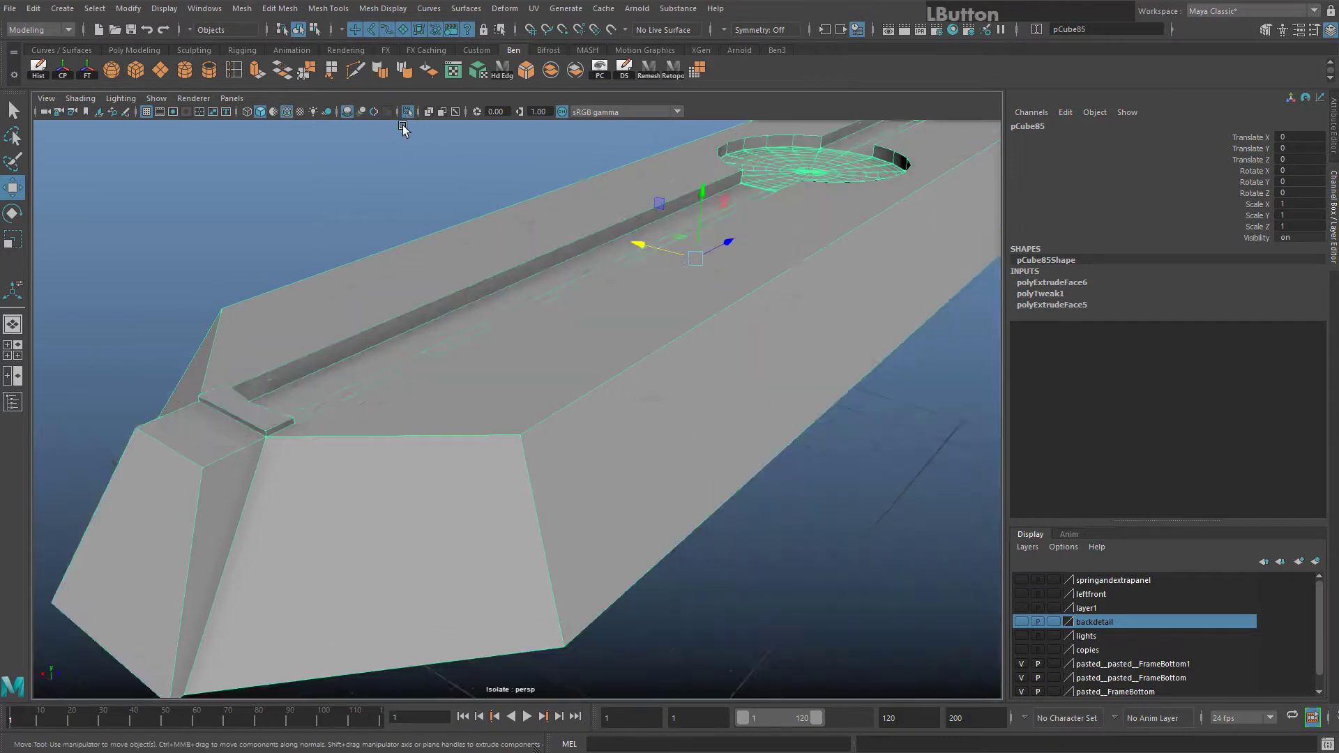
Inspect the superstructure's front and top faces along the central channel, and return to whole-object selection
left_click_drag(418, 210, 432, 249, "alt")
right_click_drag(470, 383, 469, 435)
left_click(519, 505)
left_click_drag(518, 505, 420, 520, "alt")
scroll(516, 503, "up", 6)
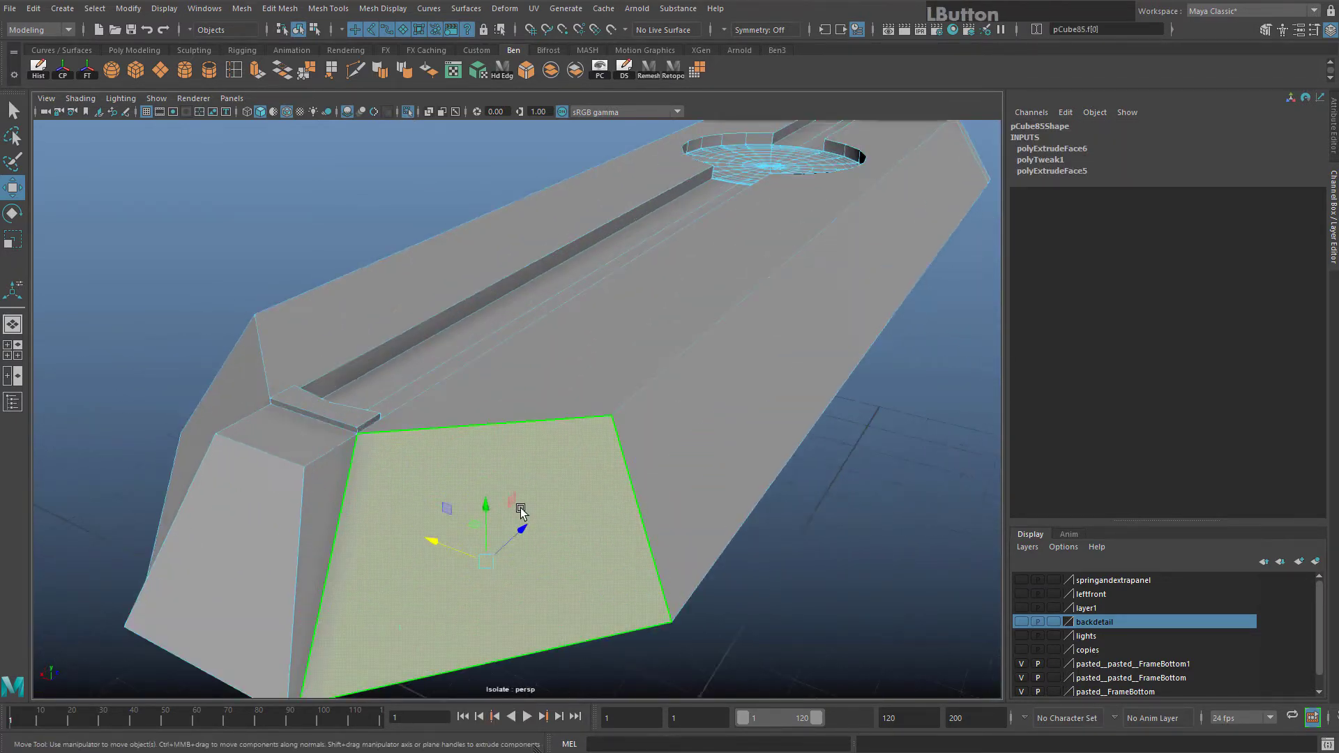
left_click(636, 309)
middle_click_drag(823, 224, 760, 399, "alt")
left_click_drag(760, 399, 742, 432, "alt")
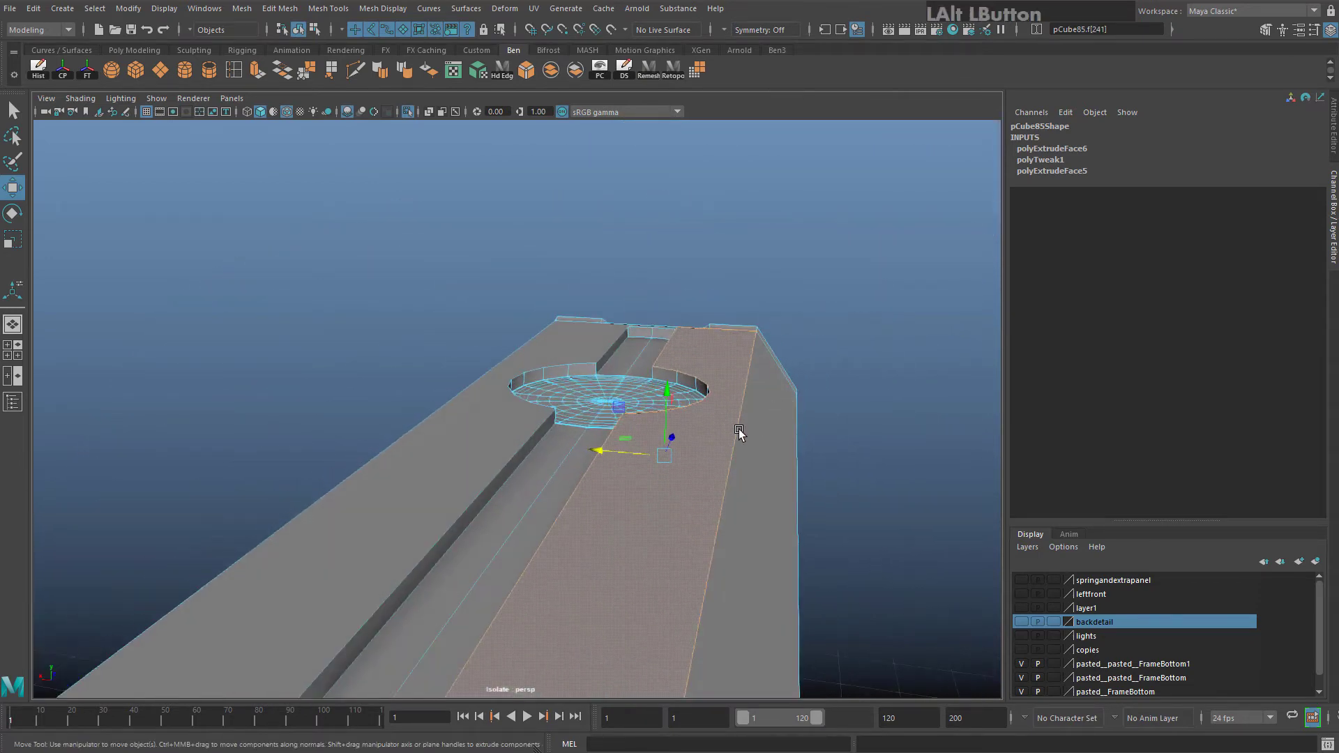
middle_click_drag(742, 433, 775, 268, "alt")
left_click_drag(668, 364, 558, 331, "alt")
right_click_drag(593, 311, 652, 284)
left_click(501, 324)
scroll(510, 347, "down", 5)
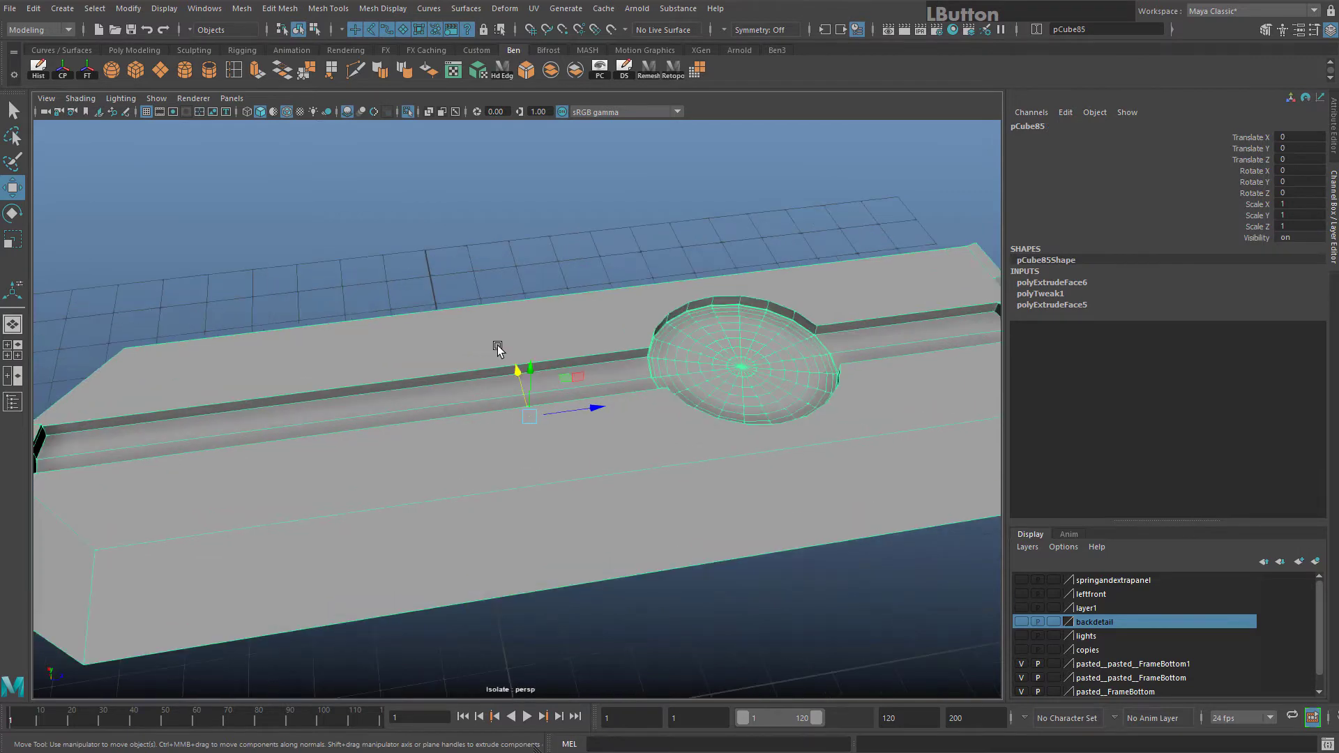
Preview the superstructure with mesh smoothing and restore its unsmoothed display
key("3")
left_click(698, 593)
left_click_drag(697, 592, 468, 399, "alt")
left_click(429, 423)
key("1")
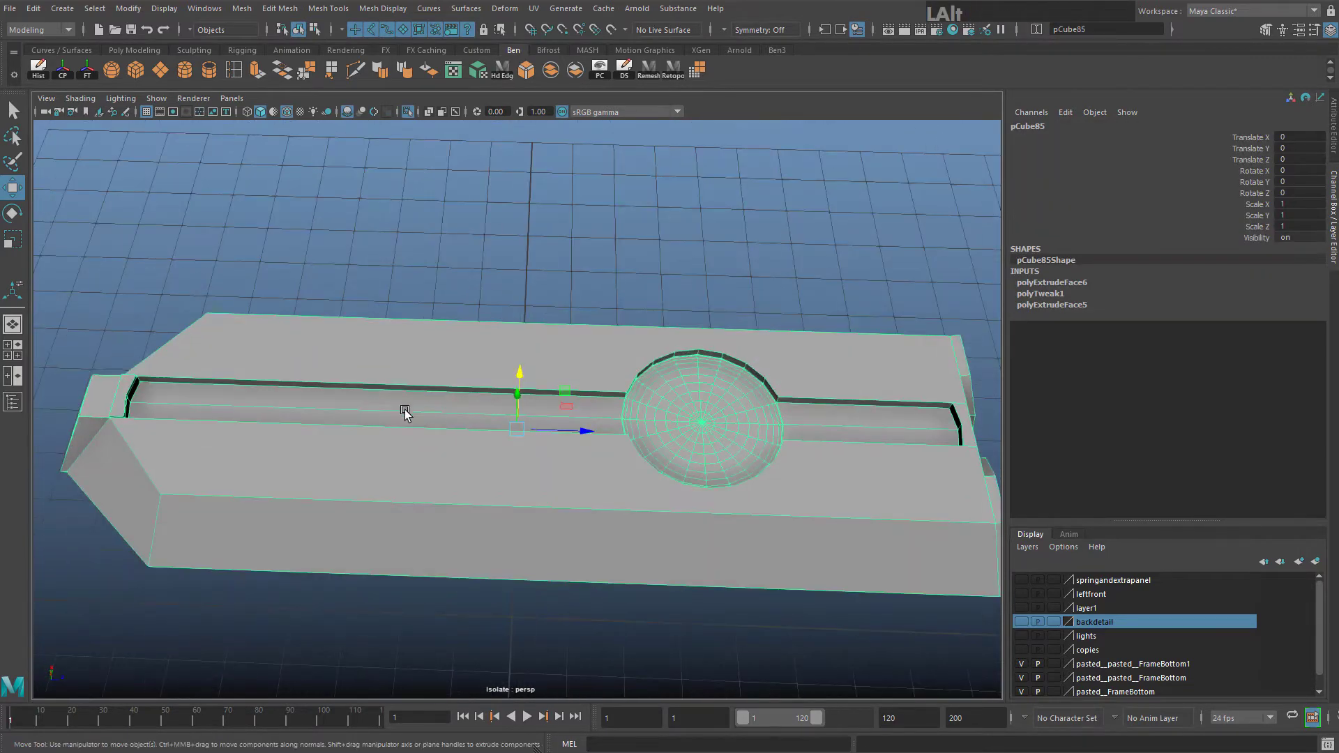
Reduce the superstructure's polygons by 50 percent to simplify the dense circular recess
scroll(404, 412, "up", 4)
middle_click_drag(335, 415, 457, 407, "alt")
left_click_drag(457, 407, 511, 364, "alt")
middle_click_drag(836, 338, 562, 437, "alt")
scroll(561, 437, "up", 4)
left_click_drag(520, 354, 532, 439, "alt")
middle_click_drag(551, 464, 556, 383, "alt")
scroll(556, 383, "up", 3)
scroll(556, 383, "down", 5)
left_click_drag(556, 383, 373, 91, "alt")
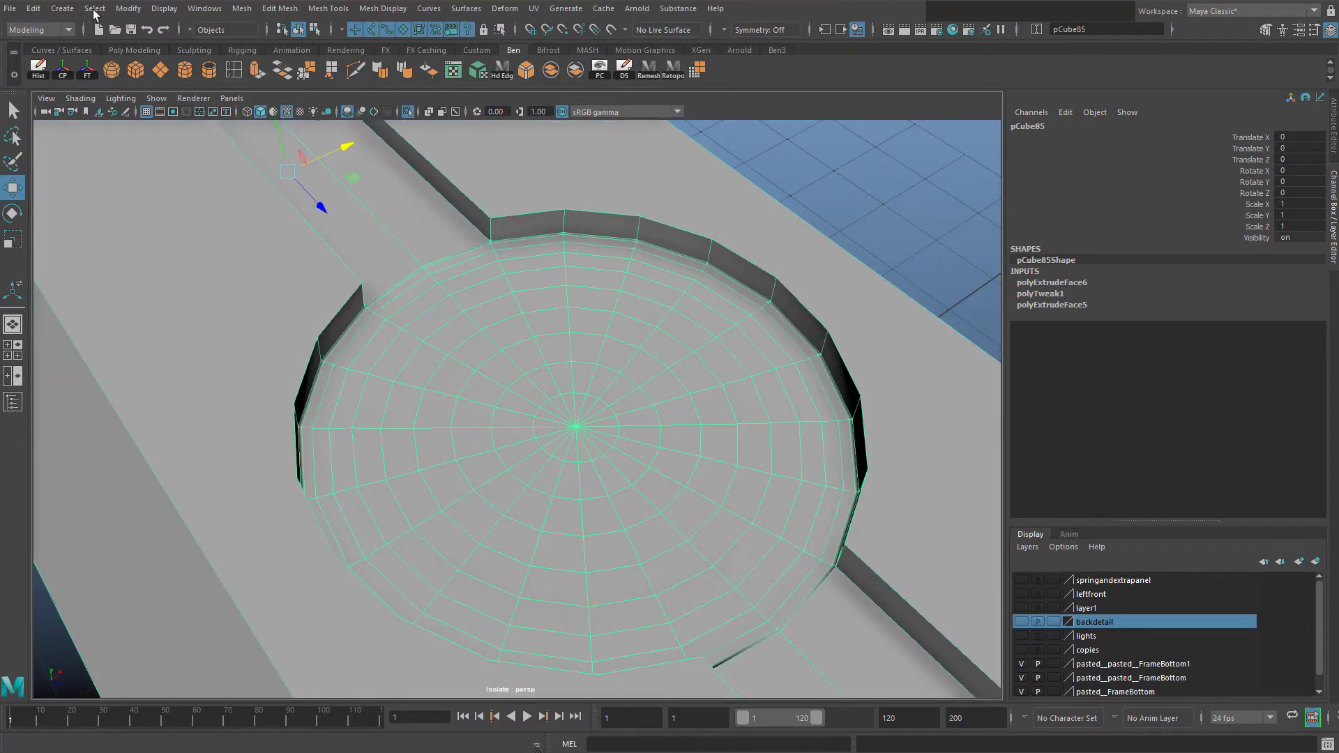
left_click(253, 10, "ctrl+shift")
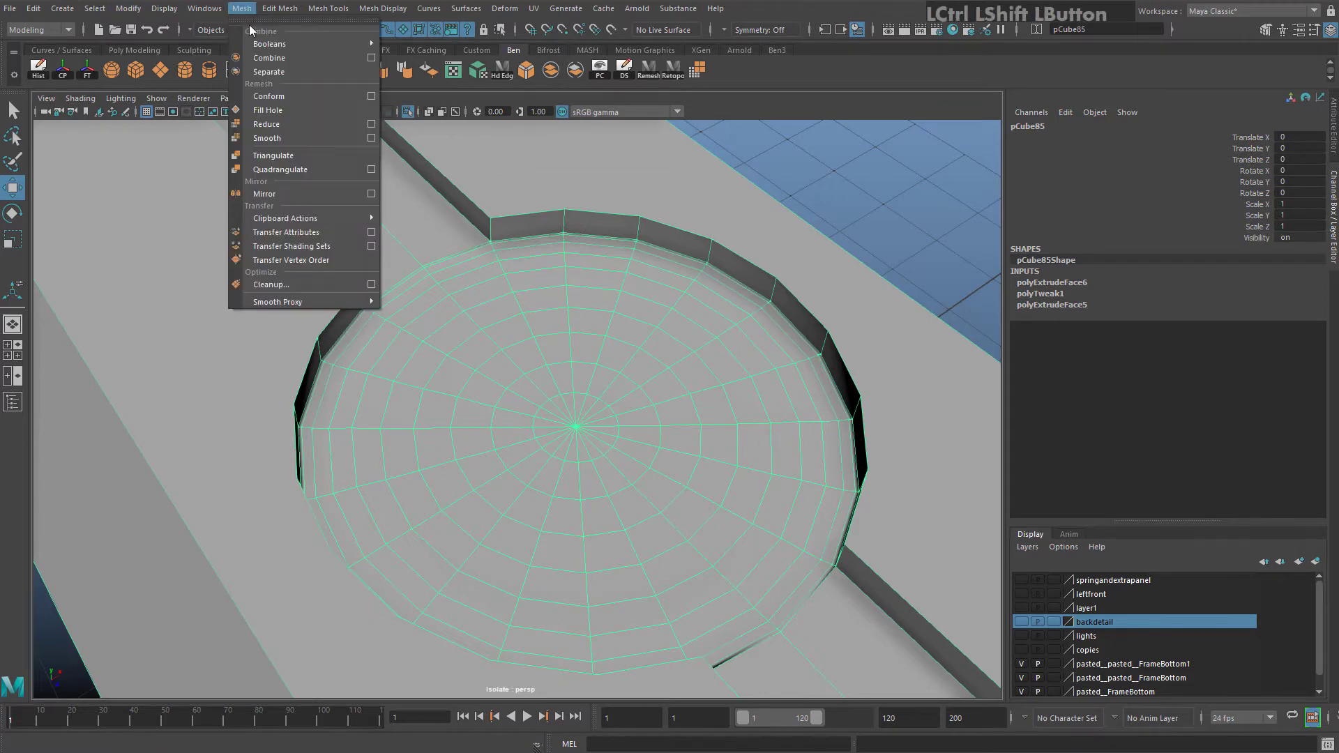
left_click(936, 108)
left_click(695, 72)
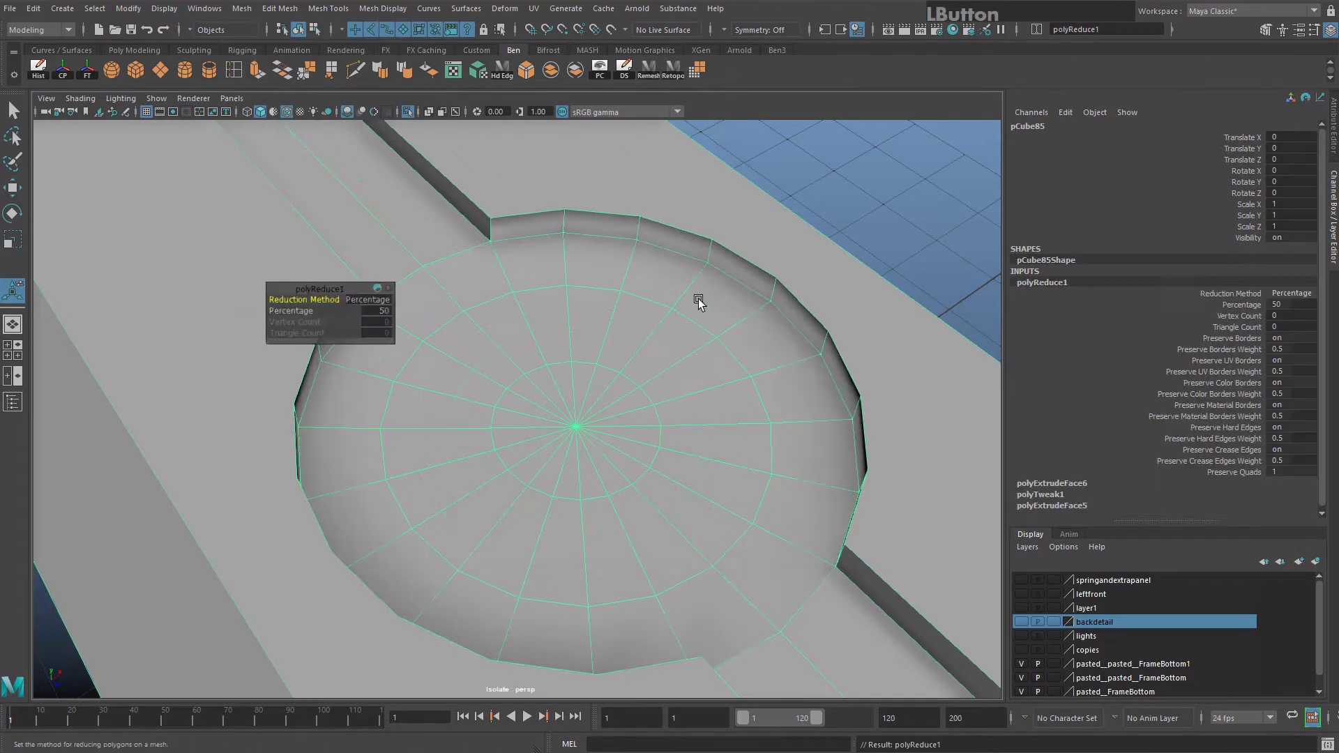
Deselect the mesh and turn off the viewport's wireframe-on-shaded overlay and ambient occlusion
left_click_drag(698, 298, 593, 355, "alt")
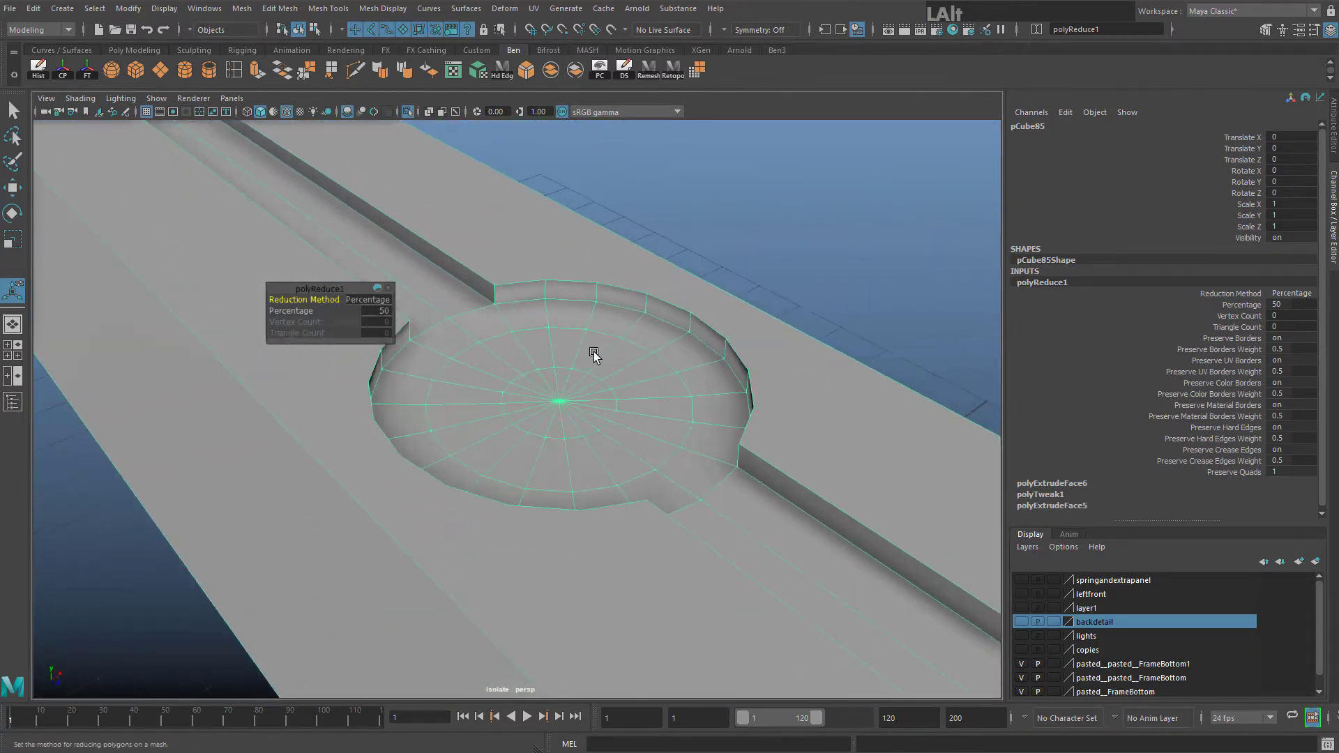
left_click_drag(398, 223, 637, 383, "alt")
scroll(637, 382, "up", 8)
middle_click_drag(619, 313, 622, 409, "alt")
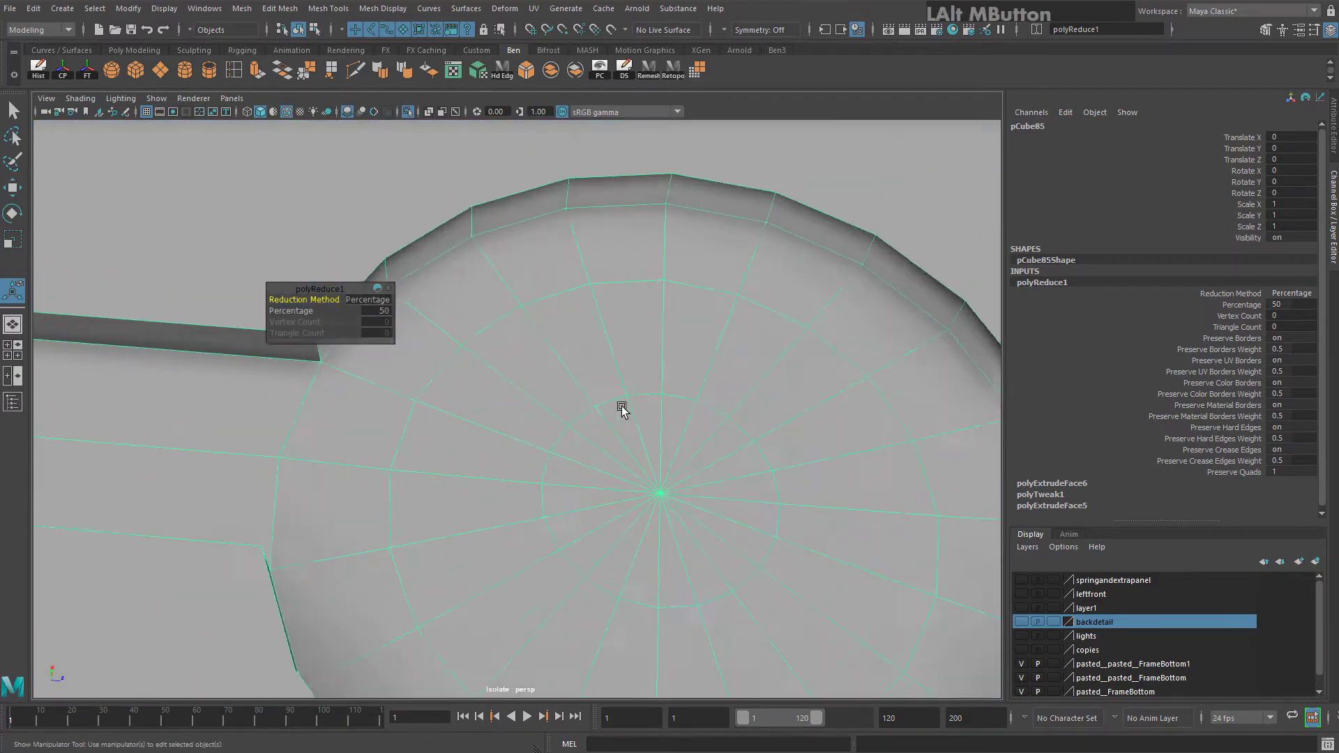
left_click_drag(502, 351, 463, 321, "alt")
left_click(696, 160)
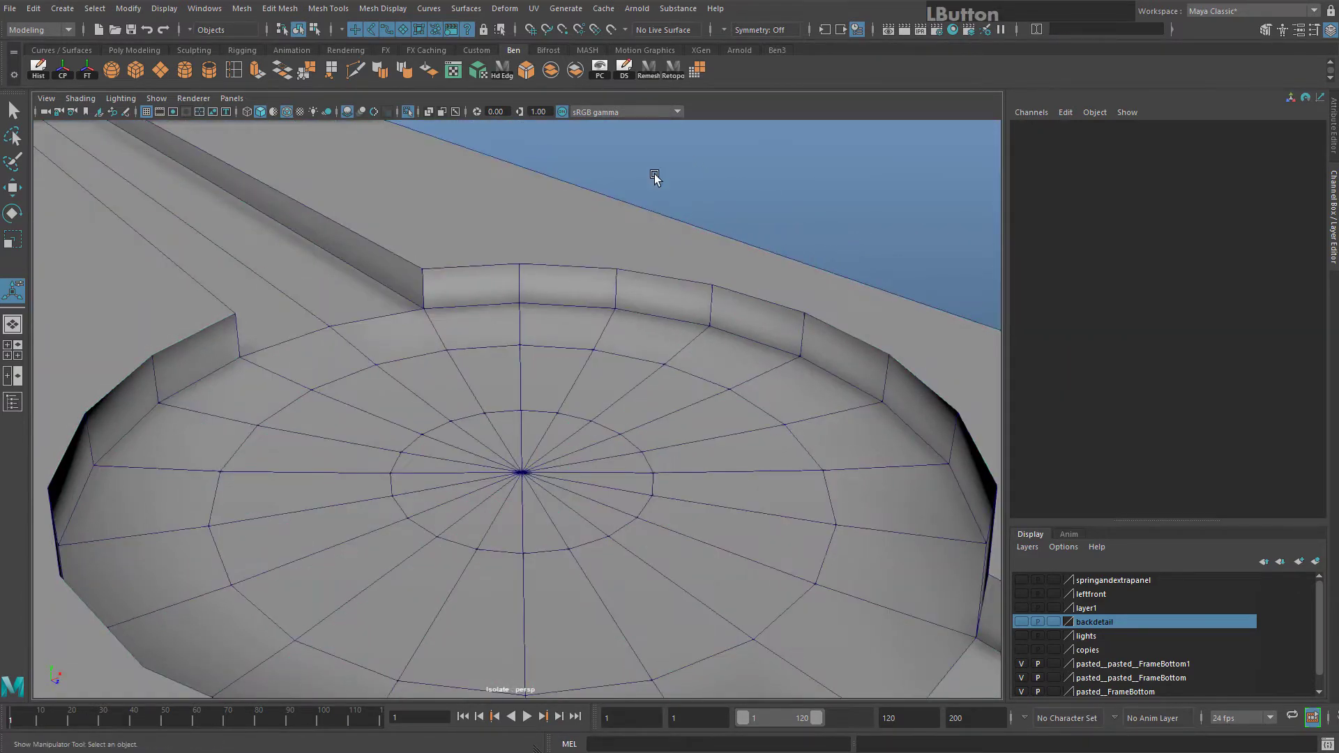
left_click(288, 111)
left_click_drag(743, 172, 601, 335, "alt")
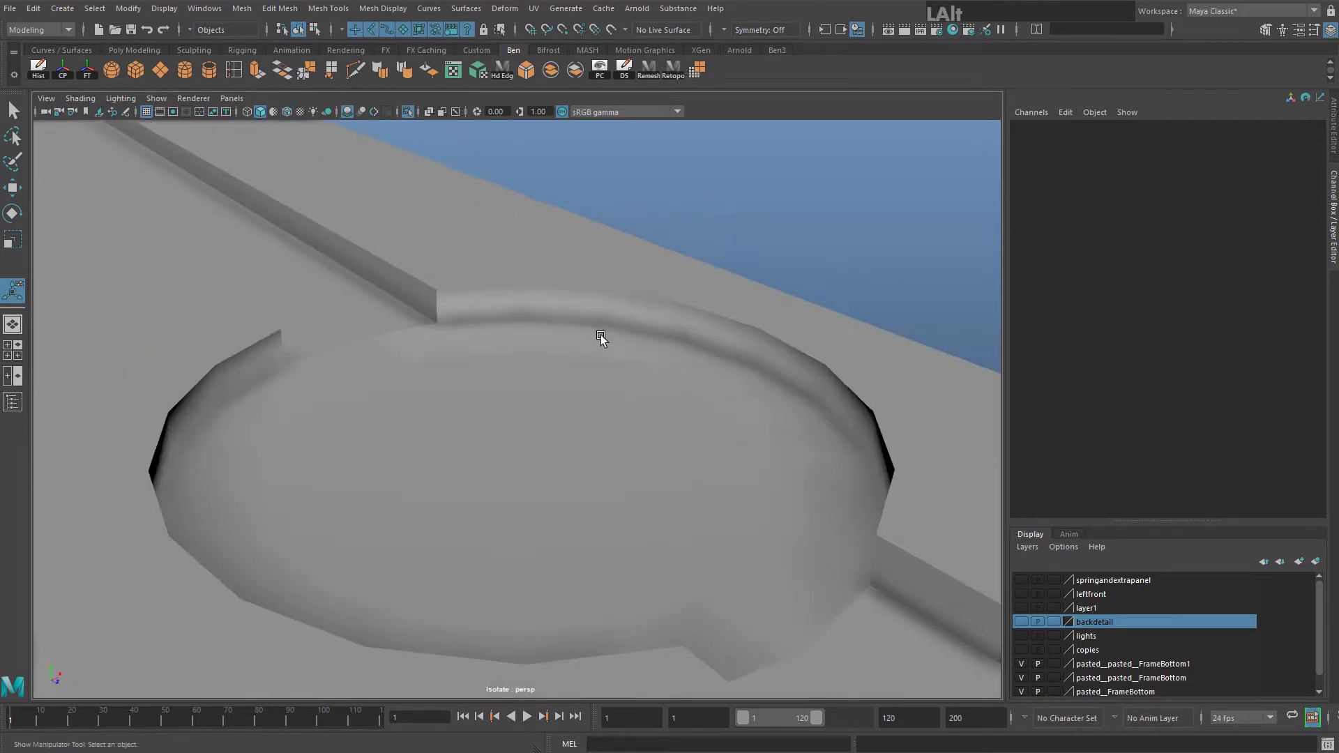
left_click(349, 111)
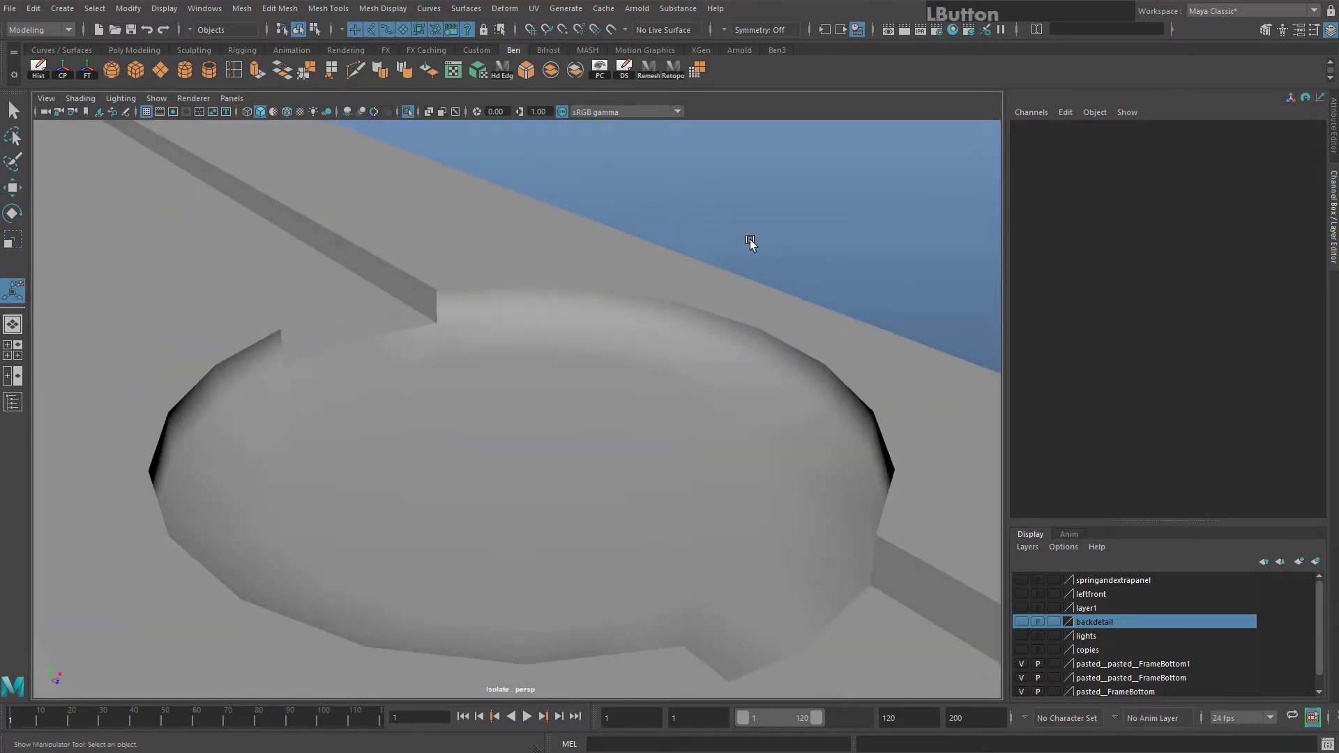
mouse_move(747, 244)
left_mouse_down("alt")
mouse_move(523, 307)
mouse_move(685, 508)
mouse_move(690, 475)
left_mouse_up("alt")
Examine the shading around the circular recess's wall and floor from several sides
left_click(514, 299)
left_click(589, 173)
left_click_drag(590, 176, 636, 346, "alt")
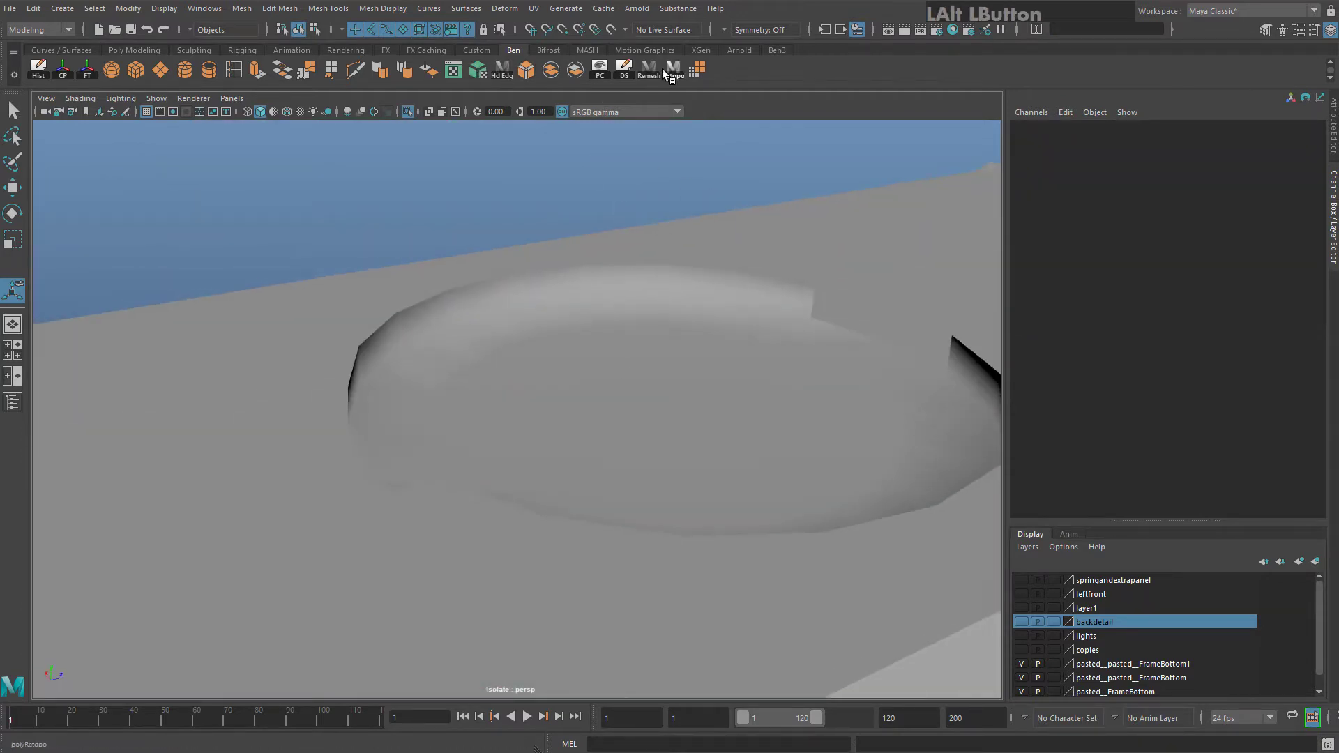
left_click_drag(743, 315, 702, 259, "alt")
middle_click_drag(700, 312, 955, 571, "alt")
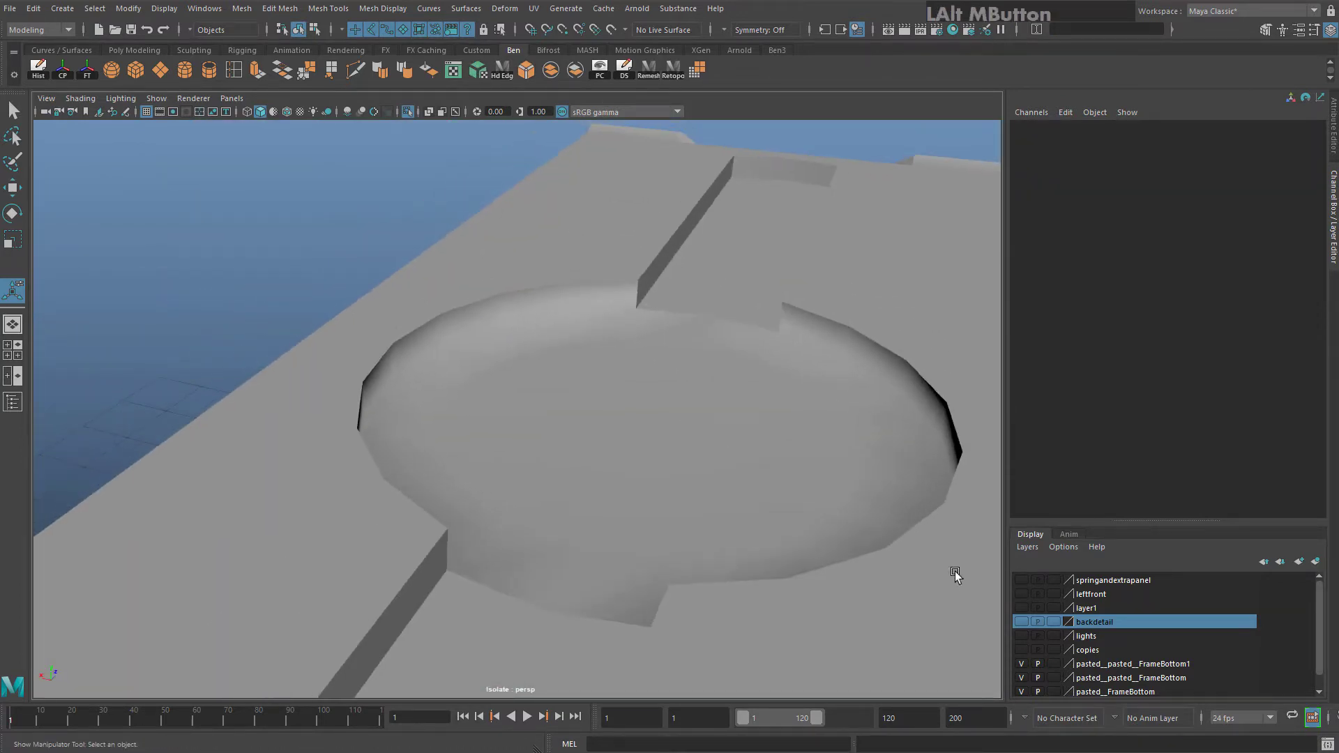
left_click(451, 333)
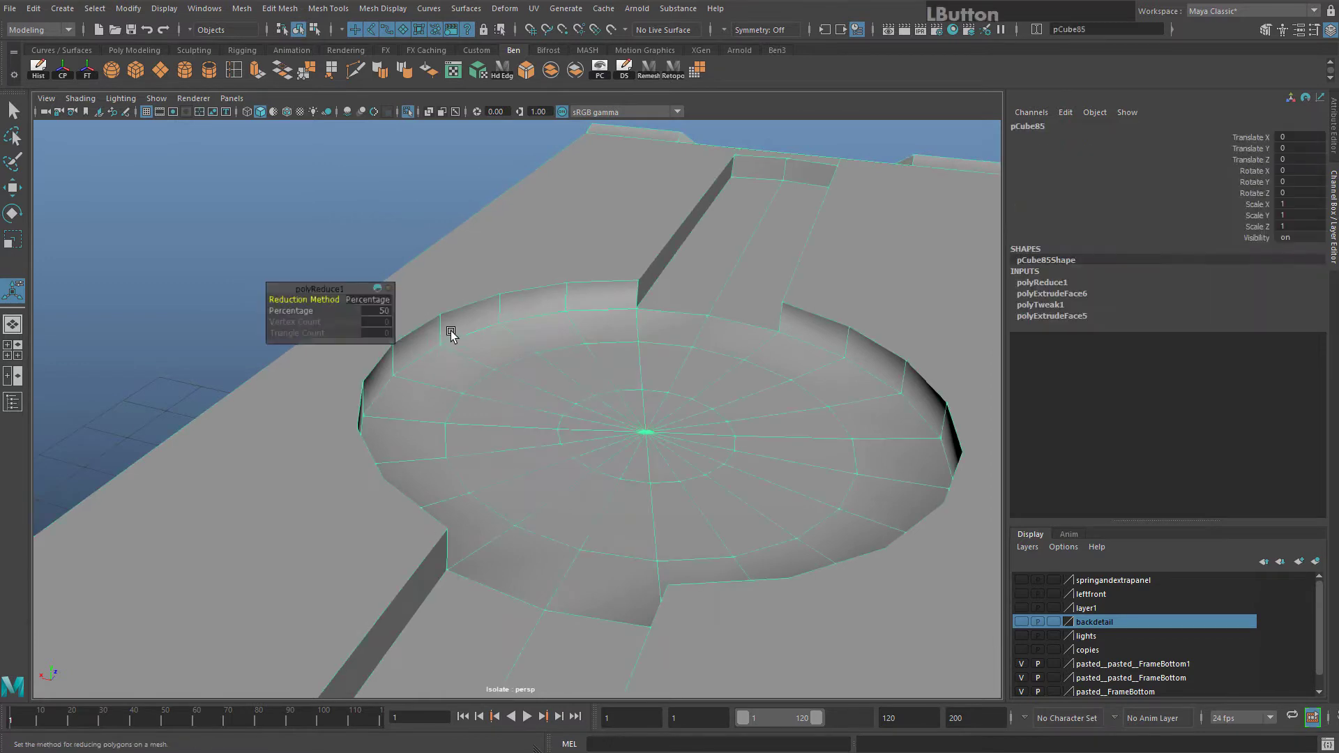
left_click_drag(651, 274, 595, 340, "alt")
left_click(515, 145)
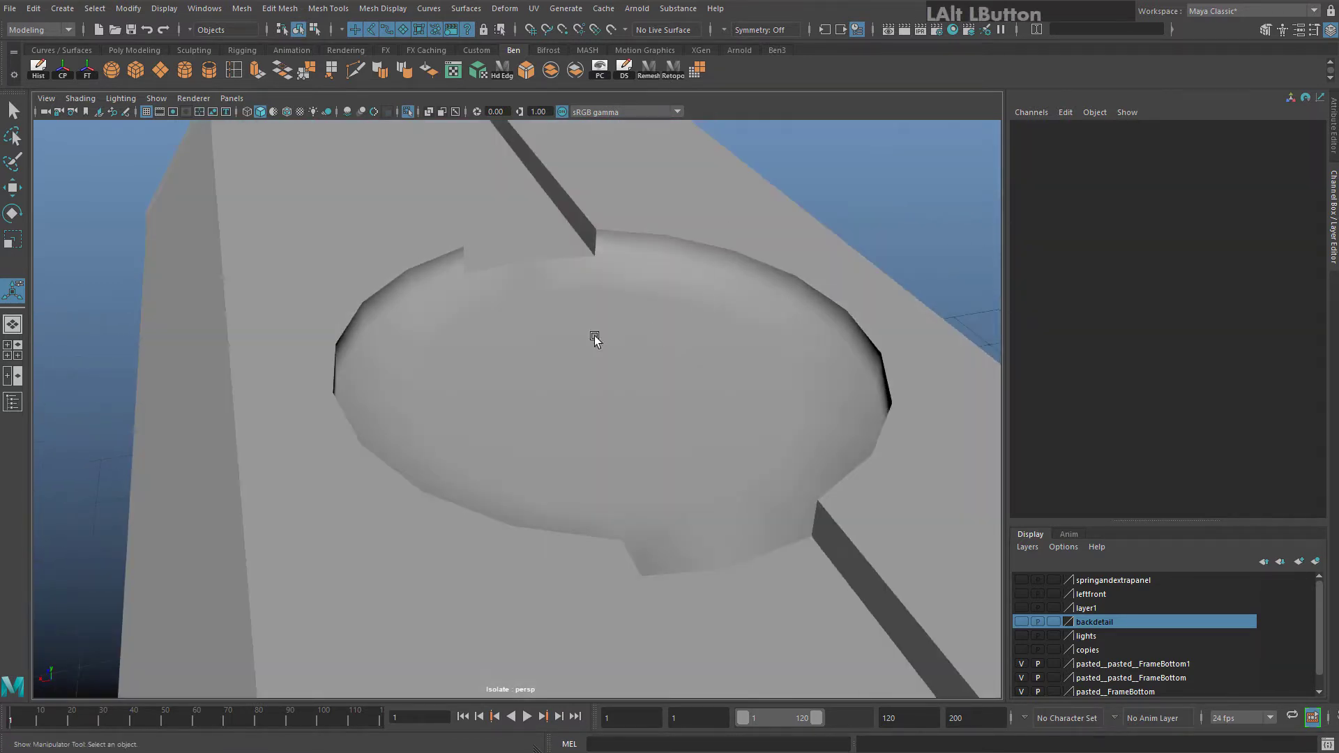
Harden the floor edges along one curved wall of the circular recess
left_click(642, 278)
left_click_drag(642, 277, 377, 325, "alt")
right_click_drag(606, 335, 617, 292)
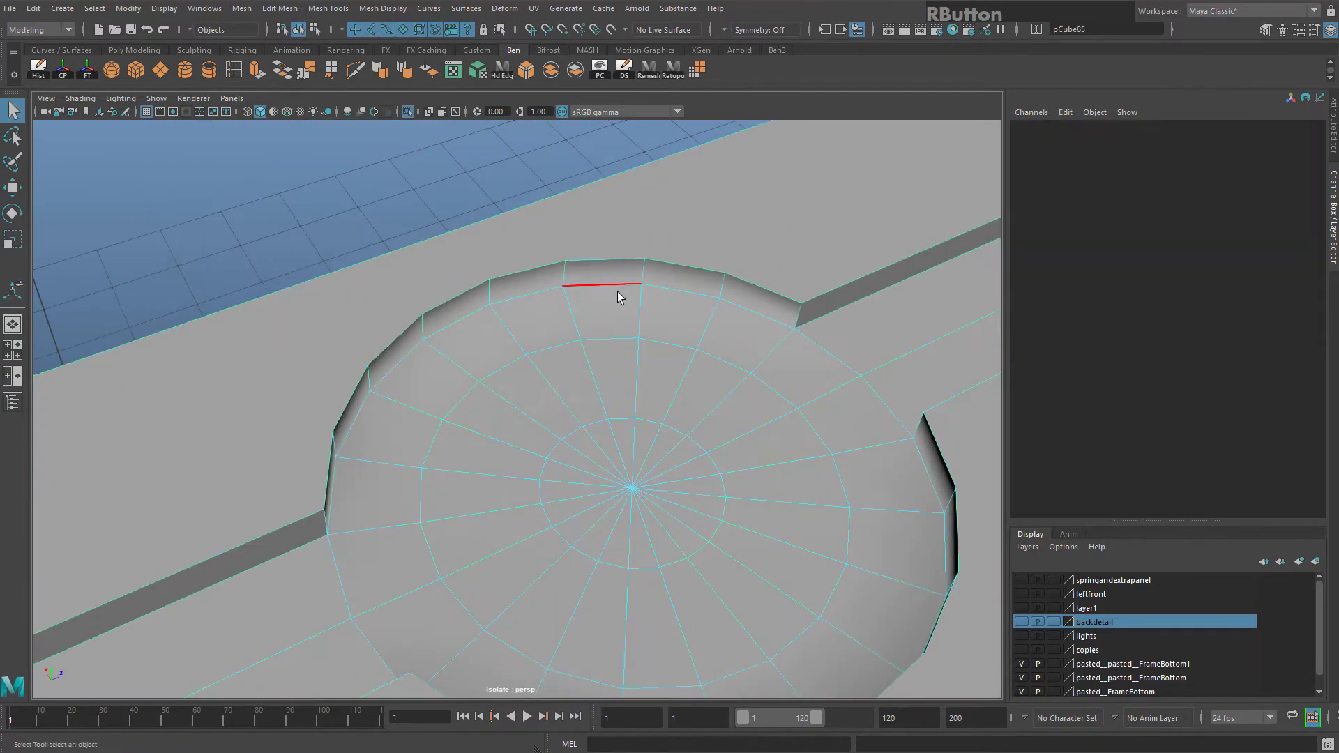
left_click(611, 294)
left_click_drag(611, 294, 406, 76, "alt")
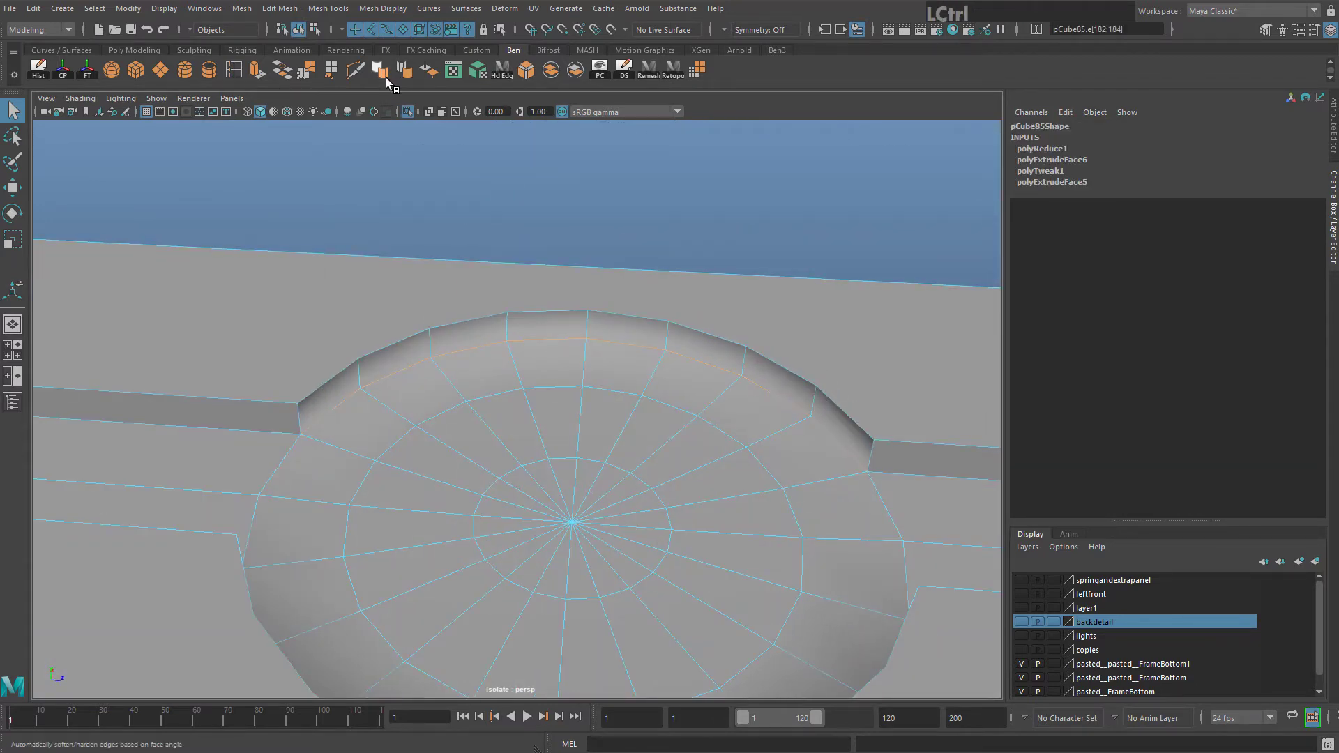
left_click(326, 9)
mouse_move(382, 8)
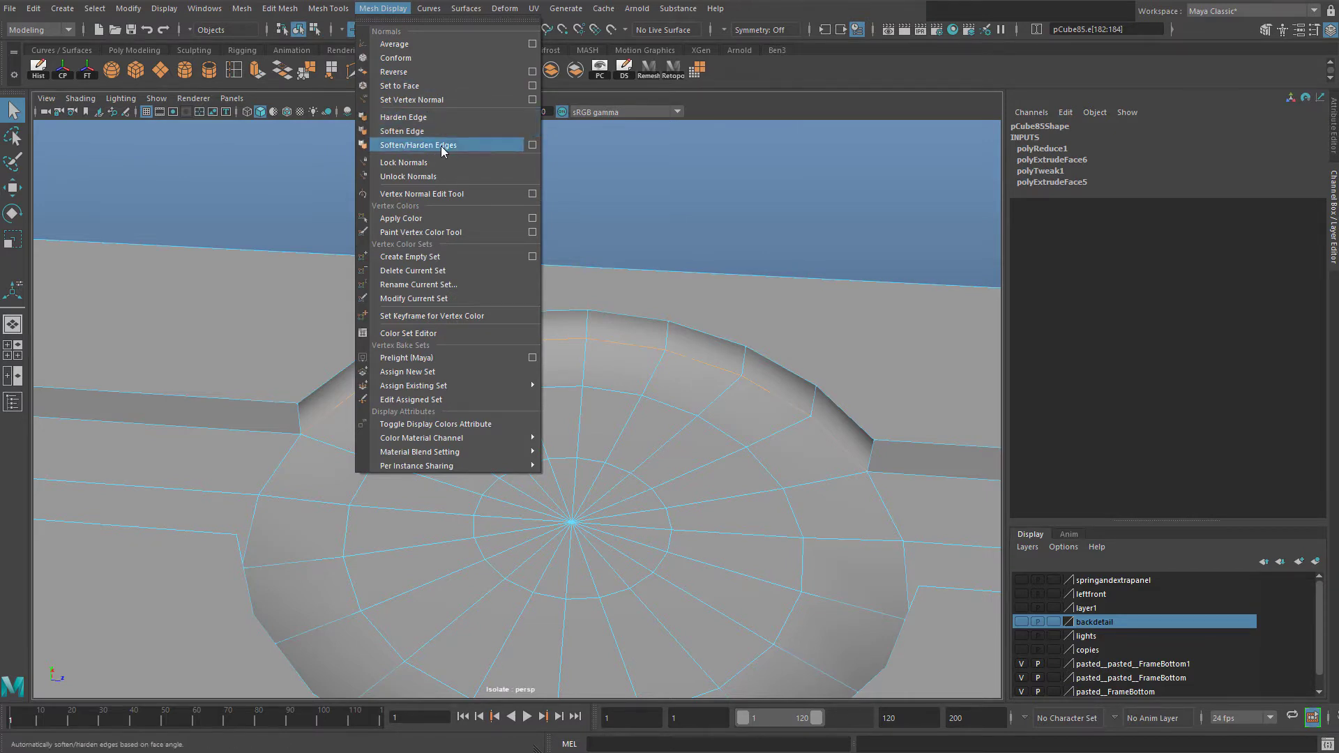
left_click(771, 69)
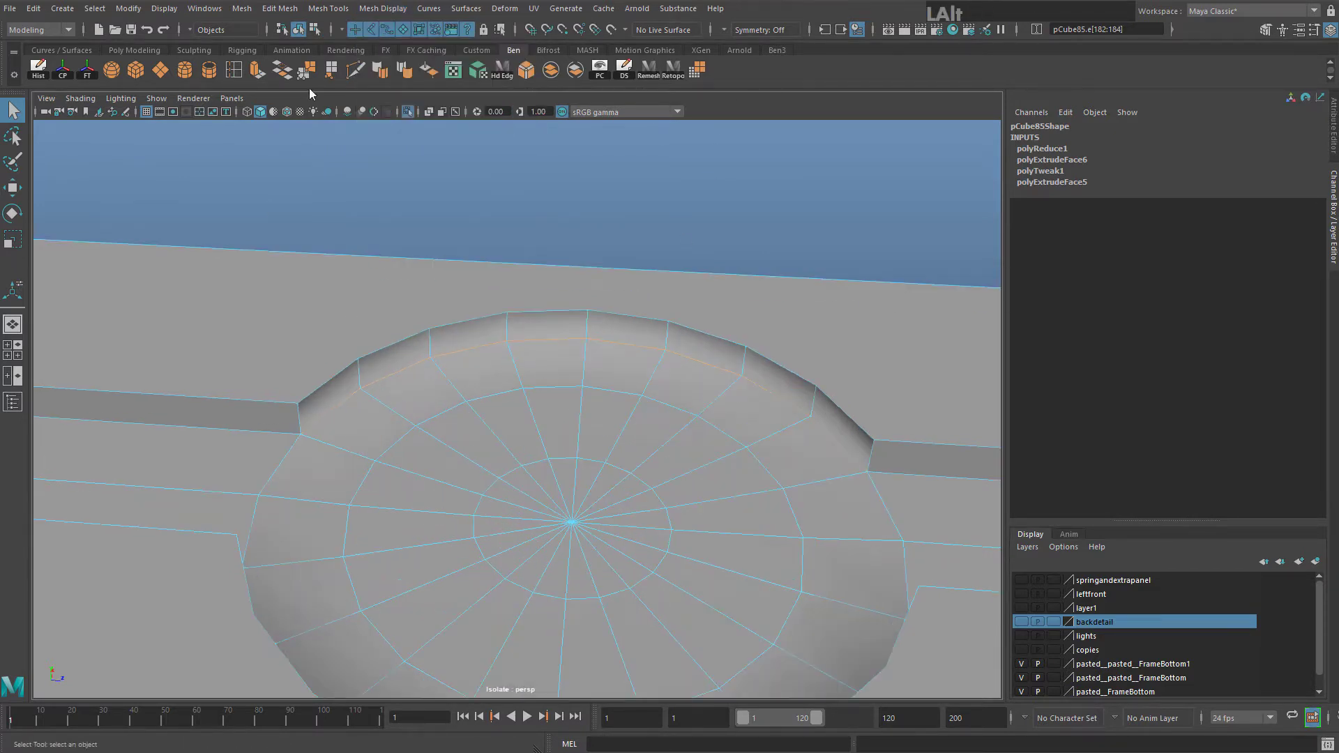
left_click(407, 72)
Harden the matching floor edges along the opposite curved wall of the recess
left_click_drag(412, 230, 463, 174, "alt")
double_click(470, 194)
key("g")
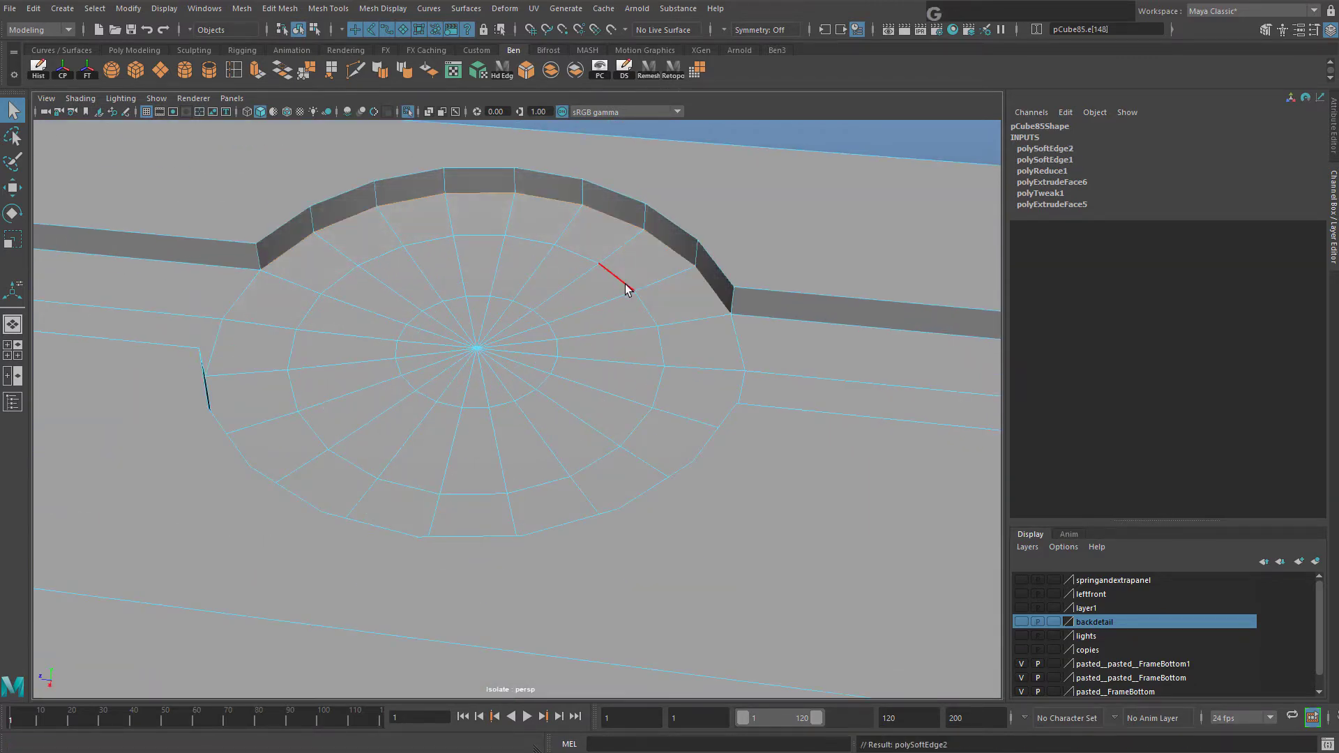
Return to whole-object selection and check the superstructure's shading from the end and side
scroll(681, 379, "down", 4)
left_click_drag(681, 379, 597, 466, "alt")
scroll(718, 463, "down", 5)
scroll(597, 466, "up", 5)
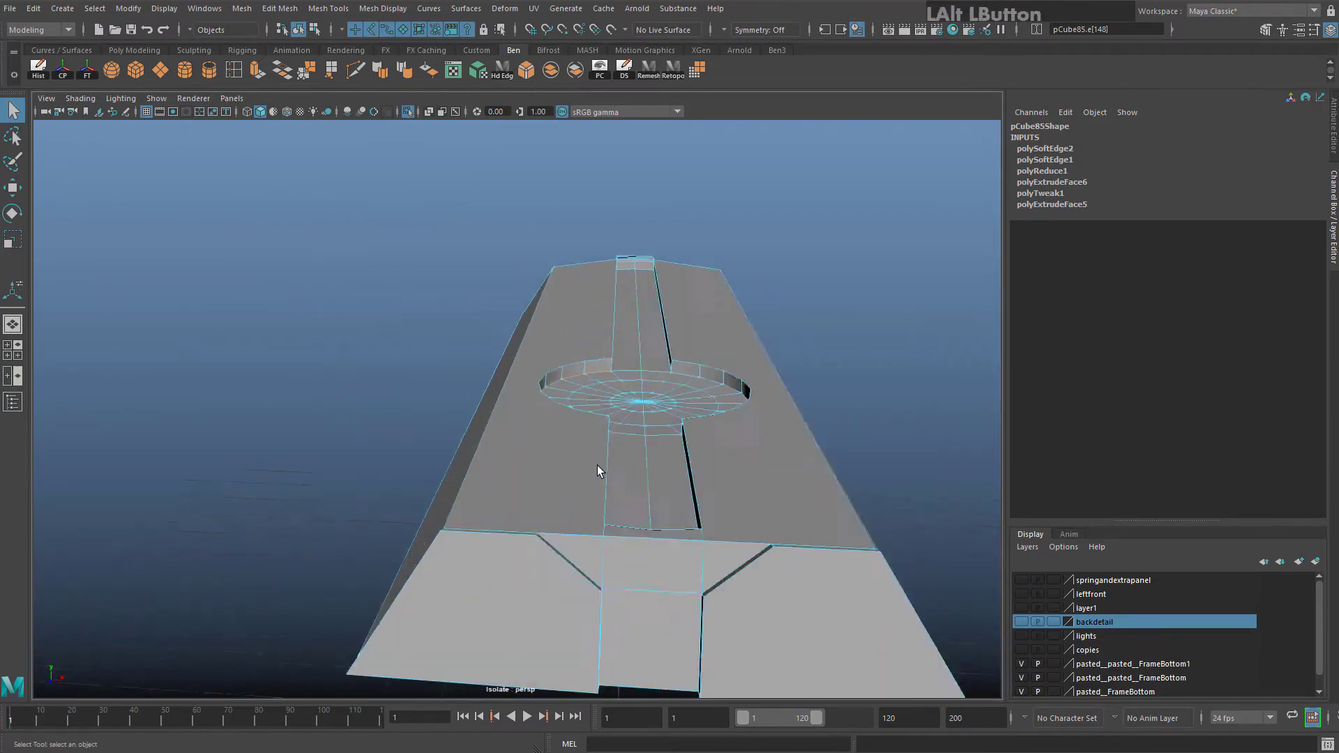
right_click_drag(670, 373, 895, 202)
left_click(894, 202)
left_click(691, 299)
left_click_drag(690, 300, 723, 320, "alt")
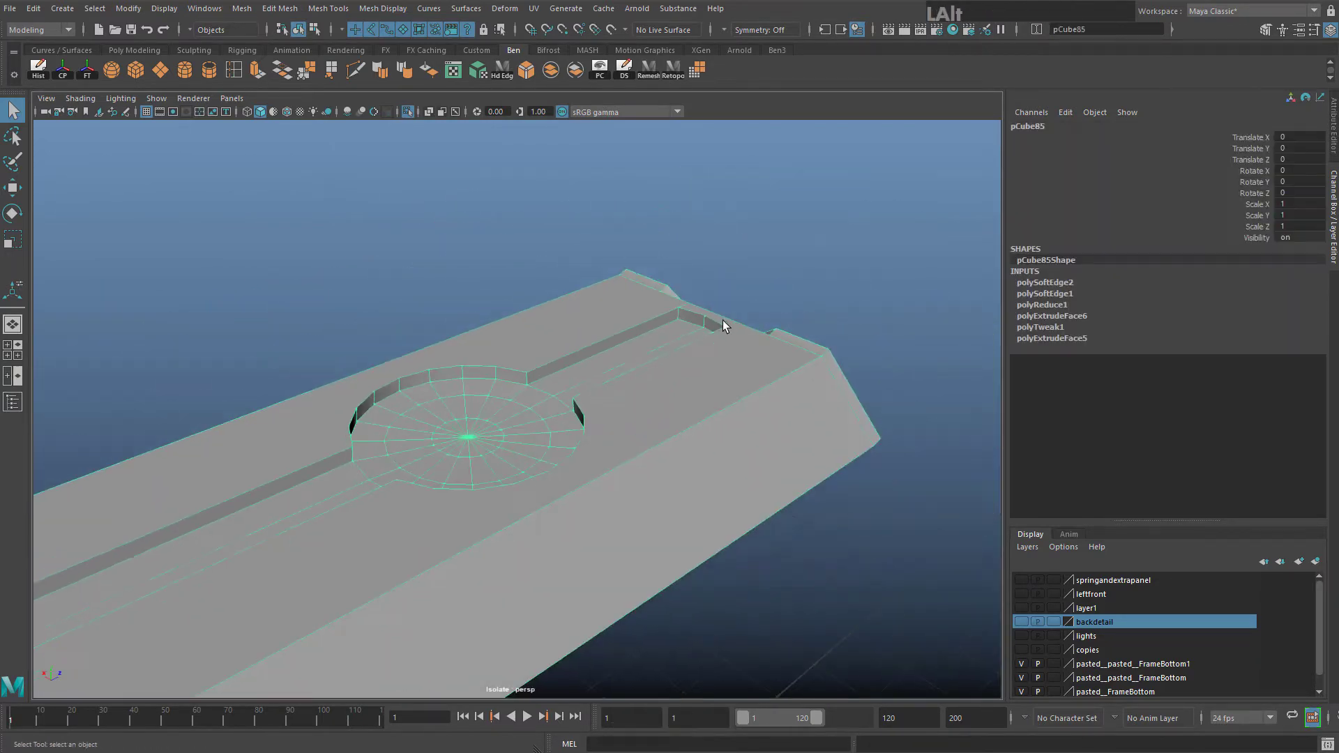
Delete the outer concentric edge loop on the circular recess's floor and return to whole-object selection
scroll(723, 320, "up", 3)
middle_click_drag(593, 346, 759, 293, "alt")
scroll(758, 293, "up", 3)
left_click_drag(759, 293, 674, 307, "alt")
middle_click_drag(675, 307, 671, 324, "alt")
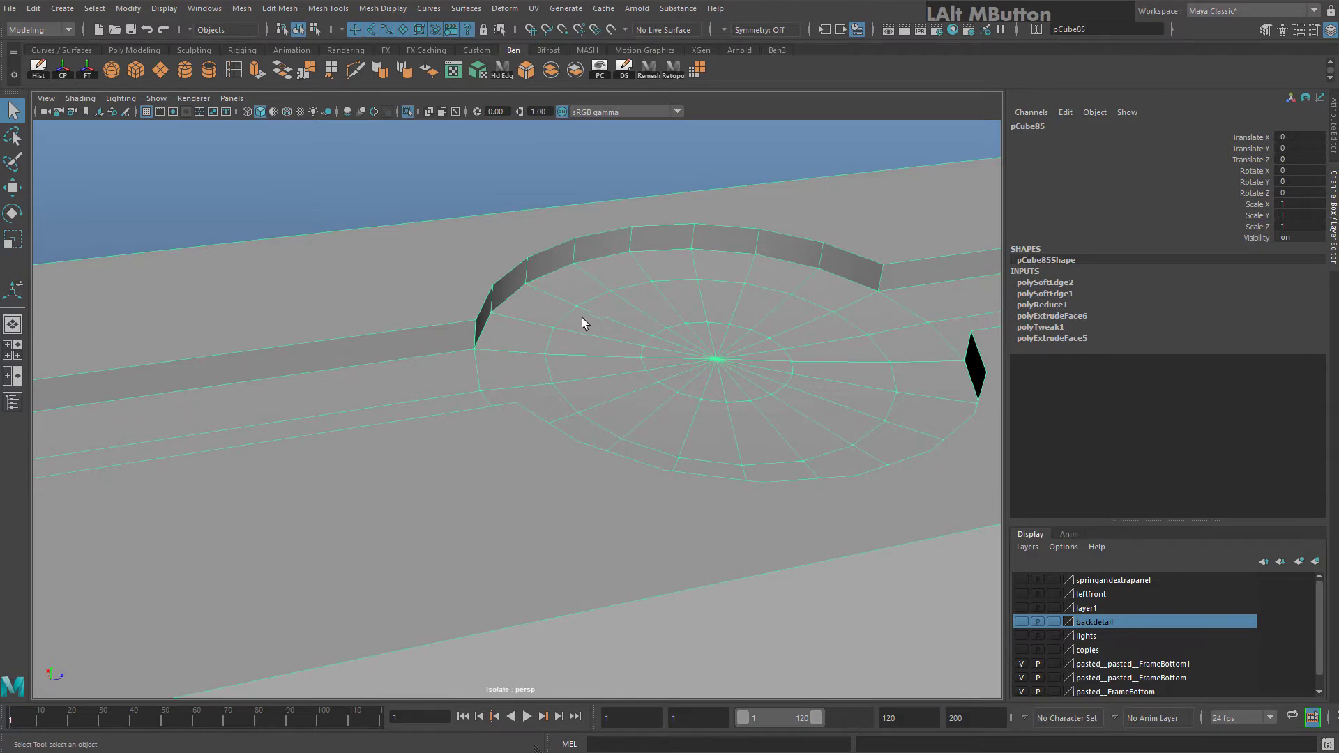
right_click_drag(581, 317, 581, 272)
left_click(588, 295)
right_click(587, 298, "shift")
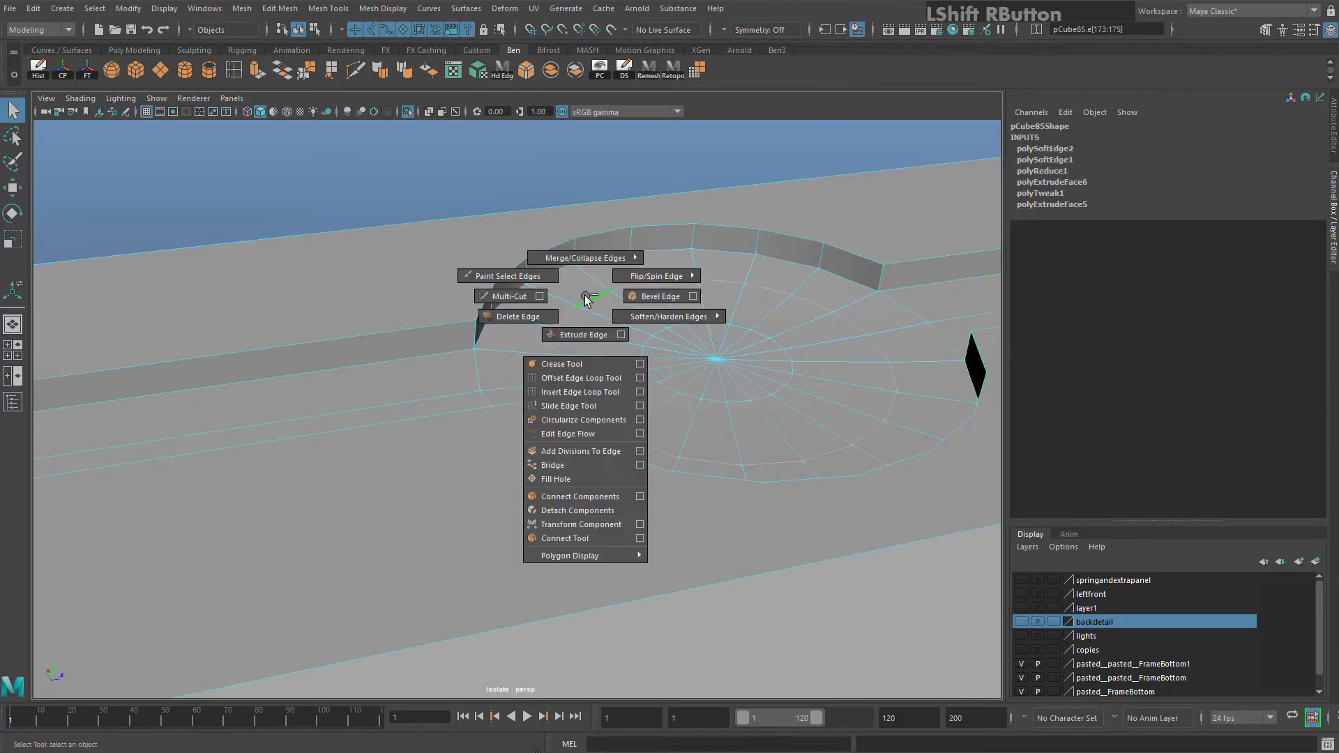
right_click_drag(532, 323, 532, 323, "shift")
right_click_drag(641, 315, 687, 294)
scroll(538, 400, "down", 5)
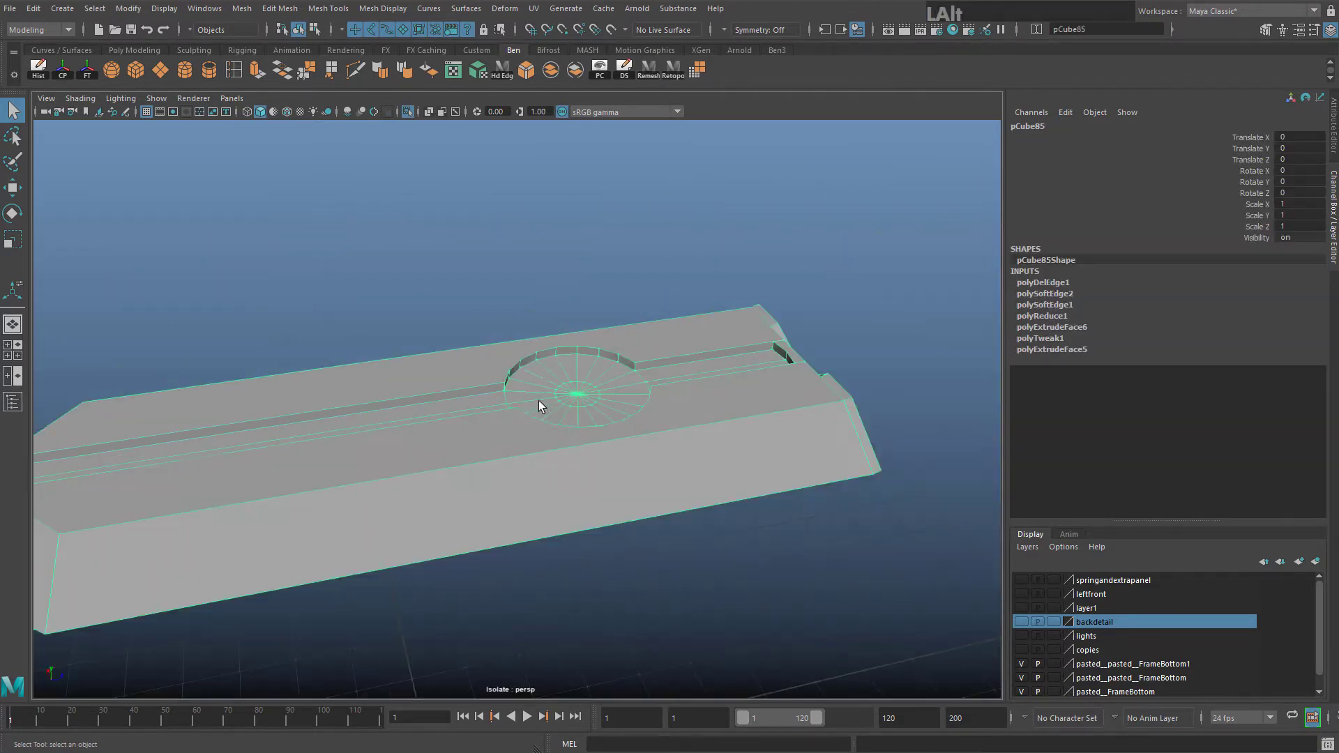
Open the Script Editor and enter the command polyRemesh in a new MEL tab
left_click_drag(539, 401, 459, 401, "alt")
middle_click_drag(459, 401, 467, 360, "alt")
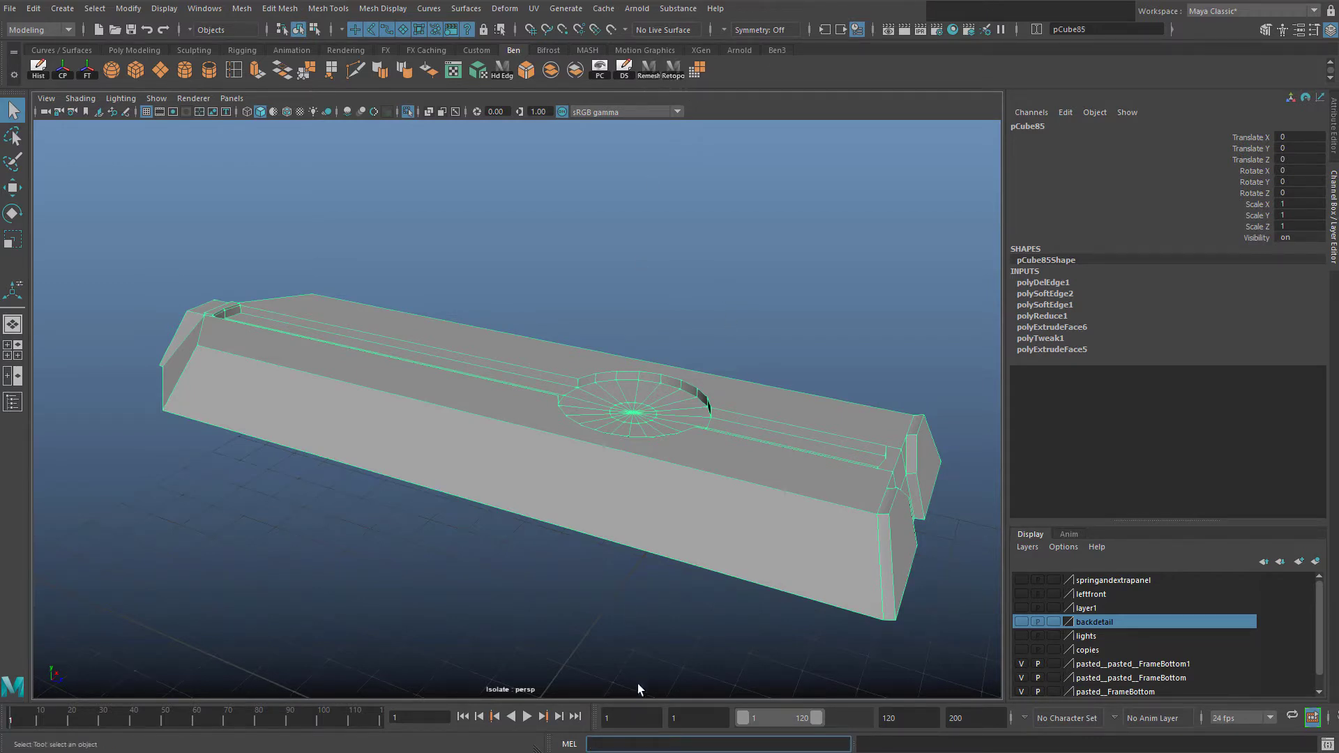
left_click(1327, 745)
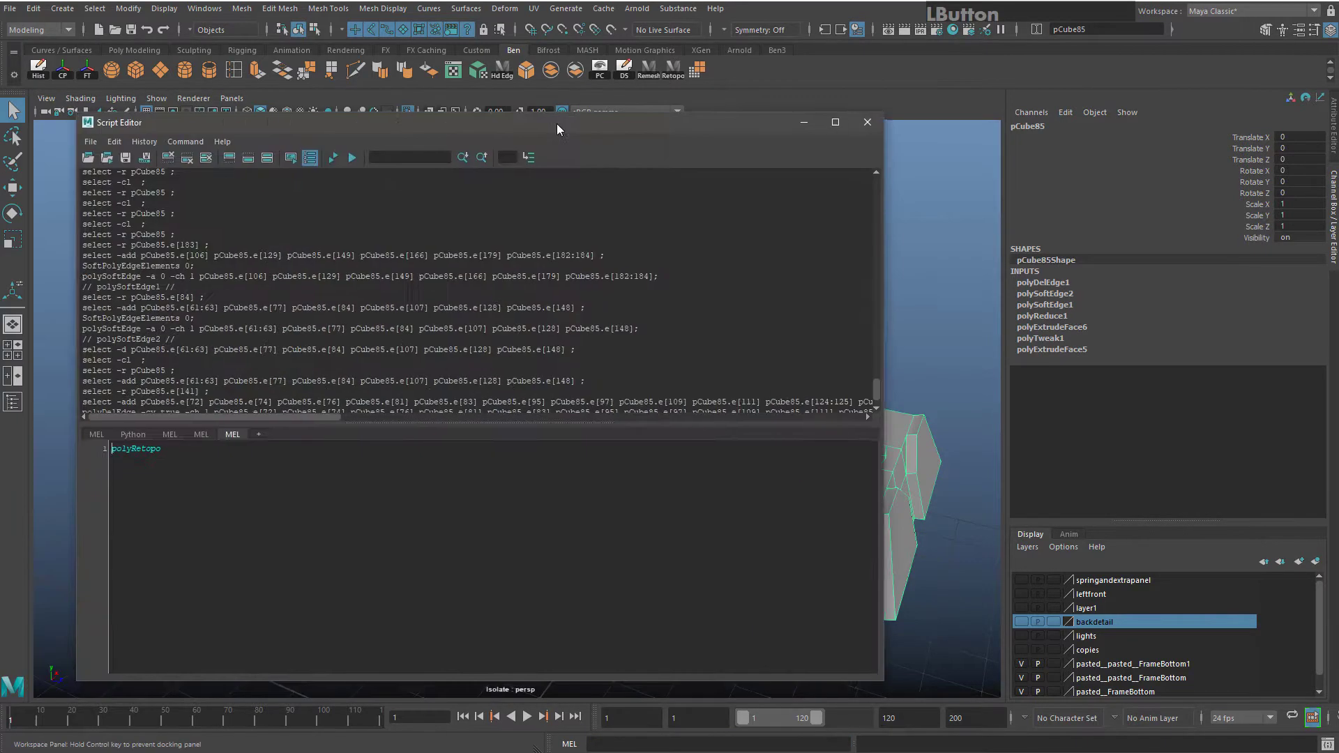
left_click_drag(556, 124, 673, 140)
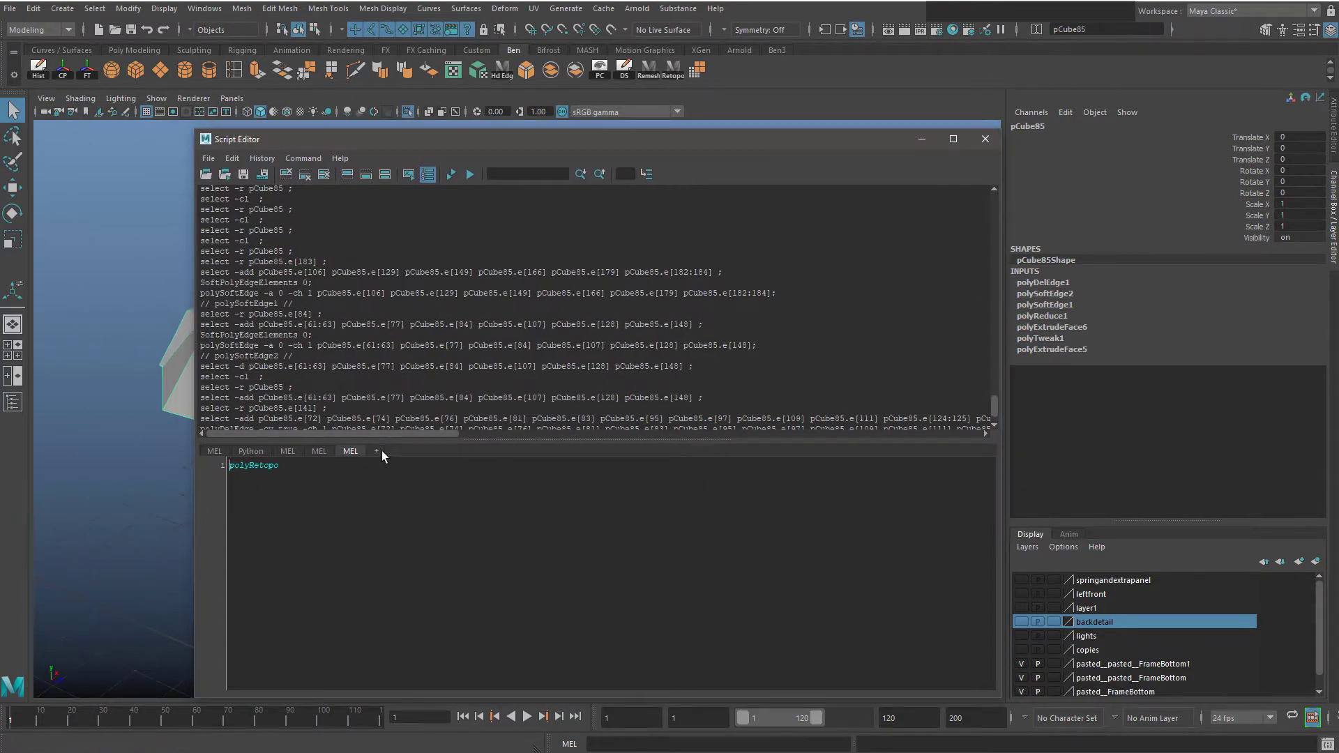
left_click(321, 452)
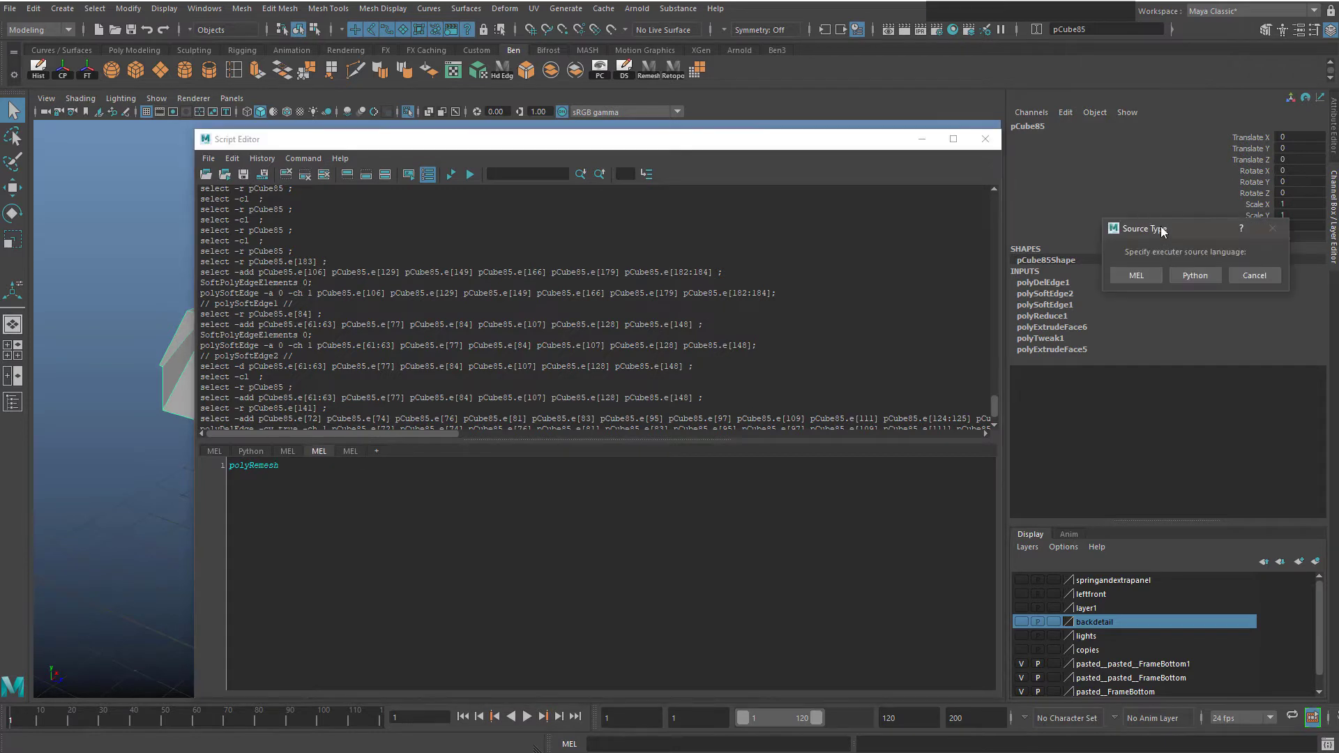
left_click_drag(1167, 257, 508, 290)
left_click(490, 337)
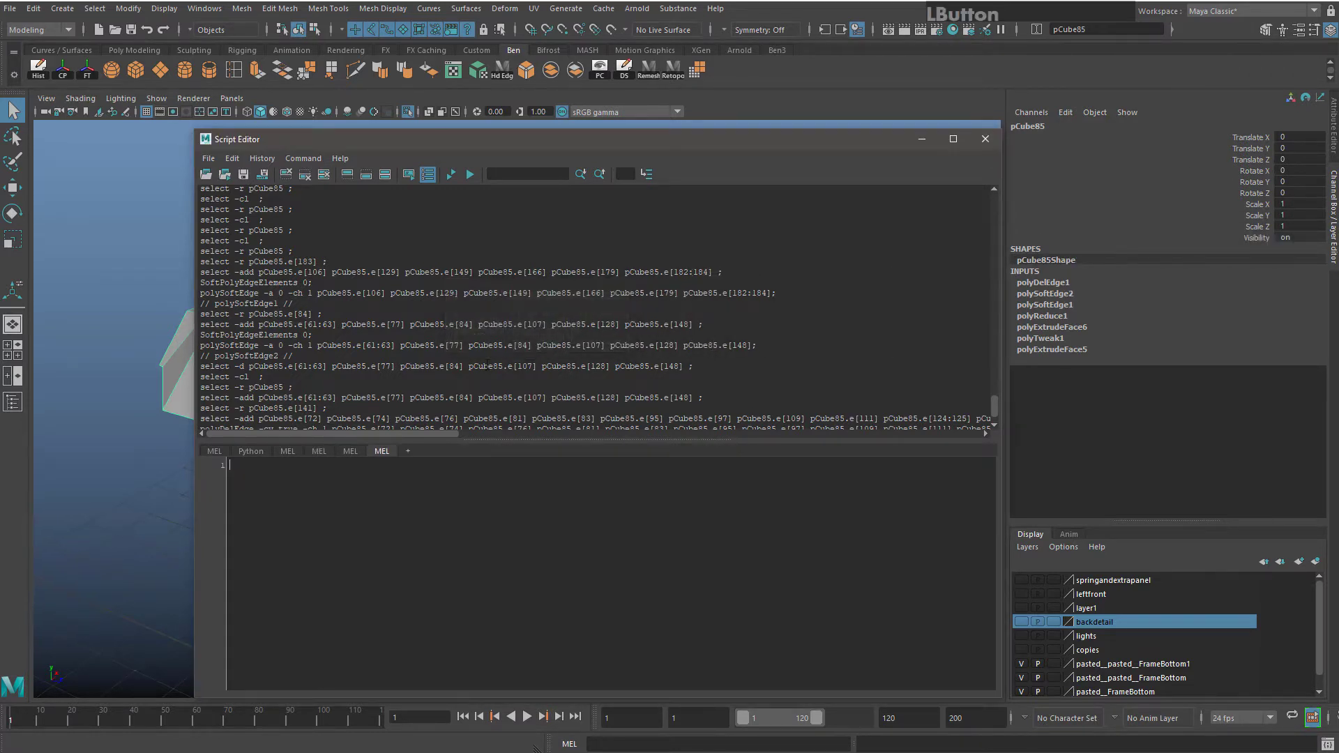
type("po")
key("shift")
type("lyRemesh")
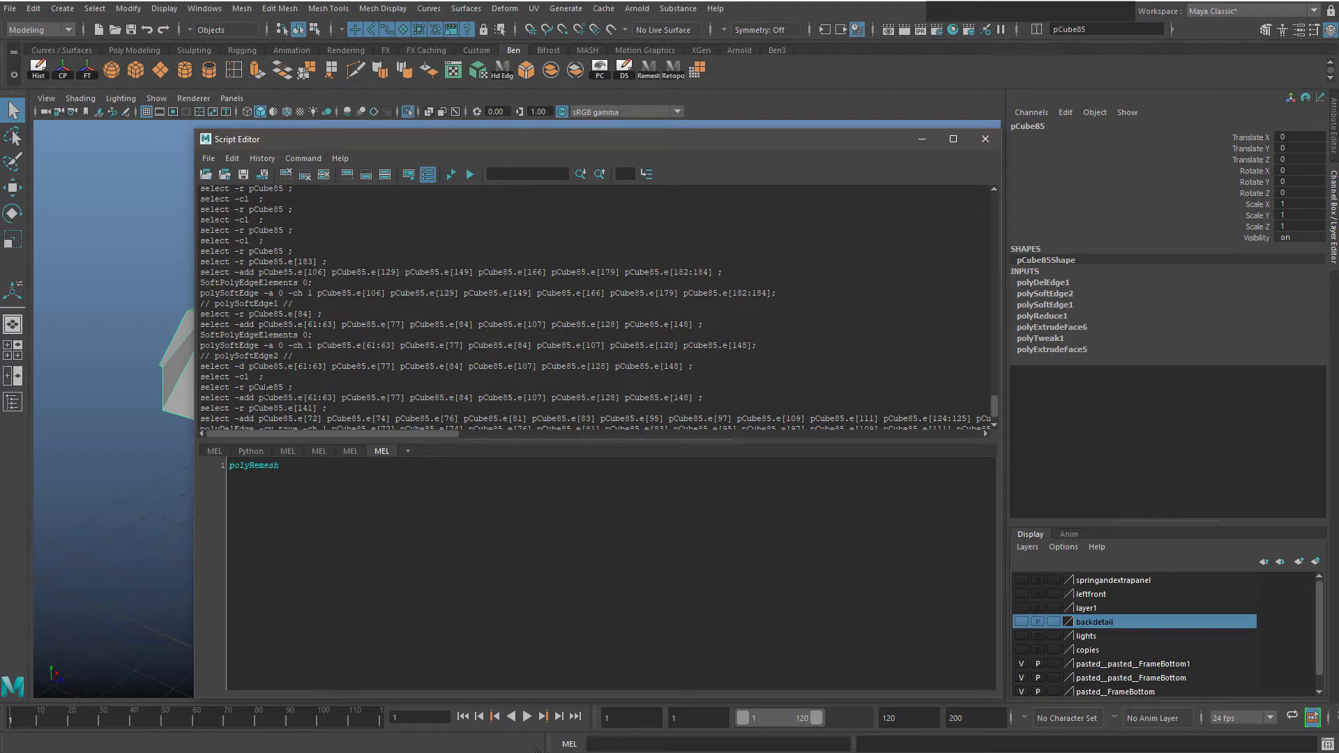
double_click(240, 471)
left_click(209, 159)
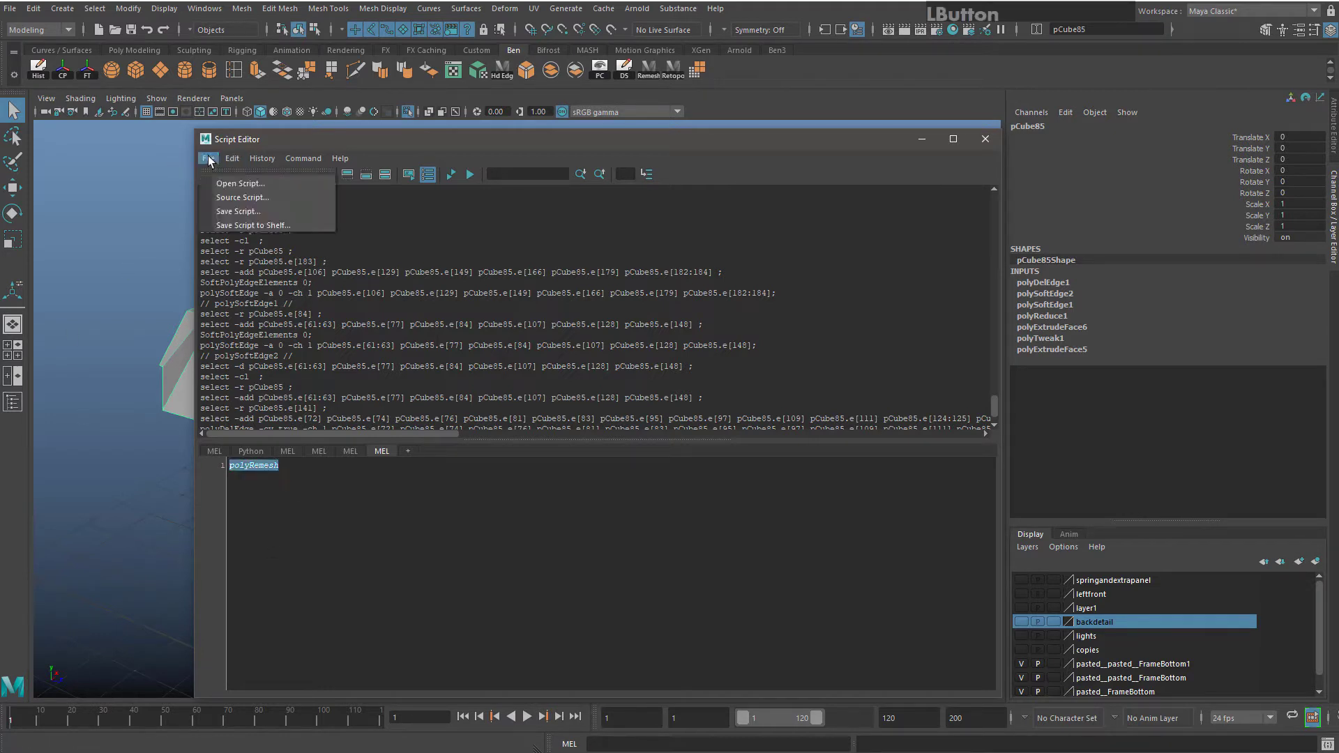
left_click(286, 225)
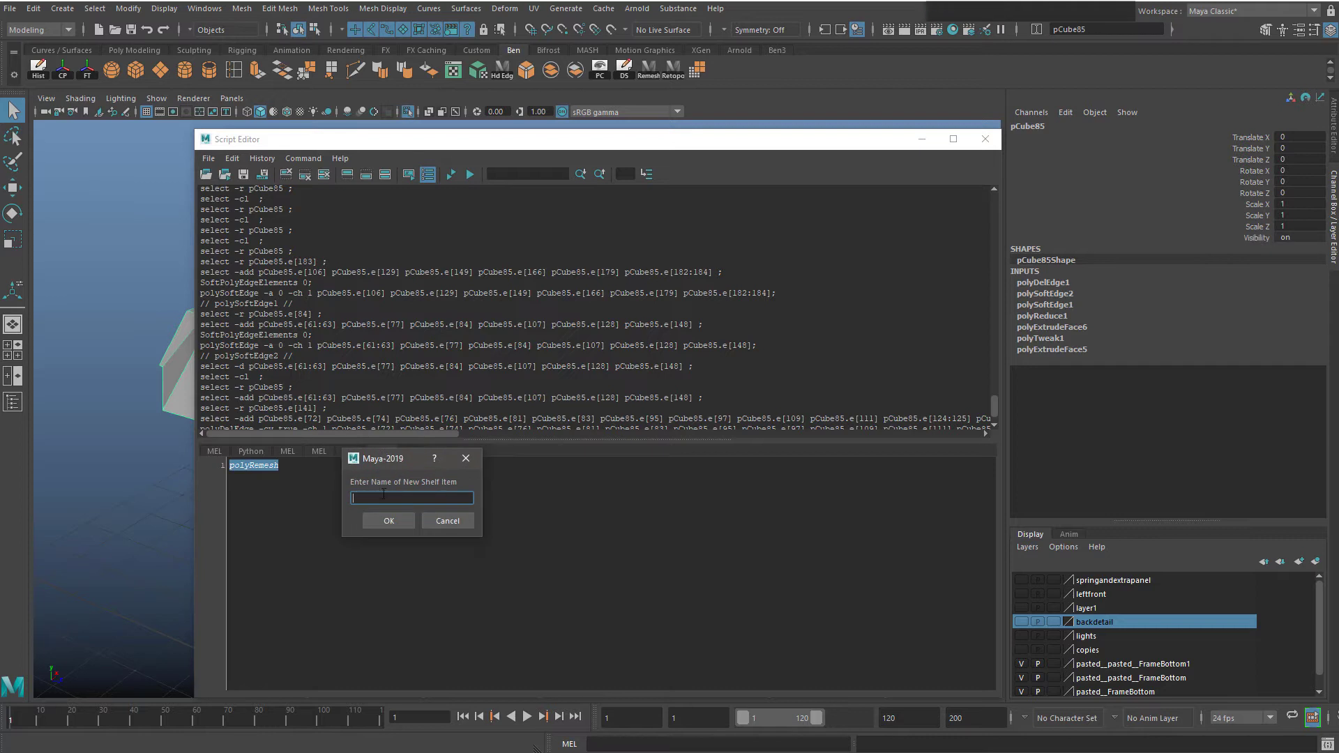
key("shift")
type("Remesh")
left_click(446, 521)
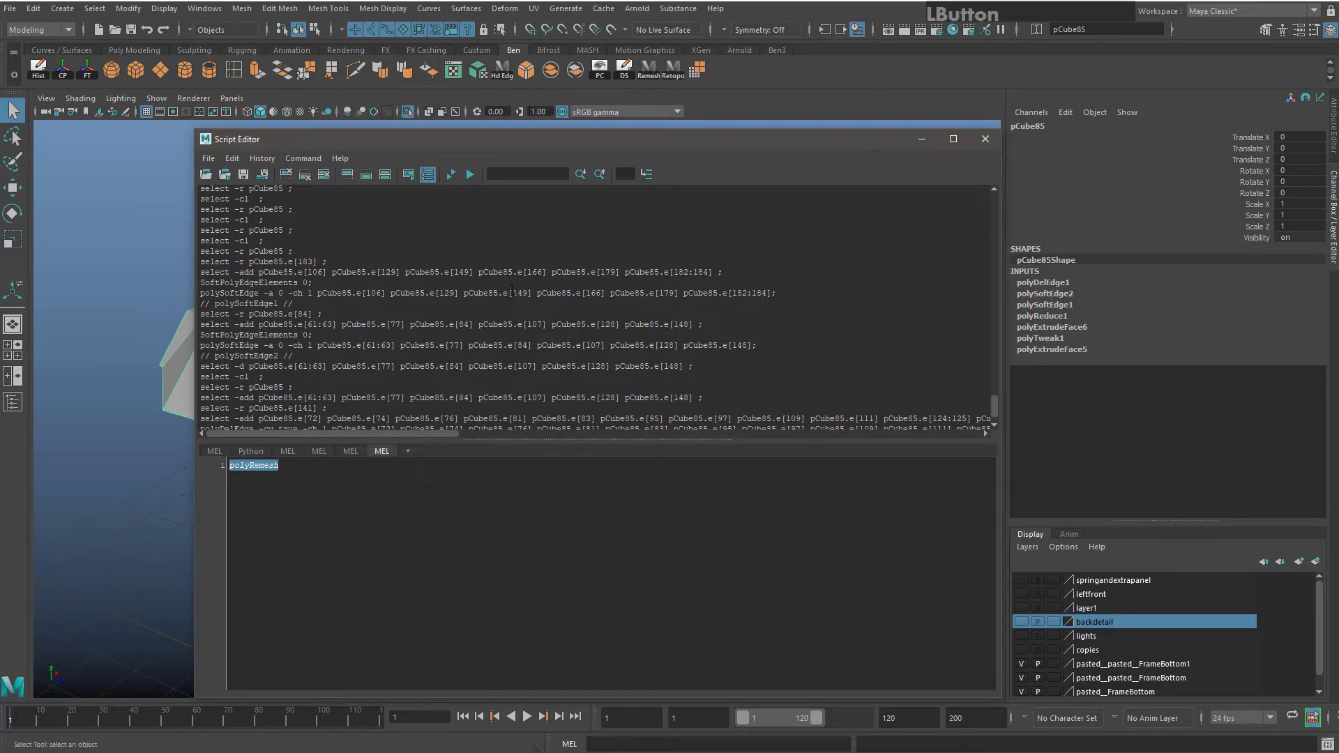
Enter the command polyRetopo in another new MEL tab
left_click(408, 451)
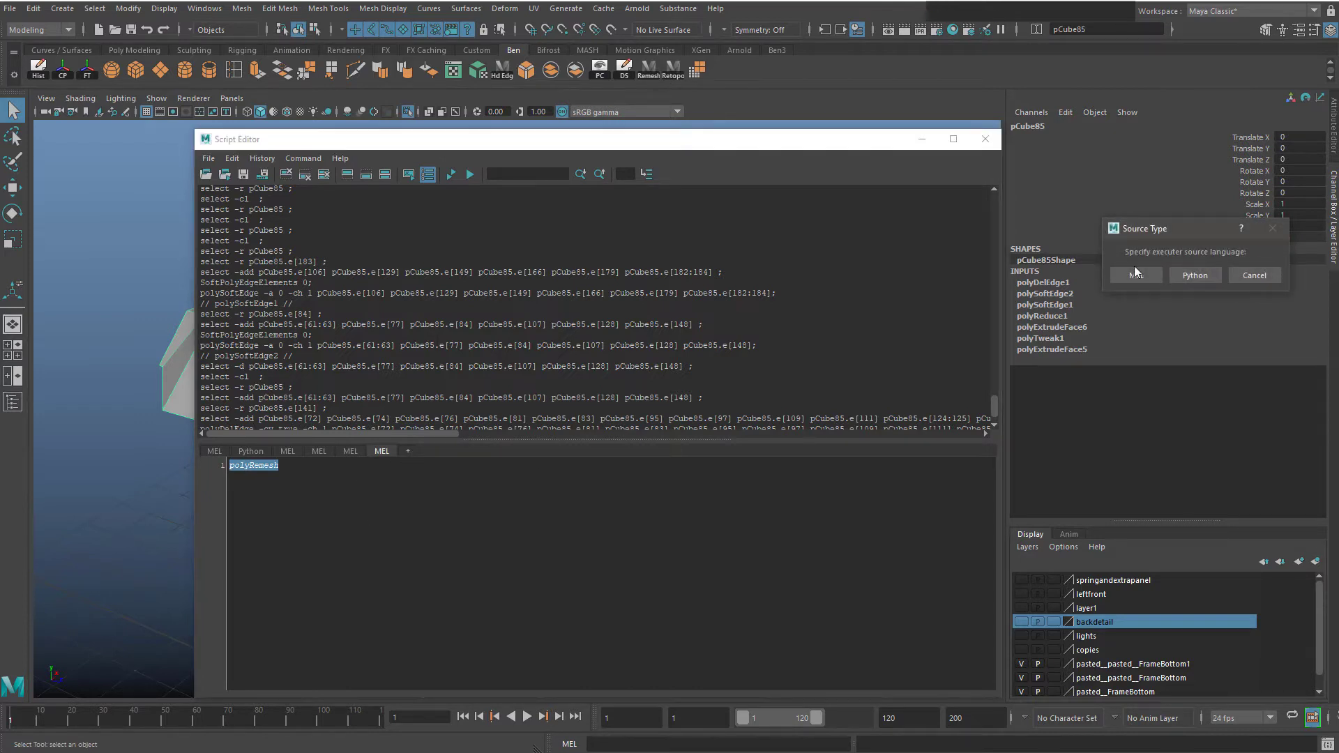
left_click(1137, 274)
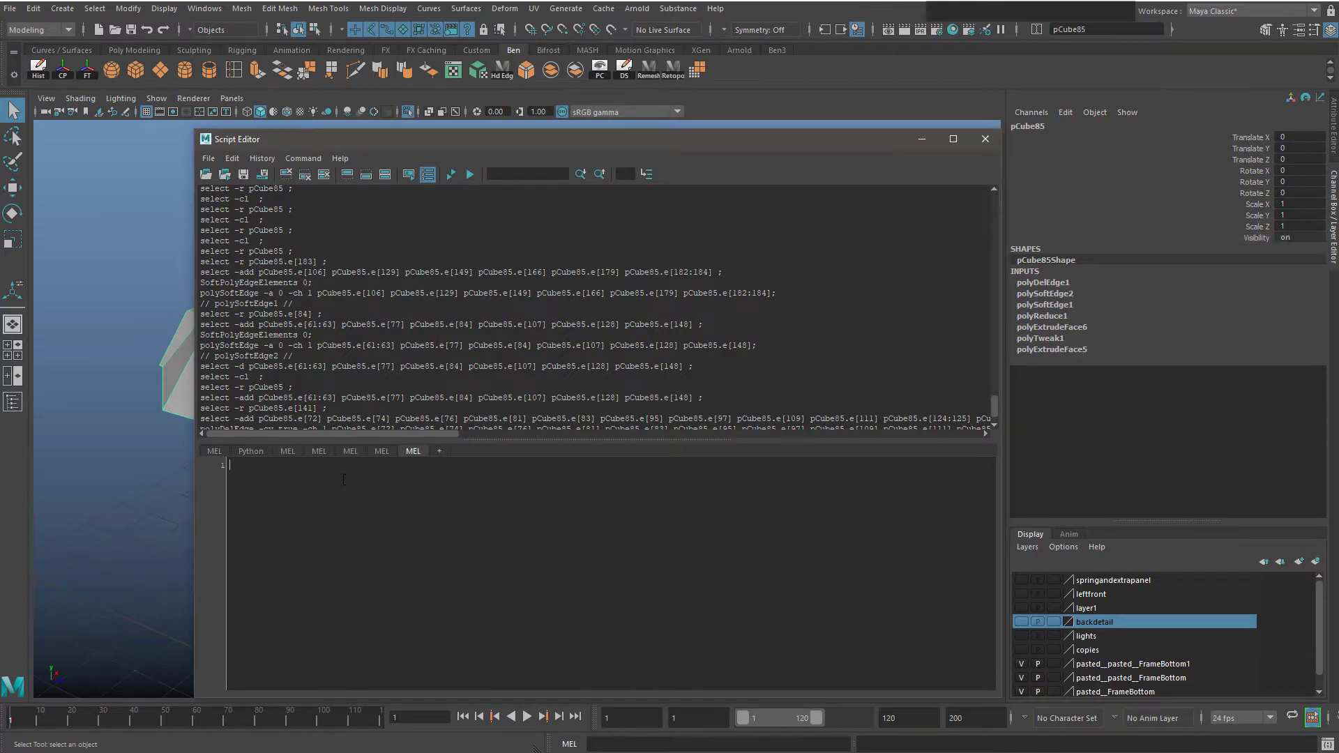
type("polyRetopo")
double_click(254, 465)
left_click(208, 159)
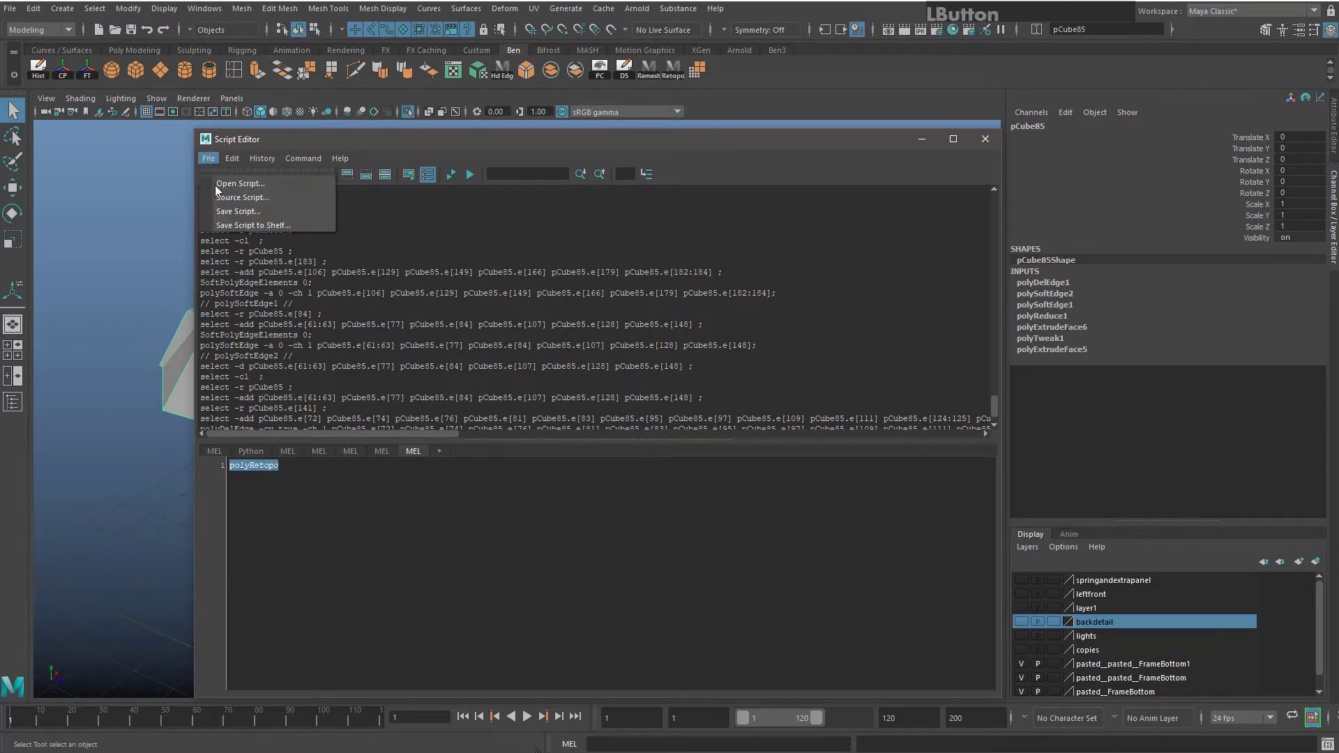
left_click(292, 225)
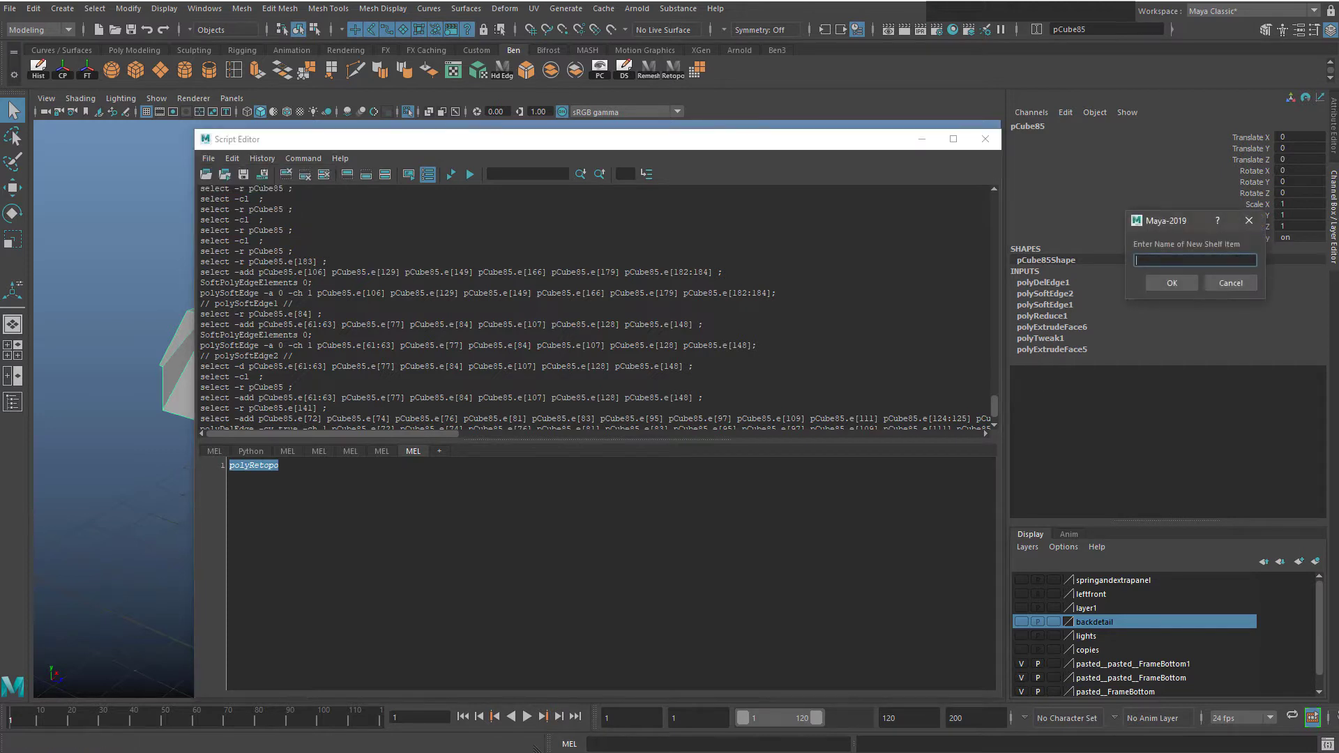
left_click_drag(1175, 222, 514, 434)
type("Re")
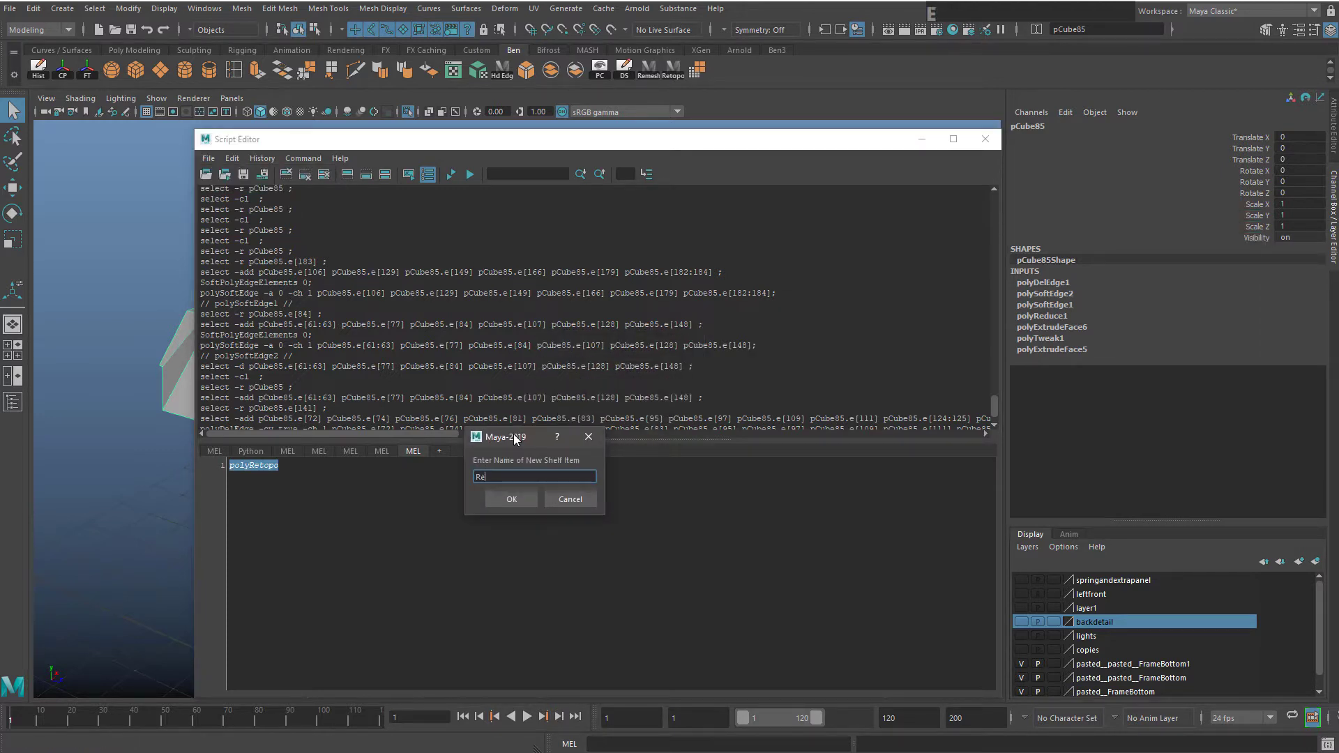
type("topo")
left_click(534, 498)
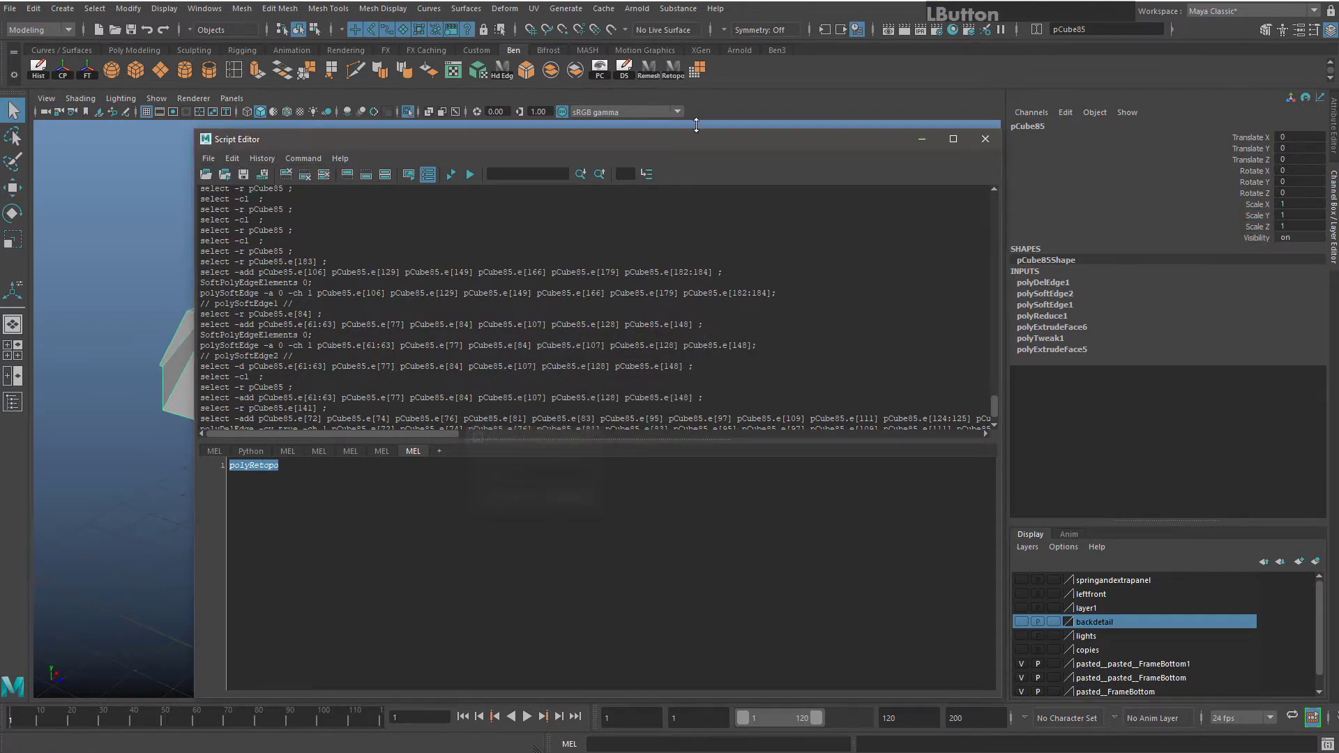
Close the Script Editor and run the saved Remesh command on the superstructure mesh
left_click(986, 139)
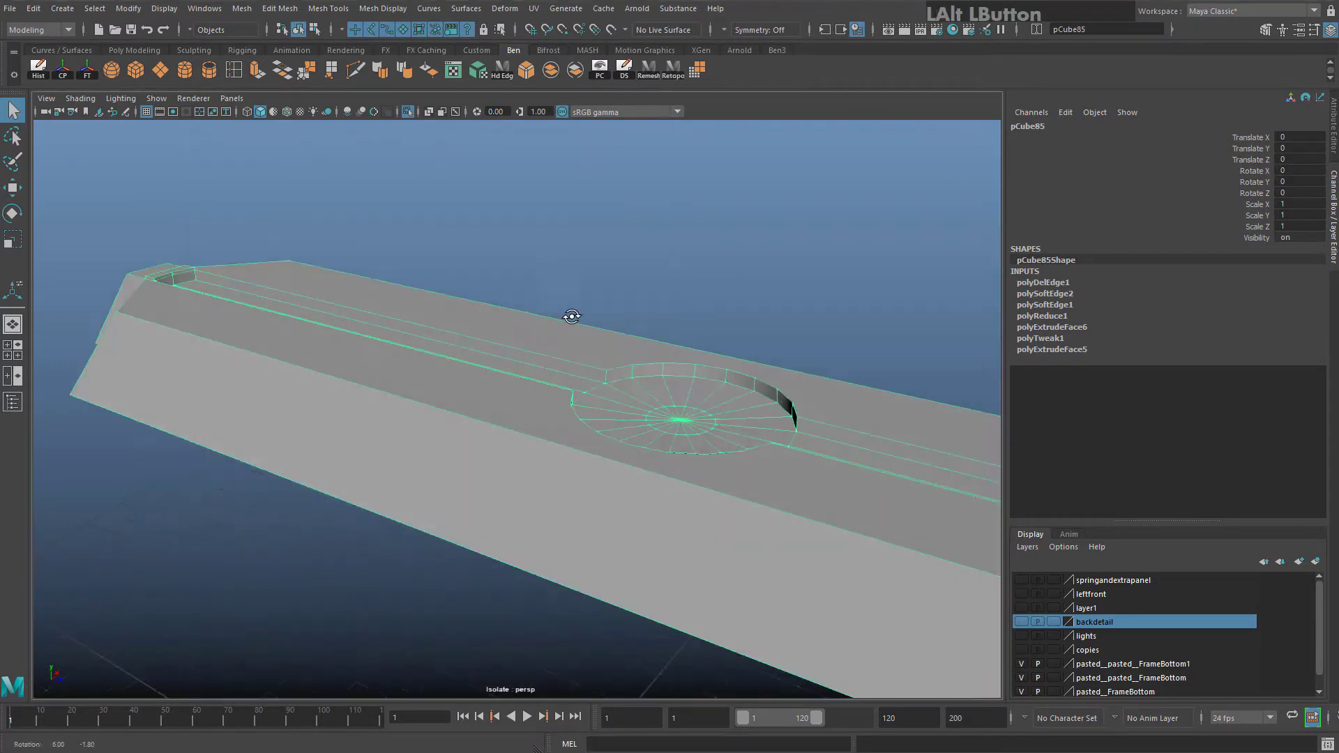
left_click_drag(568, 314, 650, 86, "alt")
left_click(649, 68)
Examine the remeshed triangles around the circular recess and along the groove
left_click_drag(665, 274, 683, 296, "alt")
right_click_drag(540, 307, 617, 318, "alt")
middle_click_drag(617, 319, 481, 337, "alt")
left_click_drag(481, 336, 572, 338, "alt")
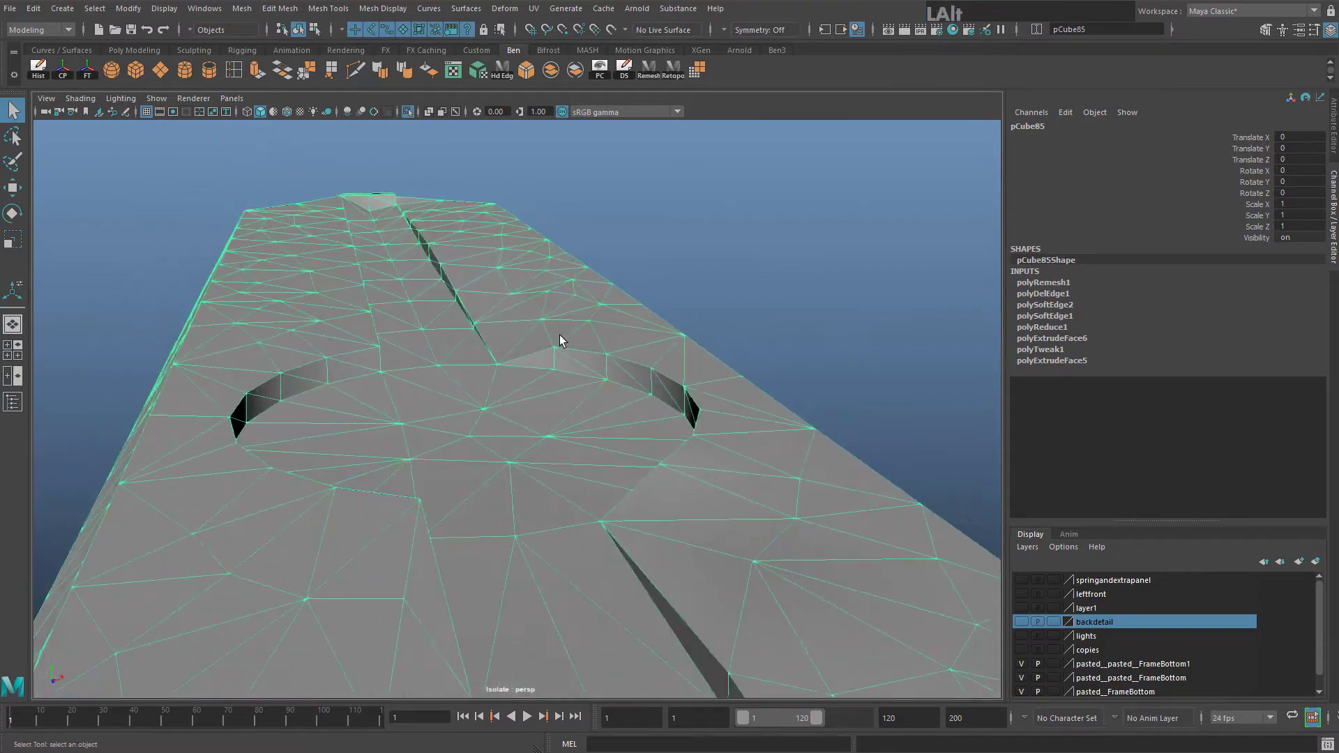
right_click_drag(559, 335, 666, 336, "alt")
left_click_drag(666, 336, 582, 313, "alt")
middle_click_drag(581, 319, 487, 398, "alt")
left_click_drag(488, 397, 529, 346, "alt")
middle_click_drag(529, 347, 646, 227, "alt")
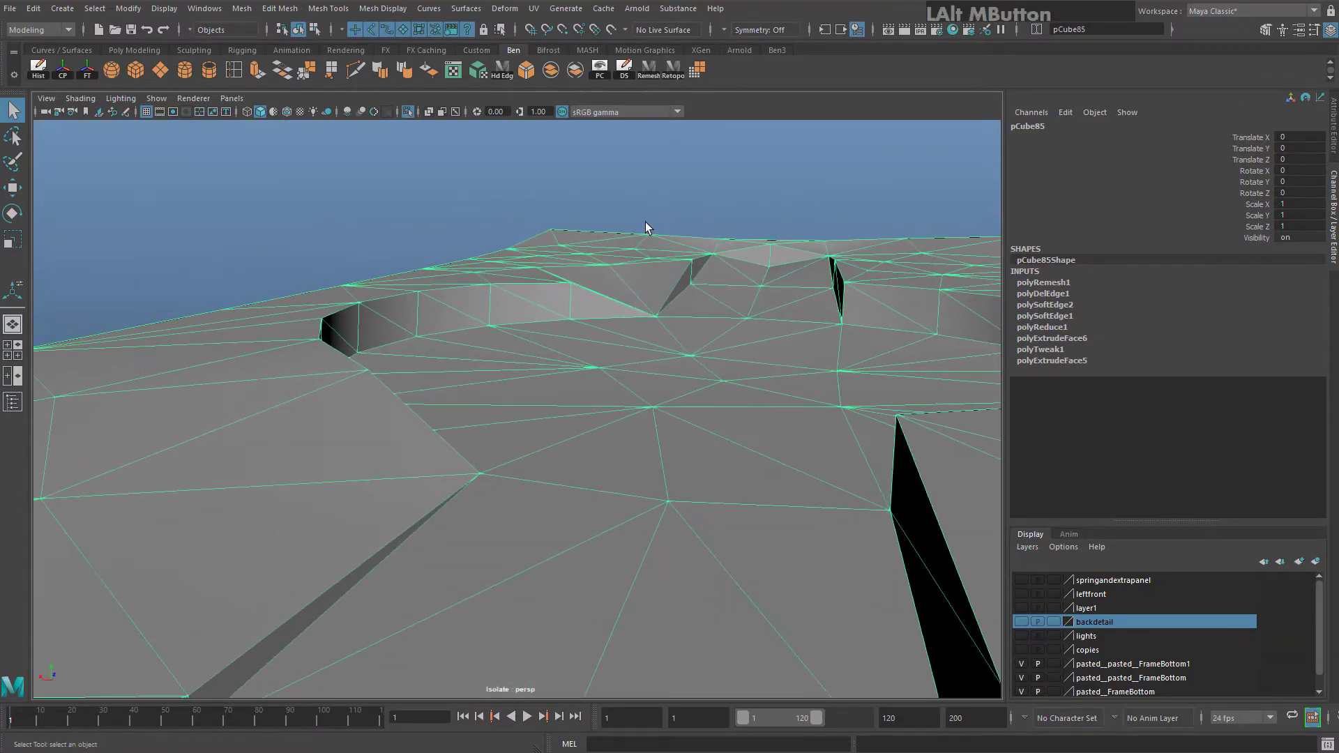
Set the polyRemesh node's Reduce Threshold to about 10.1 and its Refine Threshold to 1
left_click(1333, 125)
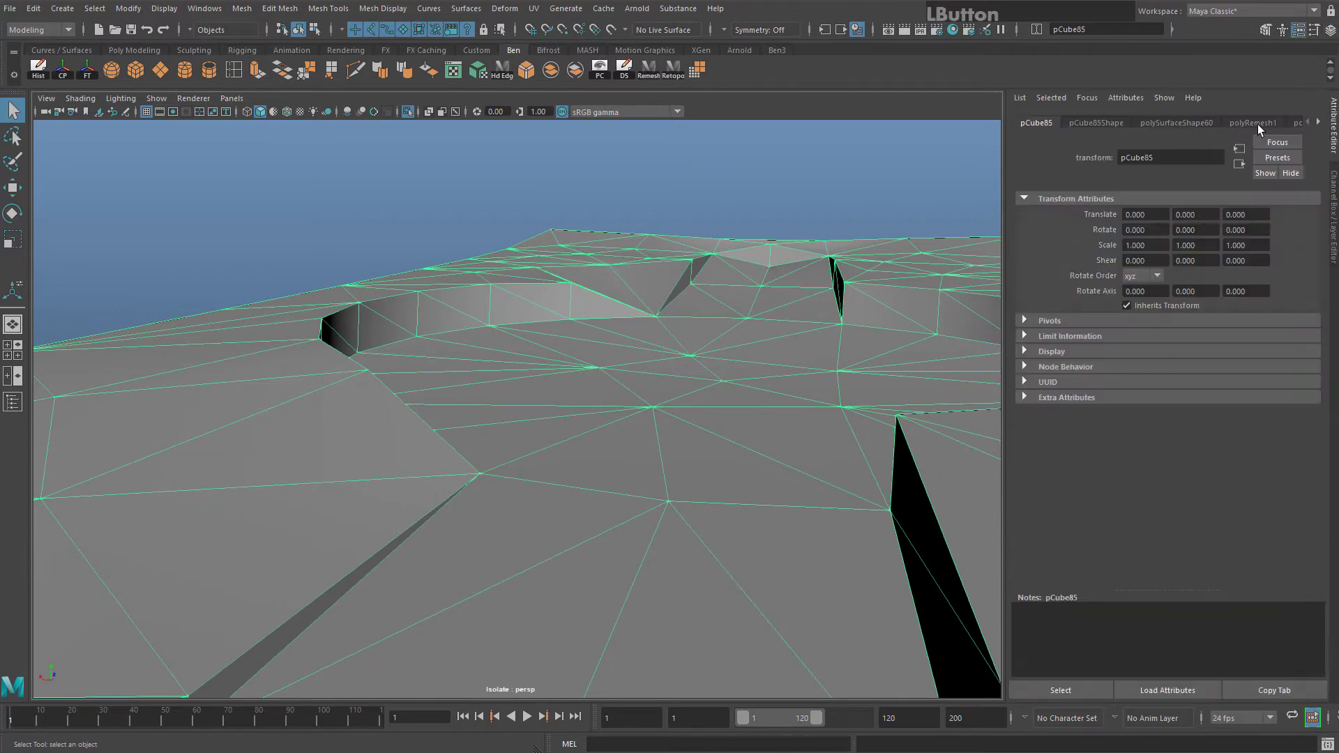
left_click(1254, 123)
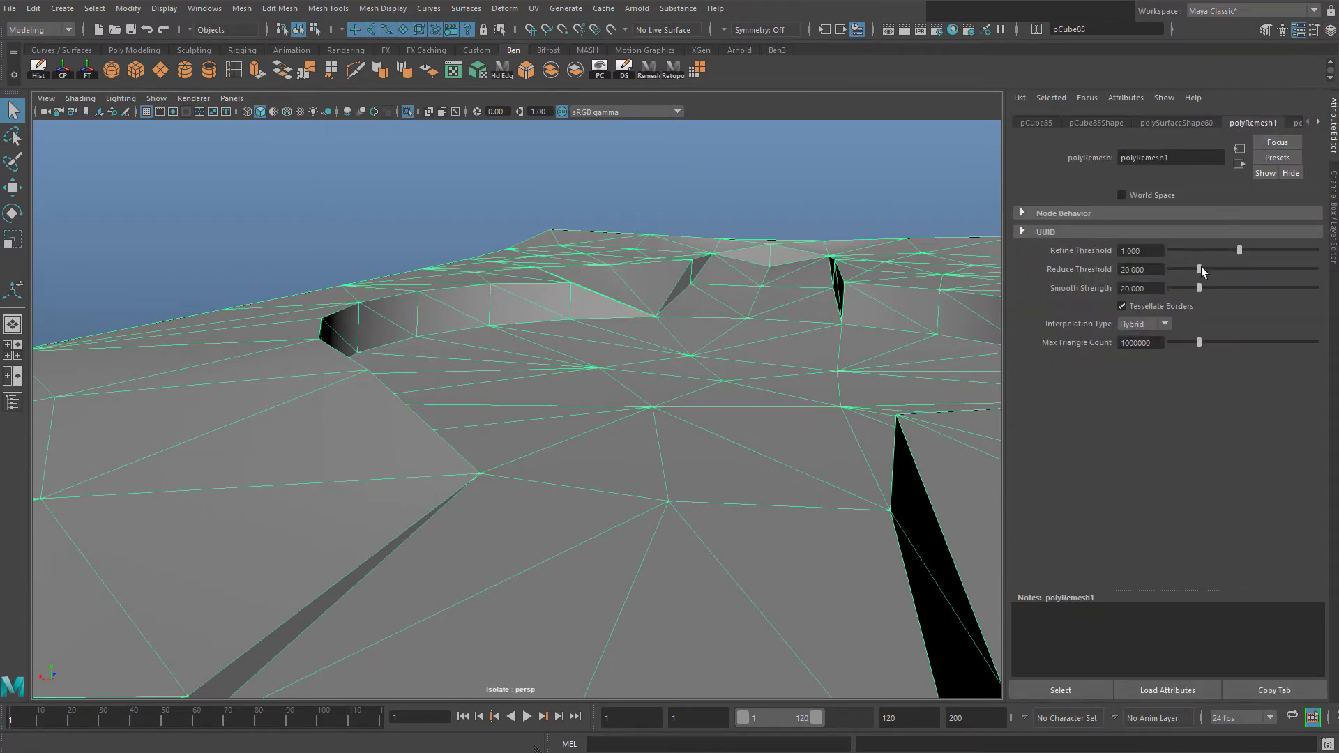
left_click_drag(1199, 271, 1184, 274)
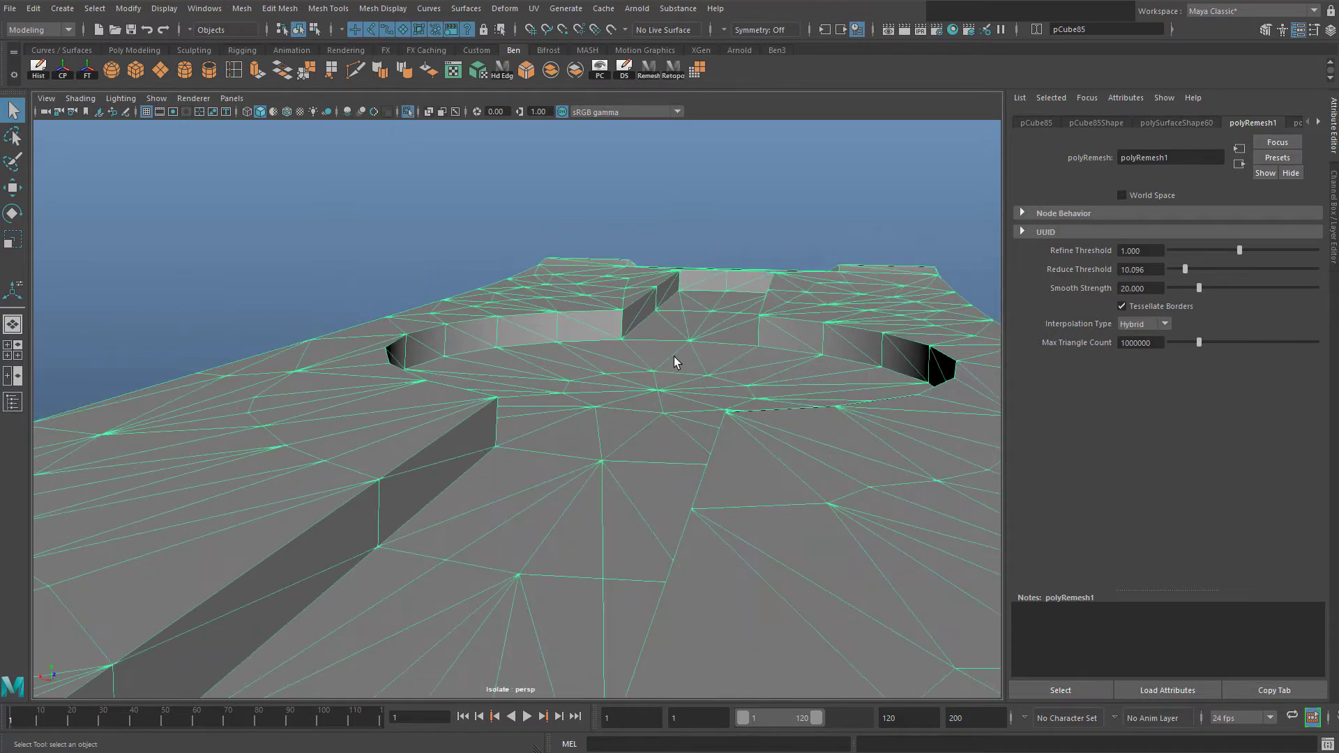
left_click_drag(756, 344, 1217, 254, "alt")
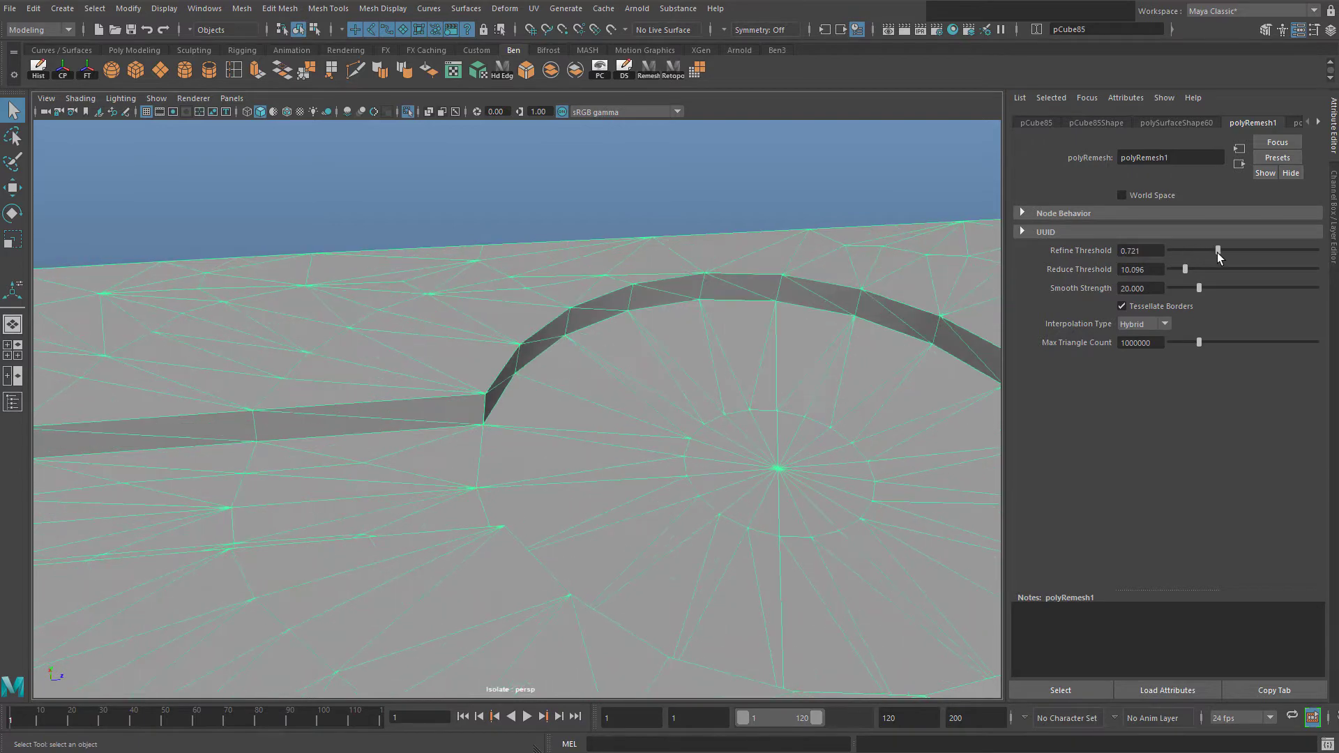
left_click(1158, 251)
type("1")
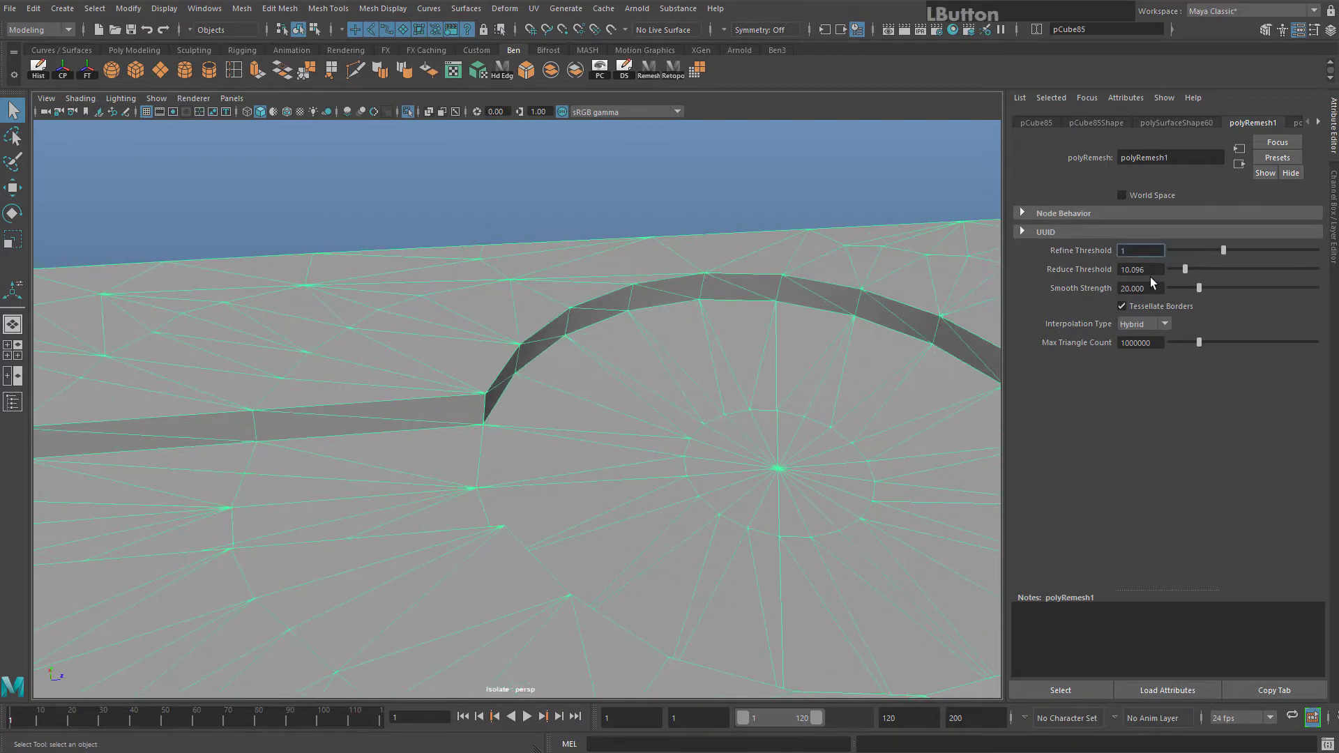
Fine-tune the remesh's Reduce Threshold to about 12
left_click_drag(1187, 269, 1182, 269)
left_click_drag(670, 380, 586, 383, "alt")
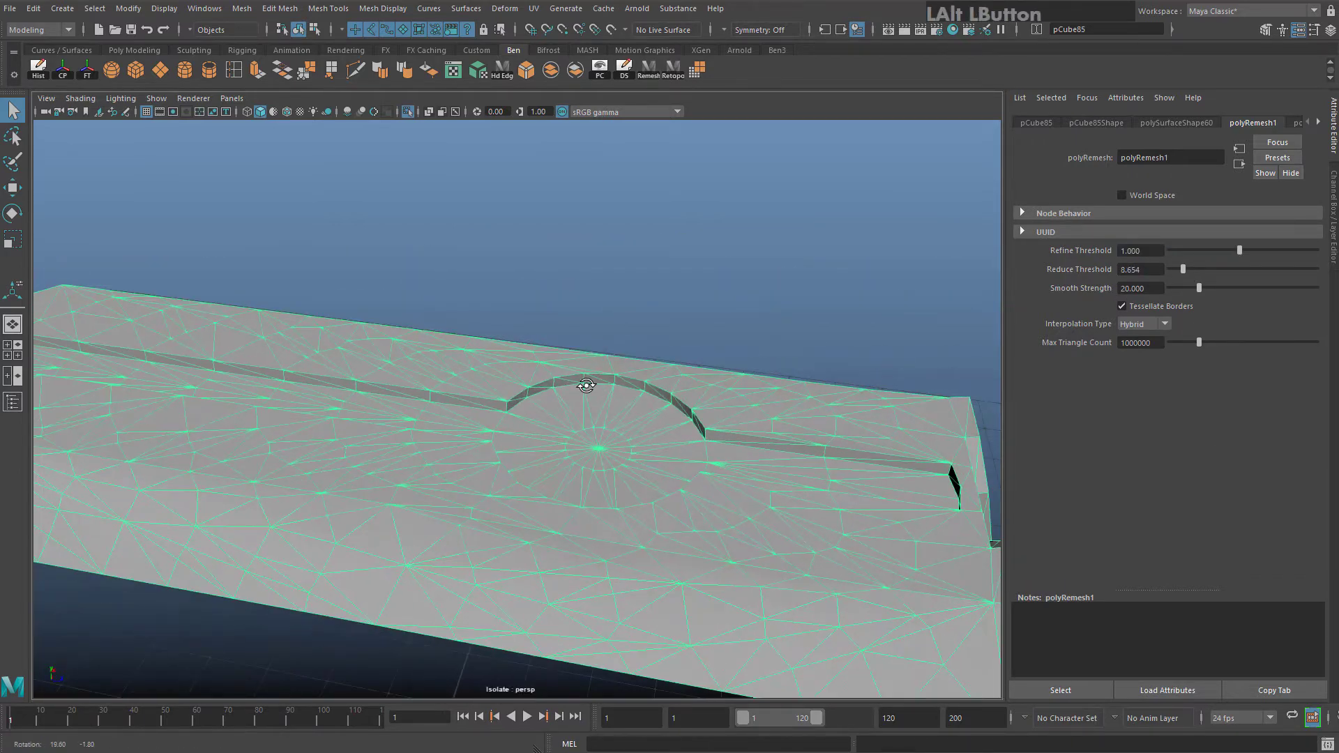
left_click_drag(533, 347, 488, 342, "alt")
left_click_drag(1183, 269, 1187, 270)
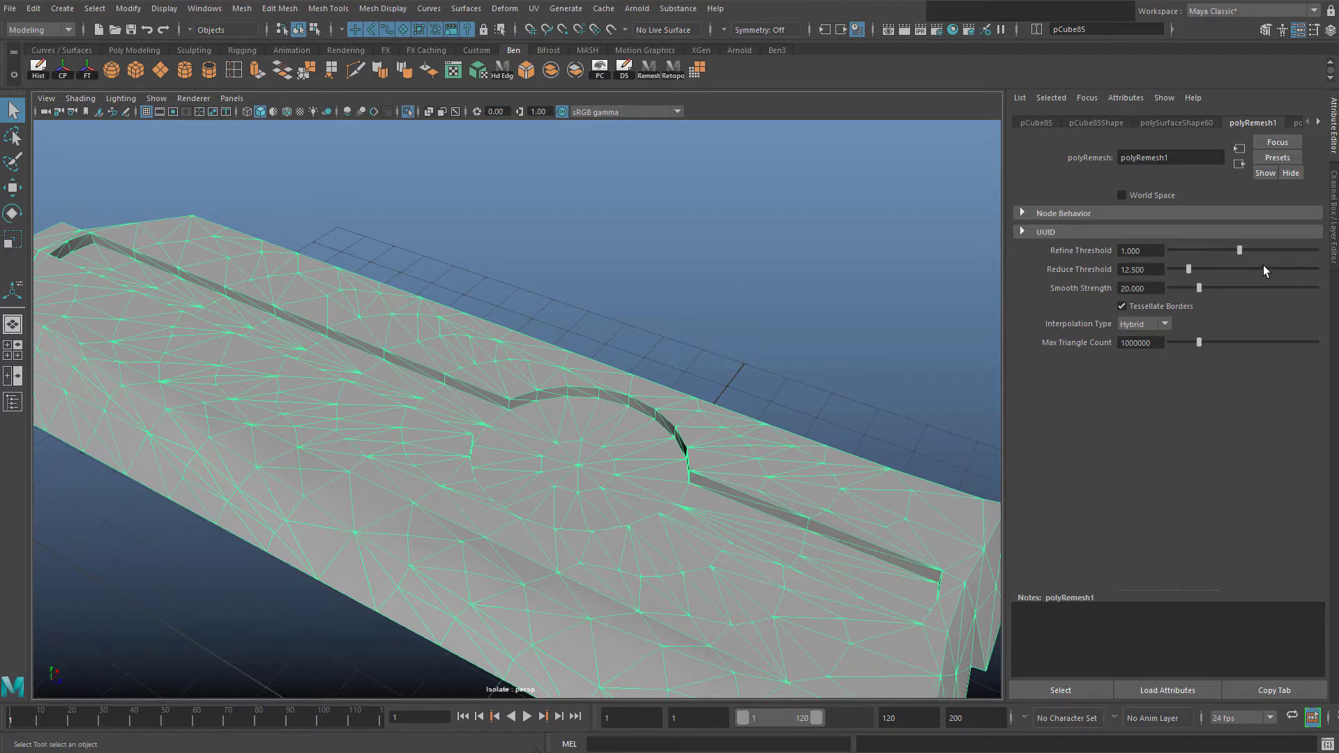
mouse_move(1188, 269)
left_mouse_down()
mouse_move(1316, 269)
mouse_move(1187, 274)
left_mouse_up()
Try the saved Retopo command on the remeshed superstructure
left_click_drag(774, 328, 878, 334, "alt")
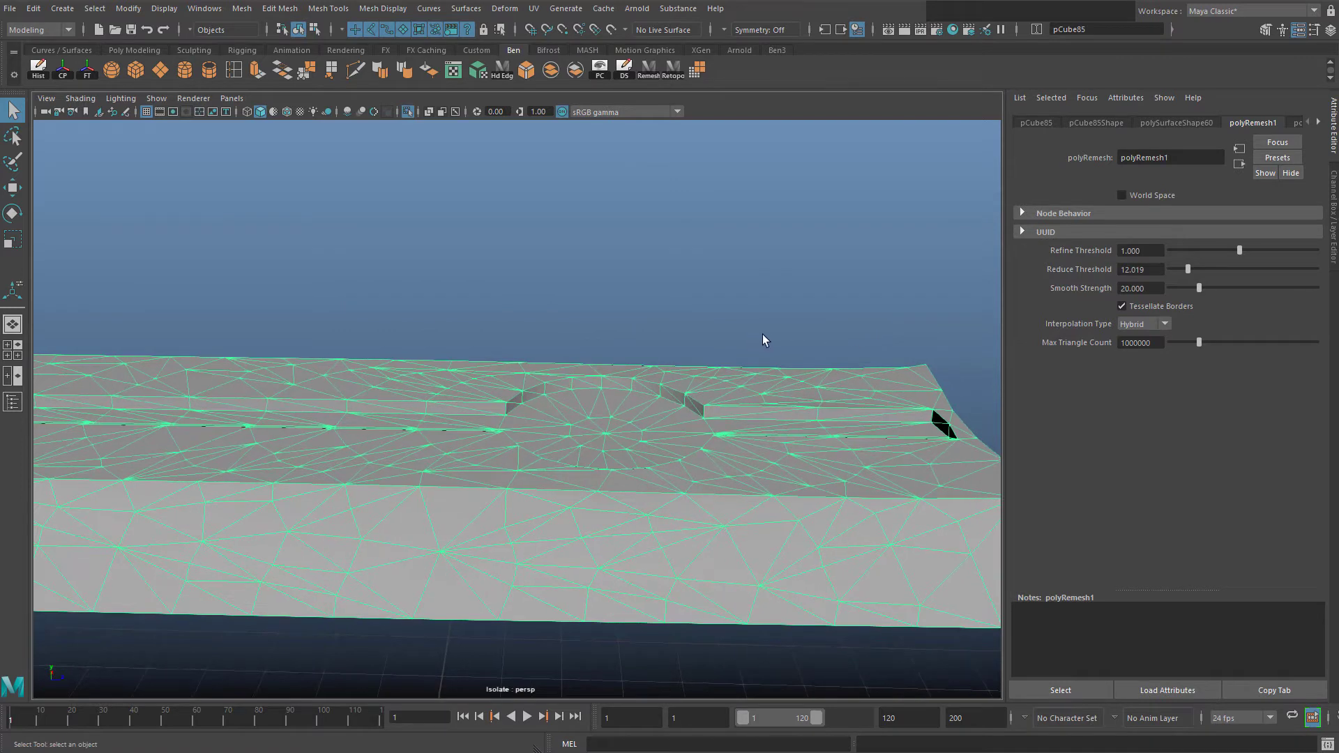
left_click(674, 69)
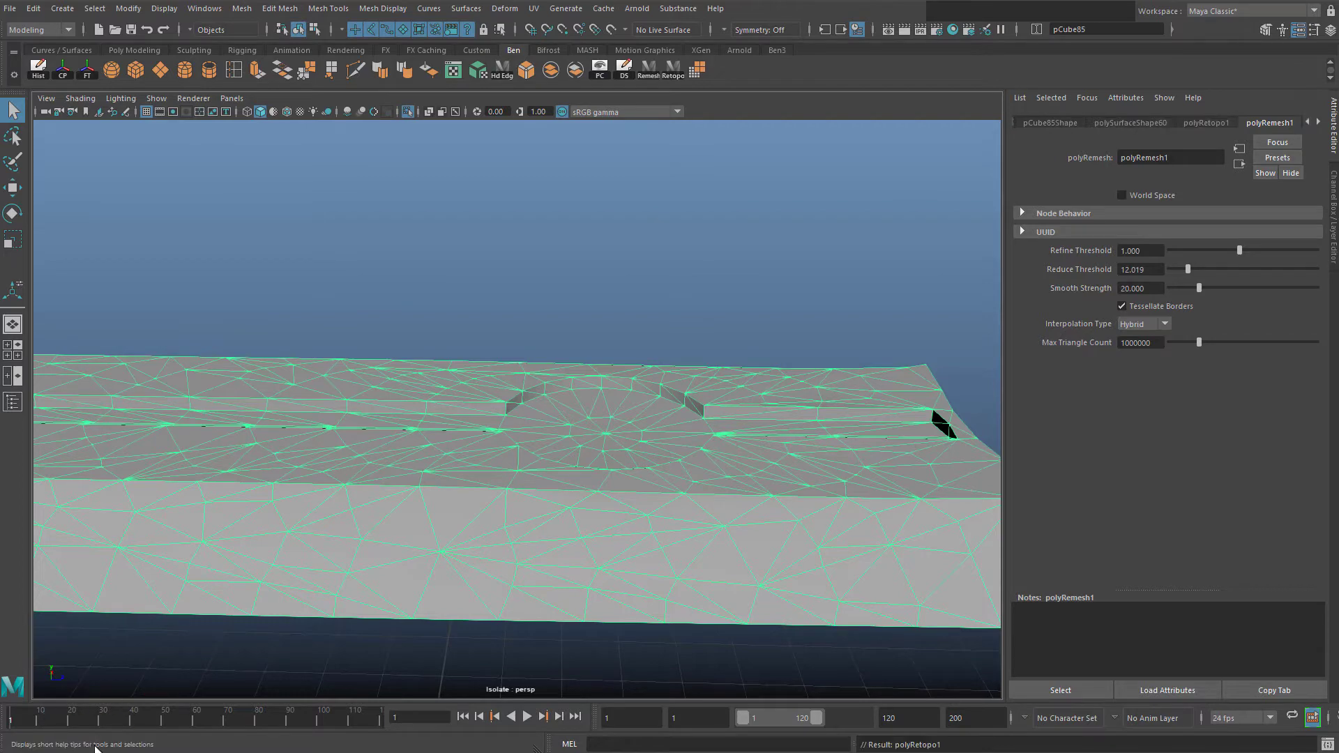
left_click_drag(368, 611, 676, 497, "alt")
Undo the retopology, the remesh threshold changes and the remesh itself
key("ctrl+z")
key("ctrl+z")
key("ctrl+z")
key("ctrl+z")
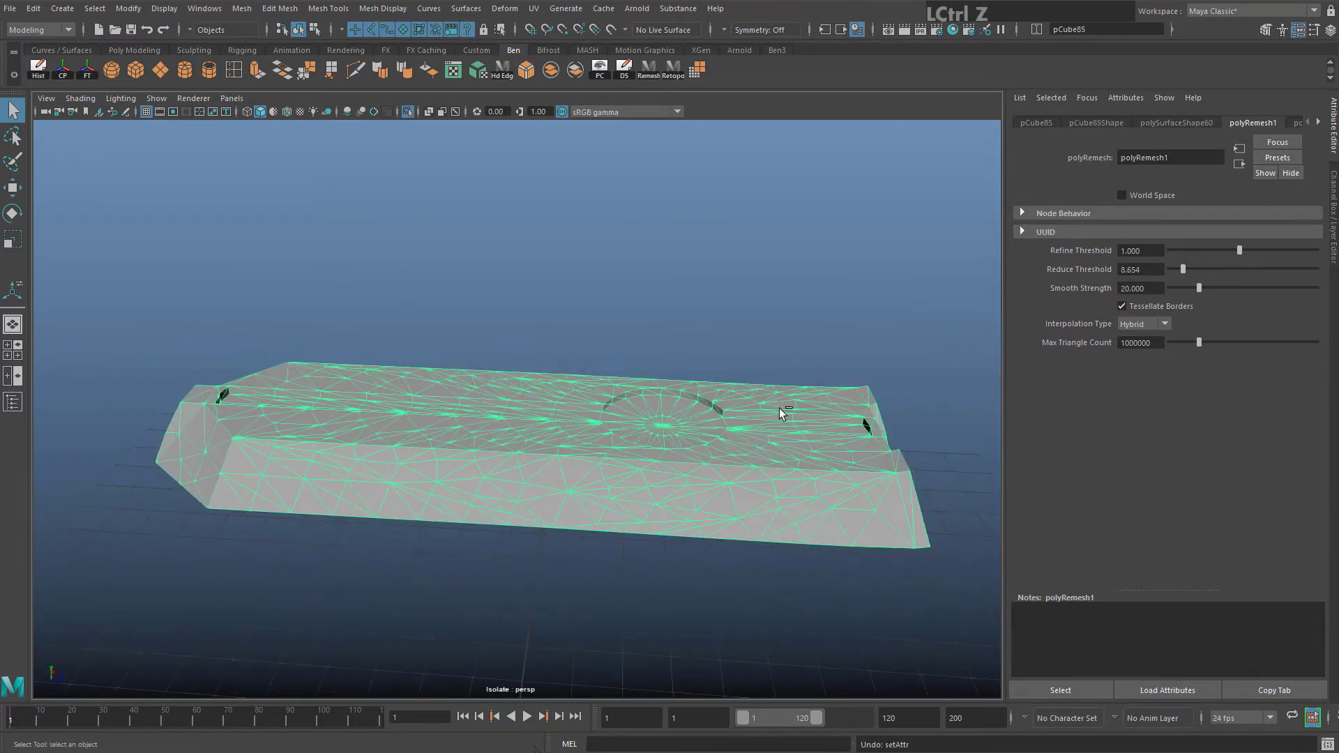
middle_click_drag(810, 385, 645, 457, "alt")
left_click_drag(646, 458, 629, 125, "alt")
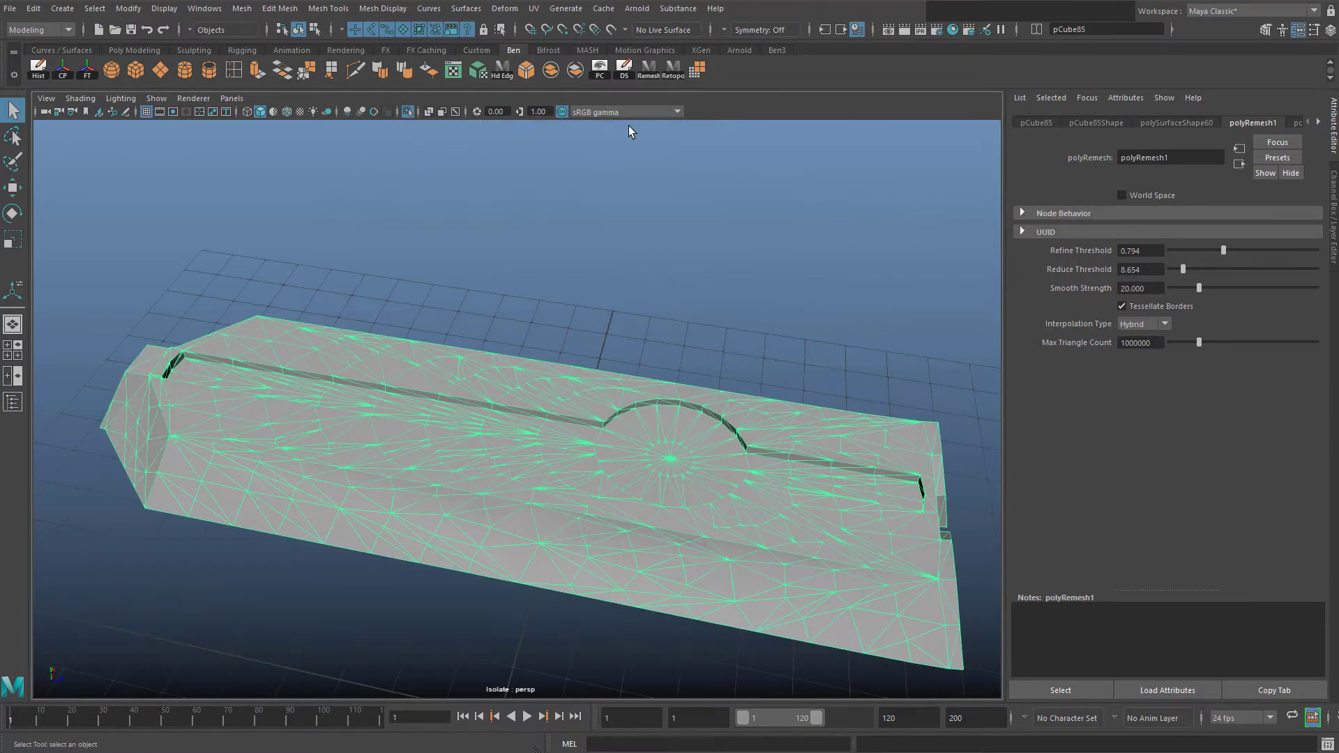
scroll(505, 384, "up", 3)
key("ctrl+z")
key("ctrl+z")
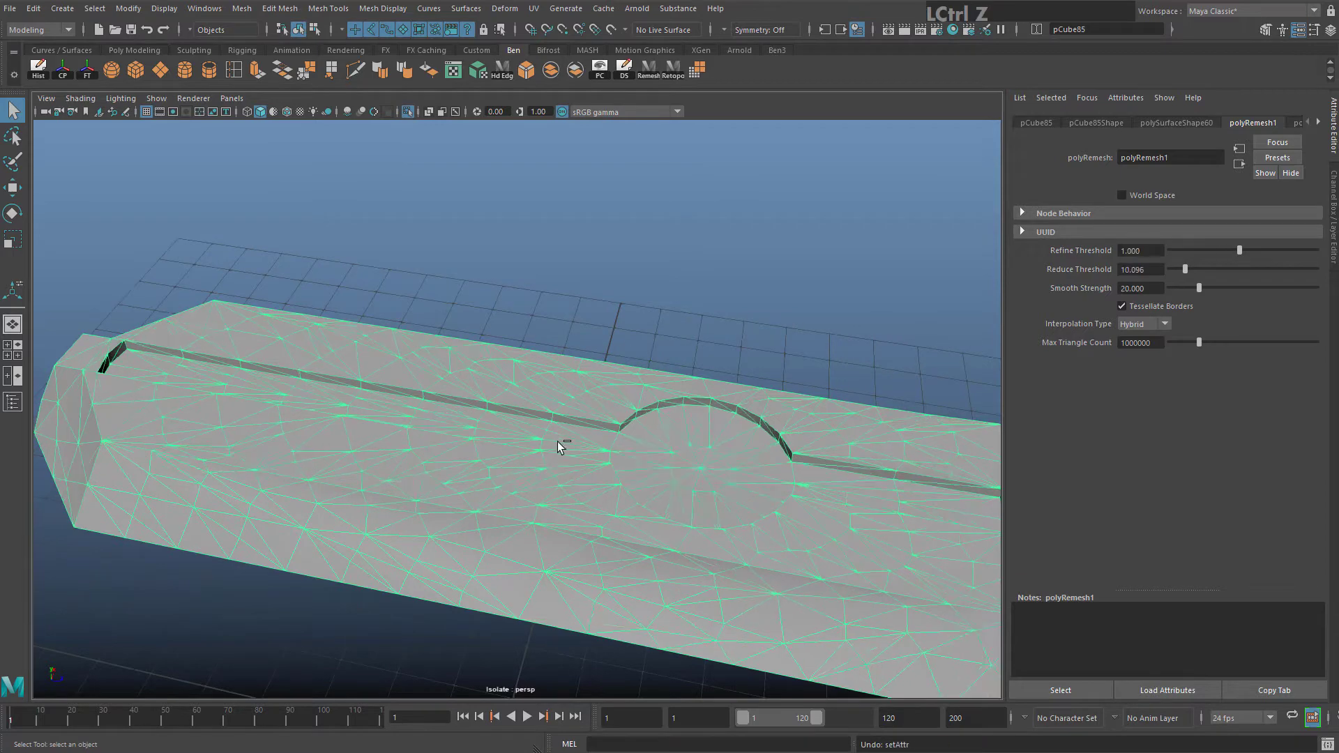
key("ctrl+z")
Switch to face selection and delete the long faces on the superstructure's underside
scroll(596, 299, "down", 3)
left_click_drag(595, 300, 535, 373, "alt")
right_click_drag(547, 388, 549, 425)
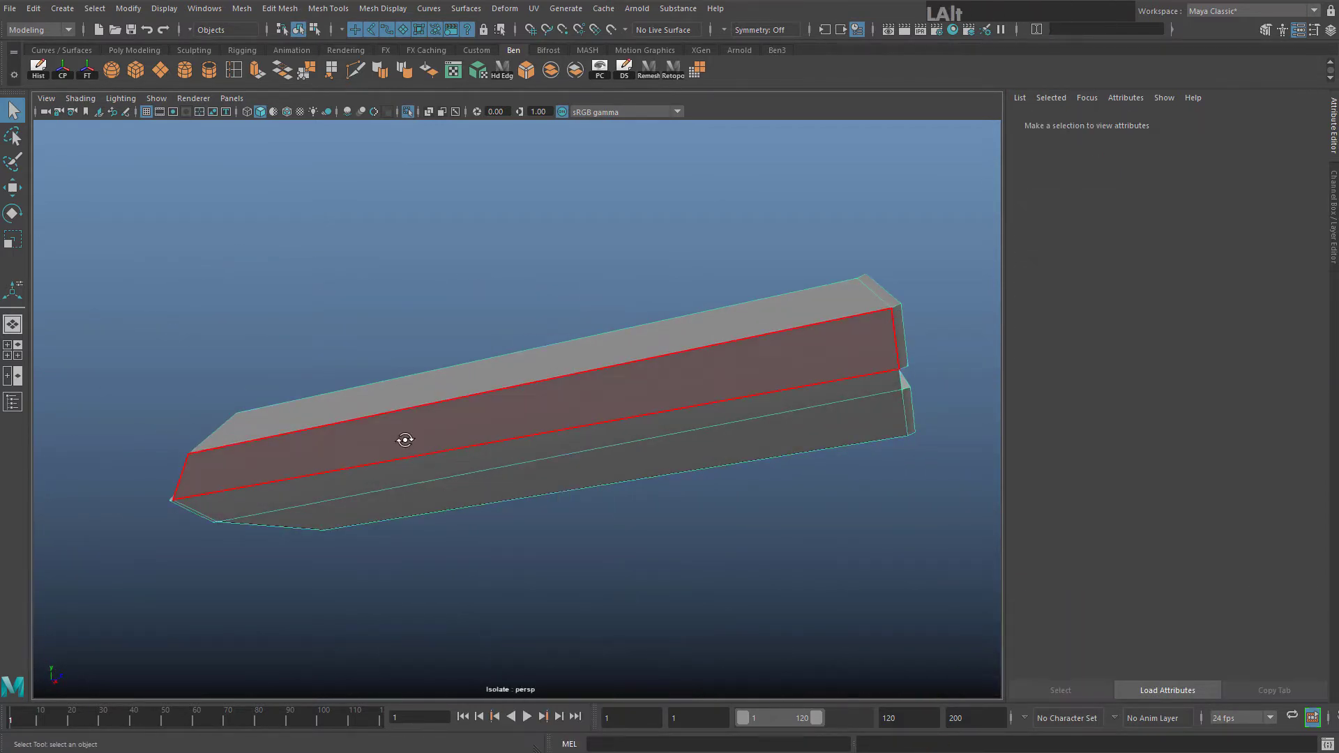
left_click(556, 384)
left_click(841, 392, "shift")
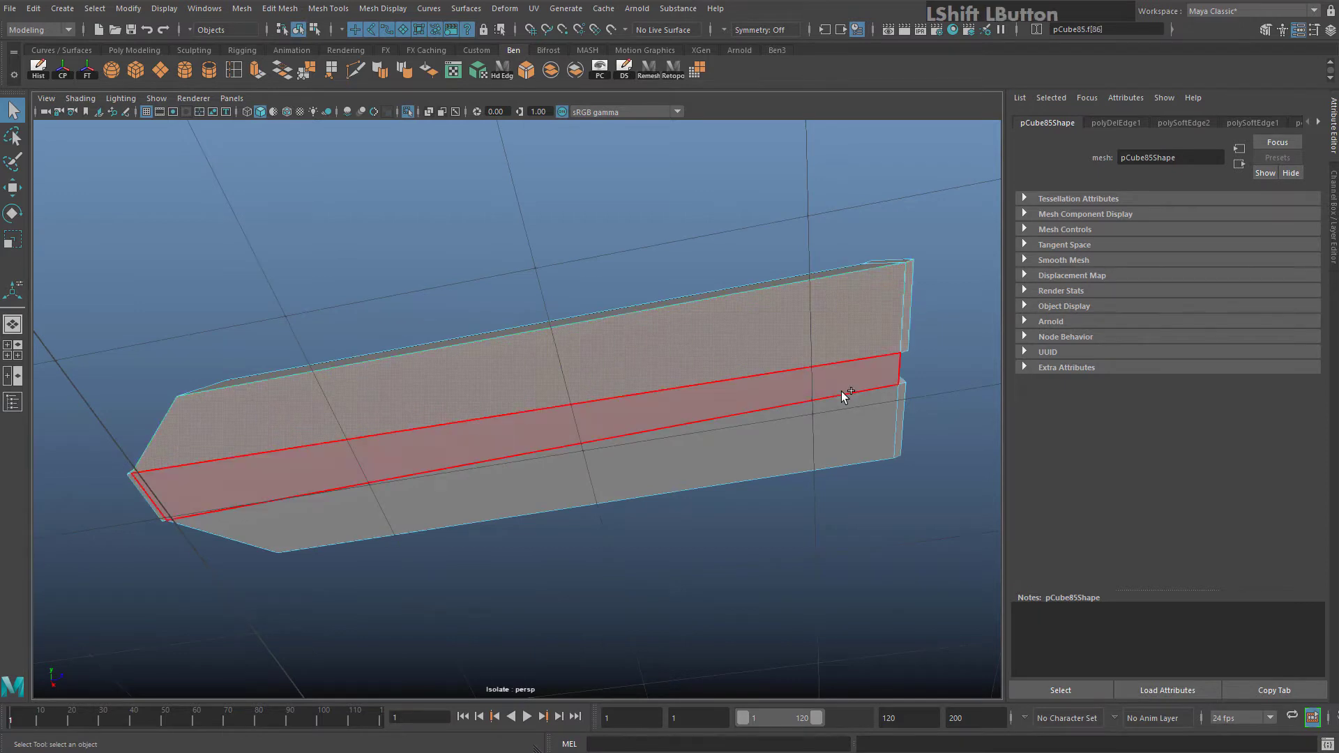
left_click(855, 428, "shift")
left_click_drag(855, 428, 450, 425, "alt")
middle_click_drag(450, 426, 497, 499, "alt")
scroll(497, 499, "up", 2)
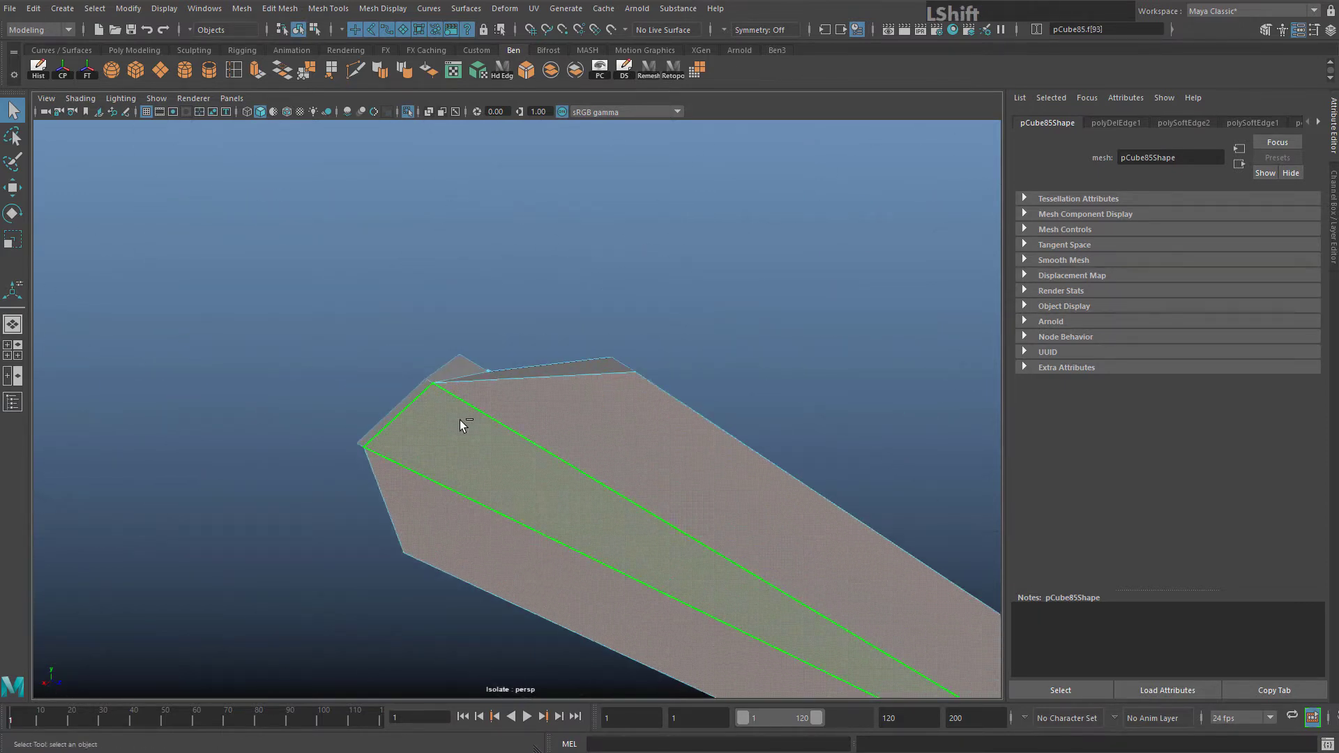
left_click_drag(458, 420, 363, 481, "alt")
middle_click_drag(363, 482, 518, 399, "alt")
scroll(522, 409, "up", 3)
left_click(446, 527, "shift")
scroll(651, 467, "down", 2)
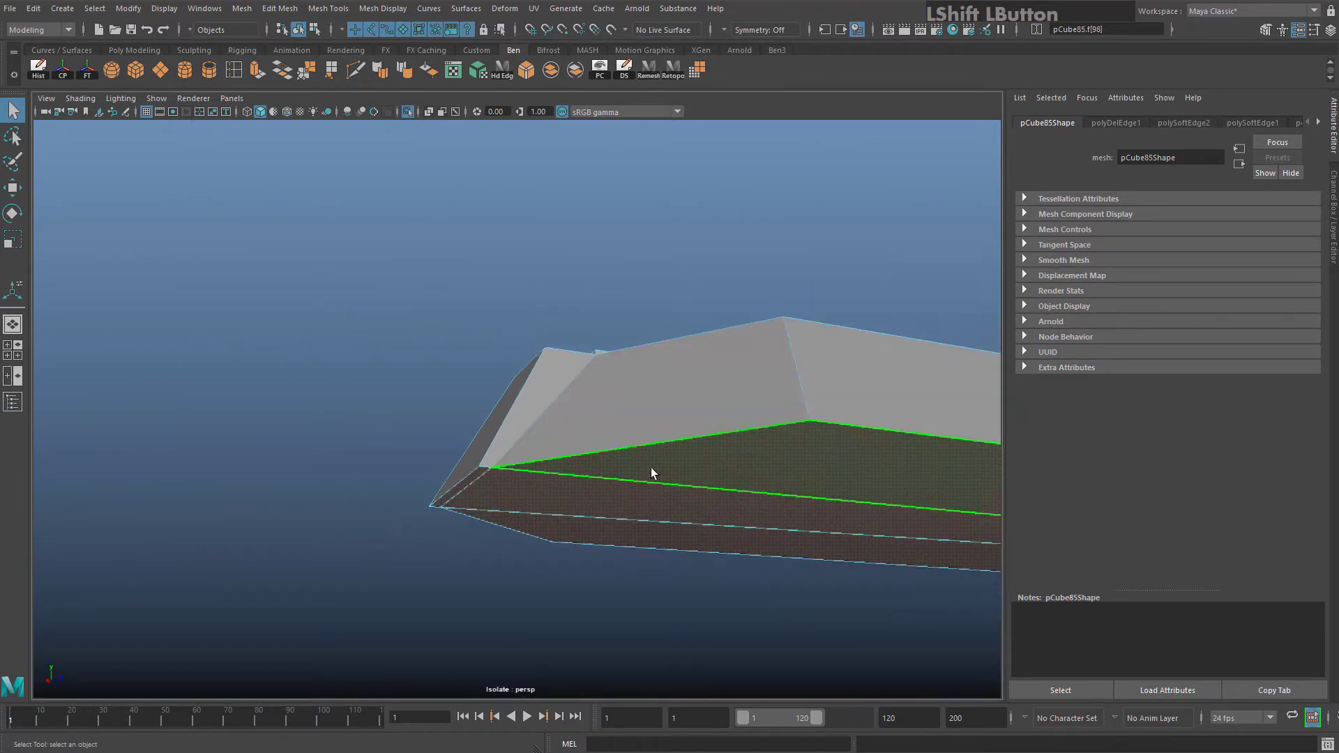
key("Delete")
scroll(718, 466, "down", 2)
scroll(718, 466, "down", 3)
left_click_drag(678, 356, 521, 347, "alt")
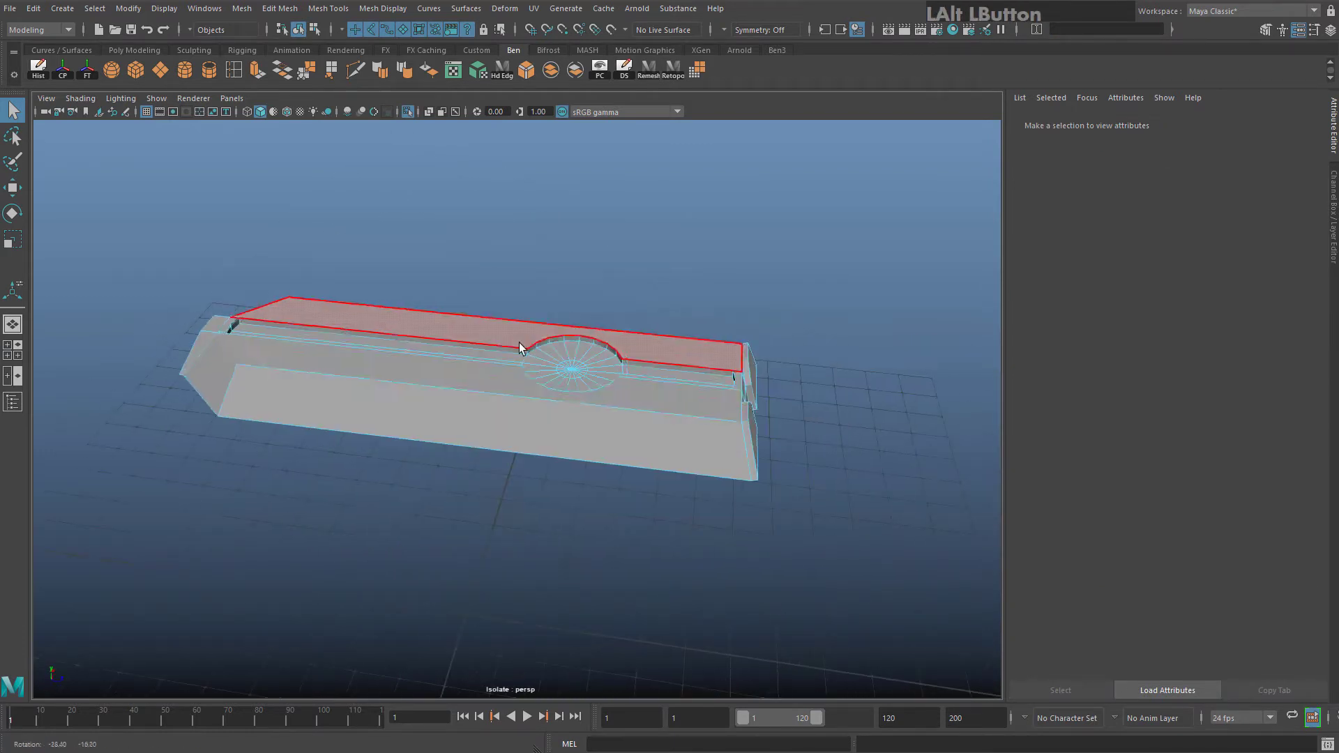
Return to object selection and try the saved Remesh command on the superstructure, opening its remesh settings
right_click_drag(499, 363, 579, 329)
middle_click_drag(517, 257, 562, 383, "alt")
left_click_drag(562, 383, 528, 363, "alt")
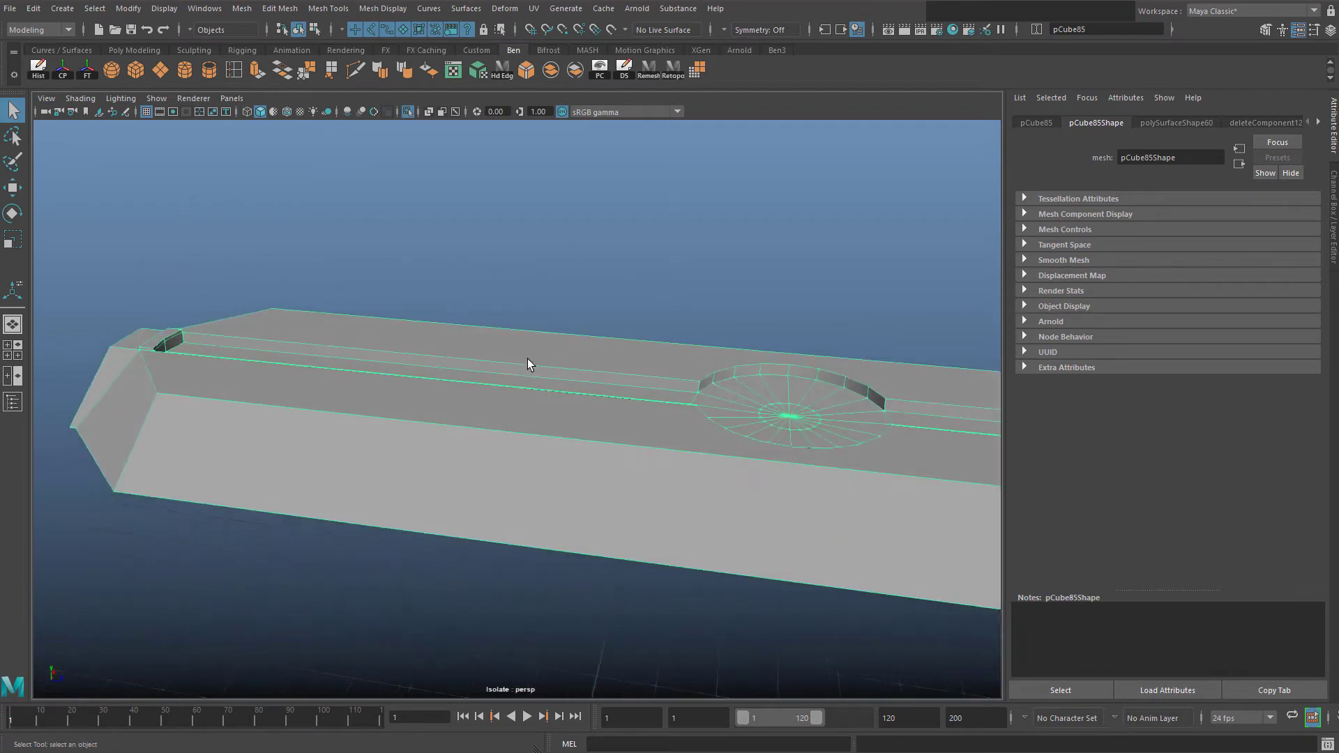
middle_click_drag(528, 362, 438, 382, "alt")
scroll(440, 378, "up", 3)
left_click_drag(439, 377, 461, 354, "alt")
middle_click_drag(460, 354, 588, 290, "alt")
scroll(563, 403, "down", 3)
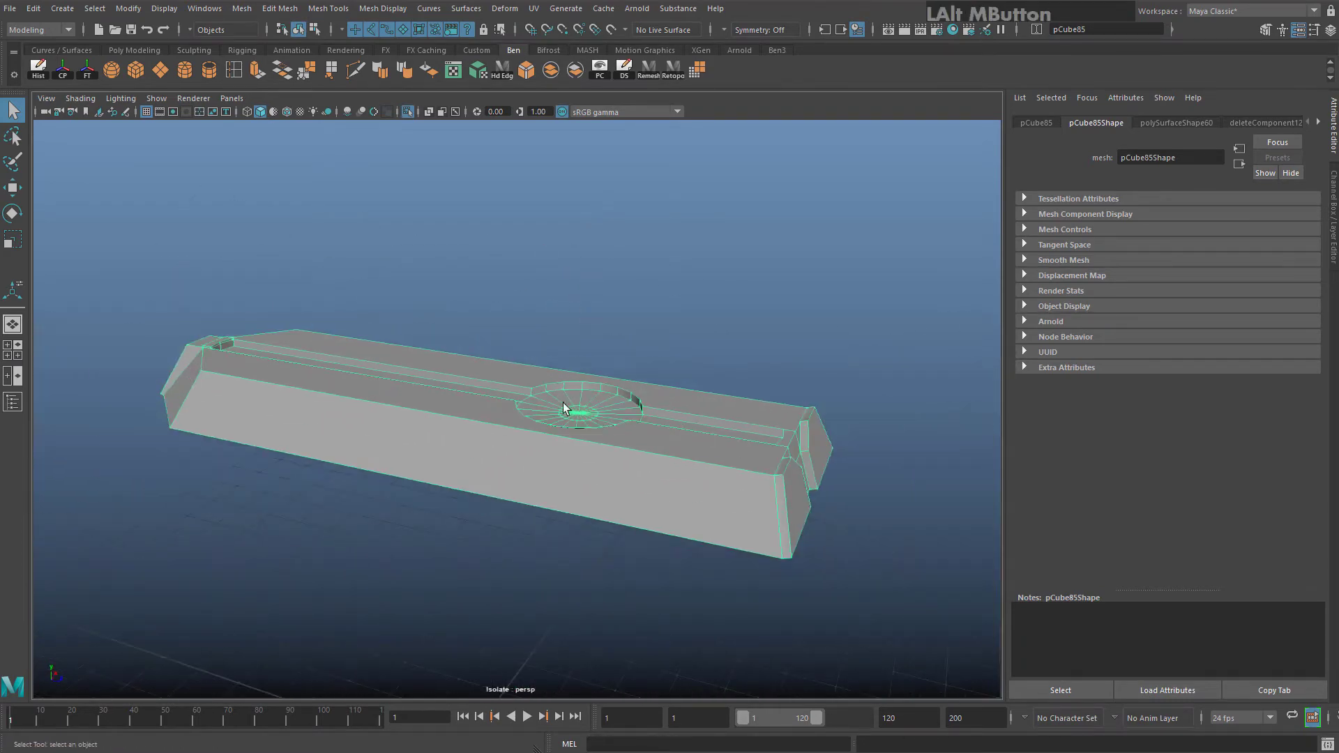
left_click(652, 76)
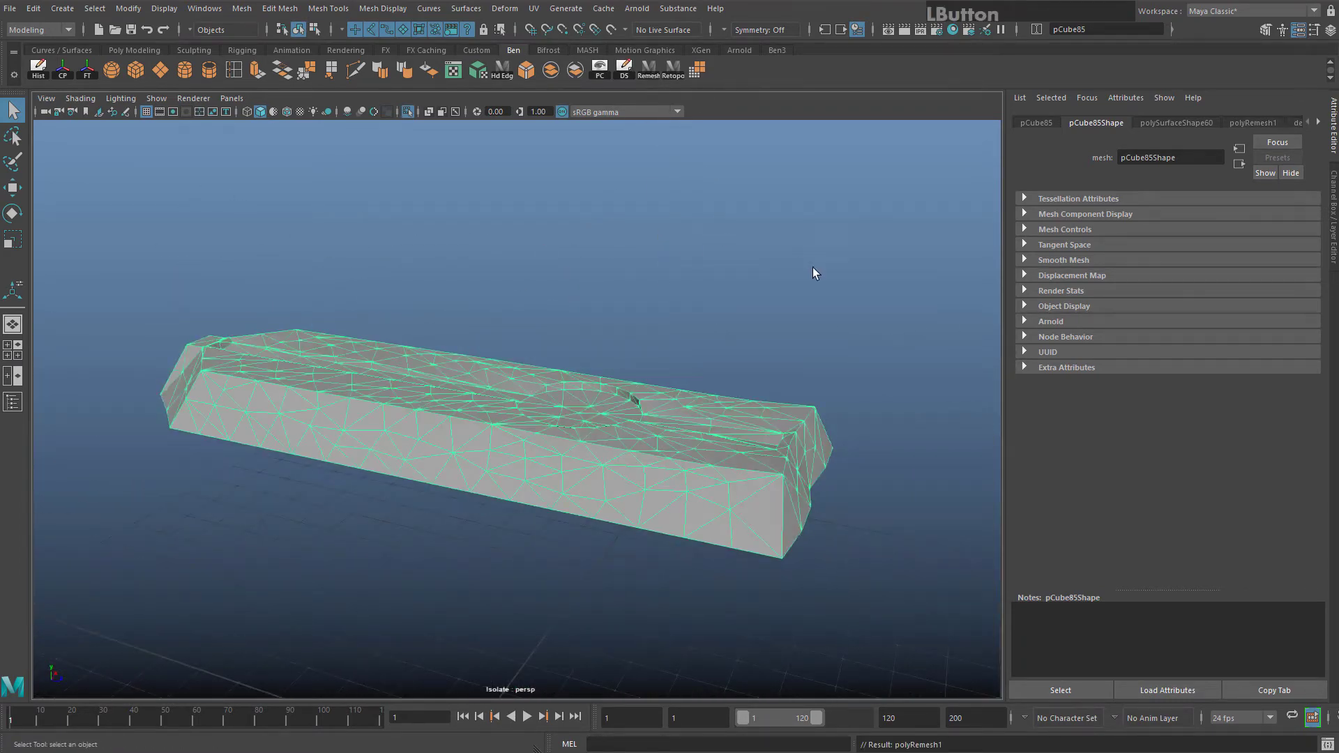
scroll(709, 362, "up", 3)
left_click_drag(656, 326, 638, 377, "alt")
left_click(1256, 122)
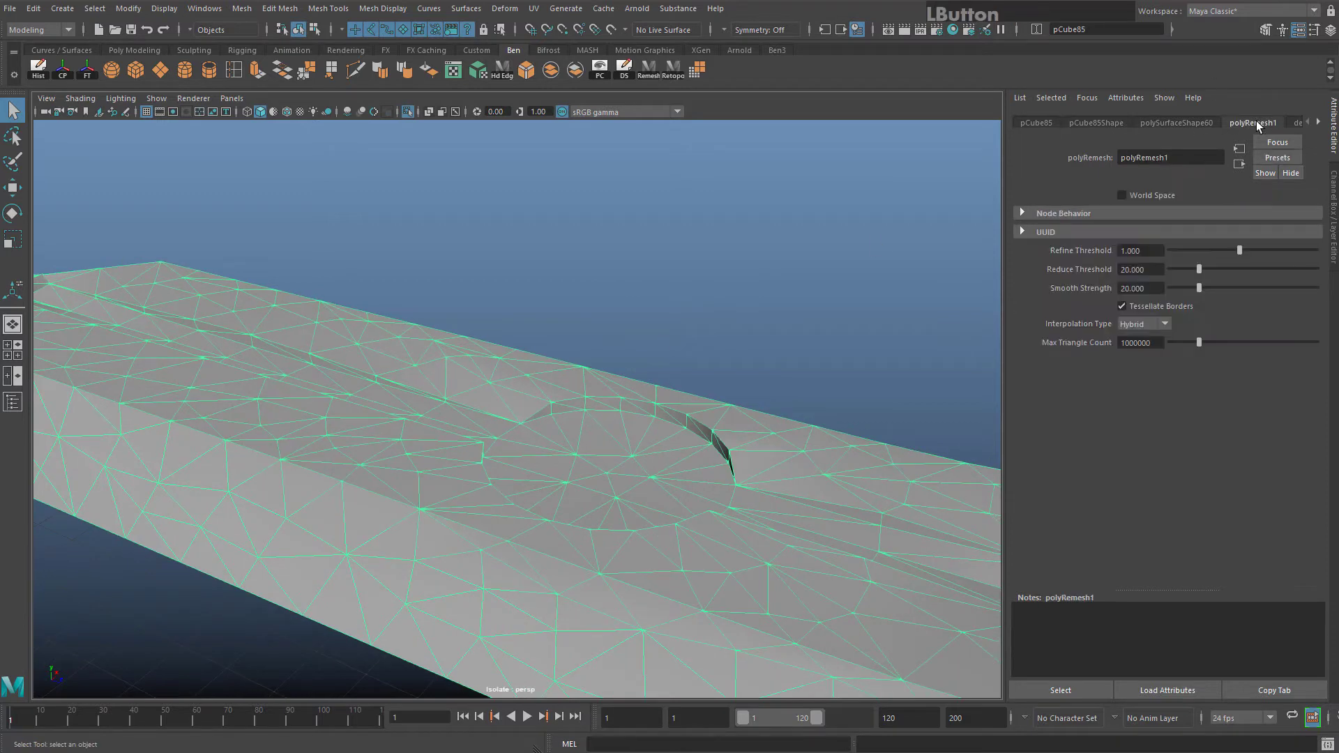
Undo the trial remesh of the superstructure
scroll(710, 278, "down", 5)
key("ctrl+z")
scroll(504, 376, "up", 6)
Reselect the superstructure as an object, delete its construction history and freeze its transformations
right_click_drag(503, 377, 575, 319)
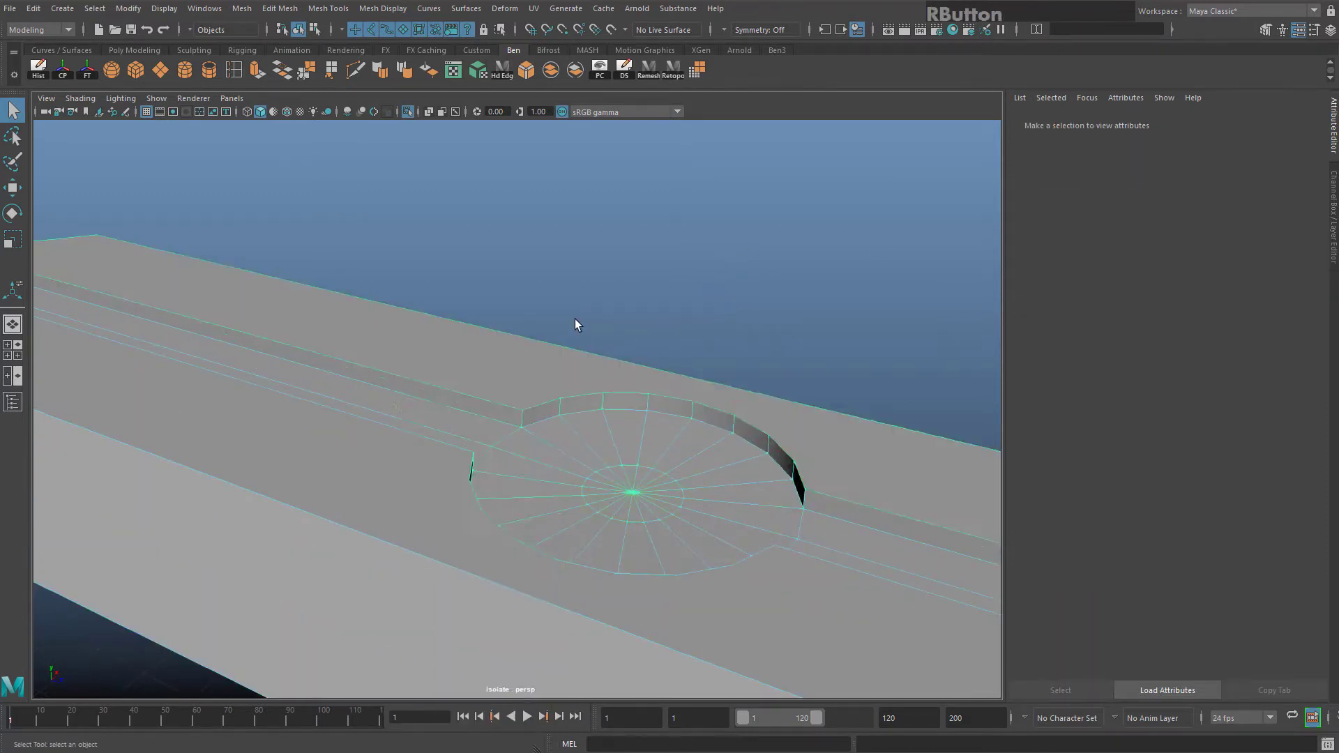
scroll(574, 319, "down", 6)
left_click(575, 319)
left_click(484, 421)
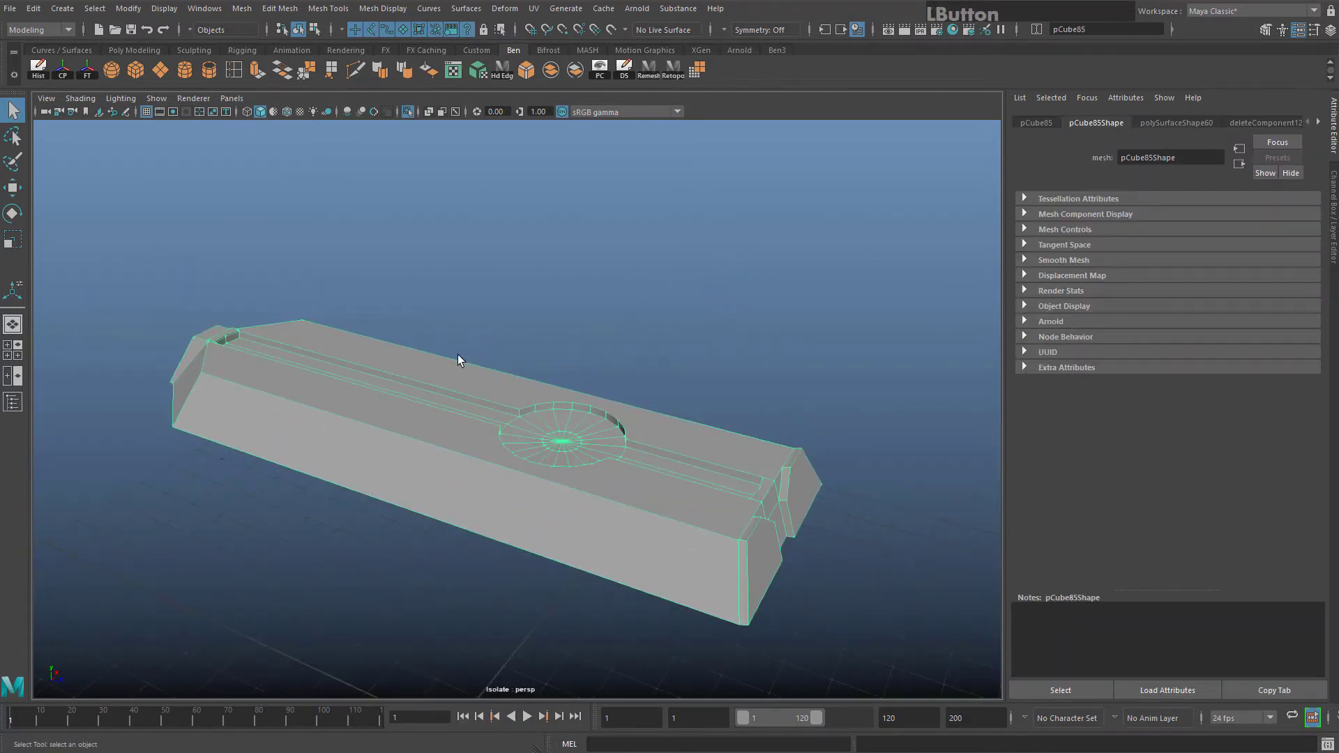
left_click(39, 70)
left_click(87, 73)
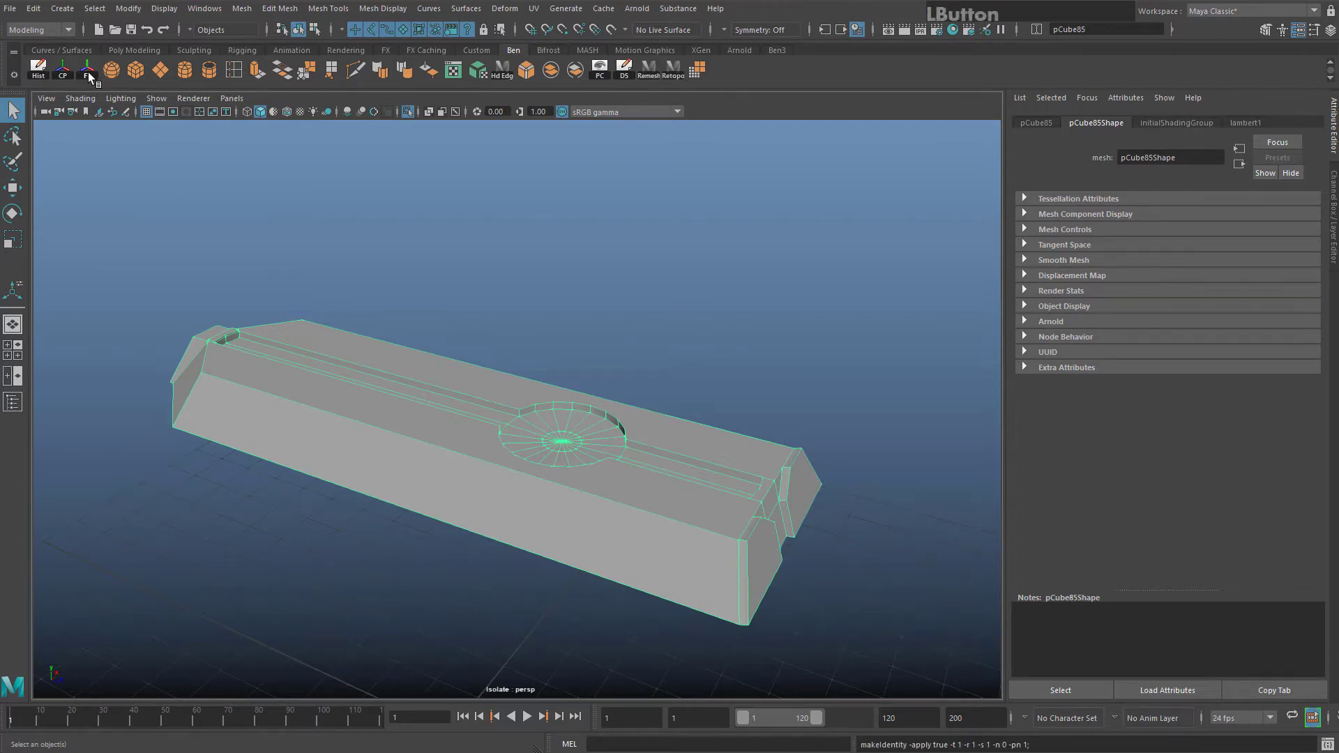
scroll(617, 328, "up", 5)
left_click(617, 327)
left_click(622, 408)
scroll(675, 323, "down", 6)
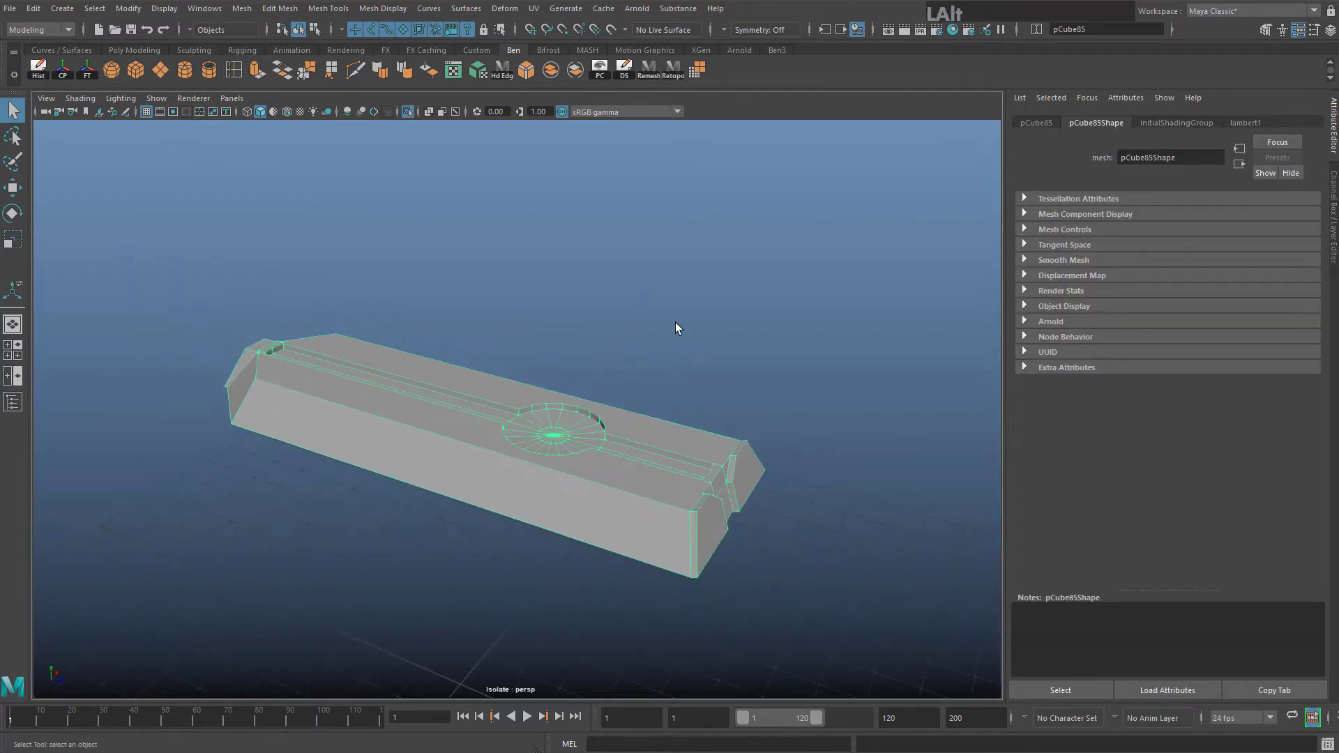
Remesh the cleaned superstructure and set the remesh's Reduce Threshold to 10
scroll(675, 322, "up", 5)
left_click(648, 69)
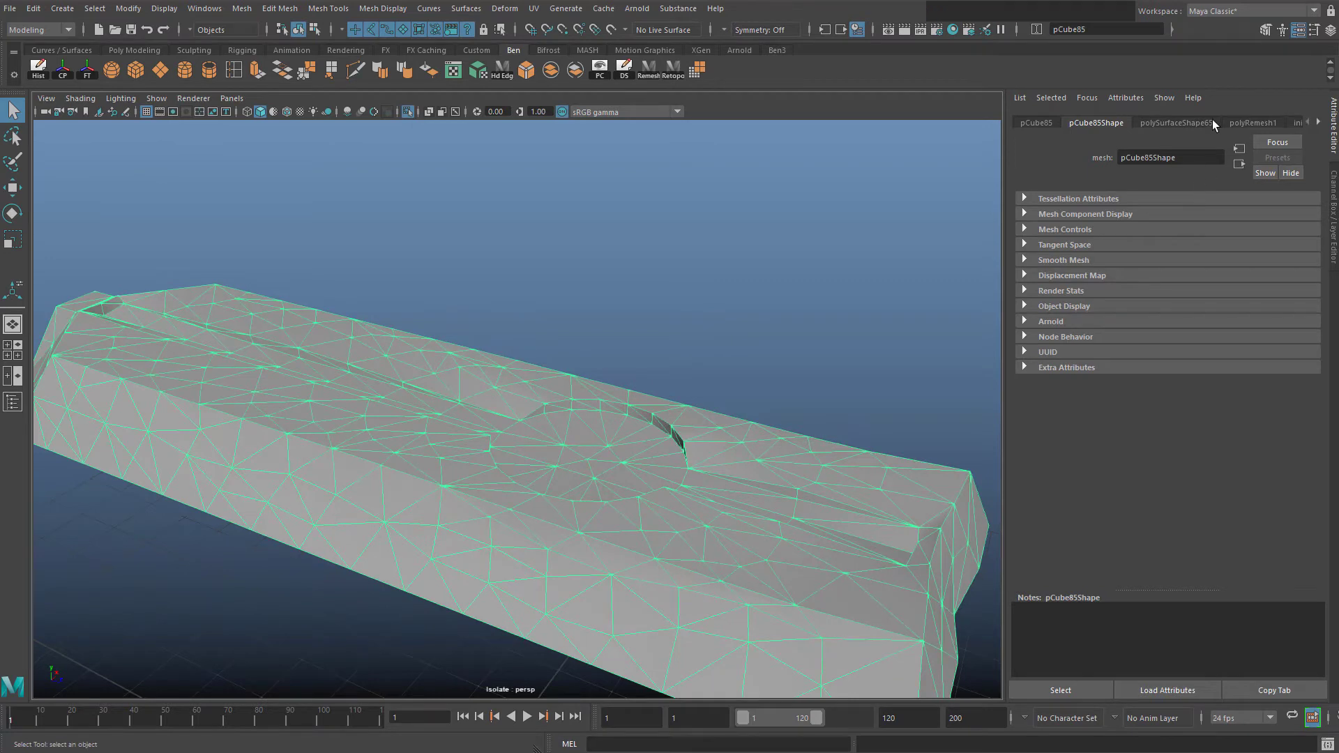
left_click(1253, 124)
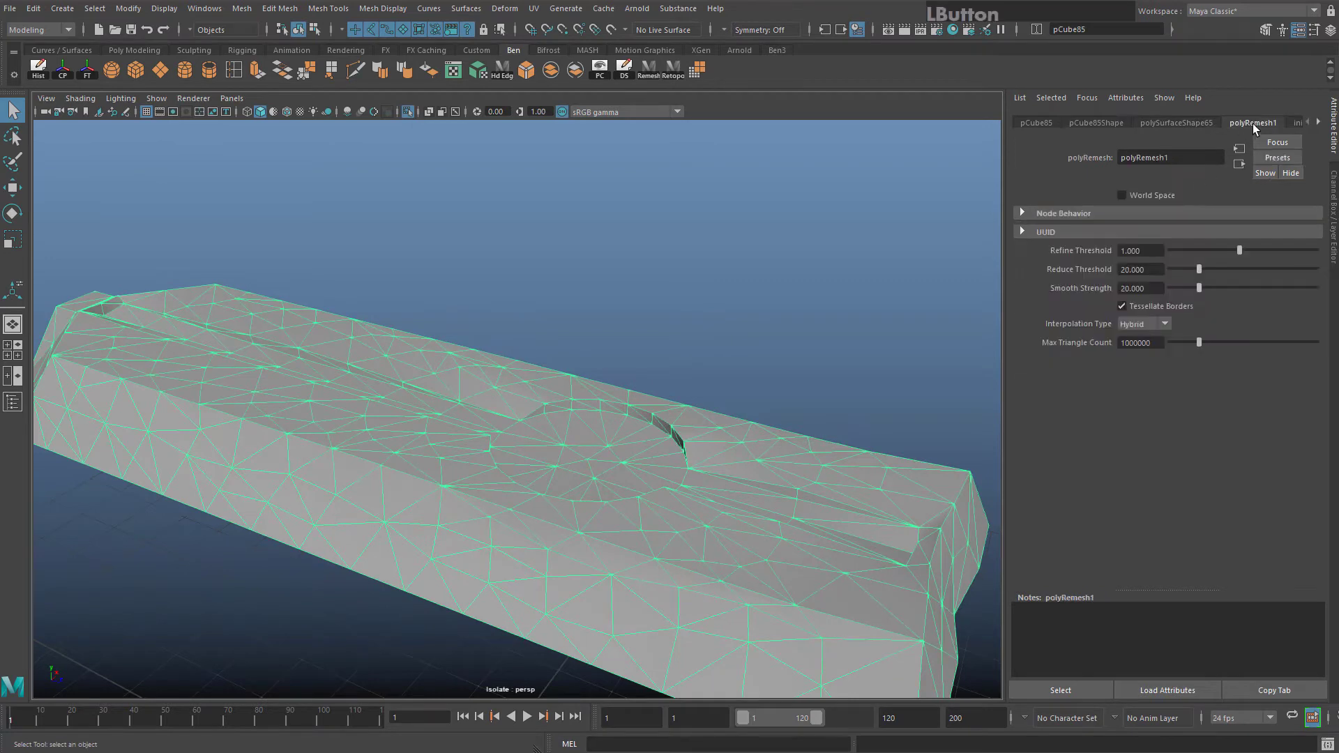
left_click(1141, 269)
type("10")
key("Return")
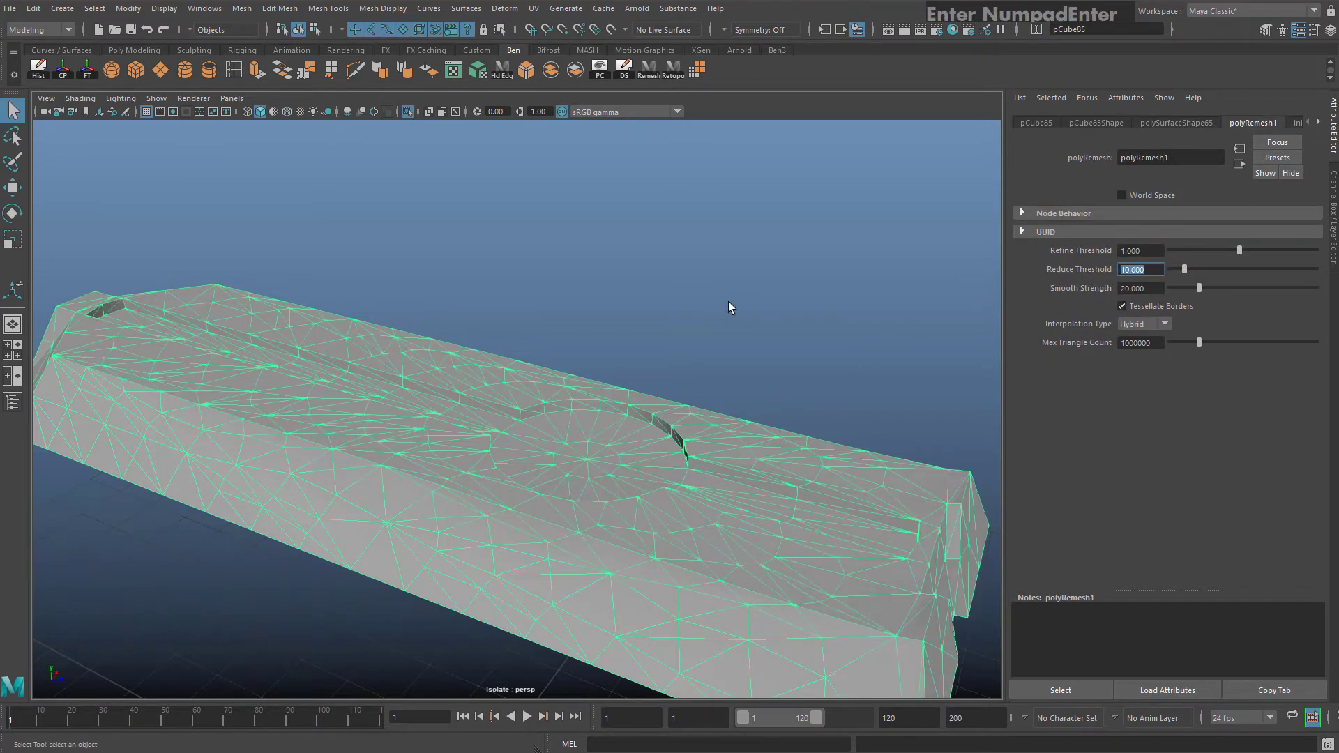
Try the saved Retopo command on the remeshed superstructure and inspect the quads along the groove and at both ends
left_click(673, 70)
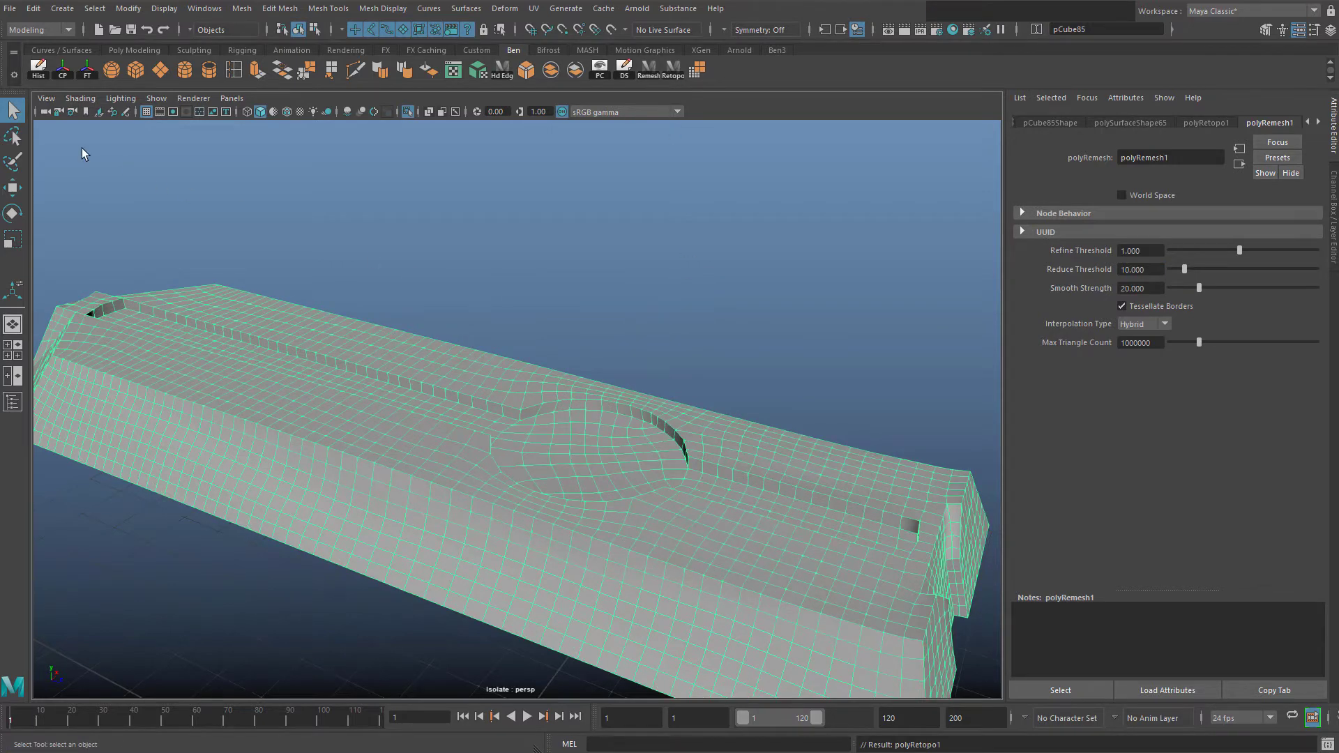
left_click_drag(532, 391, 147, 138, "alt")
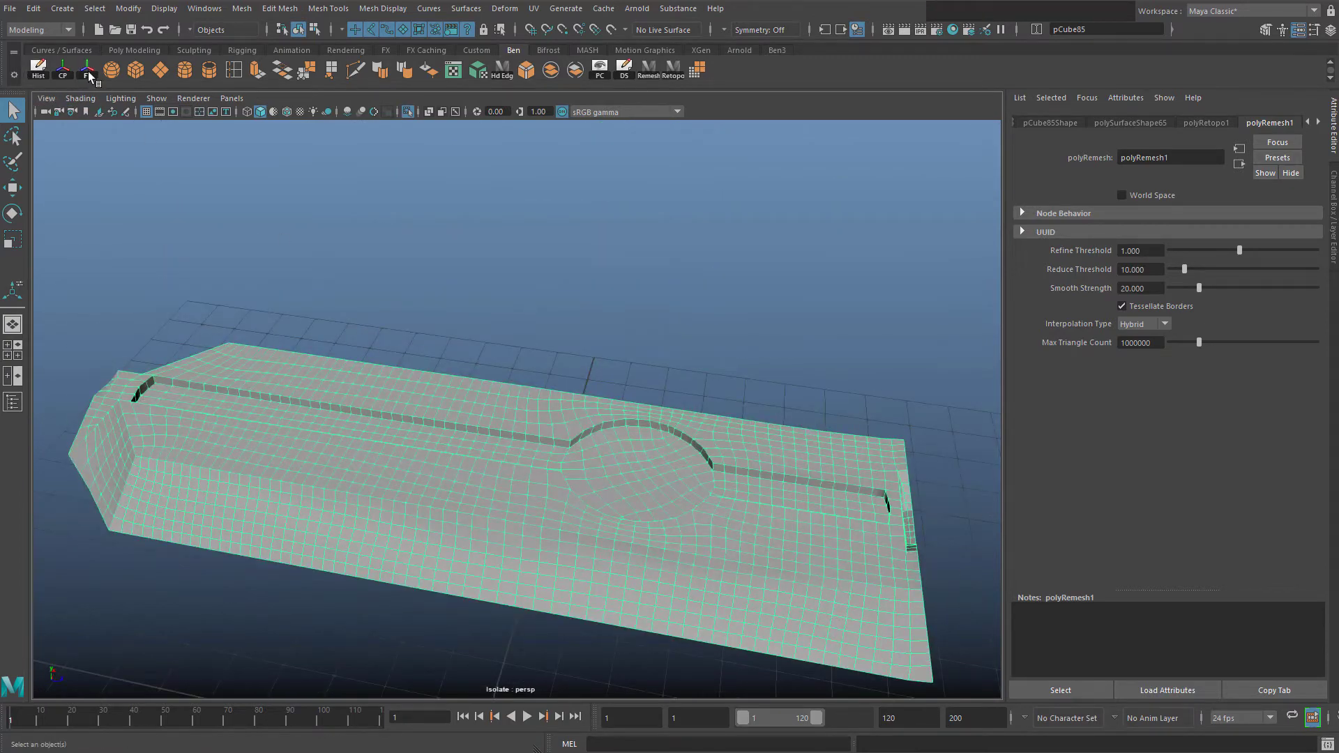
left_click_drag(313, 188, 615, 383, "alt")
middle_click_drag(616, 383, 502, 397, "alt")
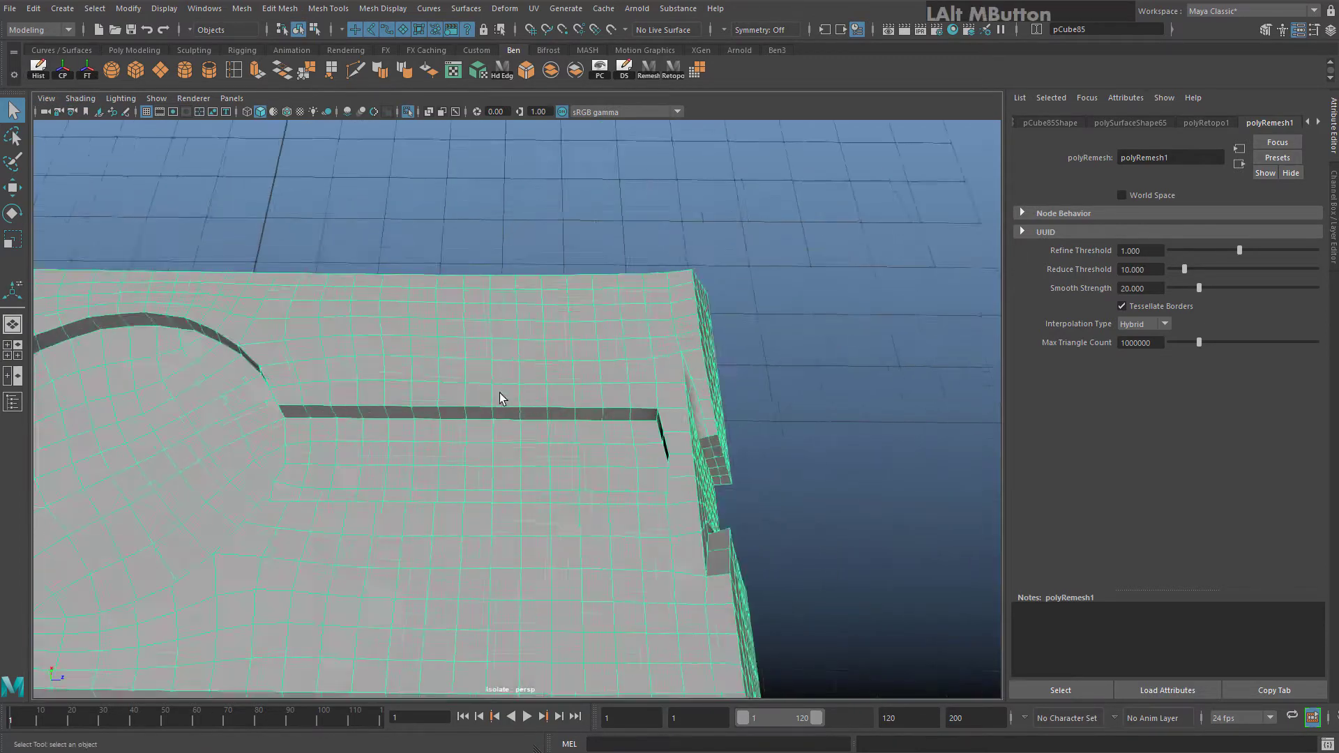
left_click_drag(503, 397, 494, 366, "alt")
middle_click_drag(442, 321, 409, 371, "alt")
left_click_drag(409, 371, 704, 370, "alt")
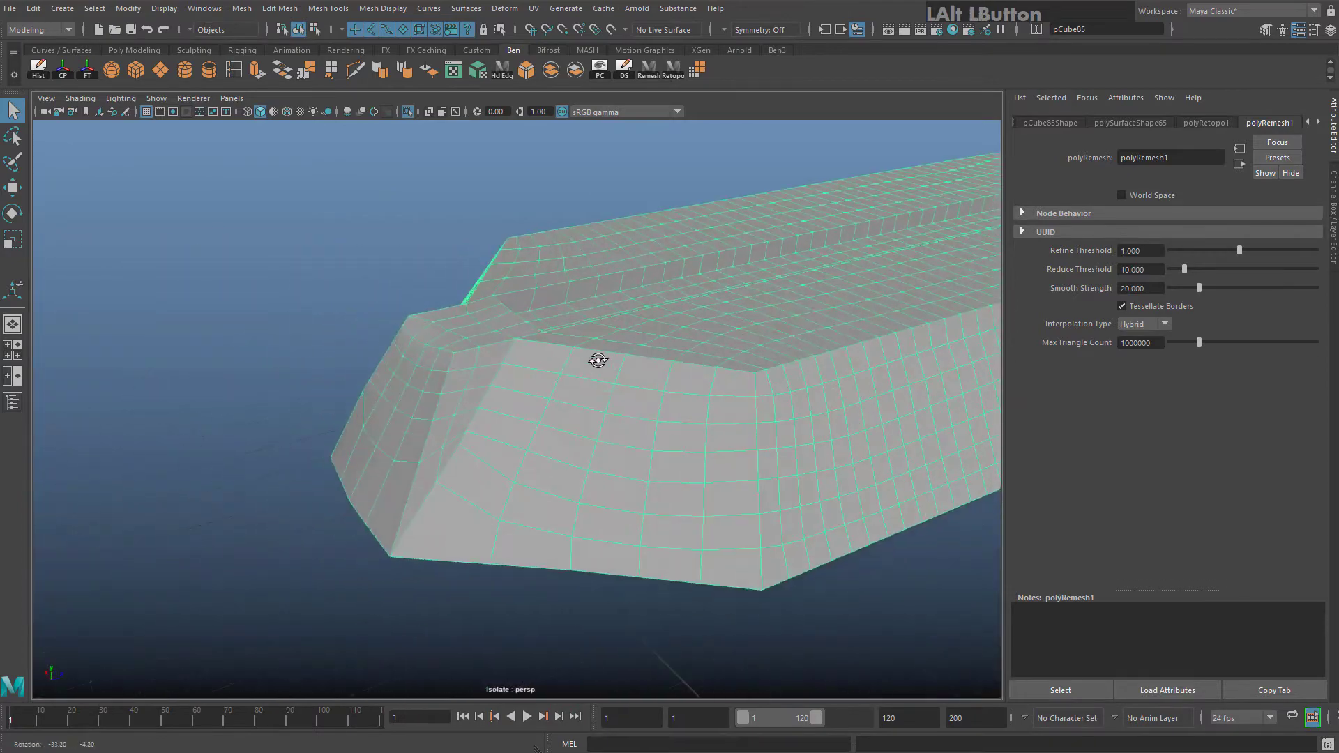
middle_click_drag(698, 374, 574, 460, "alt")
left_click_drag(574, 460, 517, 433, "alt")
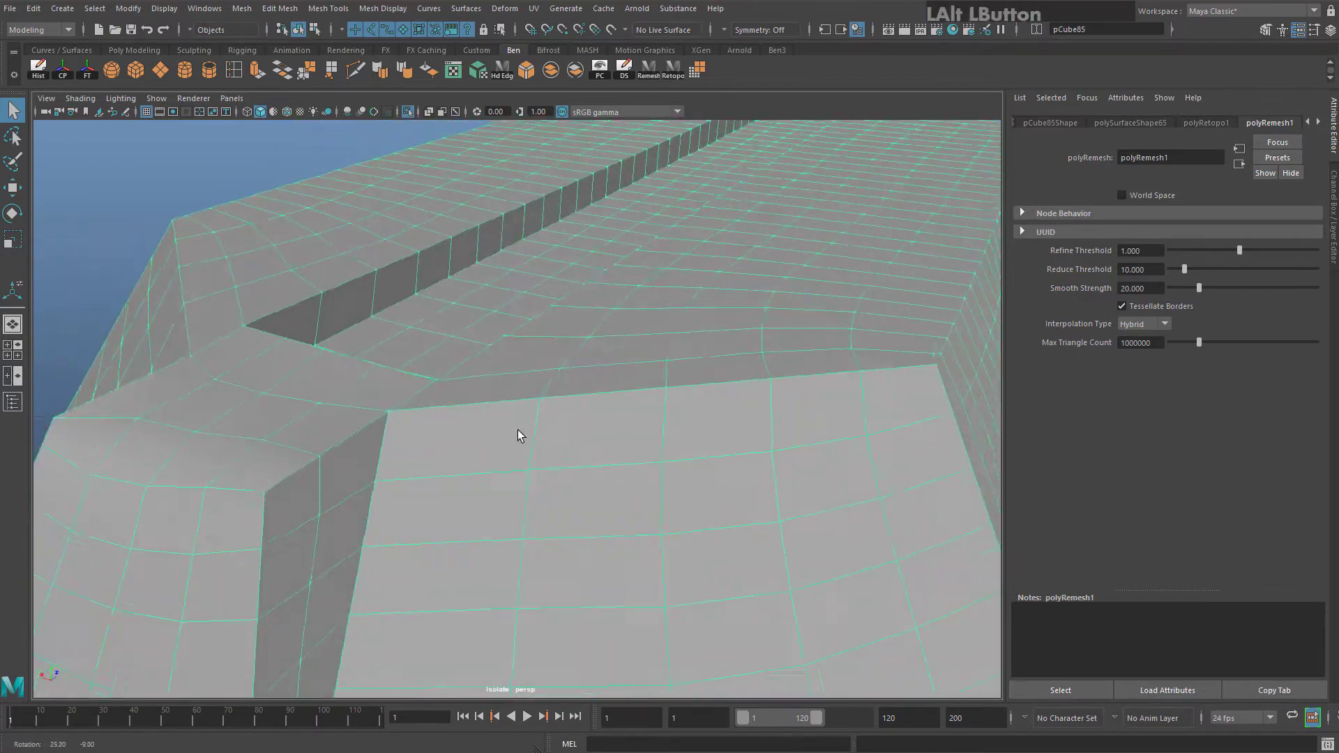
middle_click_drag(363, 377, 343, 432, "alt")
left_click_drag(343, 432, 341, 377, "alt")
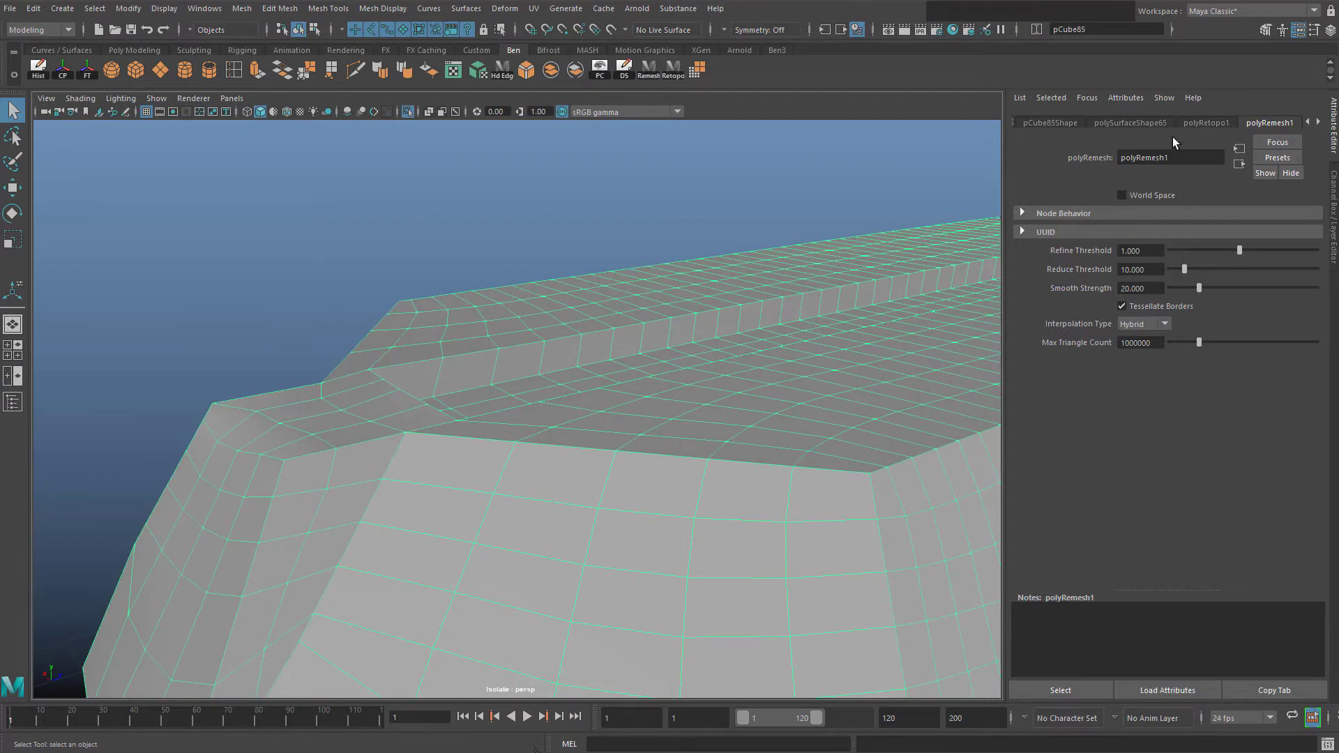
Open the retopology node's Direction Field settings
left_click(1317, 122)
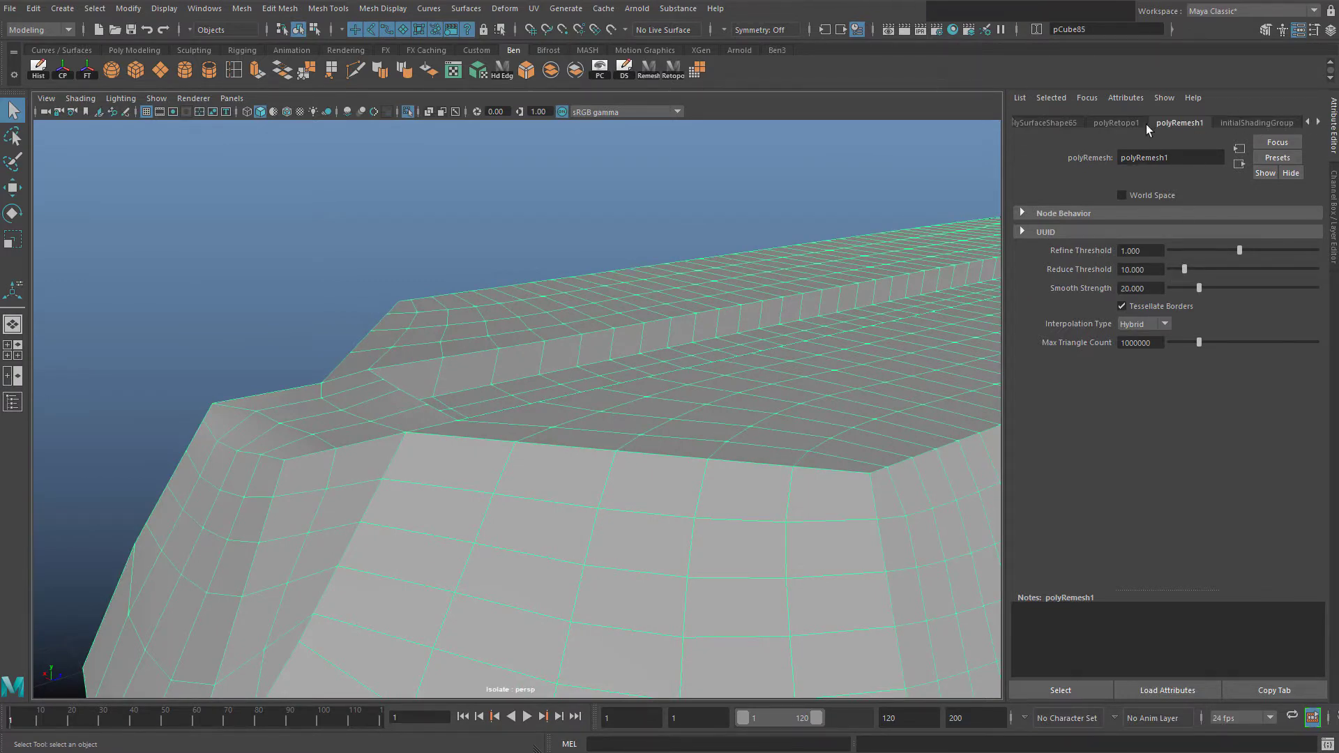
left_click(1115, 123)
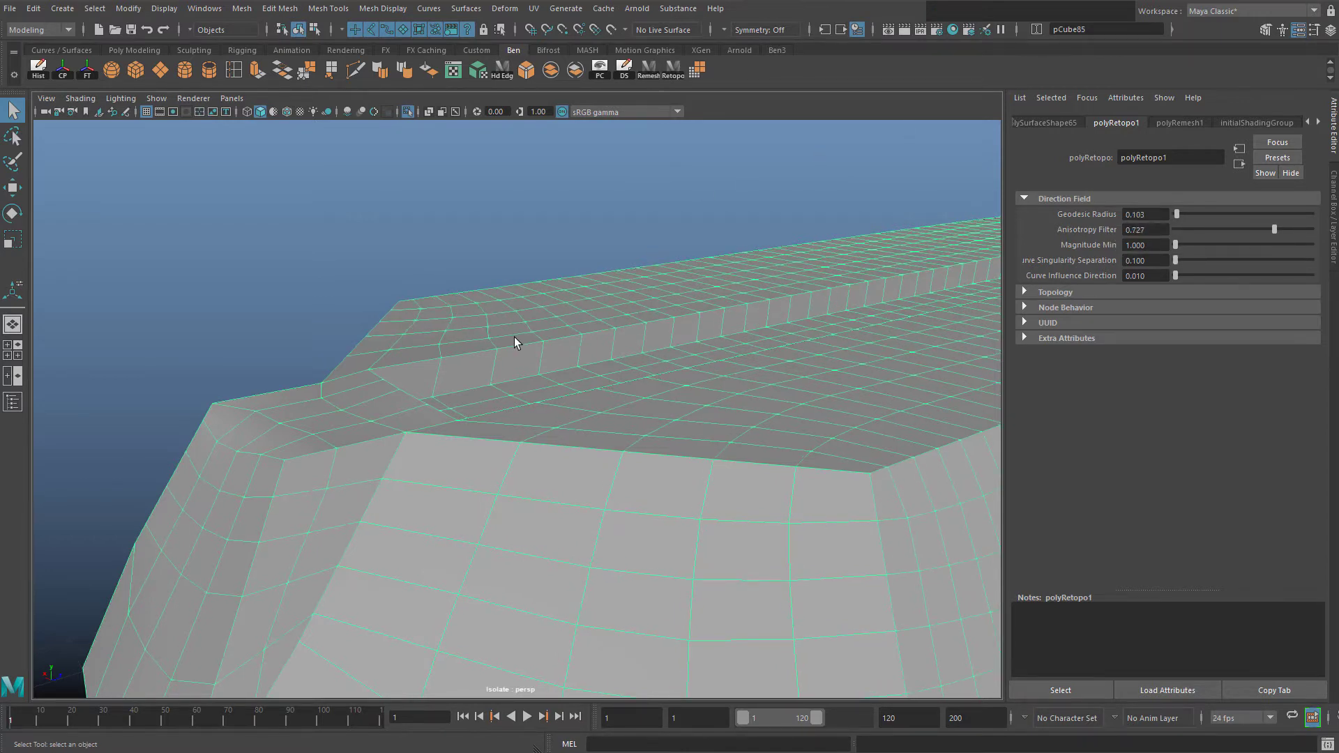
left_click(472, 336)
left_click(468, 347)
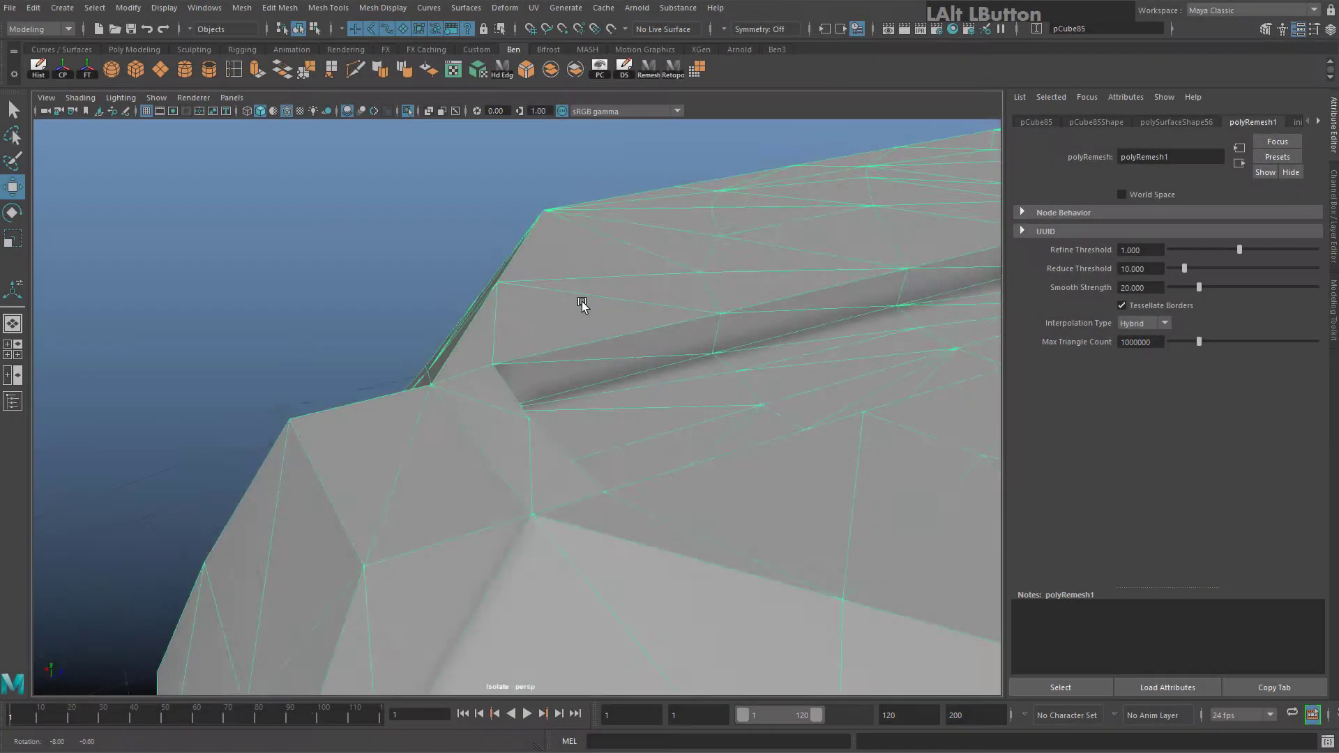
Examine the remeshed triangles where the long groove meets the superstructure's sloped end
left_click_drag(576, 298, 613, 287, "alt")
middle_click_drag(613, 286, 768, 205, "alt")
left_click_drag(379, 353, 658, 299, "alt")
middle_click_drag(658, 300, 566, 349, "alt")
scroll(566, 349, "down", 3)
left_click_drag(567, 349, 553, 337, "alt")
scroll(567, 352, "up", 6)
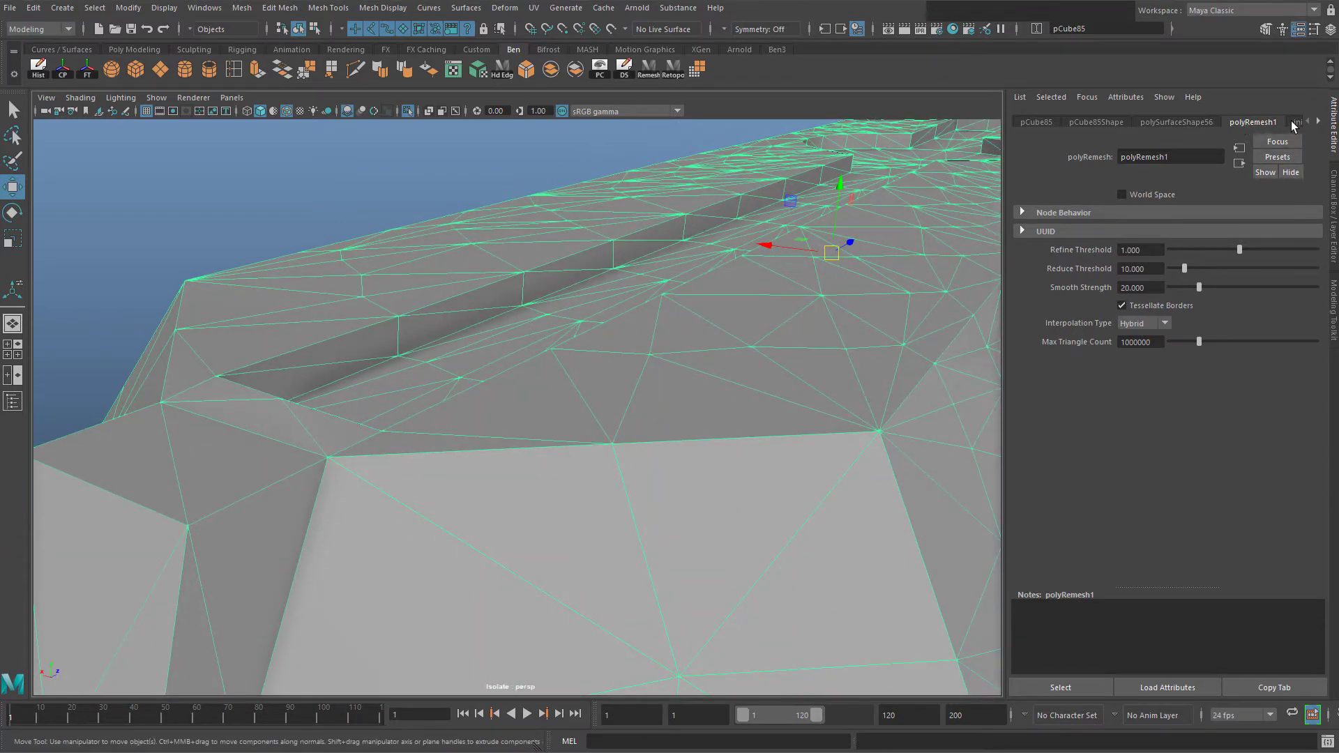
left_click(1318, 122)
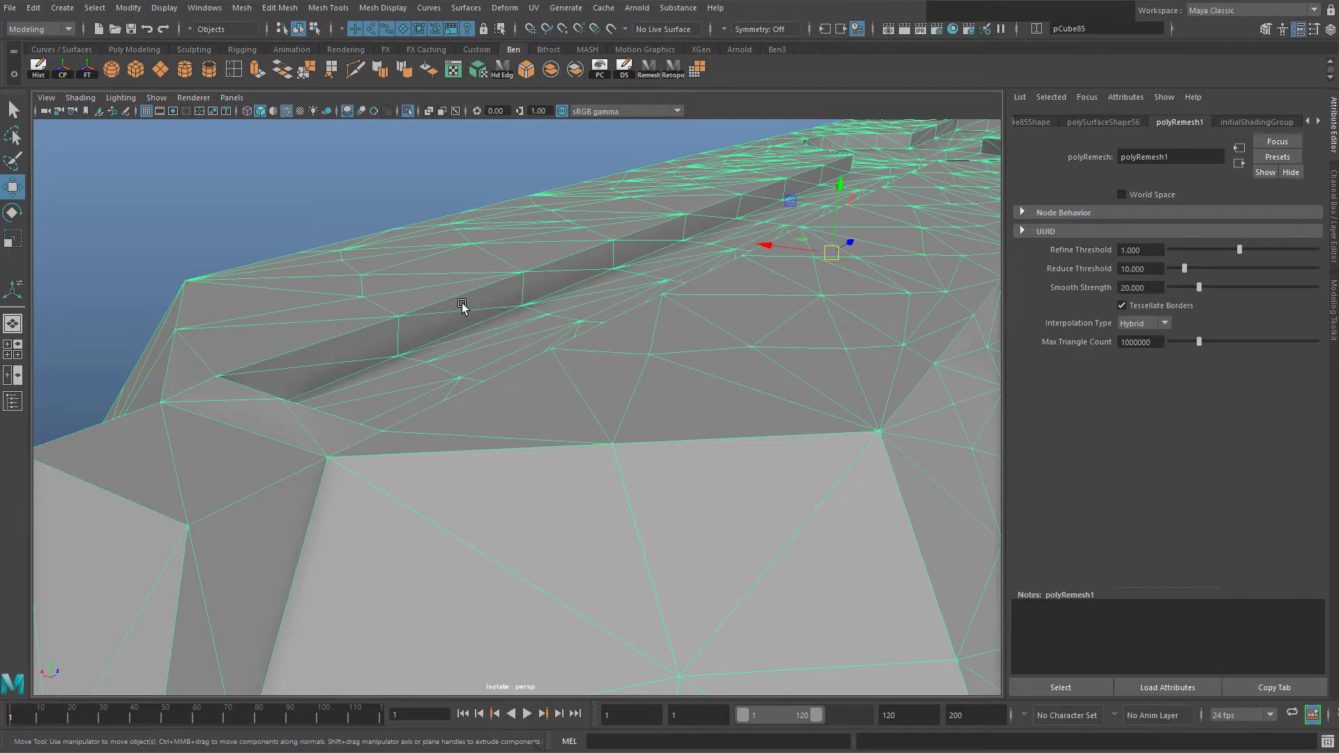
scroll(607, 306, "down", 5)
scroll(619, 303, "up", 3)
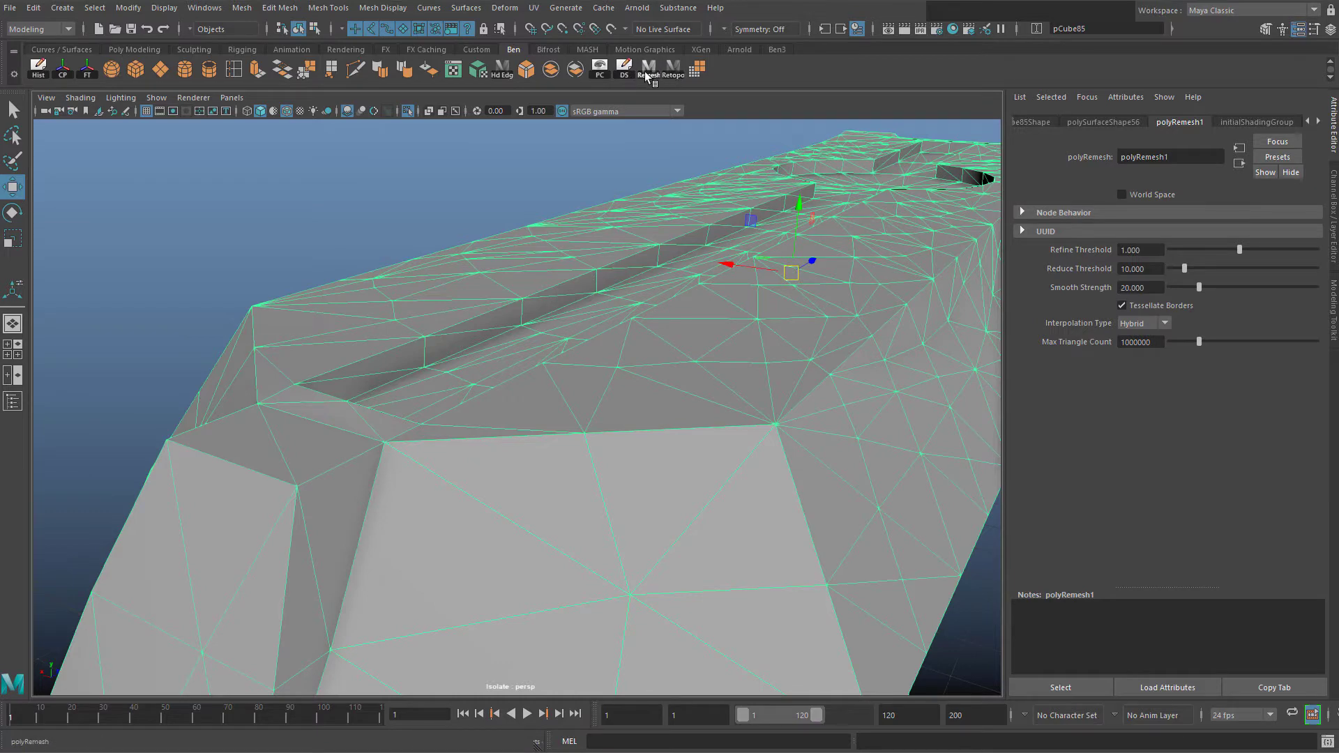
middle_click_drag(610, 287, 559, 296, "alt")
left_click_drag(559, 296, 419, 391, "alt")
middle_click_drag(418, 391, 442, 448, "alt")
left_click_drag(442, 448, 486, 368, "alt")
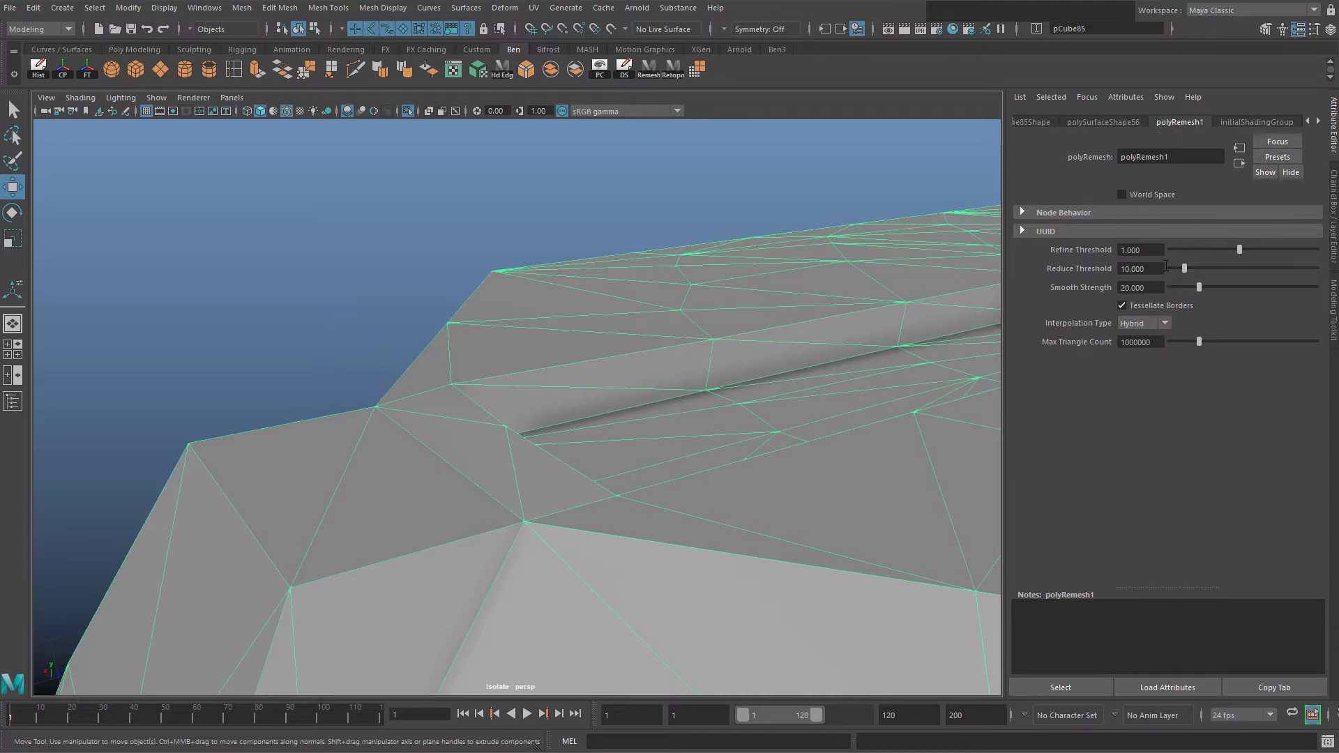
Lower the remesh's Reduce Threshold to about 8.17 while watching the notched corner at the groove's end
left_click_drag(564, 422, 479, 398, "alt")
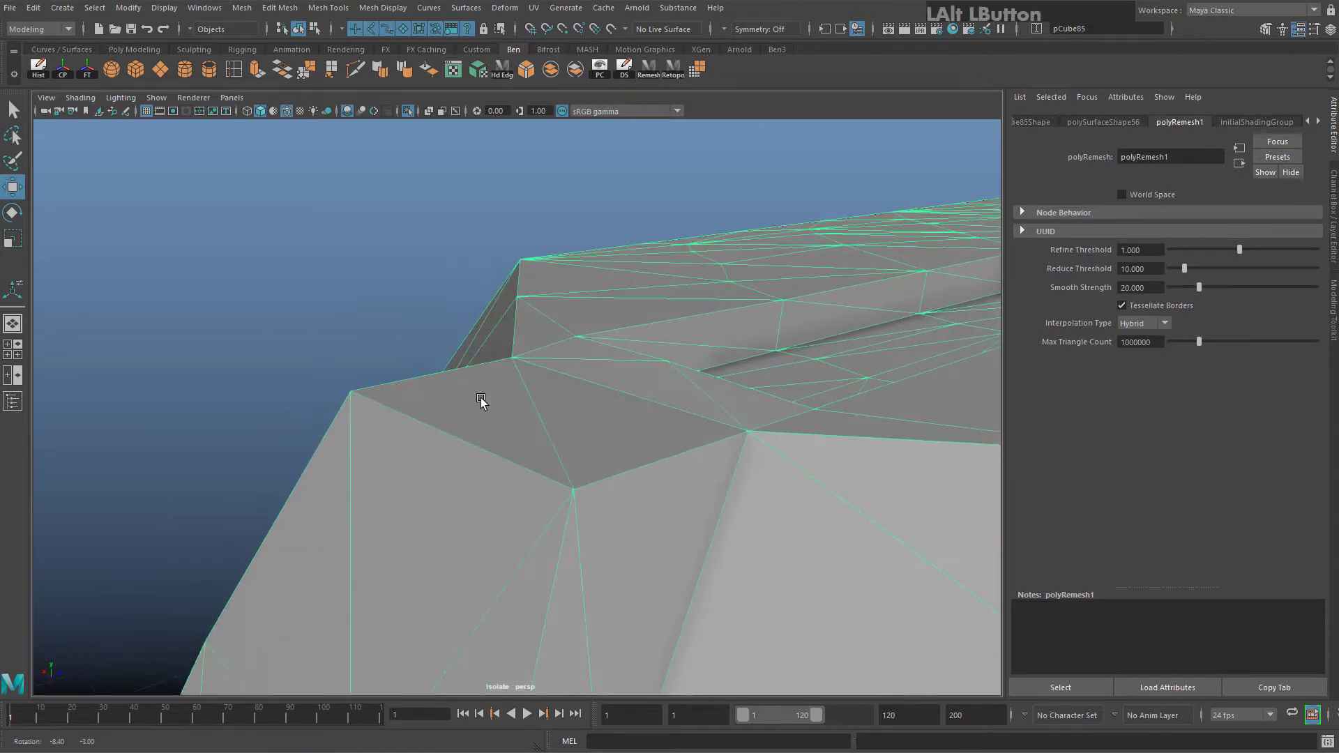
middle_click_drag(478, 397, 587, 377, "alt")
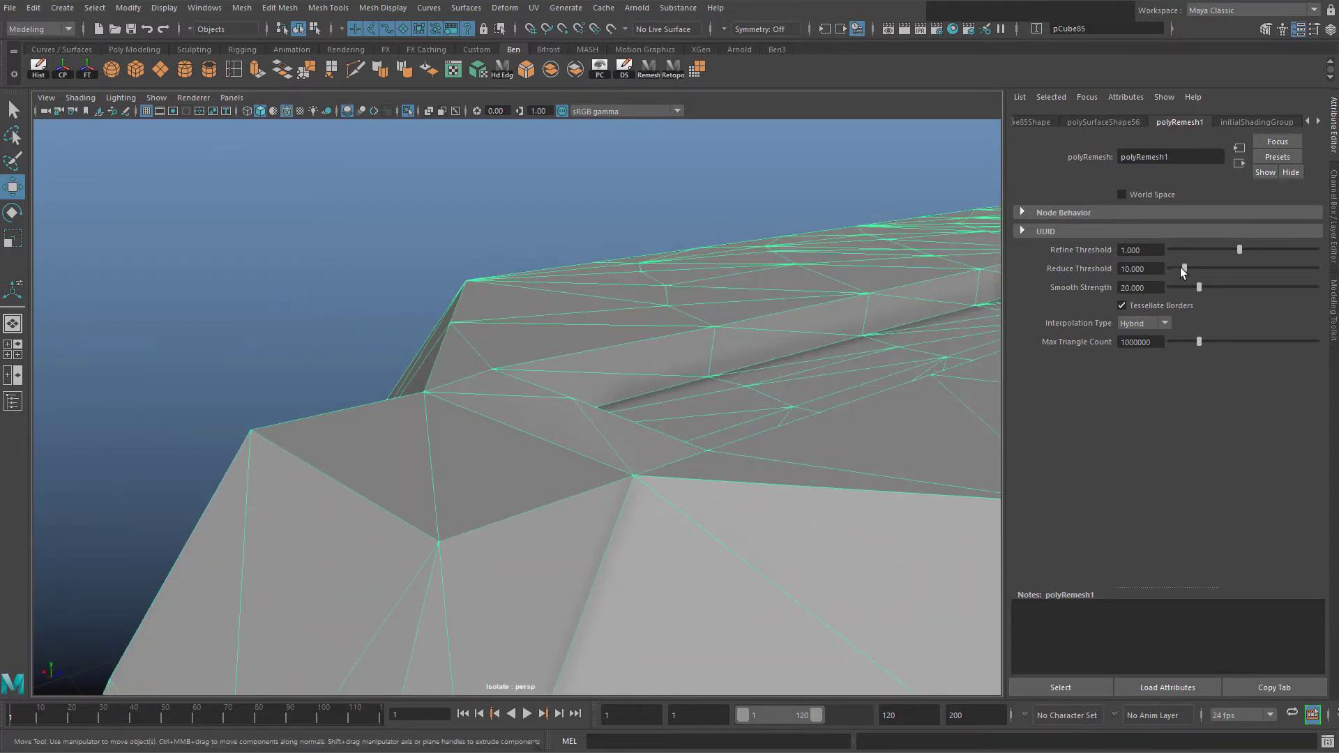
left_click_drag(1182, 268, 1182, 269)
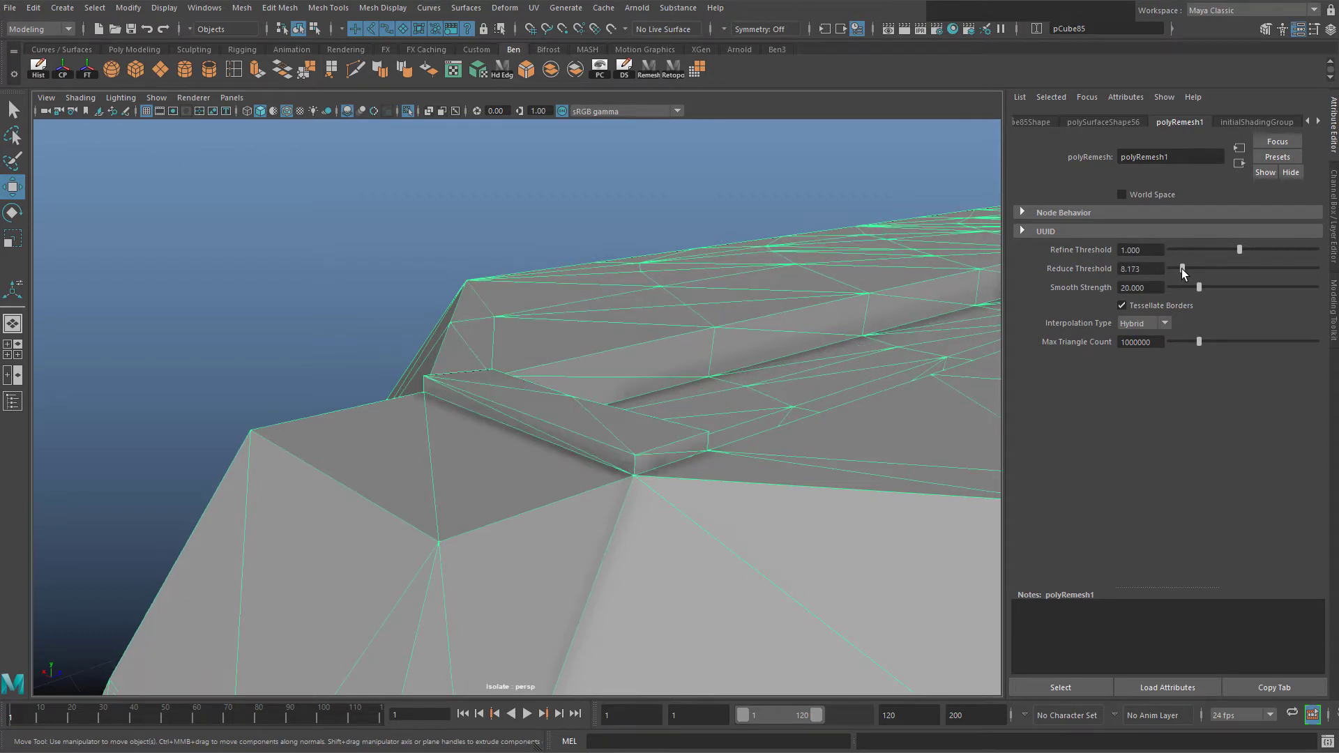
Inspect the remeshed superstructure along the groove, around the circular recess and at the far end
middle_click_drag(851, 382, 1064, 352, "alt")
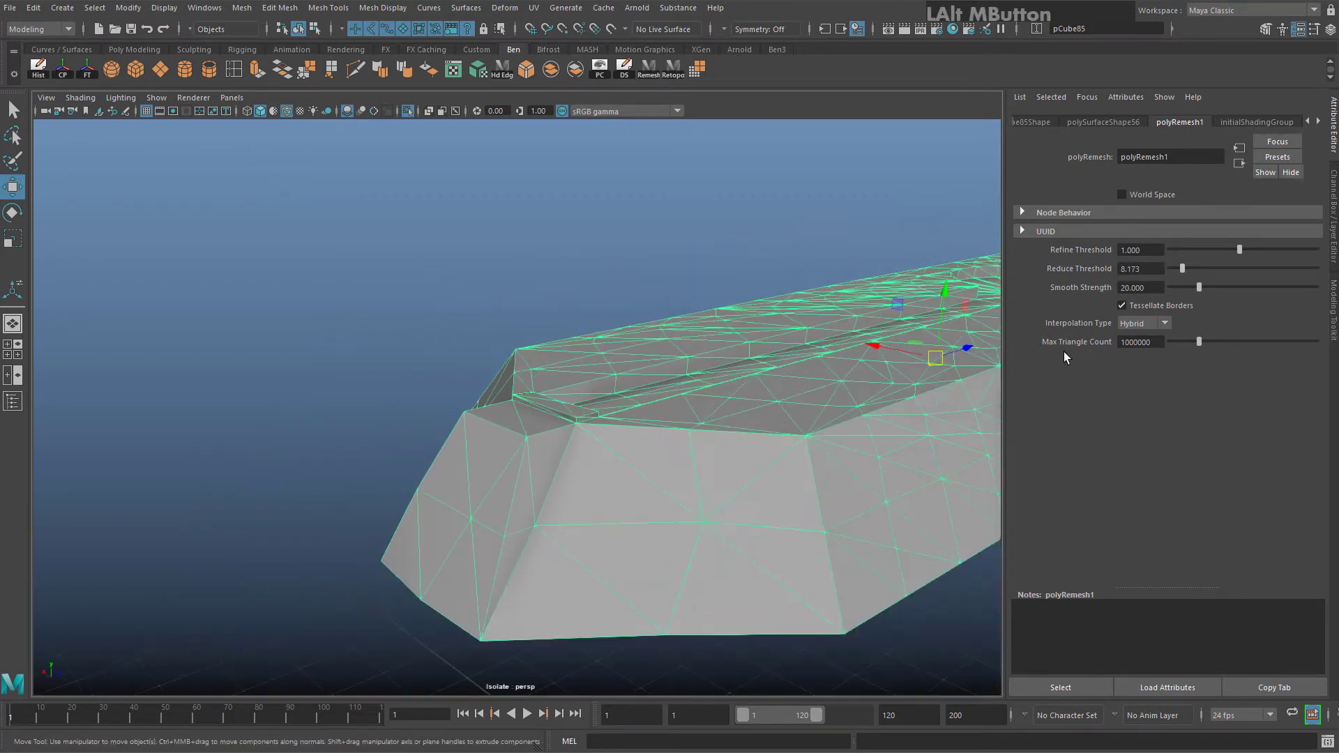
left_click_drag(963, 307, 554, 360, "alt")
middle_click_drag(554, 360, 383, 457, "alt")
scroll(492, 385, "down", 6)
middle_click_drag(775, 389, 583, 294, "alt")
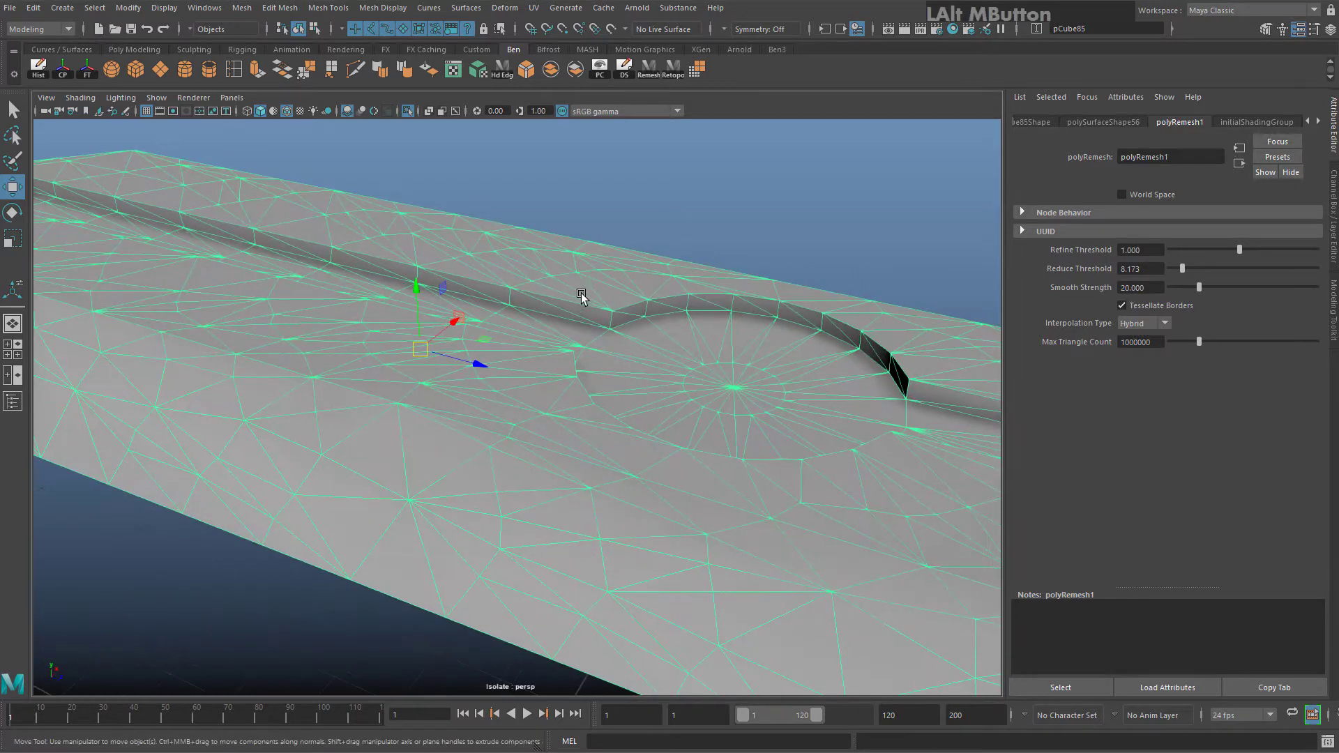
left_click_drag(583, 294, 723, 323, "alt")
middle_click_drag(723, 323, 460, 300, "alt")
left_click_drag(461, 298, 559, 299, "alt")
middle_click_drag(558, 299, 702, 350, "alt")
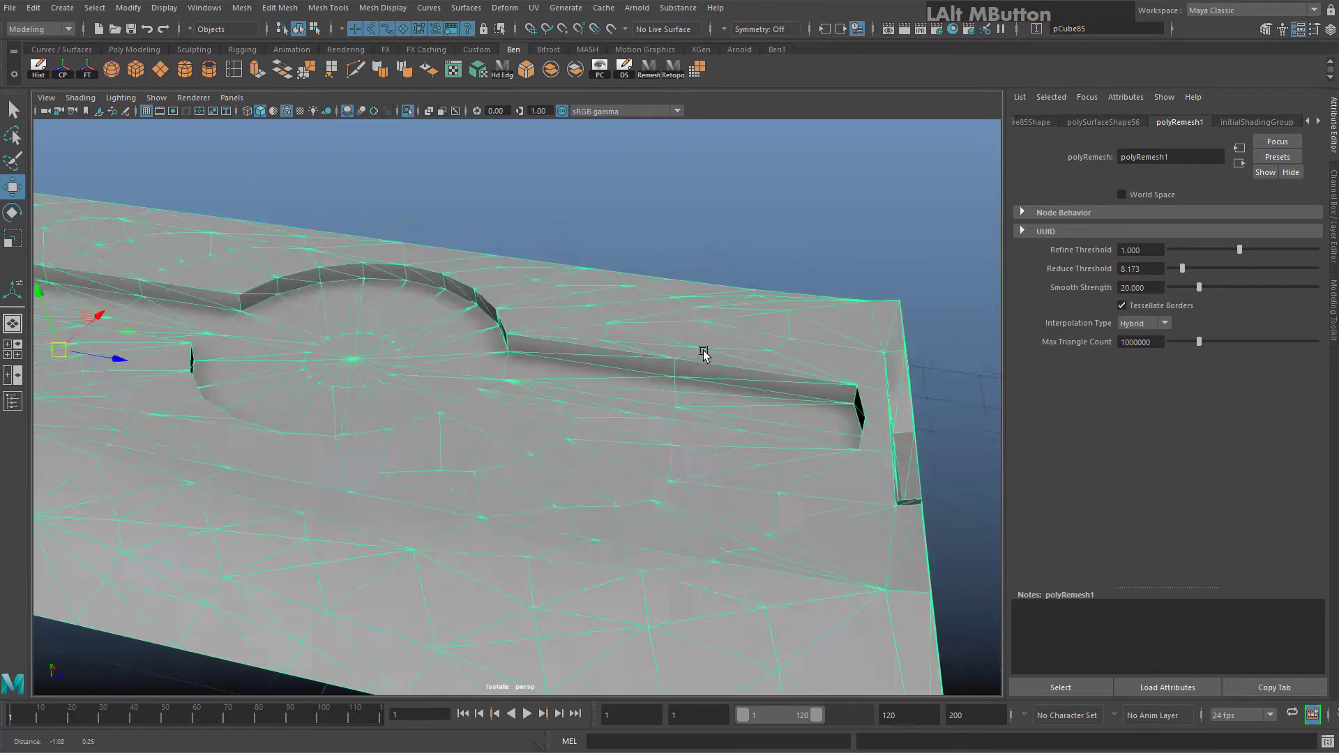
left_click_drag(703, 349, 680, 360, "alt")
middle_click_drag(680, 360, 658, 371, "alt")
left_click_drag(658, 370, 593, 394, "alt")
middle_click_drag(593, 394, 520, 417, "alt")
left_click_drag(520, 418, 684, 344, "alt")
middle_click_drag(684, 344, 610, 351, "alt")
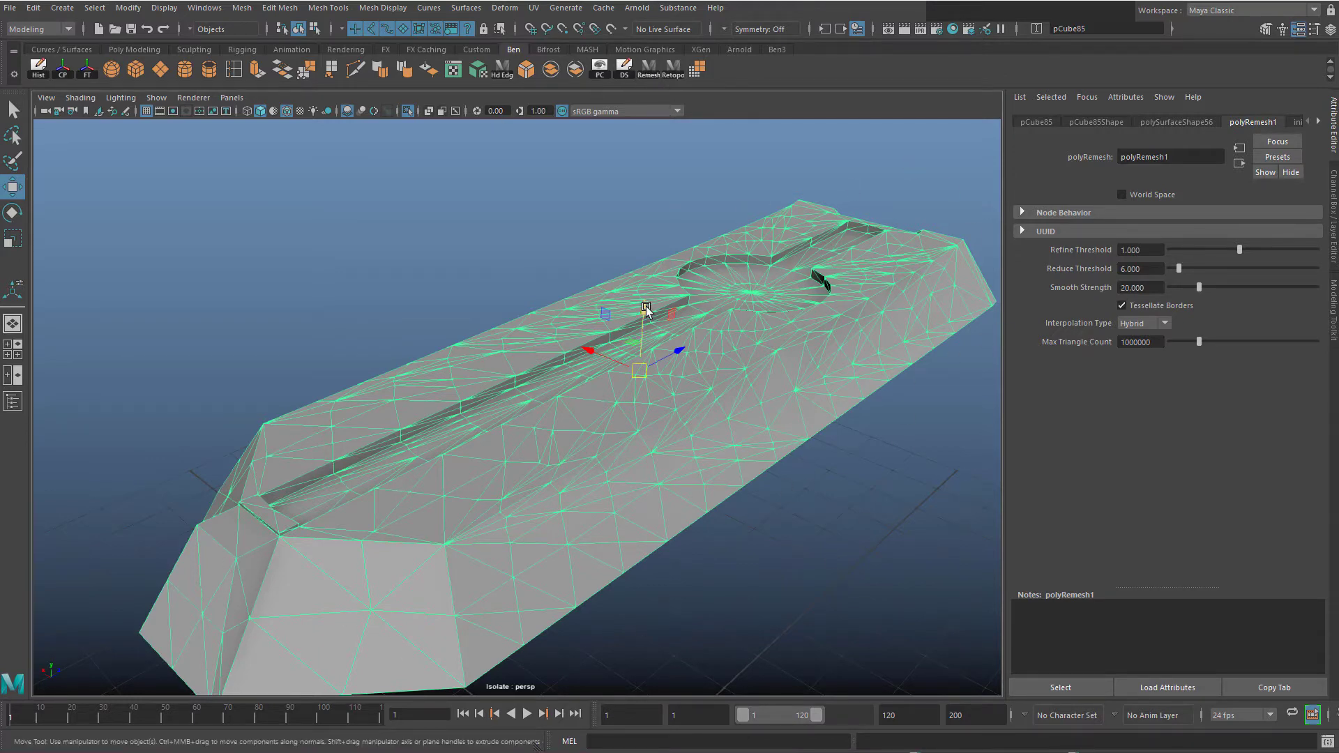
Retopologize the remeshed superstructure with the saved Retopo command and inspect the small step at the groove's end
scroll(468, 348, "up", 2)
scroll(466, 350, "down", 2)
left_click(675, 73)
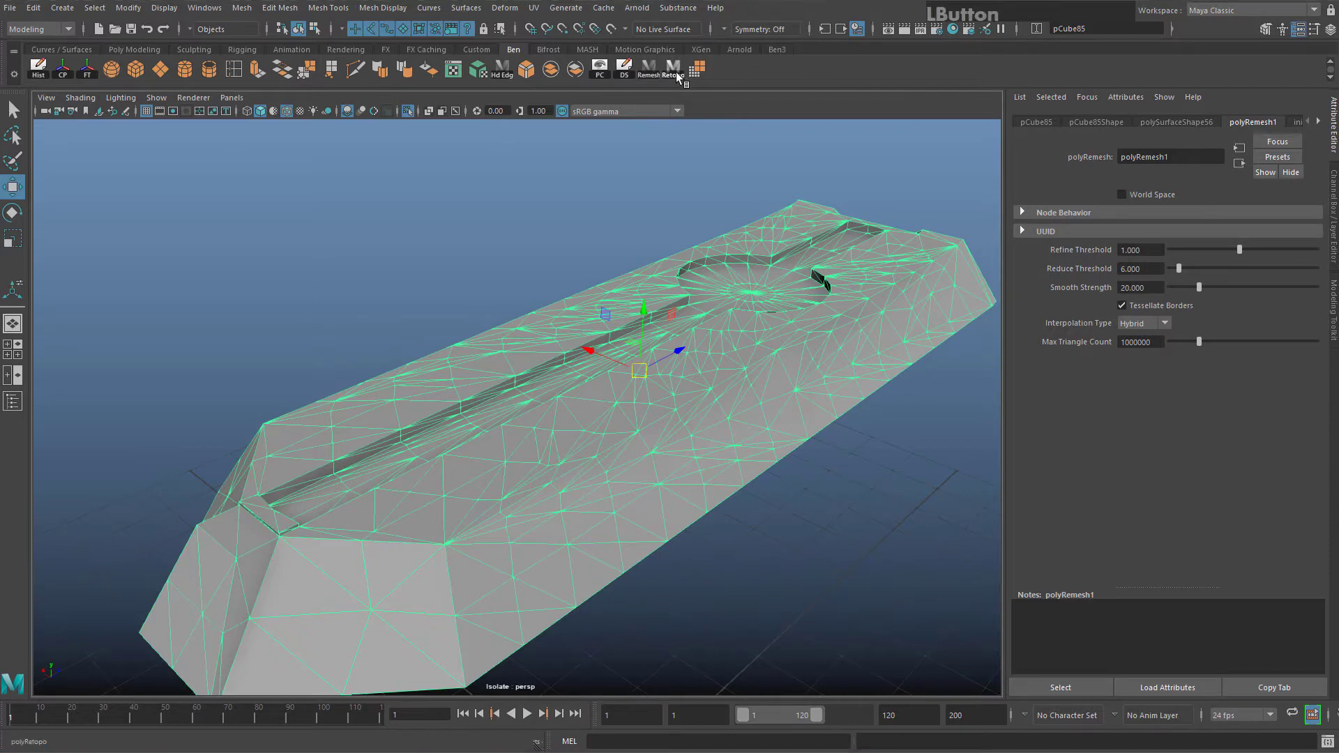
scroll(468, 400, "up", 1)
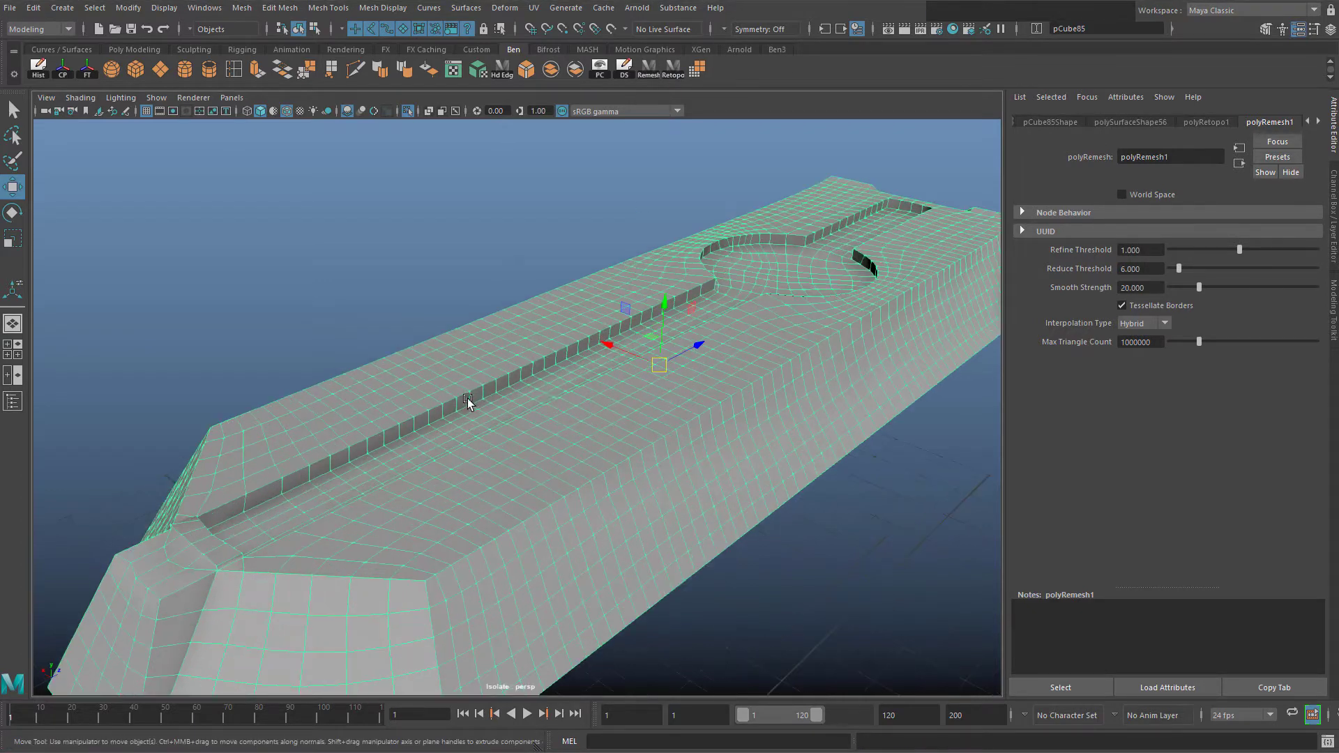
middle_click_drag(472, 415, 645, 352, "alt")
scroll(567, 448, "up", 4)
middle_click_drag(568, 449, 536, 464, "alt")
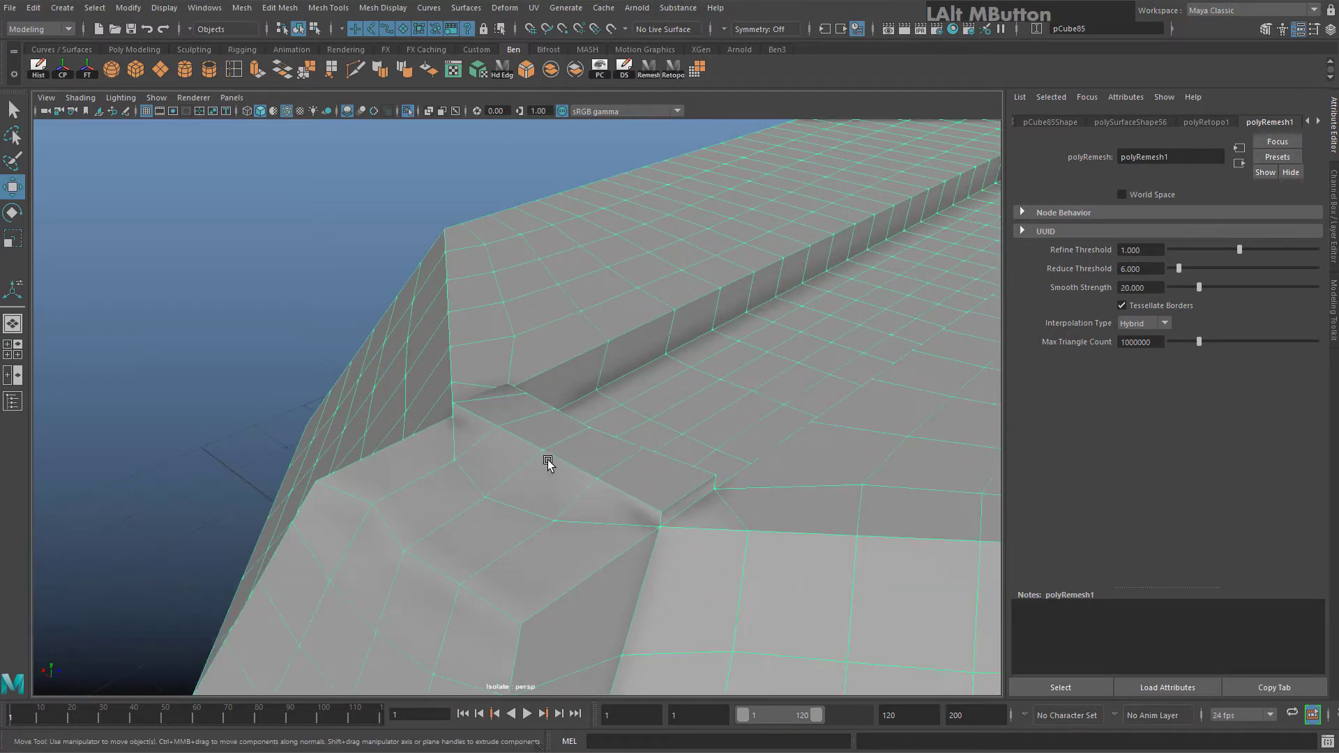
left_click_drag(546, 461, 565, 250, "alt")
middle_click_drag(565, 251, 541, 293, "alt")
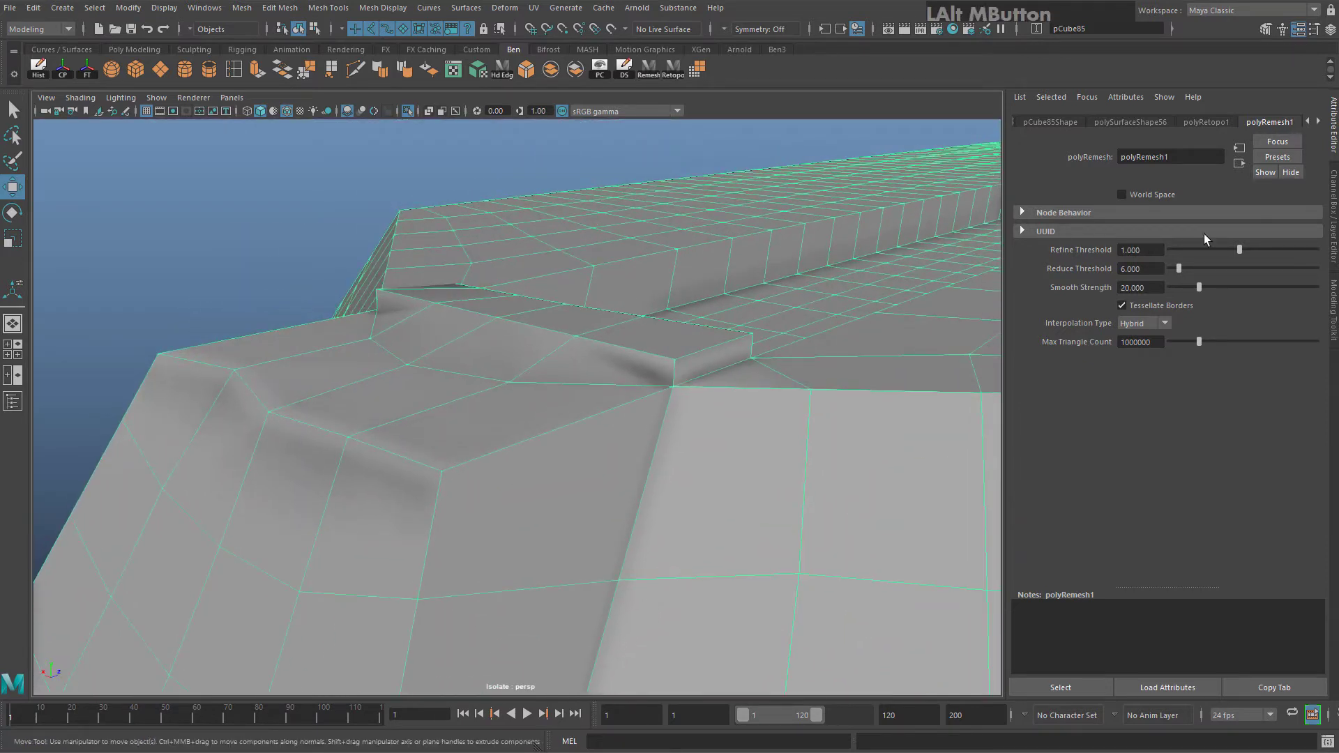
Lower the retopology's Anisotropy Filter to about 0.773 while watching the superstructure's sloped end
left_click(1207, 125)
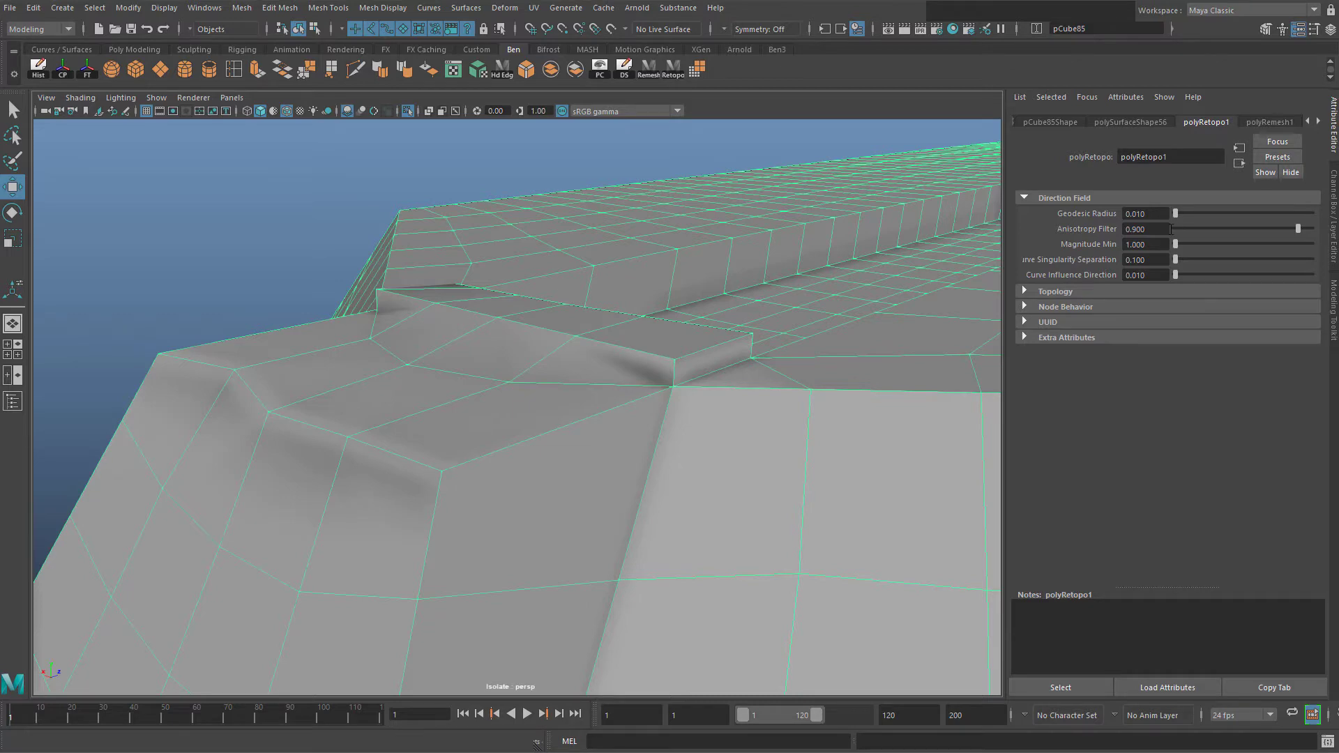
scroll(771, 281, "down", 5)
middle_click_drag(771, 281, 532, 323, "alt")
left_click_drag(532, 323, 616, 328, "alt")
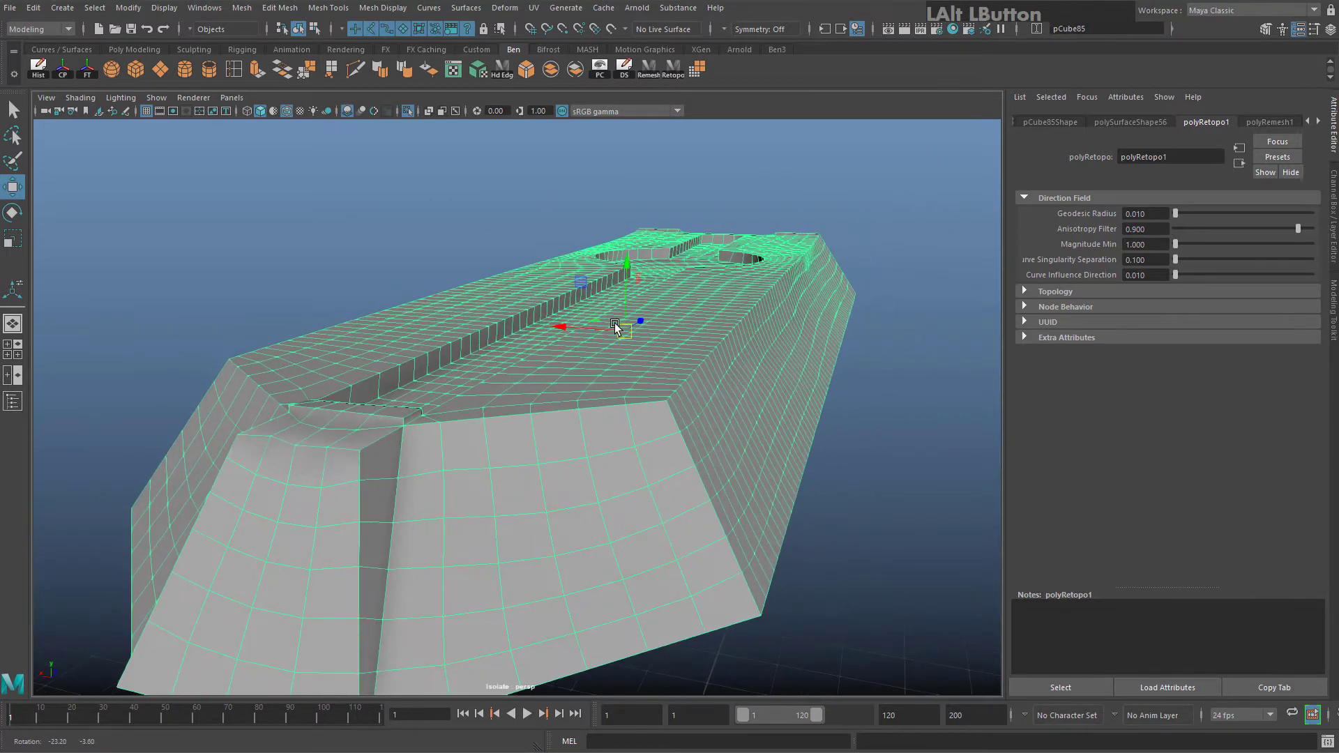
middle_click_drag(615, 328, 756, 287, "alt")
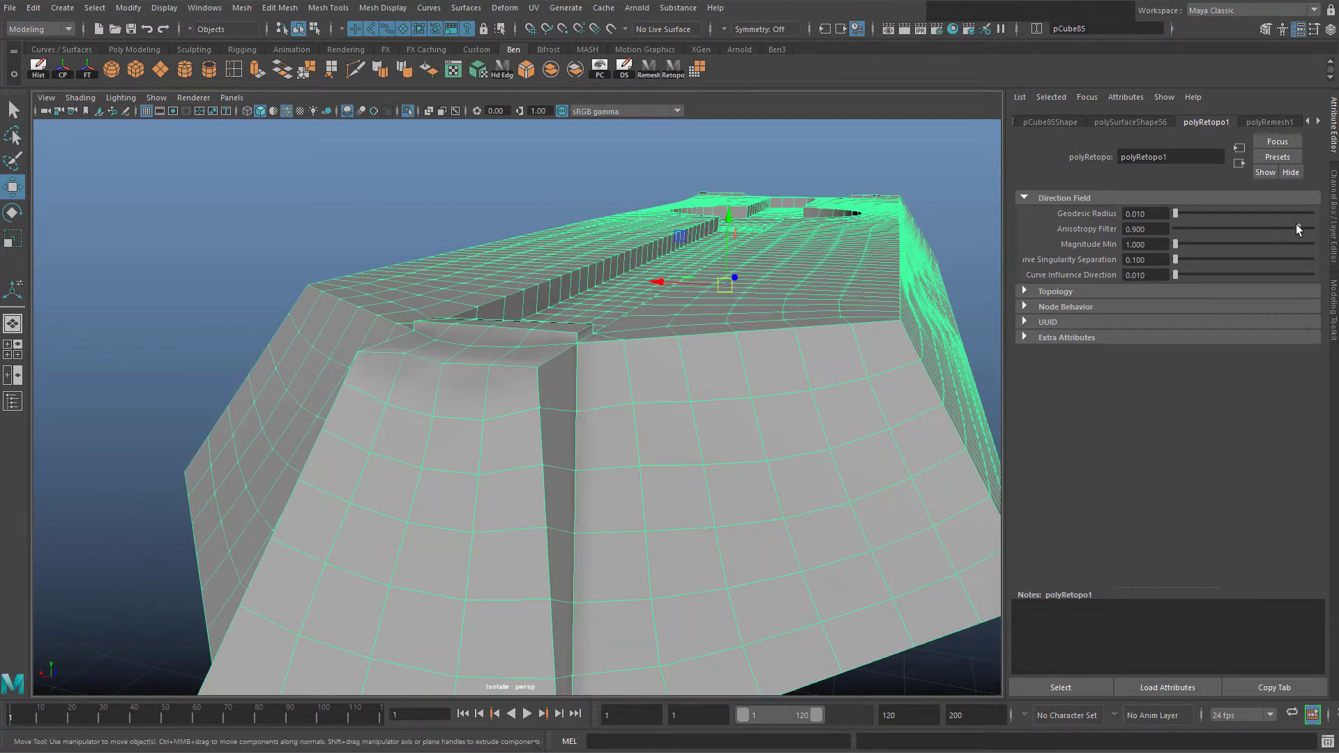
left_click_drag(1290, 228, 1261, 229)
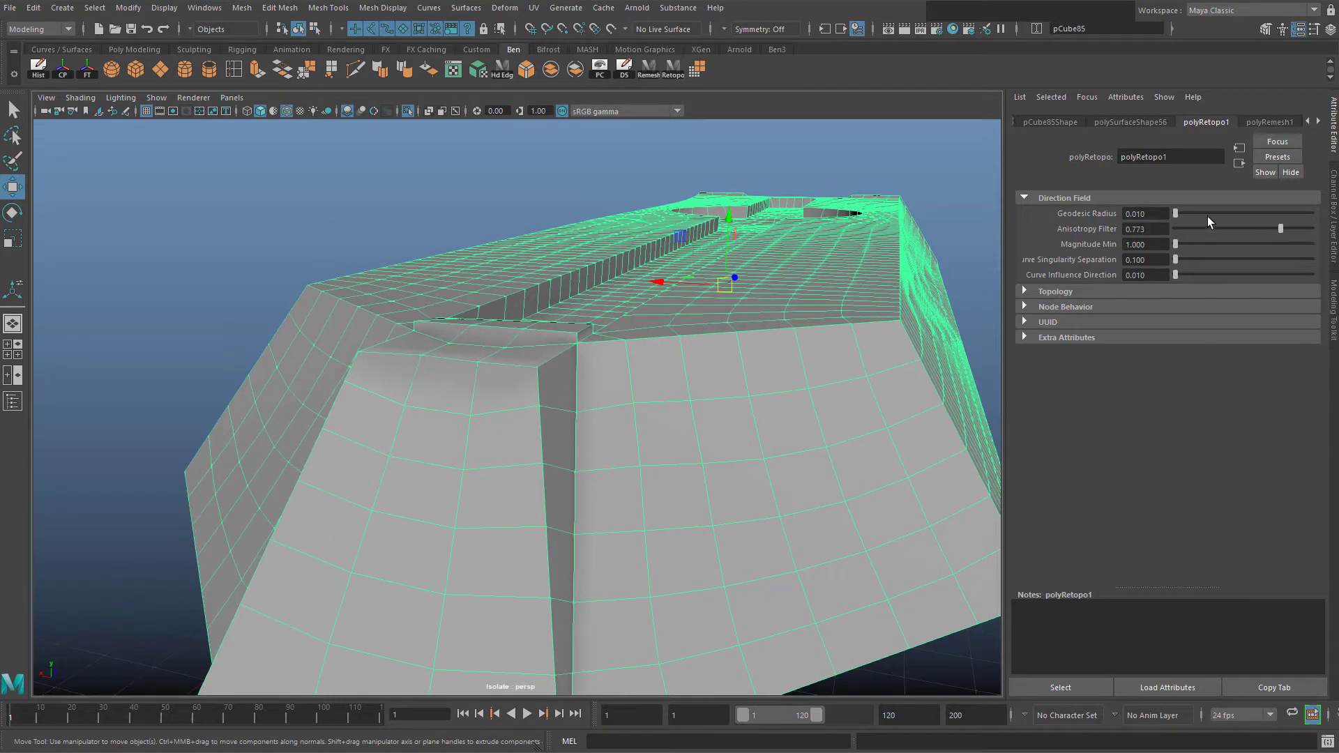
Inspect the retopologized quads around the sloped end, the small step and along the long groove
left_click_drag(607, 350, 530, 377, "alt")
middle_click_drag(529, 377, 320, 369, "alt")
left_click_drag(321, 369, 544, 333, "alt")
middle_click_drag(544, 333, 533, 416, "alt")
scroll(646, 349, "up", 3)
scroll(762, 314, "down", 3)
scroll(773, 335, "down", 3)
scroll(491, 266, "down", 3)
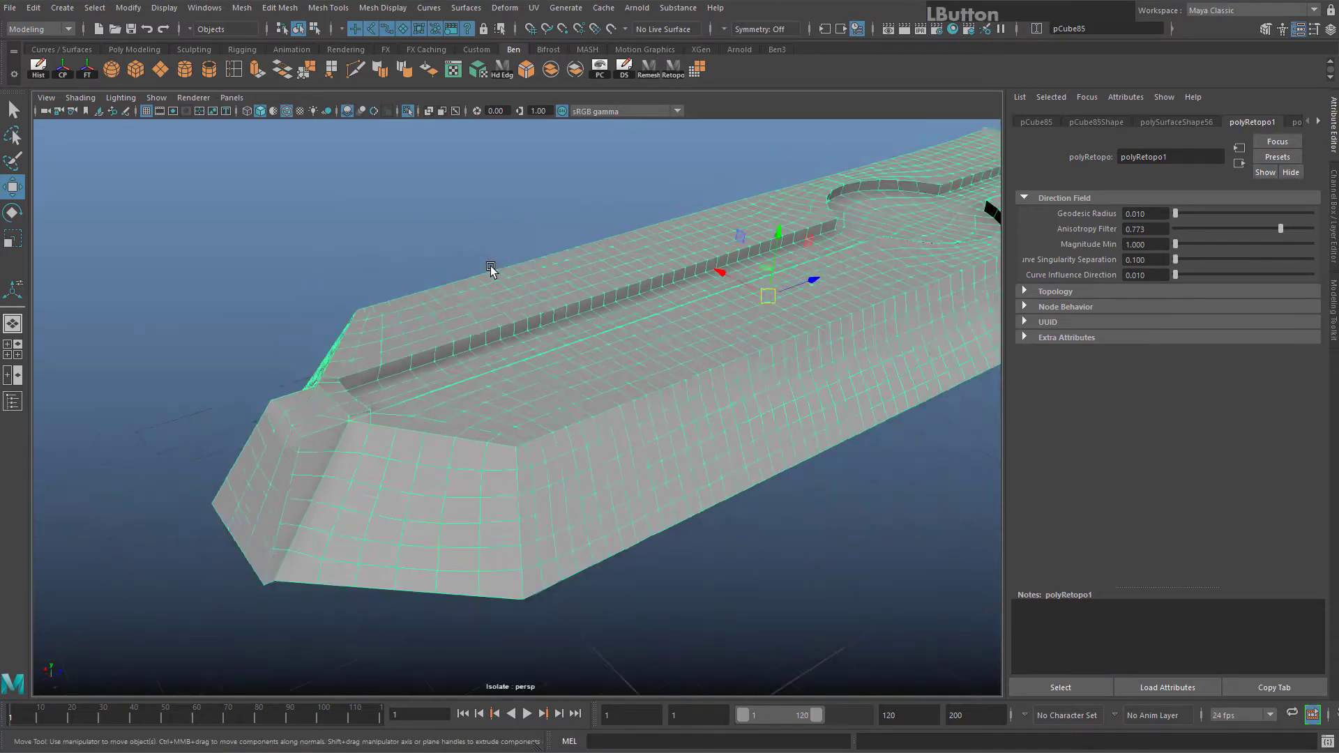
scroll(491, 266, "up", 5)
scroll(491, 266, "down", 5)
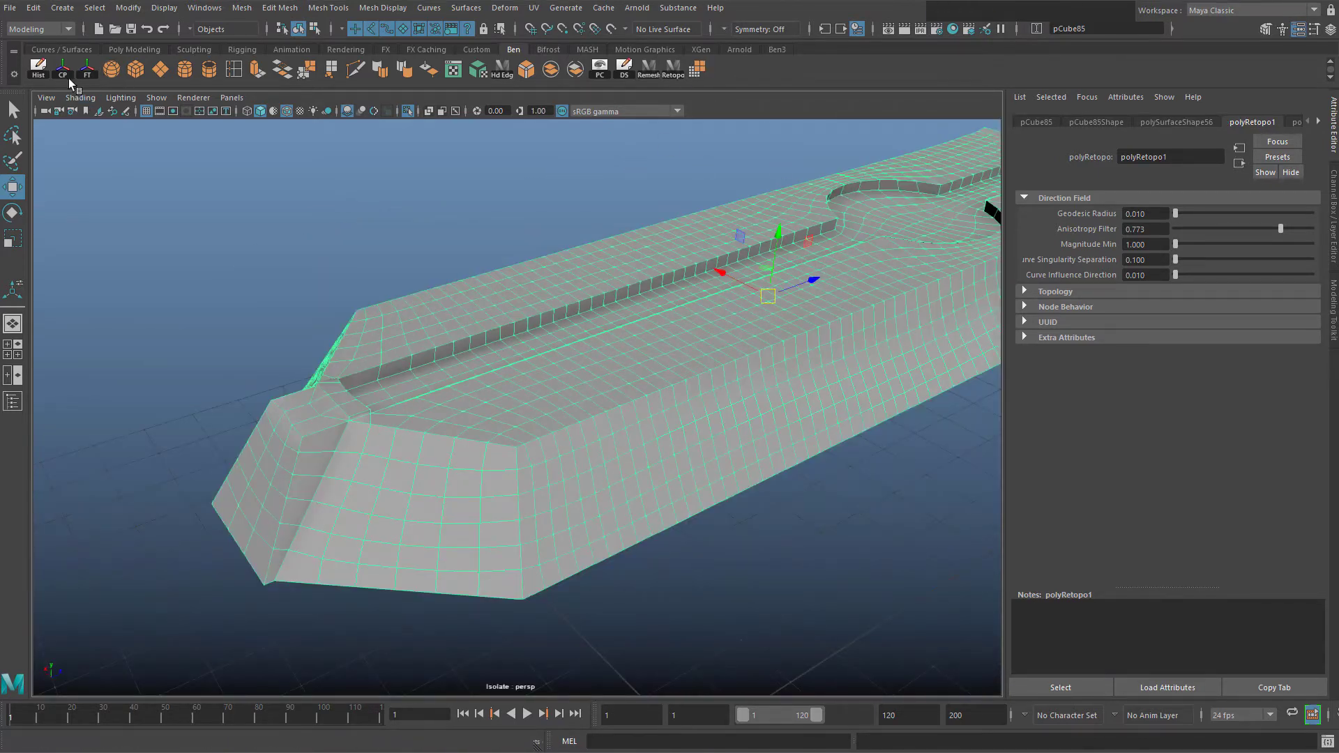
scroll(440, 311, "up", 3)
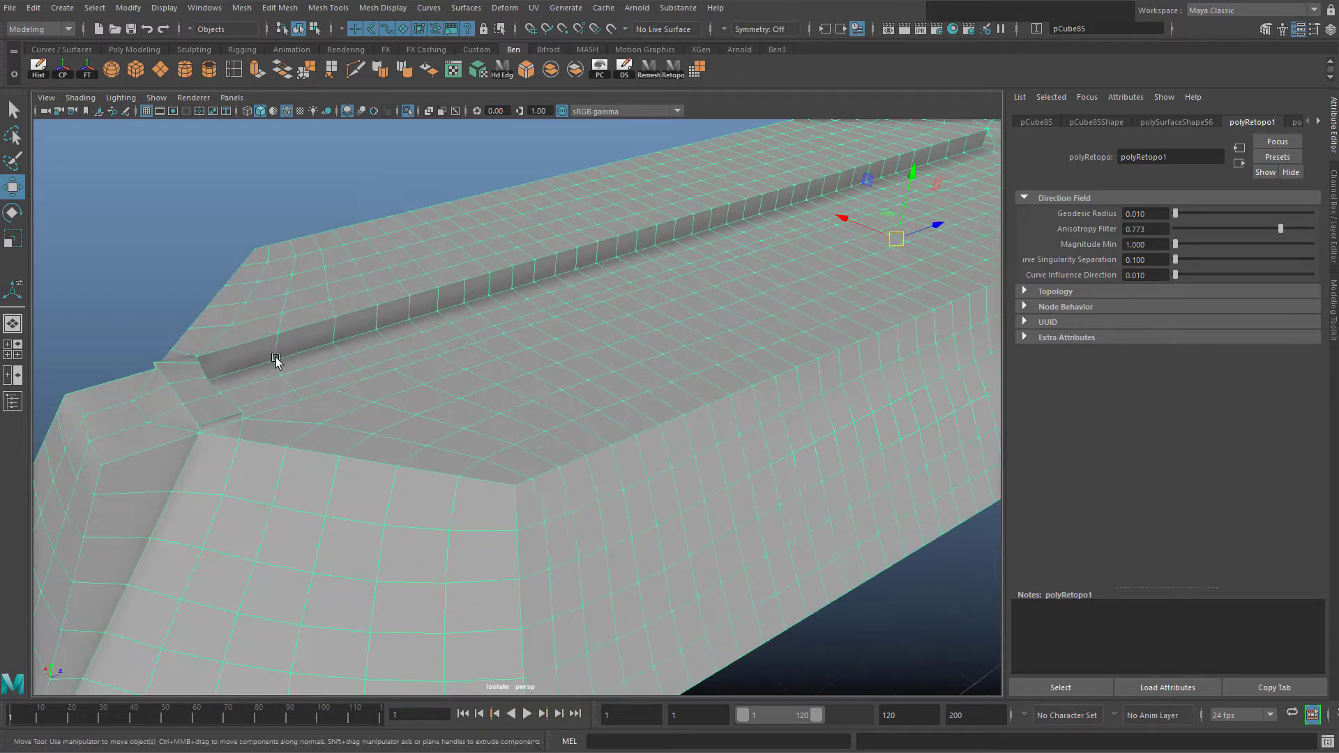
scroll(275, 362, "up", 3)
Delete the superstructure's construction history and reduce its polygons by 50 percent
left_click(49, 76)
left_click_drag(489, 362, 422, 320, "alt")
scroll(516, 273, "up", 4)
scroll(520, 275, "down", 4)
middle_click_drag(576, 305, 559, 377, "alt")
left_click_drag(560, 377, 615, 356, "alt")
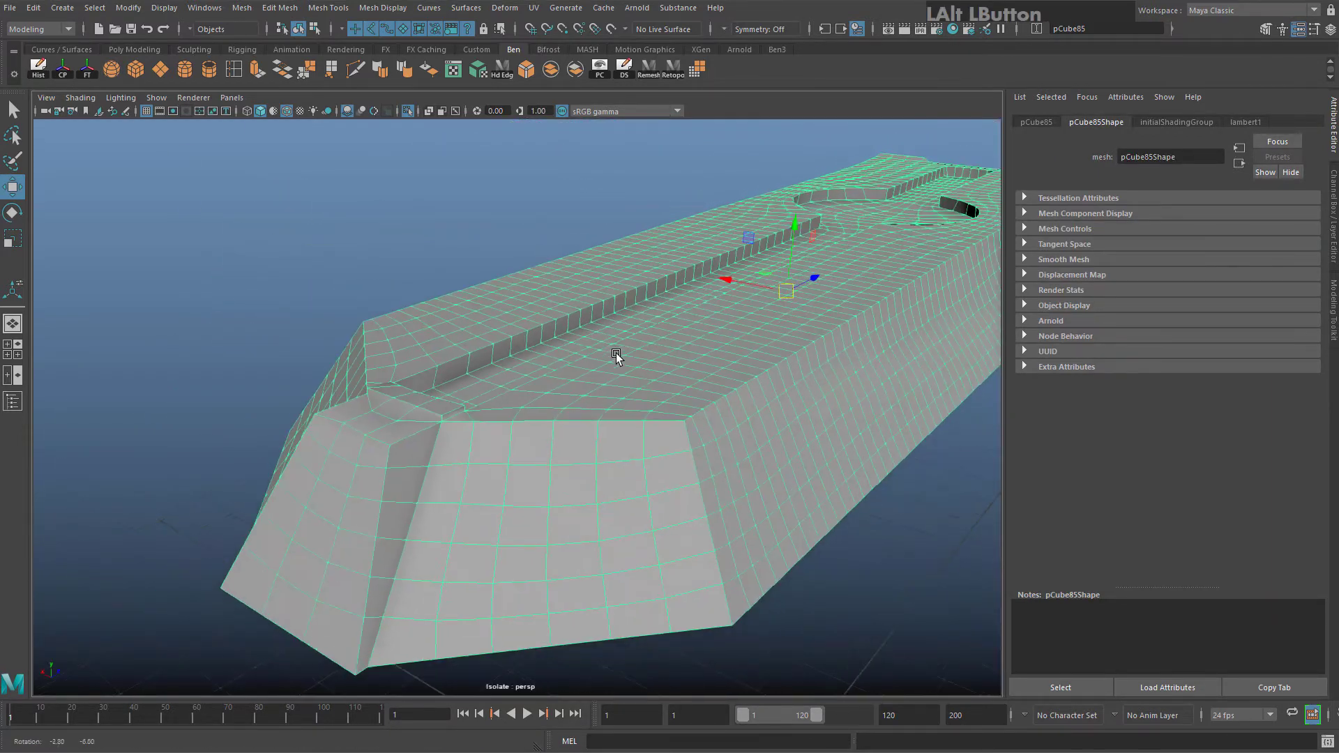
left_click(696, 70)
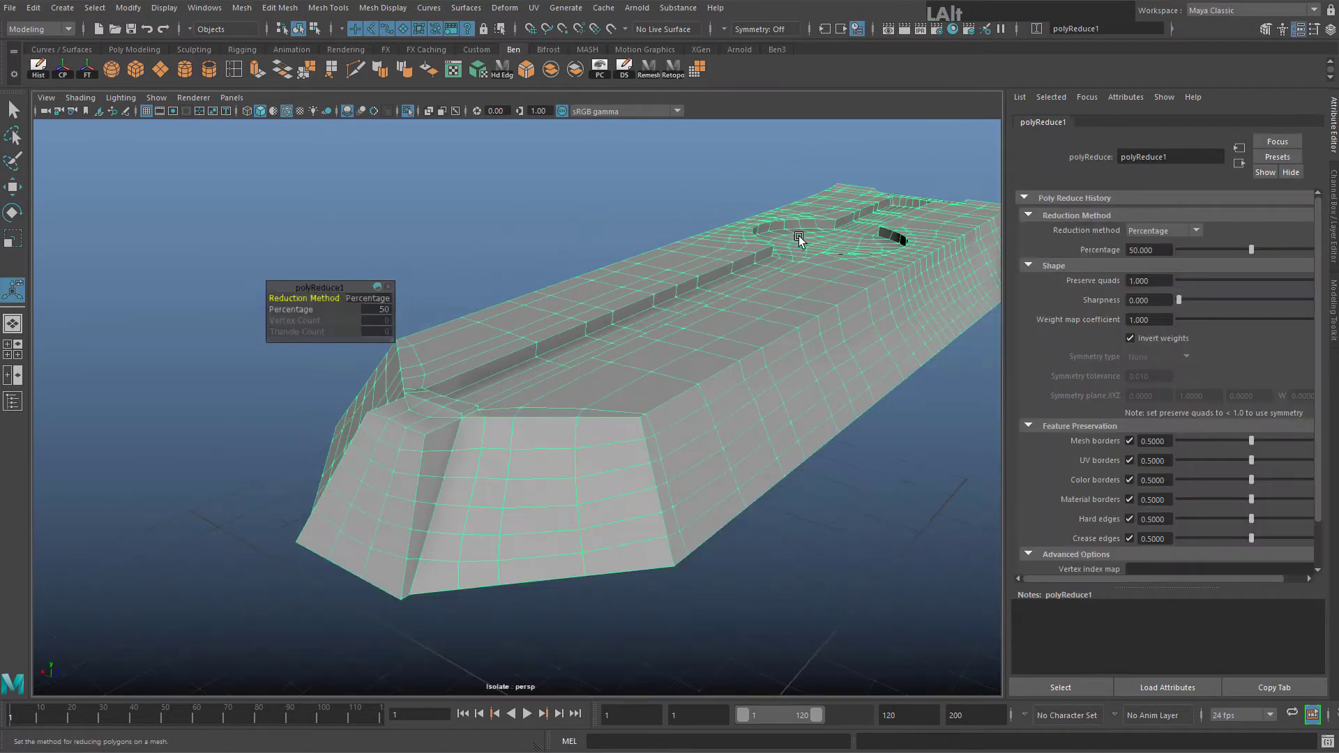
Examine the reduced mesh around the circular recess, the notched end and the small step at the groove's end
left_click_drag(614, 314, 467, 440, "alt")
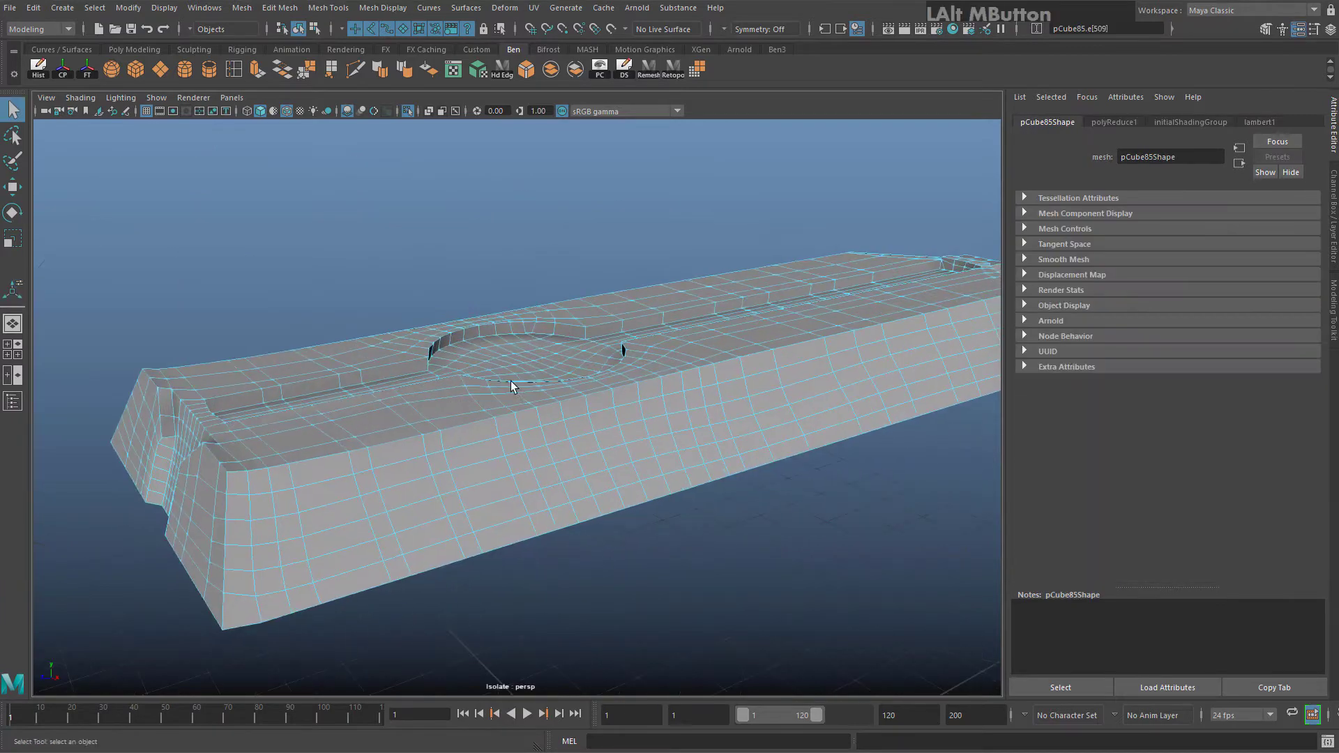
left_click_drag(534, 359, 587, 387, "alt")
middle_click_drag(771, 425, 760, 416, "alt")
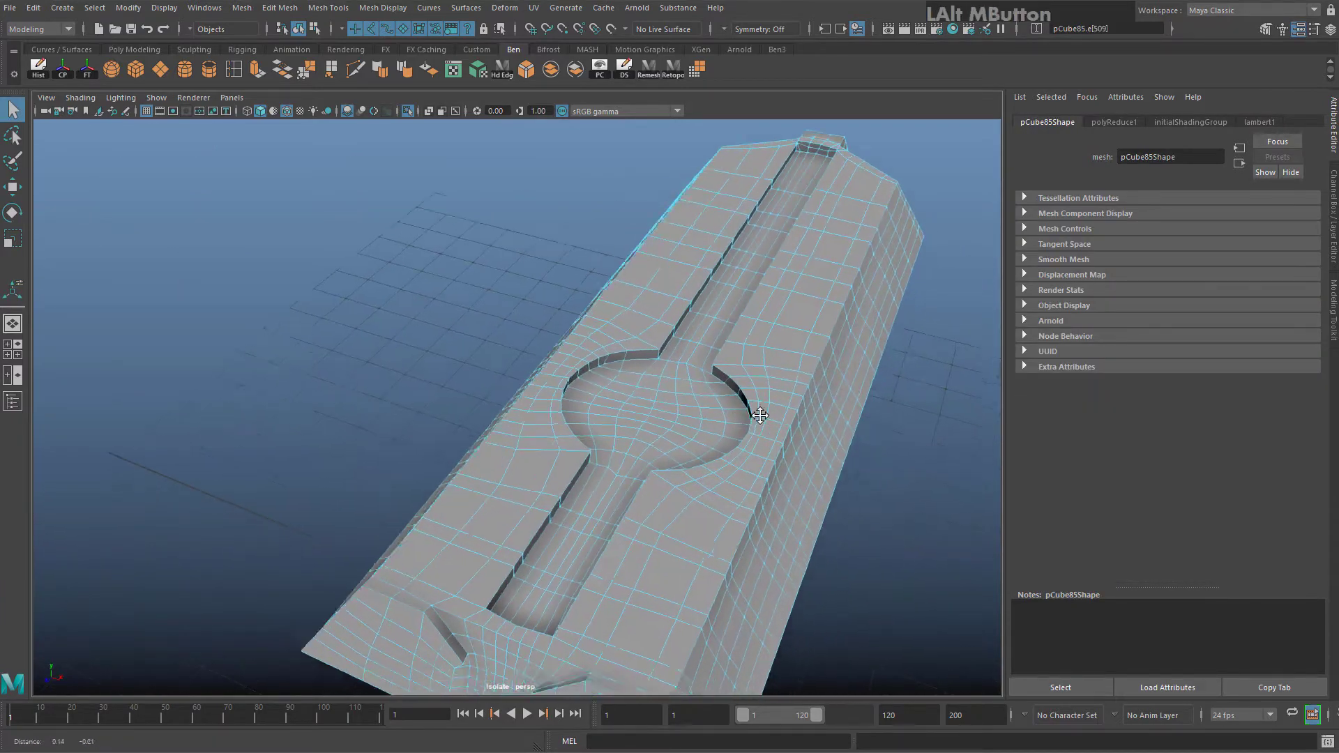
left_click_drag(760, 415, 592, 397, "alt")
middle_click_drag(592, 397, 353, 293, "alt")
scroll(755, 294, "up", 3)
scroll(755, 294, "down", 4)
scroll(563, 368, "up", 5)
middle_click_drag(564, 369, 575, 385, "alt")
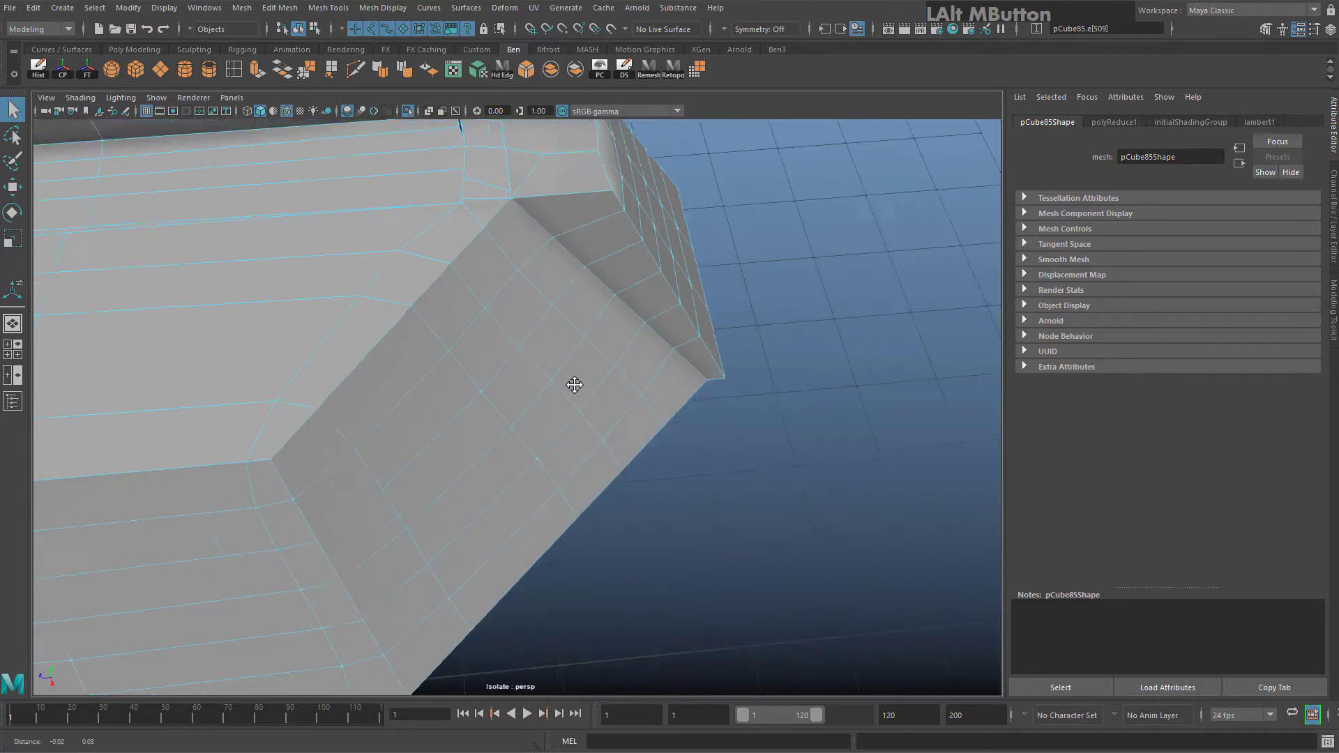
left_click_drag(574, 385, 606, 401, "alt")
middle_click_drag(607, 400, 598, 355, "alt")
right_click_drag(598, 355, 637, 559, "alt")
middle_click_drag(637, 559, 605, 493, "alt")
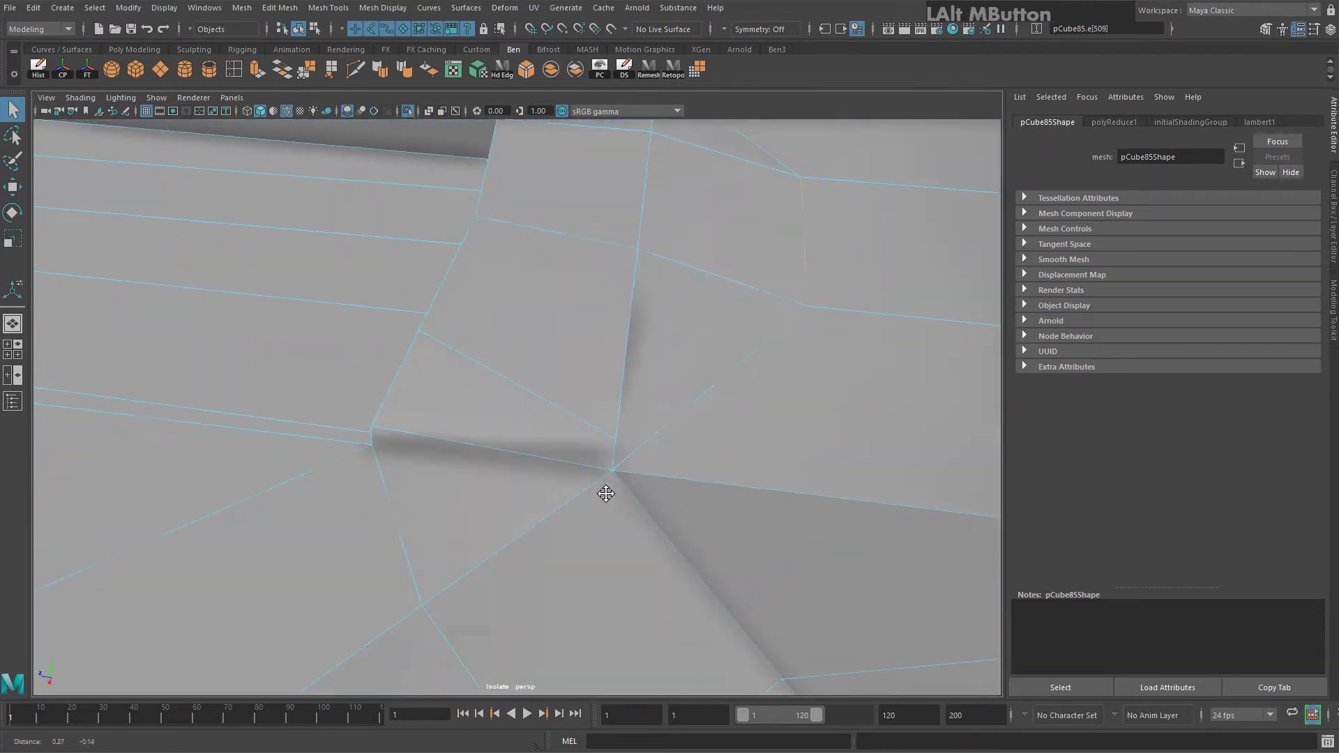
Try deleting the diagonal edge across the small step's side face at the groove's end
middle_click_drag(481, 420, 542, 353, "alt")
right_click_drag(541, 352, 391, 292, "alt")
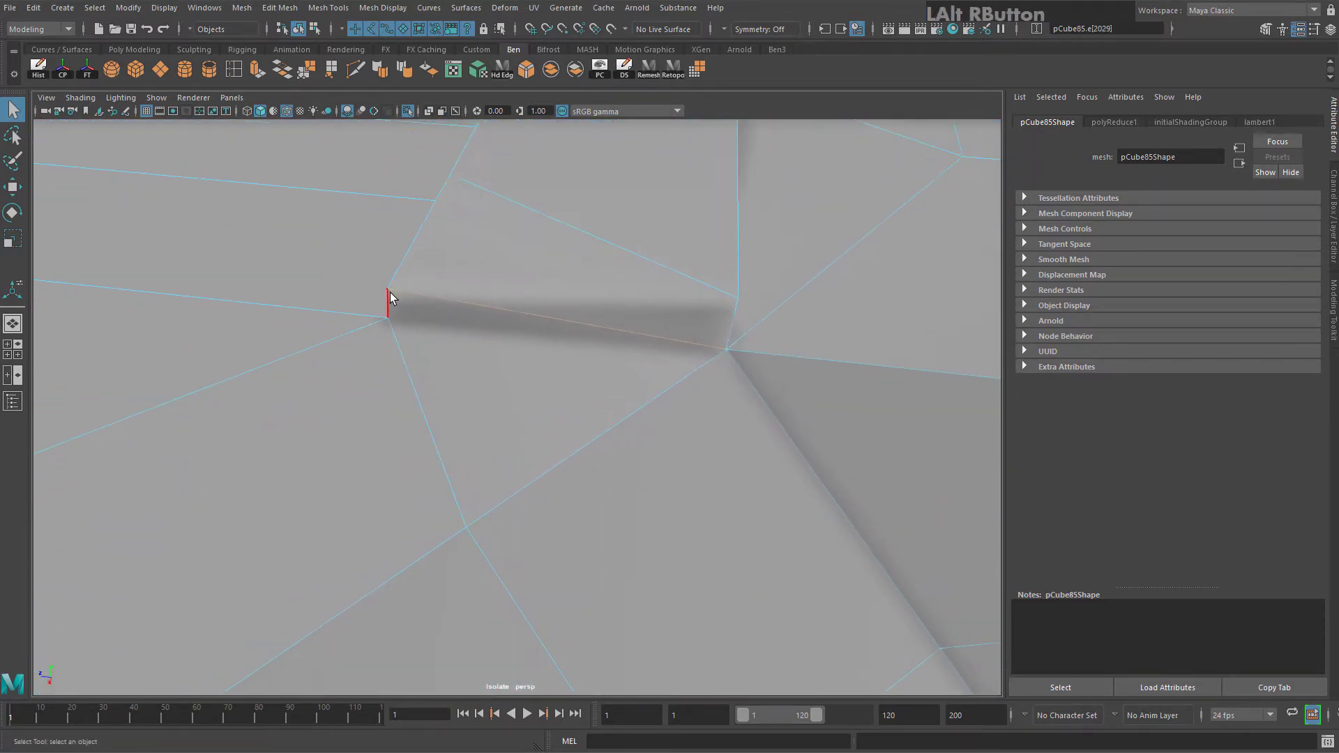
left_click_drag(738, 301, 705, 322, "alt")
middle_click_drag(705, 323, 533, 433, "alt")
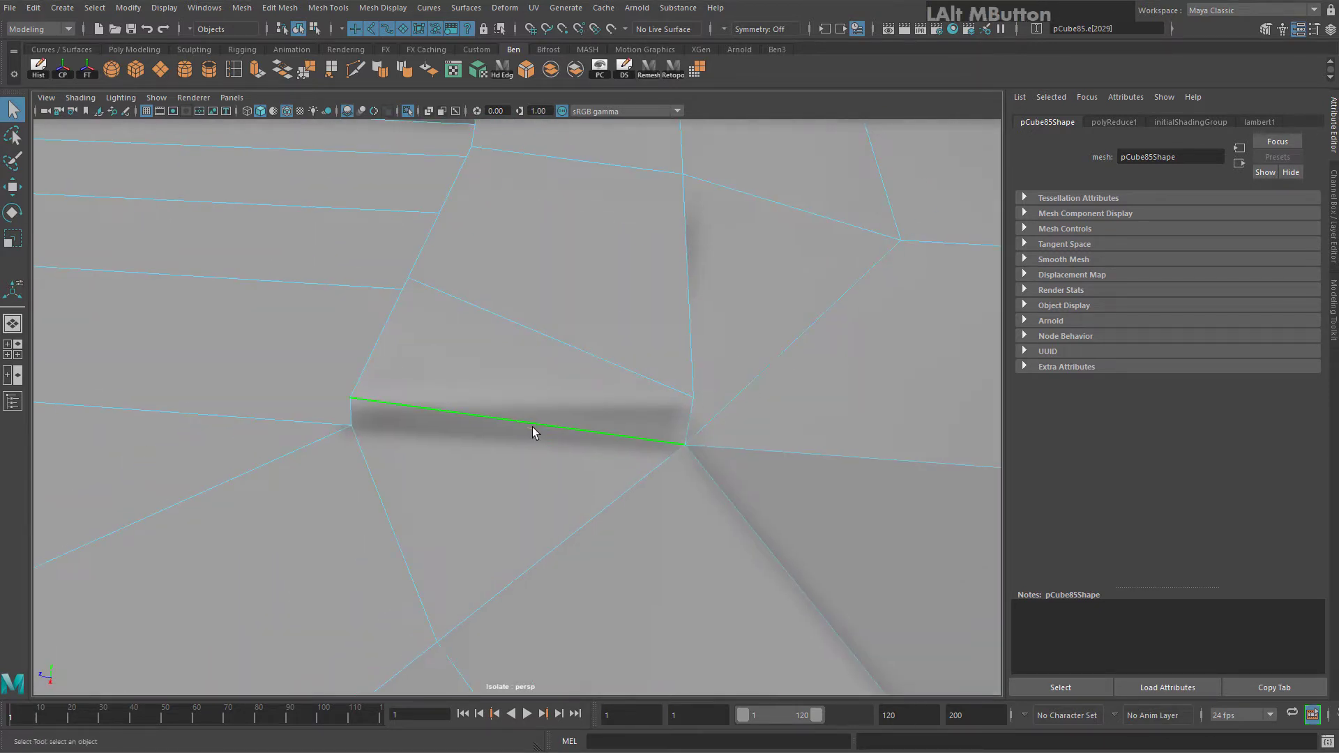
right_click(479, 419, "shift")
right_click_drag(437, 440, 438, 439, "shift")
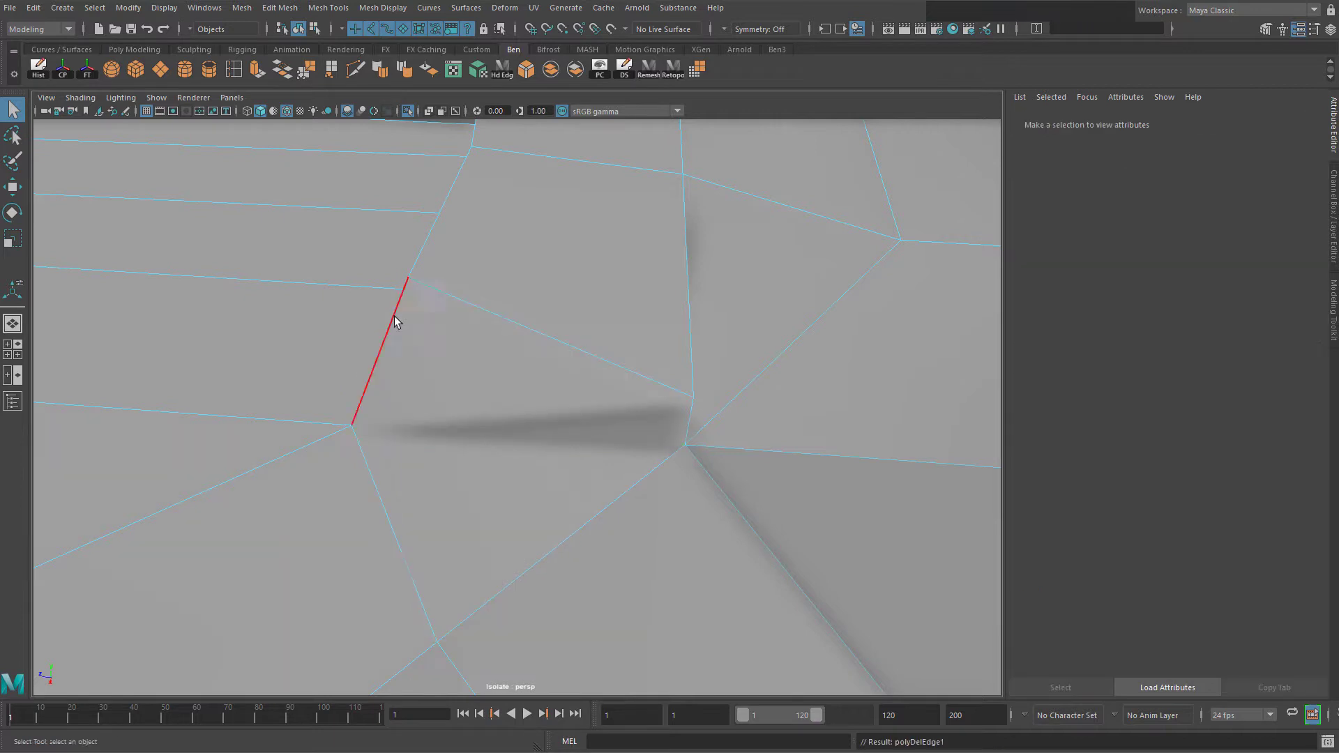
Cut two new edges along the upper and lower borders of the small step's side face with Multi-Cut
left_click_drag(666, 291, 714, 219, "alt")
left_click(714, 218)
middle_click_drag(714, 219, 670, 307, "alt")
right_click_drag(668, 301, 693, 337, "alt")
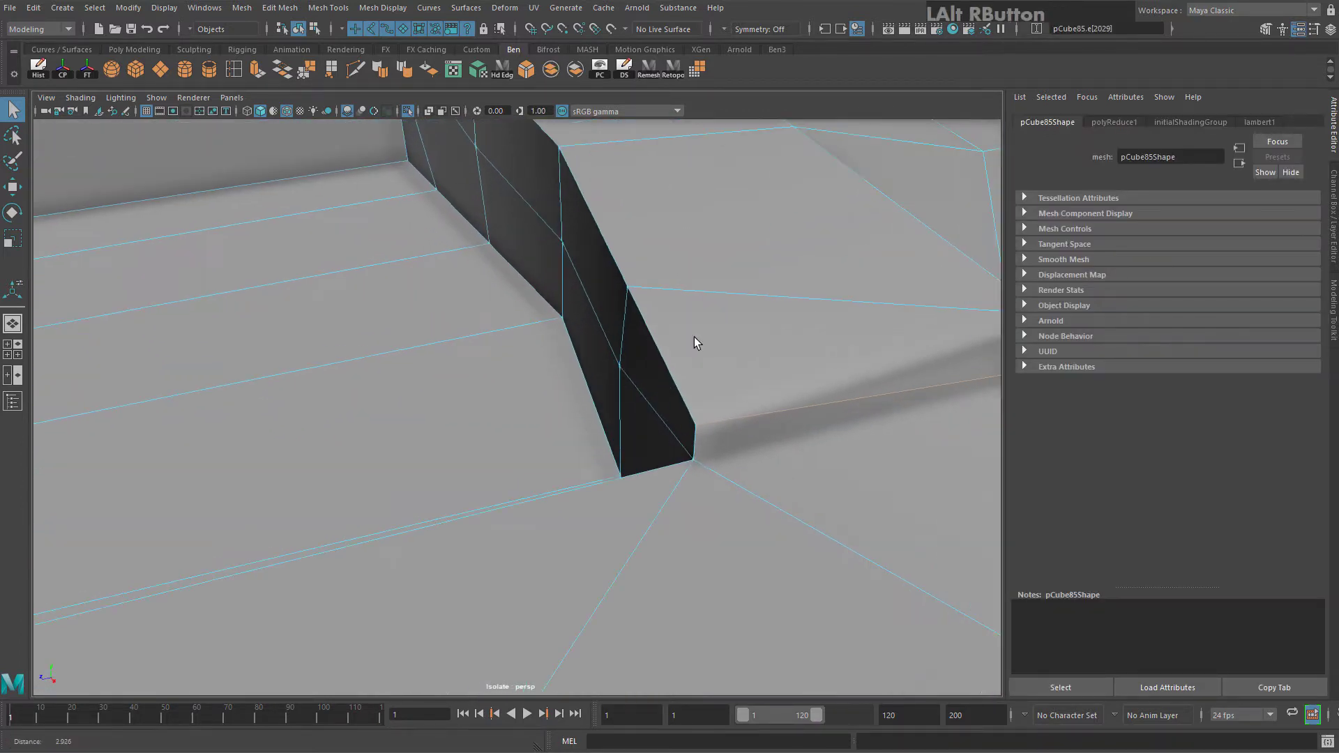
middle_click_drag(693, 336, 633, 245, "alt")
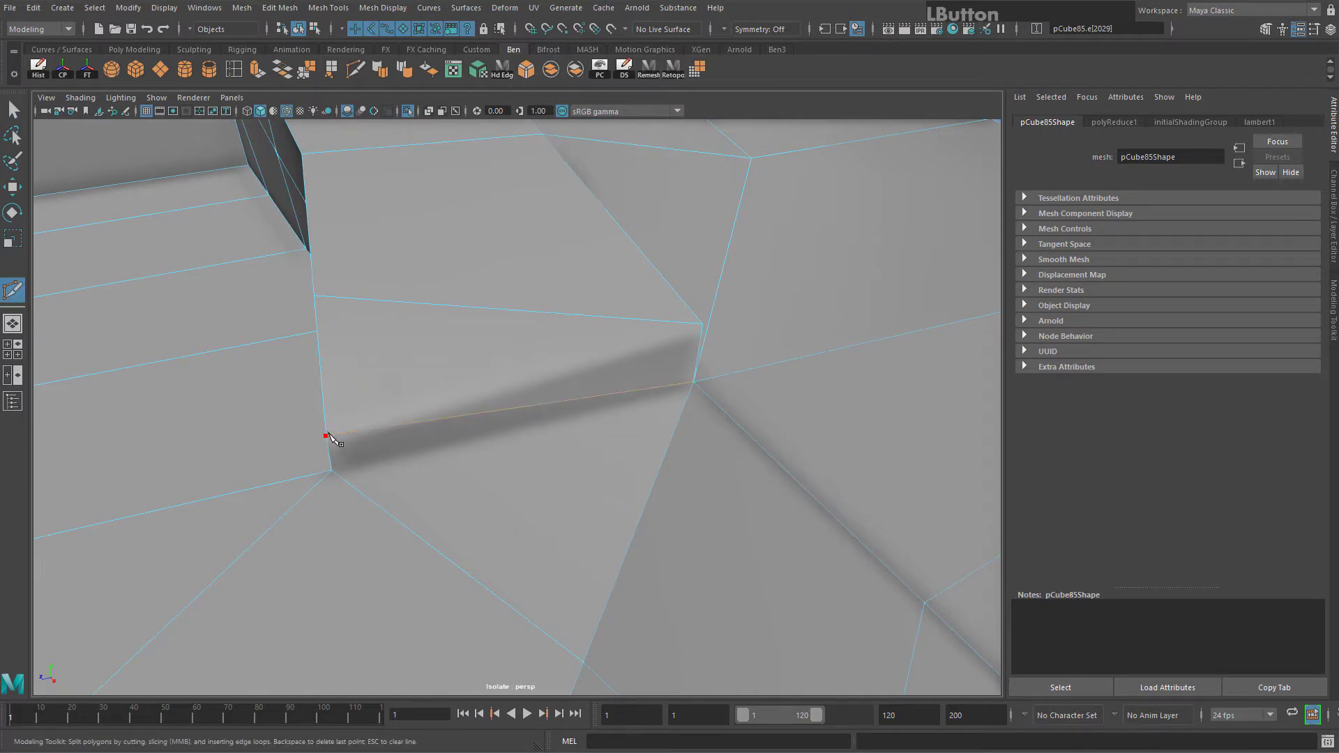
key("Return")
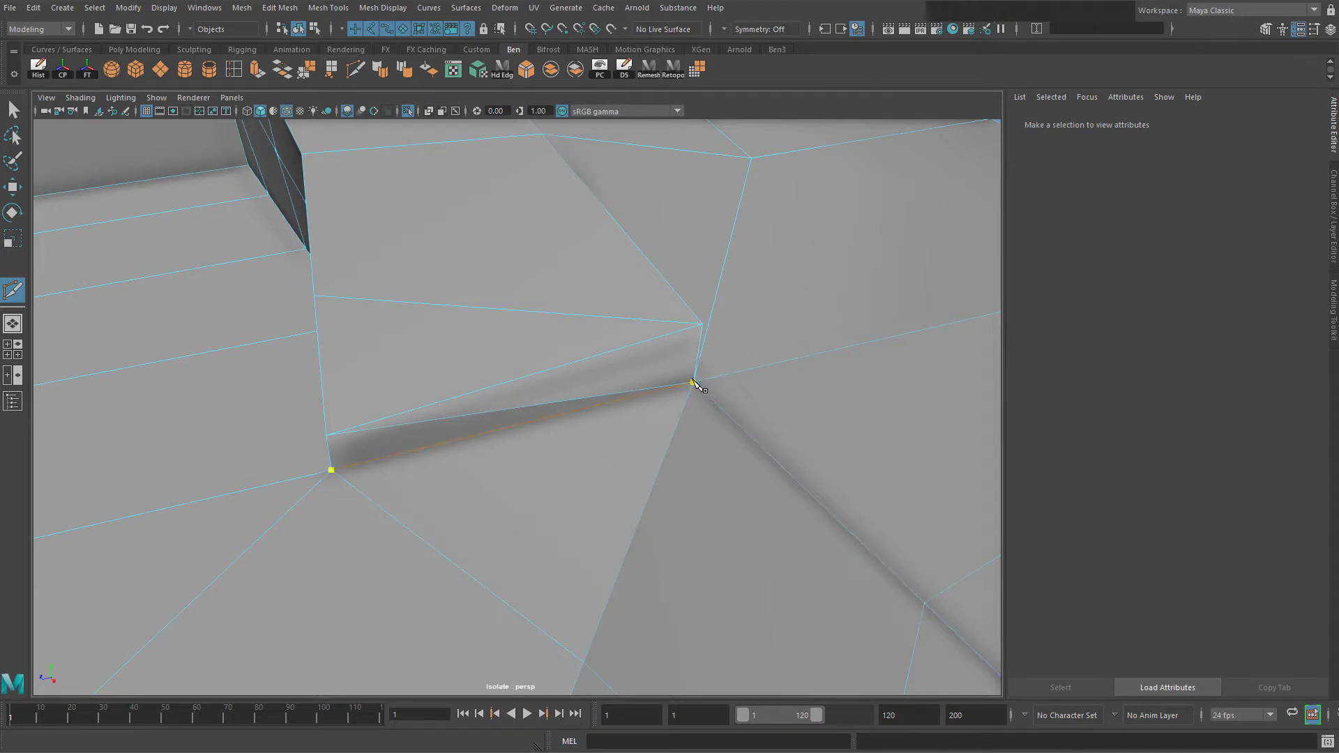
key("Return")
left_click(327, 436)
Delete the leftover diagonal edge between the two new cuts and check the step from its other side
left_click(13, 110)
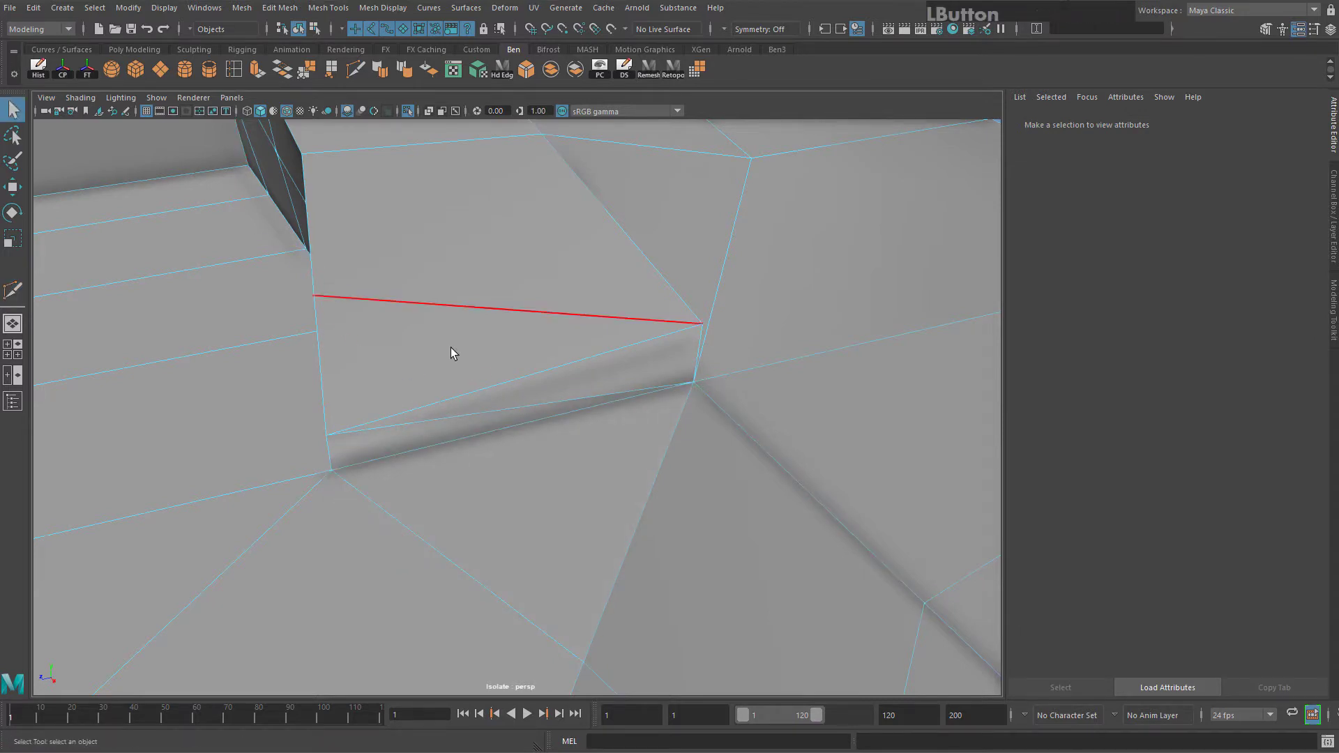
left_click(478, 417)
right_click_drag(509, 416, 440, 436, "shift")
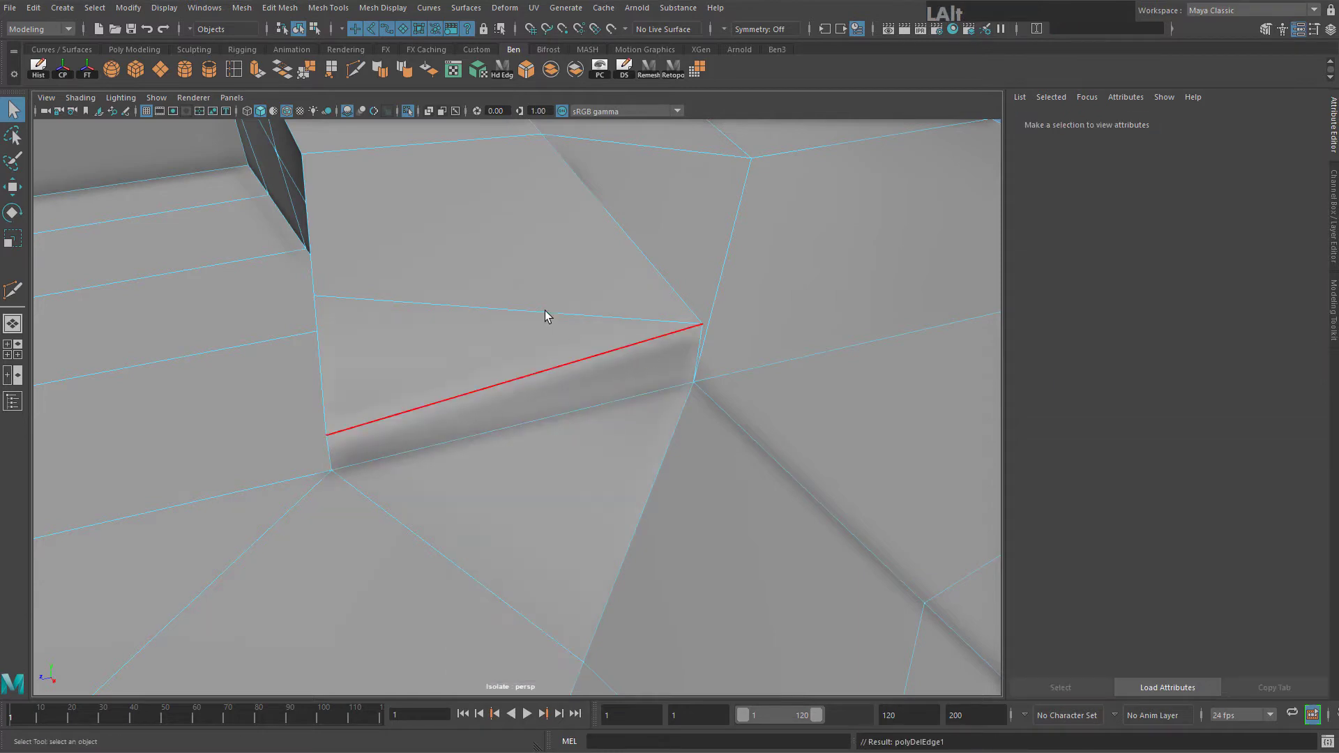
left_click_drag(545, 316, 651, 266, "alt")
middle_click_drag(651, 266, 624, 272, "alt")
right_click_drag(625, 272, 586, 272, "alt")
key("ctrl+z")
left_click_drag(586, 272, 571, 375, "alt")
left_click(851, 315)
key("w")
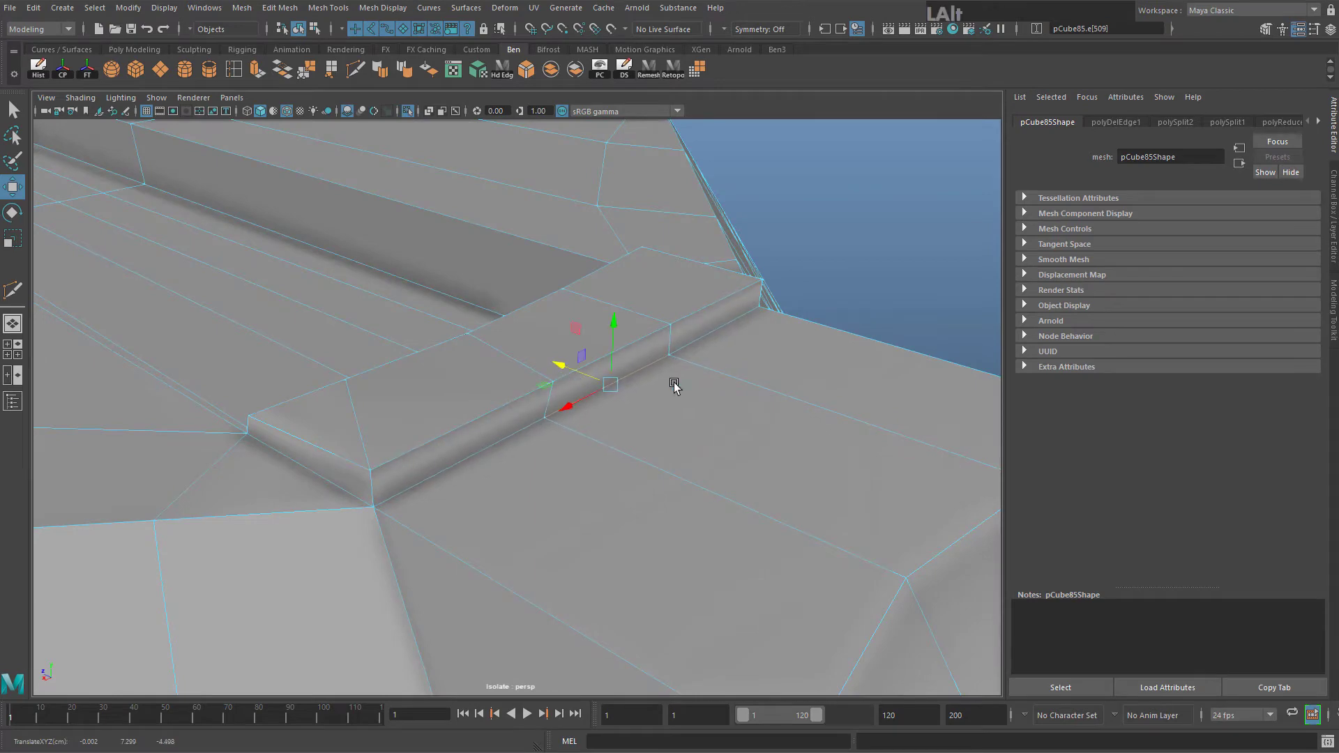
left_click_drag(673, 386, 535, 412, "alt")
middle_click_drag(535, 412, 568, 454, "alt")
Hide the wireframe over the shaded superstructure and inspect the shading around the small step
right_click_drag(549, 361, 607, 318)
left_click(231, 98)
left_click(447, 146)
left_click(425, 147)
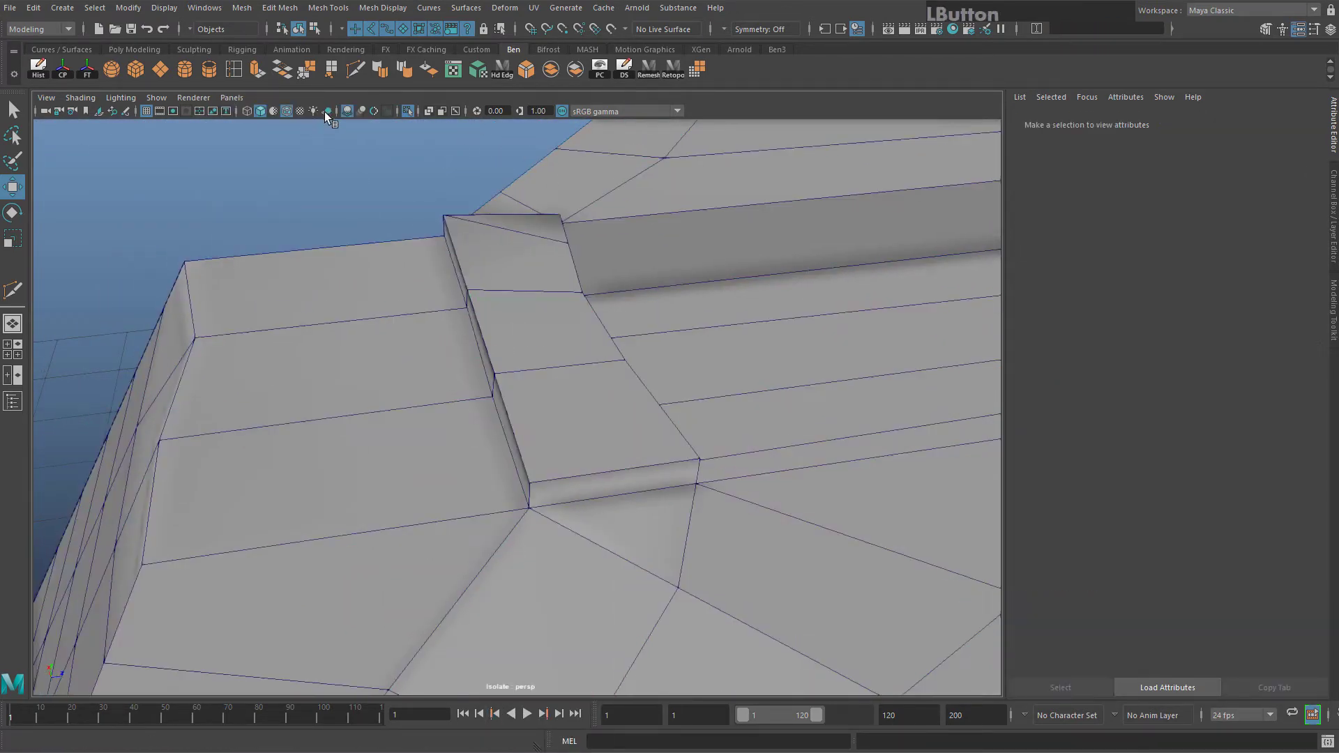
left_click(286, 111)
mouse_move(461, 279)
left_mouse_down("alt")
mouse_move(505, 311)
mouse_move(529, 392)
left_mouse_up("alt")
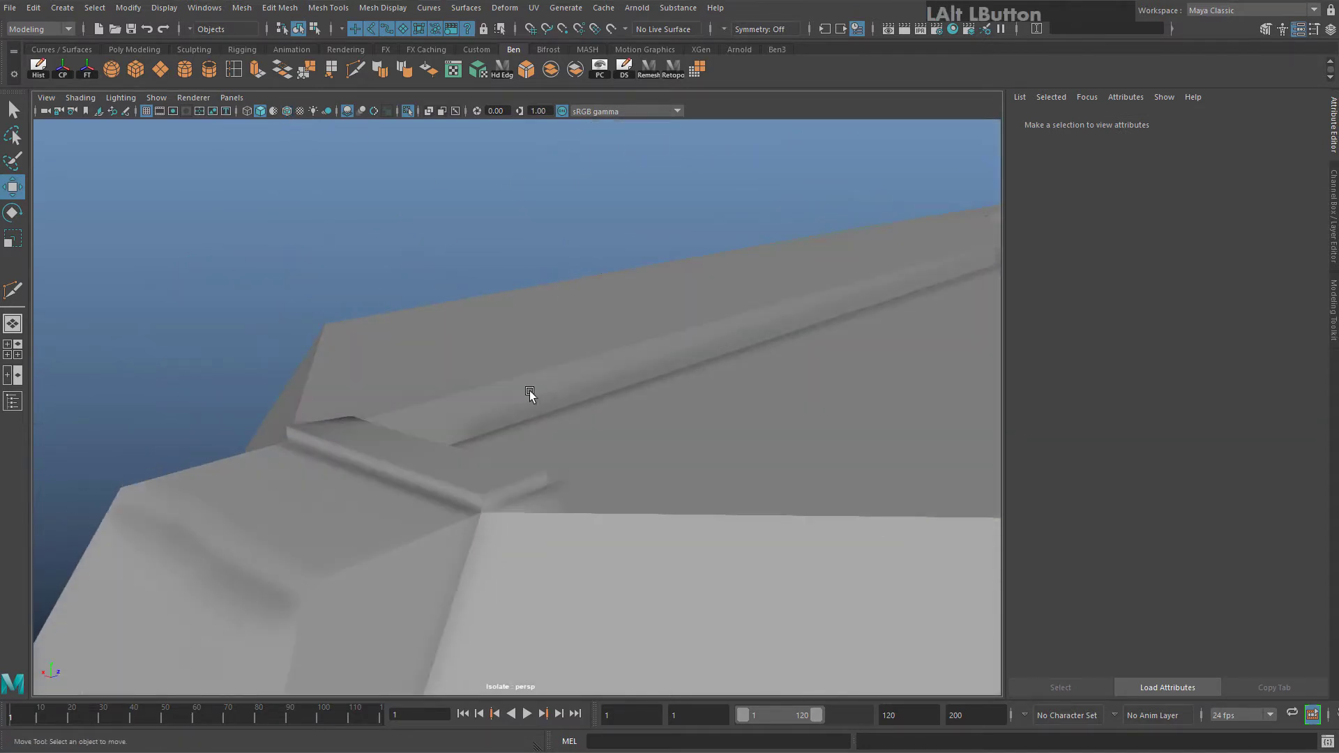
mouse_move(529, 392)
middle_mouse_down("alt")
mouse_move(767, 204)
mouse_move(651, 312)
middle_mouse_up("alt")
left_click_drag(651, 312, 697, 335, "alt")
left_click(577, 302)
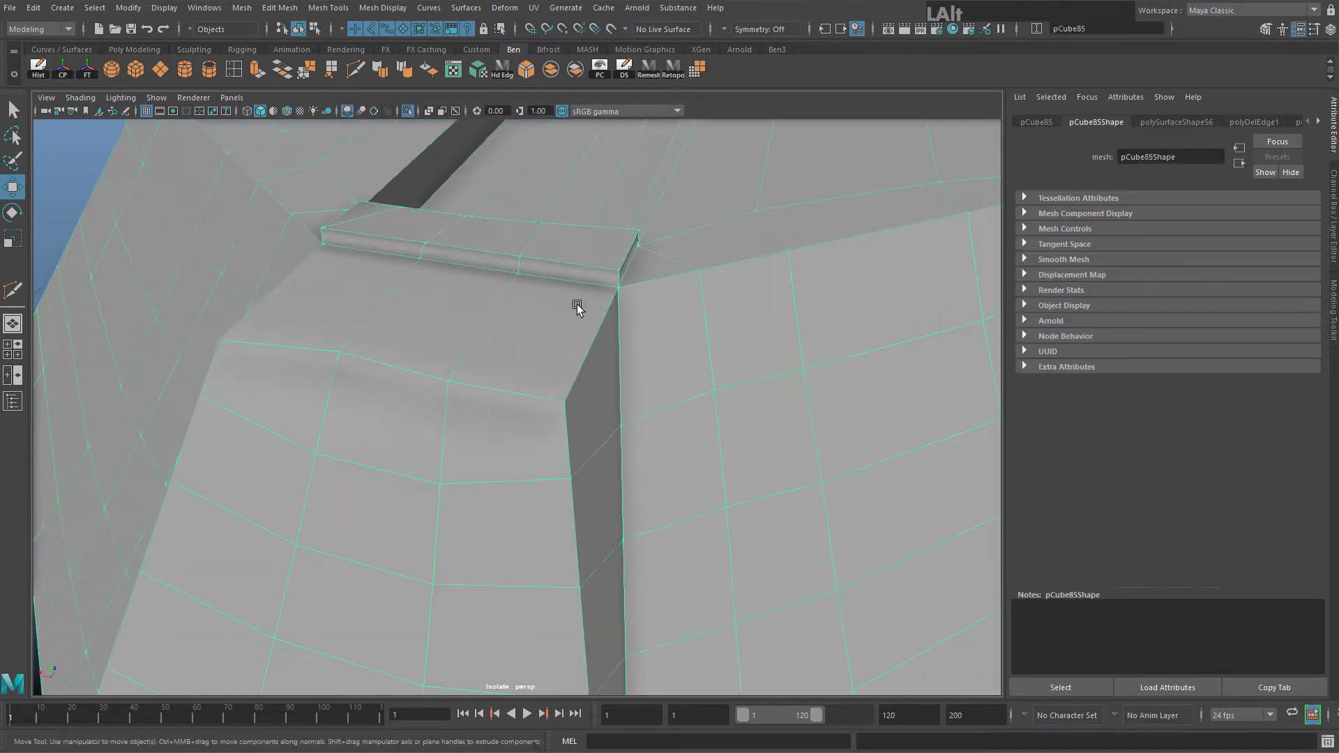
left_click_drag(577, 302, 523, 225, "alt")
left_click(307, 183)
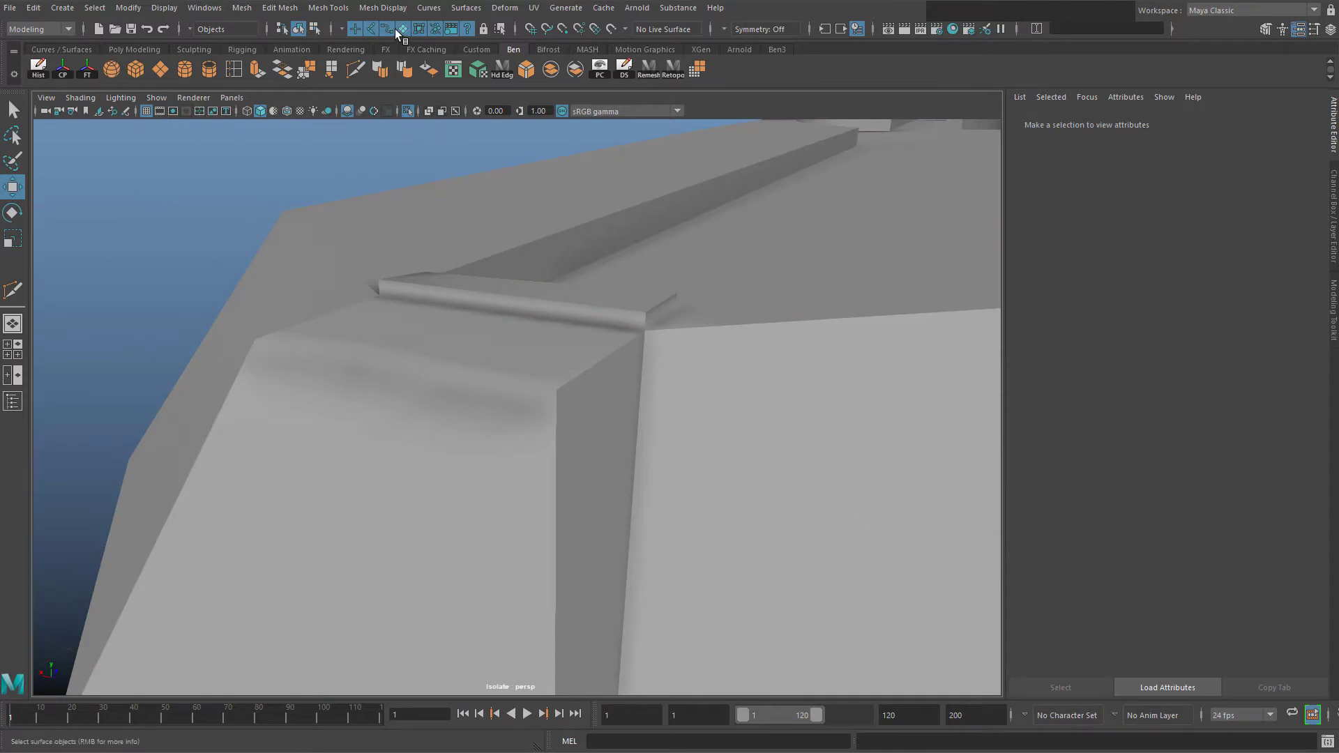
Soften and harden the superstructure's edges at a 30-degree angle and return to object selection
left_click(506, 286)
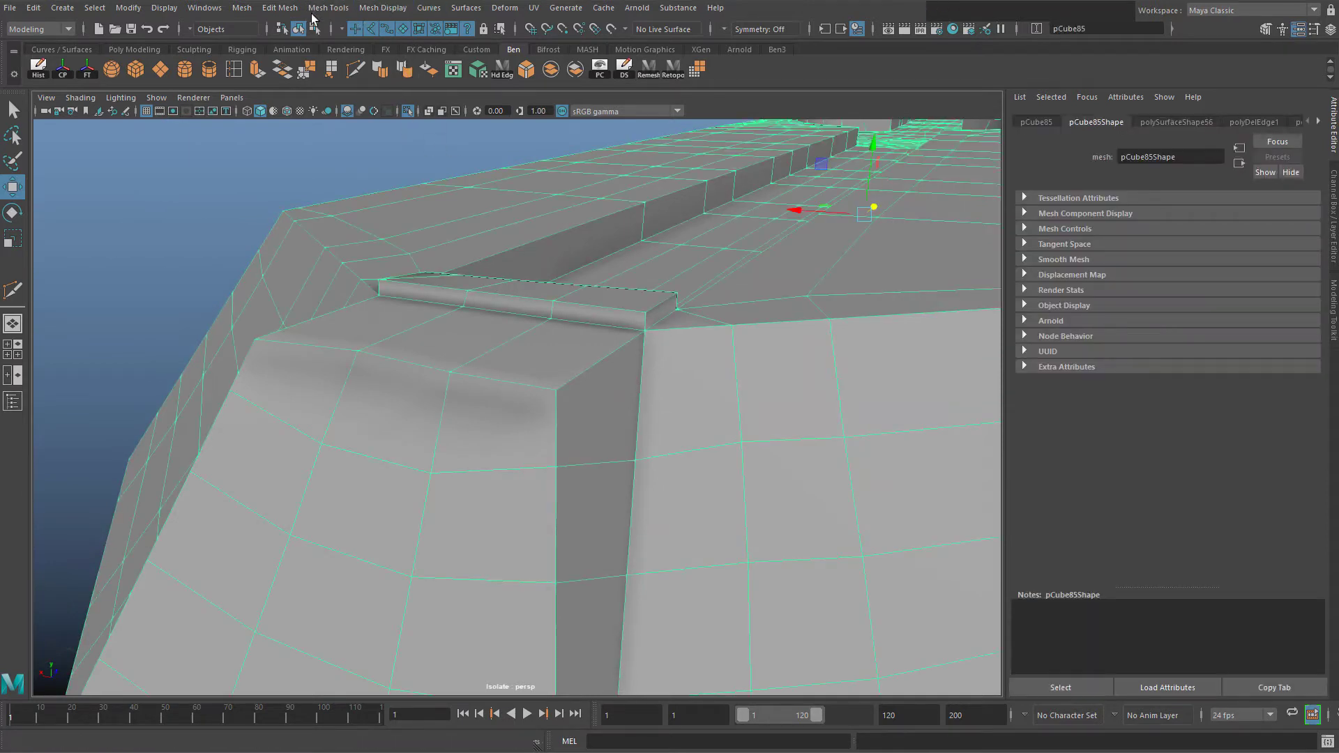
left_click(383, 7)
left_click(433, 148)
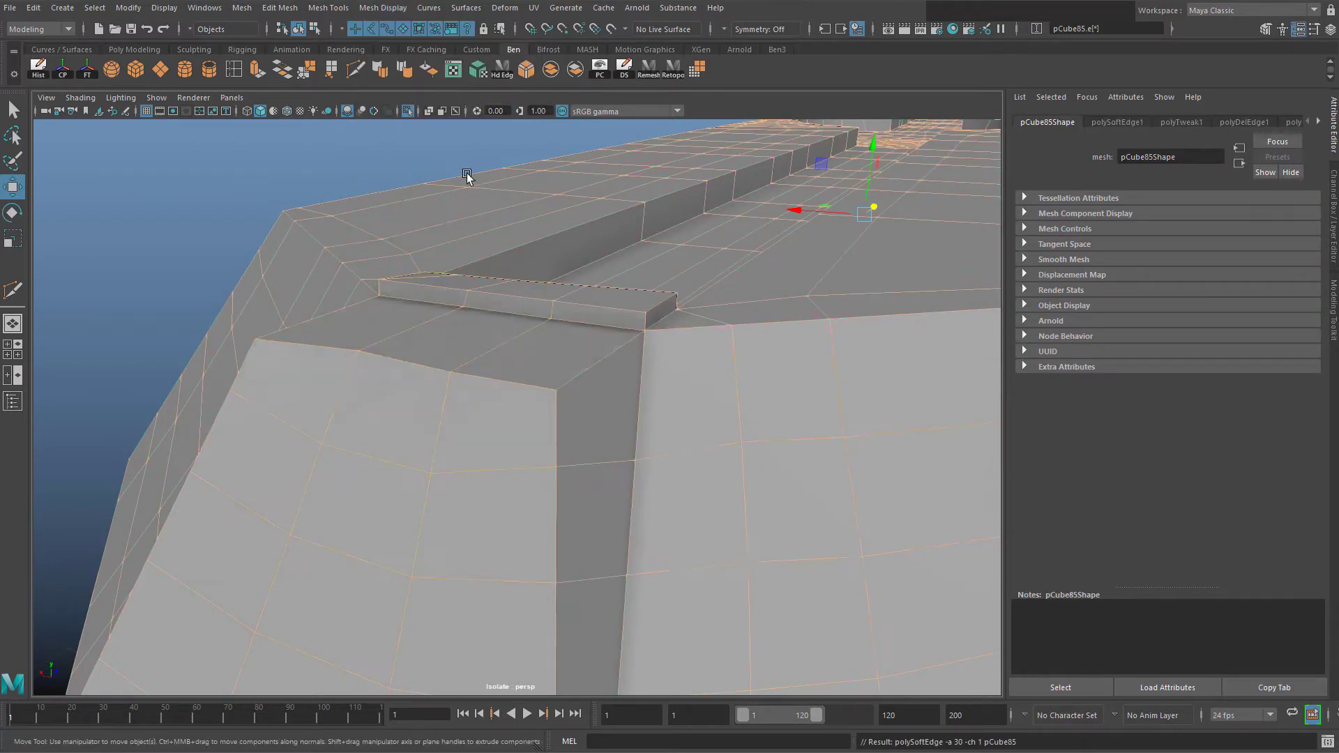
right_click_drag(467, 177, 557, 215)
Examine the vertical channel and its slanted notches at the superstructure's other end for distorted walls
left_click_drag(366, 188, 669, 314, "alt")
middle_click_drag(669, 314, 761, 437, "alt")
left_click(566, 413)
left_click_drag(567, 413, 614, 390, "alt")
middle_click_drag(614, 390, 593, 332, "alt")
left_click_drag(592, 331, 634, 428, "alt")
right_click_drag(634, 427, 704, 488, "alt")
middle_click_drag(704, 488, 638, 371, "alt")
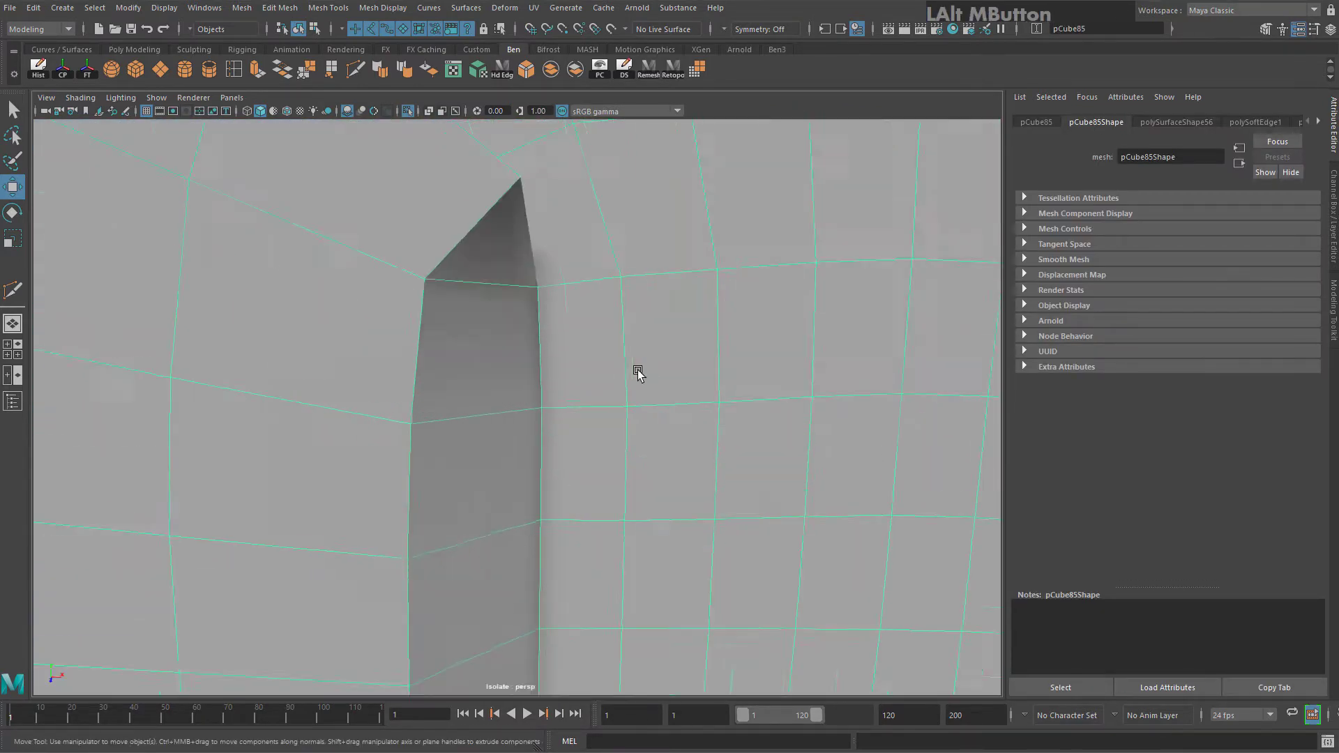
right_click_drag(638, 371, 592, 341, "alt")
middle_click_drag(593, 341, 622, 409, "alt")
right_click_drag(622, 409, 579, 362, "alt")
left_click_drag(580, 362, 569, 433, "alt")
middle_click_drag(568, 433, 554, 535, "alt")
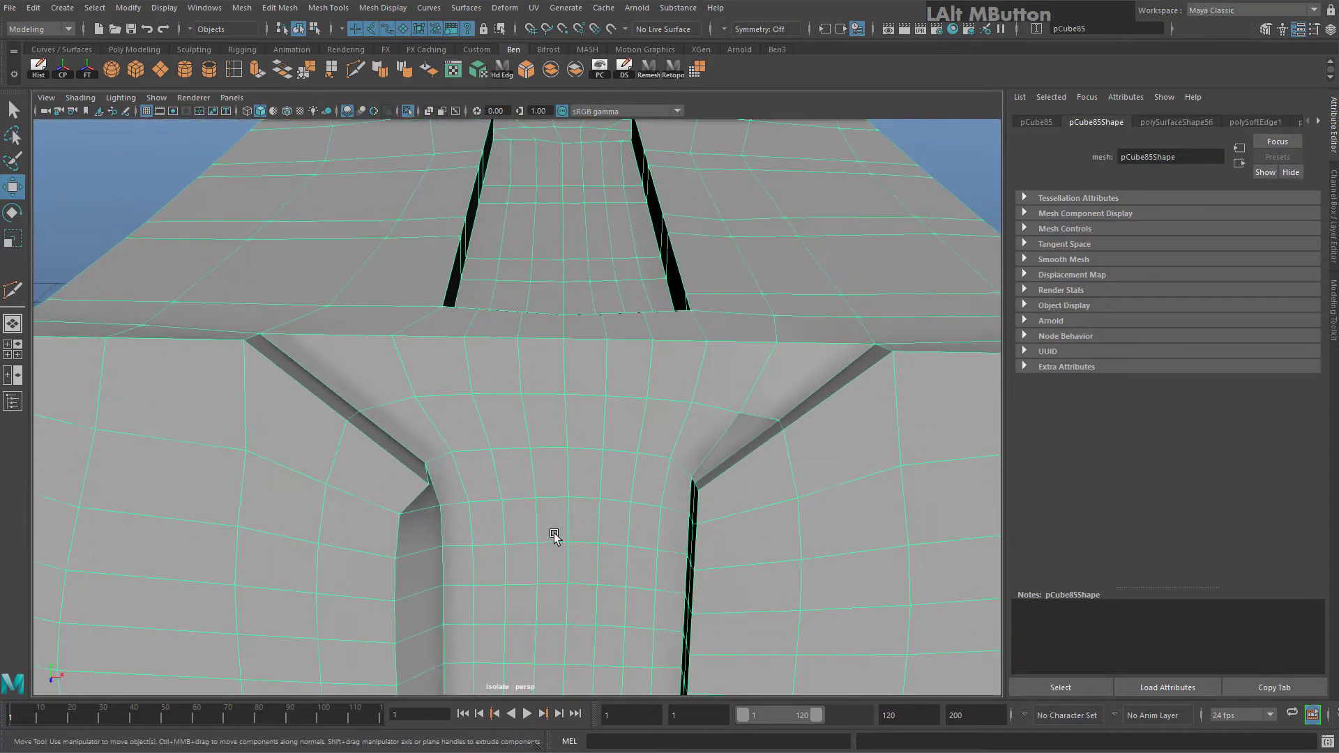
left_click_drag(554, 534, 560, 253, "alt")
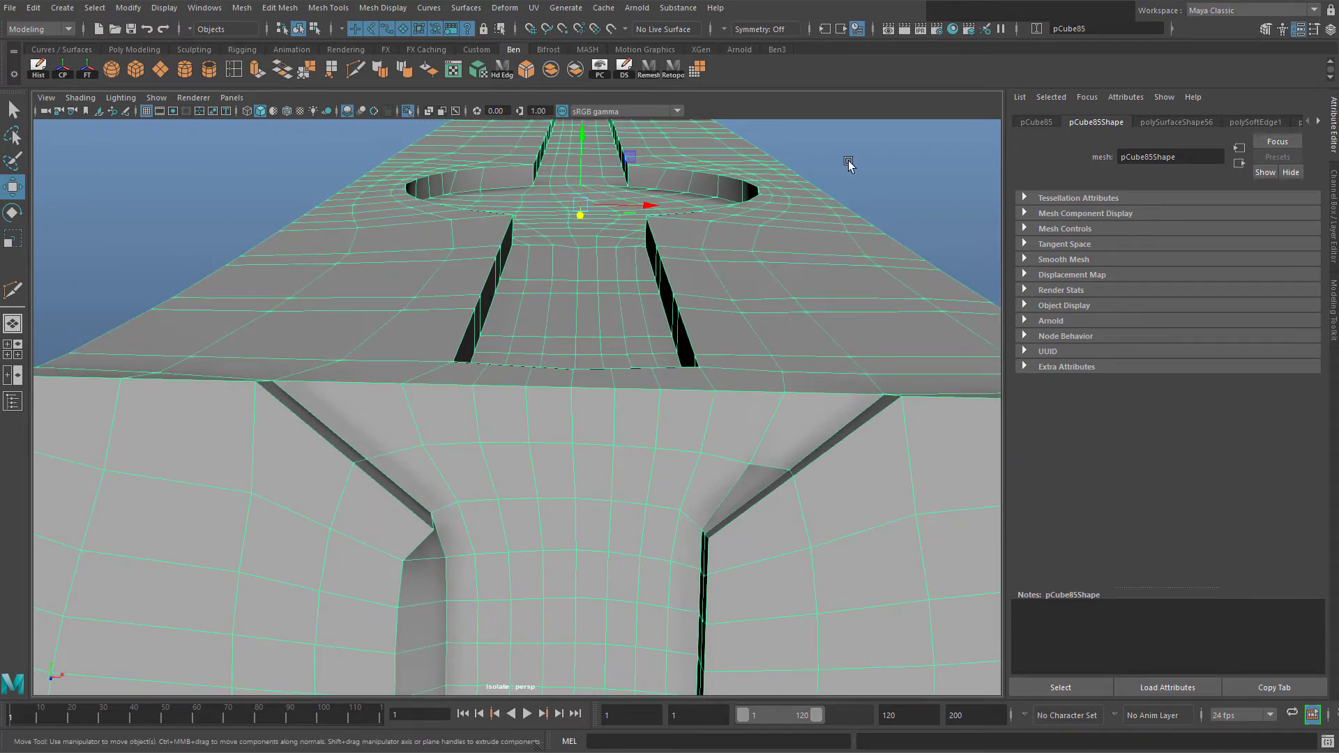
left_click_drag(849, 163, 782, 184, "alt")
left_click_drag(663, 248, 597, 209, "alt")
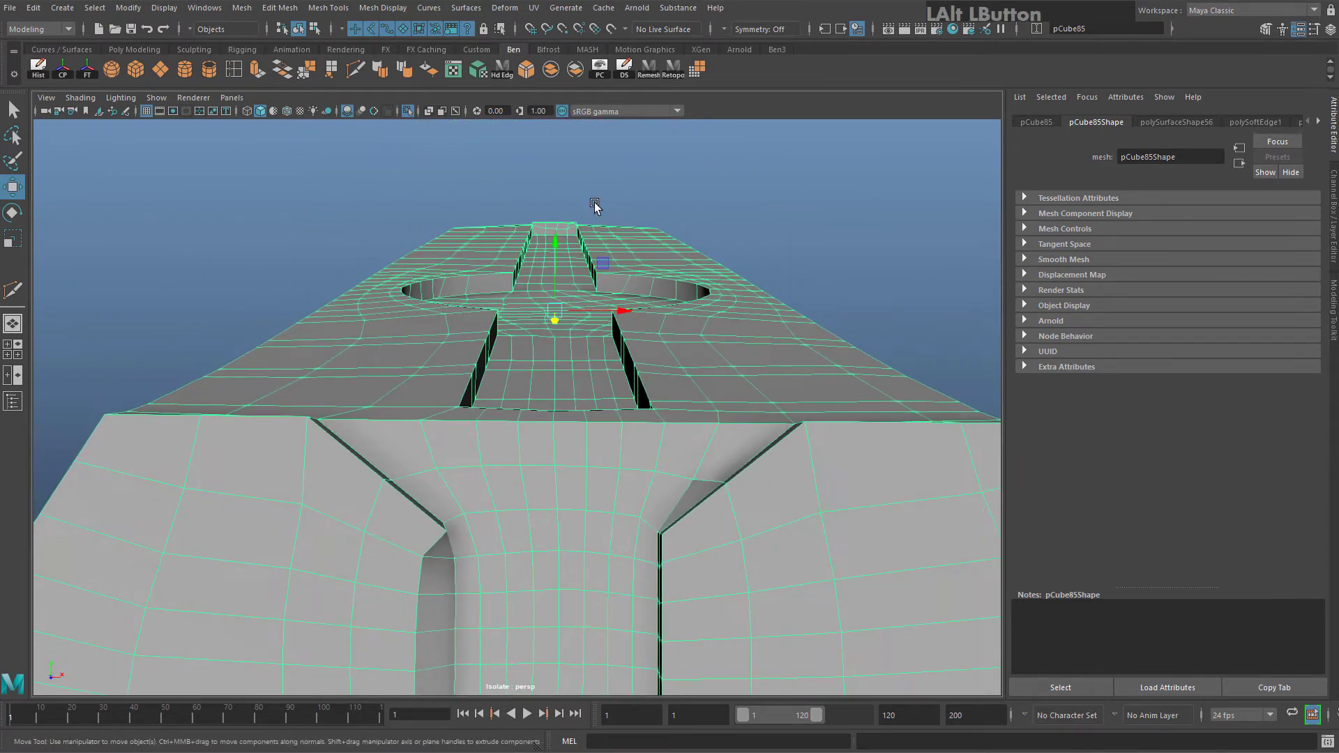
middle_click_drag(598, 210, 562, 335, "alt")
Scale the outer vertical edge line of the vertical channel's wider side wall inward so the wall becomes narrower
right_click_drag(562, 335, 454, 324, "alt")
right_click_drag(454, 324, 478, 332, "alt")
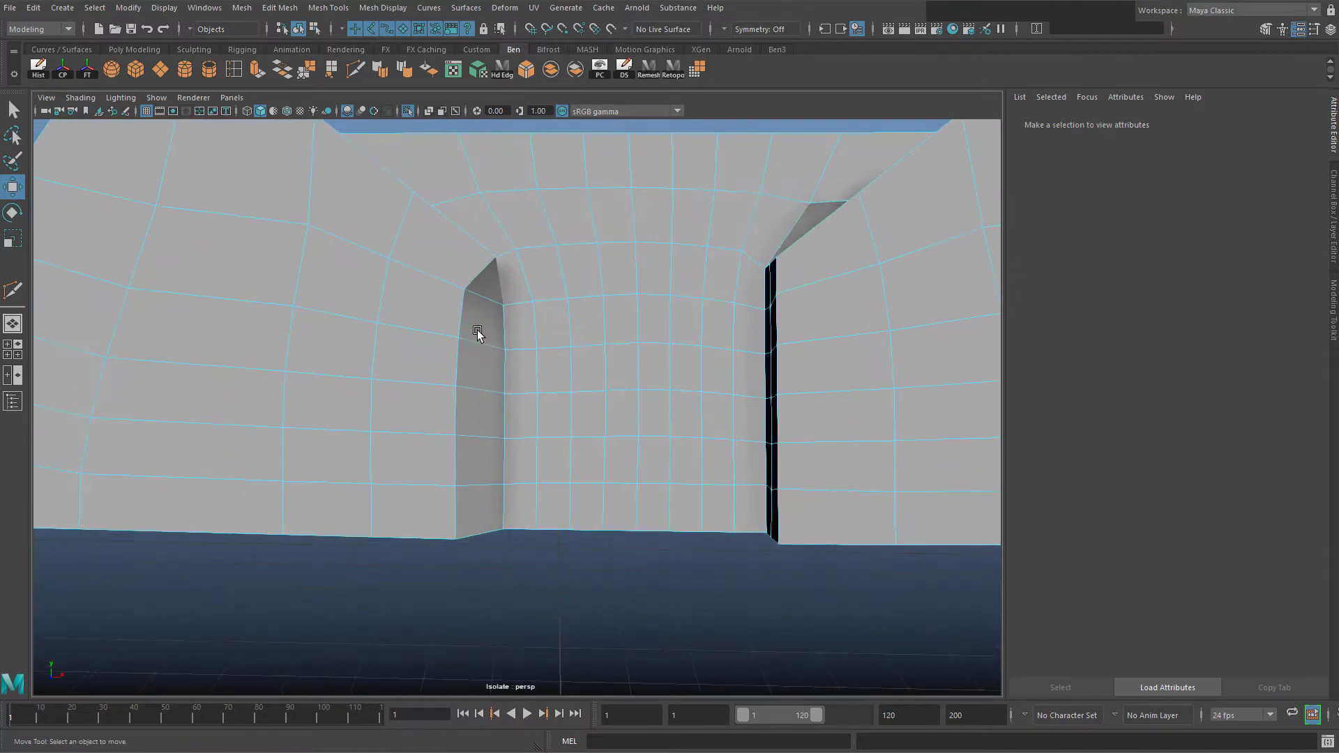
left_click(463, 319)
left_click_drag(516, 423, 556, 417, "shift")
key("r")
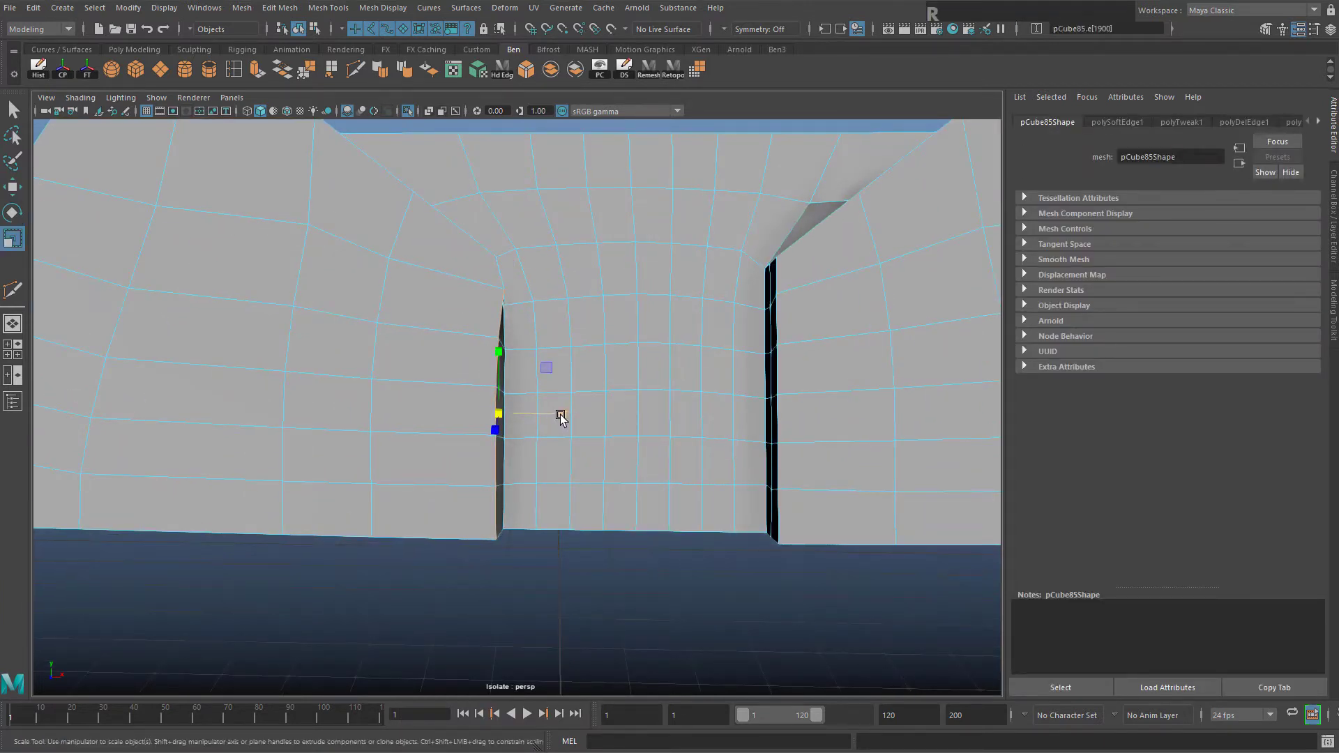
Move the slanted edge running through the notch's wall above the upper corner of the vertical channel
left_click_drag(374, 394, 418, 391, "alt")
middle_click_drag(418, 391, 522, 401, "alt")
left_click_drag(521, 401, 589, 385, "alt")
middle_click_drag(589, 386, 707, 133, "alt")
middle_click_drag(762, 194, 705, 342, "alt")
left_click_drag(705, 342, 661, 237, "alt")
middle_click_drag(661, 237, 624, 481, "alt")
left_click_drag(624, 481, 652, 492, "alt")
middle_click_drag(653, 493, 694, 431, "alt")
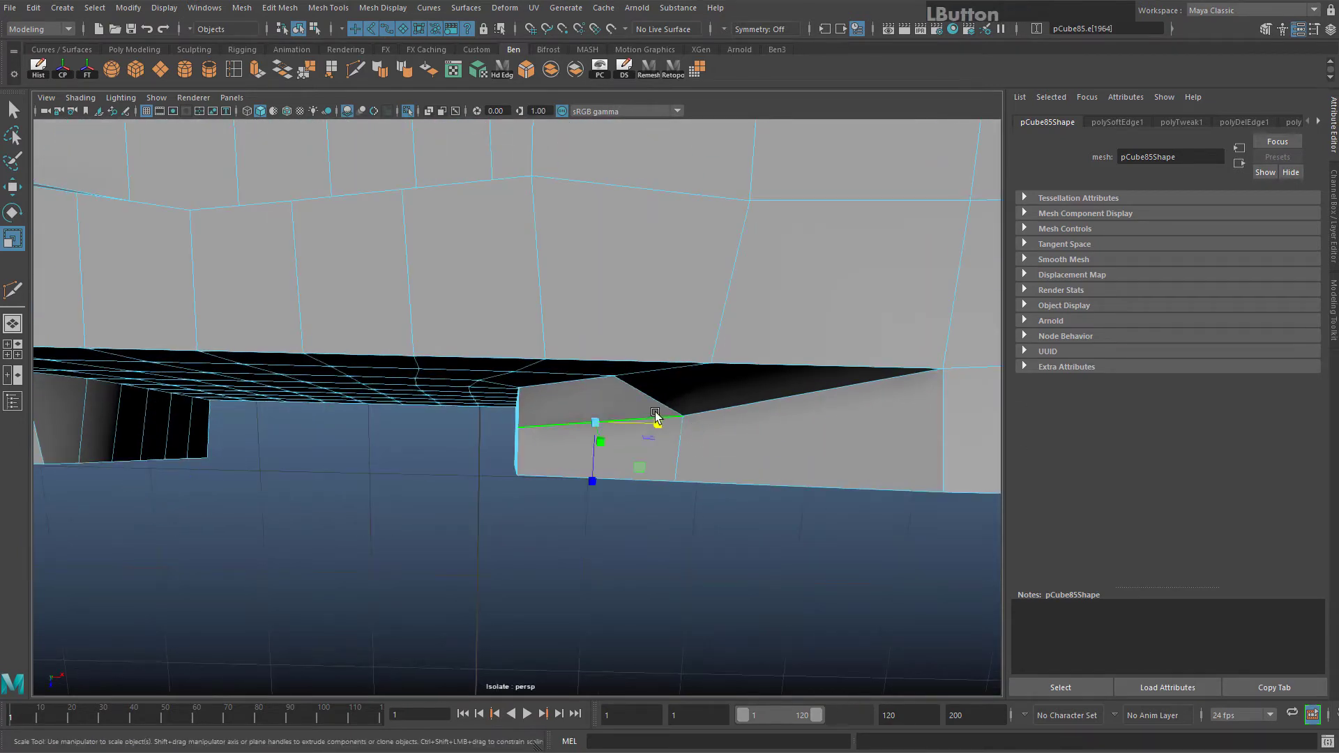
mouse_move(700, 426)
left_mouse_down("alt")
mouse_move(718, 383)
mouse_move(691, 416)
left_mouse_up("alt")
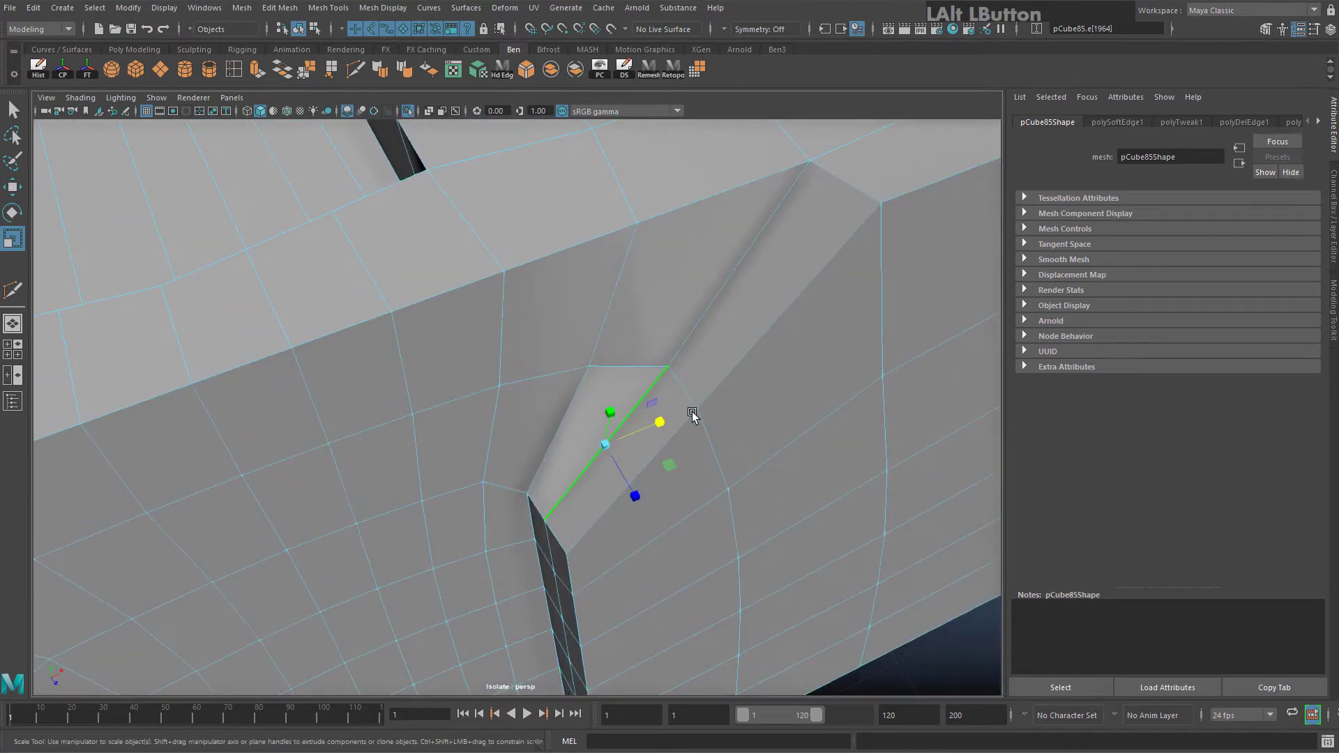
key("w")
left_click_drag(631, 487, 704, 279)
double_click(580, 286)
middle_click_drag(705, 279, 728, 305, "alt")
Examine the adjusted notch wall and its shading from several angles around the vertical channel
left_click_drag(727, 305, 712, 391, "alt")
mouse_move(712, 391)
middle_mouse_down("alt")
mouse_move(721, 322)
mouse_move(721, 368)
middle_mouse_up("alt")
scroll(720, 367, "down", 3)
left_click_drag(720, 368, 570, 451, "alt")
scroll(619, 437, "up", 3)
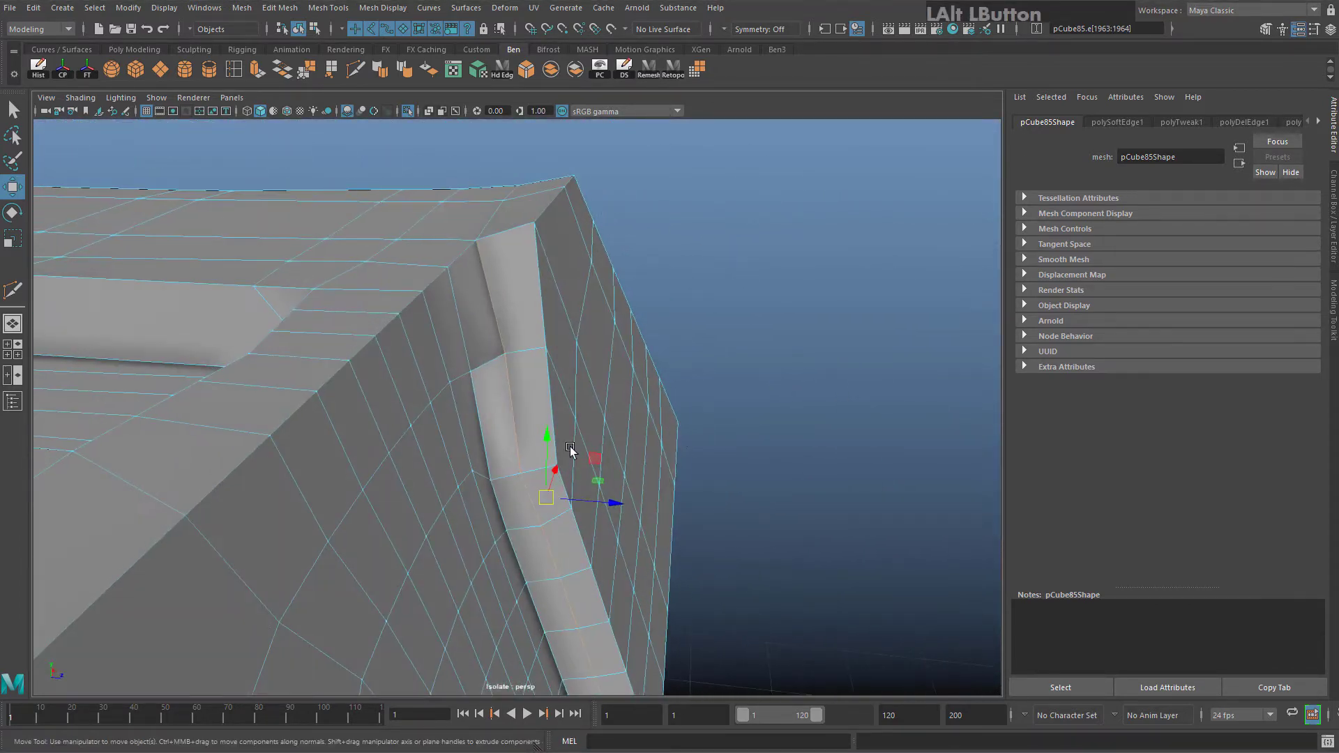
left_click_drag(489, 332, 593, 411, "alt")
middle_click_drag(592, 412, 627, 281, "alt")
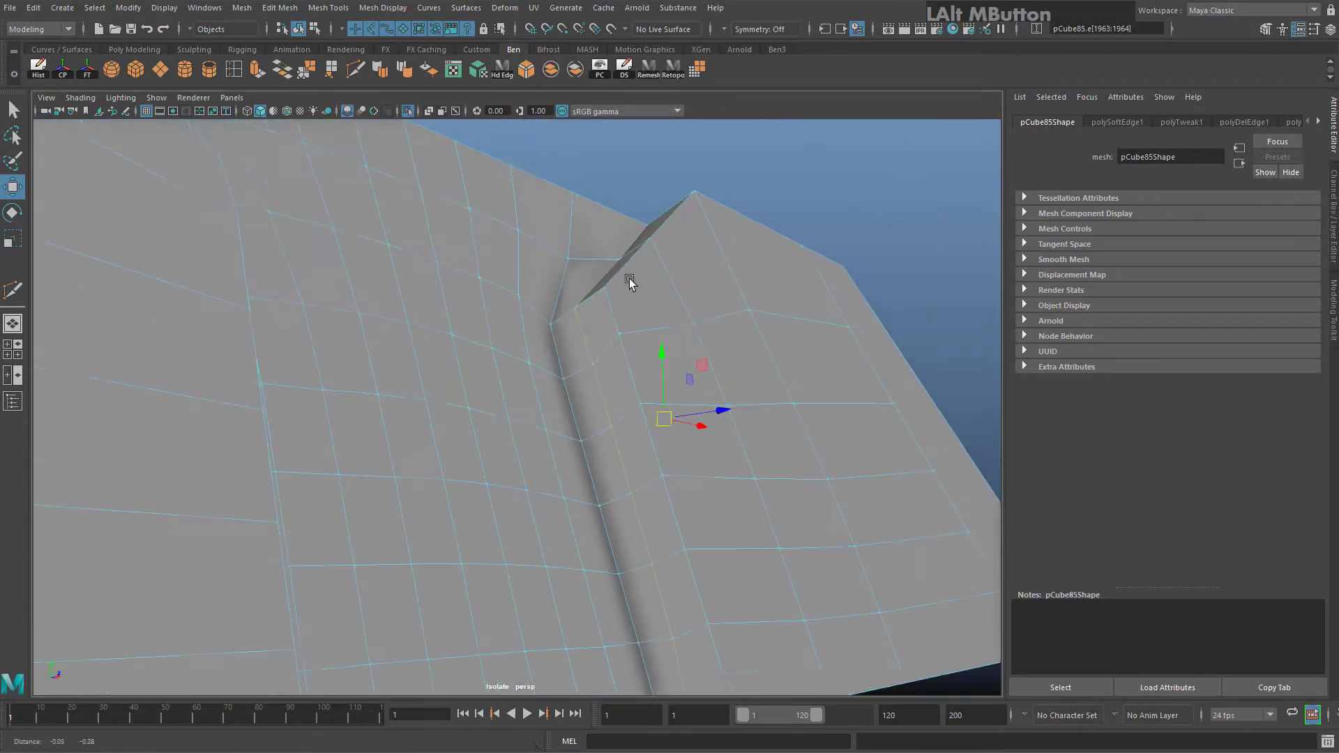
left_click_drag(627, 281, 573, 447, "alt")
scroll(573, 446, "up", 4)
middle_click_drag(574, 446, 564, 366, "alt")
left_click_drag(447, 311, 460, 346, "alt")
scroll(461, 346, "down", 7)
scroll(512, 356, "up", 5)
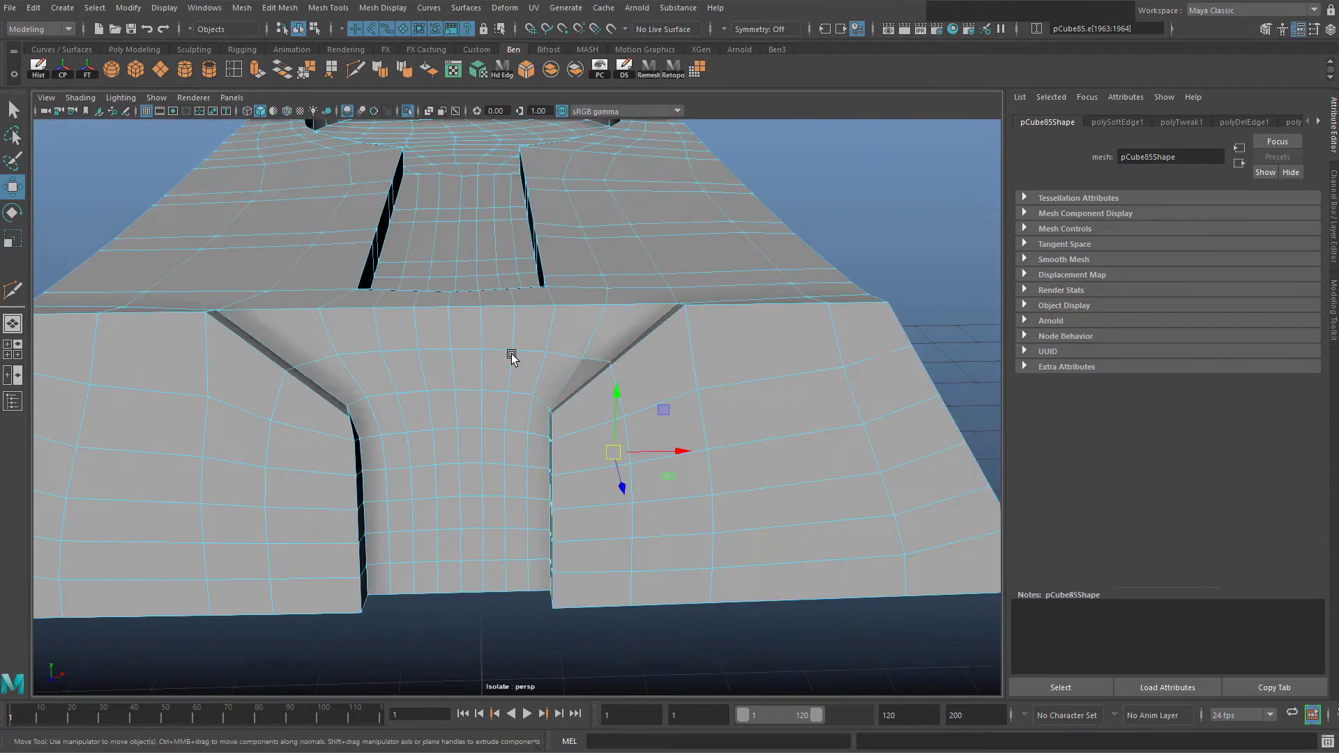
Examine the channel end as a whole and the narrow side wall's extra edges from close up
scroll(511, 356, "down", 5)
middle_click_drag(511, 356, 510, 513, "alt")
right_click_drag(544, 320, 541, 359)
scroll(564, 391, "down", 4)
left_click_drag(567, 398, 689, 312, "alt")
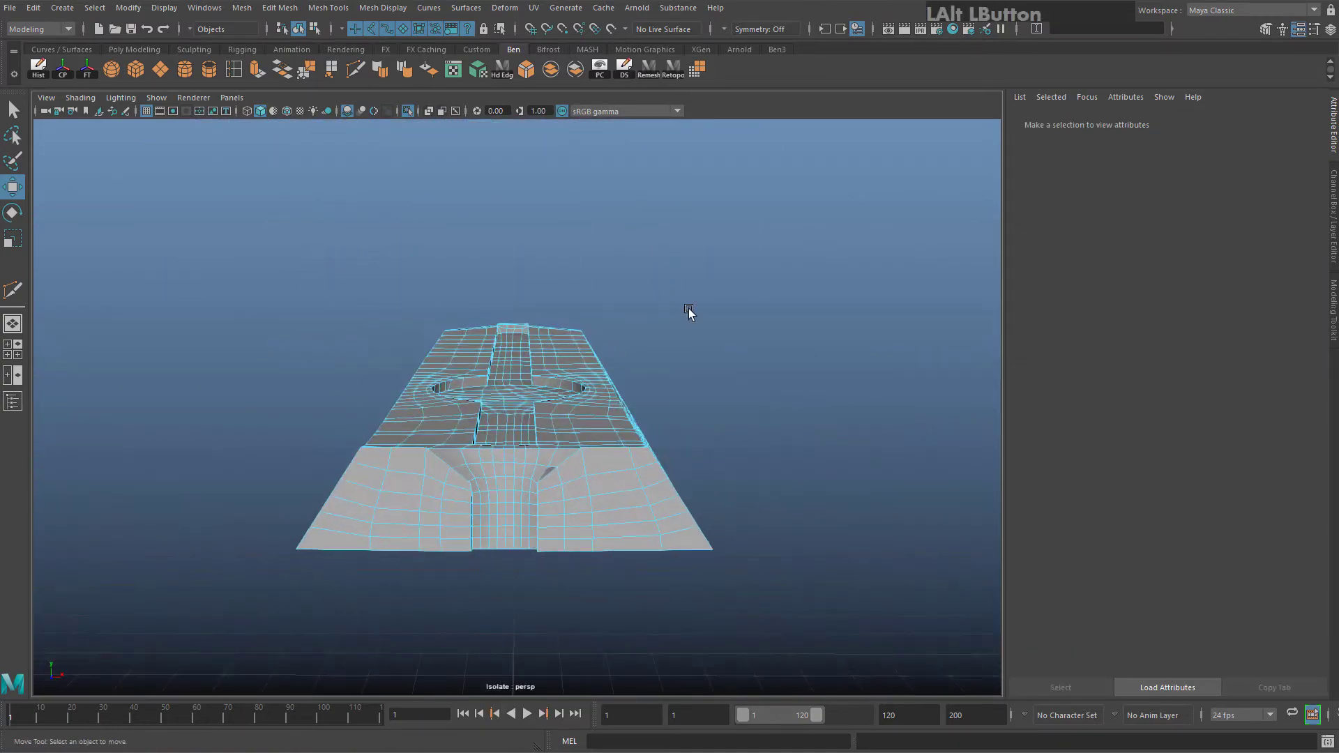
left_click_drag(525, 631, 513, 633)
scroll(481, 362, "up", 4)
middle_click_drag(492, 369, 515, 251, "alt")
left_click_drag(515, 251, 523, 277, "alt")
scroll(513, 332, "up", 2)
middle_click_drag(523, 278, 589, 373, "alt")
left_click_drag(589, 374, 621, 272, "alt")
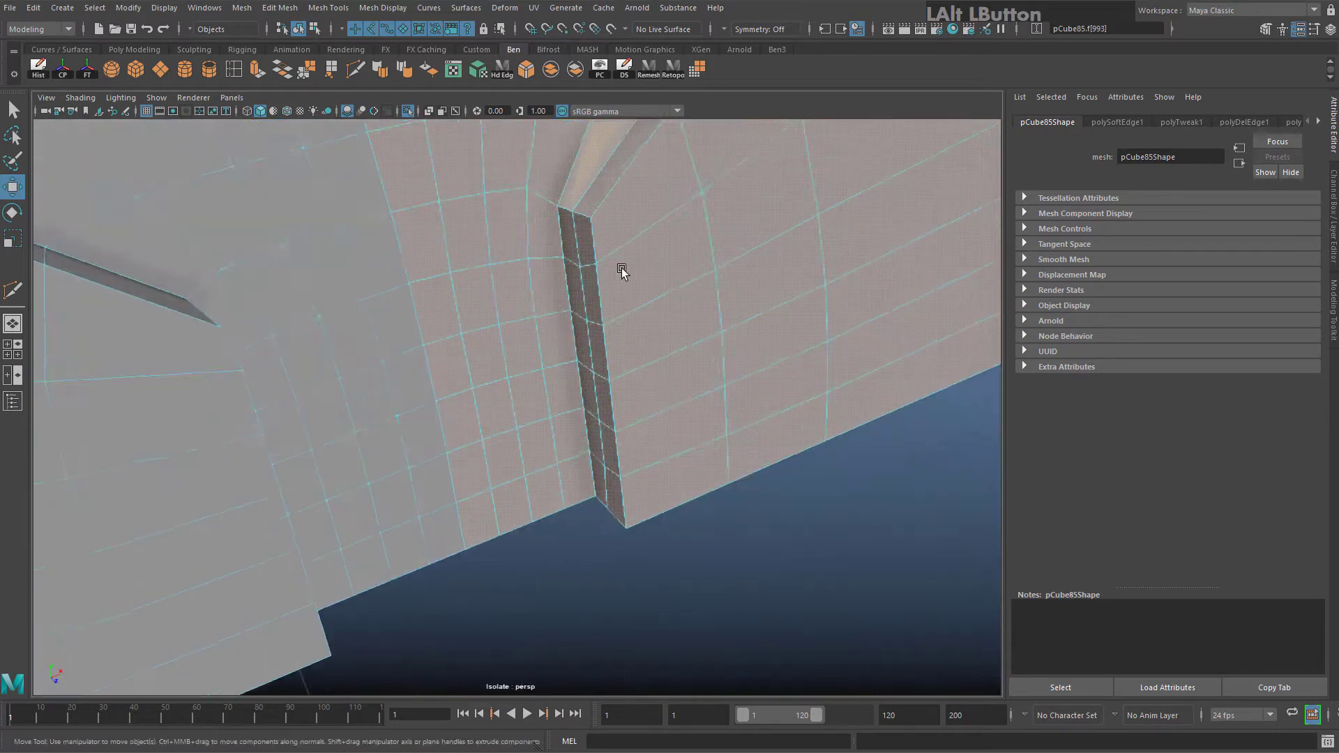
Delete the surplus middle edge lines running through the vertical channel's side wall and its slanted notch
right_click_drag(601, 329, 645, 312)
left_click(656, 350)
right_click_drag(595, 373, 598, 323)
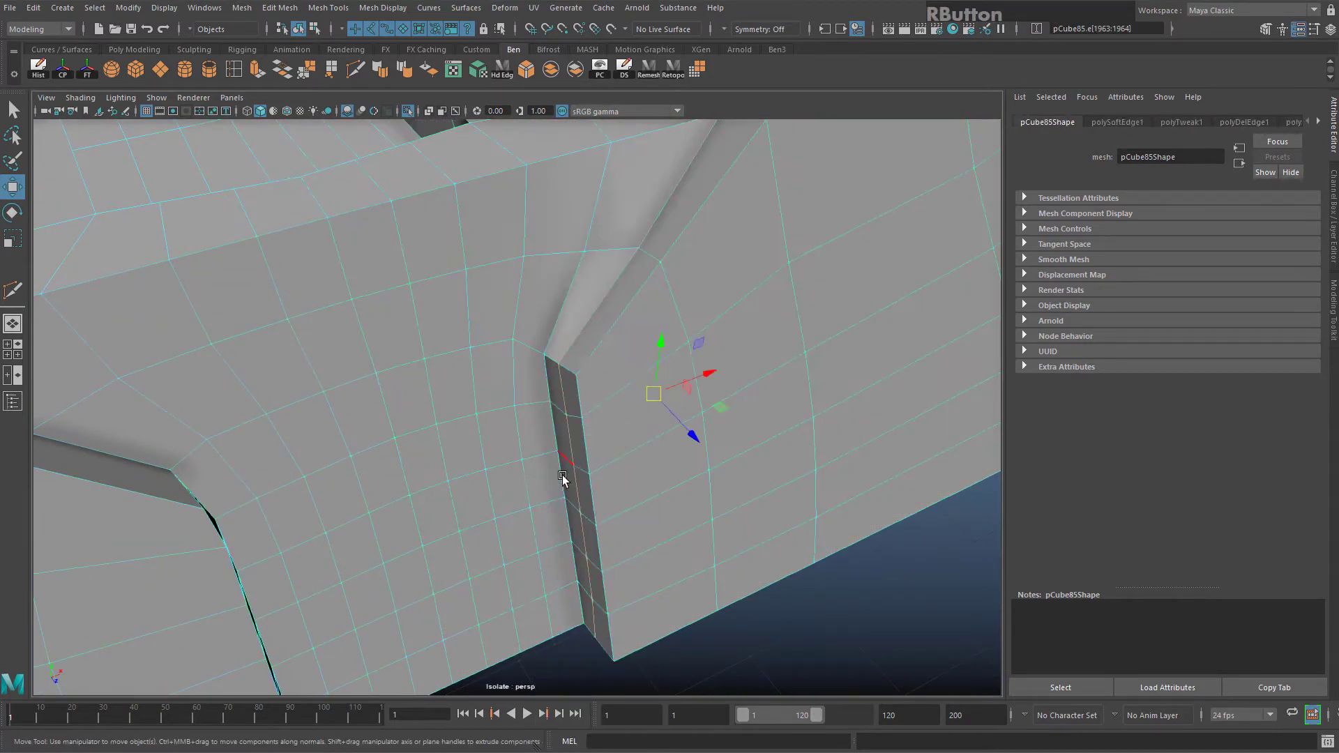
left_click_drag(619, 258, 636, 293, "alt")
middle_click_drag(636, 293, 637, 305, "alt")
middle_click_drag(570, 408, 617, 235, "alt")
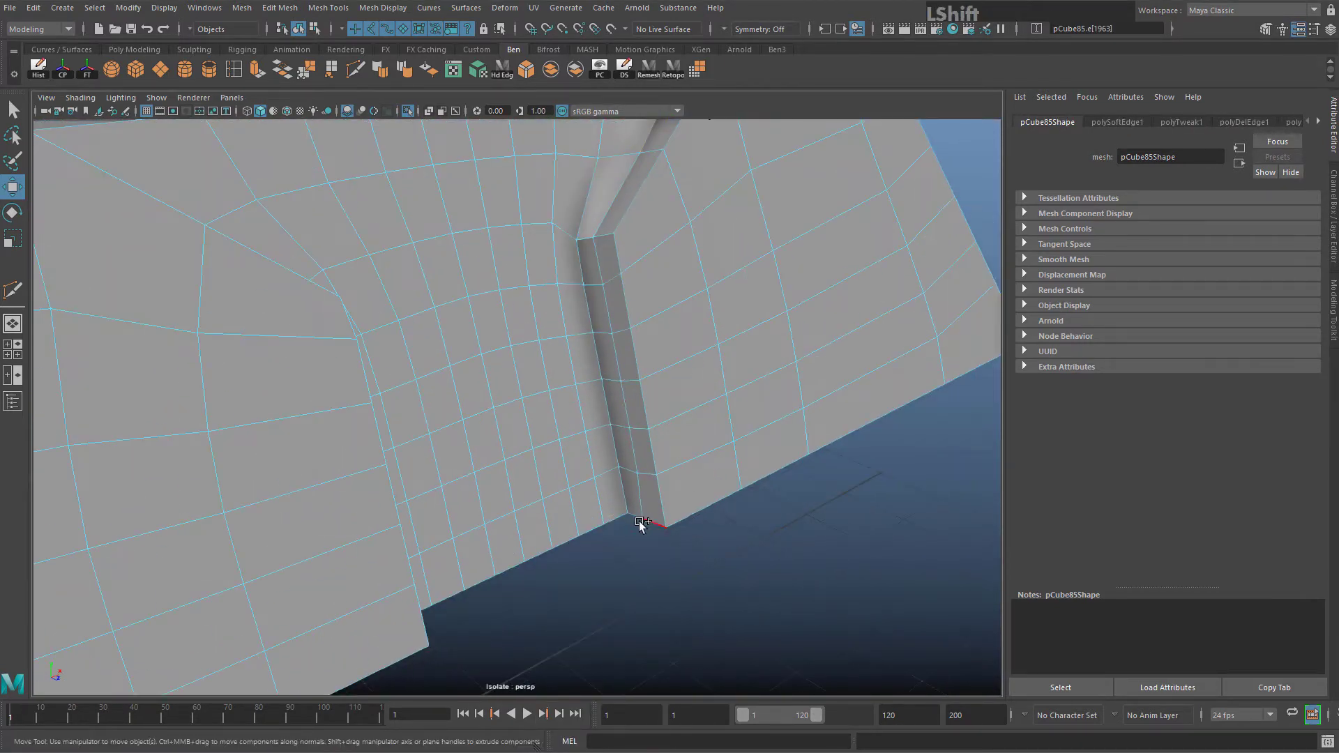
left_click(640, 508, "shift")
left_click_drag(641, 508, 659, 352, "alt")
right_click(659, 352, "shift")
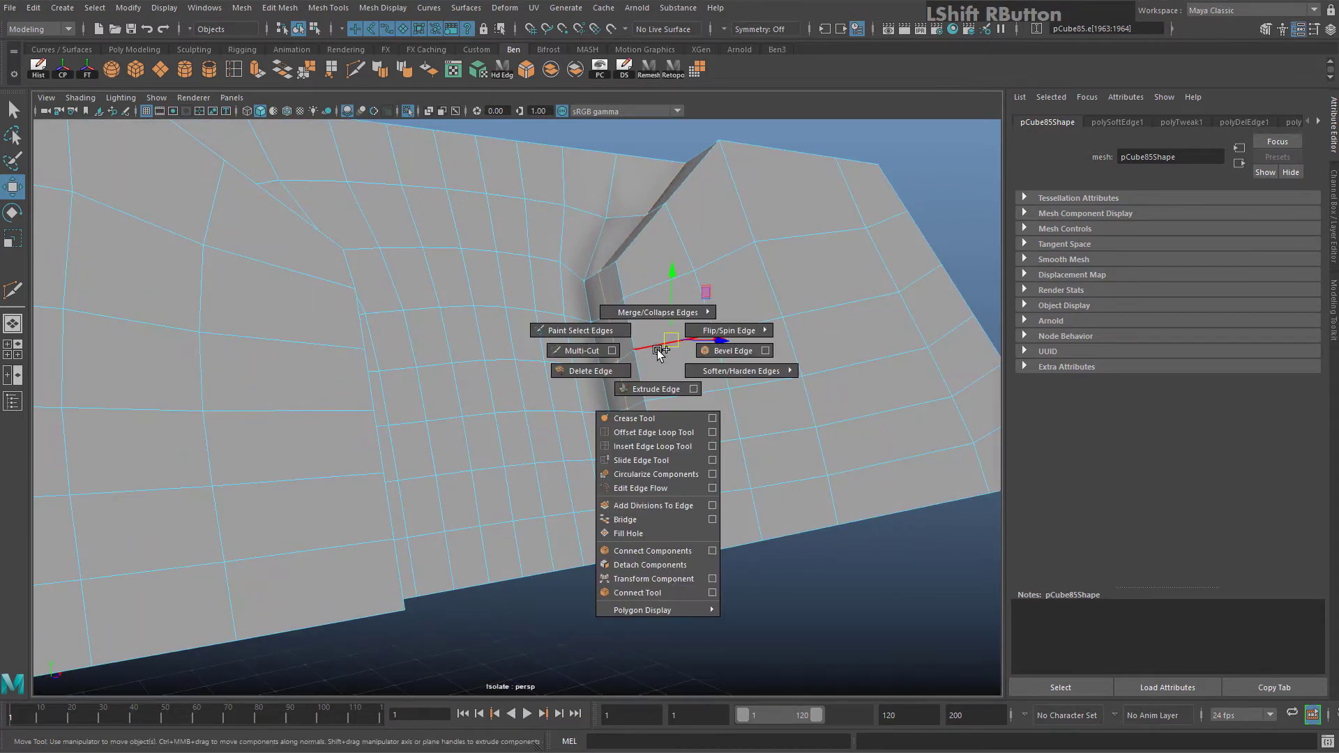
right_click_drag(598, 369, 599, 369, "shift")
Cut a new edge along the notch from its inner middle vertex to its upper corner
left_click_drag(598, 370, 697, 293, "alt")
middle_click_drag(697, 293, 640, 391, "alt")
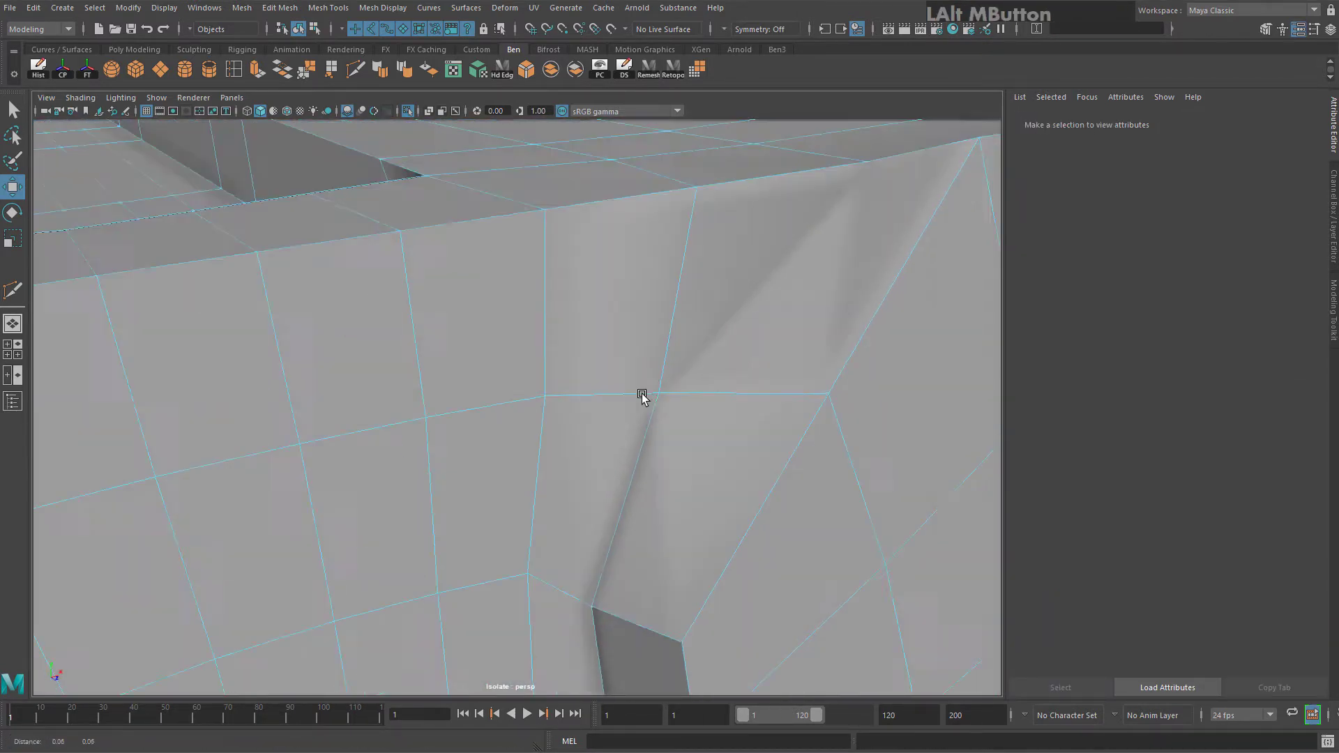
left_click_drag(640, 391, 667, 258, "alt")
middle_click_drag(666, 257, 614, 240, "alt")
left_click_drag(613, 241, 607, 310, "alt")
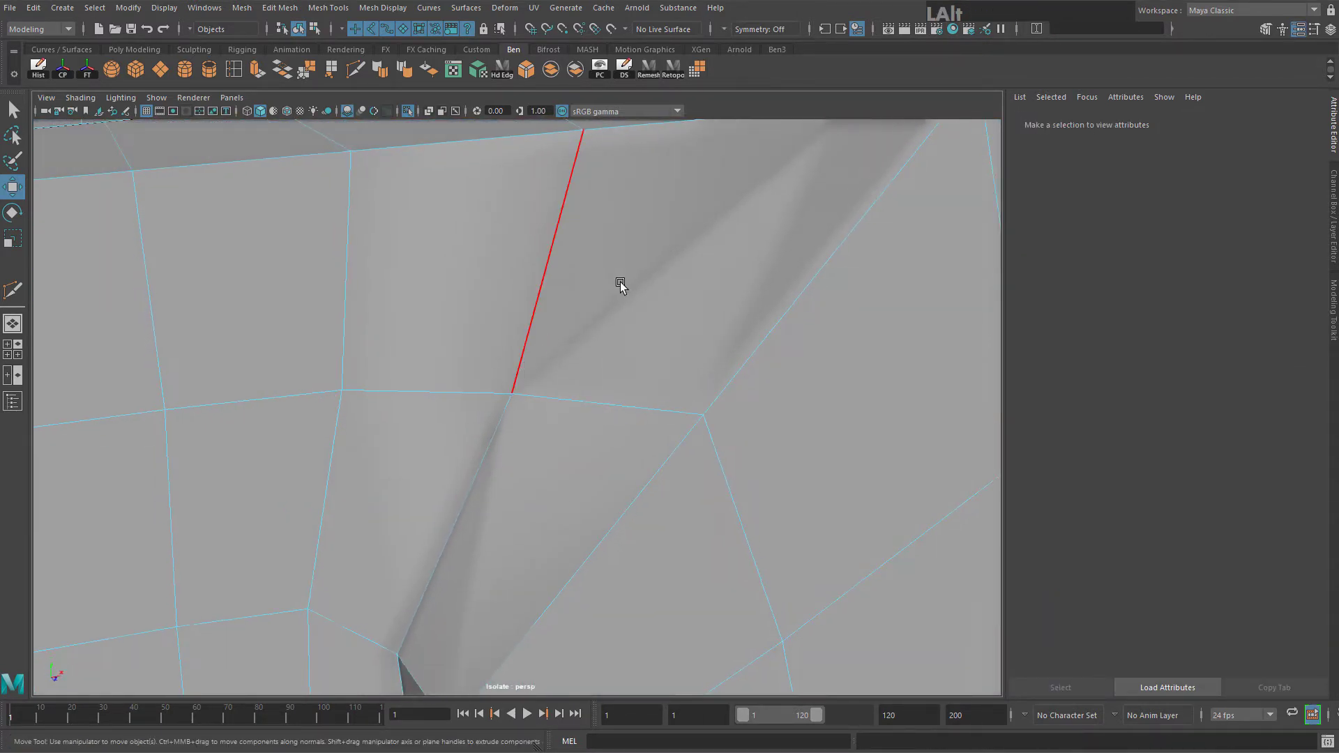
middle_click_drag(700, 185, 701, 276, "alt")
left_click_drag(701, 276, 767, 175, "alt")
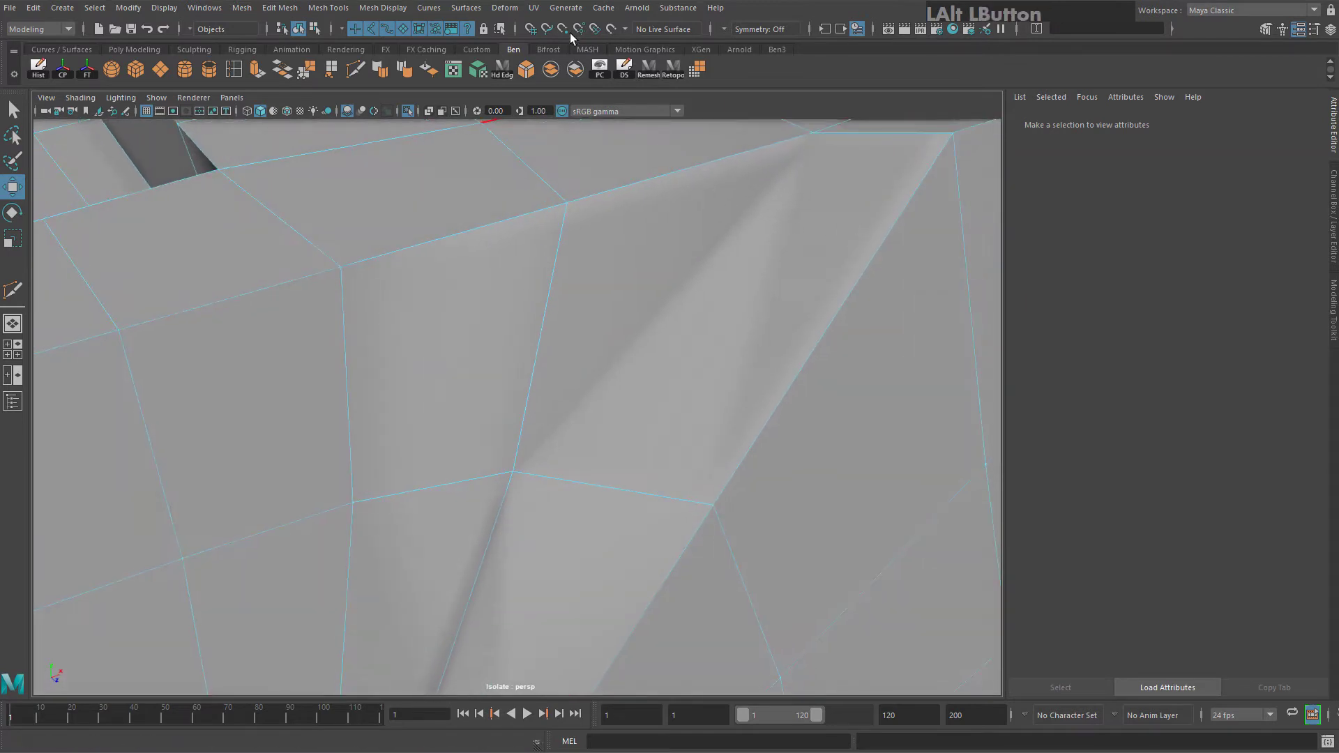
left_click(354, 70)
right_click_drag(614, 433, 575, 426, "alt")
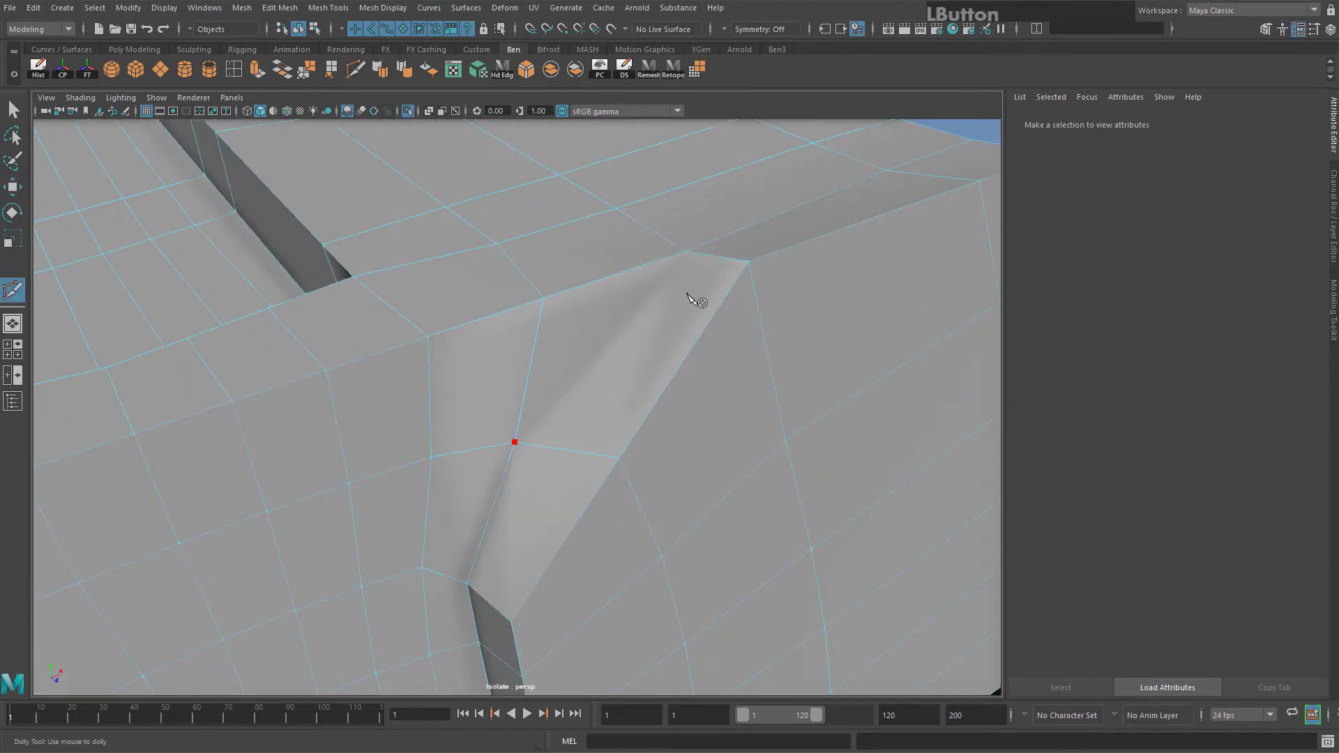
left_click_drag(743, 333, 95, 109, "alt")
left_click(12, 109)
Adjust the notch's inner middle vertex and delete the vertical edge connecting it to the superstructure's top edge
right_click_drag(532, 439, 461, 397)
left_click(519, 447)
key("w")
left_click_drag(527, 457, 679, 371, "alt")
right_click_drag(725, 351, 724, 296)
left_click(825, 305)
middle_click_drag(825, 304, 651, 349, "alt")
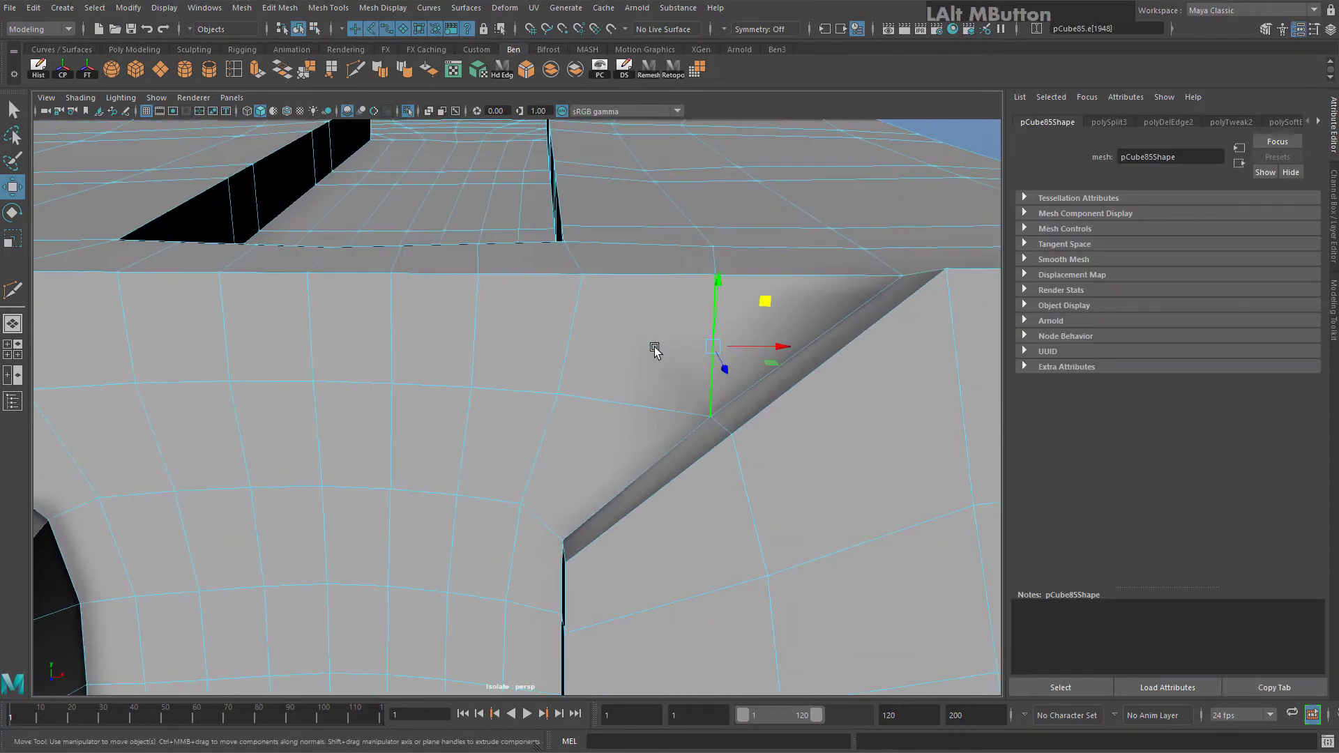
right_click_drag(652, 349, 601, 374, "shift")
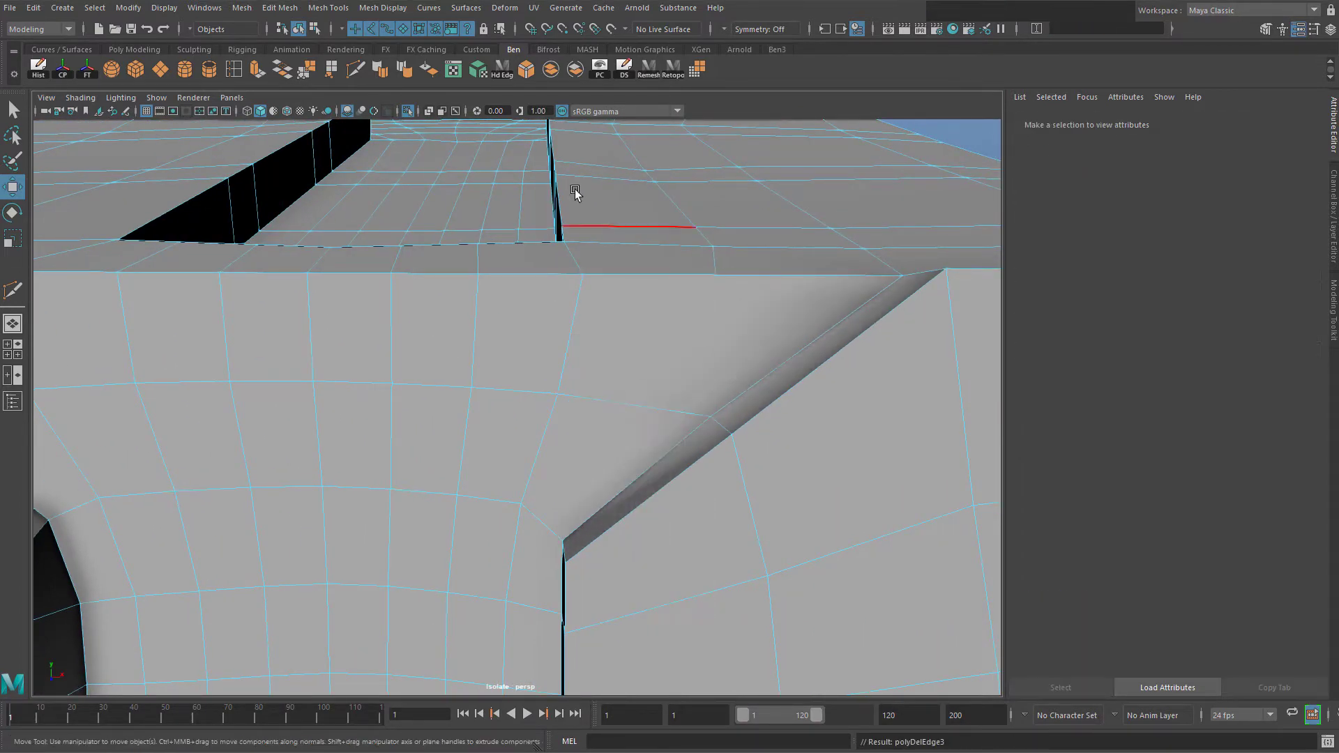
Cut a new edge from the vertex on the top edge beside the notch down to the channel's upper corner
left_click(355, 68)
left_click(715, 276)
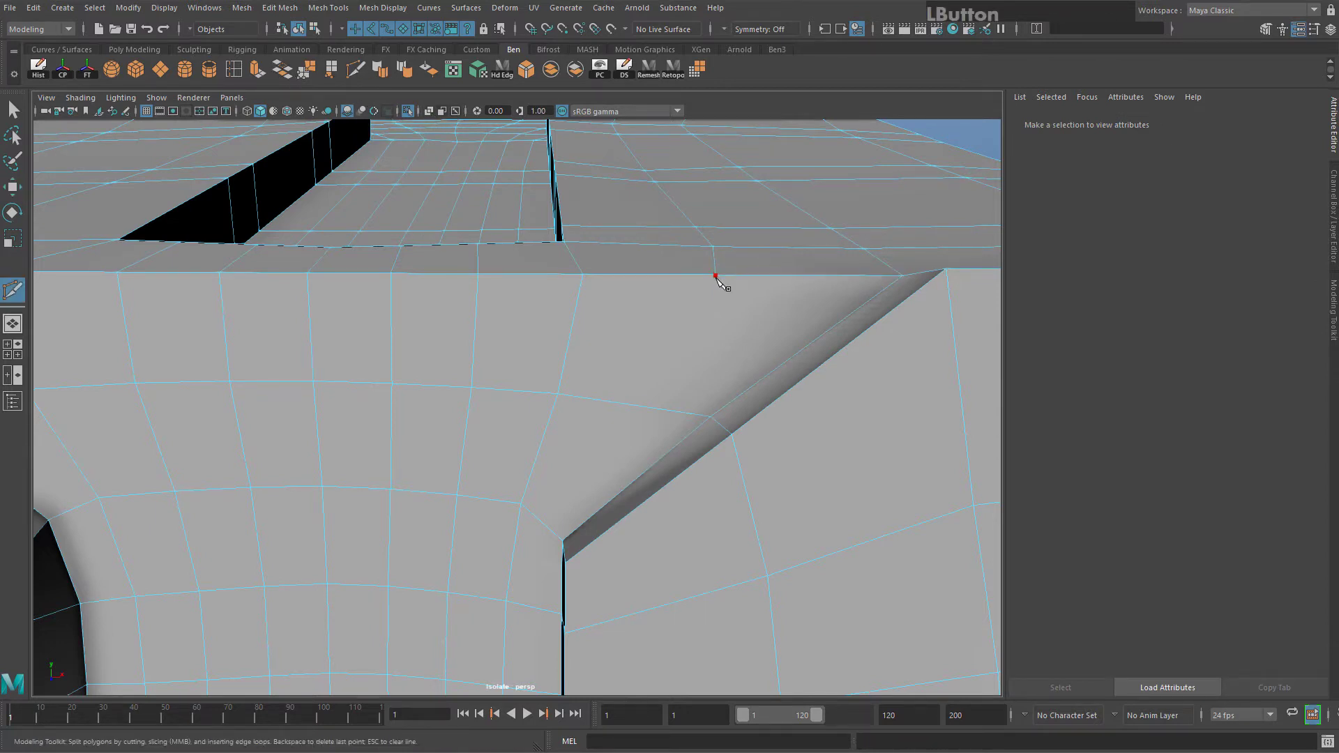
left_click(550, 532)
middle_click_drag(550, 532, 608, 350, "alt")
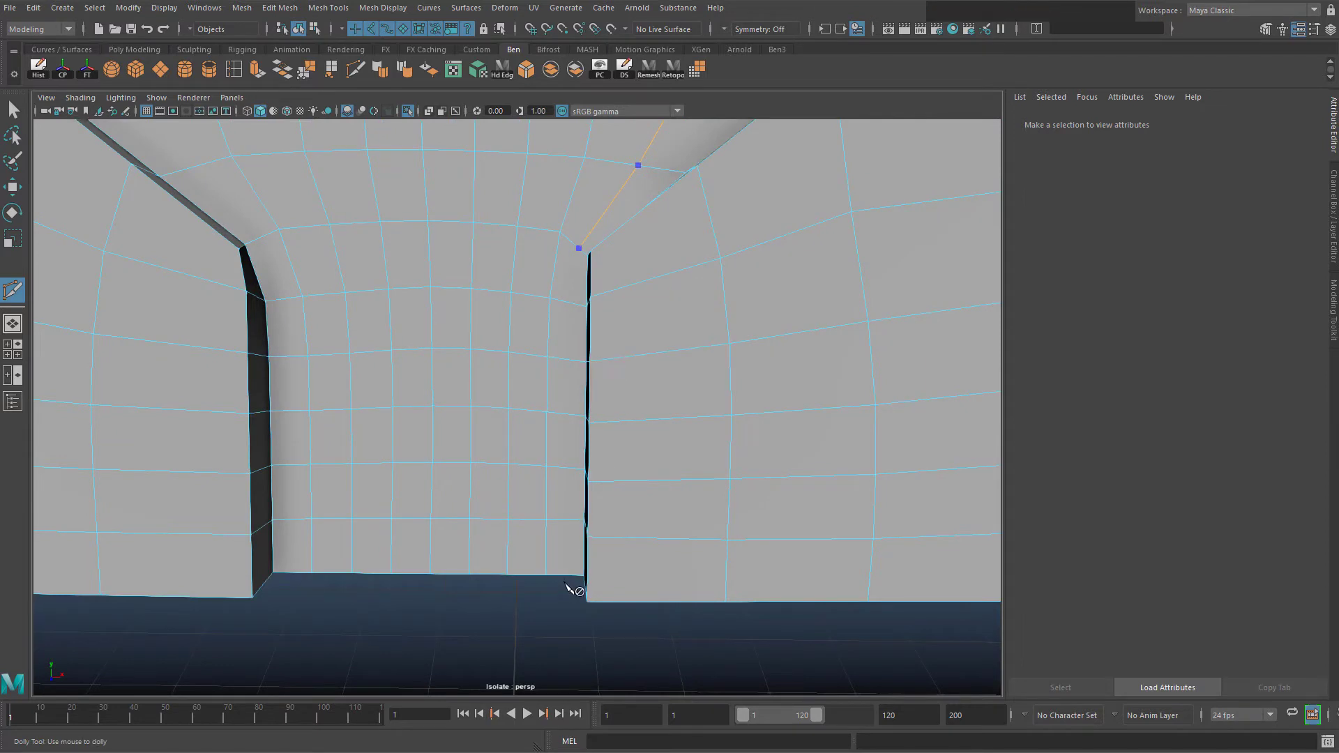
key("KP_Enter")
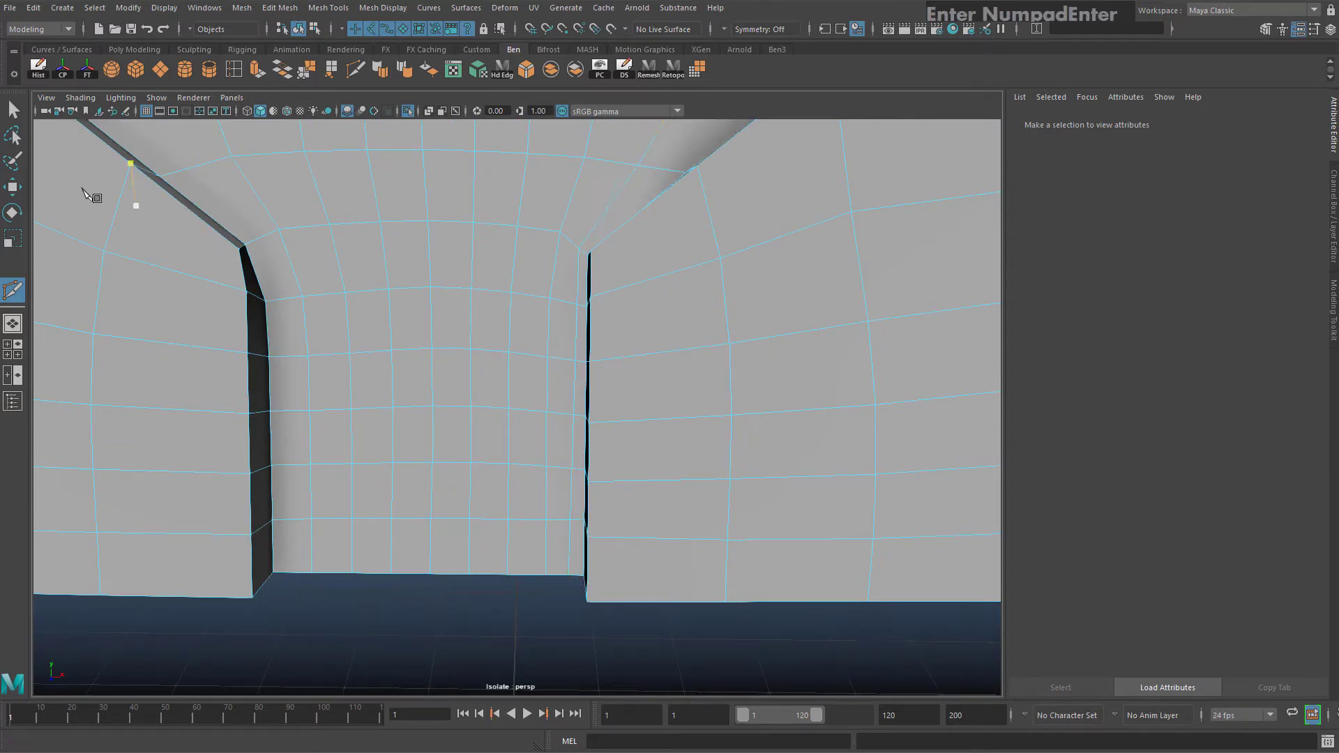
left_click(13, 109)
Harden the edges along the slanted notch and the inner corner of the vertical channel's side wall
middle_click_drag(548, 248, 544, 261, "alt")
left_click_drag(545, 260, 676, 262, "alt")
right_click_drag(663, 218, 665, 179)
left_click(659, 234)
double_click(623, 297, "shift")
left_click_drag(505, 168, 535, 186, "alt")
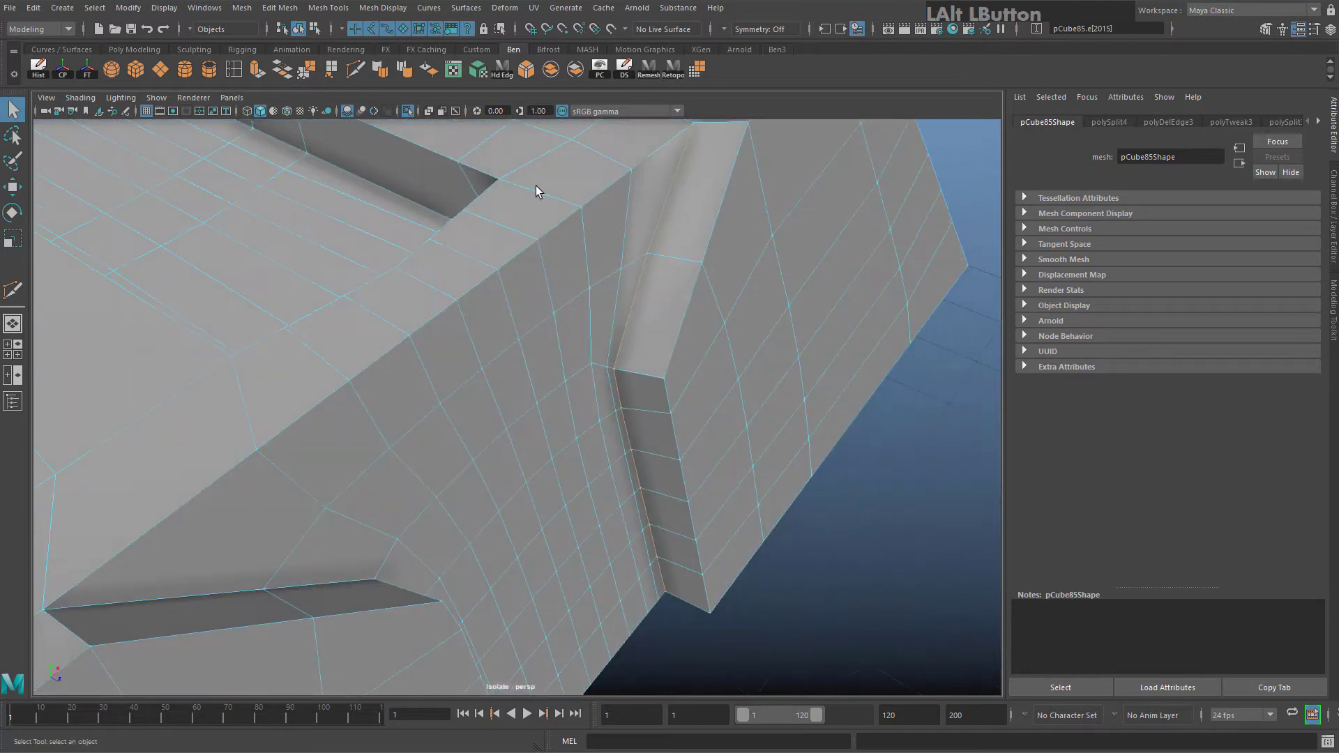
left_click(383, 73)
Select the column of faces forming the vertical channel's opposite side wall
middle_click_drag(698, 129, 663, 351, "alt")
left_click_drag(663, 351, 502, 313, "alt")
right_click_drag(461, 413, 462, 456)
left_click(468, 407)
scroll(463, 495, "up", 3)
double_click(434, 632, "shift")
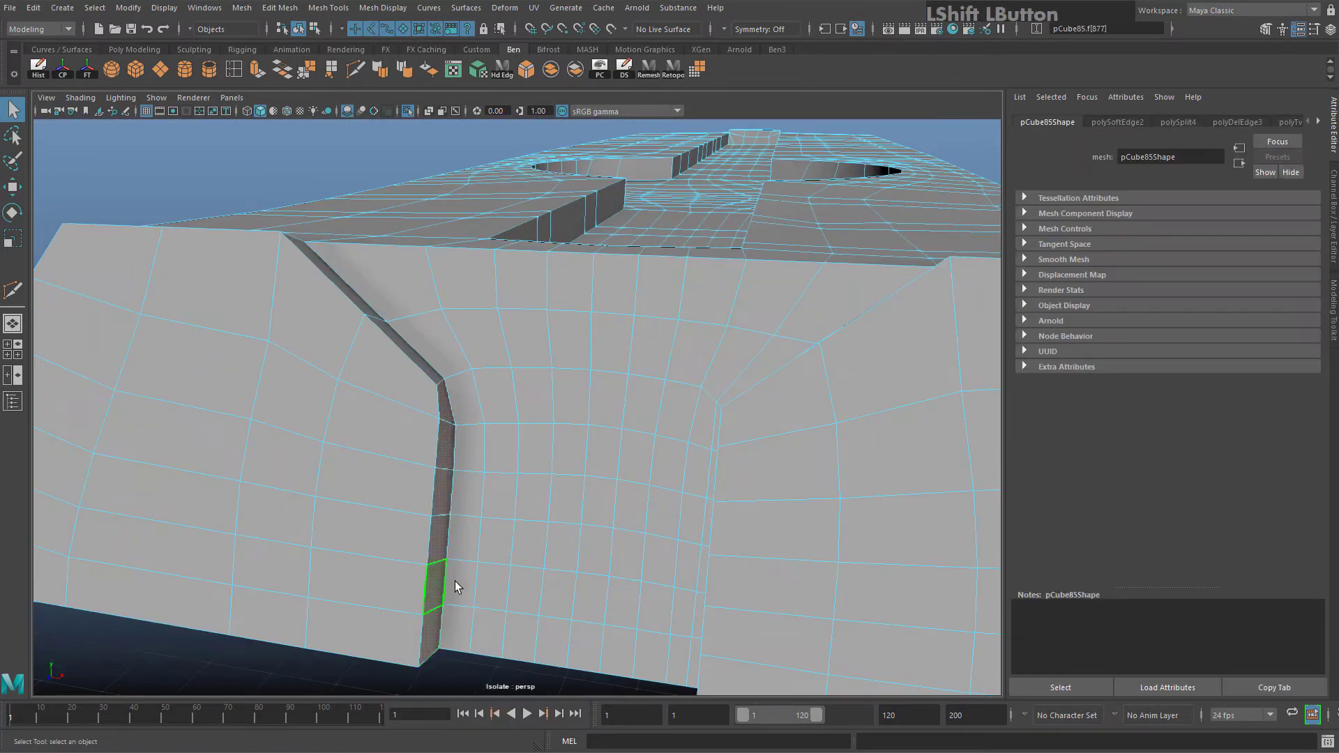
key("r")
left_click_drag(496, 530, 382, 522)
key("ctrl+z")
key("ctrl+z")
left_click_drag(496, 528, 419, 507)
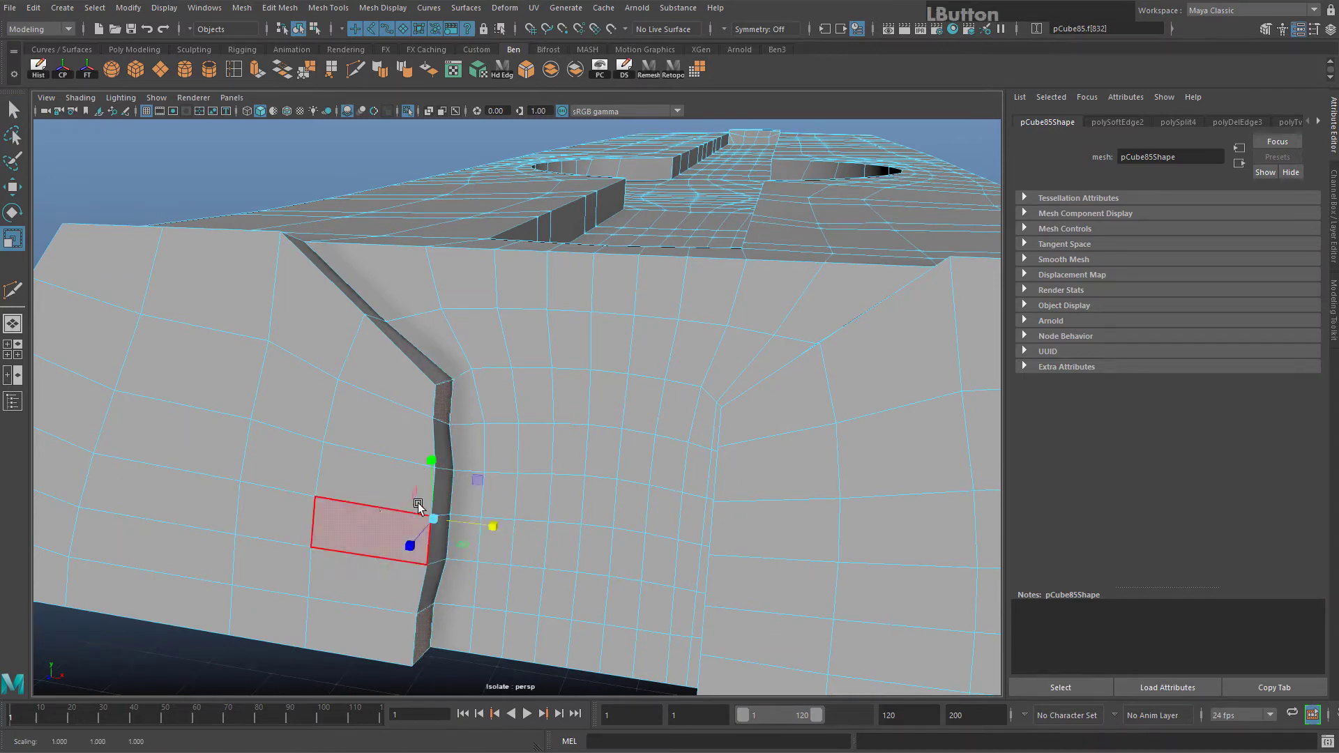
key("ctrl+z")
key("ctrl+z")
Flatten the opposite side wall's faces with a sideways scale and reapply edge softening to the superstructure
double_click(441, 603, "shift")
left_click_drag(492, 526, 558, 447)
scroll(697, 390, "down", 5)
right_click_drag(744, 379, 813, 329)
left_click(788, 230)
Straighten the bent row of edges between the flat face and the sloped end beyond the small step by scaling
scroll(558, 279, "down", 3)
left_click_drag(446, 300, 558, 342, "alt")
scroll(579, 370, "up", 5)
right_click_drag(597, 383, 598, 343)
left_click(493, 430)
left_click_drag(573, 445, 730, 416, "alt")
left_click(652, 399, "shift")
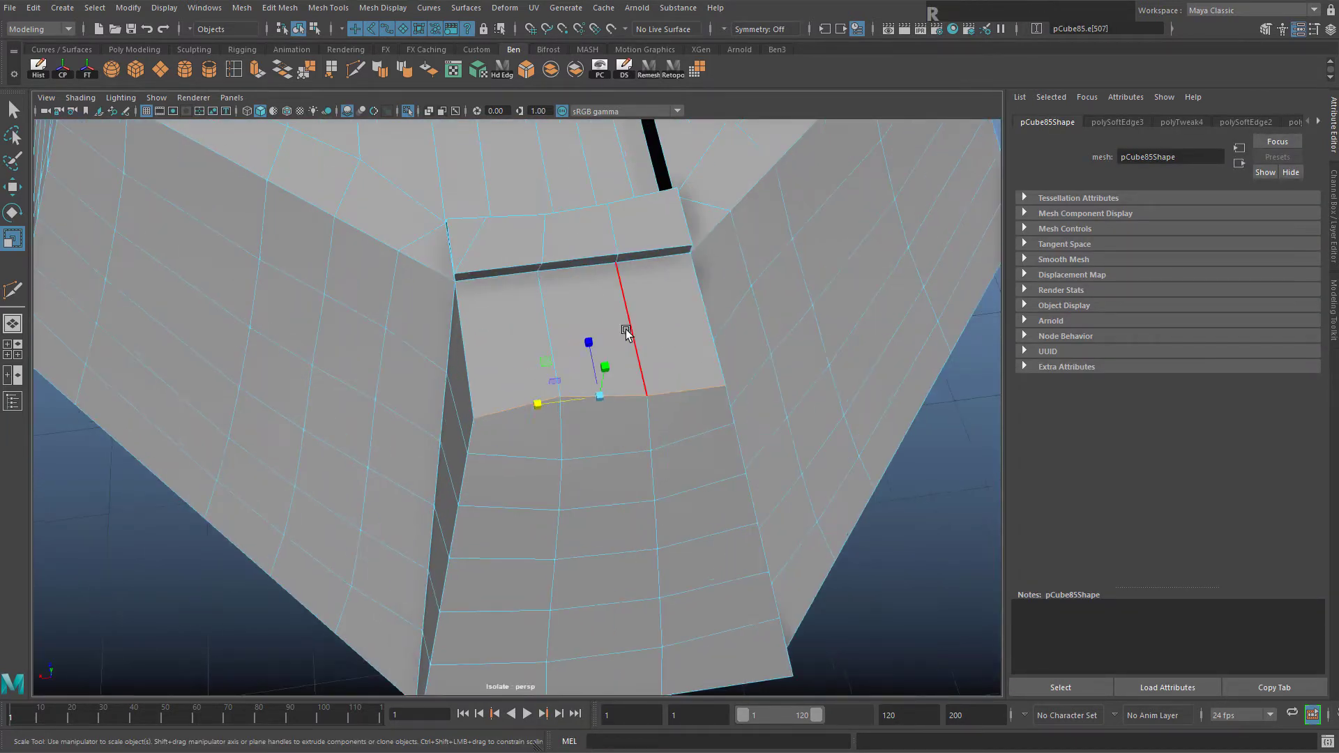
left_click_drag(588, 343, 517, 471)
Delete the diagonal edge across the corner of the small step's top face
middle_click_drag(507, 206, 469, 332, "alt")
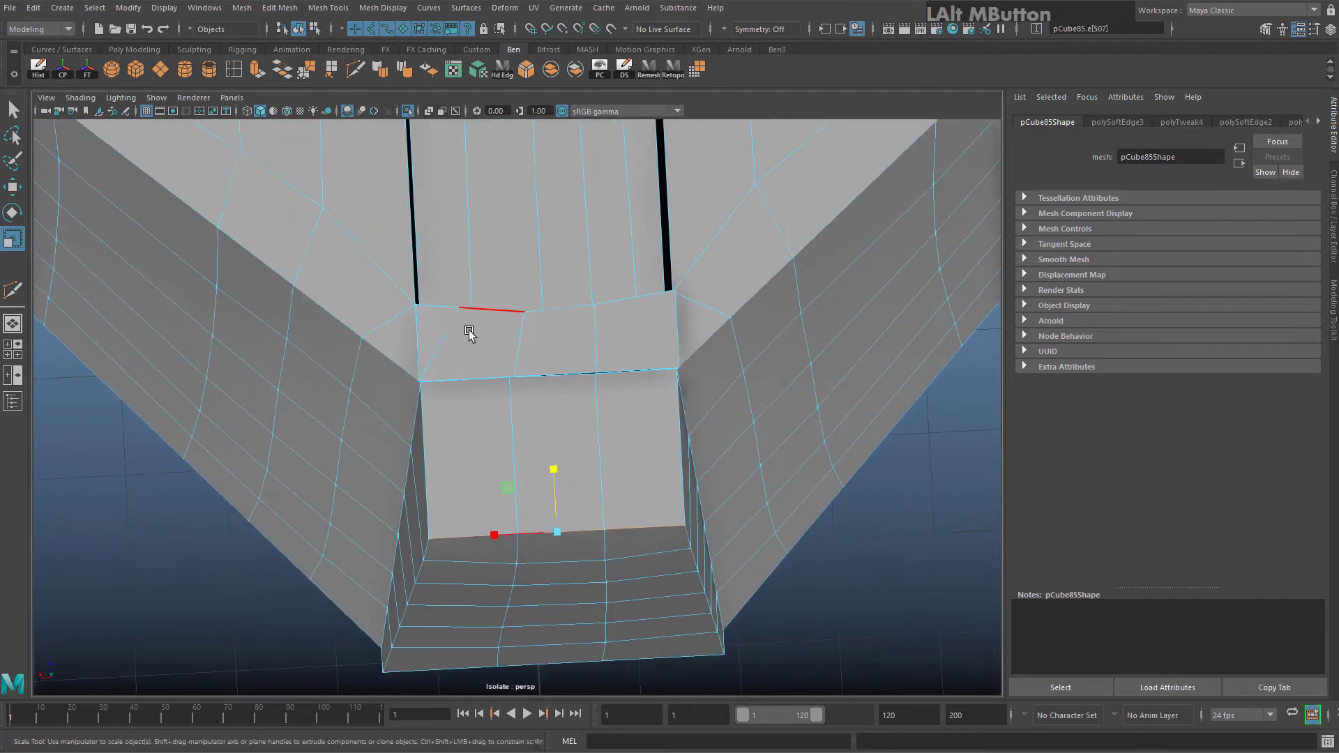
left_click_drag(469, 332, 481, 395, "alt")
middle_click_drag(481, 395, 491, 433, "alt")
scroll(491, 446, "down", 6)
scroll(490, 448, "up", 6)
left_click_drag(490, 449, 657, 451, "alt")
left_click(714, 407)
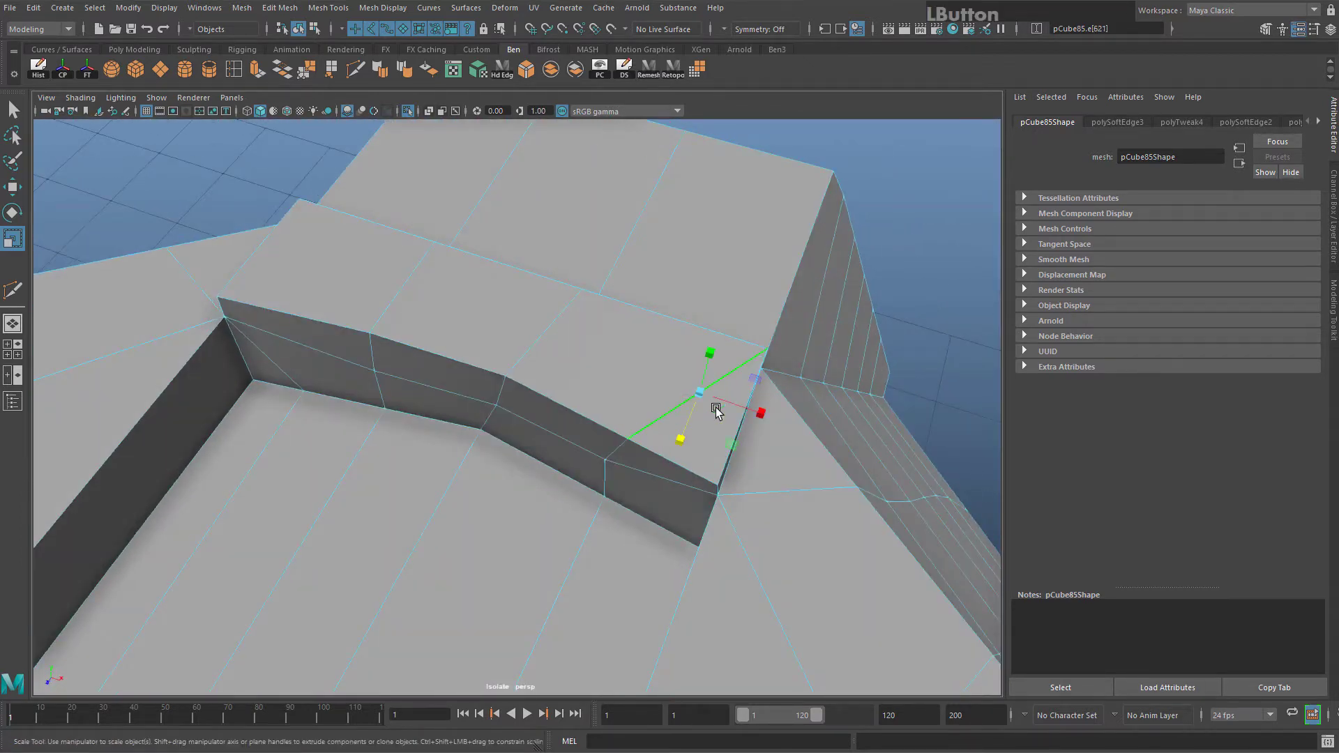
left_click_drag(717, 411, 568, 386, "alt")
right_click_drag(569, 386, 502, 409, "shift")
Cut a new edge line across the small step's top and front, continuing over the flat face beyond it
left_click_drag(502, 409, 710, 143, "alt")
left_click(355, 69)
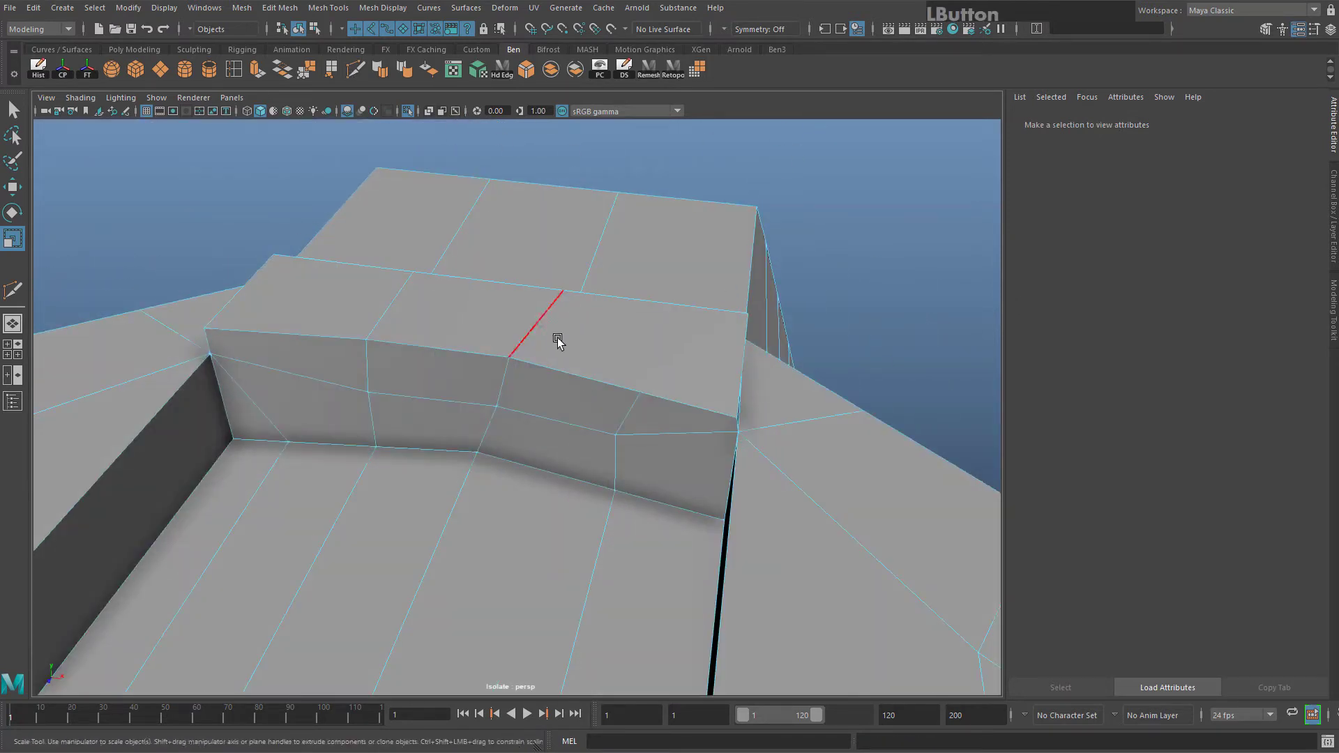
left_click_drag(666, 343, 455, 306, "alt")
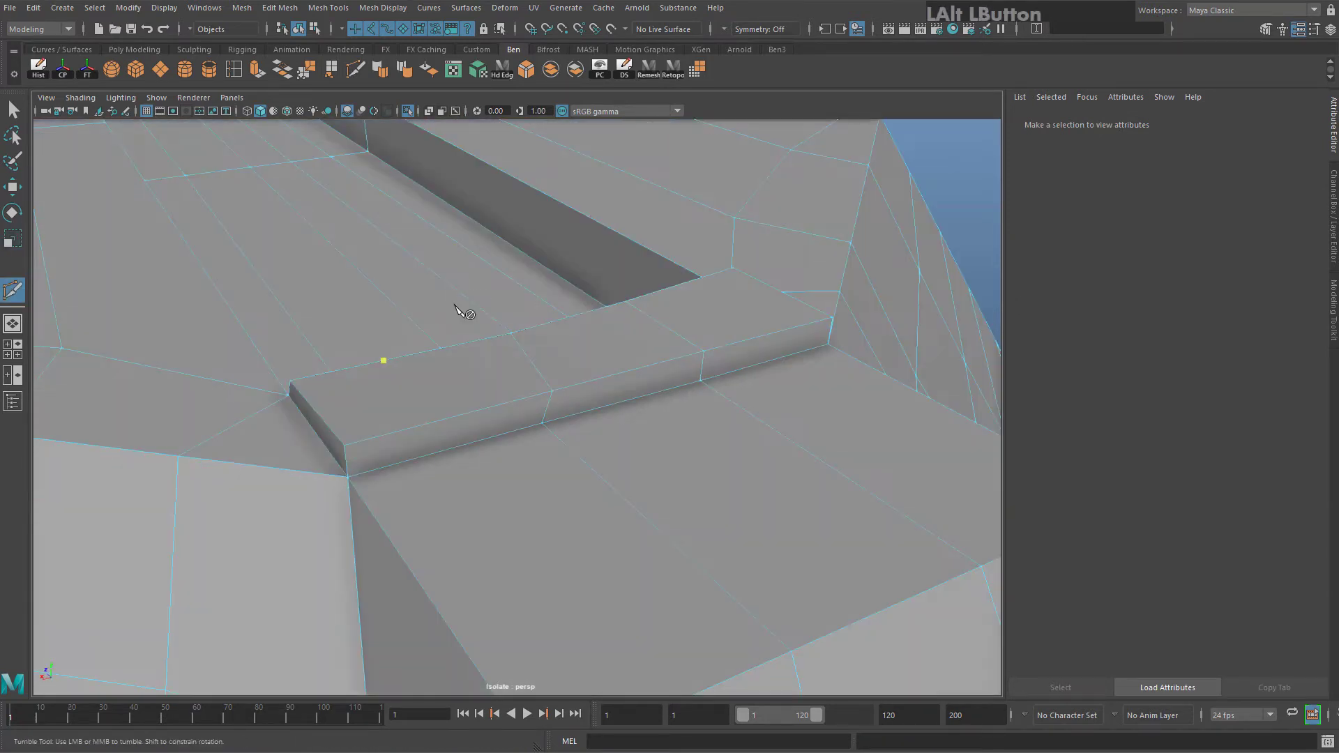
left_click(465, 442)
middle_click_drag(470, 446, 577, 532, "alt")
left_click(564, 520)
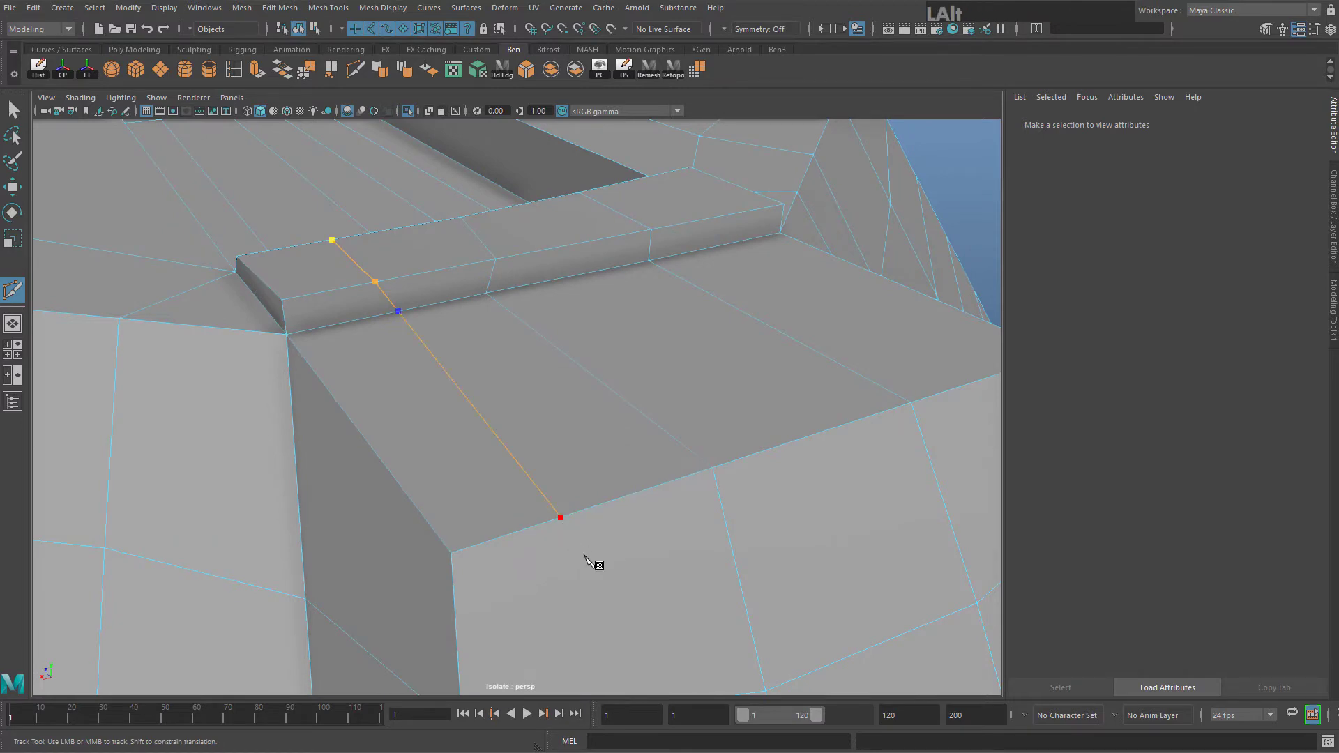
left_click_drag(584, 558, 532, 674, "alt")
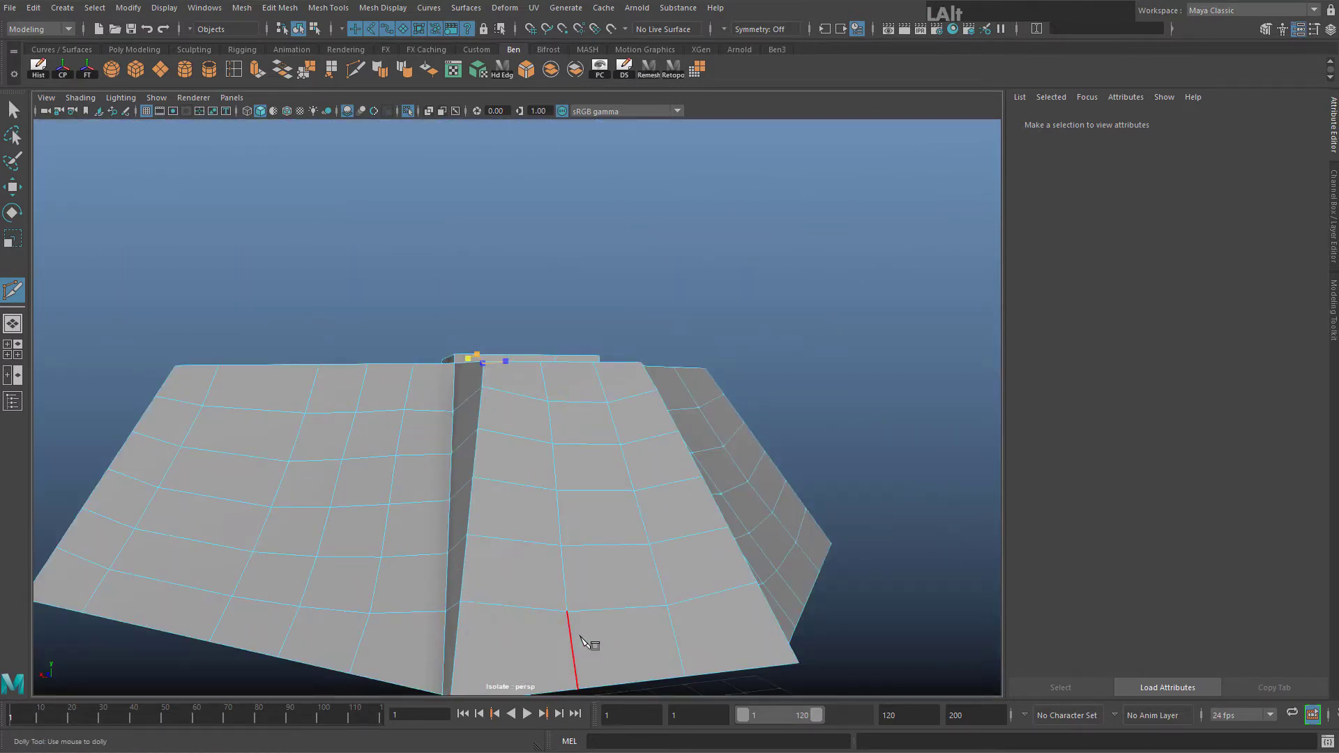
middle_click_drag(587, 642, 535, 556, "alt")
key("Return")
Examine the superstructure's overall topology and the middle faces of the vertical channel
left_click_drag(651, 559, 718, 471, "alt")
scroll(622, 537, "down", 5)
middle_click_drag(622, 537, 721, 280, "alt")
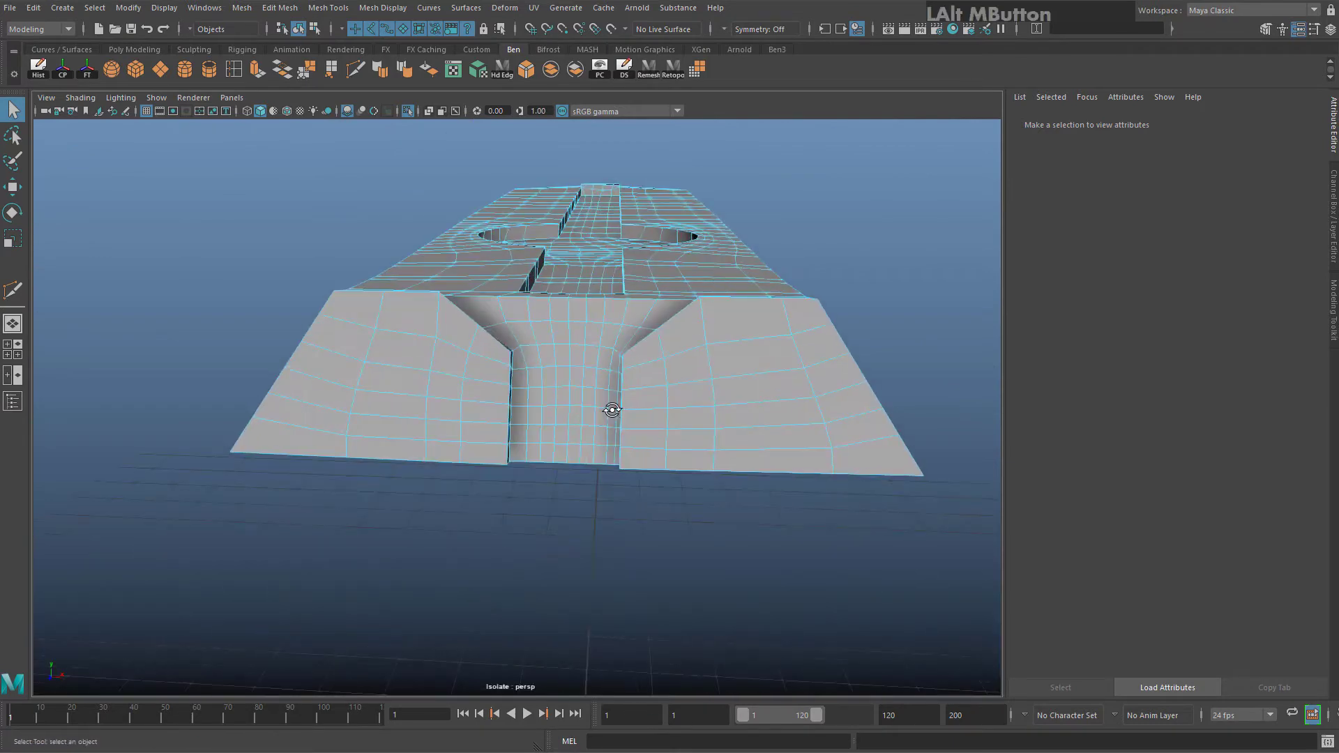
left_click_drag(612, 410, 561, 417, "alt")
middle_click_drag(613, 352, 523, 440, "alt")
scroll(558, 391, "up", 3)
scroll(588, 392, "down", 3)
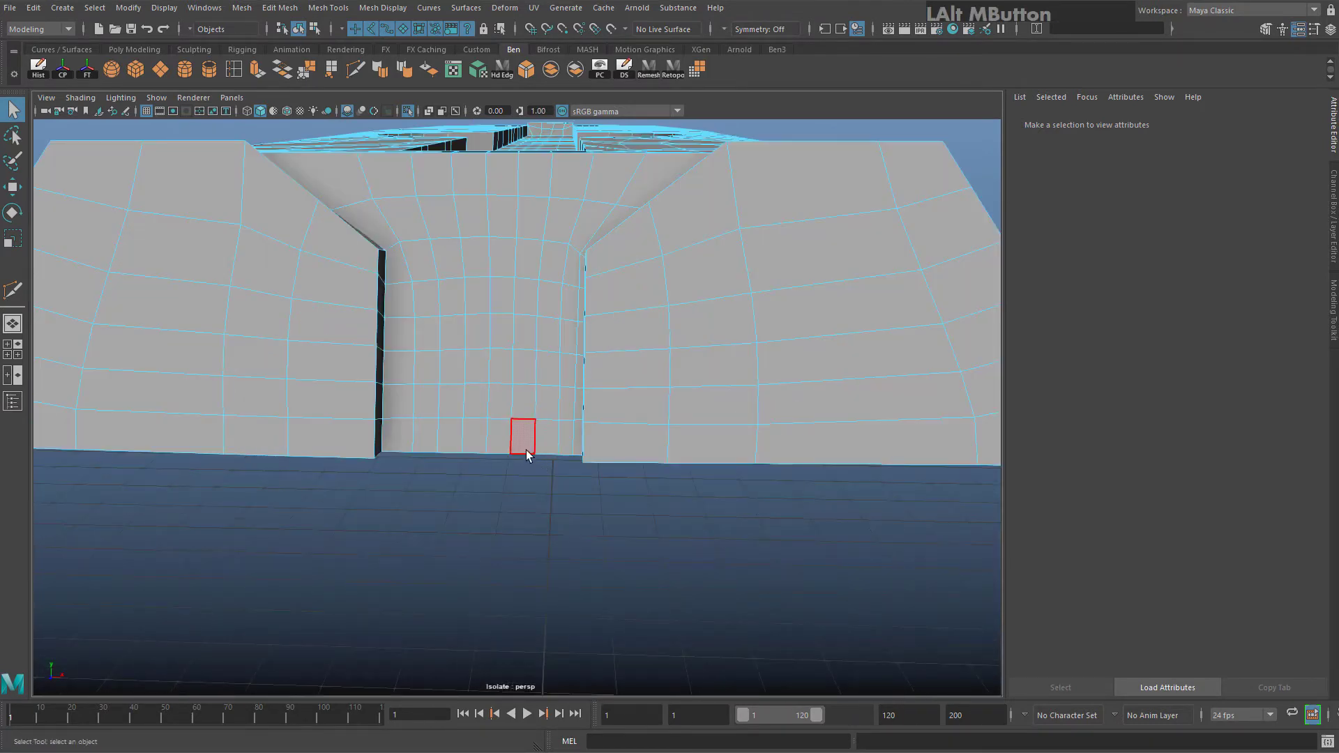
left_click_drag(523, 439, 538, 296, "alt")
middle_click_drag(577, 518, 597, 314, "alt")
middle_click_drag(595, 516, 561, 175, "alt")
Delete the continuous loop of faces running down the vertical channel and along the superstructure's whole length
left_click(568, 423, "shift")
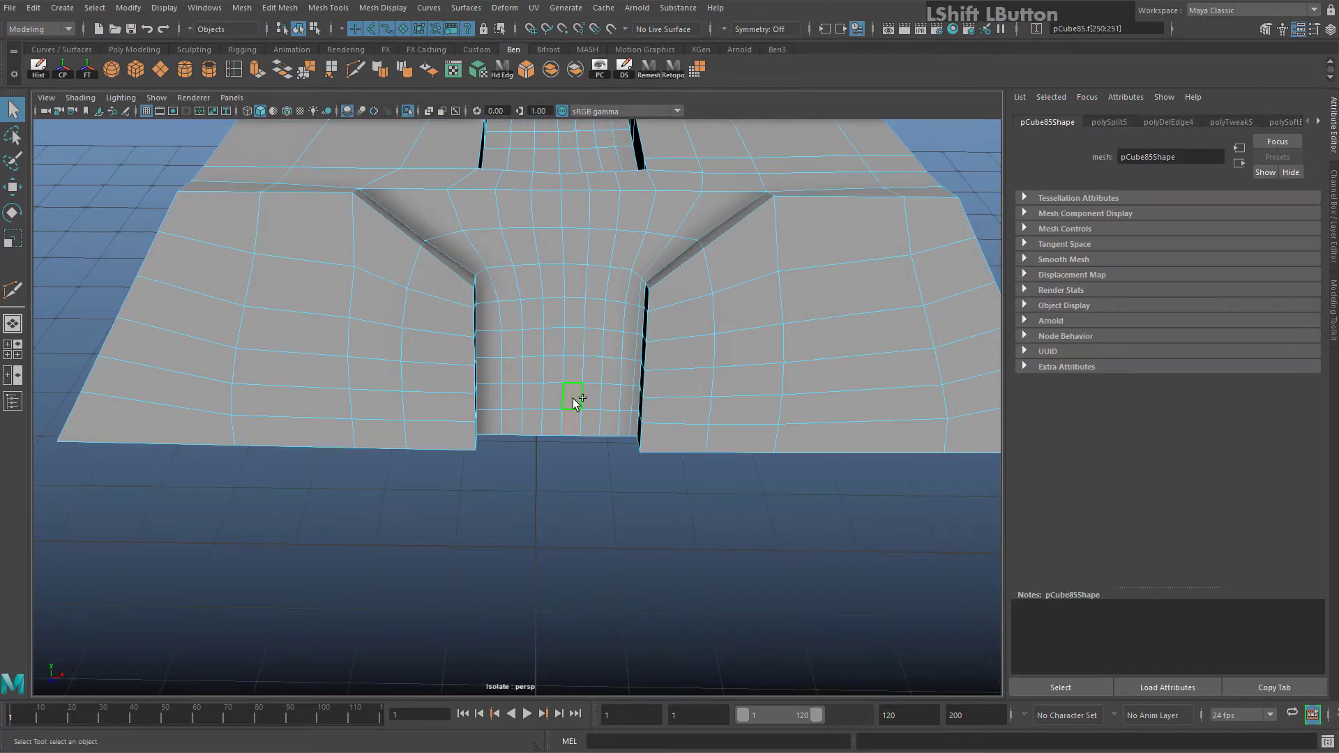
middle_click_drag(568, 418, 547, 437, "alt")
left_click_drag(546, 437, 708, 320, "alt")
middle_click_drag(708, 319, 564, 399, "alt")
left_click_drag(562, 394, 599, 438, "alt")
scroll(598, 440, "up", 2)
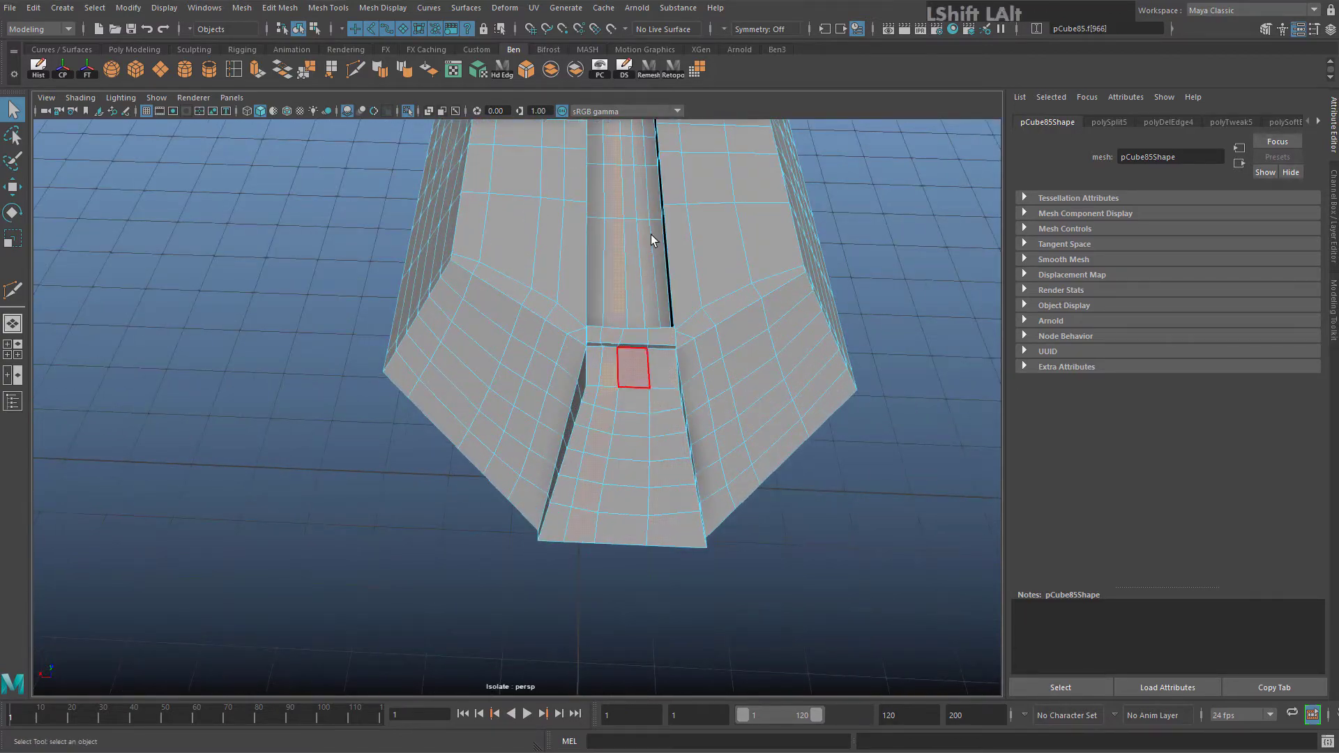
middle_click_drag(652, 241, 553, 449, "alt")
left_click_drag(553, 448, 801, 443, "alt")
middle_click_drag(801, 442, 621, 391, "alt")
left_click_drag(621, 391, 642, 490, "alt")
middle_click_drag(713, 460, 665, 444, "alt")
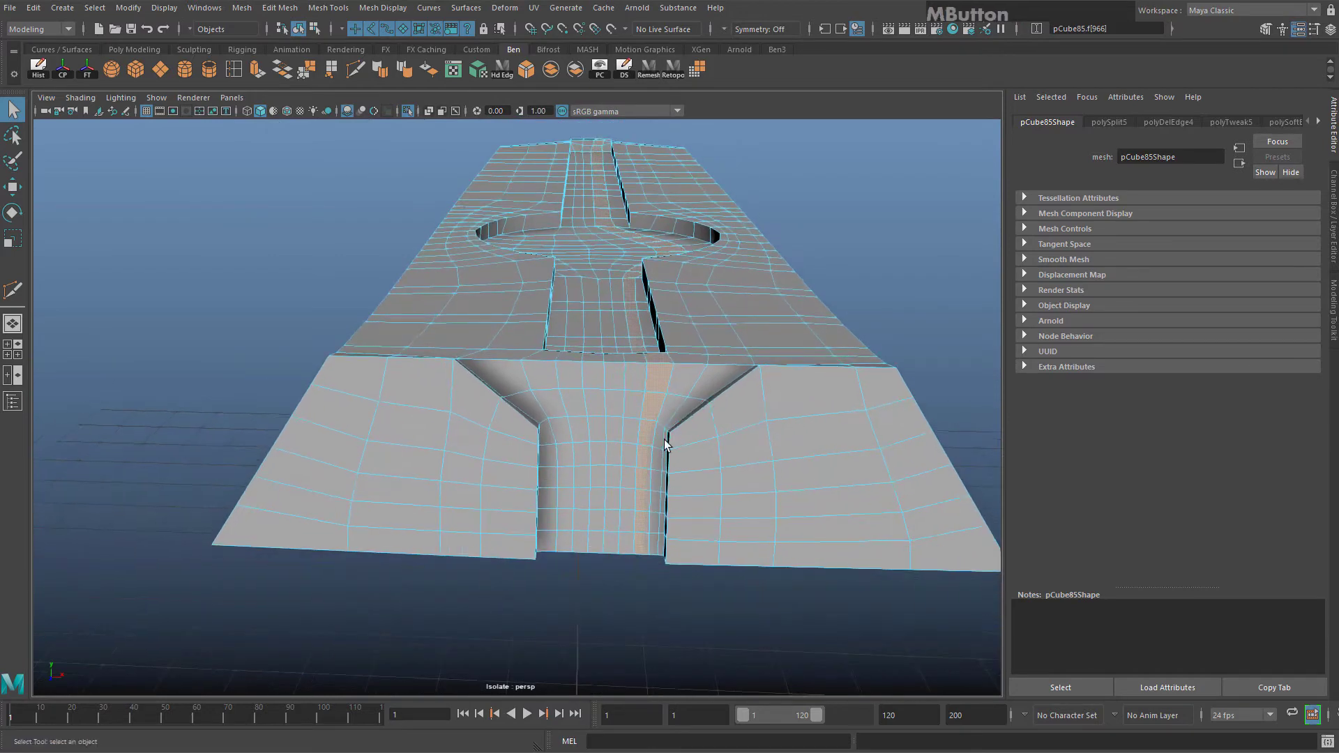
key("Delete")
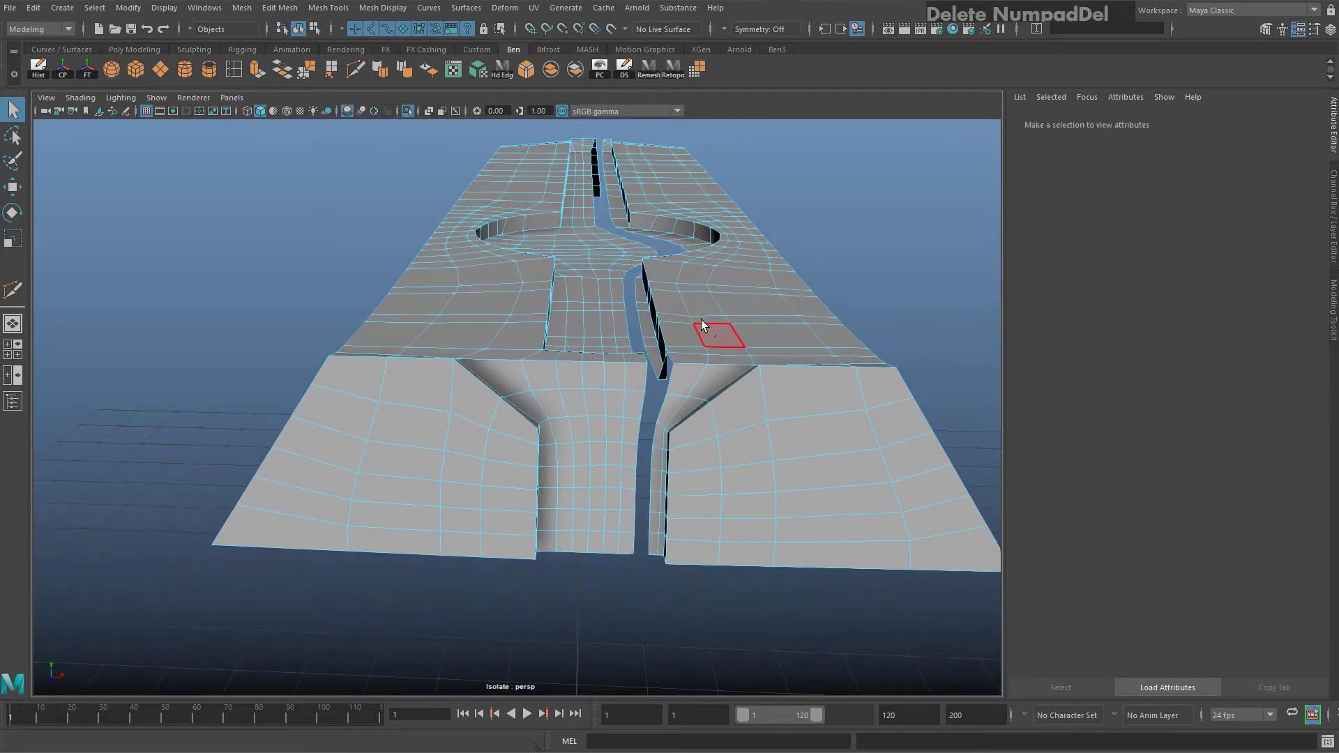
Separate the split superstructure mesh into individual objects and select the half that contains the full vertical channel
right_click_drag(556, 315, 582, 286)
middle_click_drag(421, 241, 397, 284, "alt")
left_click(576, 69)
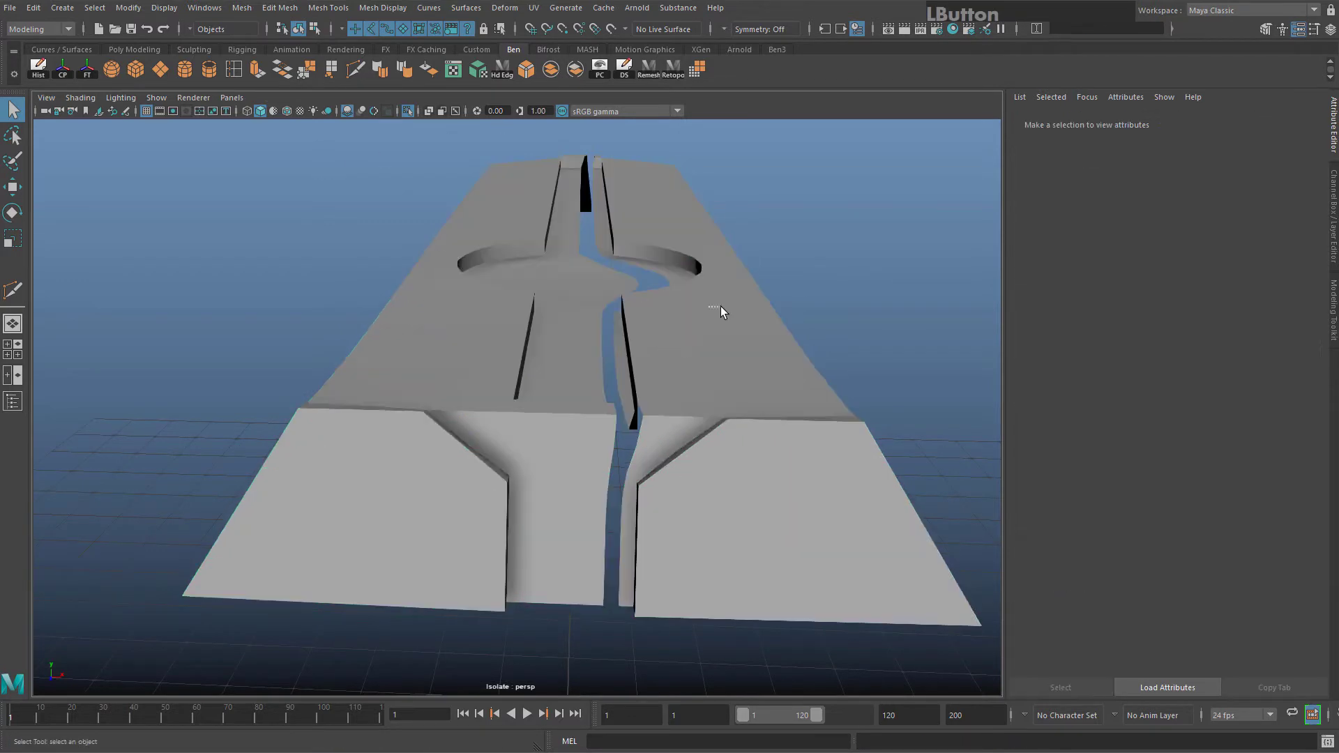
left_click(697, 268)
left_click(527, 351)
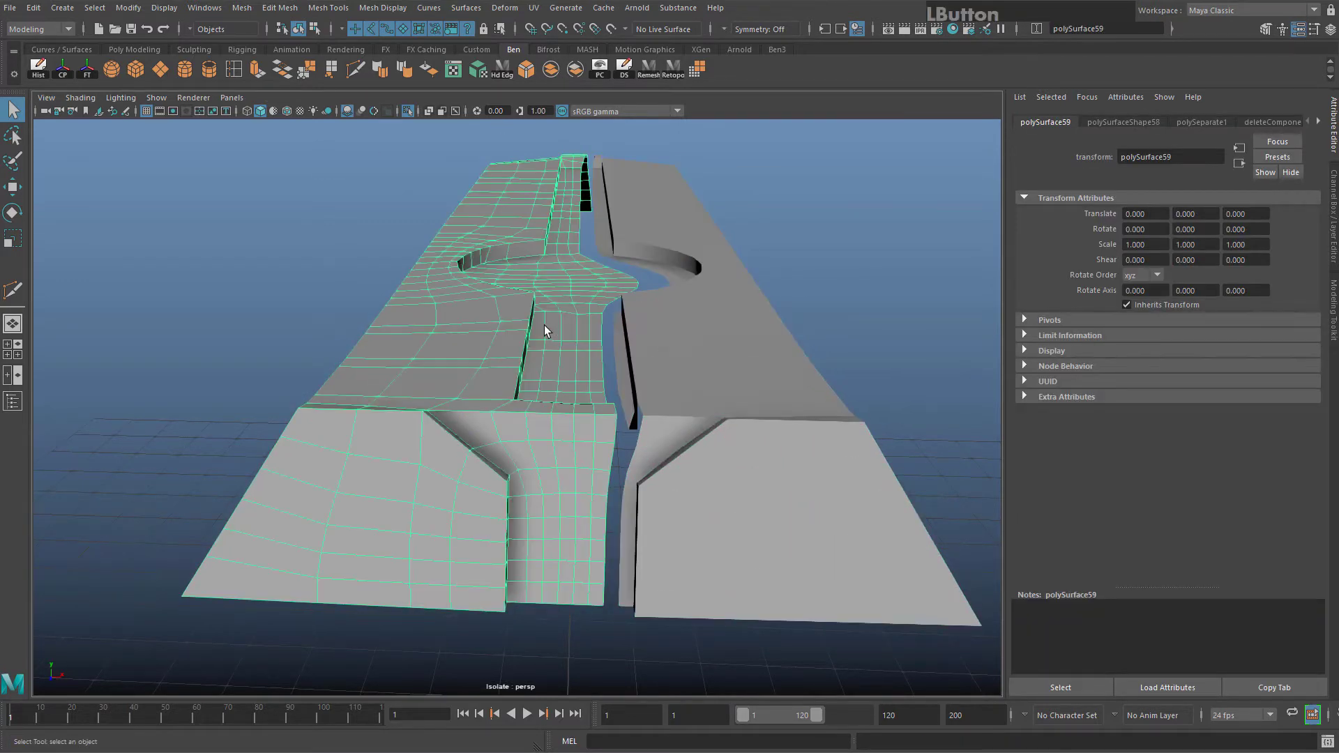
Select the open inner border edges of the channel half and straighten them along the superstructure's whole length
right_click_drag(576, 283, 509, 289)
left_click(615, 365)
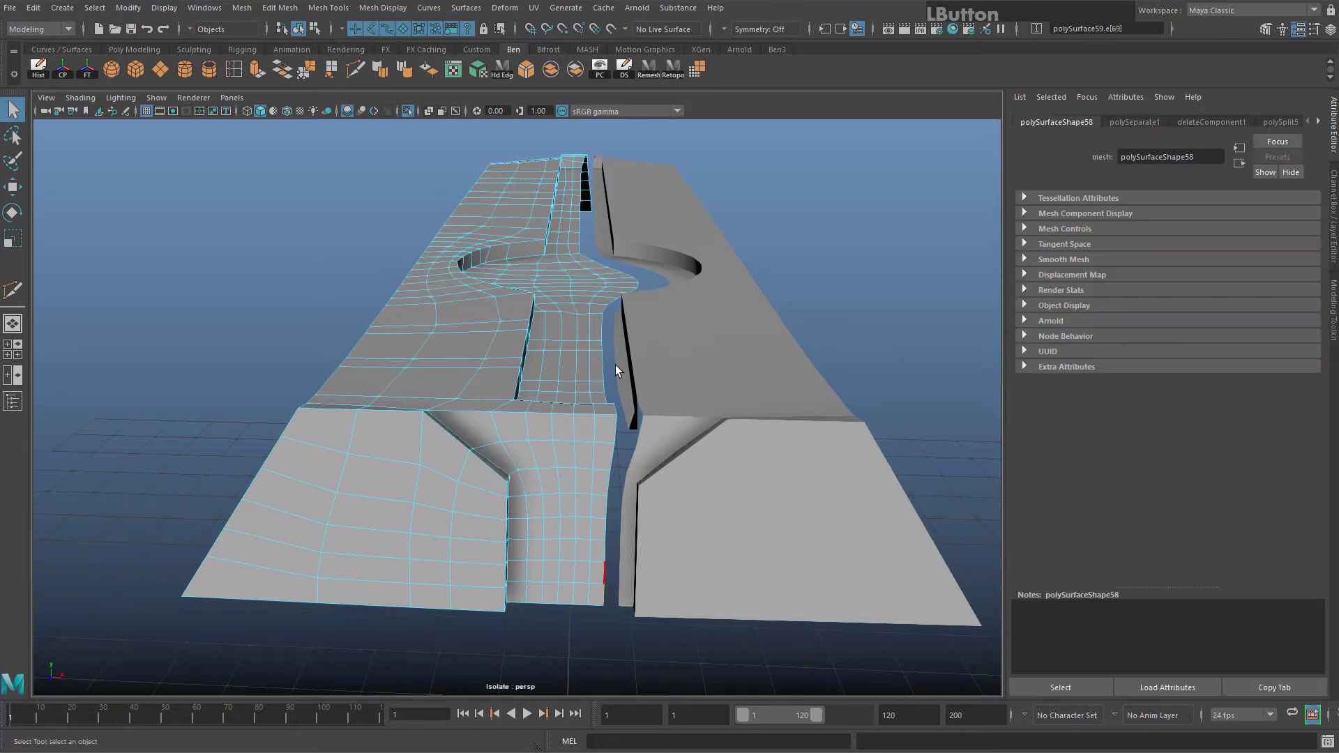
middle_click_drag(615, 365, 595, 325, "alt")
left_click_drag(595, 324, 618, 448, "alt")
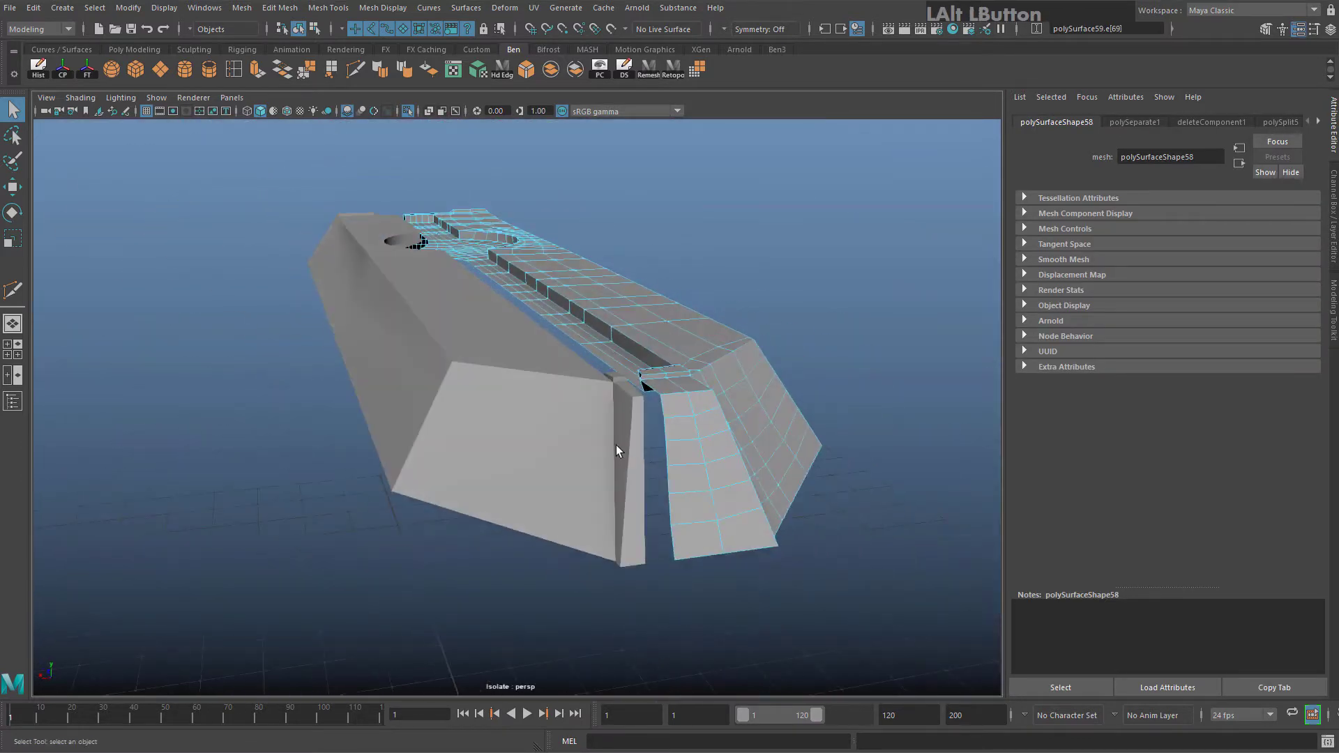
middle_click_drag(619, 448, 575, 454, "alt")
double_click(554, 465, "shift")
left_click_drag(555, 465, 530, 391, "alt")
middle_click_drag(530, 391, 536, 321, "alt")
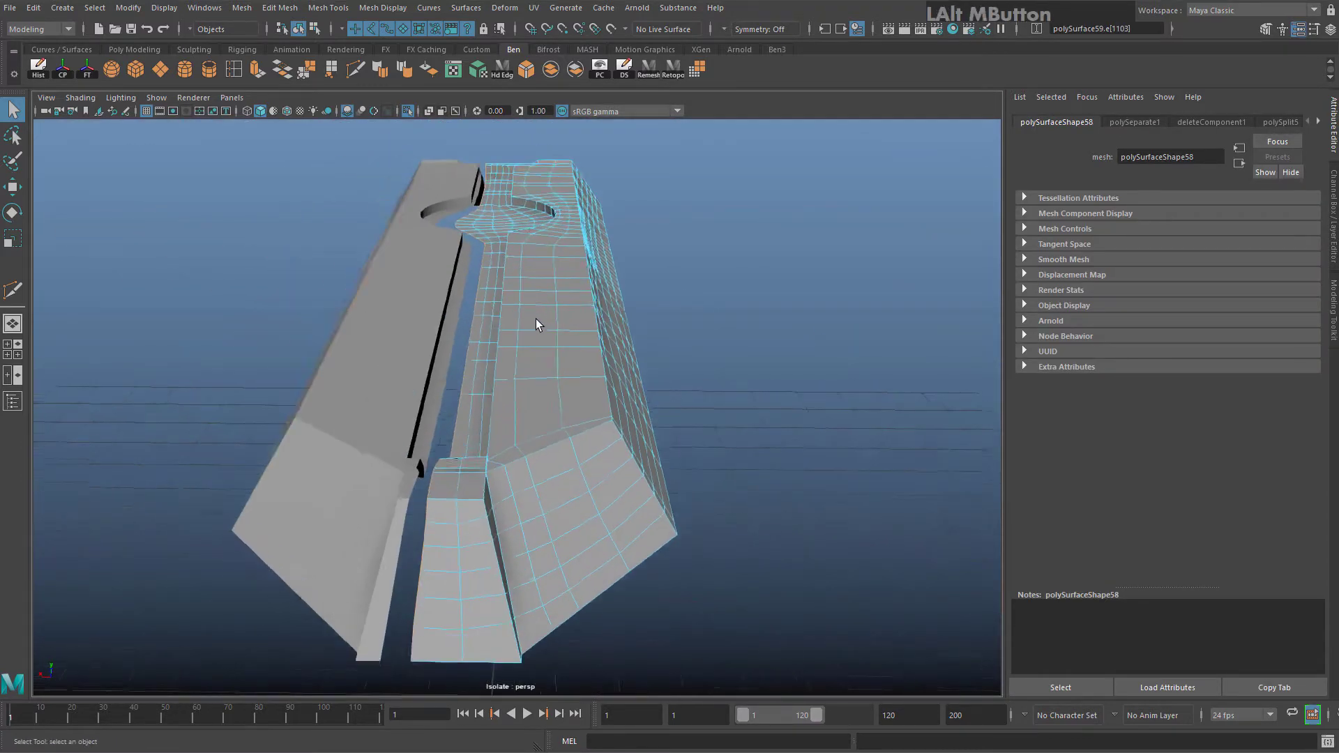
scroll(536, 321, "up", 5)
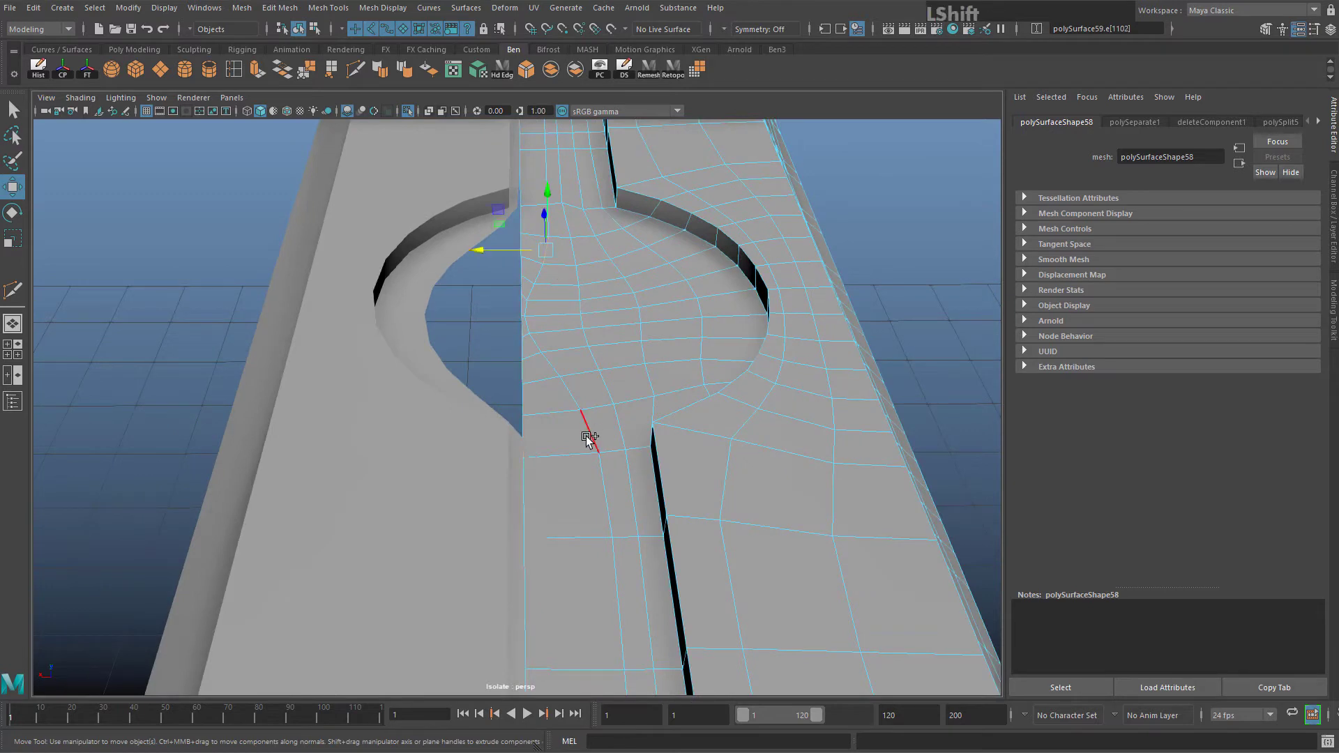
Straighten the lengthwise edge loop beside the inner border with Scale and adjust its distance from the border
left_click(589, 438, "shift")
key("r")
left_click(608, 340)
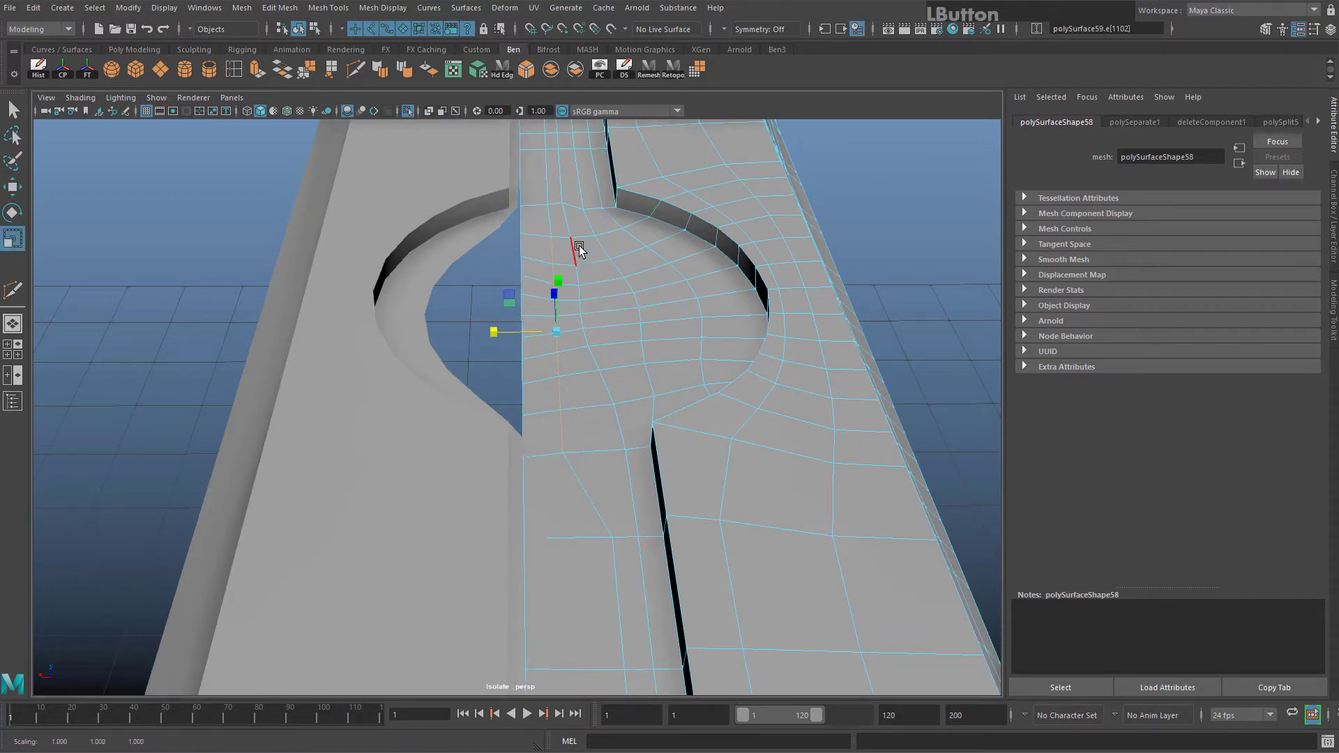
key("w")
left_click(511, 331)
scroll(517, 284, "down", 5)
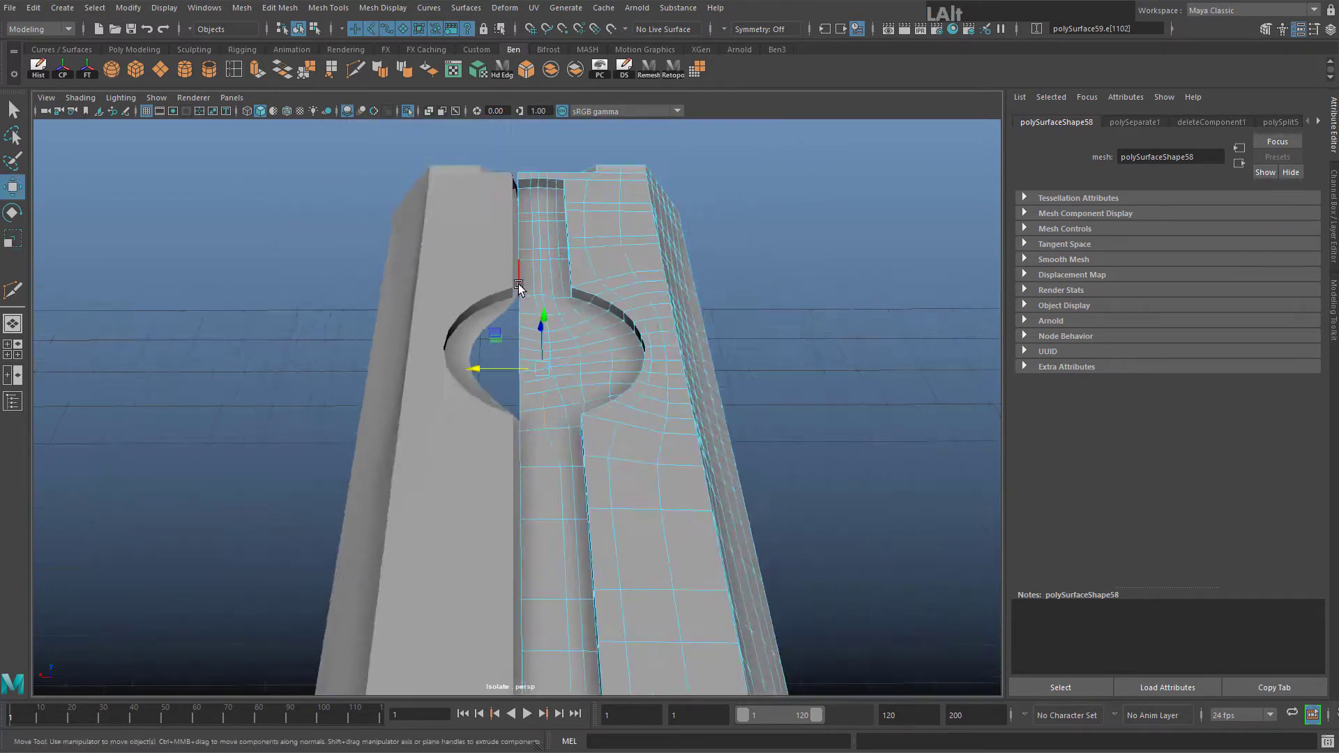
Straighten the next lengthwise edge run across the floor of the circular recess with Scale
left_click_drag(517, 283, 556, 339, "alt")
middle_click_drag(556, 339, 581, 429, "alt")
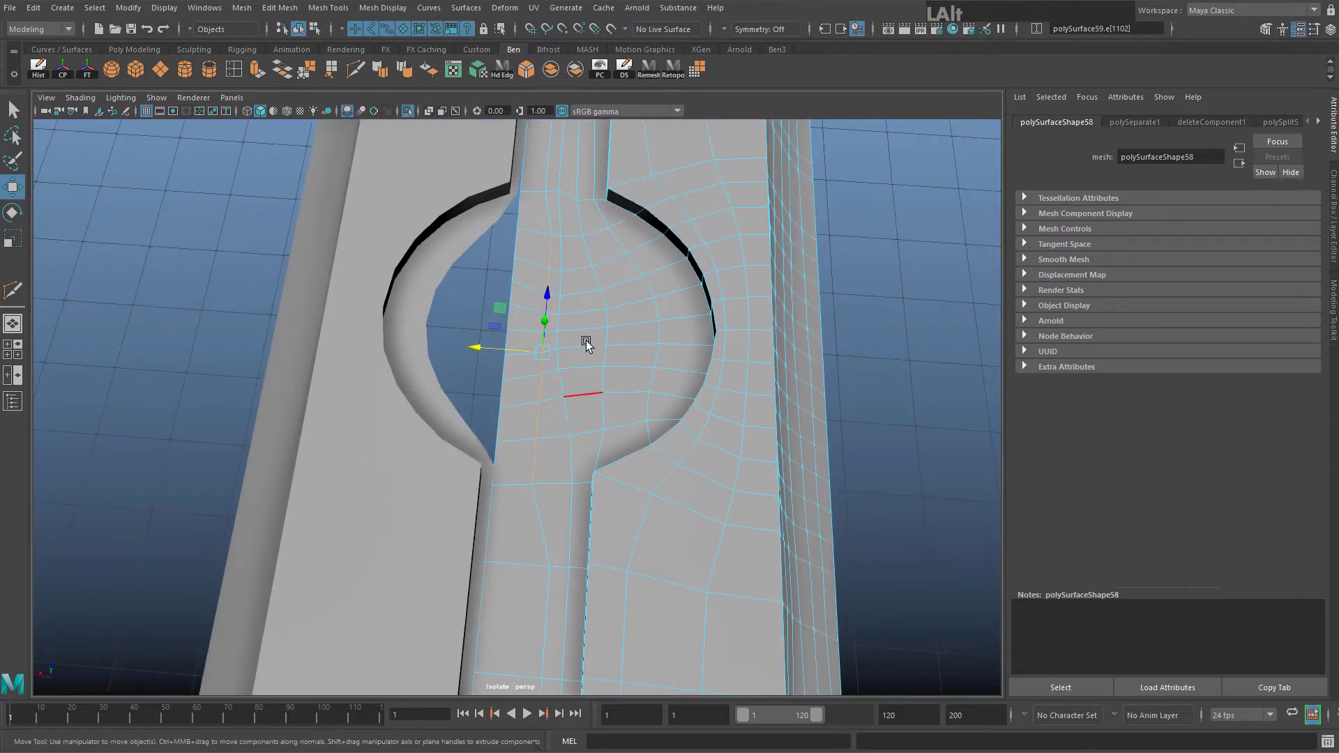
scroll(587, 345, "up", 3)
left_click_drag(587, 345, 611, 349, "alt")
left_click(620, 479)
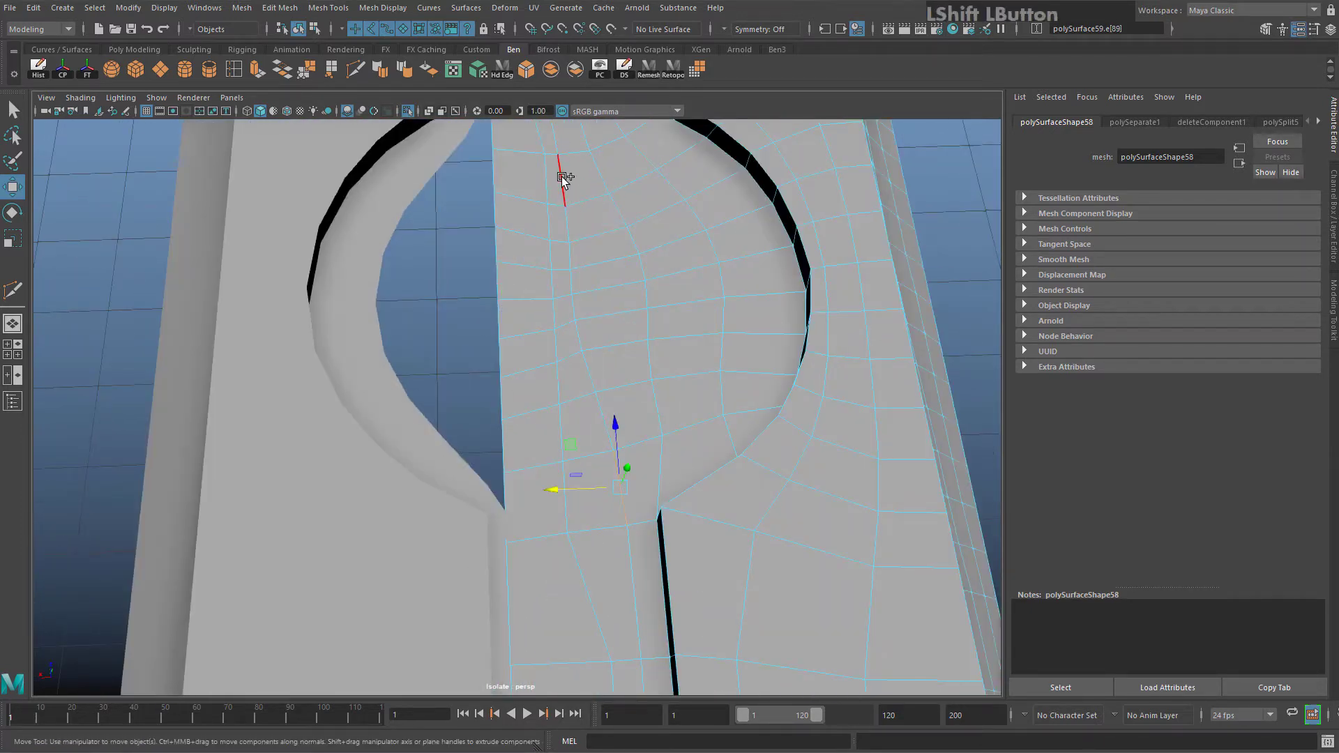
key("r")
left_click_drag(528, 330, 846, 328)
key("w")
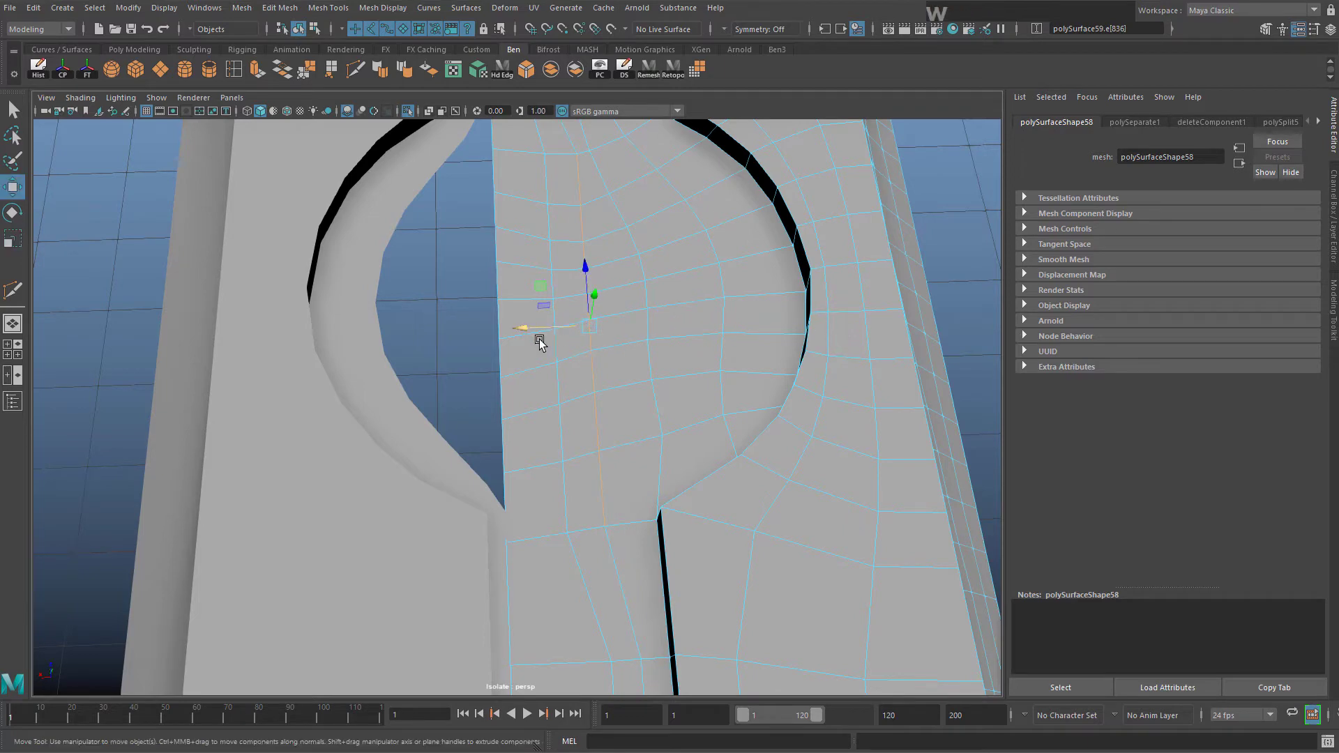
Nudge the lengthwise edges in and around the circular recess sideways to even out their spacing
left_click(602, 182)
middle_click_drag(640, 184, 609, 263, "alt")
left_click_drag(532, 245, 528, 244)
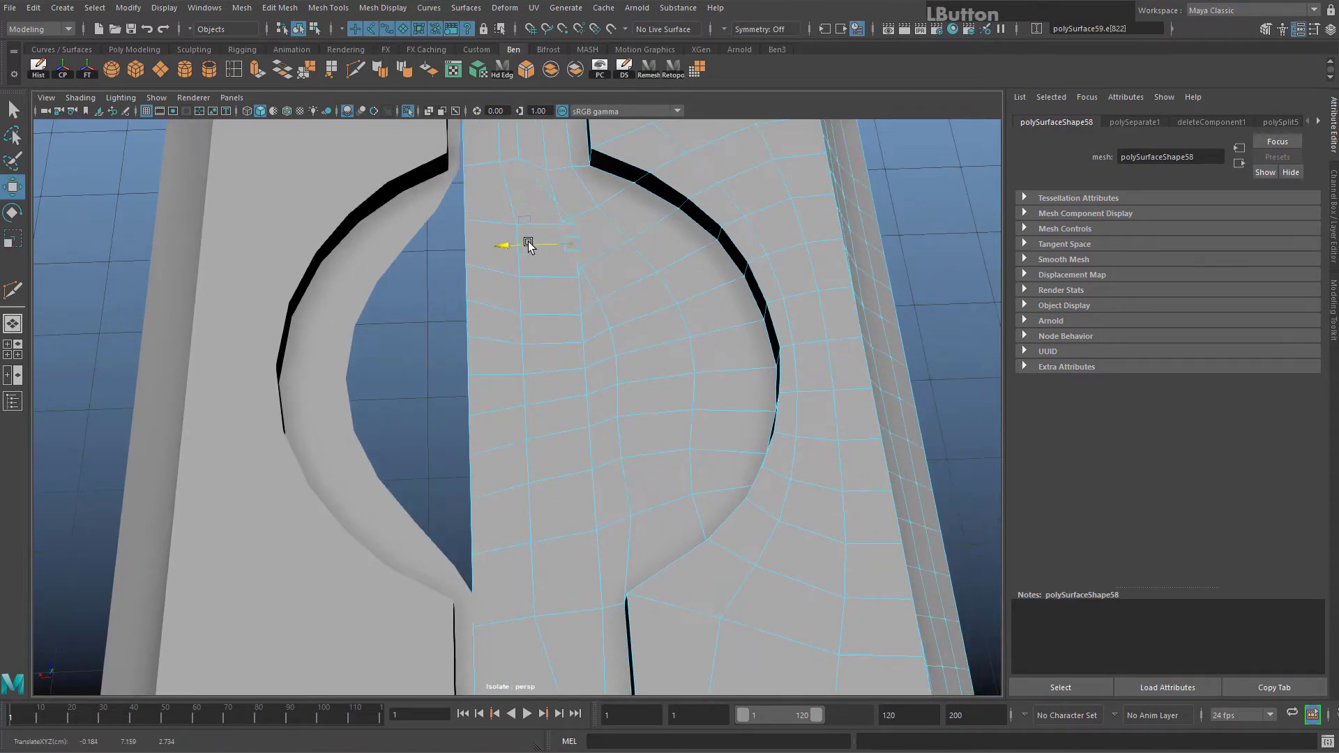
left_click(613, 313)
left_click_drag(553, 314, 529, 349, "alt")
left_click(521, 405)
scroll(535, 292, "up", 4)
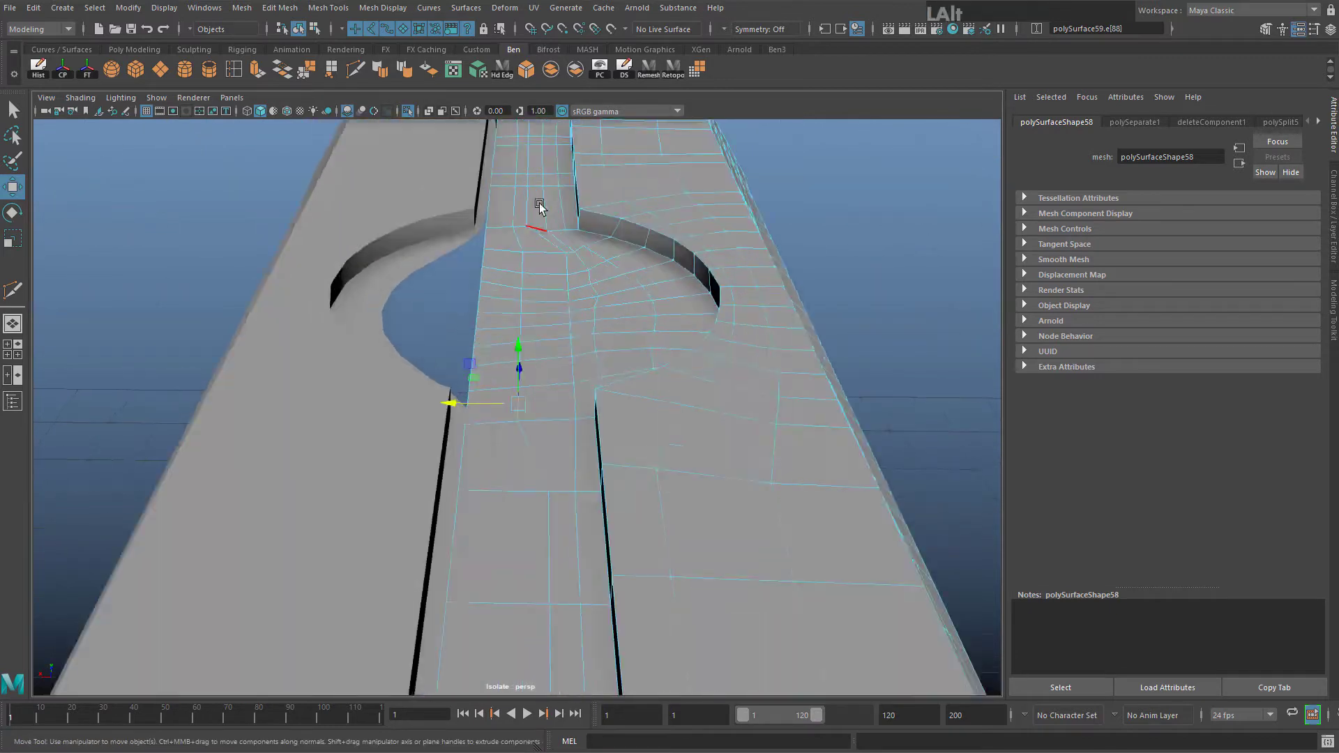
middle_click_drag(541, 207, 546, 287, "alt")
left_click(526, 273)
Select the middle lengthwise edge run from the channel floor down the vertical channel and shift it toward the channel wall
left_click_drag(527, 275, 697, 335, "alt")
middle_click_drag(582, 523, 587, 462, "alt")
left_click_drag(587, 462, 594, 385, "alt")
middle_click_drag(582, 408, 603, 359, "alt")
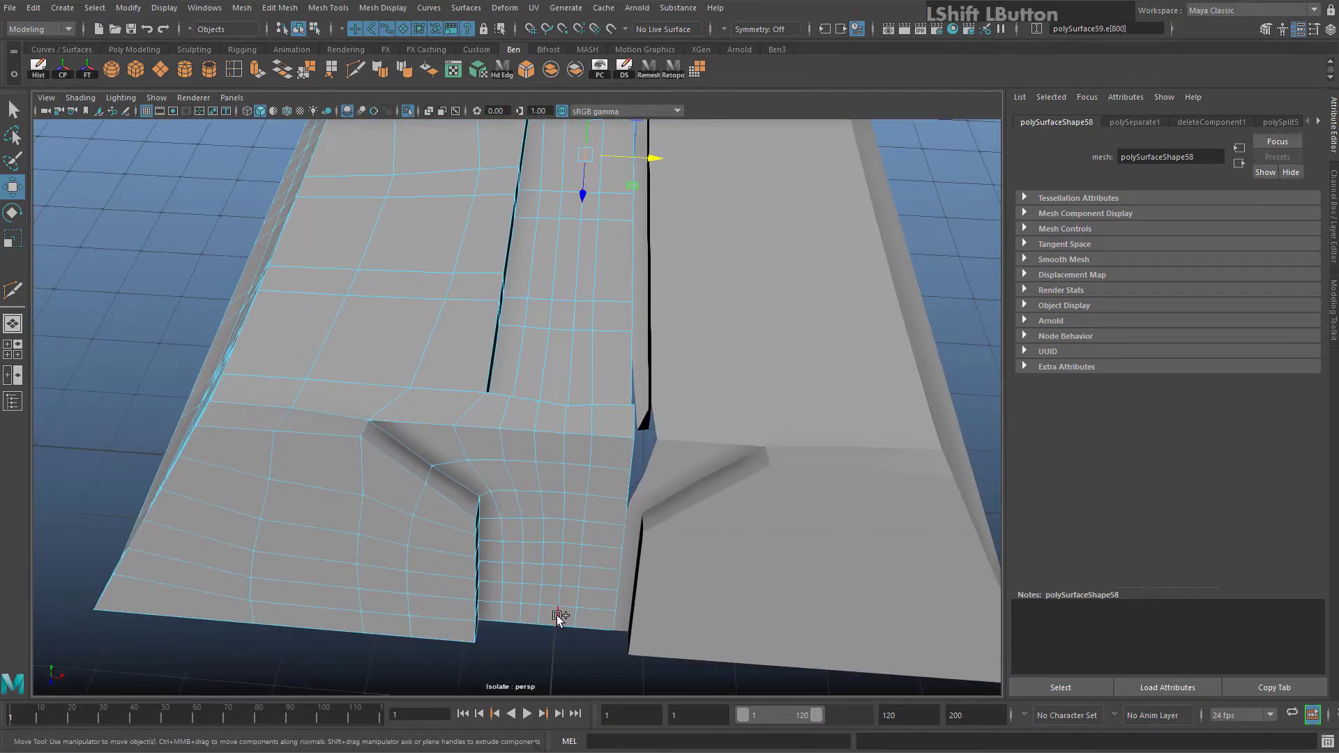
left_click_drag(642, 333, 619, 365, "alt")
left_click(550, 230)
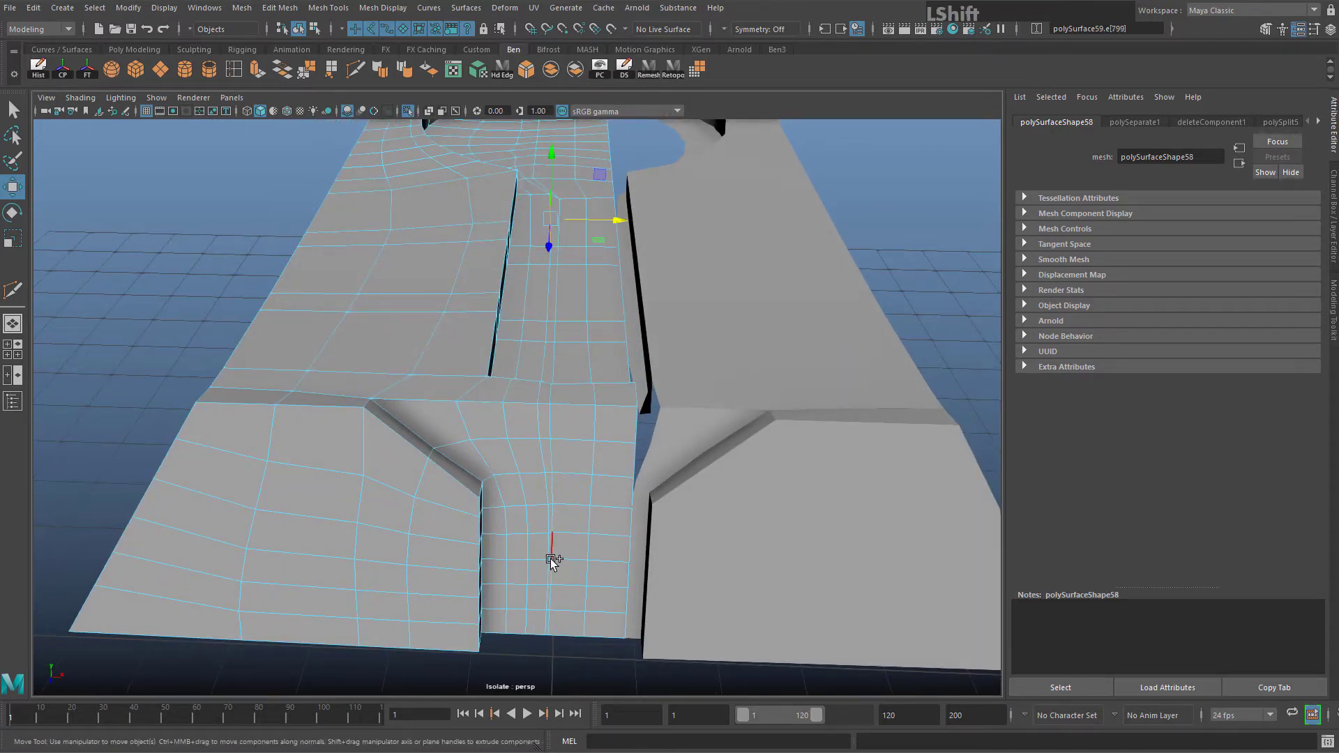
left_click(545, 626, "shift")
left_click_drag(631, 361, 615, 363, "shift")
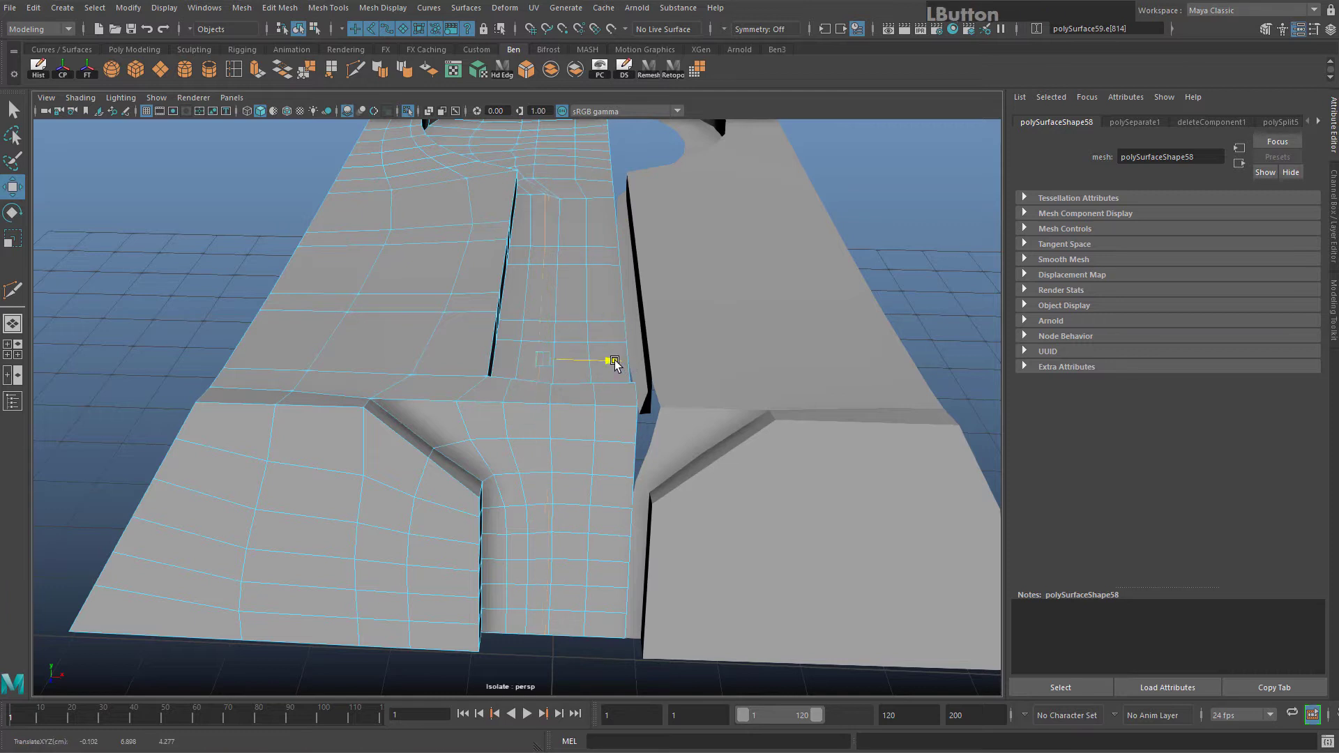
Shift the neighbouring lengthwise edge runs of the channel toward its side wall as well
left_click(526, 221)
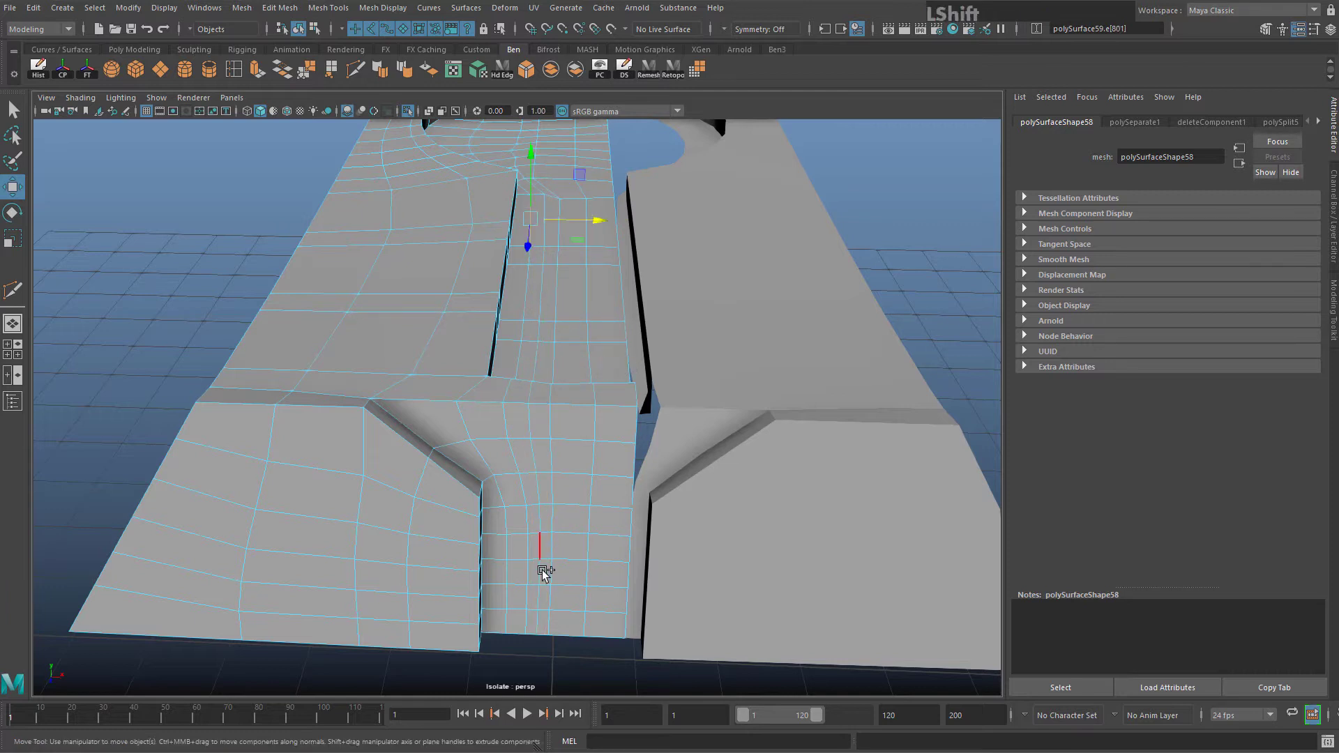
left_click_drag(601, 361, 591, 362, "shift")
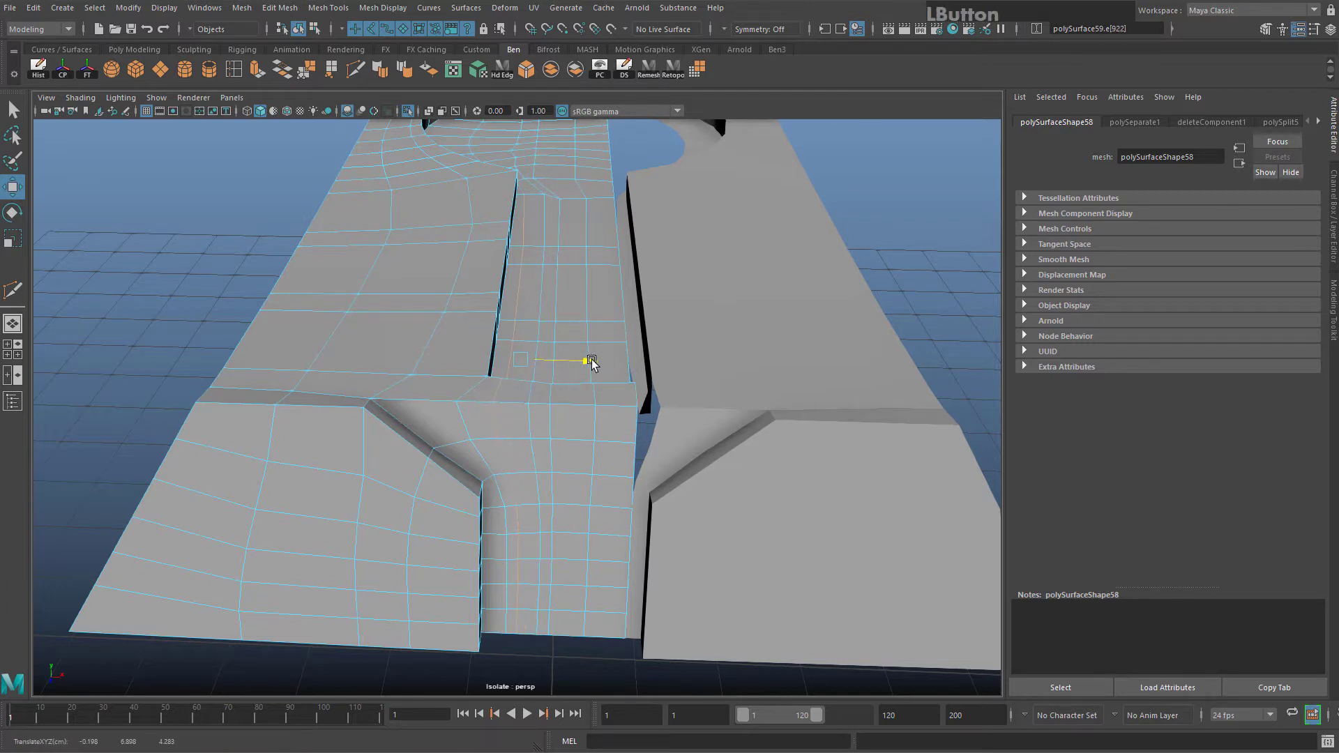
left_click(561, 227)
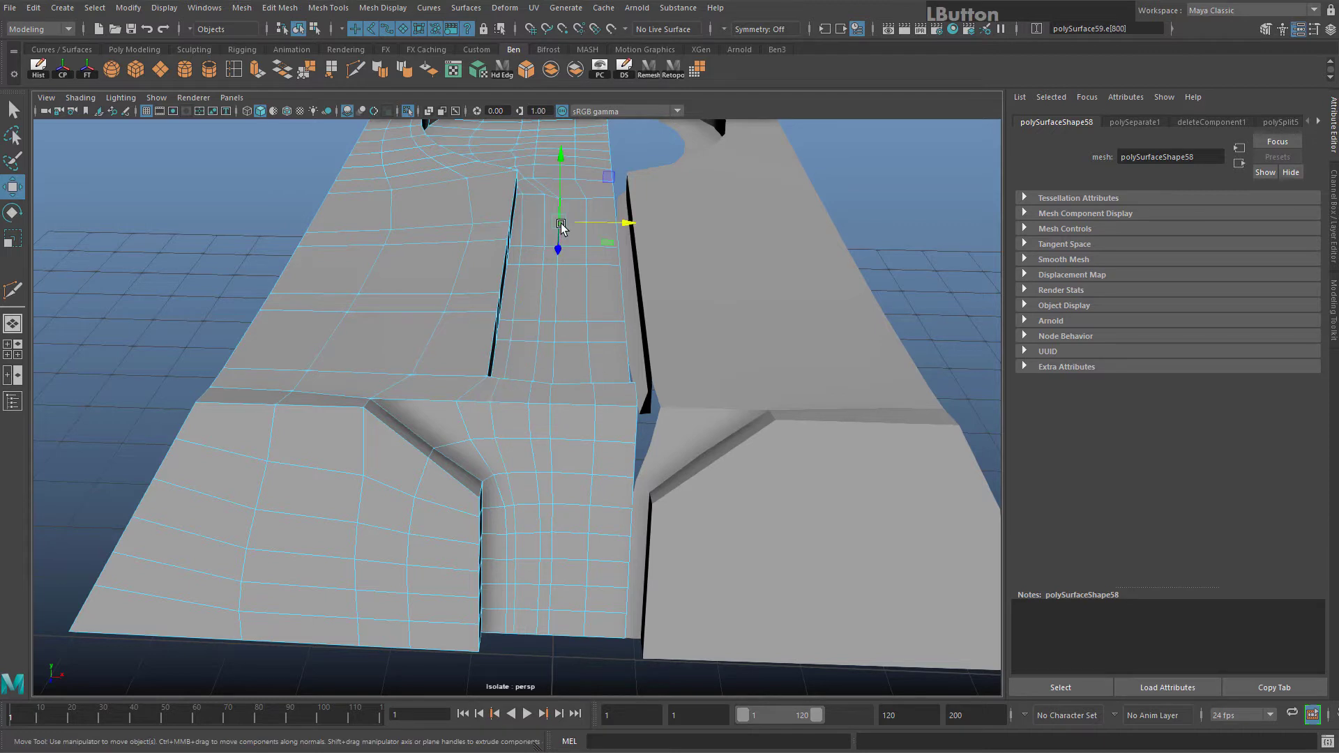
double_click(519, 623, "shift")
double_click(519, 622, "shift")
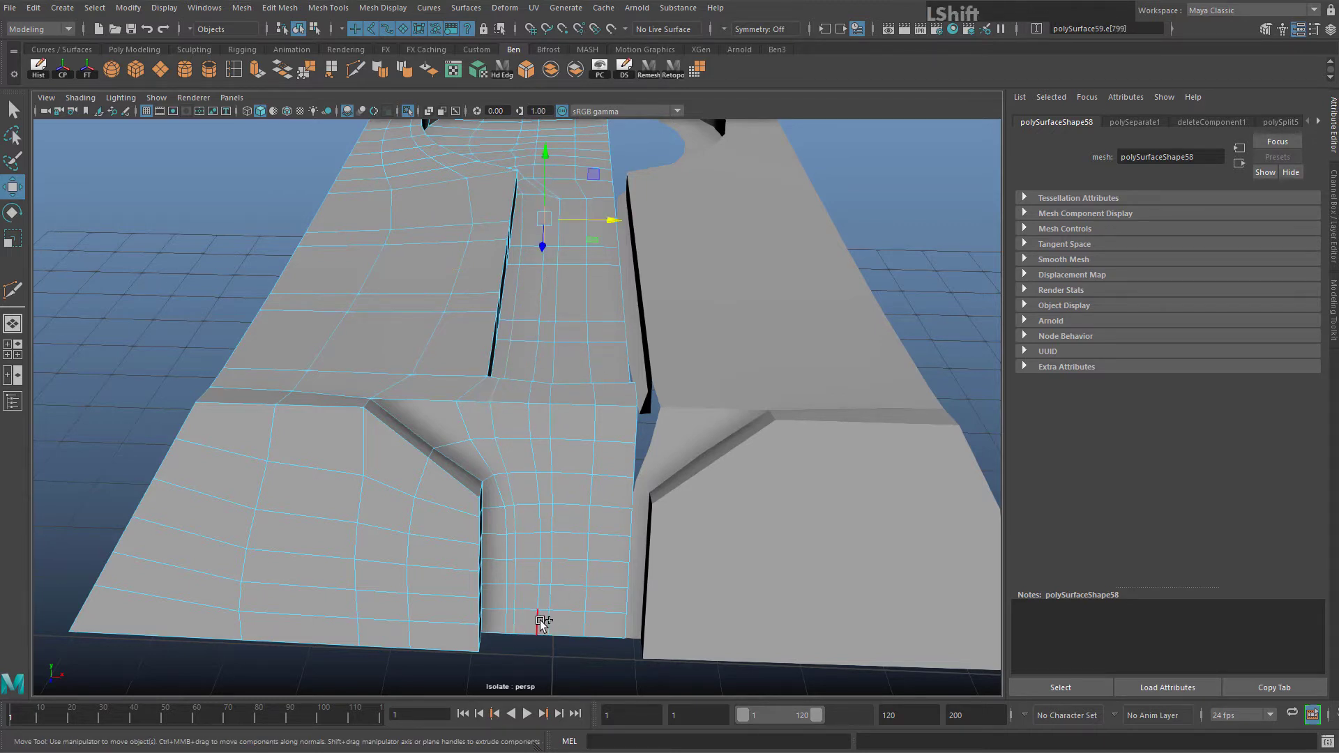
double_click(539, 623, "shift")
left_click_drag(607, 362, 653, 424)
Reposition the remaining lengthwise channel edge runs nearest the inner border toward the channel wall
left_click(559, 227)
double_click(550, 628, "shift")
left_click(596, 230)
double_click(589, 623, "shift")
Select the whole inner border edge loop and move it outward toward the opposite half
right_click(653, 383)
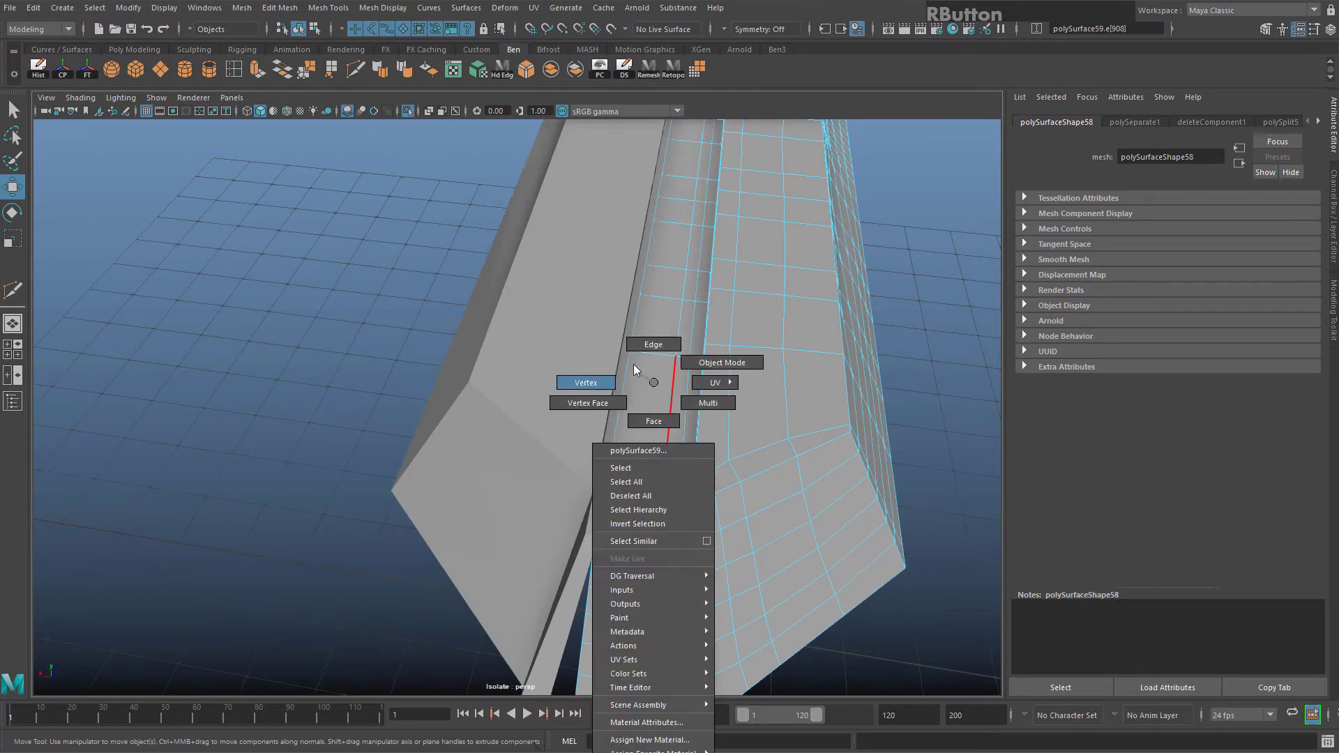
right_click_drag(633, 364, 650, 345)
left_click_drag(638, 369, 567, 498, "alt")
double_click(647, 482)
left_click_drag(647, 481, 649, 419, "alt")
middle_click_drag(648, 418, 646, 461, "alt")
double_click(455, 422, "shift")
left_click_drag(645, 460, 541, 301, "alt")
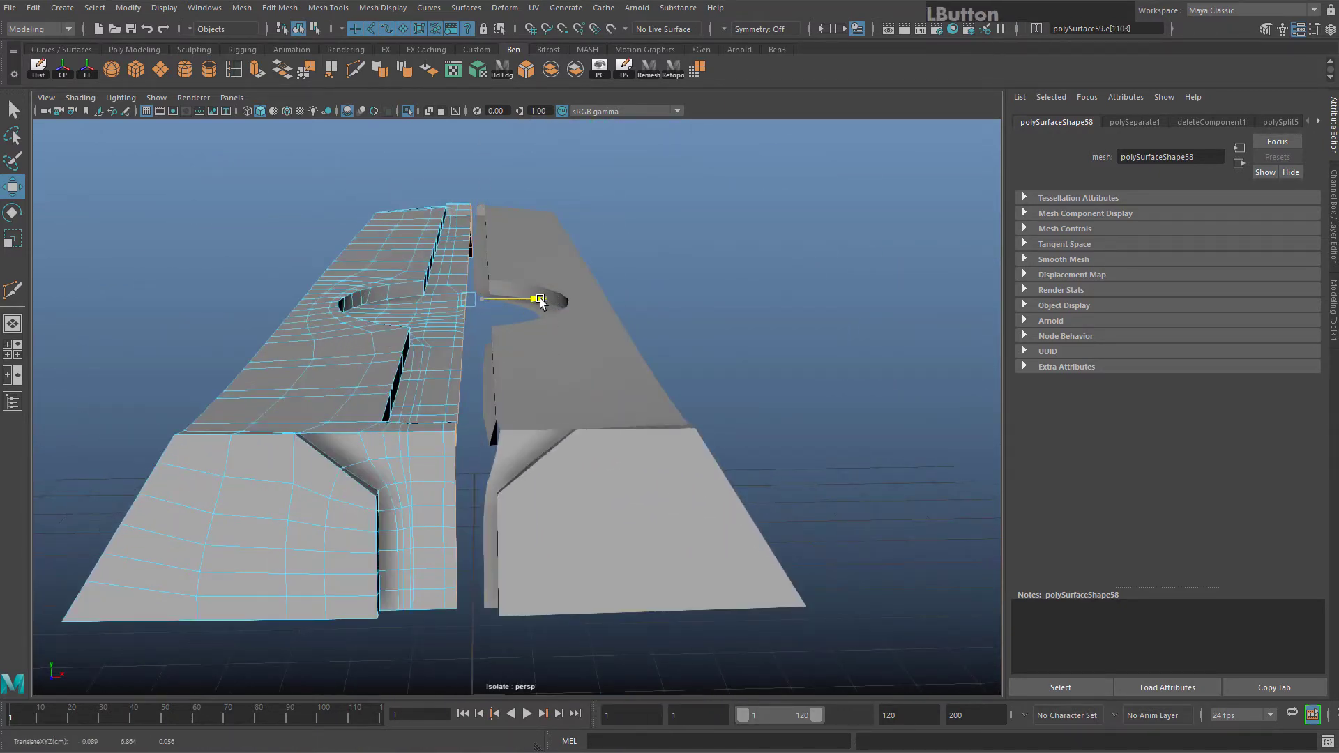
middle_click_drag(540, 300, 547, 311, "alt")
left_click_drag(547, 310, 541, 296, "alt")
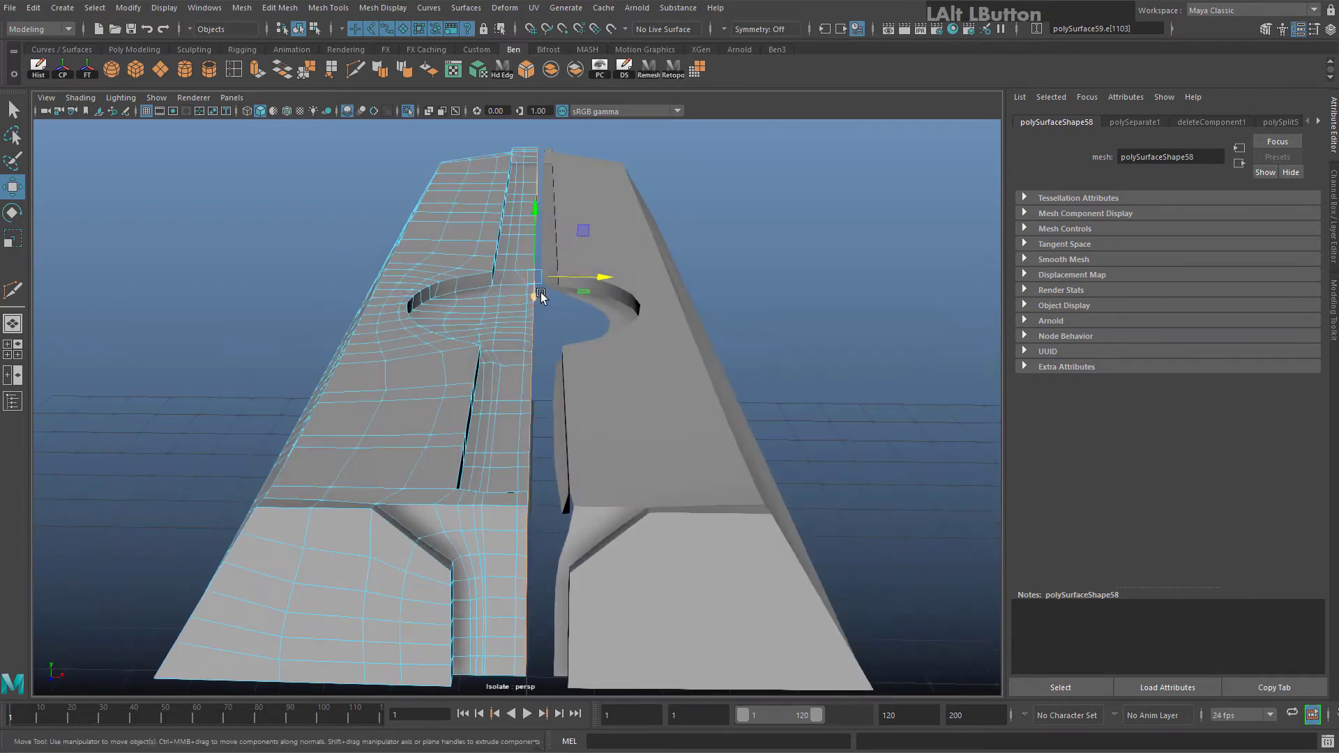
Select the full edge loop beside the inner border and shift it away from the border toward the channel wall
right_click_drag(489, 368, 466, 353)
right_click_drag(498, 295, 499, 298)
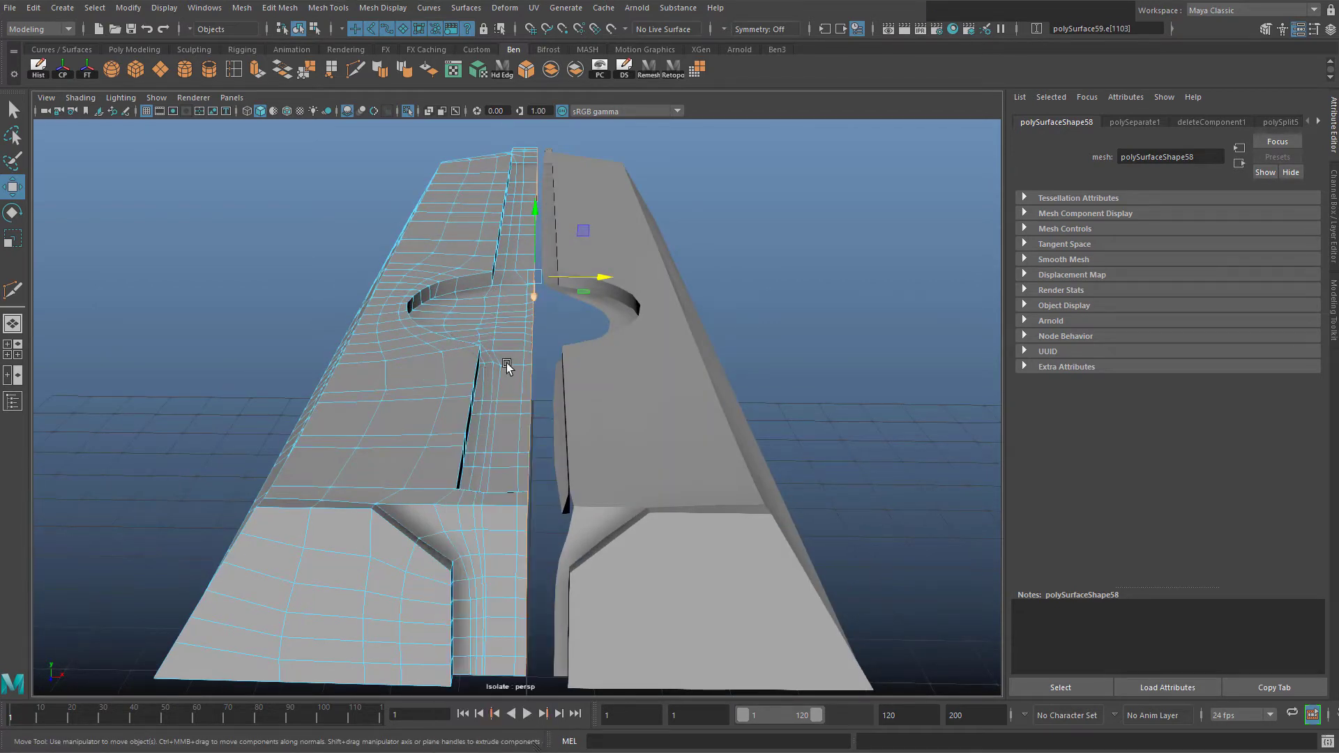
left_click(514, 664)
left_click_drag(536, 234, 537, 295, "alt")
right_click_drag(538, 295, 516, 226, "alt")
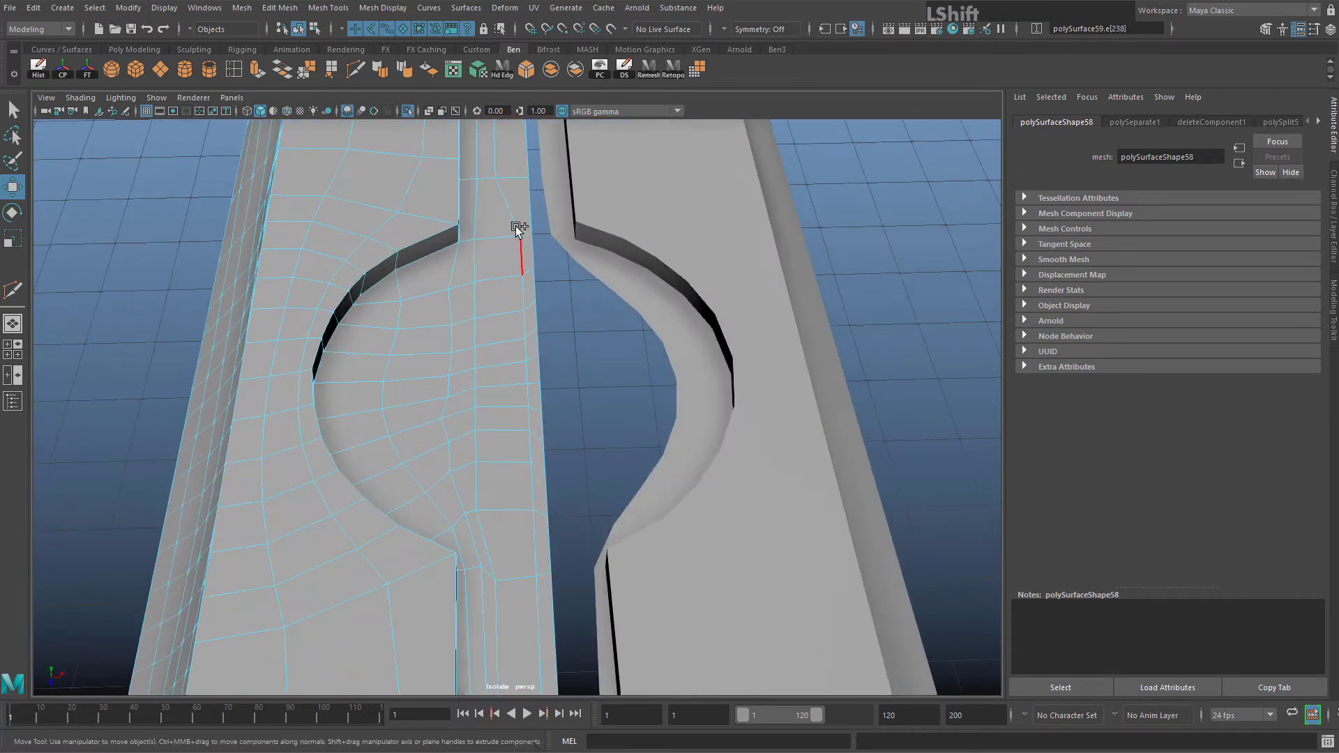
double_click(516, 248, "shift")
scroll(517, 251, "down", 5)
left_click_drag(551, 496, 559, 408, "alt")
left_click_drag(605, 493, 588, 493)
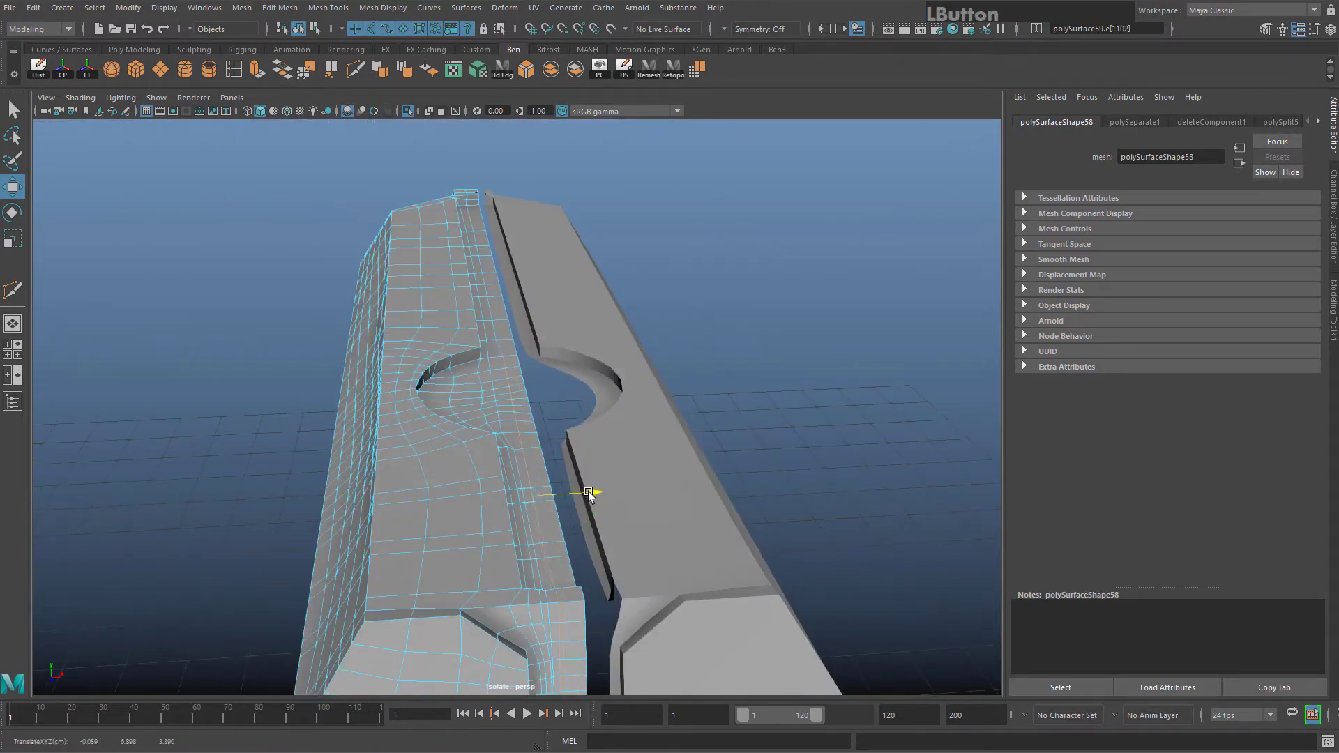
middle_click_drag(555, 502, 556, 399, "alt")
left_click_drag(556, 399, 512, 463, "alt")
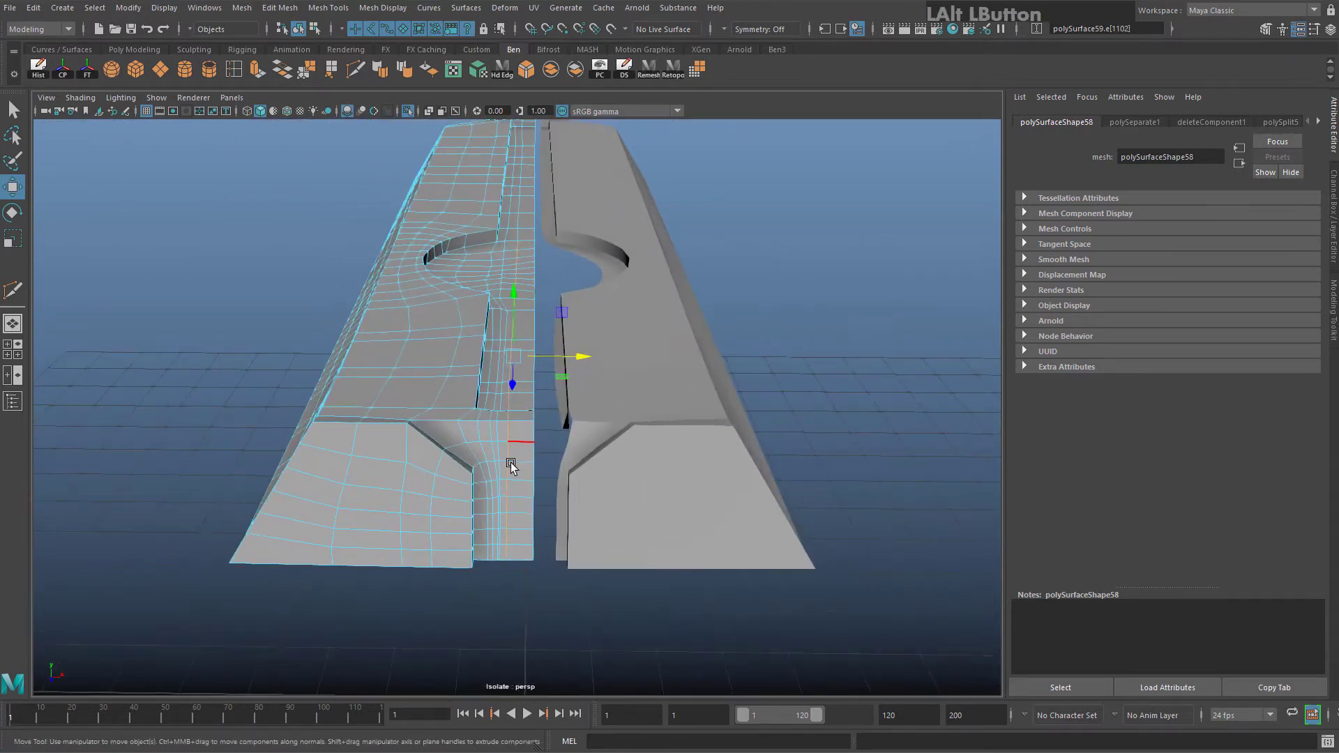
Reselect the inner border edges, nudge them back slightly and flatten them into one plane with Scale
right_click_drag(512, 466, 523, 535)
left_click(535, 551)
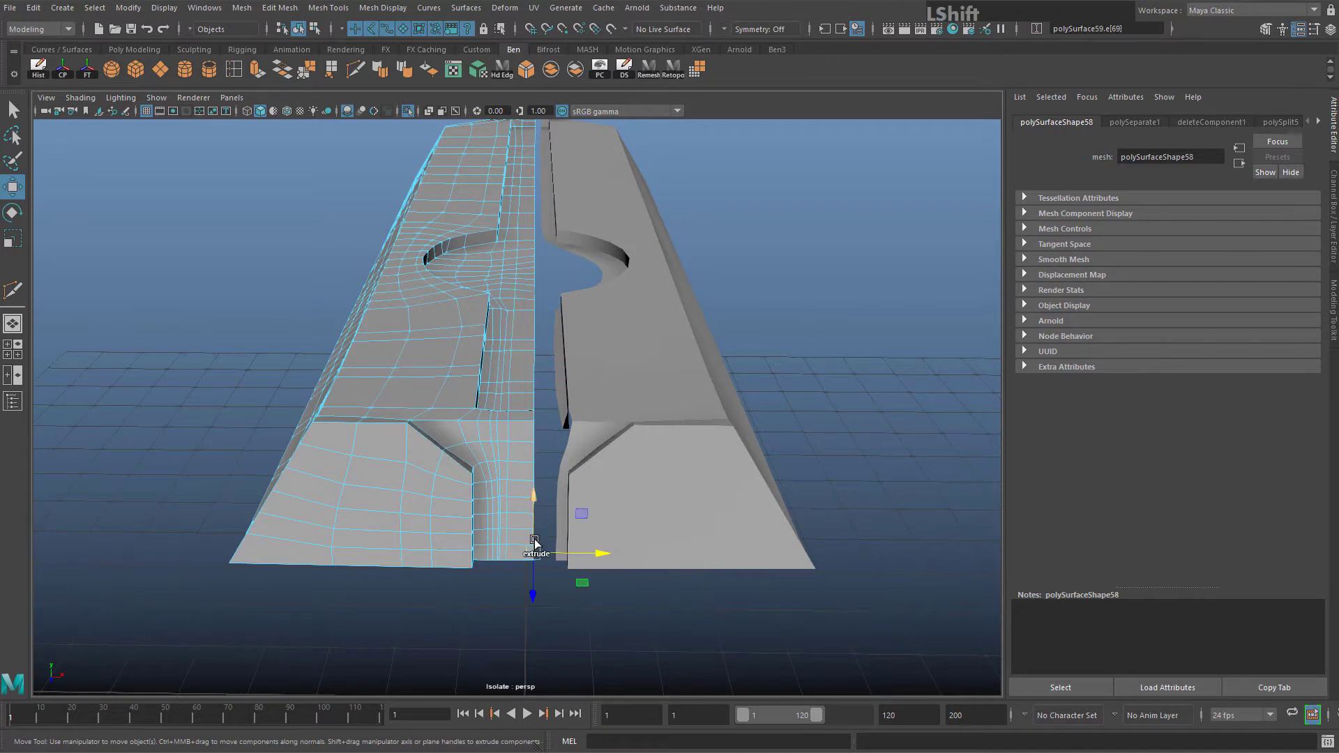
double_click(538, 546, "shift")
scroll(544, 541, "up", 5)
left_click_drag(544, 541, 568, 370, "alt")
left_click_drag(477, 300, 487, 301)
key("r")
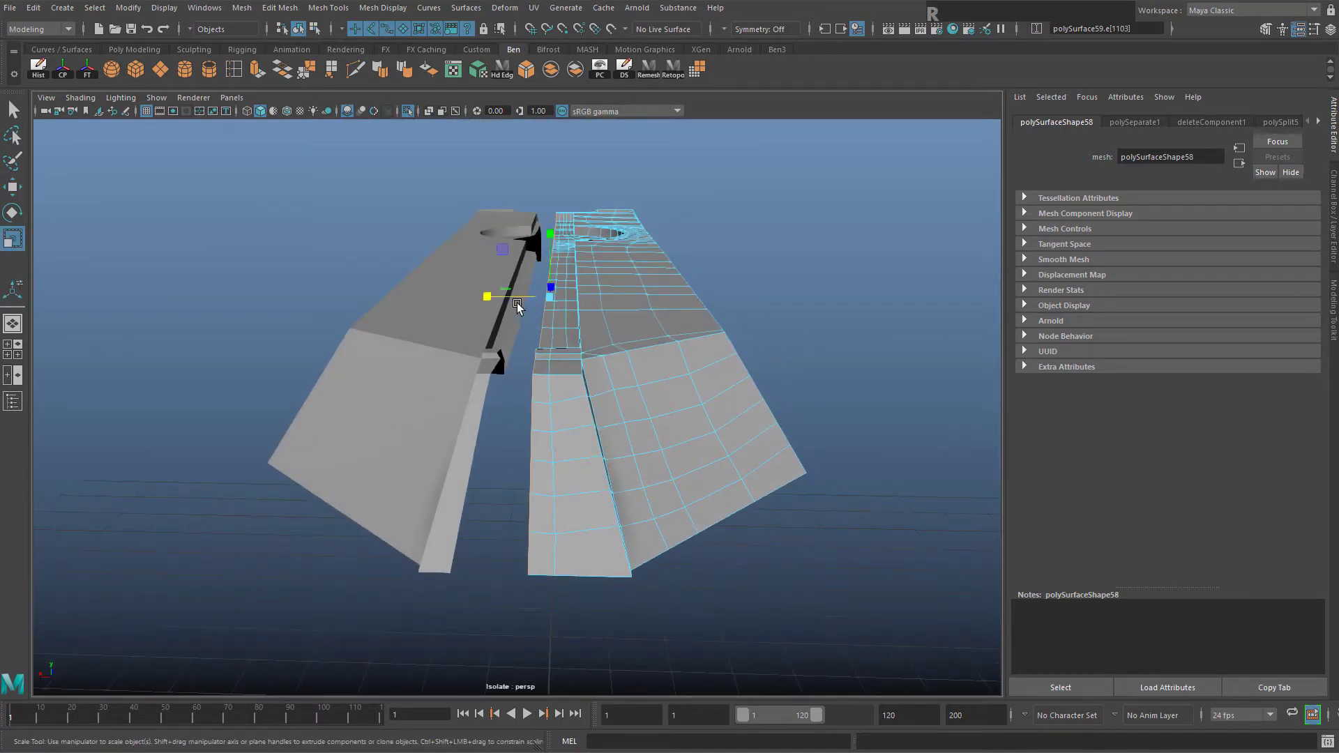
left_click(520, 299)
Return the channel half to object selection and examine its recess, channel and inner border from several angles
right_click_drag(650, 325, 726, 289)
left_click_drag(602, 308, 571, 361, "alt")
middle_click_drag(274, 302, 481, 272, "alt")
left_click_drag(481, 272, 533, 272, "alt")
middle_click_drag(534, 272, 481, 290, "alt")
left_click_drag(481, 291, 497, 276, "alt")
middle_click_drag(496, 276, 553, 219, "alt")
right_click_drag(554, 219, 556, 248, "alt")
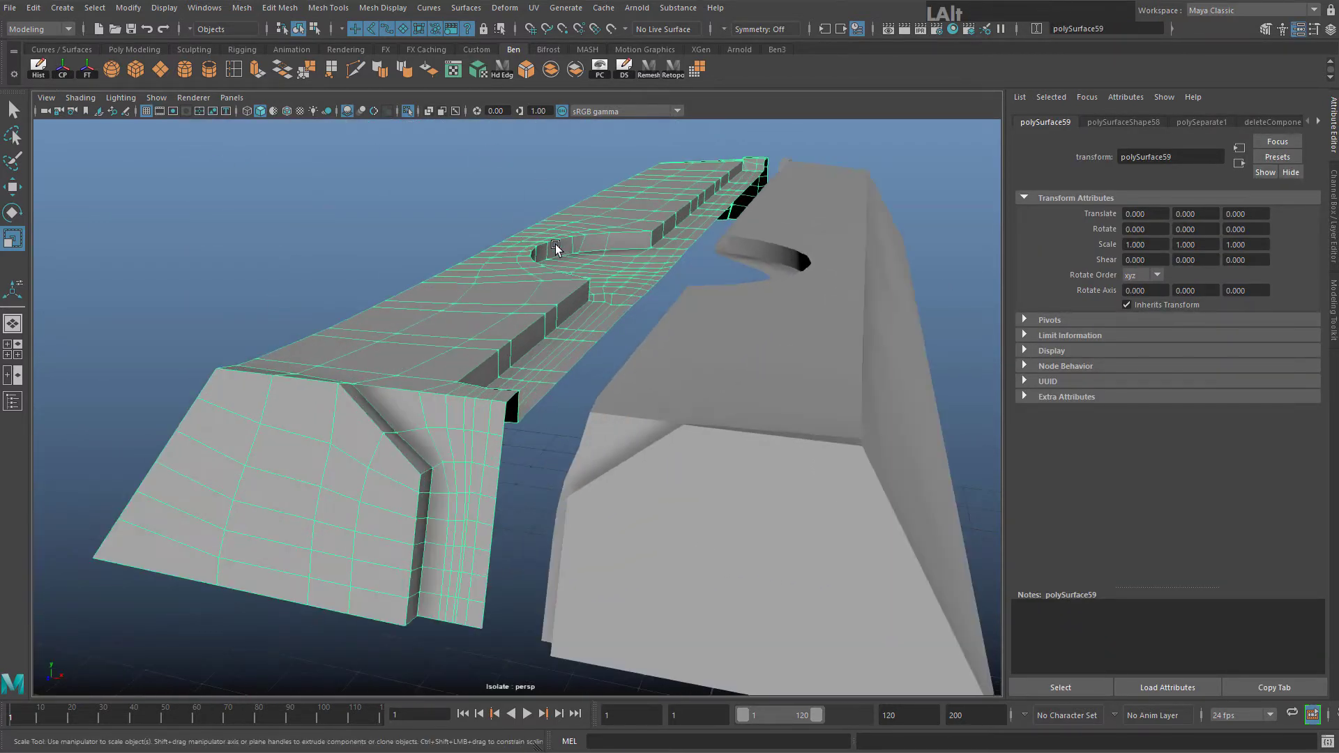
scroll(163, 130, "down", 3)
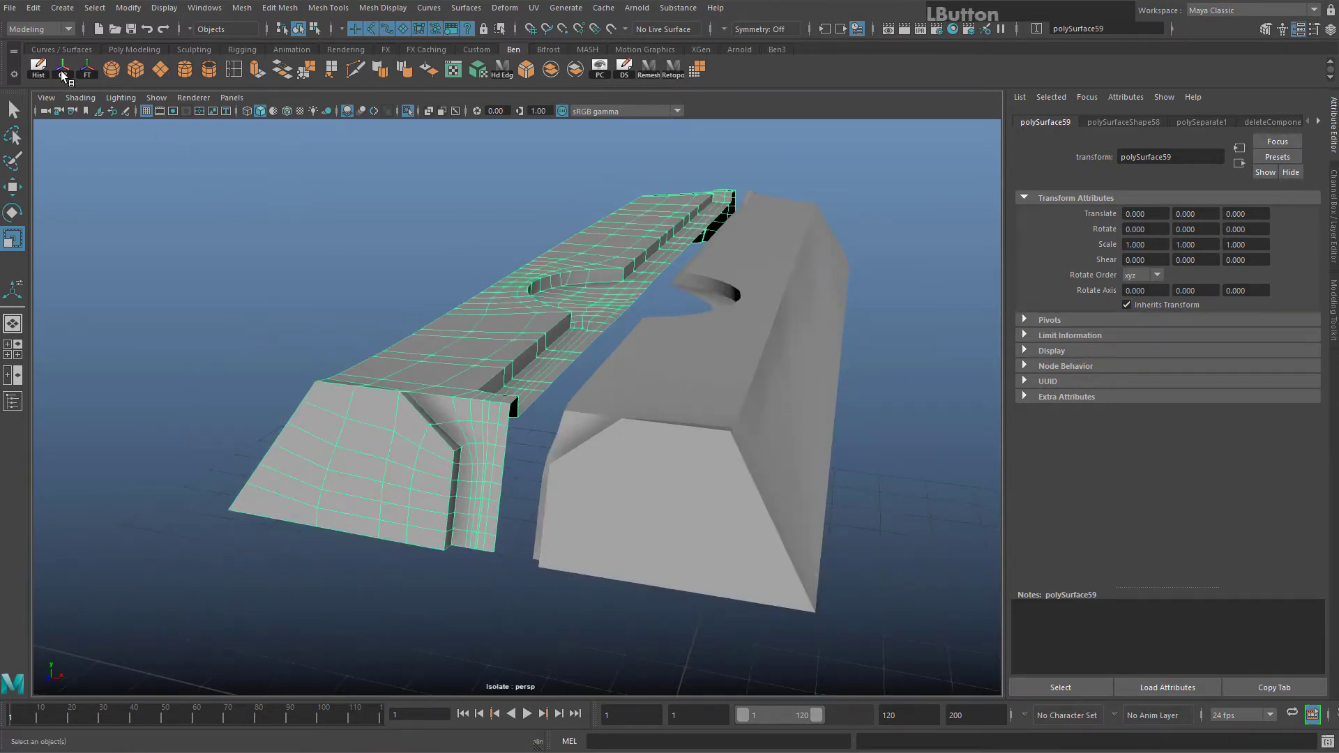
Center the pivot of the channel half and reselect that half for moving
left_click(62, 72)
left_click_drag(408, 293, 524, 333, "alt")
left_click(681, 308)
left_click(438, 328)
key("w")
middle_click_drag(530, 324, 309, 140, "alt")
Mirror the retopologized half across the X axis of its bounding box in the positive direction, merging border vertices
left_click(242, 7)
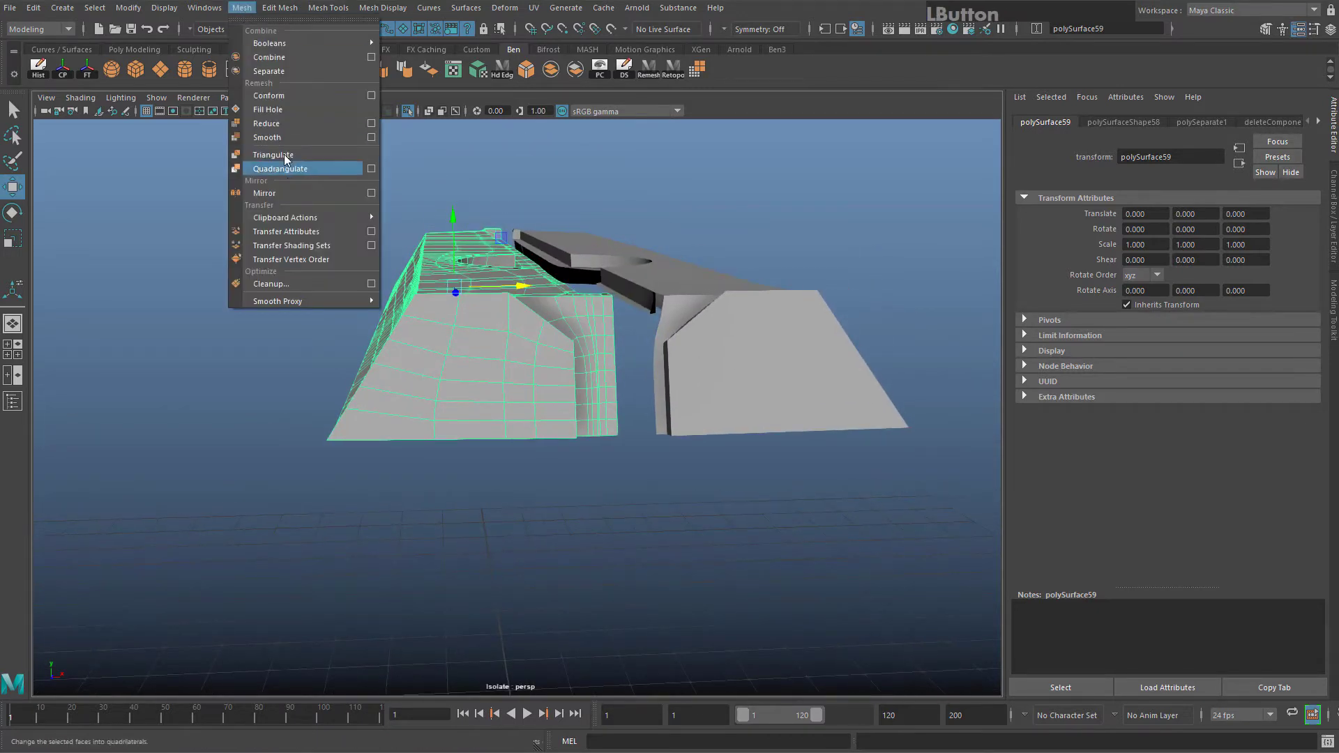
left_click(371, 193)
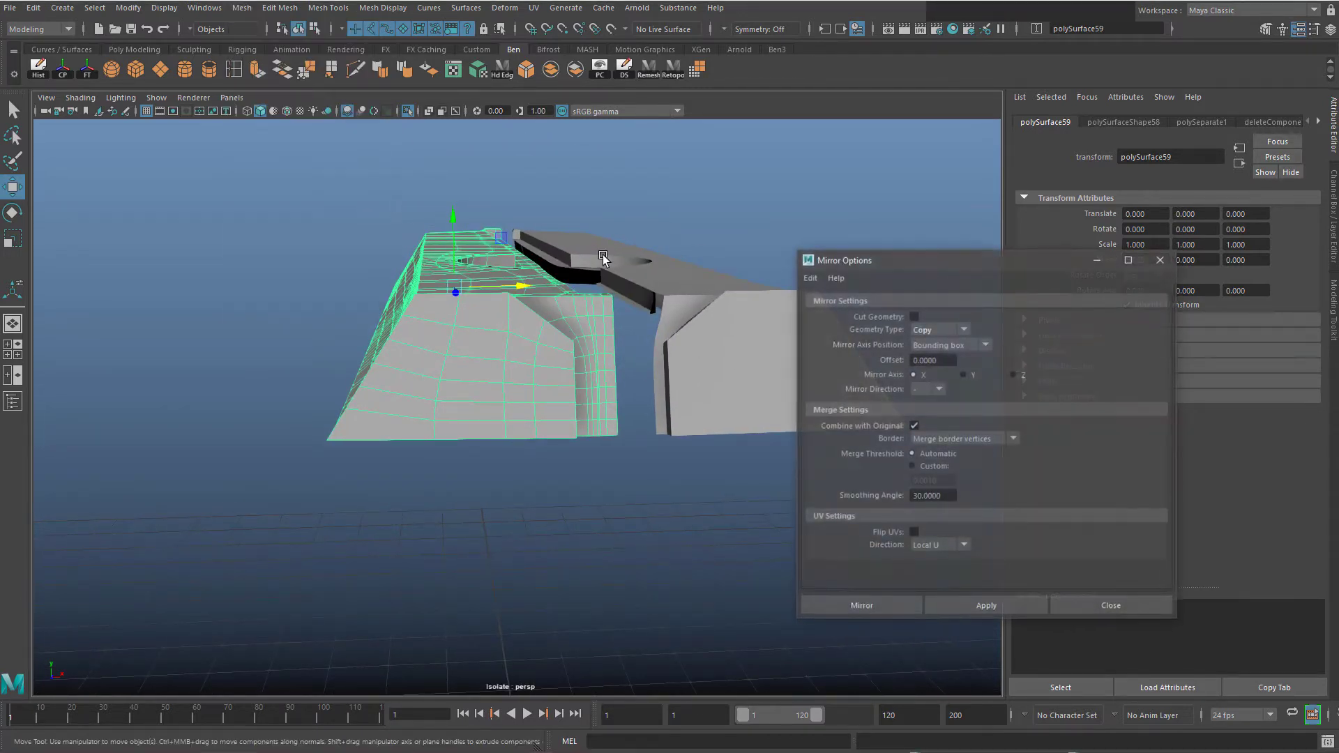
middle_click_drag(607, 265, 558, 300, "alt")
left_click_drag(558, 300, 628, 327, "alt")
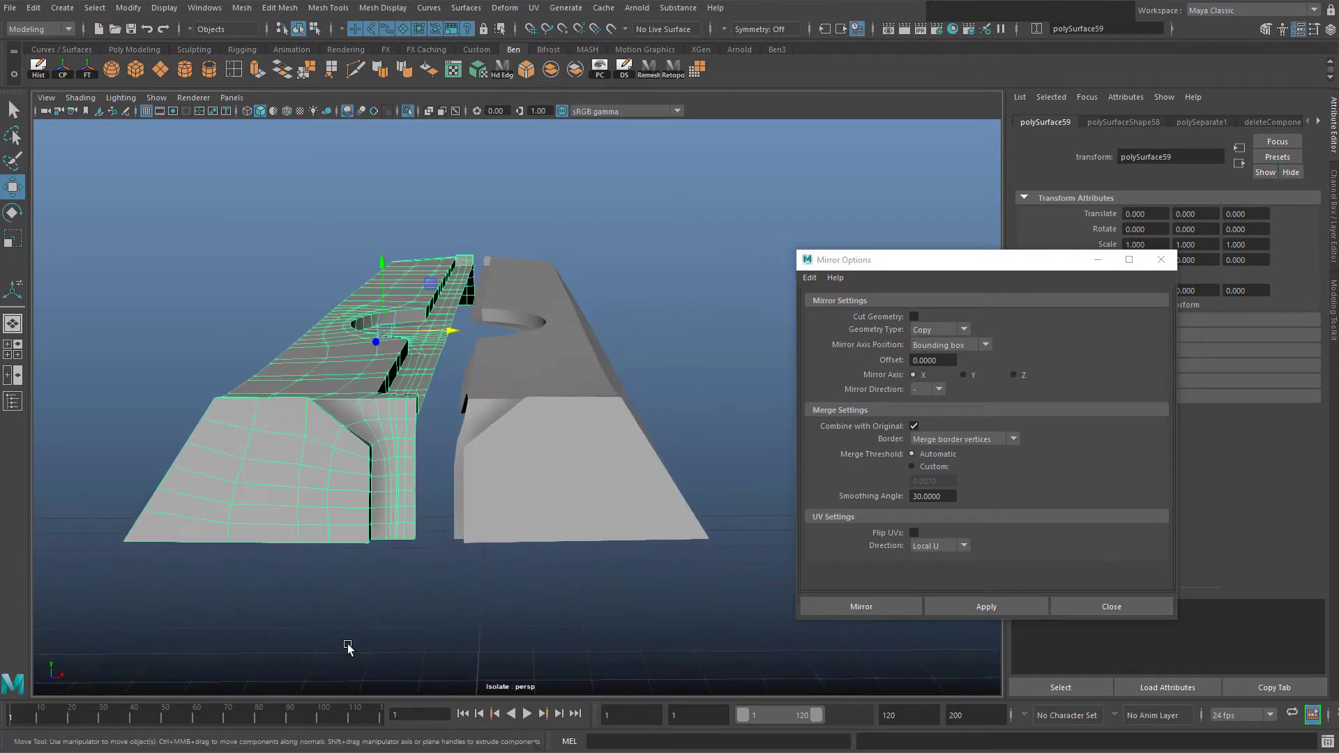
left_click(931, 390)
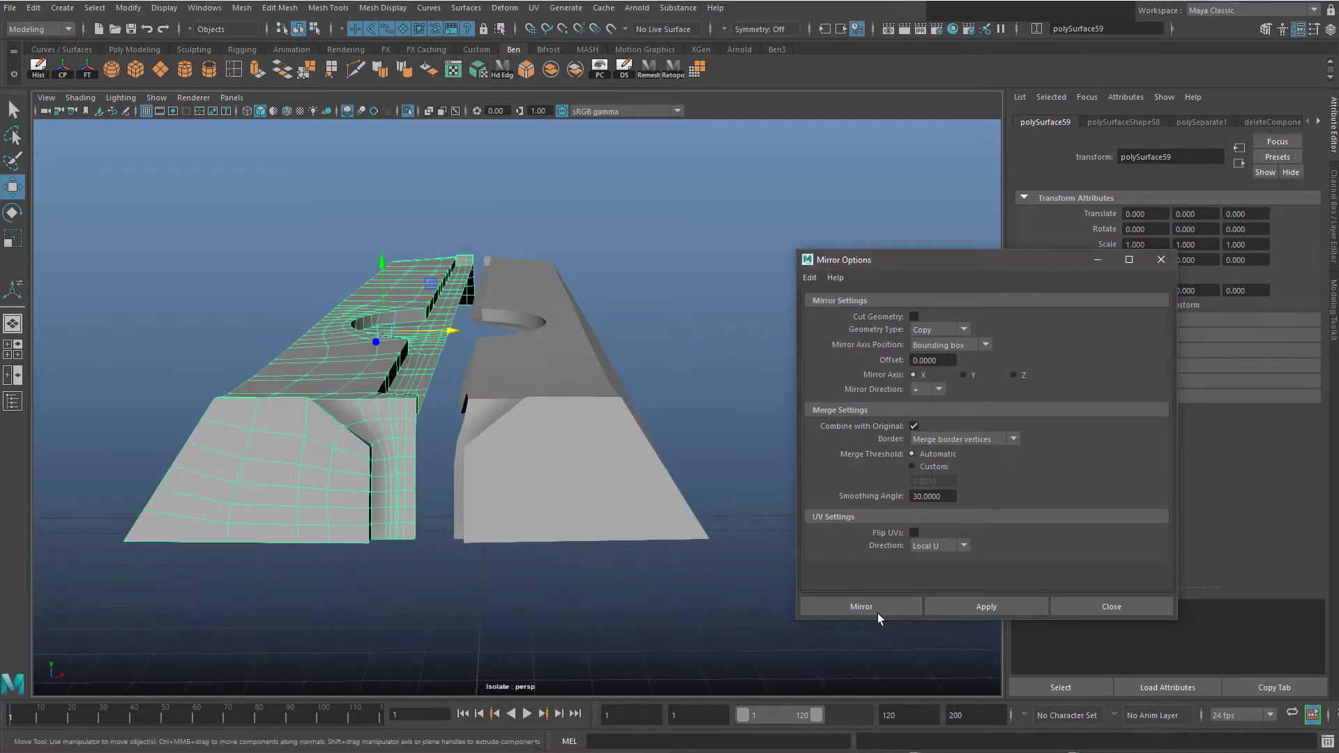
left_click(852, 609)
Lower the mirror's merge threshold to 0 so the vertices along the front channel keep their positions
middle_click_drag(516, 348, 645, 415, "alt")
left_click_drag(646, 415, 649, 451, "alt")
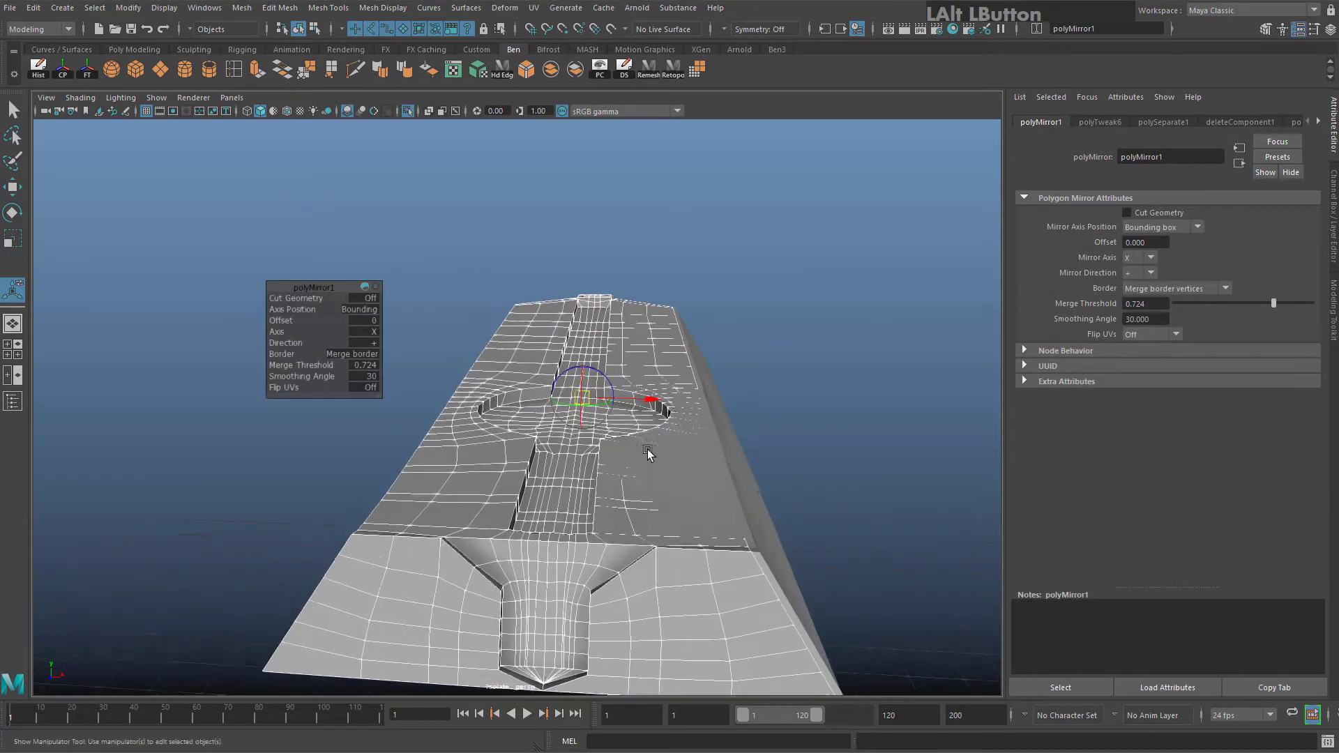
middle_click_drag(648, 451, 634, 529, "alt")
scroll(633, 529, "up", 5)
left_click_drag(633, 529, 686, 465, "alt")
scroll(632, 492, "down", 4)
middle_click_drag(612, 427, 608, 494, "alt")
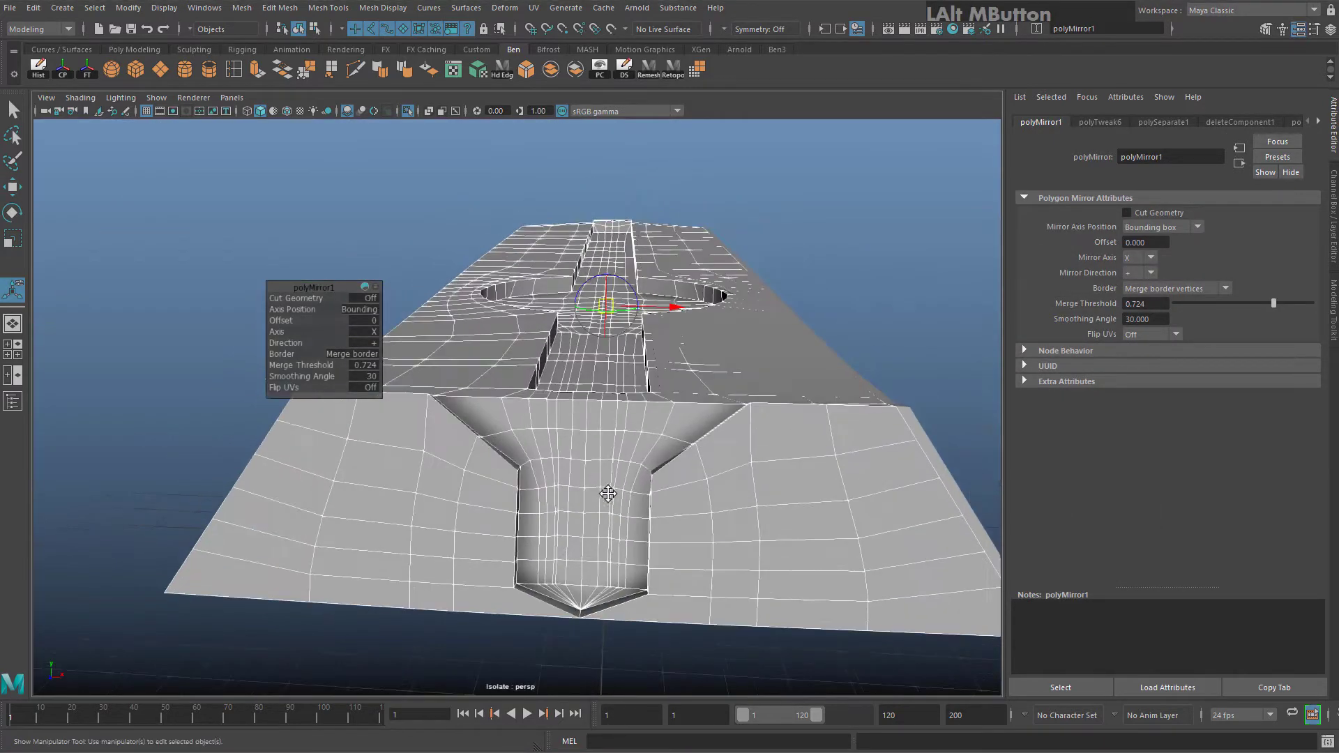
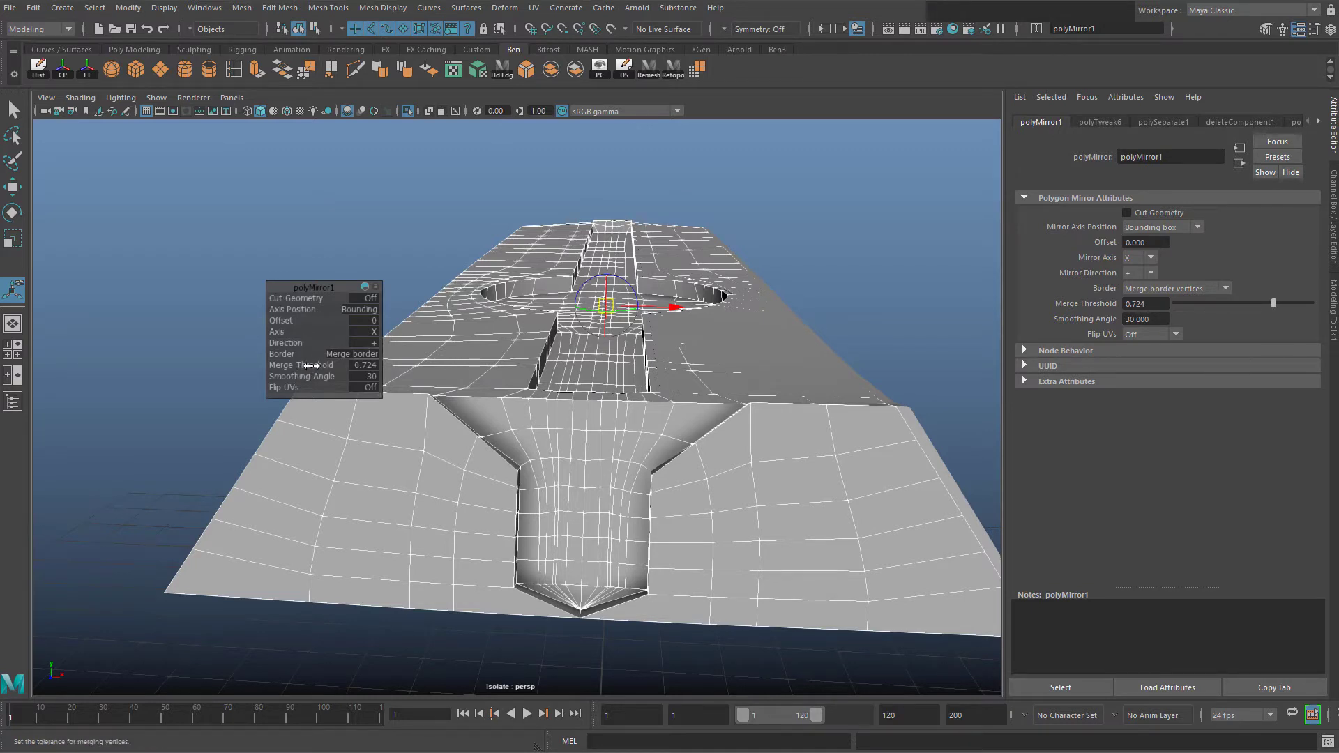
left_click_drag(312, 366, 259, 371, "ctrl")
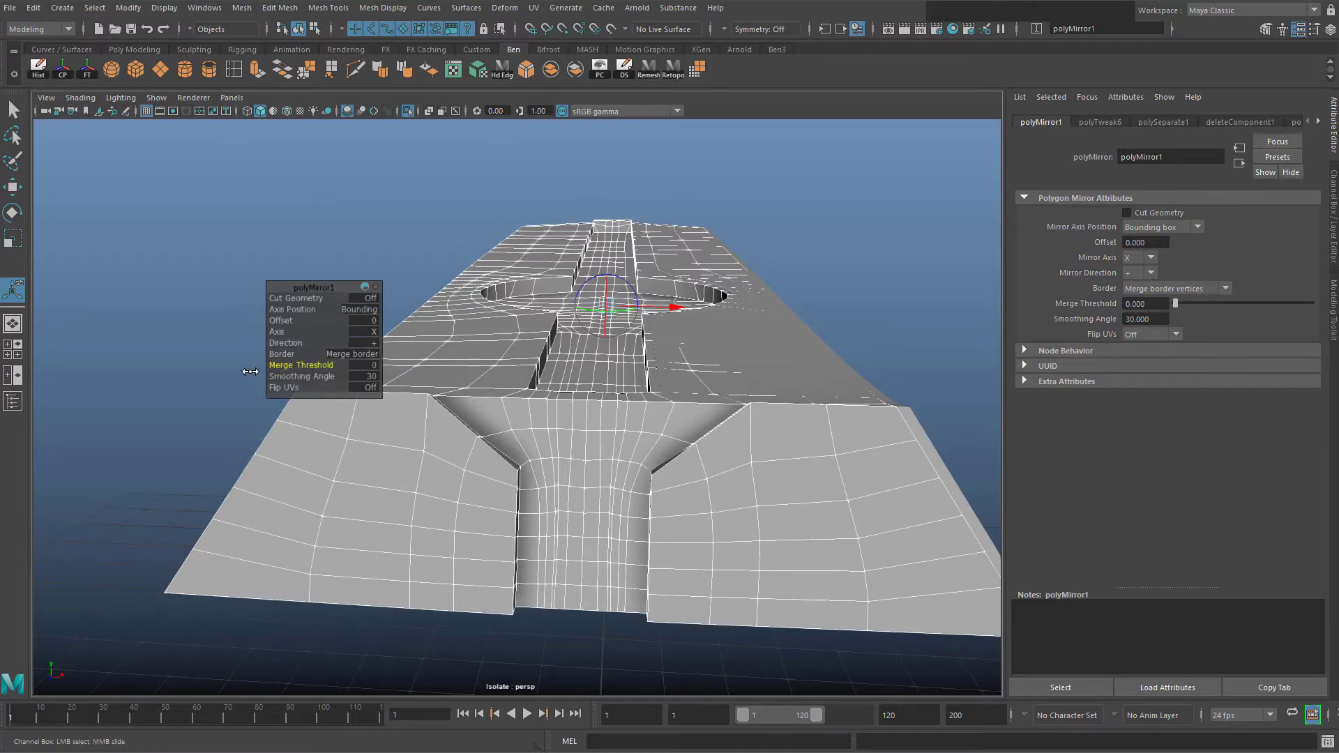
Examine the mirrored mesh's channel, seam and sloped end faces where it overlaps the old opposite half
left_click_drag(572, 449, 541, 463, "alt")
middle_click_drag(541, 463, 569, 475, "alt")
left_click_drag(570, 474, 601, 444, "alt")
middle_click_drag(601, 443, 605, 383, "alt")
right_click_drag(606, 383, 649, 352)
scroll(648, 359, "down", 4)
left_click_drag(652, 364, 647, 368, "alt")
middle_click_drag(647, 368, 642, 323, "alt")
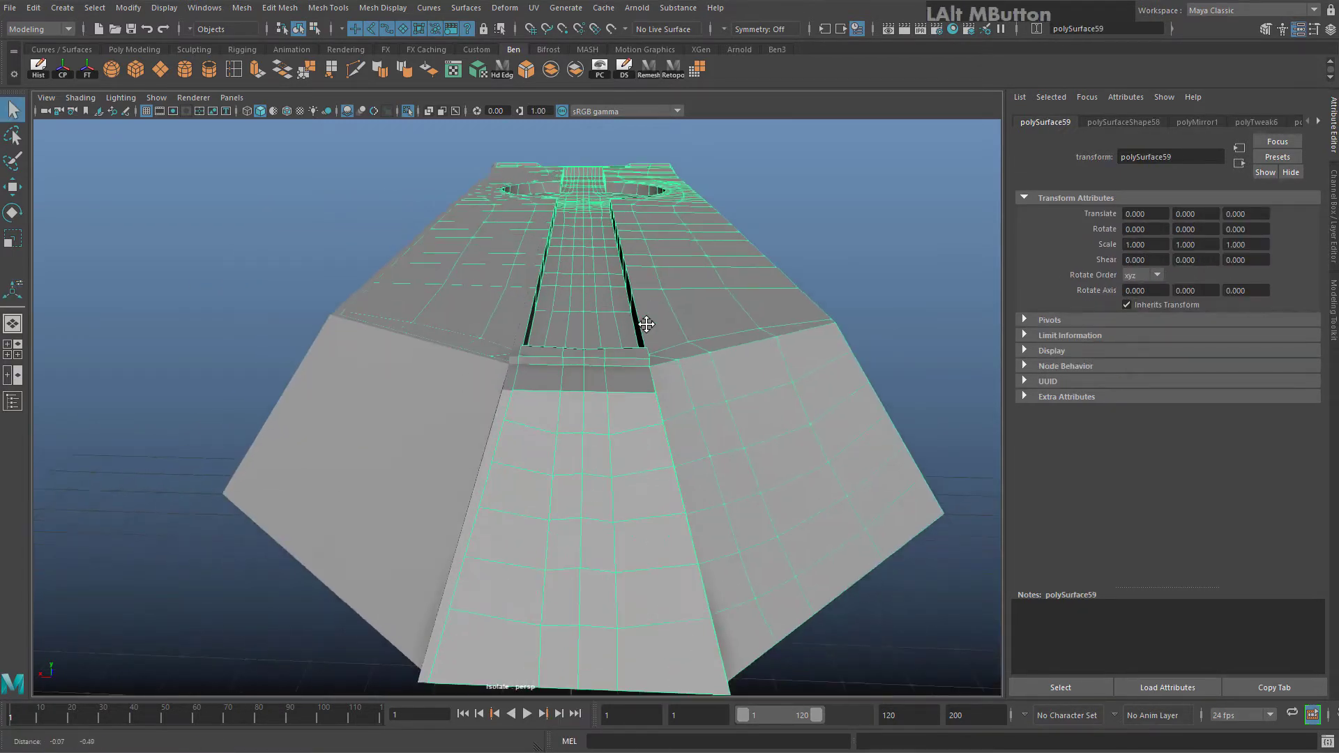
left_click_drag(642, 323, 633, 332, "alt")
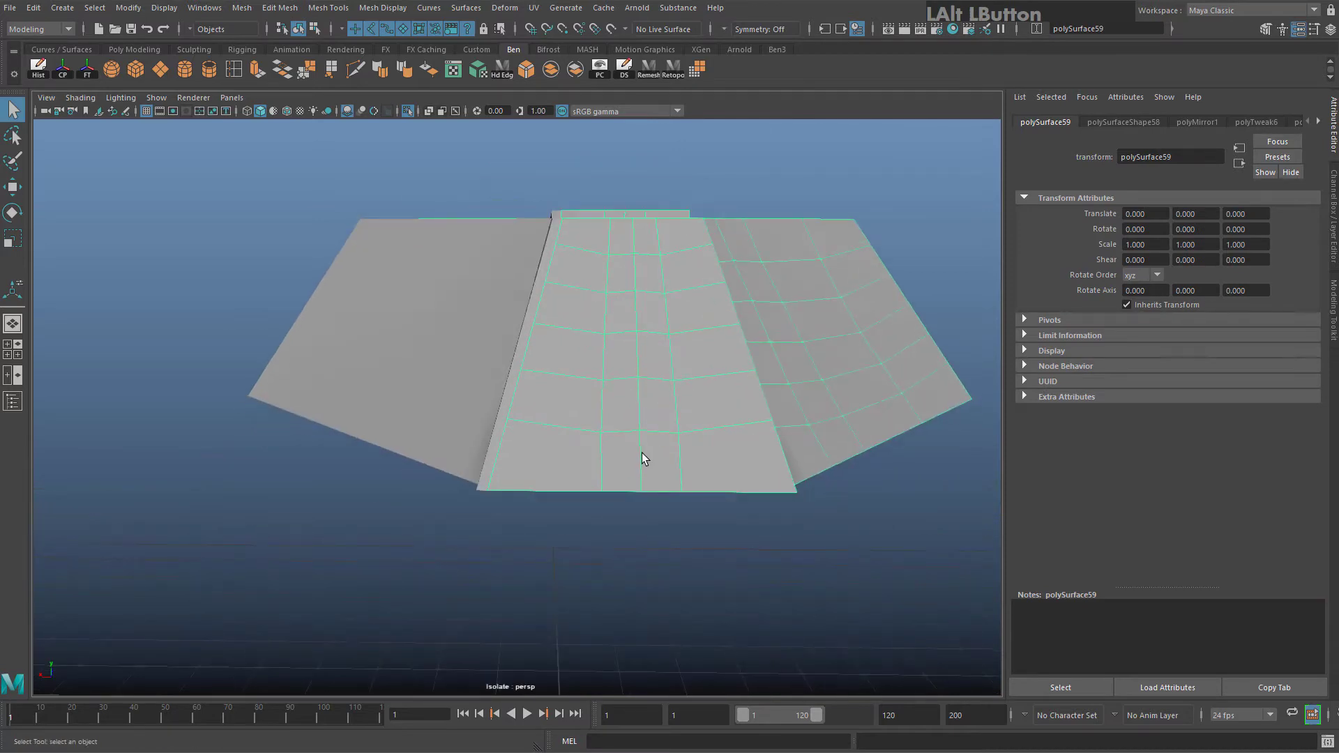
left_click_drag(641, 453, 627, 418, "alt")
middle_click_drag(628, 419, 613, 380, "alt")
left_click_drag(613, 379, 563, 331, "alt")
middle_click_drag(569, 426, 569, 333, "alt")
scroll(569, 338, "up", 2)
left_click_drag(544, 397, 570, 390, "alt")
scroll(571, 391, "up", 2)
middle_click_drag(527, 383, 424, 260, "alt")
scroll(424, 259, "up", 2)
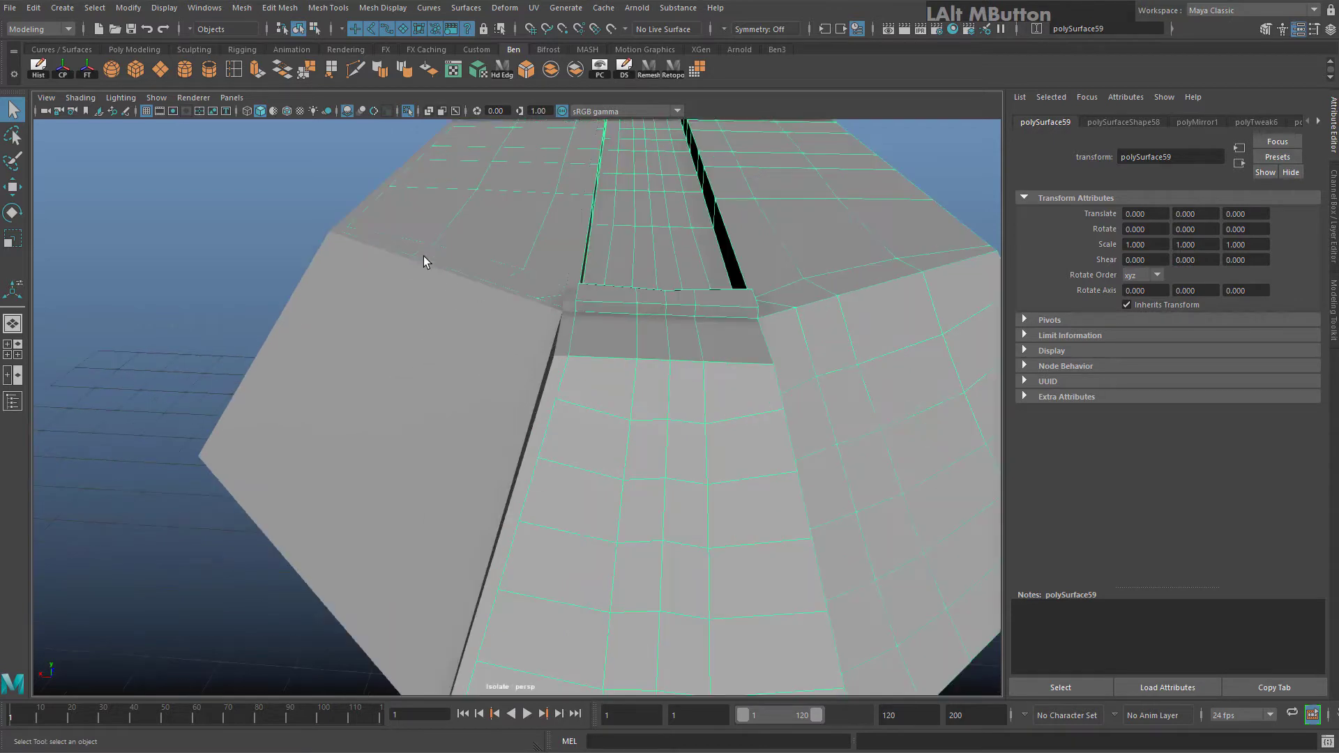
left_click(354, 256)
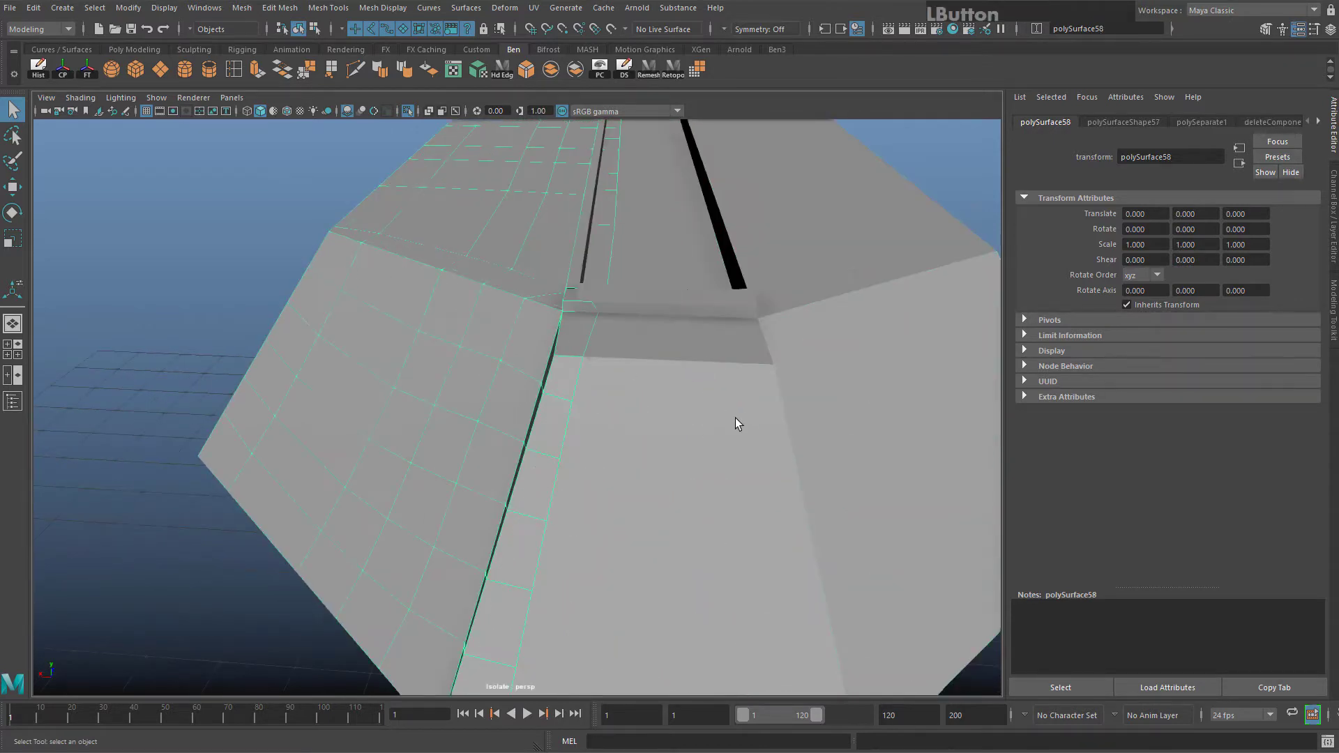
Select all vertices on the mirrored side in the top view and shift them slightly outward along X
left_click(676, 325)
right_click_drag(673, 329, 625, 300)
scroll(614, 317, "down", 5)
left_click_drag(601, 337, 599, 371, "alt")
middle_click_drag(618, 339, 625, 375, "alt")
key("space")
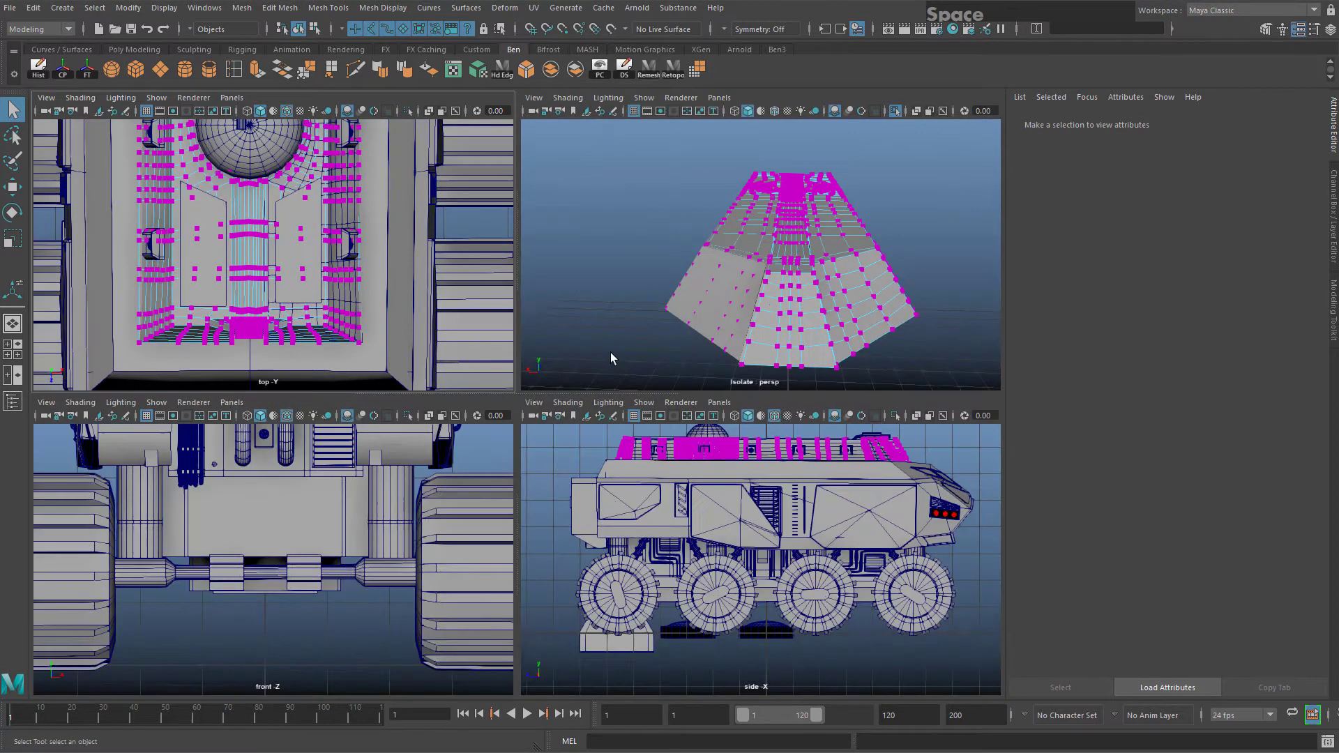
key("space")
scroll(418, 217, "down", 6)
middle_click_drag(577, 207, 577, 339, "alt")
left_click_drag(507, 617, 508, 618)
scroll(513, 243, "up", 10)
middle_click_drag(513, 242, 505, 432, "alt")
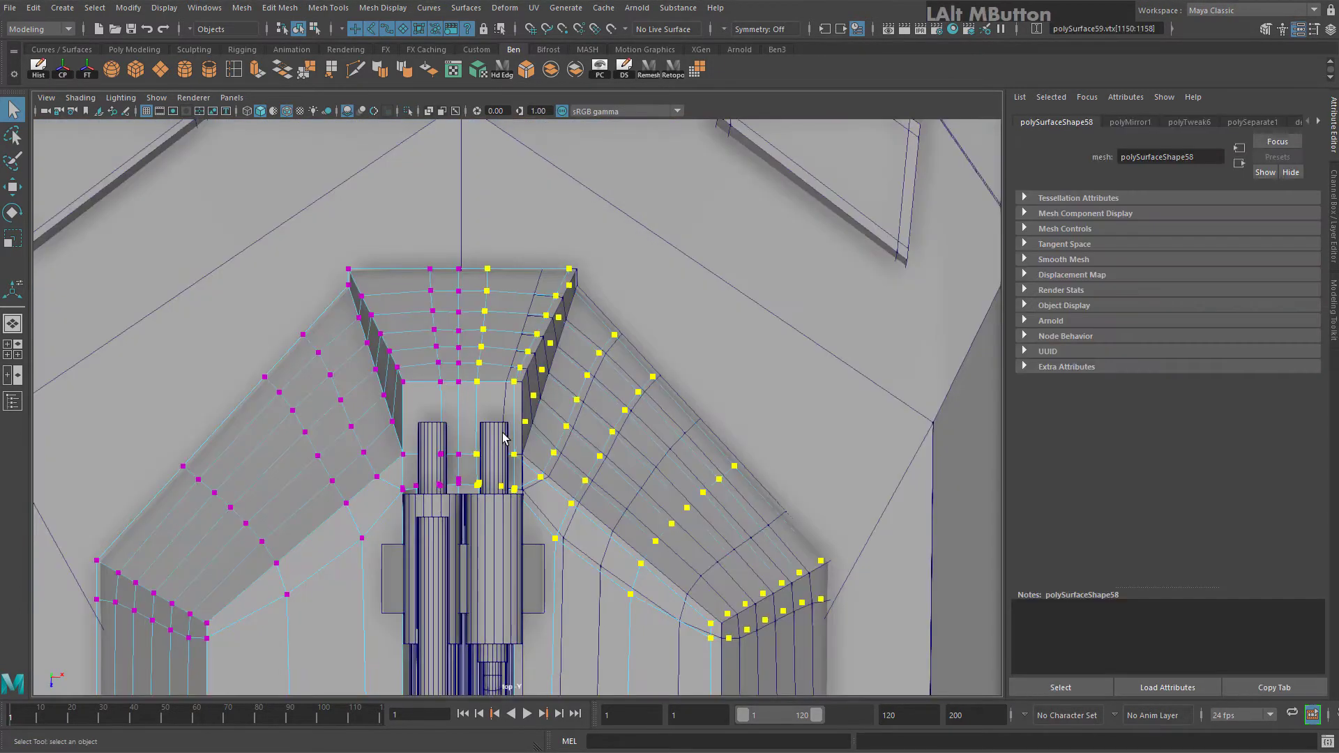
key("space")
key("space")
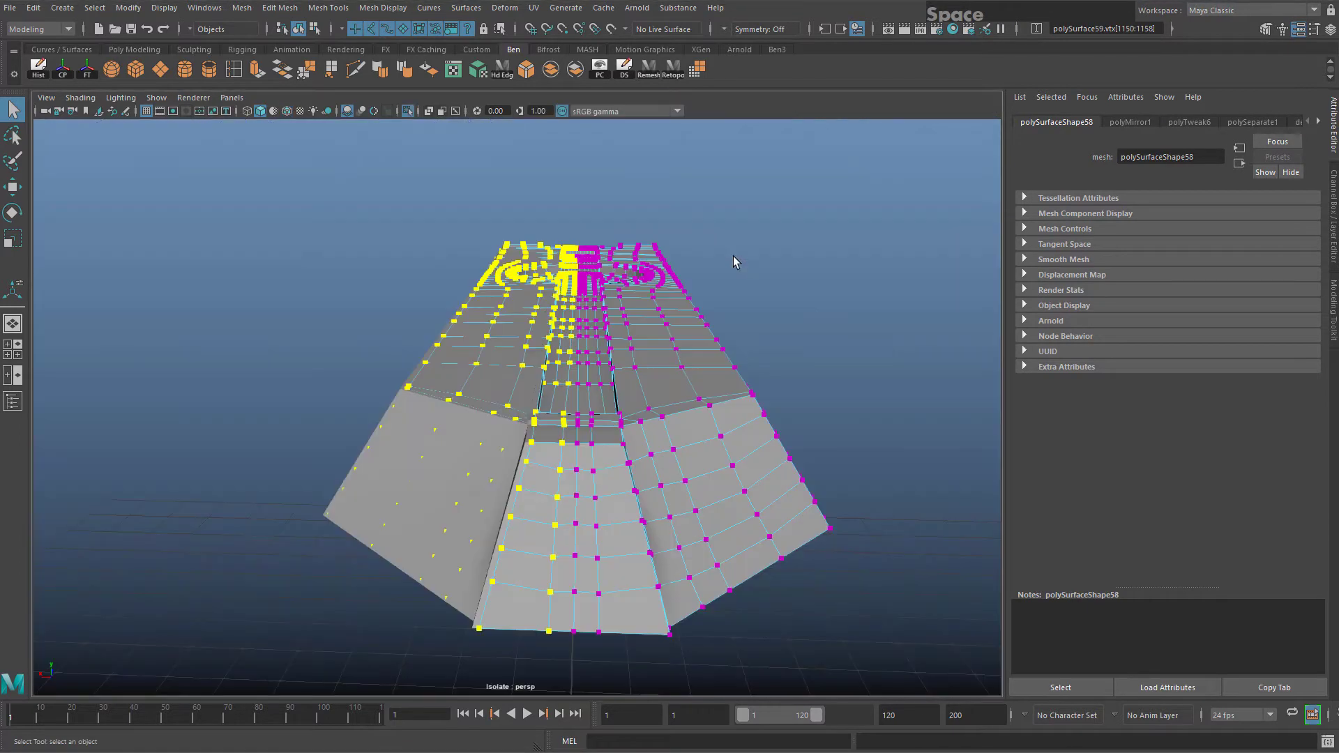
left_click_drag(570, 389, 537, 293, "alt")
middle_click_drag(537, 293, 525, 238, "alt")
key("w")
left_click_drag(525, 237, 477, 358, "alt")
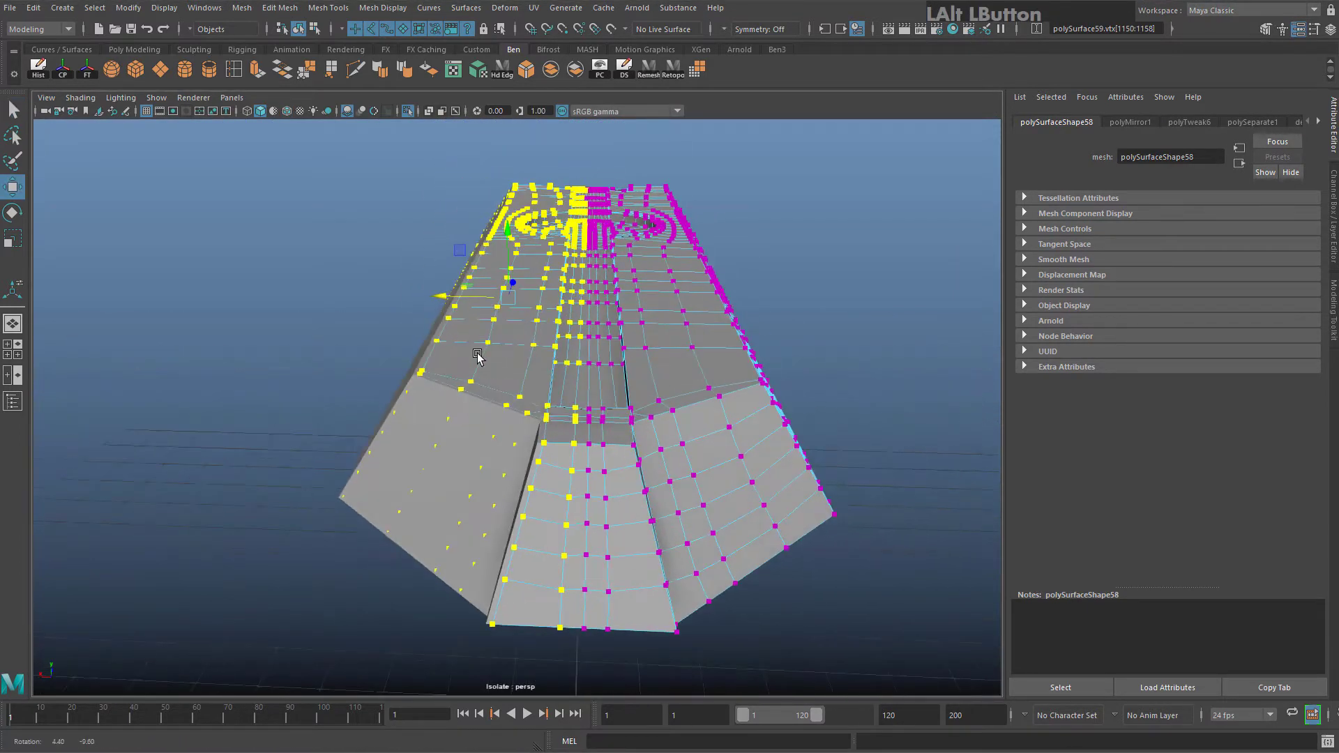
left_click_drag(441, 299, 433, 296)
Delete the old opposite half that overlaps the mirrored mesh and reselect the mirrored mesh
right_click_drag(604, 357, 654, 318)
left_click(565, 233)
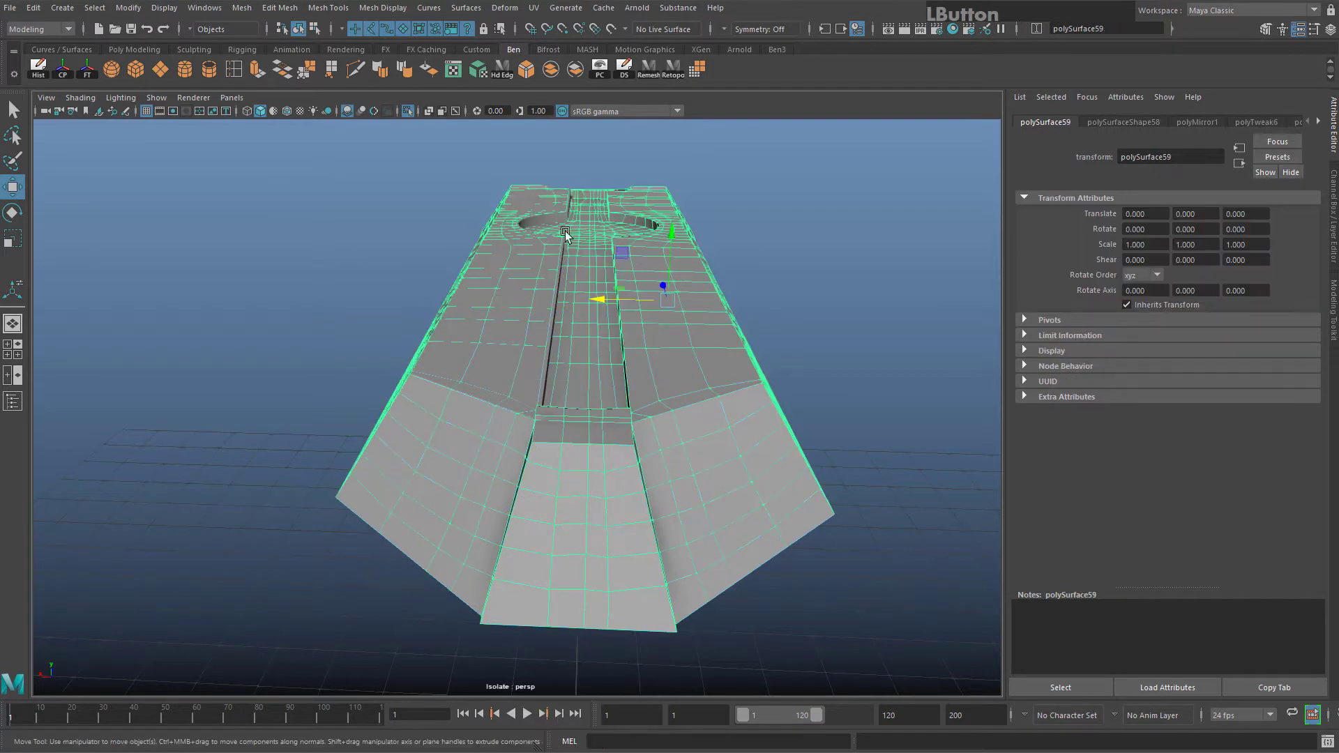
left_click_drag(670, 244, 670, 243)
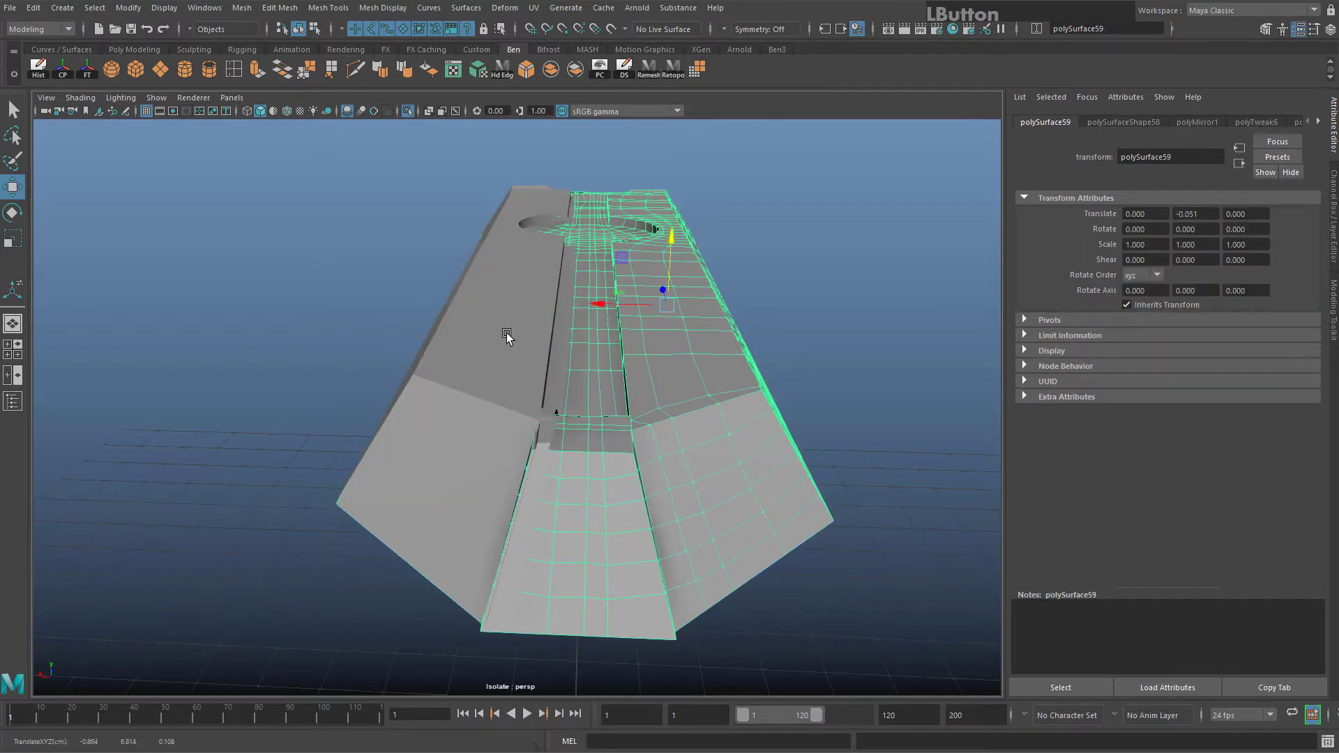
left_click(506, 332)
left_click(634, 289, "shift")
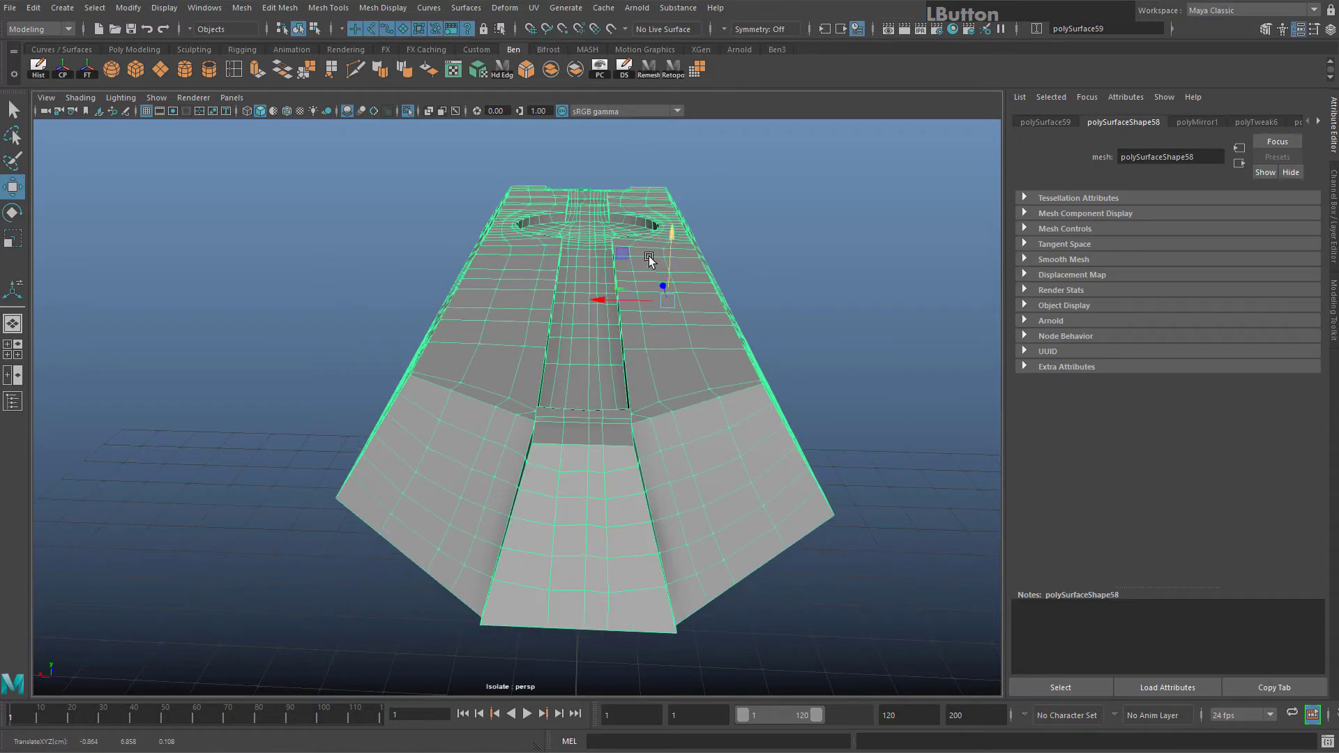
Reduce the whole mirrored mesh by 50 percent
left_click_drag(648, 259, 319, 354, "alt")
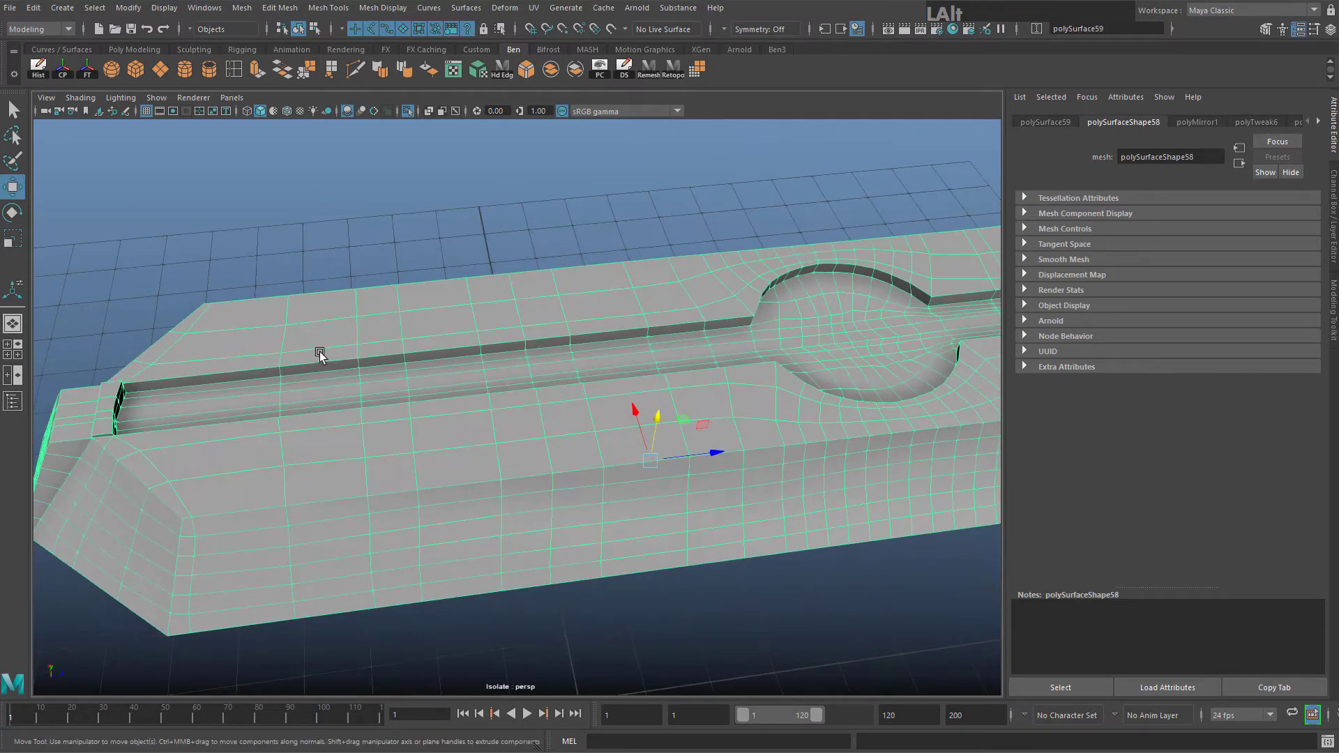
middle_click_drag(319, 354, 435, 217, "alt")
right_click_drag(417, 329, 413, 279)
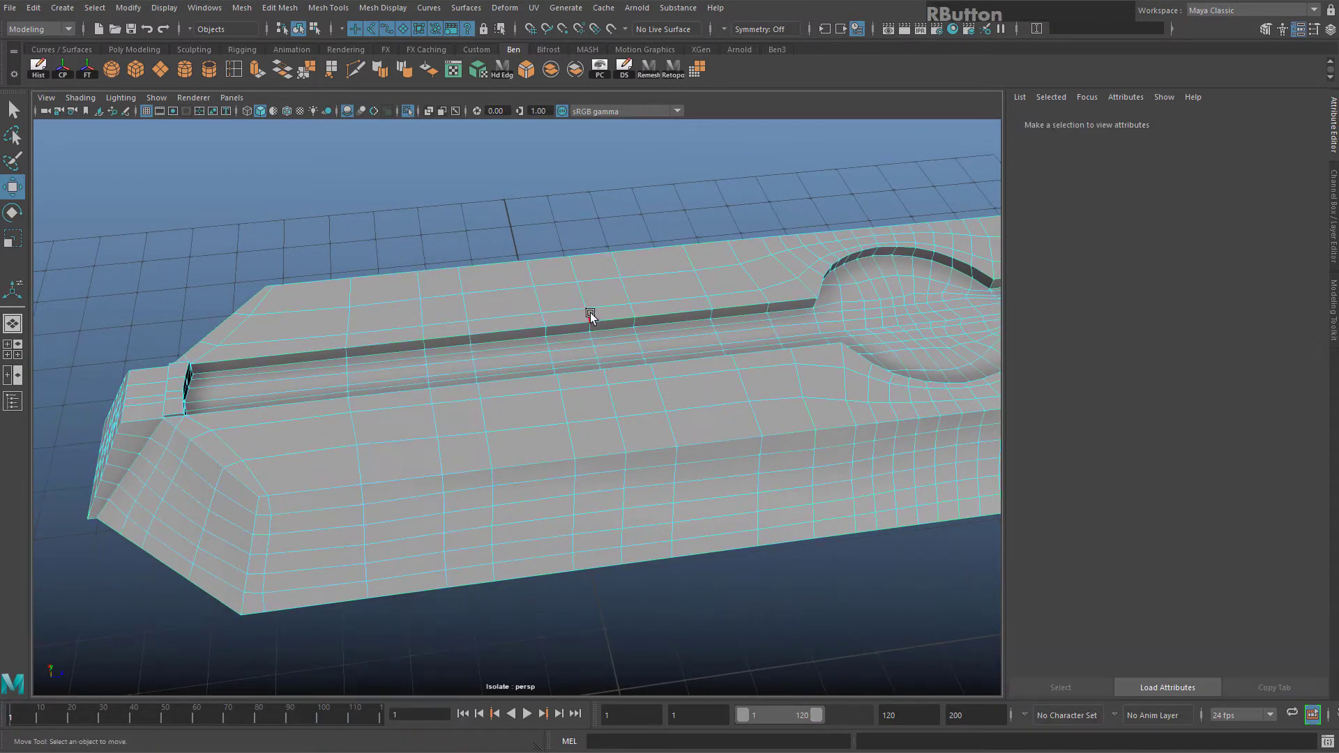
right_click_drag(590, 314, 628, 298)
left_click(585, 266)
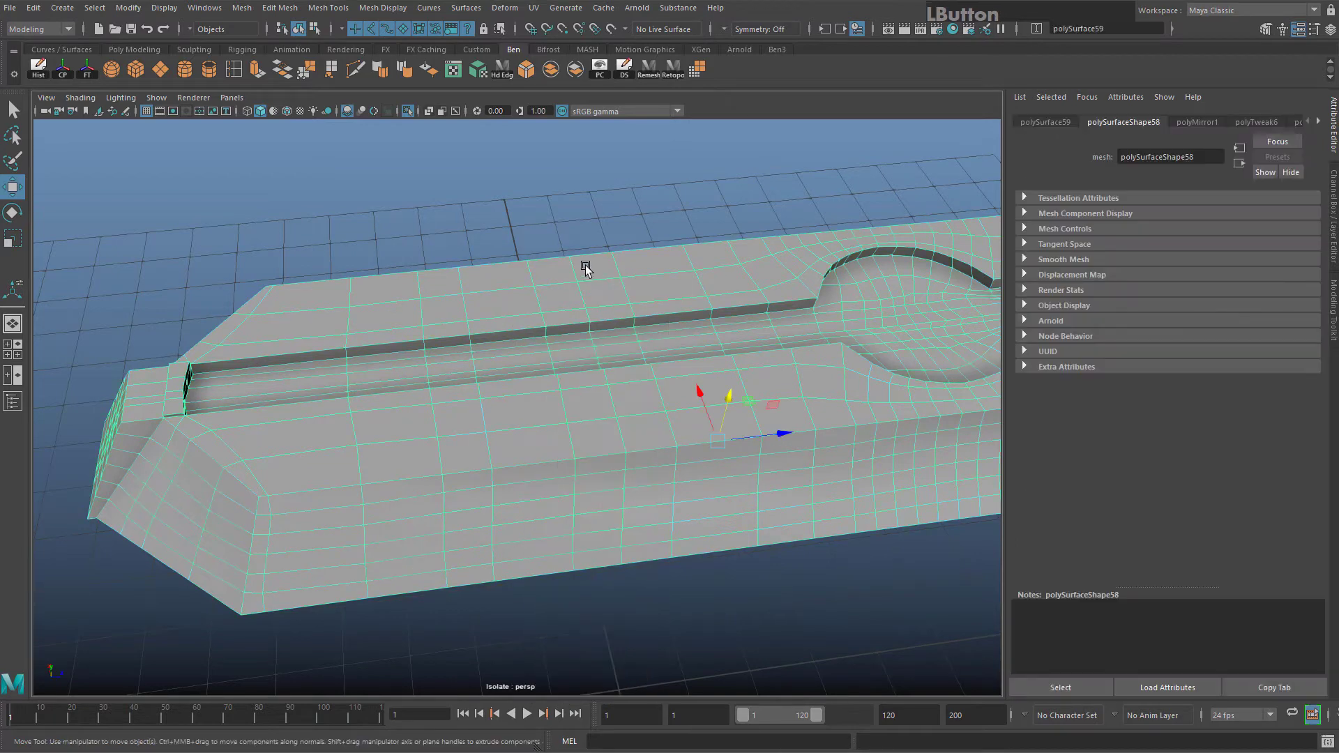
left_click(695, 69)
Set the mesh reduction percentage to 20
left_click_drag(404, 447, 577, 472, "alt")
middle_click_drag(569, 376, 502, 428, "alt")
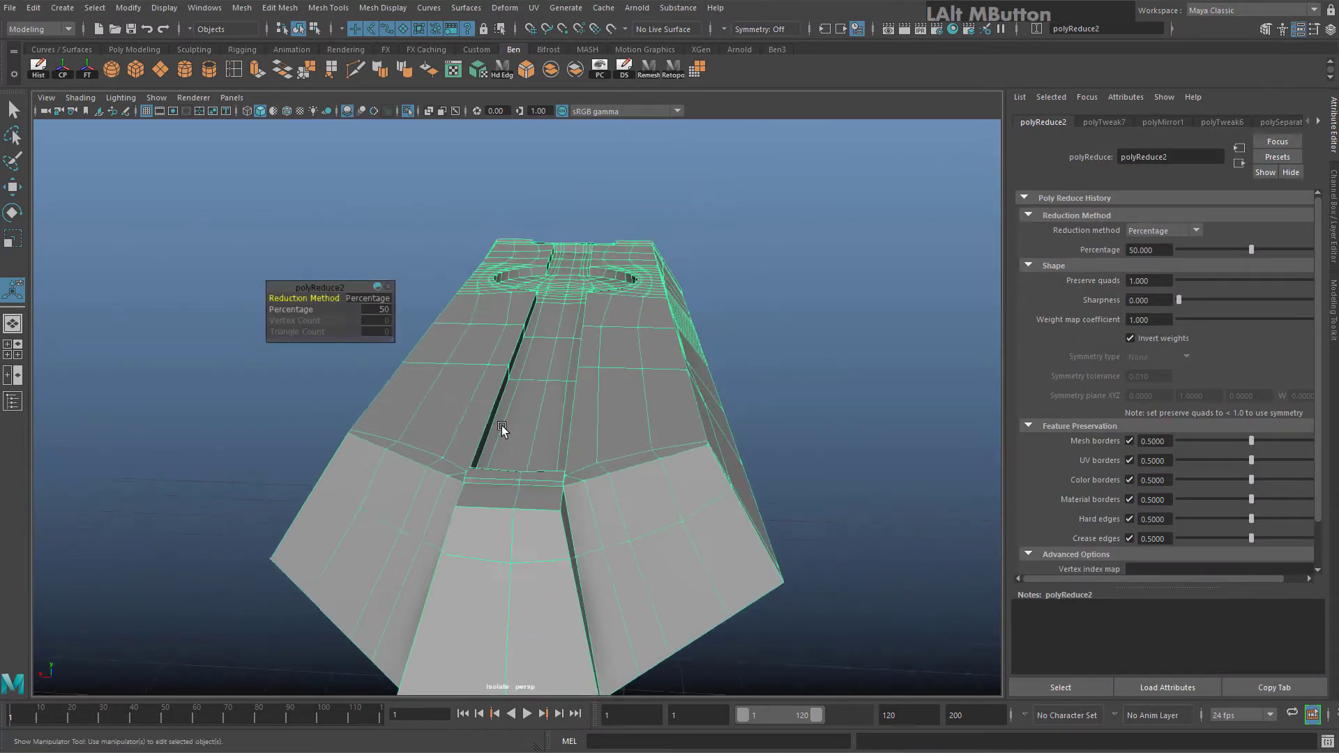
left_click_drag(494, 405, 538, 430, "alt")
middle_click_drag(537, 431, 534, 342, "alt")
left_click(375, 308)
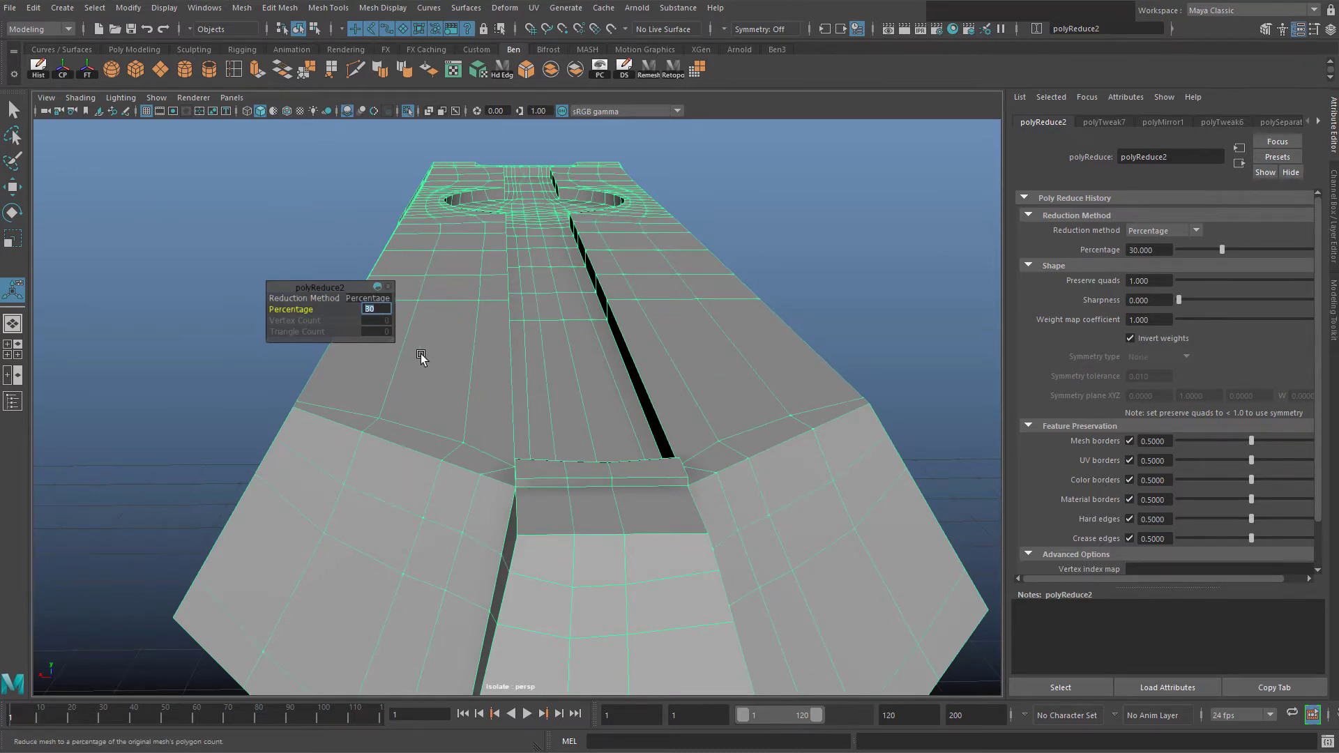
type("20")
key("Return")
Select three crosswise edge loops on the flat stretch beside the channel, ahead of the circular recess
left_click_drag(606, 388, 583, 457, "alt")
right_click_drag(565, 382, 565, 344)
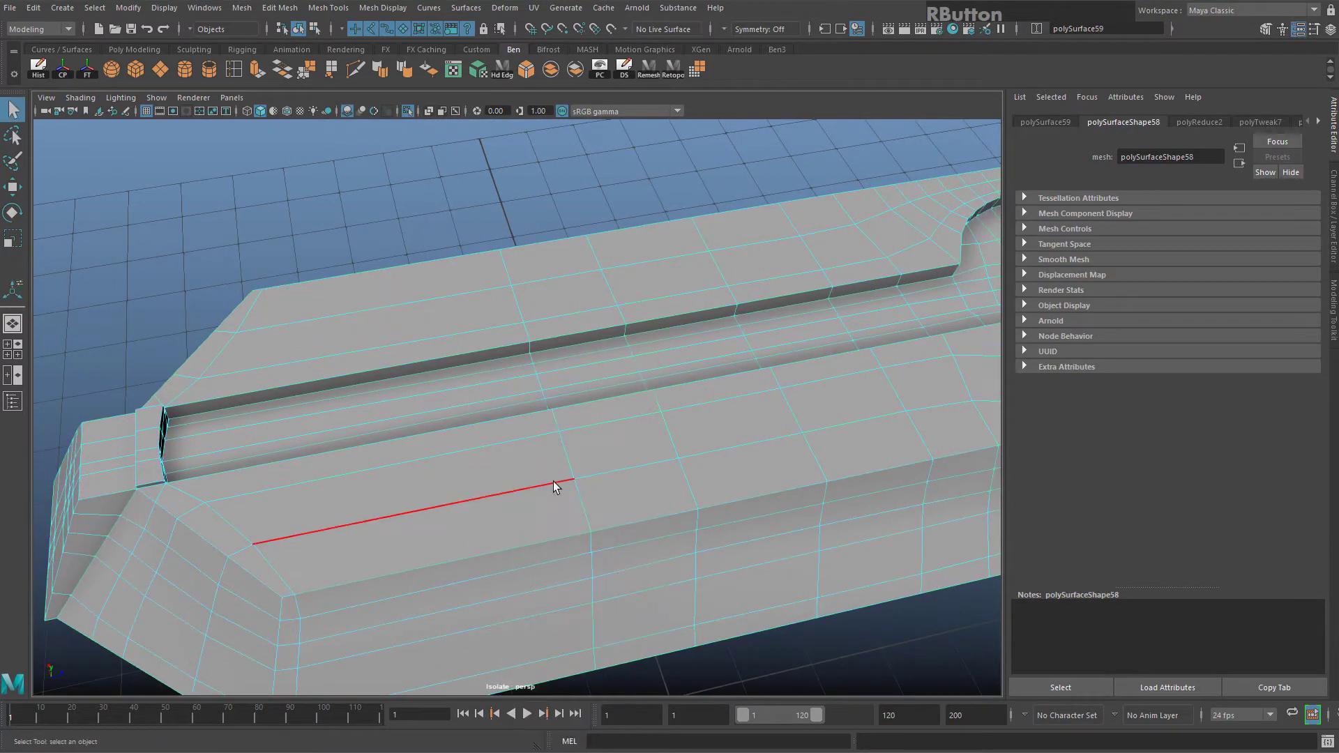
left_click(559, 482)
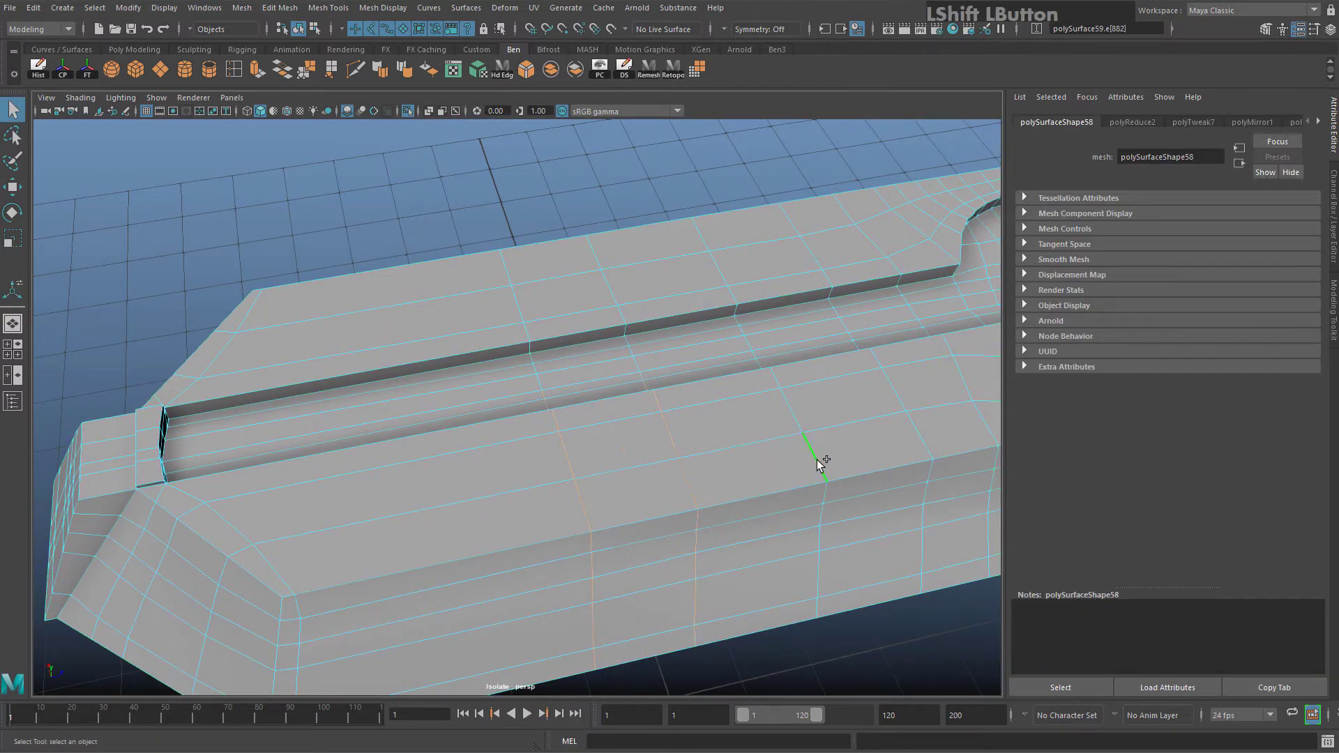
middle_click_drag(817, 458, 617, 437, "alt")
left_click(641, 472, "shift")
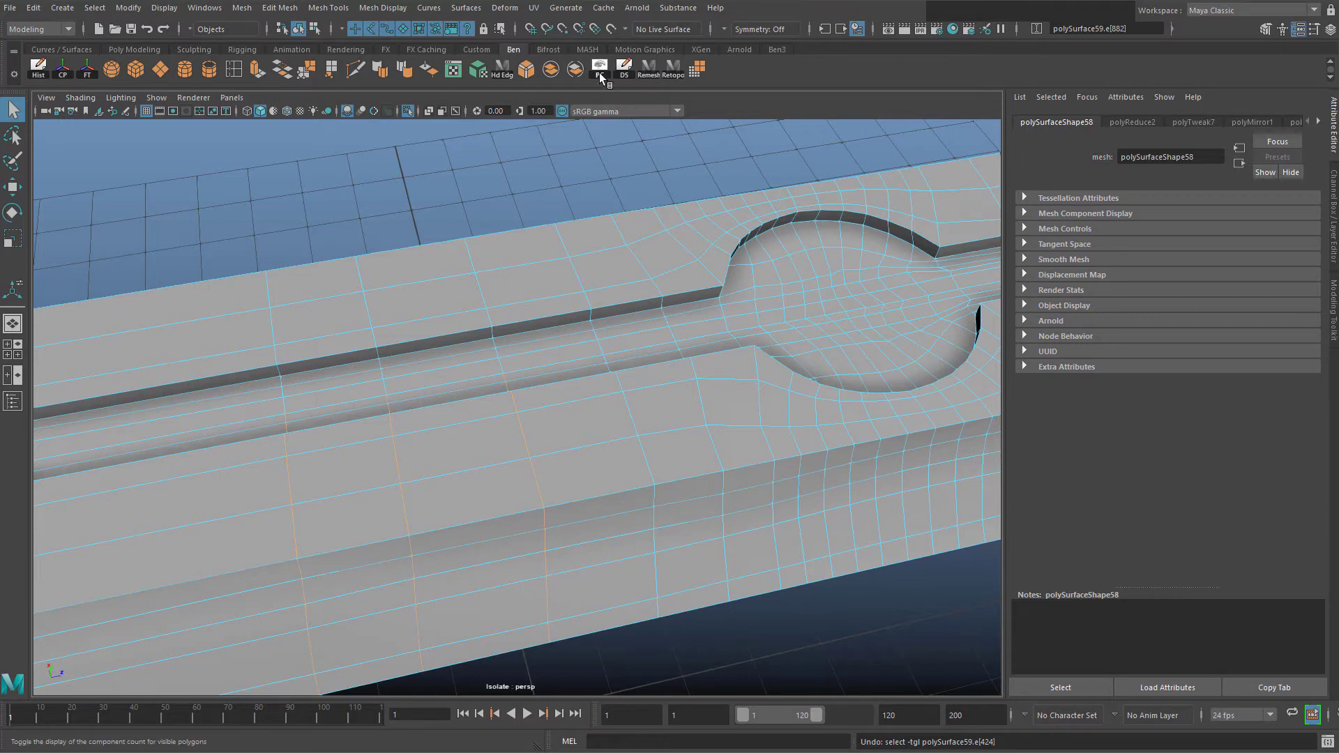
Show the polygon count read-out in the viewport and check the reduced mesh's component counts
left_click(223, 9)
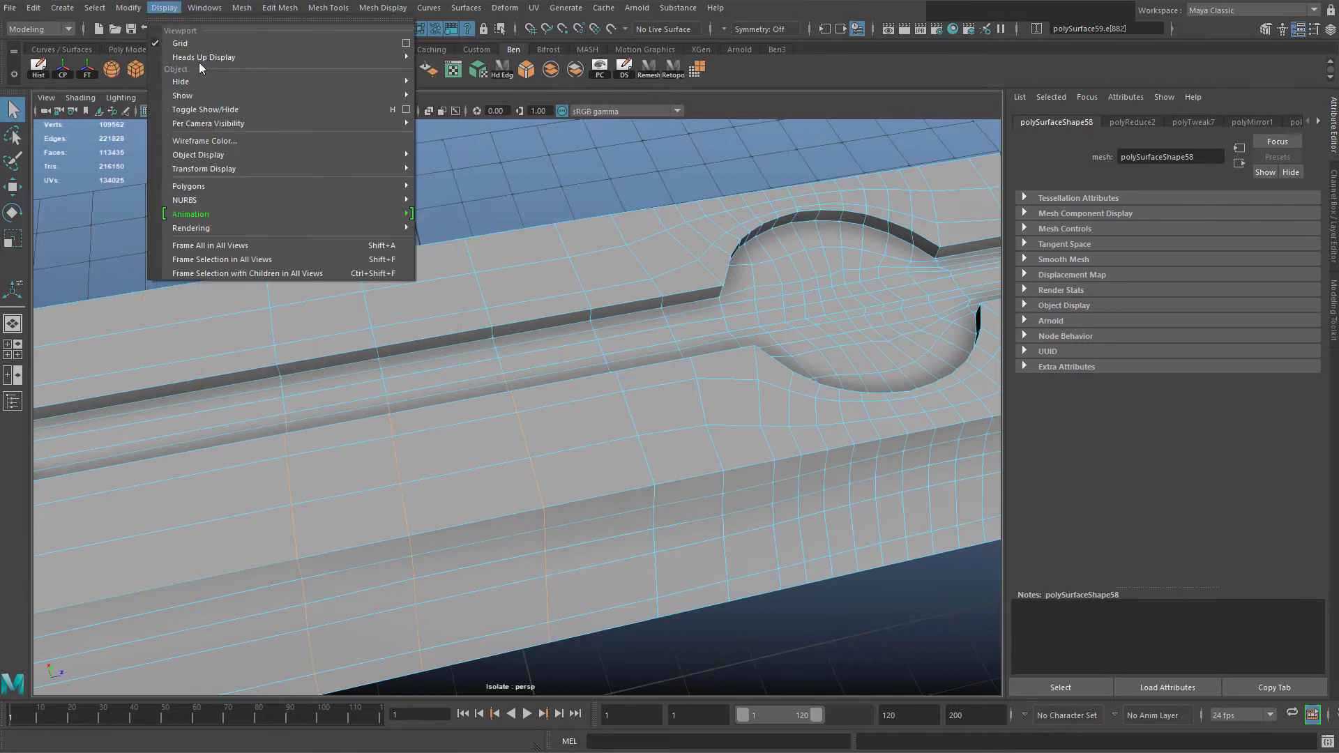
mouse_move(202, 63)
left_click(486, 181)
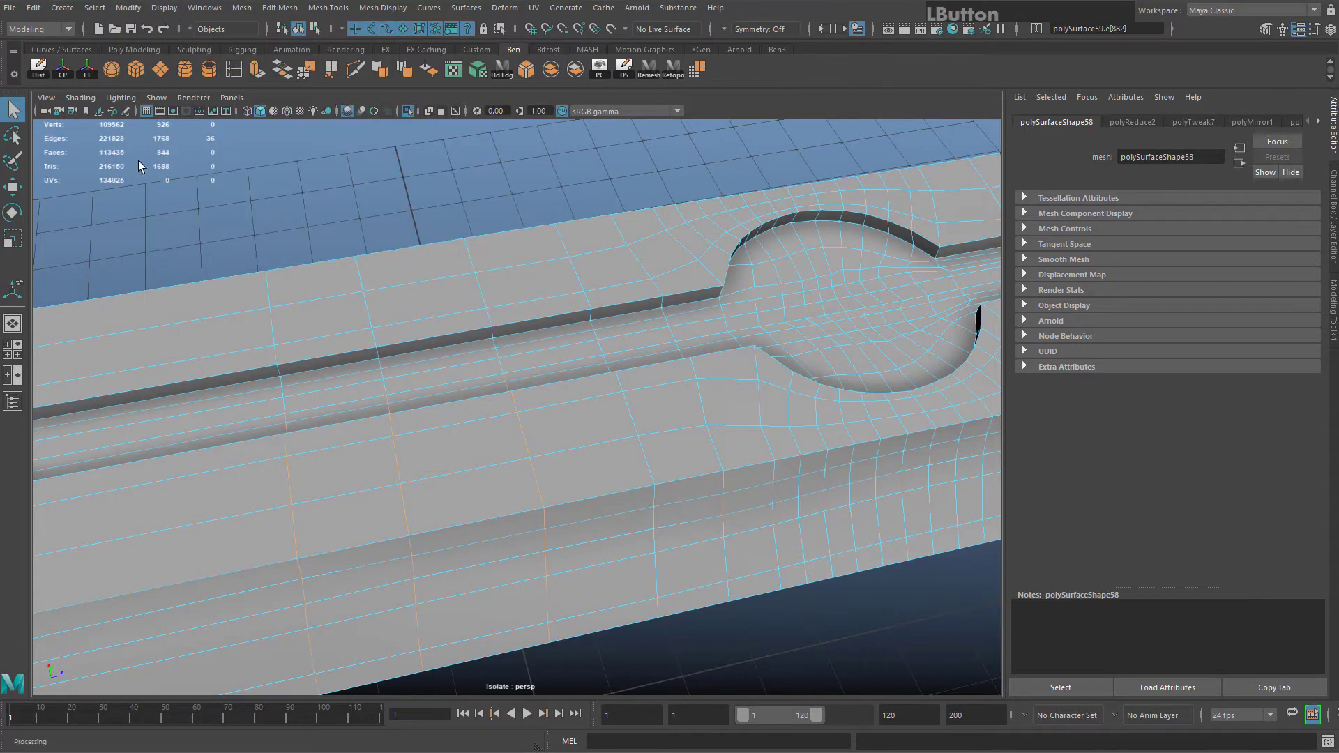
middle_click_drag(528, 340, 460, 391, "alt")
left_click_drag(460, 391, 114, 195, "alt")
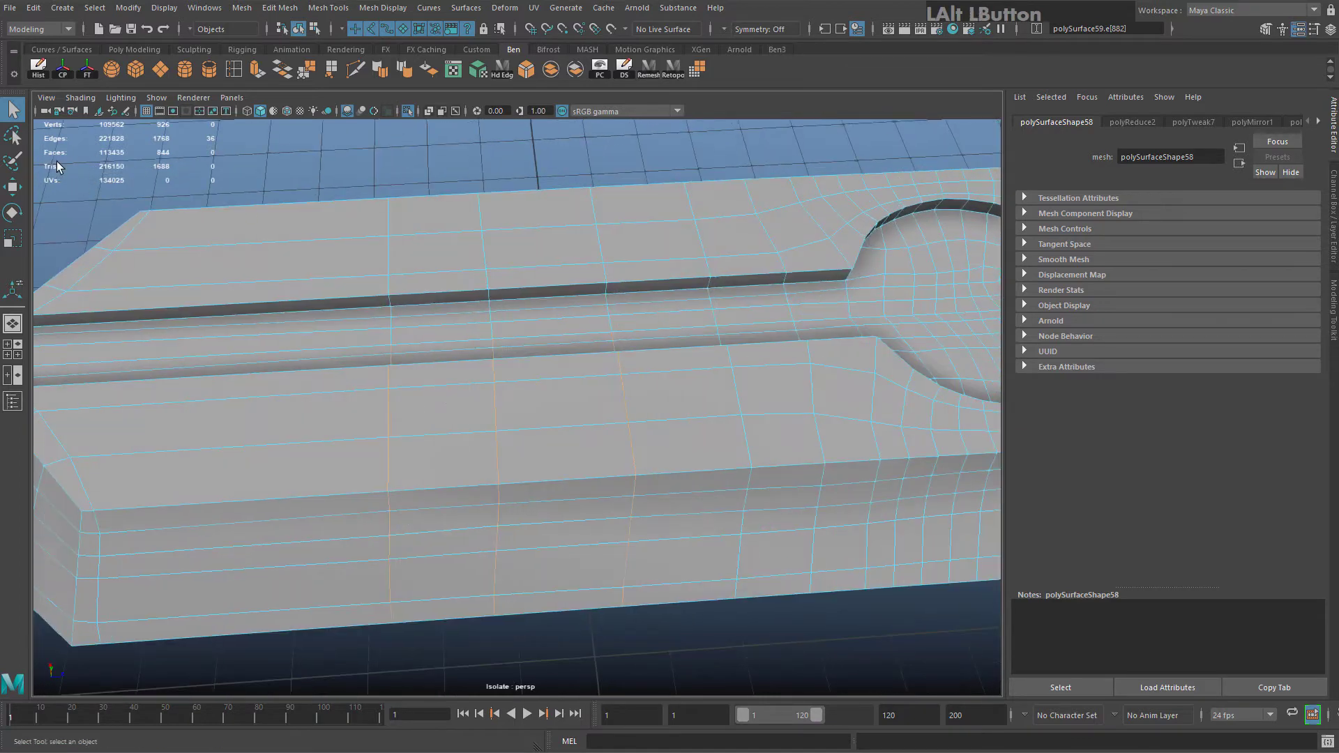
Try moving single crosswise edge loops on one half sideways to test whether the centre seam is connected
double_click(387, 260)
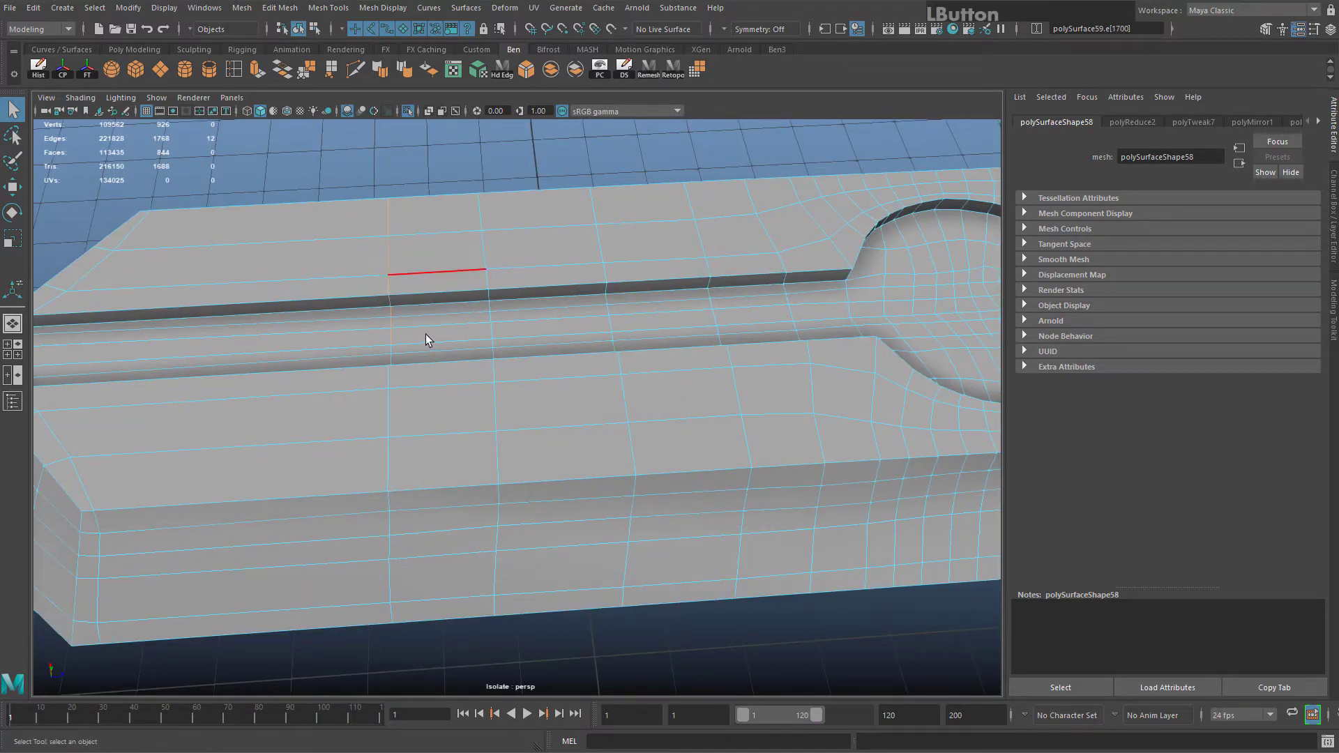
left_click_drag(425, 340, 409, 384, "alt")
key("w")
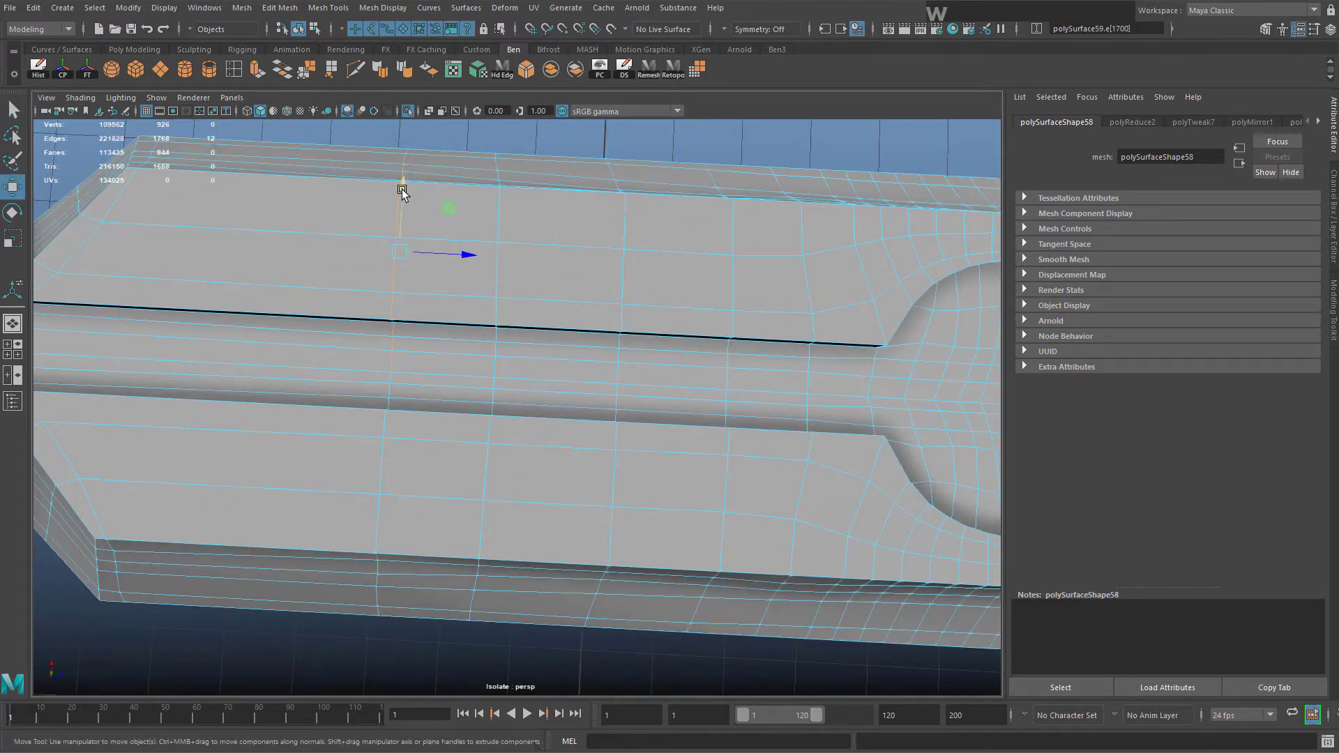
left_click_drag(402, 192, 409, 170)
key("ctrl+z")
double_click(508, 270)
left_click_drag(514, 248, 526, 147)
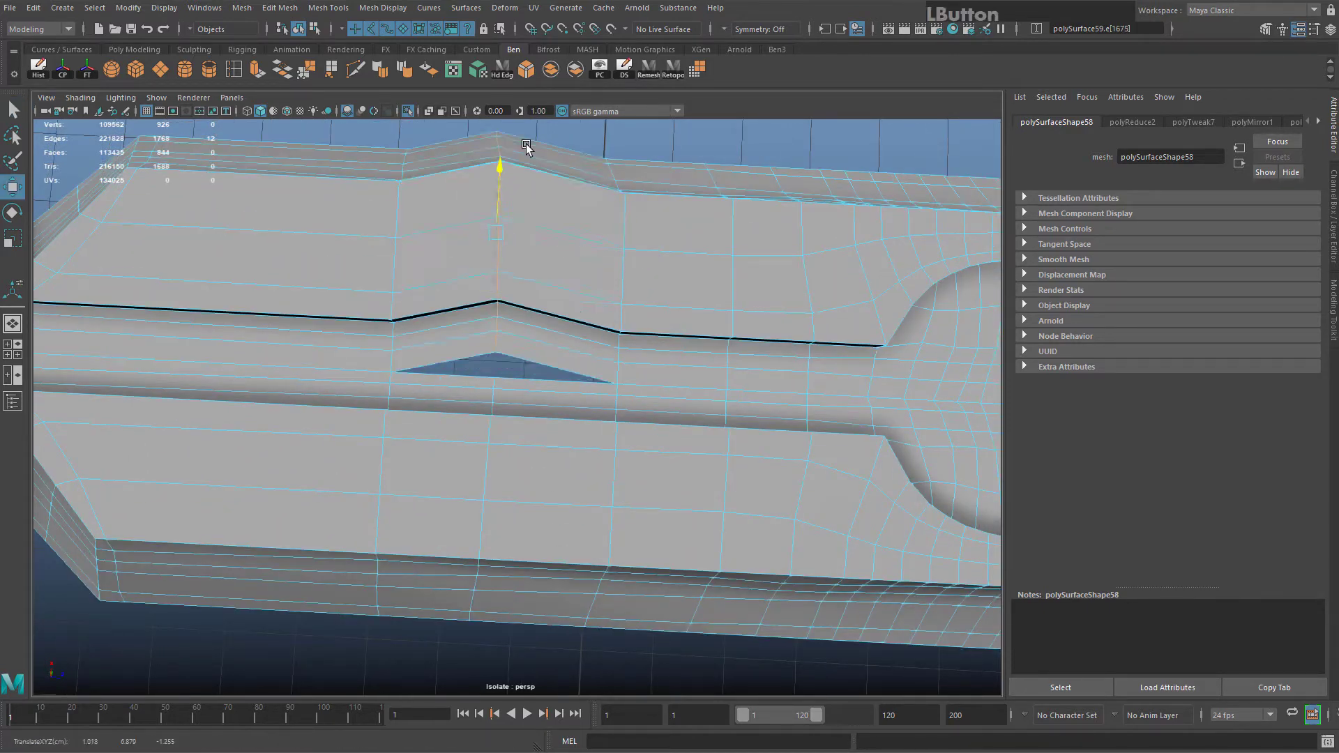
key("ctrl+z")
double_click(625, 263)
left_click_drag(616, 201, 446, 292)
Merge the vertices of the whole superstructure mesh with a distance threshold of 0.01
right_click_drag(447, 292, 512, 271)
left_click_drag(513, 270, 422, 361, "alt")
middle_click_drag(421, 362, 522, 300, "alt")
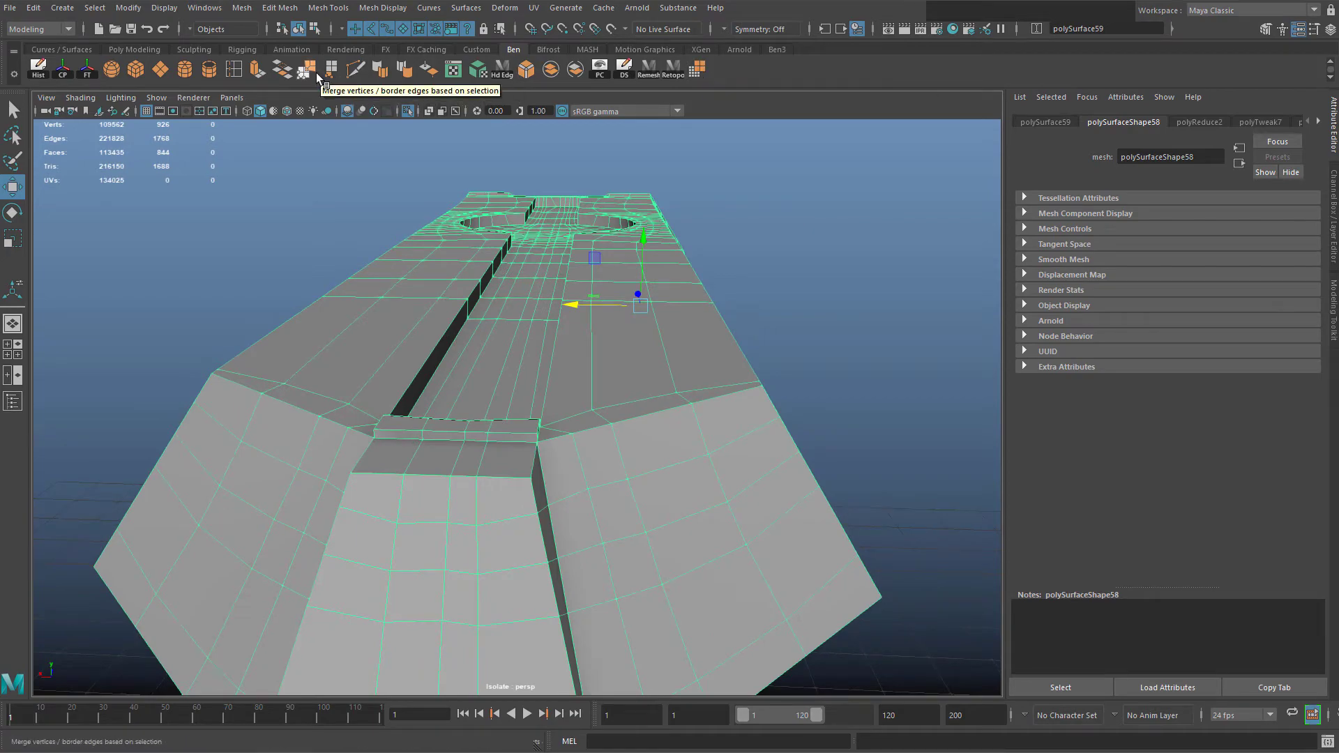
left_click(282, 10)
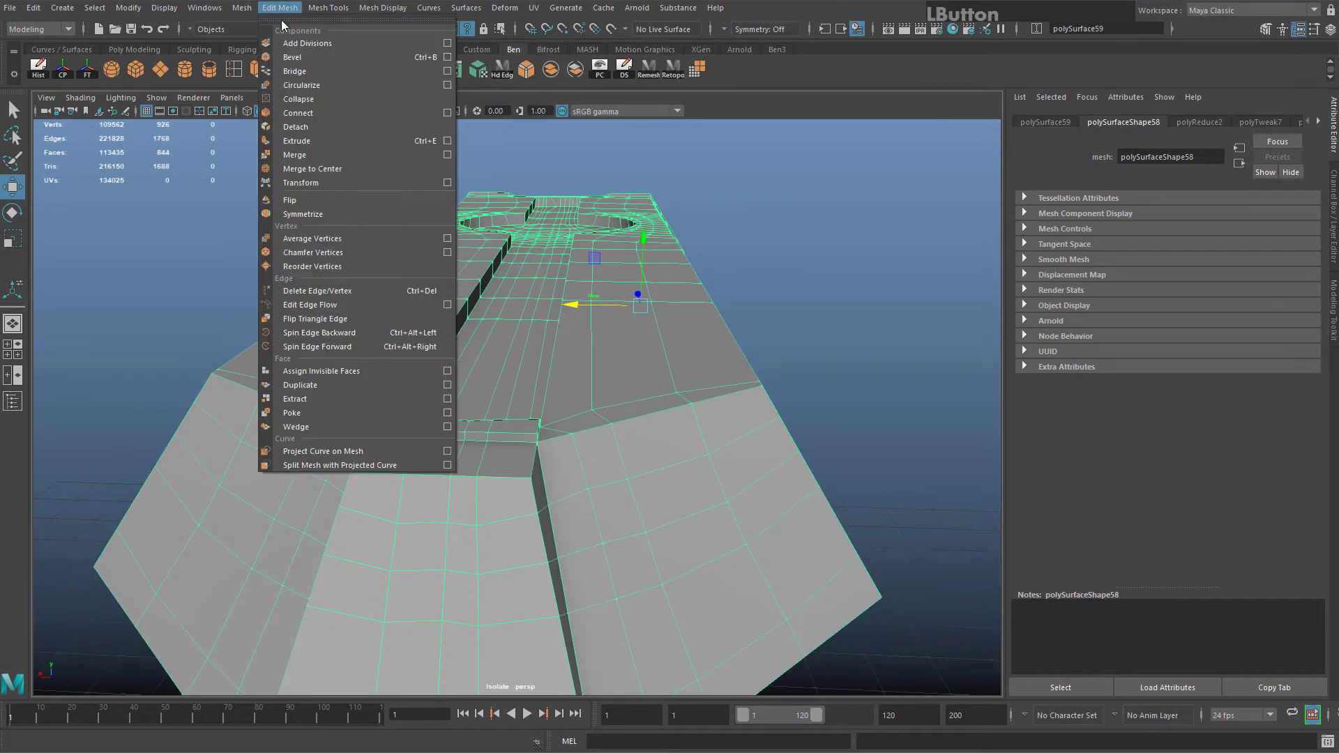
left_click(294, 154)
left_click_drag(503, 318, 371, 434, "alt")
scroll(474, 436, "up", 5)
middle_click_drag(474, 437, 520, 412, "alt")
left_click_drag(520, 411, 628, 391, "alt")
scroll(627, 391, "down", 5)
middle_click_drag(628, 391, 670, 314, "alt")
scroll(602, 541, "up", 5)
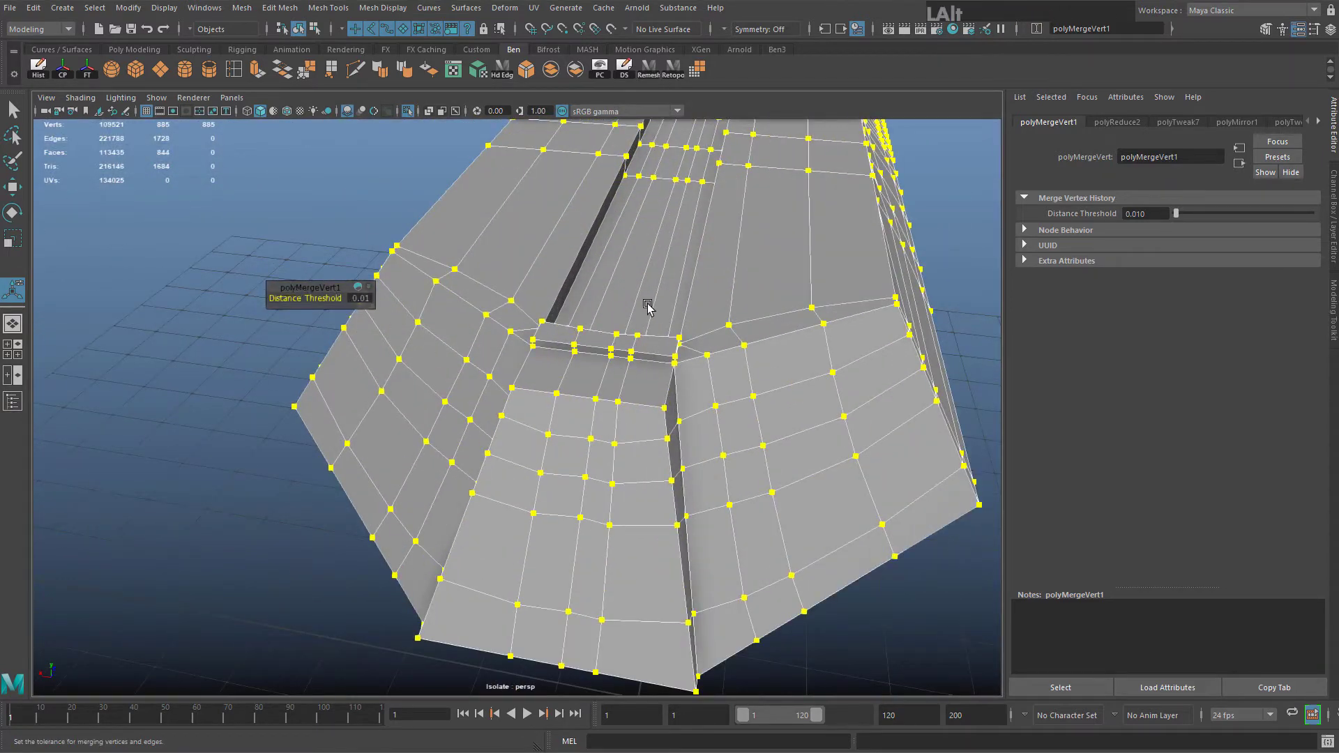
Select an edge loop across the centre seam to check that the two halves are connected
left_click_drag(645, 303, 590, 381, "alt")
right_click_drag(589, 383, 642, 331)
left_click_drag(639, 342, 595, 342, "alt")
right_click_drag(595, 339, 597, 281)
double_click(574, 290)
key("f")
right_click_drag(615, 341, 656, 341, "alt")
left_click_drag(655, 341, 552, 308, "alt")
Delete the construction history of the merged superstructure mesh
right_click_drag(552, 308, 626, 322)
double_click(583, 287)
left_click_drag(626, 322, 418, 228, "alt")
middle_click_drag(419, 228, 133, 73, "alt")
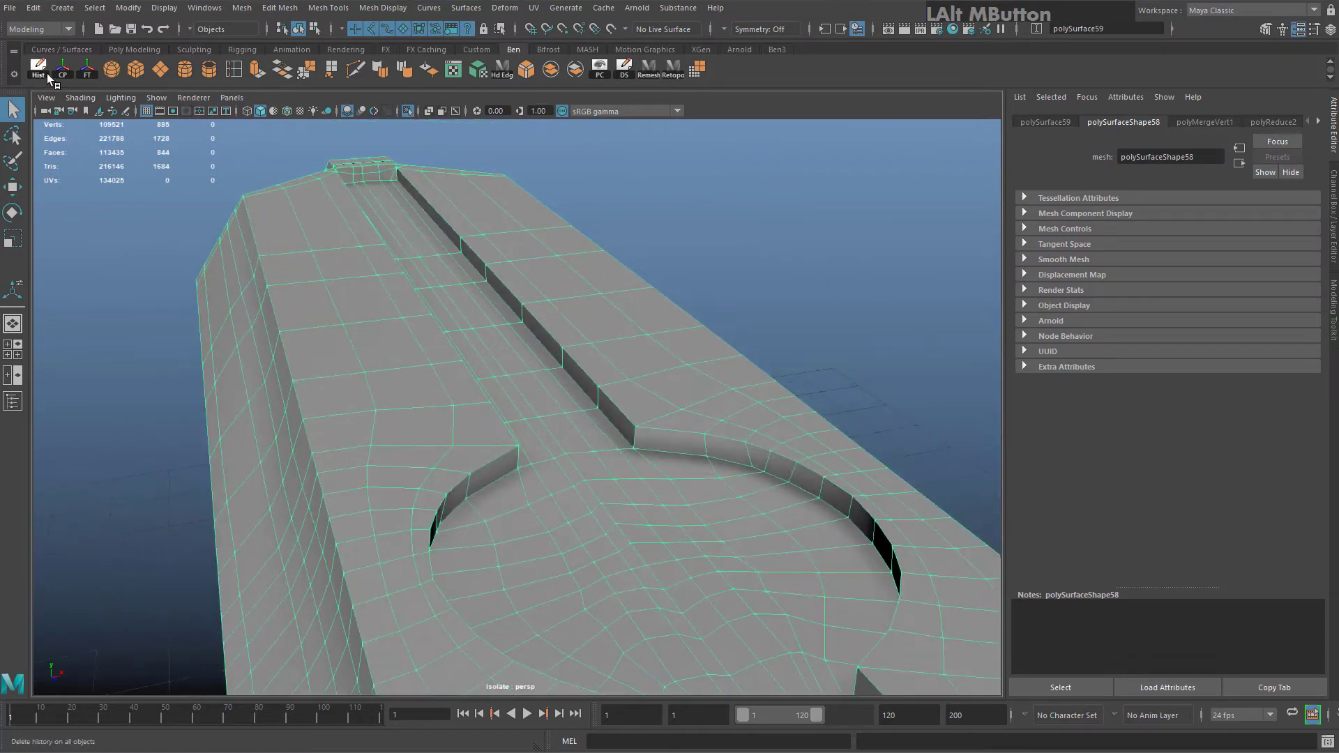
left_click_drag(323, 212, 589, 349, "alt")
middle_click_drag(589, 349, 542, 334, "alt")
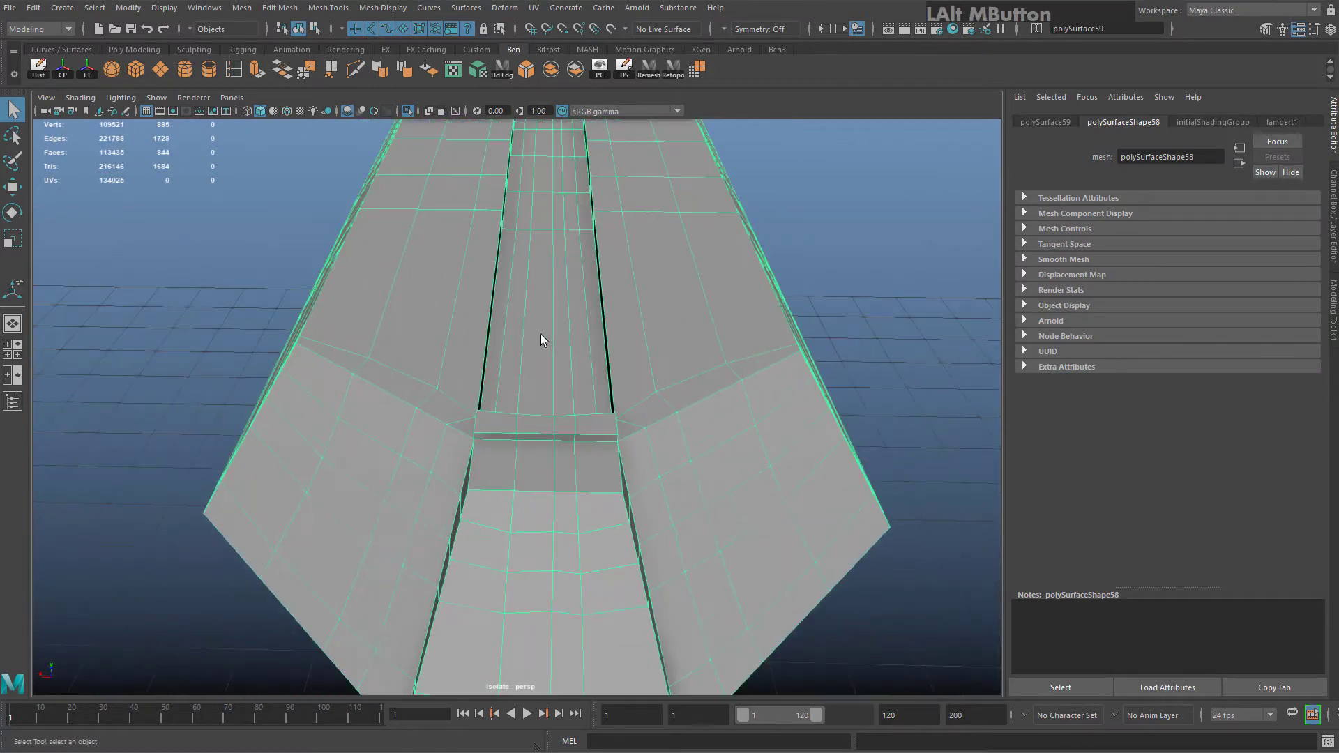
Delete the redundant crosswise edge loops on the flat stretches ahead of and behind the circular recess
left_click_drag(544, 361, 343, 361, "alt")
right_click_drag(490, 275, 490, 241)
left_click(524, 269)
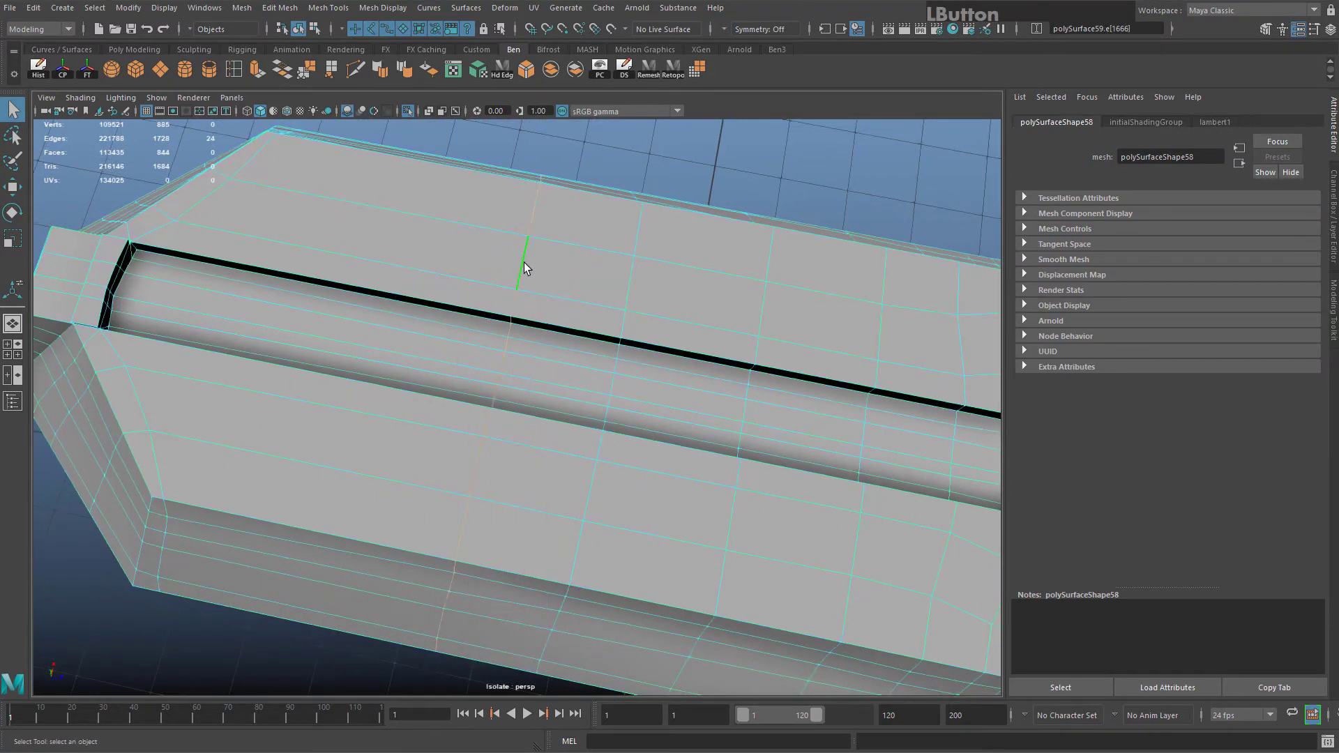
middle_click_drag(801, 328, 520, 336, "alt")
left_click_drag(519, 336, 532, 352, "alt")
double_click(568, 333, "shift")
middle_click_drag(687, 338, 433, 284, "alt")
left_click(441, 286, "shift")
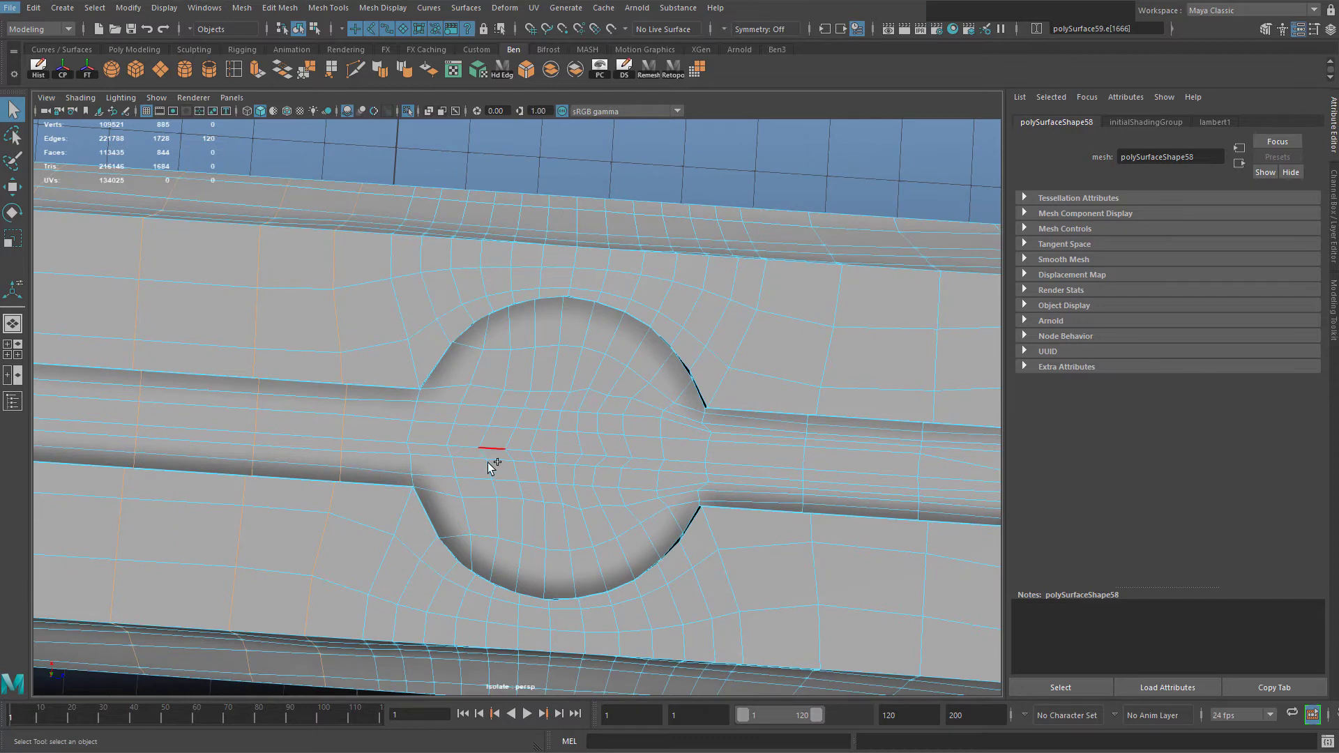
middle_click_drag(488, 462, 509, 413, "alt")
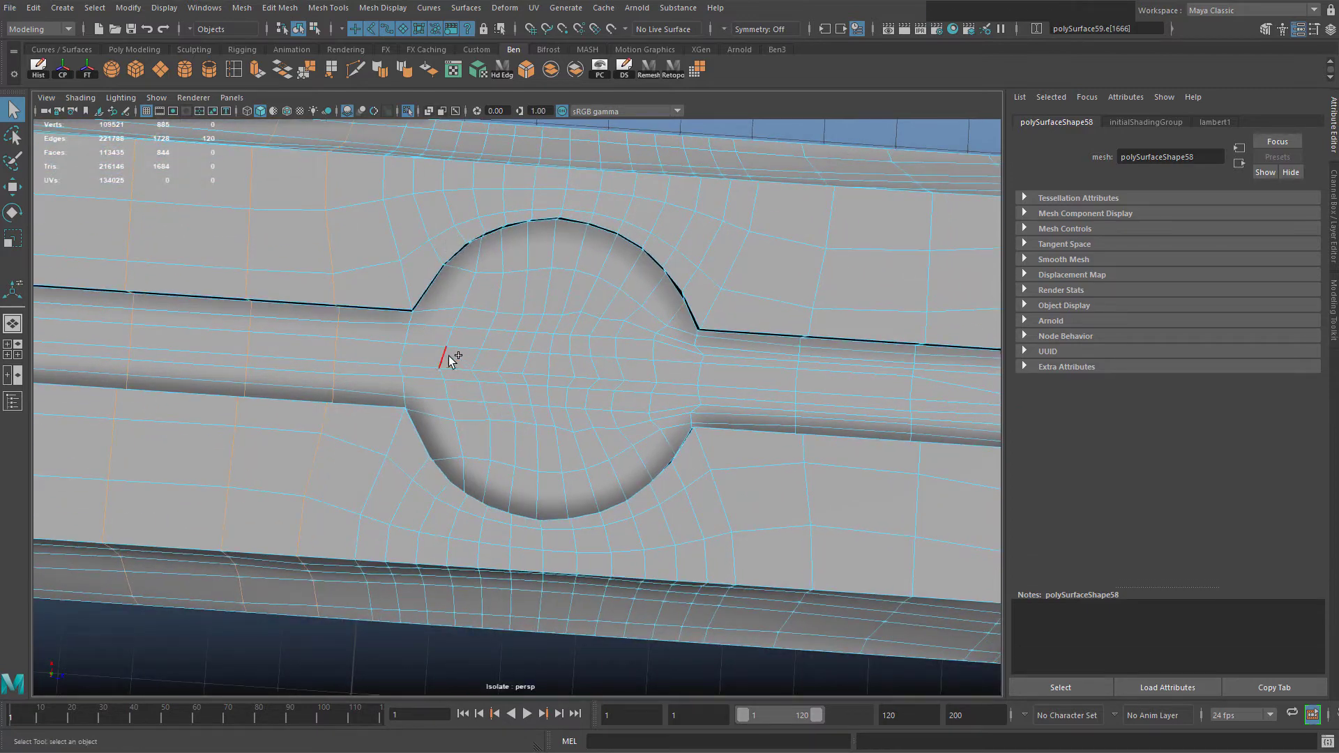
scroll(546, 335, "down", 3)
middle_click_drag(652, 328, 523, 305, "alt")
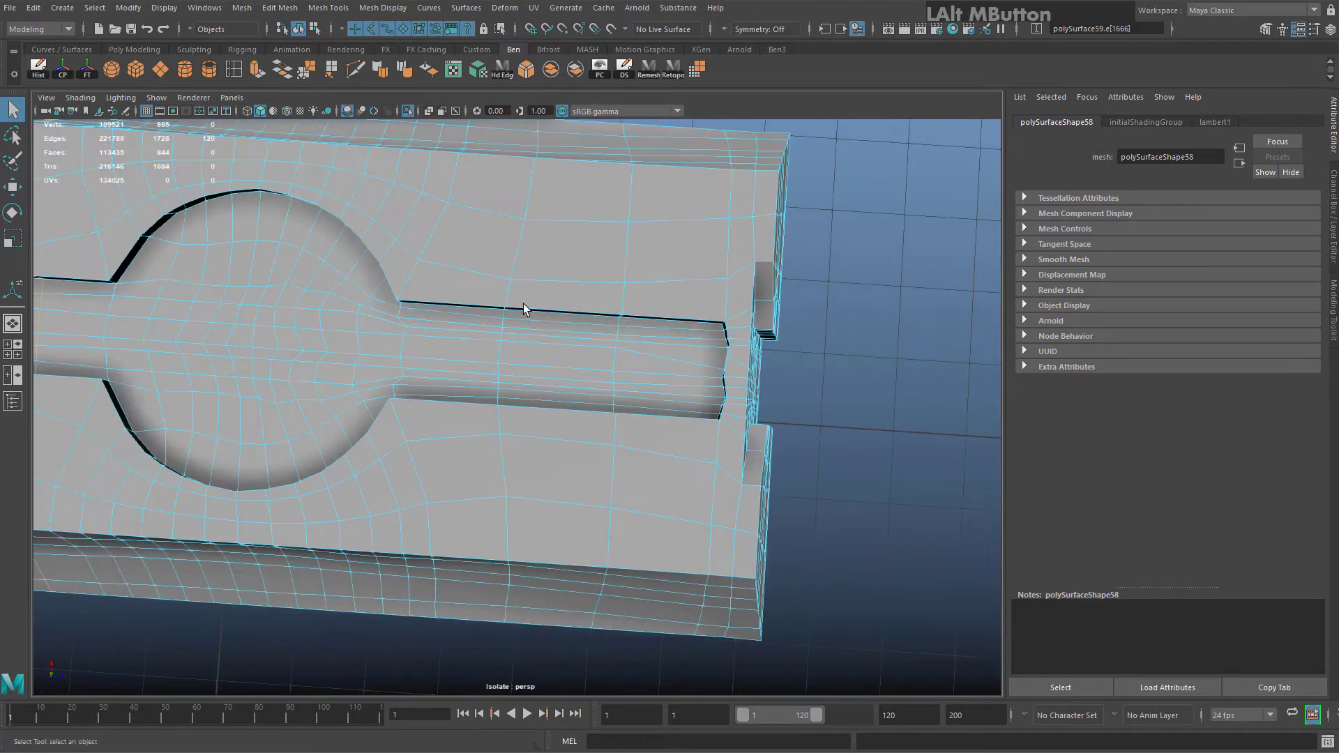
double_click(576, 243, "shift")
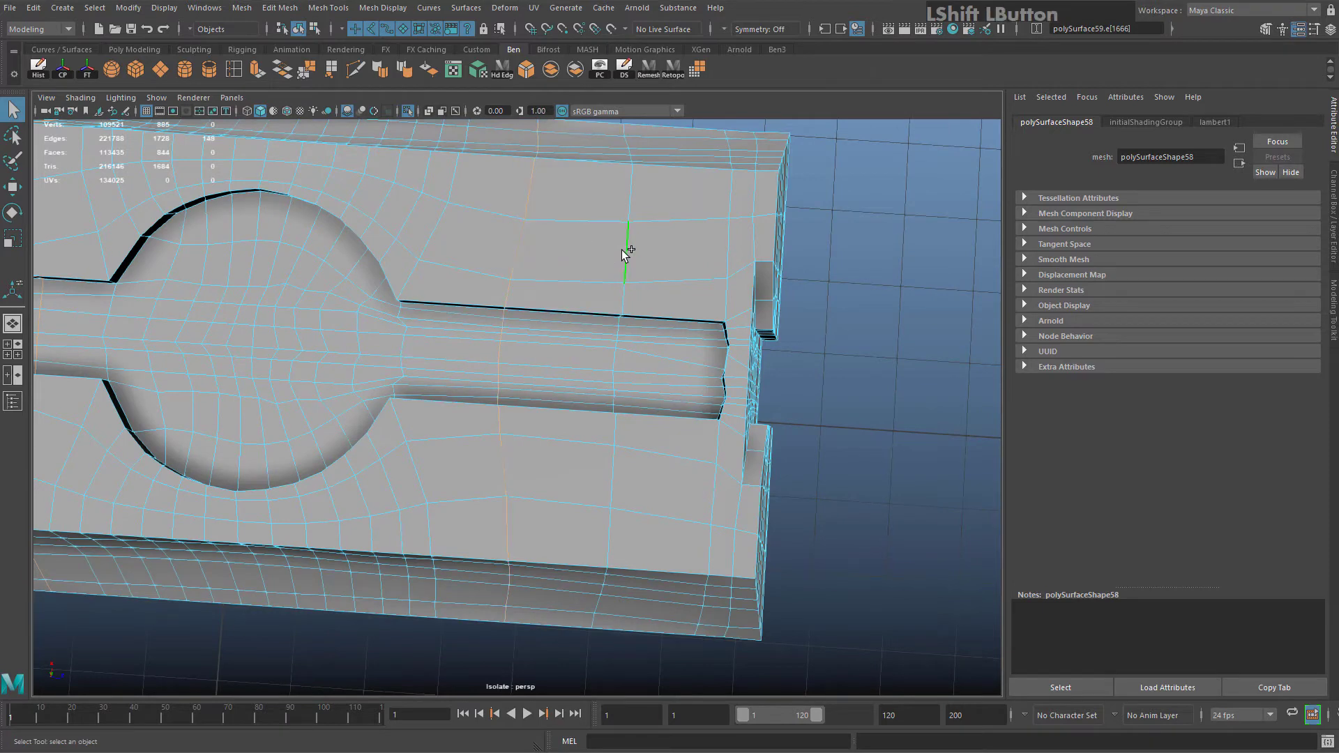
left_click_drag(622, 250, 617, 392, "alt")
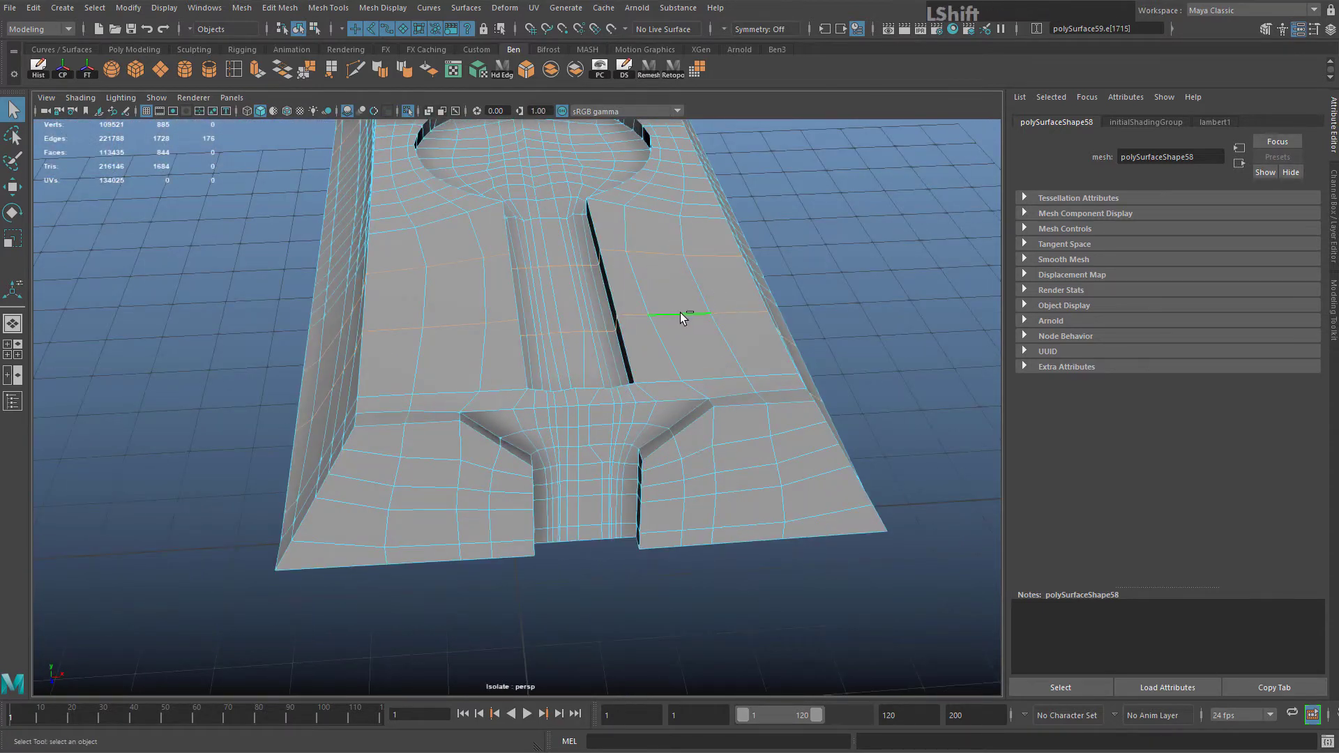
right_click_drag(683, 318, 637, 315, "shift")
left_click_drag(637, 315, 502, 415, "alt")
middle_click_drag(503, 416, 571, 396, "alt")
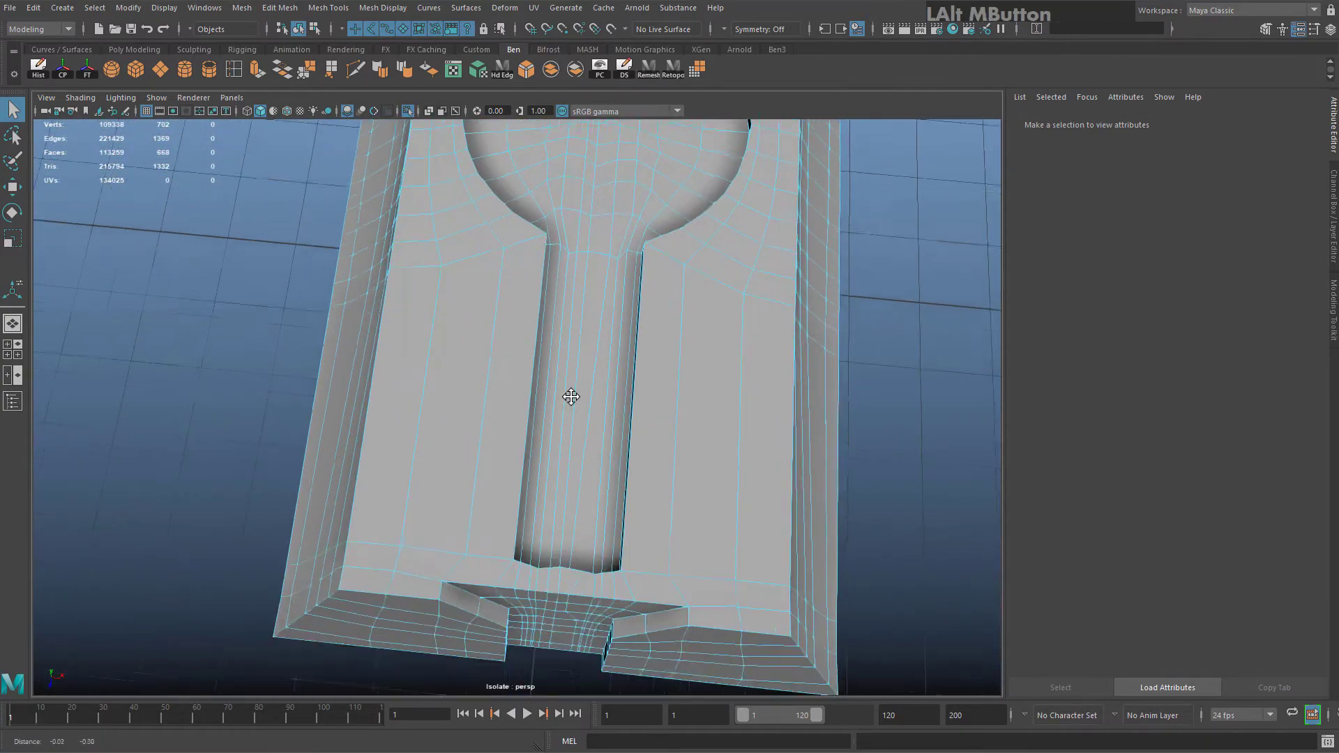
Select the uneven faces of the channel's end wall and scale them flat along the vehicle's length
left_click_drag(570, 396, 649, 450, "alt")
middle_click_drag(649, 450, 609, 410, "alt")
right_click_drag(560, 365, 560, 419)
double_click(551, 413)
left_click_drag(544, 408, 546, 367, "alt")
left_click(540, 226)
middle_click_drag(577, 240, 628, 324, "alt")
left_click_drag(628, 324, 623, 293, "alt")
middle_click_drag(623, 293, 493, 328, "alt")
double_click(698, 348, "shift")
key("r")
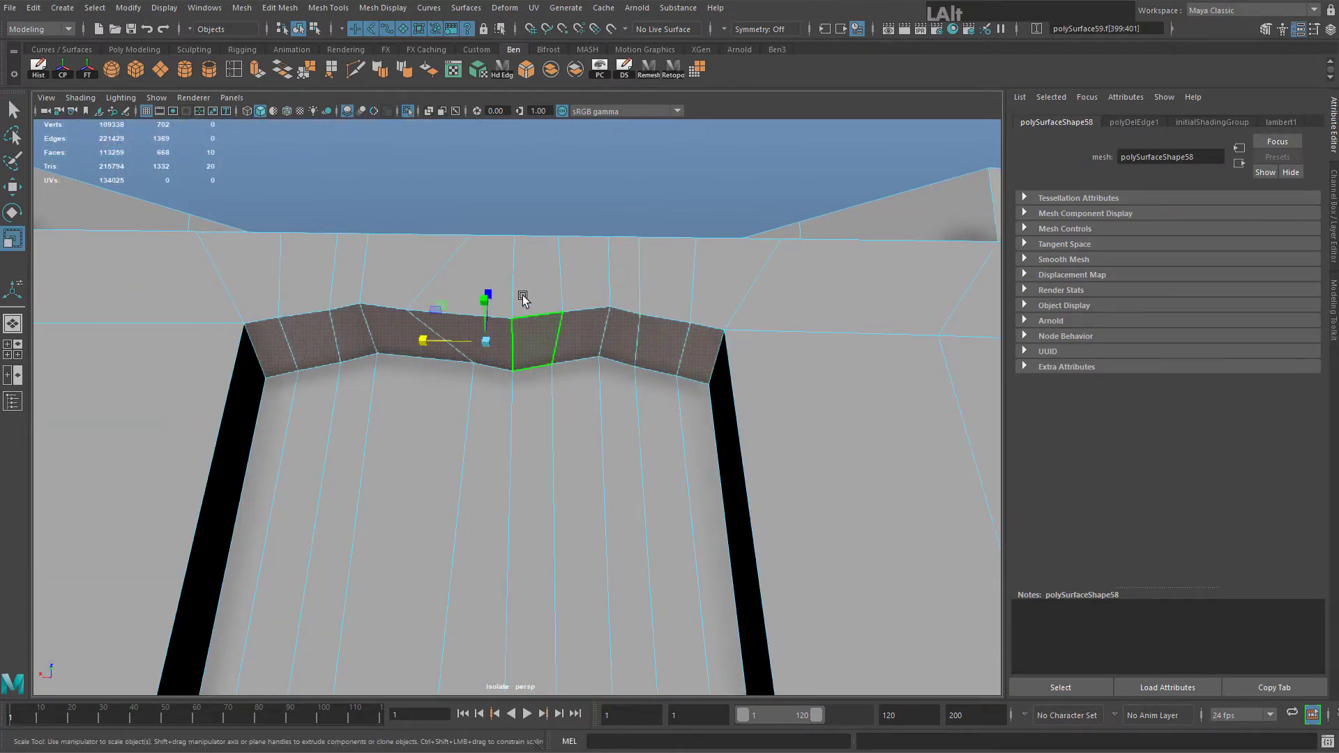
left_click_drag(523, 298, 487, 488, "alt")
Straighten the slanted edge on the strip beyond the channel's end wall by scaling it sideways
right_click(425, 382)
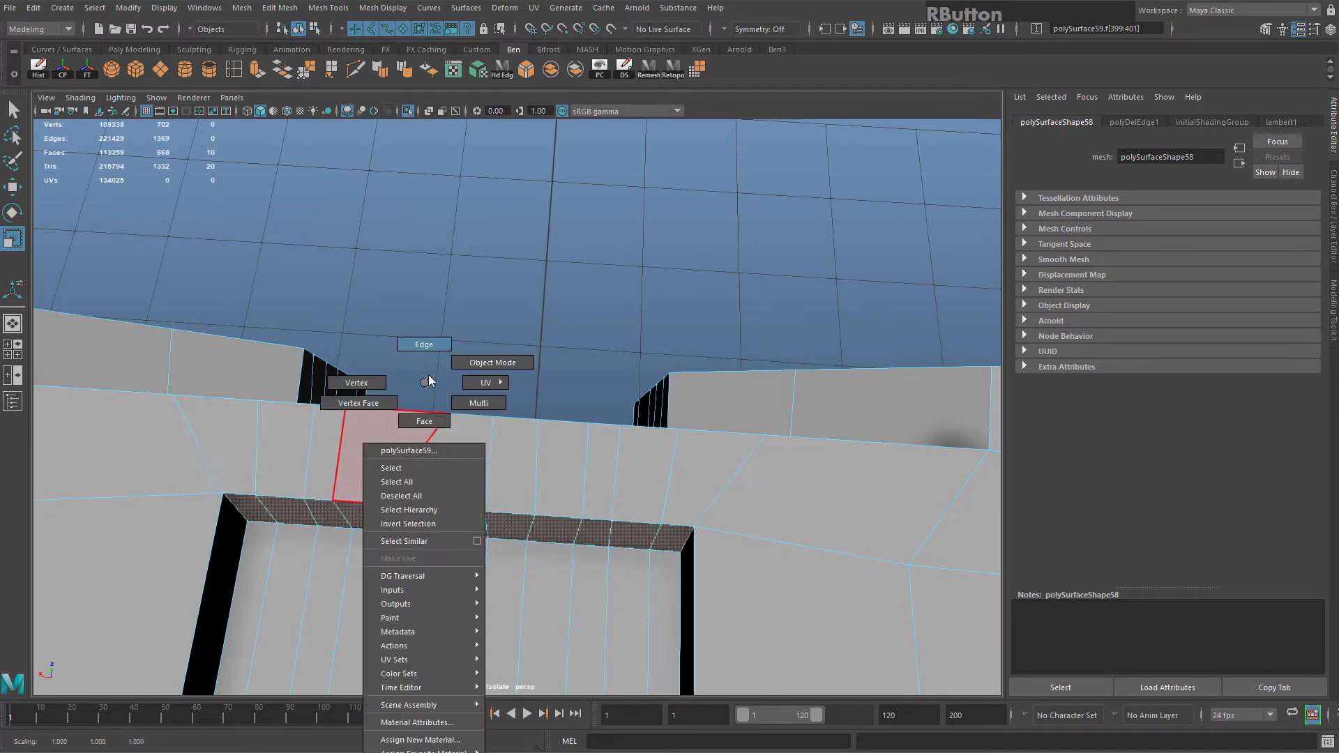
right_click_drag(429, 378, 426, 349)
left_click(426, 462)
left_click_drag(352, 454, 436, 458)
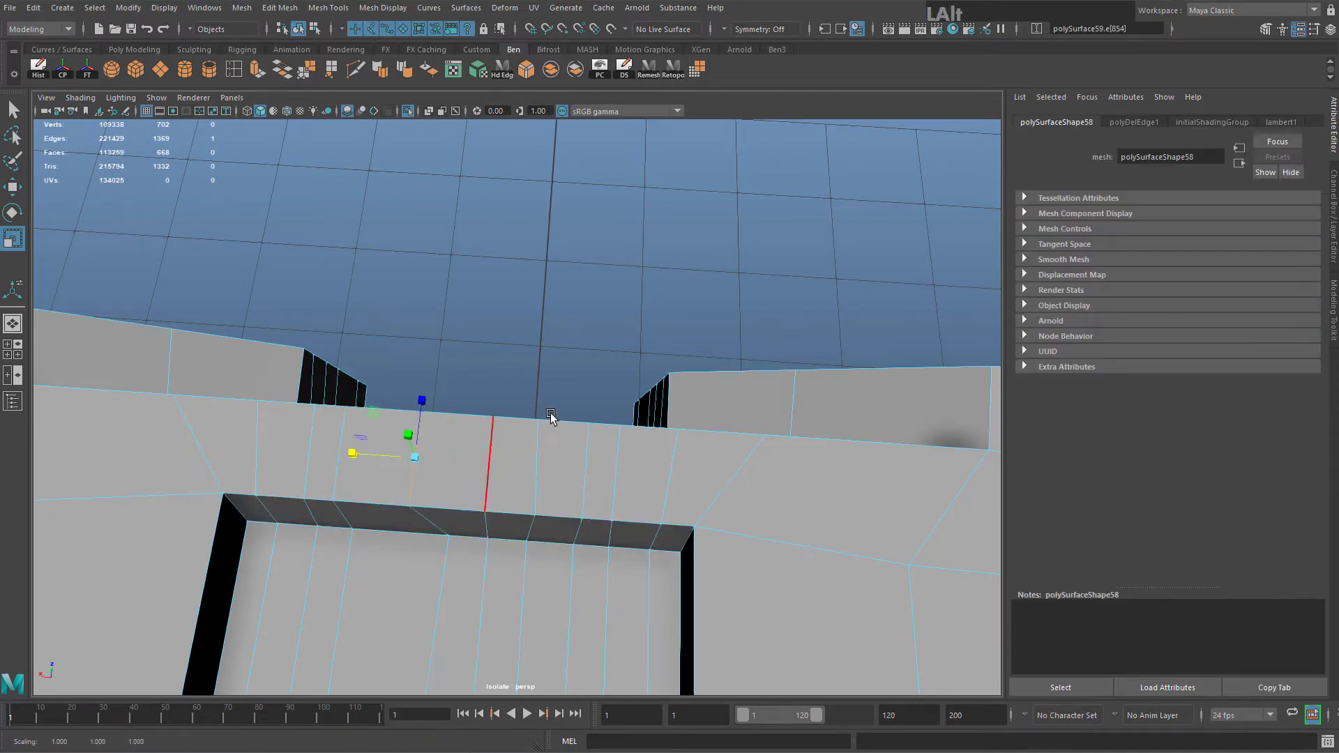
left_click_drag(551, 416, 366, 217, "alt")
middle_click_drag(366, 216, 488, 272, "alt")
right_click_drag(487, 272, 533, 241)
scroll(614, 349, "down", 3)
left_click(697, 391)
Nudge one lengthwise edge in the sloped recess above the end notch slightly sideways, and return to object mode
left_click_drag(558, 380, 434, 287, "alt")
left_click(349, 283)
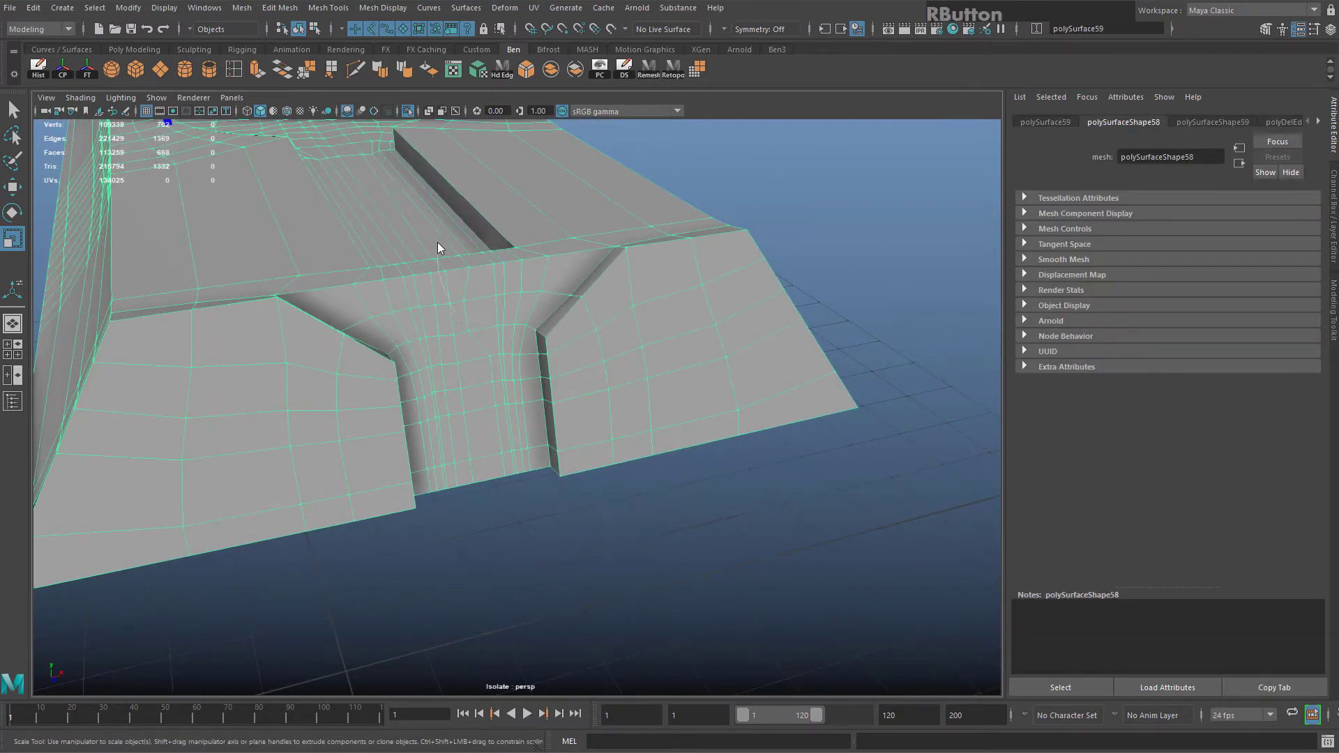
right_click_drag(455, 311, 438, 243)
left_click(472, 309)
key("w")
left_click_drag(522, 305, 524, 306)
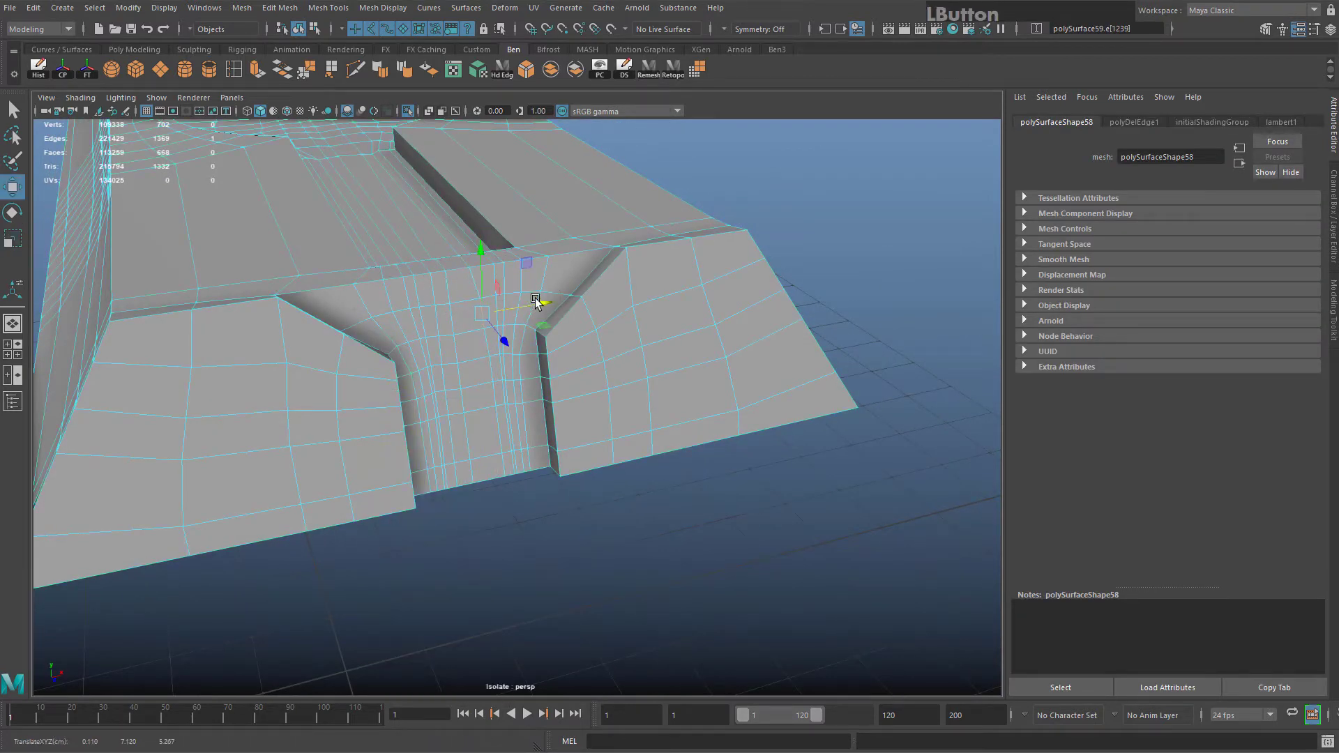
right_click_drag(537, 270, 593, 245)
scroll(596, 258, "down", 5)
left_click(614, 268)
Inspect the reduced superstructure from the front and sides, with and without its wireframe highlighted
left_click_drag(578, 404, 648, 418, "alt")
middle_click_drag(649, 419, 858, 488, "alt")
mouse_move(244, 415)
left_mouse_down("alt")
mouse_move(361, 425)
mouse_move(627, 412)
mouse_move(643, 458)
mouse_move(688, 428)
mouse_move(691, 449)
left_mouse_up("alt")
left_click(657, 410)
scroll(658, 412, "up", 4)
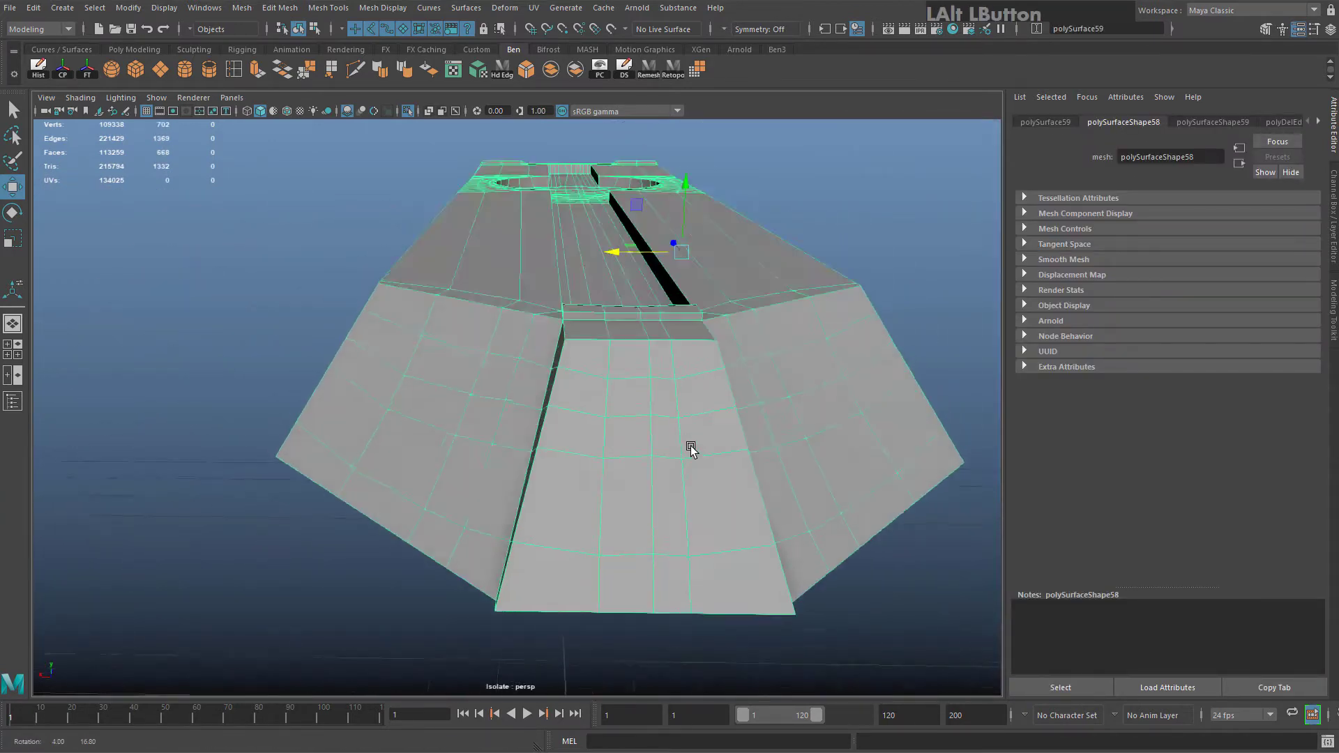
middle_click_drag(690, 450, 600, 526, "alt")
left_click_drag(601, 526, 598, 412, "alt")
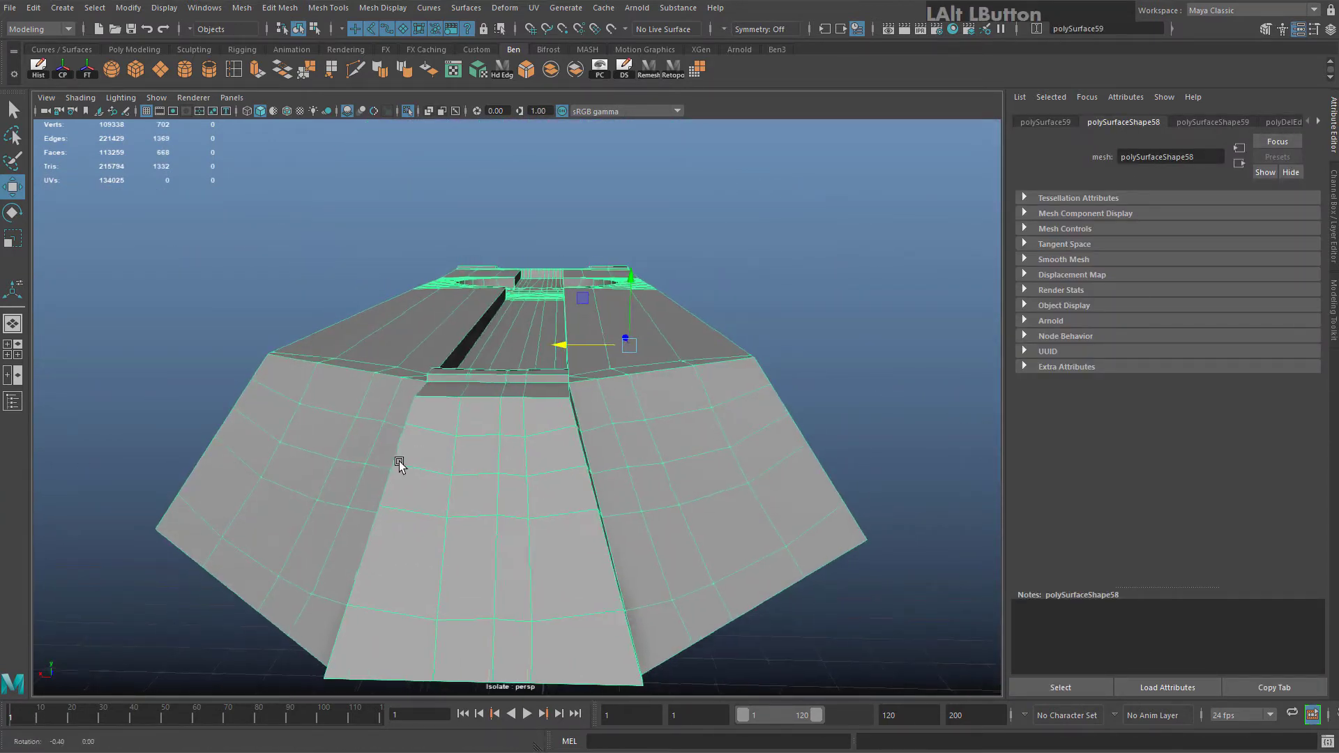
left_click_drag(711, 356, 408, 296, "alt")
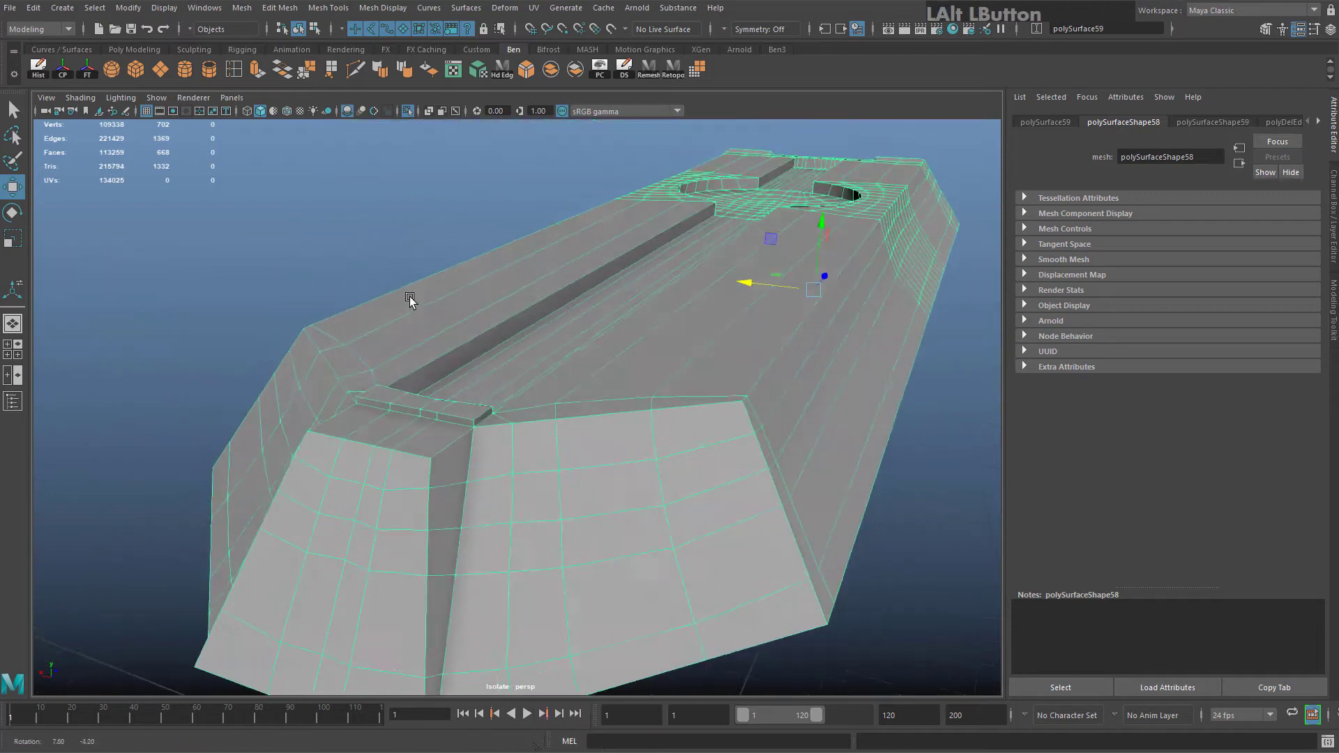
left_click(395, 269)
middle_click_drag(404, 300, 388, 284, "alt")
left_click_drag(388, 284, 689, 114, "alt")
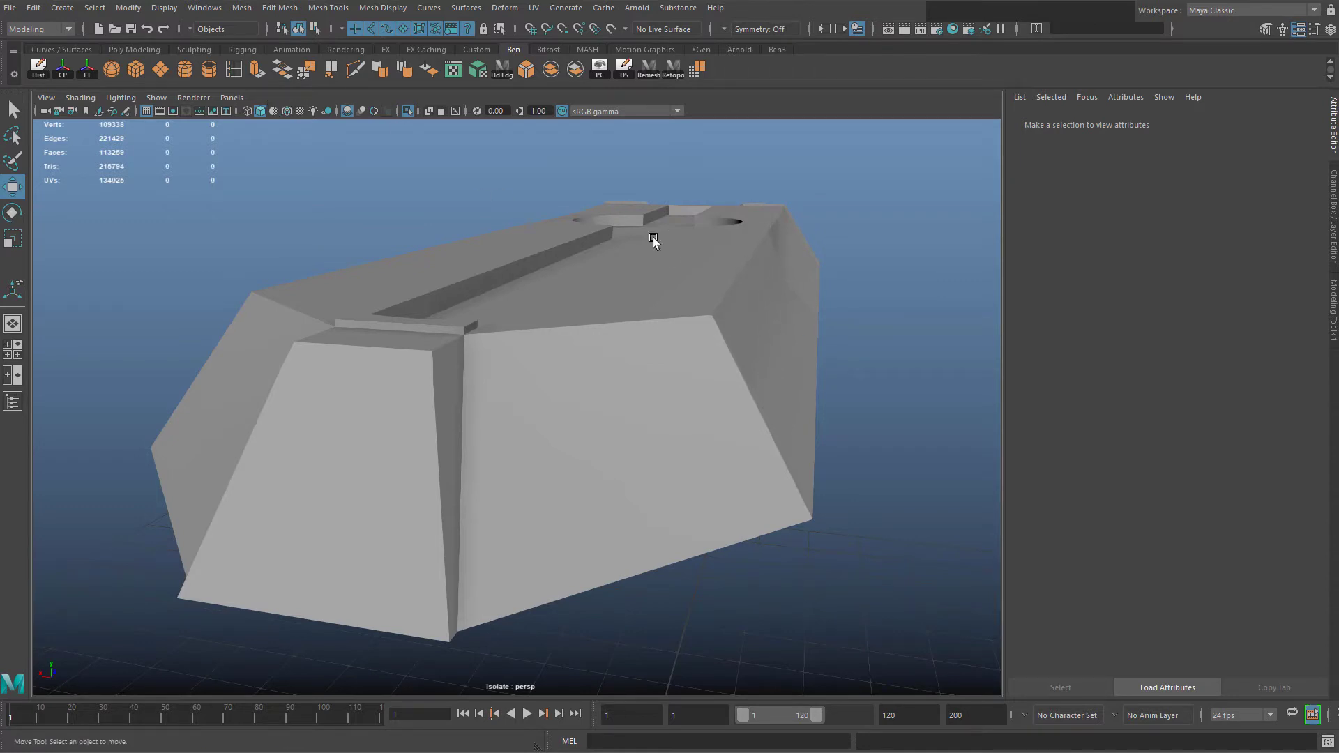
Place the hard-edge script beside the remesh and retopo commands and run it to select the mesh's hard edges between 30 and 150 degrees
middle_click_drag(631, 71, 637, 73)
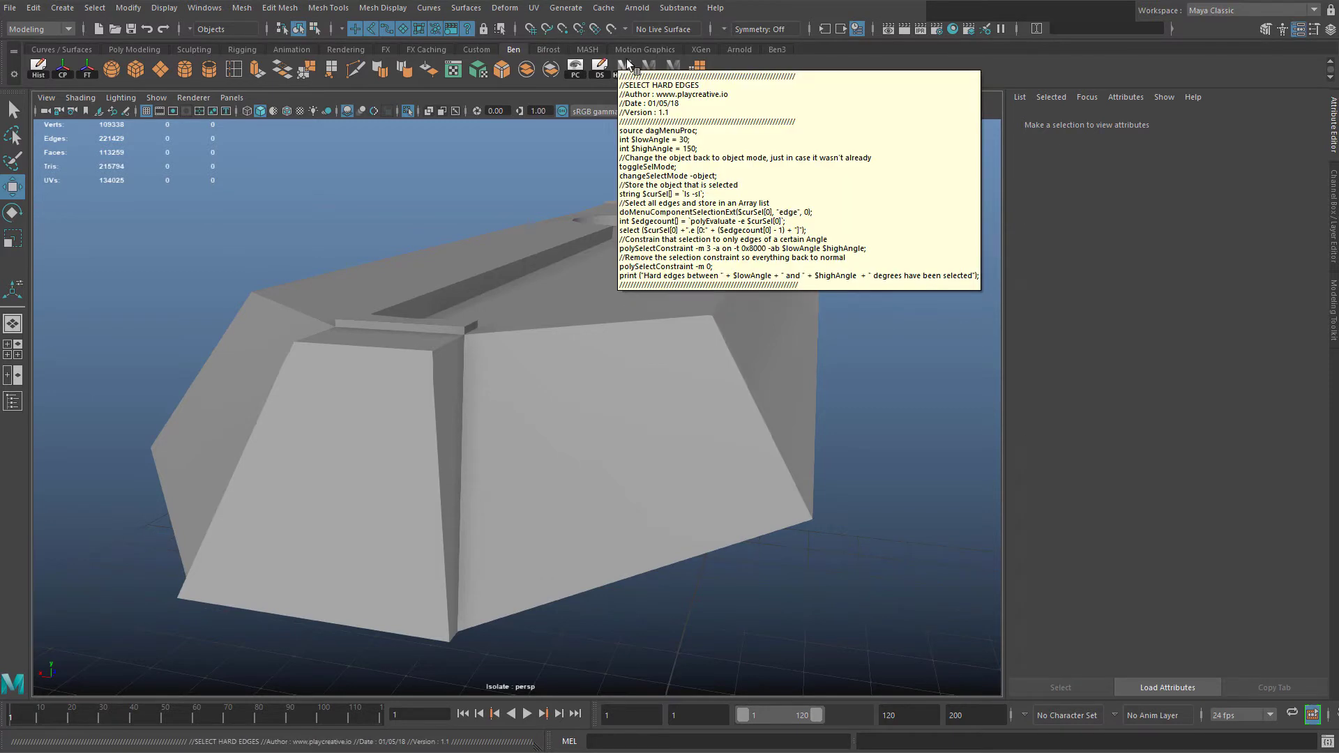
left_click(626, 68)
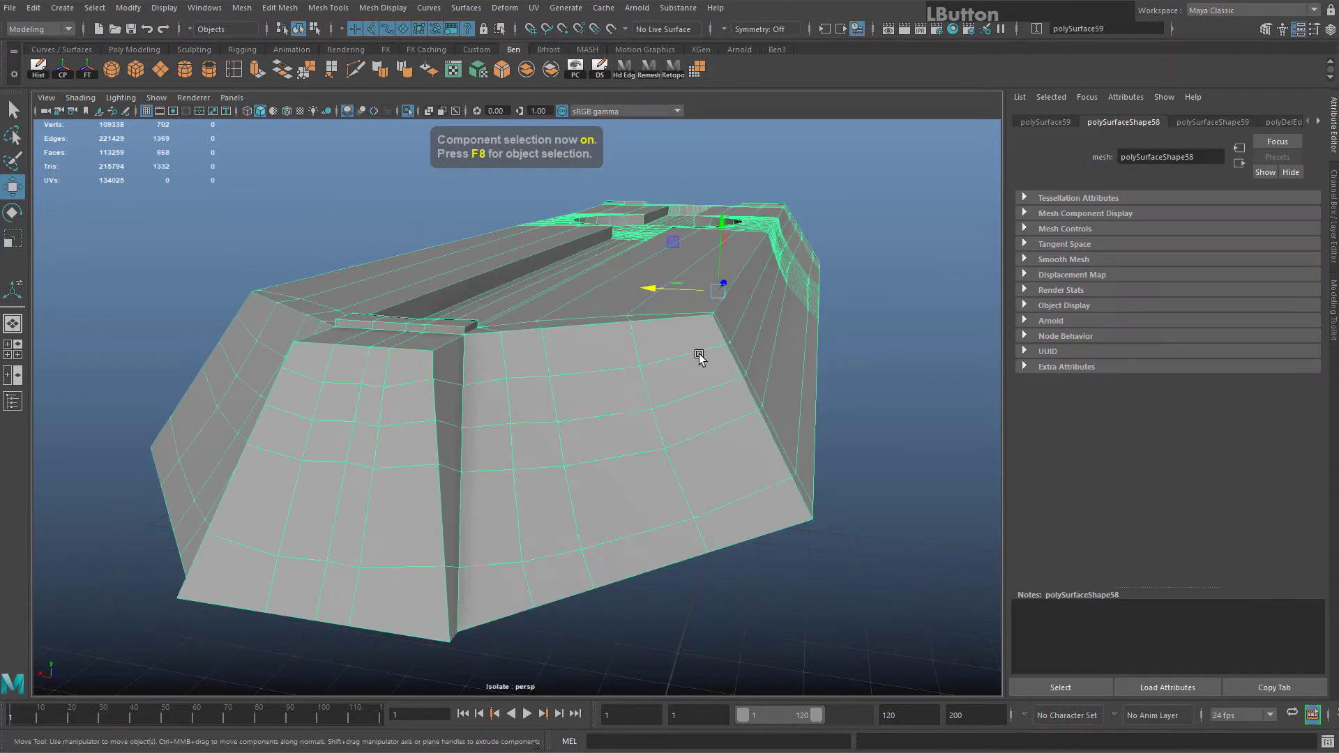
left_click(628, 75)
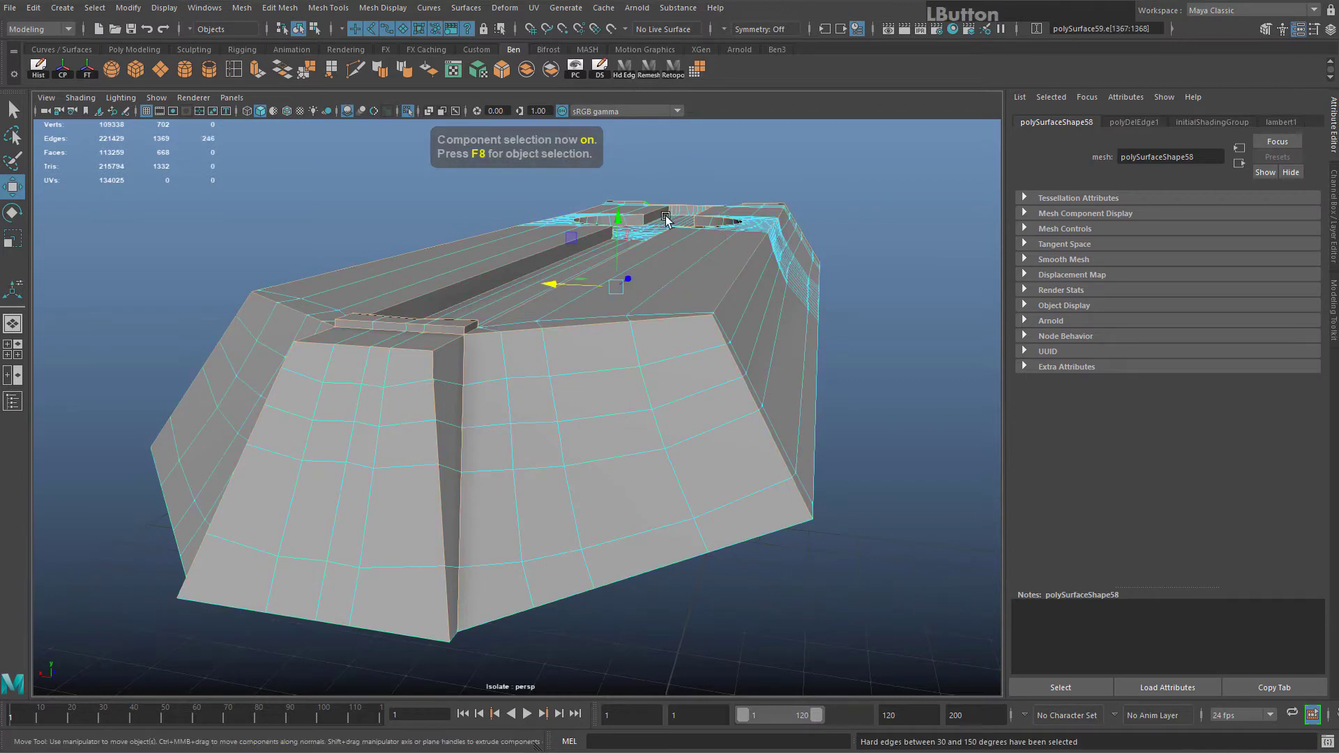
left_click_drag(683, 238, 454, 300, "alt")
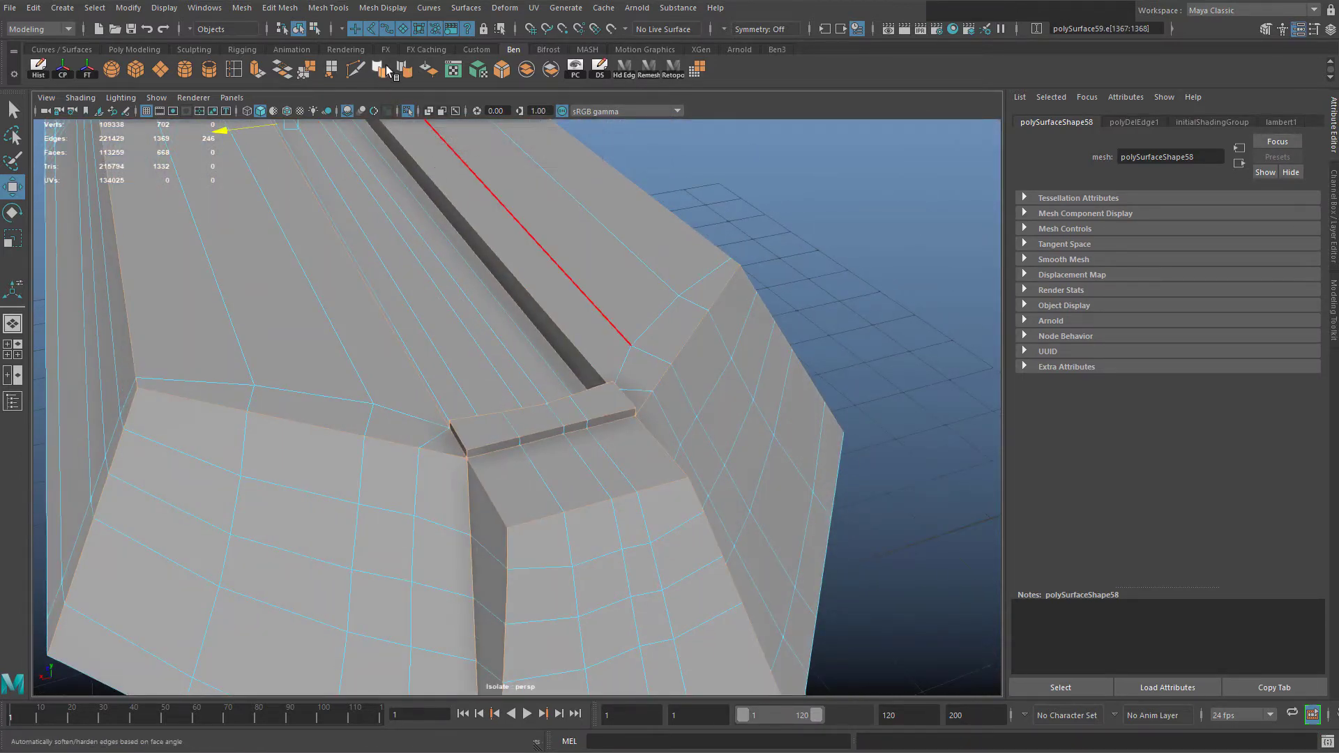
Bevel the selected hard edges of the isolated roof structure with a fraction of 0.5 and one segment
scroll(558, 335, "down", 5)
left_click_drag(586, 349, 453, 362, "alt")
scroll(461, 356, "up", 4)
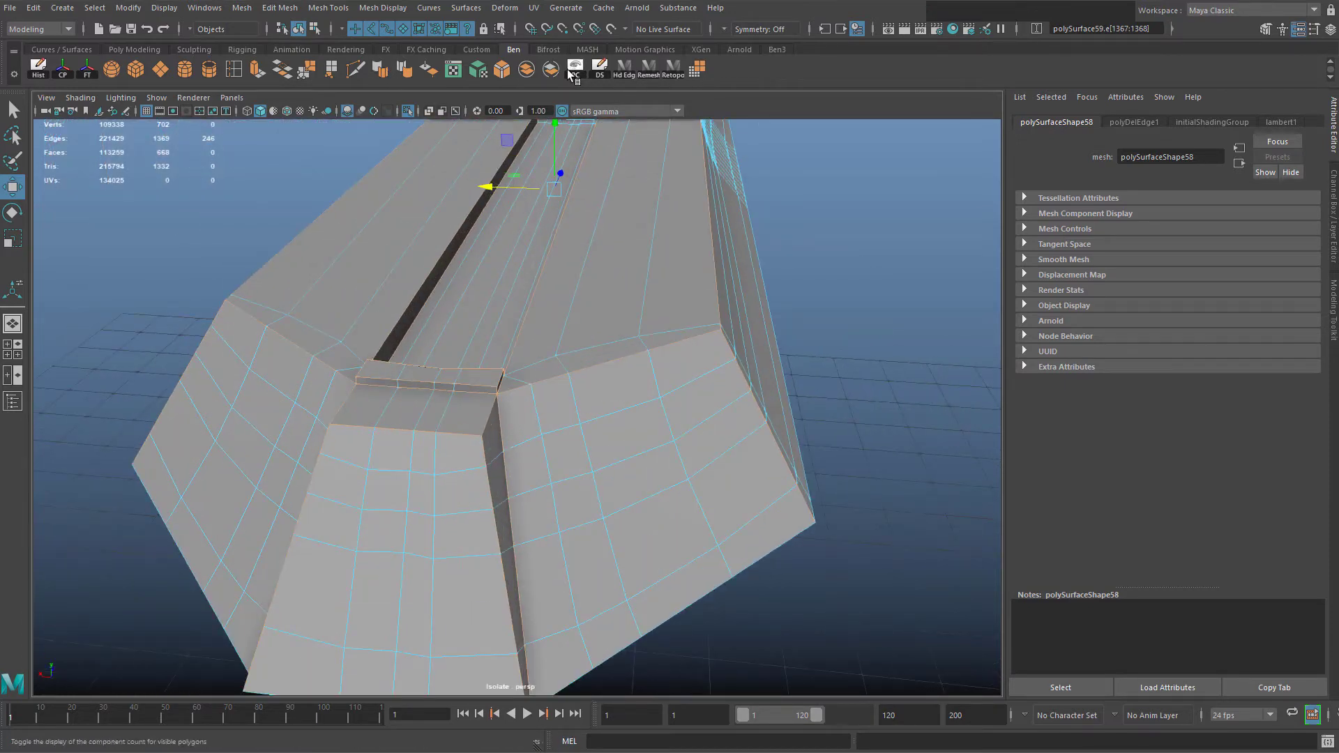
left_click(501, 69)
scroll(628, 370, "up", 2)
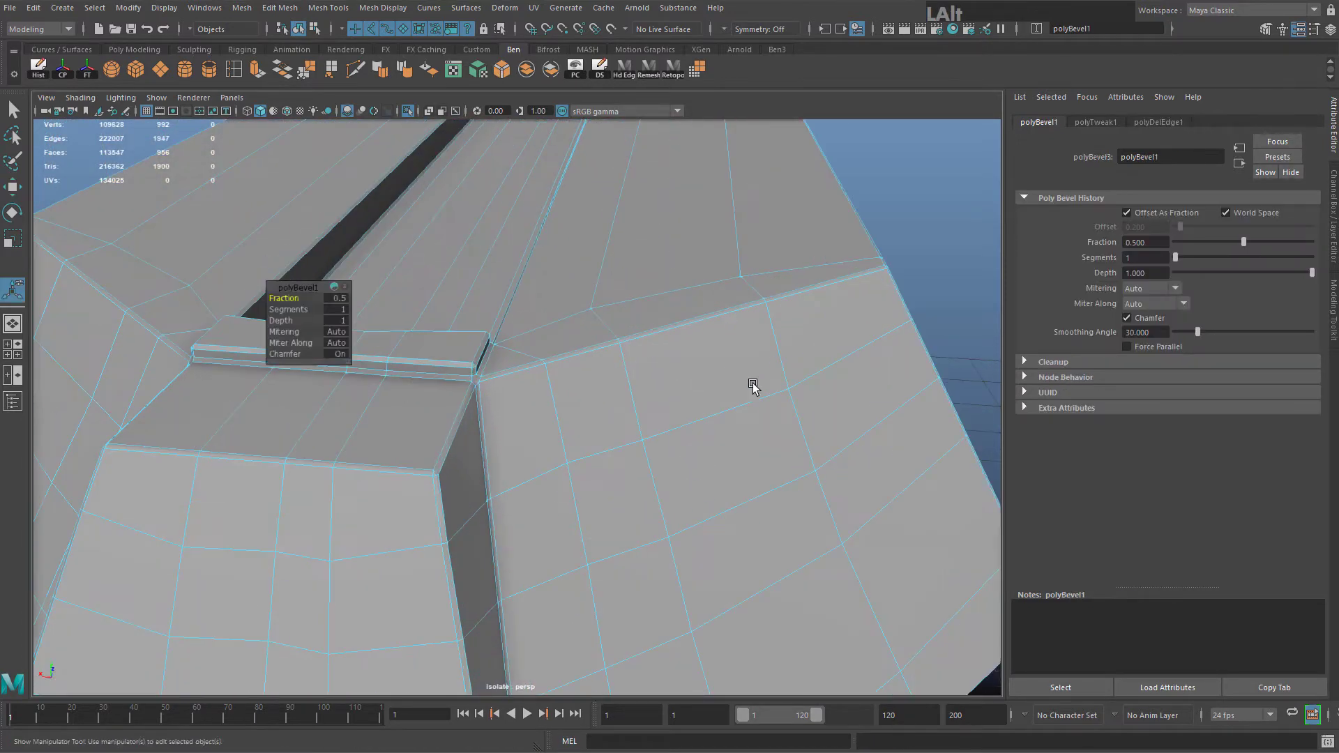
left_click_drag(753, 387, 367, 339, "alt")
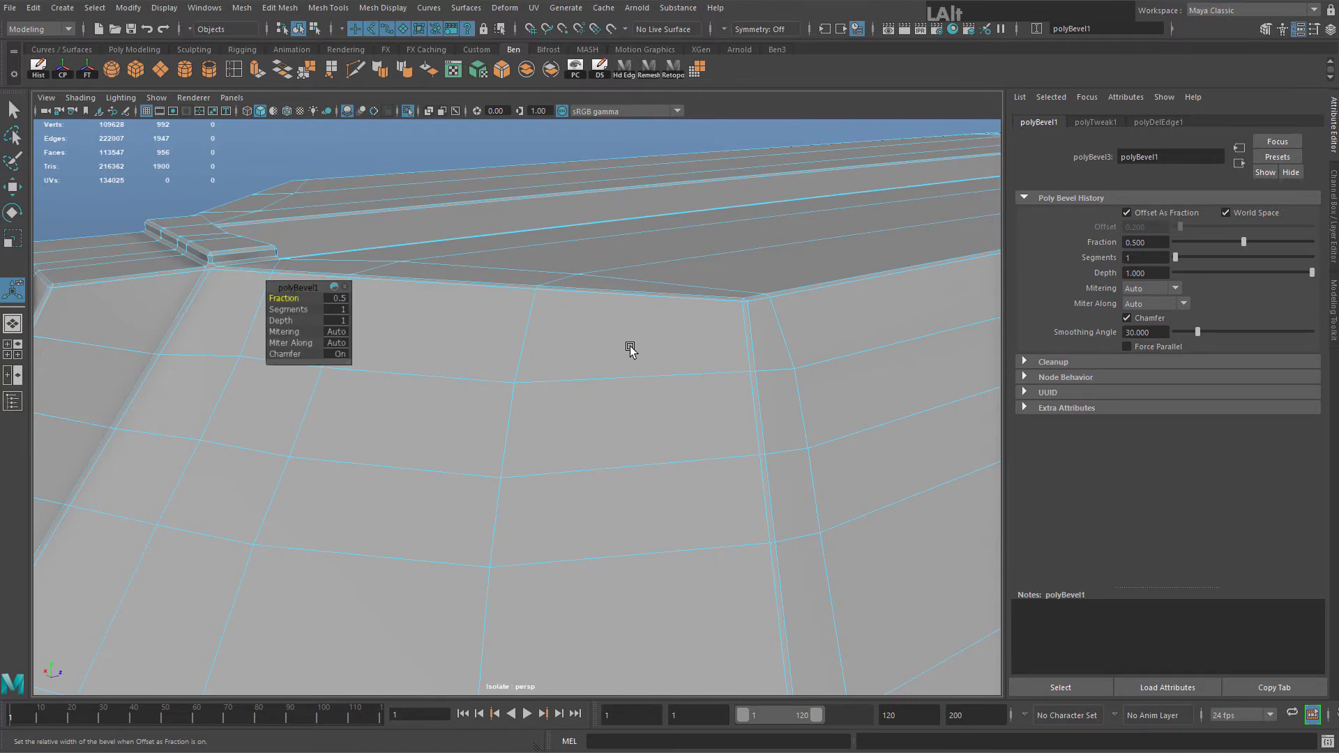
left_click_drag(630, 349, 663, 332, "alt")
middle_click_drag(663, 332, 681, 401, "alt")
left_click_drag(682, 400, 550, 386, "alt")
Cut a new edge between two opposite vertices of the bevelled junction at the raised plate's corner
scroll(519, 433, "up", 5)
middle_click_drag(517, 437, 618, 397, "alt")
right_click_drag(601, 383, 687, 369)
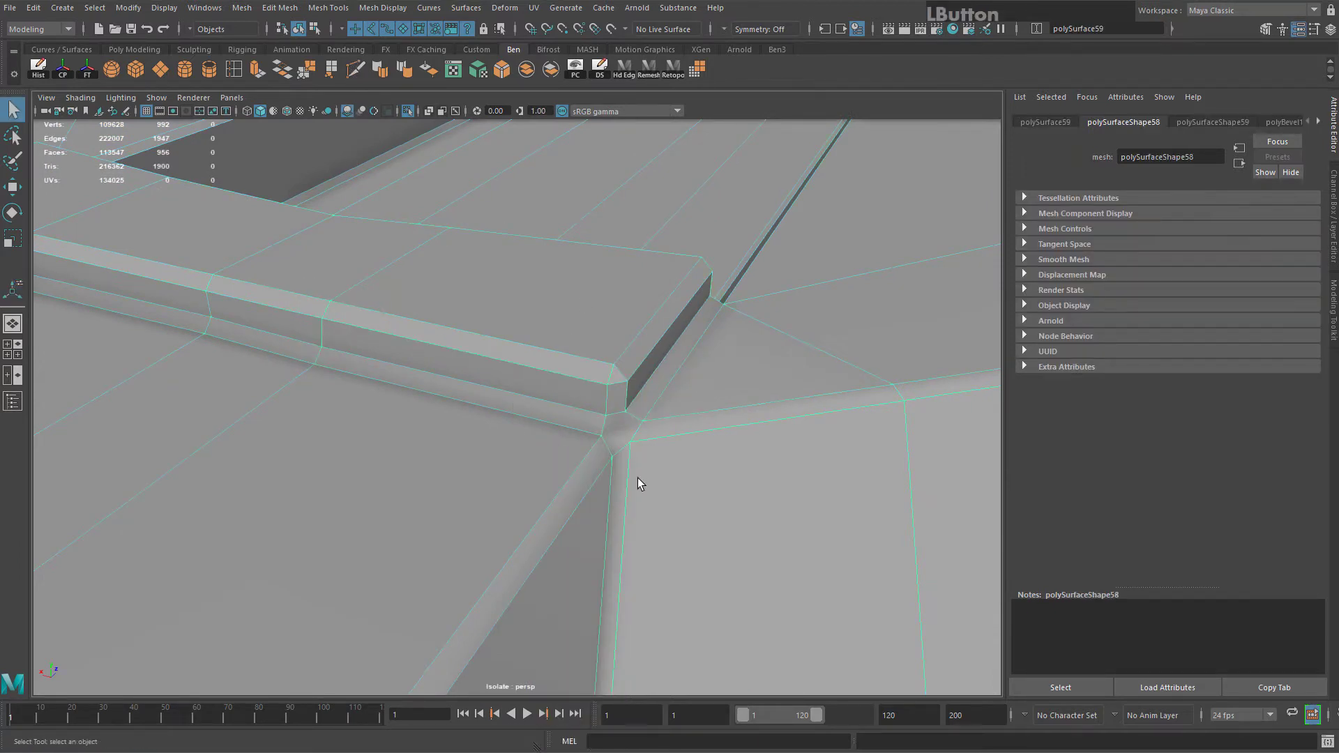
left_click(356, 69)
scroll(682, 439, "down", 2)
left_click_drag(601, 407, 613, 432, "alt")
right_click_drag(613, 433, 667, 534, "alt")
left_click_drag(668, 534, 705, 520, "alt")
middle_click_drag(704, 520, 671, 516, "alt")
left_click(570, 368)
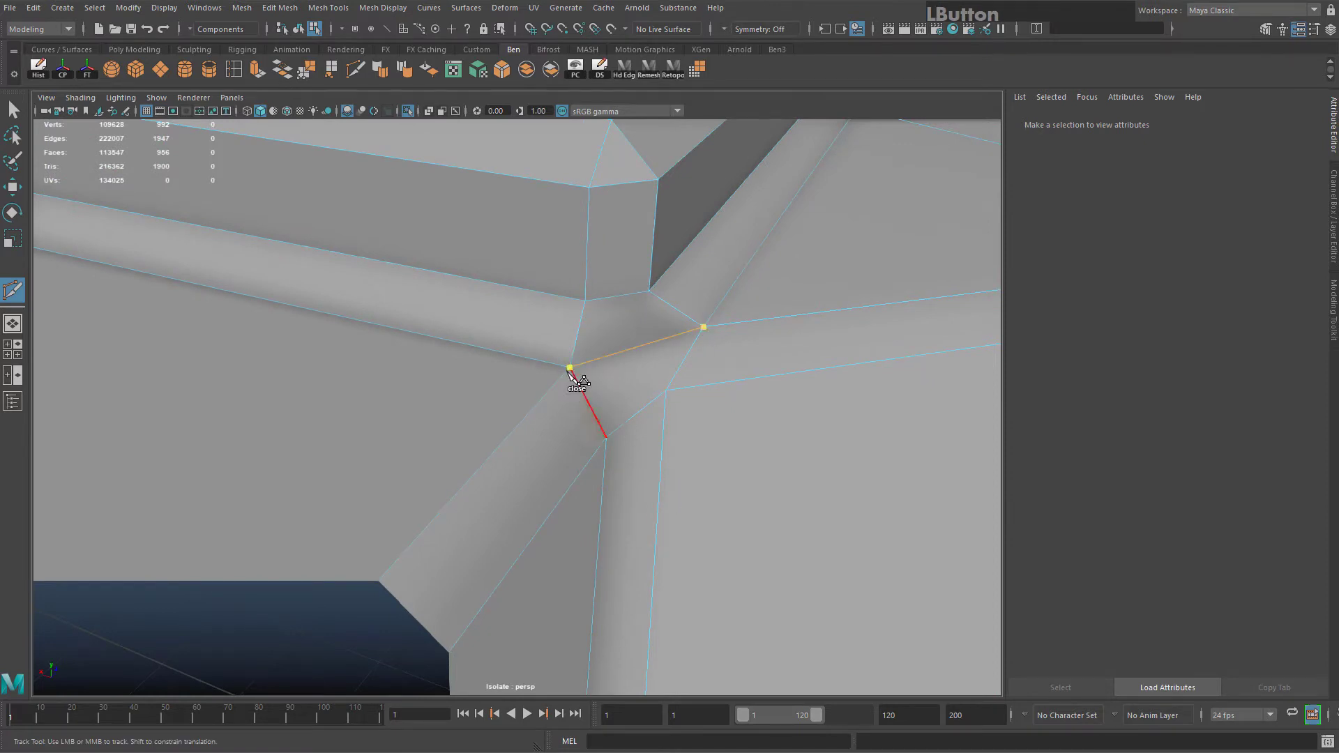
key("Return")
Return to object mode, turn off isolation to show the whole vehicle, and clear the selection
left_click_drag(569, 370, 639, 347, "alt")
right_click_drag(640, 346, 548, 358, "alt")
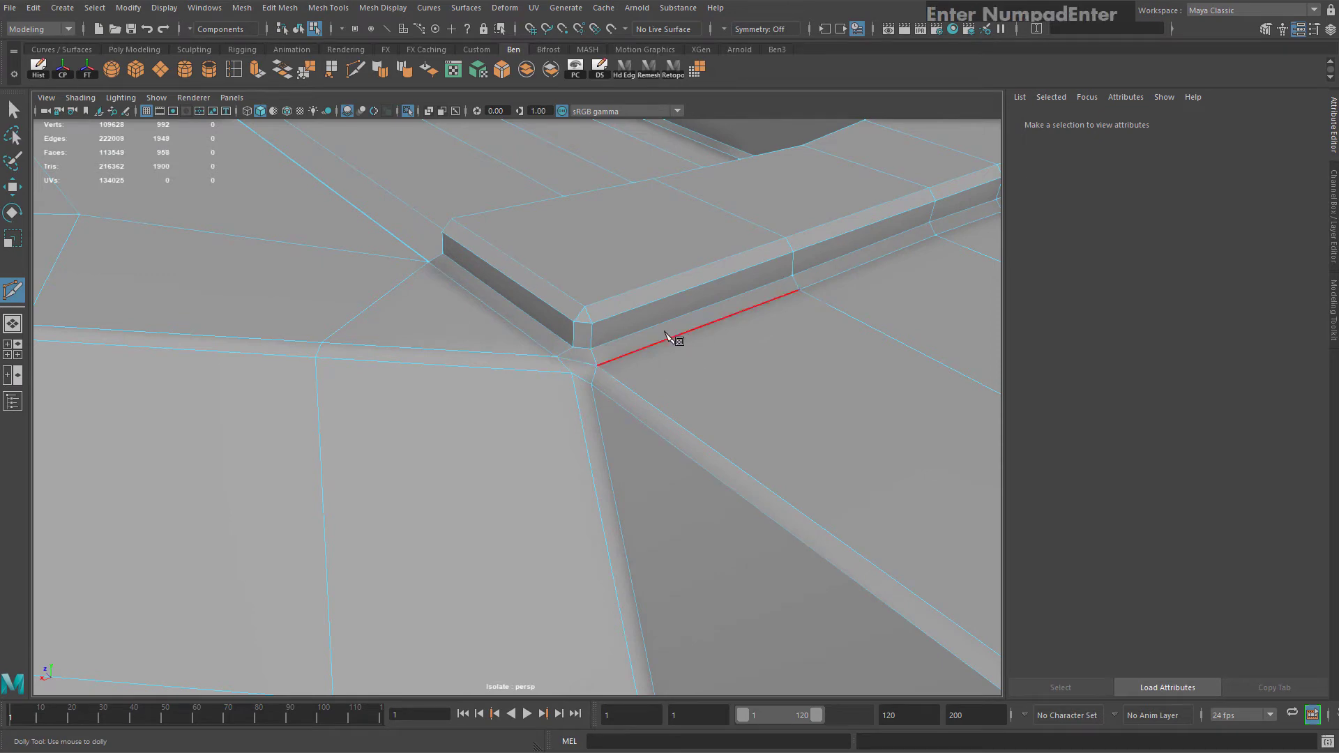
left_click_drag(666, 336, 302, 441, "alt")
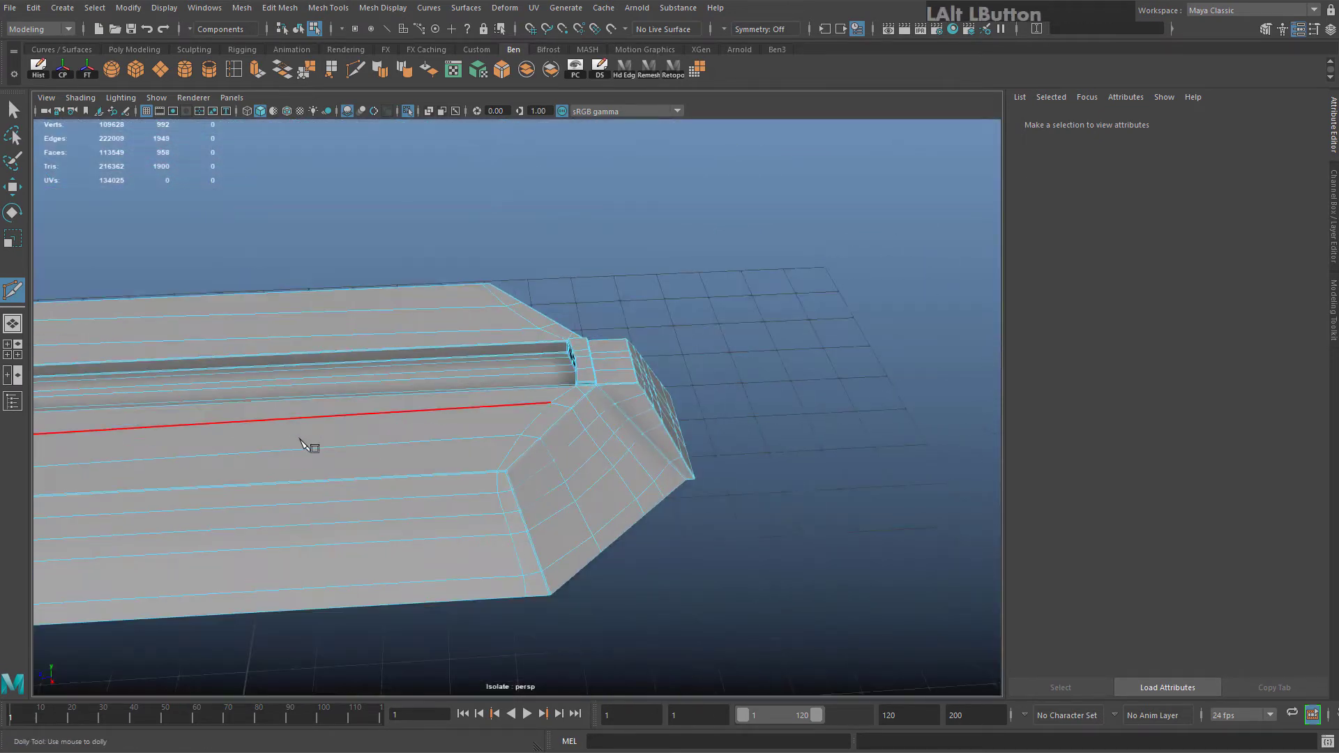
middle_click_drag(302, 441, 488, 415, "alt")
left_click_drag(487, 416, 641, 323, "alt")
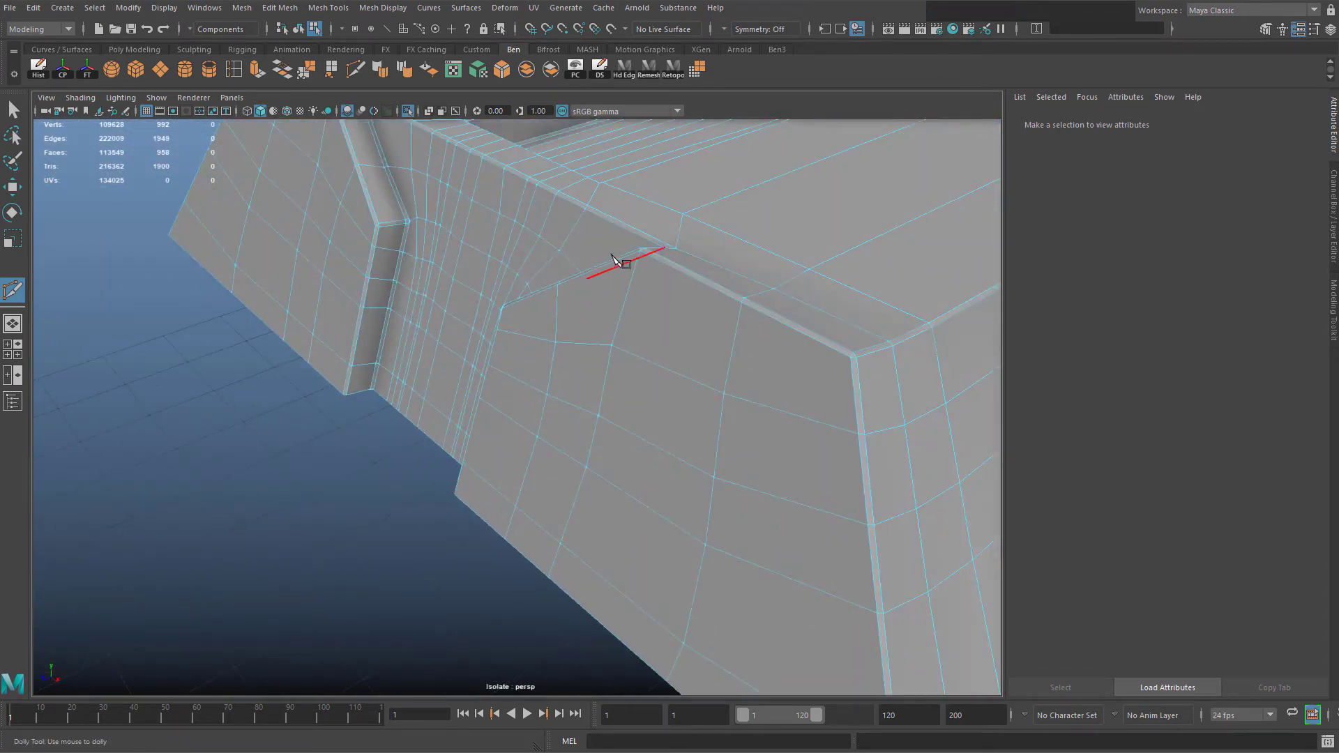
middle_click_drag(614, 258, 335, 302, "alt")
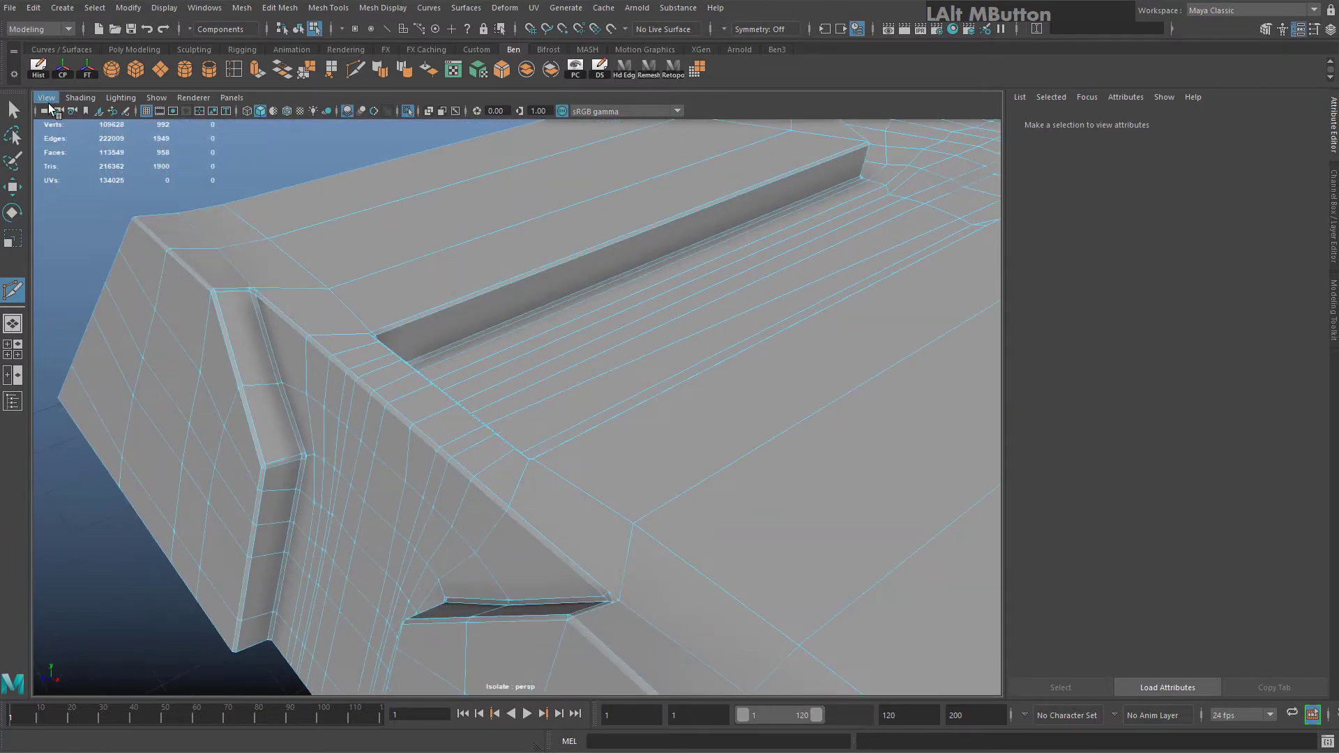
right_click_drag(265, 262, 303, 294)
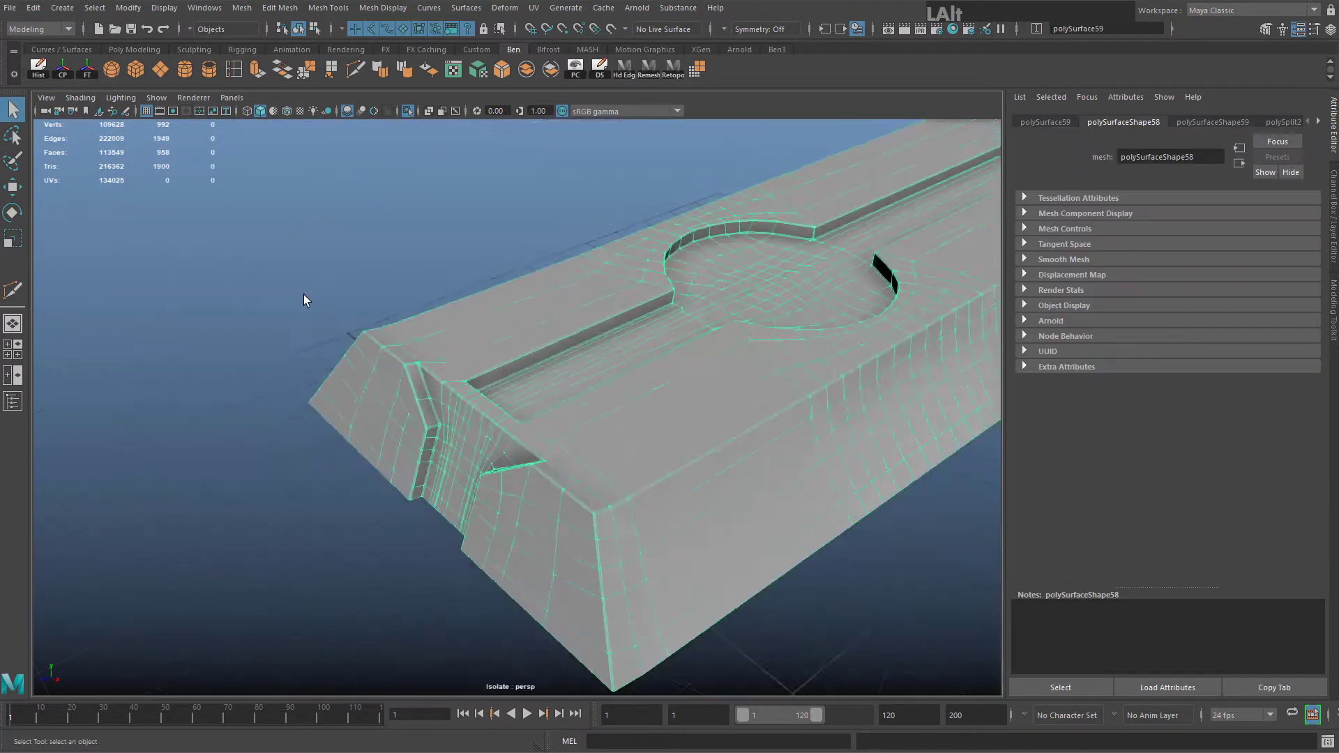
left_click_drag(303, 294, 367, 106, "alt")
left_click(407, 112)
scroll(432, 207, "down", 5)
left_click_drag(432, 209, 638, 231, "alt")
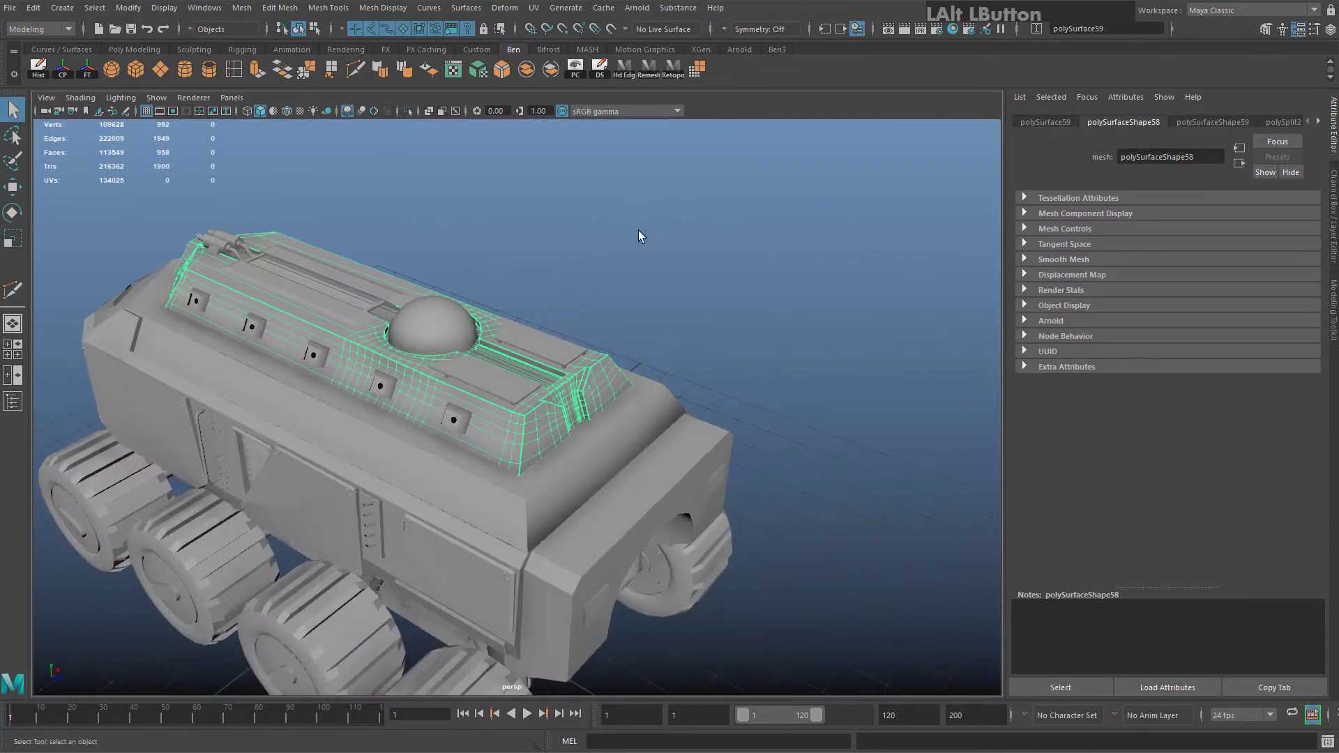
left_click(639, 232)
Save the scene
left_click_drag(446, 412, 546, 347, "alt")
middle_click_drag(321, 432, 610, 416, "alt")
scroll(611, 415, "up", 3)
scroll(442, 409, "up", 3)
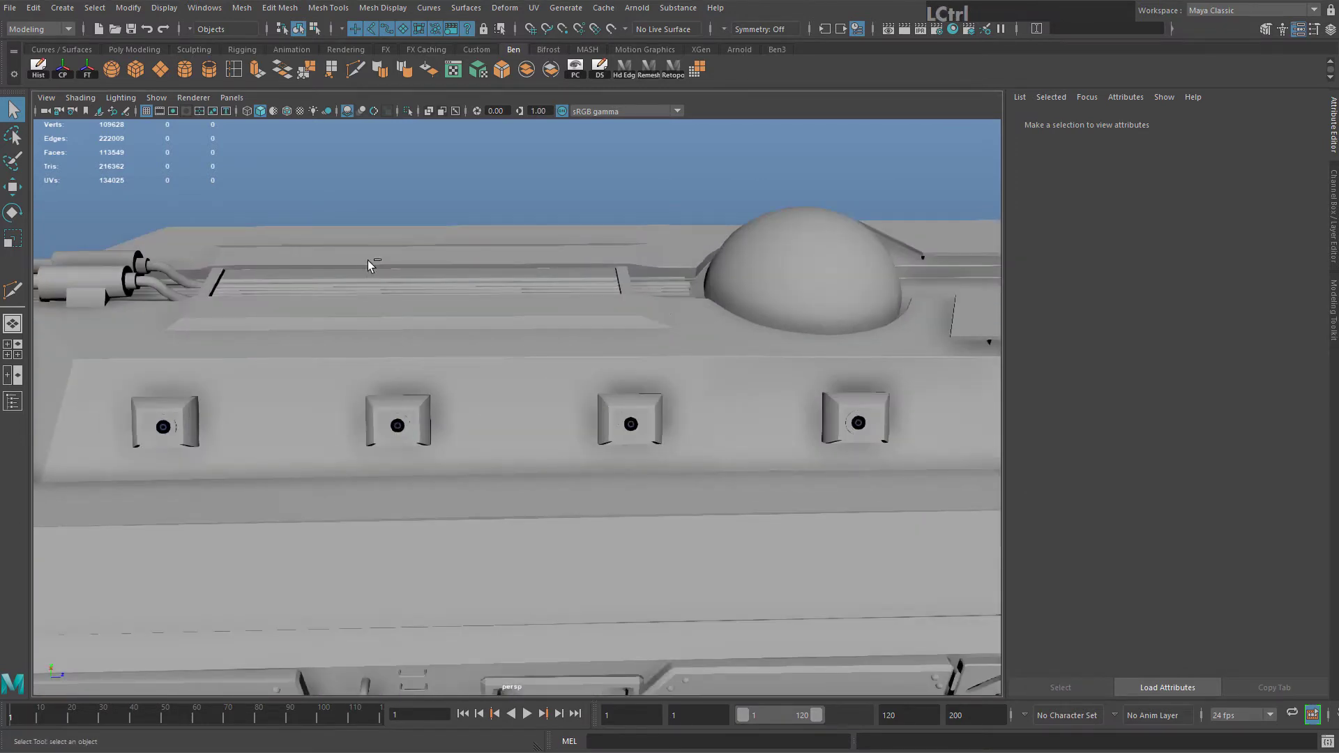
key("ctrl+s")
Examine the roof panels, dome, pipes, side housings and twin gun barrels for edges that still need bevelling
left_click(1165, 284)
left_click_drag(837, 293, 388, 352, "alt")
left_click(386, 348)
left_click_drag(291, 395, 311, 392, "alt")
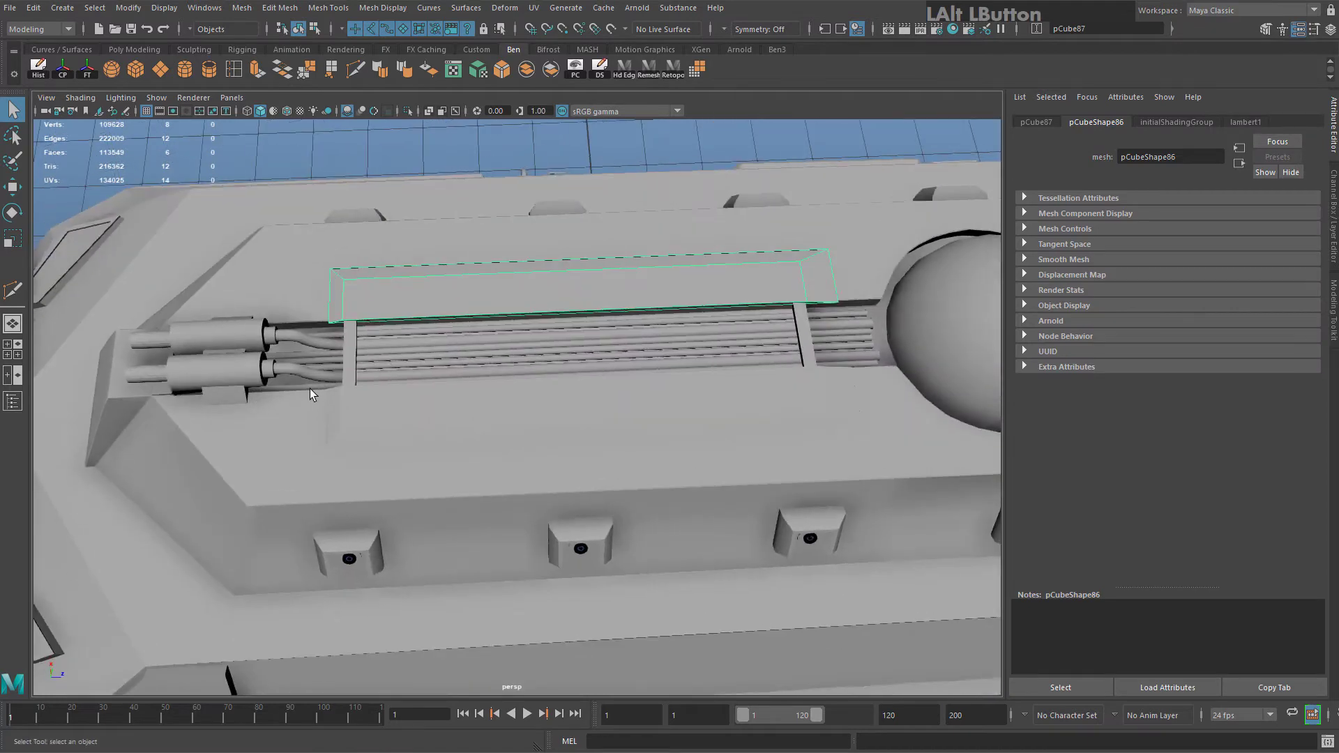
left_click(312, 392)
scroll(865, 303, "up", 3)
middle_click_drag(864, 303, 487, 357, "alt")
left_click(537, 345)
middle_click_drag(768, 304, 580, 379, "alt")
left_click_drag(579, 379, 538, 319, "alt")
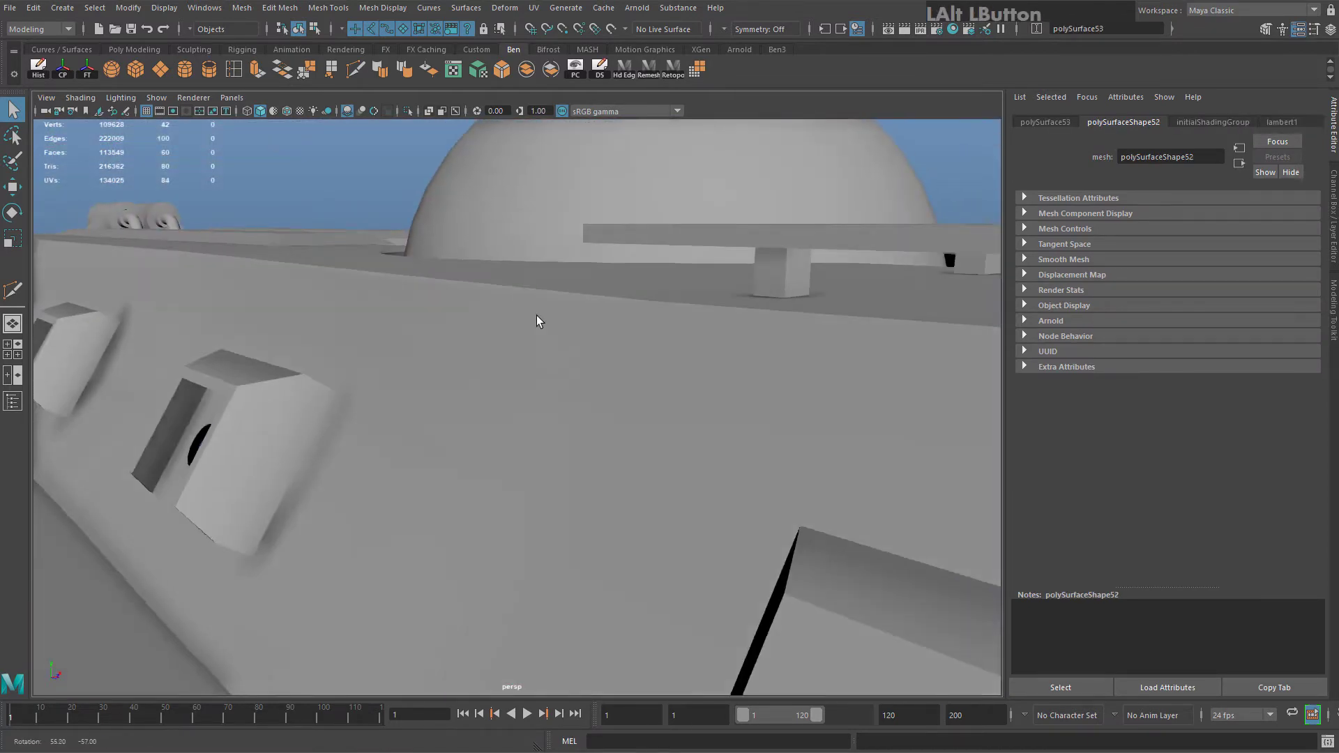
middle_click_drag(538, 319, 585, 319, "alt")
left_click(425, 335)
left_click_drag(424, 335, 563, 394, "alt")
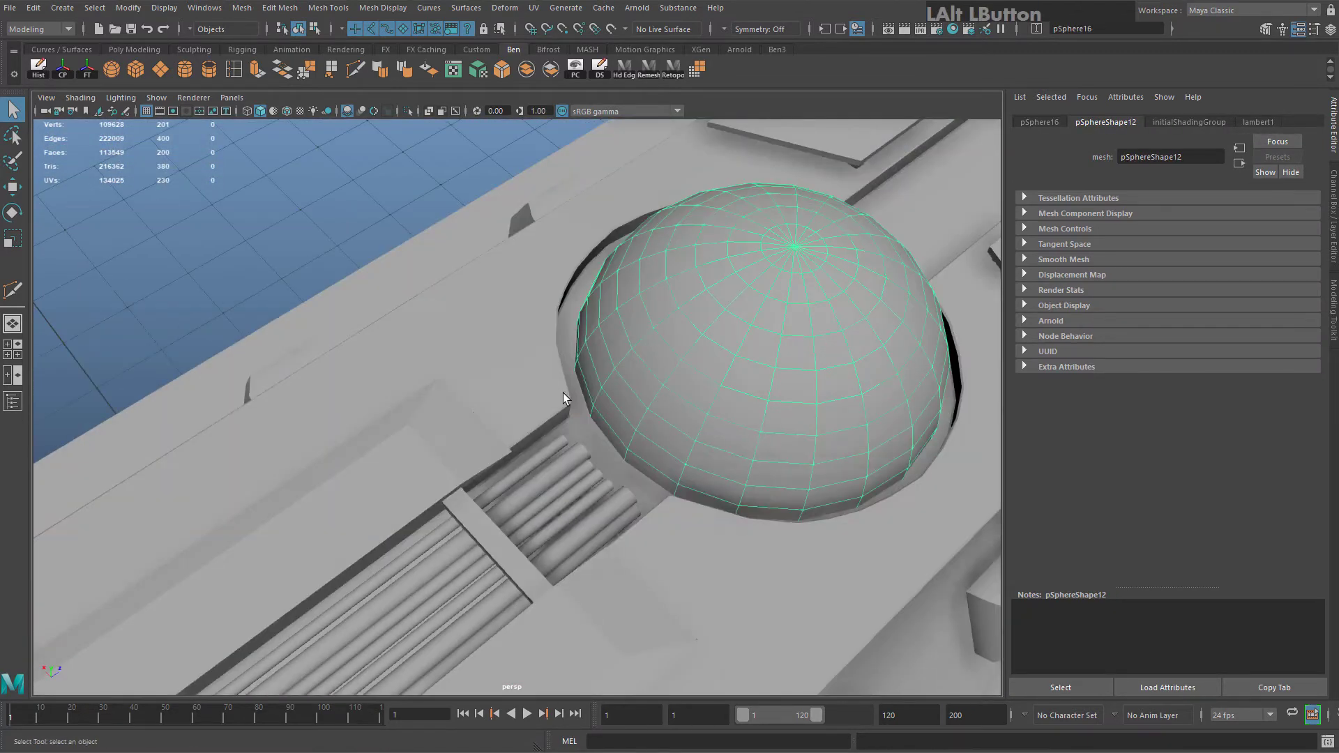
left_click(556, 446)
left_click_drag(556, 447, 890, 421, "alt")
middle_click_drag(891, 421, 681, 366, "alt")
left_click_drag(681, 366, 363, 427, "alt")
left_click(316, 429)
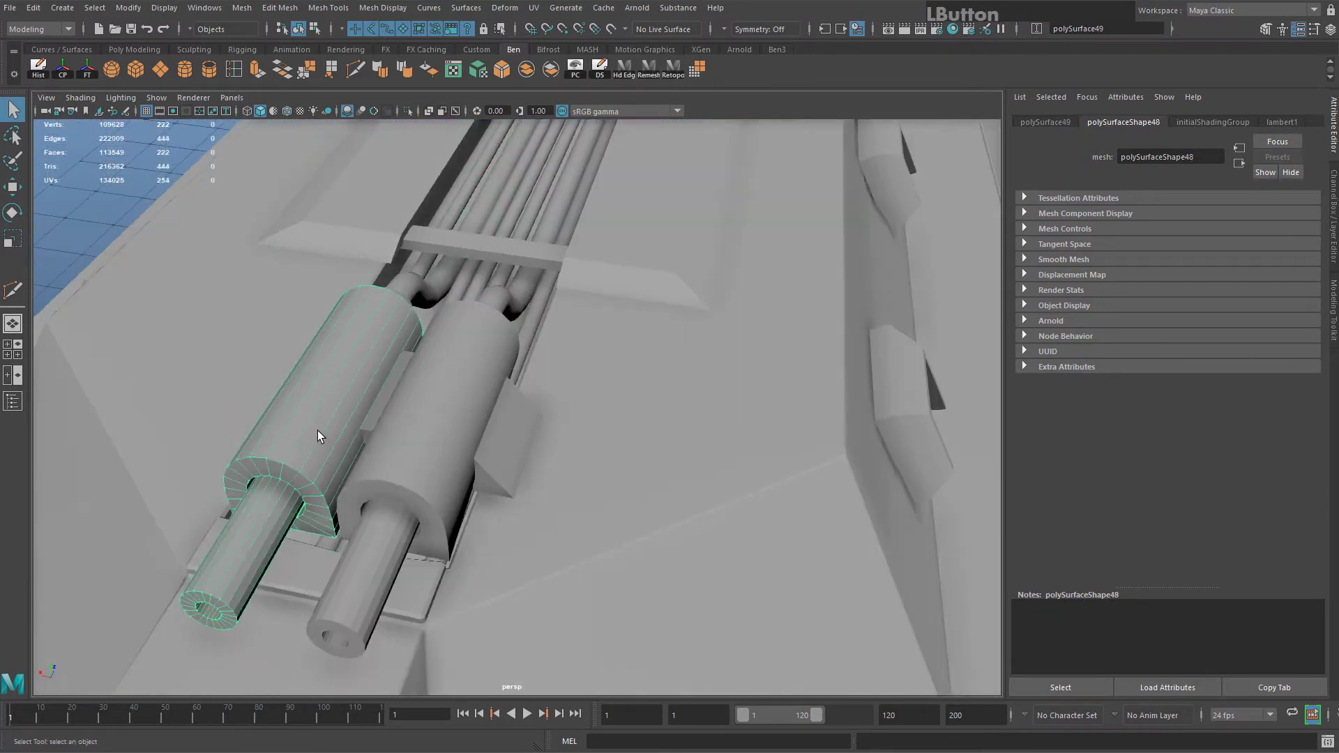
scroll(495, 434, "down", 5)
left_click_drag(621, 443, 652, 410, "alt")
scroll(651, 410, "down", 5)
left_click(921, 318)
Select the hard edges of the first gun barrel, bevel them, and return to object mode
middle_click_drag(669, 439, 727, 406, "alt")
left_click(535, 354)
key("f")
left_click_drag(537, 363, 542, 409, "alt")
middle_click_drag(542, 408, 524, 385, "alt")
left_click_drag(524, 385, 625, 365, "alt")
left_click_drag(568, 378, 434, 475, "alt")
middle_click_drag(433, 476, 562, 338, "alt")
left_click_drag(560, 332, 425, 136, "alt")
right_click_drag(494, 246, 667, 131)
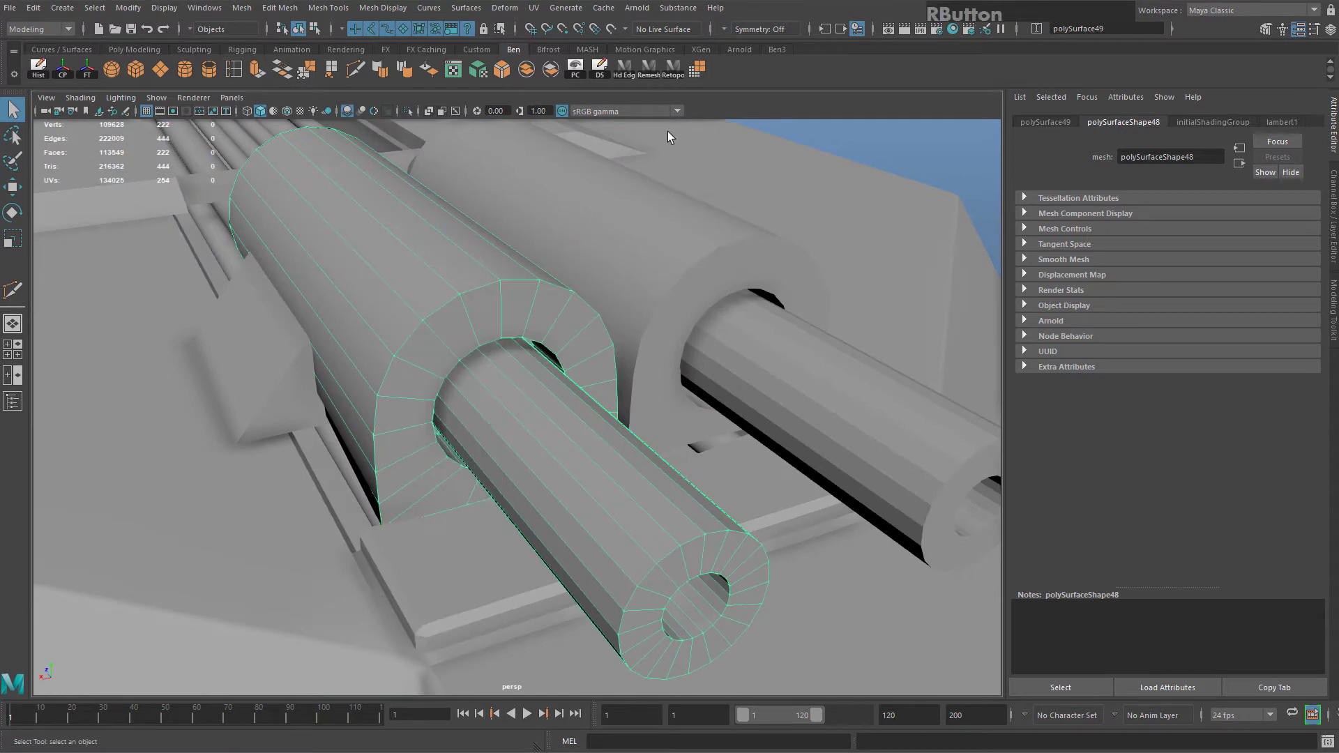
left_click(627, 68)
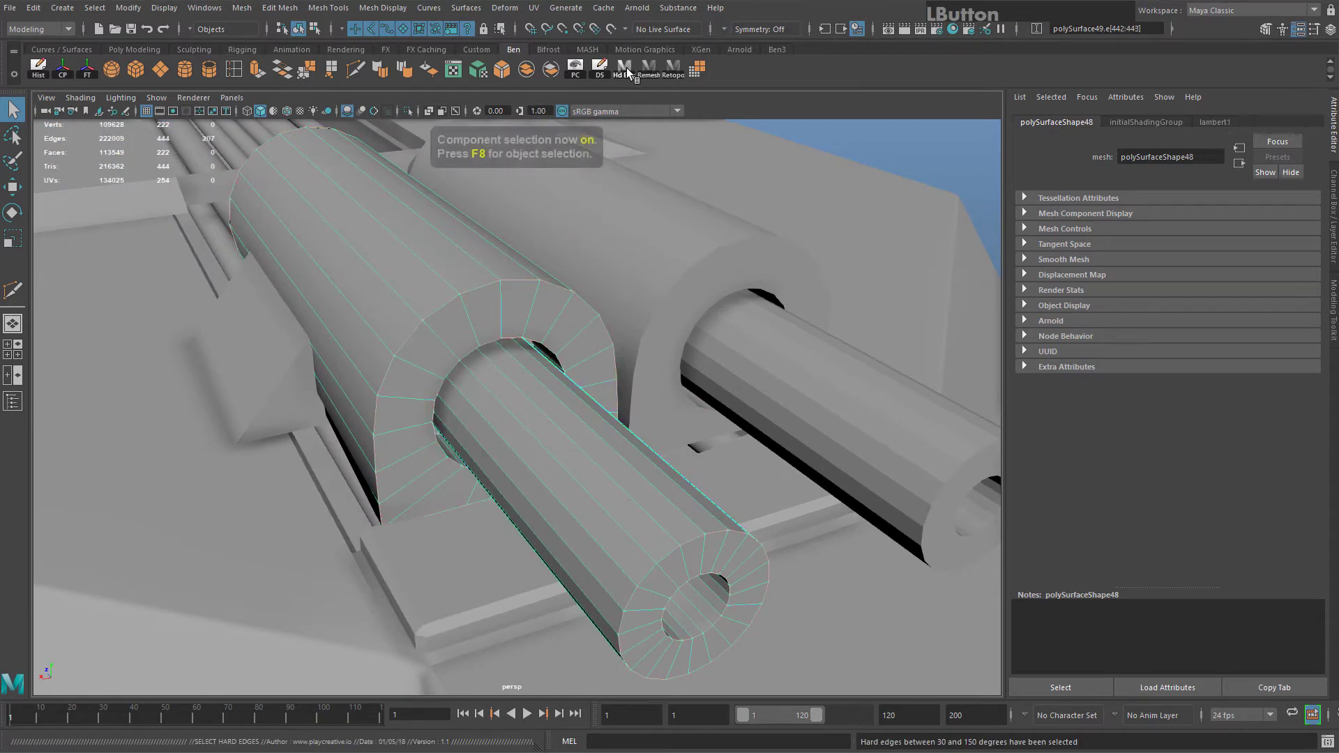
left_click(503, 70)
right_click_drag(486, 314, 545, 282)
Try to bevel the hard edges of the second gun barrel with a fraction of 0.5
left_click(759, 271)
left_click_drag(759, 271, 711, 286, "alt")
middle_click_drag(711, 286, 669, 321, "alt")
left_click_drag(668, 320, 627, 324, "alt")
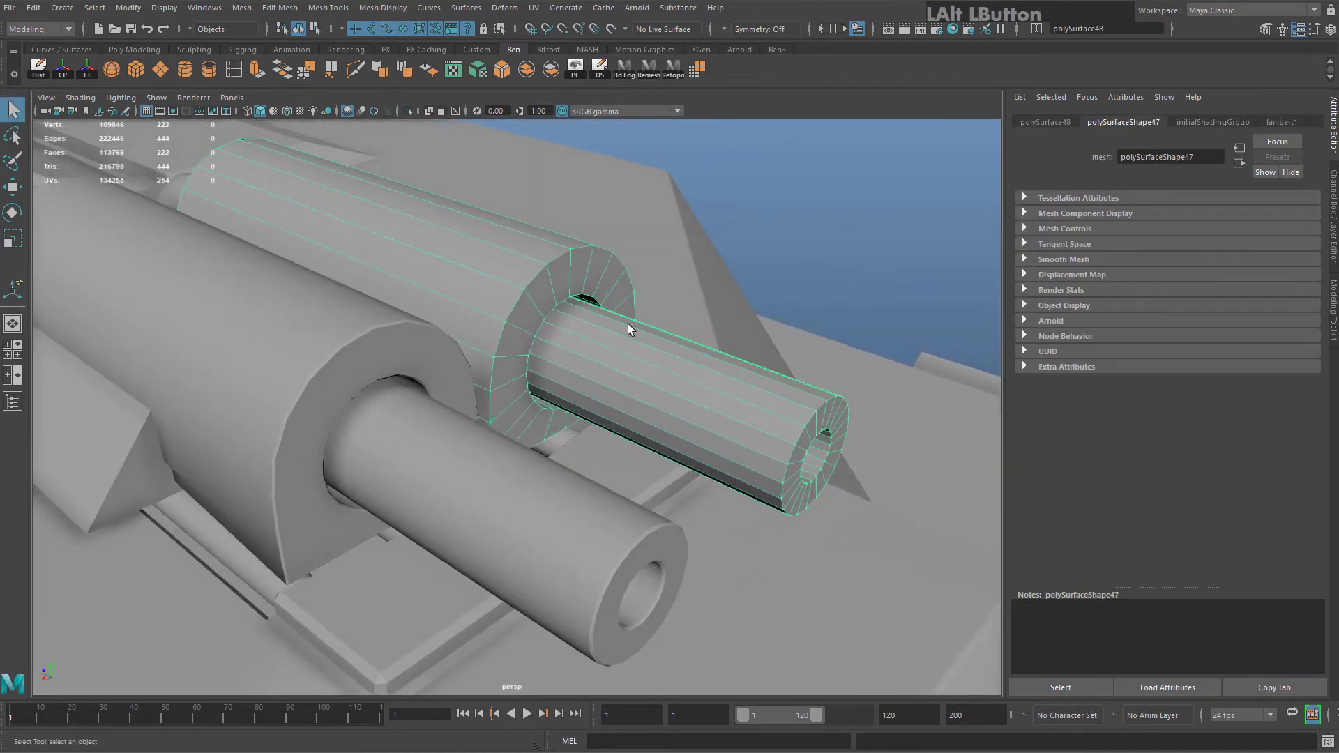
right_click_drag(559, 269, 608, 246)
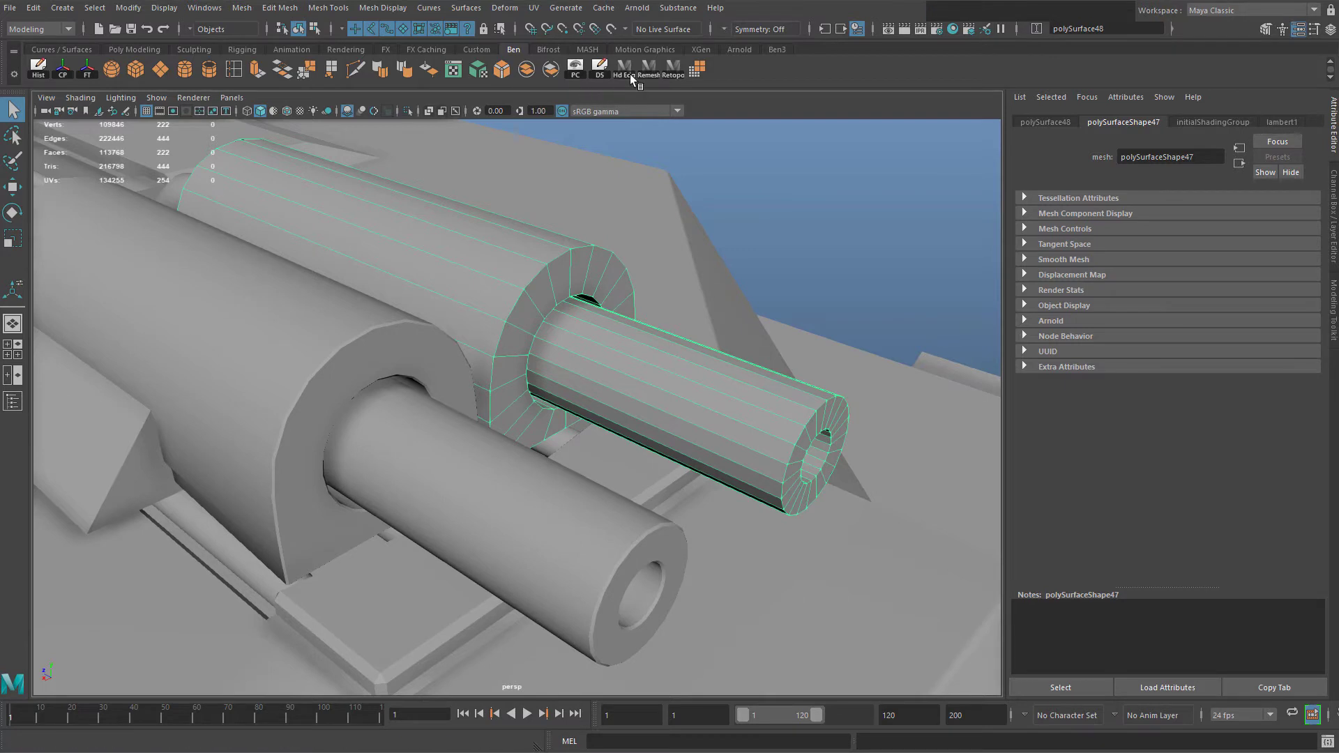
left_click(499, 70)
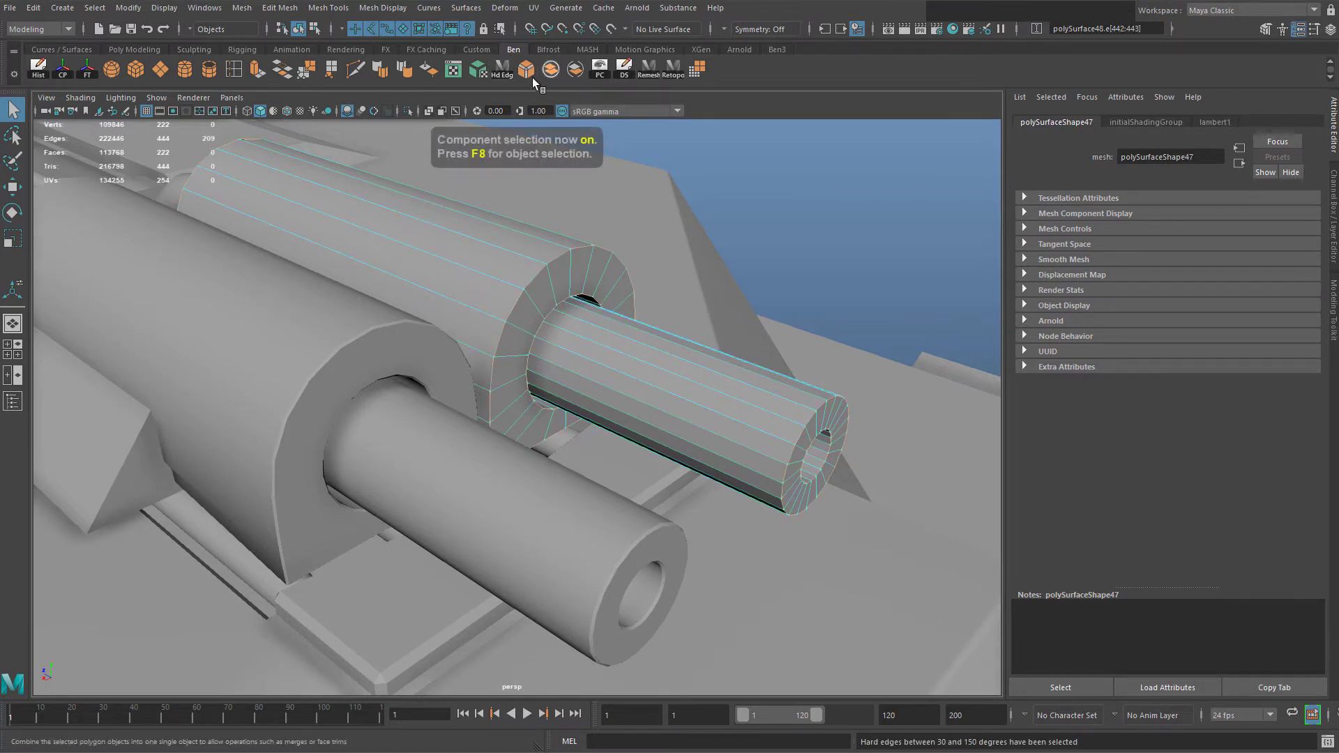
left_click_drag(670, 275, 484, 332, "alt")
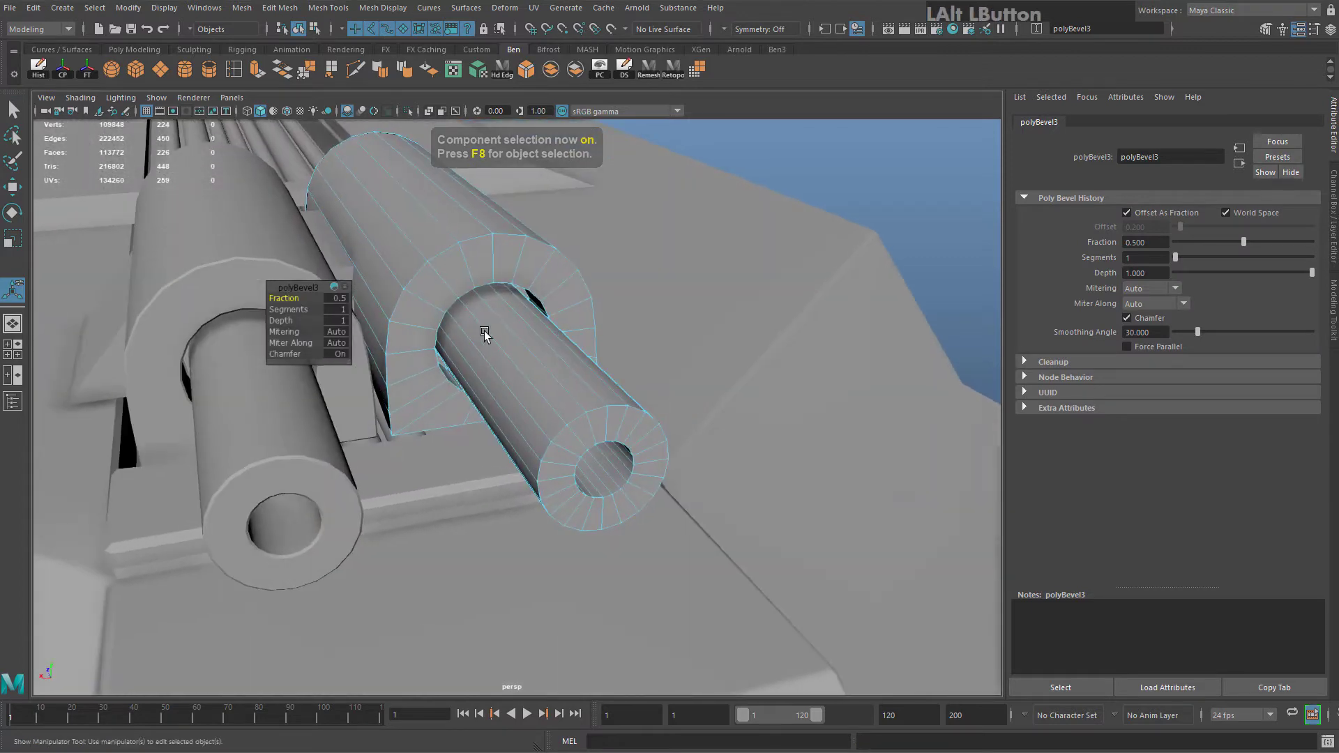
right_click_drag(484, 332, 549, 260, "alt")
middle_click_drag(457, 244, 566, 323, "alt")
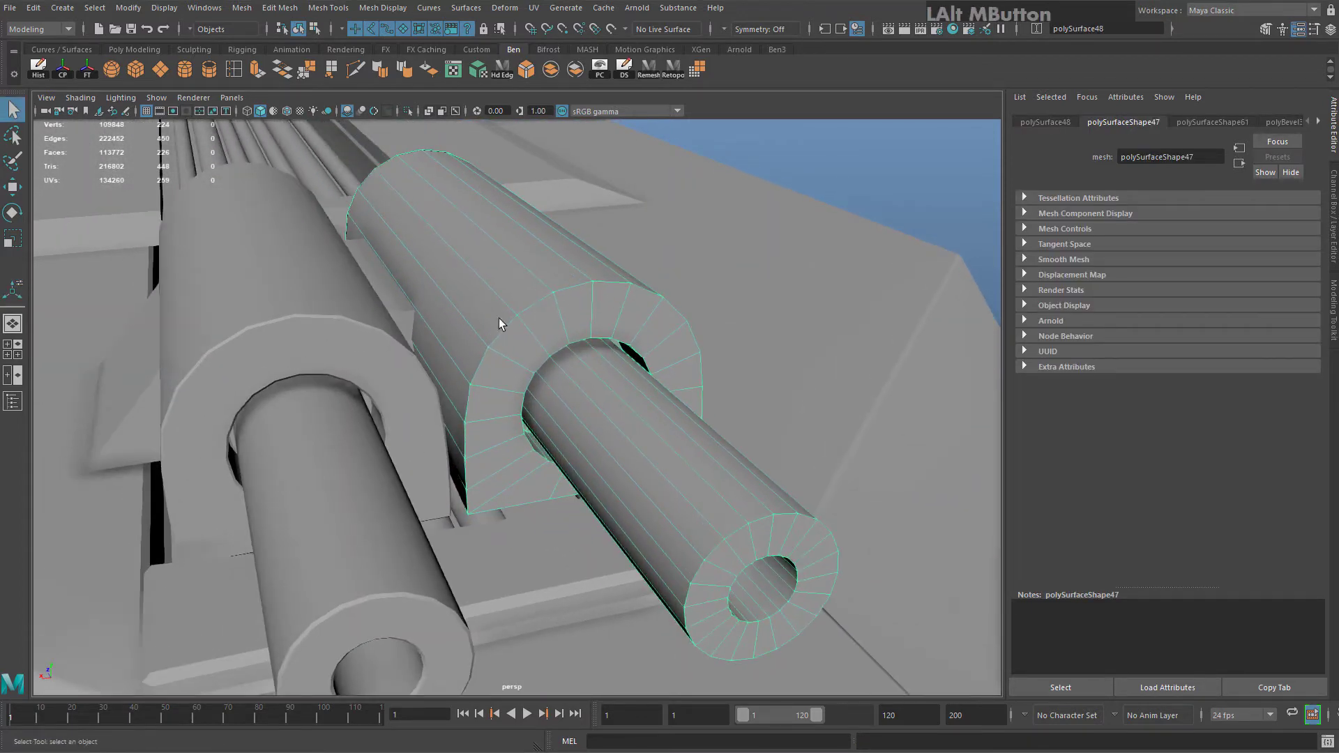
key("Delete")
left_click(305, 353)
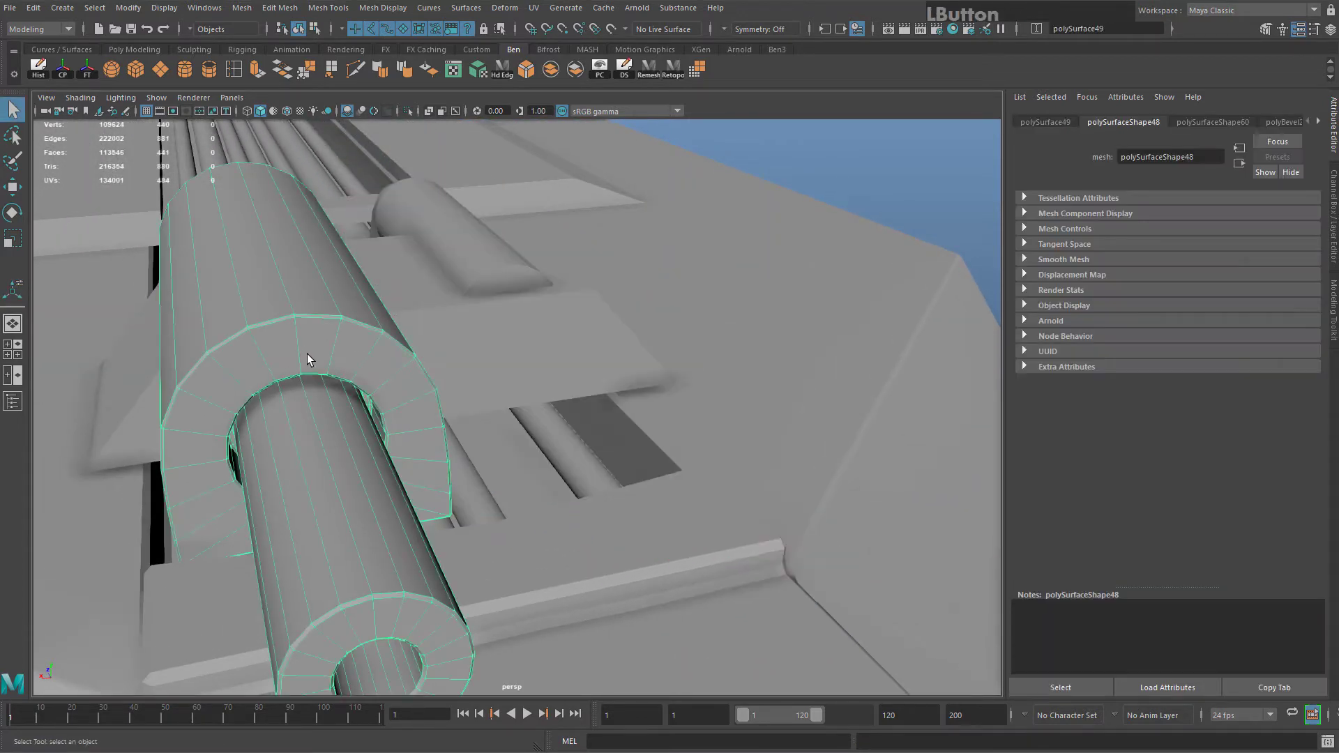
key("ctrl+z")
key("ctrl+z")
Duplicate the bevelled gun barrel and move the copy sideways onto the second barrel's position
left_click(342, 365)
key("ctrl+d")
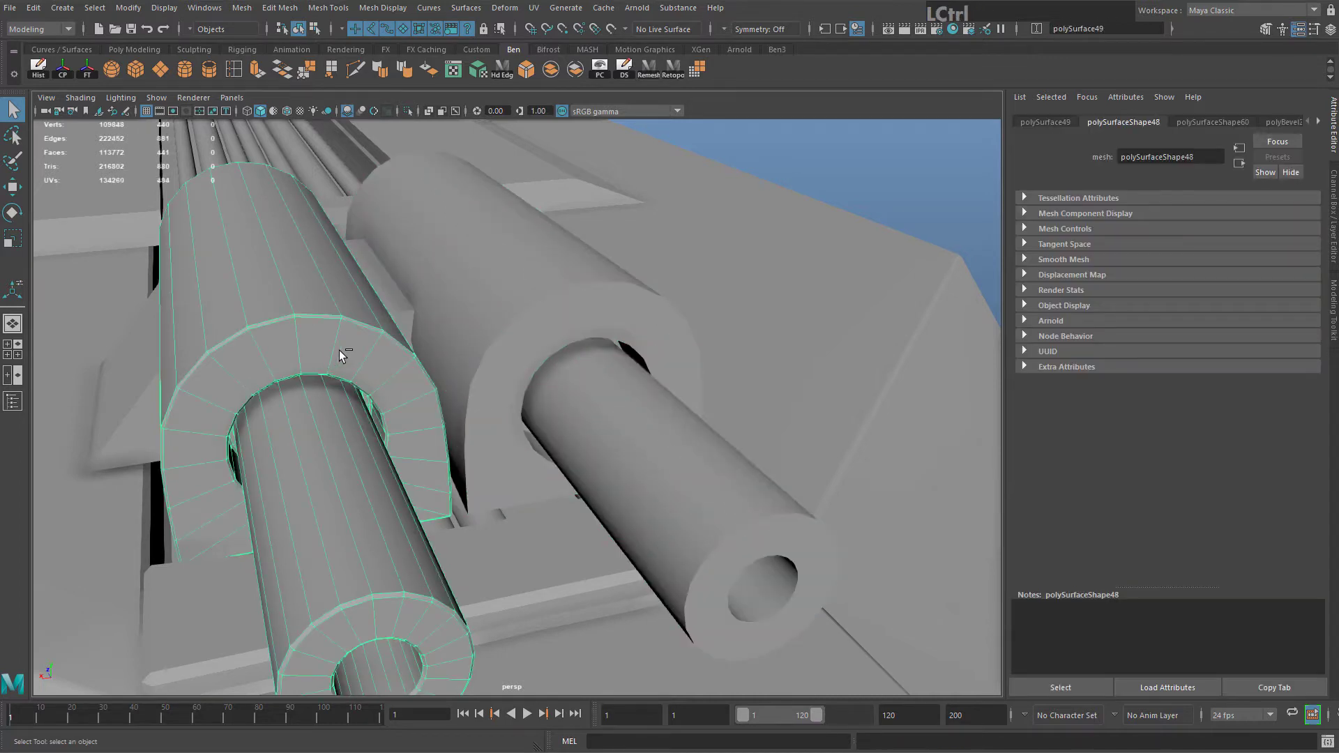
key("w")
scroll(352, 452, "down", 3)
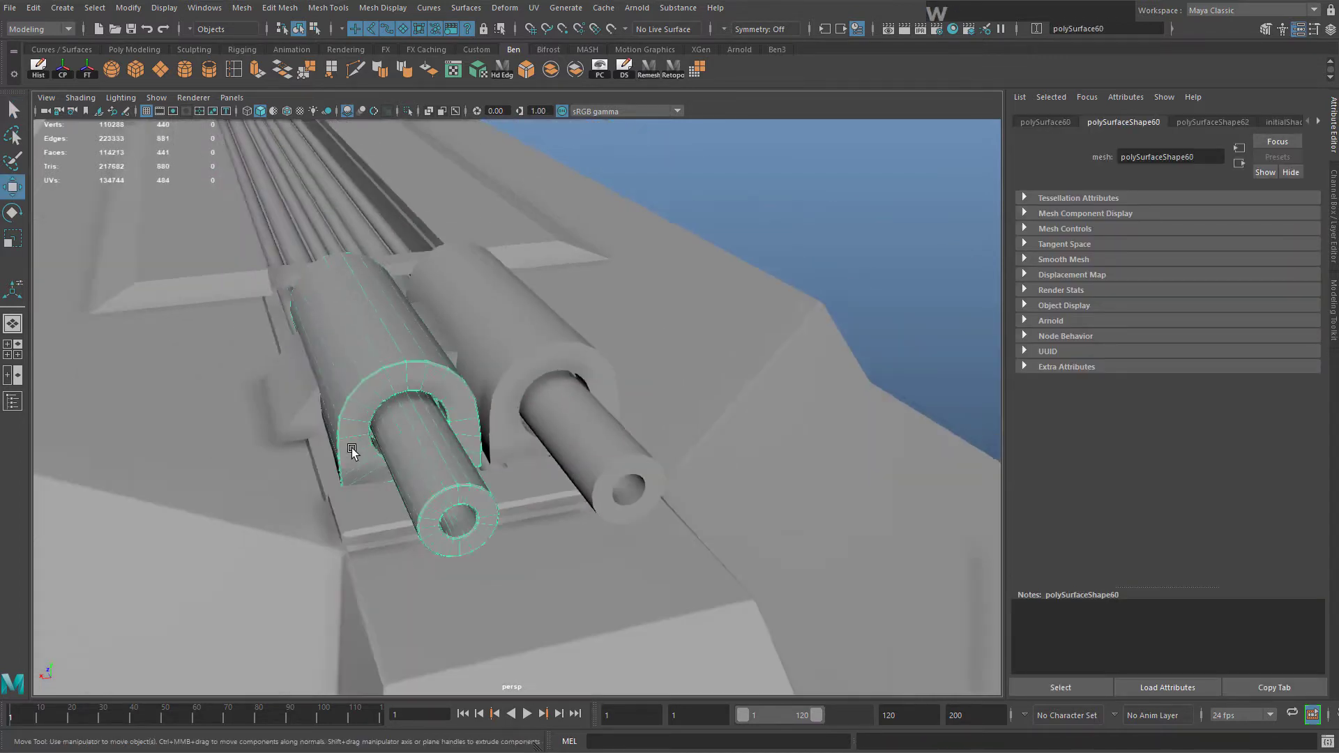
scroll(353, 452, "down", 1)
scroll(242, 192, "up", 2)
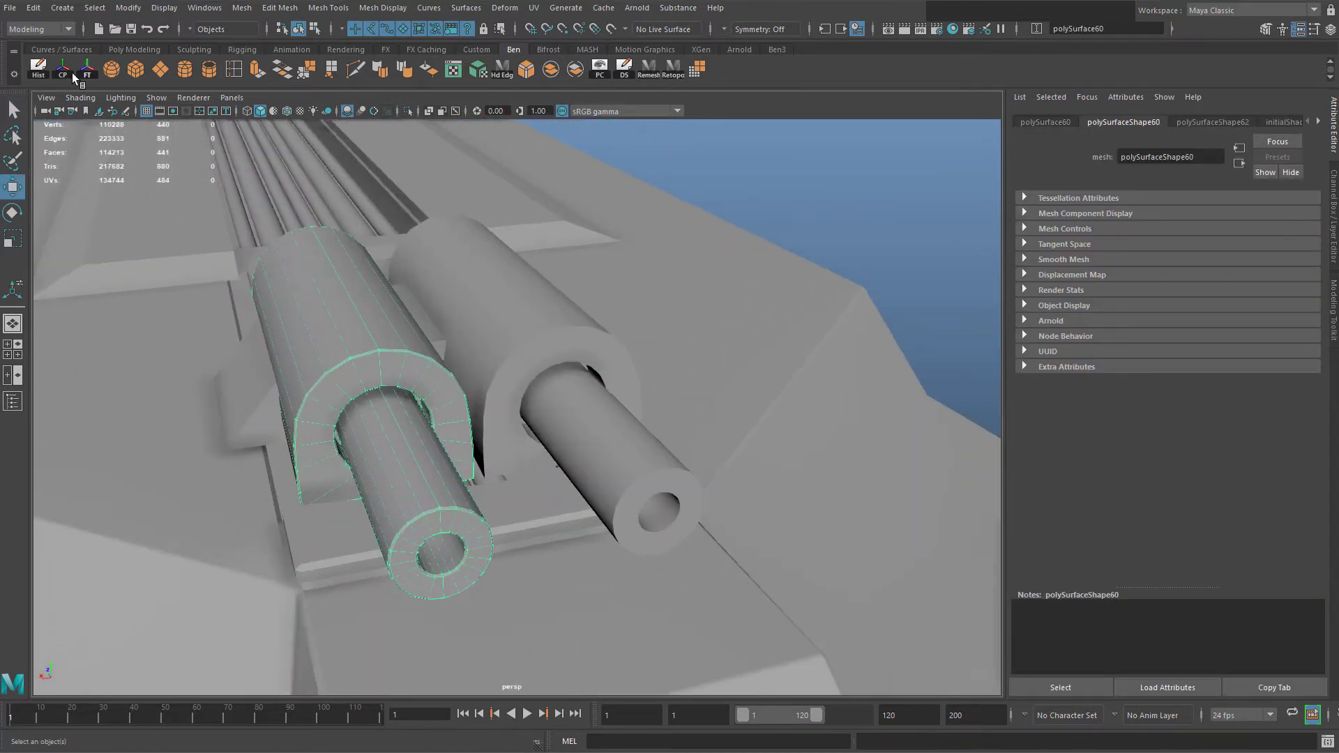
left_click_drag(298, 393, 473, 375)
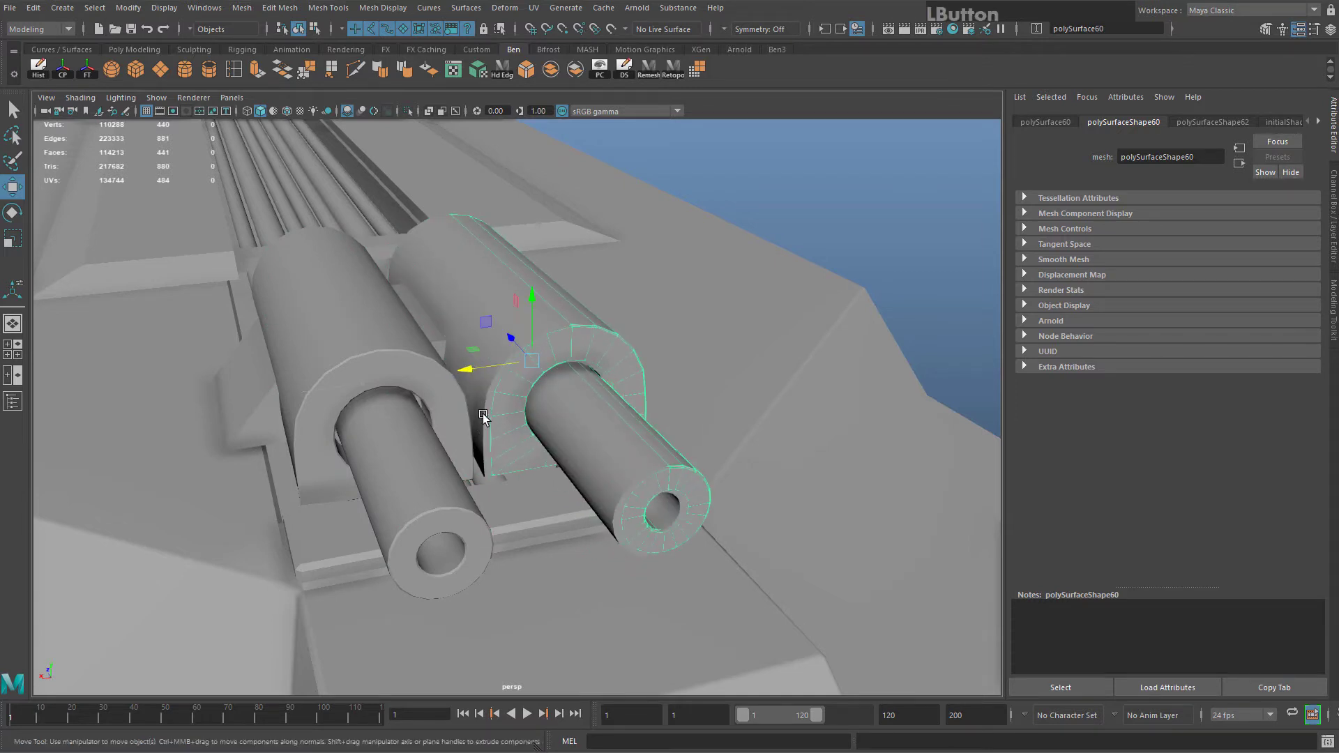
Delete the original second barrel and align the bevelled copy in its place
left_click(585, 420)
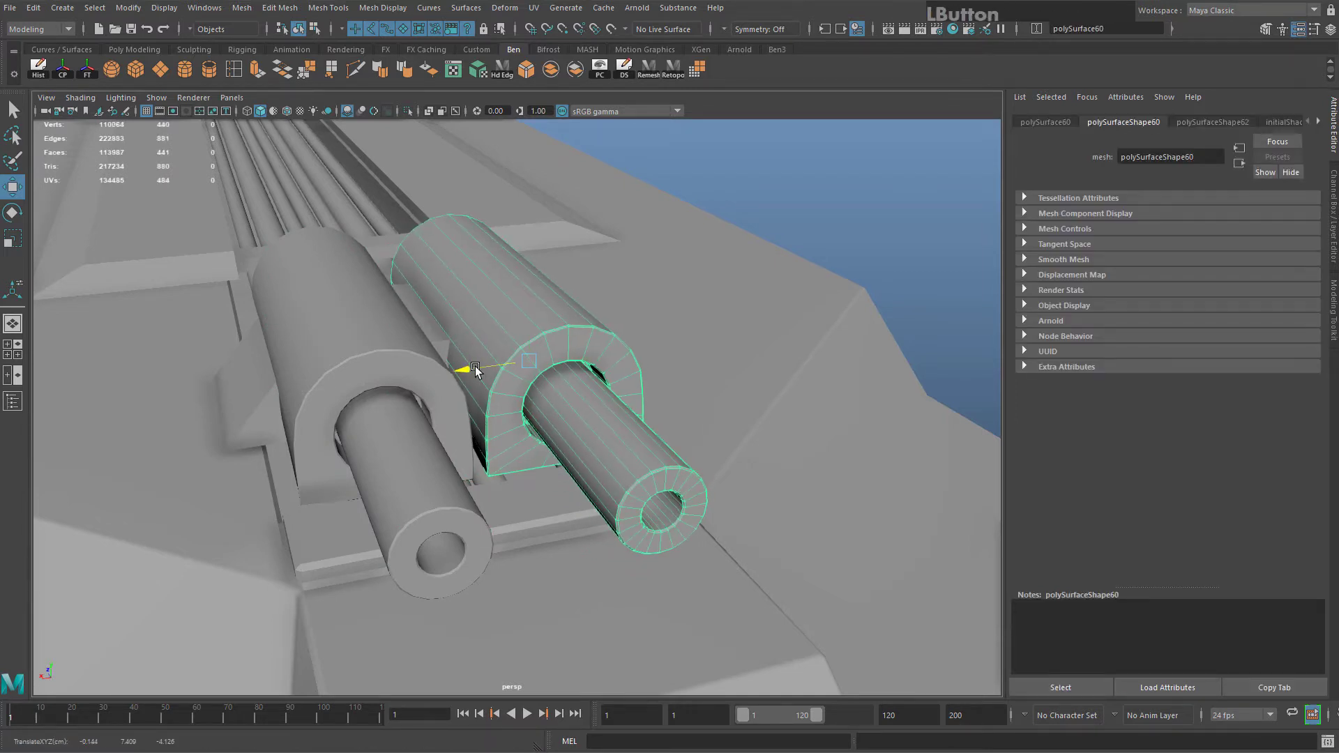
mouse_move(480, 368)
left_mouse_down("alt")
mouse_move(421, 366)
mouse_move(479, 363)
left_mouse_up("alt")
left_click(594, 359)
Bevel the mounting block beneath the two gun barrels and reduce the bevel's fraction
right_click_drag(624, 362, 592, 421, "alt")
left_click_drag(591, 422, 475, 293, "alt")
left_click(526, 70)
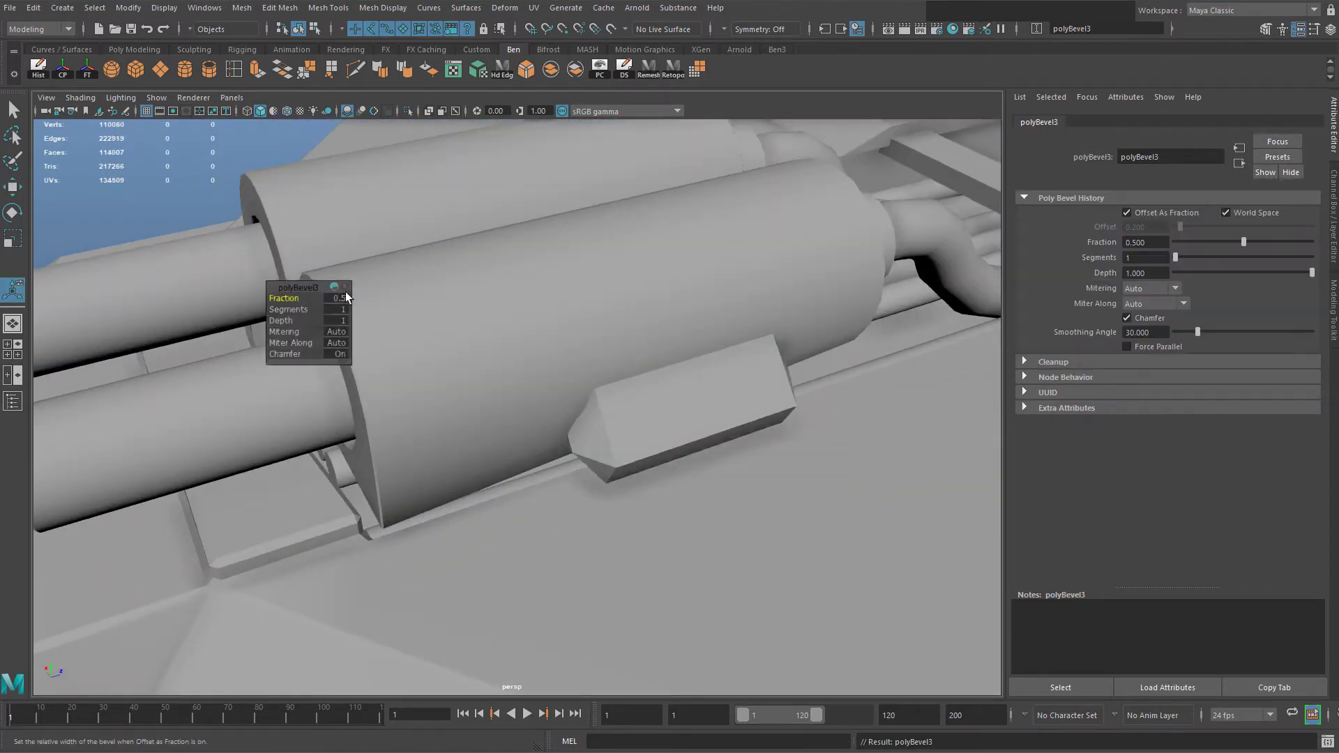
left_click_drag(285, 299, 268, 300, "ctrl")
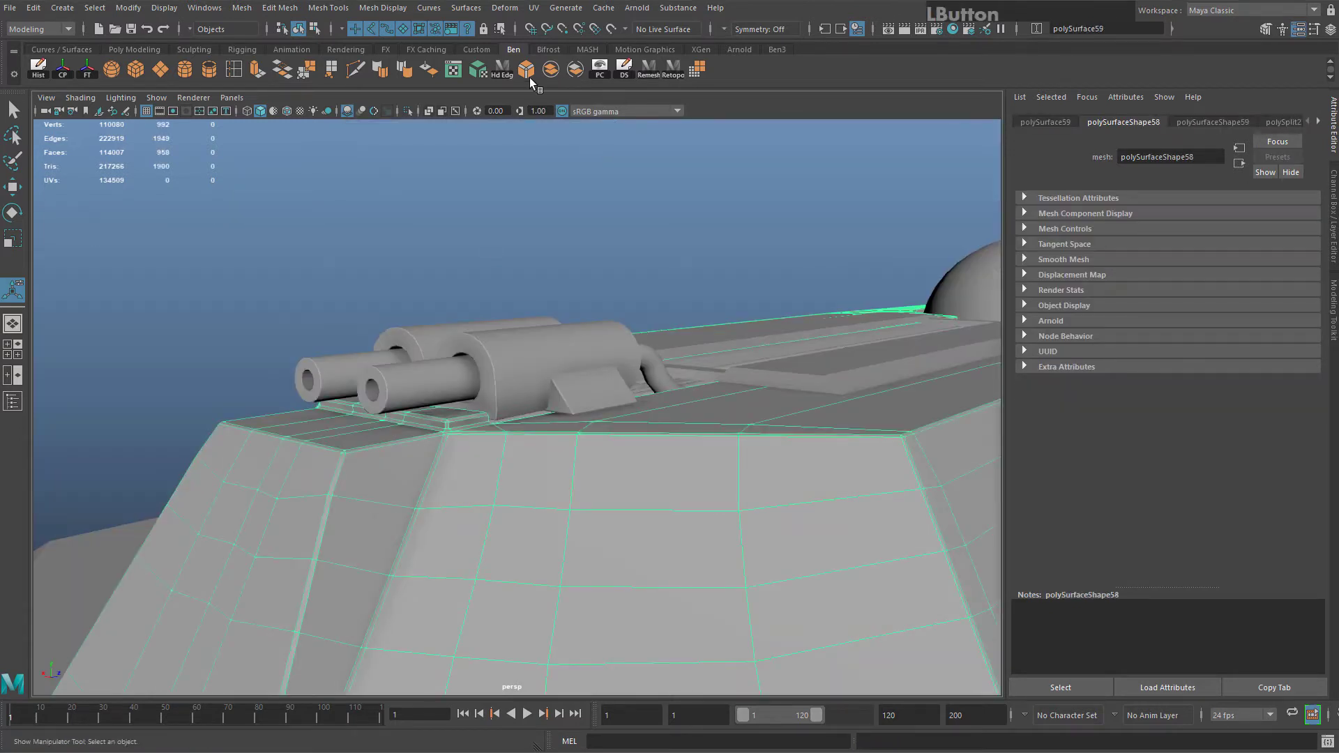
Enter a new default width in the Bevel options and apply the settings
double_click(528, 72)
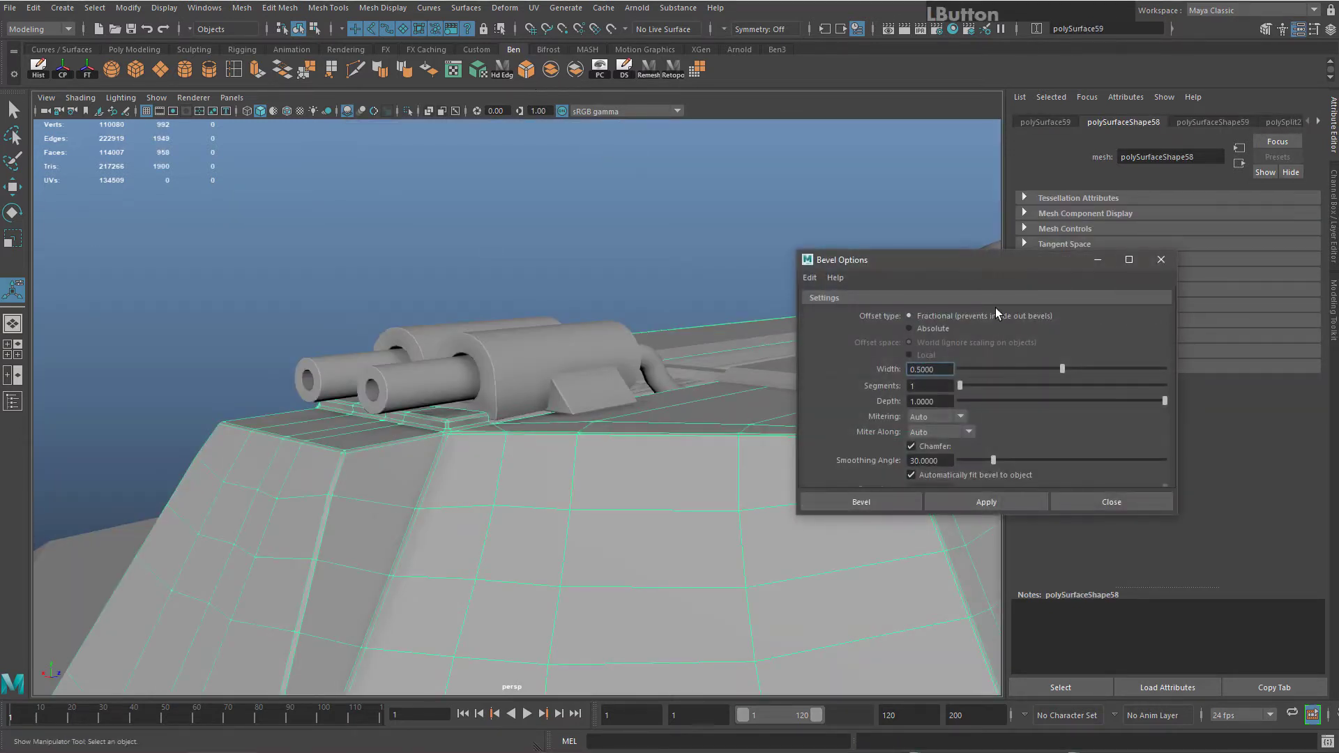
left_click_drag(965, 265, 722, 158)
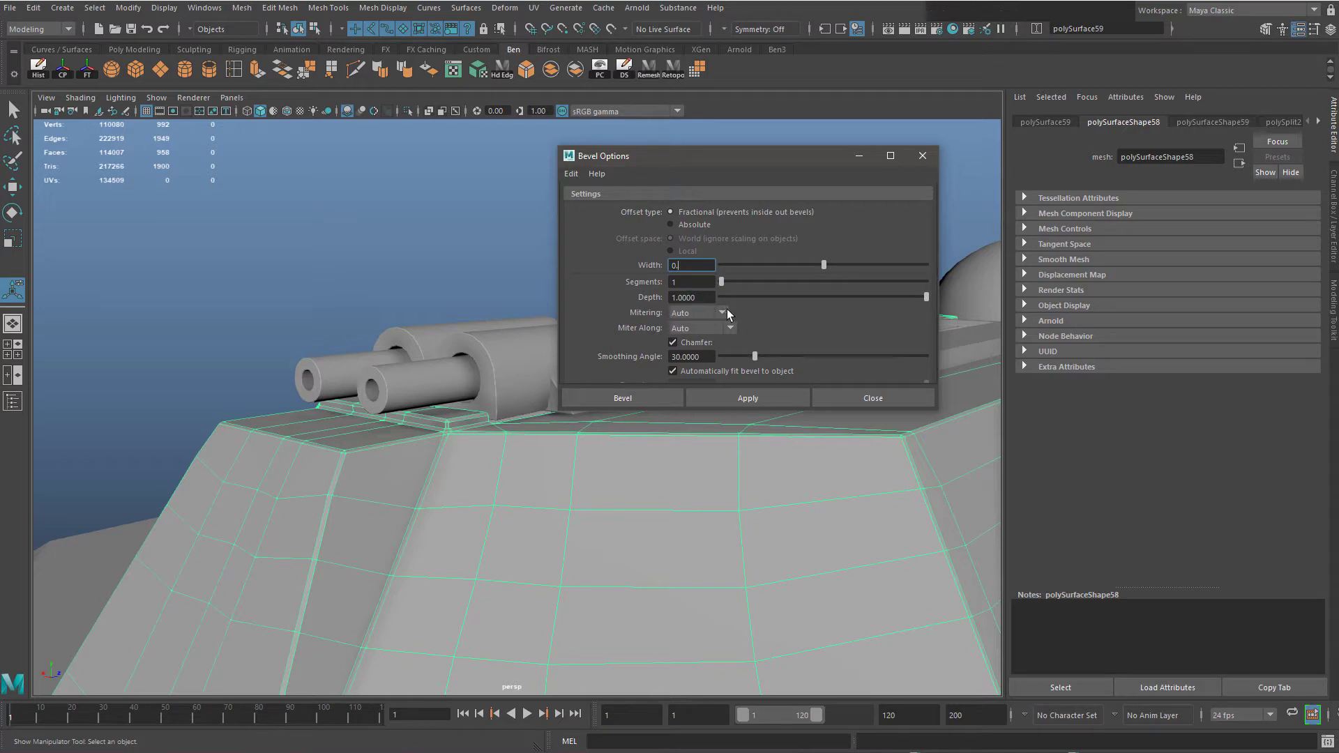
left_click(743, 399)
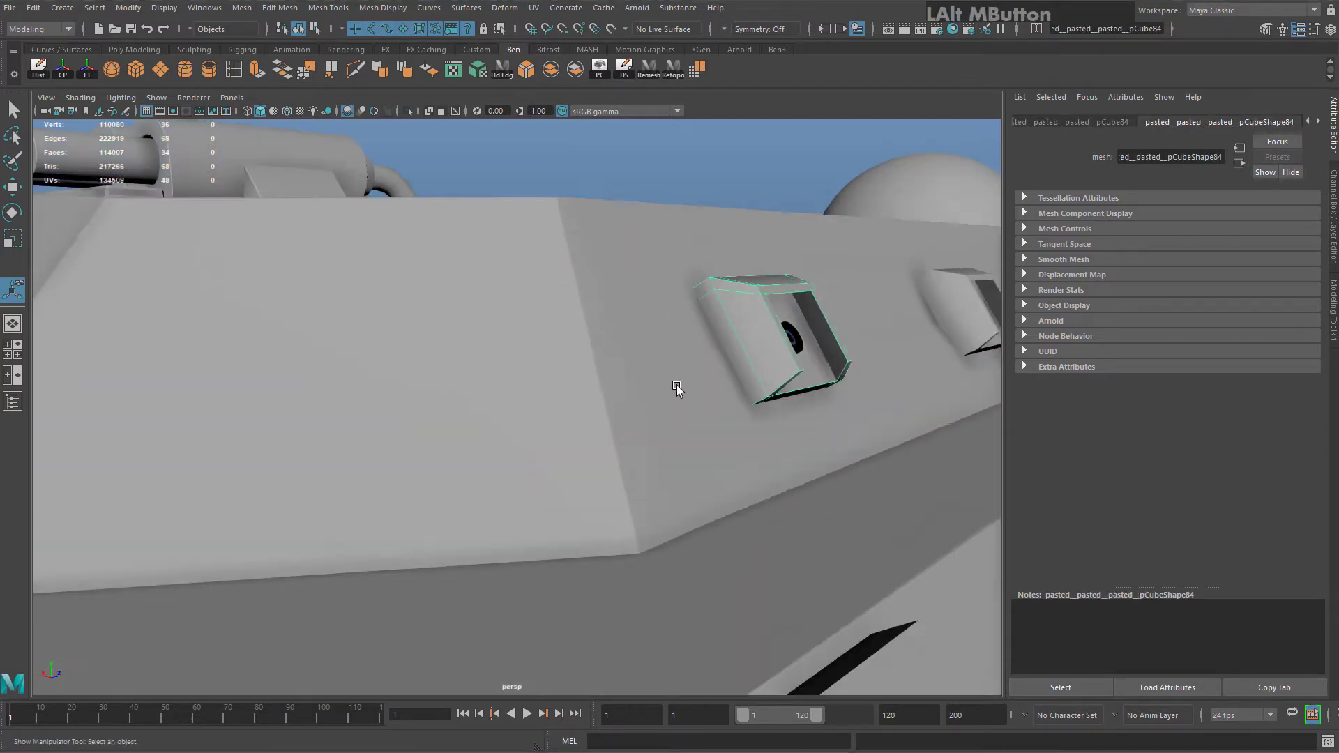
Bevel the camera housing on the side of the roof structure with a fractional width of 0.2
key("f")
left_click_drag(681, 378, 534, 161, "alt")
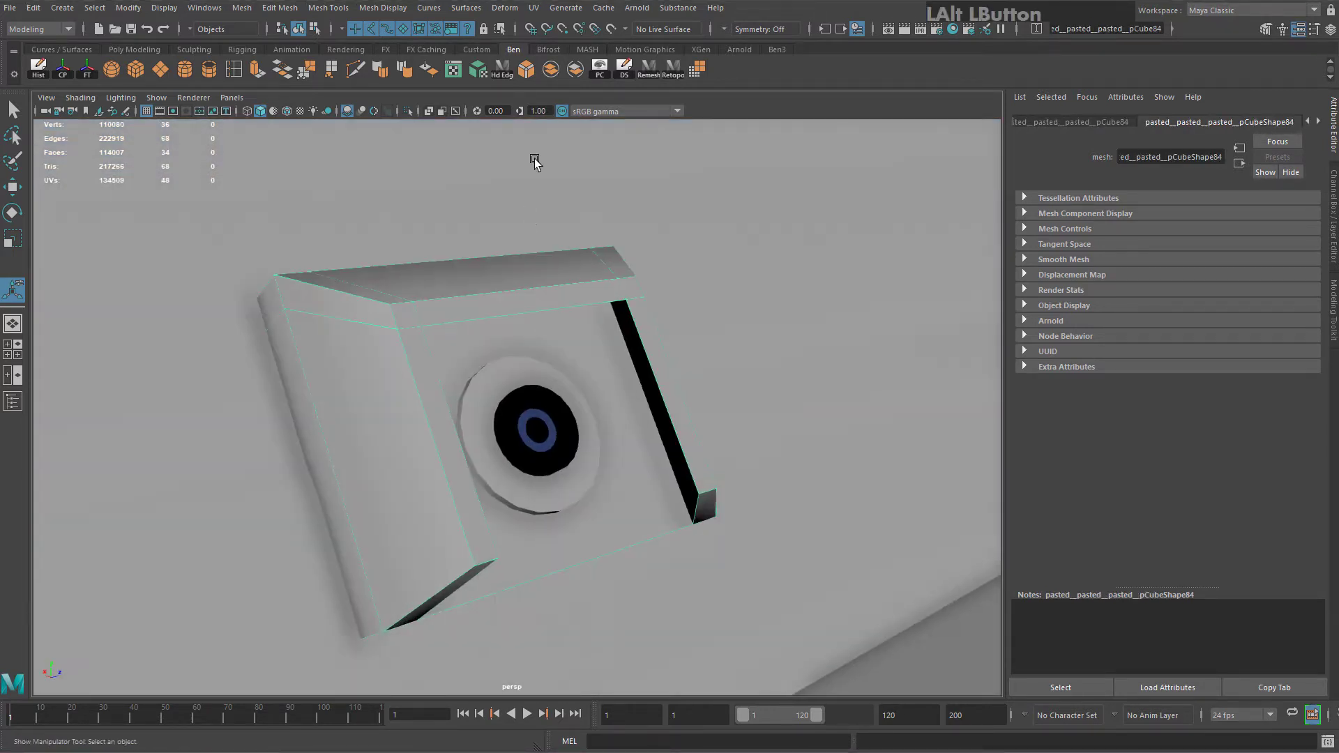
left_click(525, 72)
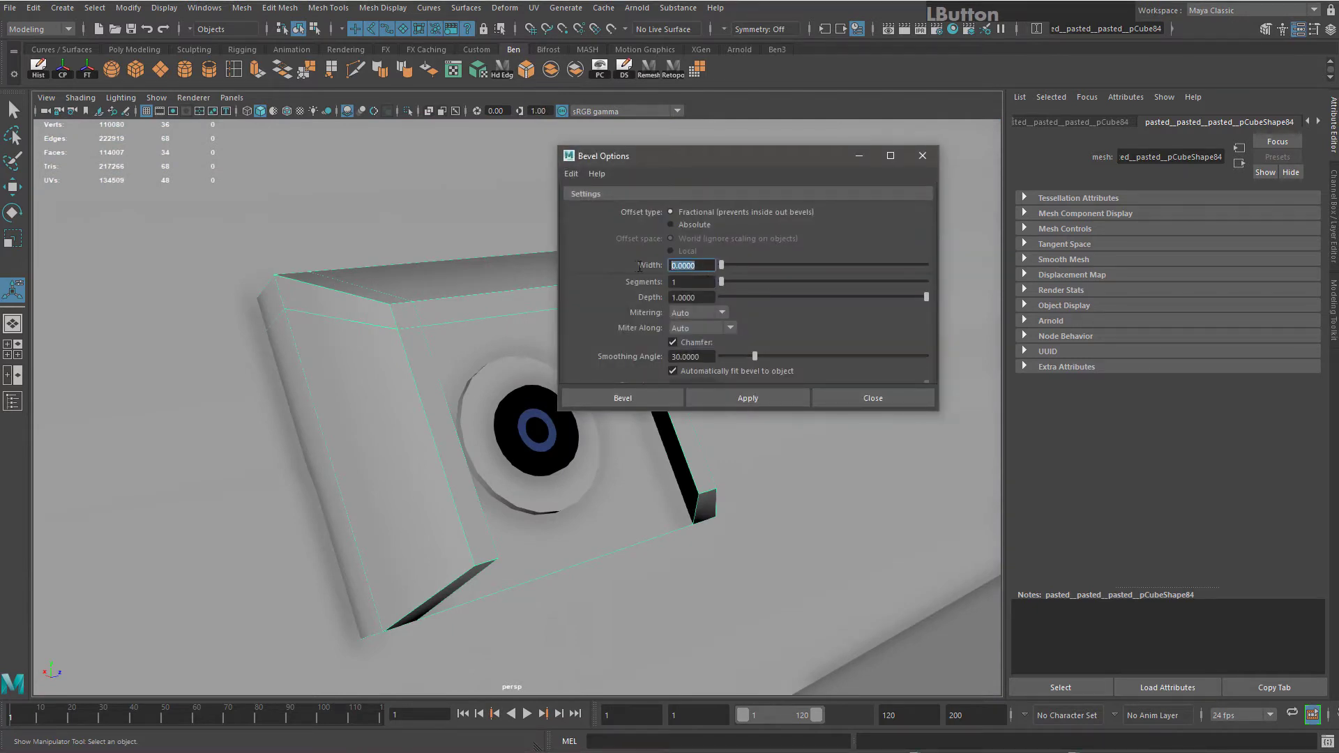
type("0.2")
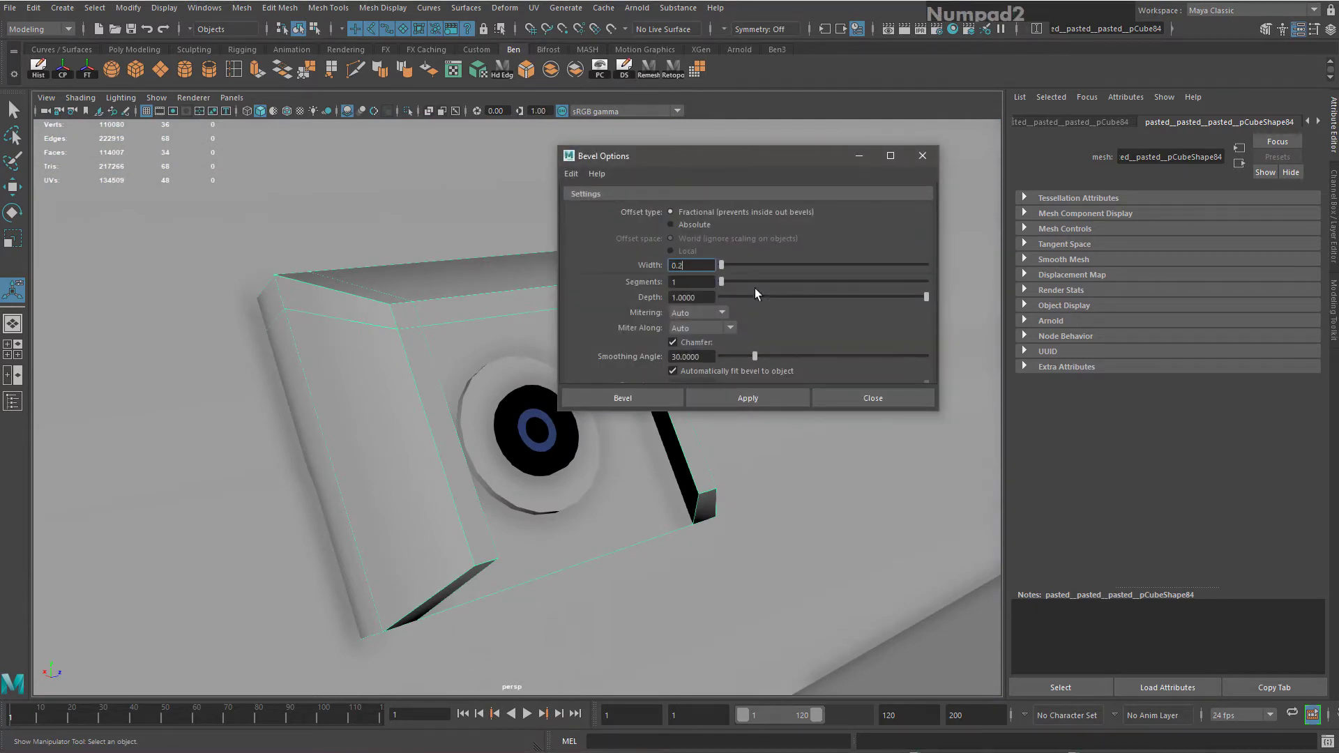
key("Return")
left_click(648, 400)
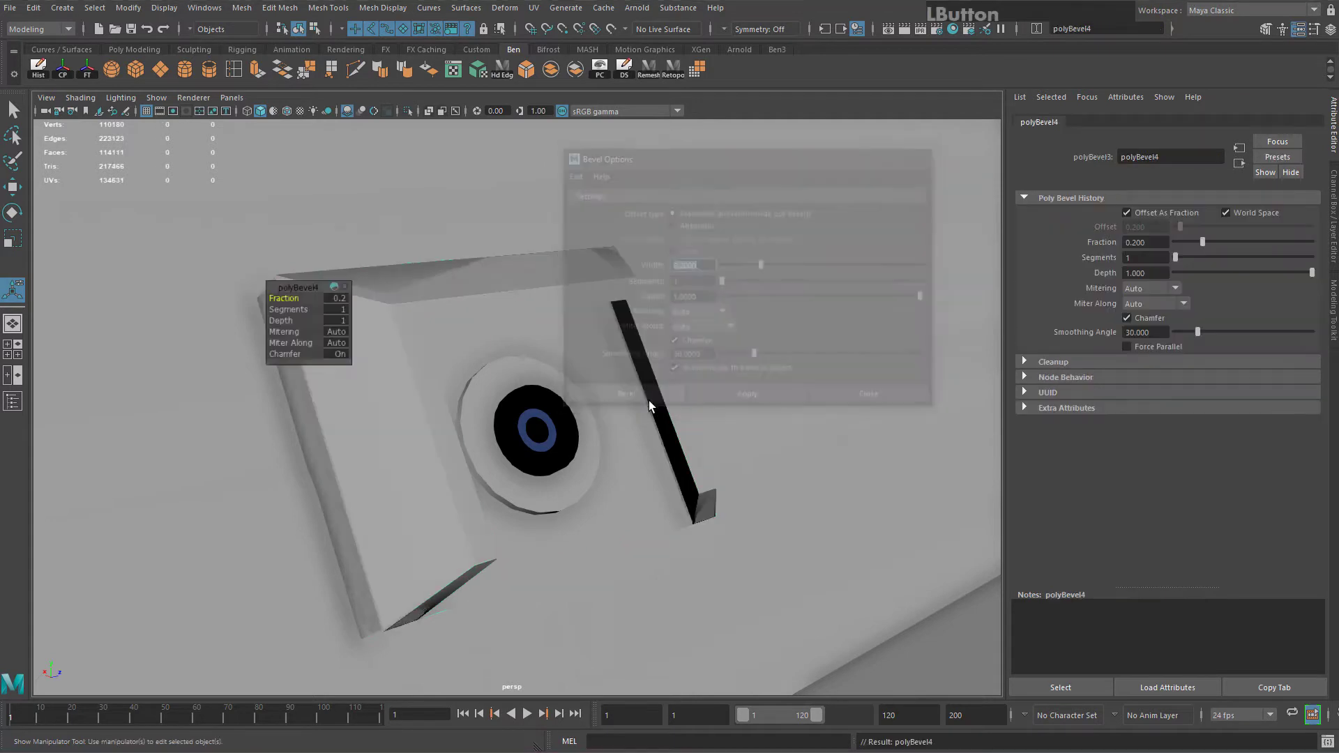
Move the bevelled camera housing aside and delete the duplicate housings overlapping it around the lens
left_click_drag(648, 400, 488, 301, "alt")
key("w")
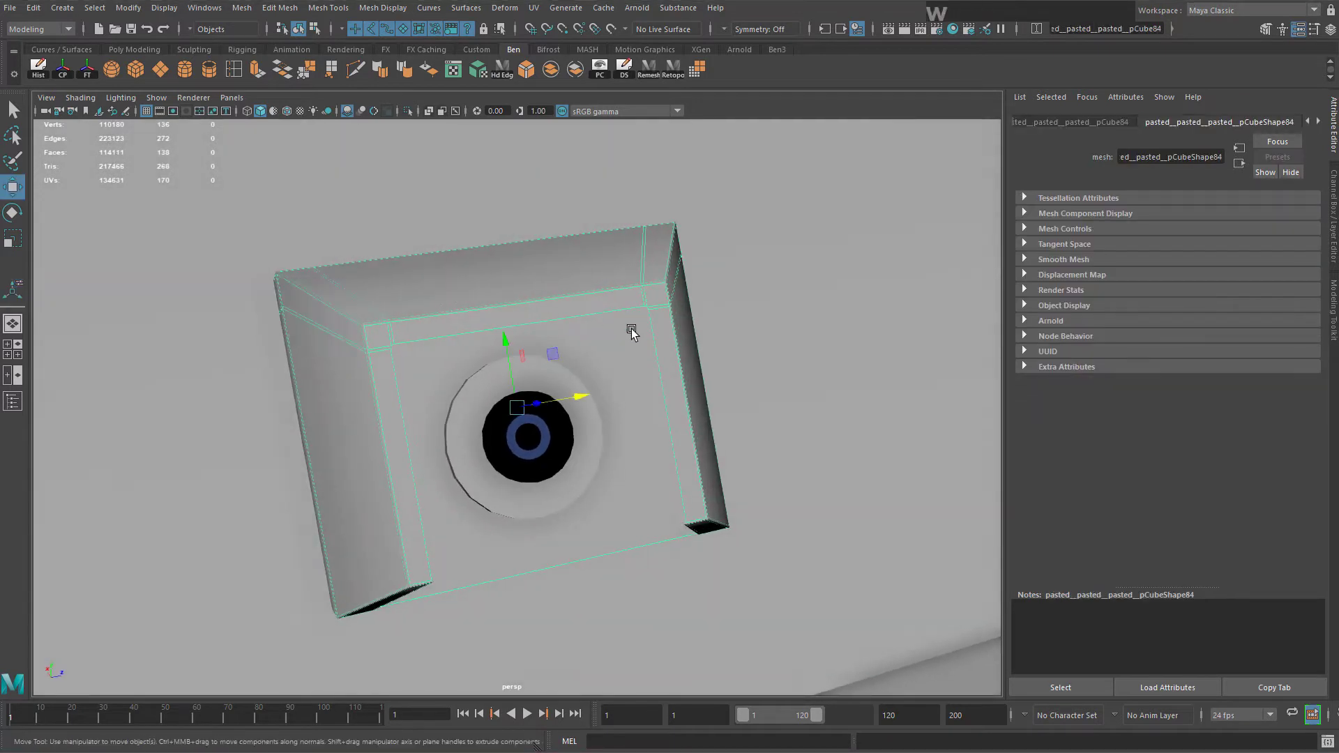
left_click_drag(586, 389, 753, 364)
left_click(412, 308)
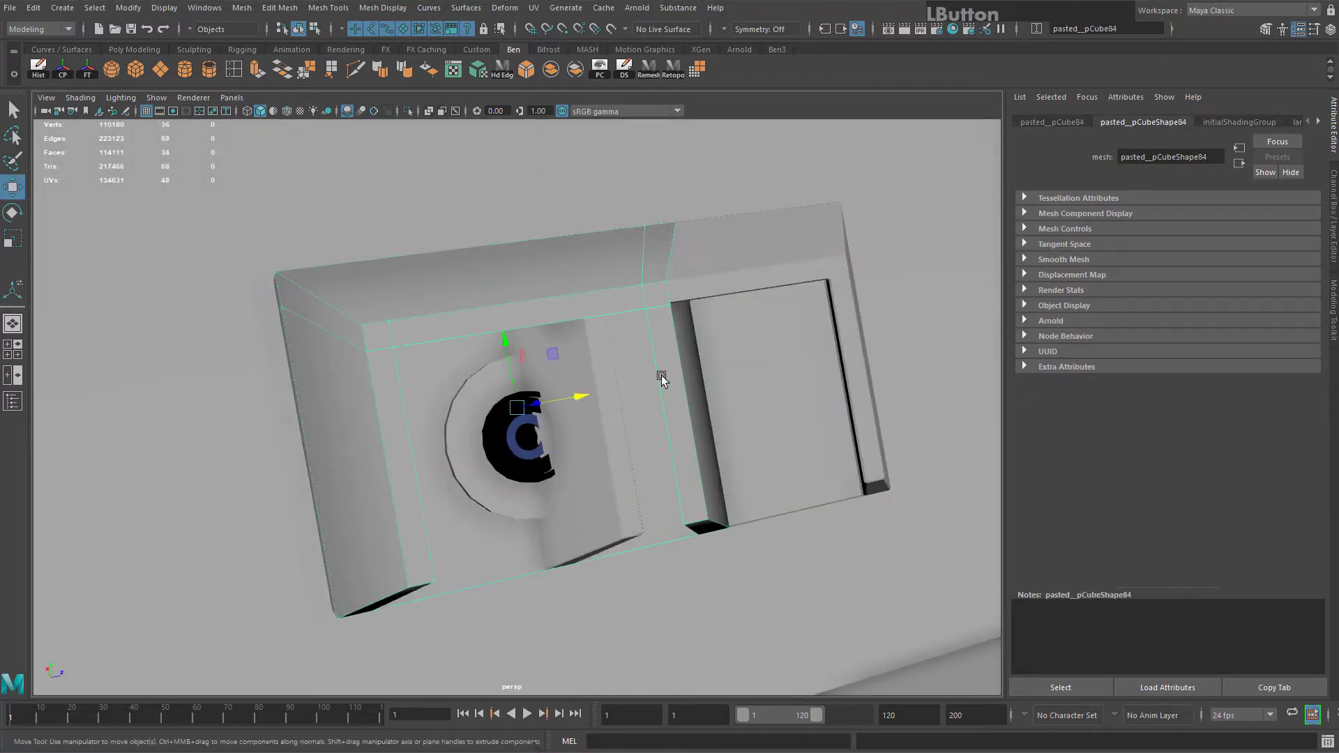
left_click(709, 301)
left_click(444, 308)
key("Delete")
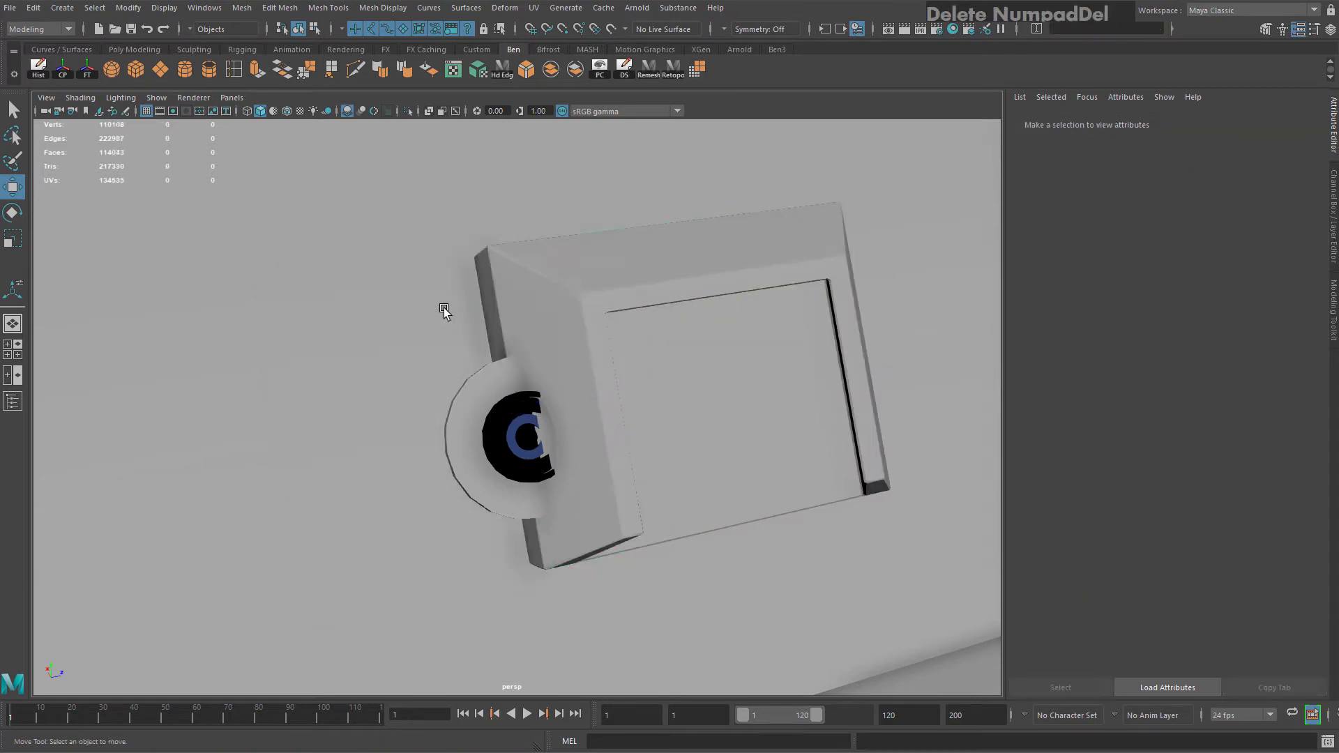
Select the remaining unbevelled copy of the camera housing and bevel it with a fraction of 0.2
left_click(686, 301)
left_click_drag(760, 363, 641, 383, "alt")
middle_click_drag(640, 384, 646, 400, "alt")
key("f")
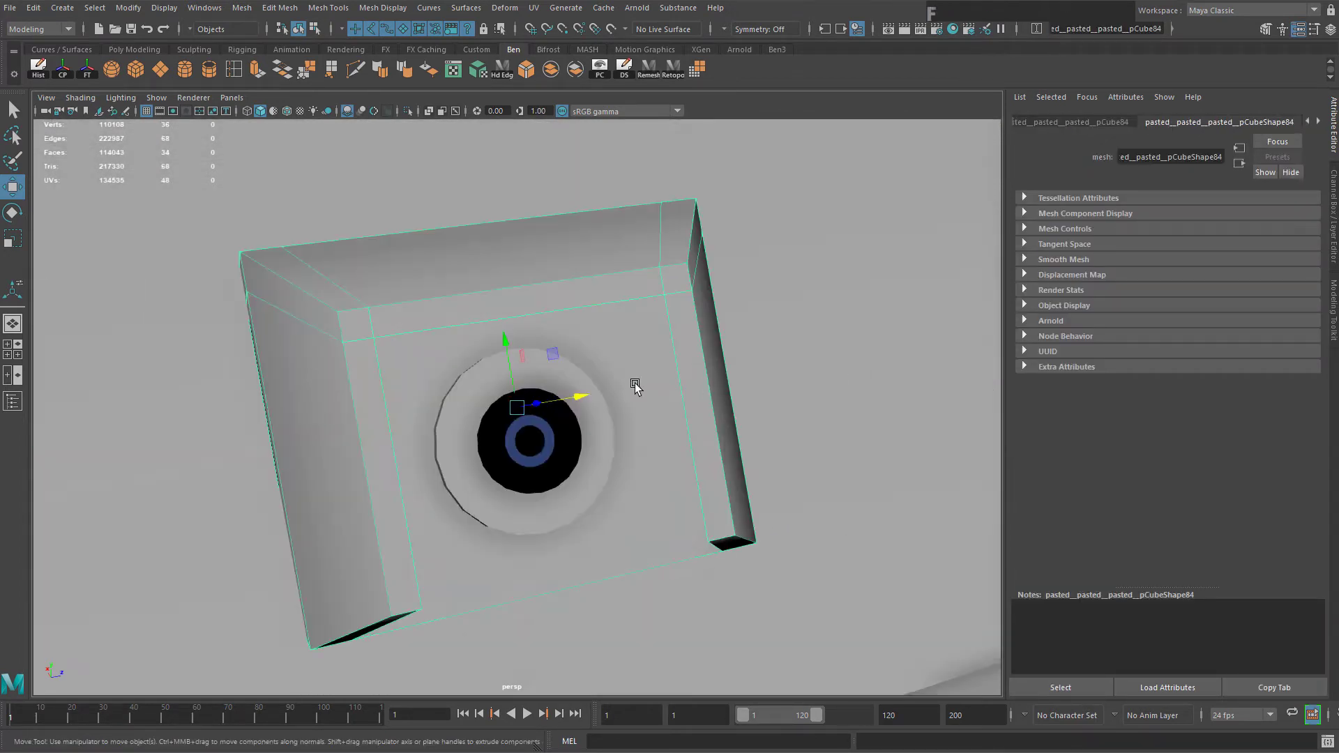
left_click_drag(565, 398, 595, 383)
key("ctrl+z")
scroll(407, 239, "down", 3)
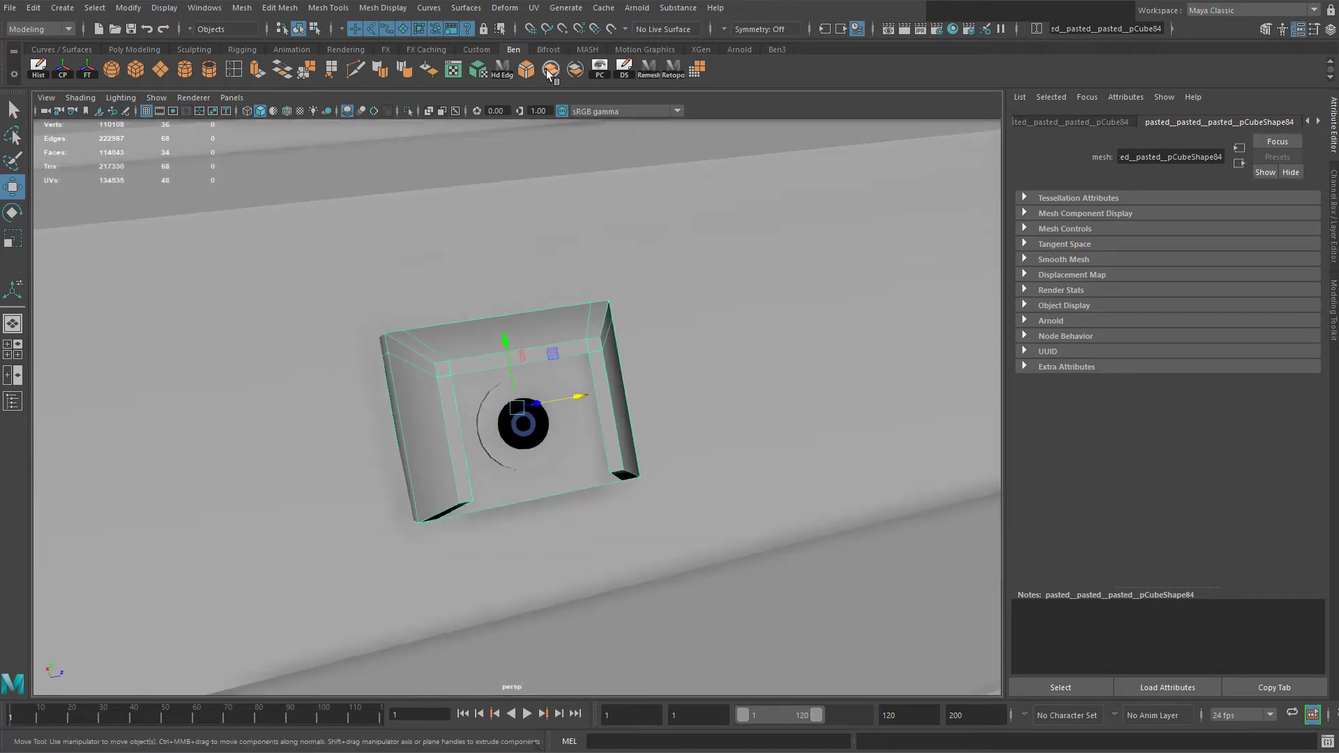
left_click(527, 71)
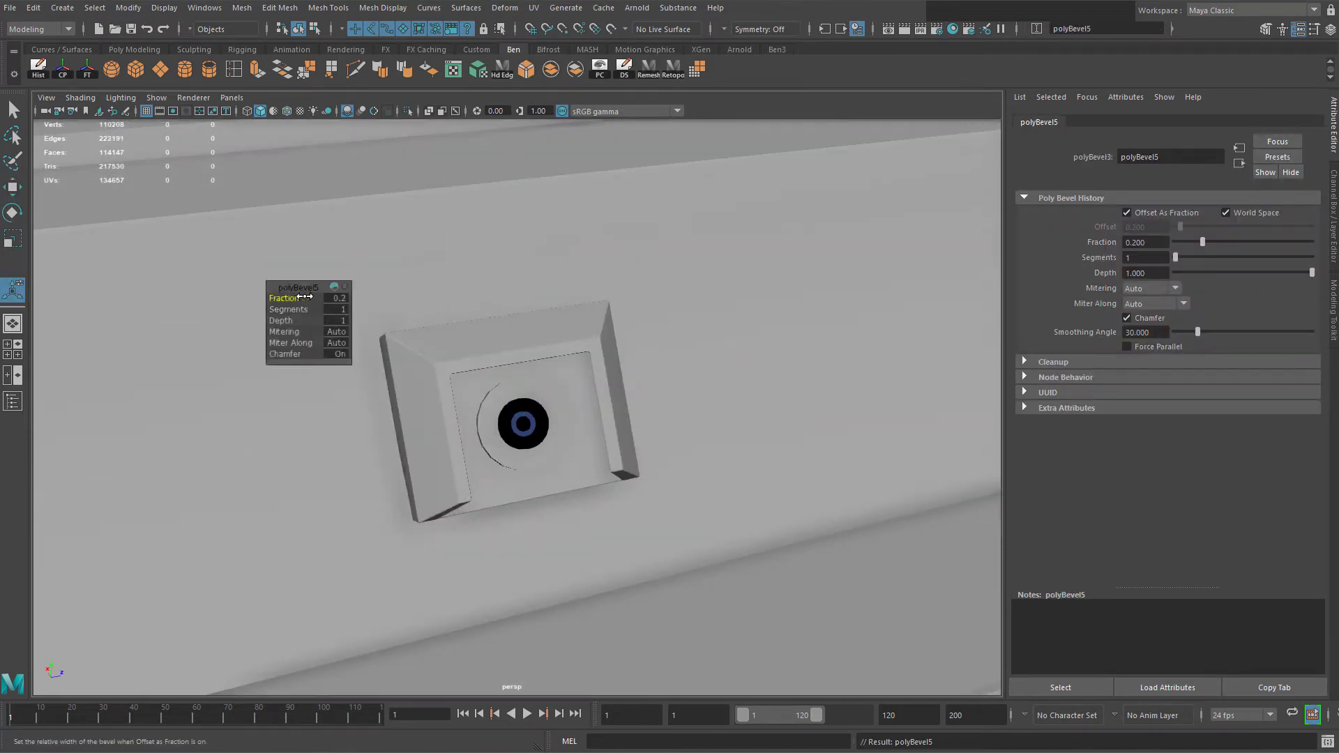
scroll(514, 341, "up", 4)
left_click_drag(514, 341, 408, 300, "alt")
Repeat the 0.2 bevel on the other camera housings along the side of the roof structure
left_click(638, 392)
scroll(639, 393, "down", 4)
middle_click_drag(935, 439, 651, 408, "alt")
left_click_drag(655, 405, 830, 377, "alt")
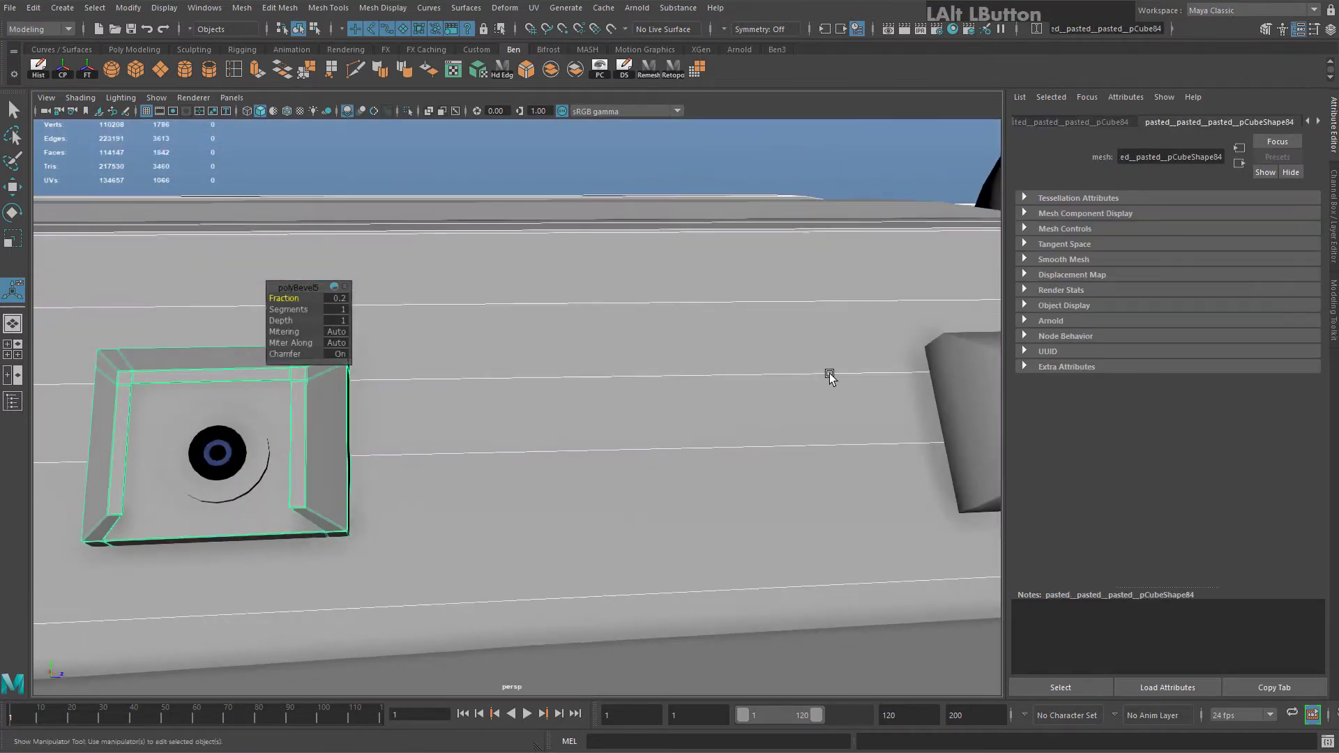
left_click(954, 371)
middle_click_drag(954, 371, 626, 378, "alt")
scroll(603, 391, "down", 4)
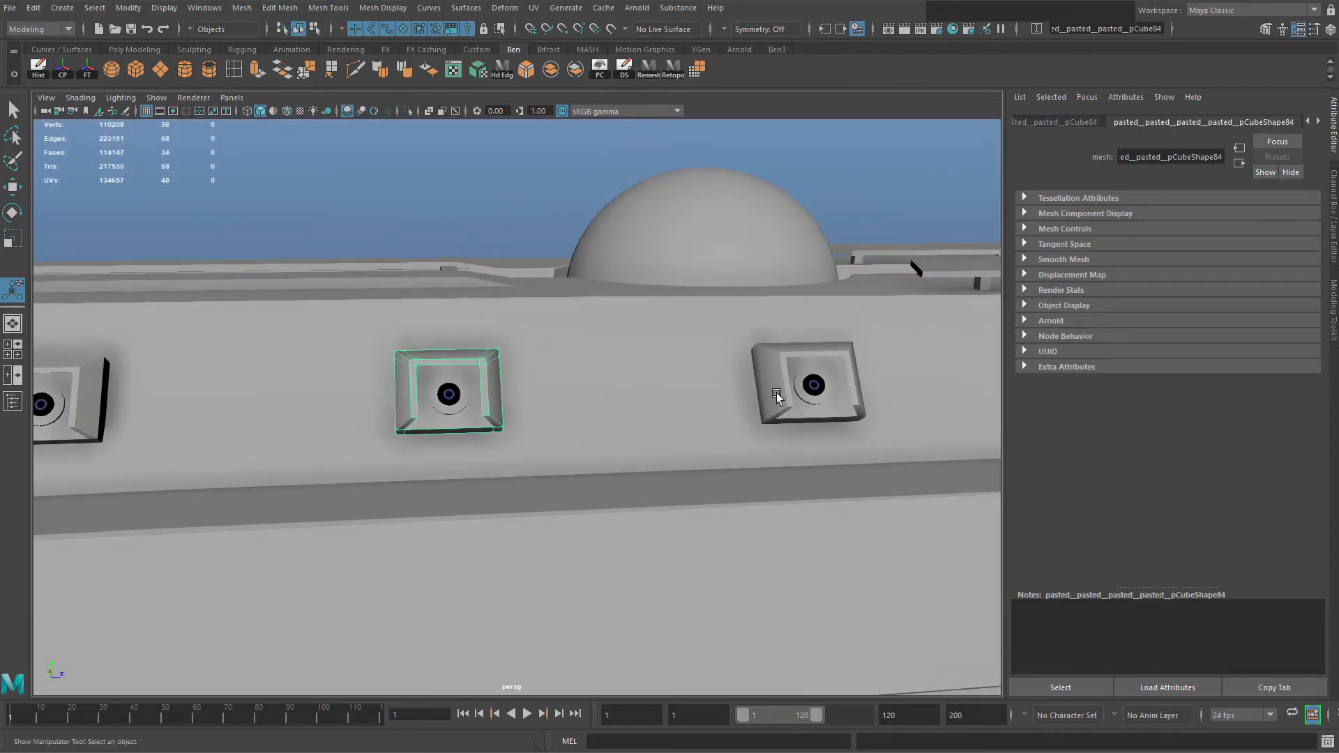
key("ctrl+b")
key("g")
scroll(861, 395, "down", 3)
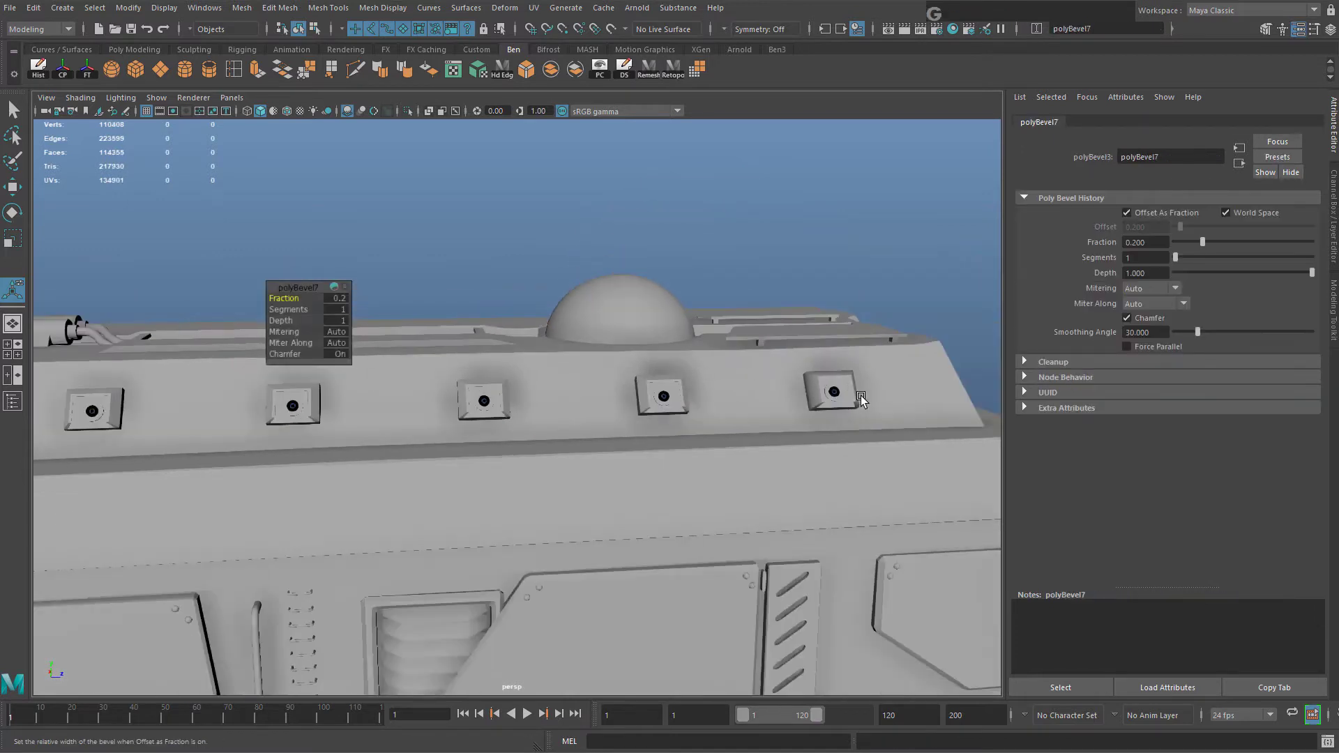
left_click(820, 395)
key("g")
left_click(675, 166)
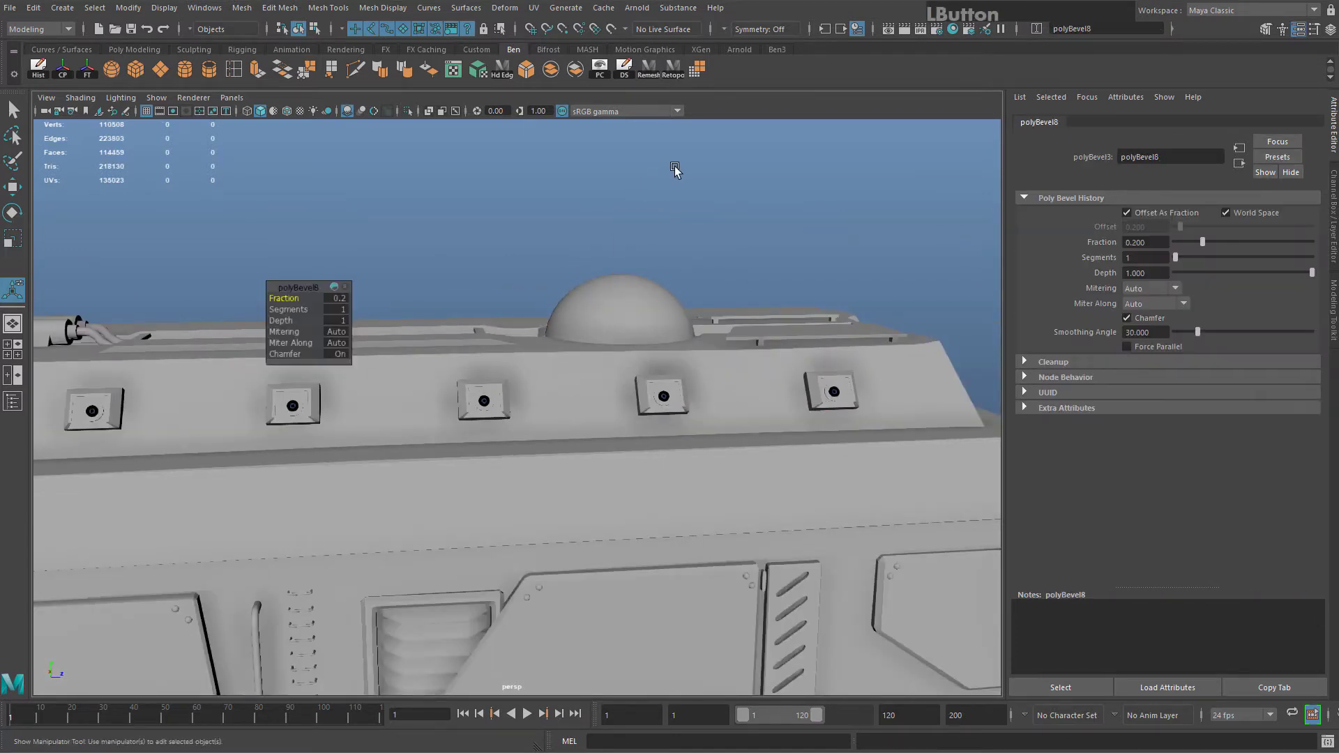
Select the five camera housings along the roof side, combine them into one mesh and bevel it with a fraction of 0.2
left_click_drag(725, 323, 435, 566, "alt")
left_click(369, 554)
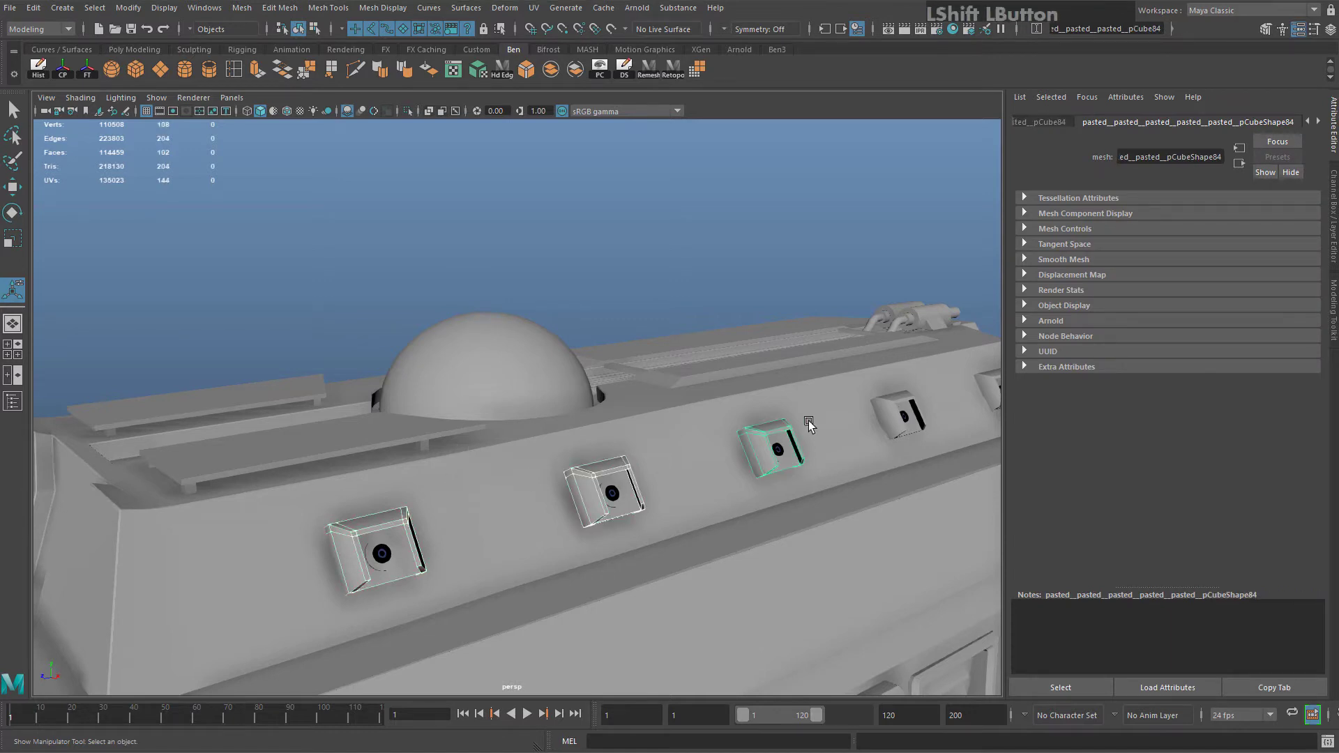
left_click(896, 419, "shift")
middle_click_drag(896, 417, 673, 389, "alt")
left_click(708, 406, "shift")
left_click_drag(708, 406, 580, 342, "alt")
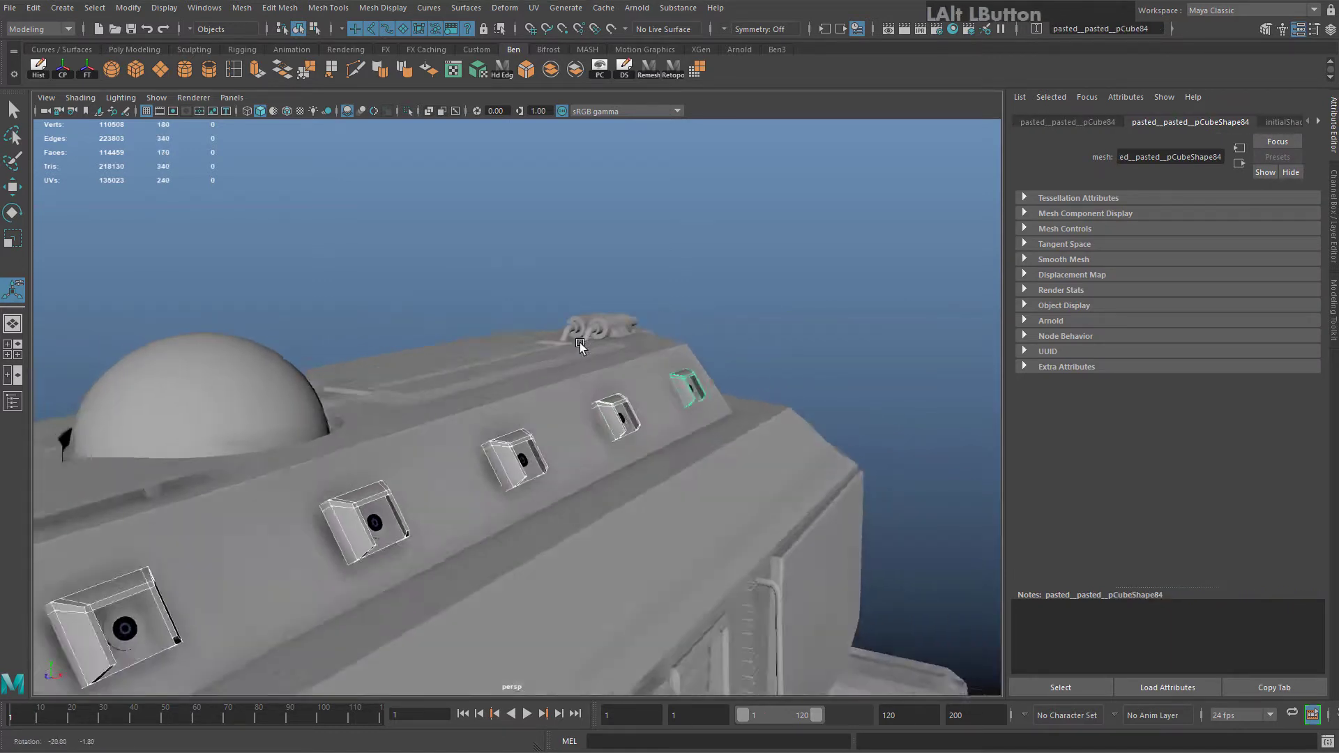
middle_click_drag(580, 341, 493, 147, "alt")
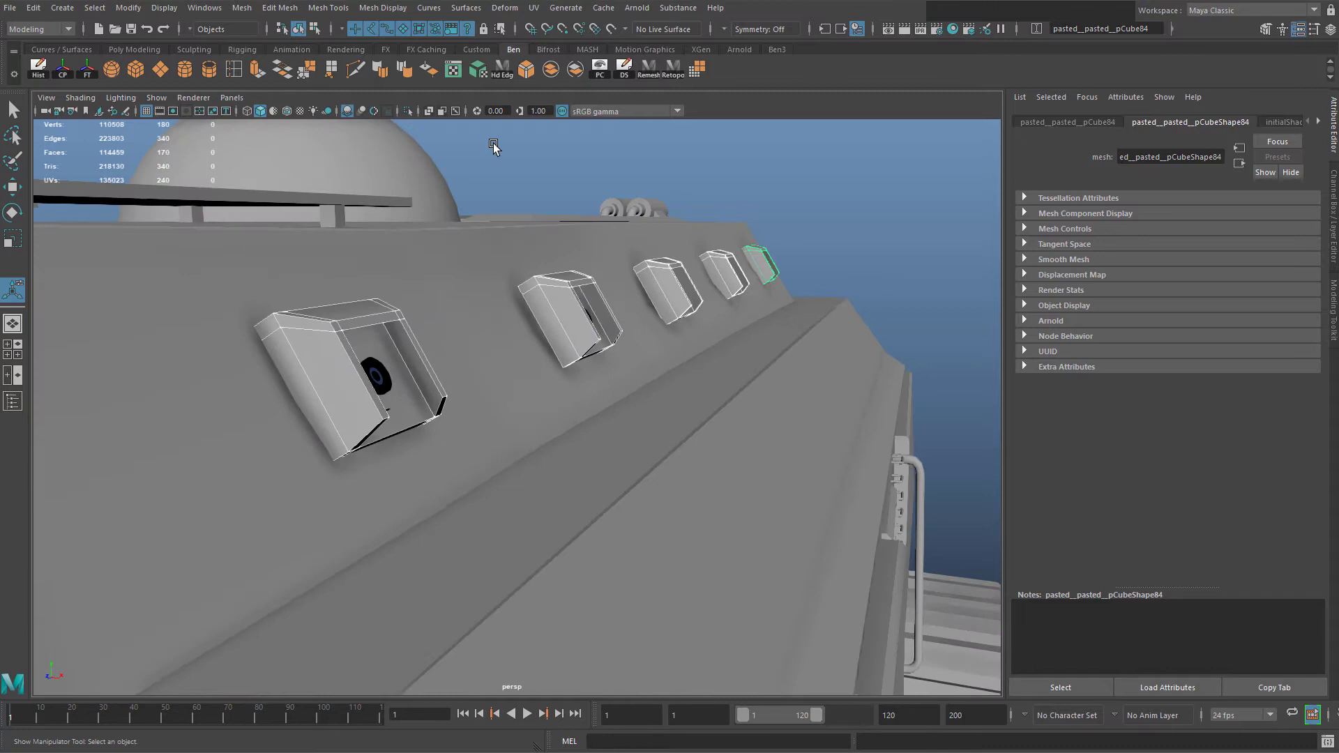
left_click(551, 73)
left_click(528, 75)
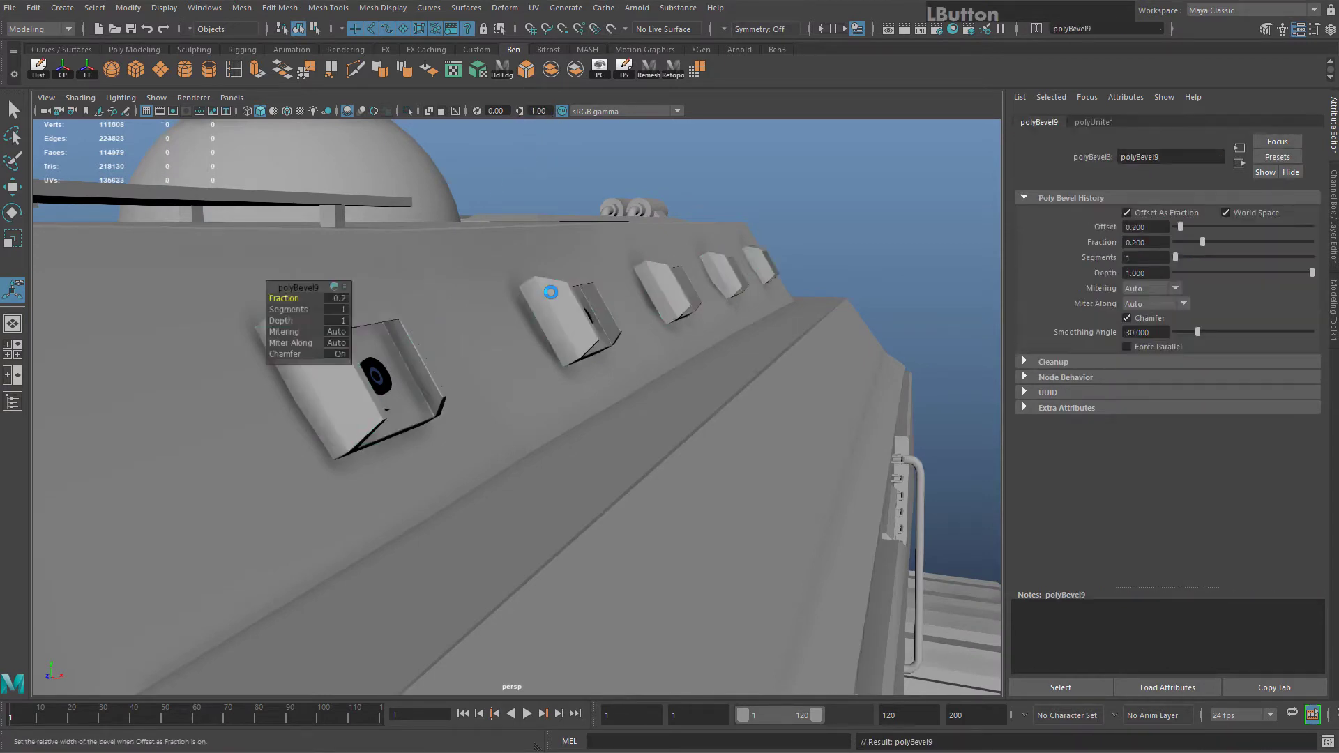
middle_click_drag(502, 304, 533, 295, "alt")
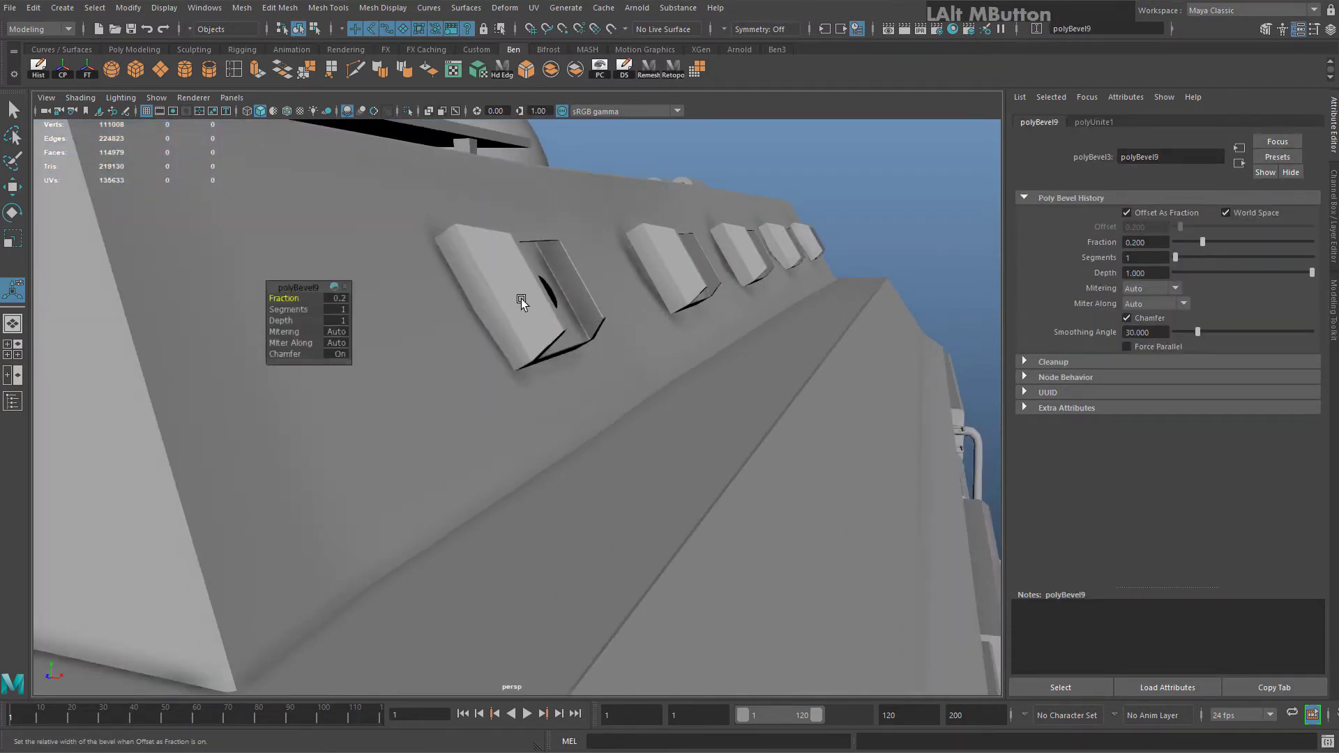
key("w")
left_click_drag(800, 248, 901, 256)
key("f")
left_click_drag(335, 366, 436, 341, "alt")
right_click_drag(437, 341, 553, 499, "alt")
middle_click_drag(552, 499, 514, 370, "alt")
key("ctrl+z")
left_click_drag(514, 370, 338, 457, "alt")
middle_click_drag(338, 457, 481, 379, "alt")
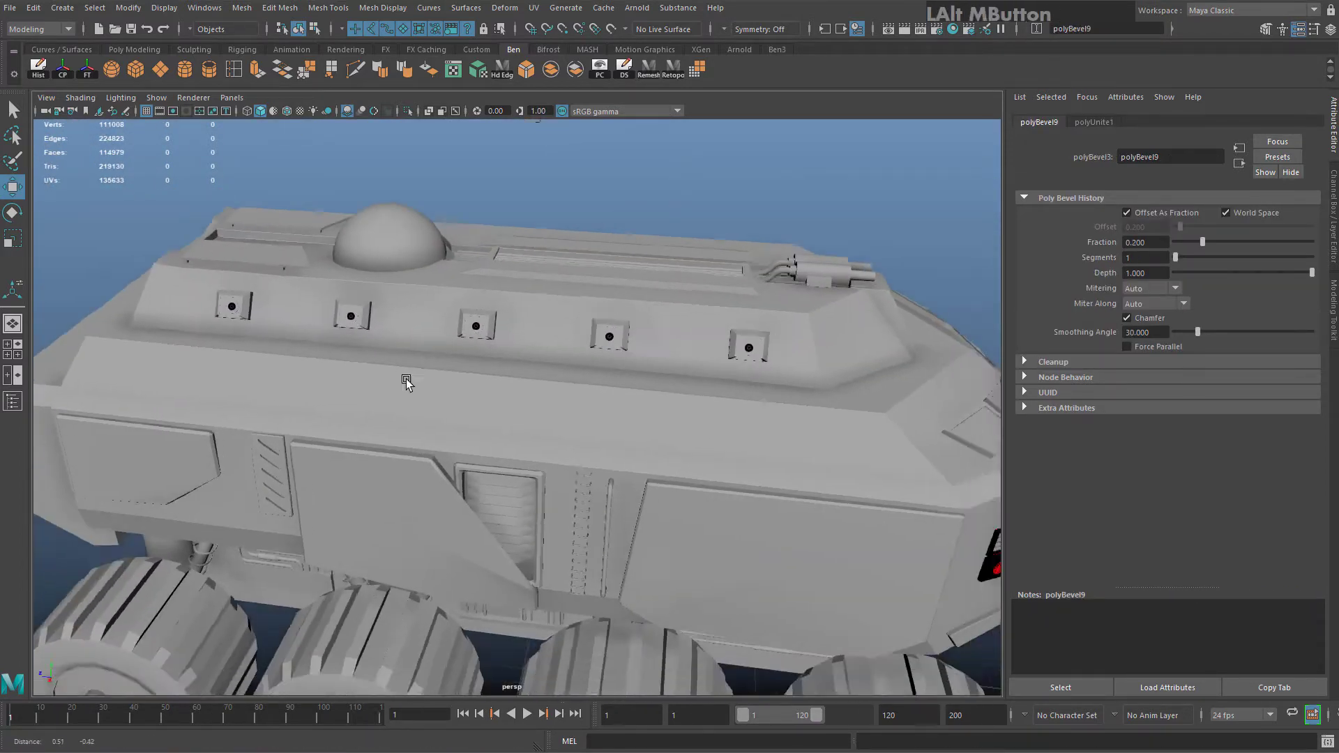
Examine the triangulated face layout of the large bolted side panel behind the headlights
left_click_drag(481, 380, 223, 405, "alt")
middle_click_drag(223, 404, 392, 418, "alt")
left_click(392, 418)
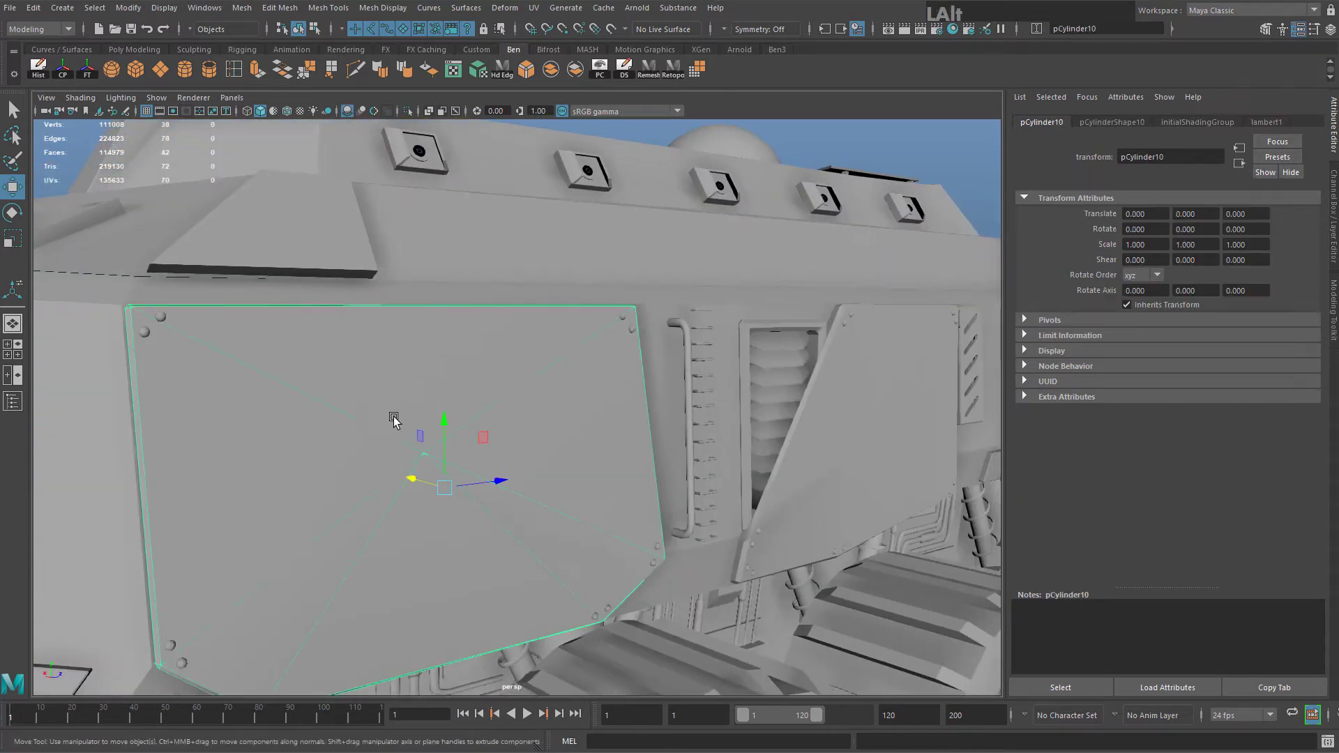
left_click_drag(391, 418, 530, 412, "alt")
middle_click_drag(530, 411, 588, 364, "alt")
right_click_drag(589, 364, 633, 389, "alt")
middle_click_drag(633, 389, 628, 393, "alt")
left_click_drag(627, 393, 523, 418, "alt")
middle_click_drag(523, 419, 564, 463, "alt")
left_click_drag(563, 463, 515, 459, "alt")
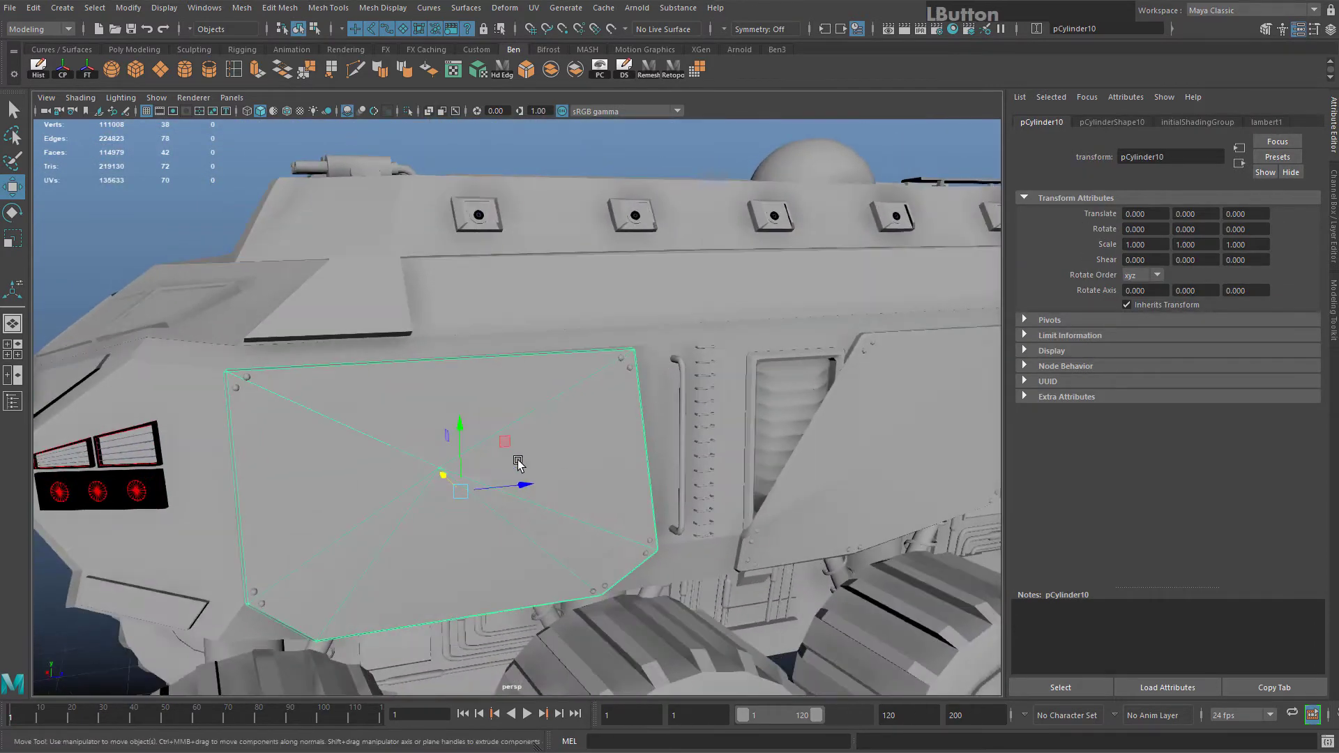
middle_click_drag(515, 459, 553, 421, "alt")
right_click_drag(481, 342, 523, 383)
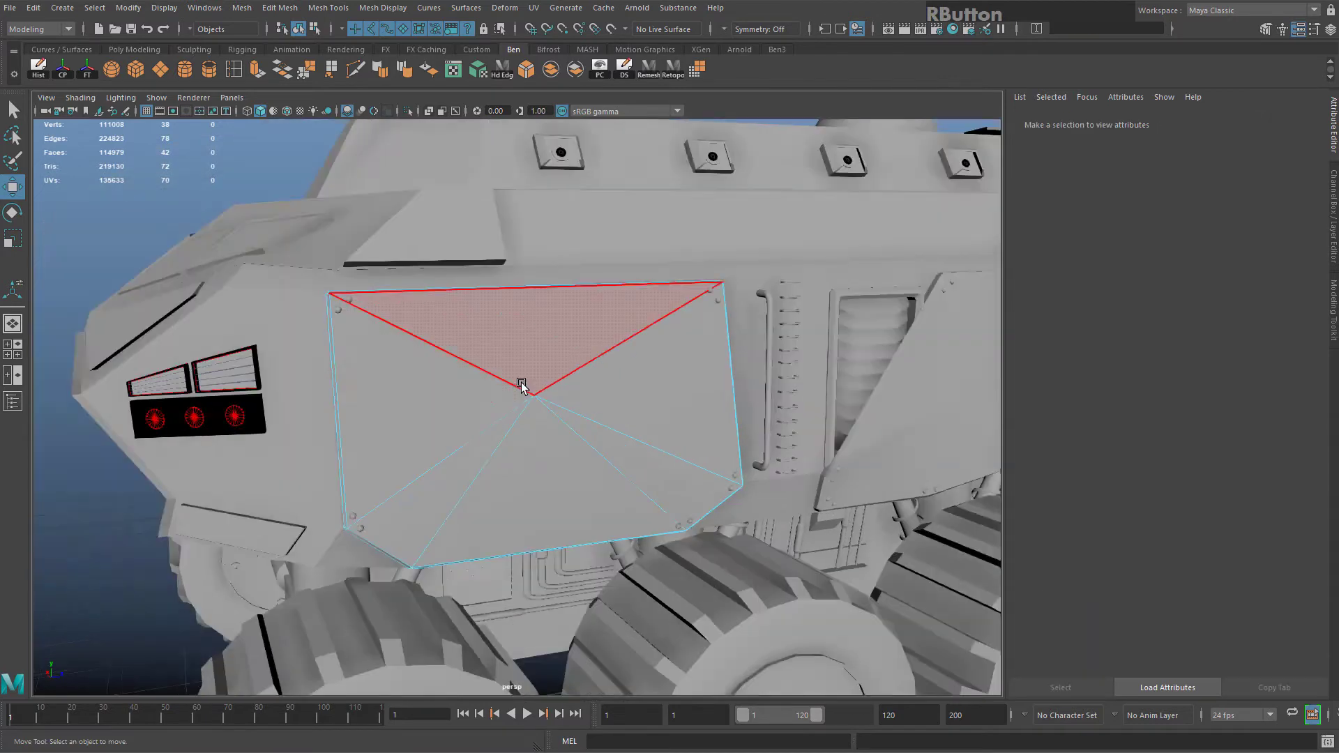
key("f")
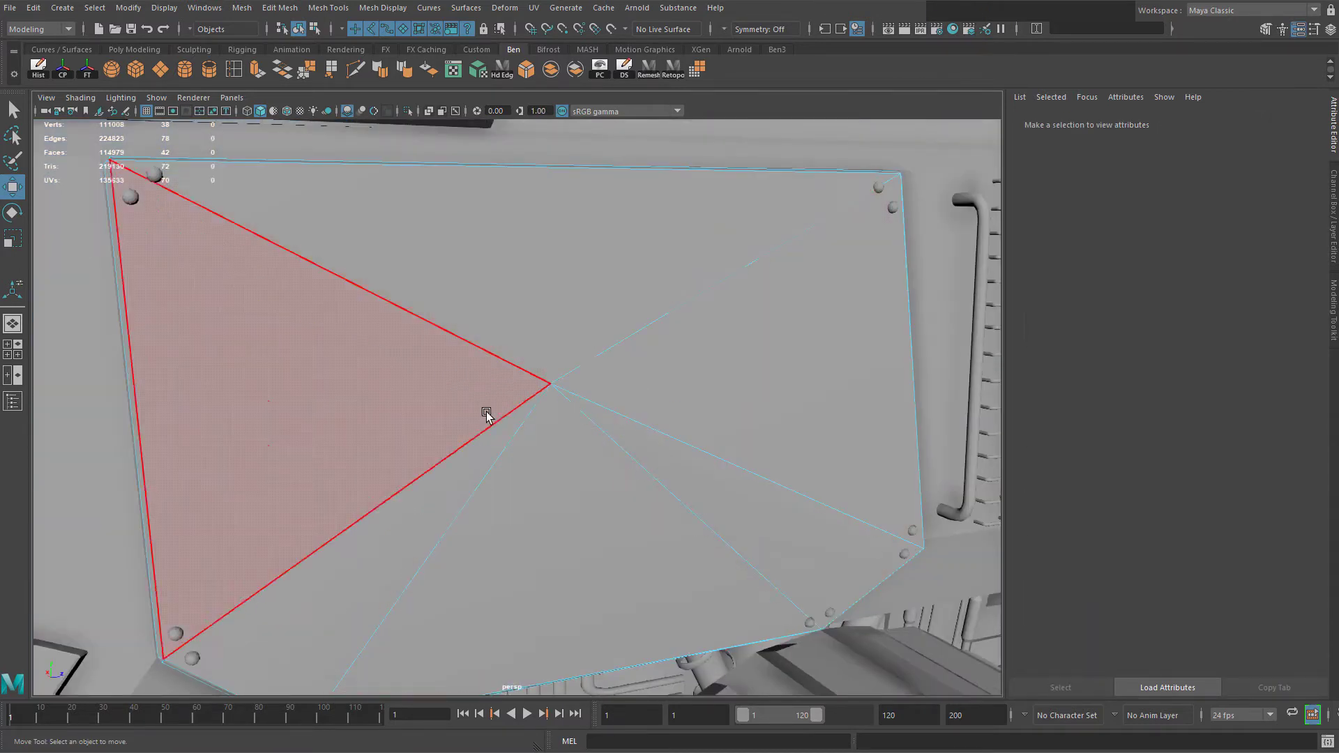
scroll(505, 455, "down", 3)
scroll(505, 455, "up", 3)
left_click_drag(493, 418, 640, 349, "alt")
right_click_drag(642, 346, 688, 333)
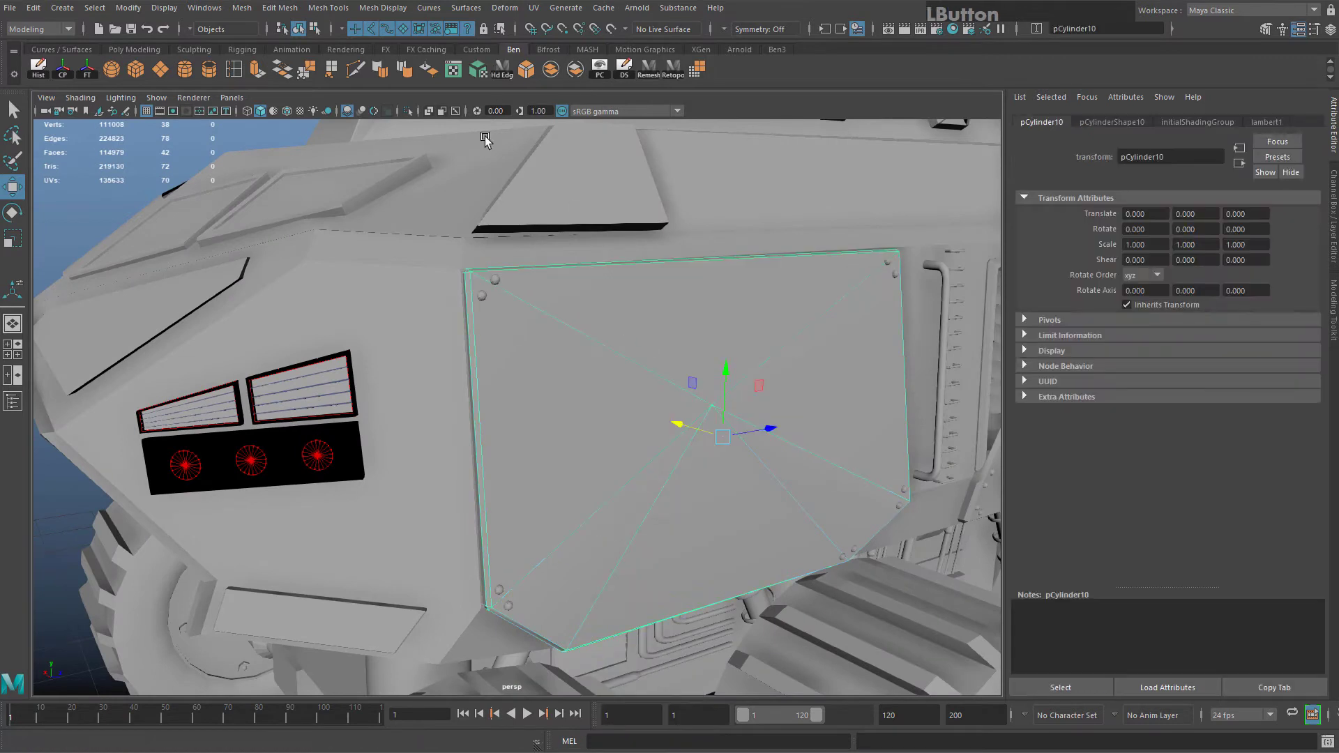
Isolate the large bolted side panel in the viewport
left_click(408, 112)
left_click_drag(537, 334, 606, 388, "alt")
middle_click_drag(607, 389, 457, 388, "alt")
key("f")
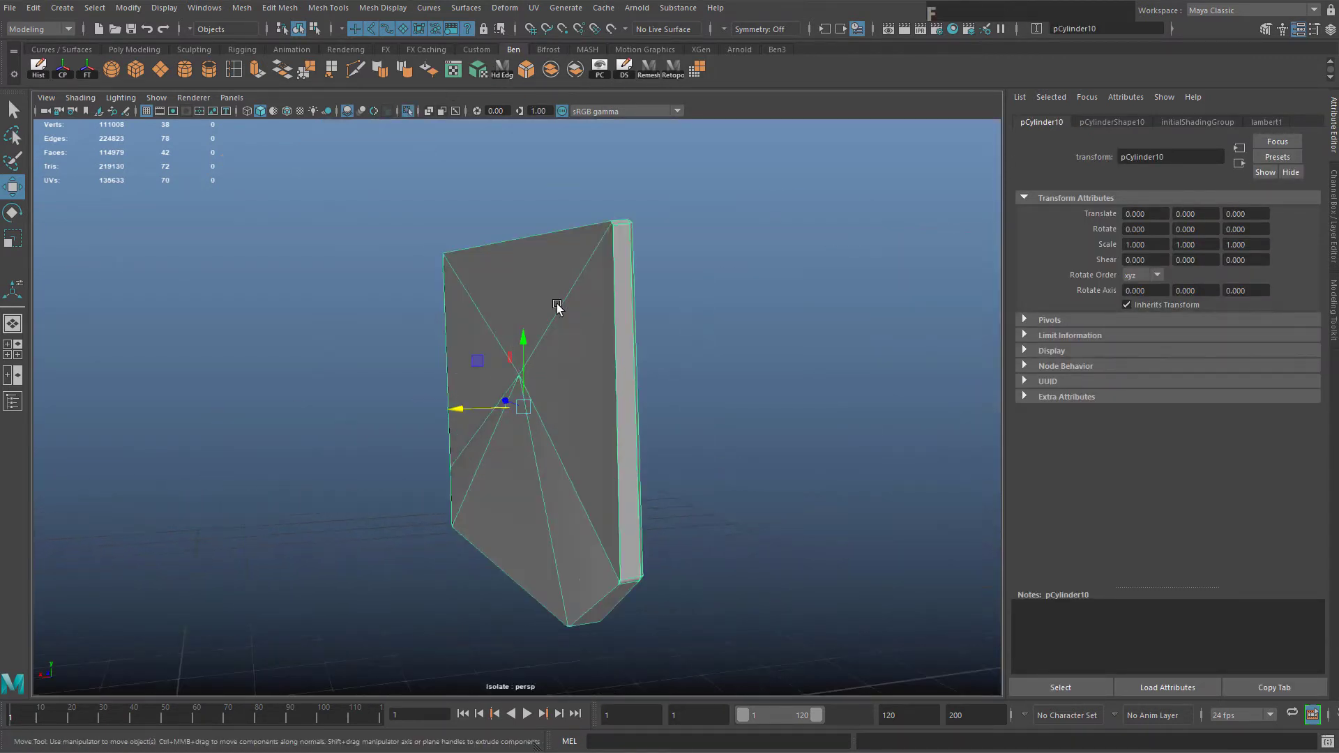
right_click_drag(557, 307, 614, 283)
left_click_drag(613, 286, 442, 436, "alt")
right_click_drag(443, 437, 546, 640, "alt")
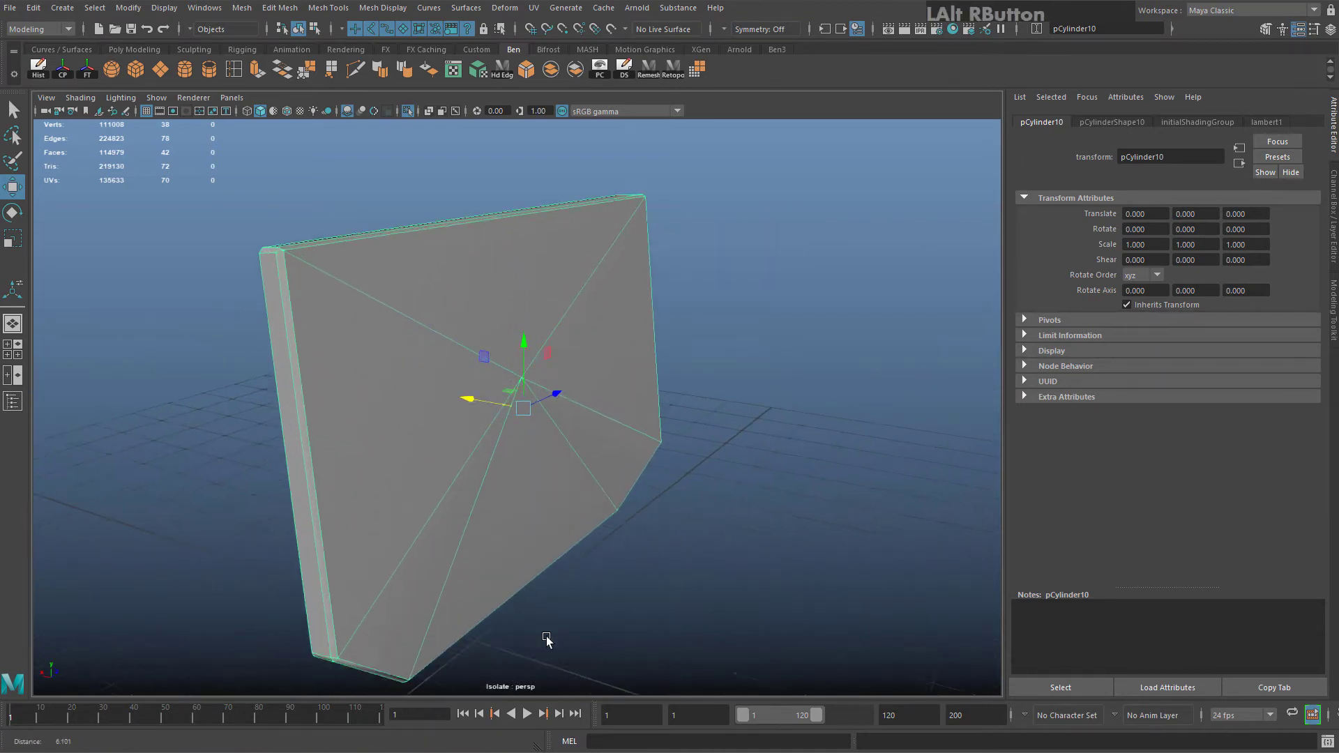
left_click_drag(547, 640, 467, 556, "alt")
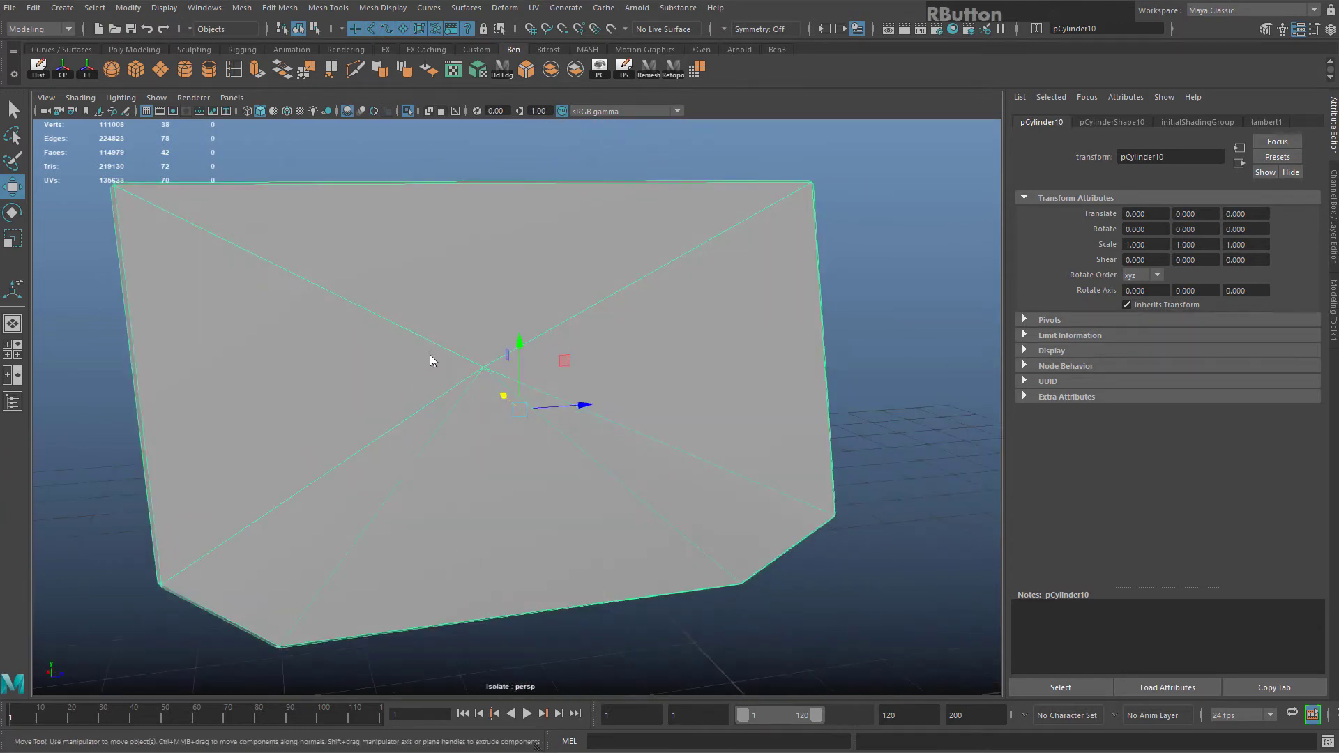
Delete the fan of triangular faces converging at the centre of the panel's broad outer side
right_click_drag(454, 364, 455, 398)
key("Tab")
mouse_move(457, 280)
left_mouse_down()
mouse_move(437, 456)
mouse_move(584, 367)
left_mouse_up()
key("Delete")
left_click_drag(294, 269, 303, 257, "alt")
Bridge the two opposite side border edges of the panel's open outer side
right_click_drag(304, 258, 318, 217)
left_click(127, 330)
left_click(760, 261, "shift")
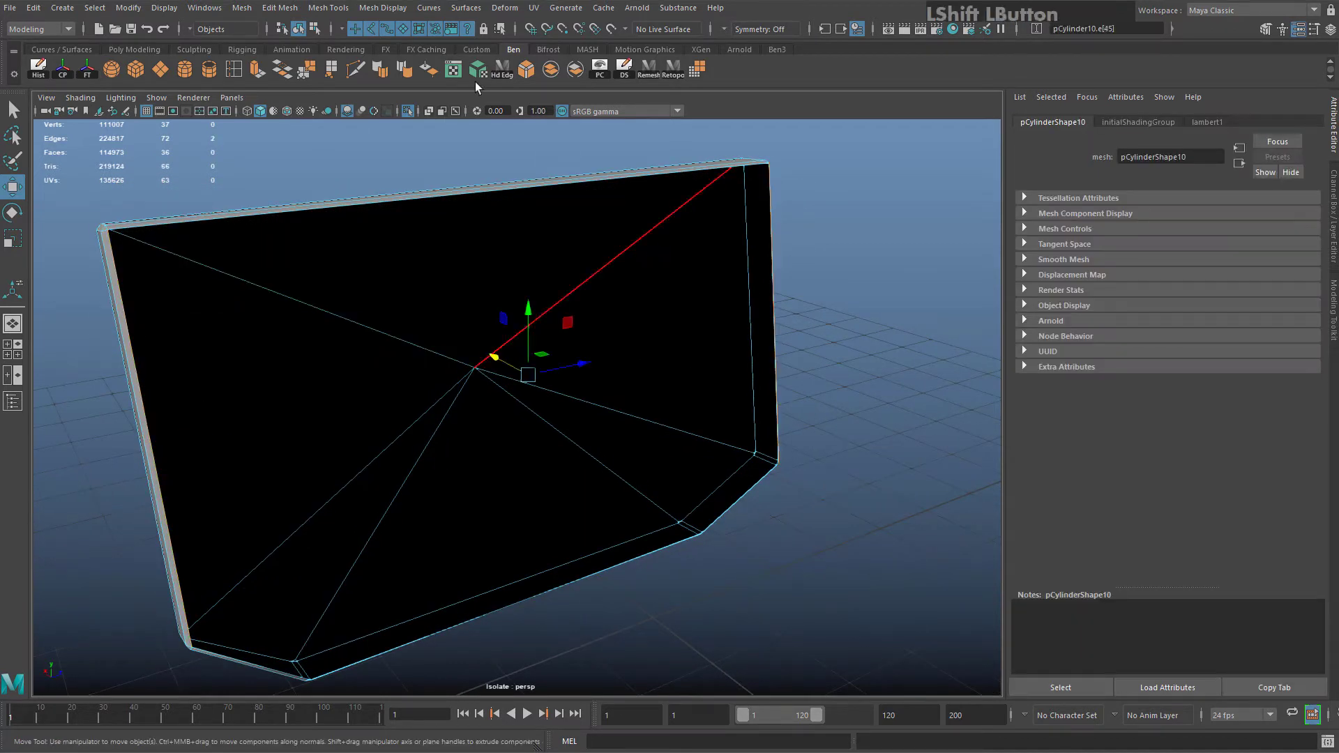
left_click(283, 70)
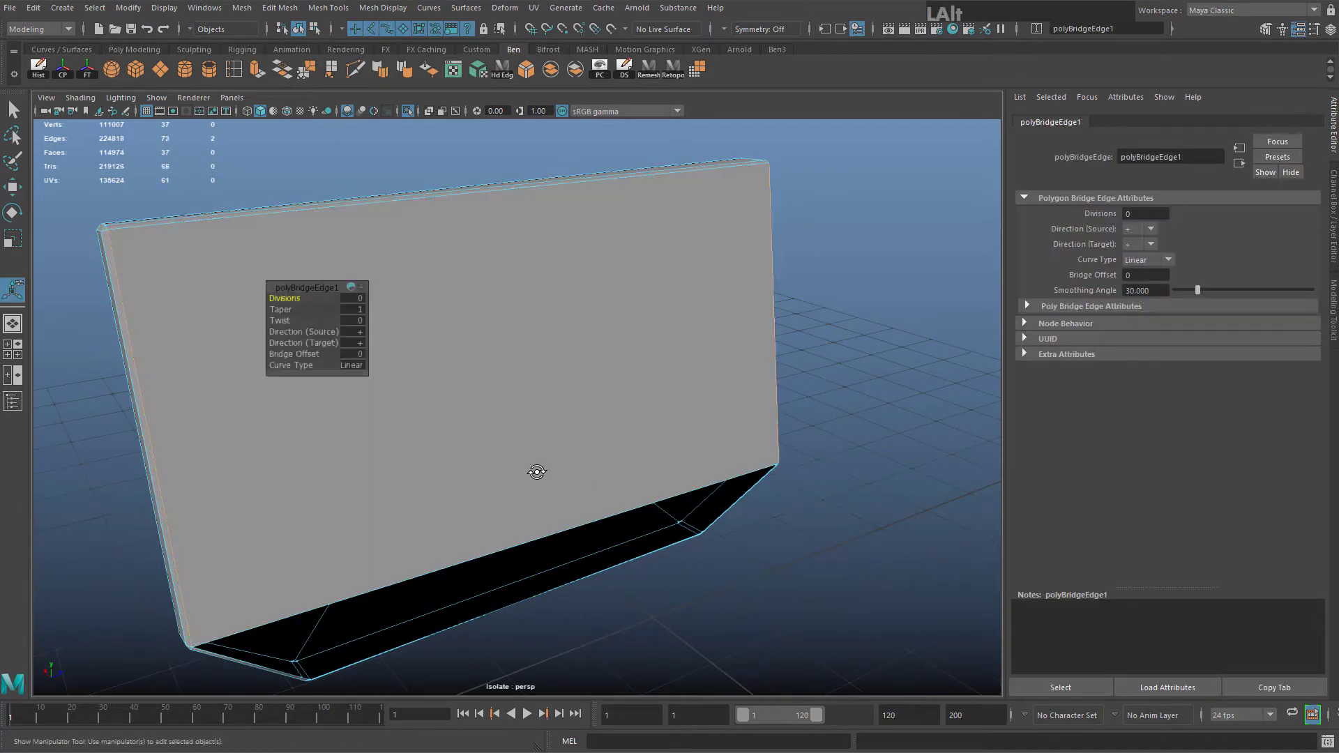
Bridge the remaining lower gap between the new face and the panel's bottom border edge
left_click_drag(537, 470, 471, 597, "alt")
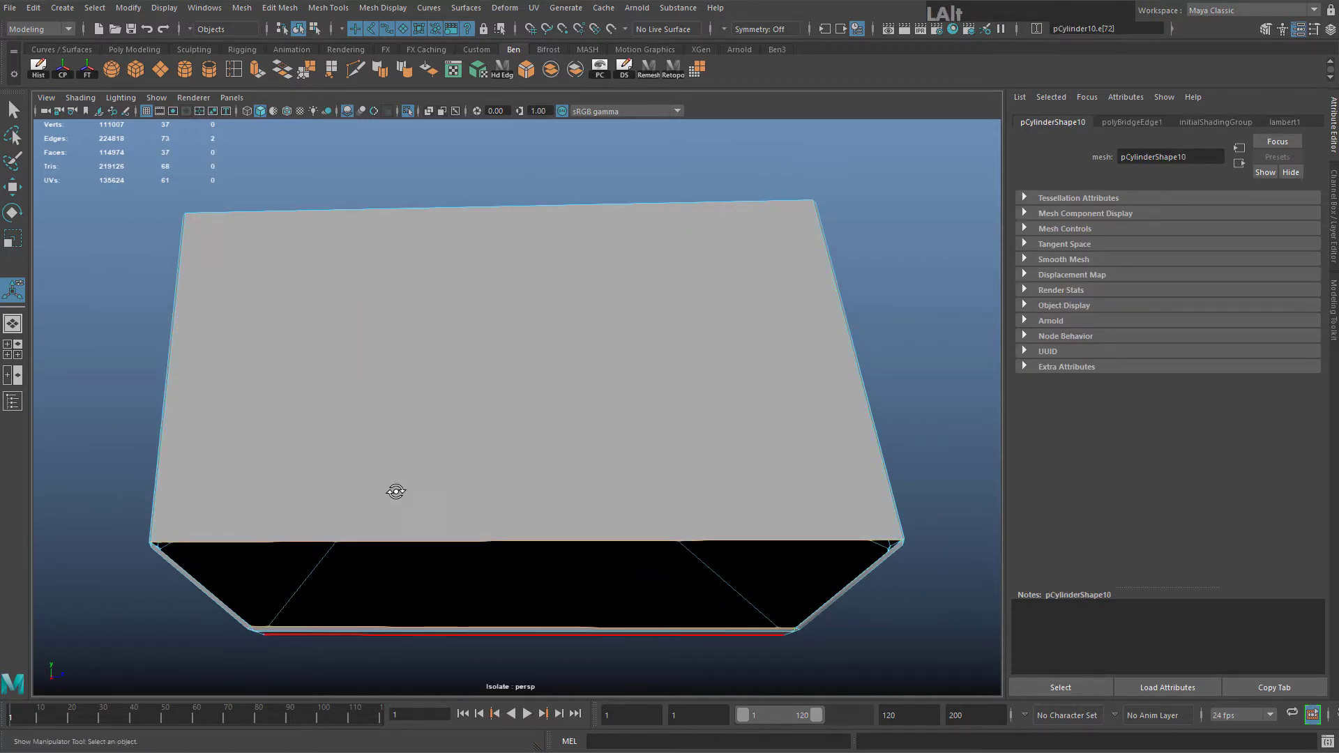
left_click_drag(396, 492, 452, 478, "alt")
middle_click_drag(452, 477, 438, 327, "alt")
scroll(574, 460, "up", 3)
key("g")
left_click_drag(729, 559, 650, 347, "alt")
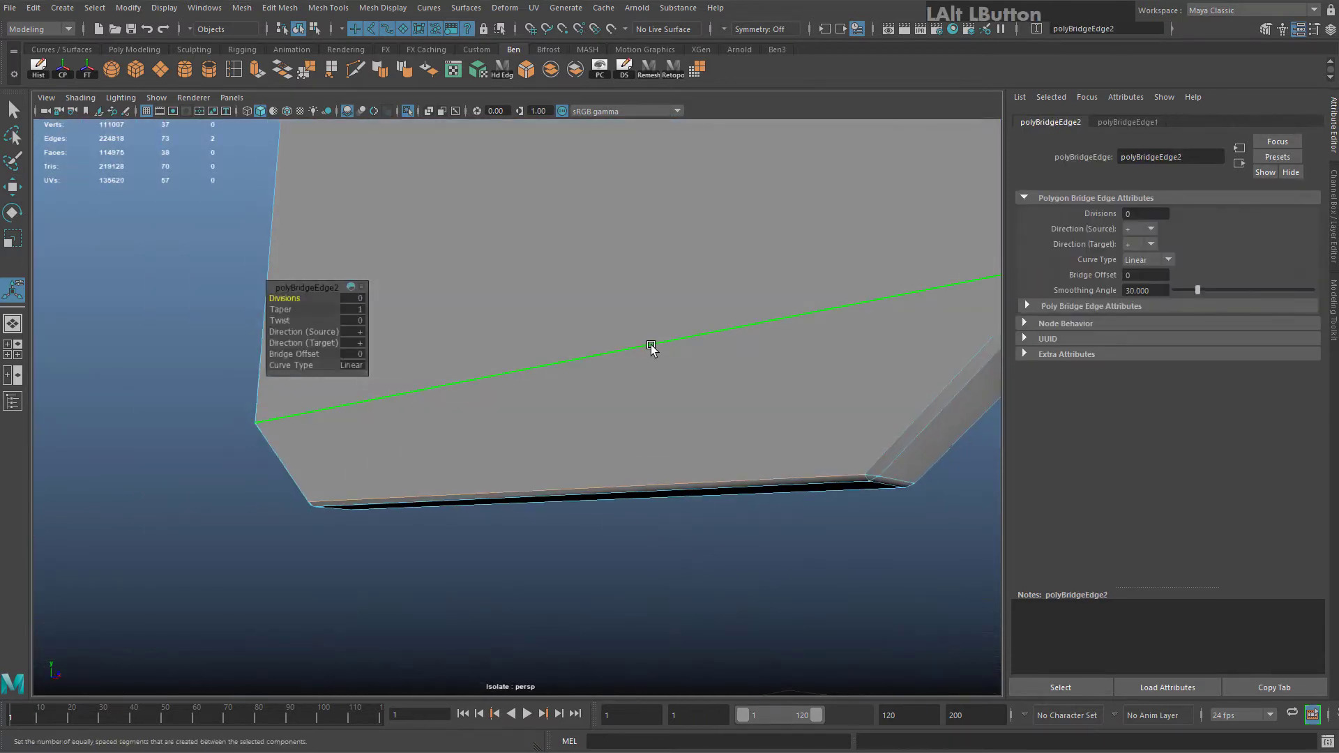
Return the rebuilt panel to object selection and end its isolation so the whole vehicle is shown
right_click_drag(650, 347, 718, 323)
left_click_drag(718, 323, 418, 414, "alt")
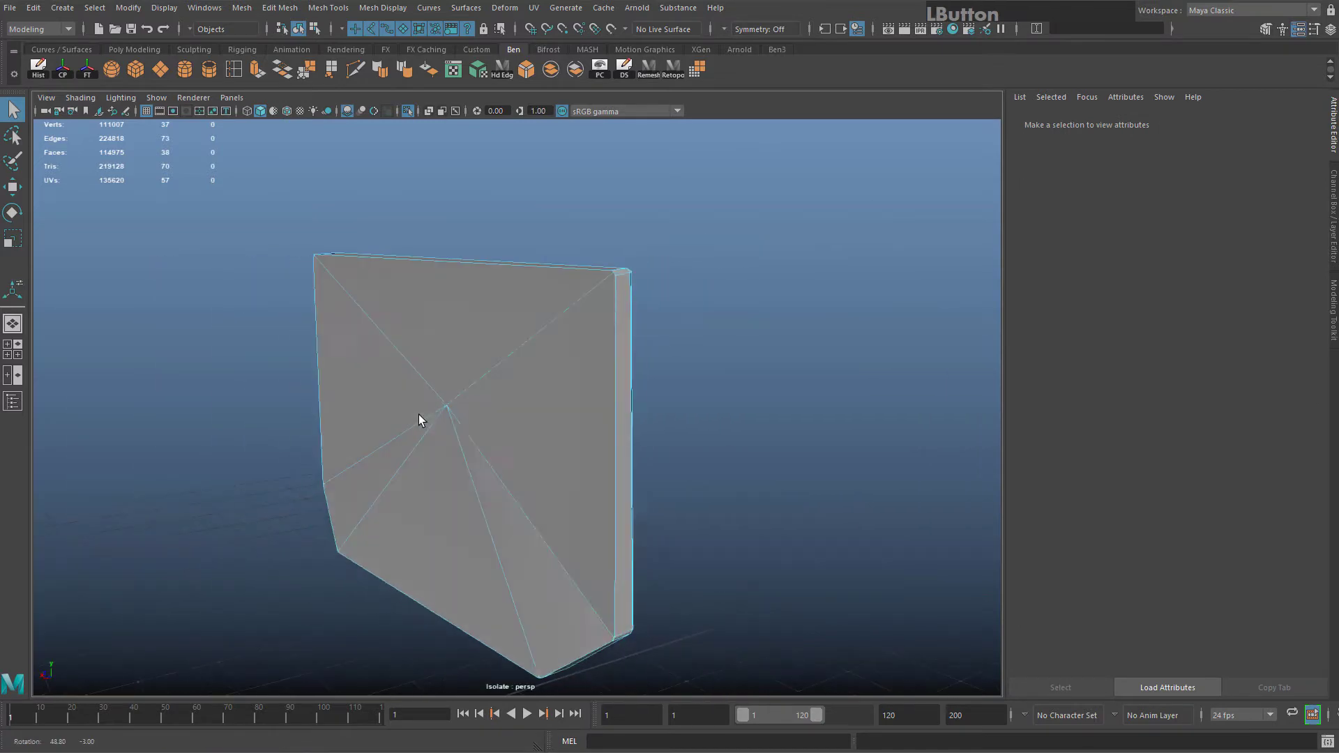
left_click(593, 327)
left_click_drag(593, 326, 414, 98, "alt")
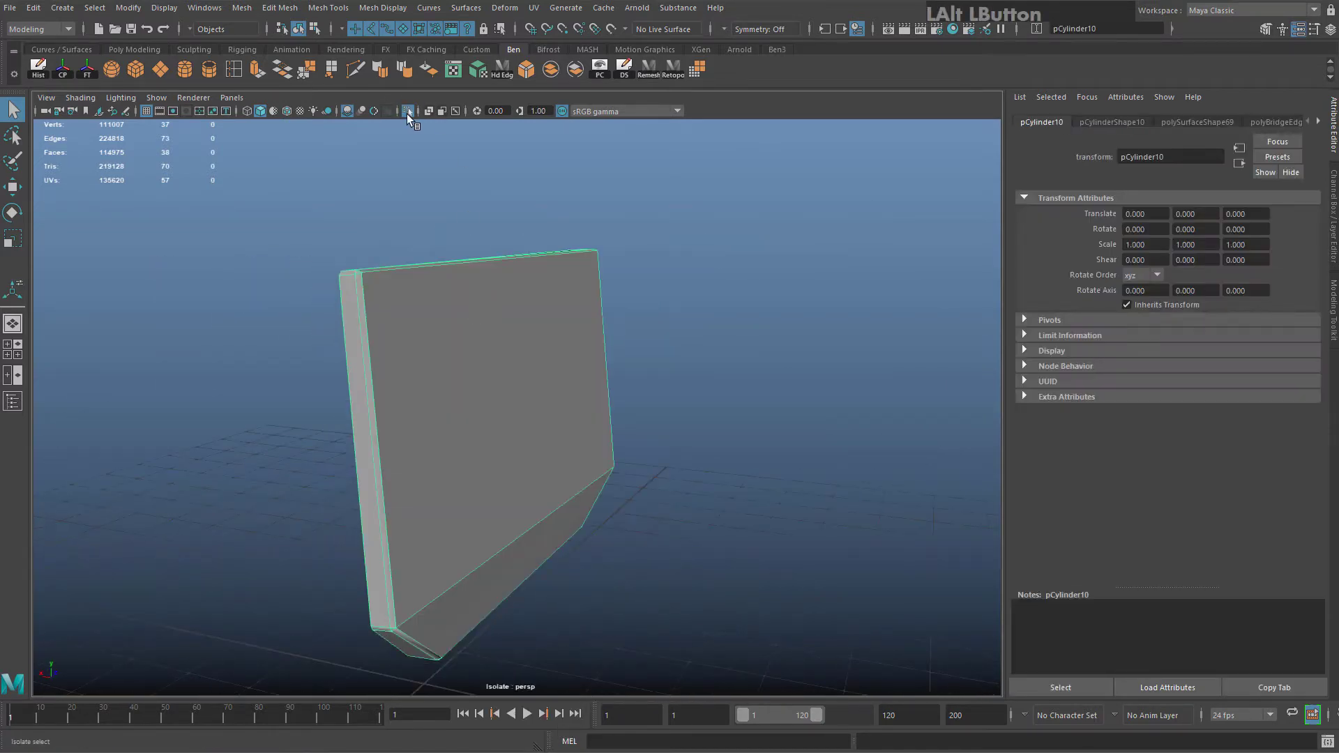
left_click(408, 113)
Isolate the large angular side panel between the framed louvre vent and the slotted vent plate
scroll(629, 334, "down", 5)
left_click_drag(629, 333, 805, 450, "alt")
left_click(784, 399)
key("f")
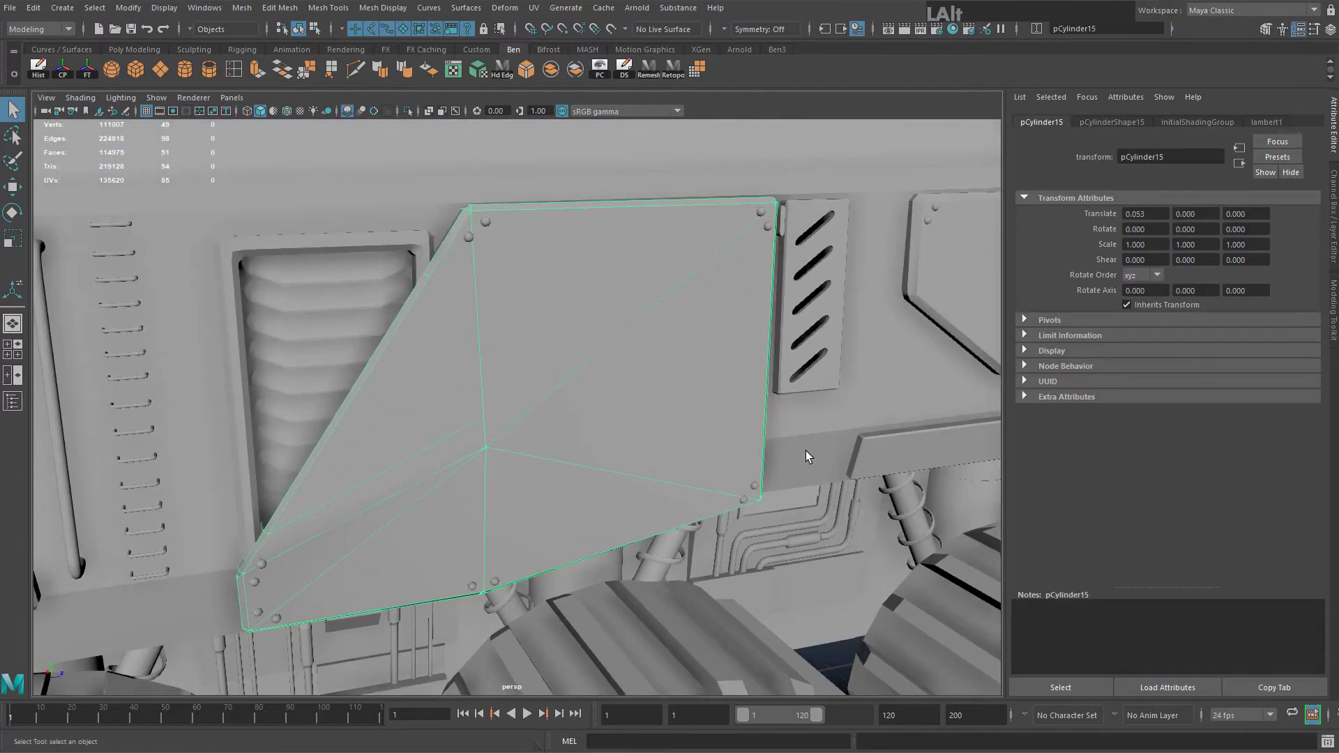
left_click(806, 451)
scroll(420, 597, "up", 2)
left_click_drag(419, 596, 385, 529, "alt")
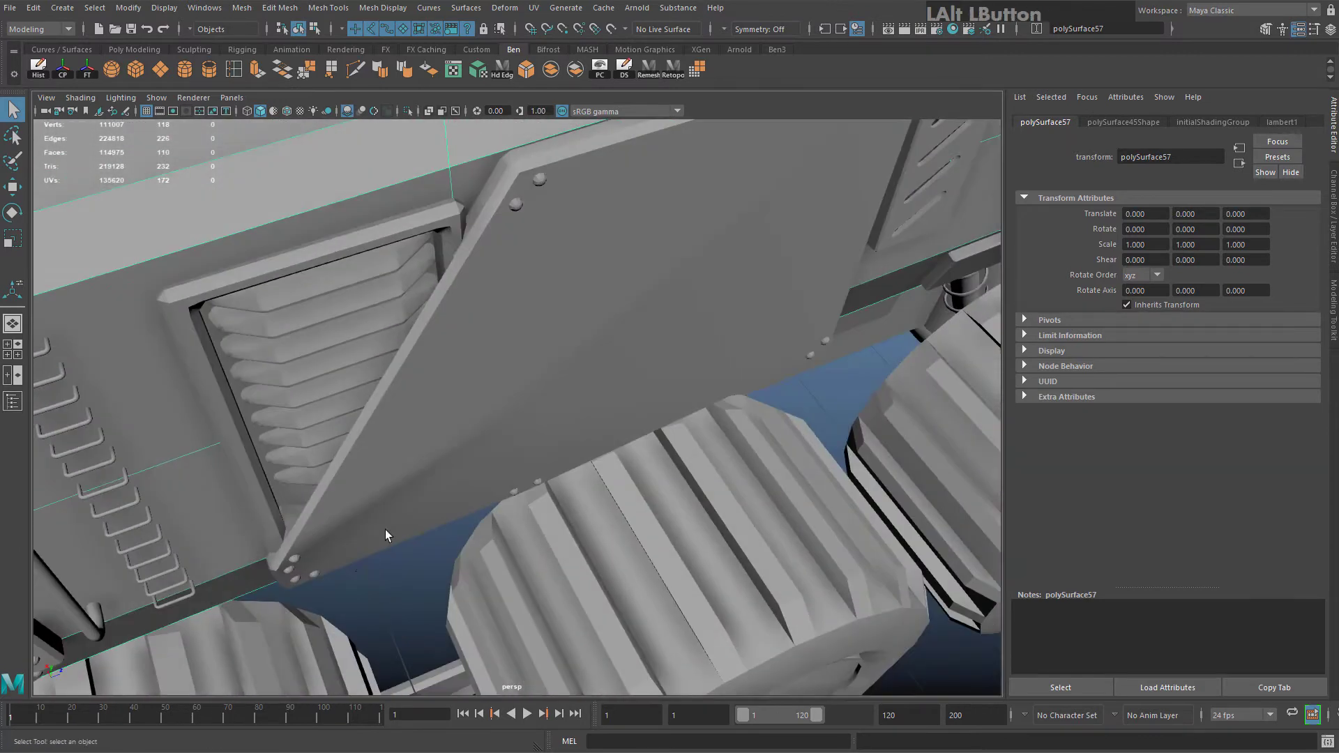
left_click(483, 433)
left_click_drag(482, 433, 589, 275, "alt")
middle_click_drag(590, 275, 469, 126, "alt")
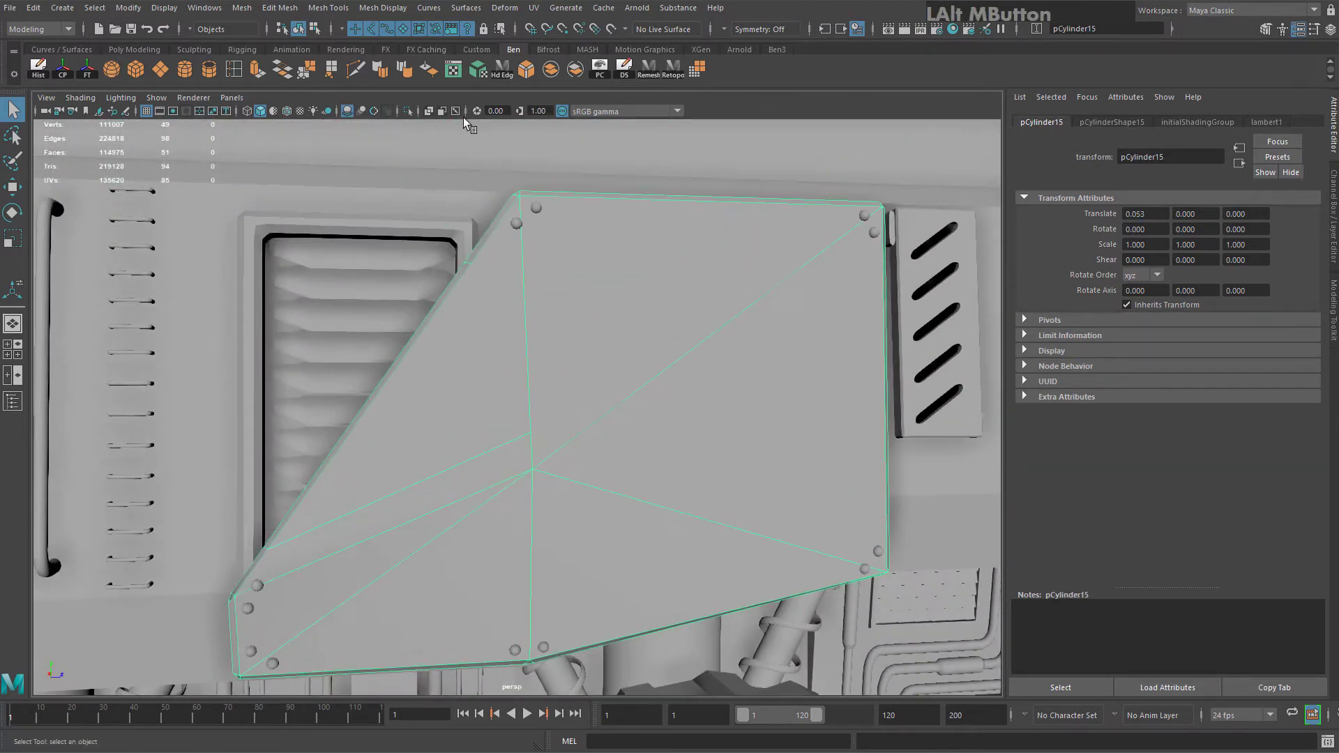
left_click(408, 111)
Delete all the faces on the isolated panel's broad outer side
left_click_drag(513, 219, 584, 418, "alt")
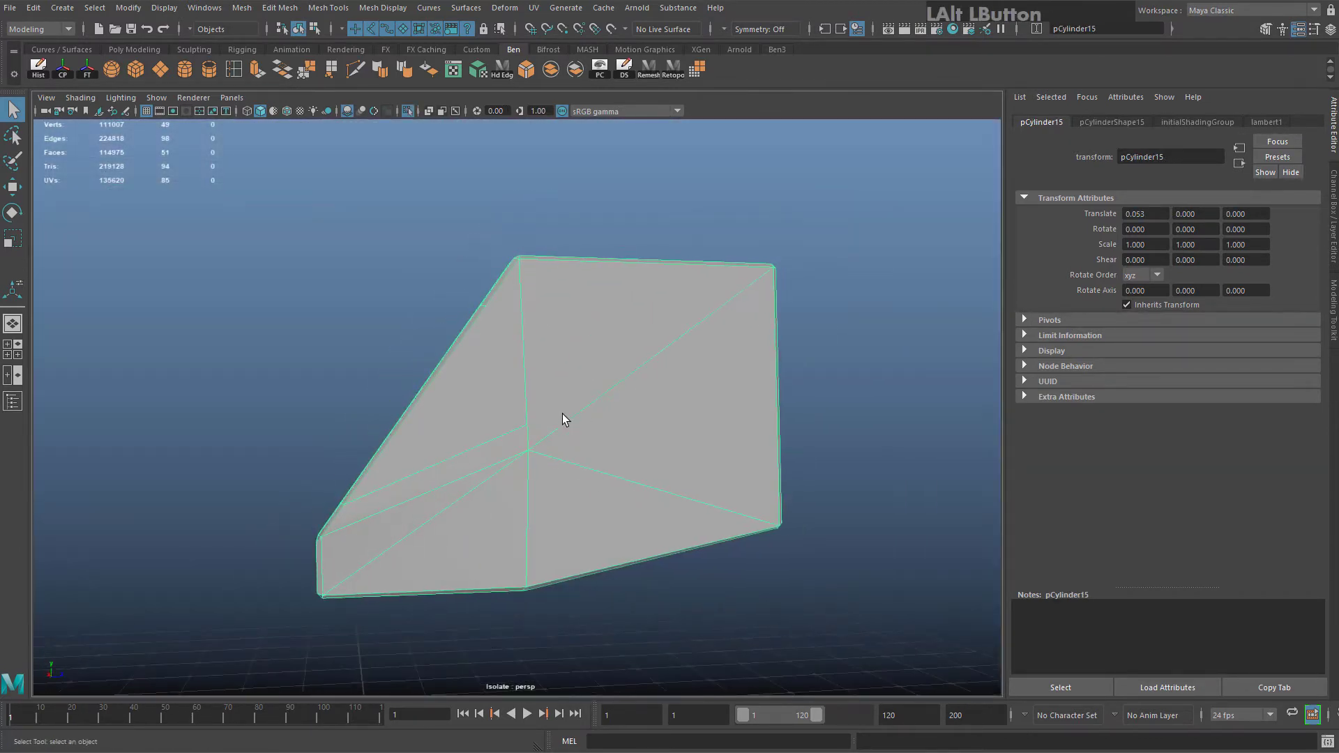
right_click_drag(562, 413, 568, 378)
mouse_move(476, 449)
left_mouse_down()
mouse_move(604, 437)
mouse_move(600, 359)
left_mouse_up()
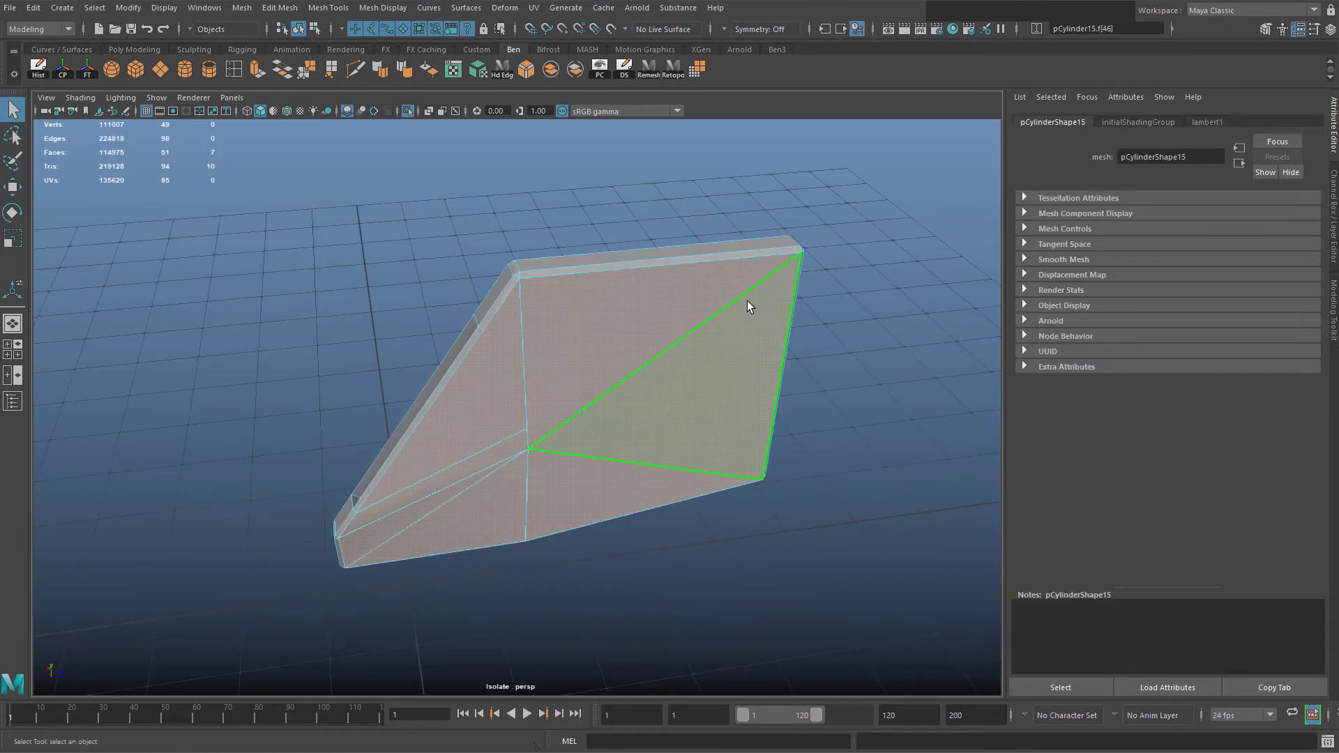
key("Delete")
scroll(558, 292, "up", 2)
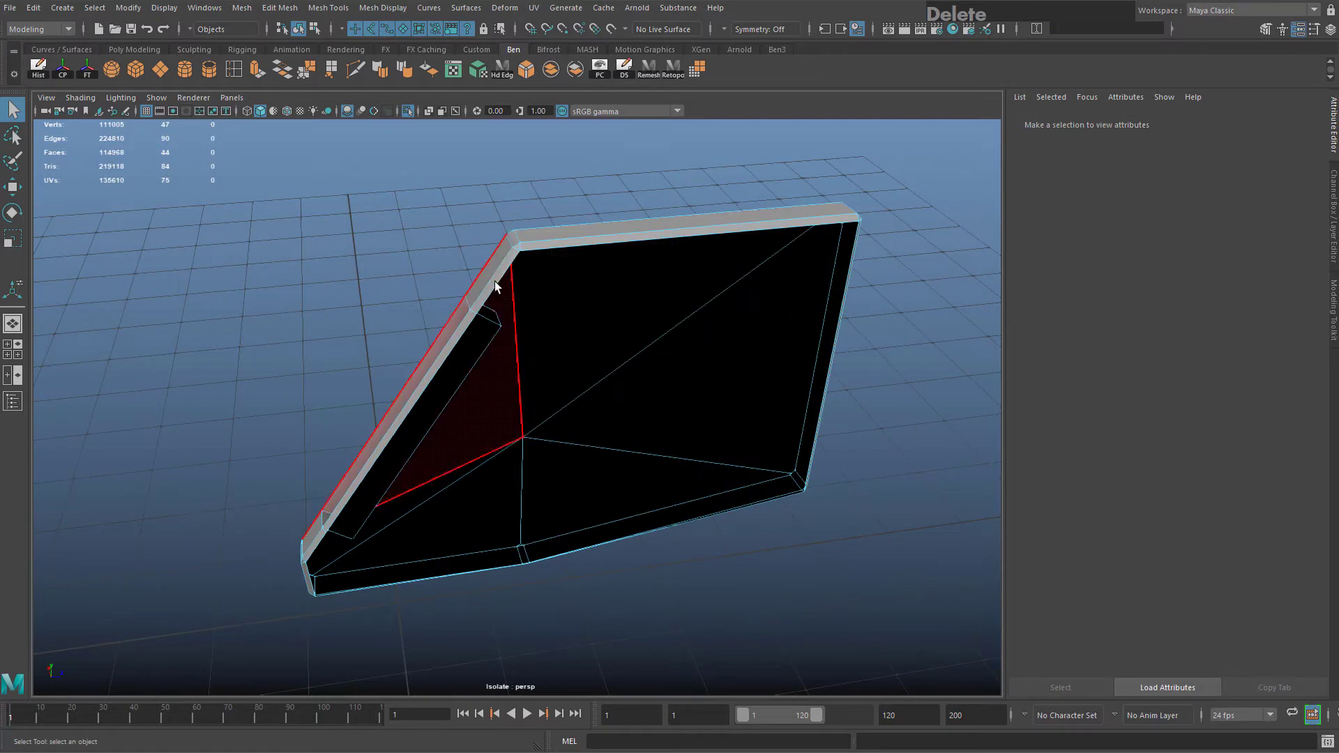
mouse_move(495, 282)
left_mouse_down("alt")
mouse_move(499, 379)
mouse_move(526, 338)
mouse_move(514, 144)
mouse_move(509, 290)
mouse_move(538, 290)
mouse_move(484, 272)
left_mouse_up("alt")
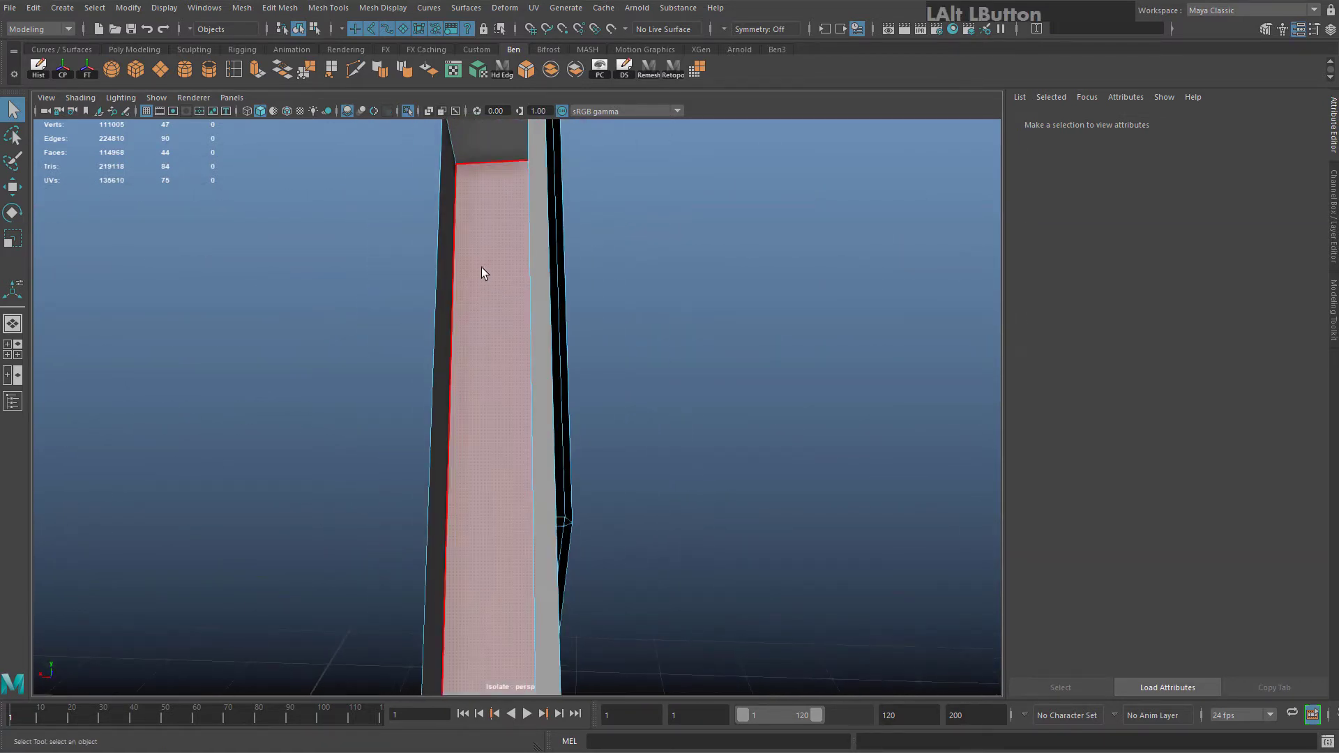
left_click(483, 272)
left_click_drag(454, 203, 482, 282, "alt")
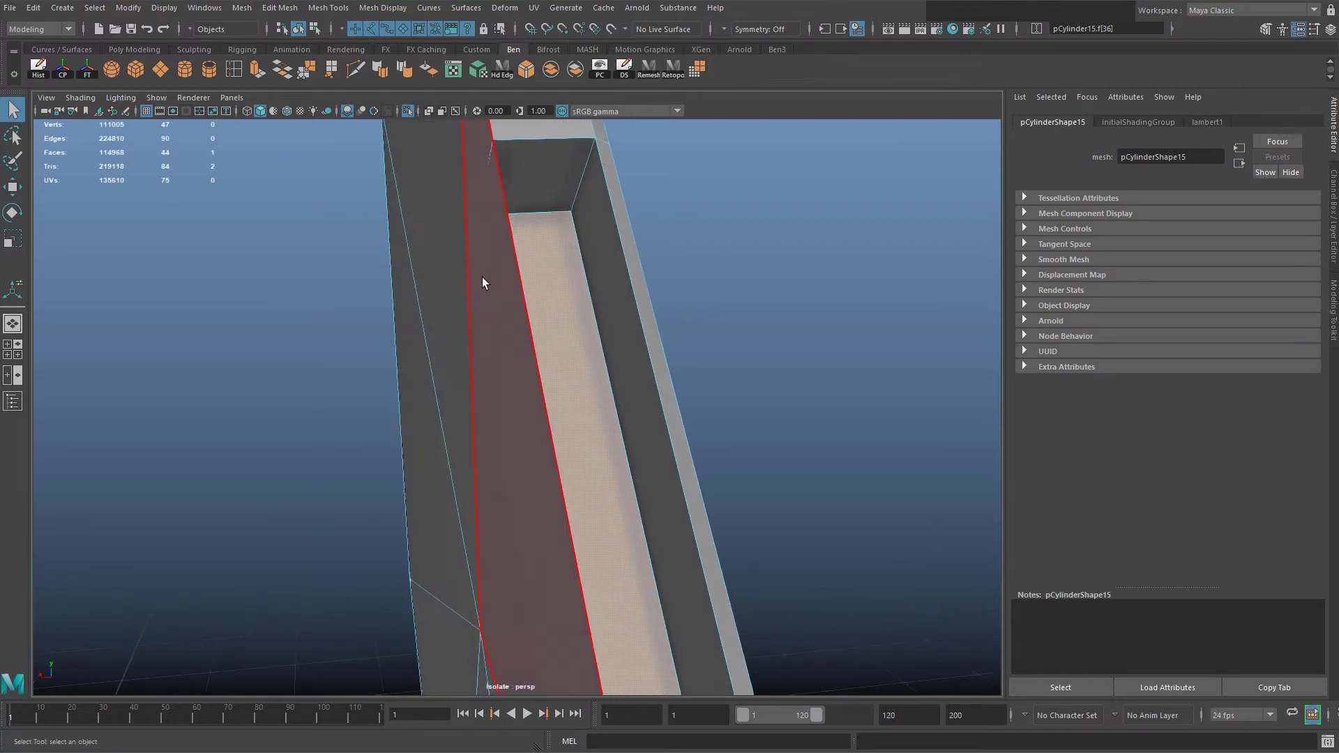
scroll(515, 318, "down", 4)
key("w")
left_click_drag(582, 337, 559, 512, "alt")
left_click_drag(545, 591, 525, 505)
key("w")
key("ctrl+z")
Extrude the faces on the panel's back side and return to object selection
left_click_drag(579, 404, 536, 324, "alt")
left_click(505, 272)
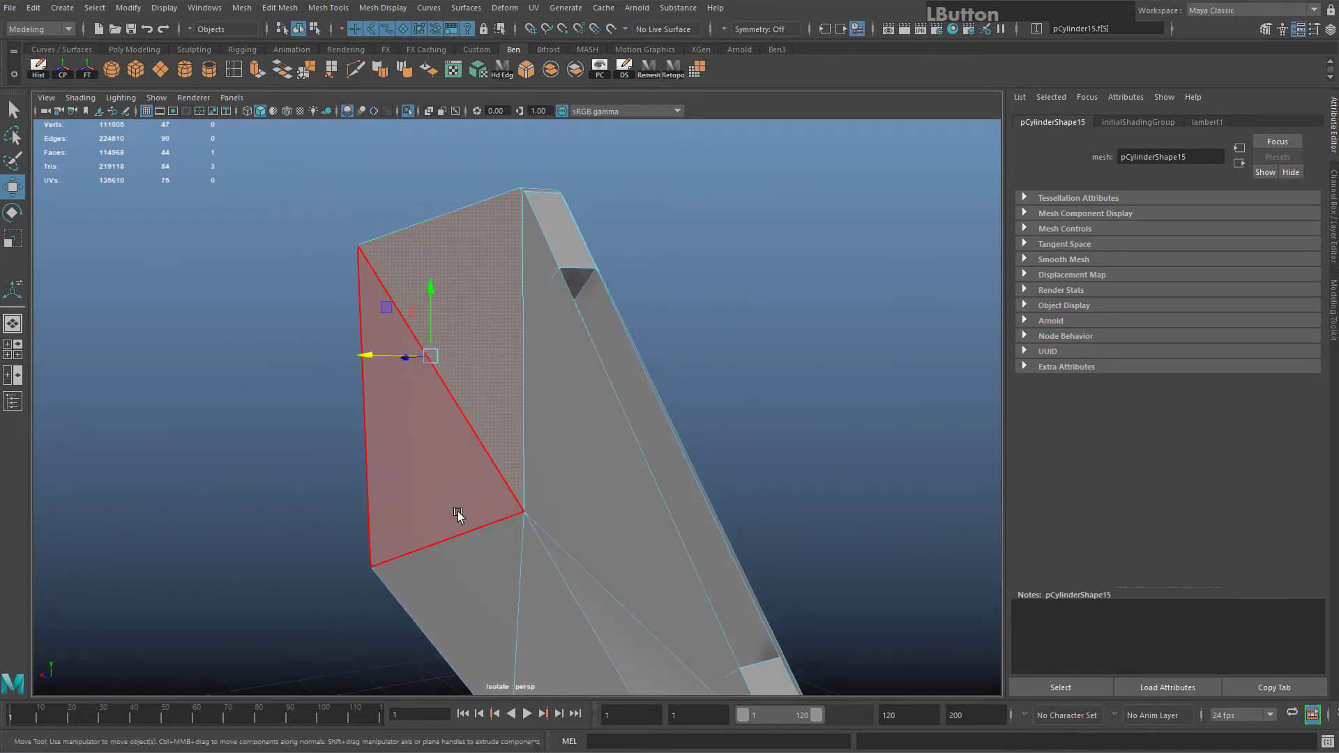
mouse_move(447, 483)
left_mouse_down()
mouse_move(592, 562)
mouse_move(484, 380)
mouse_move(504, 448)
mouse_move(444, 445)
mouse_move(476, 432)
mouse_move(542, 342)
left_mouse_up()
key("w")
right_click_drag(545, 334, 649, 296)
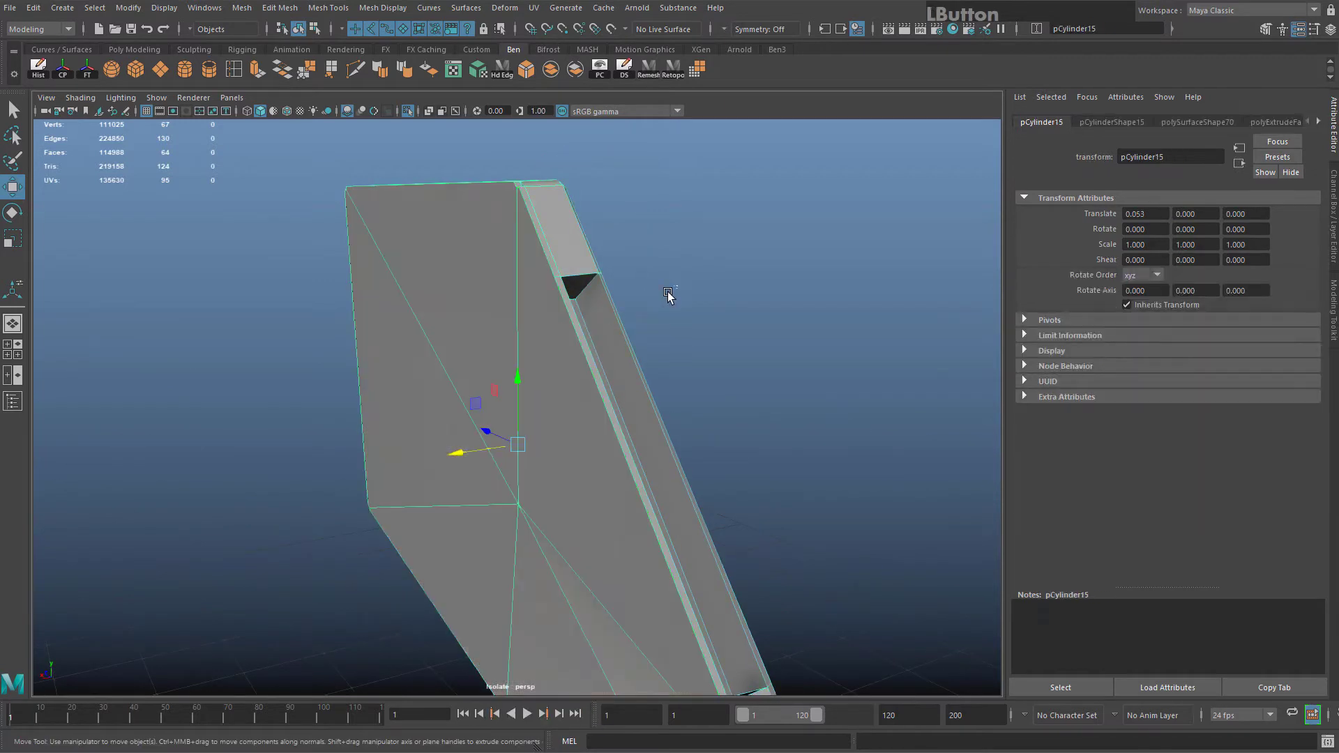
Delete the fan of triangular faces on the panel's back side, leaving only the rim and the recessed slot
left_click_drag(666, 360, 492, 262, "alt")
right_click_drag(492, 260, 557, 235)
middle_click_drag(680, 310, 461, 305, "alt")
mouse_move(461, 307)
left_mouse_down("alt")
mouse_move(583, 332)
mouse_move(340, 344)
mouse_move(475, 294)
left_mouse_up("alt")
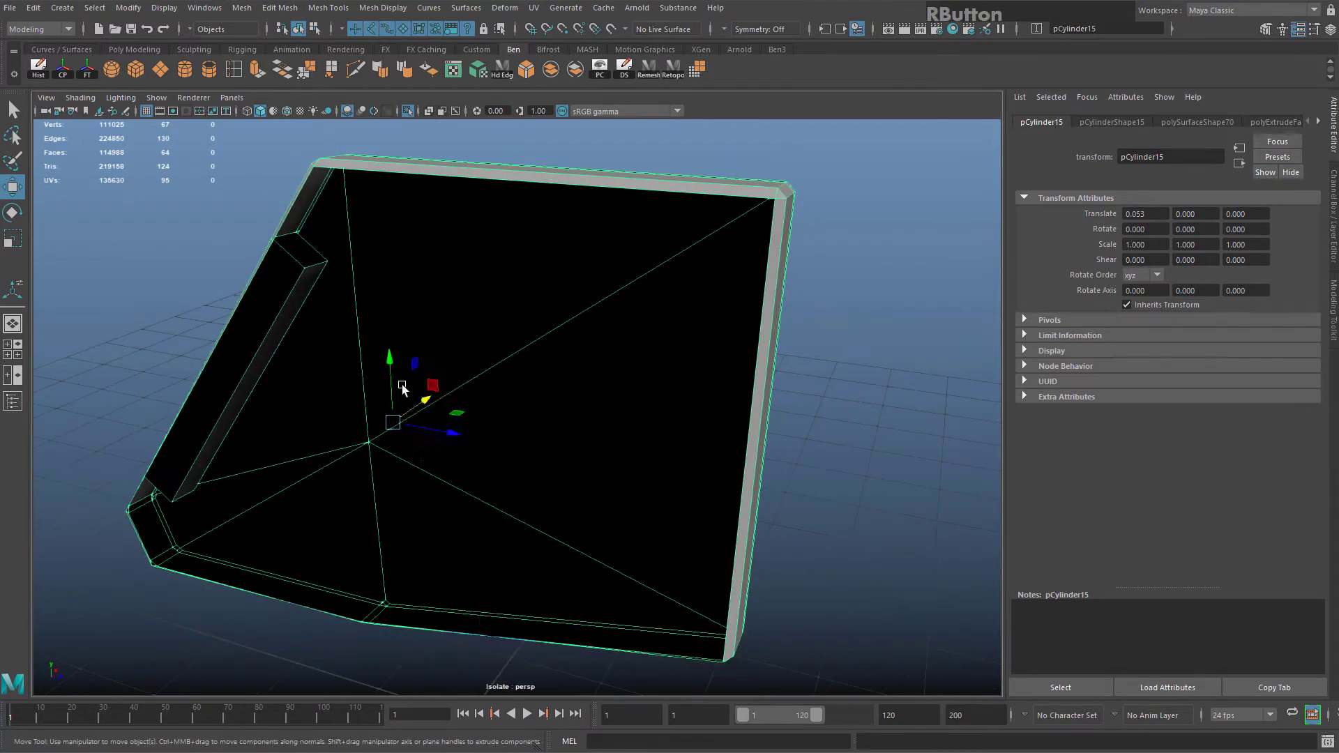
left_click(446, 463)
key("Delete")
Delete the small leftover faces at the upper corner of the panel's inner rim strip
left_click_drag(496, 403, 781, 310, "alt")
middle_click_drag(781, 311, 738, 370, "alt")
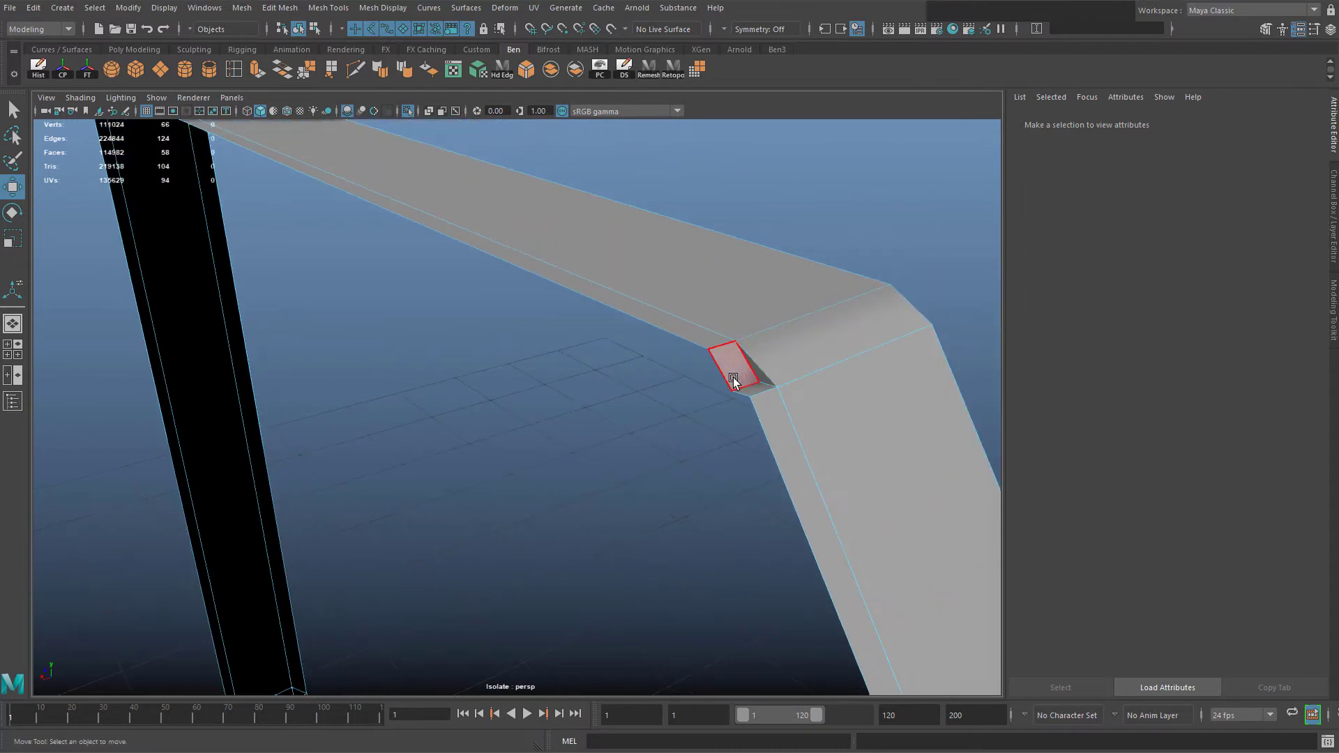
left_click(734, 380)
key("Delete")
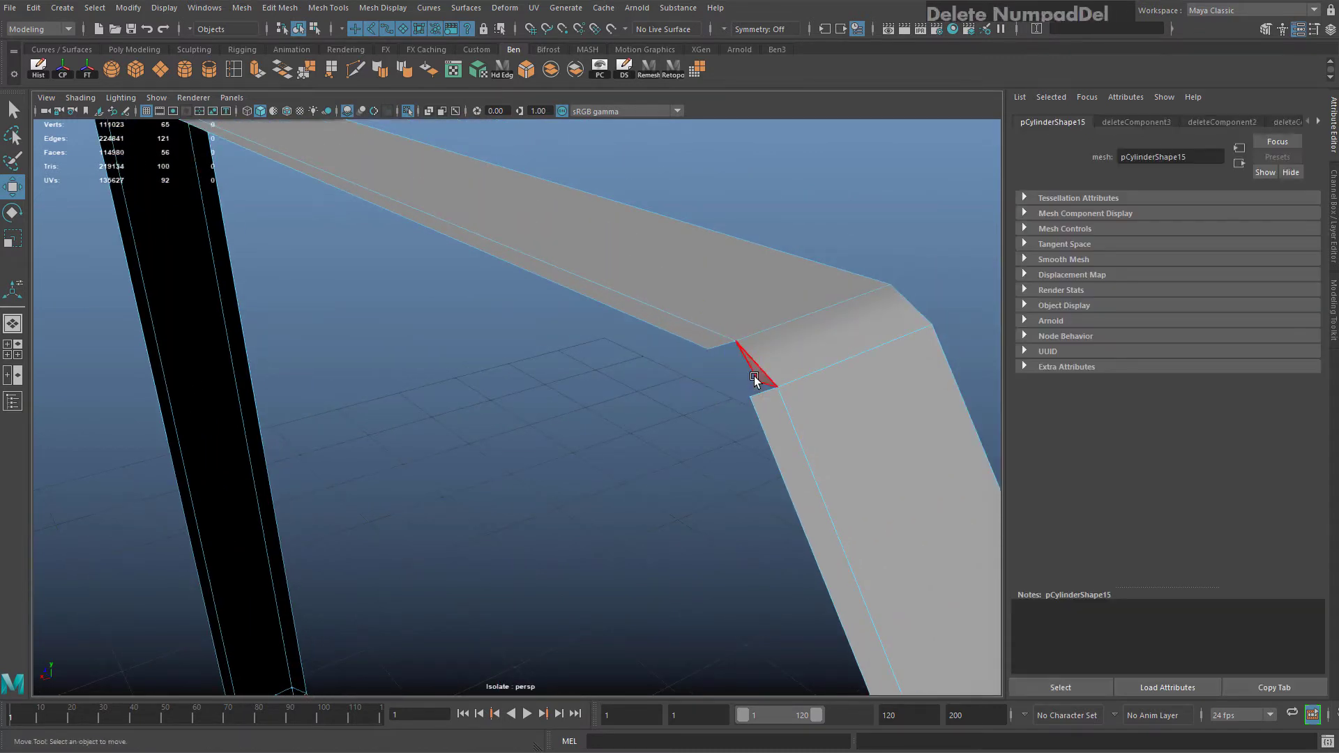
scroll(619, 386, "down", 5)
Bridge the two open edges across the gap at the rim strip's upper corner and return to object selection
left_click_drag(603, 420, 502, 377, "alt")
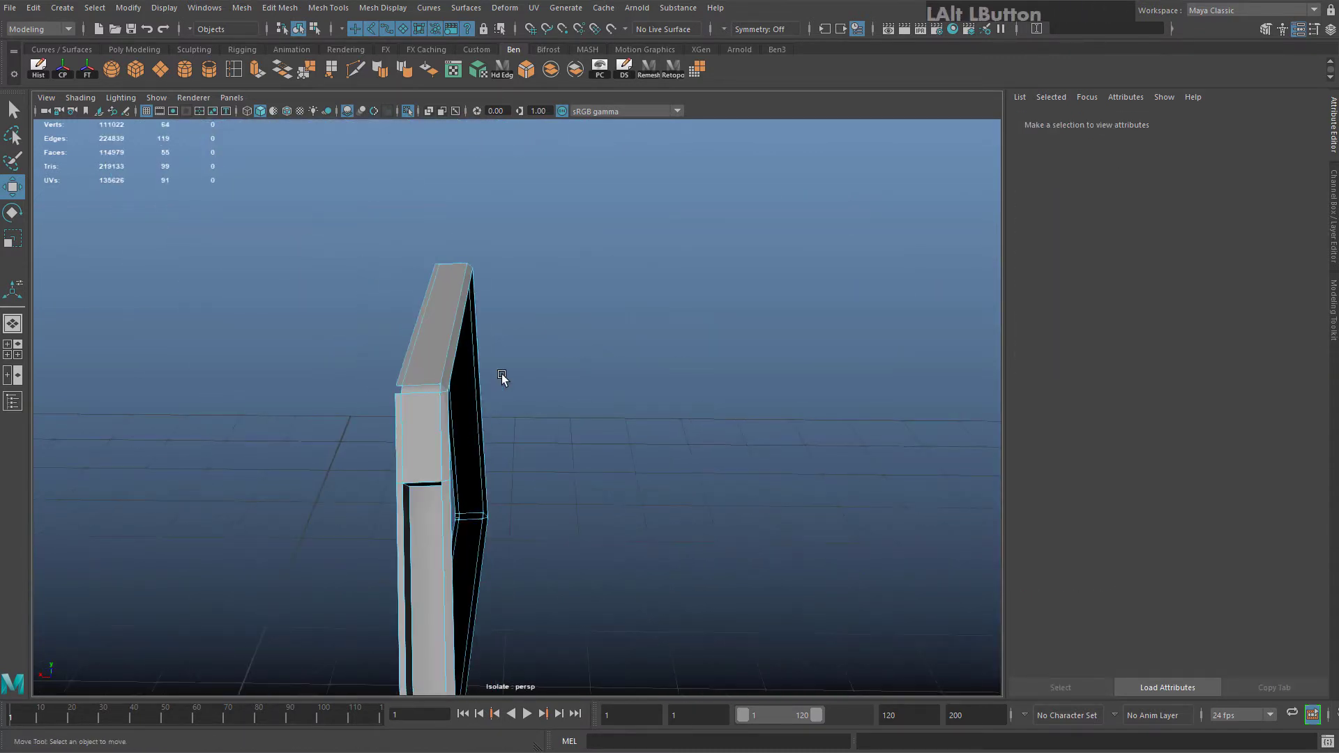
middle_click_drag(502, 377, 592, 311, "alt")
left_click_drag(592, 311, 545, 302, "alt")
right_click_drag(675, 335, 676, 282)
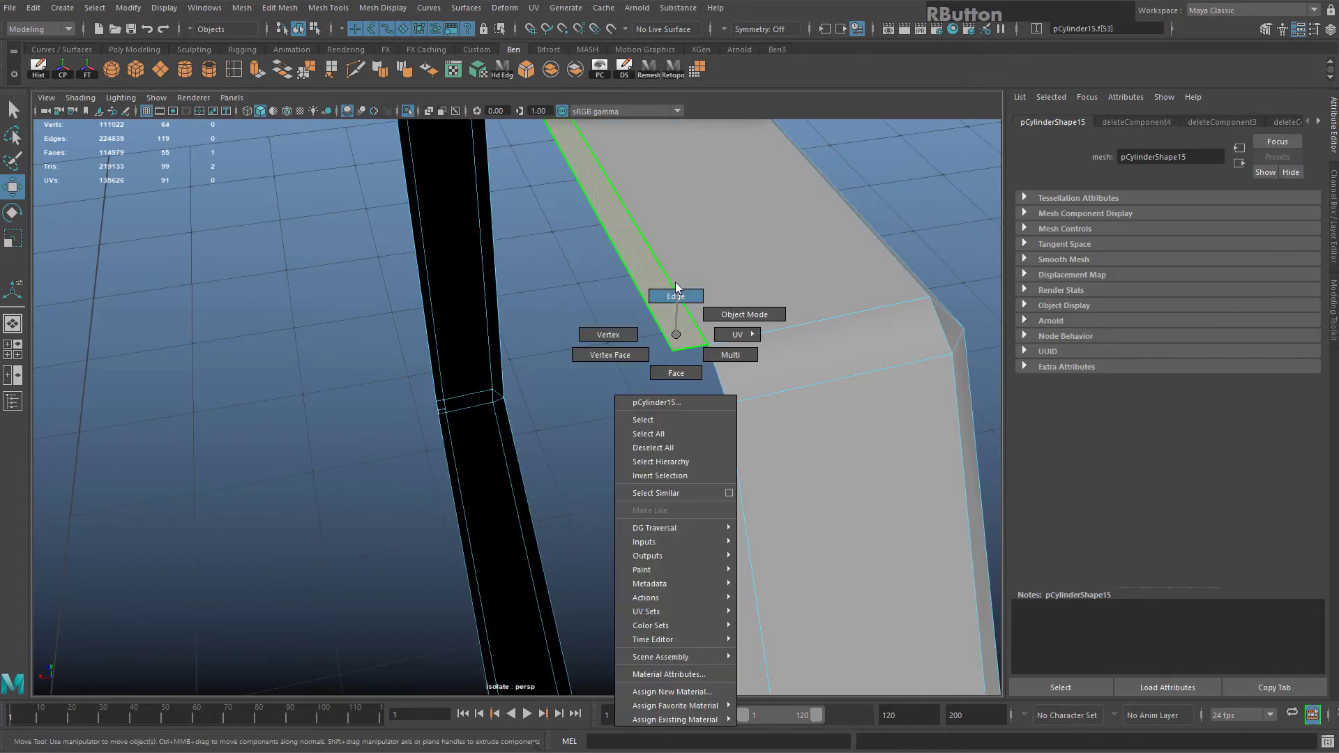
left_click(689, 348)
left_click(709, 406, "shift")
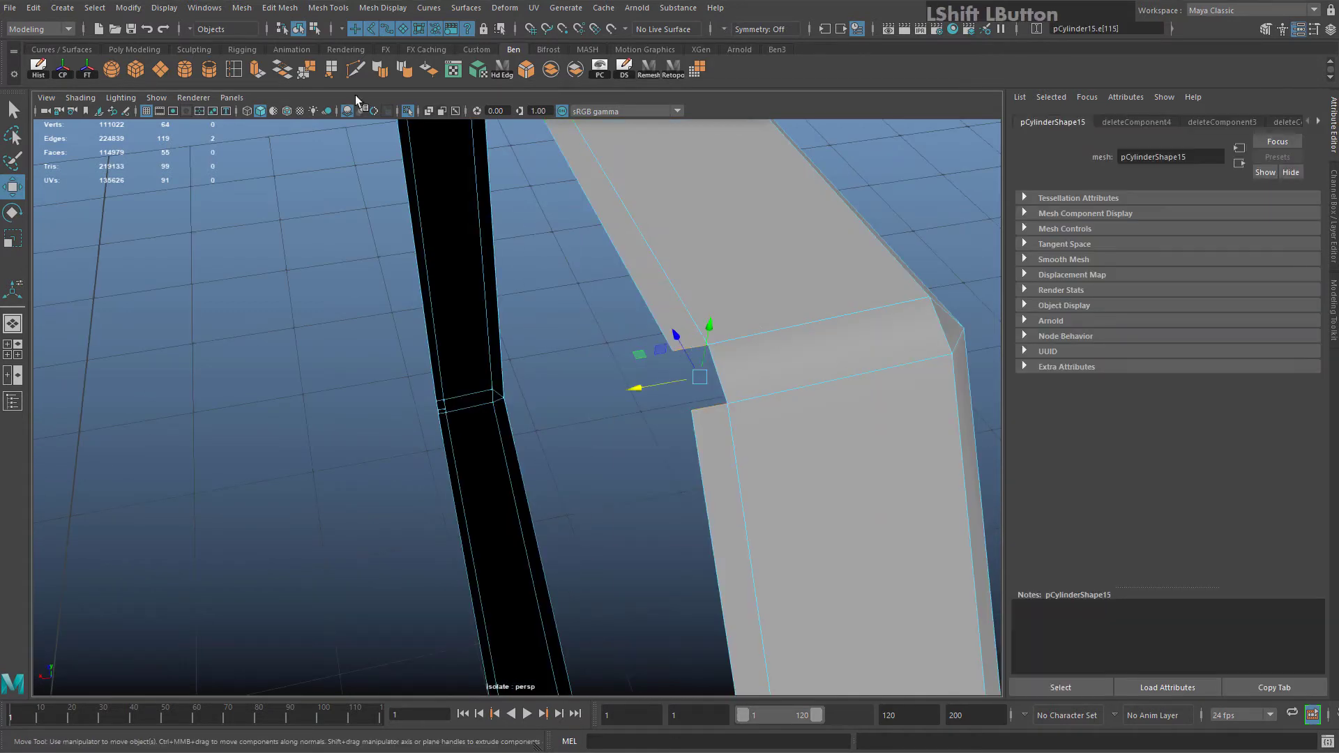
left_click(280, 72)
right_click_drag(726, 245, 792, 221)
left_click_drag(792, 221, 613, 309, "alt")
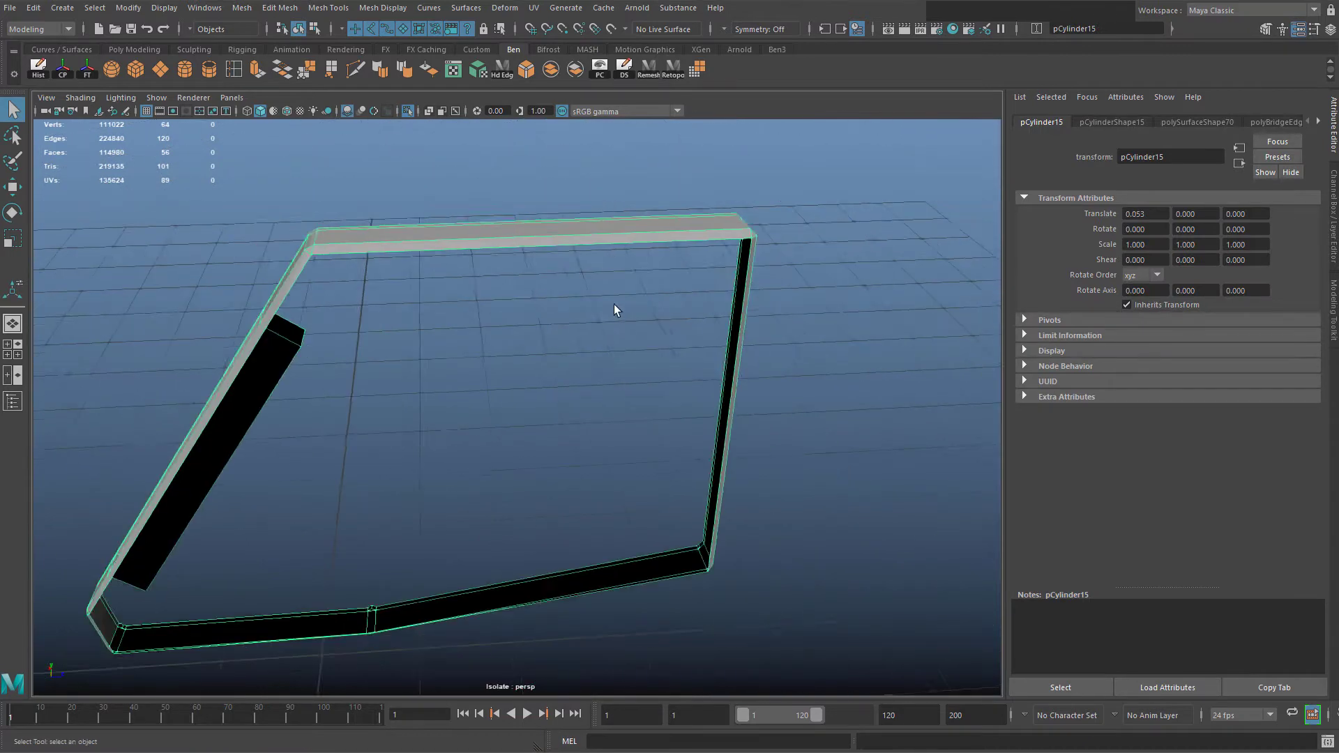
Cut a new edge across the vertical rim strip opposite the upper end of the slanted slot
middle_click_drag(613, 304, 556, 323, "alt")
right_click_drag(428, 238, 427, 199)
left_click(332, 296)
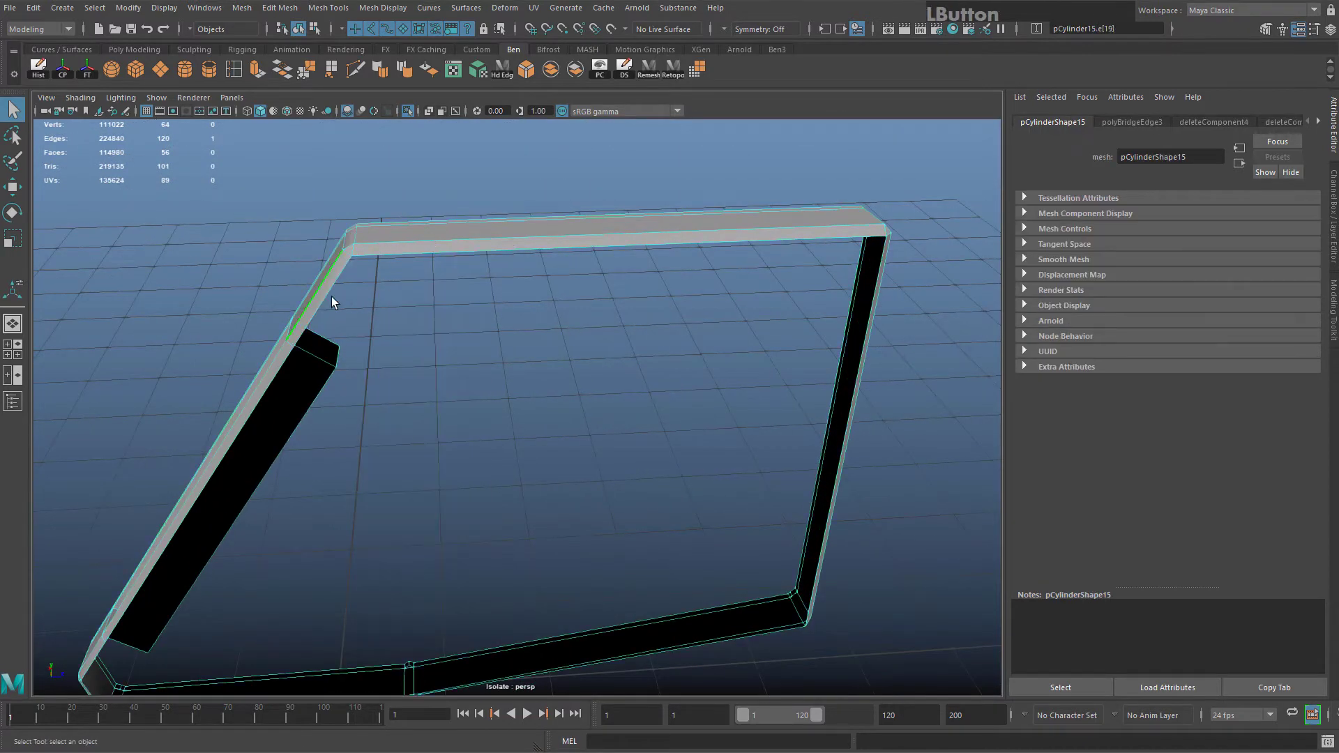
middle_click_drag(899, 278, 709, 315, "alt")
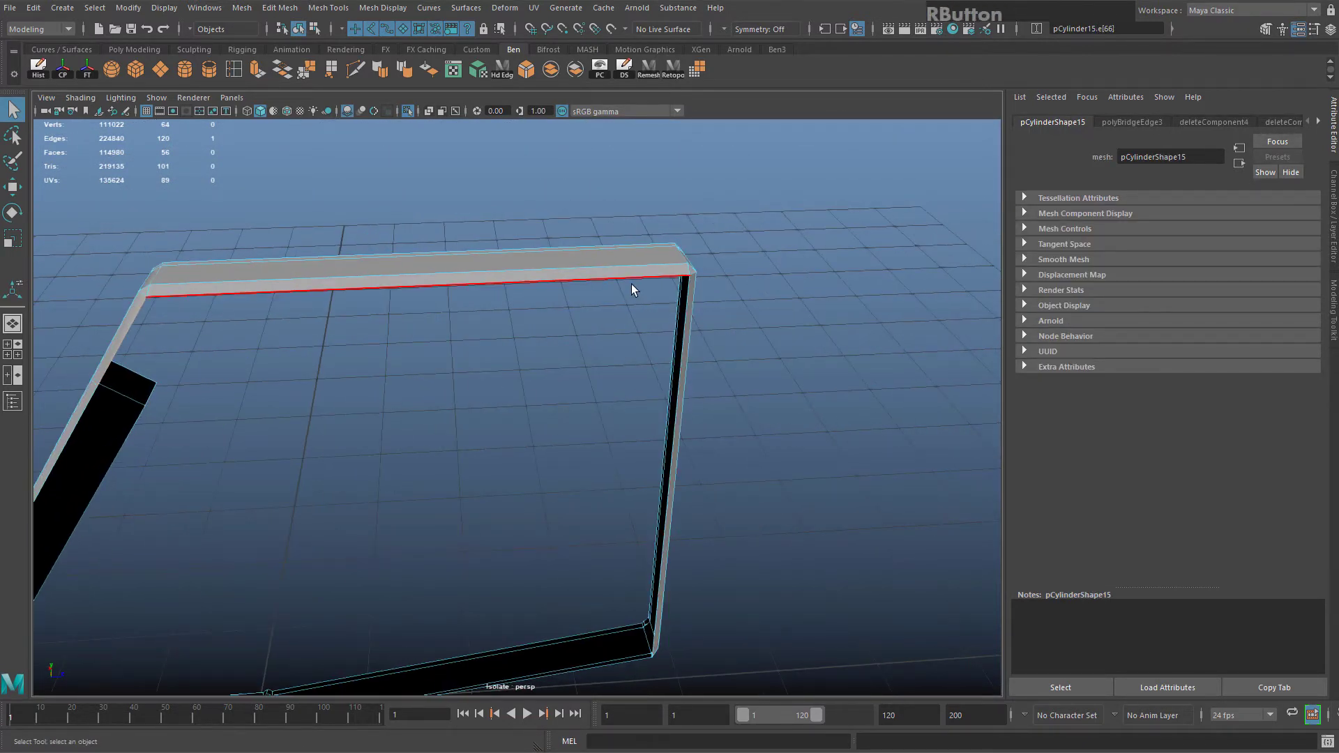
right_click_drag(631, 284, 682, 252)
key("F8")
left_click_drag(496, 239, 457, 327, "alt")
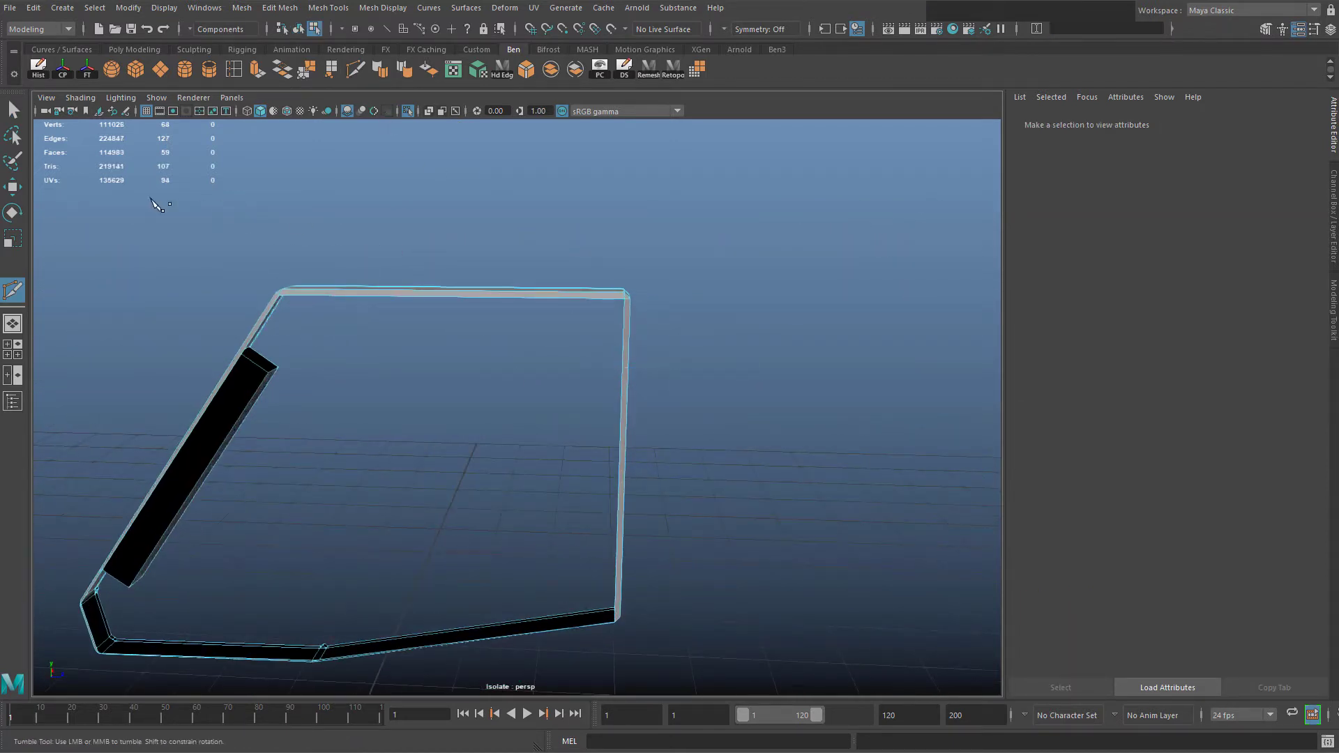
right_click_drag(152, 200, 37, 128, "alt")
Bridge the short slanted border edge above the slot to the upper segment of the vertical rim
left_click(14, 110)
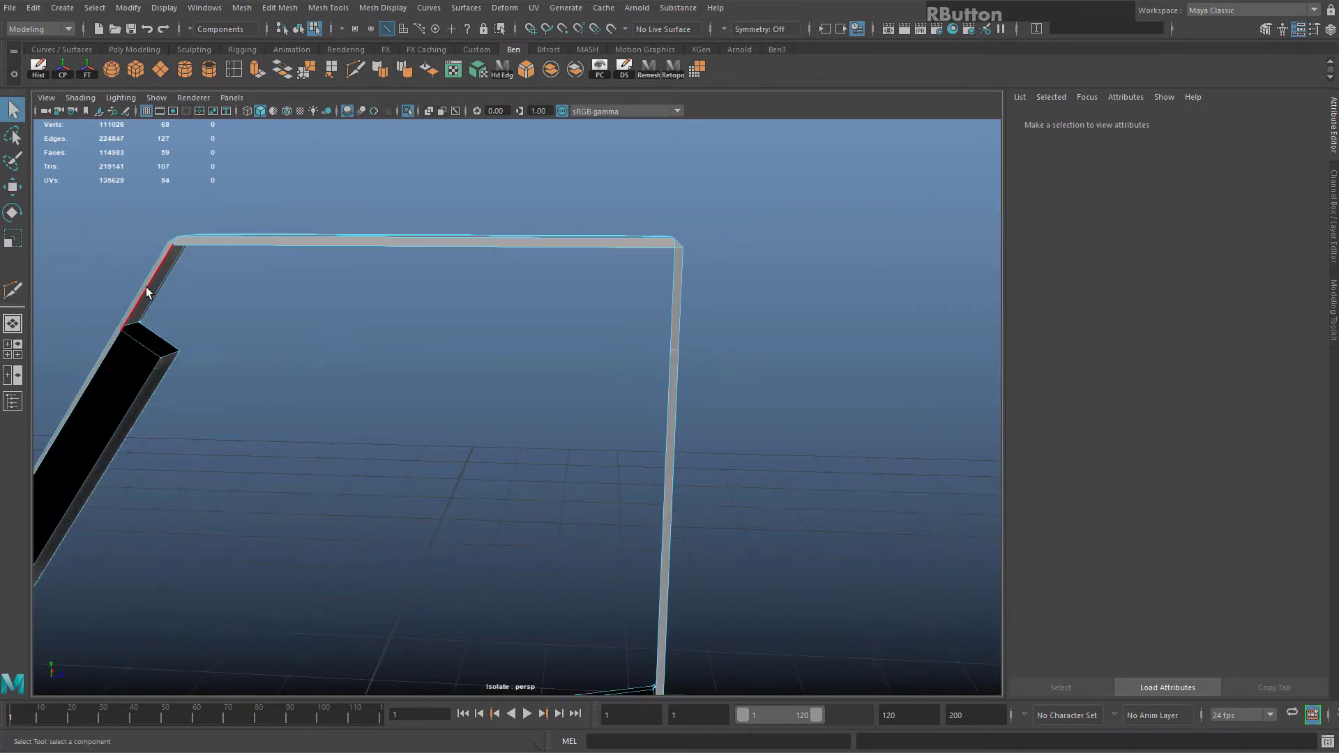
left_click(662, 302, "shift")
key("g")
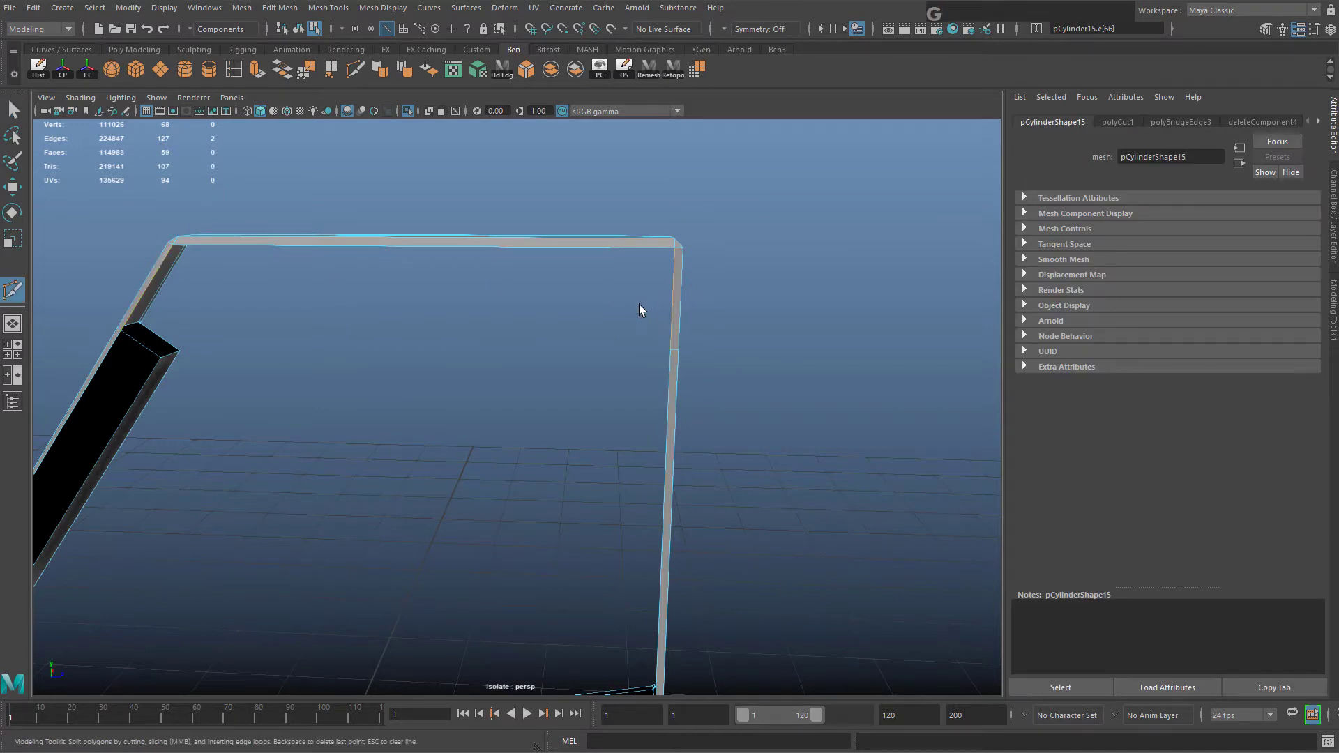
left_click(305, 79)
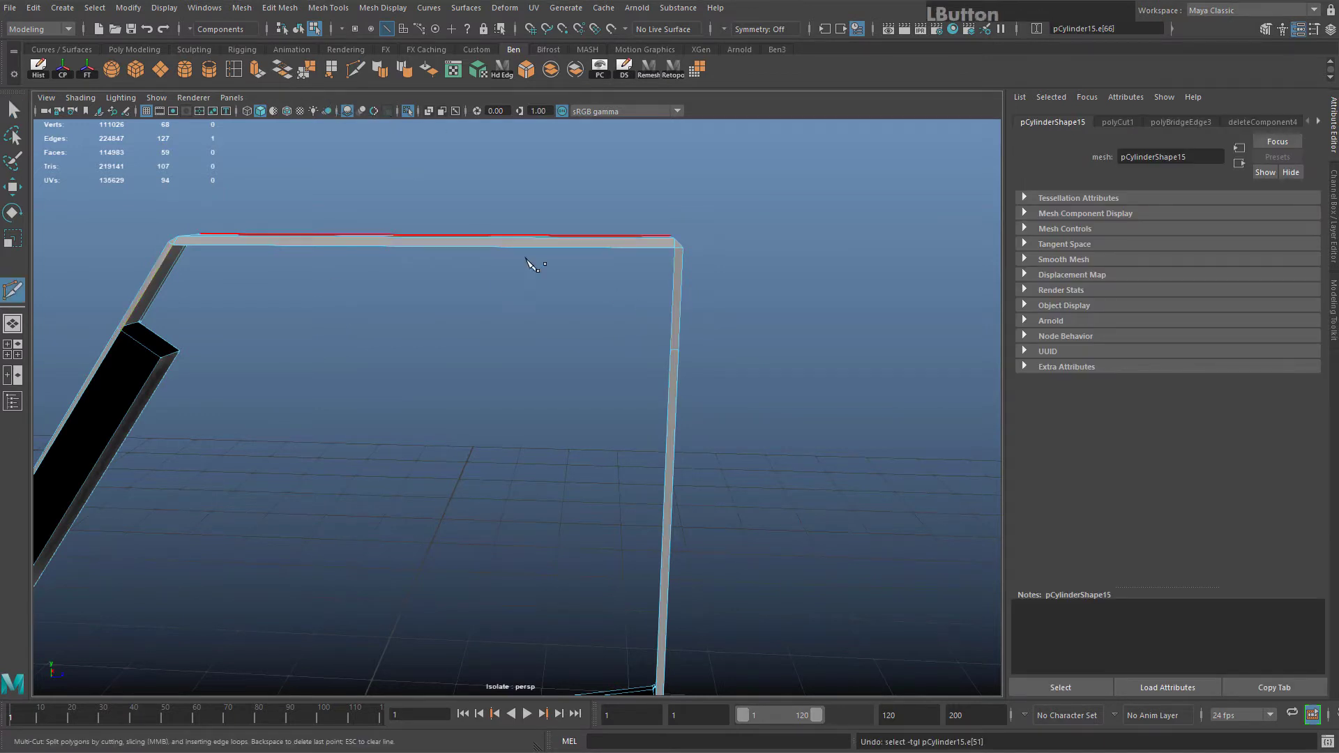
left_click(665, 286, "shift")
key("g")
Try to bridge the long slanted border edge beside the slot to the vertical rim's whole remaining edge
left_click_drag(601, 319, 401, 367, "alt")
middle_click_drag(401, 367, 519, 300, "alt")
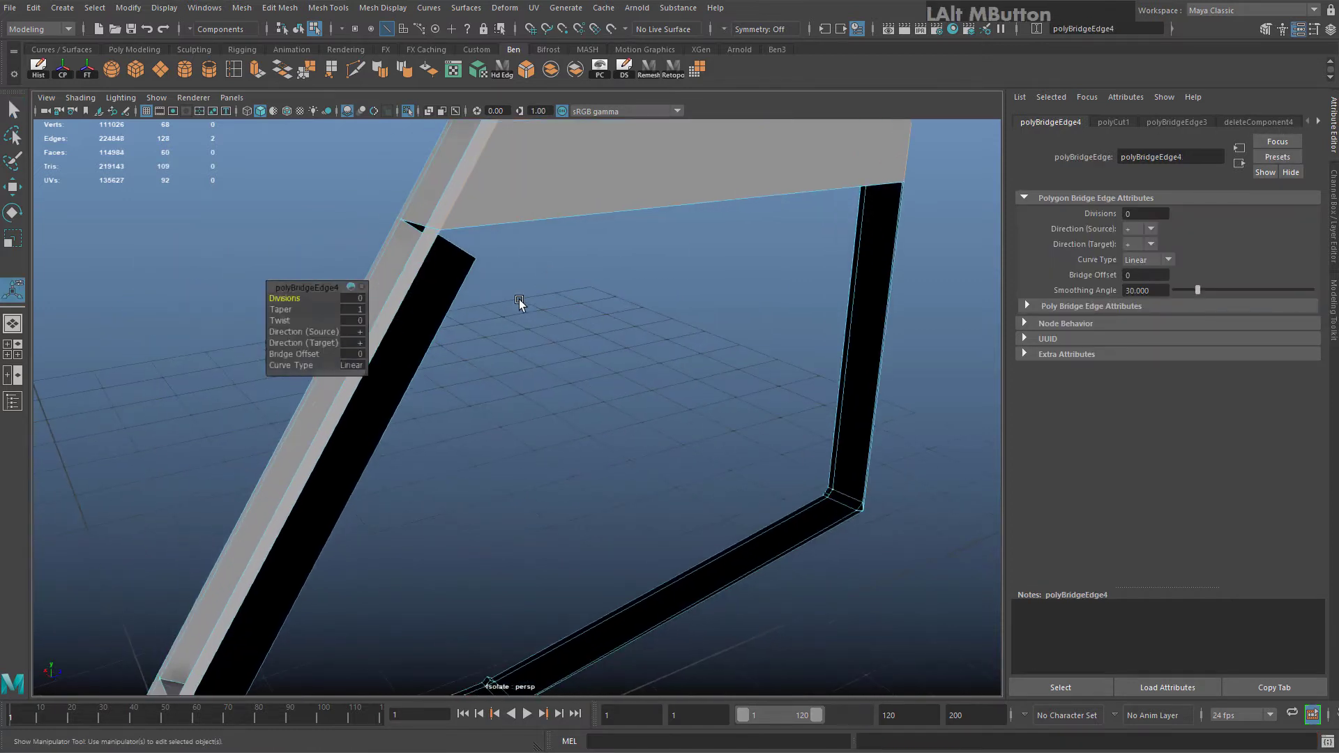
left_click(428, 279)
middle_click_drag(589, 335, 487, 285, "alt")
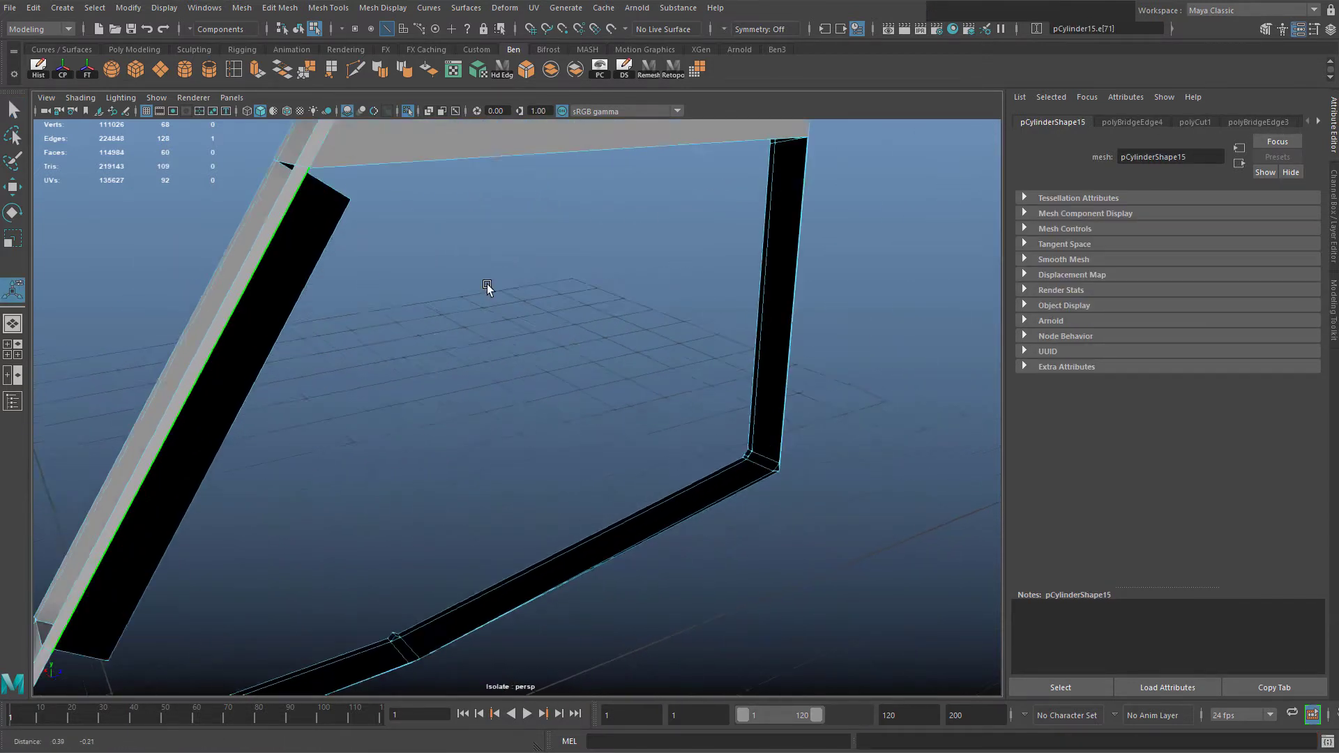
left_click_drag(486, 284, 771, 332, "alt")
middle_click_drag(771, 334, 816, 398, "alt")
left_click_drag(816, 397, 780, 379, "alt")
middle_click_drag(780, 379, 807, 365, "alt")
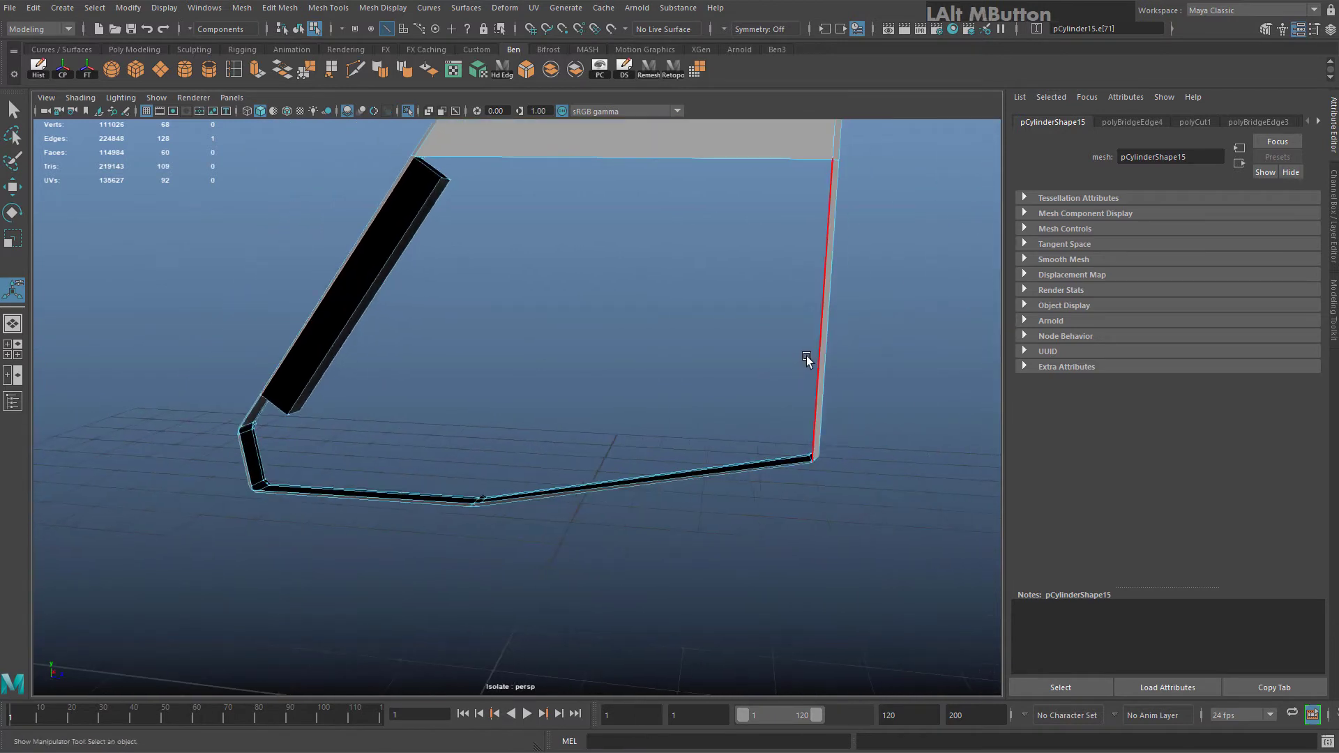
left_click(816, 349, "shift")
key("g")
scroll(481, 486, "up", 3)
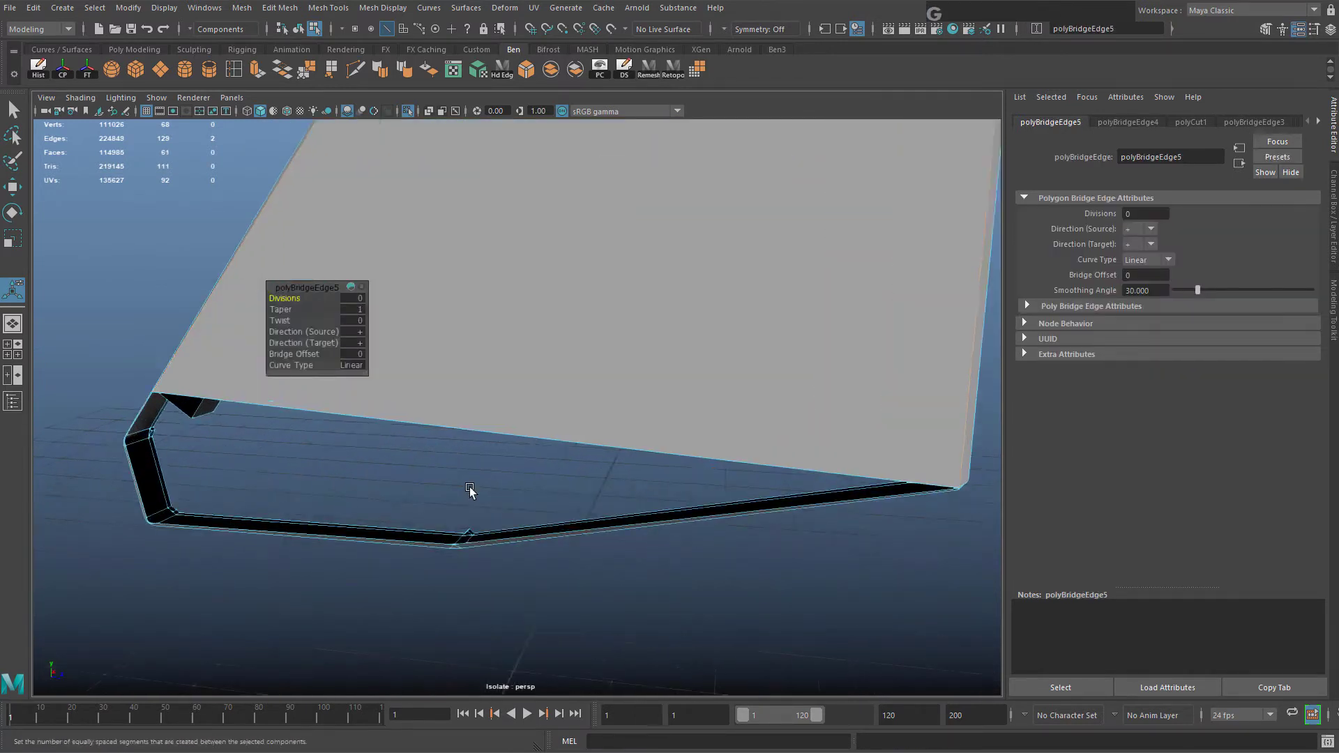
Undo the last bridge between the slanted border edge and the vertical rim
middle_click_drag(149, 437, 276, 442, "alt")
left_click(625, 525)
left_click(654, 542)
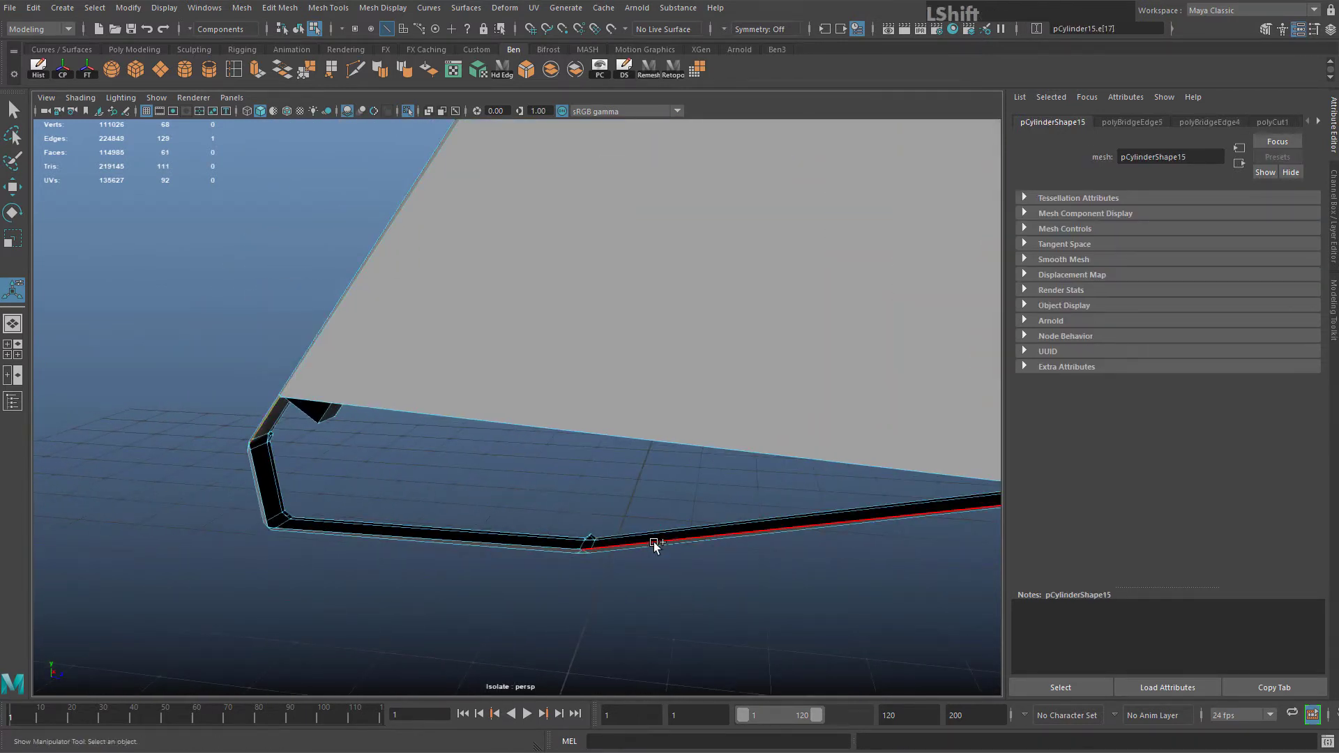
middle_click_drag(654, 542, 613, 445, "alt")
key("ctrl+z")
key("ctrl+z")
key("ctrl+z")
key("ctrl+z")
key("ctrl+z")
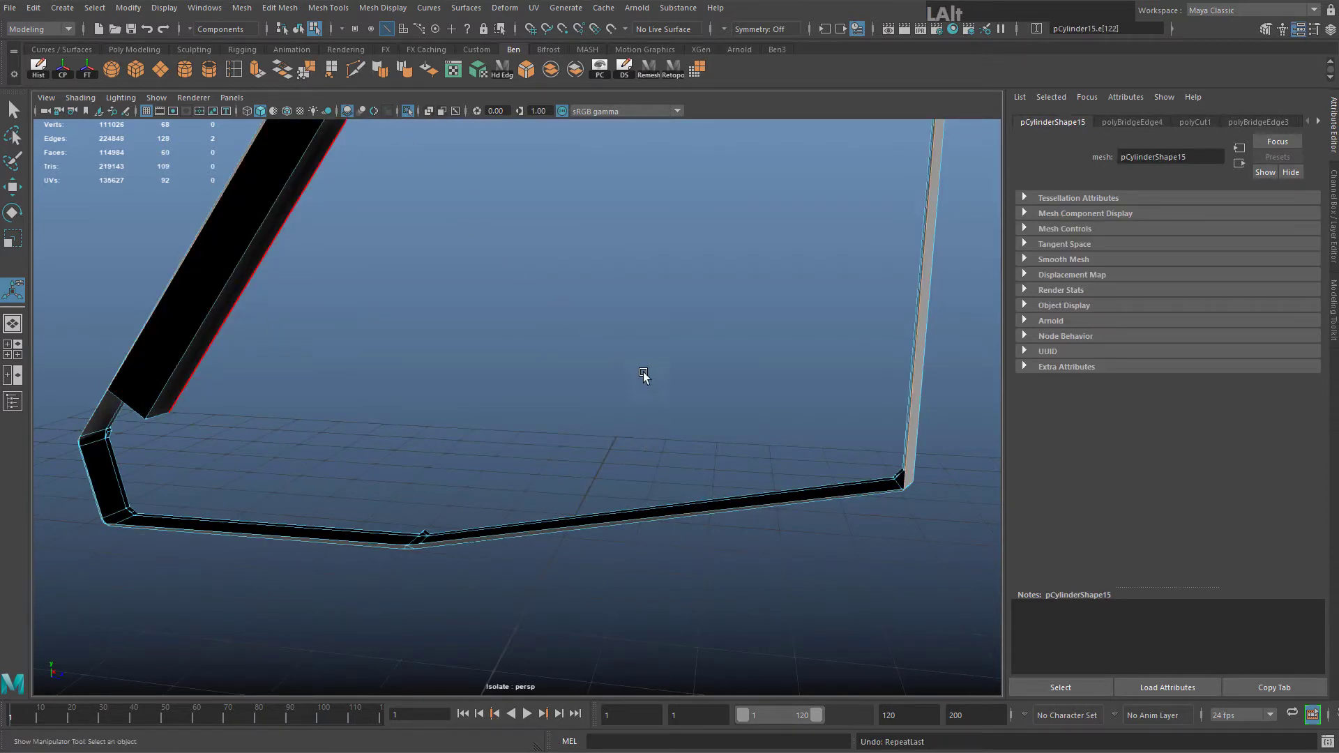
Cut another edge across the vertical rim strip near its lower end
middle_click_drag(643, 375, 805, 405, "alt")
left_click_drag(913, 416, 914, 416)
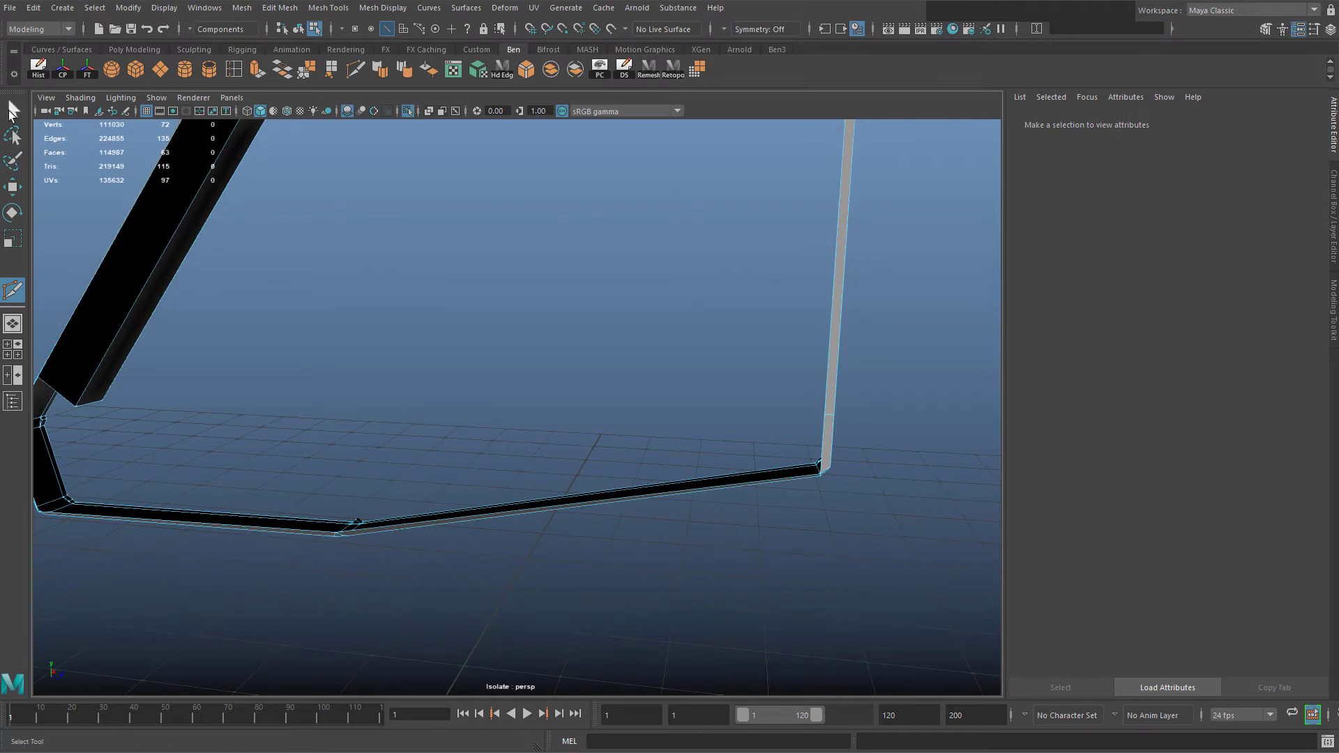
left_click(13, 110)
Bridge the long slanted border edge beside the slot to the middle segment of the vertical rim
middle_click_drag(167, 227, 245, 242, "alt")
left_click_drag(245, 242, 270, 277, "alt")
right_click_drag(270, 282, 259, 275, "alt")
left_click(260, 275)
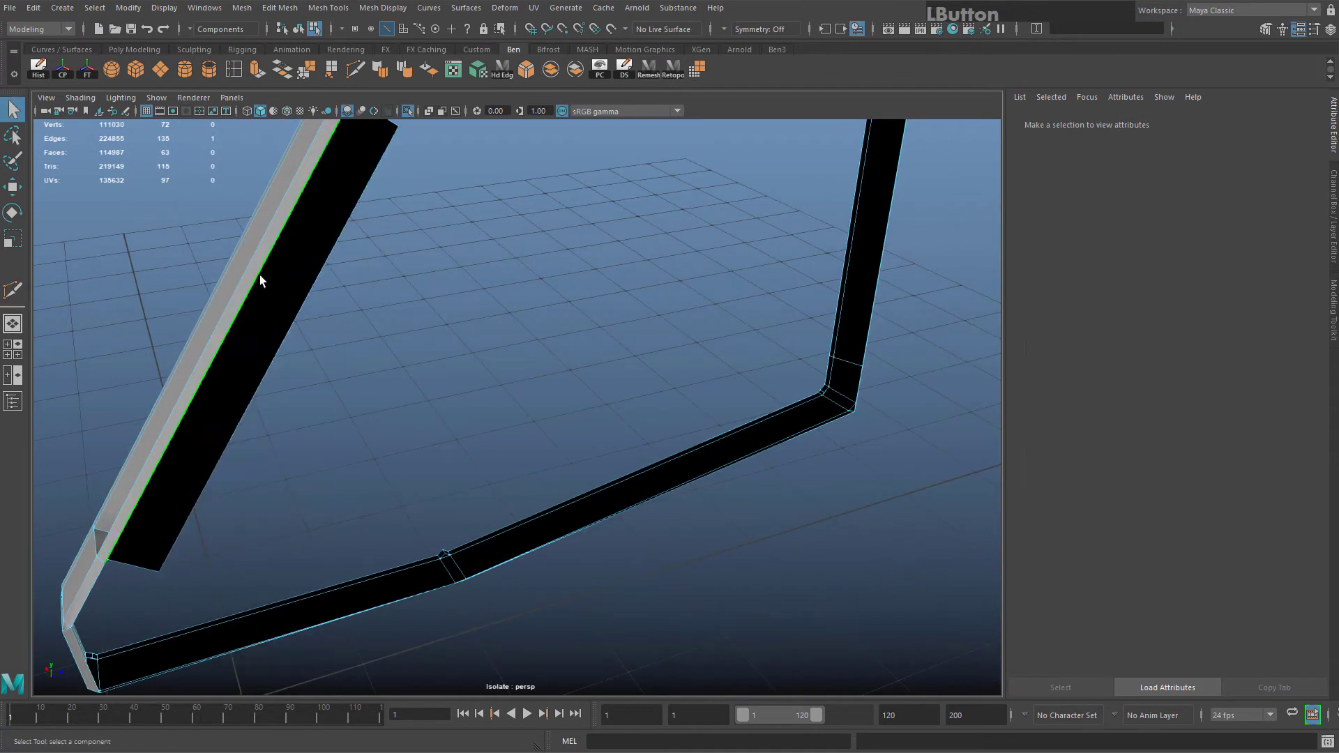
middle_click_drag(259, 274, 663, 307, "alt")
left_click_drag(663, 307, 658, 362, "alt")
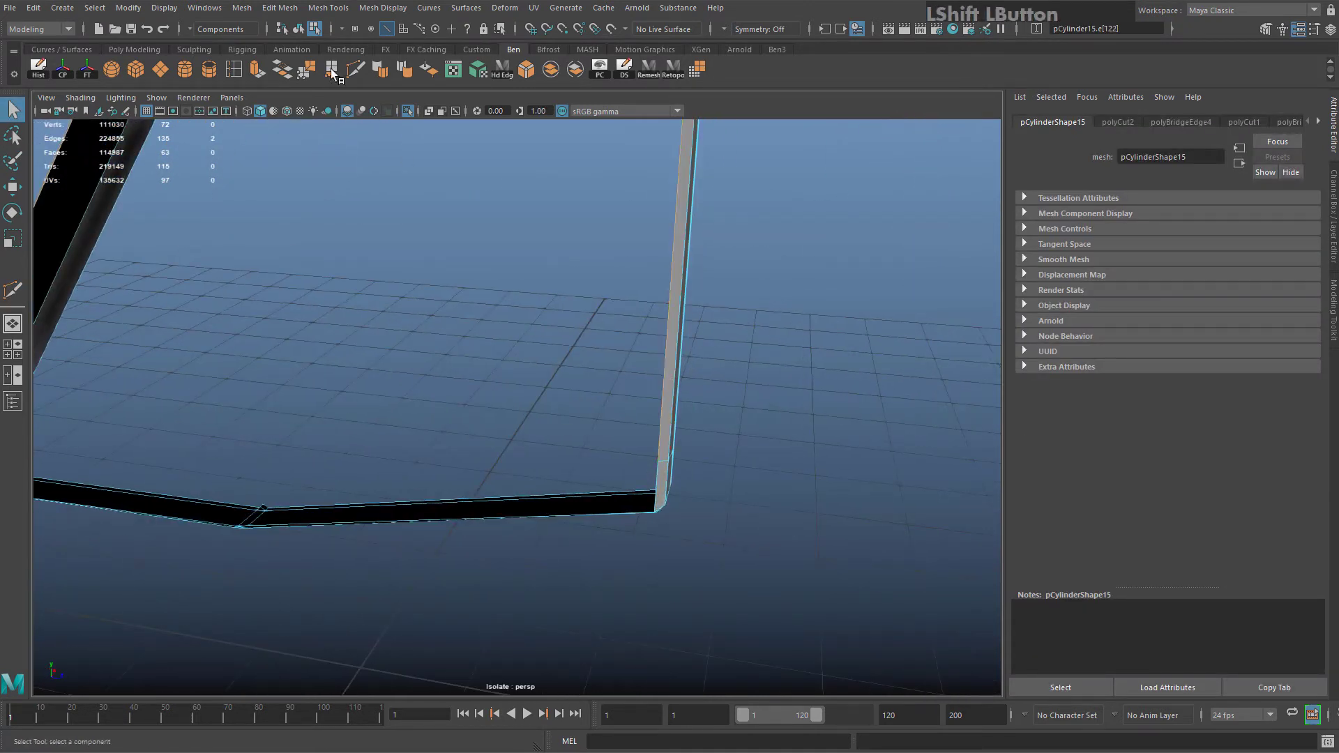
left_click(279, 78)
Bridge the short slanted border edge below the slot to the lowest segment of the vertical rim
left_click(656, 478)
middle_click_drag(87, 399, 504, 415, "alt")
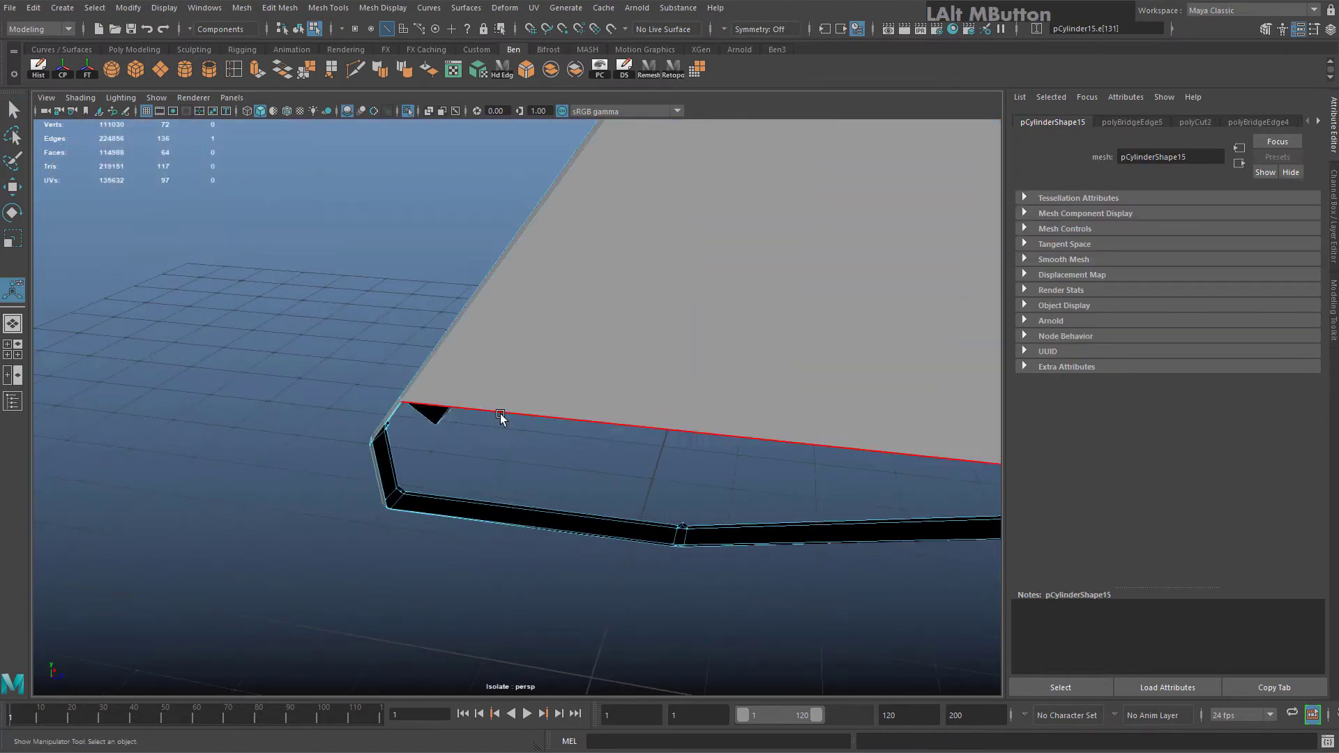
left_click_drag(399, 444, 501, 454, "alt")
left_click(407, 498, "shift")
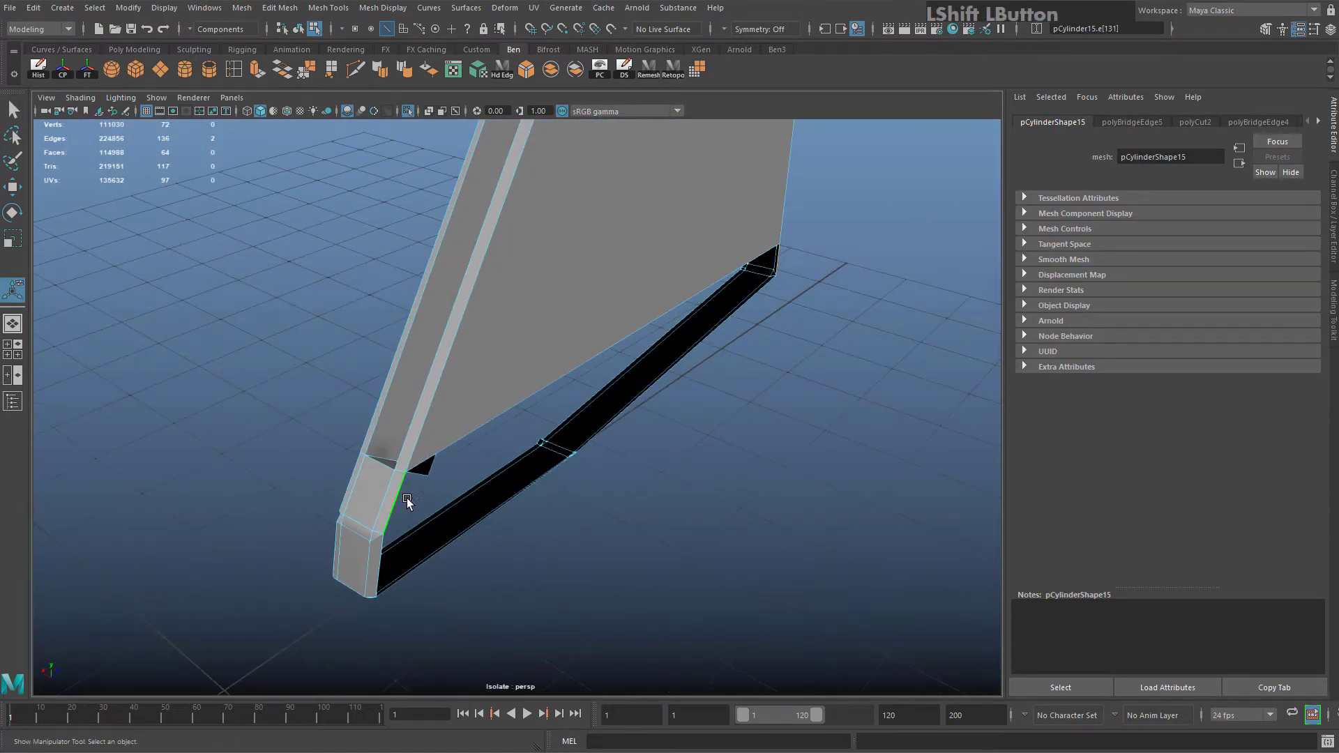
key("g")
Bridge the outer border edge of the lower rim to the open bottom edge of the panel's broad face
left_click_drag(512, 513, 488, 474, "alt")
left_click(450, 558)
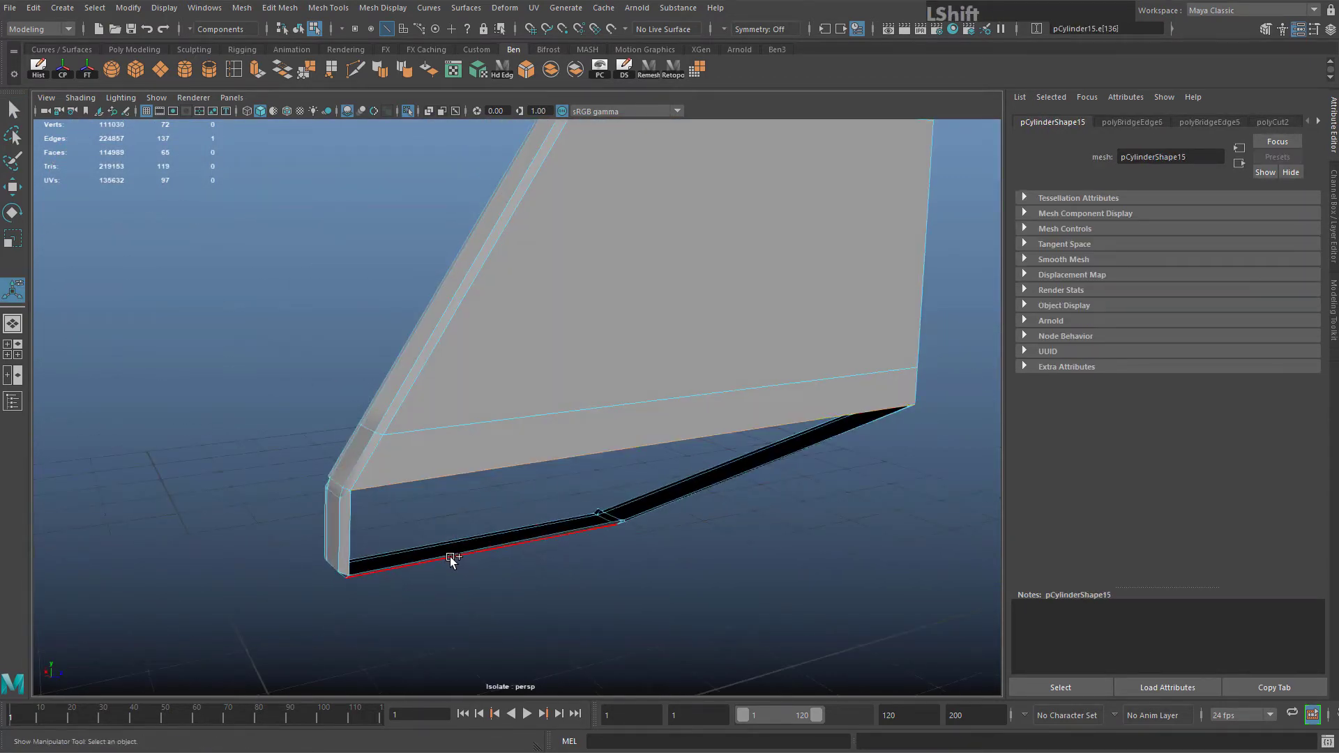
left_click(668, 392, "shift")
key("g")
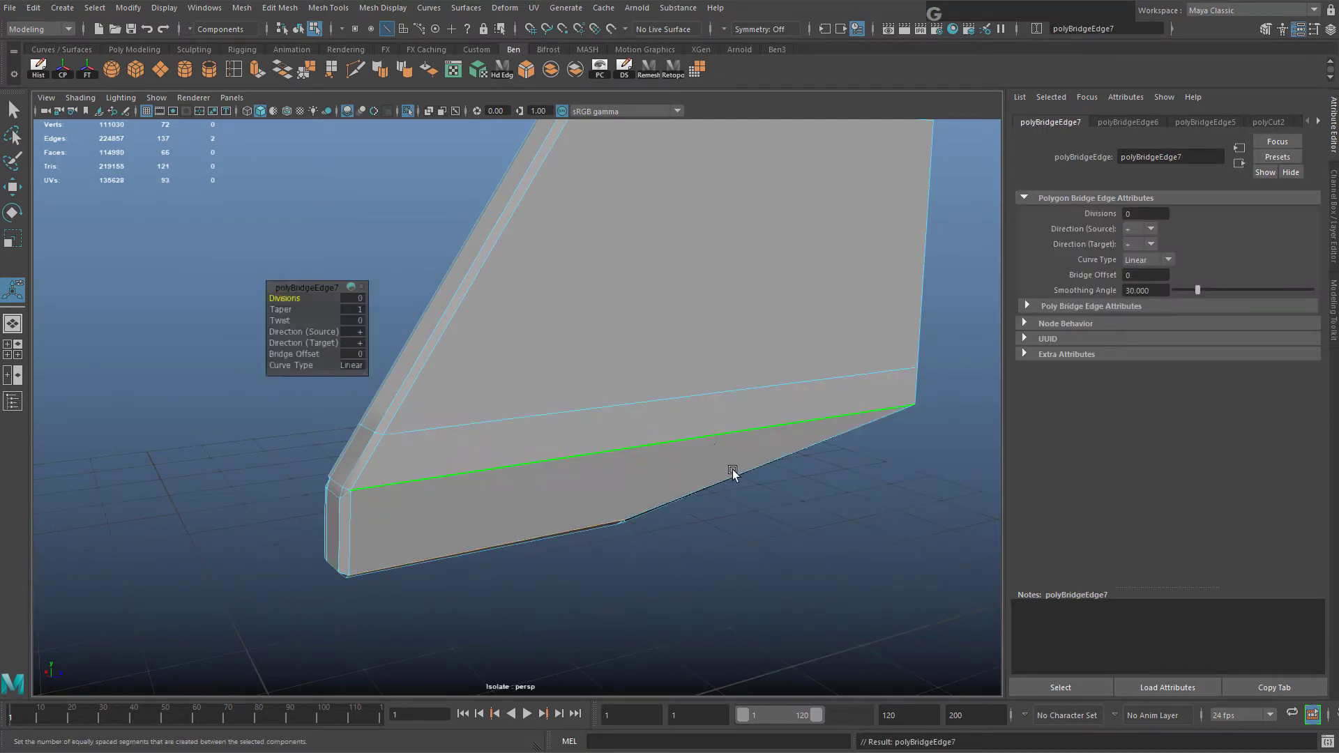
Delete the faces around the small notch in the panel's narrow rim and bridge the resulting gap
left_click_drag(732, 469, 617, 513, "alt")
middle_click_drag(618, 513, 625, 433, "alt")
left_click_drag(624, 433, 523, 430, "alt")
middle_click_drag(523, 430, 558, 373, "alt")
middle_click_drag(453, 286, 463, 295, "alt")
right_click_drag(461, 295, 461, 334)
left_click(472, 313)
key("KP_Enter")
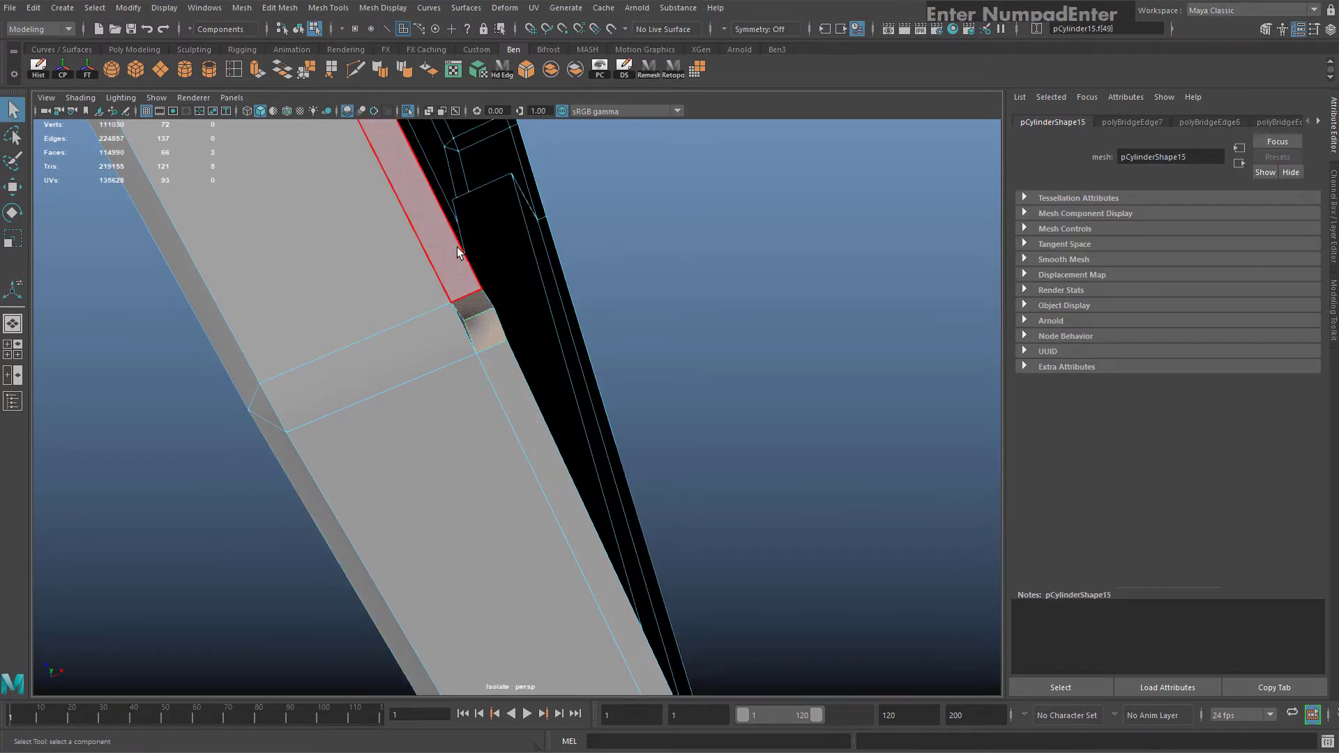
left_click(285, 79)
right_click_drag(385, 277, 481, 247)
scroll(544, 268, "down", 3)
left_click(567, 318)
Insert a centred edge loop around the panel's thickness with the Multi-Cut tool
left_click_drag(567, 318, 459, 348, "alt")
left_click(558, 334)
scroll(463, 326, "up", 5)
scroll(454, 342, "down", 5)
scroll(461, 190, "up", 3)
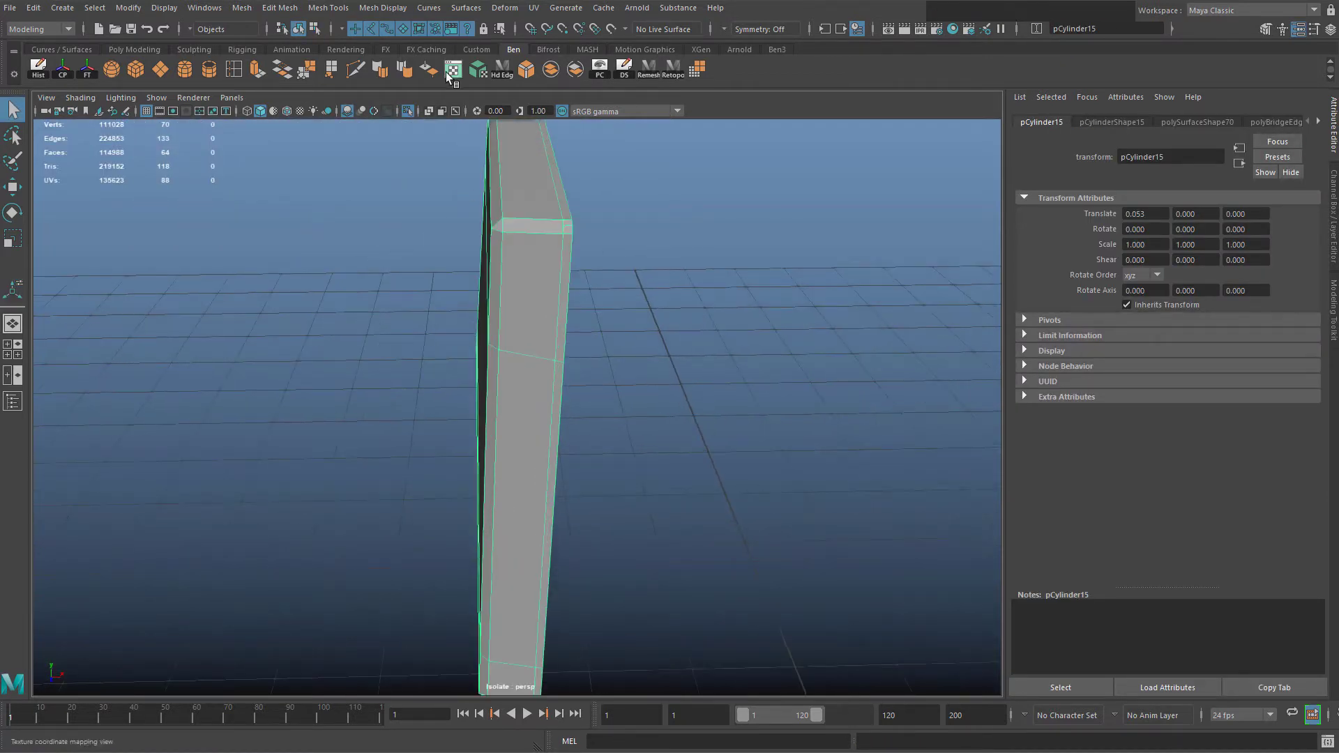
left_click(348, 76)
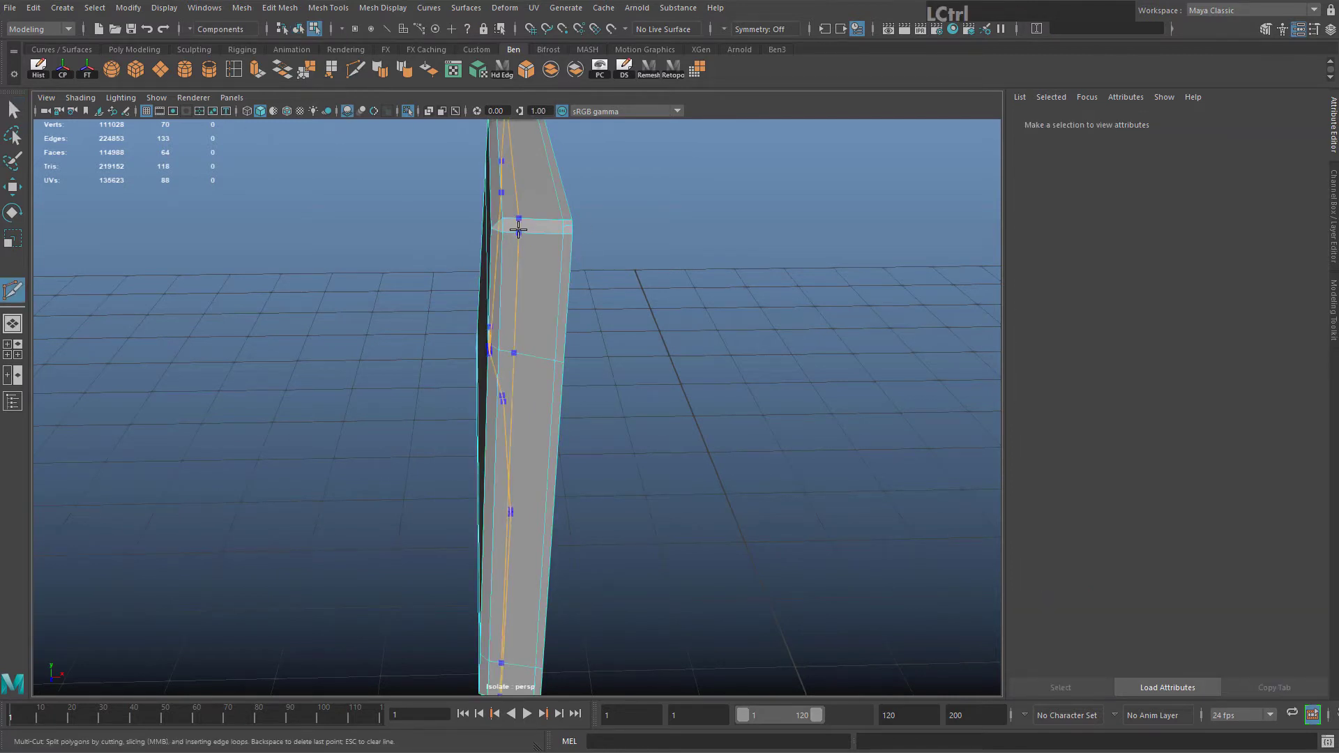
scroll(521, 233, "down", 5, "ctrl")
scroll(537, 247, "up", 2, "ctrl")
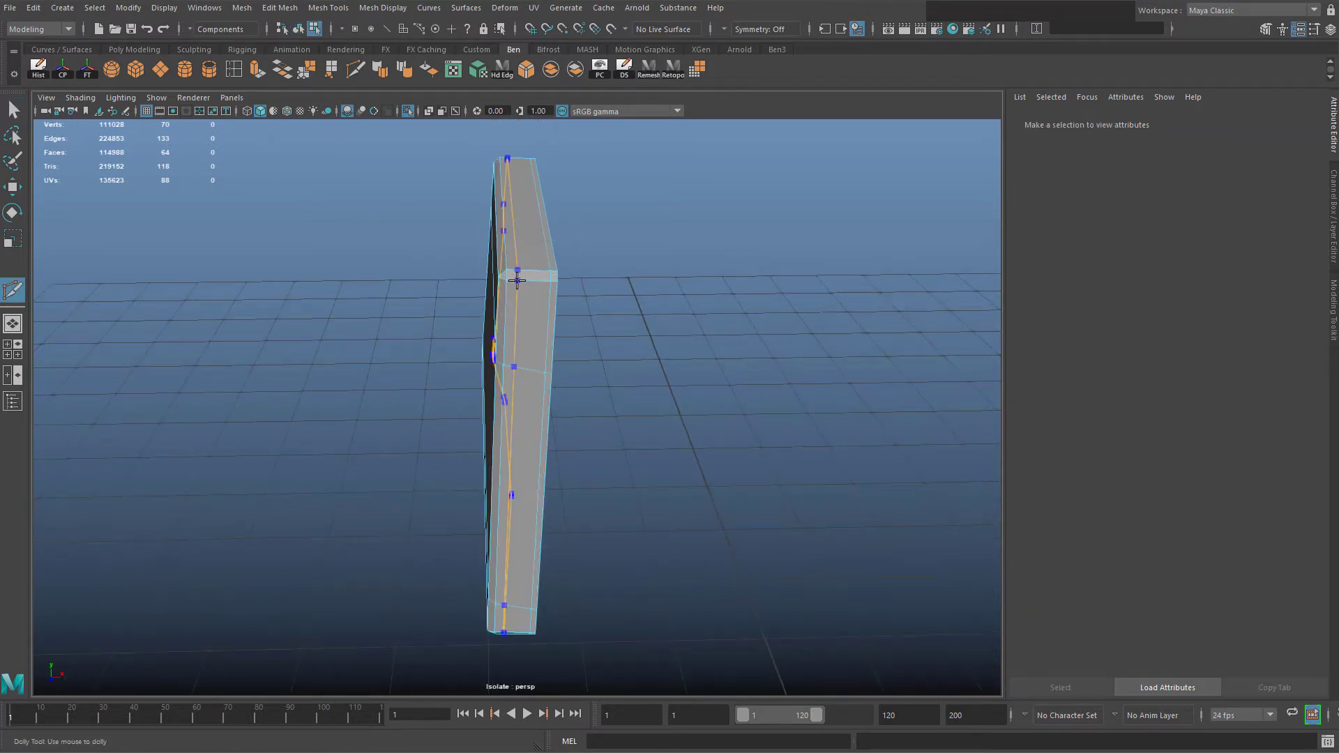
middle_click(519, 277, "ctrl")
middle_click_drag(716, 290, 717, 292, "alt")
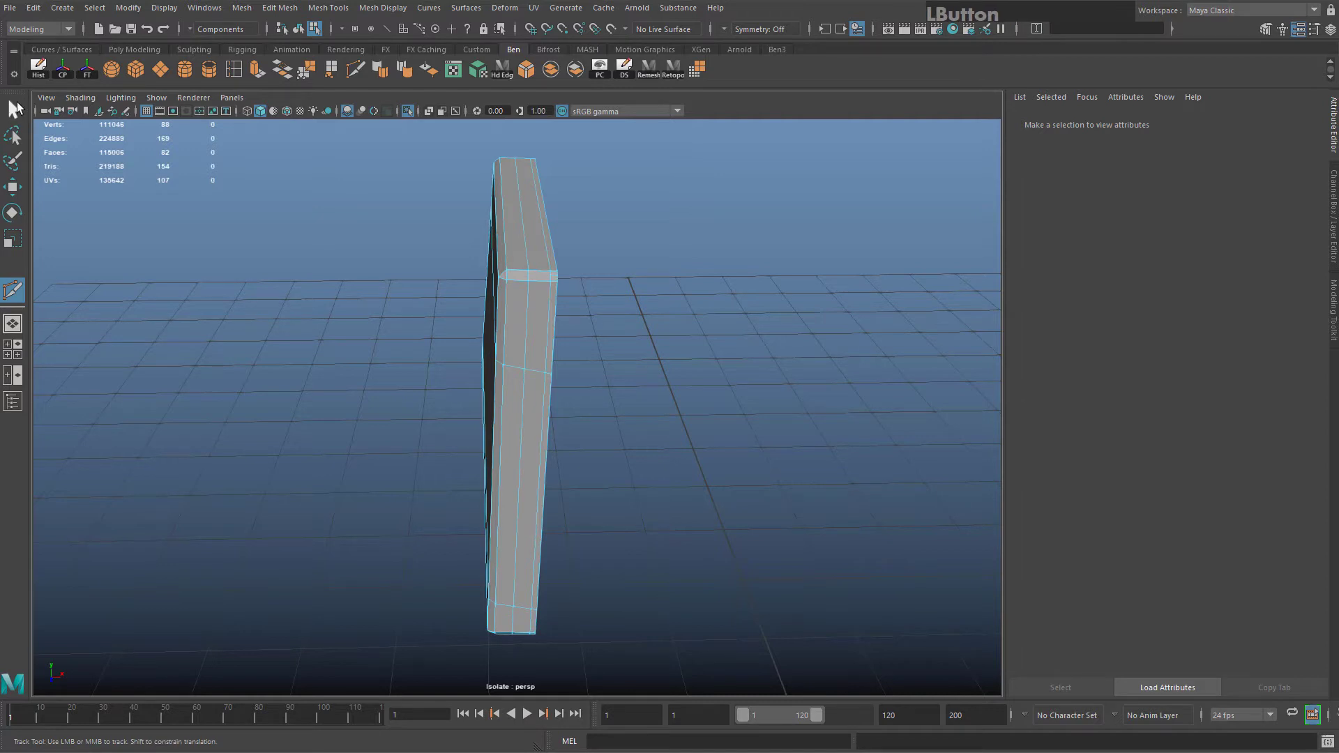
Select the faces on one side of the new centre loop and delete that half of the panel
left_click(16, 107)
middle_click_drag(551, 256, 485, 257, "alt")
right_click_drag(485, 258, 482, 286)
left_click(466, 278)
double_click(460, 303, "shift")
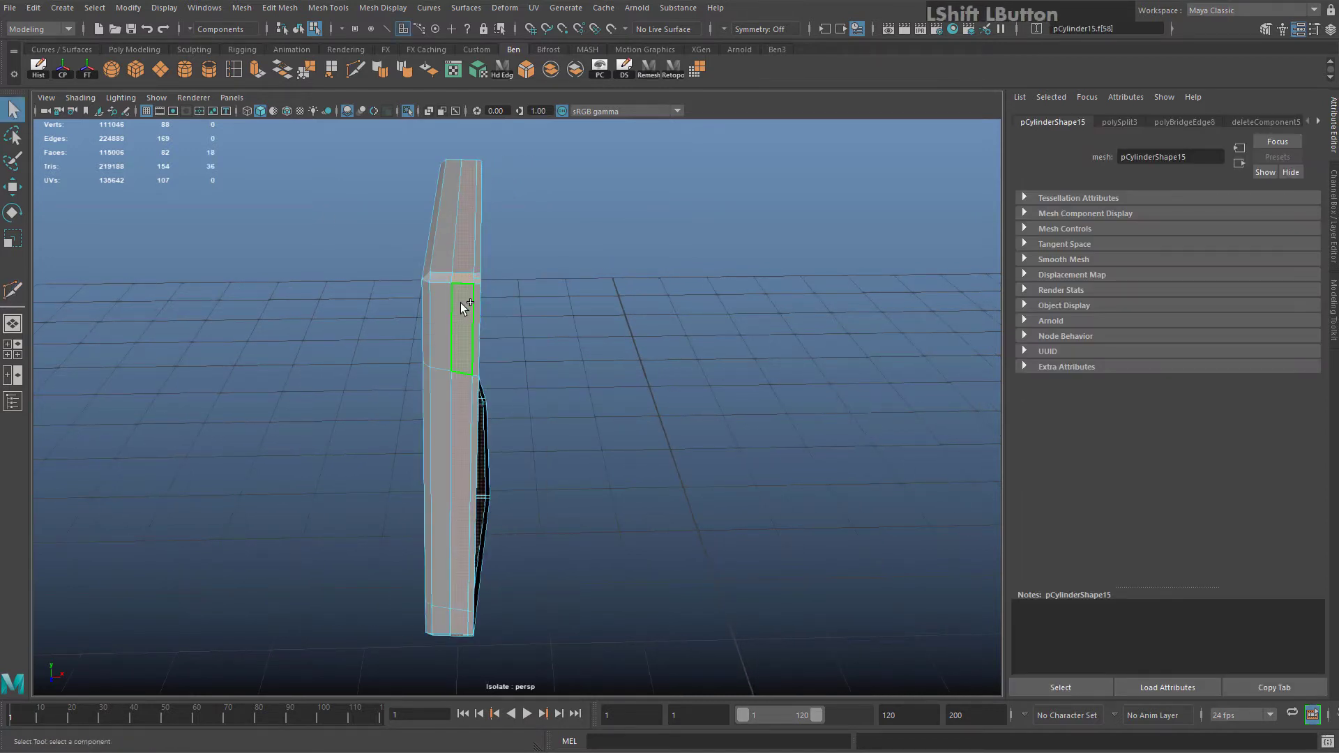
key("Delete")
scroll(428, 286, "up", 3)
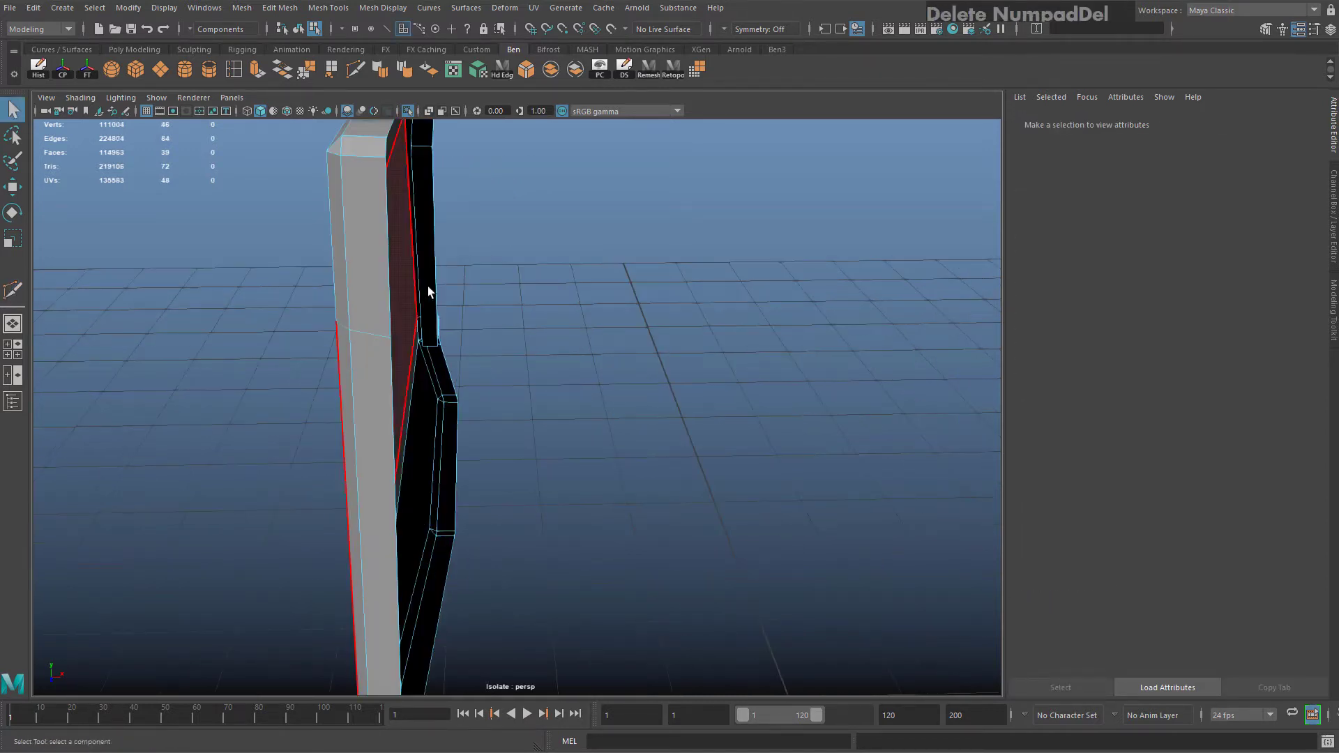
Flatten the open border edge loop of the remaining half and adjust its position along the X axis
right_click_drag(428, 287, 484, 245)
left_click_drag(489, 265, 216, 290, "alt")
middle_click_drag(569, 295, 588, 248, "alt")
right_click_drag(594, 257, 596, 199)
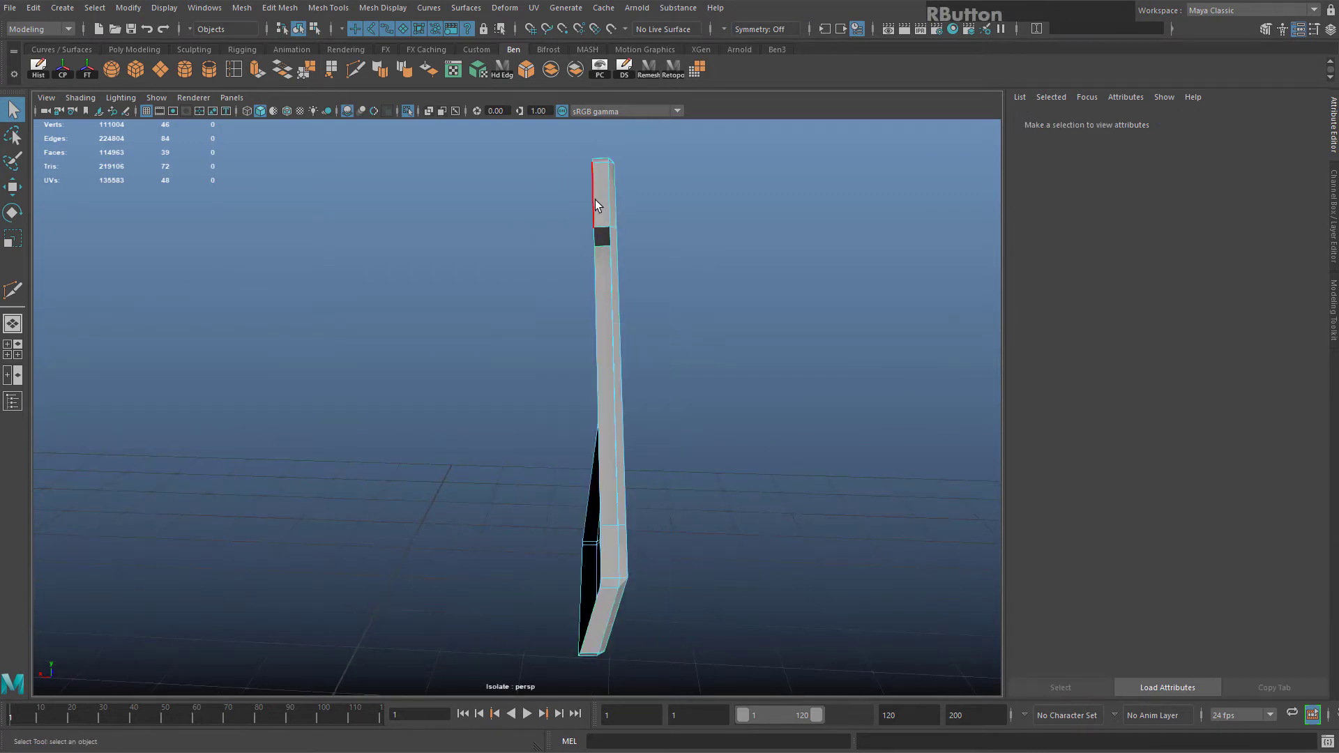
double_click(596, 200)
key("r")
left_click_drag(547, 253, 544, 355, "alt")
key("w")
left_click(534, 354)
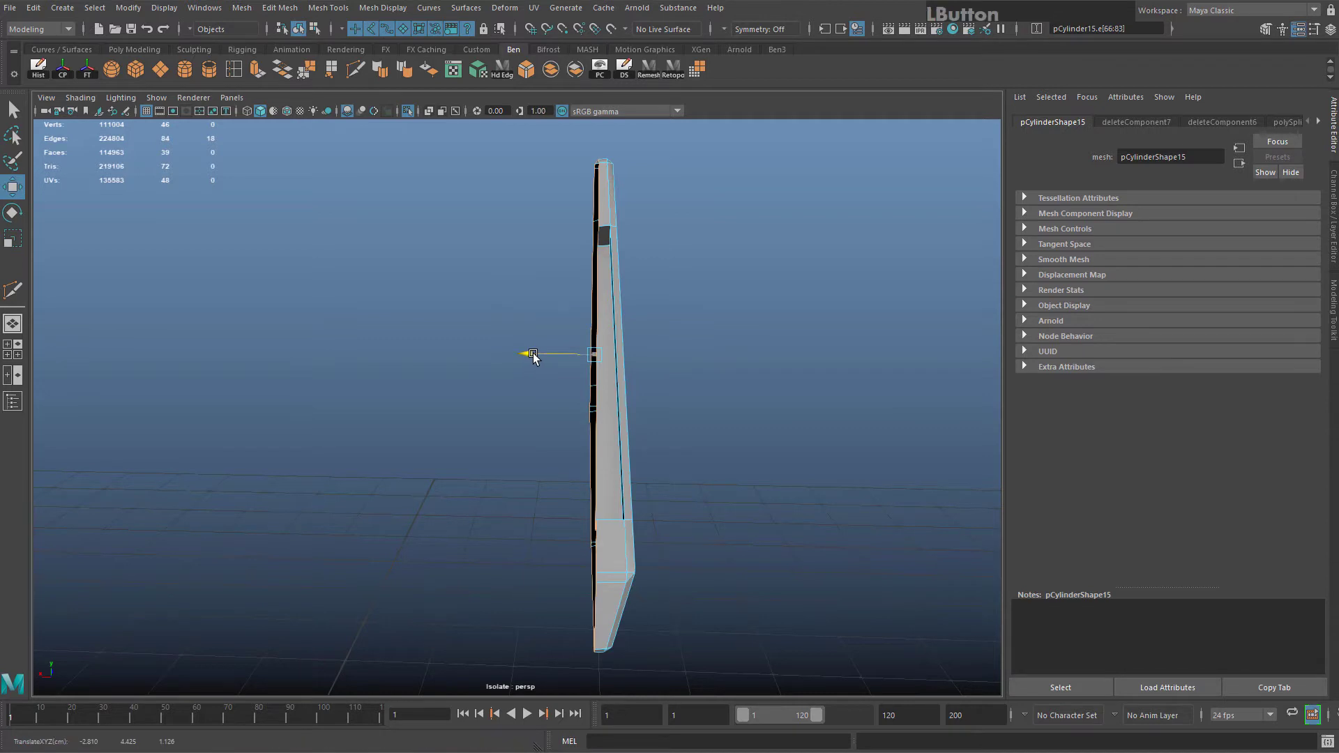
Mirror the half panel as a copy across the X axis at its bounding box, combined with the original and with merged border vertices
right_click_drag(621, 356, 672, 321)
left_click_drag(606, 357, 512, 252, "alt")
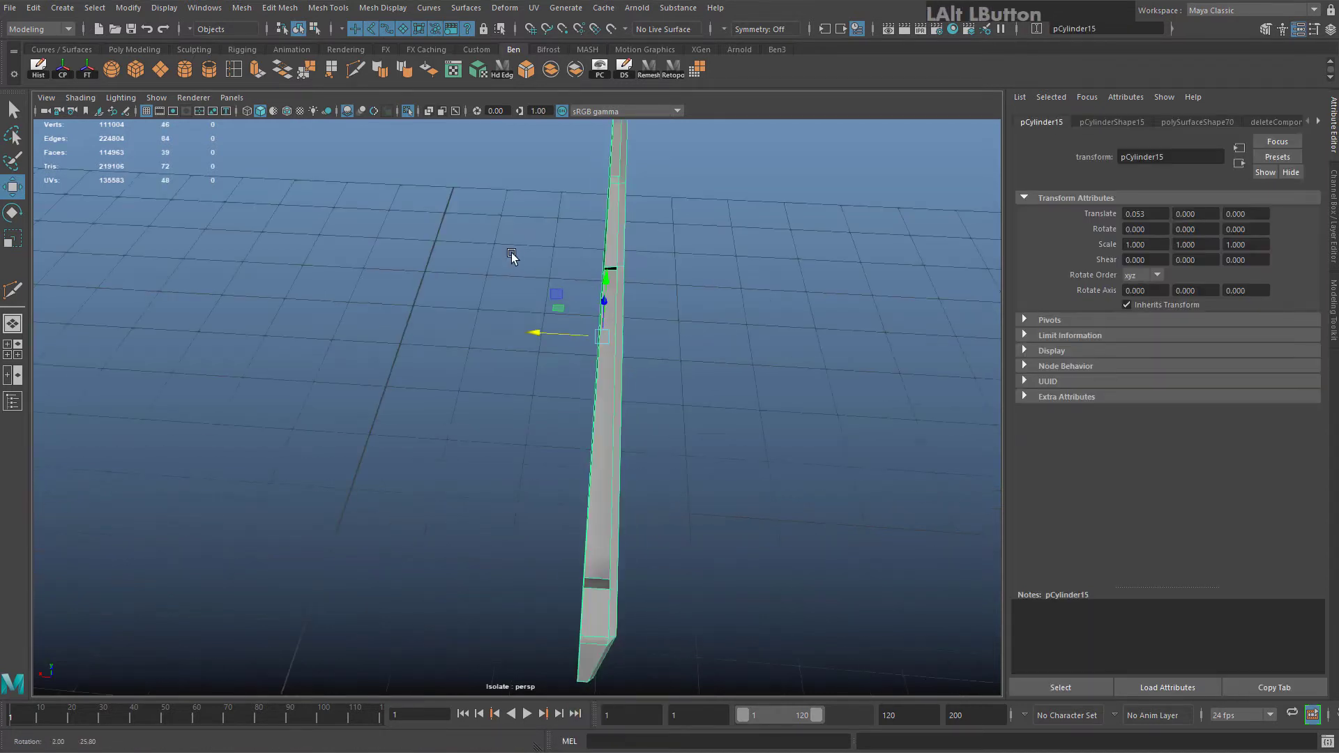
left_click(244, 8)
left_click(375, 186)
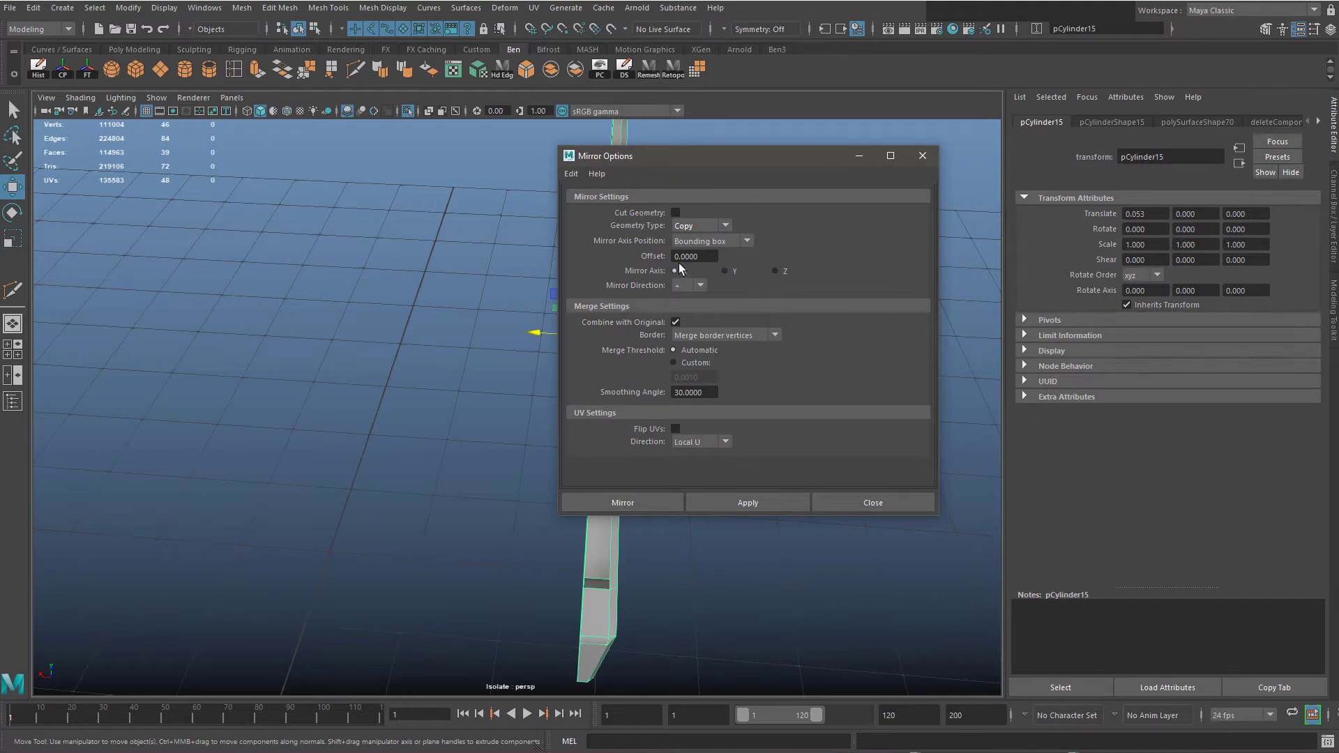
left_click(643, 500)
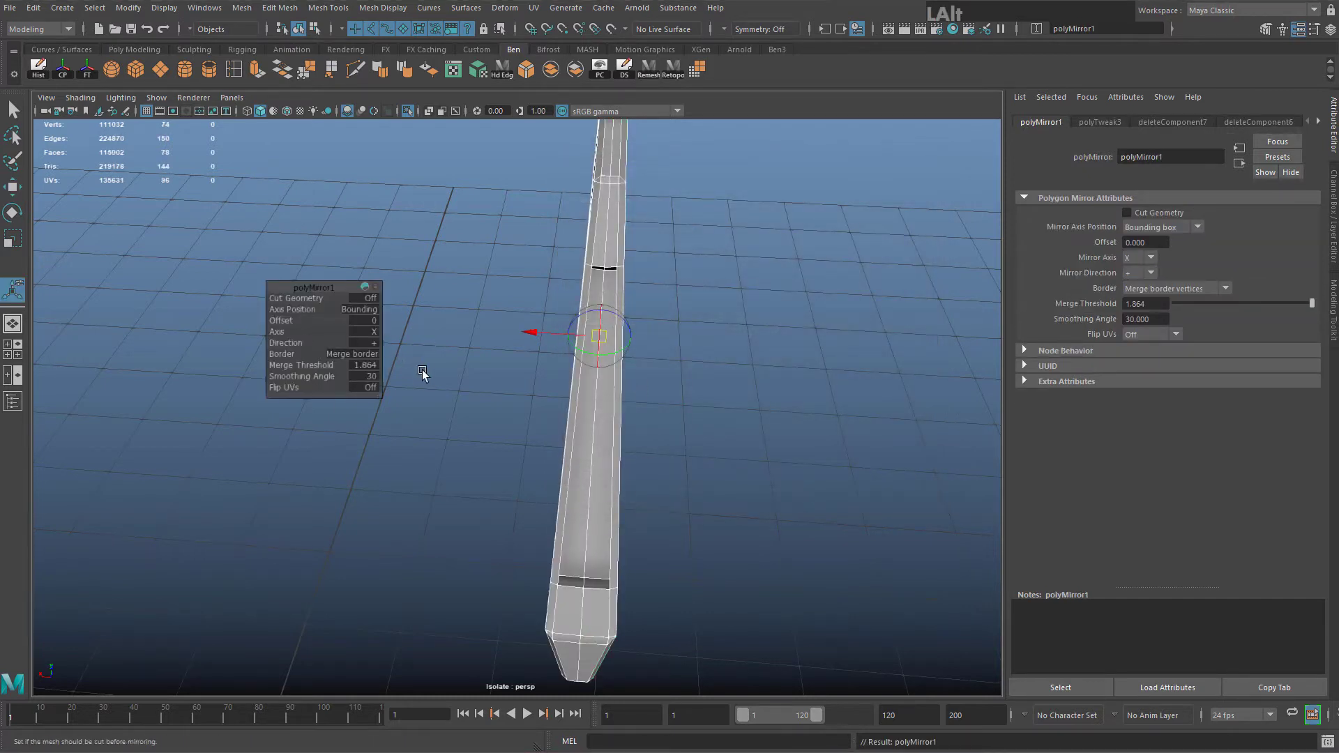
Check the centre seam of the mirrored panel and delete the panel's construction history
left_click(604, 414)
right_click_drag(609, 395, 606, 439)
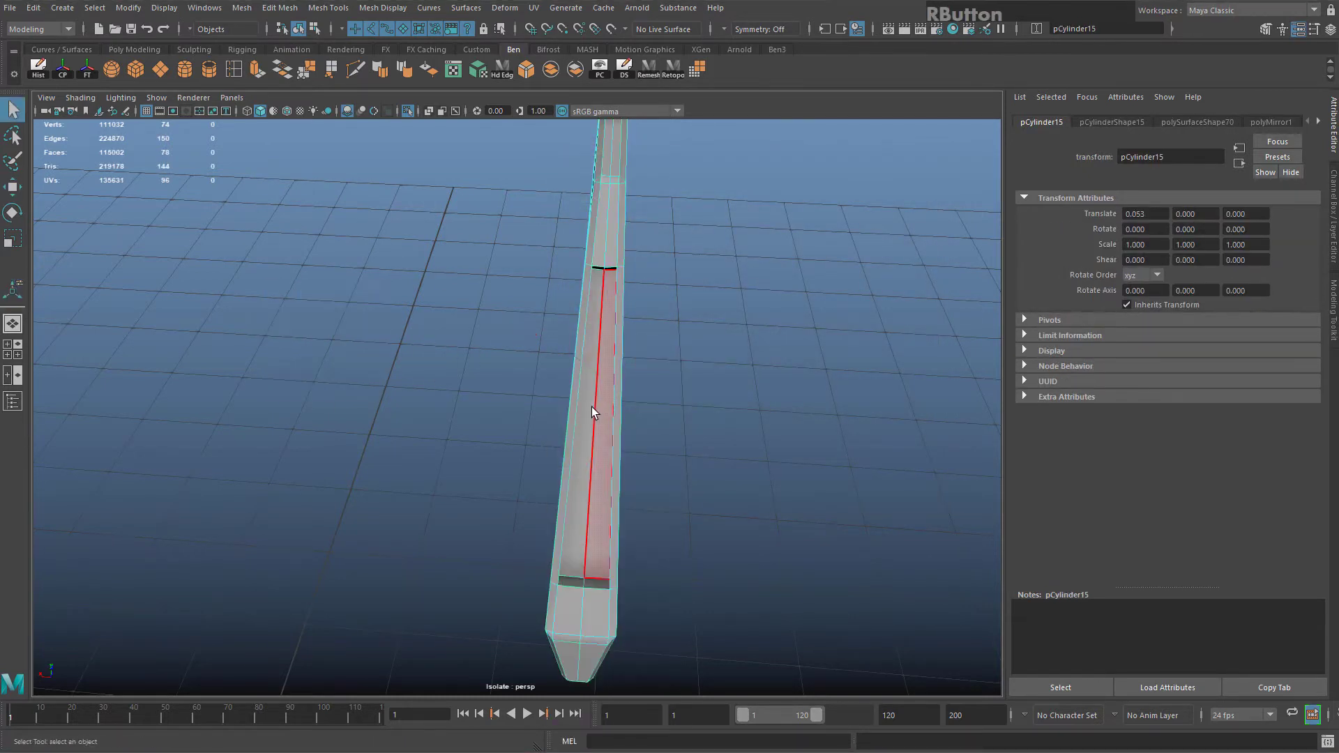
double_click(592, 408)
left_click_drag(707, 410, 555, 312, "alt")
right_click_drag(556, 311, 596, 279)
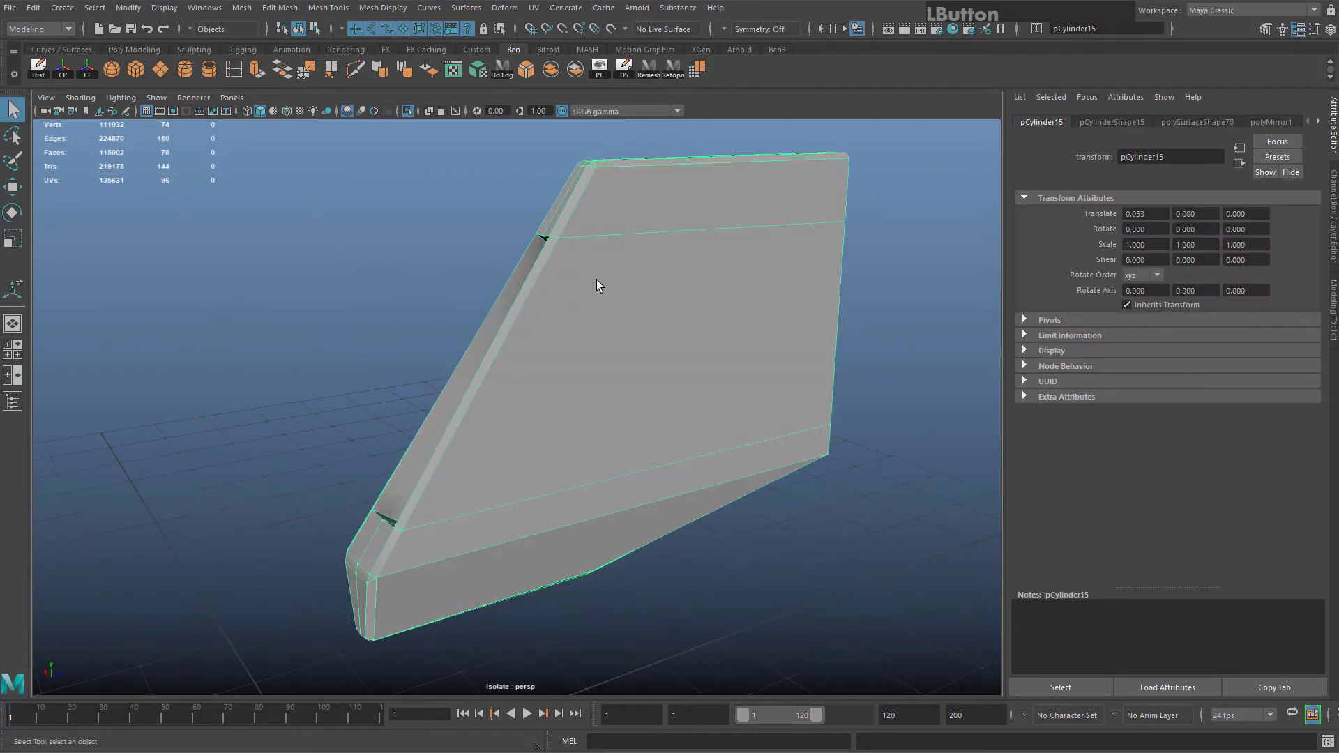
left_click(35, 76)
Select the corner vertices at the widest point of the panel's lower front on one side and move them inward along X
left_click_drag(366, 240, 586, 326, "alt")
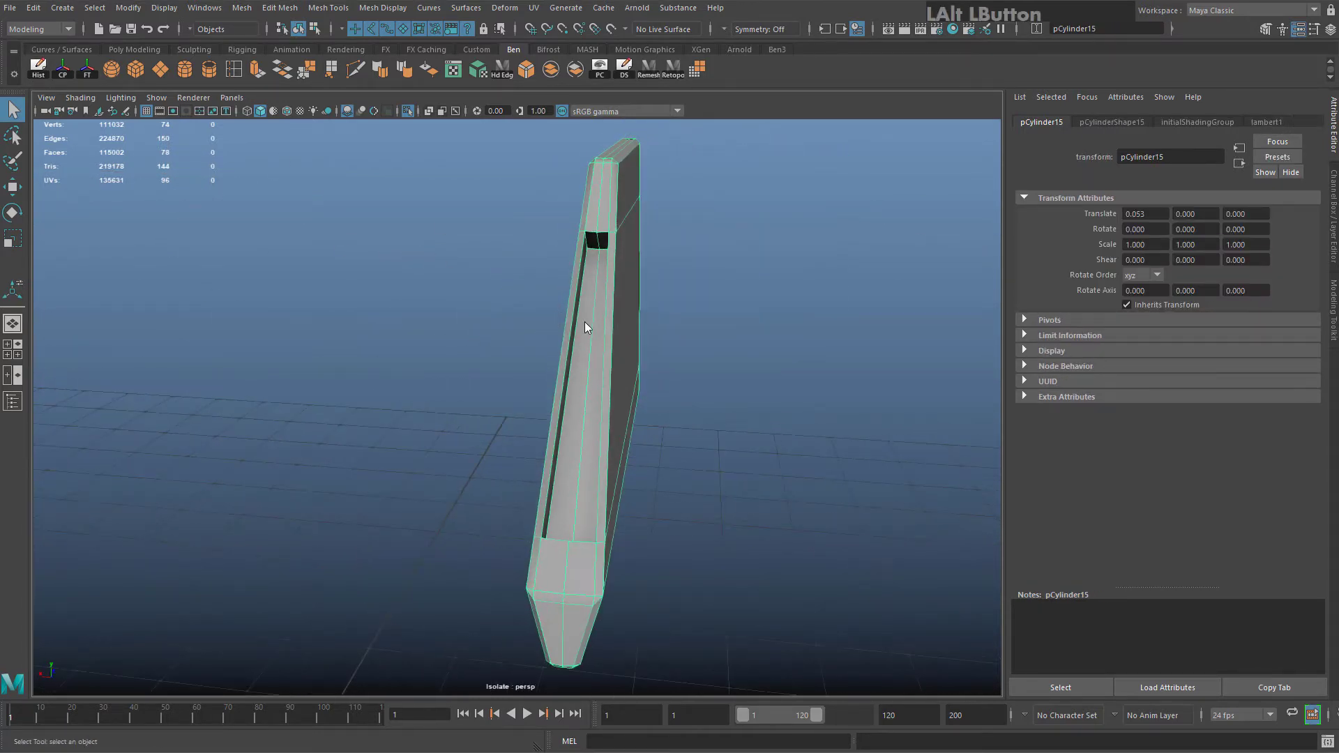
right_click_drag(585, 326, 530, 342)
left_click_drag(528, 350, 548, 325, "alt")
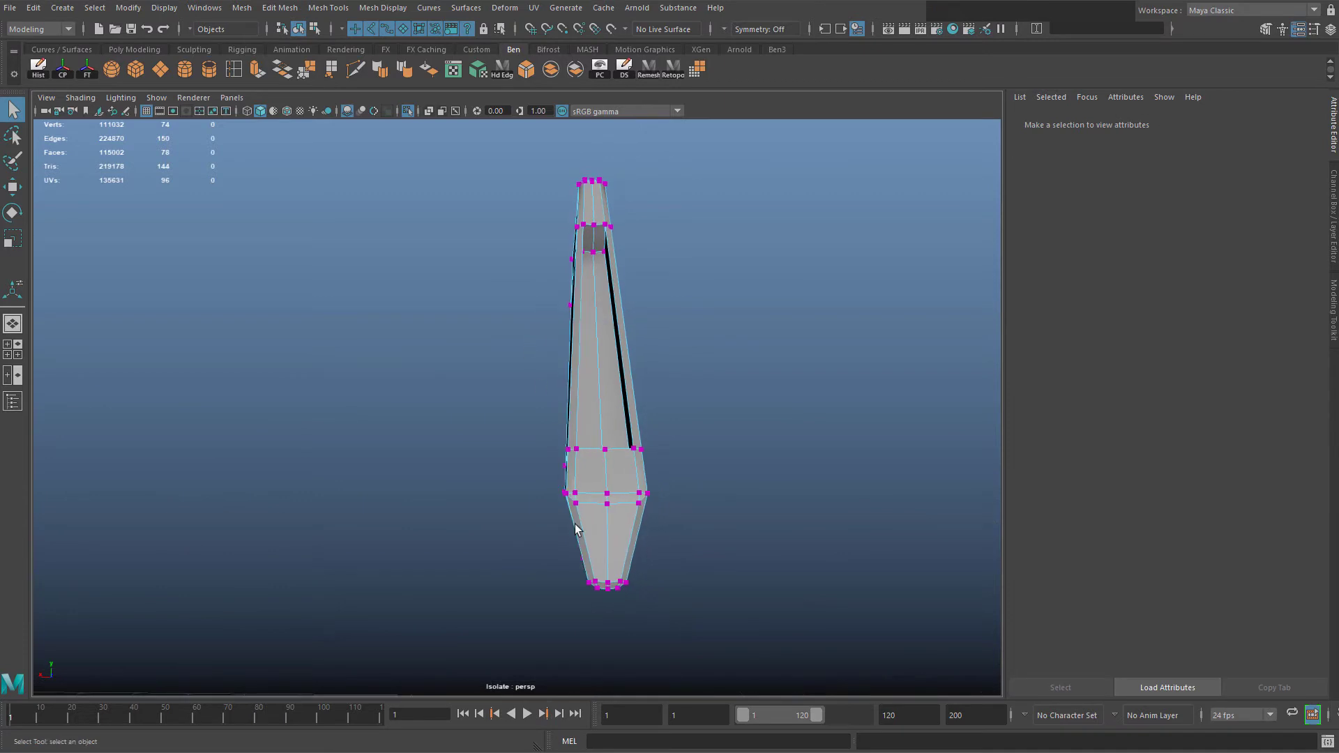
left_click_drag(543, 504, 847, 496, "alt")
key("w")
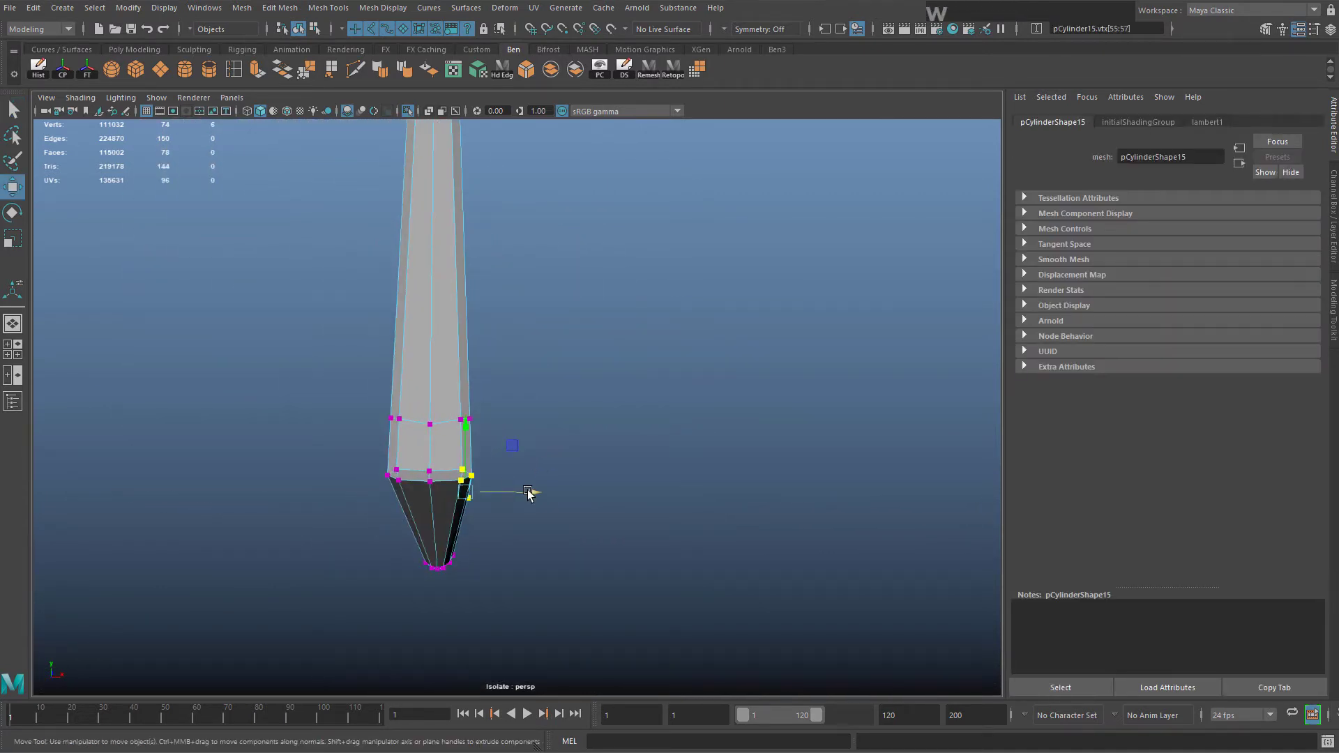
left_click_drag(532, 494, 349, 475)
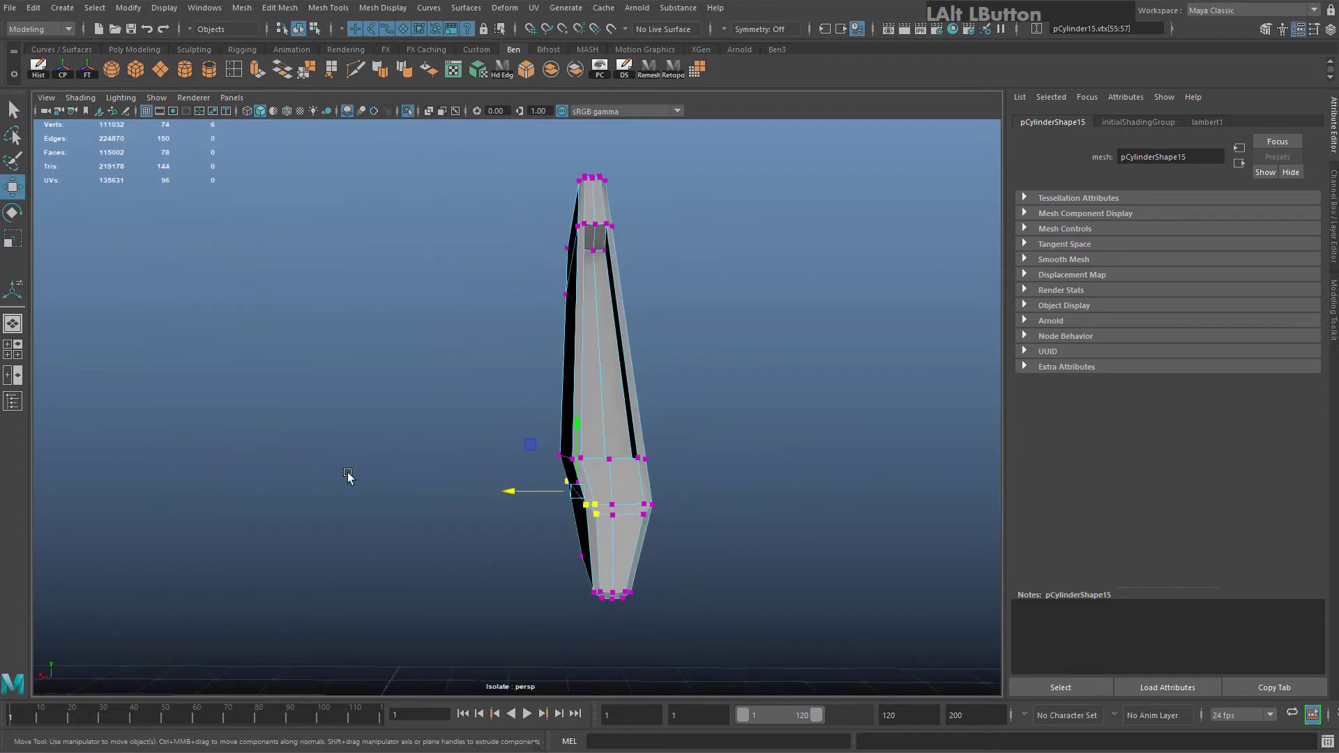
left_click_drag(517, 490, 510, 490)
left_click_drag(528, 423, 531, 433, "alt")
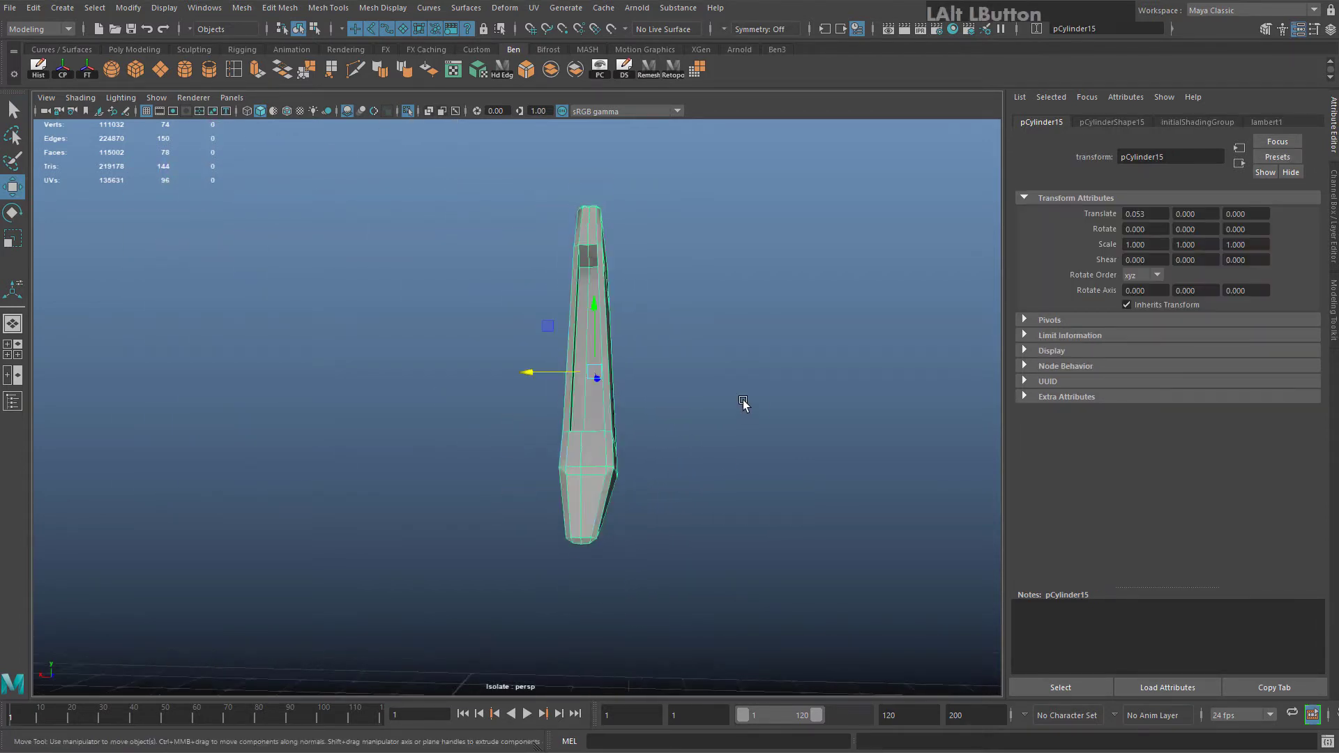
Leave isolation to show the whole vehicle again and deselect the rebuilt panel
left_click_drag(742, 403, 616, 417, "alt")
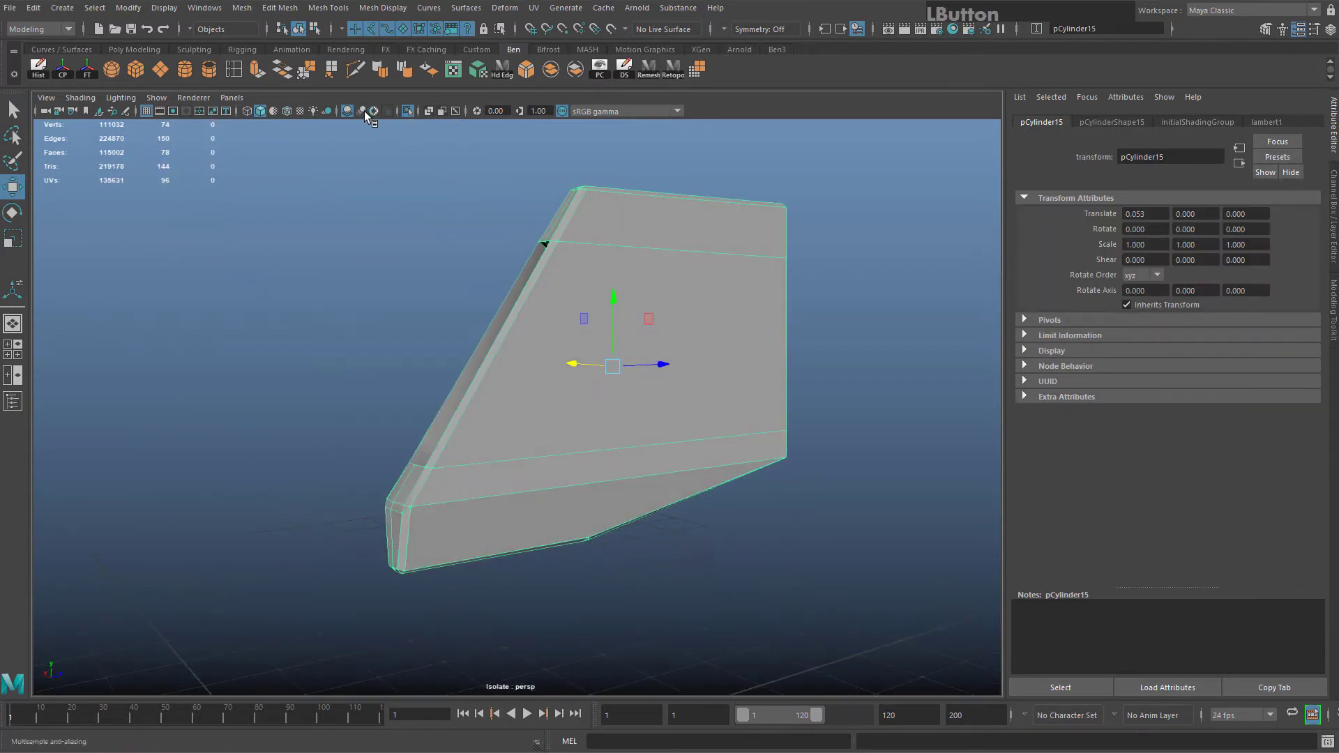
left_click(409, 110)
scroll(478, 272, "down", 4)
left_click_drag(479, 271, 558, 269, "alt")
left_click(774, 218)
left_click_drag(647, 330, 616, 332, "alt")
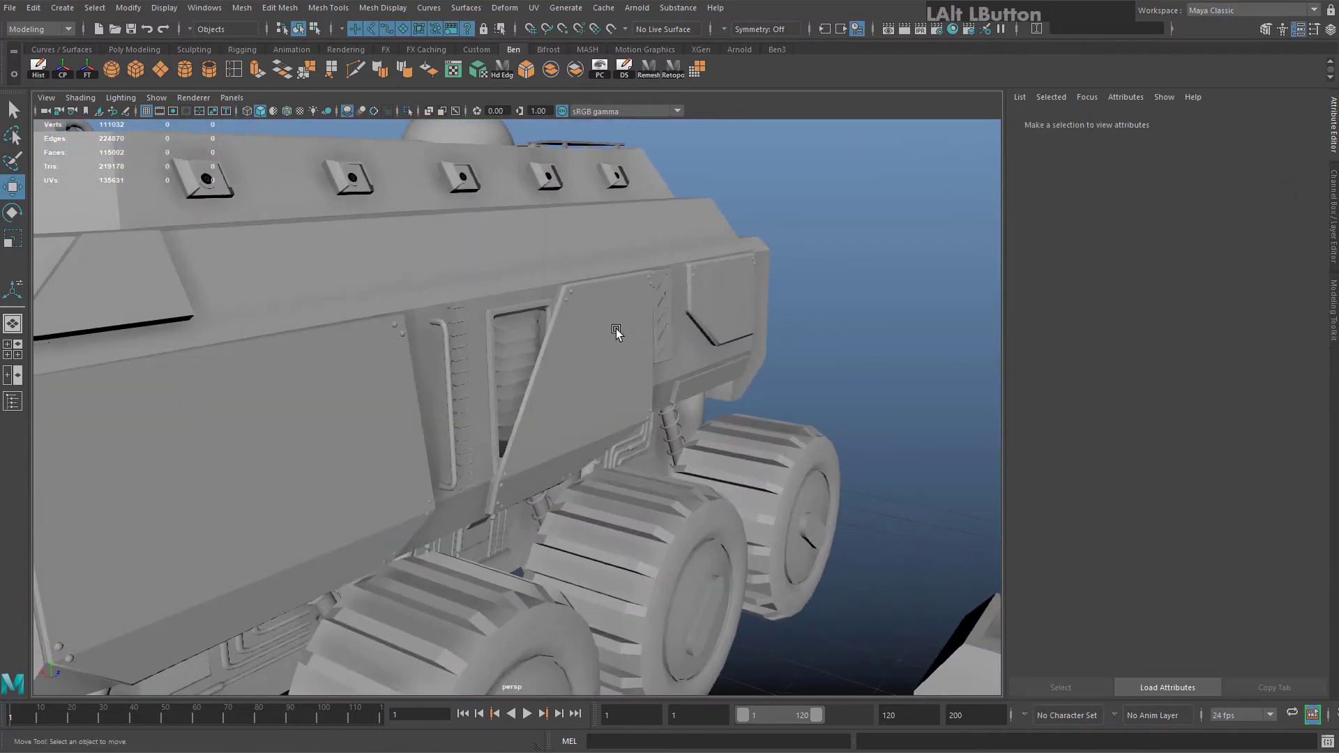
Select the neighbouring side panel with the slanted lower corner beyond the slotted vent and isolate it
left_click(628, 346)
left_click_drag(663, 389, 547, 390, "alt")
left_click(828, 331)
middle_click_drag(828, 332, 693, 359, "alt")
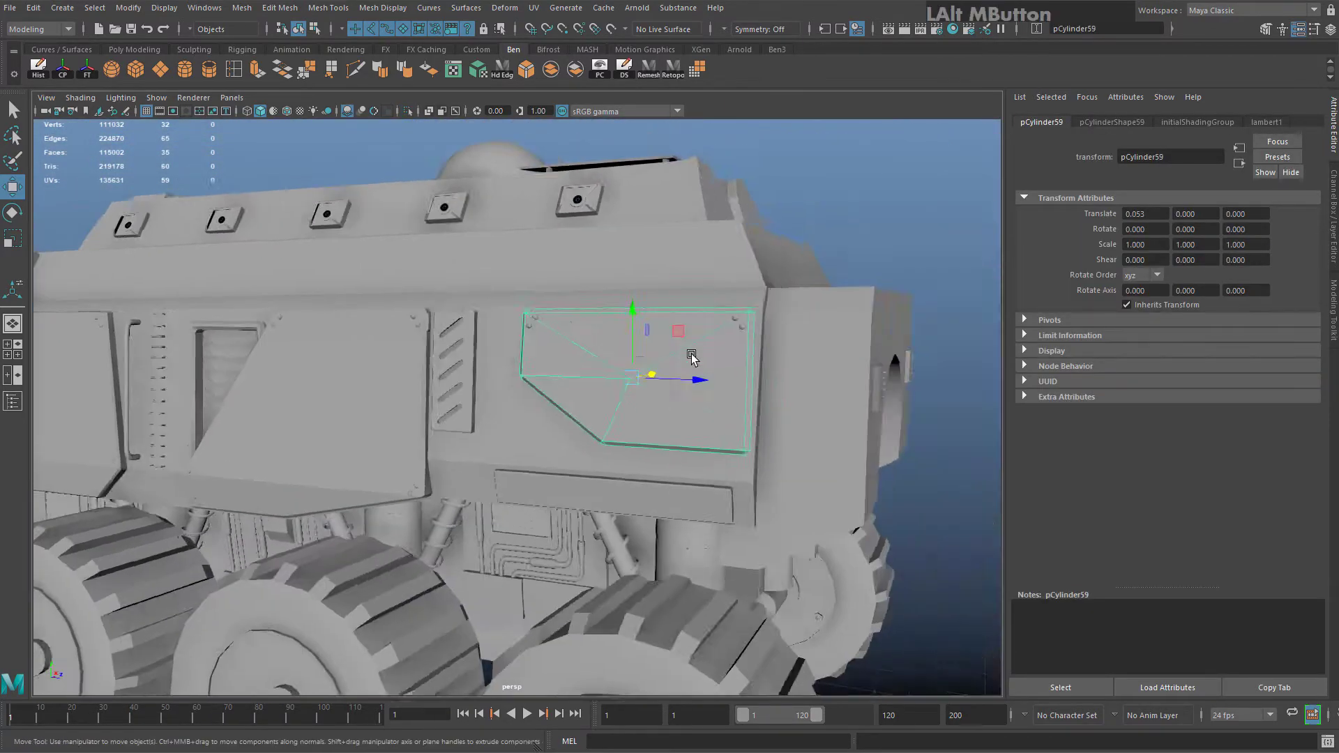
scroll(695, 357, "up", 4, "alt")
left_click_drag(715, 321, 617, 466, "alt")
left_click(472, 317)
scroll(437, 335, "down", 5)
left_click(617, 469)
key("f")
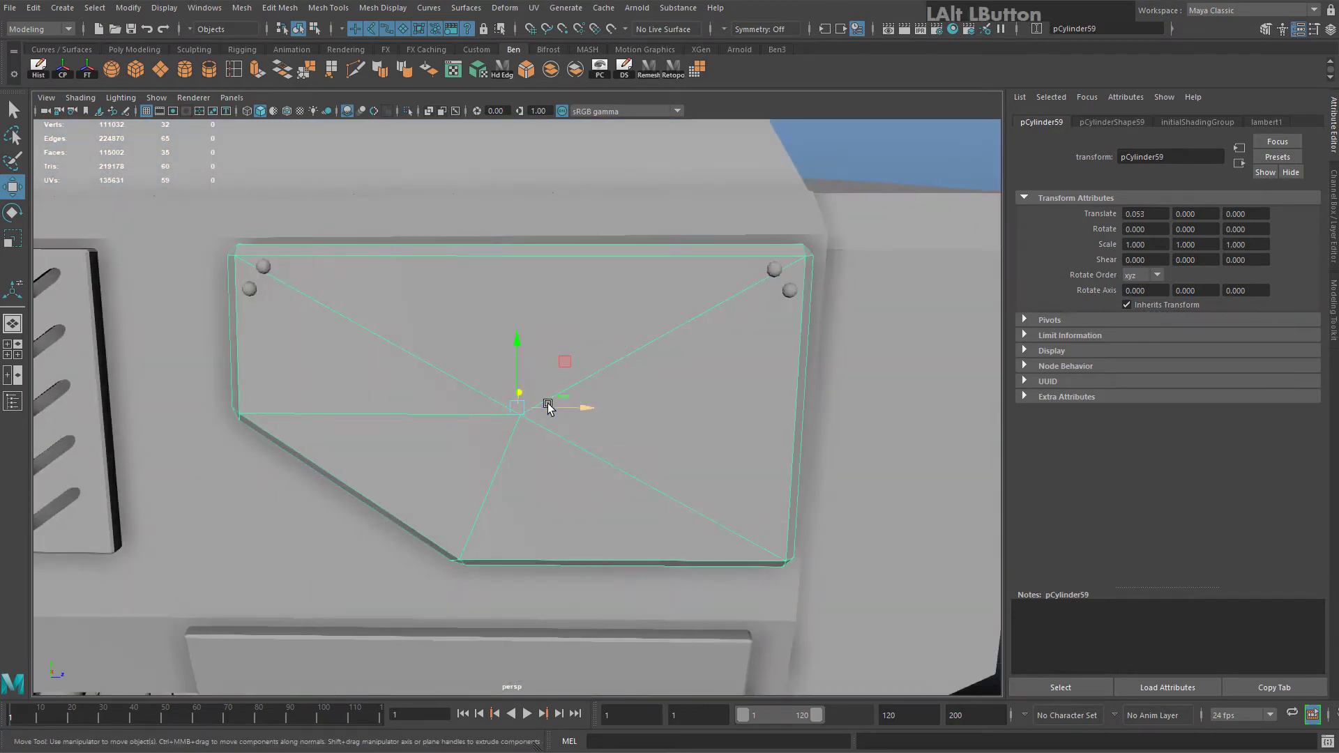
left_click(408, 111)
Delete the triangulated faces on both broad sides of the panel, leaving only its rim
left_click_drag(588, 283, 494, 340, "alt")
right_click(495, 340)
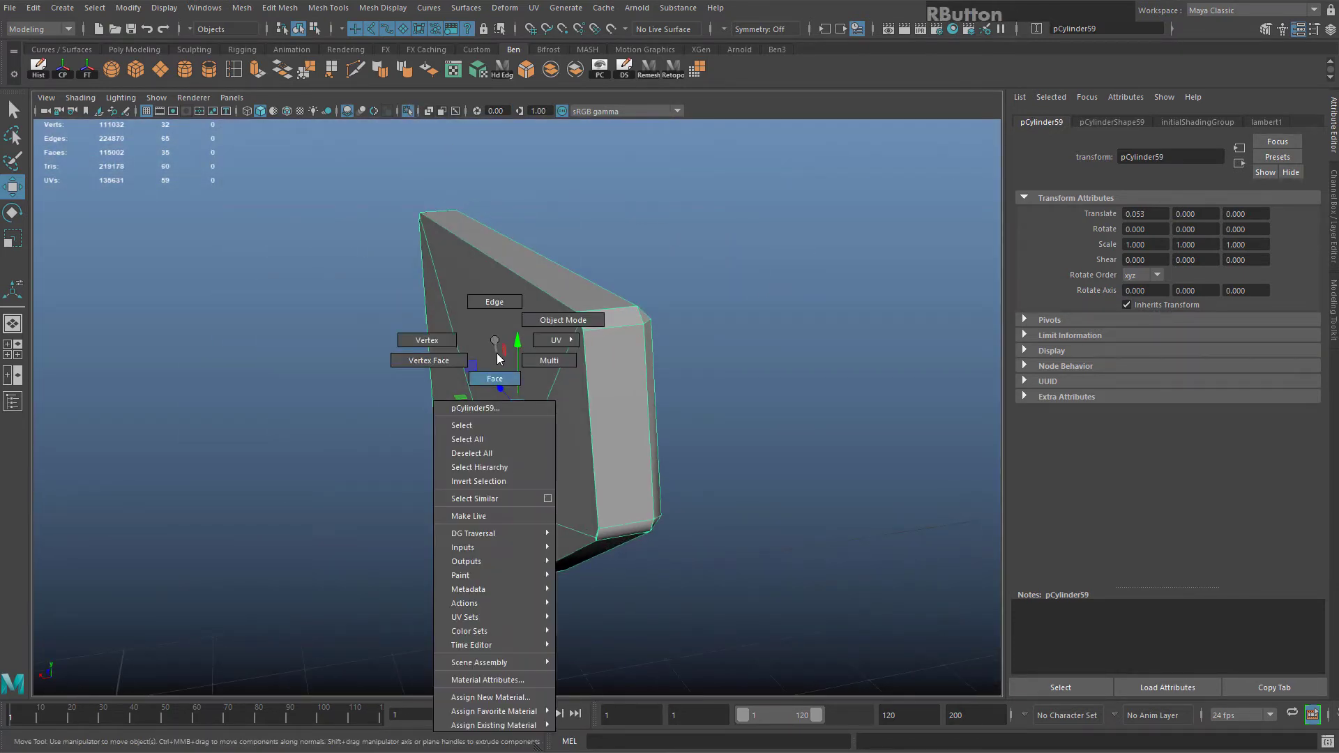
right_click_drag(498, 359, 503, 380)
left_click_drag(494, 500, 540, 491)
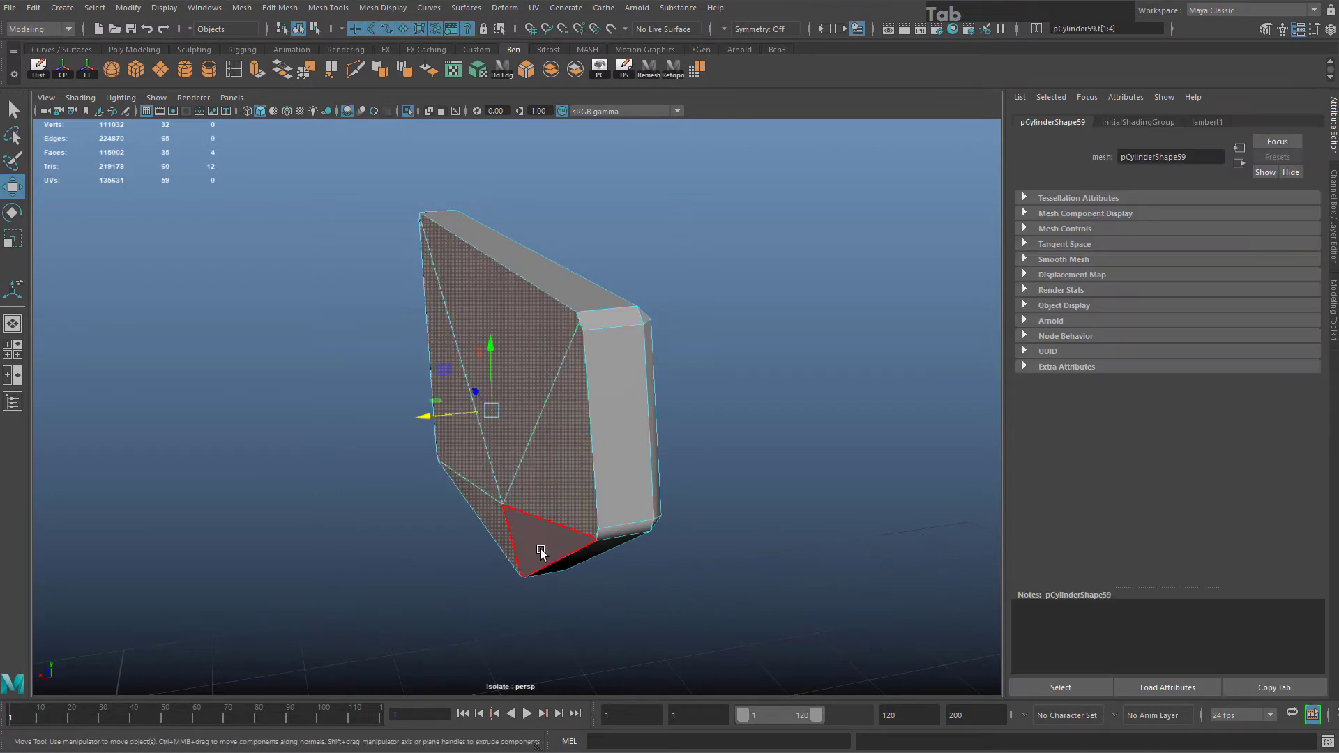
key("Delete")
left_click_drag(606, 349, 599, 405, "alt")
key("Delete")
Cut an edge across the panel's long vertical rim strip, roughly level with the top of the slanted corner
right_click_drag(272, 266, 288, 207)
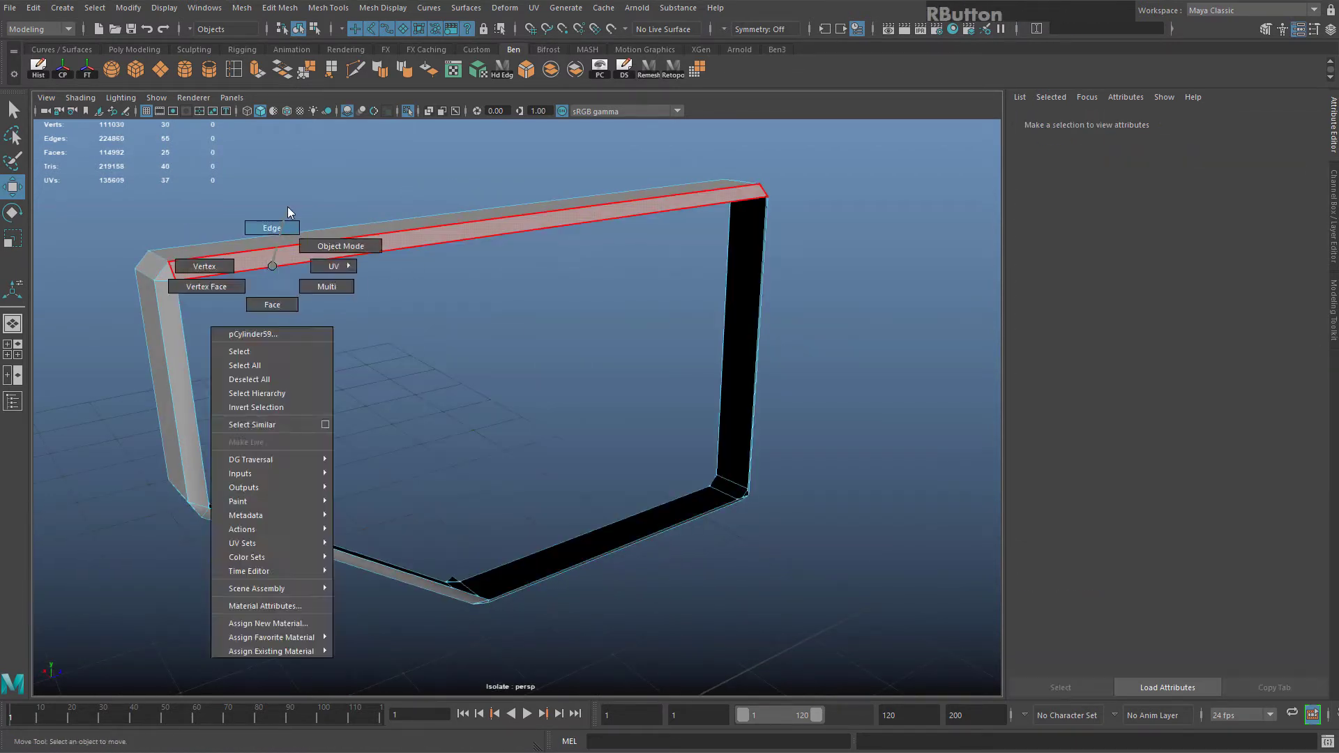
left_click_drag(287, 207, 152, 318, "alt")
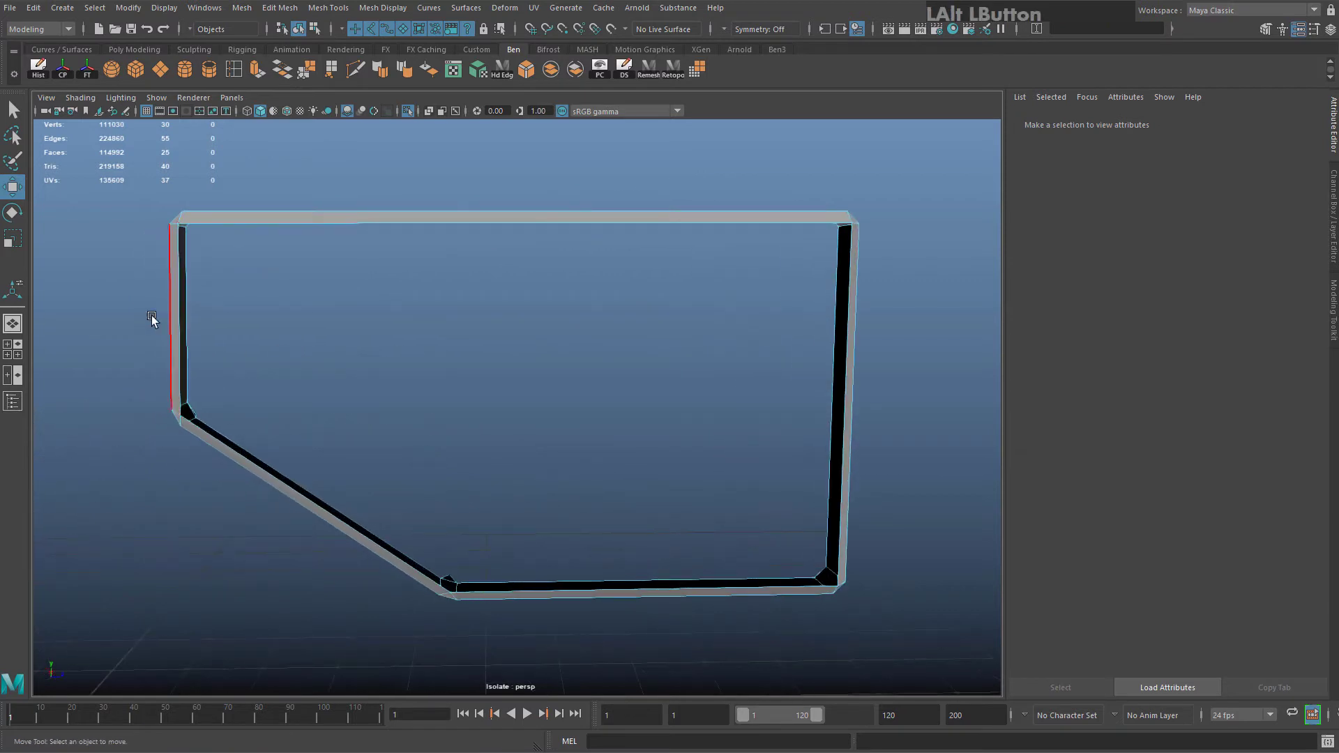
left_click(355, 69)
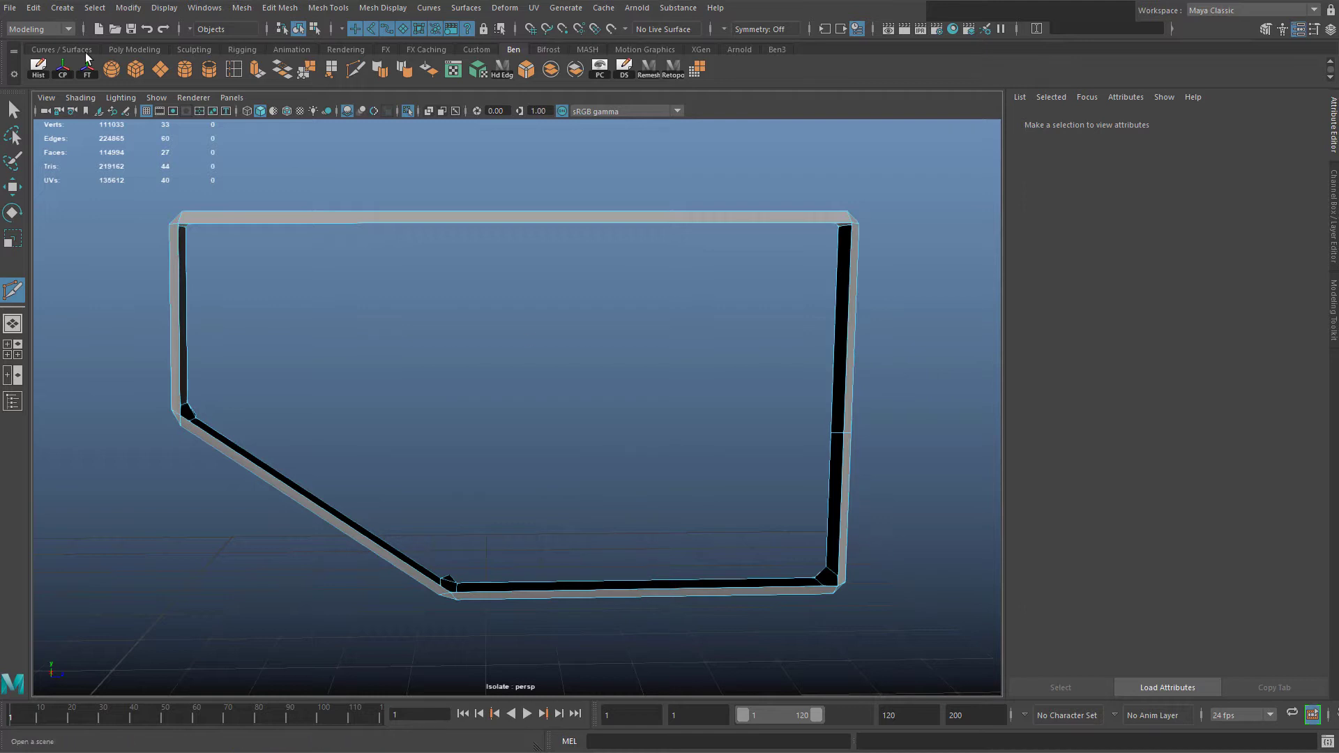
left_click(10, 103)
Bridge the panel's short vertical border edge to the upper section of the long vertical edge opposite to fill the upper part
right_click_drag(300, 211, 211, 275)
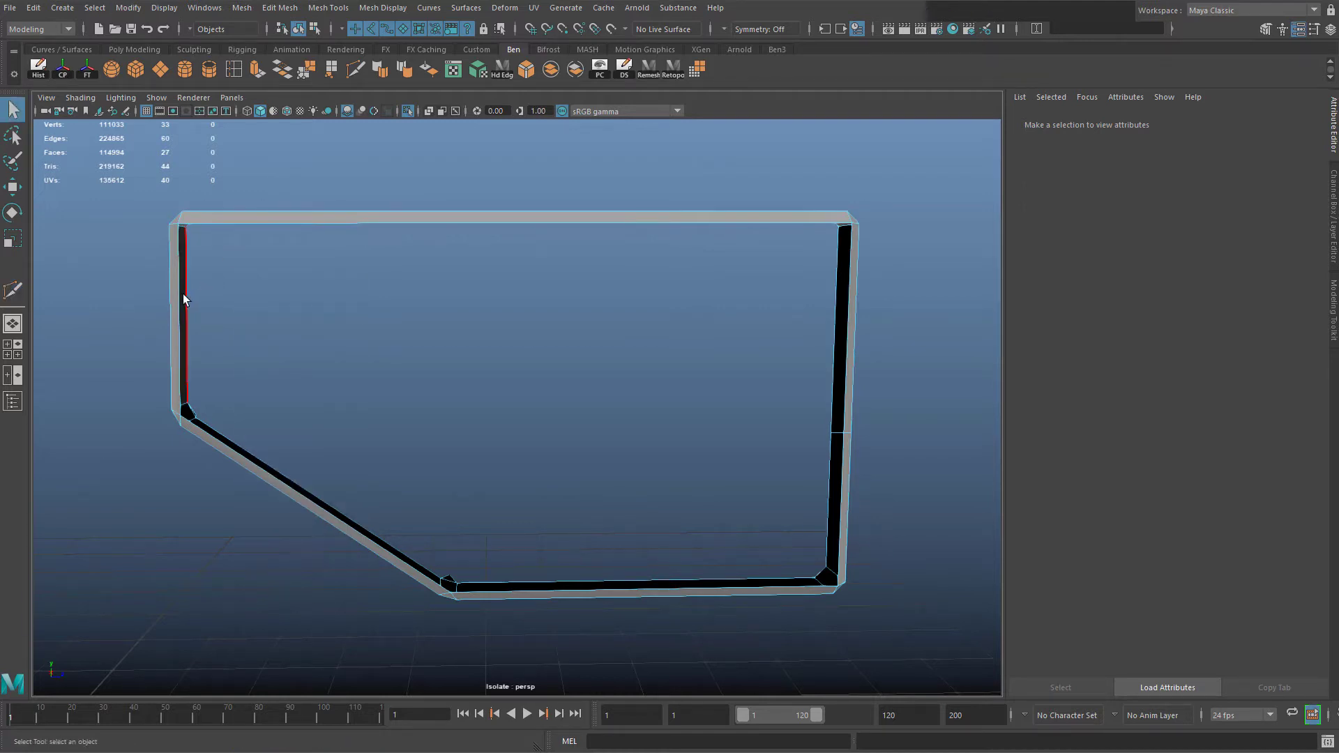
double_click(183, 295)
left_click(844, 292, "shift")
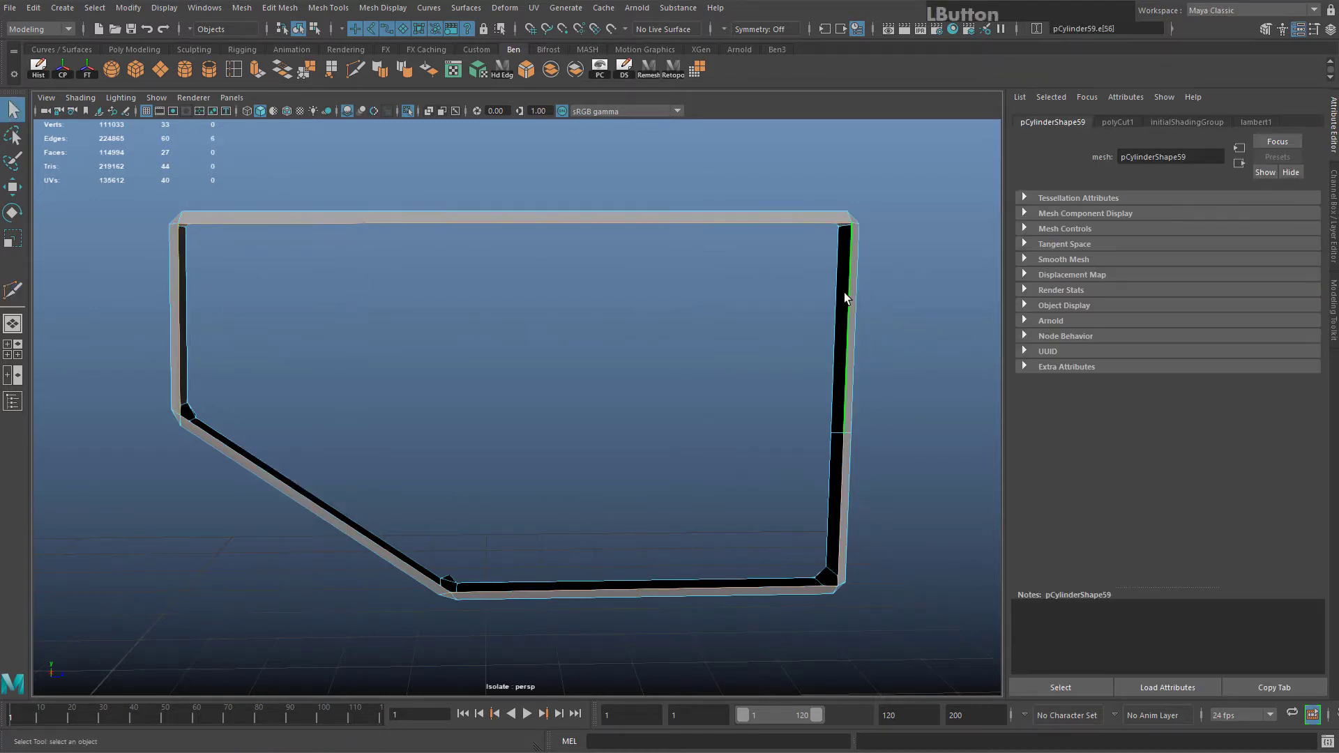
left_click(174, 291, "shift")
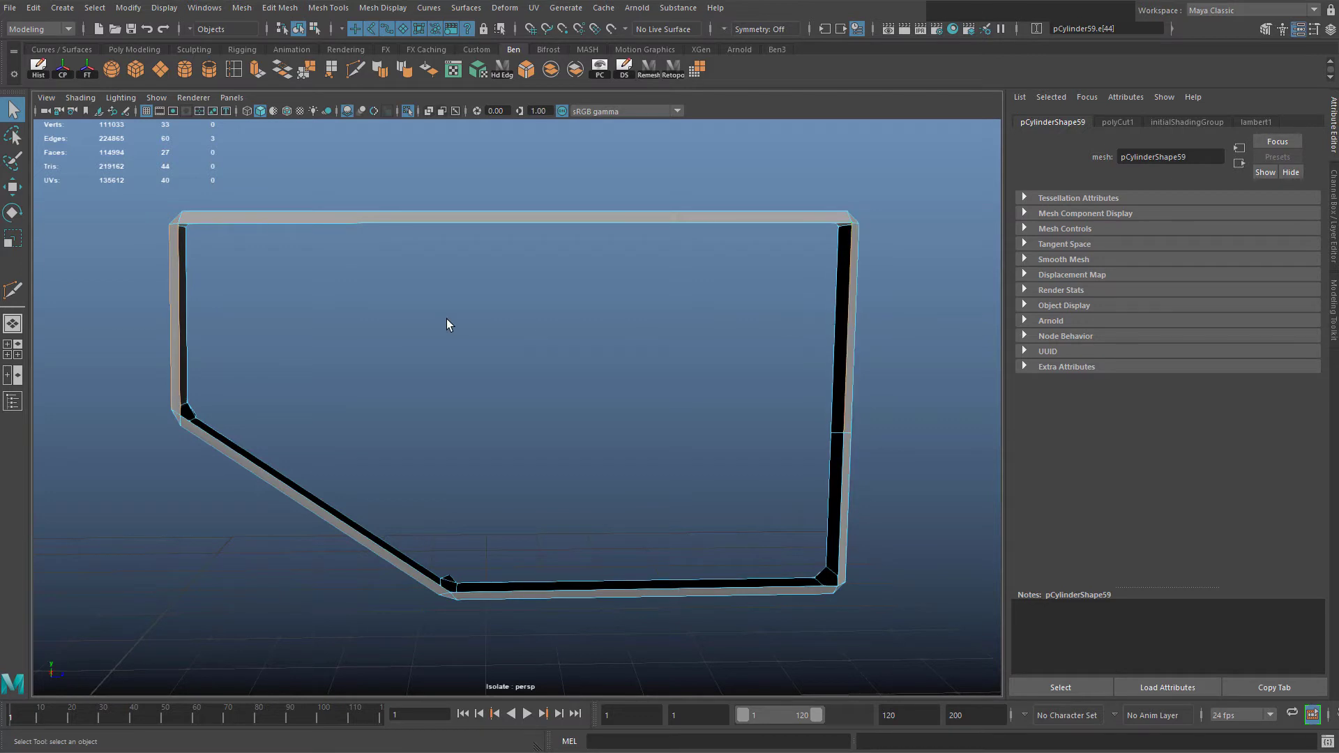
left_click(181, 274)
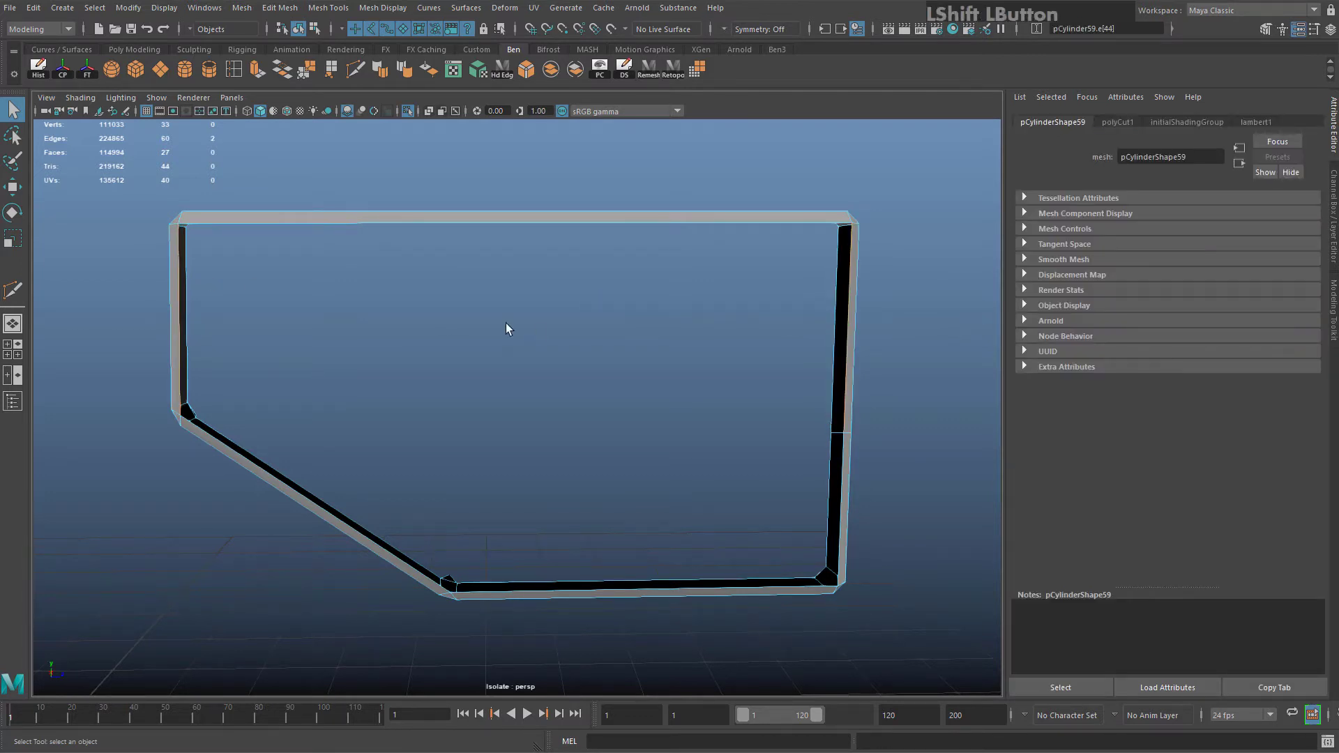
key("g")
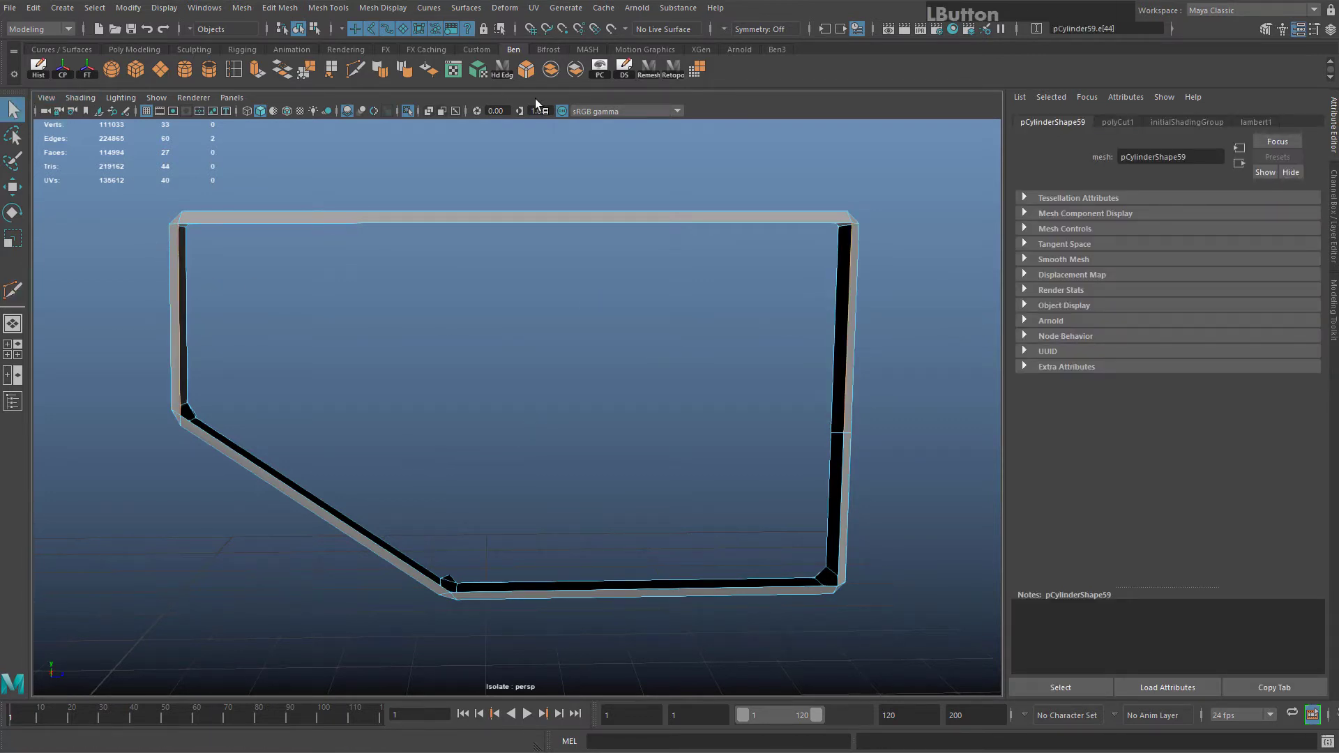
Bridge the slanted border edge to the lower section of the long vertical edge to close the panel's lower part
left_click(281, 474)
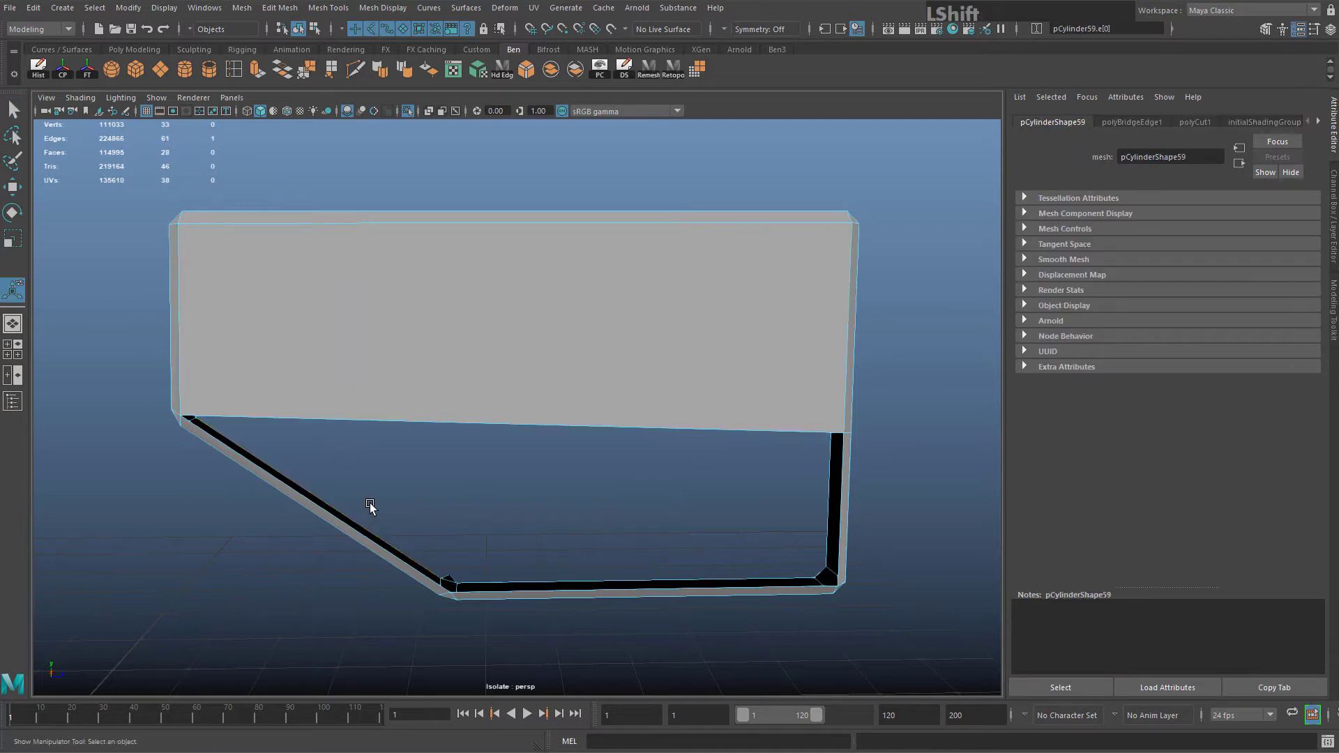
left_click(328, 516, "shift")
left_click(835, 500, "shift")
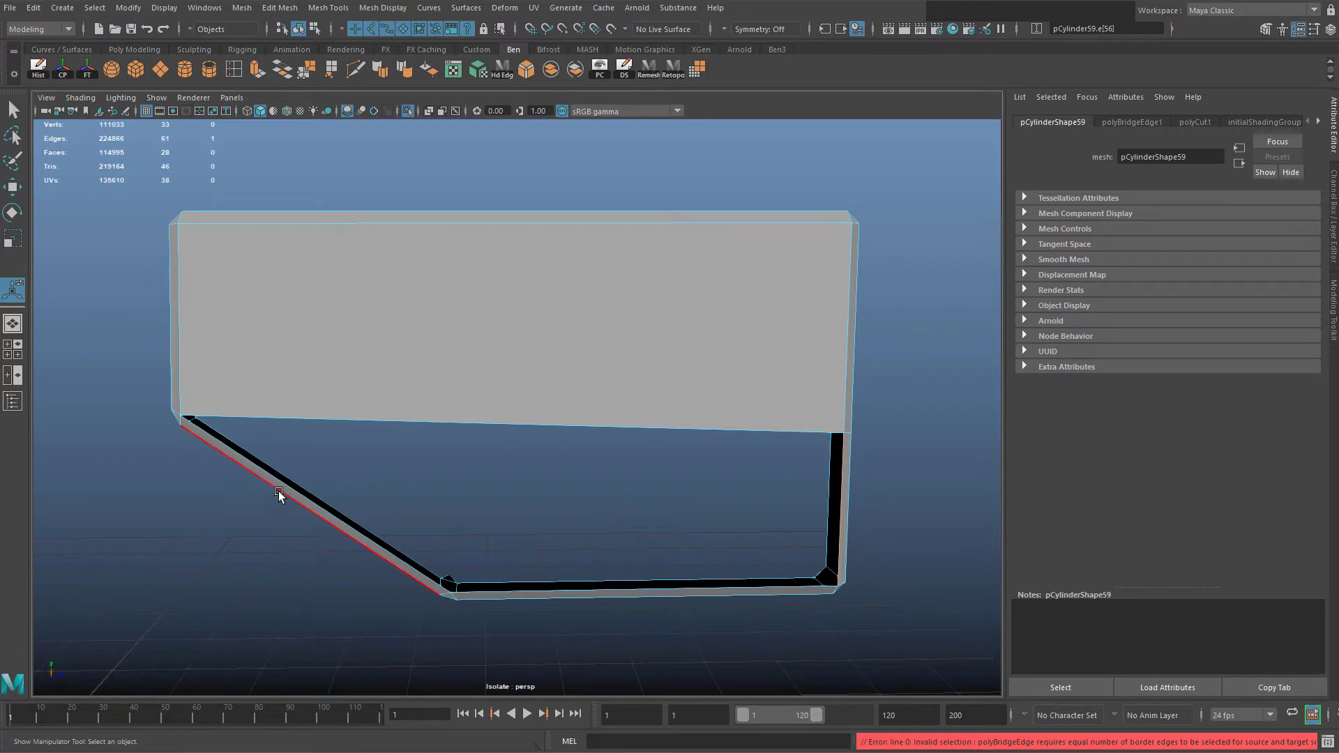
left_click(851, 506, "shift")
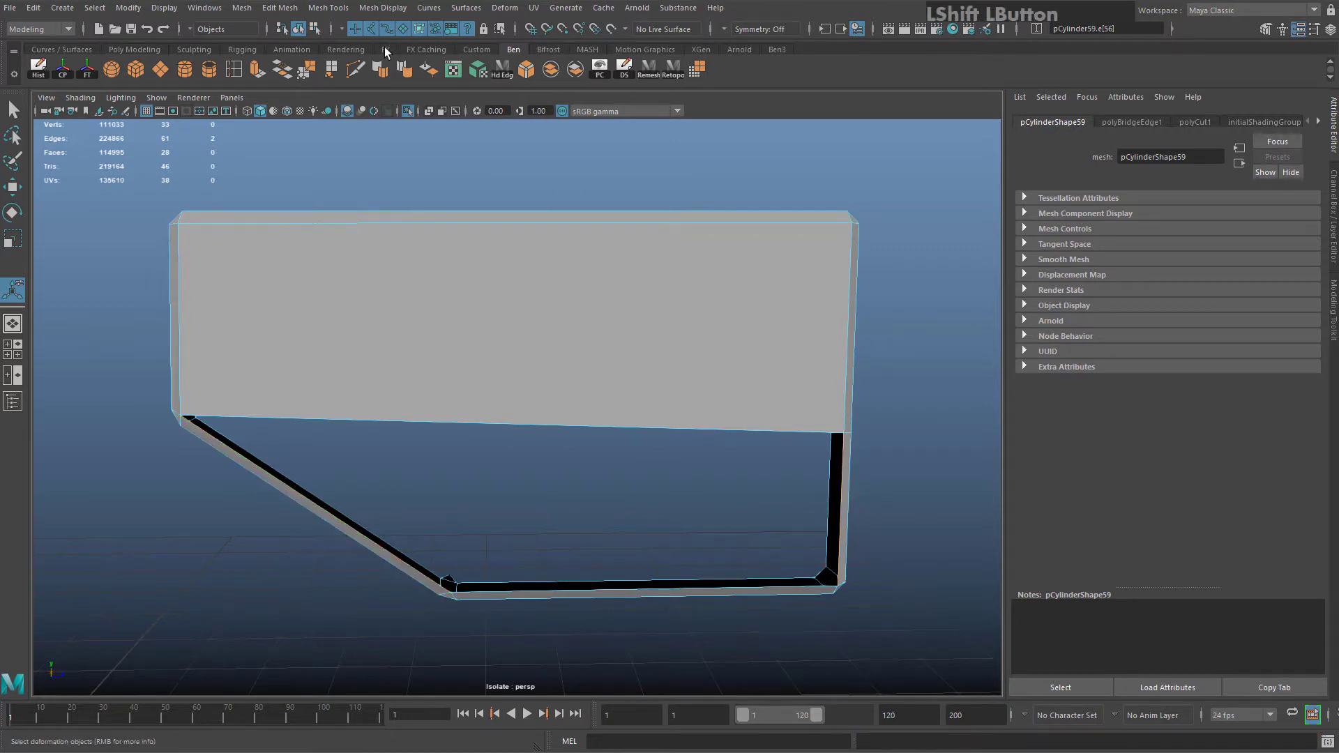
left_click(283, 75)
right_click_drag(614, 360, 697, 338)
scroll(475, 127, "down", 3)
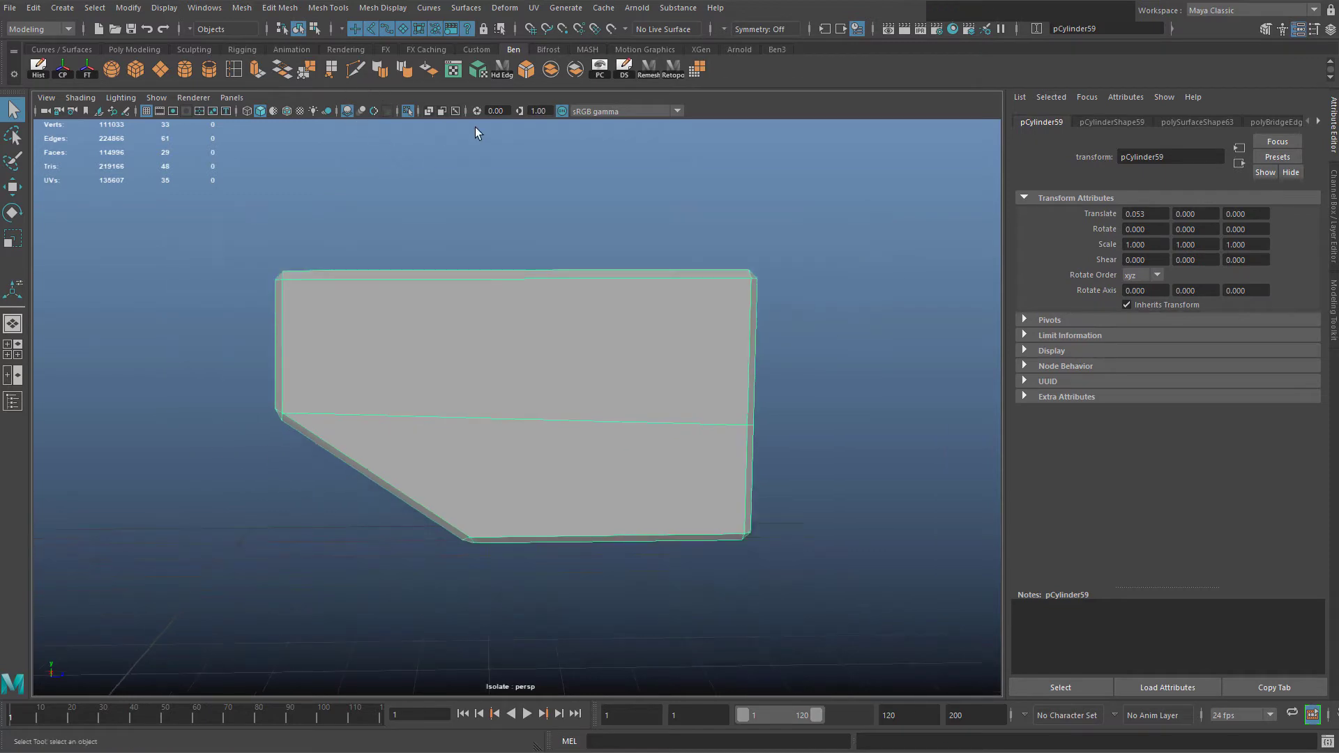
Leave isolation to show the whole vehicle again
left_click(407, 109)
scroll(705, 361, "down", 6)
left_click_drag(704, 361, 653, 375, "alt")
left_click(654, 376)
scroll(757, 304, "up", 6)
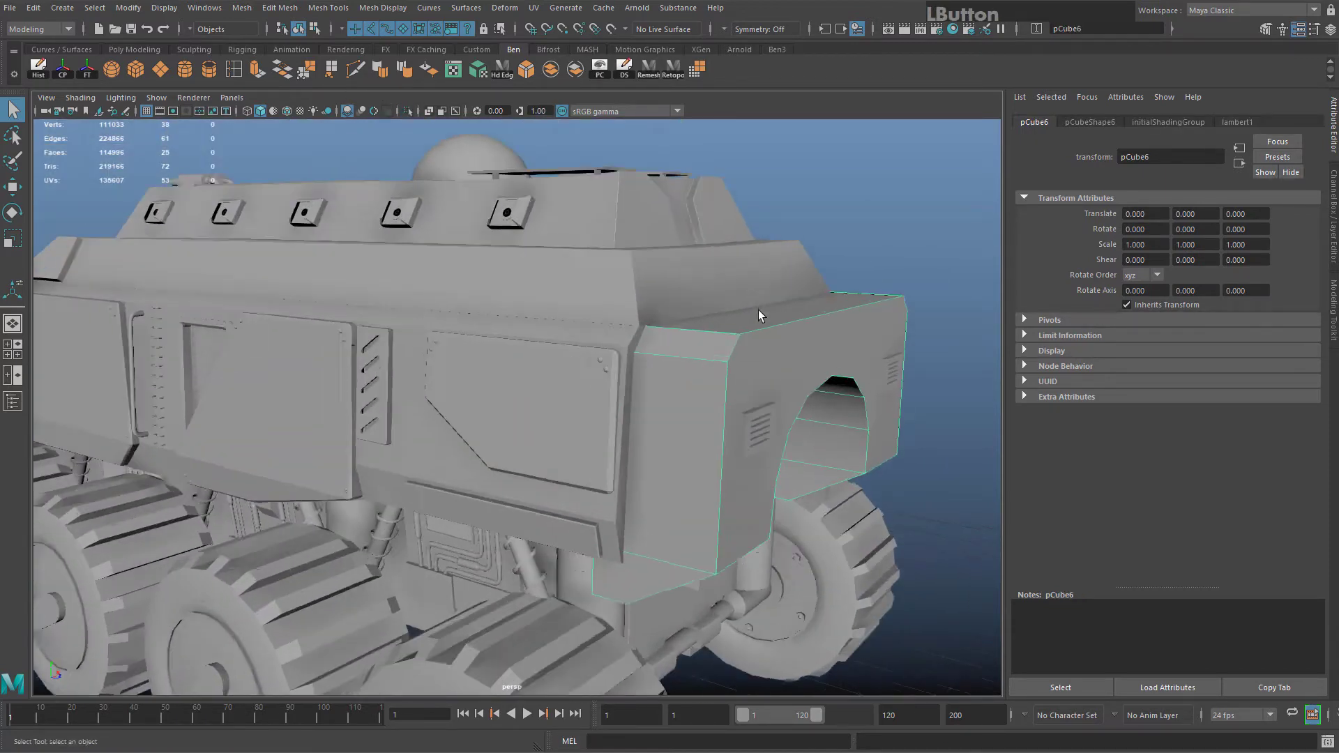
Select the arched armour block at the end of the vehicle and isolate it
scroll(781, 350, "down", 3)
left_click_drag(769, 331, 663, 356, "alt")
left_click(788, 354)
left_click_drag(788, 354, 621, 387, "alt")
middle_click_drag(621, 387, 613, 371, "alt")
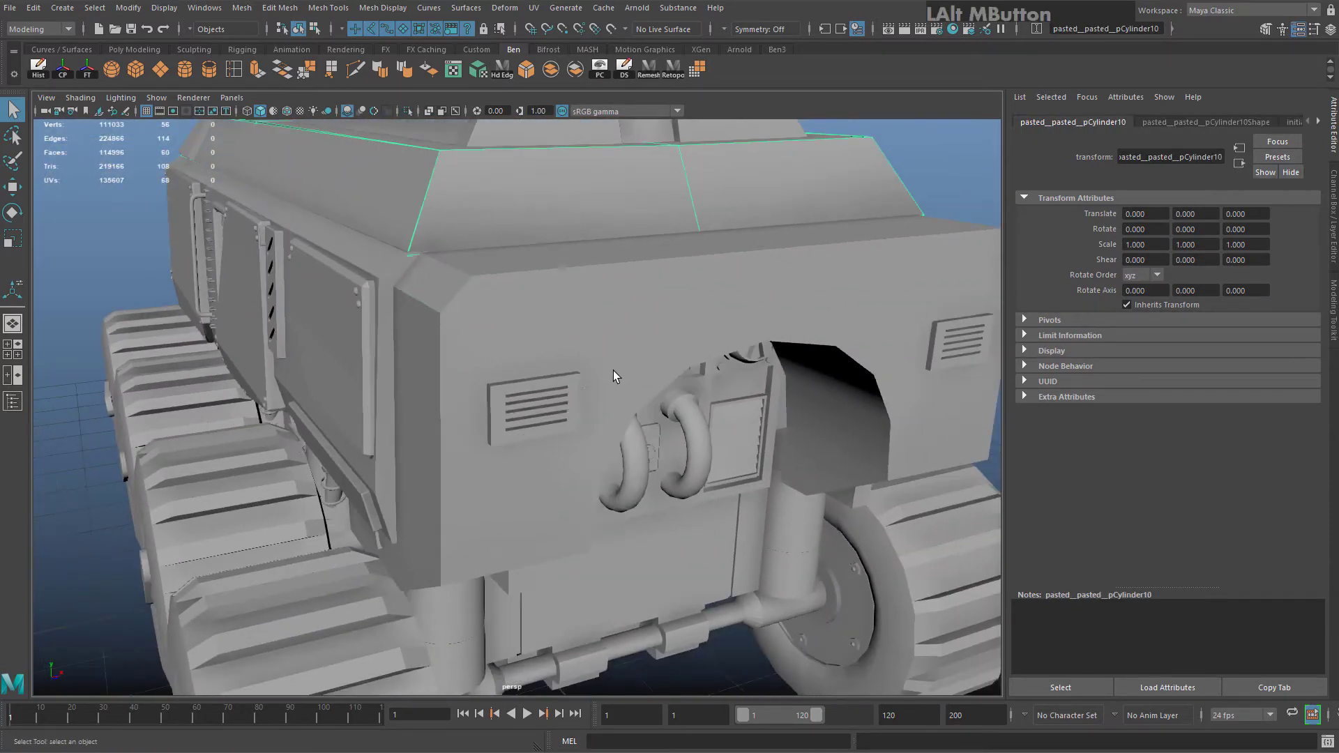
scroll(613, 349, "up", 3)
left_click(610, 320)
left_click_drag(636, 321, 592, 270, "alt")
left_click(407, 111)
middle_click_drag(593, 269, 481, 373, "alt")
left_click_drag(481, 374, 586, 338, "alt")
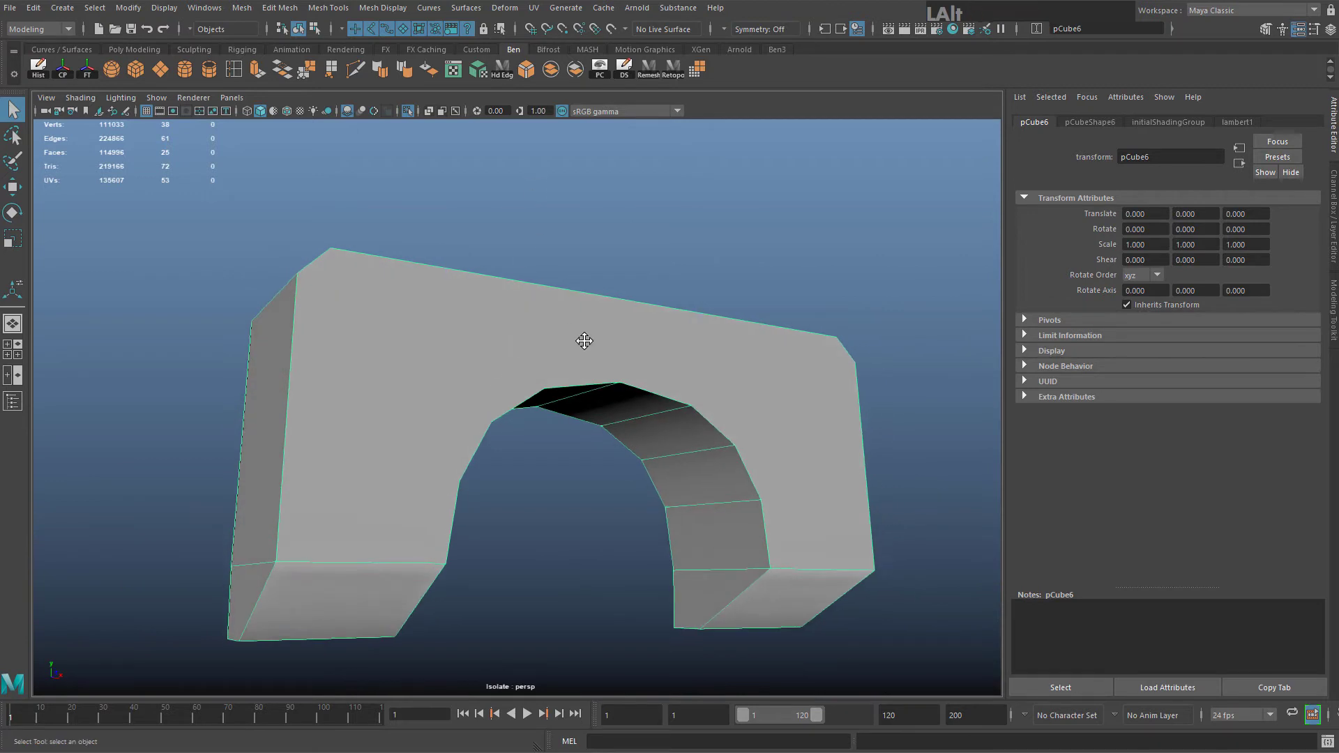
Remesh the isolated arched block
middle_click_drag(585, 337, 655, 101, "alt")
left_click(648, 68)
mouse_move(662, 251)
left_mouse_down("alt")
mouse_move(627, 230)
mouse_move(655, 227)
left_mouse_up("alt")
left_click(1092, 122)
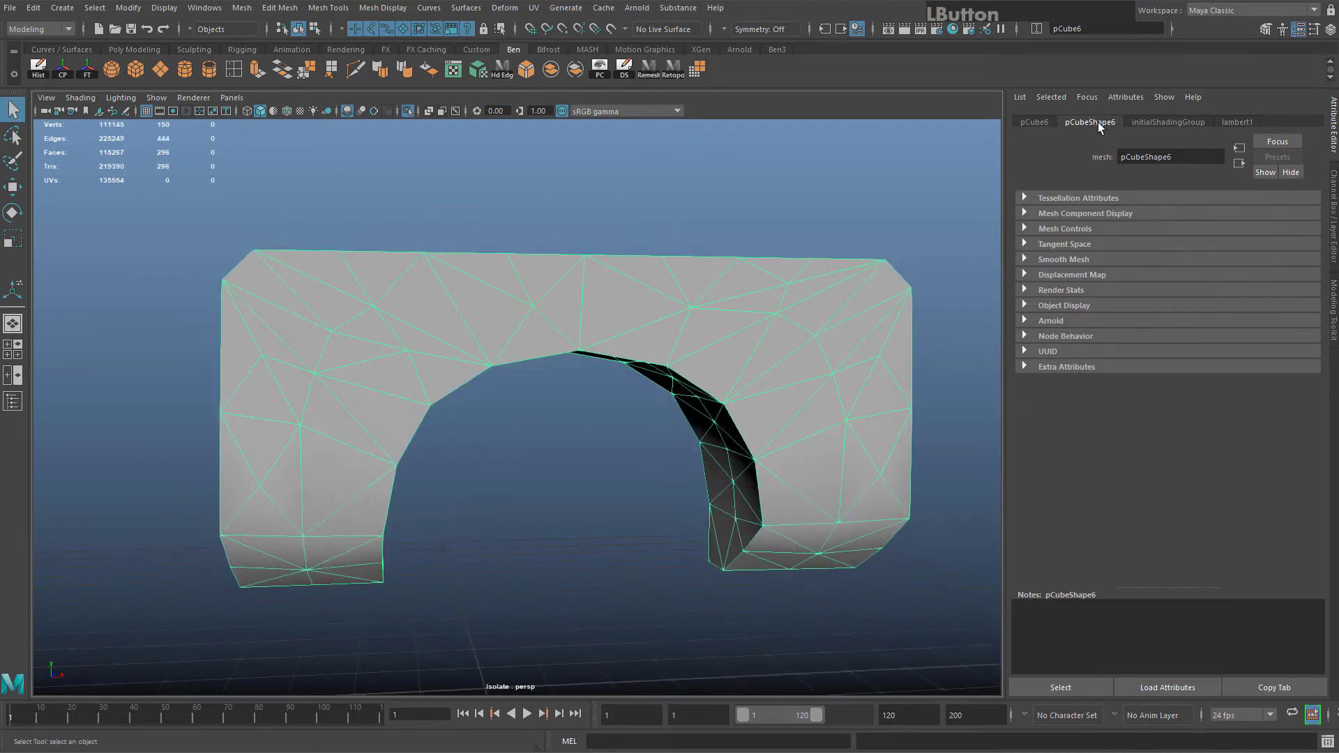
left_click(1155, 124)
left_click(1036, 124)
Try a remesh Reduce Threshold of 18.269 on the arched block and restore it to 20
right_click_drag(695, 269, 722, 266)
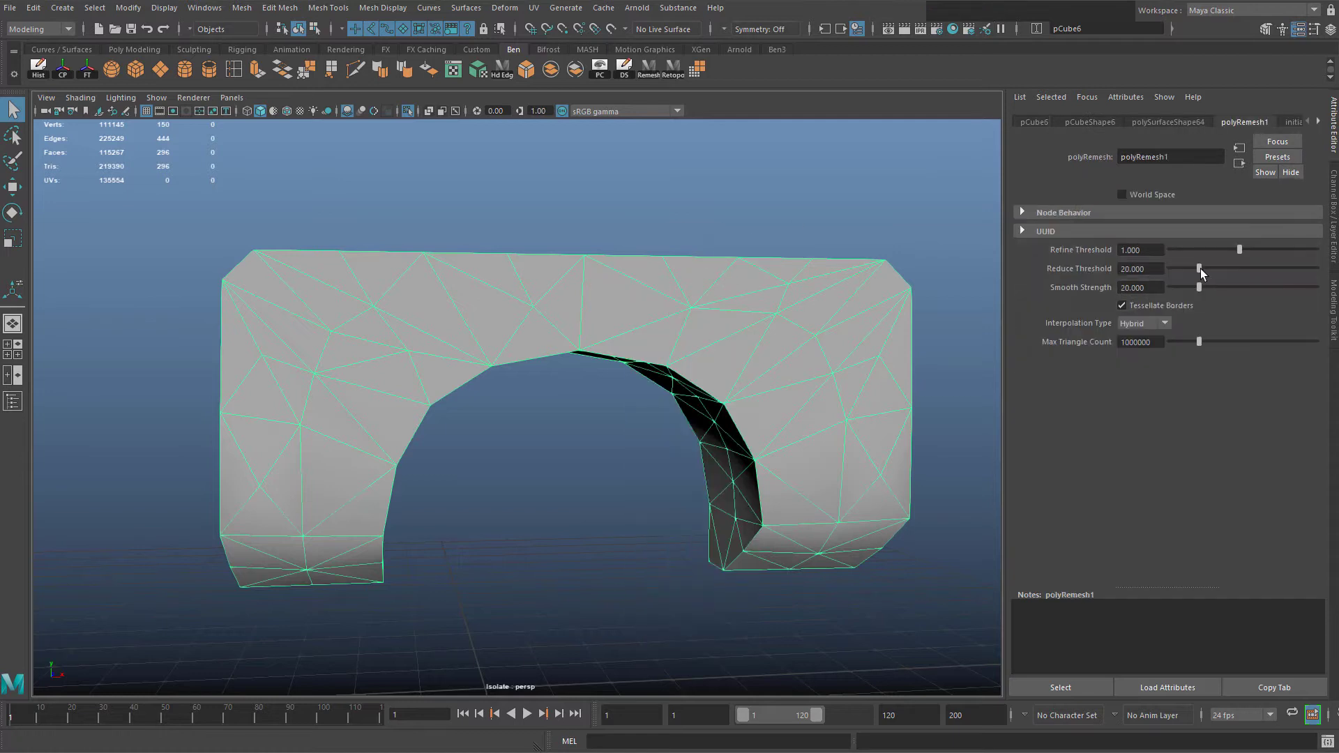
mouse_move(1200, 270)
left_mouse_down()
mouse_move(1179, 275)
mouse_move(1196, 272)
left_mouse_up()
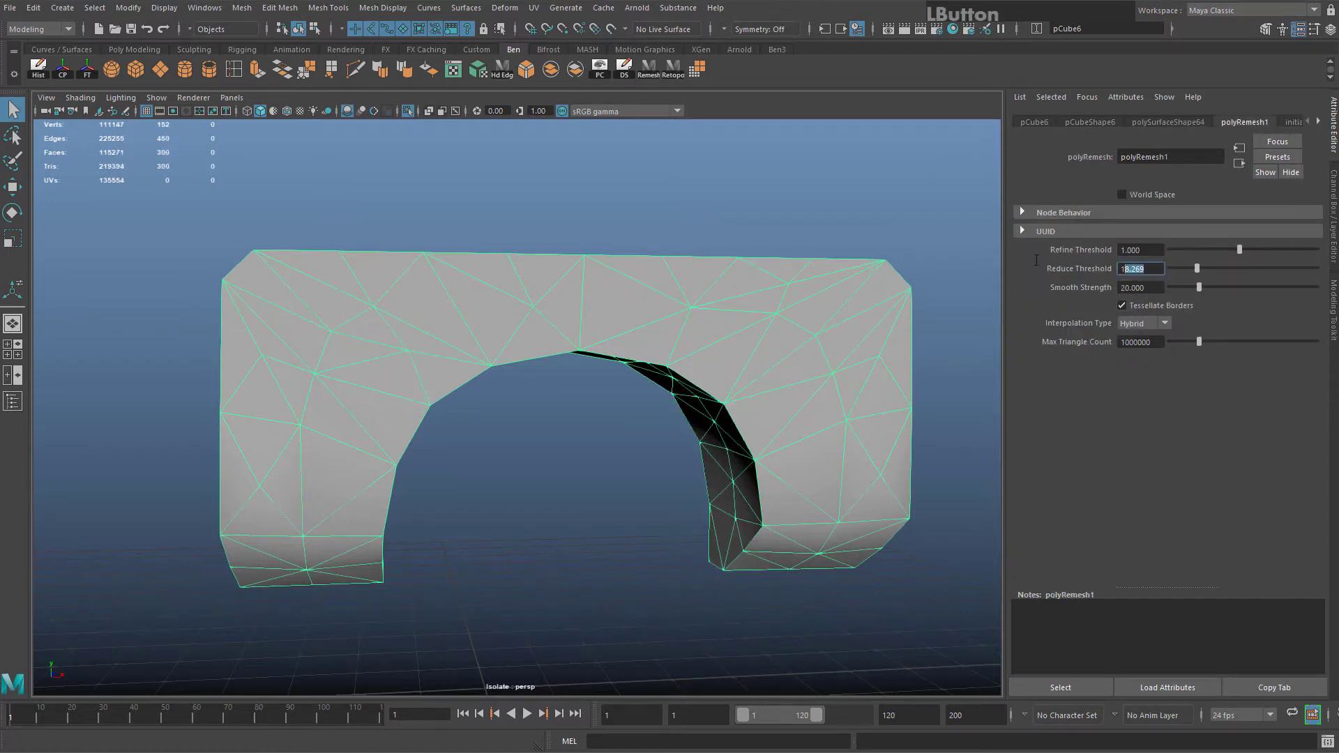
type("20")
key("Return")
left_click_drag(624, 194, 644, 192, "alt")
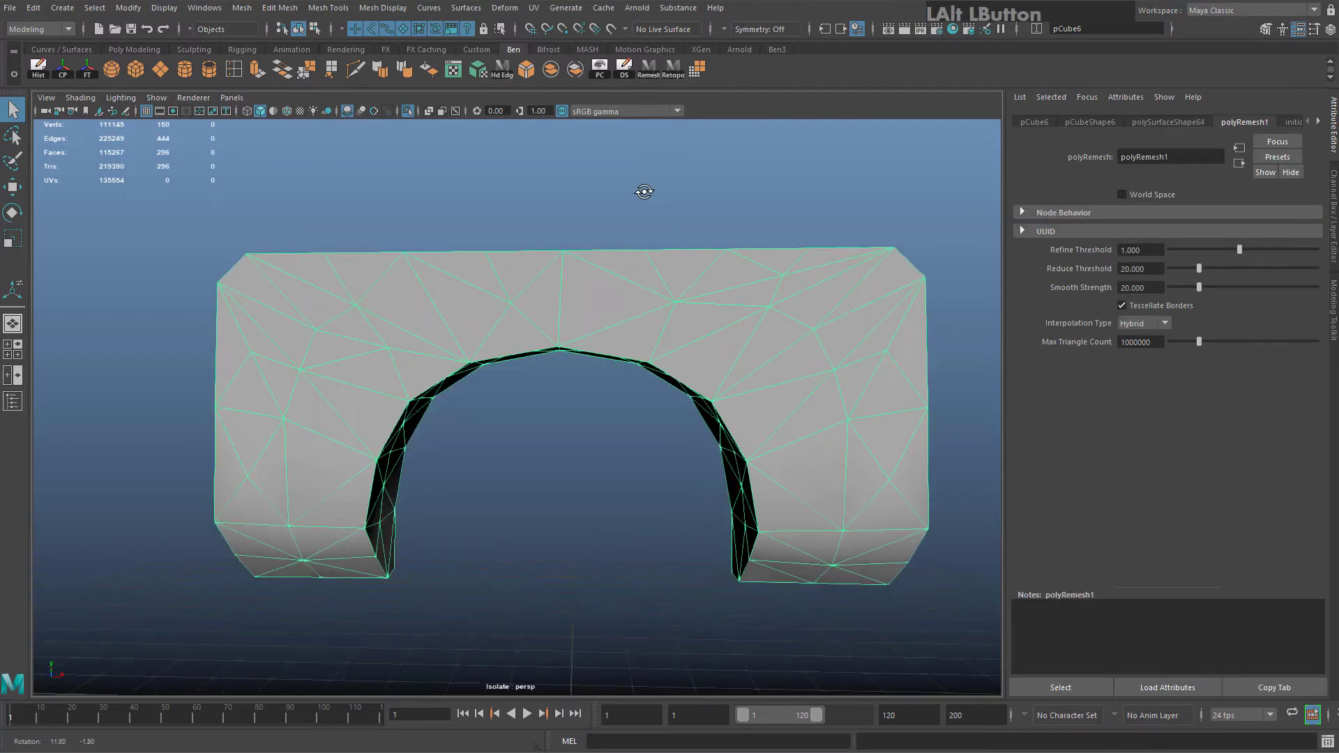
Retopologize the remeshed arched block and examine the resulting mesh flow around the opening
left_click_drag(544, 171, 517, 73, "alt")
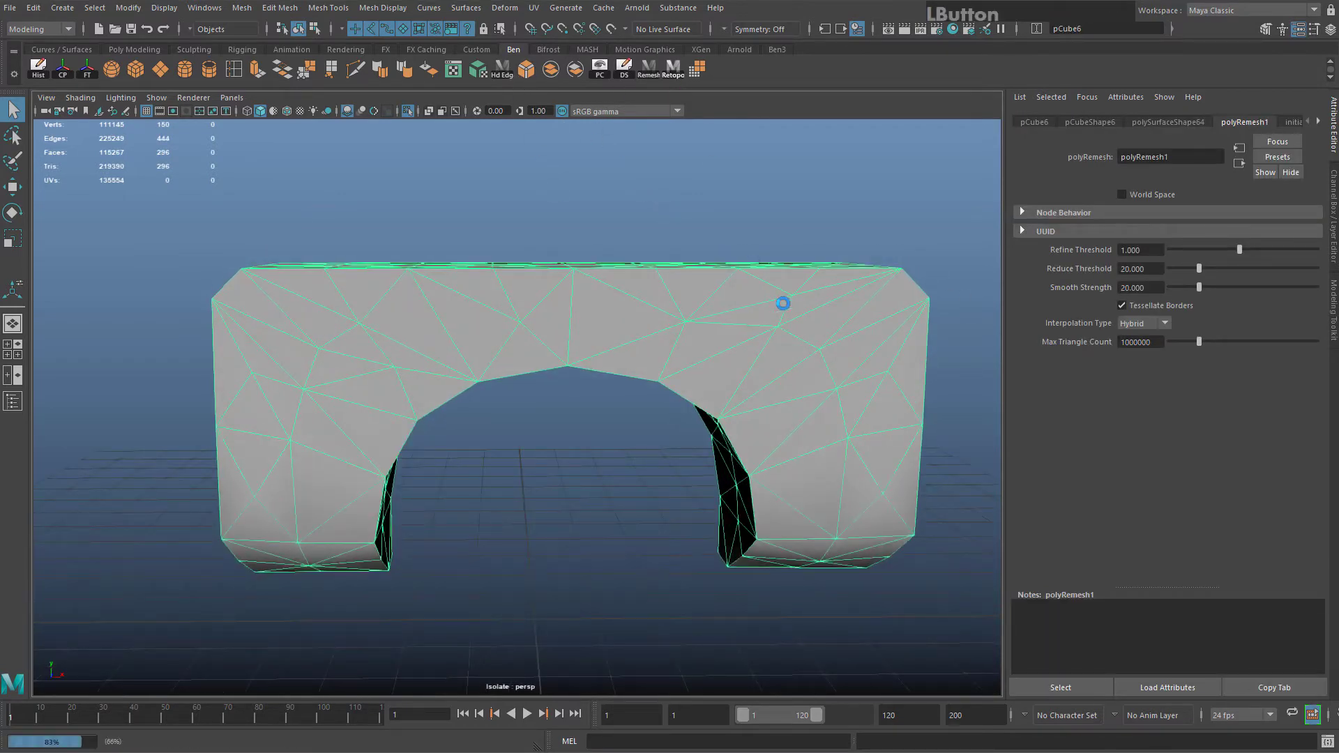
scroll(635, 306, "up", 2)
left_click_drag(635, 306, 625, 285, "alt")
scroll(569, 321, "up", 2)
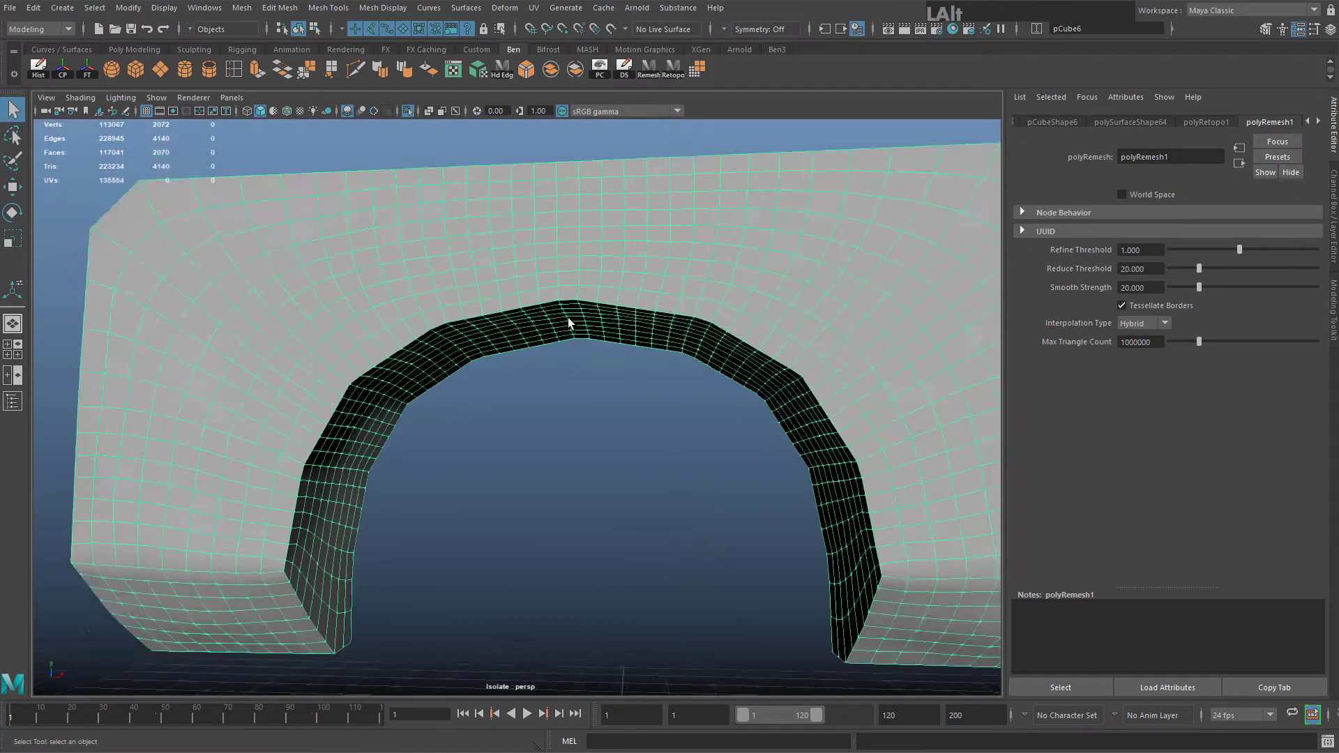
left_click_drag(569, 322, 385, 406, "alt")
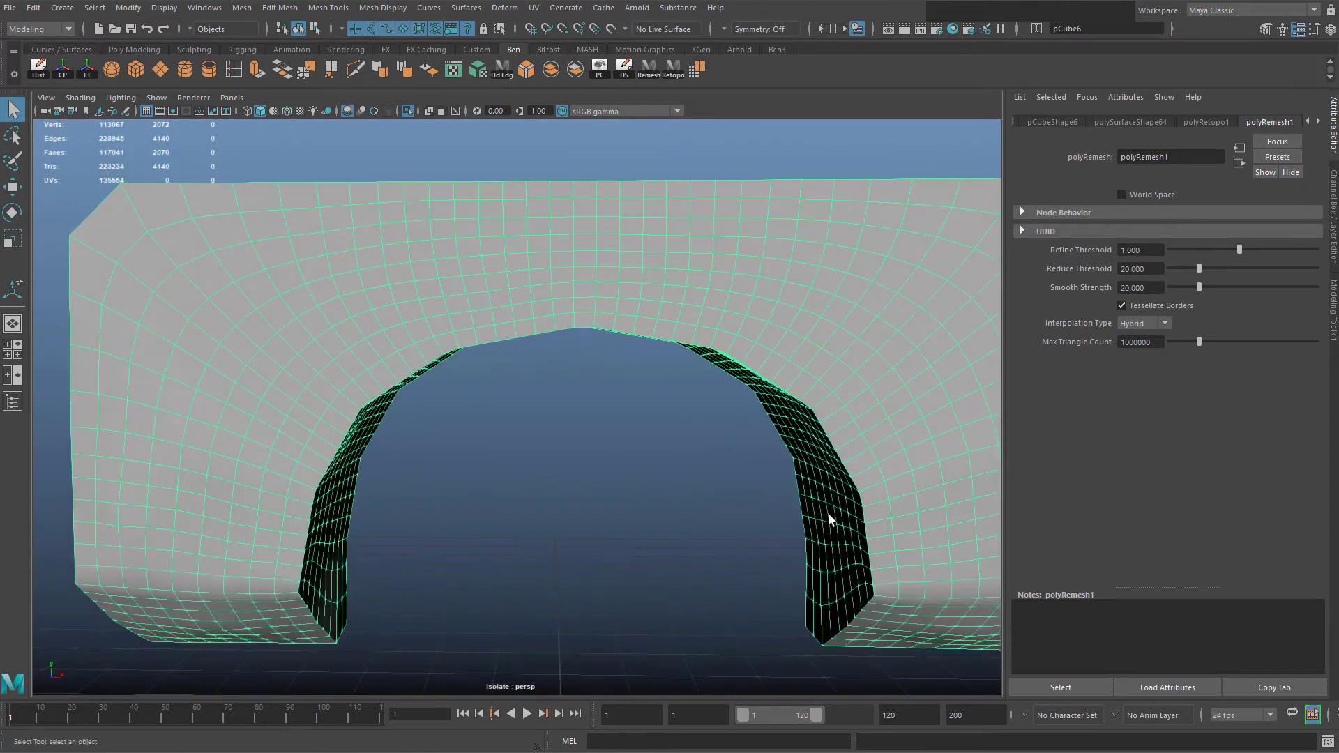
Undo the retopology, the threshold changes and the remesh of the arched block, along with its isolation
key("ctrl+z")
key("ctrl+z")
right_click_drag(532, 353, 498, 408, "alt")
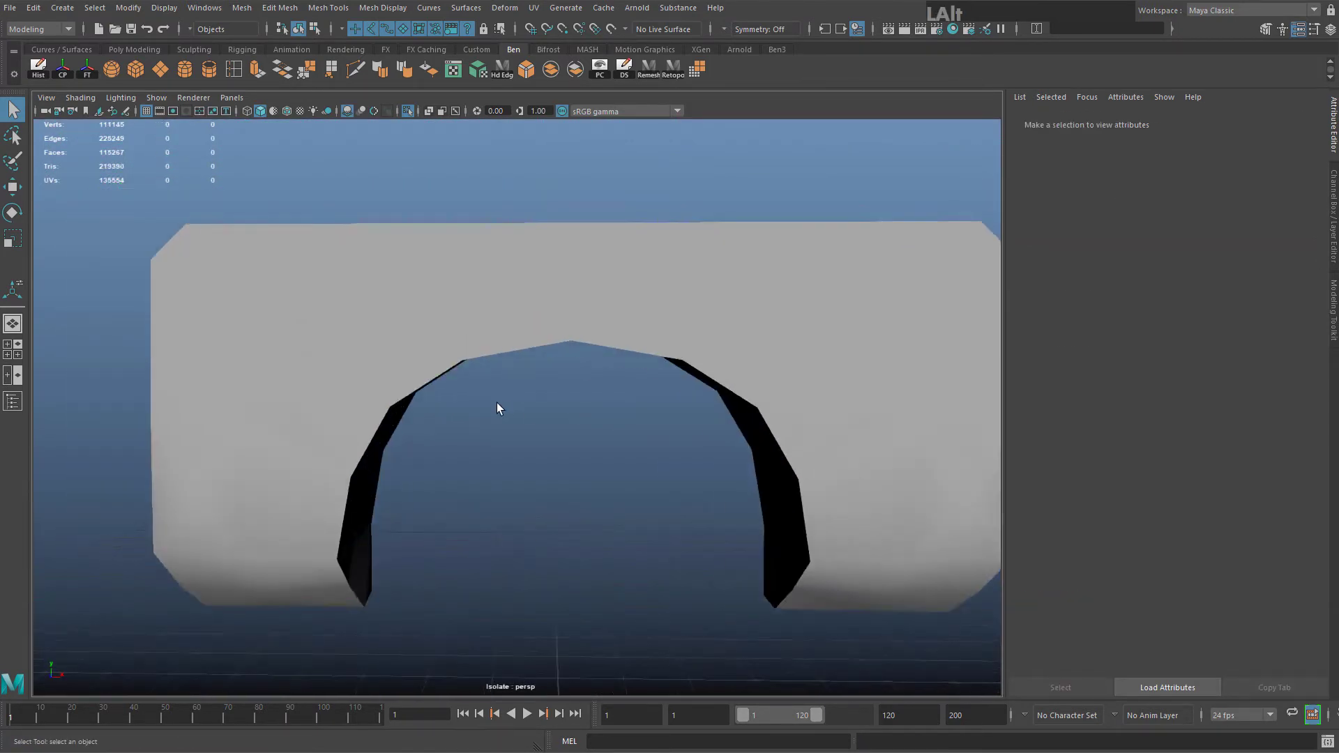
left_click_drag(497, 403, 643, 358, "alt")
left_click(643, 358)
scroll(600, 411, "down", 5, "alt")
scroll(600, 412, "up", 5, "alt")
key("ctrl+z")
key("ctrl+z")
key("ctrl+z")
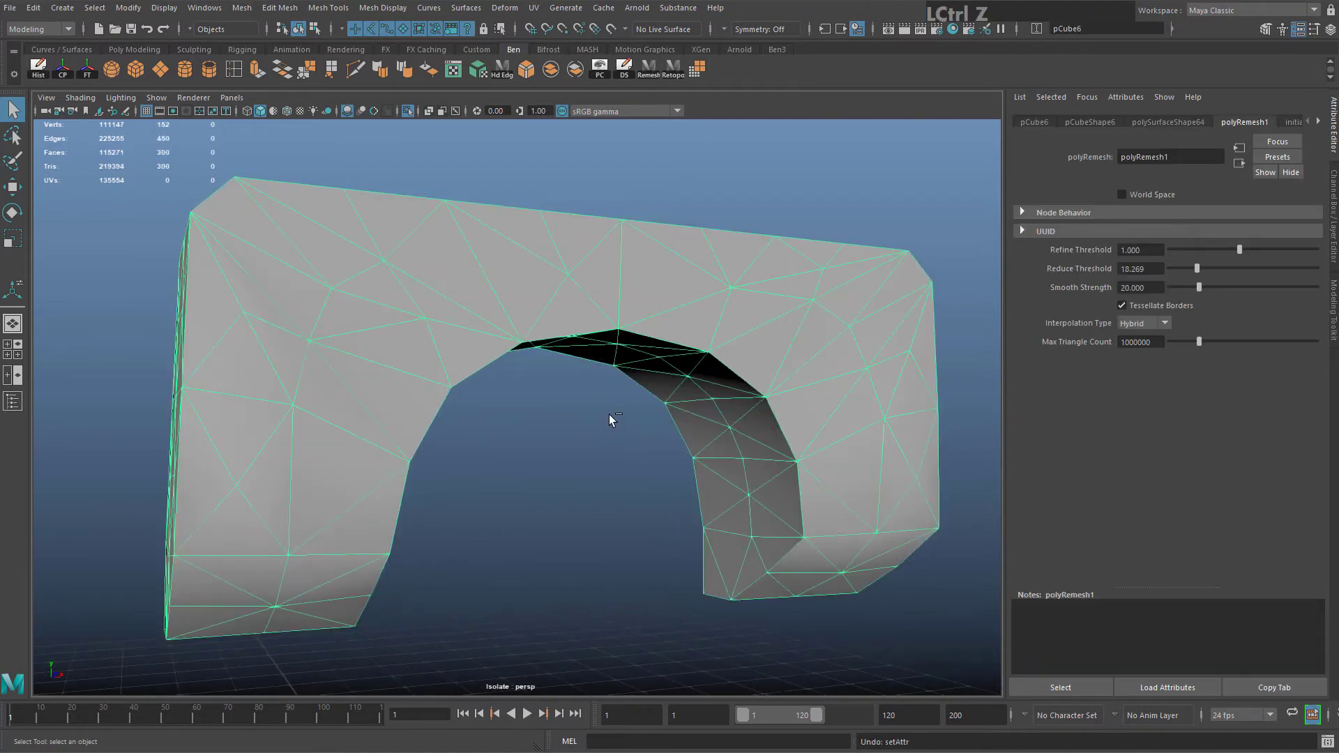
left_click_drag(720, 344, 448, 335, "alt")
key("ctrl+z")
key("ctrl+z")
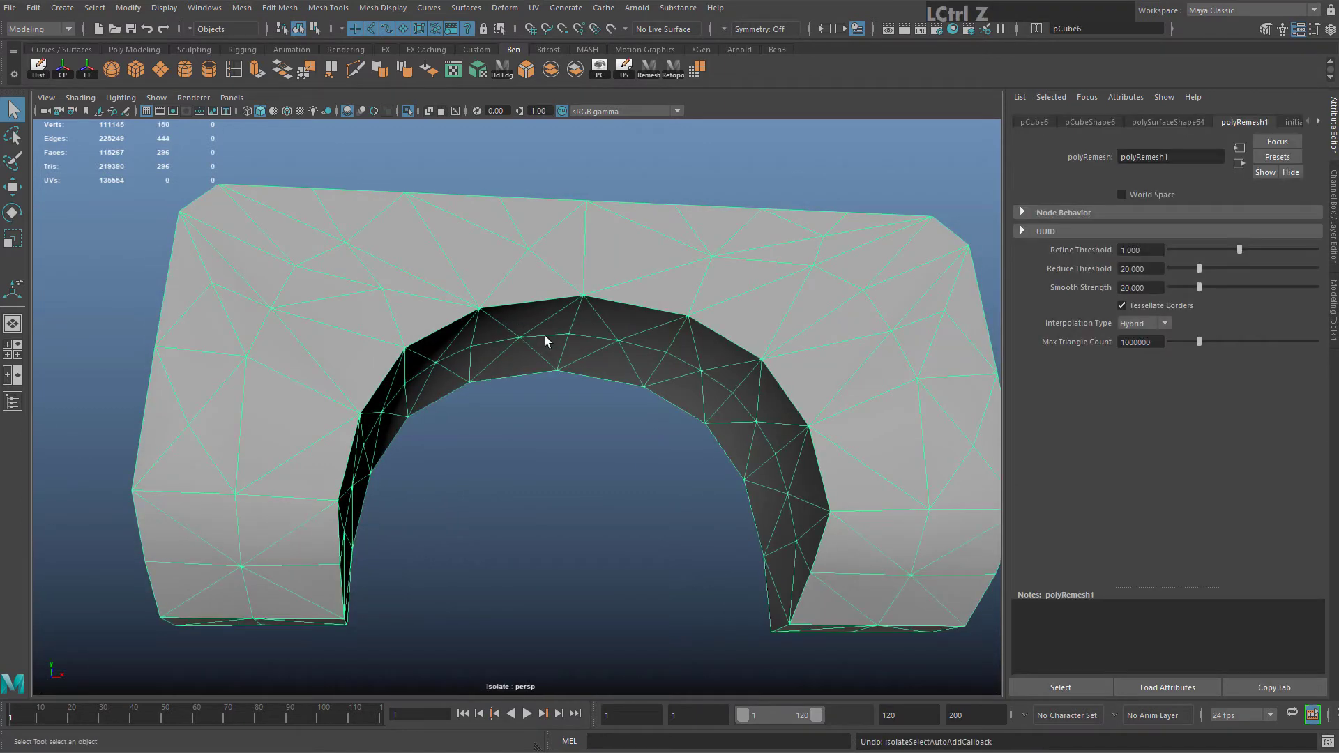
left_click_drag(545, 336, 746, 314, "alt")
key("ctrl+z")
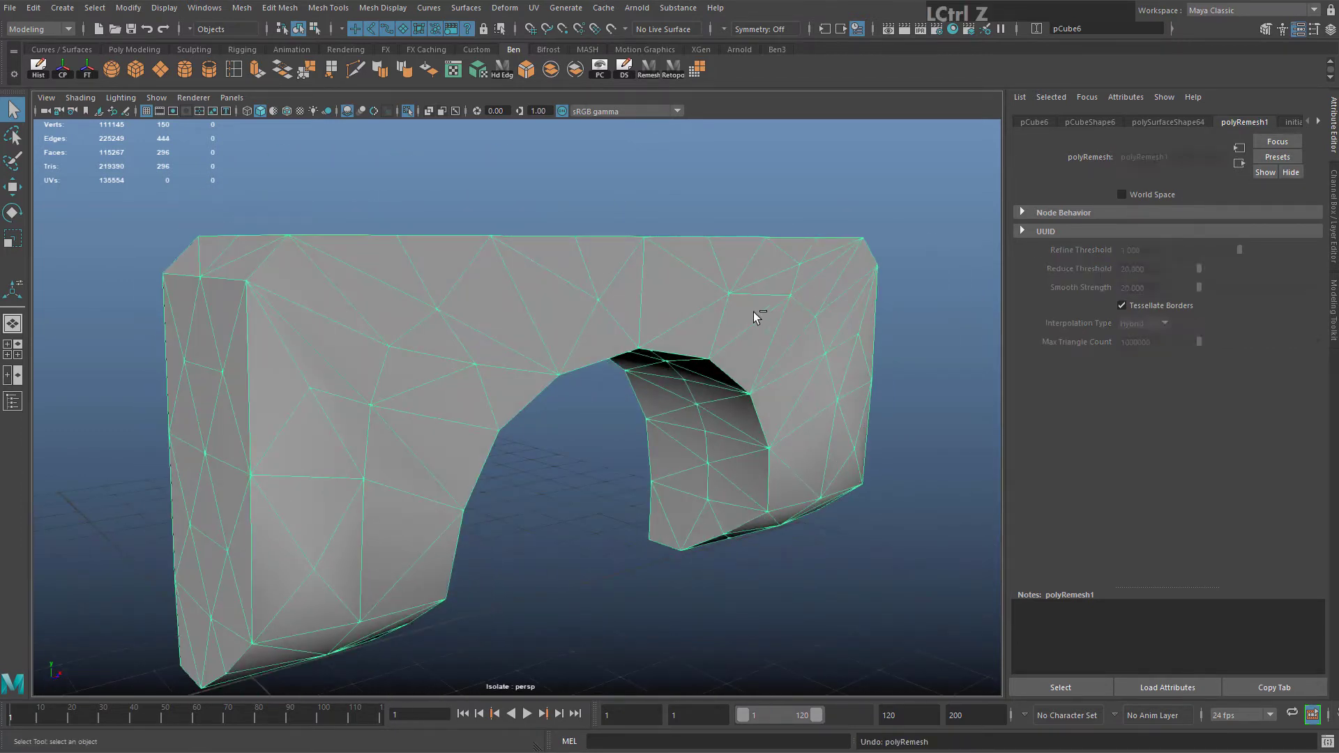
key("ctrl+z")
Delete the broad front and back faces of the arched block, leaving its rim and the lining of the arch
left_click_drag(664, 355, 599, 339, "alt")
right_click_drag(542, 277, 544, 316)
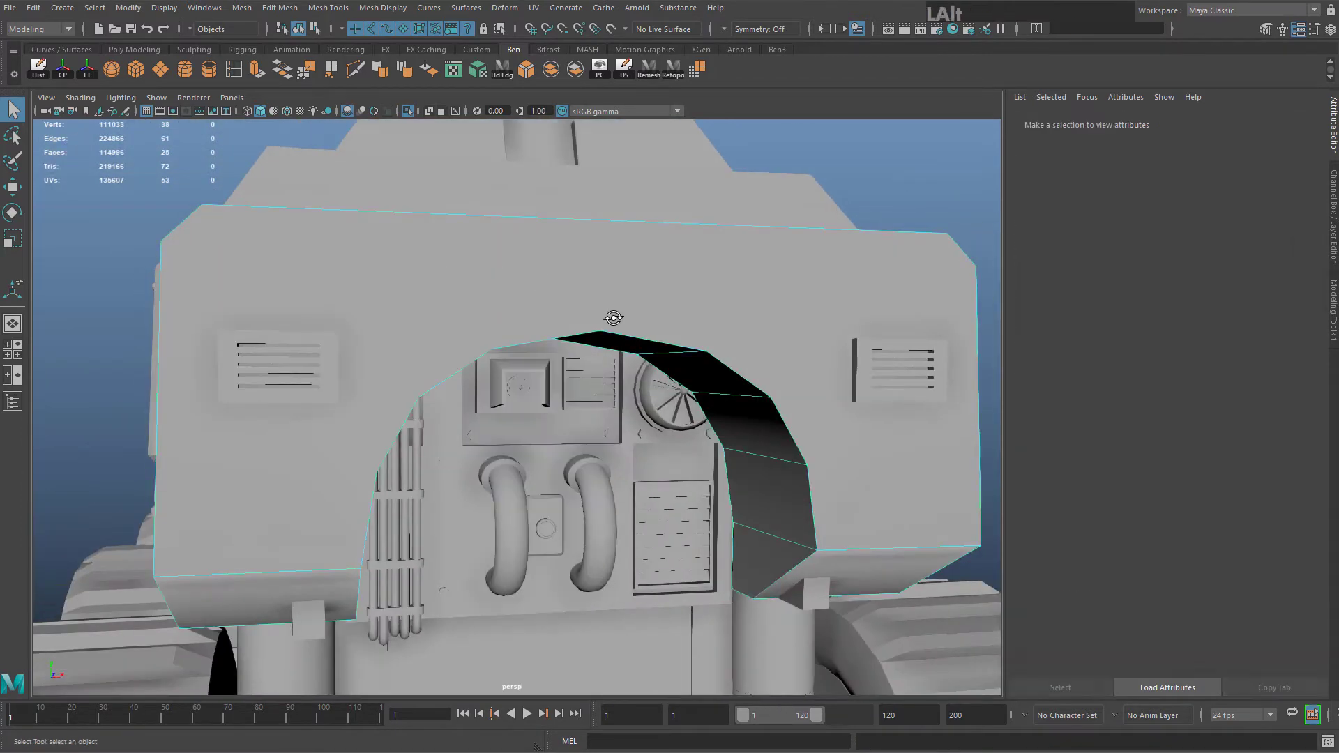
left_click_drag(613, 318, 412, 324, "alt")
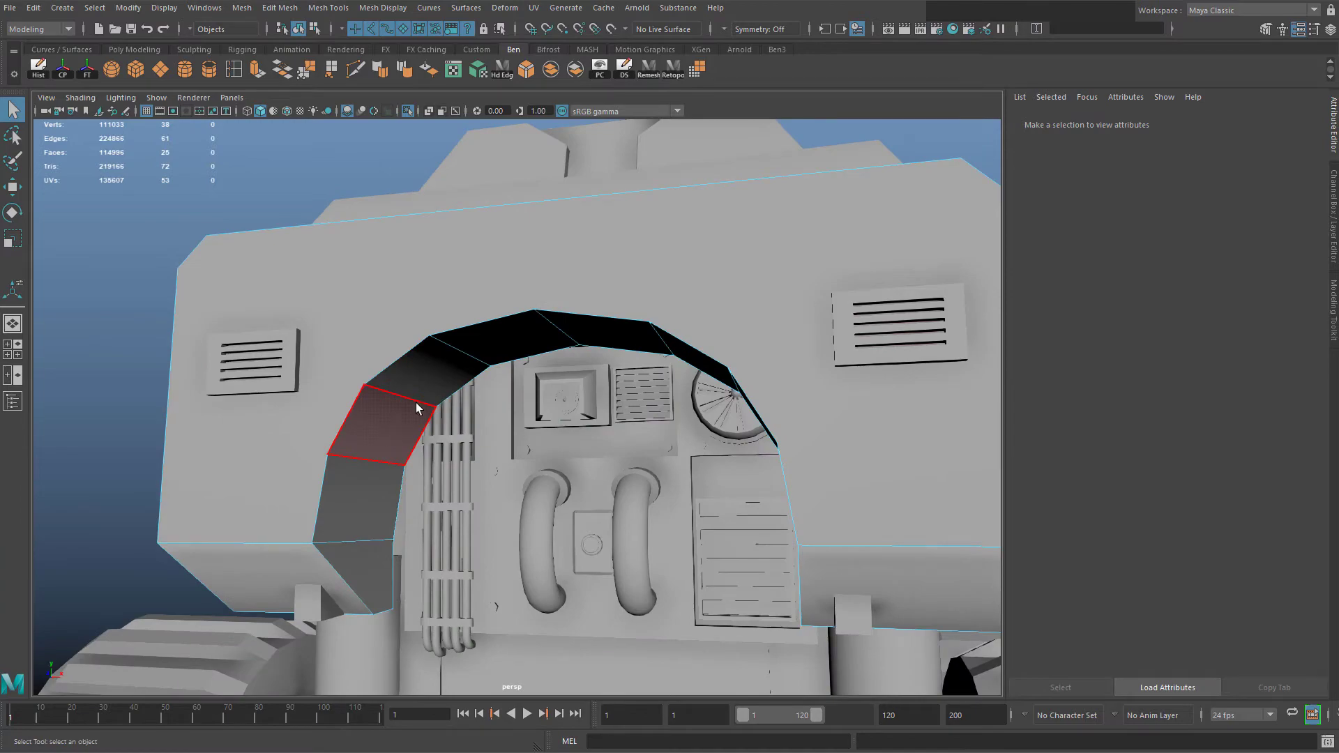
left_click_drag(385, 438, 468, 355, "alt")
left_click(468, 356)
left_click_drag(674, 290, 515, 286, "alt")
key("Delete")
key("Delete")
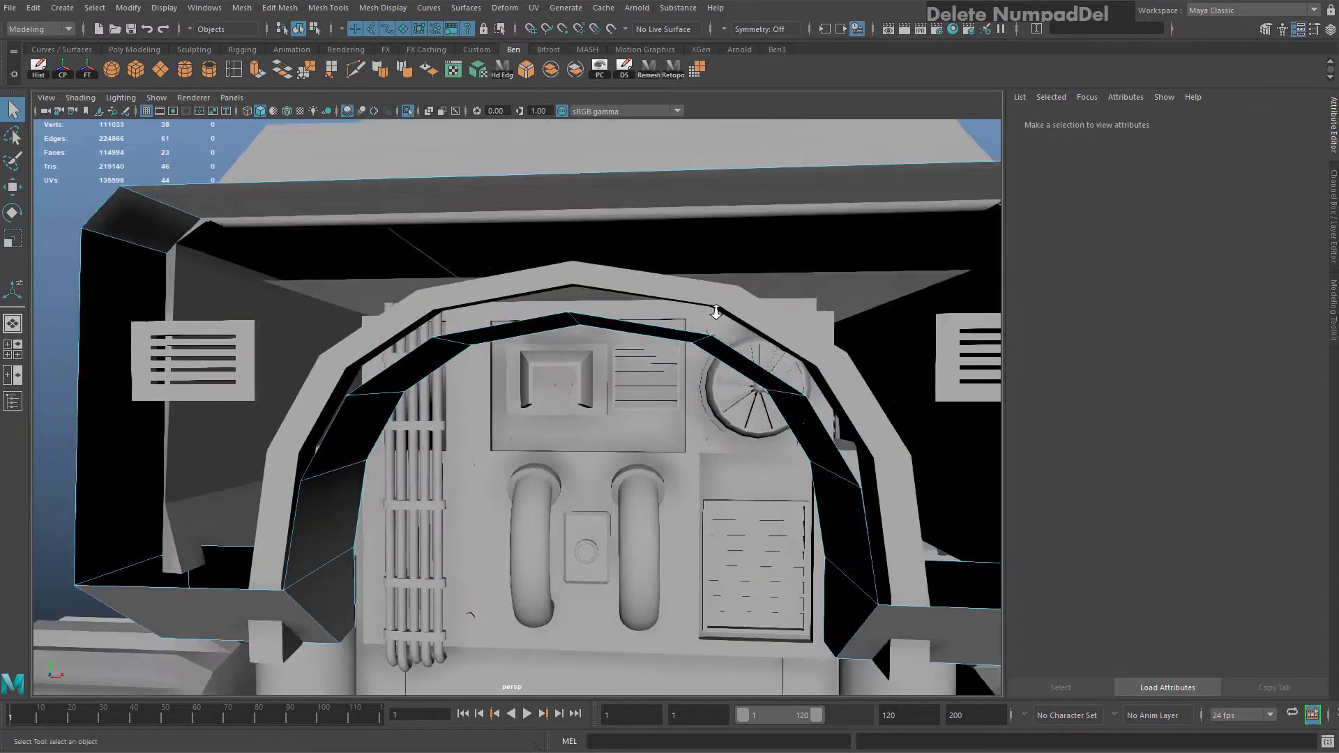
Select the continuous strip of faces lining the inside of the arch
left_click_drag(348, 293, 416, 588, "alt")
right_click_drag(377, 382, 445, 362)
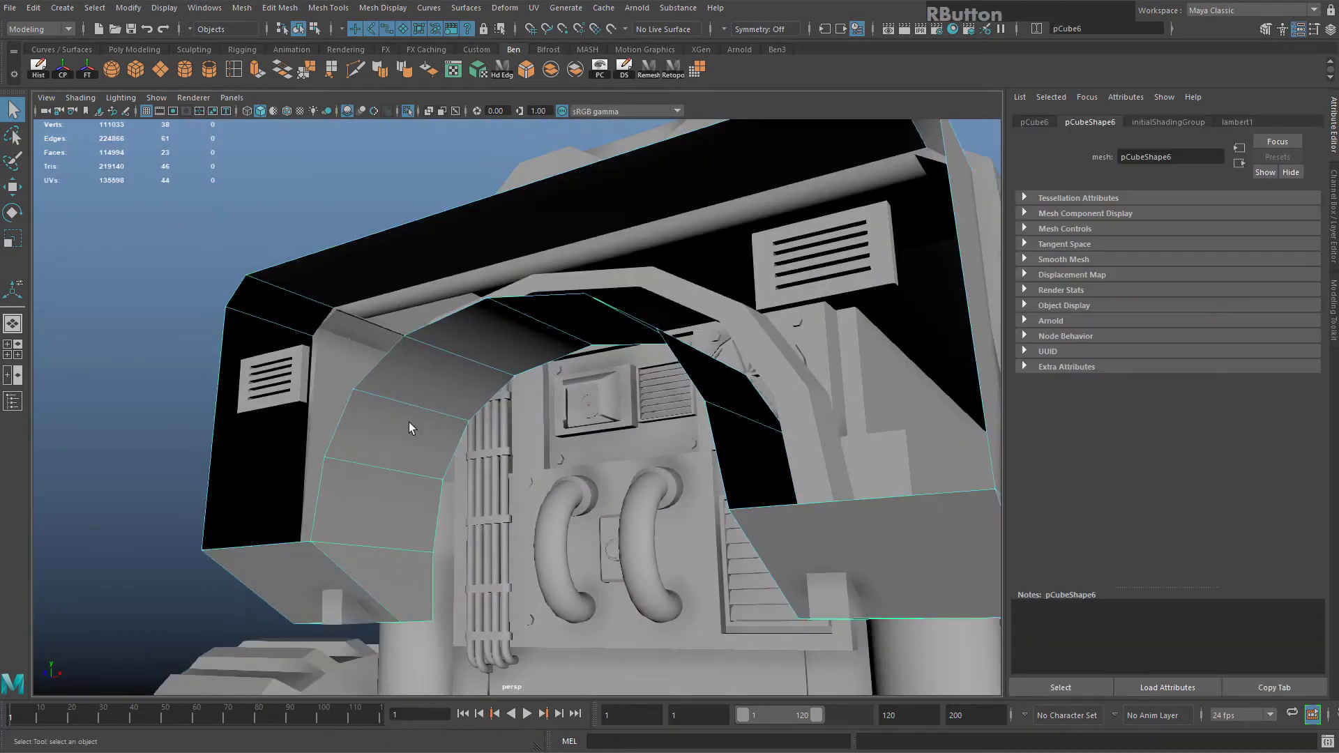
left_click_drag(409, 422, 407, 478, "alt")
right_click_drag(392, 481, 371, 453)
left_click(378, 483)
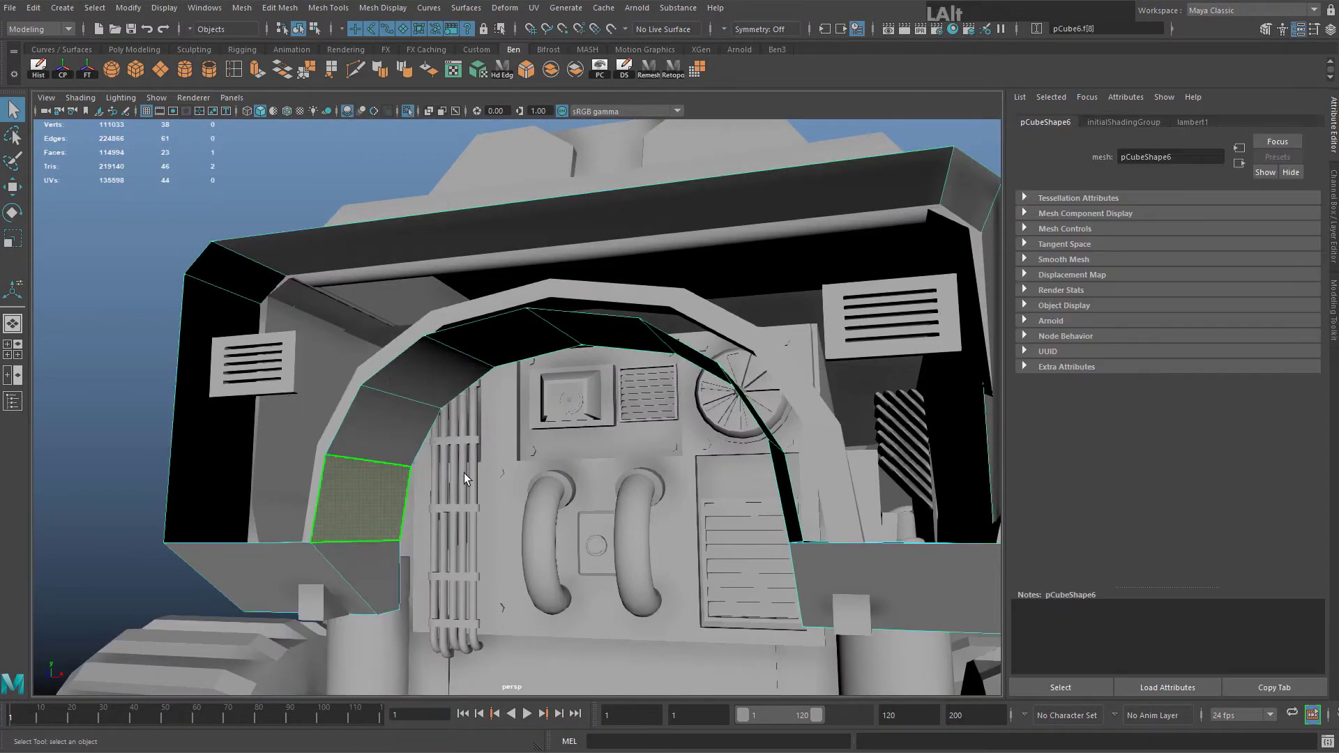
left_click_drag(463, 473, 450, 234, "alt")
double_click(742, 498, "shift")
Try smoothing the selected arch faces linearly with a division level of 1, and undo it
left_click(242, 8)
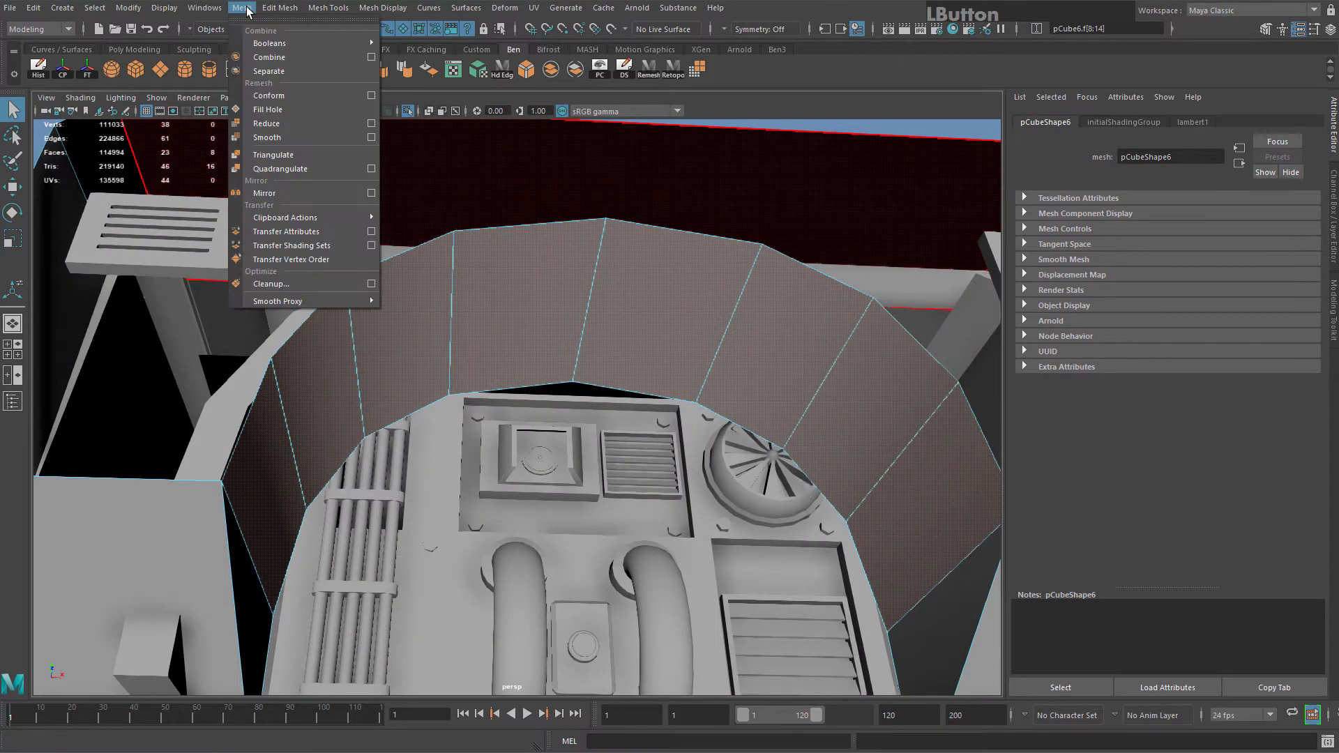
left_click(307, 136)
left_click_drag(305, 133, 641, 337, "alt")
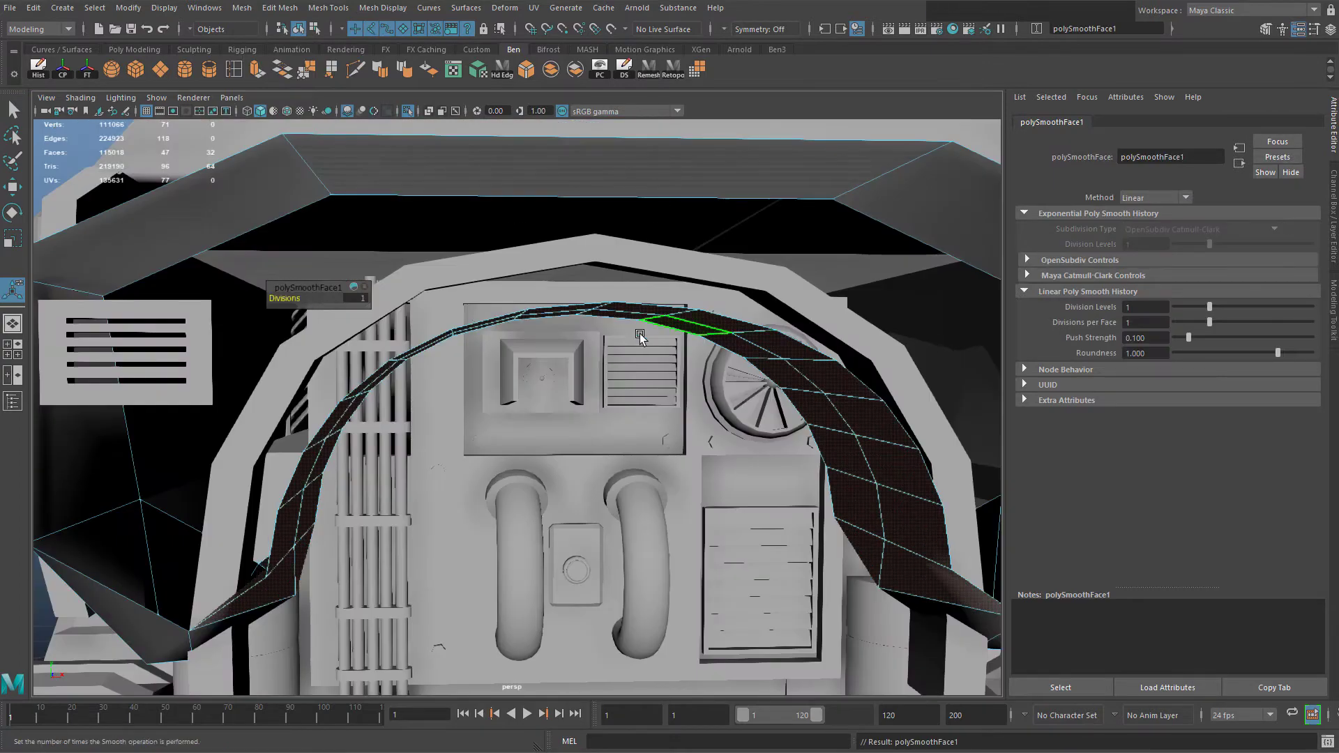
left_click_drag(479, 398, 495, 220, "alt")
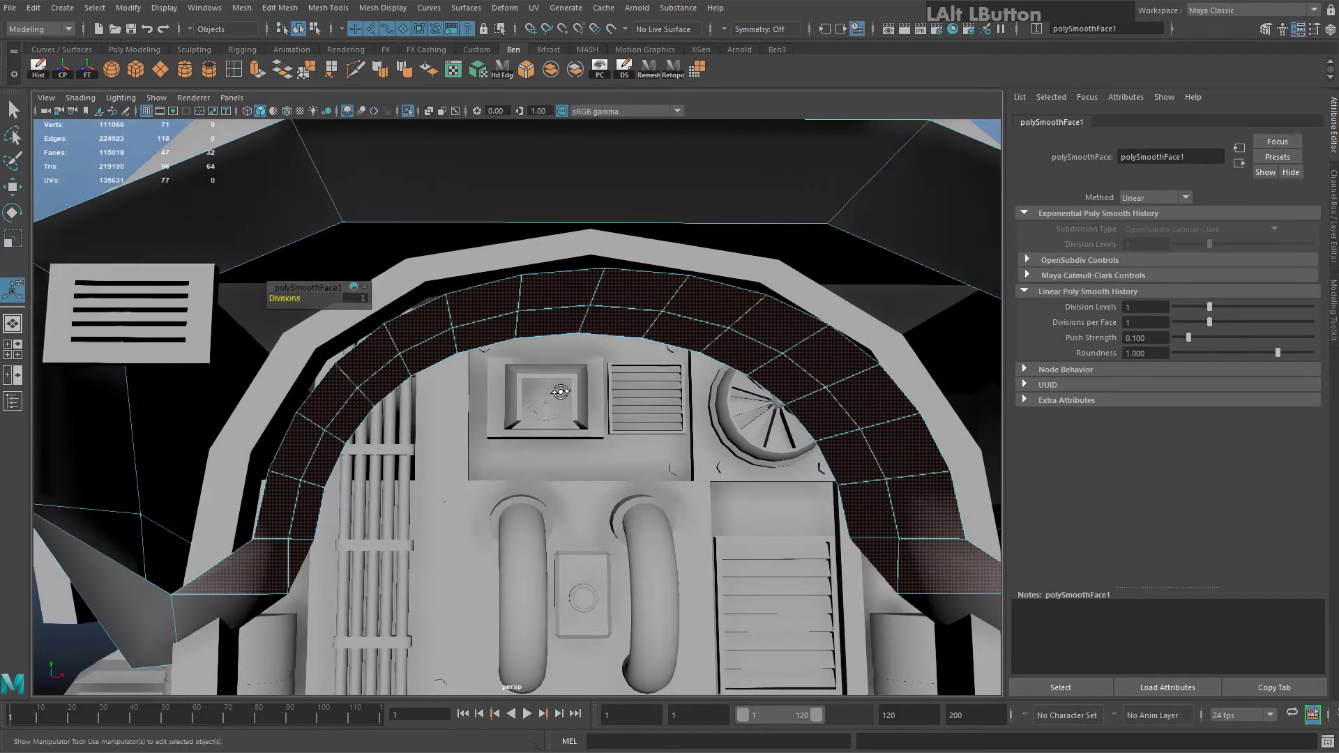
key("ctrl+z")
left_click_drag(569, 293, 628, 242, "alt")
key("ctrl+z")
Try Smooth on the arch faces again through its options with divisions added linearly, and undo it
left_click_drag(469, 177, 281, 55, "alt")
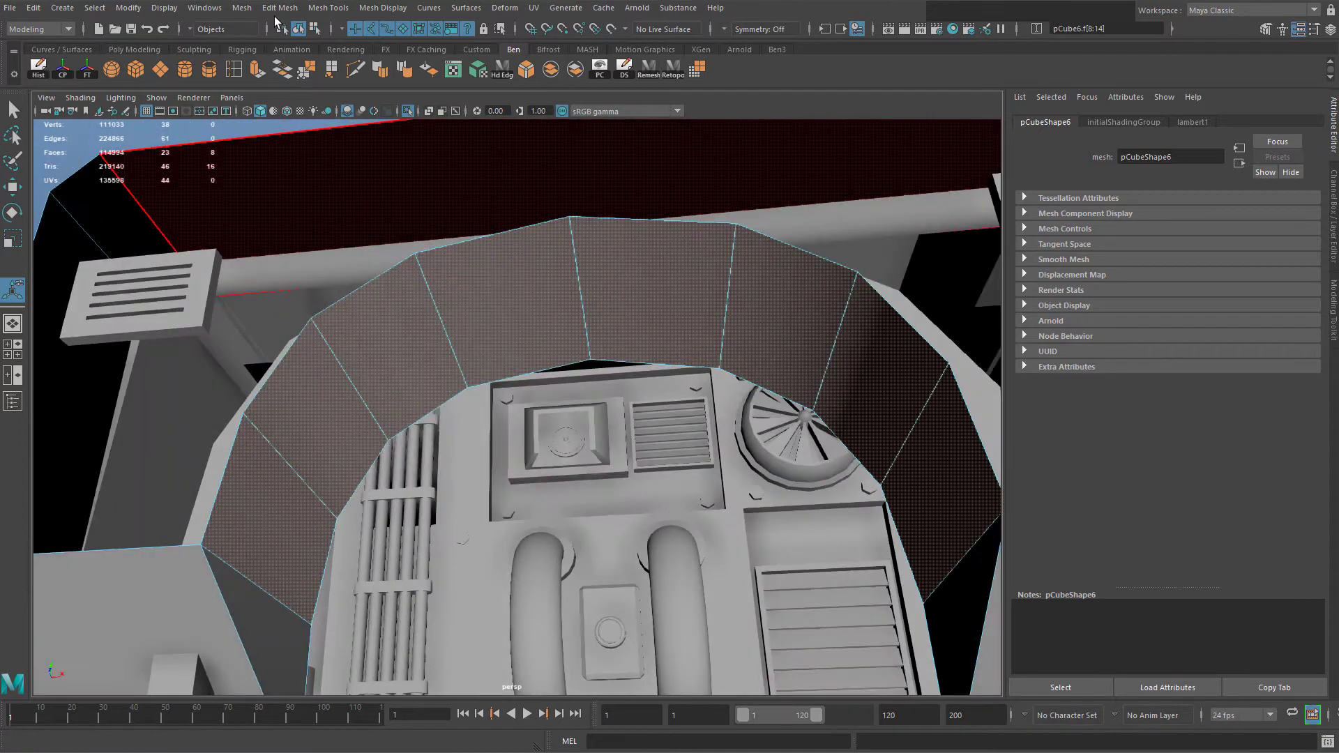
left_click(242, 7)
left_click(373, 138)
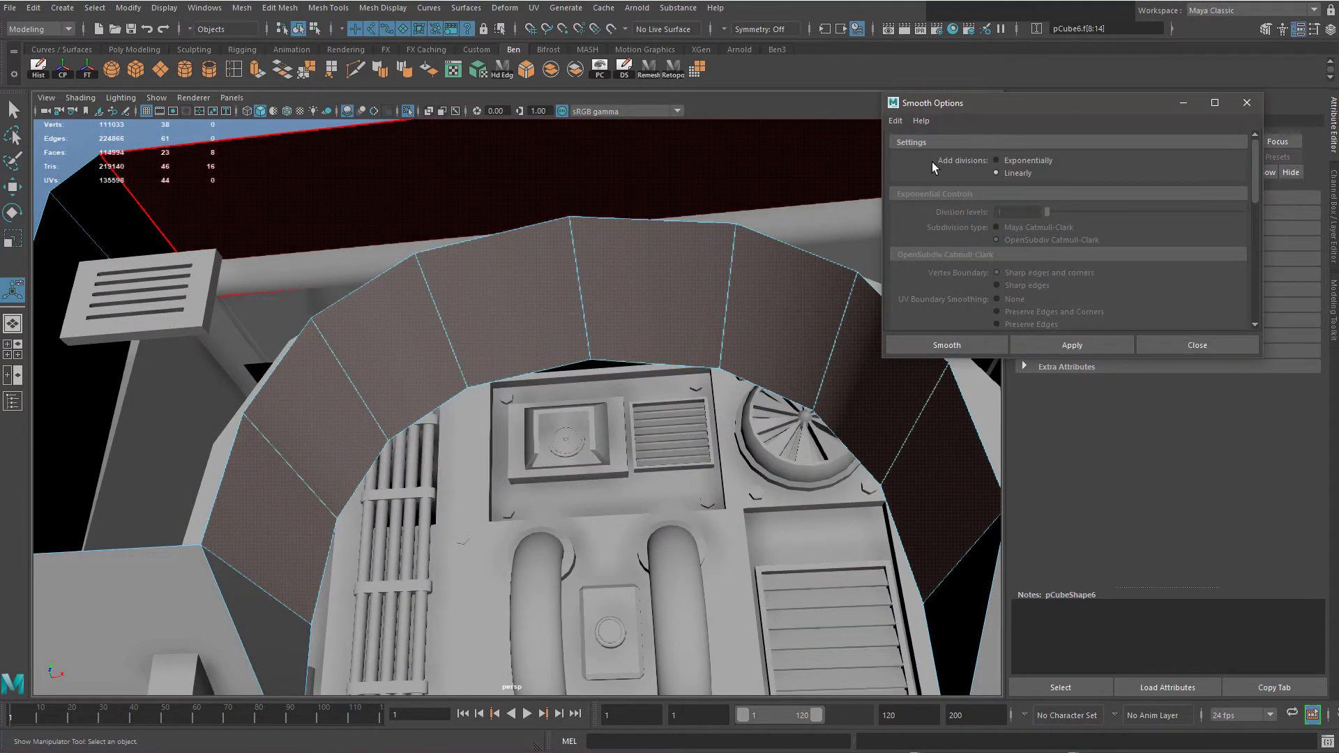
left_click(951, 346)
left_click_drag(529, 290, 825, 452, "alt")
left_click_drag(524, 261, 408, 383, "alt")
key("ctrl+z")
key("ctrl+z")
right_click(408, 383)
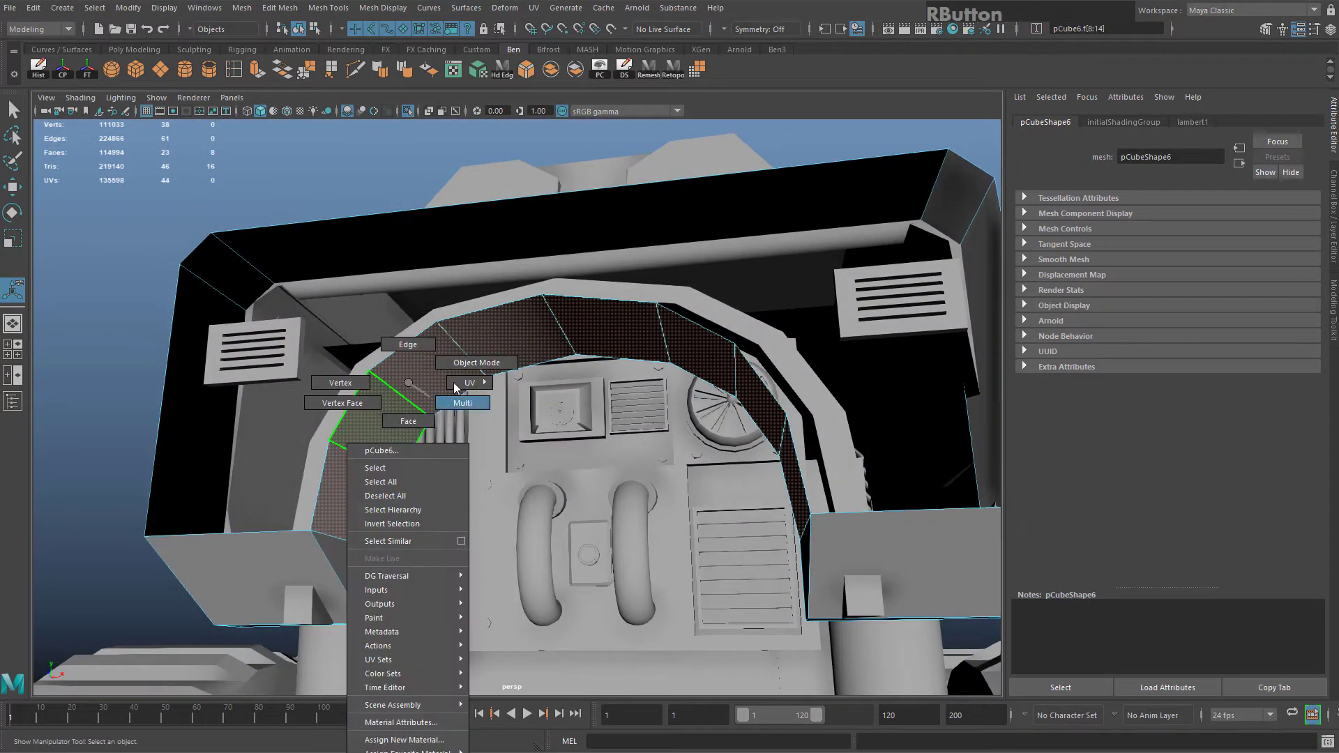
key("ctrl+z")
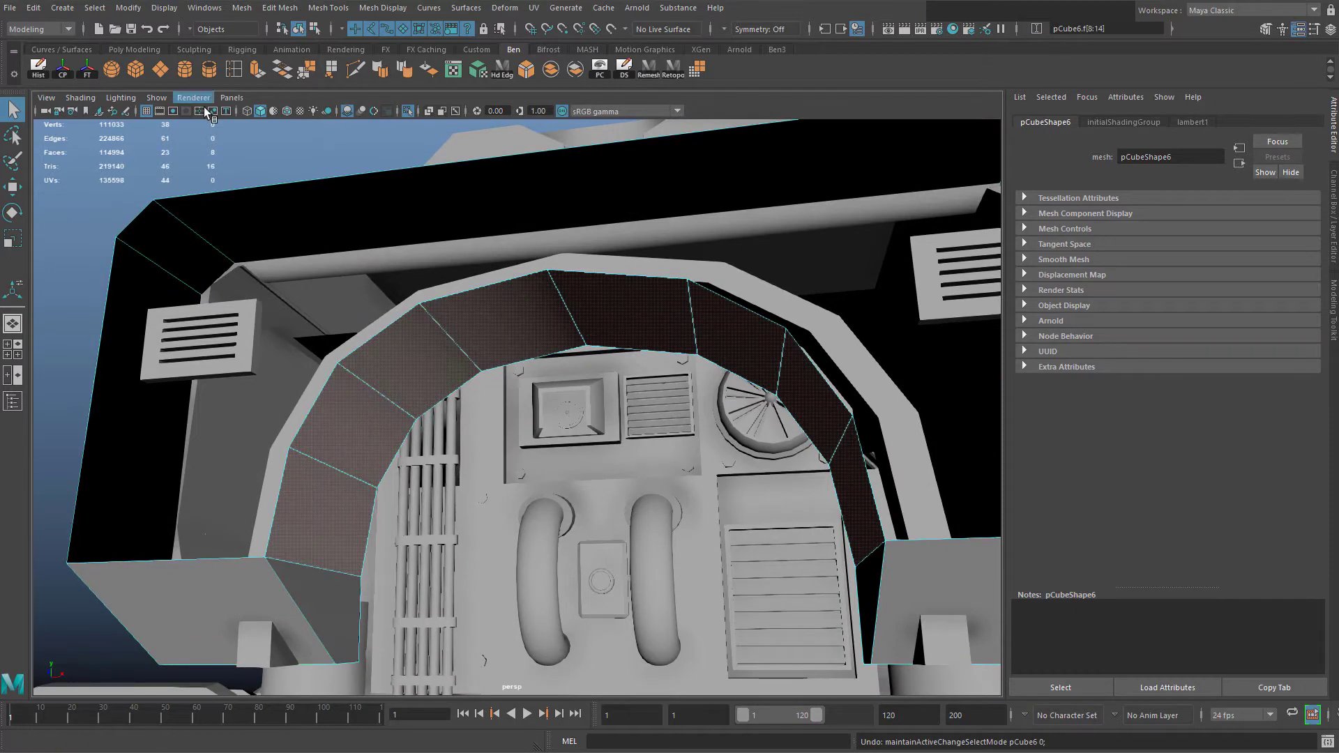
Extract the selected arch lining faces from the block and select the extracted strip as its own object
left_click(283, 8)
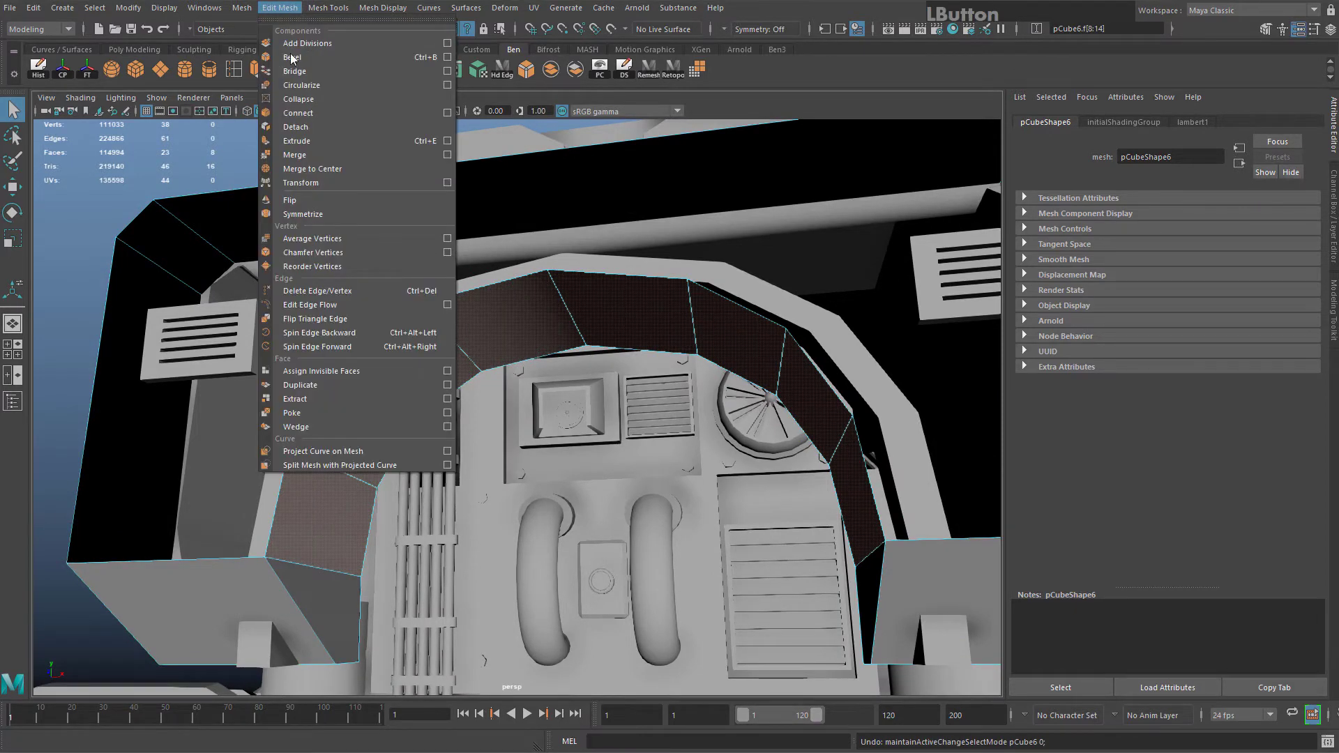
left_click(320, 400)
right_click_drag(527, 333, 583, 305)
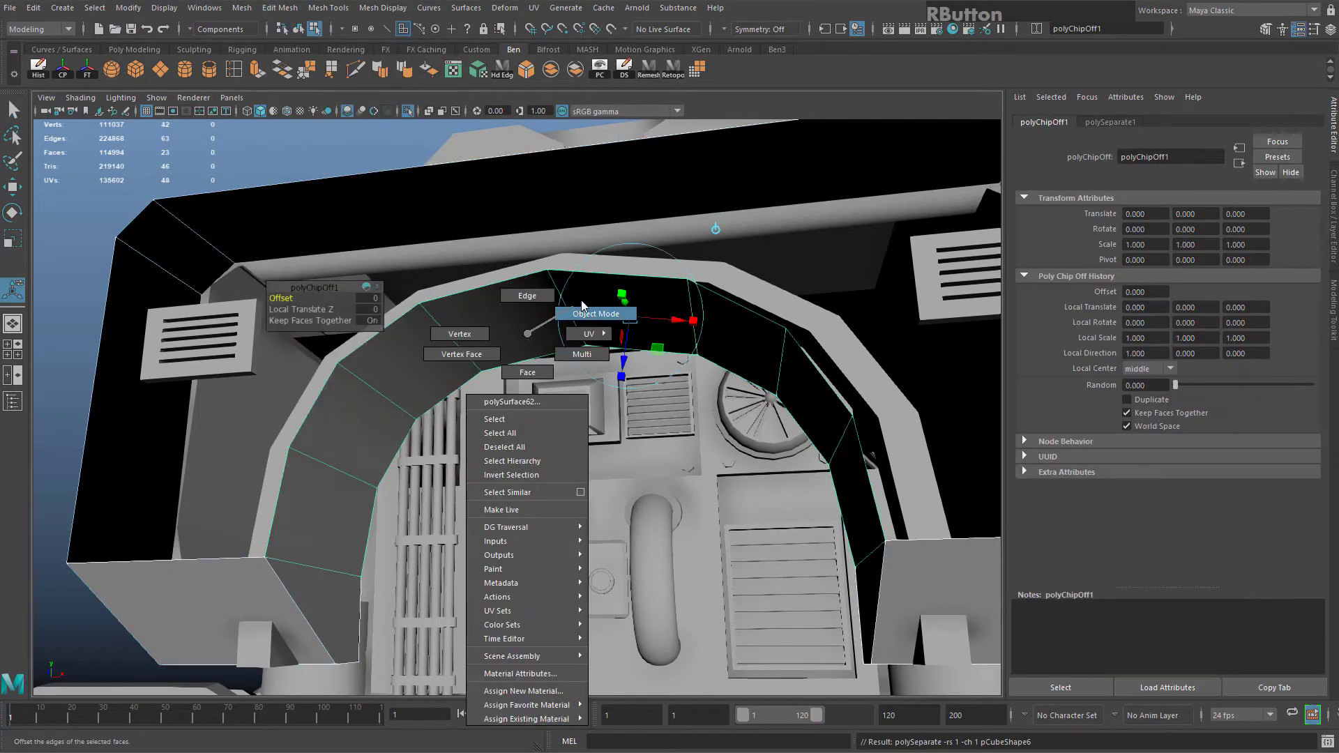
left_click(431, 325)
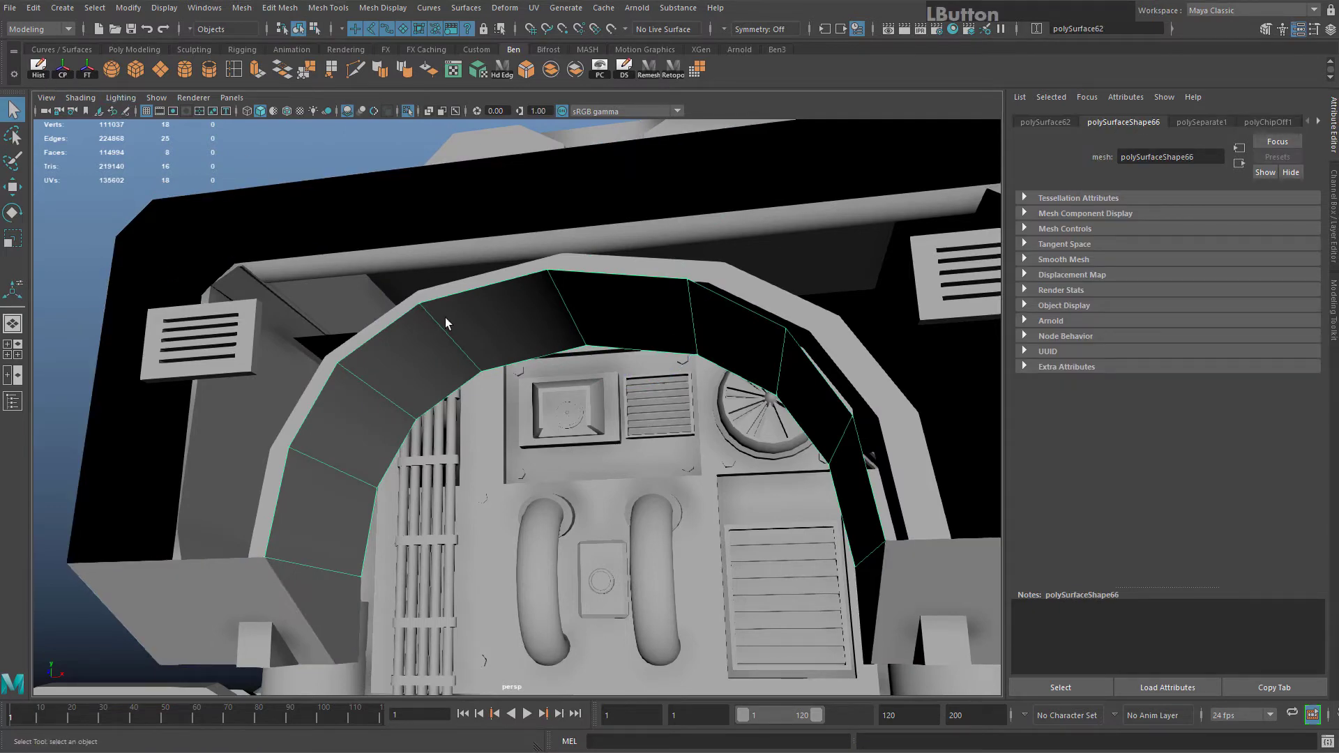
Smooth the extracted arch strip with divisions added linearly
scroll(396, 341, "up", 2)
left_click(243, 7)
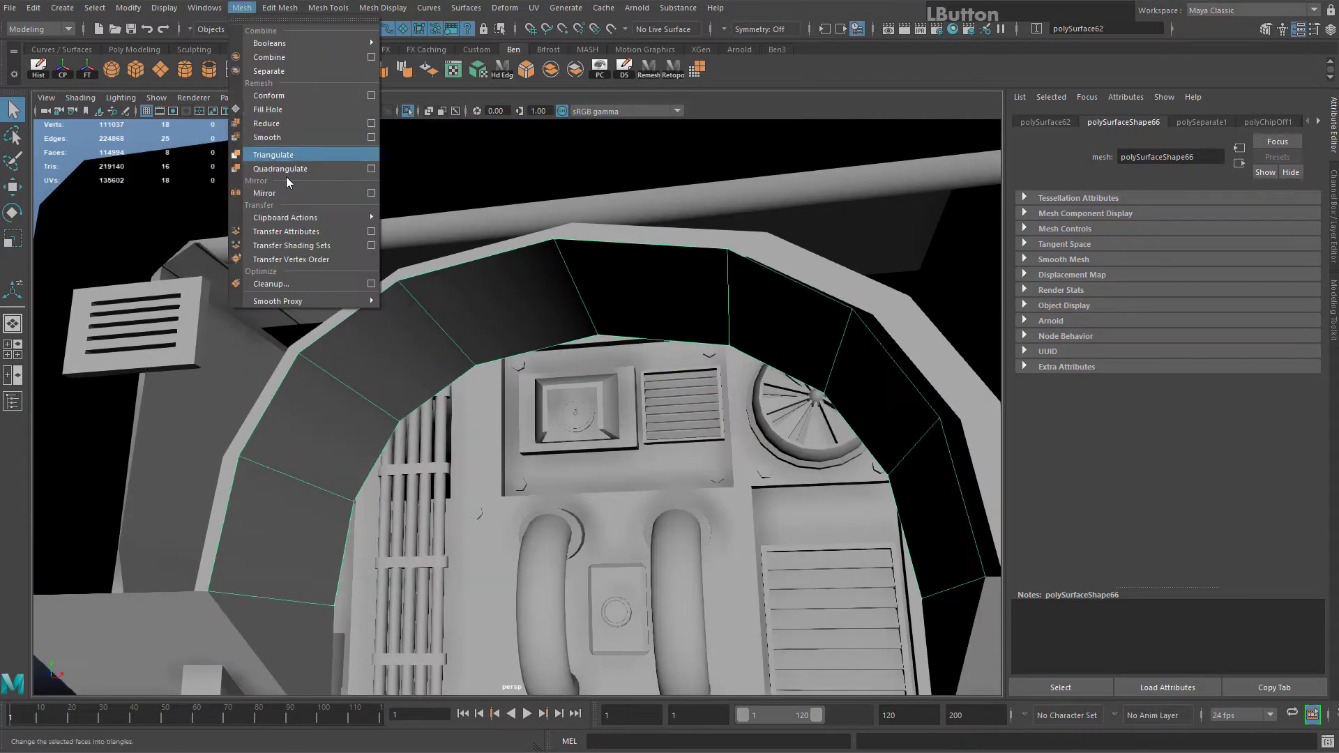
left_click(371, 137)
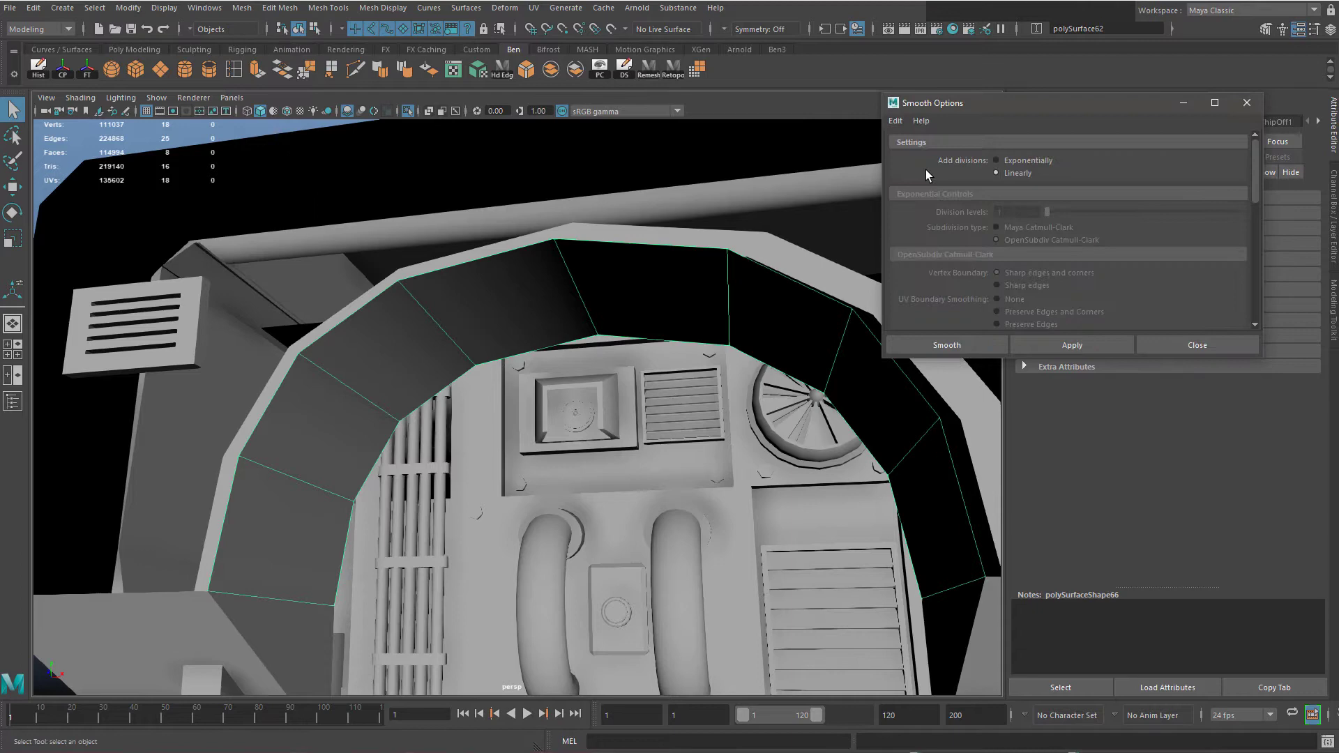
left_click(945, 344)
left_click_drag(597, 331, 526, 354, "alt")
middle_click_drag(350, 463, 405, 396, "alt")
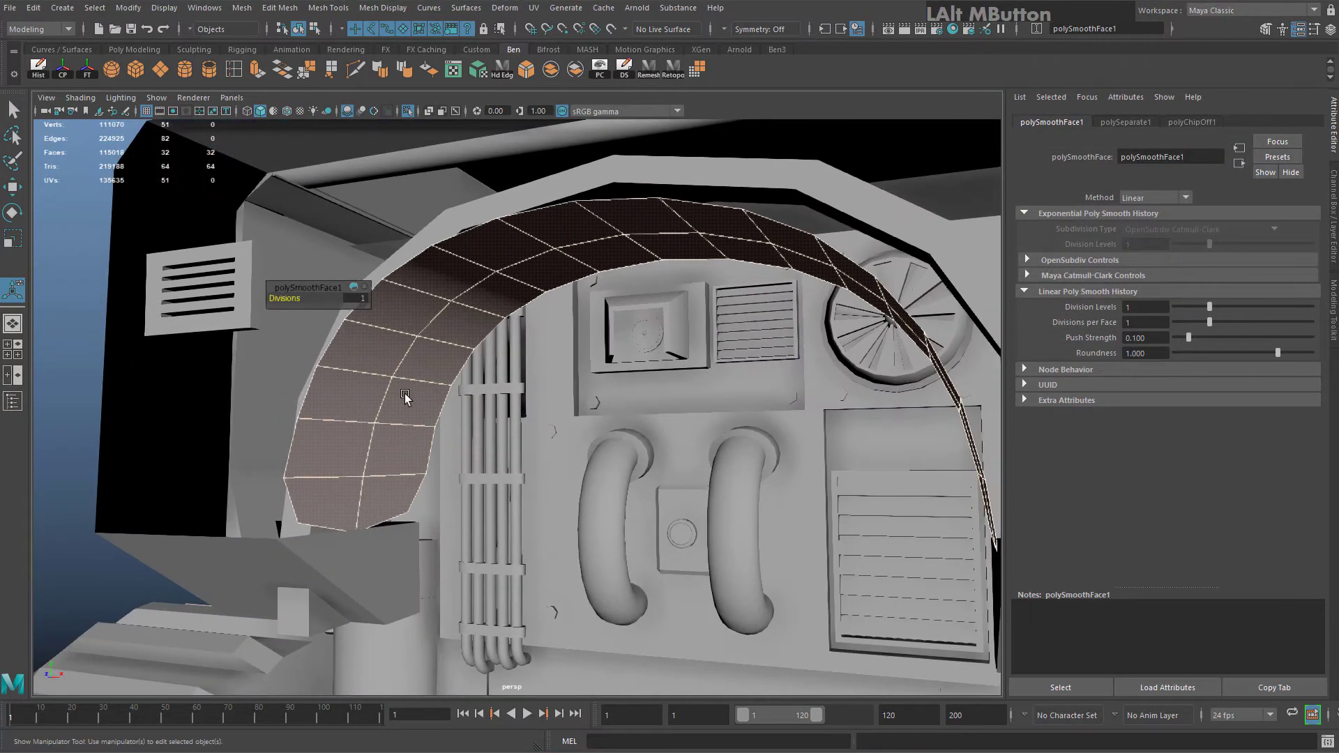
Delete the edge loop running lengthwise along the middle of the arch strip, keeping the crosswise divisions
right_click_drag(405, 397, 398, 376)
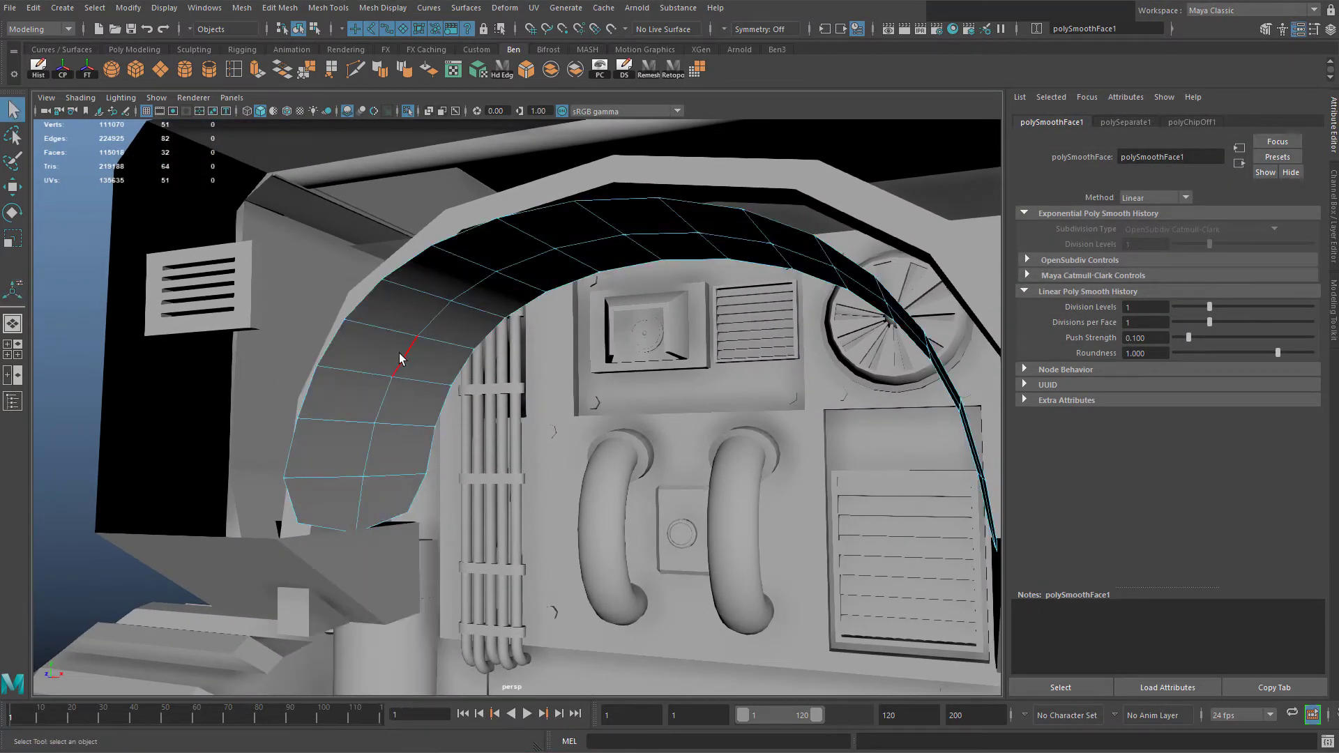
double_click(401, 359, "shift")
key("Delete")
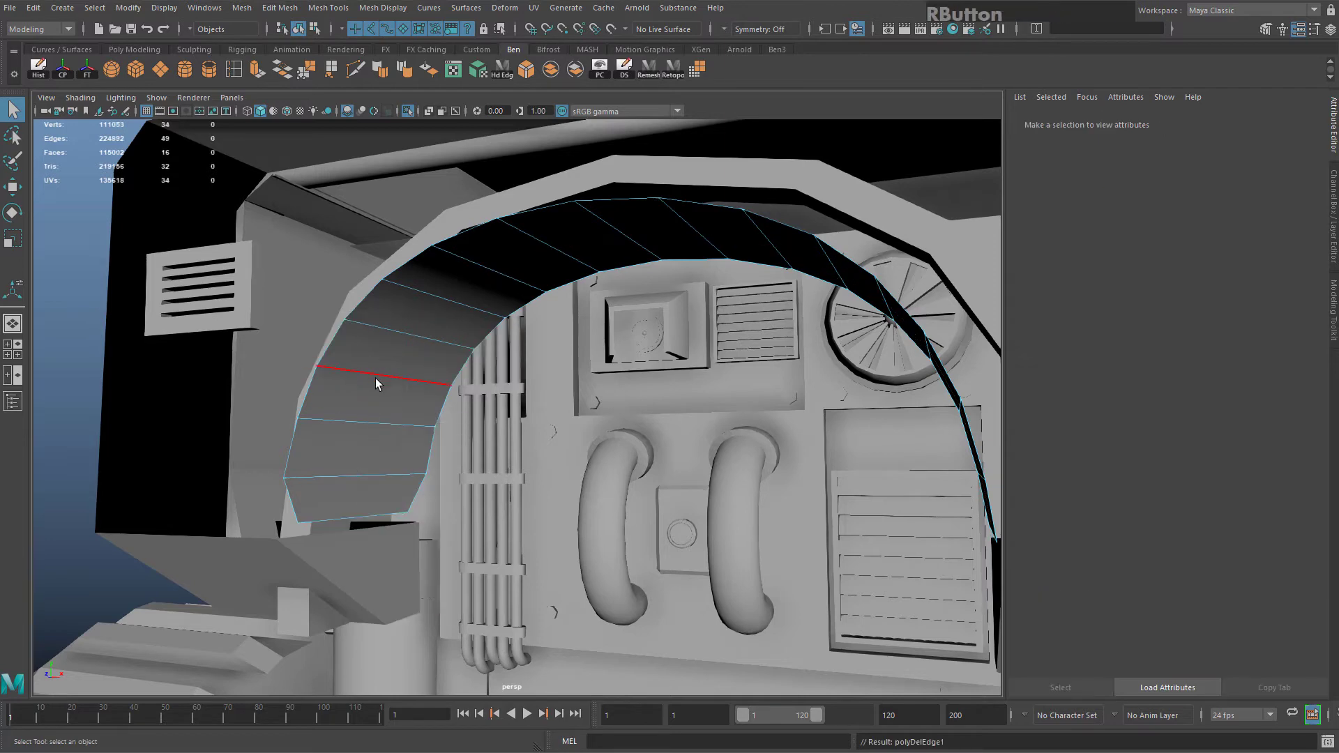
Try flattening the four end vertices of the arch strip to one height and moving them slightly down
left_click_drag(442, 524, 444, 525)
left_click_drag(443, 526, 731, 469, "alt")
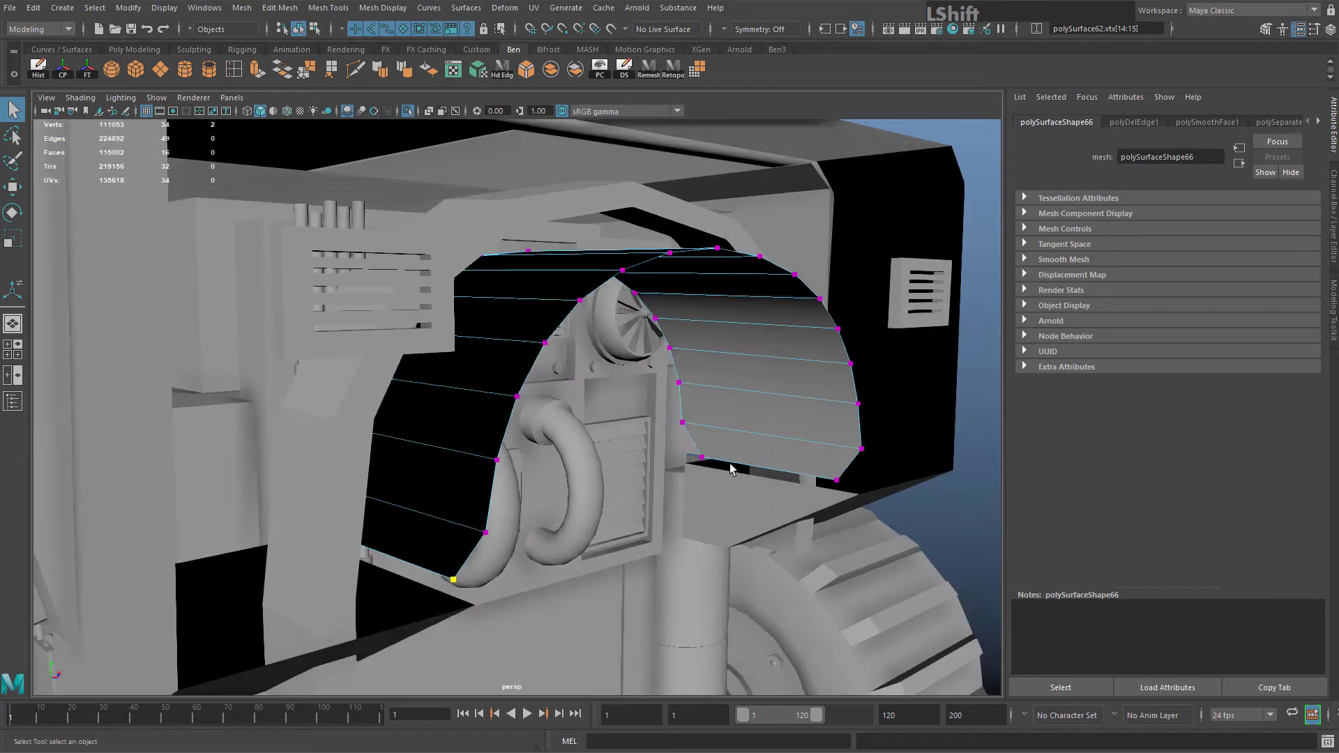
key("t")
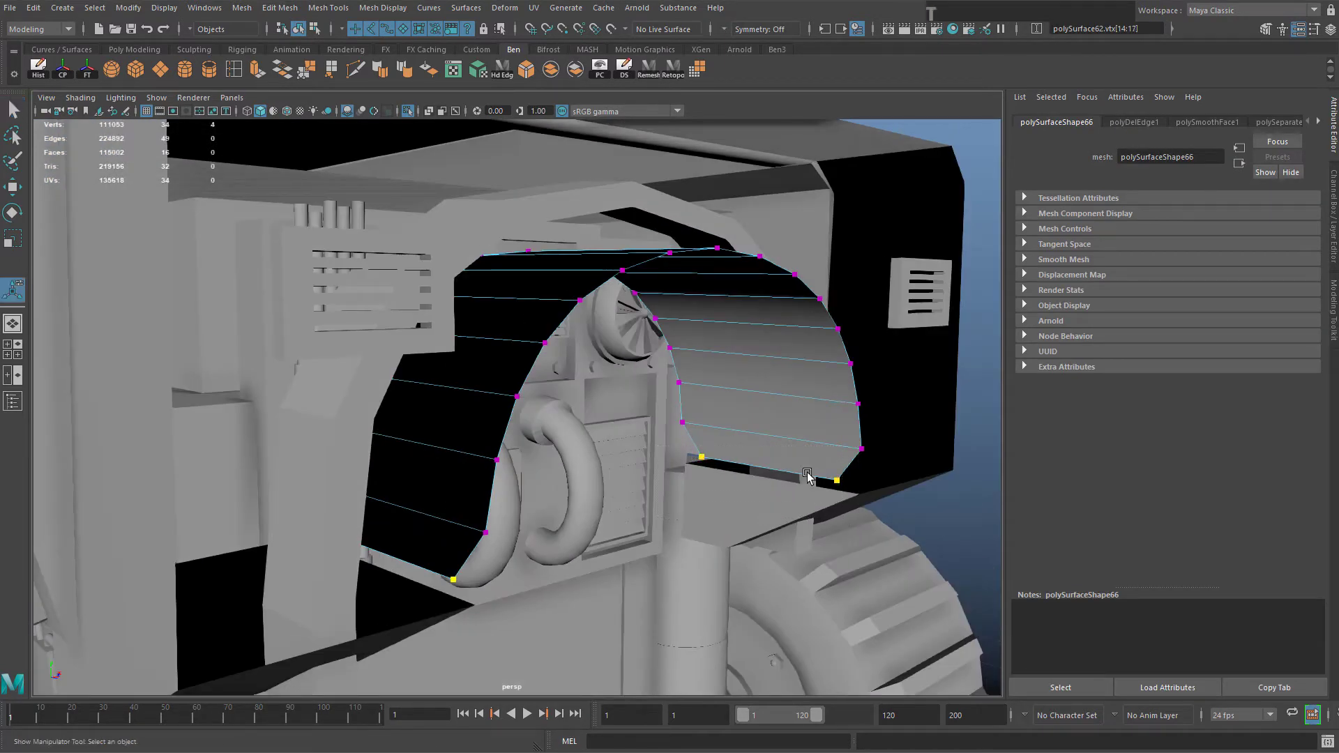
key("r")
left_click_drag(649, 523, 555, 488)
key("w")
left_click_drag(626, 448, 626, 455)
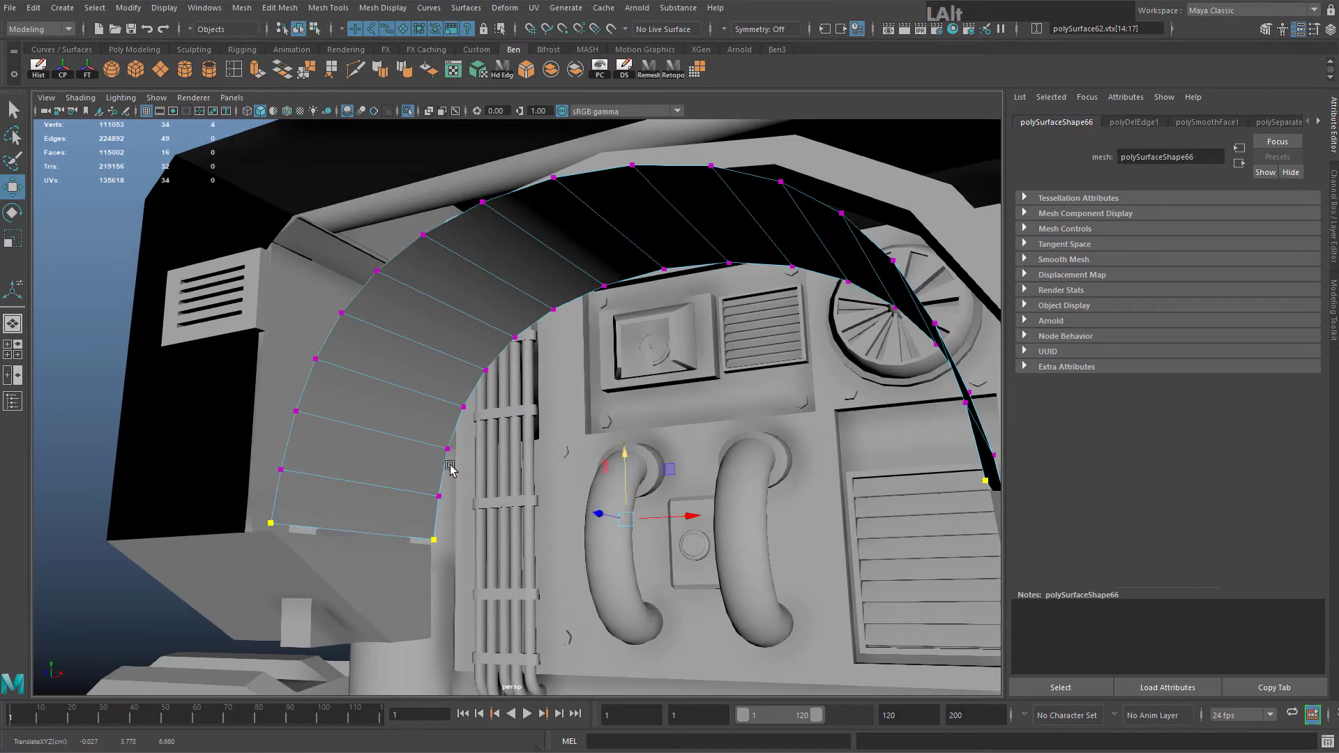
Delete the lowest face at each end of the arch strip
left_click_drag(449, 467, 482, 495, "alt")
middle_click_drag(482, 495, 397, 403, "alt")
right_click_drag(374, 383, 379, 439)
left_click(380, 417)
scroll(687, 438, "down", 2)
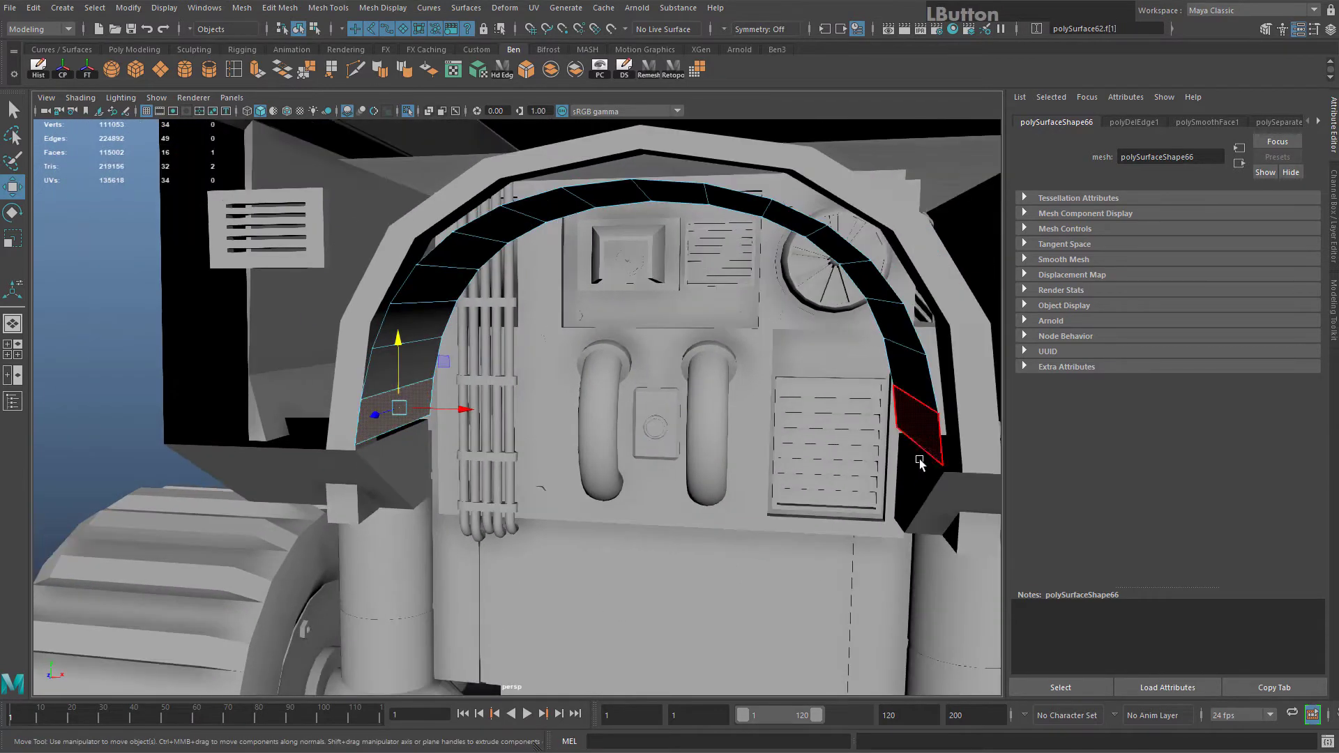
key("Delete")
left_click(918, 445)
key("Delete")
Combine the arch strip with the outer block shell into one mesh
scroll(621, 420, "up", 2)
right_click_drag(388, 304, 419, 279)
left_click(318, 475)
left_click(342, 323, "shift")
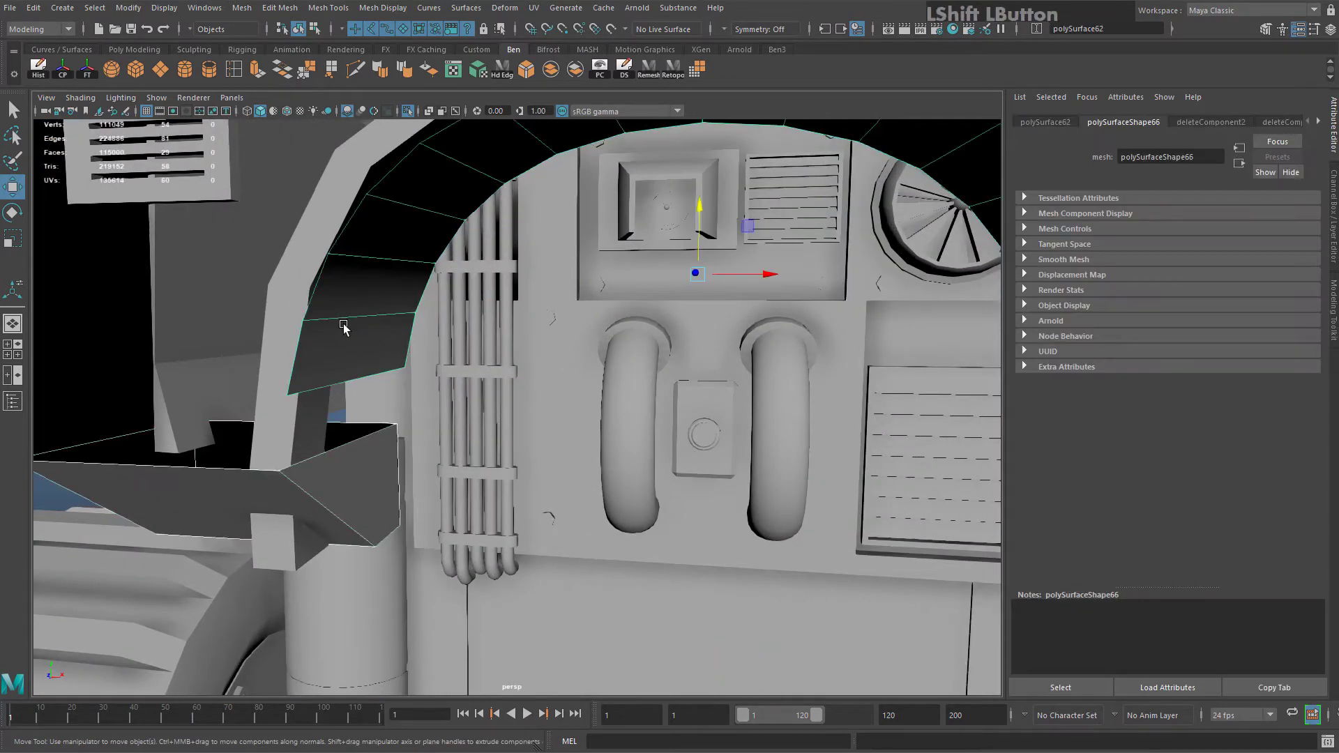
left_click(549, 73)
Bridge the gaps between both lower ends of the arch strip and the adjacent inner edges of the block
right_click_drag(341, 341, 340, 300)
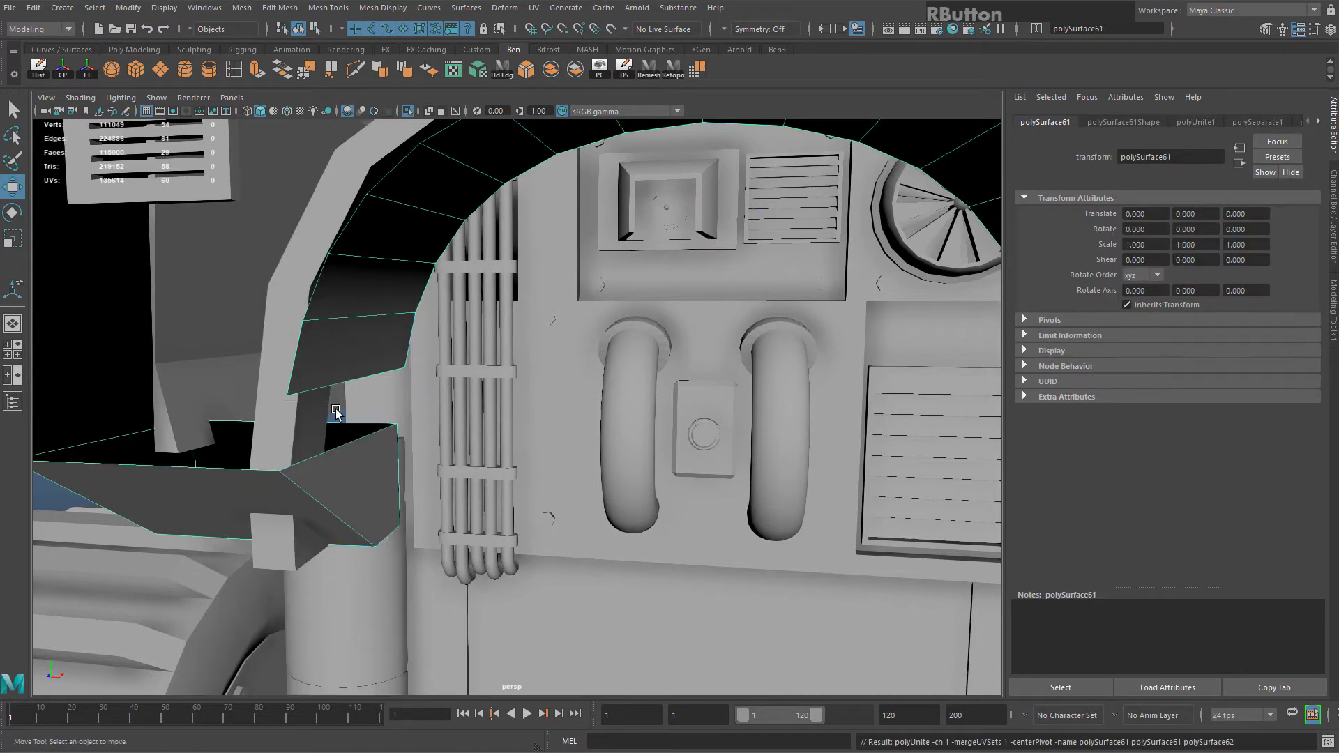
left_click(343, 383)
left_click(350, 447, "shift")
left_click_drag(512, 392, 815, 393, "alt")
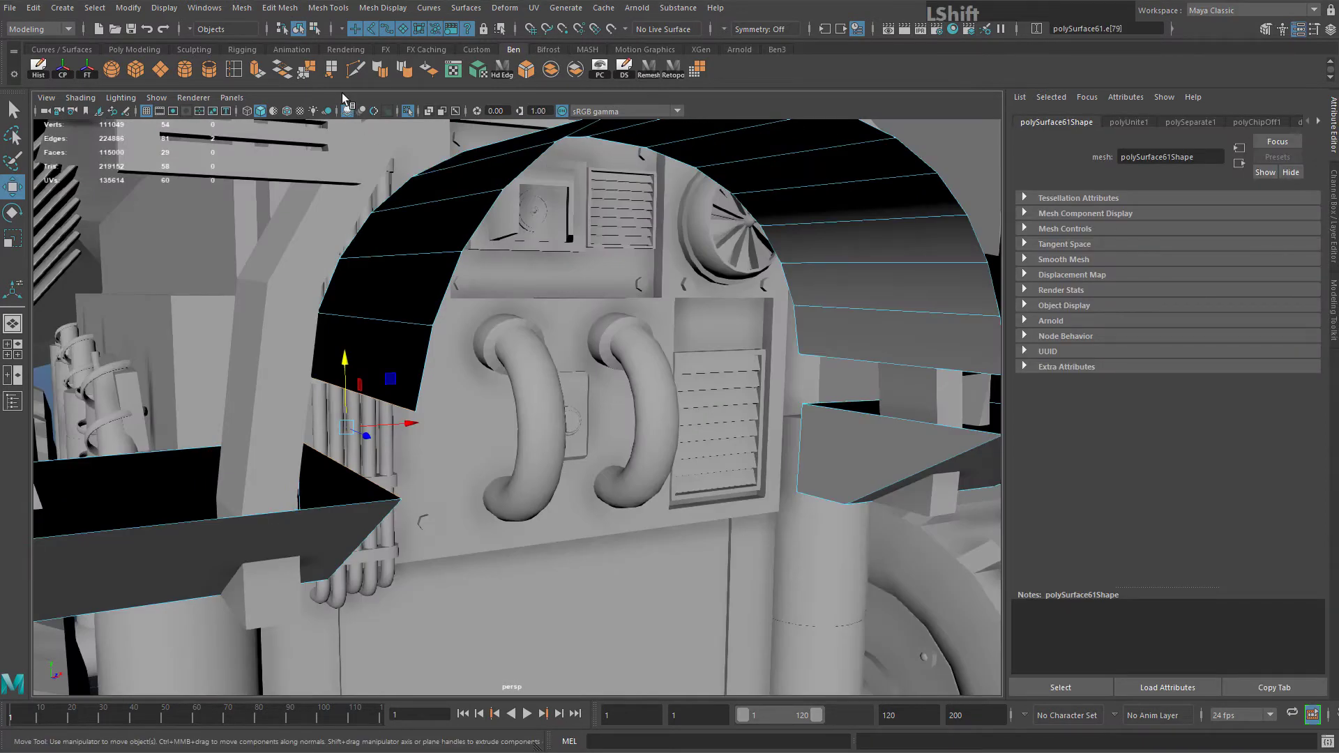
left_click(286, 71)
left_click(920, 363)
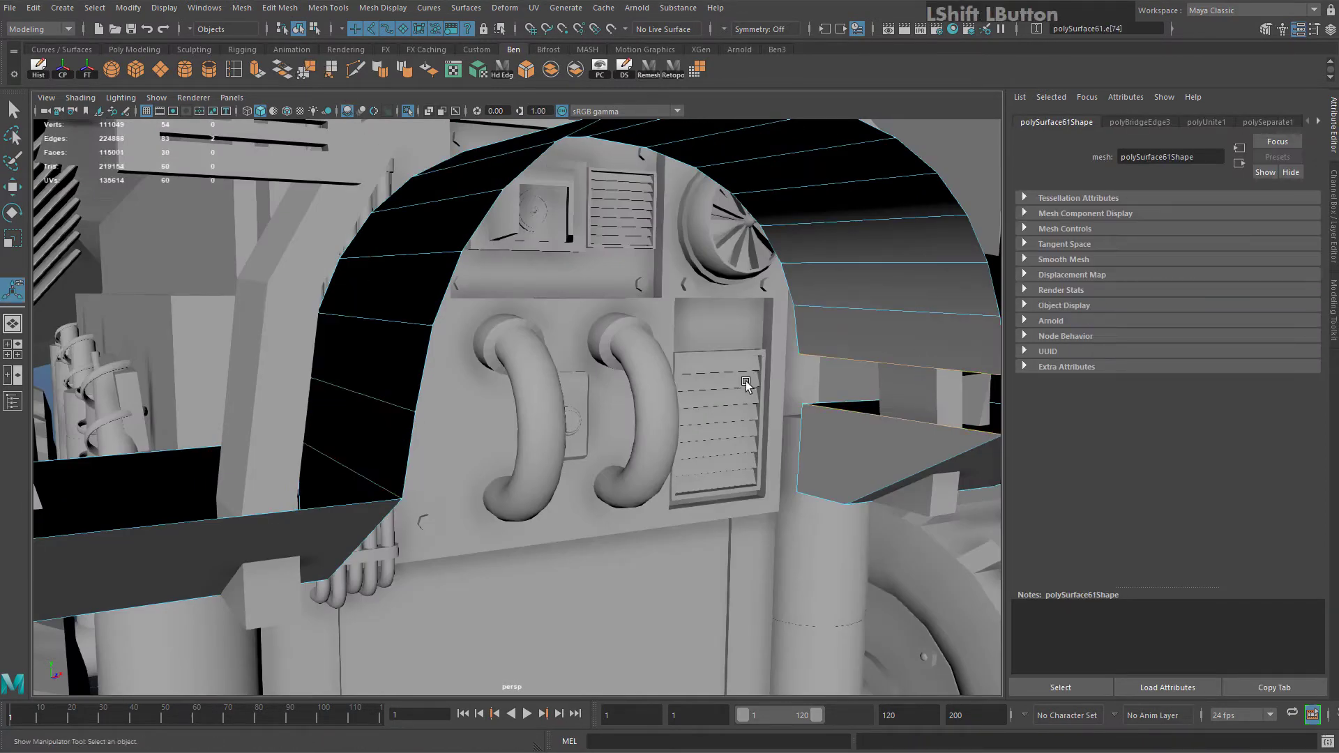
right_click_drag(747, 385, 705, 410, "shift")
Select the block's front border edge loop and fill the hole to close the front face
left_click_drag(705, 410, 829, 422, "alt")
middle_click_drag(830, 422, 872, 469, "alt")
left_click_drag(446, 363, 625, 401, "alt")
left_click_drag(781, 460, 424, 359, "alt")
double_click(582, 531)
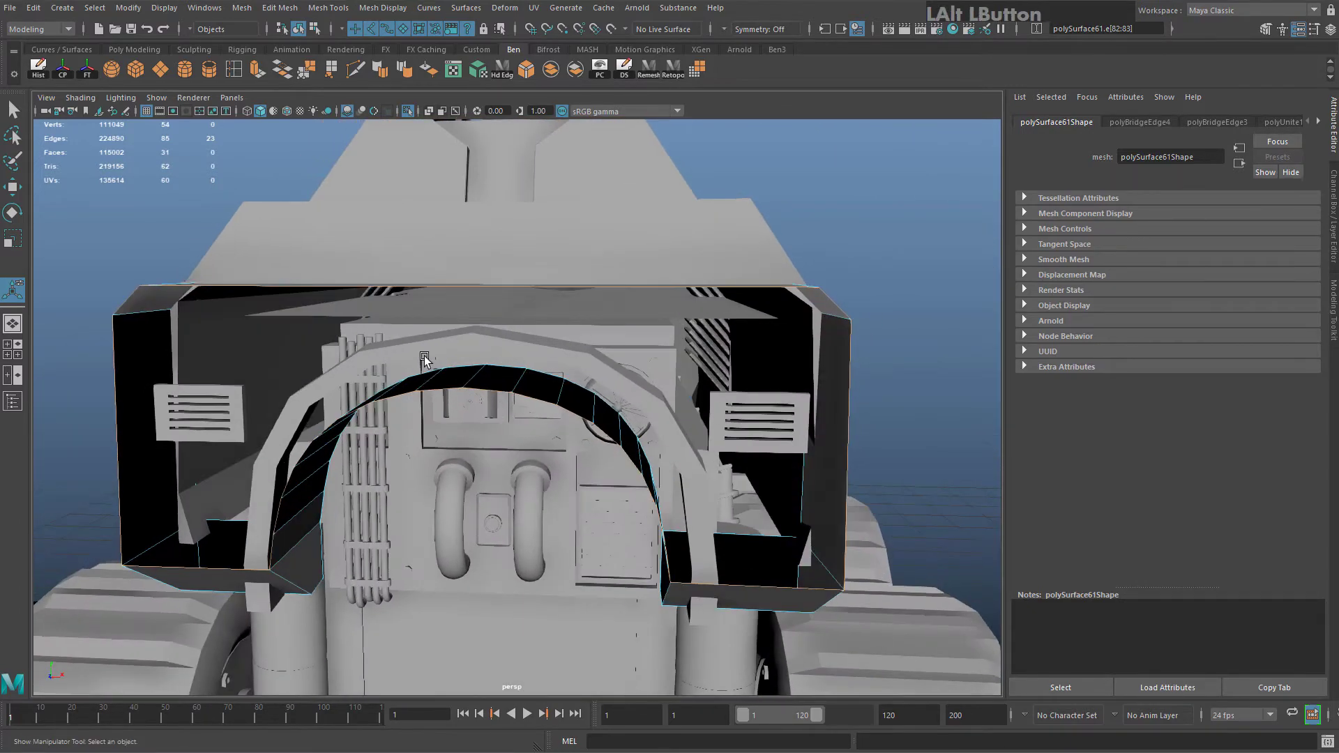
scroll(314, 253, "up", 3, "alt")
left_click_drag(314, 252, 385, 272, "alt")
middle_click_drag(385, 272, 496, 265, "alt")
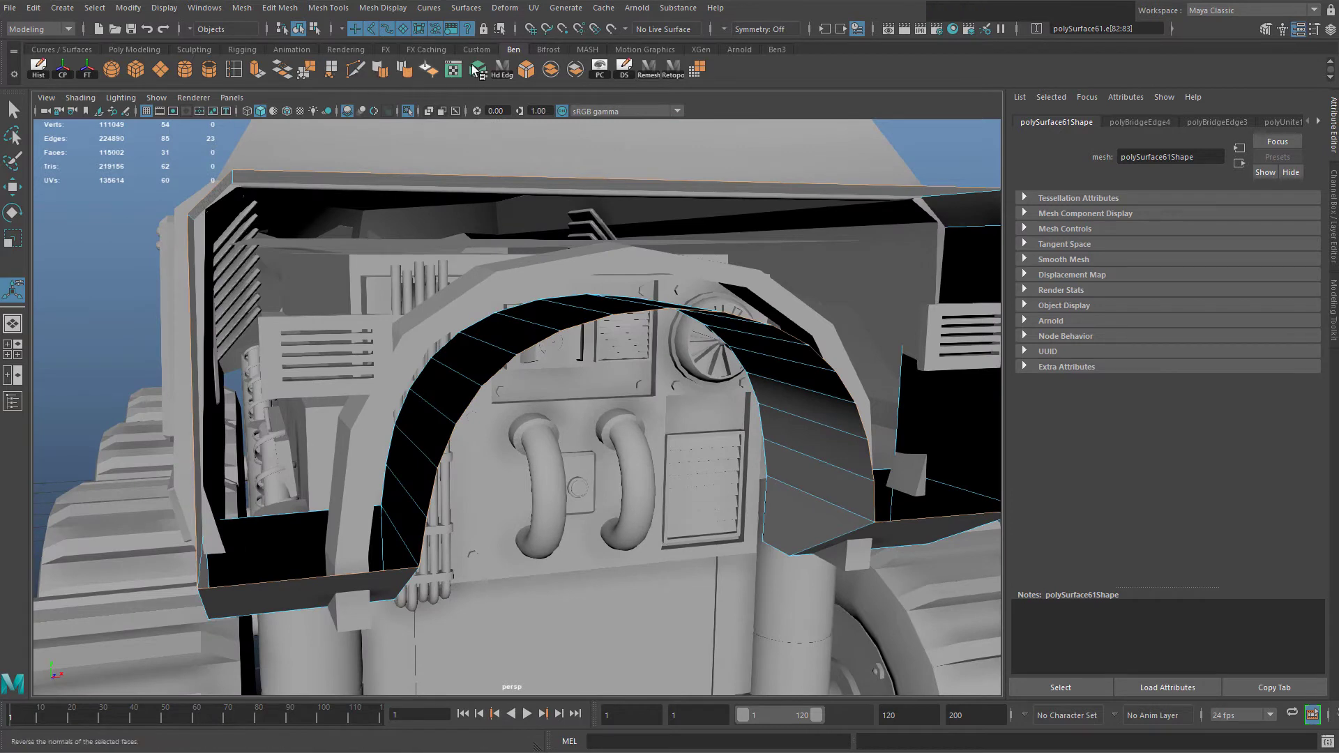
left_click(241, 8)
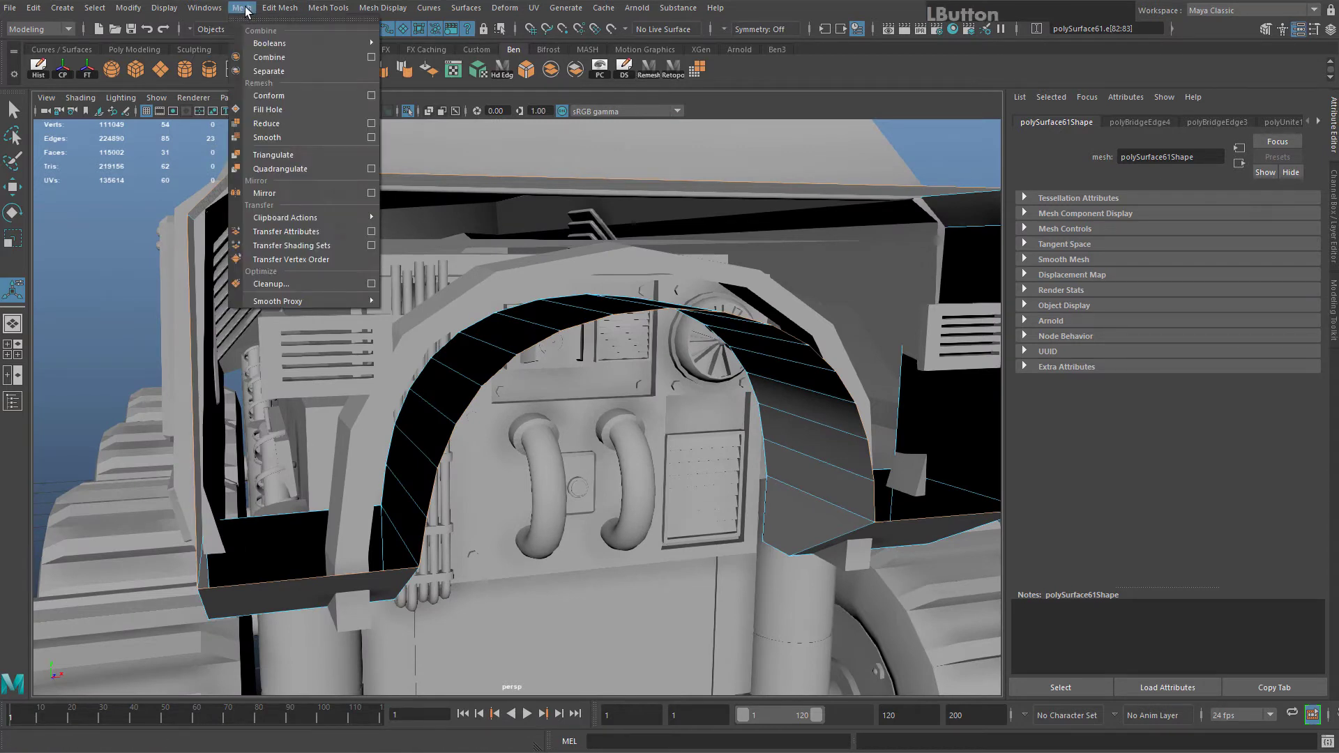
left_click(279, 110)
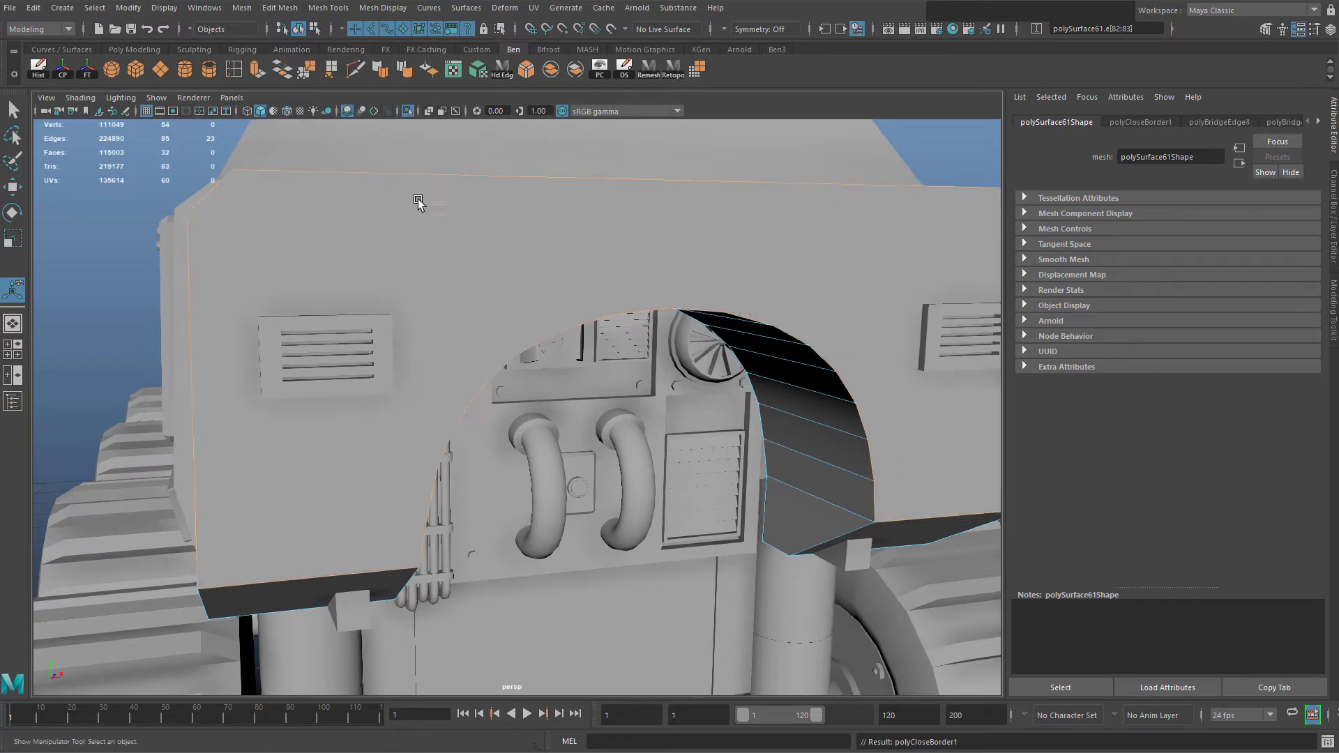
Return the arched block to object mode and remesh it
left_click_drag(416, 203, 522, 275, "alt")
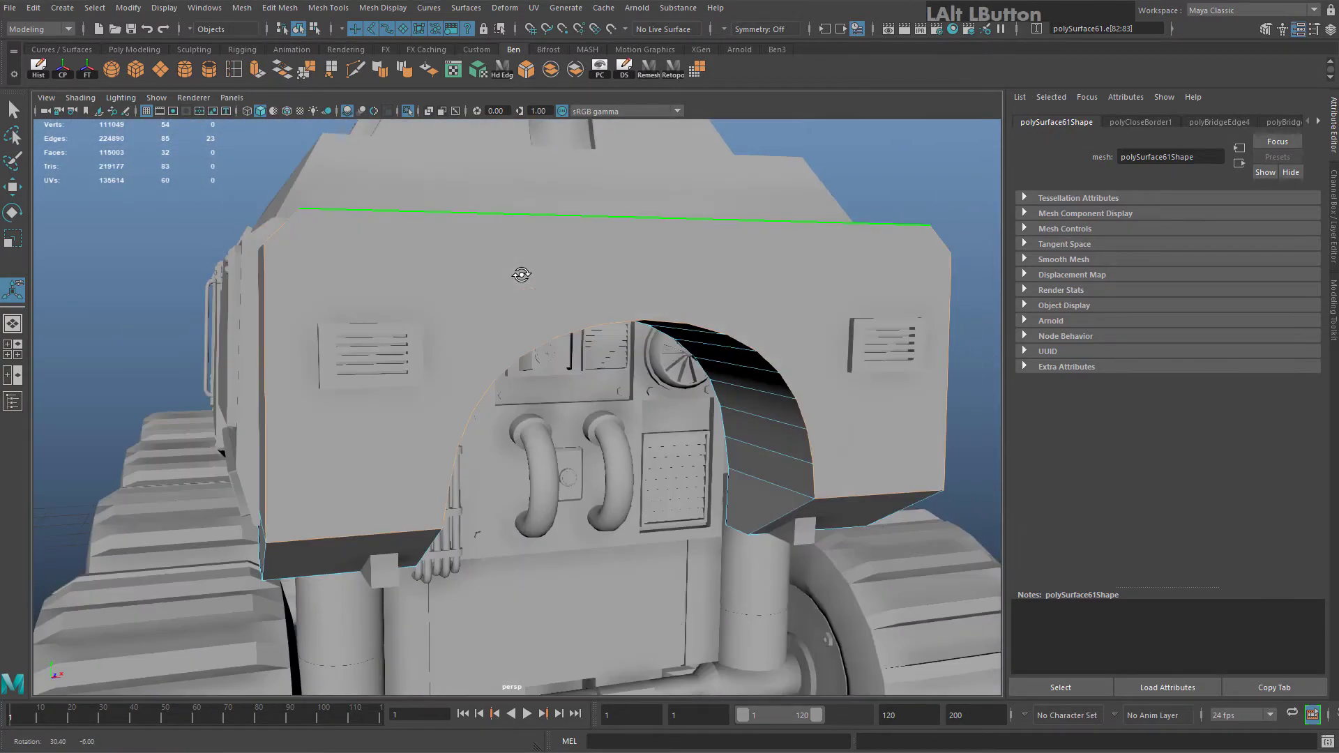
right_click_drag(523, 274, 558, 249)
left_click_drag(461, 284, 498, 284, "alt")
left_click_drag(489, 136, 501, 259, "alt")
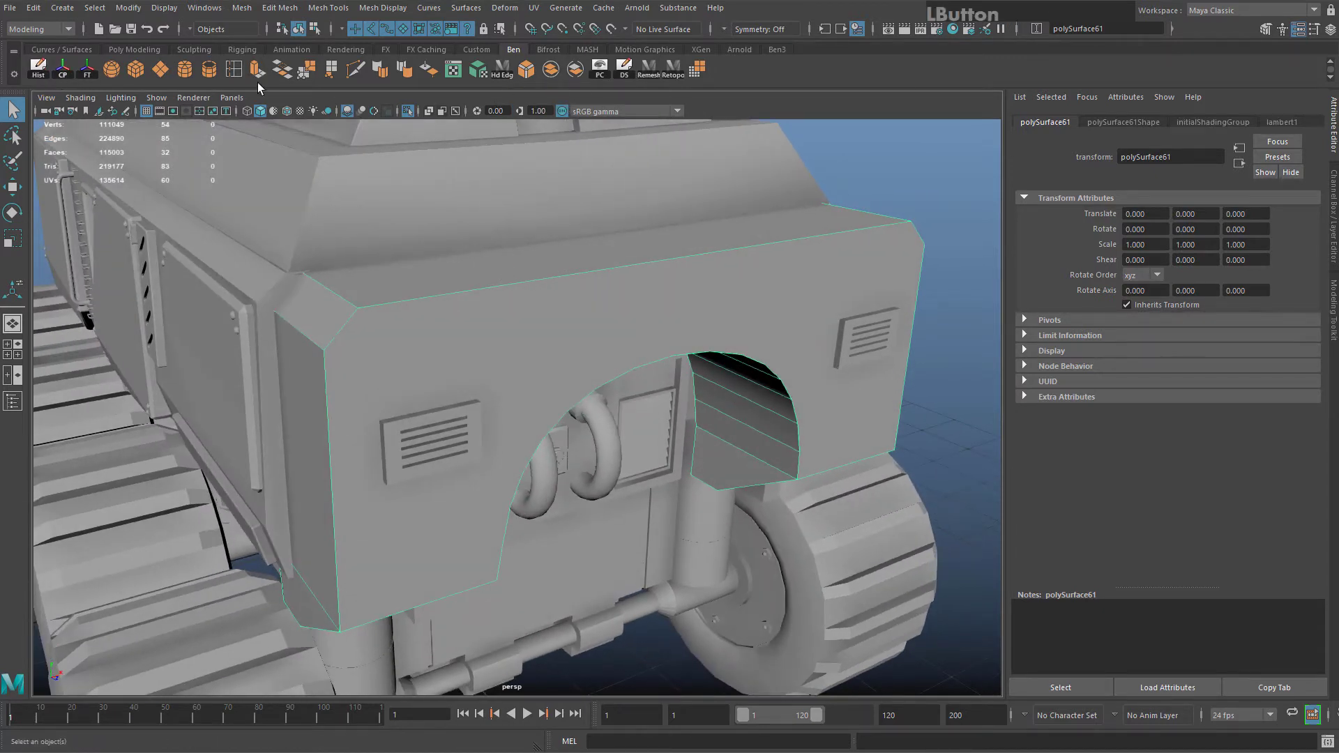
left_click(649, 70)
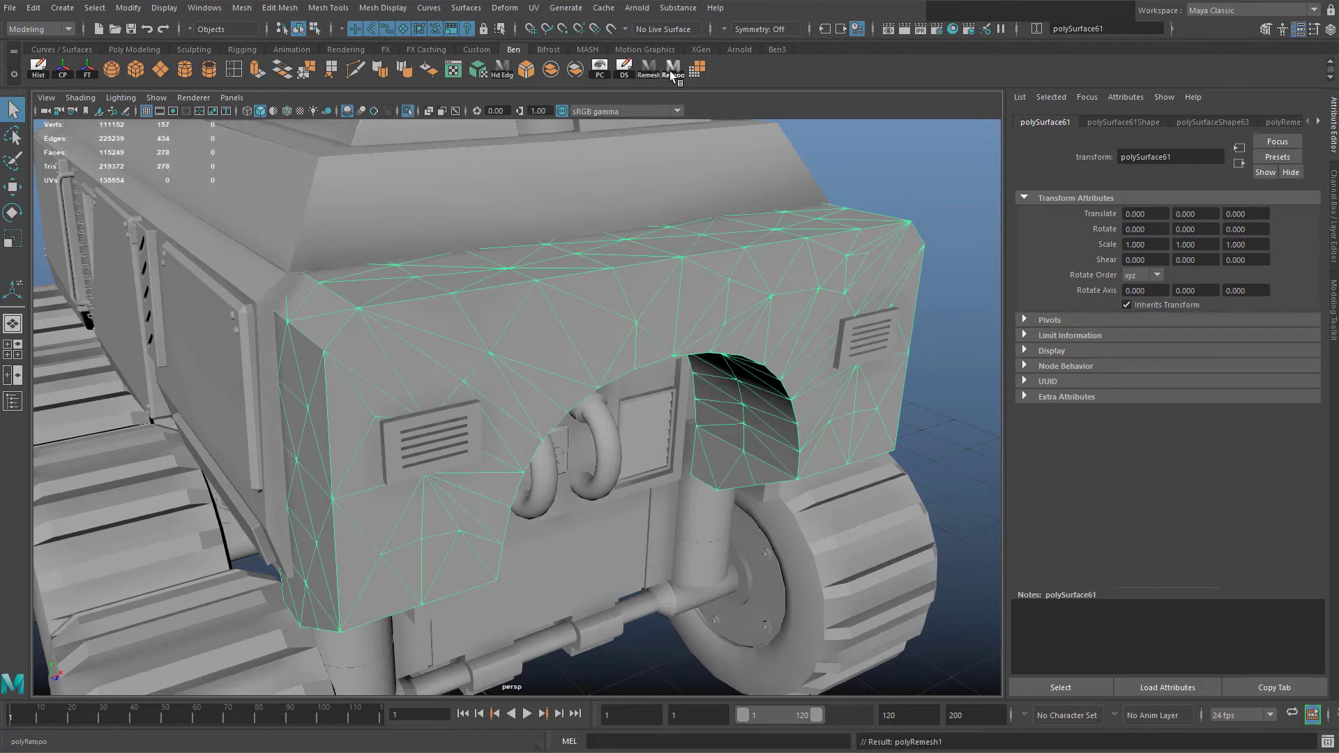
Retopologize the remeshed arched block into an even quad mesh
mouse_move(649, 181)
left_mouse_down("alt")
mouse_move(637, 239)
mouse_move(655, 269)
mouse_move(659, 165)
left_mouse_up("alt")
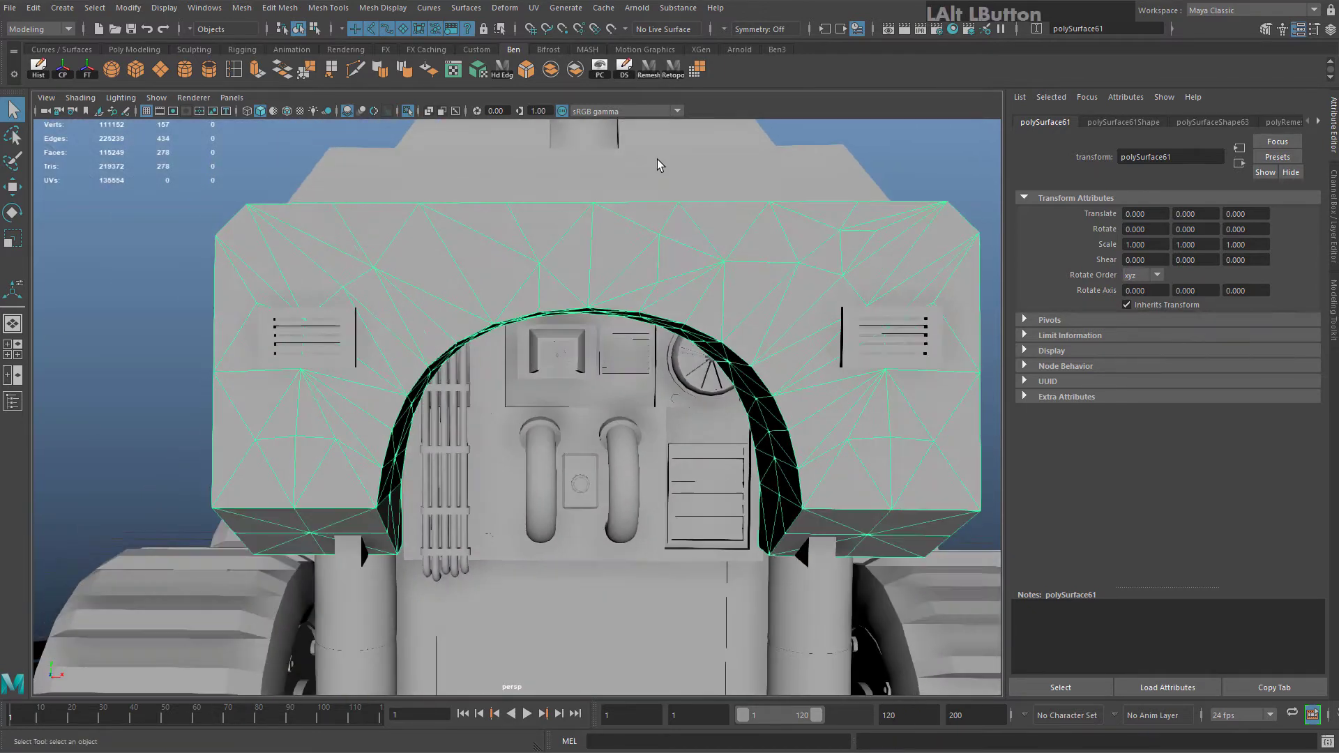
left_click(673, 71)
left_click_drag(517, 307, 613, 262, "alt")
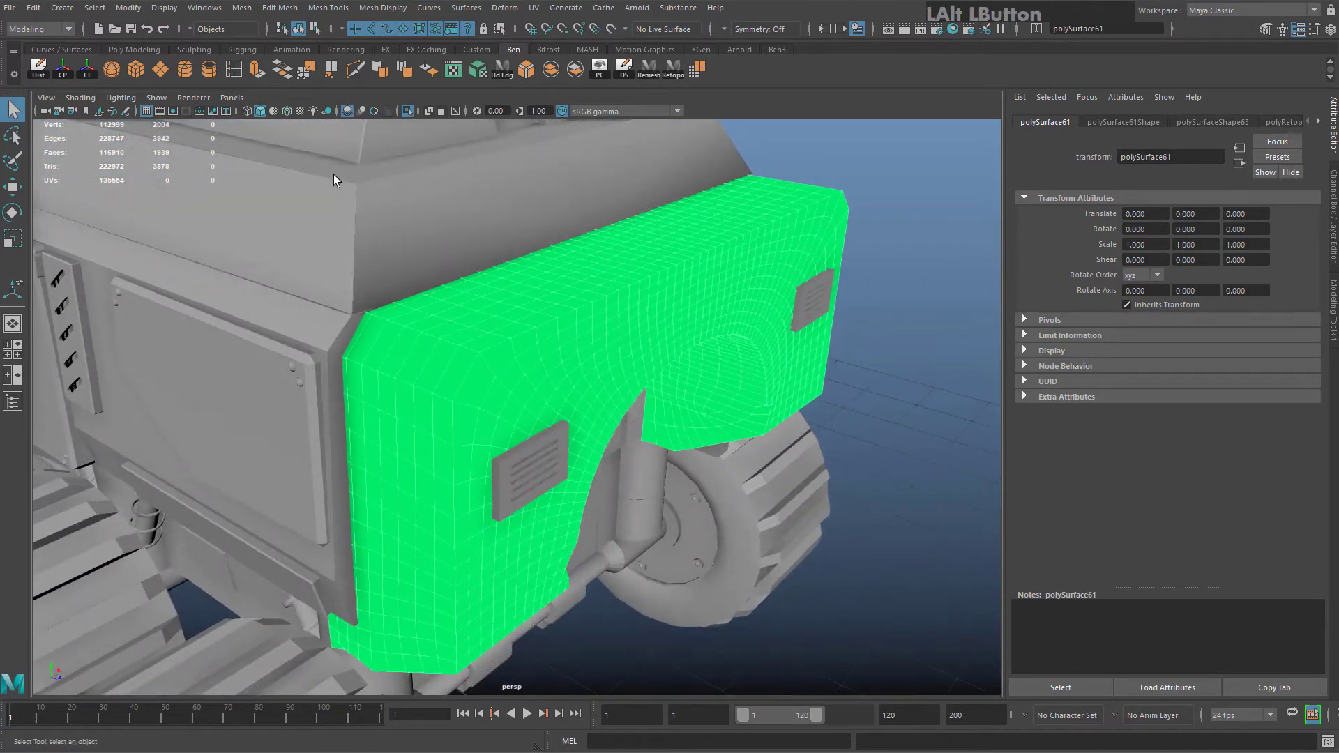
Assign an existing material to the retopologized block and select the block again
right_click(607, 273)
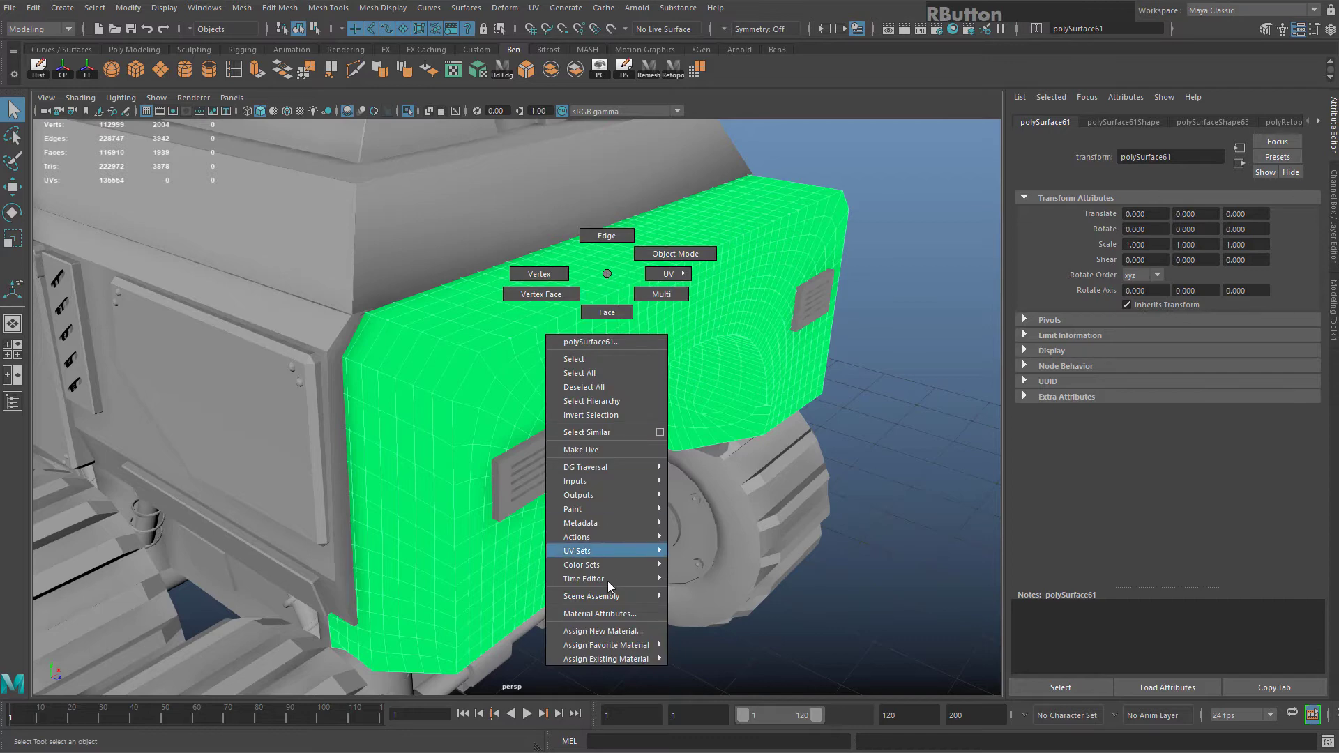
mouse_move(628, 659)
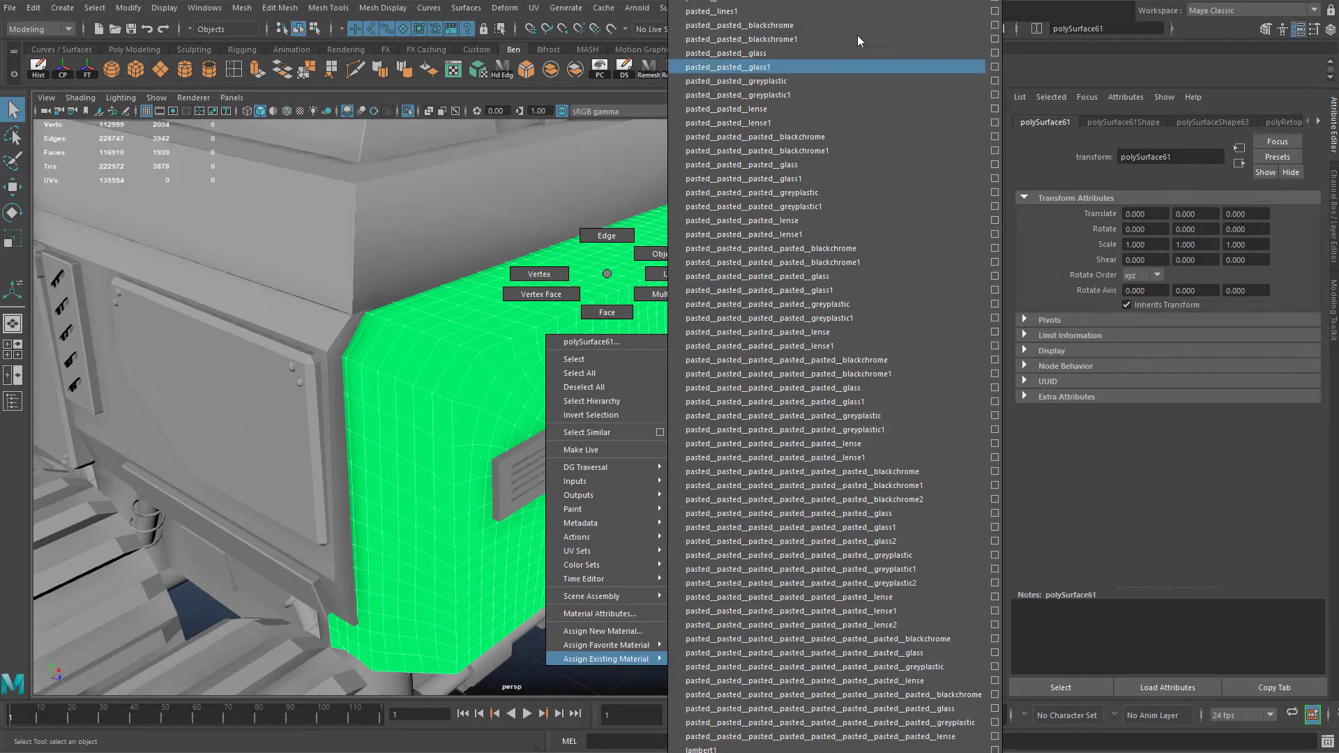
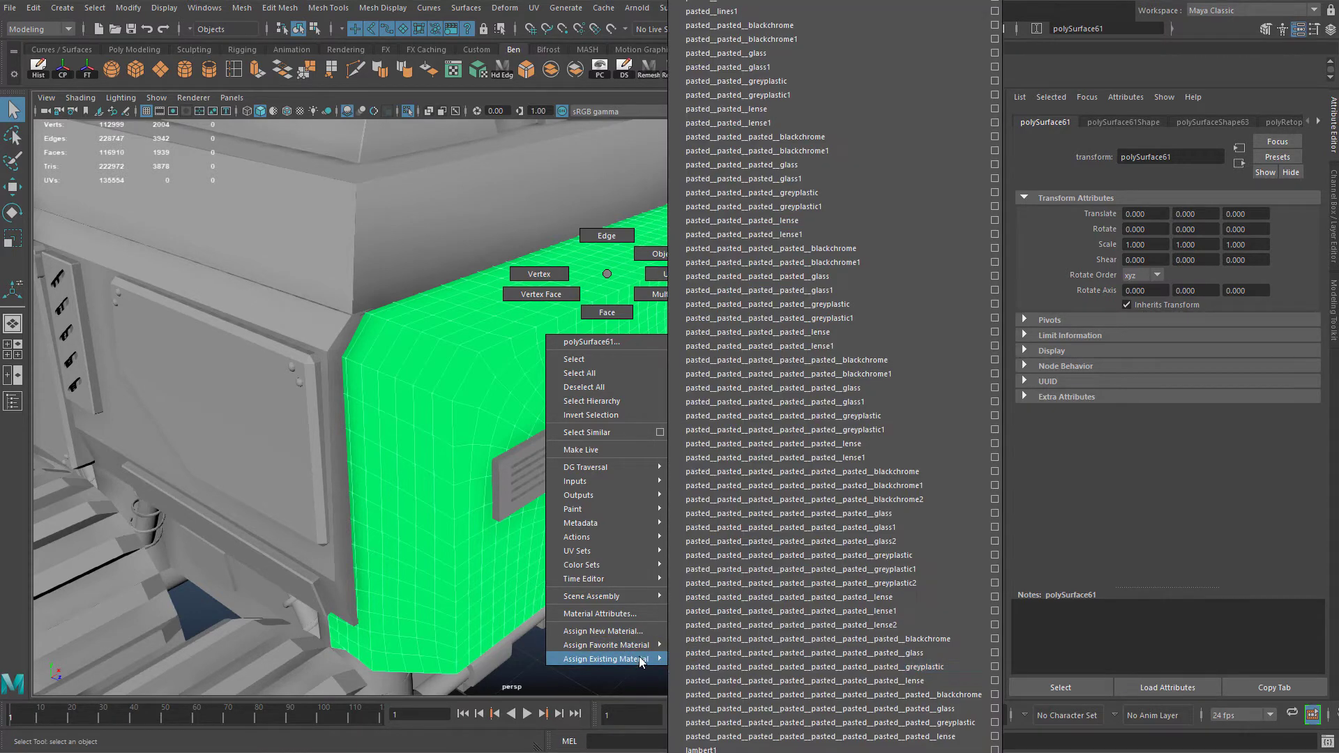
left_click(705, 738)
left_click(694, 617)
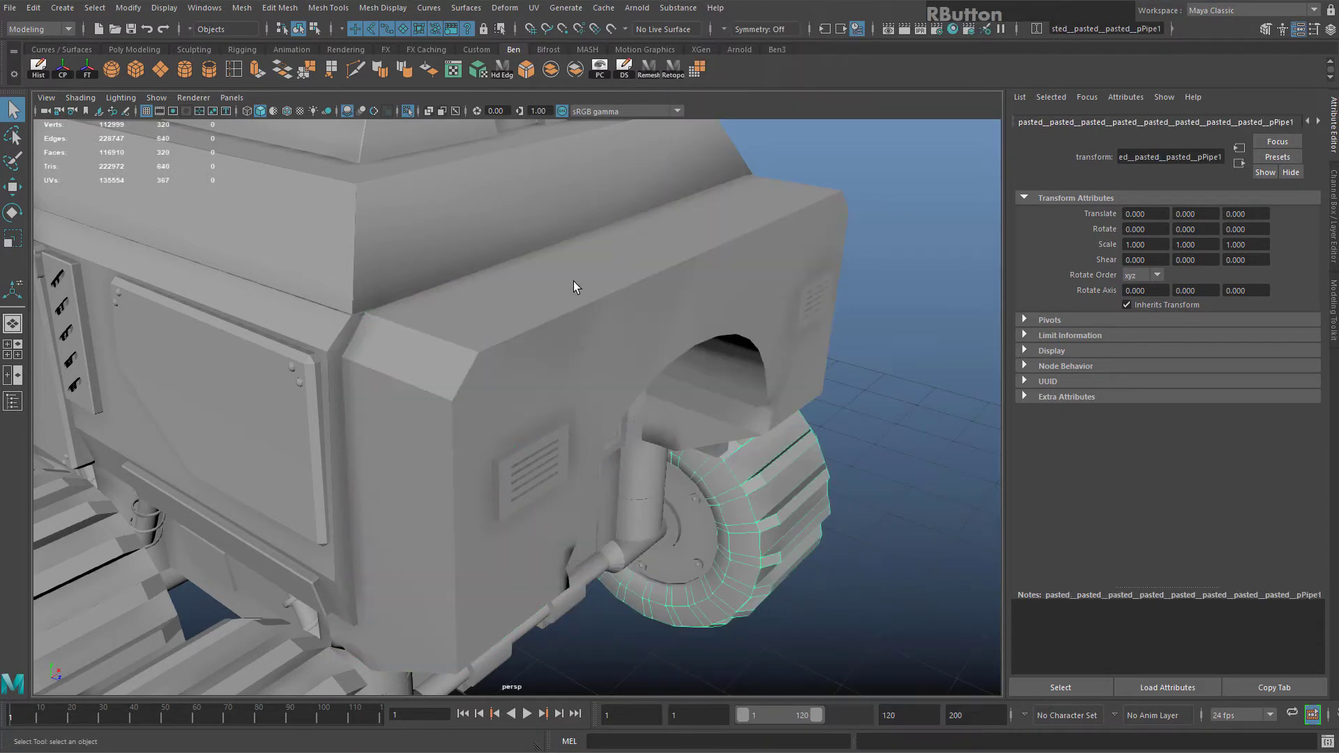
right_click_drag(573, 282, 632, 265)
left_click(639, 299)
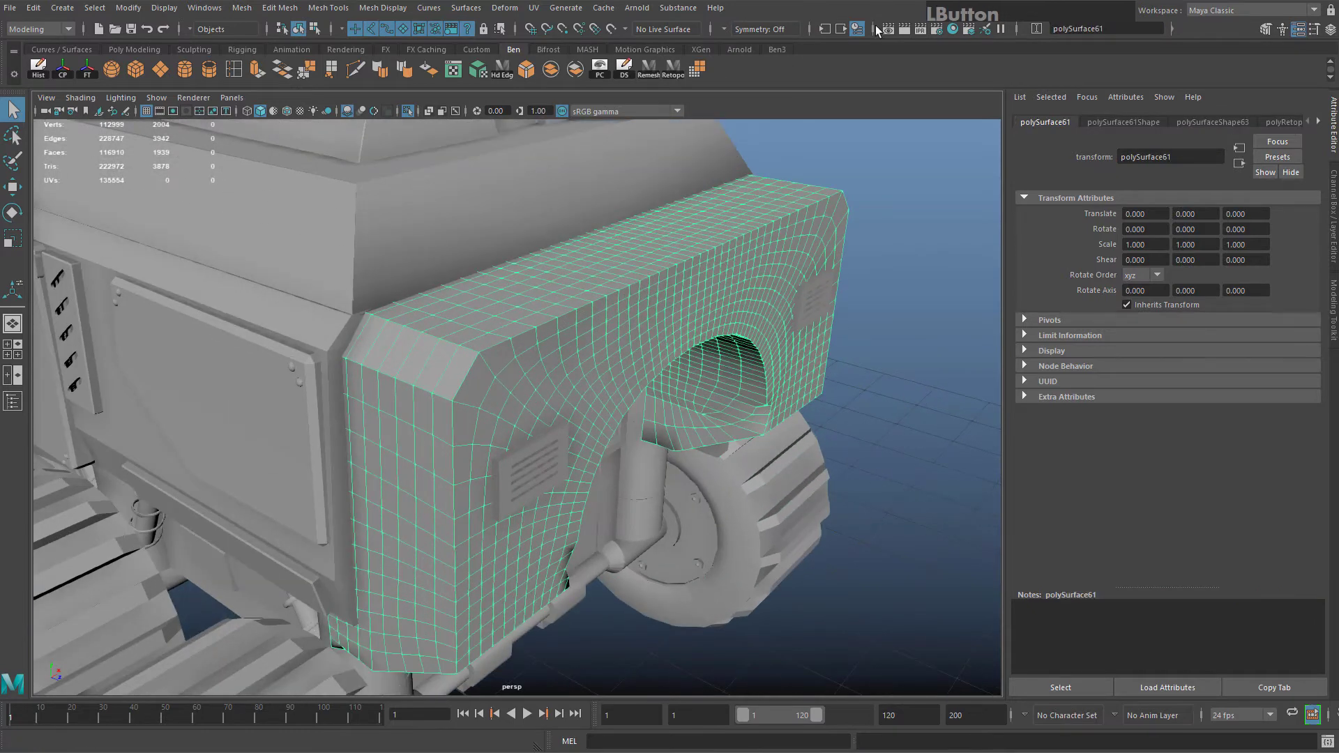
Delete the scene's unused material nodes in the Hypershade, check the remaining materials and close it
left_click(954, 30)
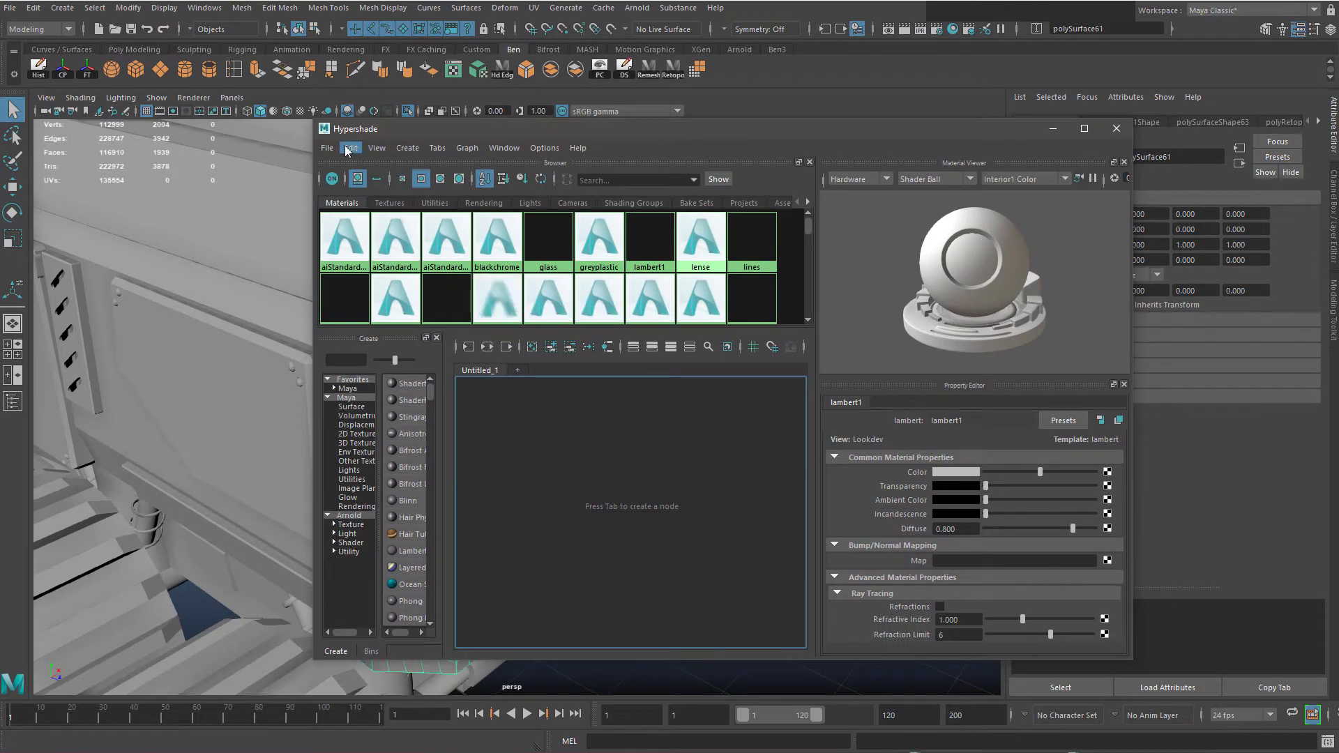
left_click(351, 148)
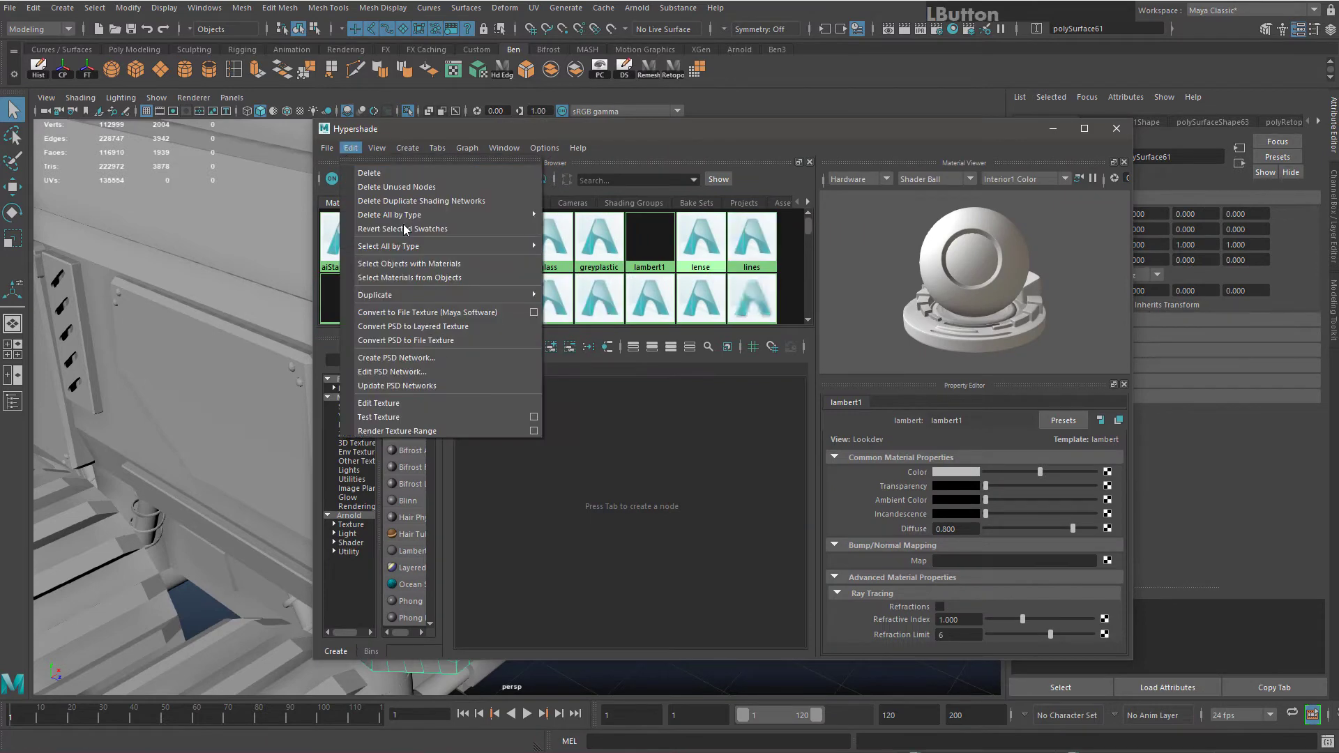
left_click(460, 187)
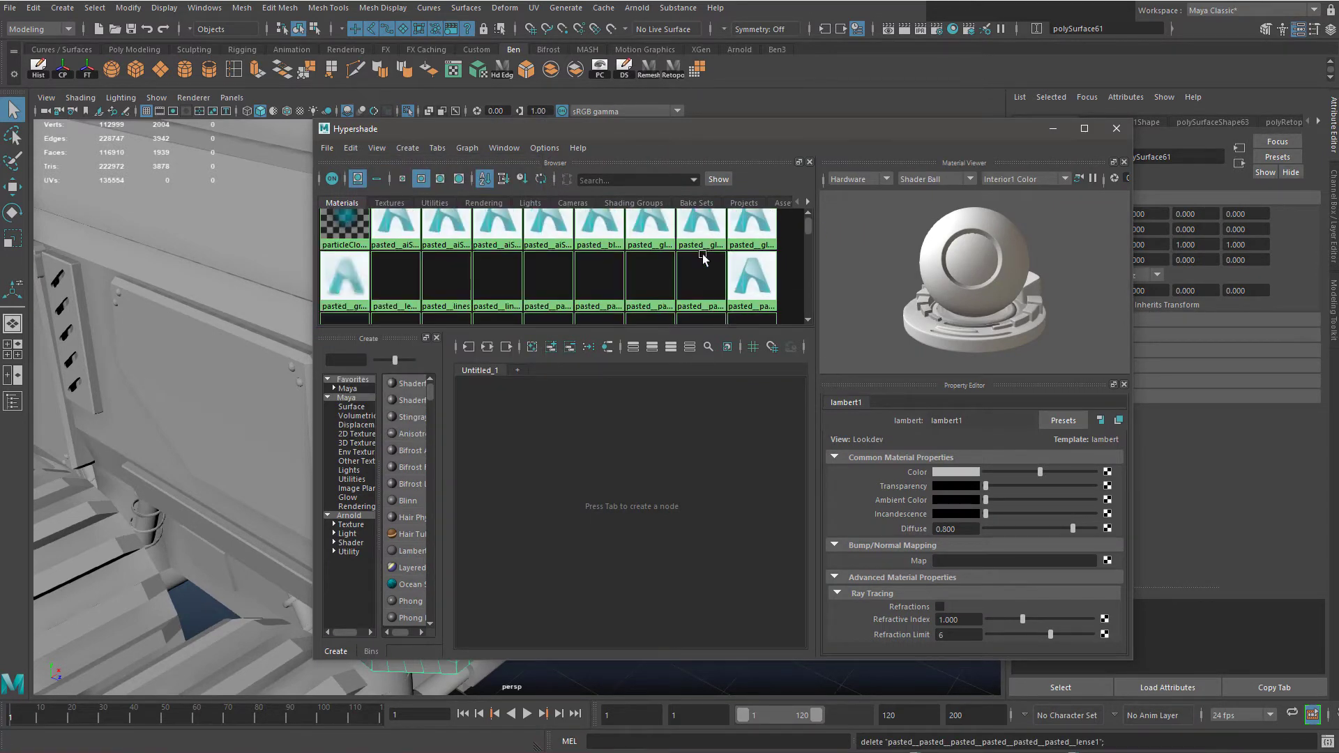
left_click_drag(810, 219, 815, 321)
scroll(811, 265, "up", 2)
left_click_drag(814, 240, 820, 196)
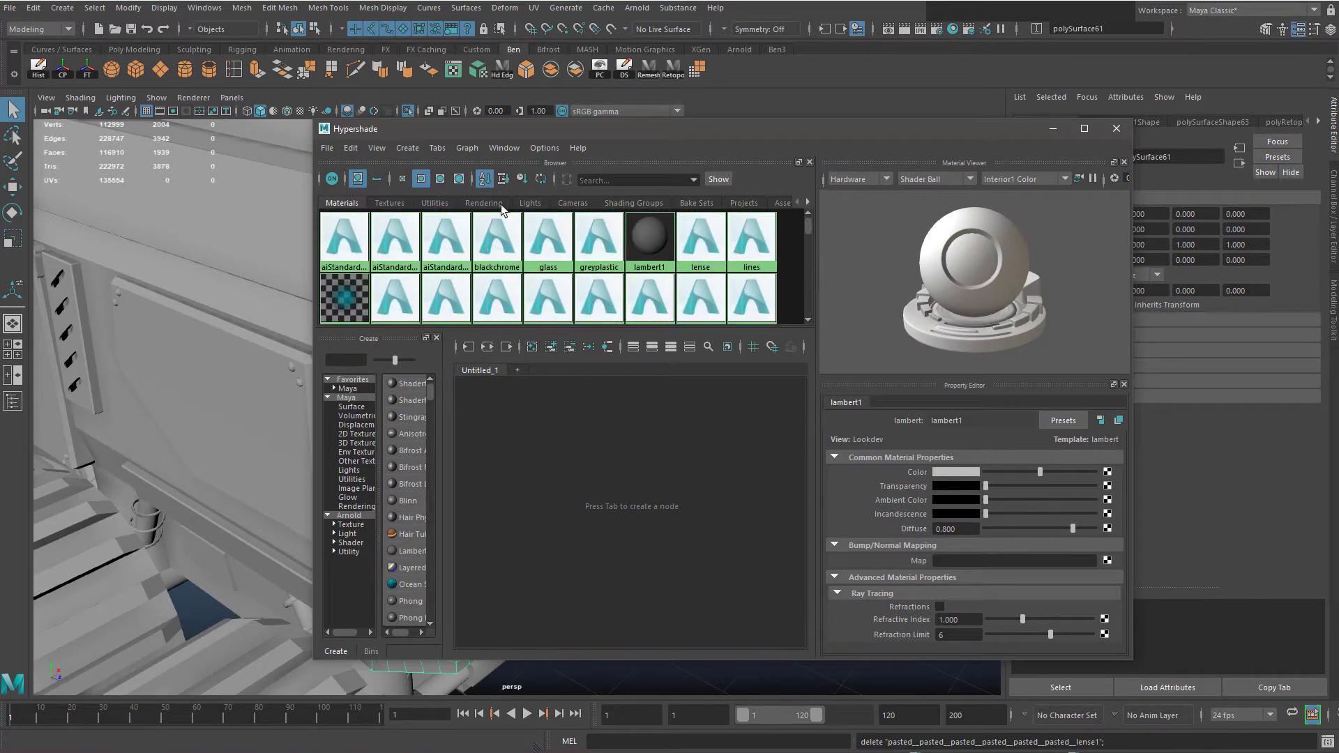
scroll(501, 209, "down", 1)
left_click(1115, 130)
Examine the retopologized block's mesh across its front face and around the arch opening
right_click_drag(621, 265, 763, 635)
scroll(691, 401, "down", 5)
scroll(691, 401, "up", 5)
left_click_drag(690, 401, 520, 342, "alt")
right_click_drag(520, 342, 694, 223)
left_click(693, 223)
left_click_drag(634, 293, 580, 313, "alt")
left_click(551, 313)
left_click_drag(496, 314, 450, 272, "alt")
scroll(525, 353, "up", 3)
middle_click_drag(482, 241, 496, 293, "alt")
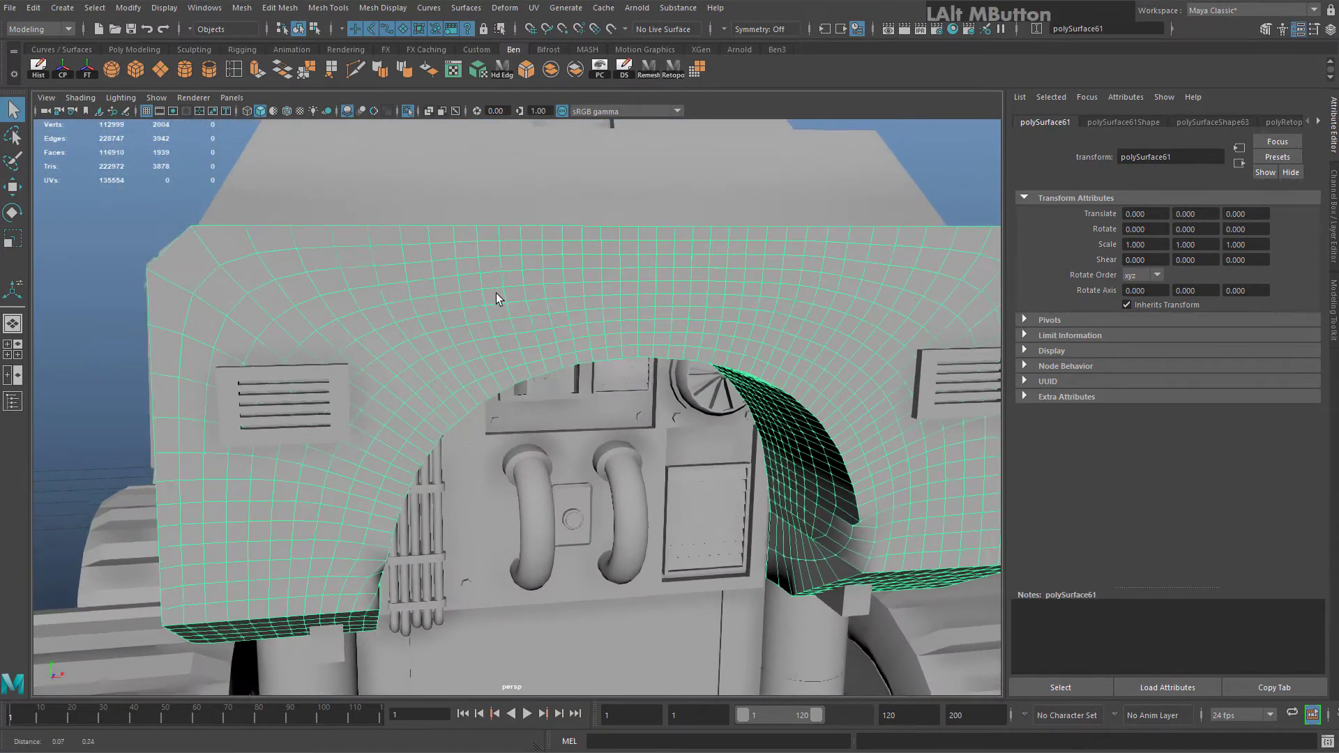
Try to reduce the arched block's mesh by 50 percent, then undo the reduction
left_click_drag(496, 293, 403, 168, "alt")
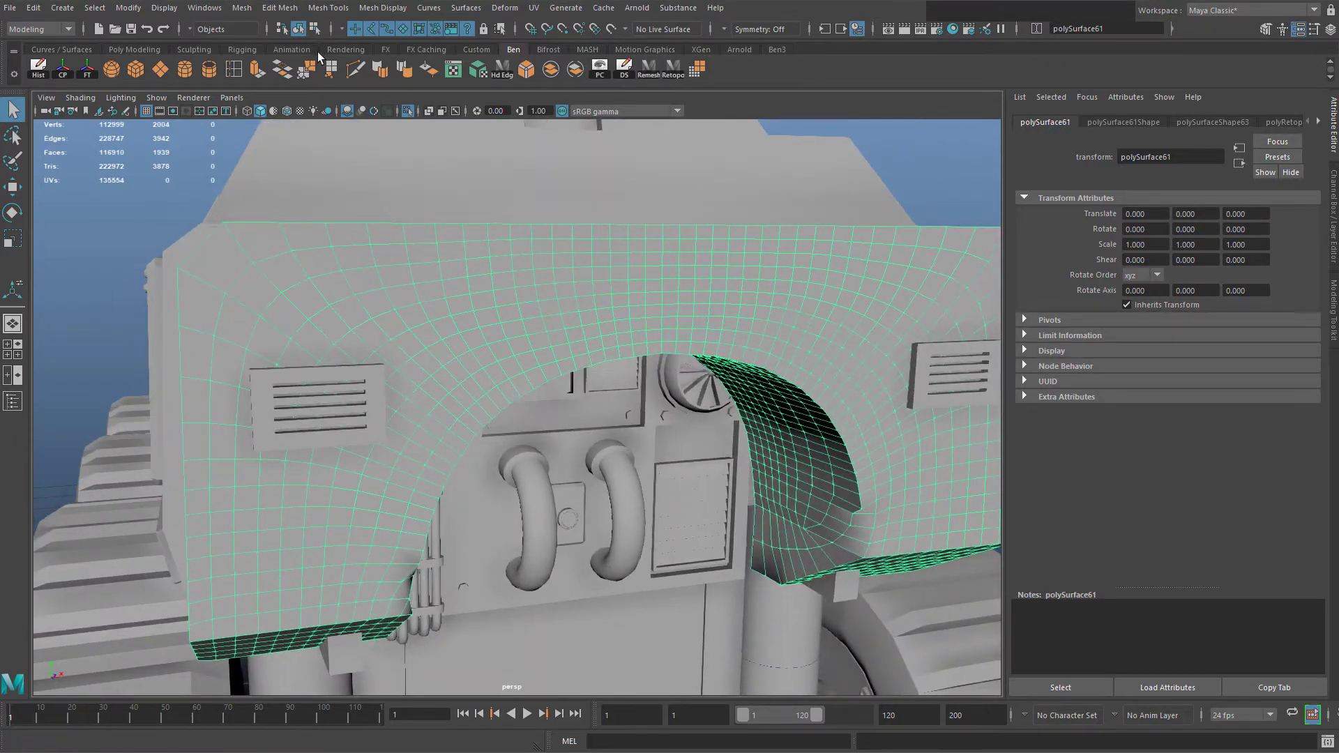
left_click(697, 69)
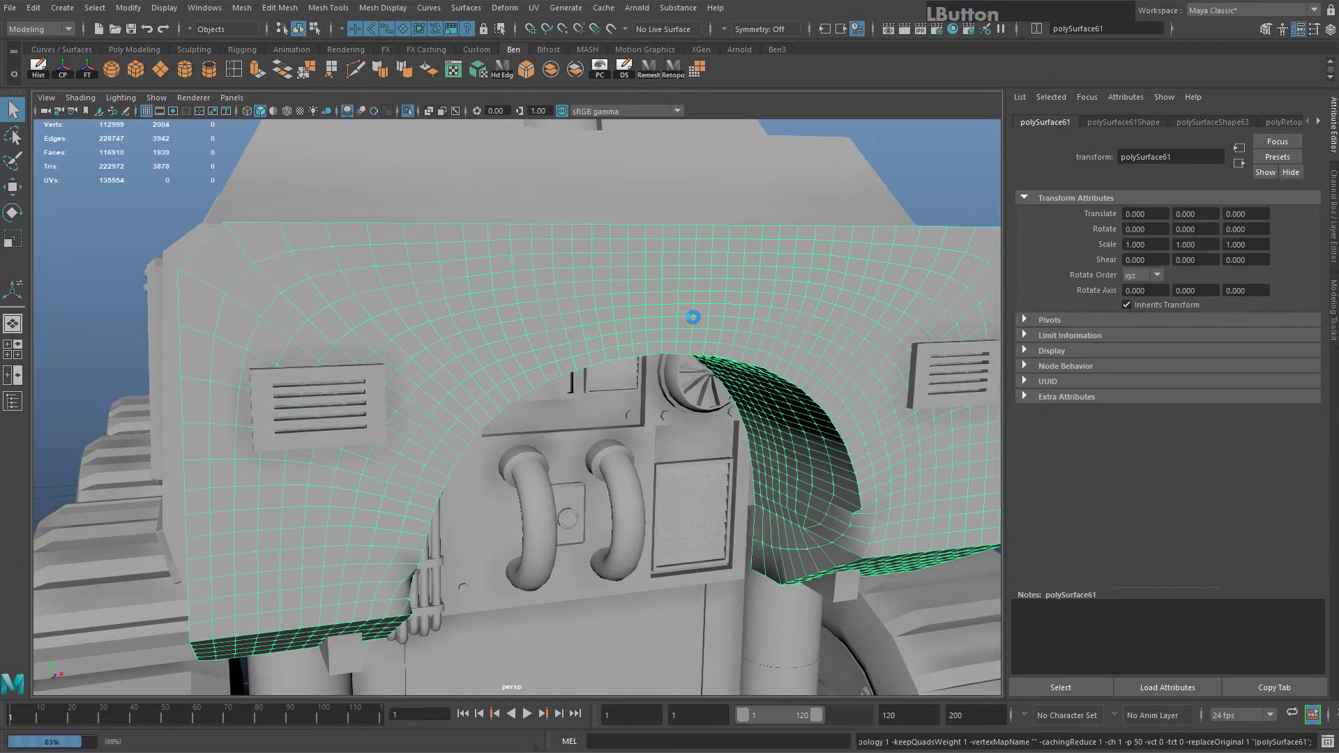
left_click_drag(690, 314, 636, 298, "alt")
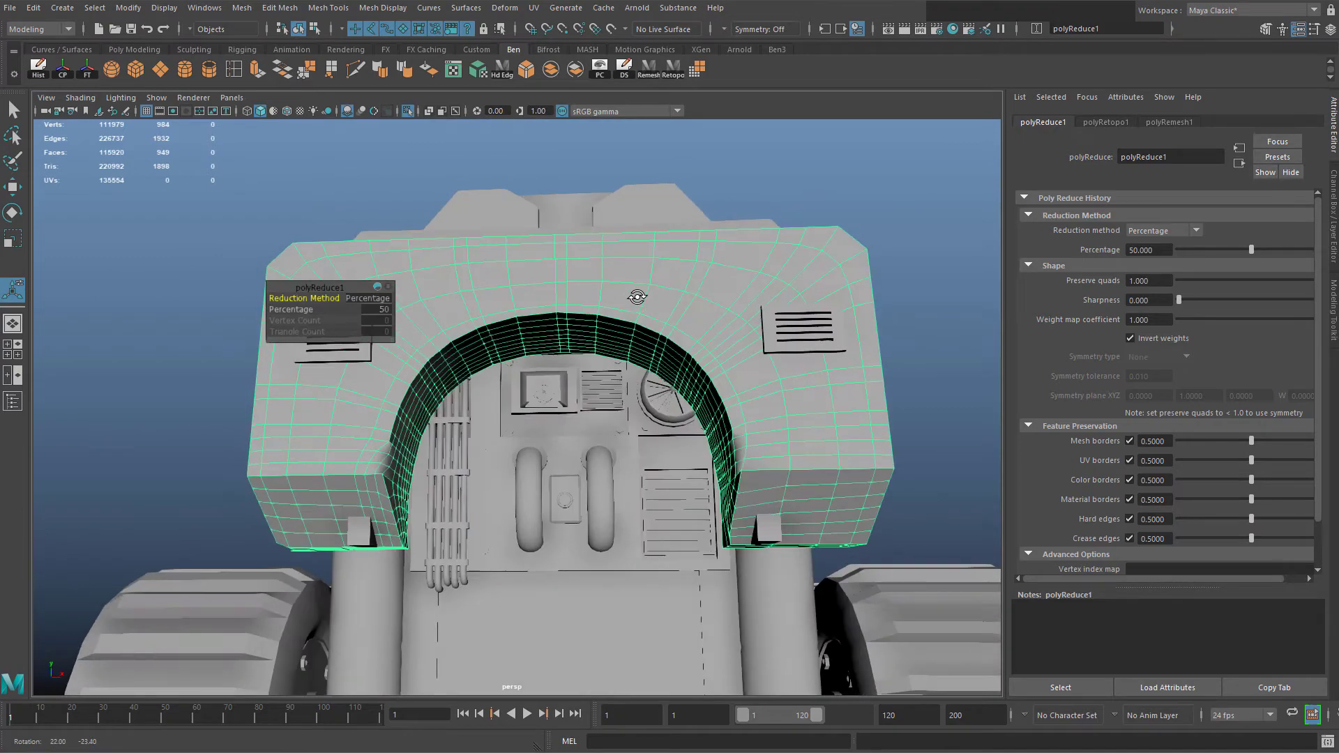
key("ctrl+z")
scroll(672, 370, "up", 3)
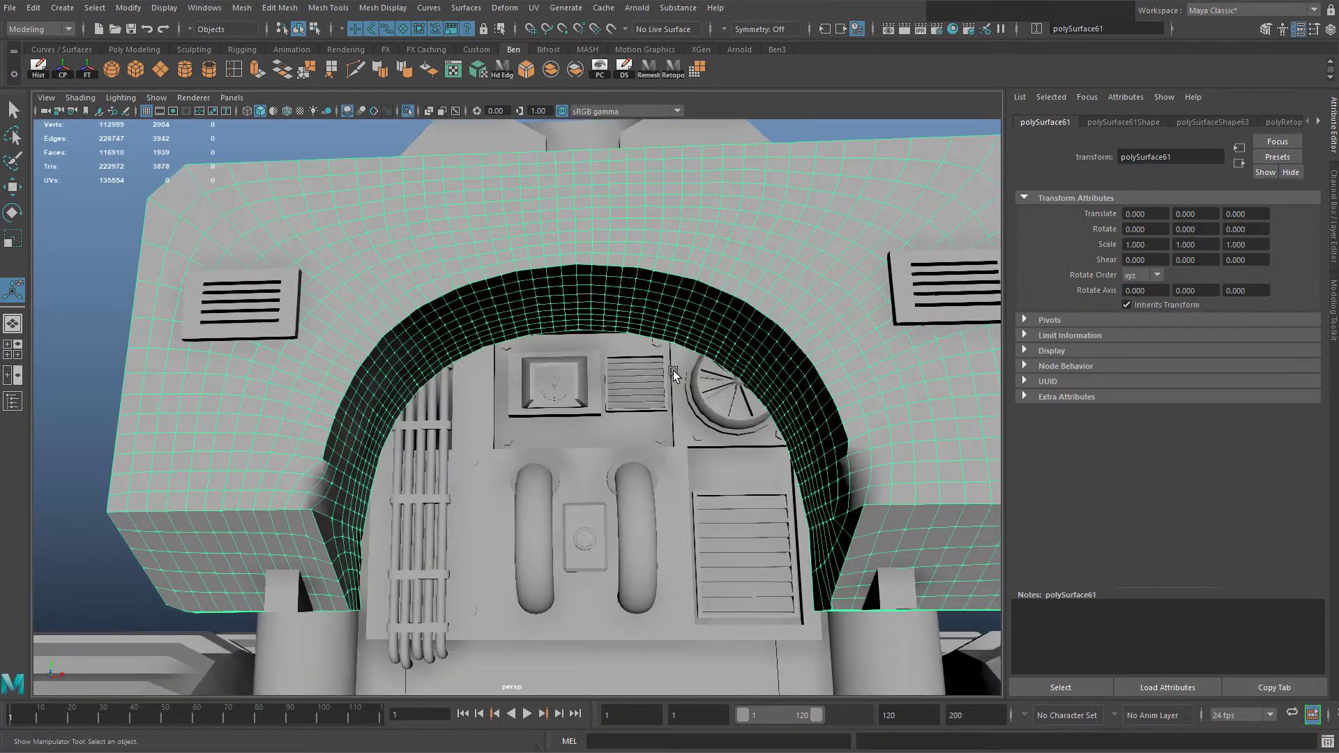
middle_click_drag(672, 370, 579, 346, "alt")
key("ctrl+z")
Set the Anisotropy Filter of the arched block's retopology to about 0.464, trying several lower values on the way
right_click_drag(578, 345, 747, 446, "alt")
middle_click_drag(823, 448, 795, 439, "alt")
scroll(795, 439, "down", 2)
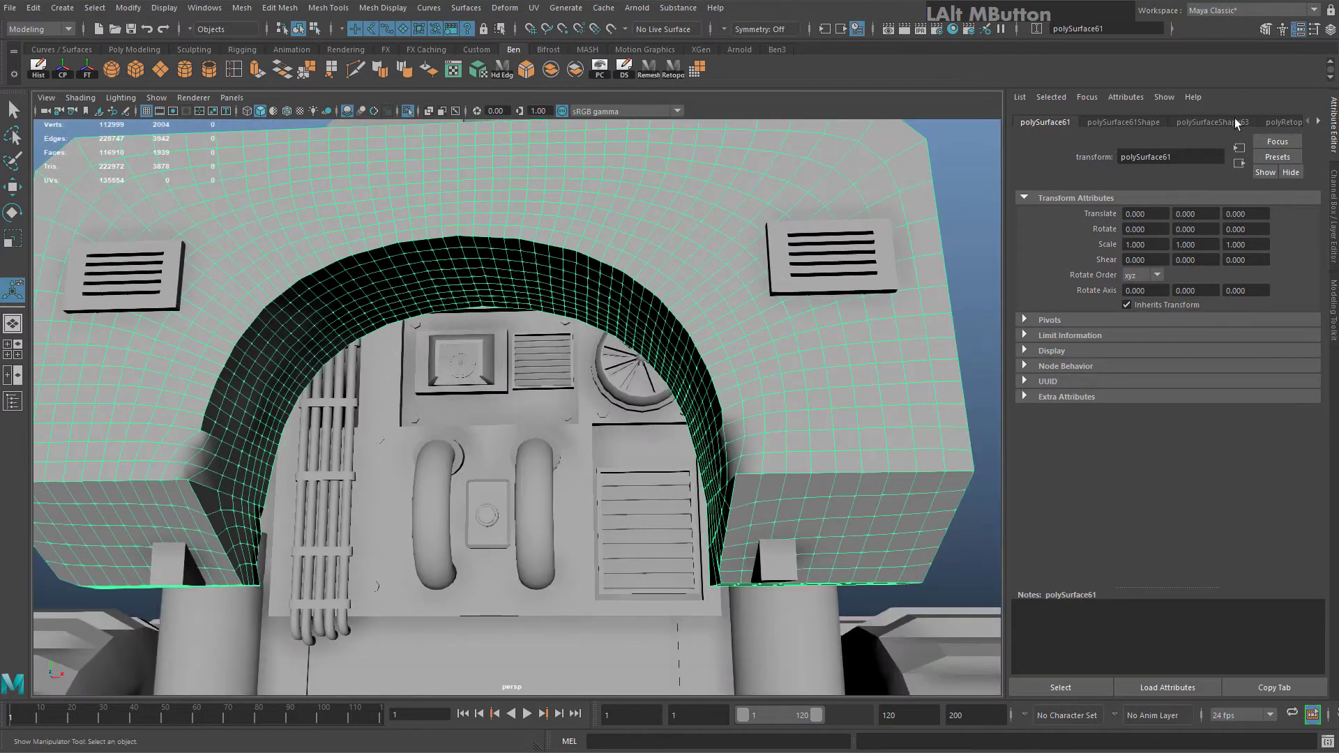
left_click(1318, 121)
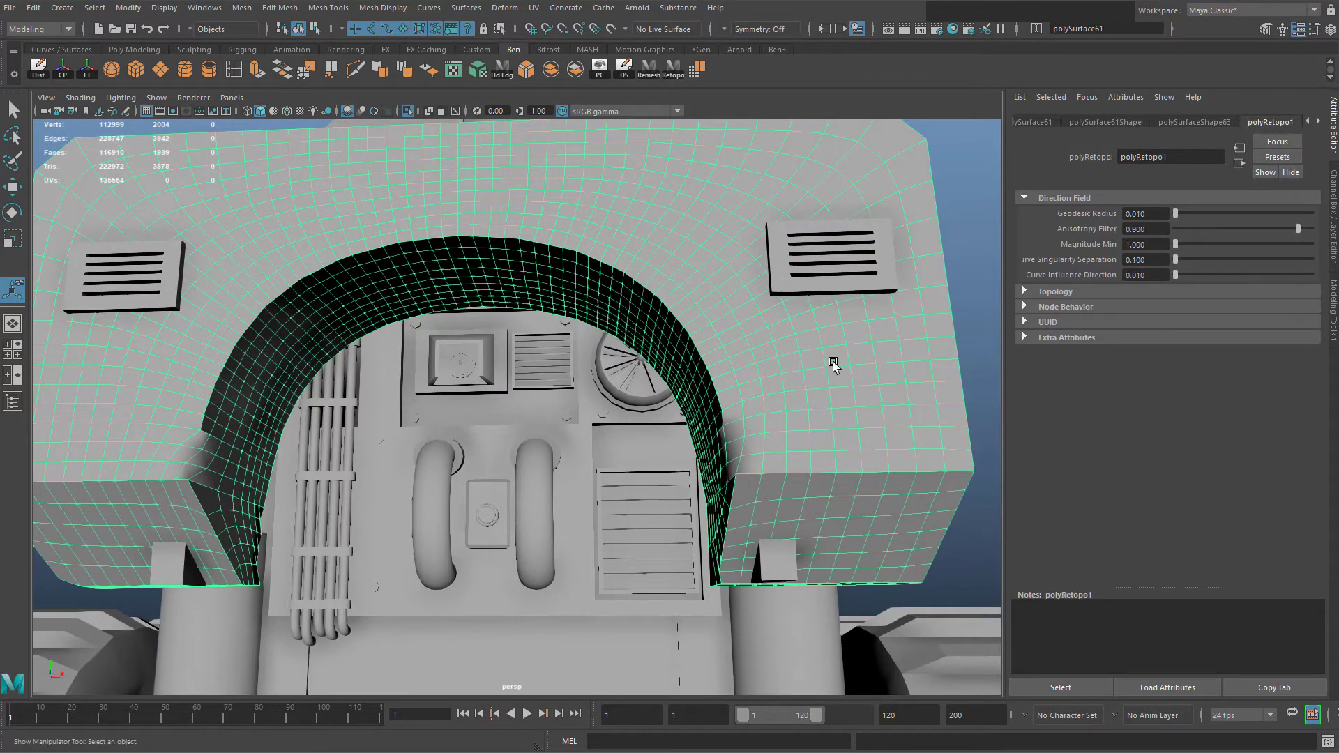
scroll(834, 365, "up", 2)
left_click_drag(1298, 229, 1265, 228)
left_click(1250, 225)
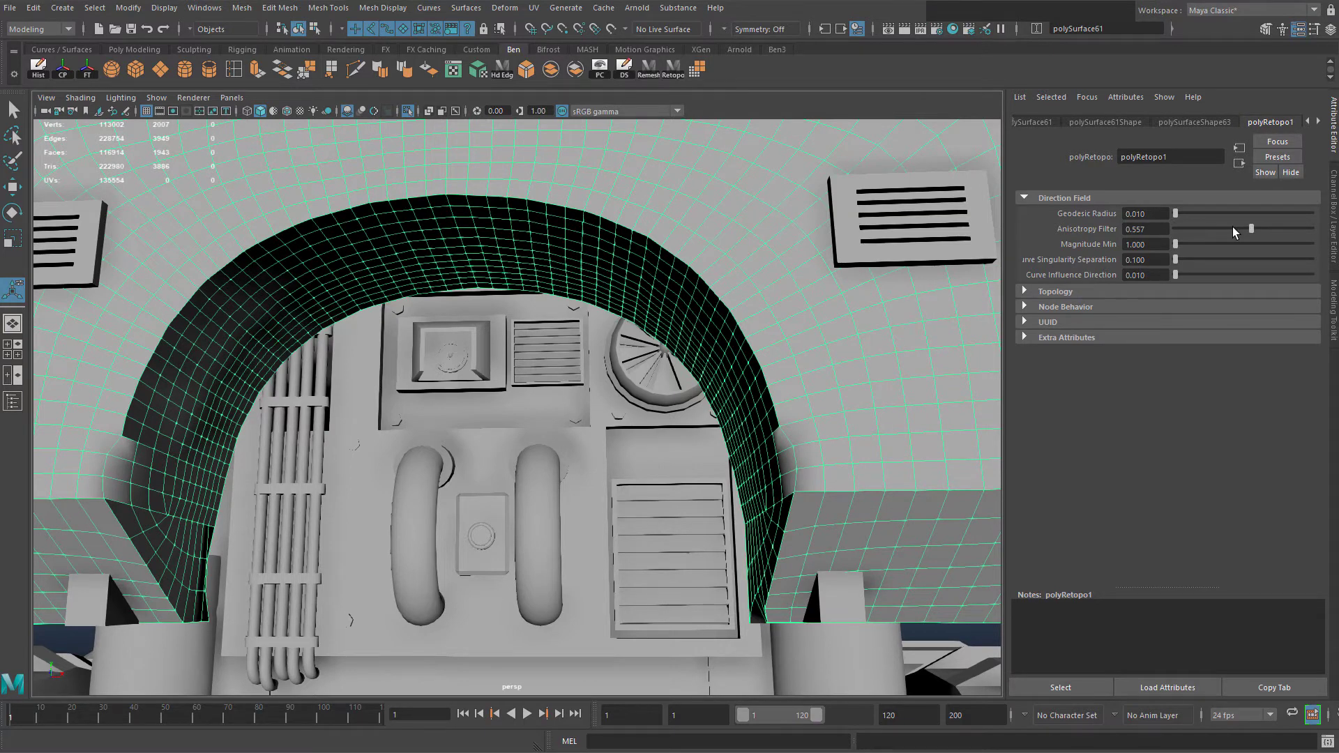
left_click(1230, 228)
left_click(1223, 228)
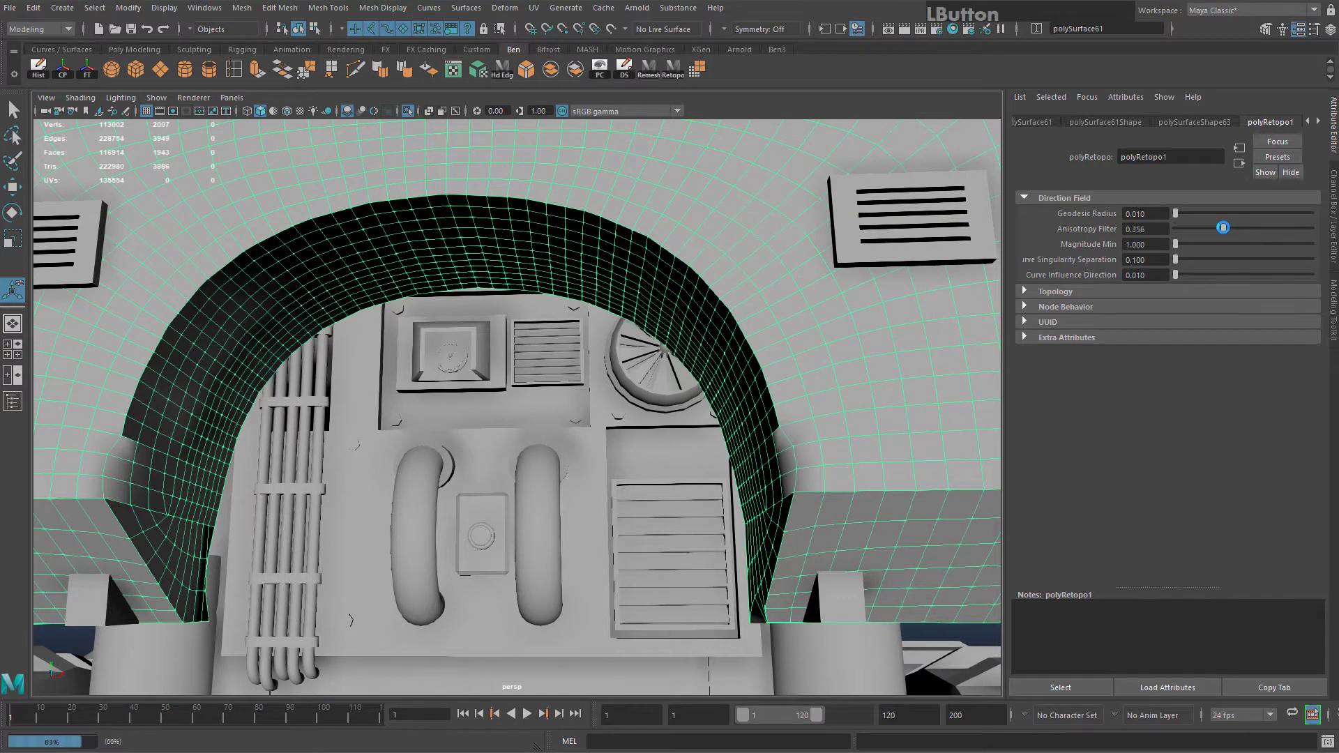
left_click(1233, 228)
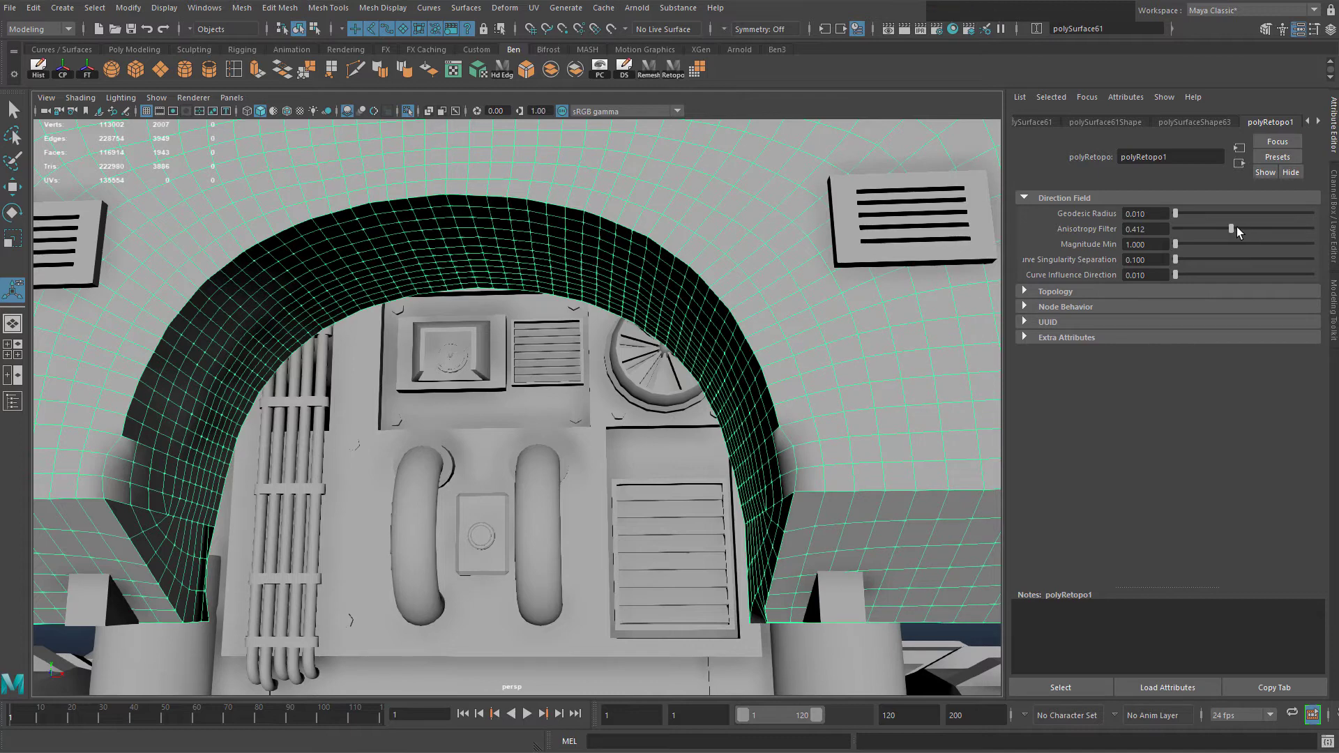
left_click(1237, 228)
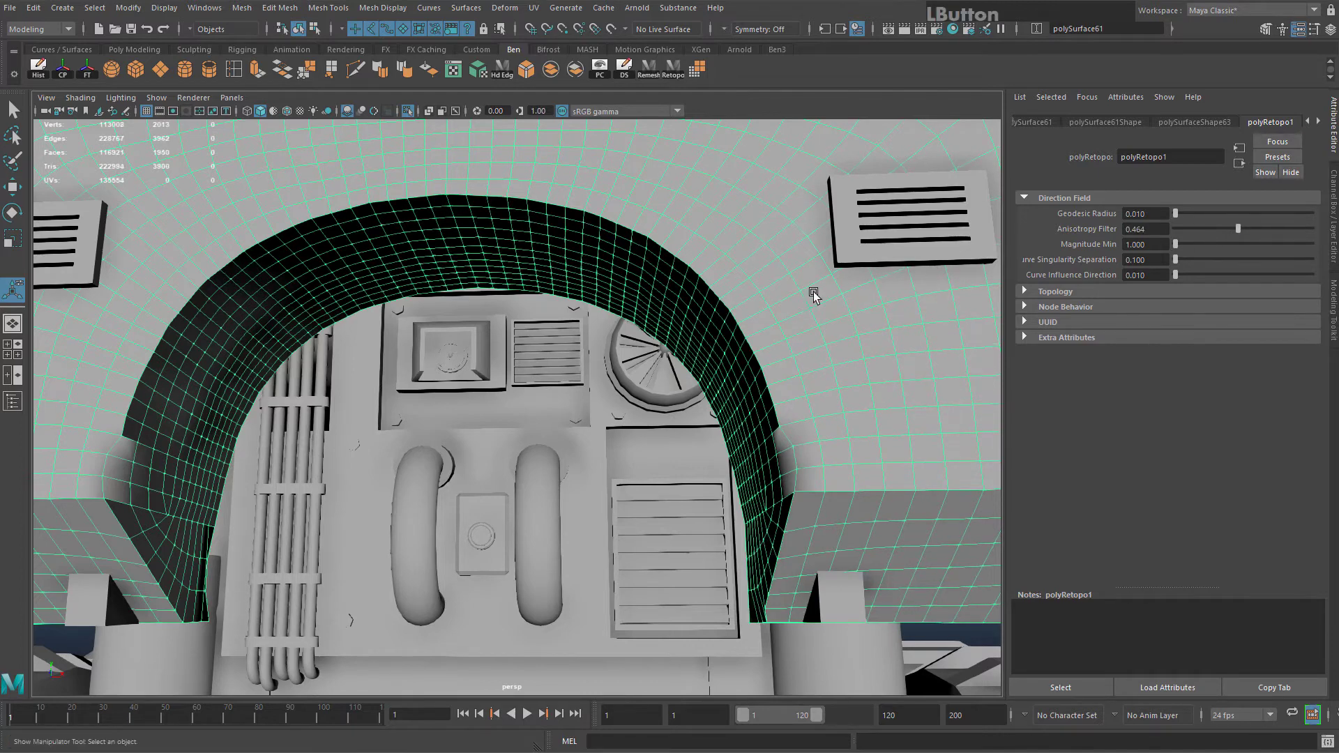
Return the arched block to object mode and delete its construction history
right_click_drag(800, 296, 839, 272)
left_click(69, 13)
right_click_drag(241, 255, 194, 244, "alt")
left_click(43, 70)
scroll(469, 298, "up", 2)
left_click_drag(477, 275, 530, 314, "alt")
scroll(638, 304, "up", 2)
left_click_drag(638, 302, 636, 244, "alt")
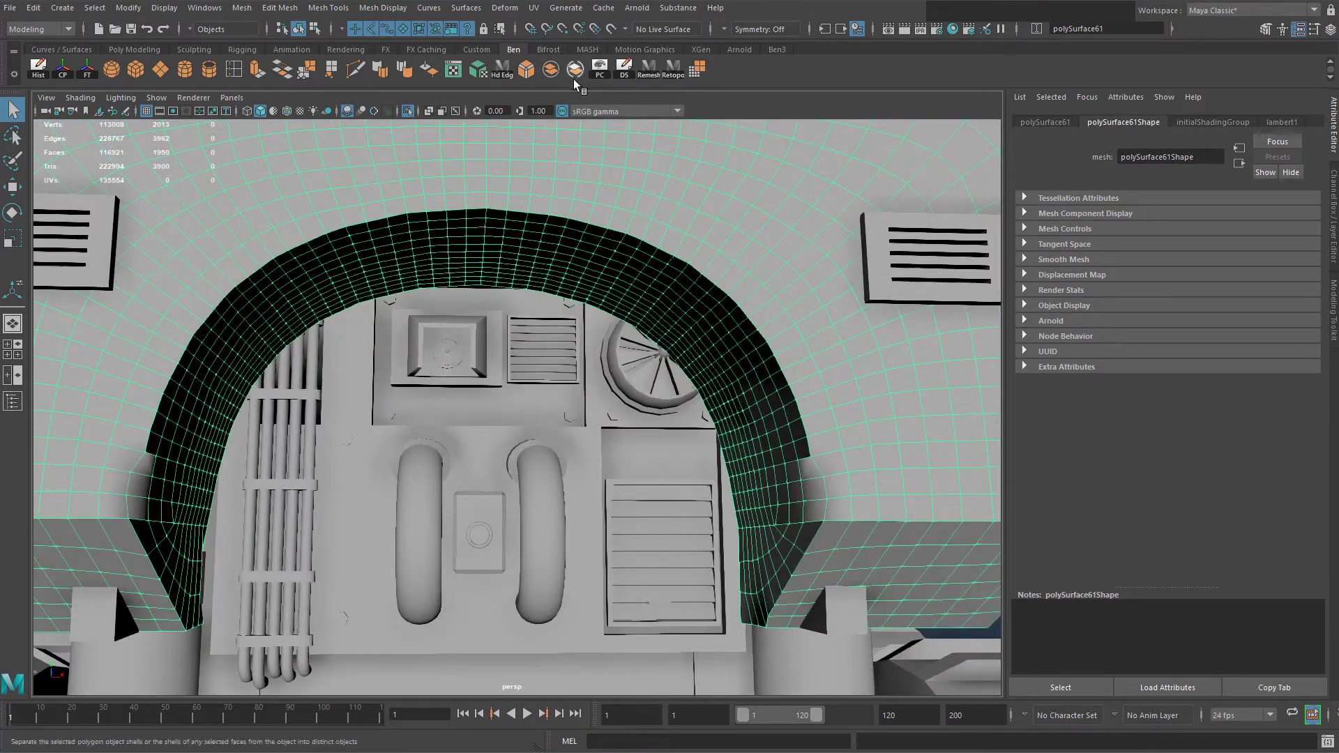
Straighten the kinked edges at one lower end of the arch's front rim and harden the rim's edges
middle_click_drag(778, 423, 739, 362, "alt")
scroll(676, 415, "up", 4)
right_click_drag(739, 362, 737, 322)
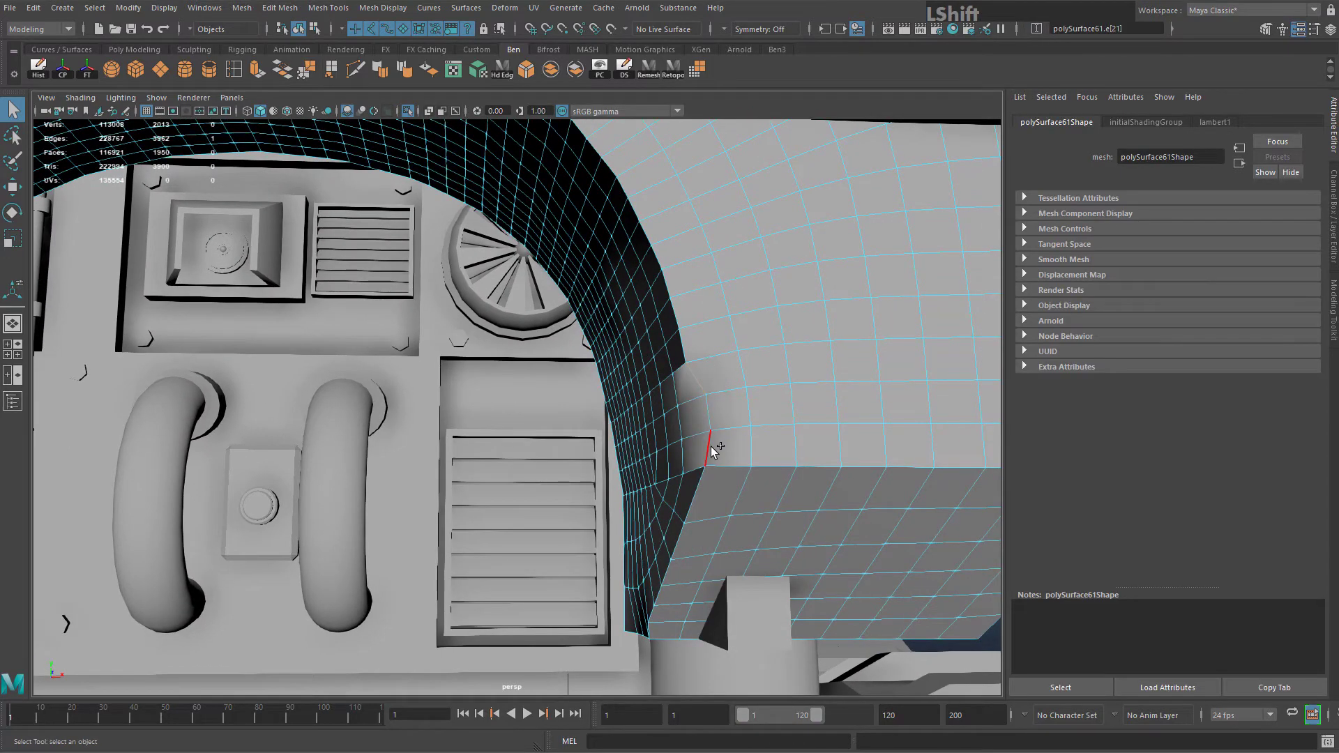
left_click(710, 447)
key("w")
left_click_drag(748, 439, 652, 450, "alt")
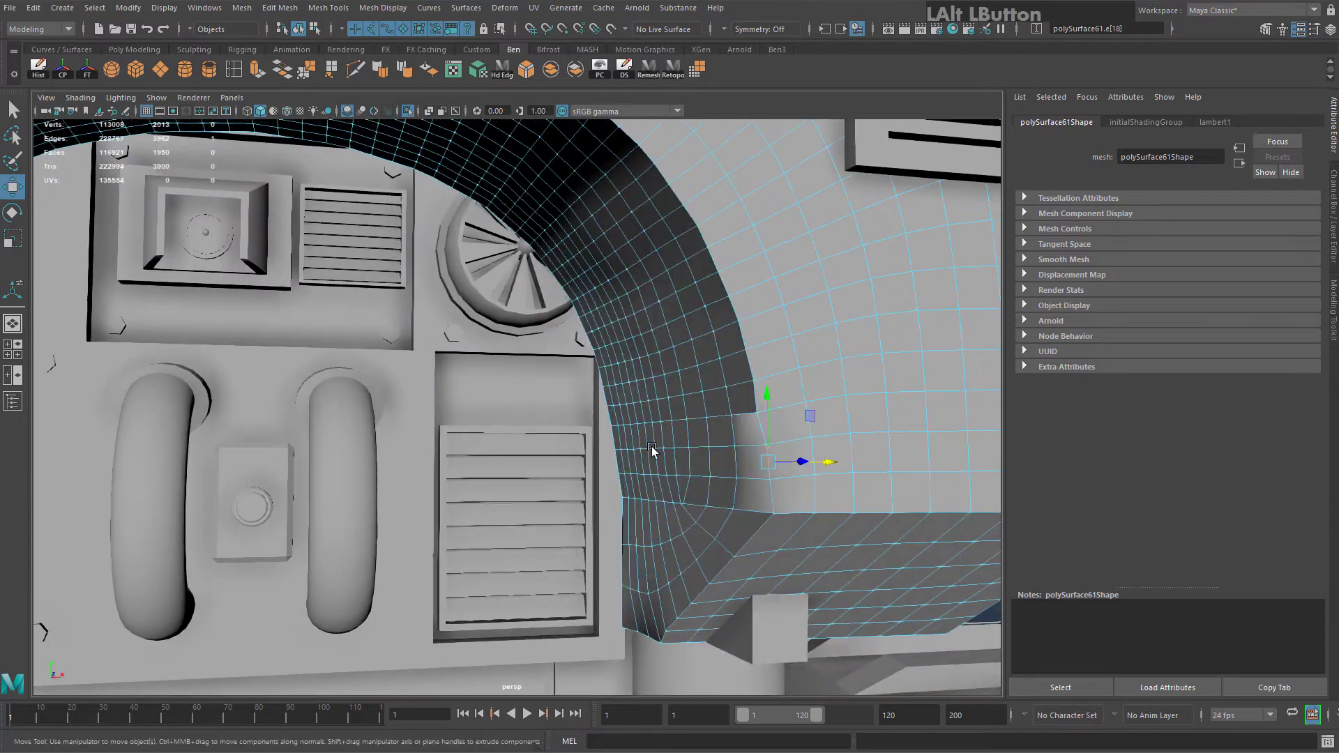
left_click(770, 491, "shift")
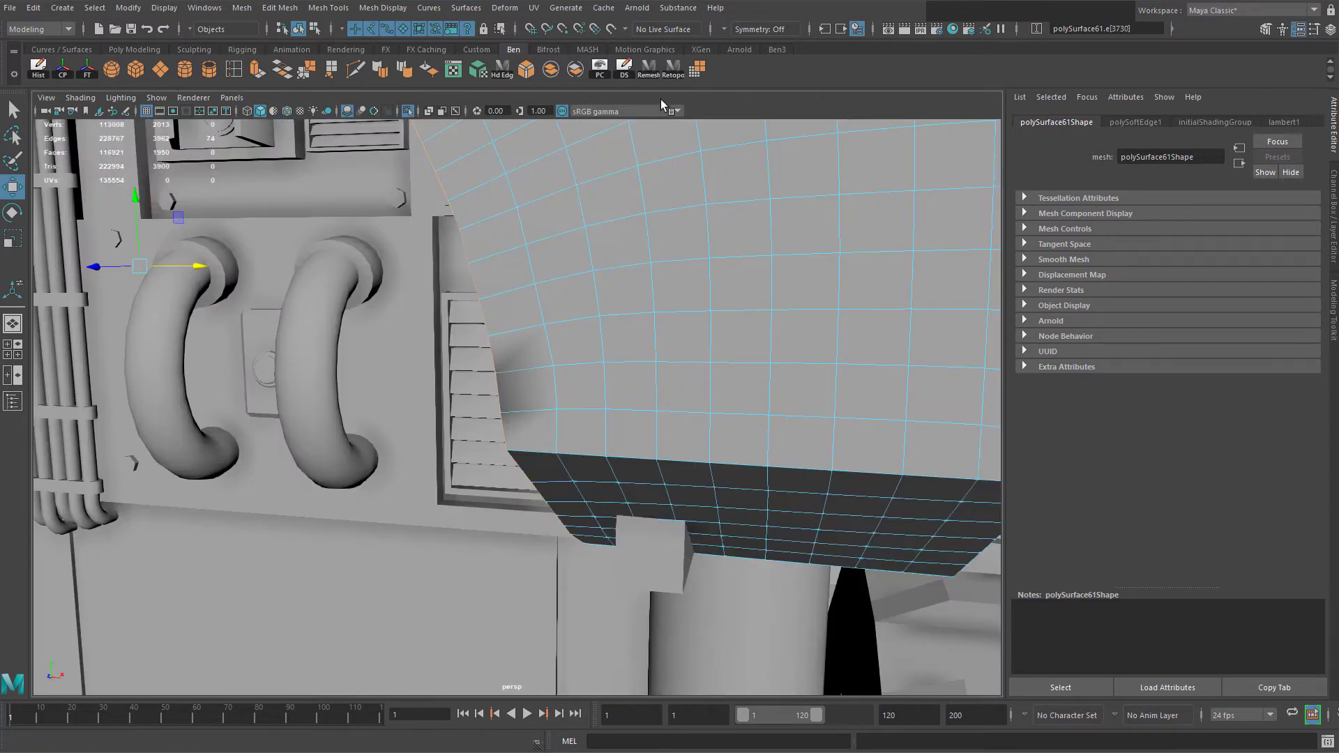
left_click(377, 76)
left_click_drag(509, 333, 559, 337, "alt")
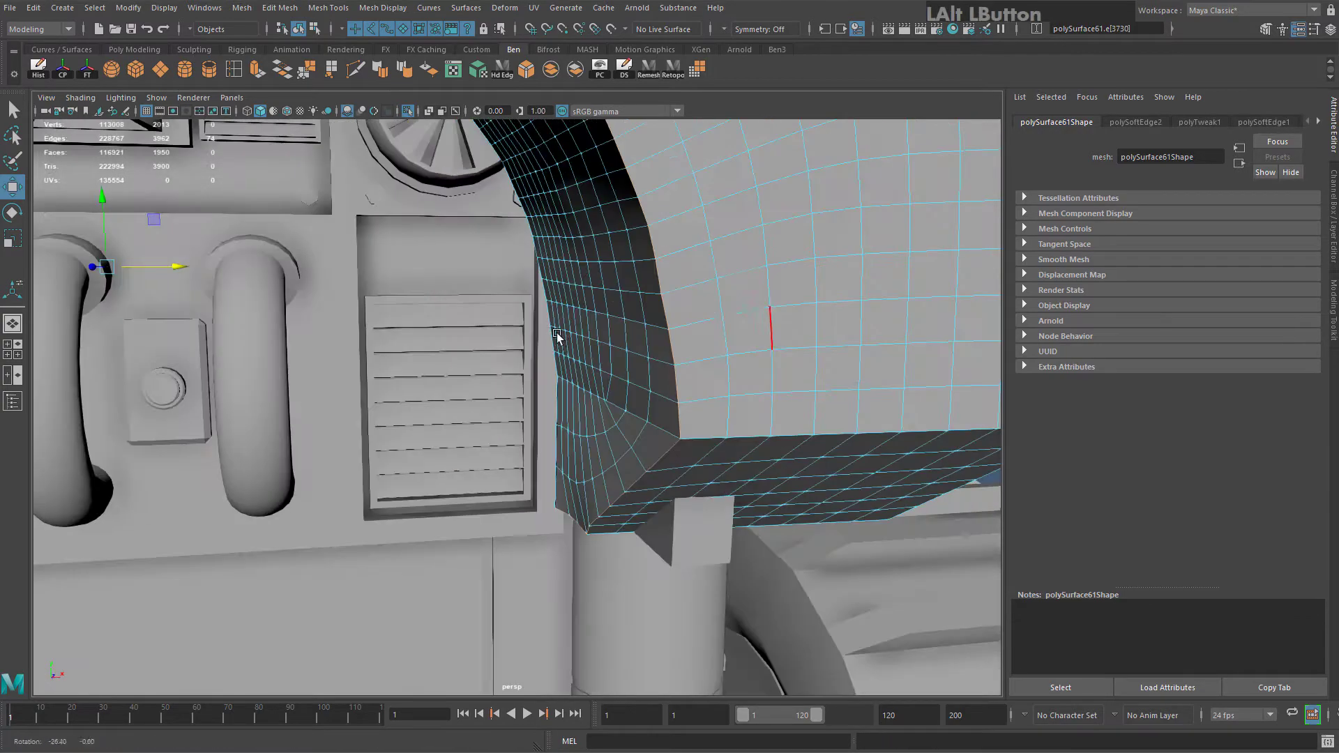
Move the uneven edge at the opposite lower end of the arch's front rim into line with its curve
right_click_drag(753, 303, 819, 279)
left_click_drag(805, 325, 771, 354, "alt")
mouse_move(534, 360)
left_mouse_down("alt")
mouse_move(604, 374)
mouse_move(416, 395)
mouse_move(538, 335)
left_mouse_up("alt")
right_click_drag(540, 333, 543, 284)
left_click_drag(605, 347, 465, 359, "alt")
left_click_drag(549, 370, 609, 318)
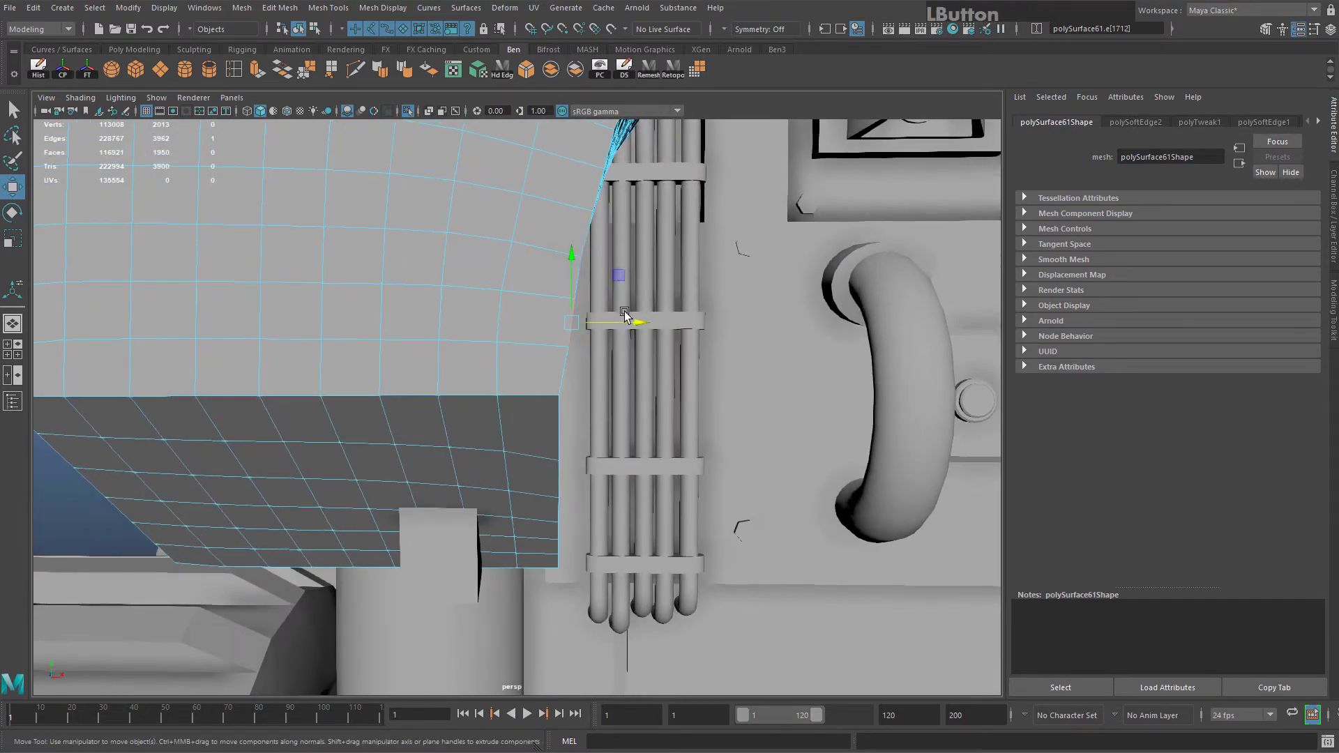
right_click_drag(504, 242, 593, 222)
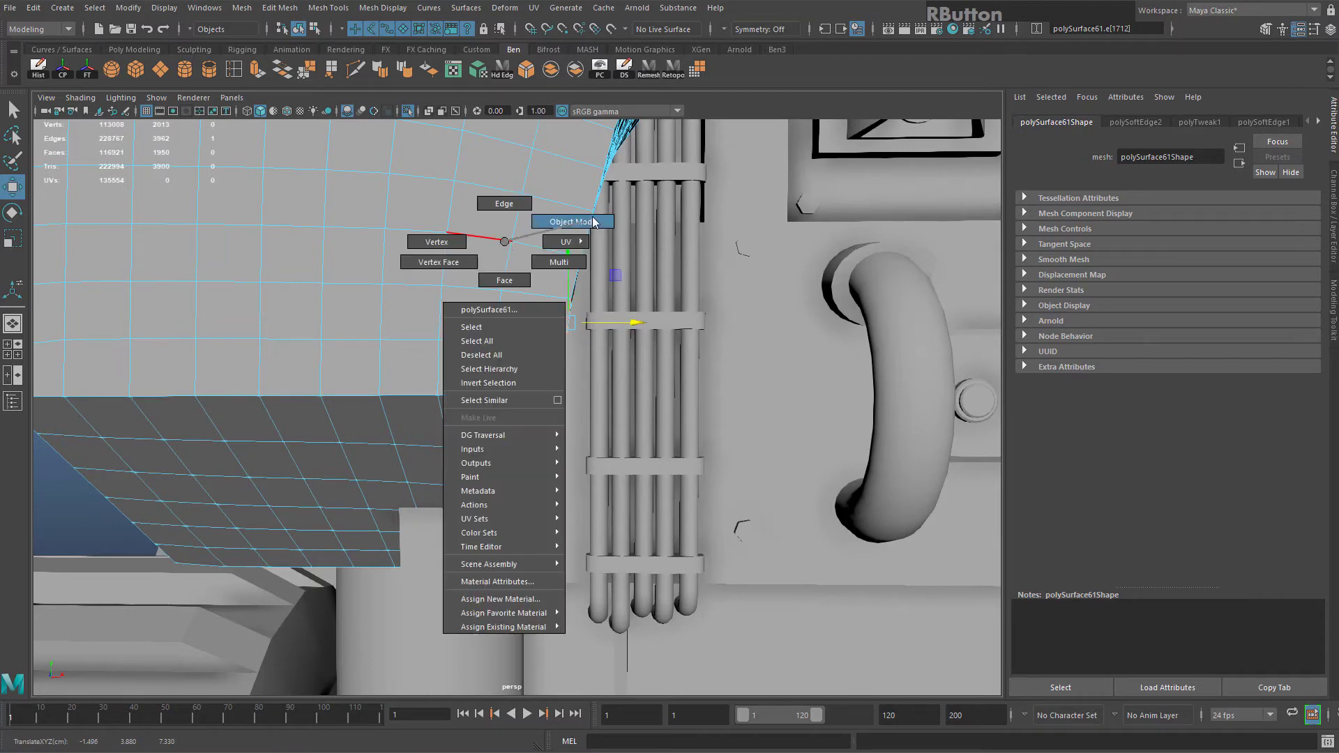
left_click_drag(593, 221, 512, 316, "alt")
right_click_drag(500, 293, 574, 229)
left_click(469, 288)
scroll(349, 275, "down", 5)
left_click_drag(330, 279, 338, 289, "alt")
scroll(622, 361, "up", 4)
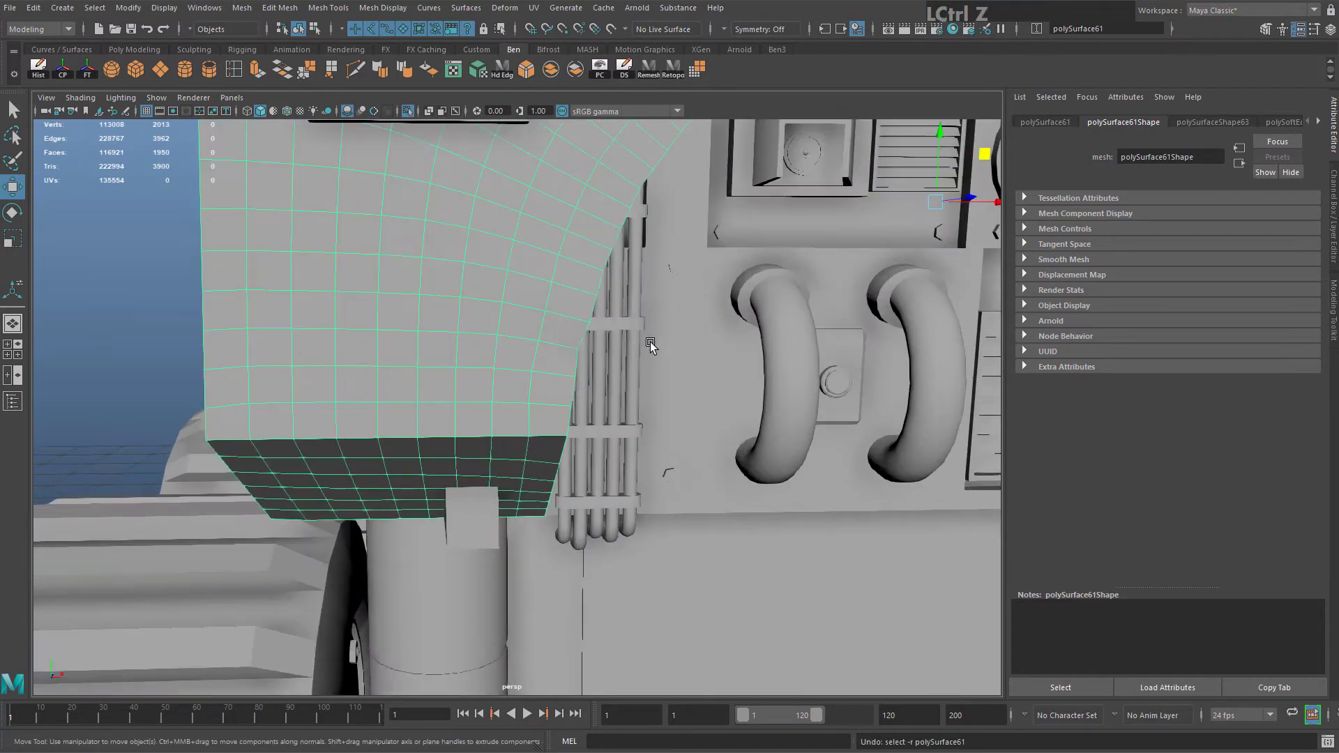
Scale two kinked edges on the arch's rear rim flat and move them in line with the curve
key("ctrl+z")
mouse_move(623, 324)
left_mouse_down("alt")
mouse_move(550, 307)
mouse_move(610, 308)
left_mouse_up("alt")
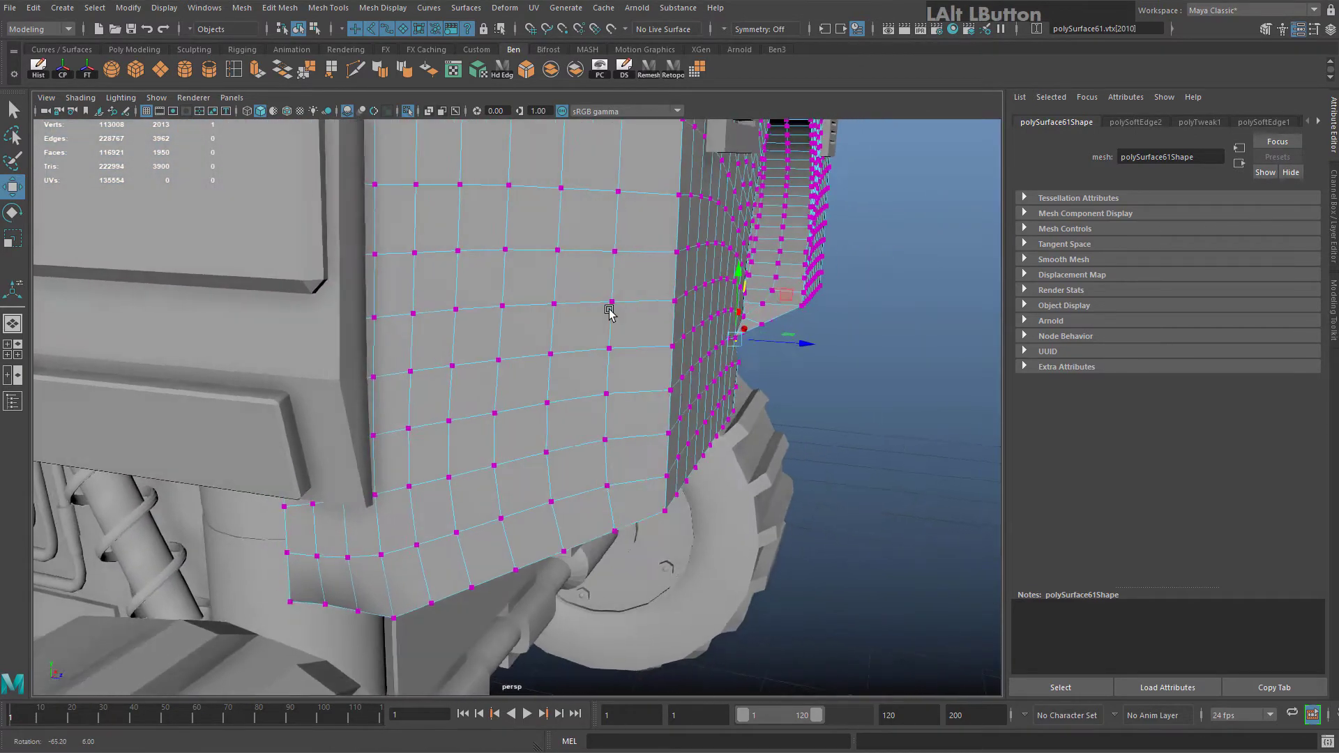
middle_click_drag(609, 308, 556, 433, "alt")
right_click_drag(385, 239, 387, 236)
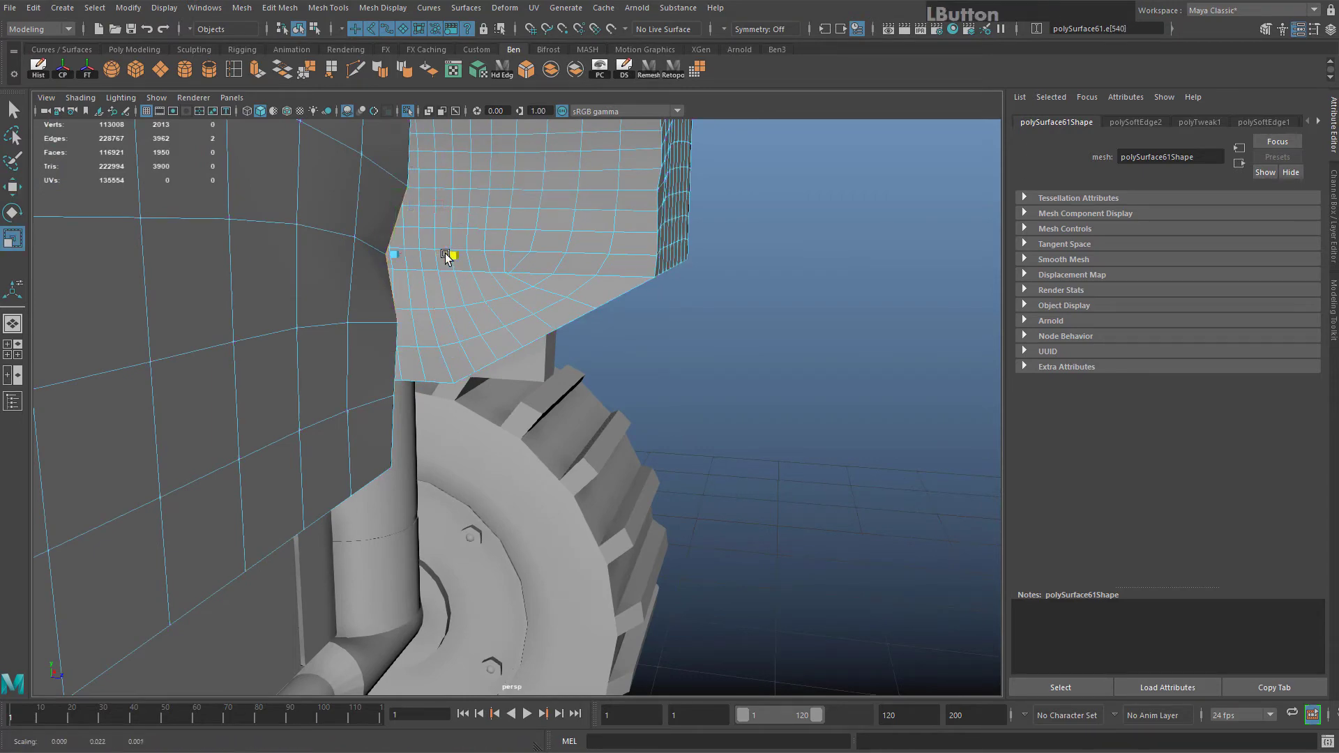
key("w")
left_click_drag(427, 255, 487, 305)
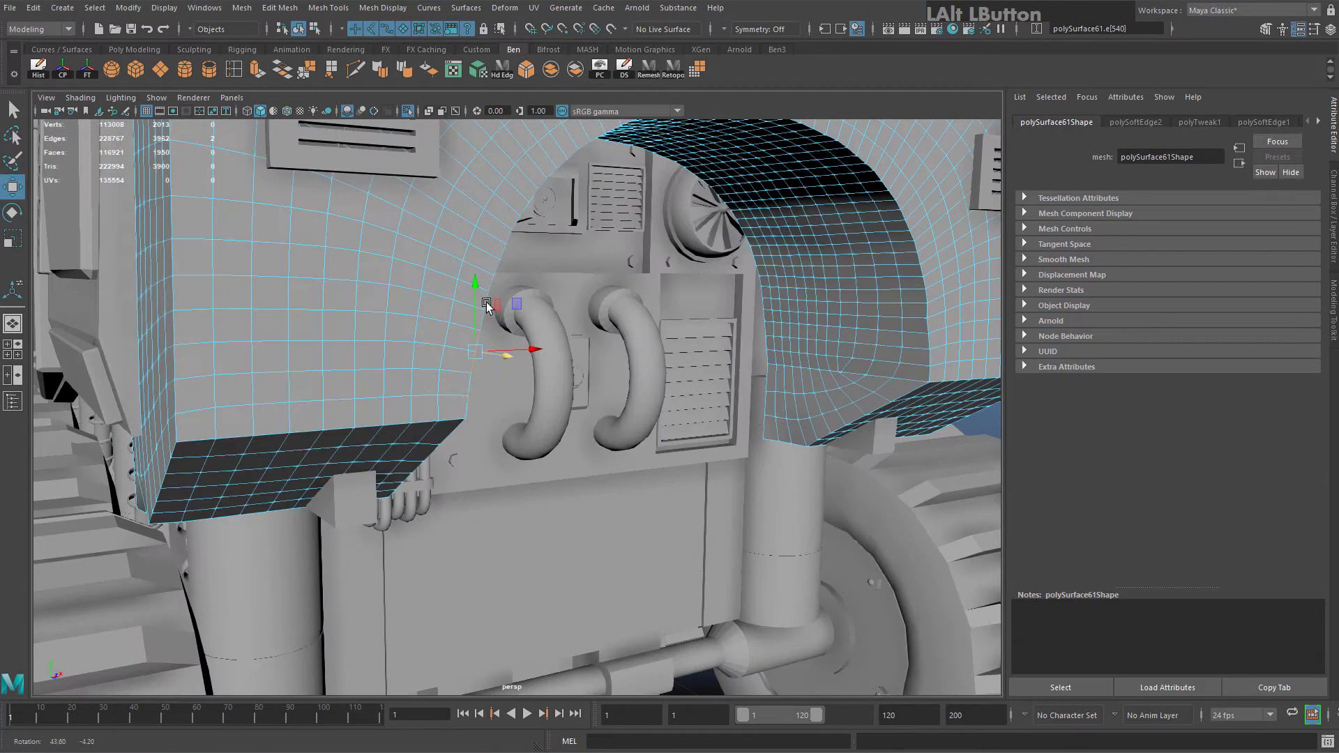
Select the edge loop along the arch's front rim and inspect its alignment around the opening
double_click(927, 377, "shift")
middle_click_drag(839, 311, 801, 371, "alt")
key("r")
left_click_drag(503, 291, 452, 268, "alt")
key("w")
left_click_drag(605, 262, 464, 275, "alt")
middle_click_drag(464, 275, 478, 305, "alt")
left_click_drag(478, 305, 618, 319, "alt")
right_click_drag(618, 319, 670, 314, "alt")
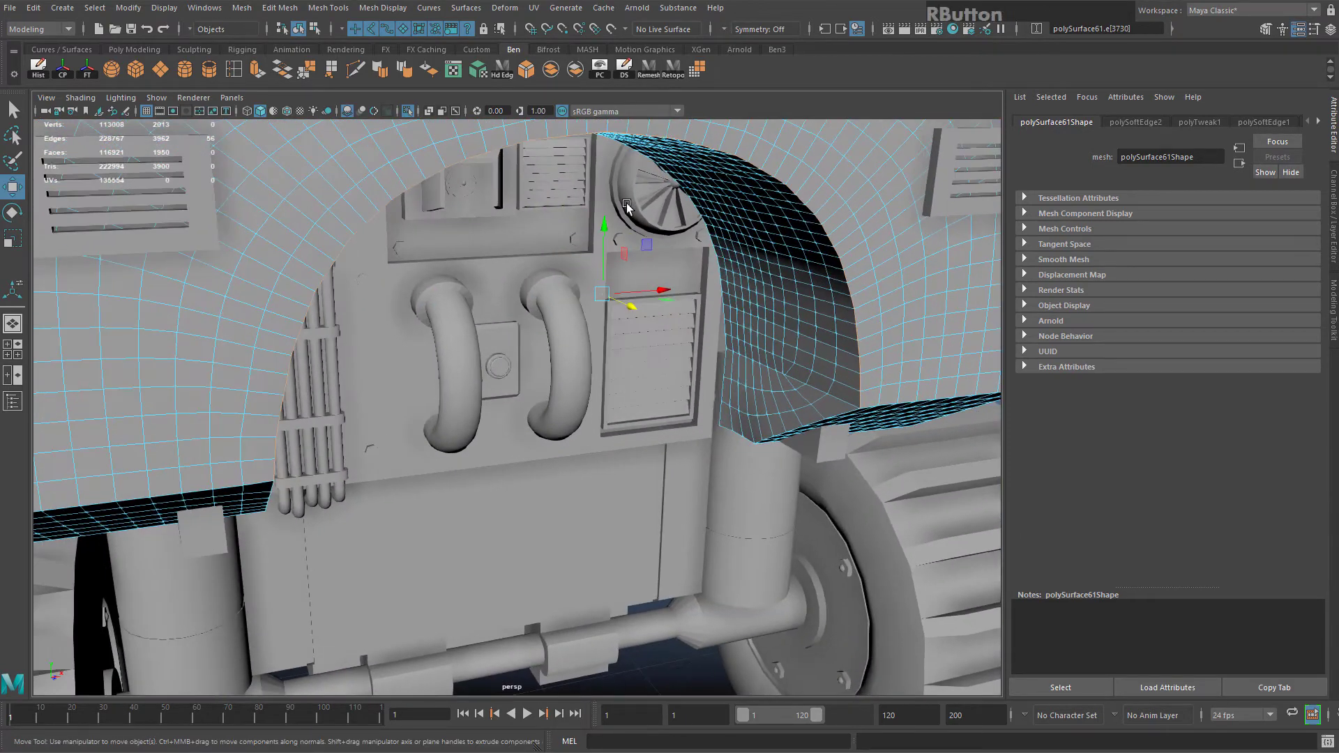
Reduce the arched block's mesh, comparing 70 and 60 percent and settling on 50 percent
right_click_drag(837, 186, 865, 164)
scroll(752, 287, "down", 3)
scroll(747, 288, "up", 3)
middle_click_drag(721, 279, 730, 359, "alt")
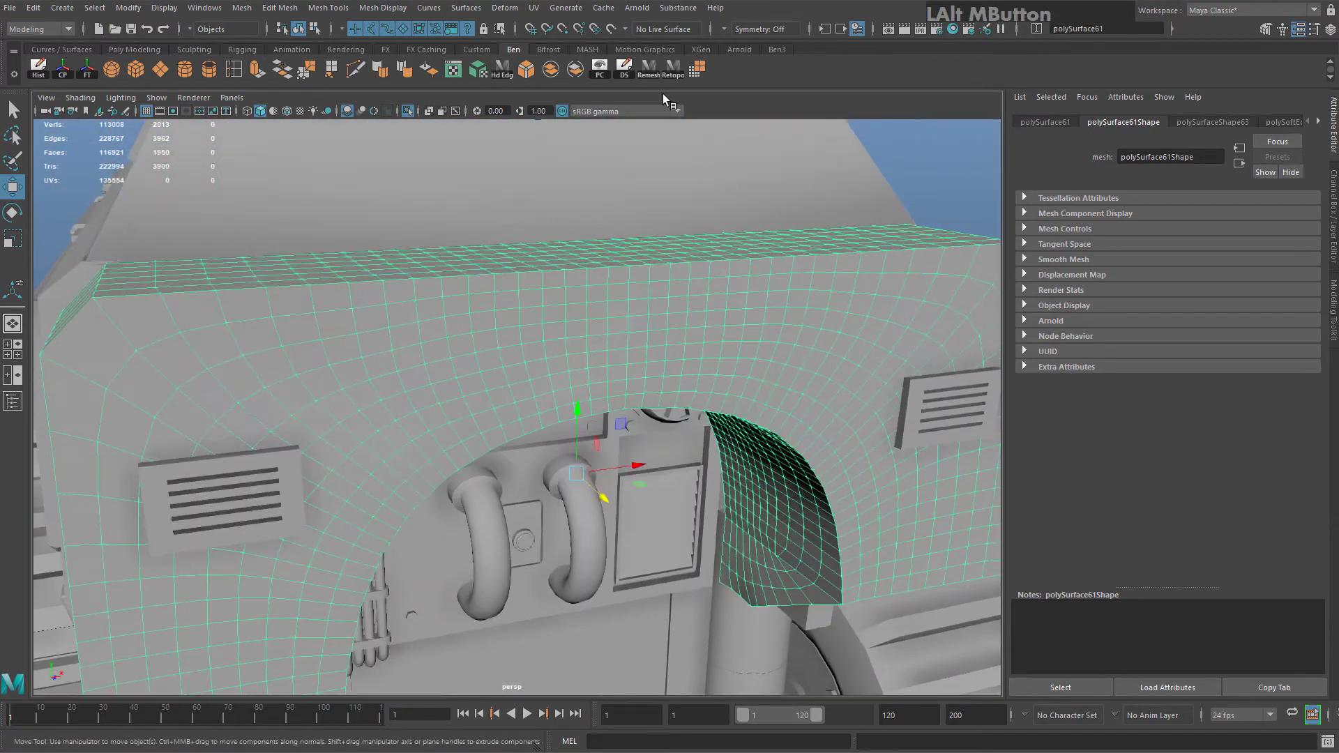
left_click(701, 72)
left_click_drag(583, 338, 576, 237, "alt")
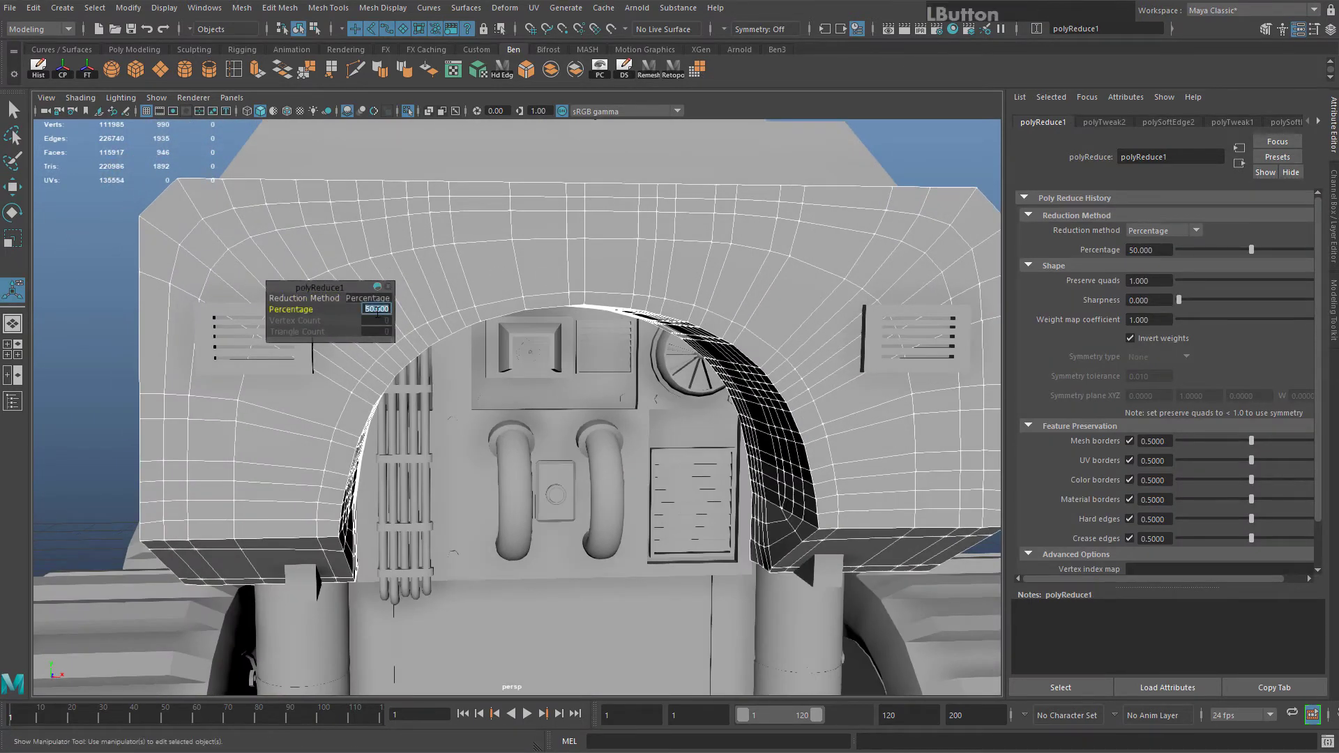
key("KP_Enter")
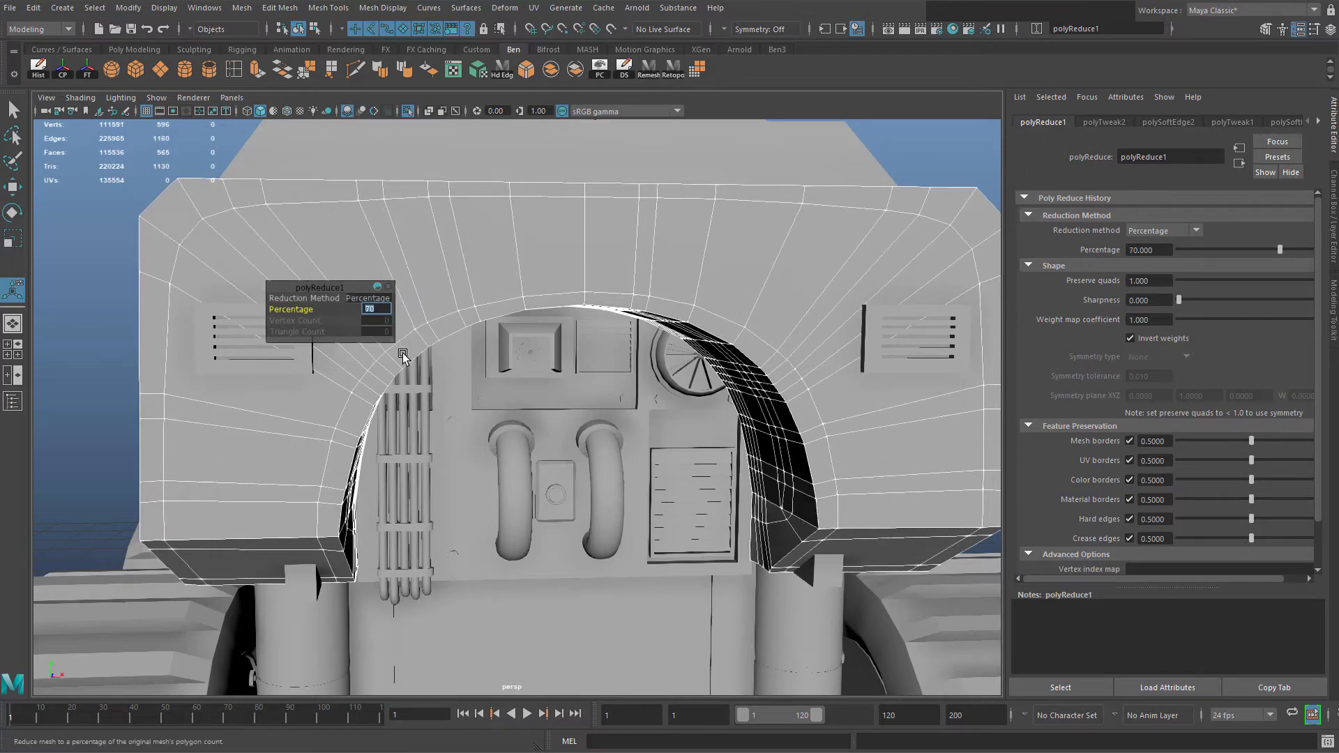
type("60")
key("KP_Enter")
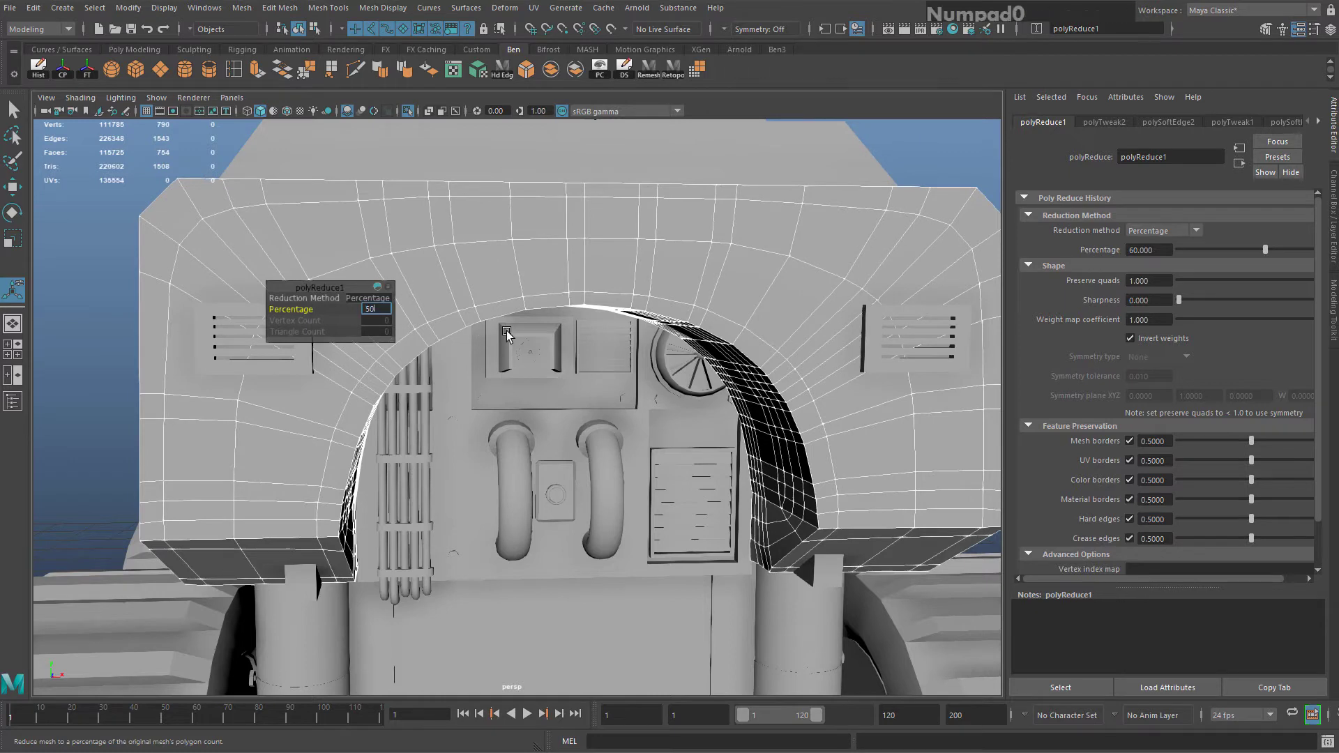
key("KP_Enter")
Select the two surplus edge loops running around the arch across the block's front face and delete them
scroll(742, 332, "down", 3)
left_click_drag(741, 332, 577, 359, "alt")
right_click_drag(577, 358, 659, 321)
left_click(814, 221)
left_click_drag(701, 295, 715, 318, "alt")
left_click(674, 294)
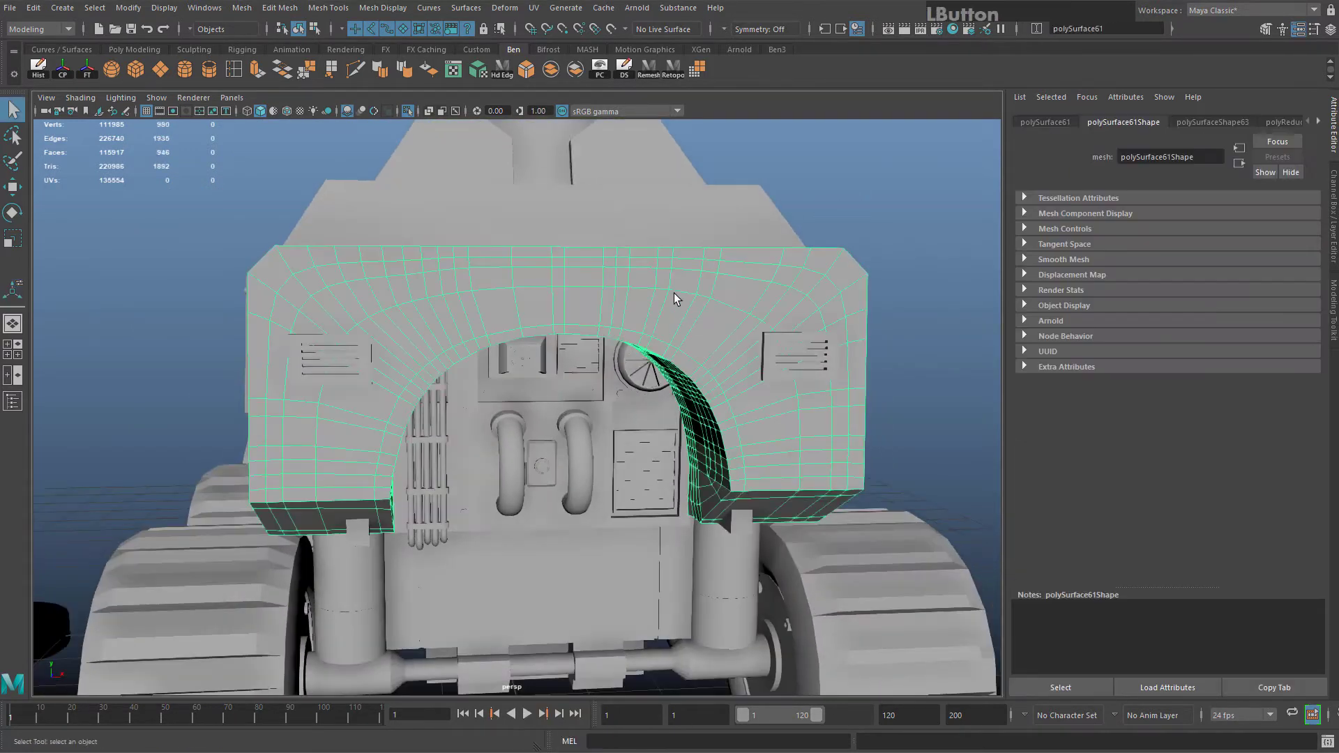
right_click_drag(670, 303, 537, 287)
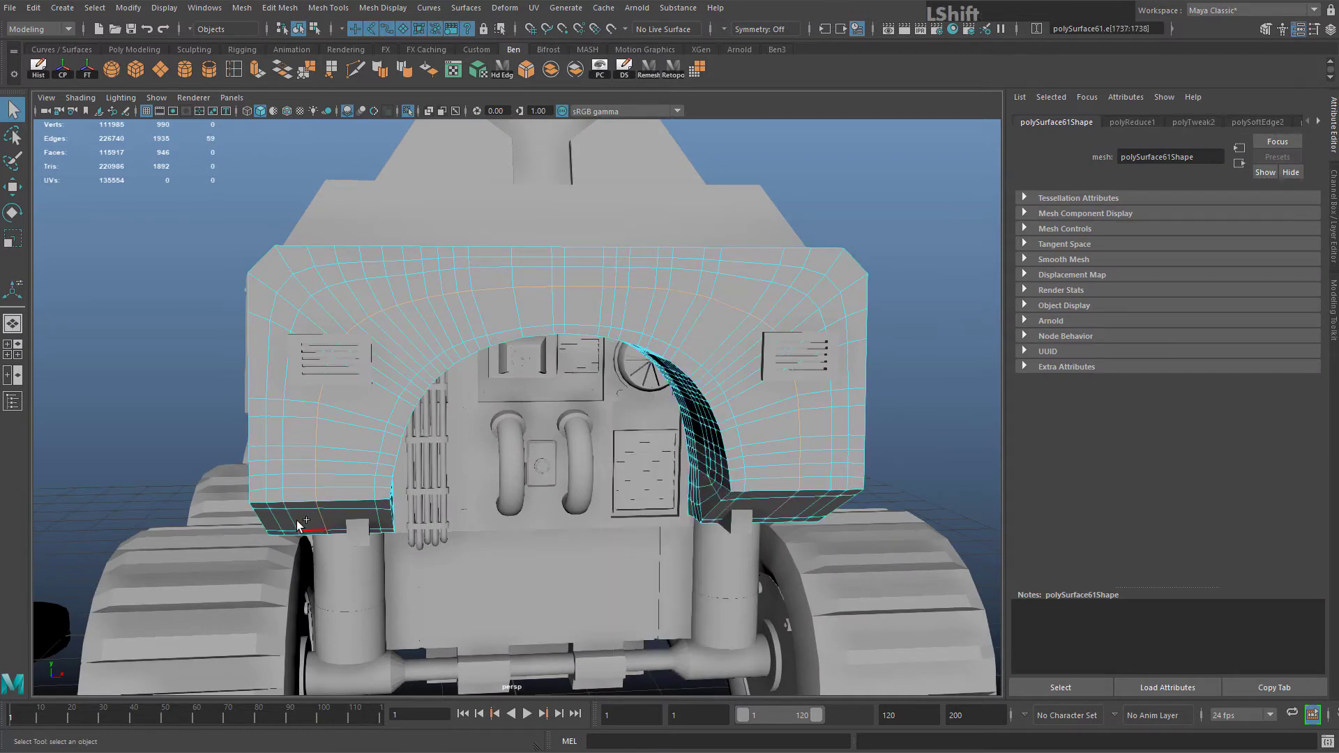
key("ctrl+z")
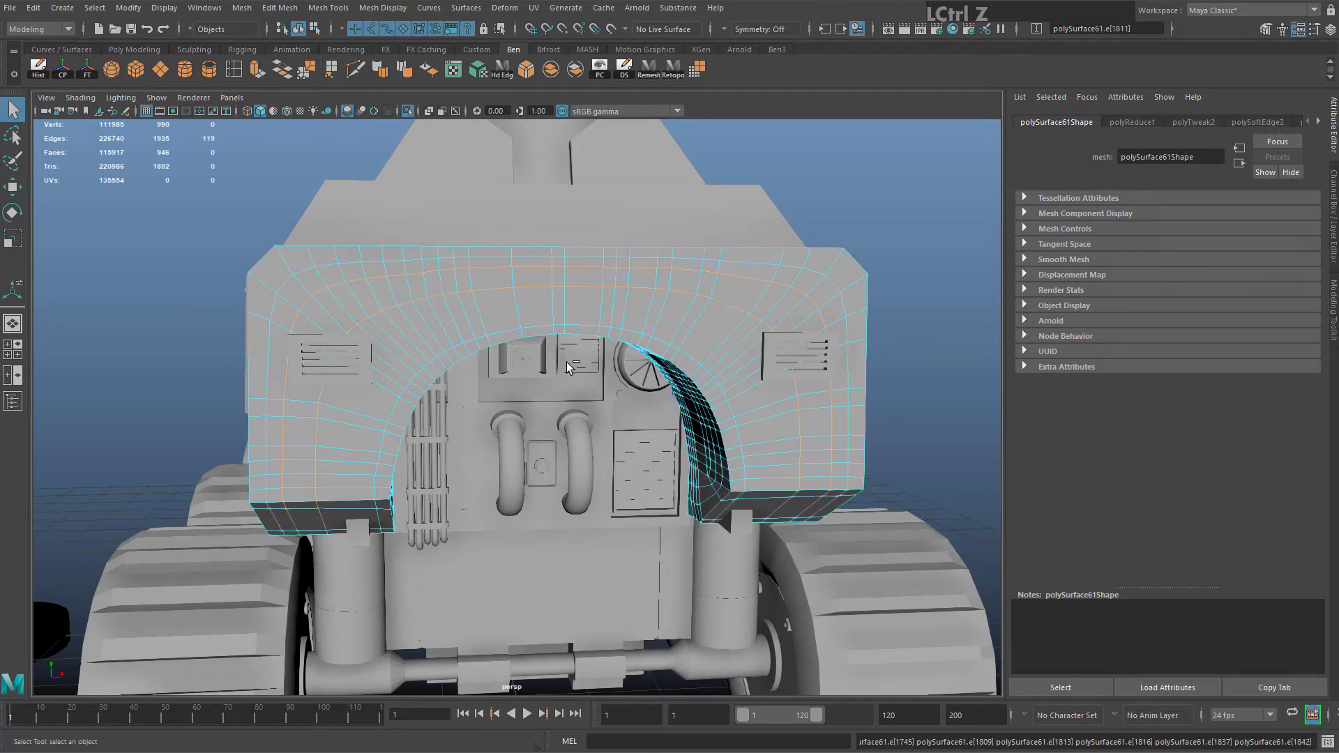
key("Caps_Lock")
right_click_drag(487, 308, 433, 337, "shift")
mouse_move(434, 337)
left_mouse_down("alt")
mouse_move(365, 298)
mouse_move(514, 329)
mouse_move(451, 318)
left_mouse_up("alt")
Examine the reduced block's shading and silhouette around the arch opening and outer corners in object mode
right_click_drag(455, 316, 551, 282)
left_click(818, 324)
left_click_drag(819, 325, 699, 269, "alt")
left_click(697, 268)
right_click_drag(697, 267, 914, 224, "alt")
left_click(914, 224)
left_click_drag(913, 224, 688, 384, "alt")
left_click(688, 383)
left_click_drag(737, 294, 852, 234, "alt")
left_click(853, 234)
left_click(852, 234)
middle_click_drag(852, 234, 652, 239, "alt")
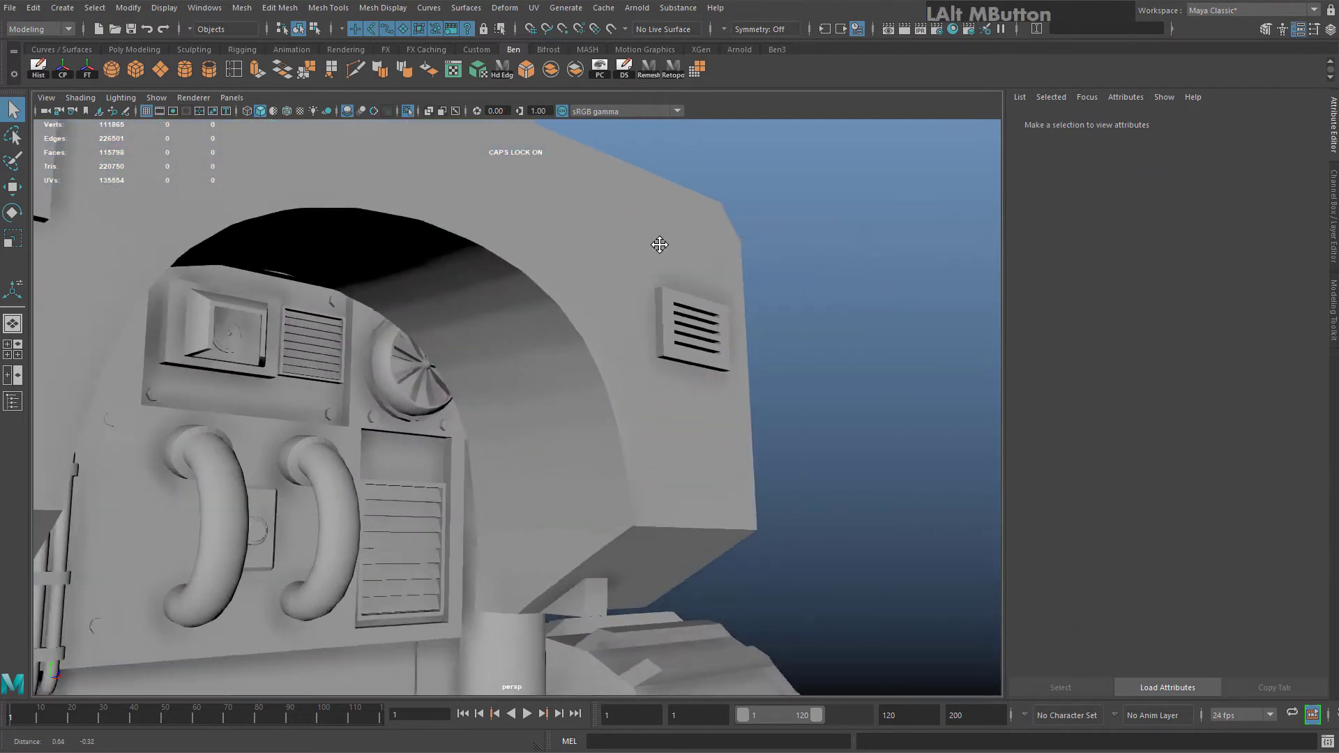
mouse_move(651, 239)
left_mouse_down("alt")
mouse_move(637, 174)
mouse_move(639, 260)
left_mouse_up("alt")
middle_click_drag(639, 260, 592, 385, "alt")
Apply Soften/Harden Edges with a 30-degree angle to the whole arched block
left_click(591, 380)
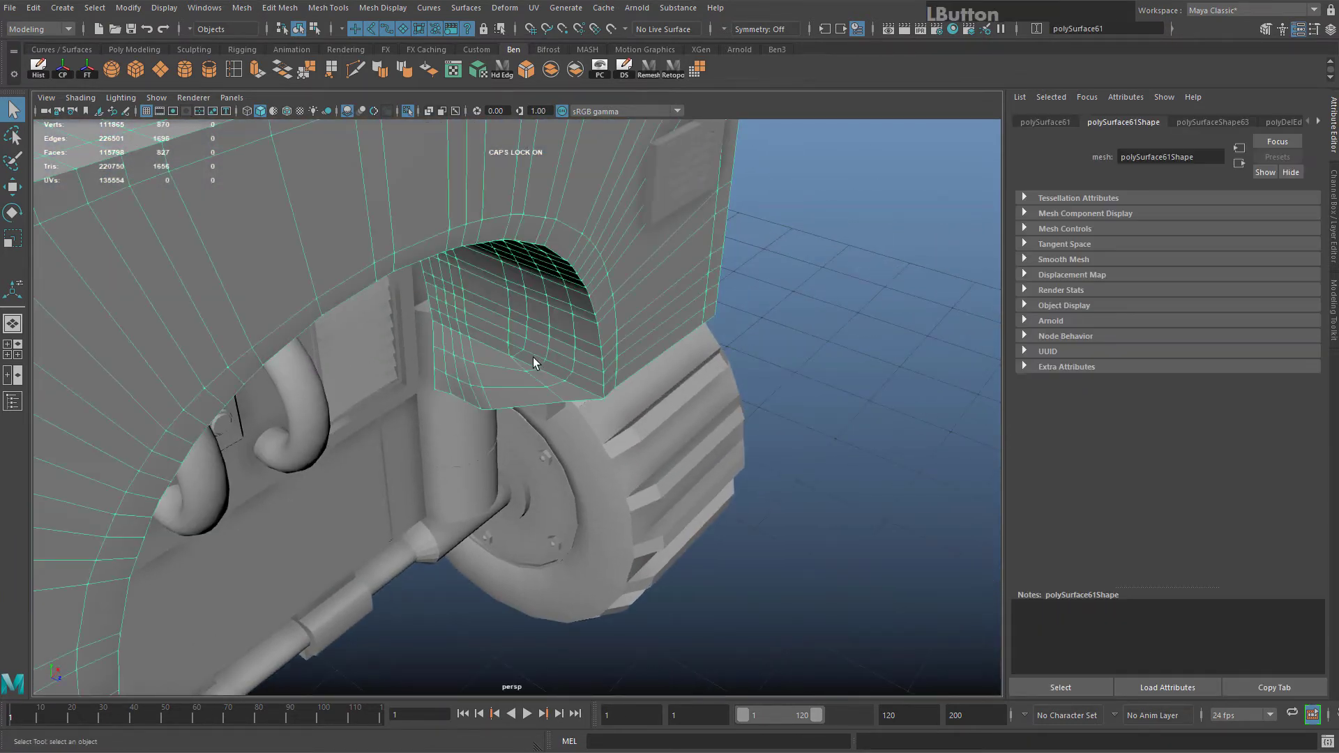
left_click_drag(532, 357, 409, 186, "alt")
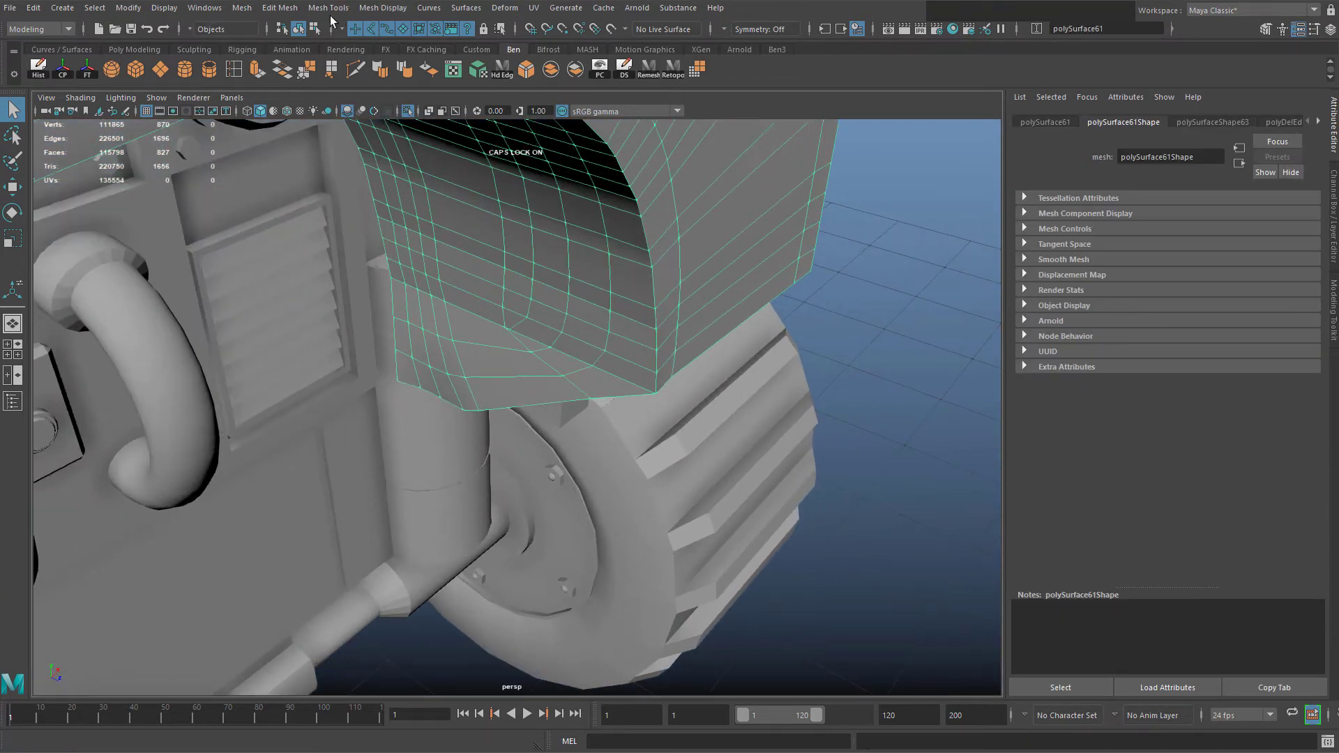
left_click(383, 9)
left_click(440, 142)
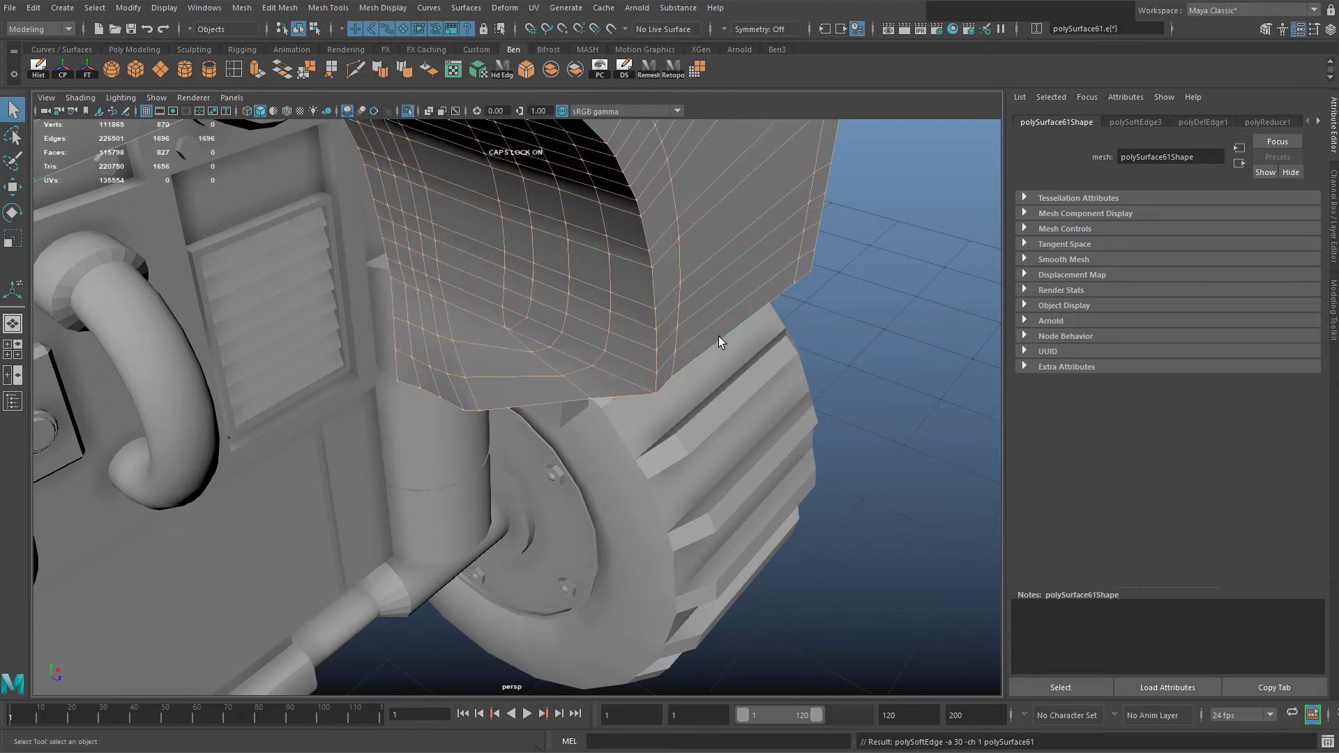
left_click(747, 385)
left_click_drag(746, 391, 586, 362, "alt")
Select all hard edges of the arched block and bevel them with a fraction of 0.2 and one segment
right_click_drag(534, 307, 530, 273)
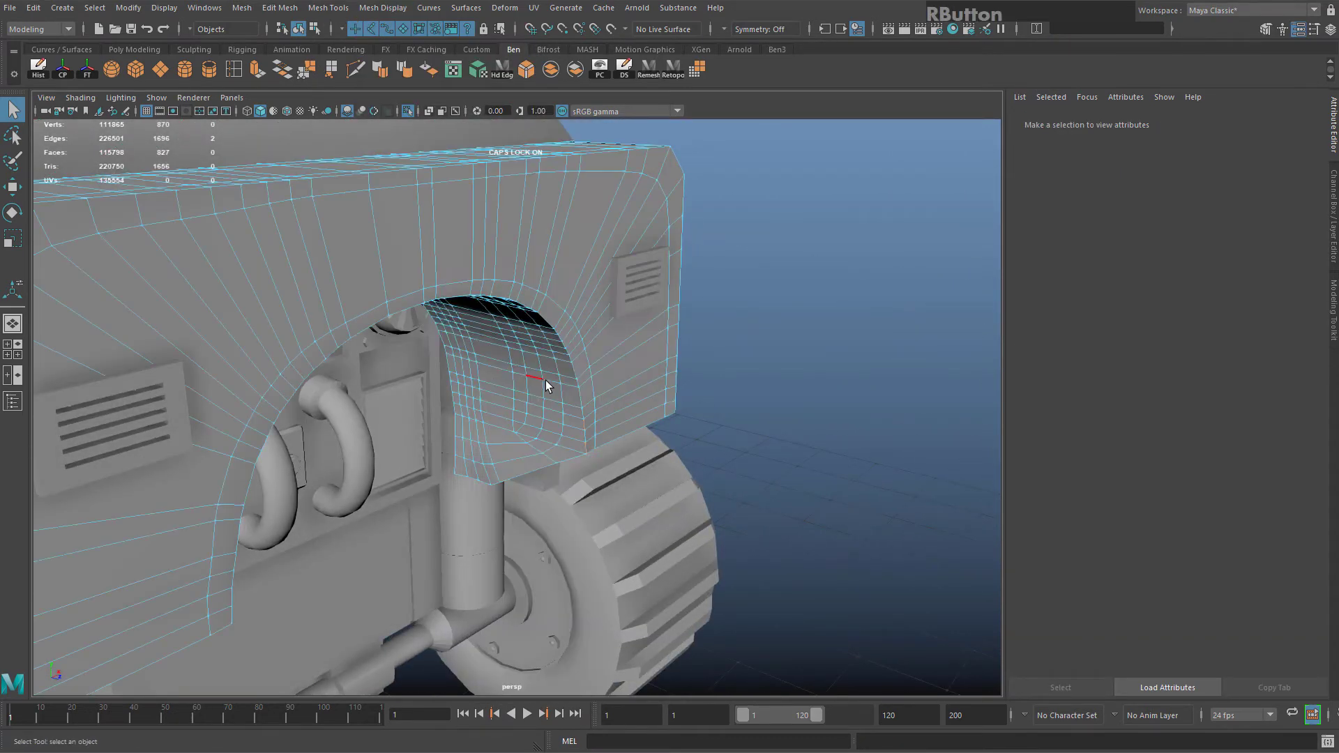
left_click(593, 421)
left_click_drag(589, 424, 486, 262, "alt")
right_click_drag(487, 262, 558, 232)
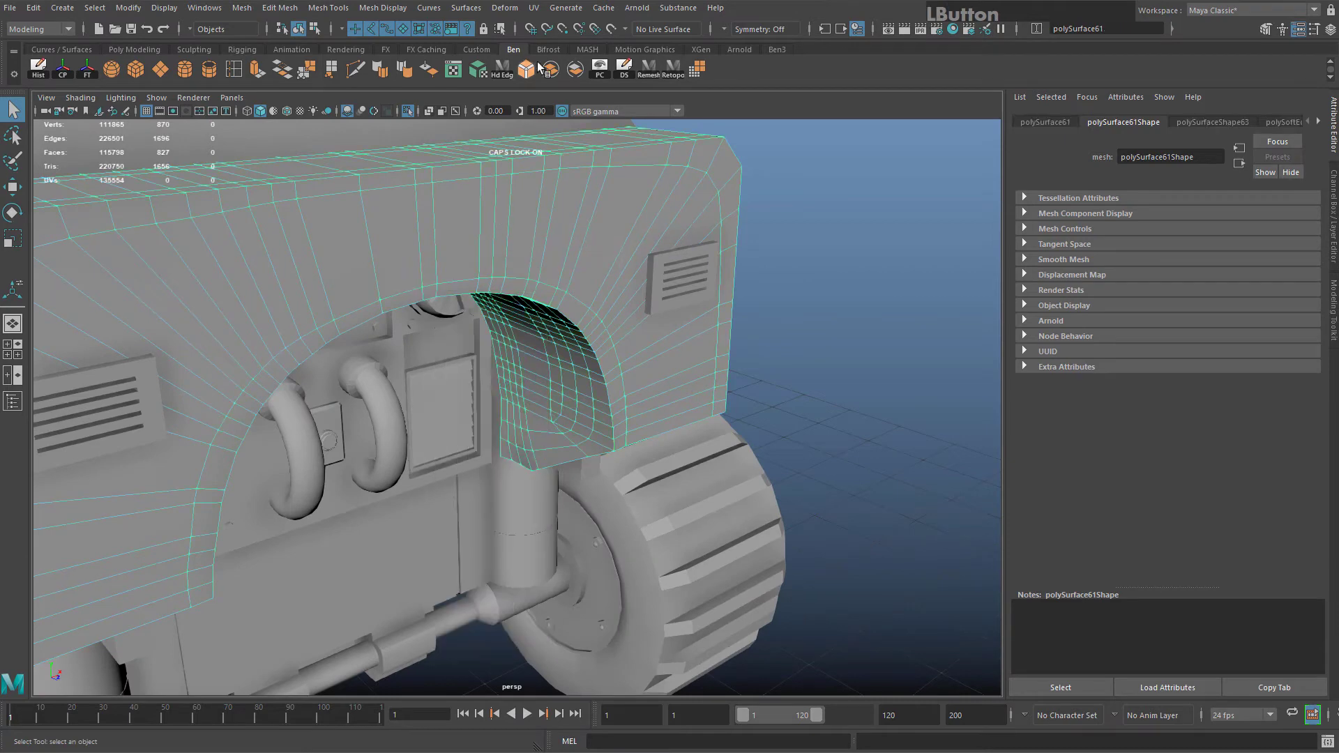
left_click(500, 74)
scroll(607, 279, "down", 3)
left_click_drag(618, 289, 663, 303, "alt")
middle_click_drag(662, 303, 572, 261, "alt")
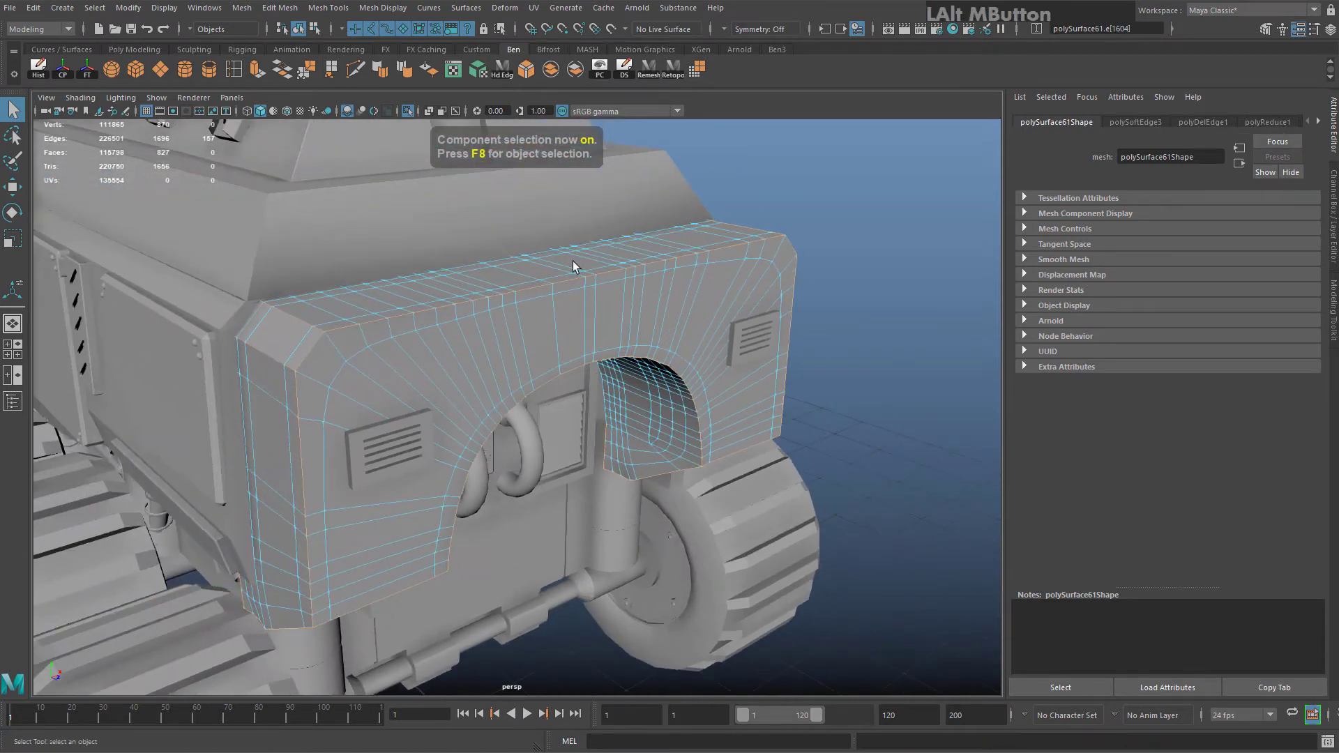
scroll(429, 279, "up", 2)
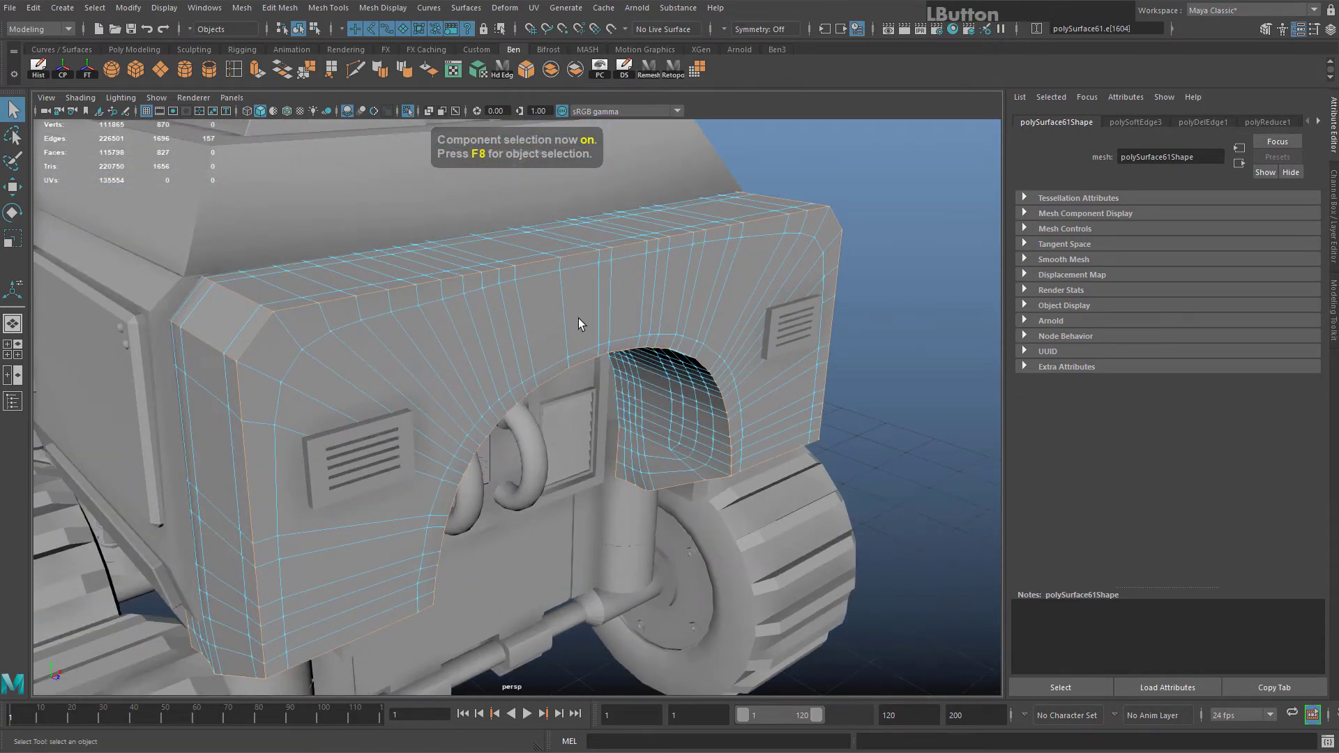
key("ctrl+b")
middle_click_drag(579, 323, 569, 299, "alt")
left_click_drag(569, 300, 469, 306, "alt")
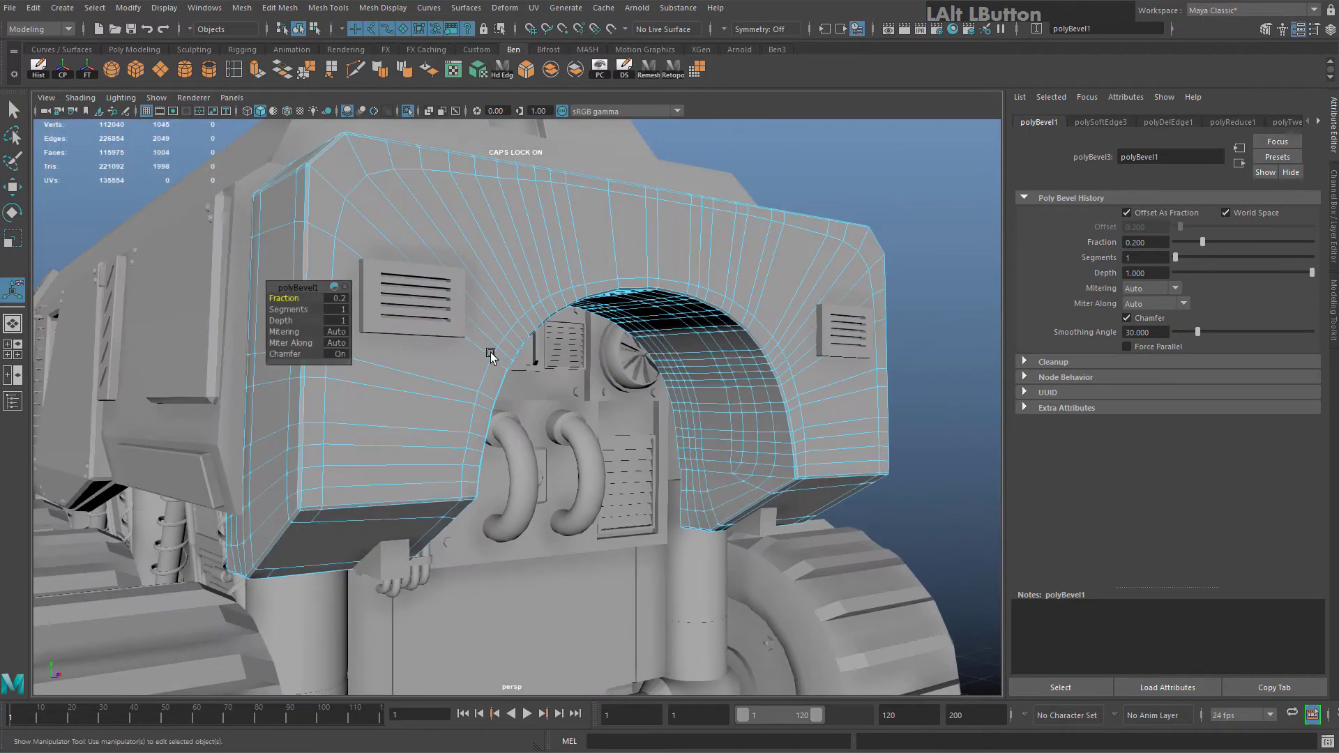
scroll(513, 348, "up", 4)
scroll(558, 390, "down", 4)
left_click_drag(607, 419, 508, 433, "alt")
right_click_drag(583, 197, 641, 177)
scroll(897, 324, "down", 5)
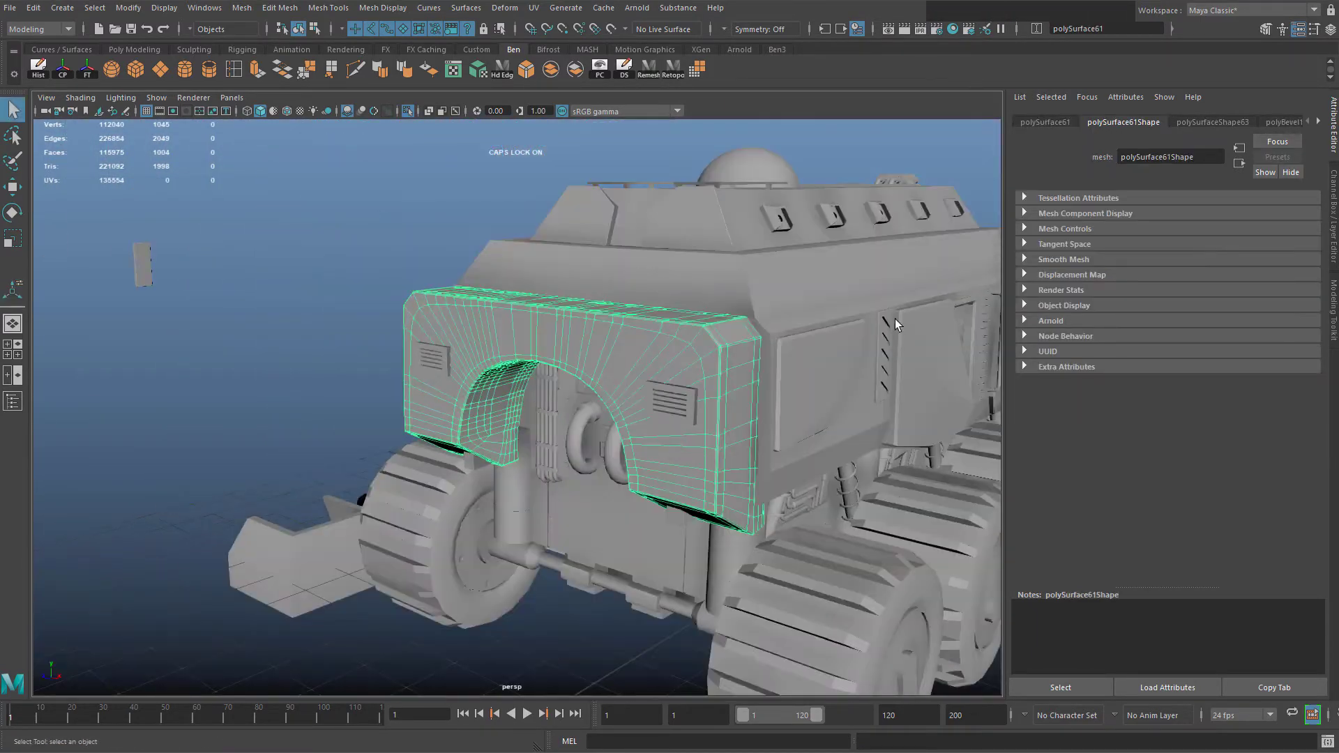
Examine the wheel-support cylinders, front grille panel and roof for the next part to clean up
left_click(280, 245)
middle_click_drag(547, 457, 507, 325, "alt")
scroll(508, 325, "up", 4)
left_click(451, 363)
left_click(445, 317)
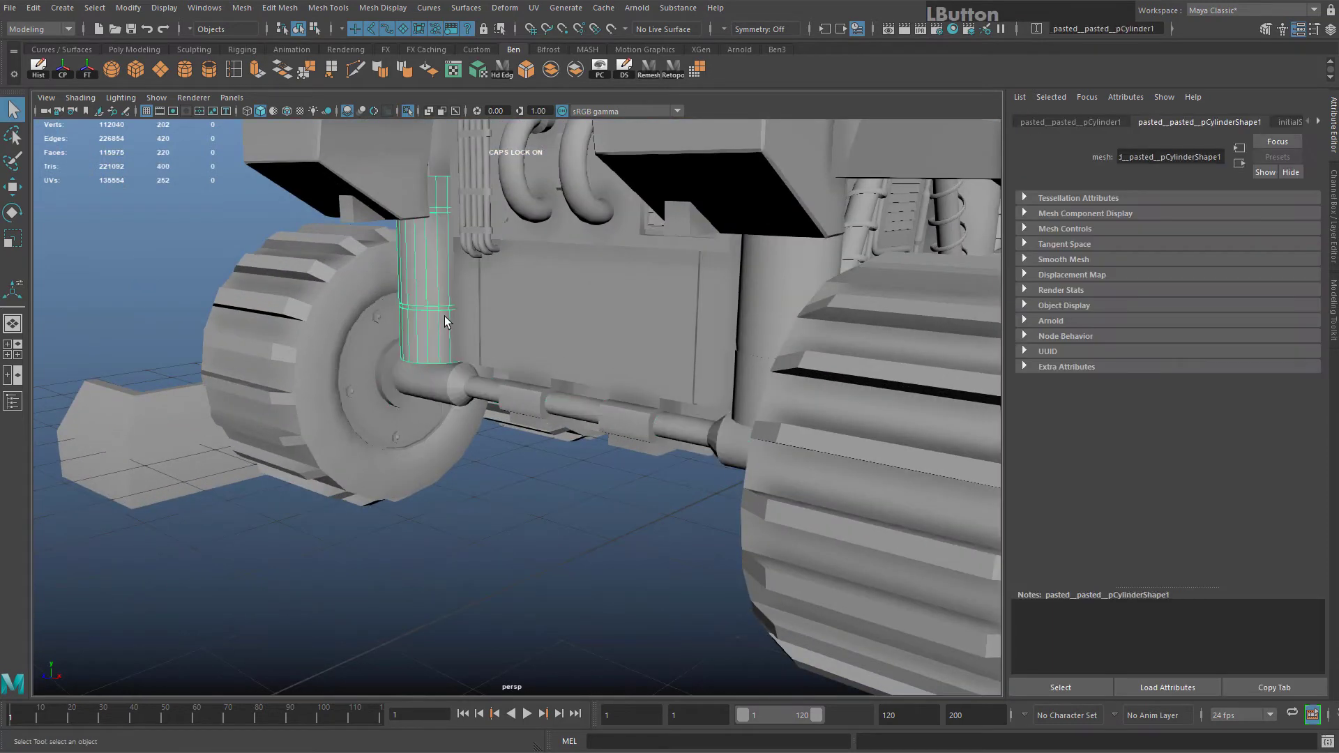
left_click_drag(623, 337, 586, 227, "alt")
left_click(586, 226)
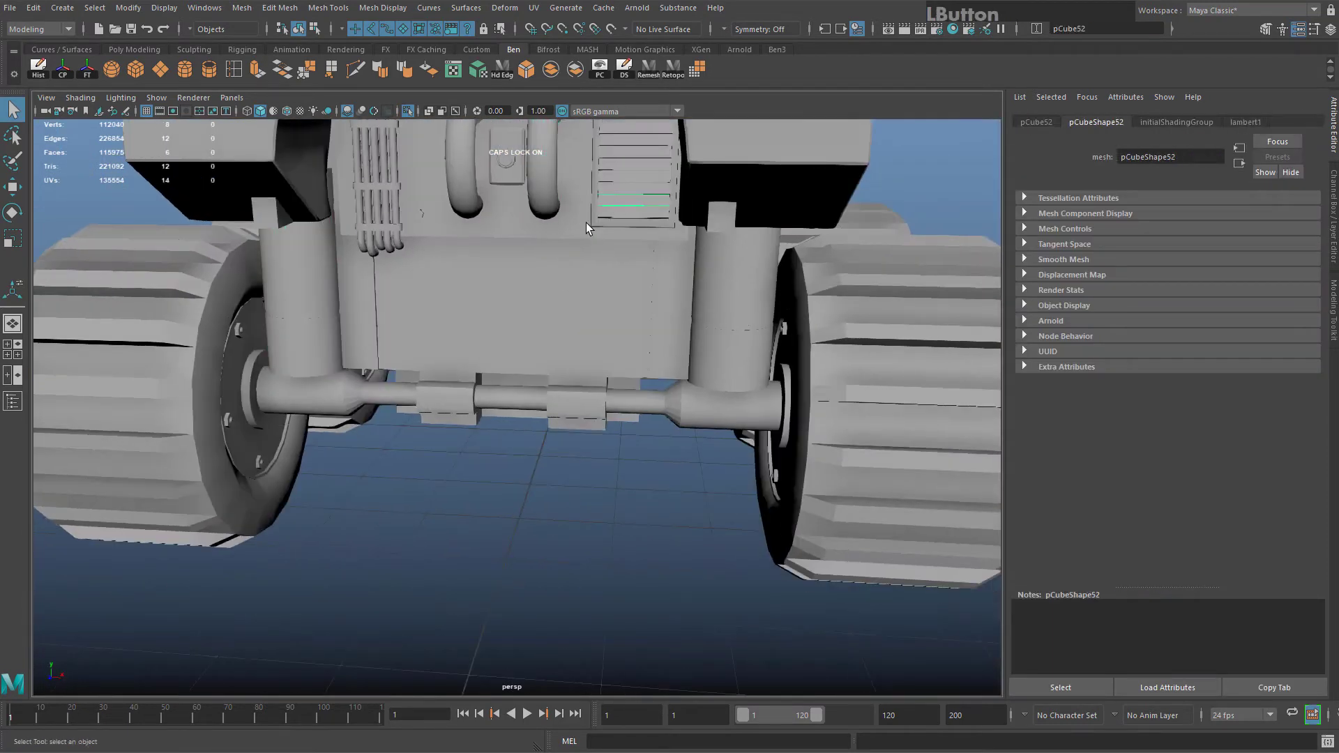
scroll(583, 232, "down", 4)
left_click_drag(621, 341, 485, 408, "alt")
middle_click_drag(499, 265, 544, 445, "alt")
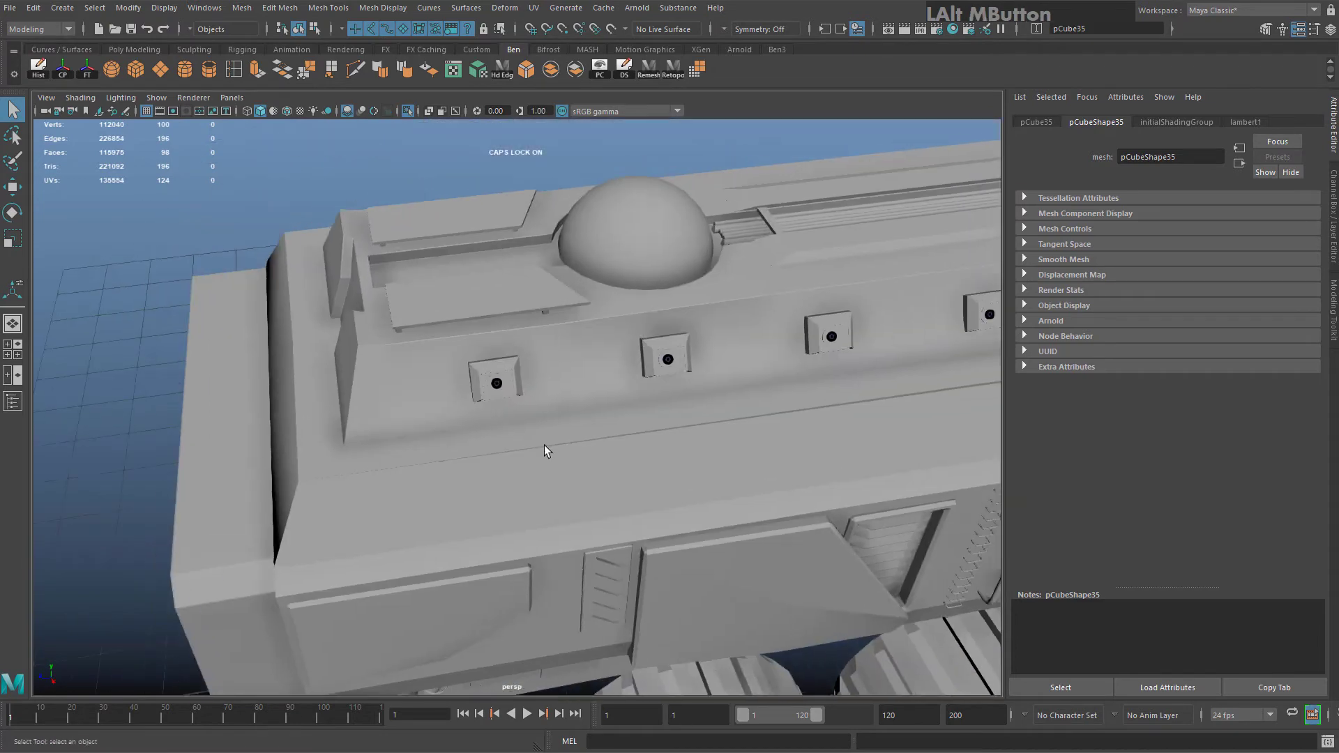
Isolate the sloped upper hull section in the viewport and undo the bevel tried on it
left_click(541, 447)
left_click_drag(434, 488, 526, 359, "alt")
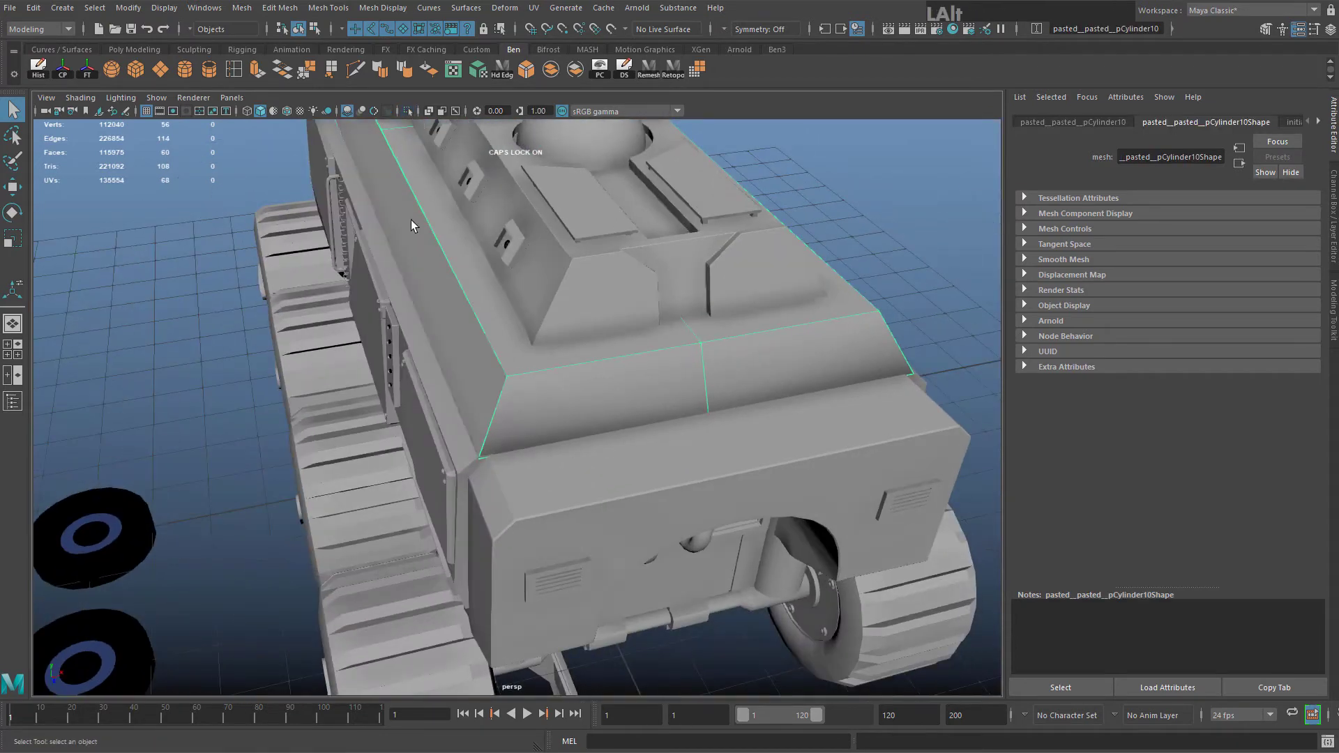
left_click_drag(412, 220, 523, 373, "alt")
middle_click_drag(523, 374, 622, 321, "alt")
left_click_drag(622, 321, 497, 140, "alt")
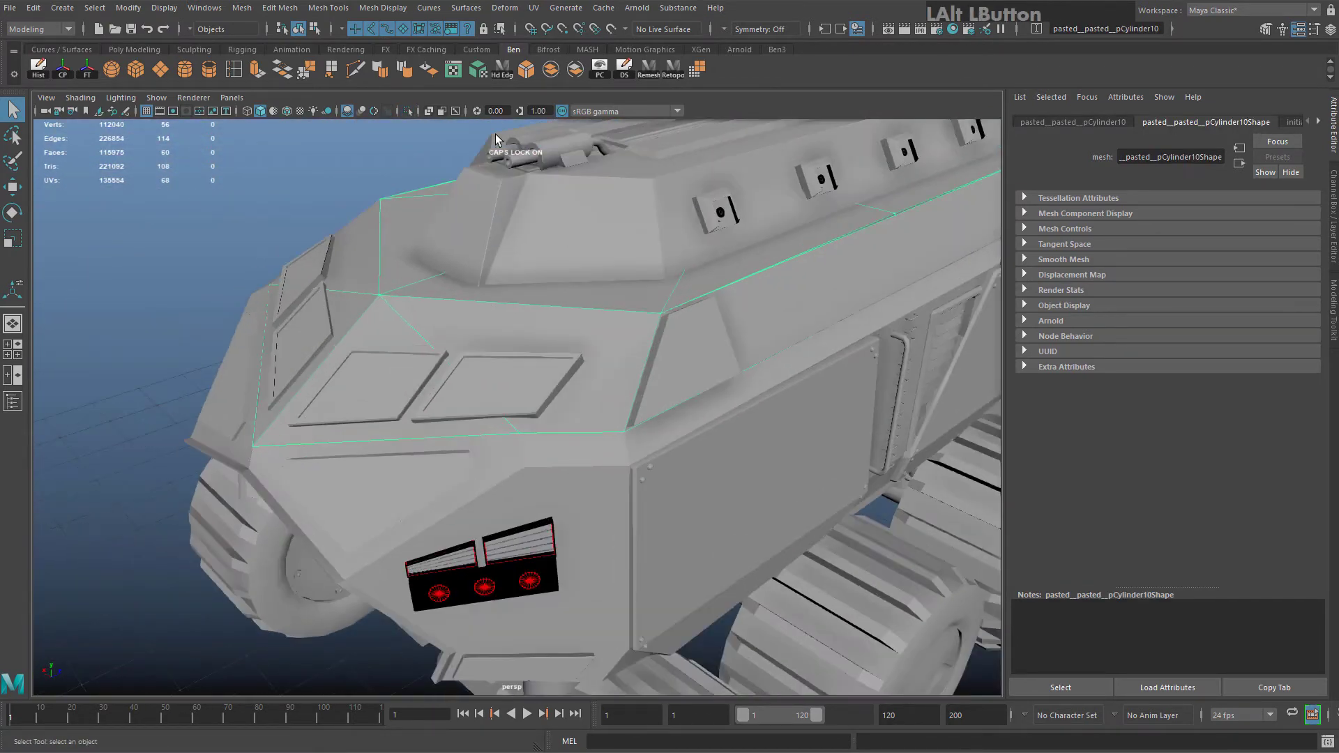
left_click(407, 112)
middle_click_drag(442, 149, 534, 411, "alt")
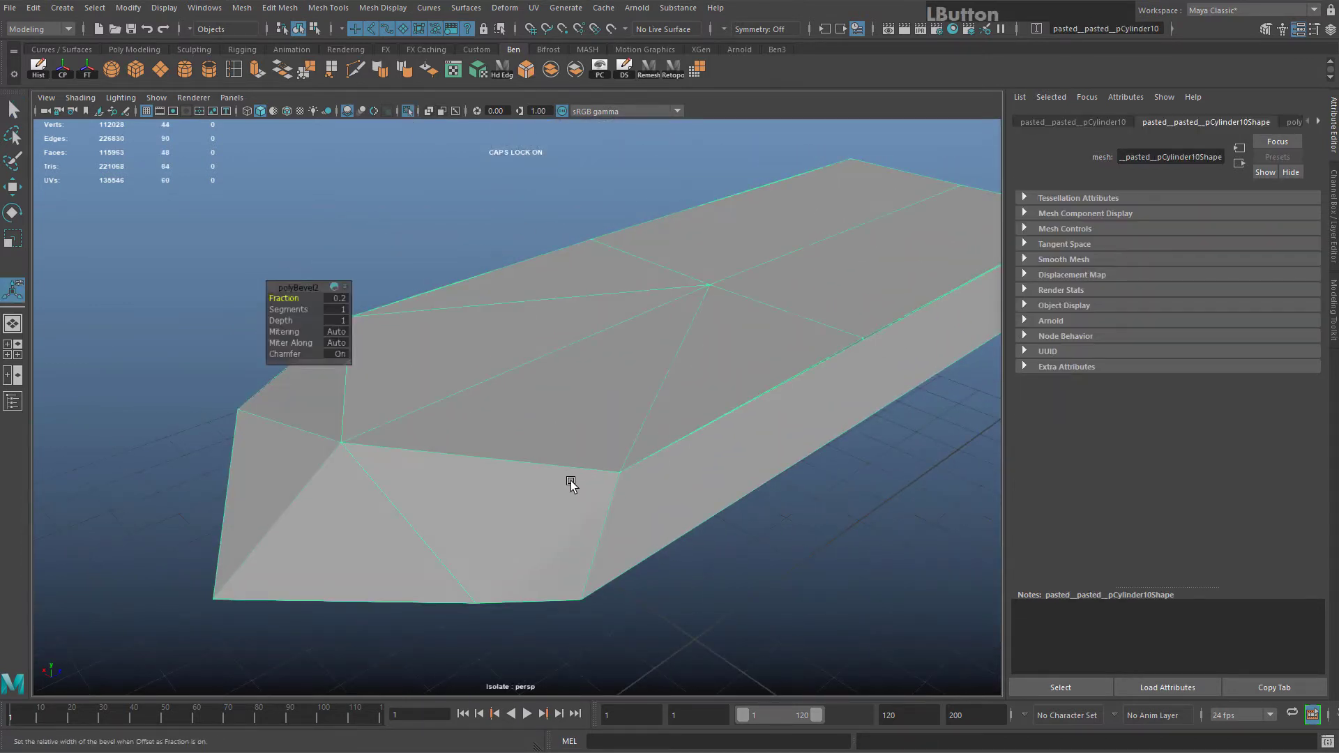
key("ctrl+z")
Examine the isolated hull section's underside, inner rim and end corners for stray geometry that blocks bevelling
left_click_drag(739, 494, 551, 474, "alt")
left_click(789, 427)
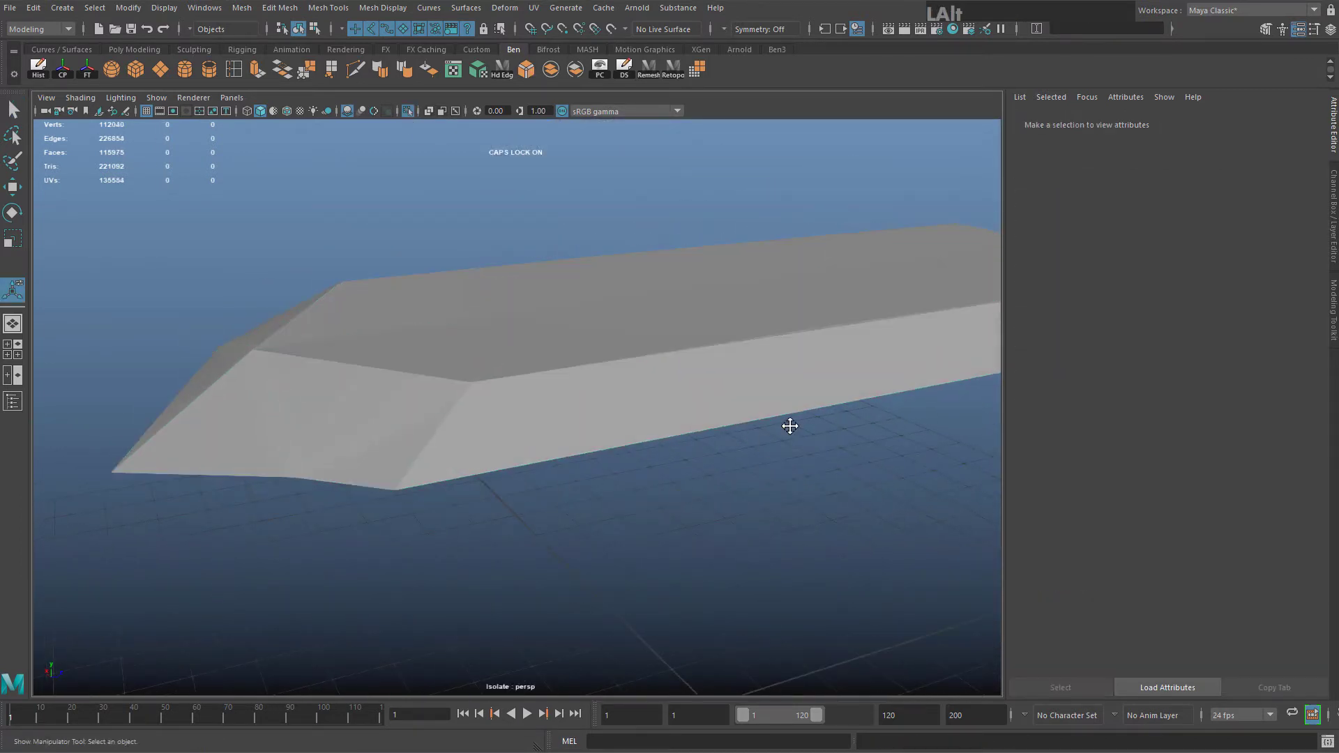
middle_click_drag(788, 424, 564, 475, "alt")
scroll(565, 474, "up", 3)
left_click(565, 475)
middle_click_drag(471, 422, 478, 406, "alt")
right_click_drag(499, 447, 499, 347)
middle_click_drag(481, 497, 582, 434, "alt")
right_click_drag(594, 440, 696, 363)
left_click_drag(621, 463, 563, 427, "alt")
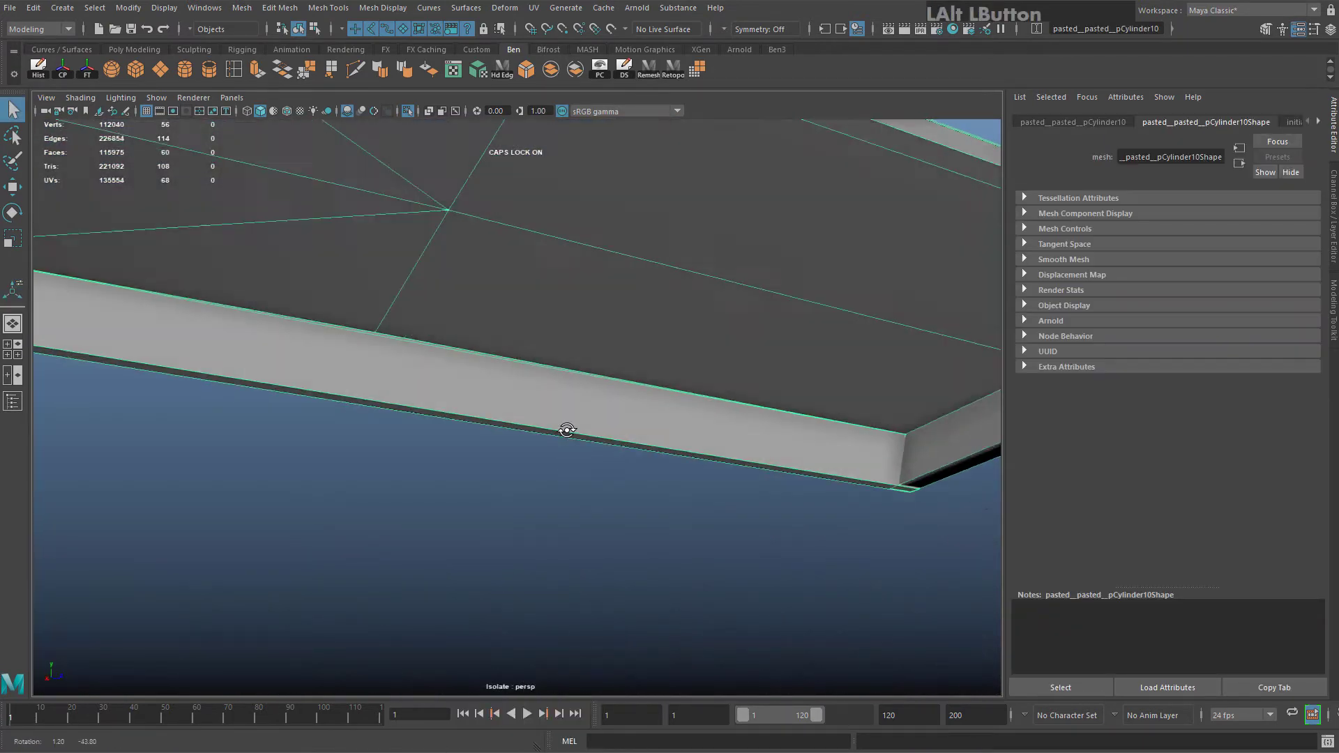
middle_click_drag(562, 428, 600, 538, "alt")
left_click_drag(600, 538, 398, 541, "alt")
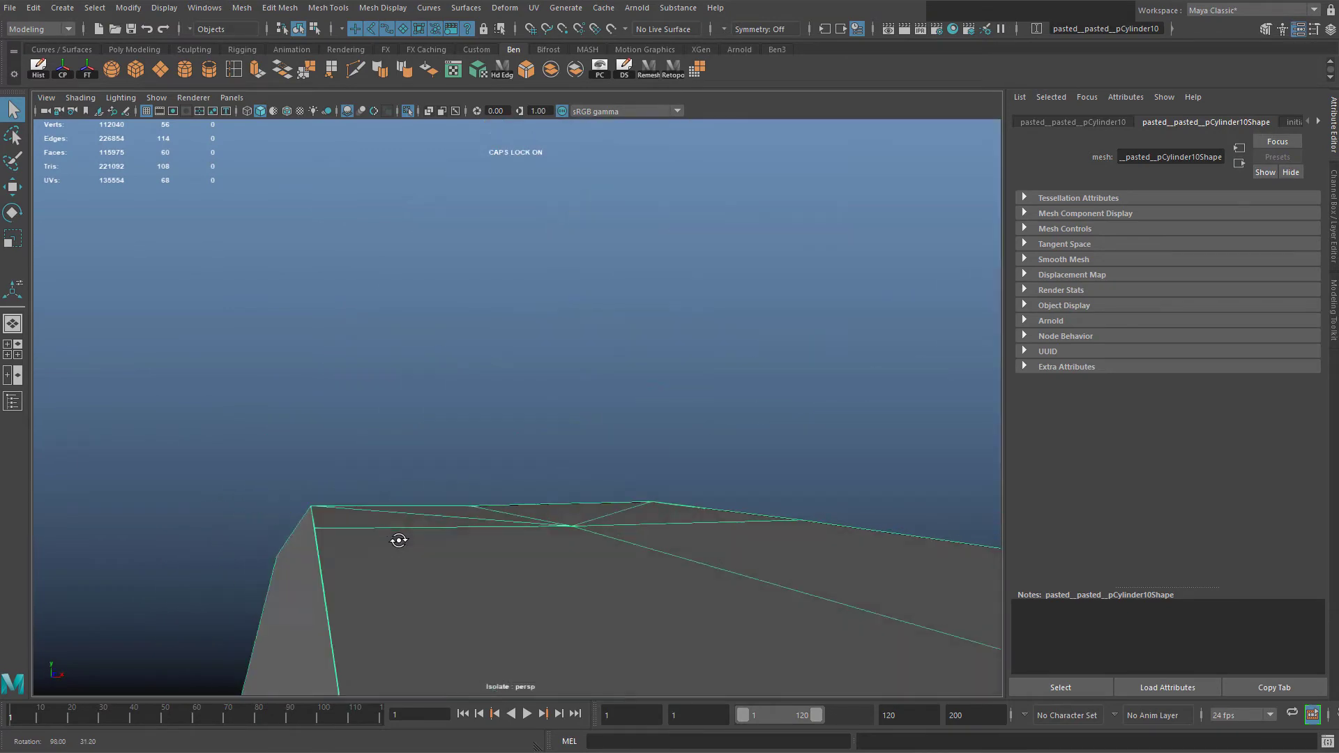
scroll(398, 542, "down", 4)
middle_click_drag(398, 541, 418, 445, "alt")
left_click_drag(418, 445, 481, 328, "alt")
middle_click_drag(481, 328, 489, 418, "alt")
scroll(489, 440, "up", 4)
left_click_drag(489, 446, 489, 493, "alt")
middle_click_drag(488, 493, 459, 512, "alt")
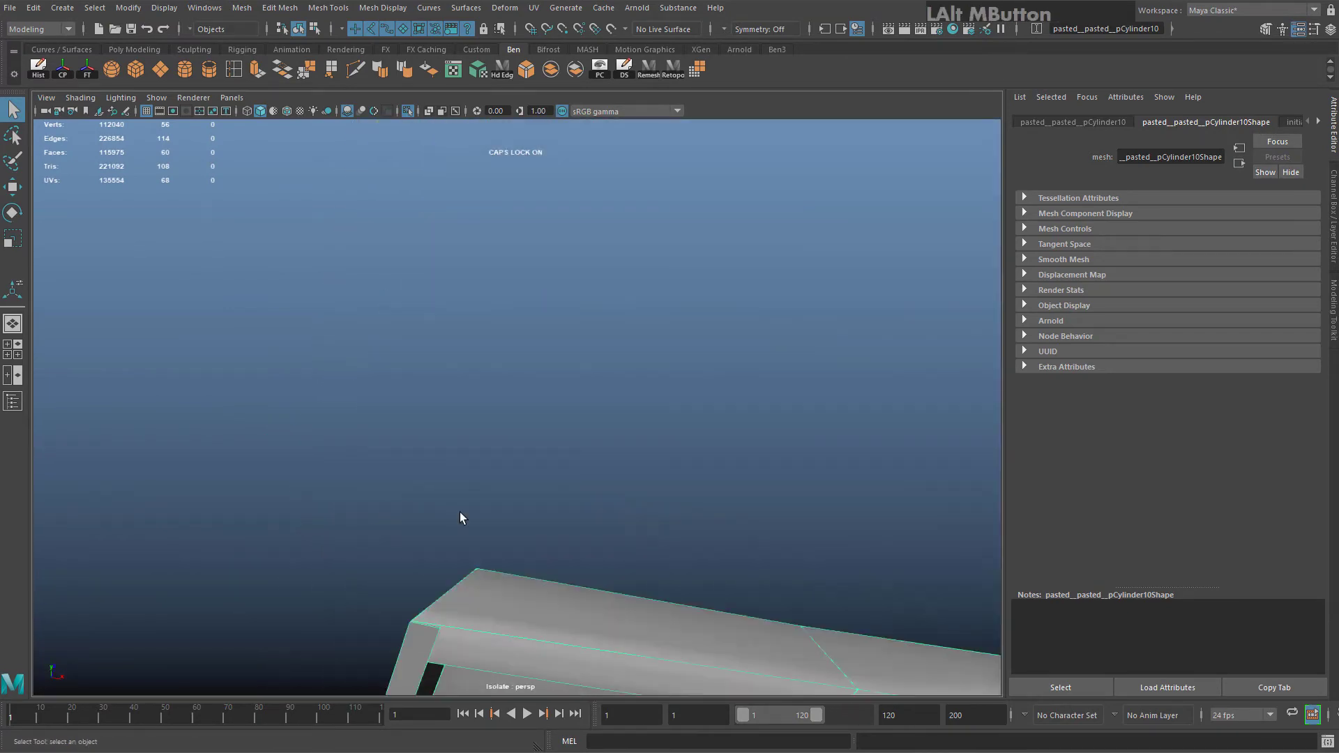
left_click_drag(459, 512, 479, 529, "alt")
Select the long side face at the hull section's end corner and inspect how the adjoining lower faces meet
right_click_drag(479, 382, 467, 424)
left_click(437, 521)
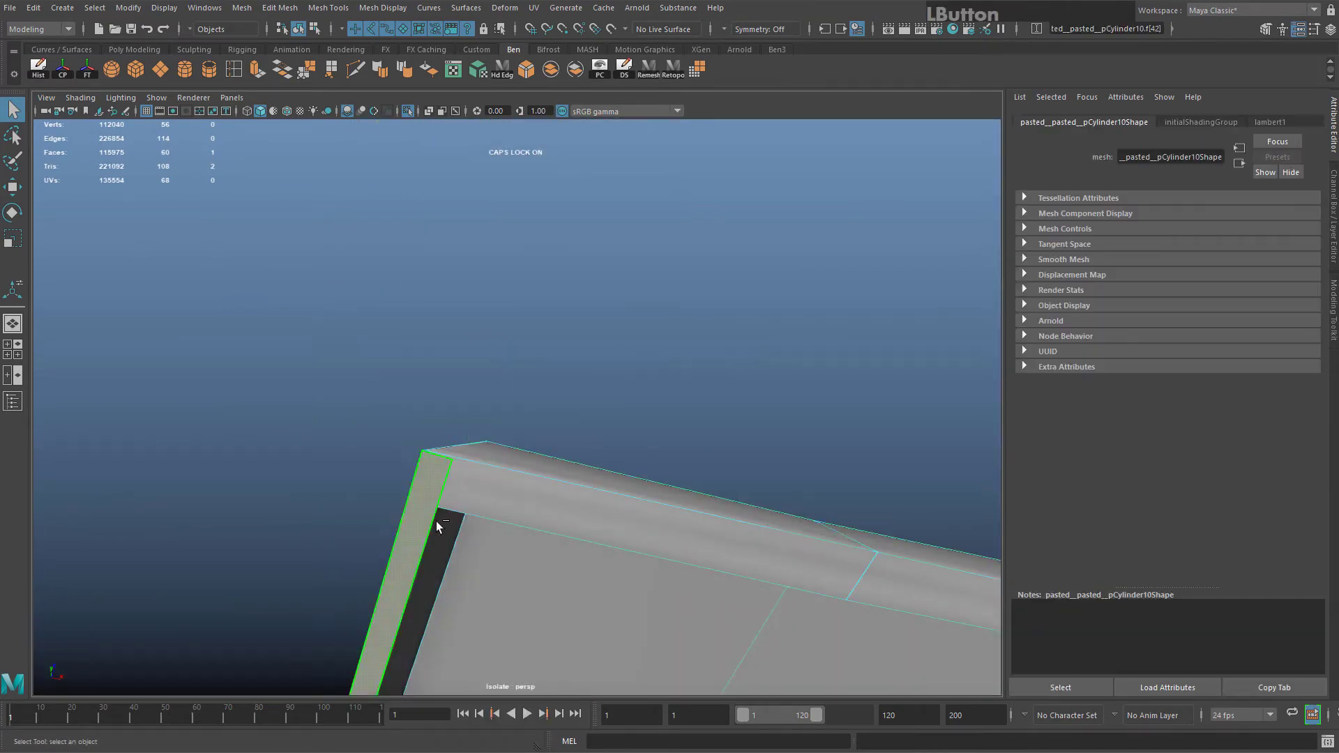
left_click_drag(436, 521, 437, 529, "alt")
middle_click_drag(436, 529, 497, 293, "alt")
right_click_drag(497, 293, 559, 530, "alt")
left_click_drag(563, 535, 388, 380, "alt")
middle_click_drag(388, 379, 433, 532, "alt")
right_click_drag(433, 533, 468, 325, "alt")
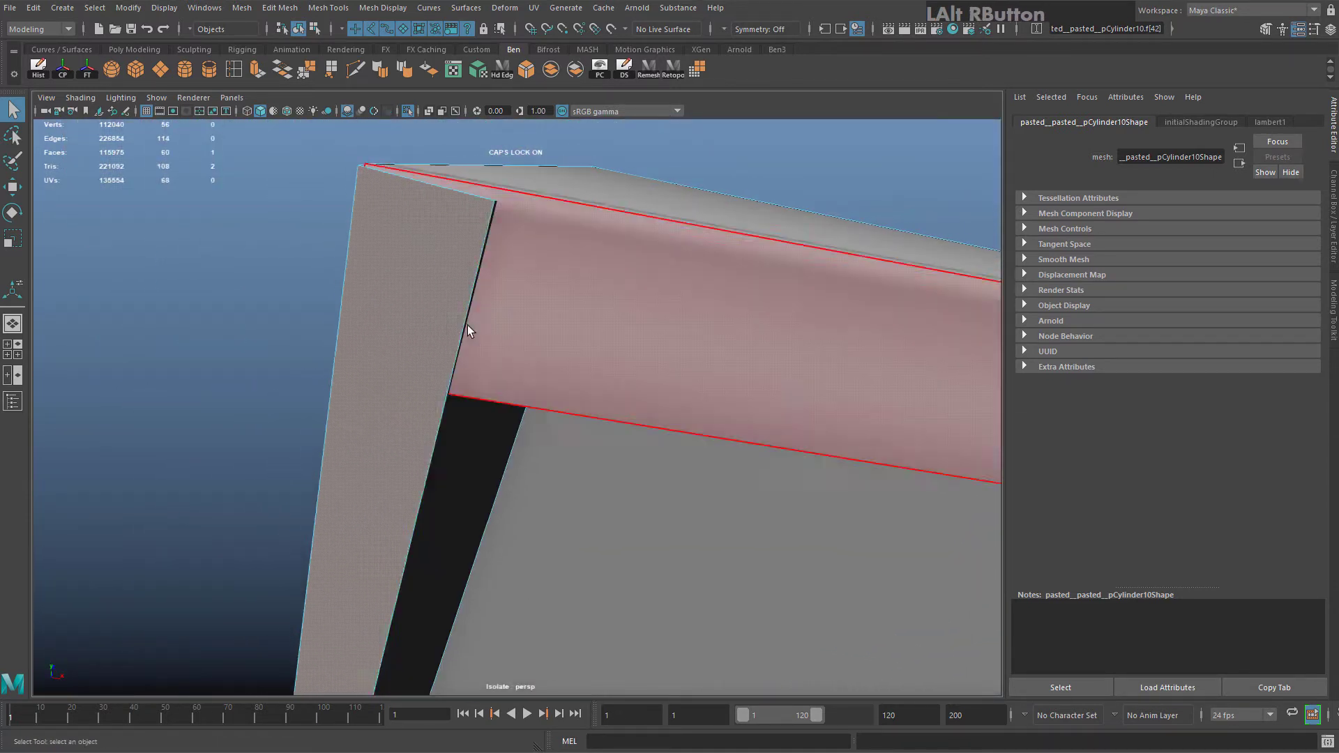
Try moving the edge at the corner where the hull section's long side and end faces meet
right_click_drag(455, 221, 454, 183)
key("w")
left_click(497, 205)
left_click_drag(498, 243, 664, 273)
middle_click_drag(664, 274, 676, 261, "alt")
right_click_drag(657, 382, 711, 362)
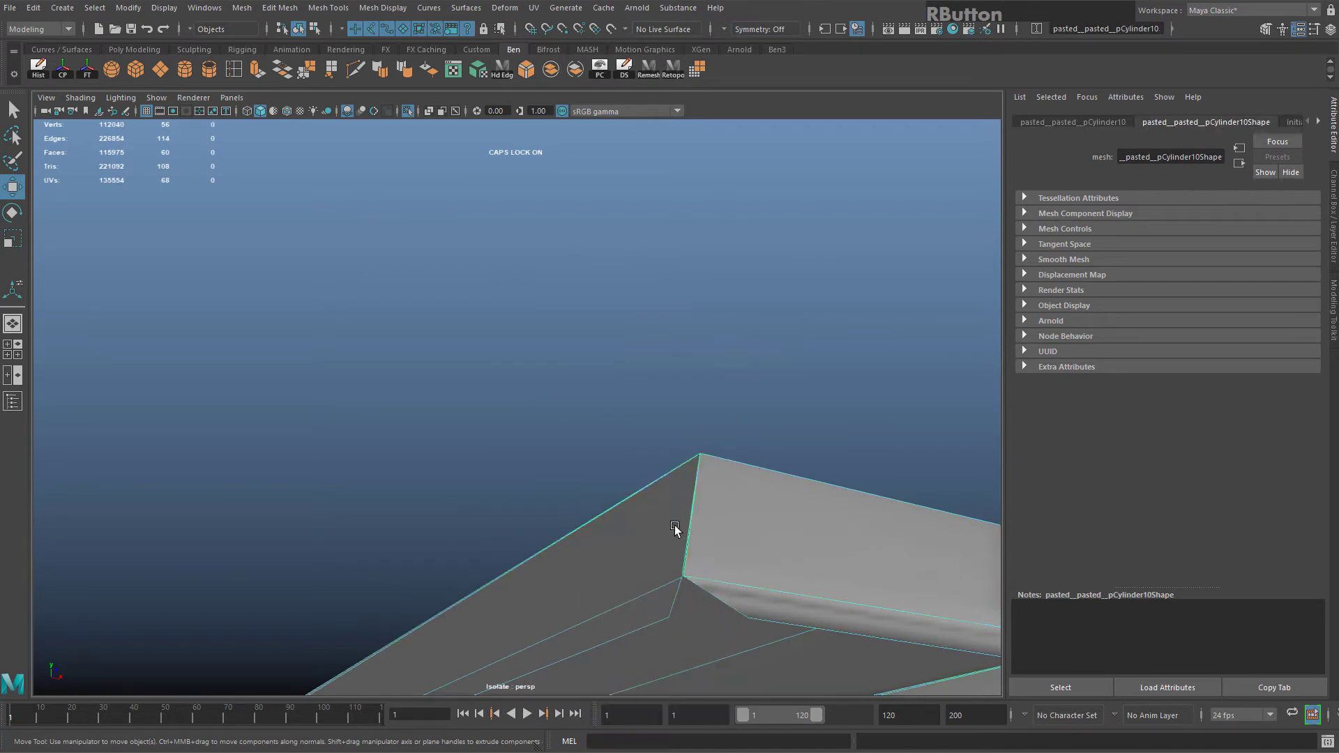
Select the sloped outer faces around the hull section, invert the selection, and delete the top and inner faces
key("f")
left_click_drag(544, 469, 681, 428, "alt")
right_click_drag(486, 383, 483, 422)
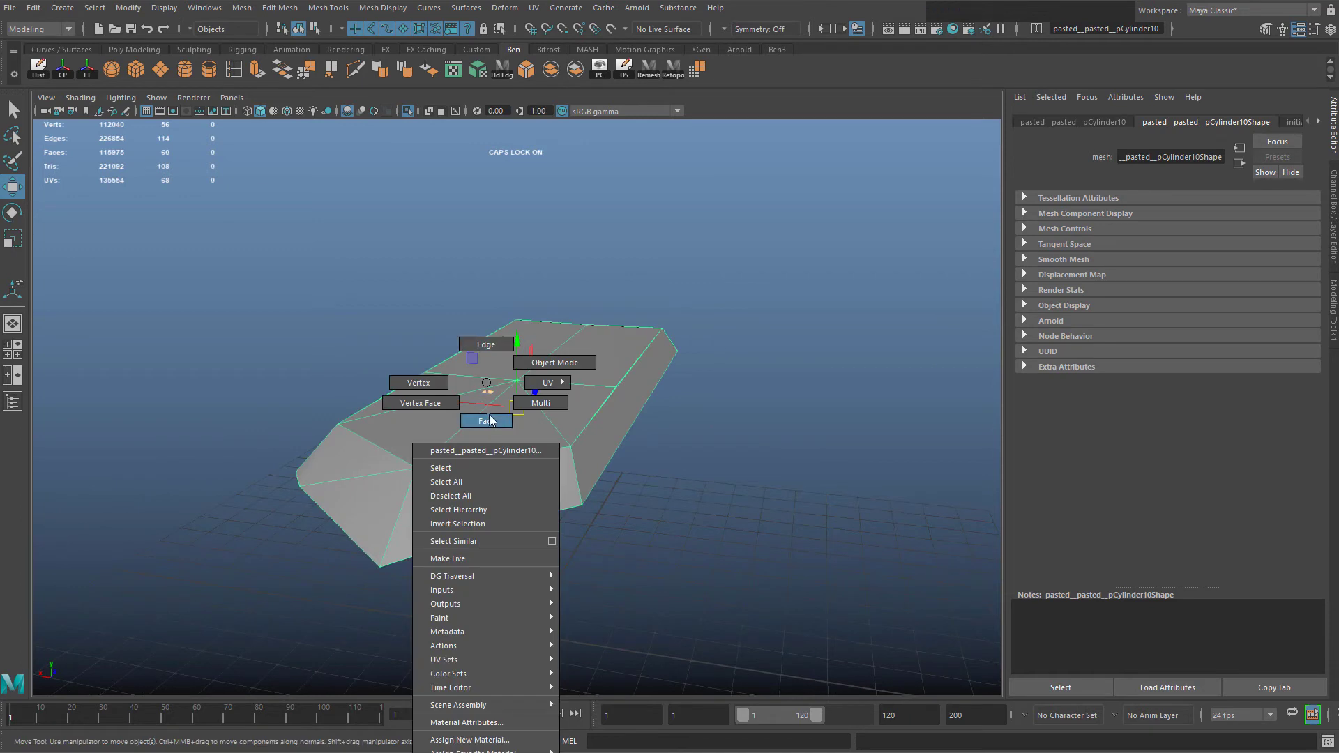
left_click(495, 486)
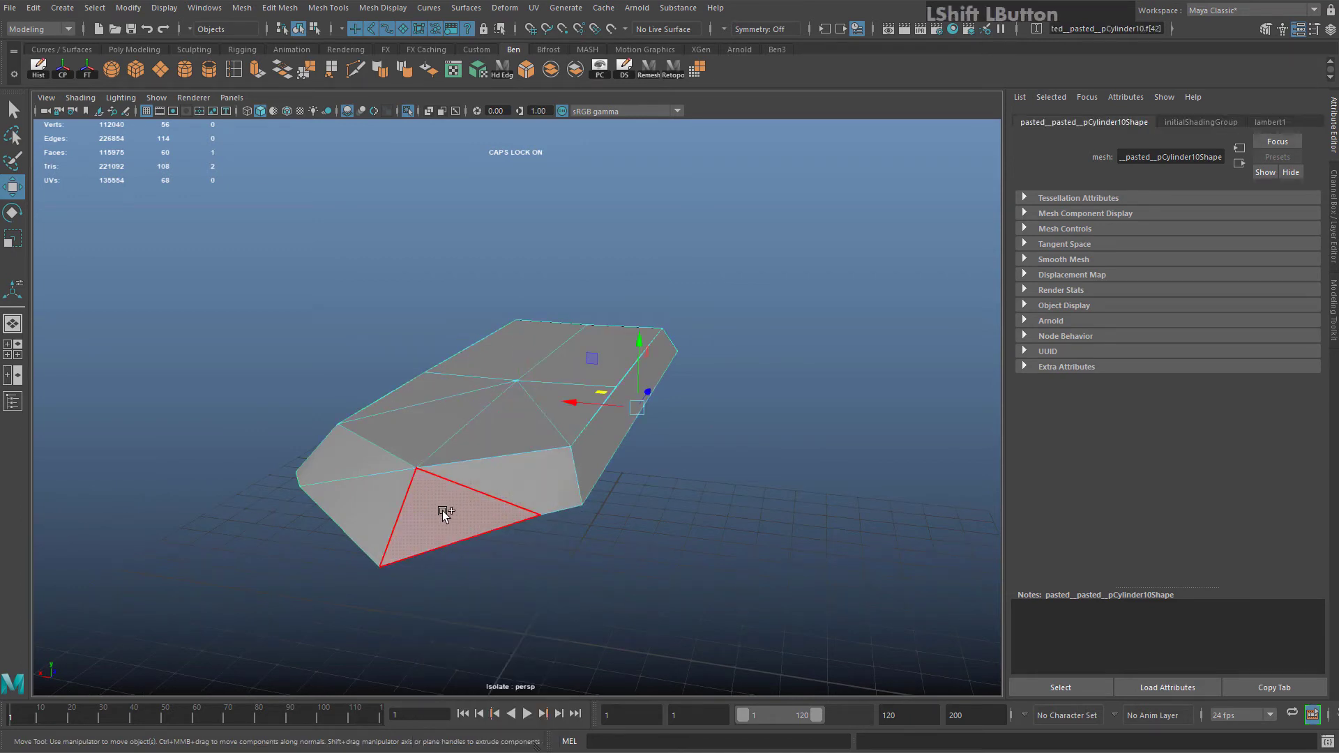
left_click(396, 510, "shift")
left_click(357, 462, "shift")
left_click_drag(239, 406, 432, 423, "alt")
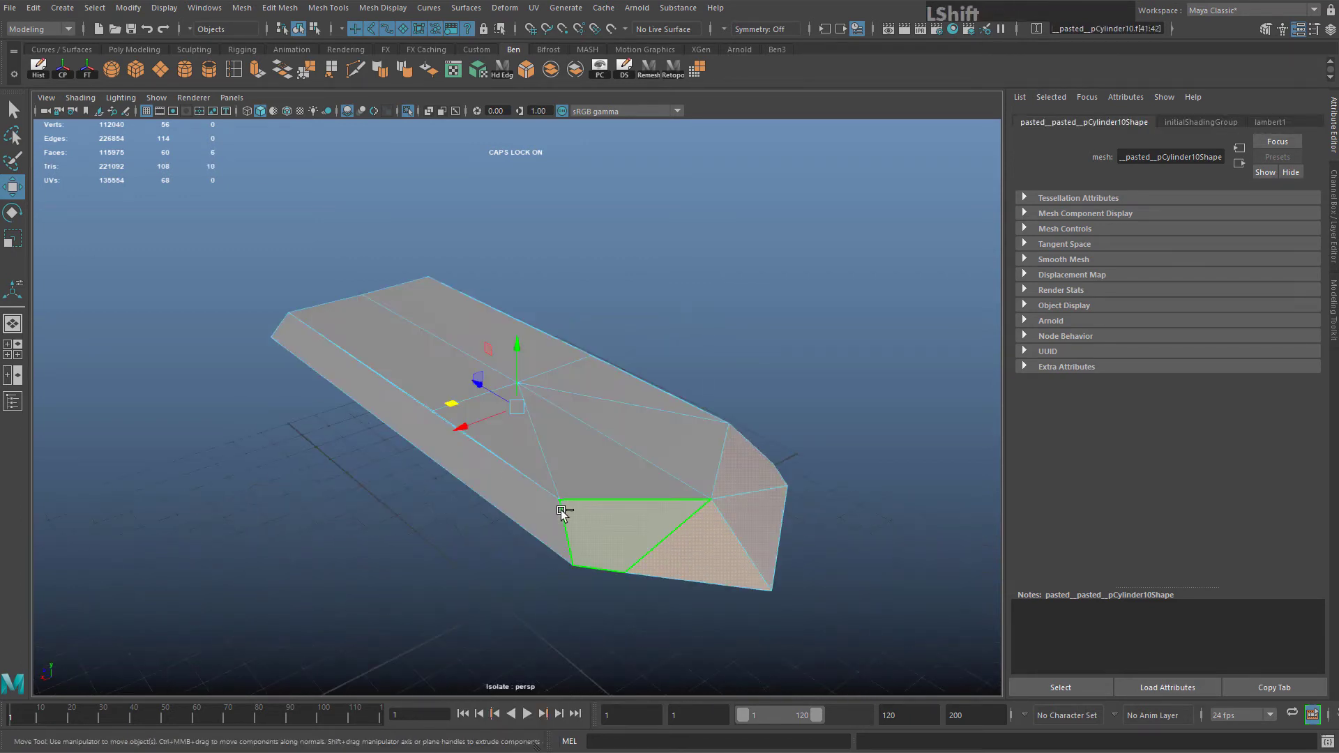
left_click(520, 483, "shift")
left_click_drag(328, 376, 527, 467, "alt")
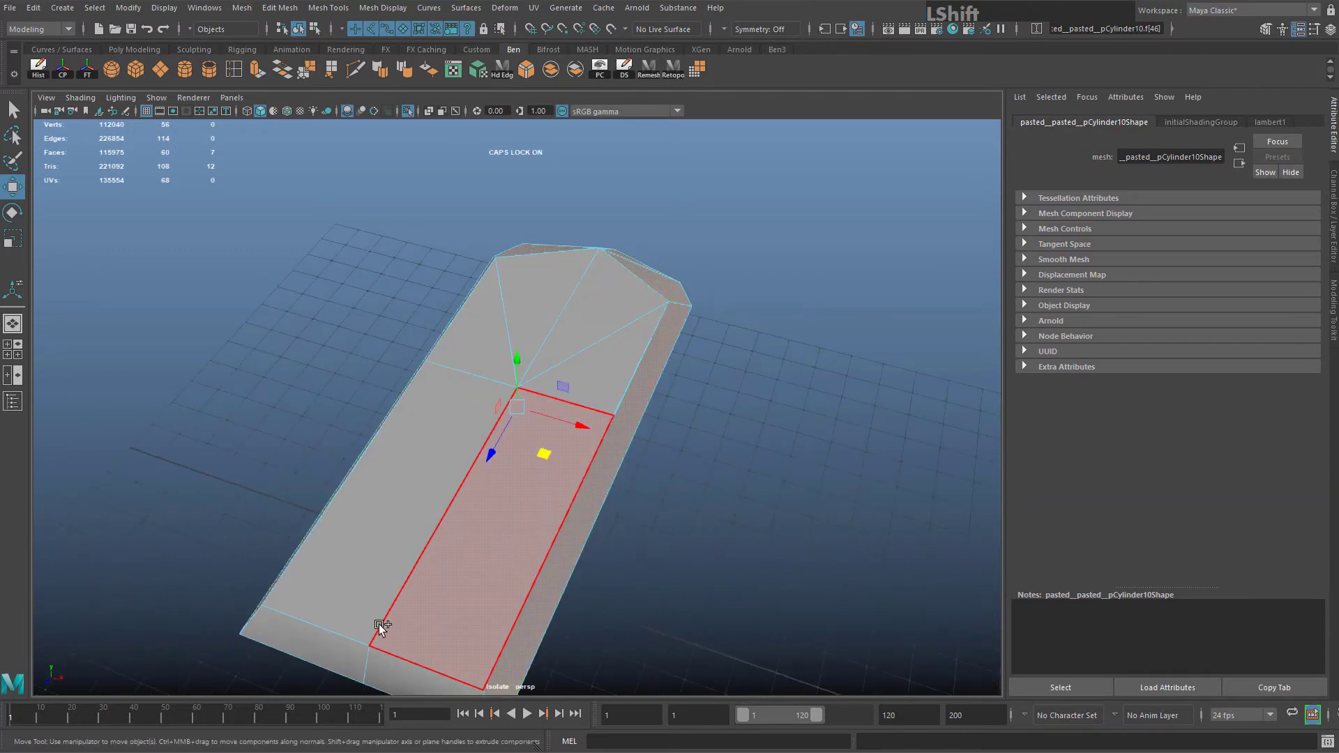
left_click(294, 642, "shift")
left_click_drag(342, 419, 274, 275, "alt")
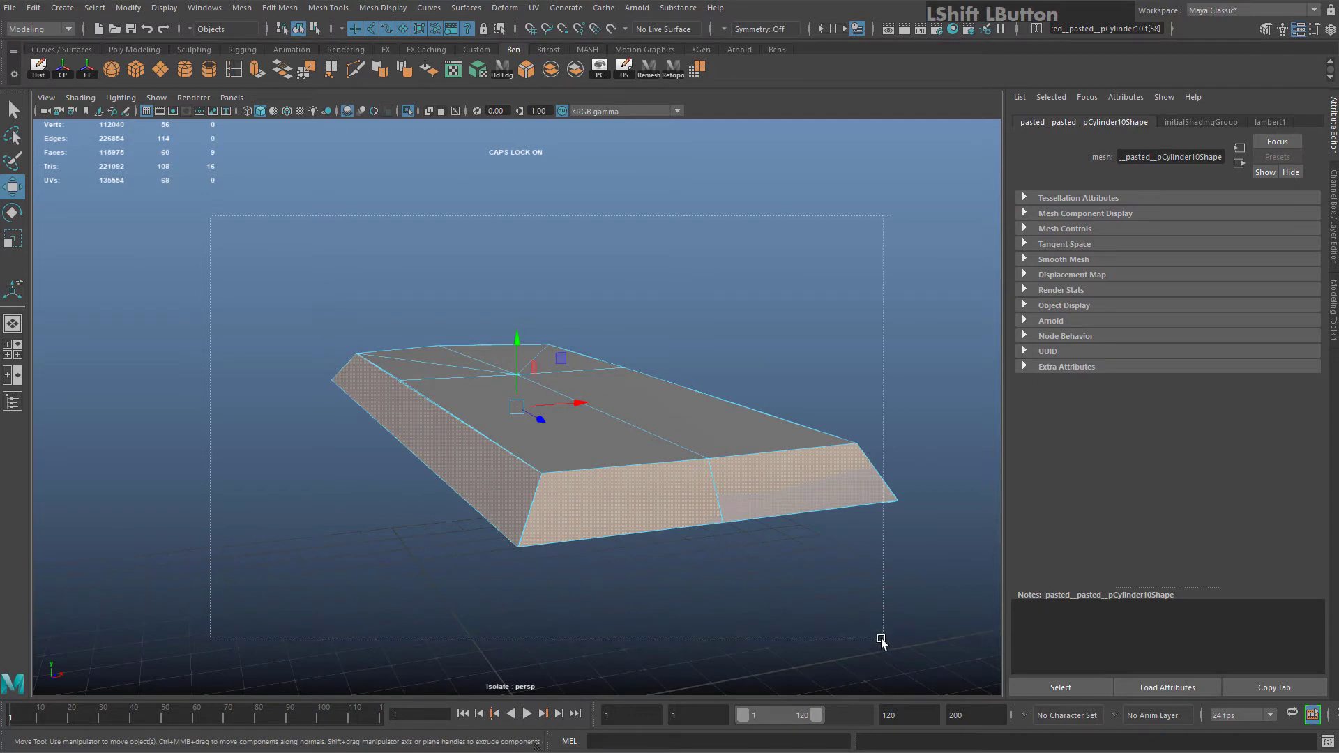
left_click_drag(881, 639, 909, 633, "shift")
key("Delete")
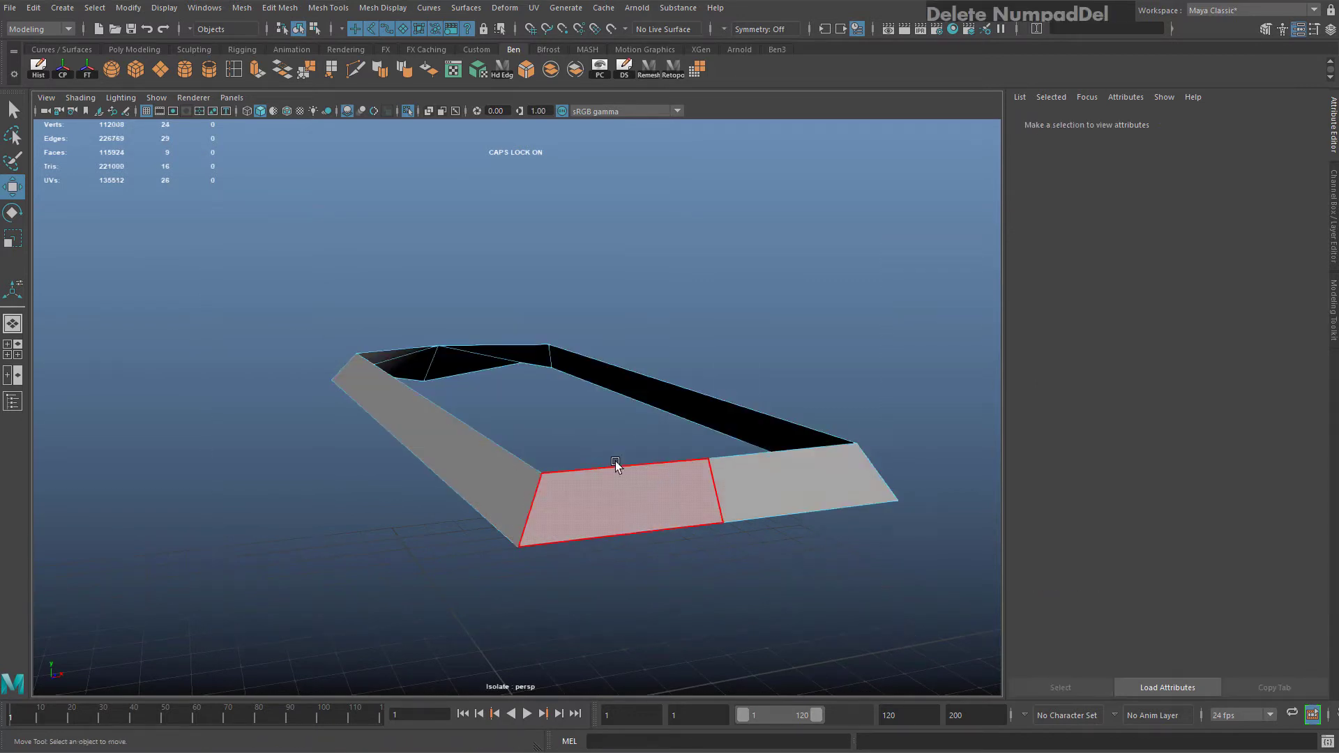
Delete the leftover inner face running along one long side of the sloped ring
left_click_drag(532, 409, 593, 364, "alt")
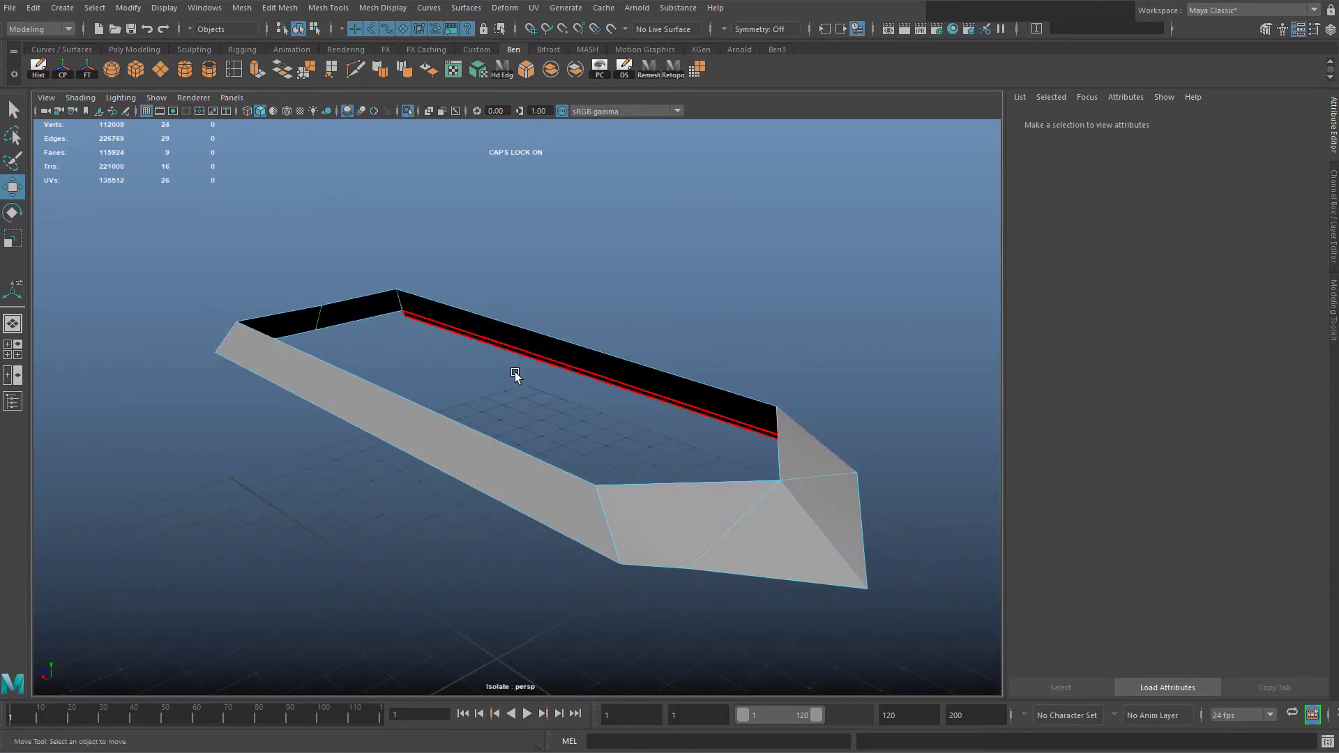
left_click_drag(526, 304, 742, 290, "alt")
left_click(365, 391)
middle_click_drag(365, 391, 595, 470, "alt")
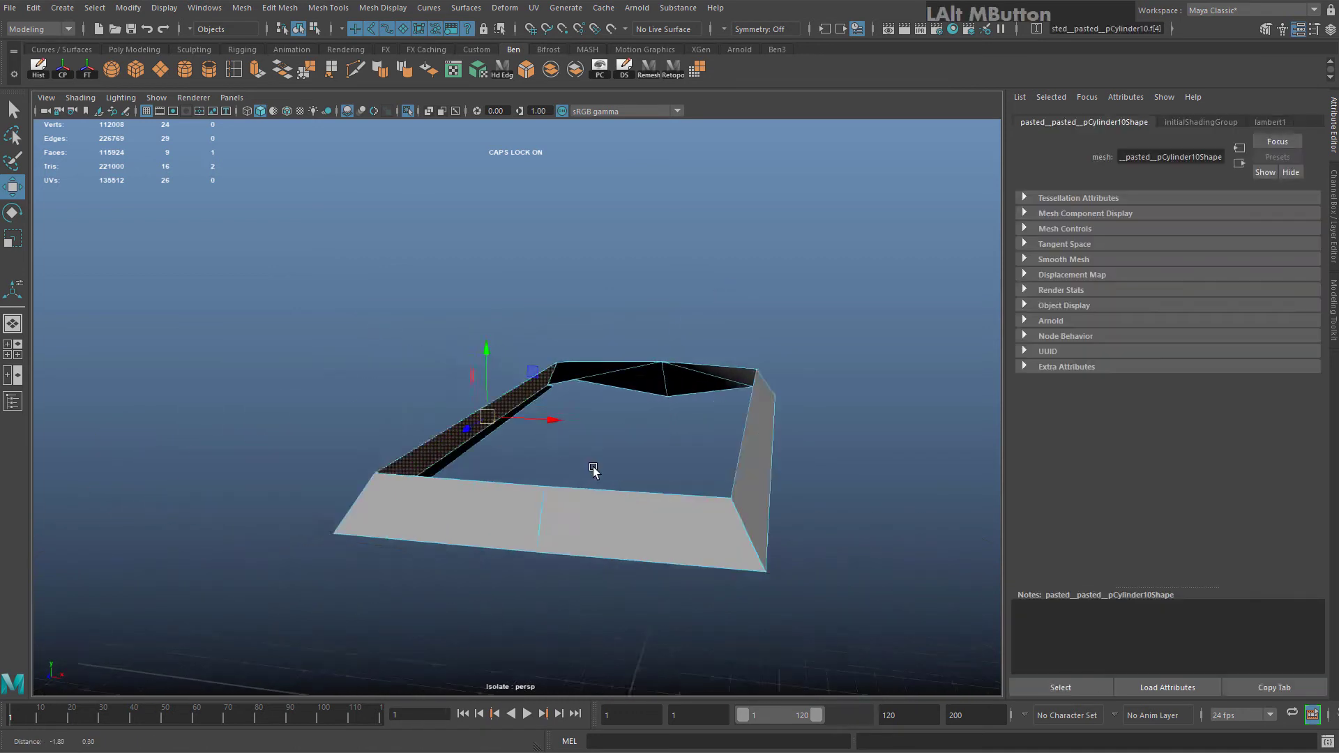
left_click_drag(595, 470, 555, 456, "alt")
left_click(612, 394)
key("Delete")
scroll(598, 405, "up", 3)
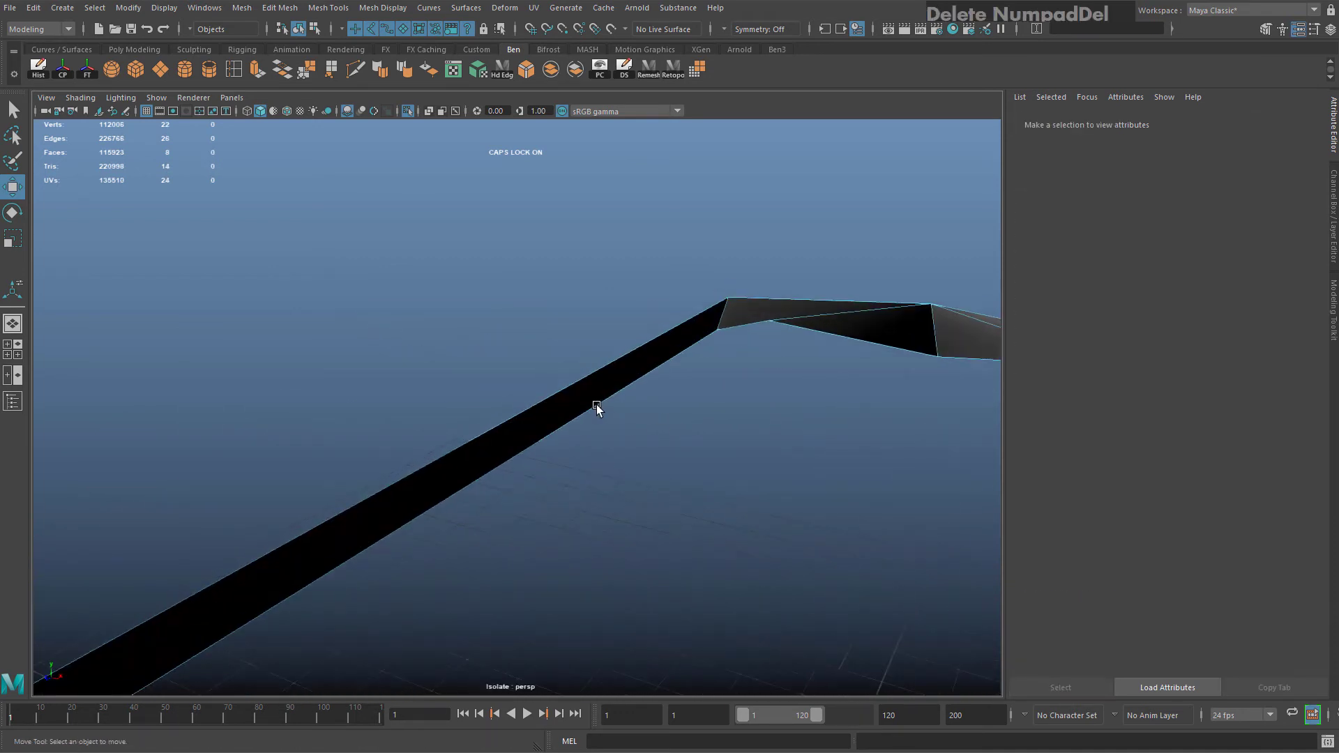
Check one long side face of the ring for hidden duplicates by moving it, and undo each test move
scroll(684, 417, "down", 2)
middle_click_drag(687, 424, 638, 374, "alt")
key("w")
left_click(710, 405)
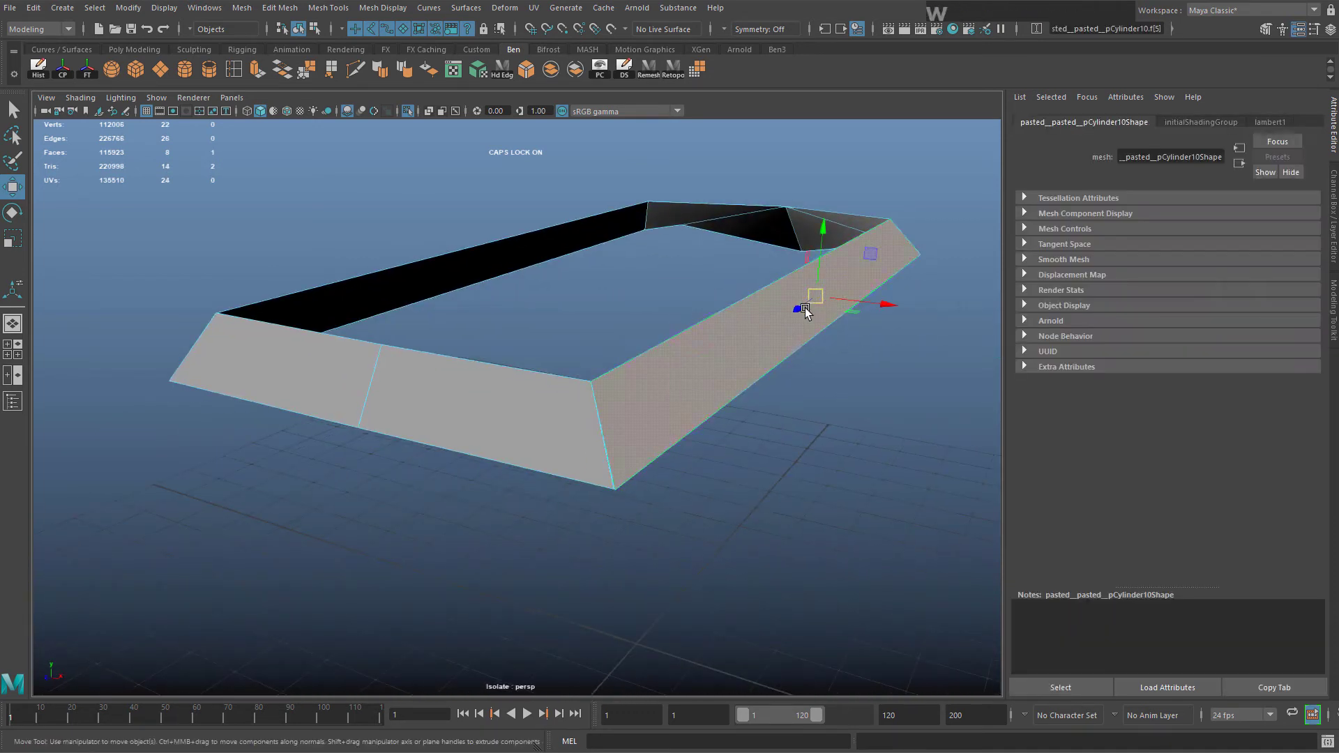
left_click_drag(805, 307, 806, 305)
key("ctrl+z")
left_click_drag(839, 359, 837, 378, "alt")
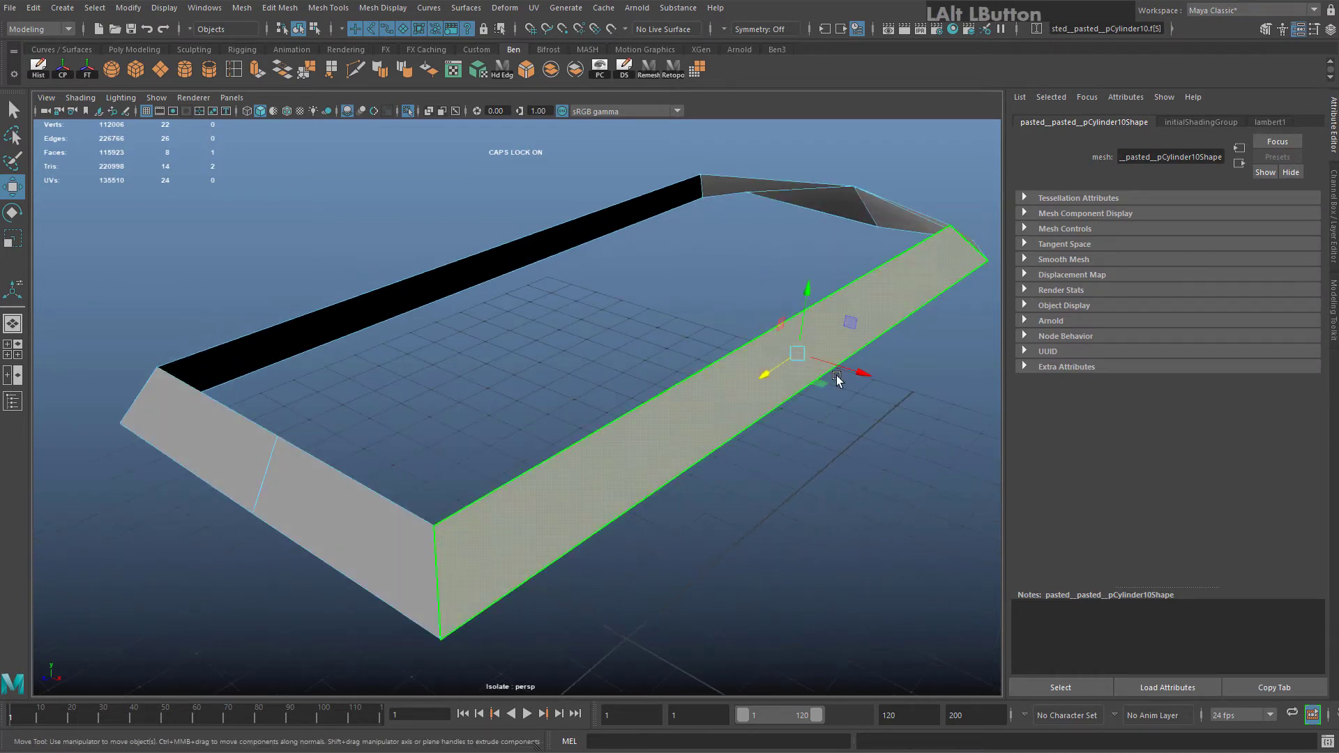
middle_click_drag(837, 378, 537, 415, "alt")
left_click_drag(837, 265, 854, 269)
key("ctrl+z")
Check the end face and the opposite long side face for hidden duplicates by moving them, and undo each test move
left_click_drag(596, 367, 488, 362, "alt")
left_click(737, 370)
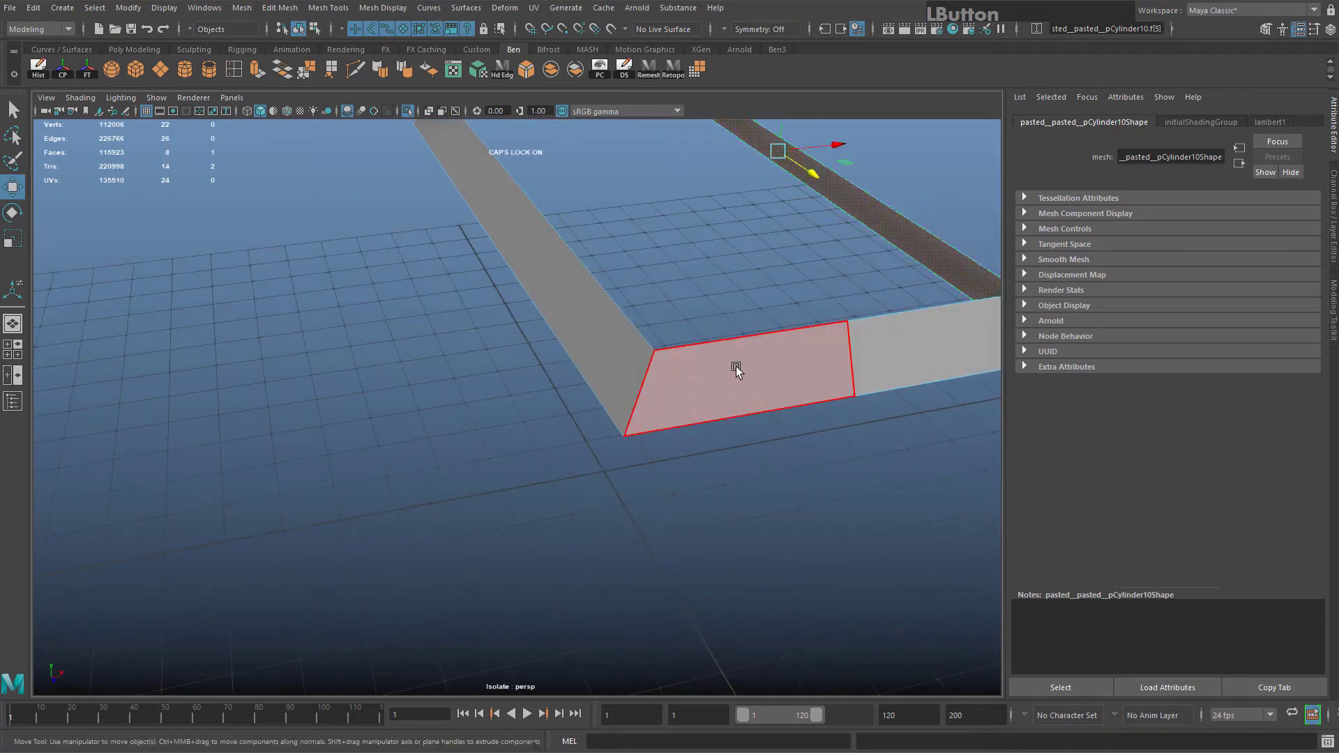
middle_click_drag(820, 370, 731, 425, "alt")
left_click_drag(715, 418, 754, 411)
key("ctrl+z")
left_click(515, 392)
middle_click_drag(567, 251, 572, 406, "alt")
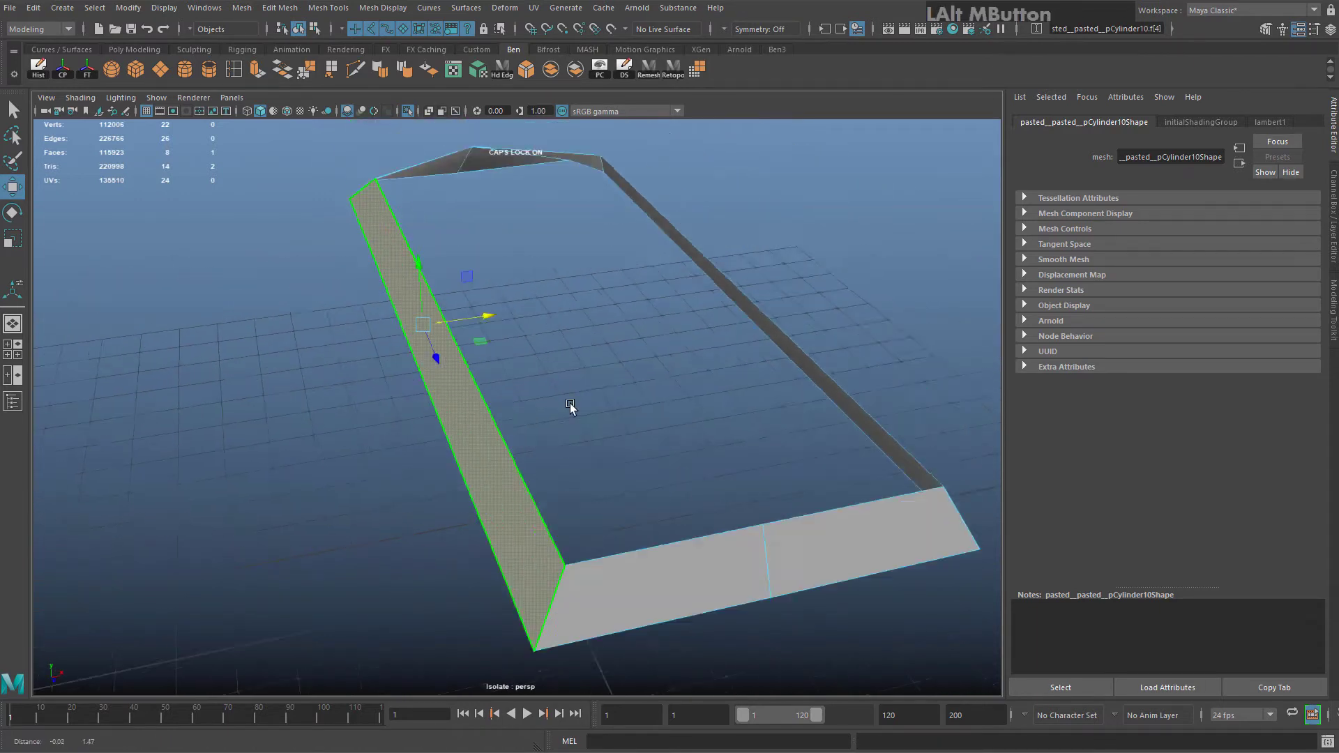
left_click_drag(571, 406, 481, 380, "alt")
key("ctrl+z")
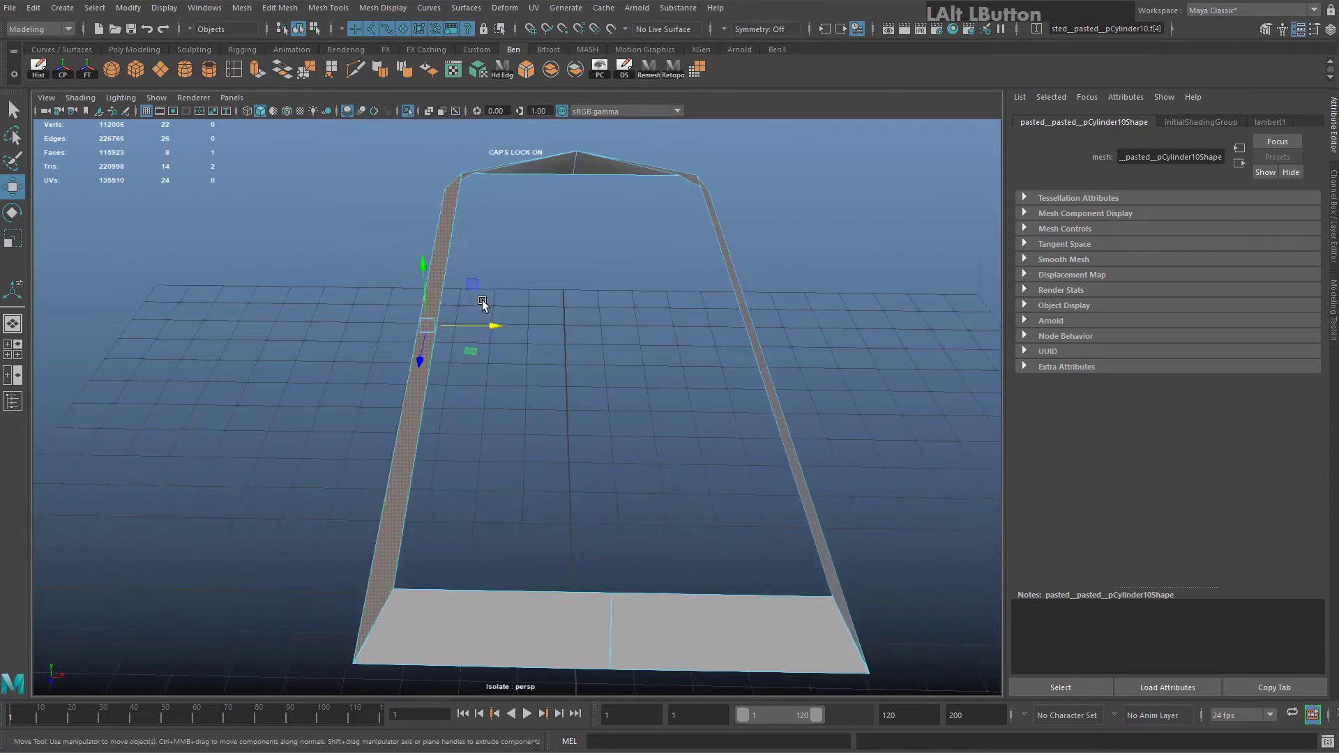
left_click_drag(489, 326, 424, 325)
key("ctrl+z")
Merge the coincident vertices of the whole sloped ring
left_click_drag(574, 248, 458, 457, "alt")
right_click_drag(458, 457, 663, 412)
middle_click_drag(664, 412, 512, 460, "alt")
left_click_drag(512, 460, 411, 94, "alt")
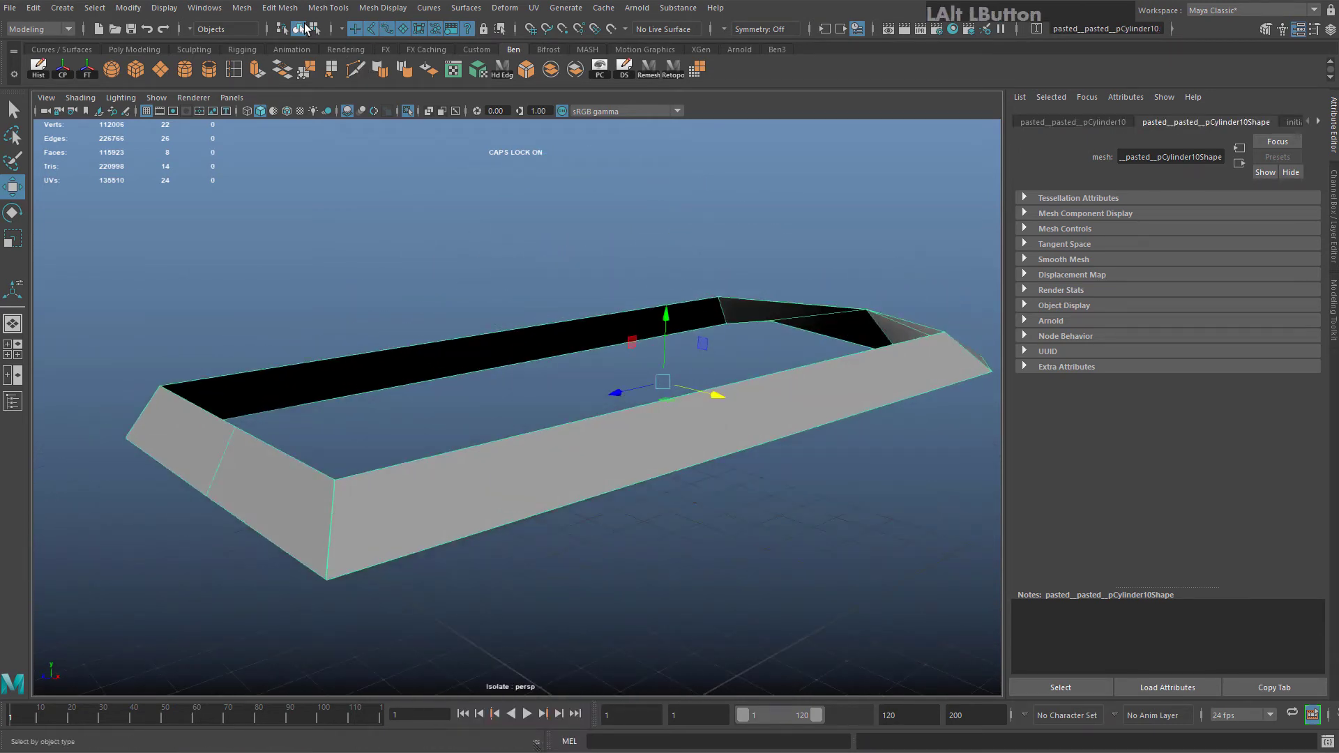
left_click(281, 8)
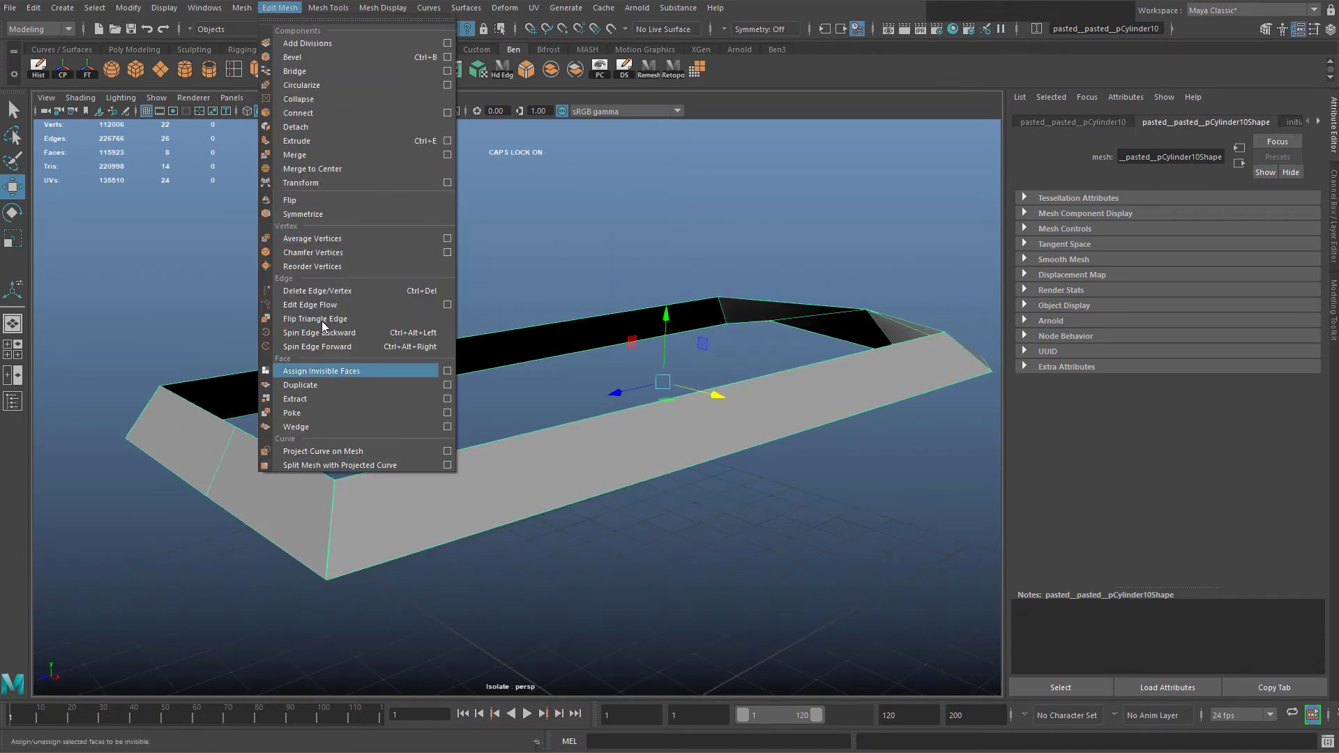
left_click(331, 155)
Select the upper border edges at both ends of the sloped ring and bridge them to close the flat top
right_click_drag(406, 481, 483, 337)
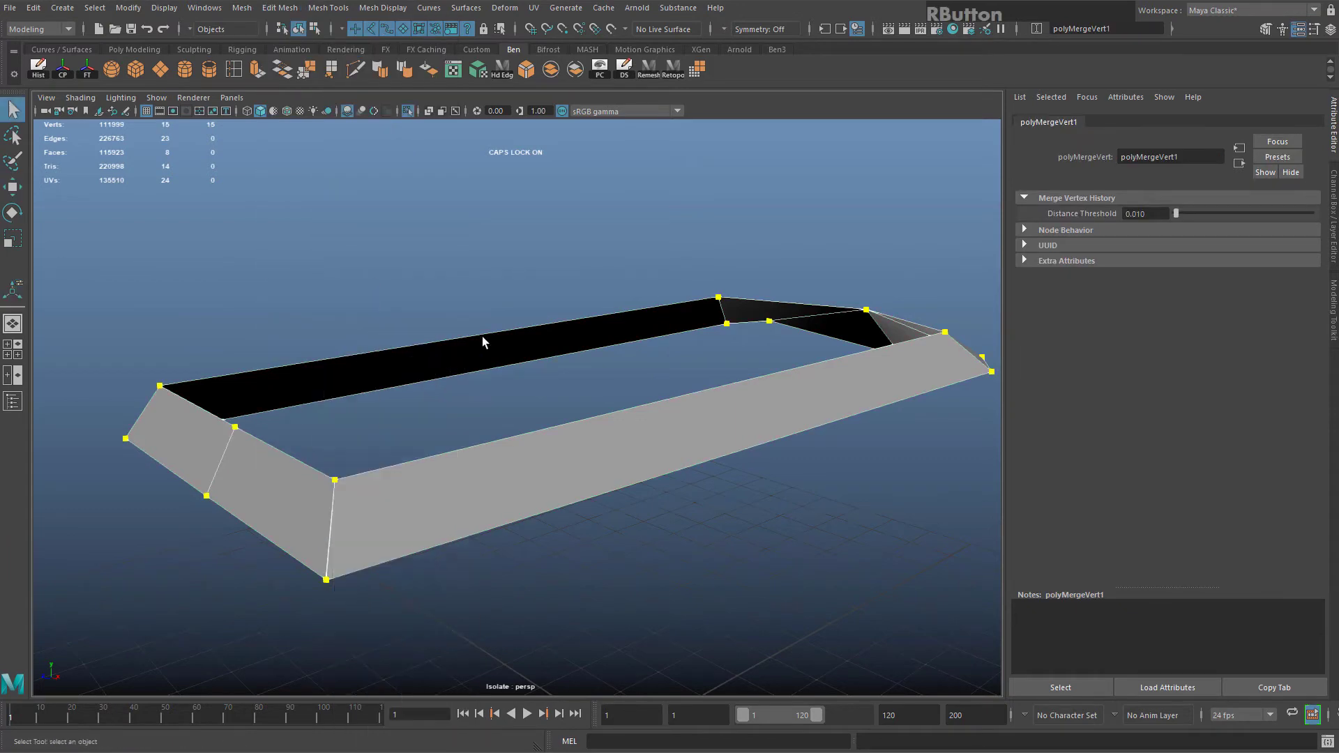
left_click(468, 289)
left_click_drag(446, 272, 537, 311, "alt")
left_click(464, 371)
left_click_drag(460, 384, 463, 480, "alt")
right_click_drag(526, 382, 524, 343)
middle_click_drag(419, 441, 598, 424, "alt")
left_click(447, 531)
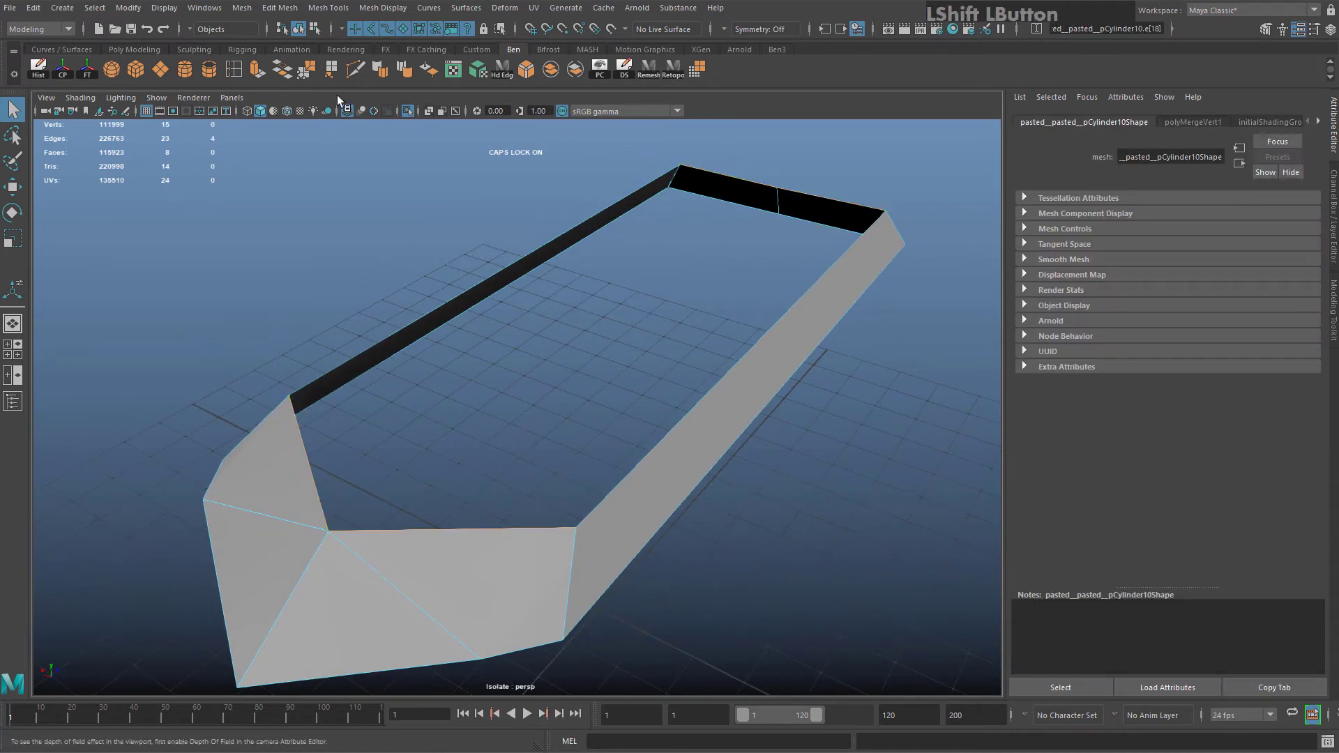
right_click_drag(646, 367, 710, 320)
left_click_drag(849, 441, 499, 423, "alt")
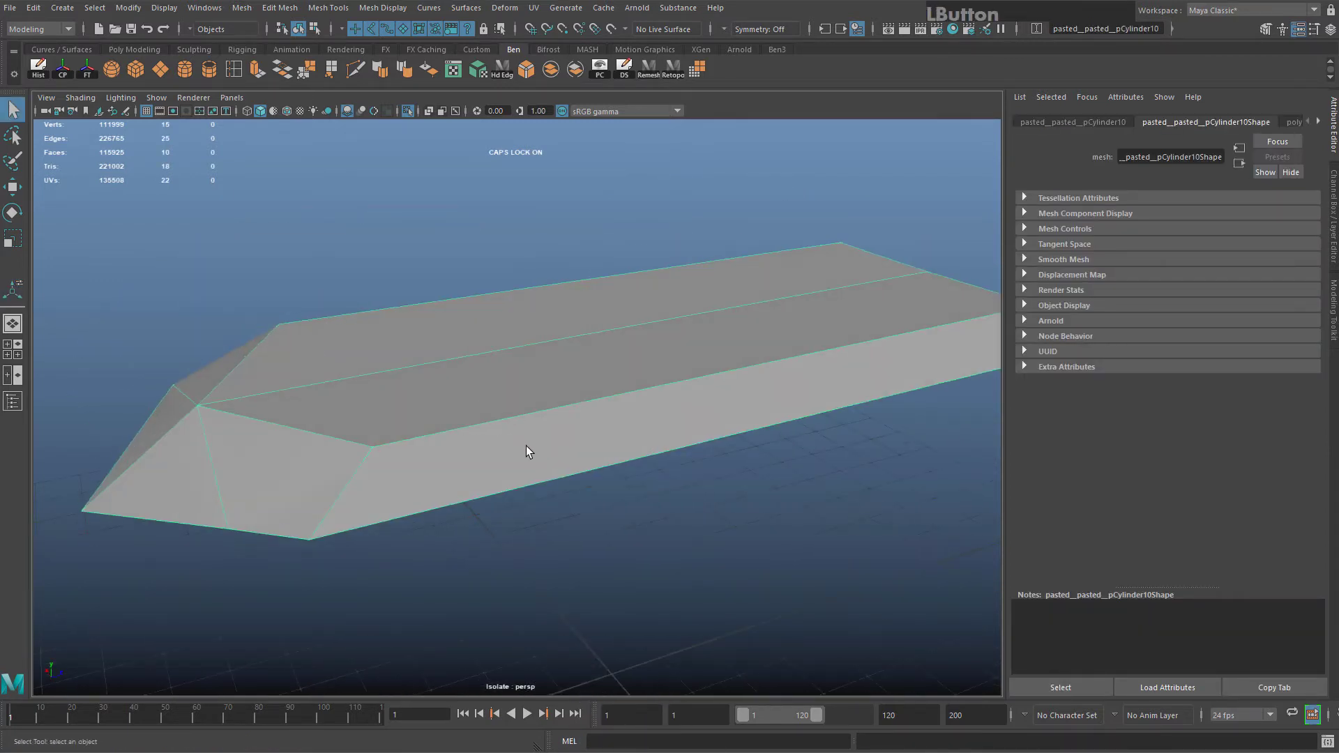
Try to bevel the whole closed hull piece with a changed fraction, and undo the bevel
scroll(475, 257, "up", 3)
scroll(375, 420, "down", 2)
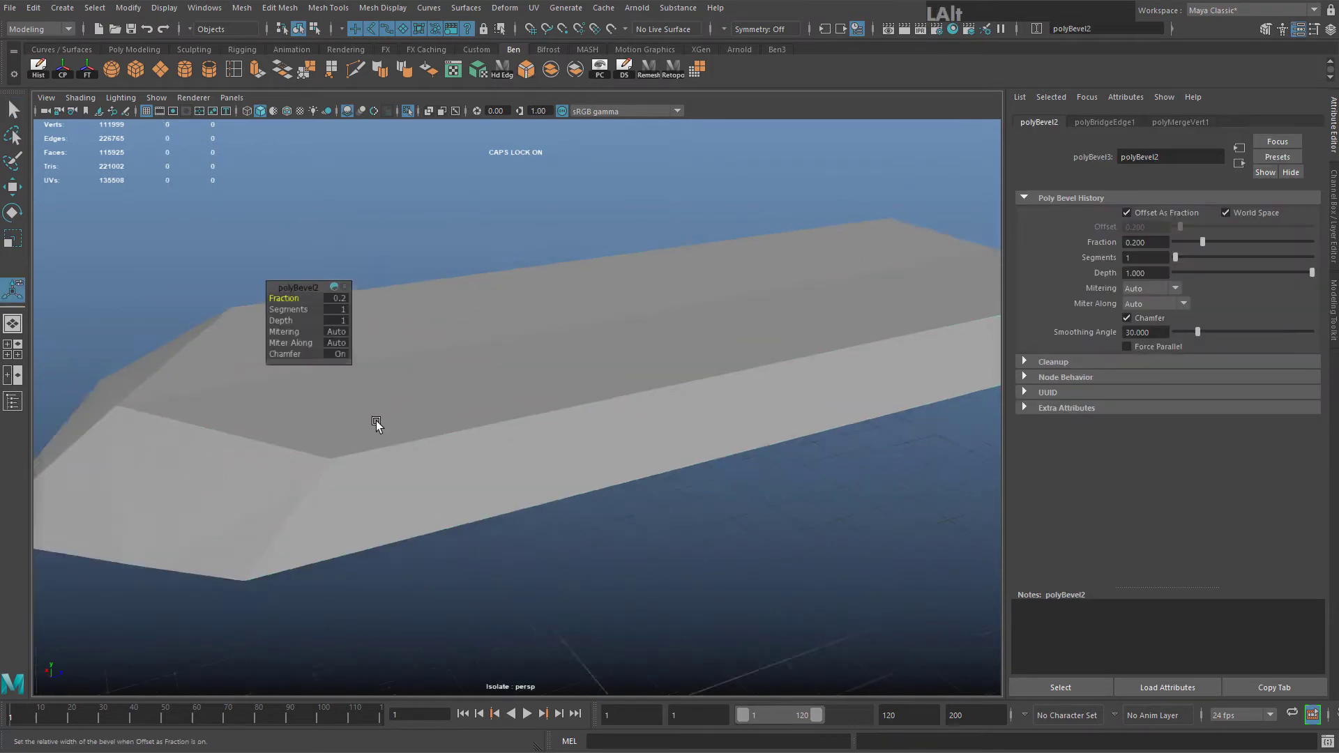
middle_click_drag(375, 420, 426, 424, "alt")
scroll(425, 424, "up", 3)
left_click_drag(426, 424, 393, 299, "alt")
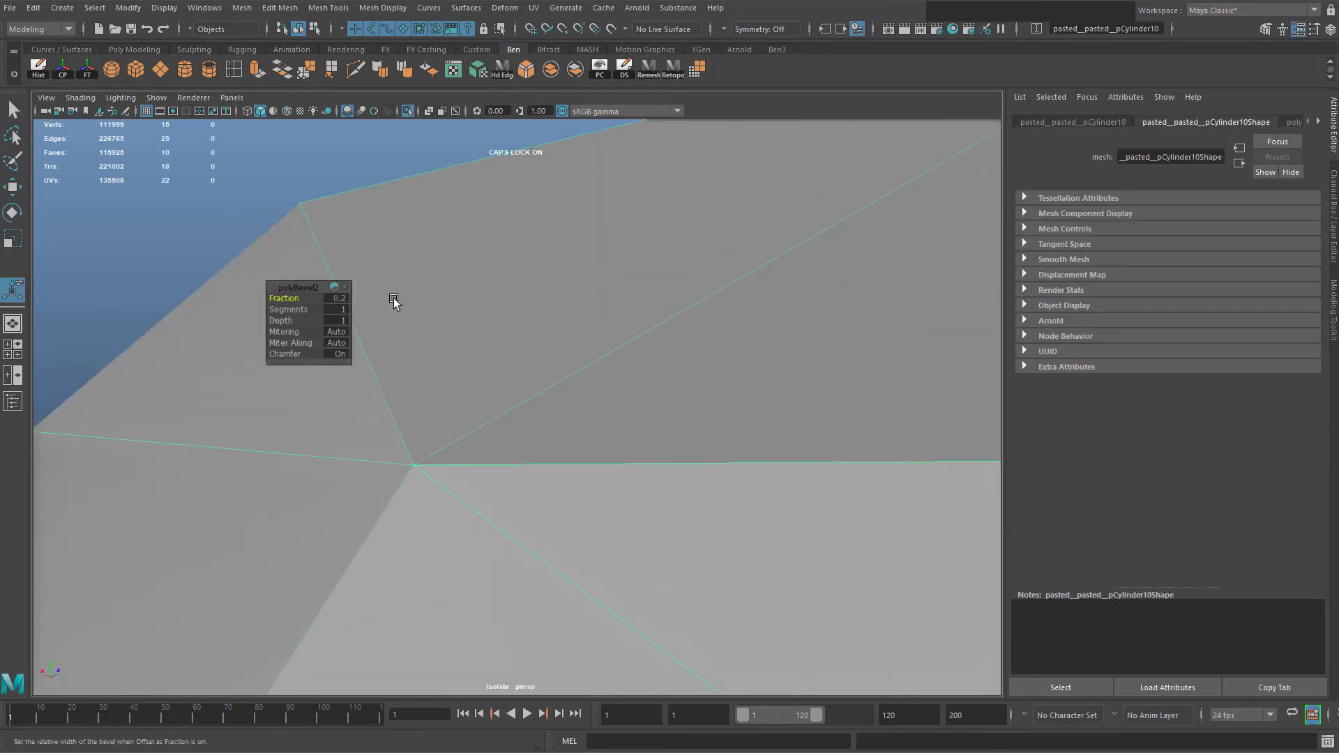
left_click_drag(273, 295, 344, 297)
scroll(657, 403, "down", 5)
key("ctrl+z")
key("ctrl+z")
key("ctrl+z")
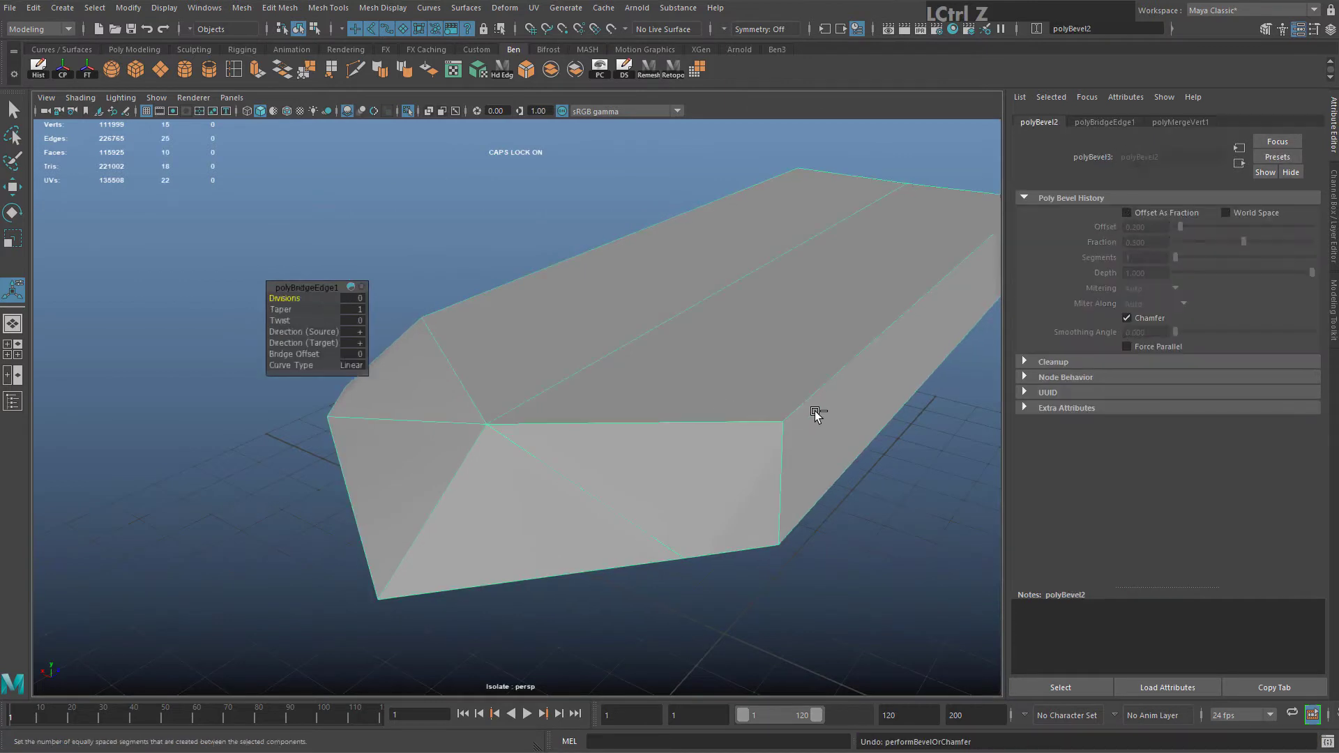
key("ctrl+z")
Delete the construction history of the closed hull piece
left_click(701, 537)
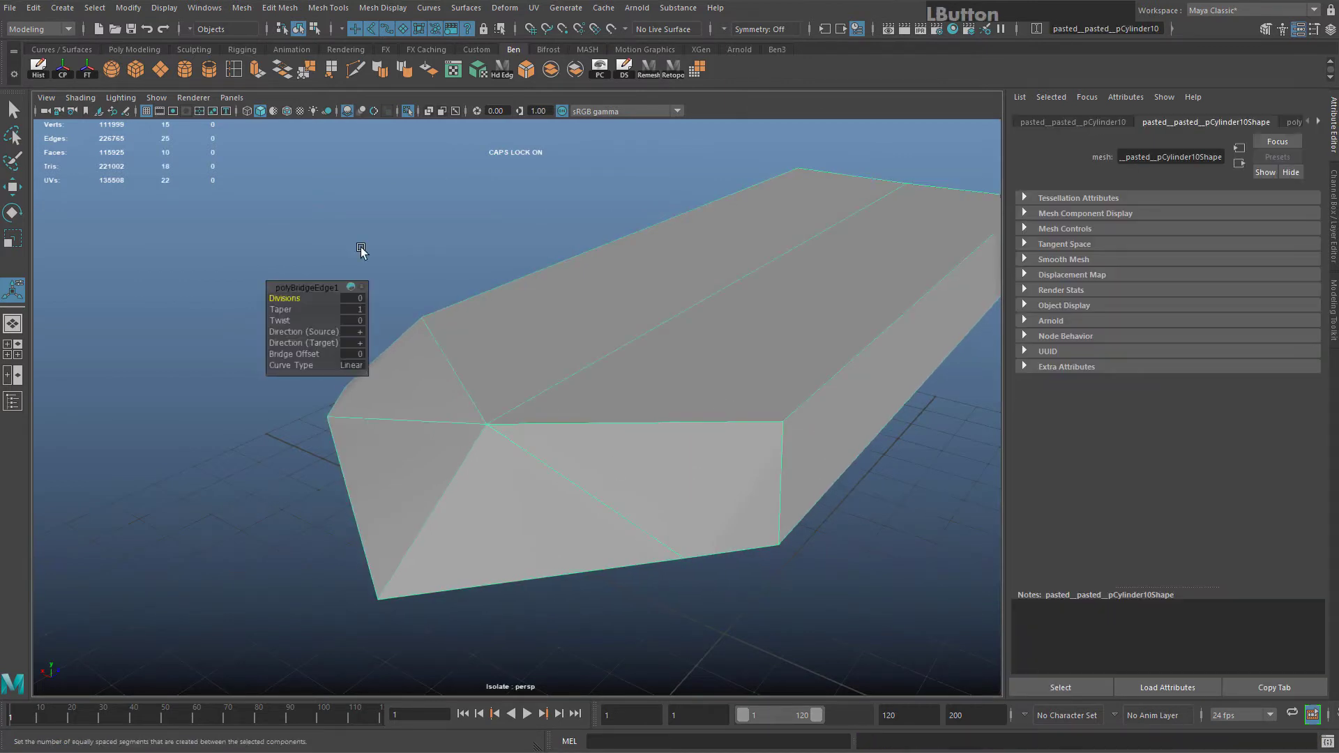
left_click(44, 73)
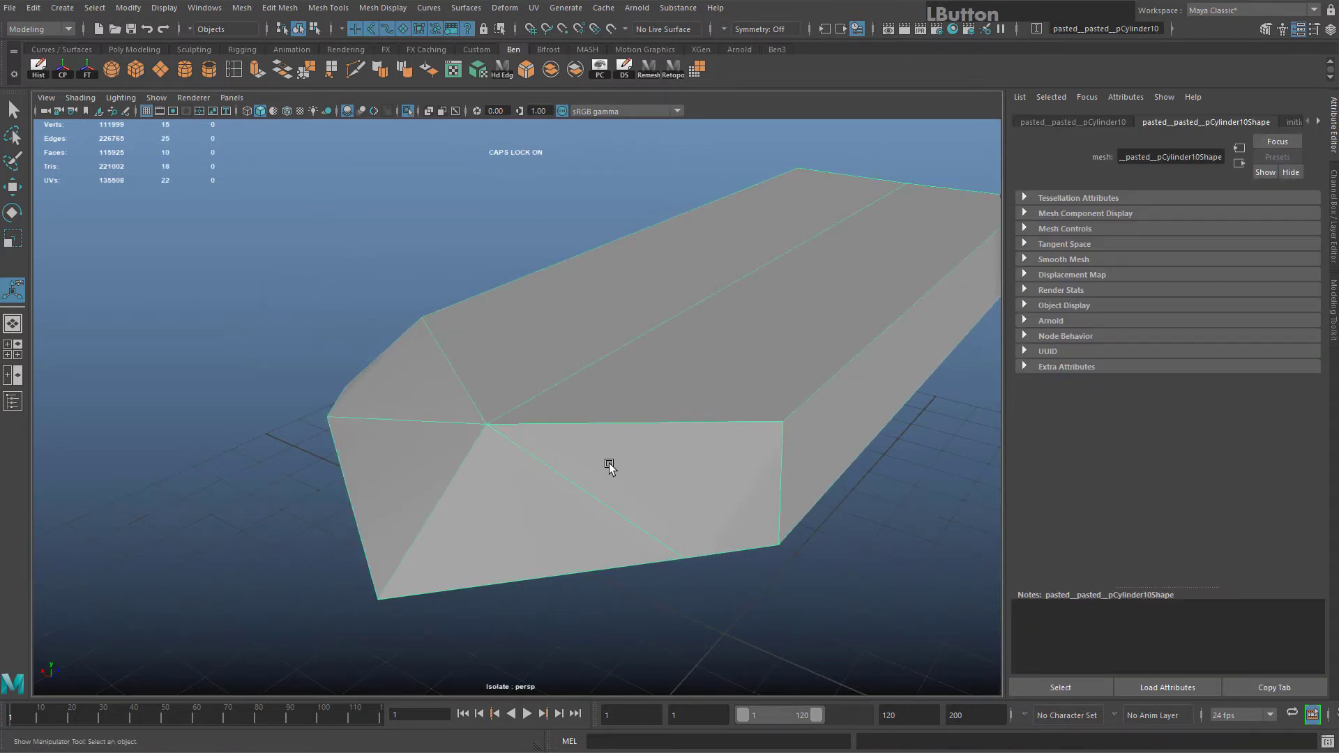
left_click_drag(639, 416, 609, 415, "alt")
Test-bevel one long outer edge of the flat top, and undo the bevel
key("w")
key("F10")
left_click(669, 414)
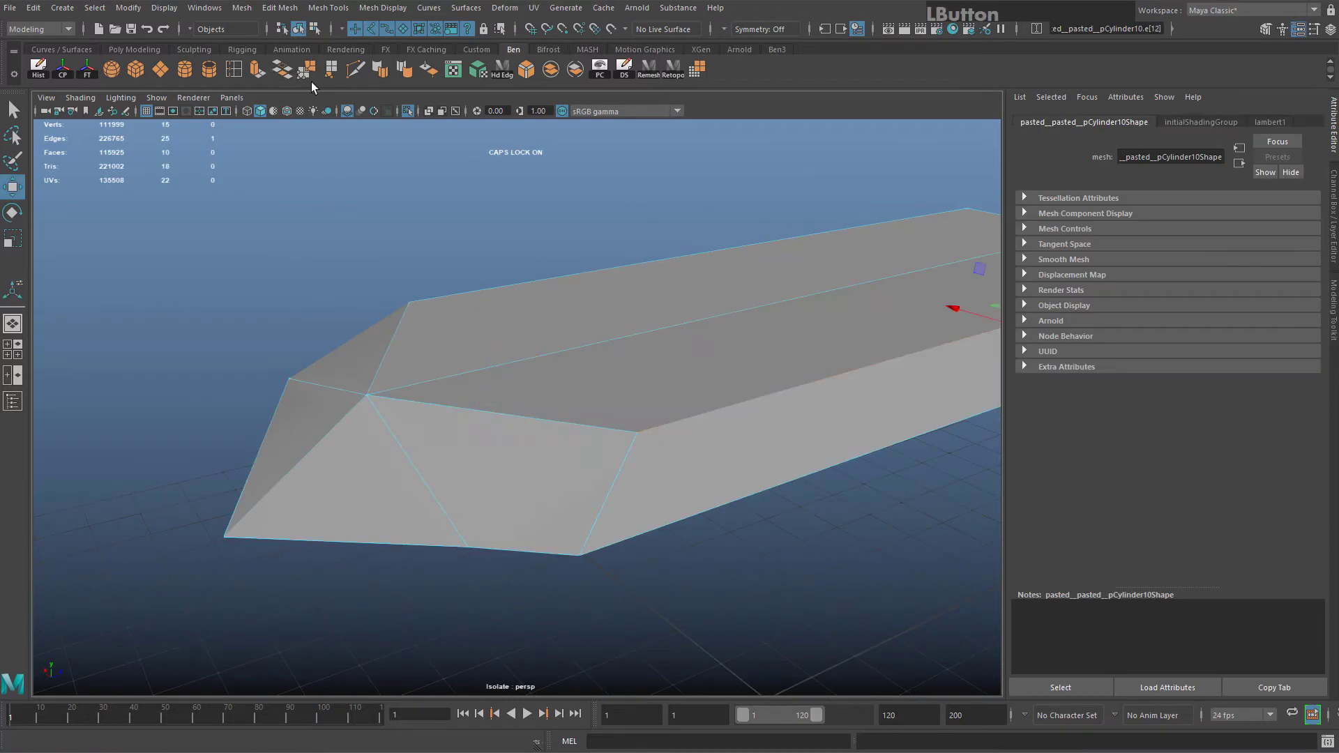
middle_click_drag(691, 273, 489, 268, "alt")
left_click_drag(489, 268, 615, 278, "alt")
middle_click_drag(615, 278, 687, 341, "alt")
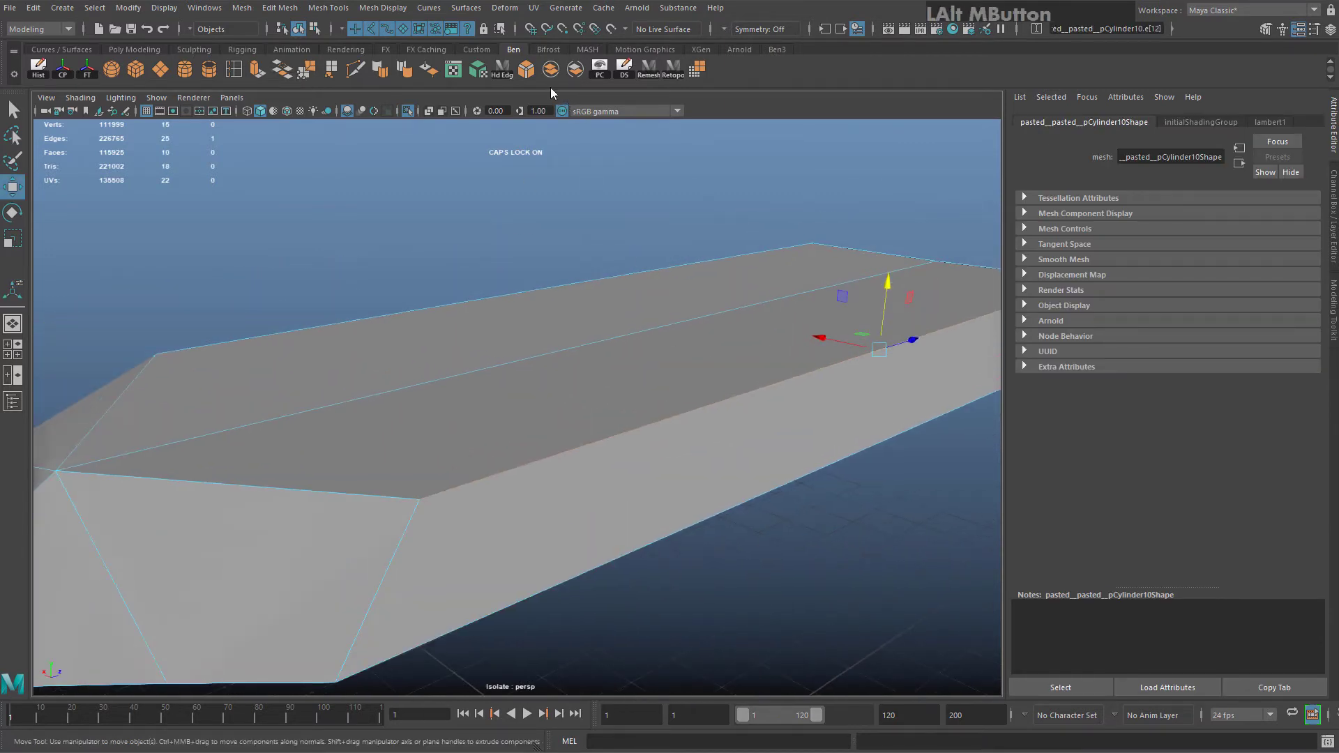
left_click(526, 69)
left_click(323, 488)
key("ctrl+z")
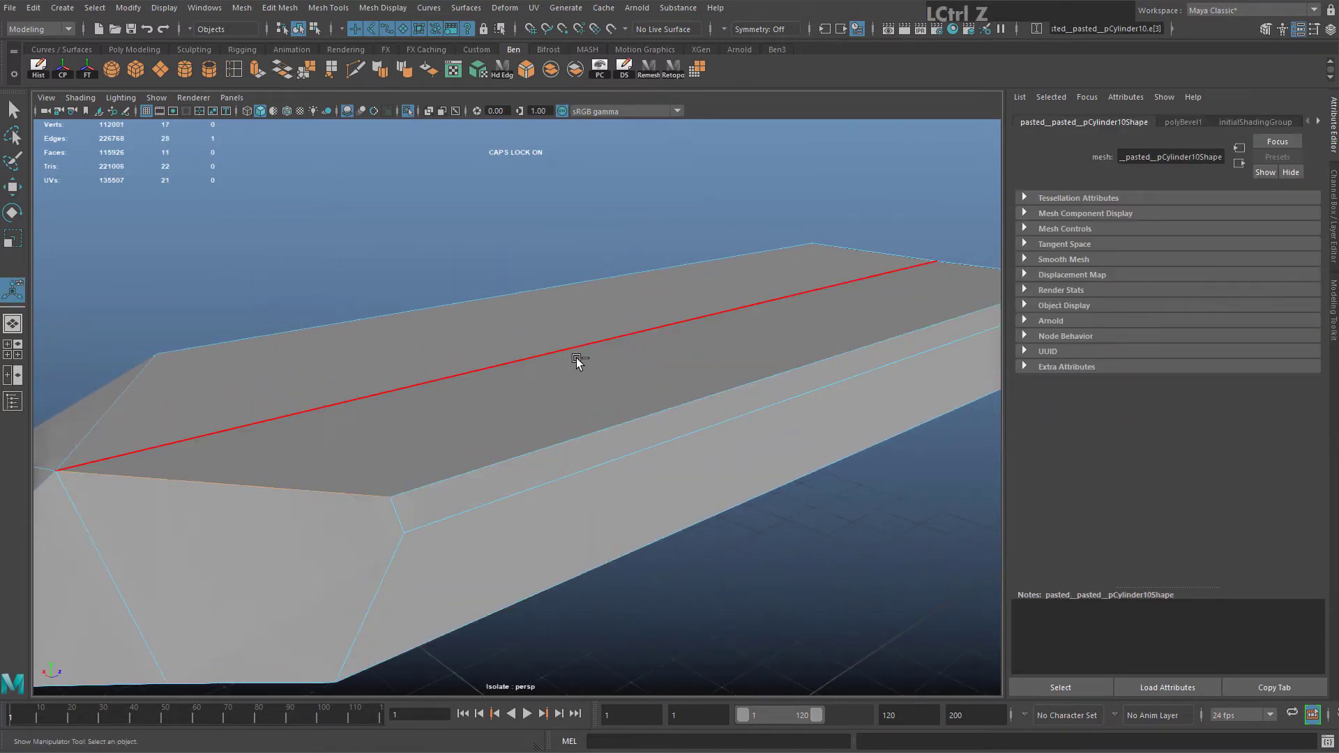
key("ctrl+z")
key("ctrl+z")
Try to bevel the flat top's two edges at the pointed end, and undo each attempt
left_click(272, 479)
middle_click_drag(523, 368, 694, 348, "alt")
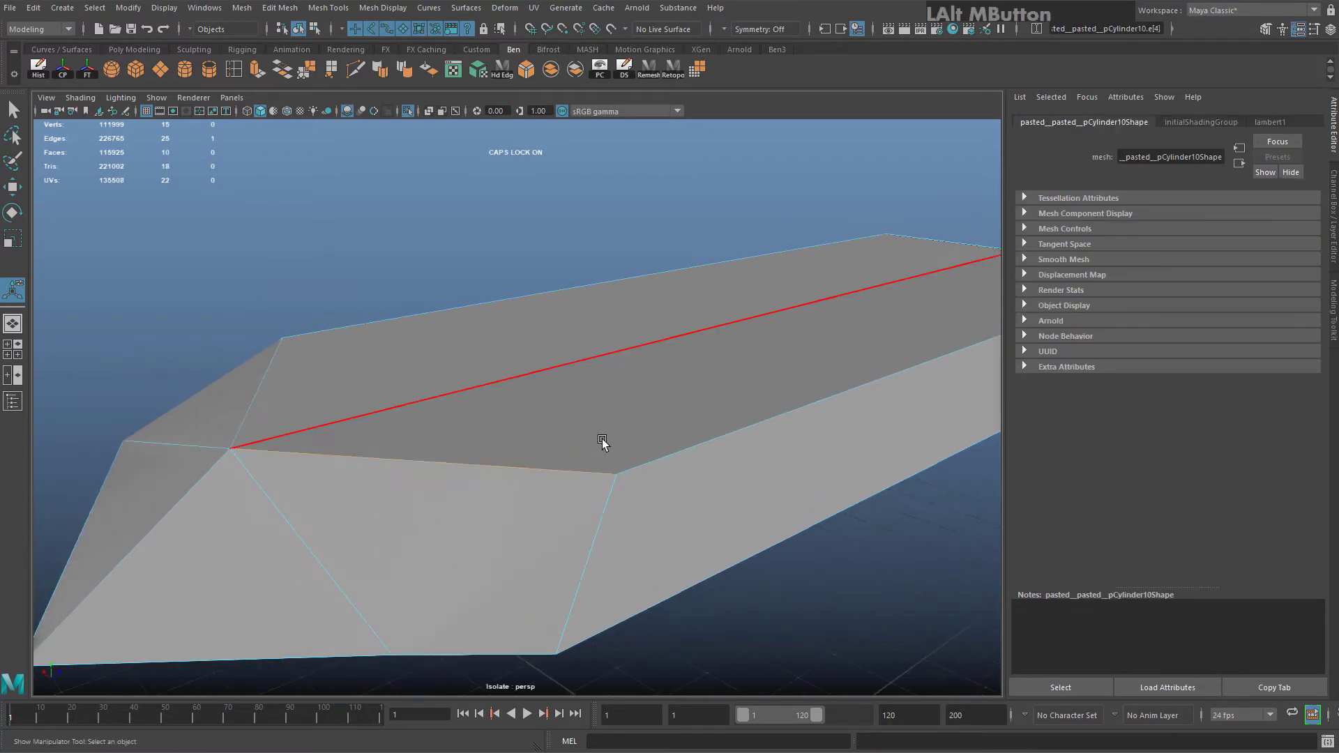
key("g")
key("ctrl+z")
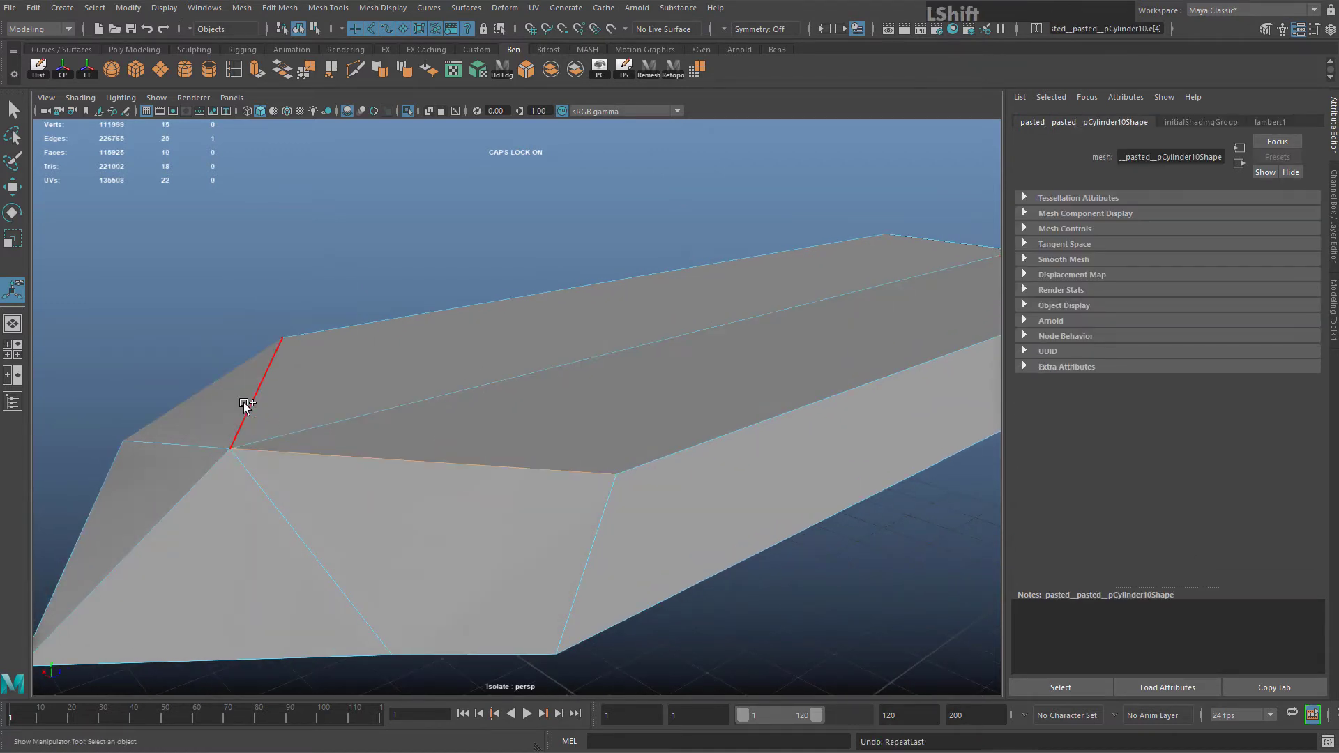
key("ctrl+z")
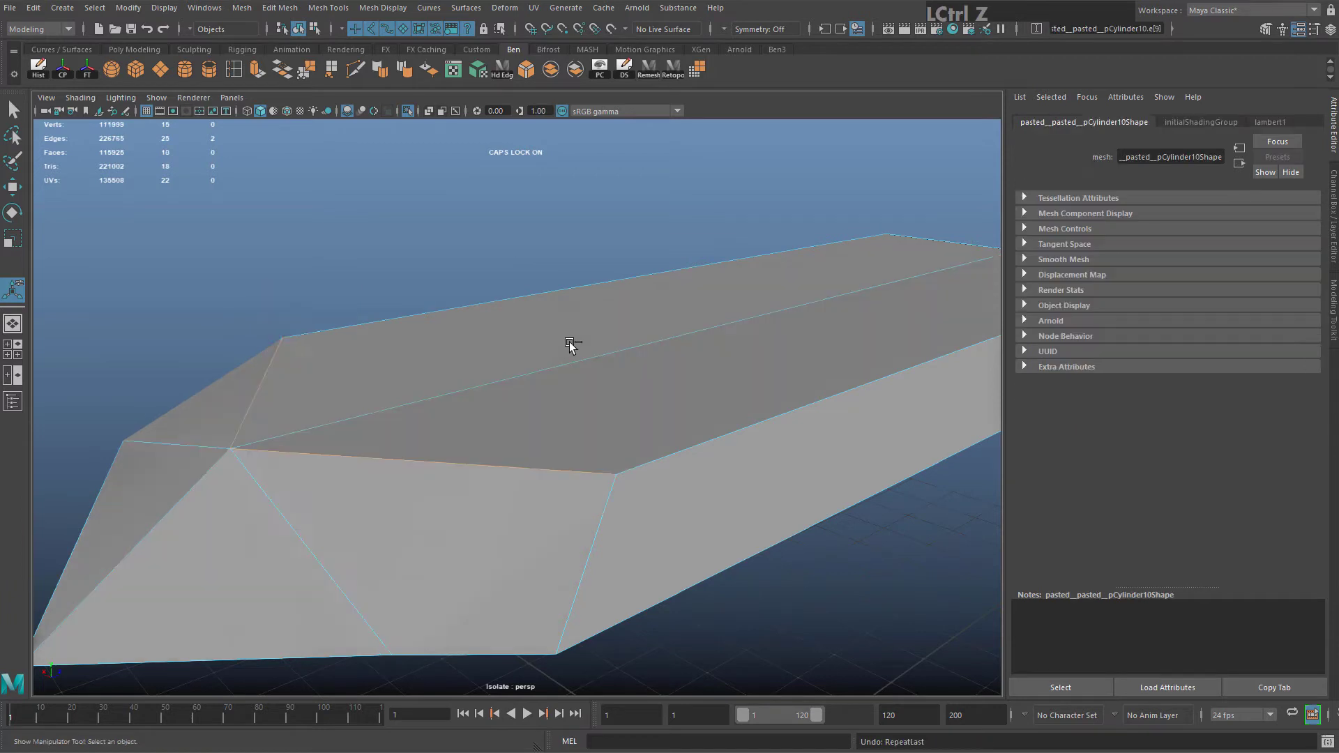
Try to bevel the entire hull piece again with the default fraction of 0.2, and undo it
right_click_drag(508, 398, 518, 362)
right_click_drag(411, 125, 526, 46, "alt")
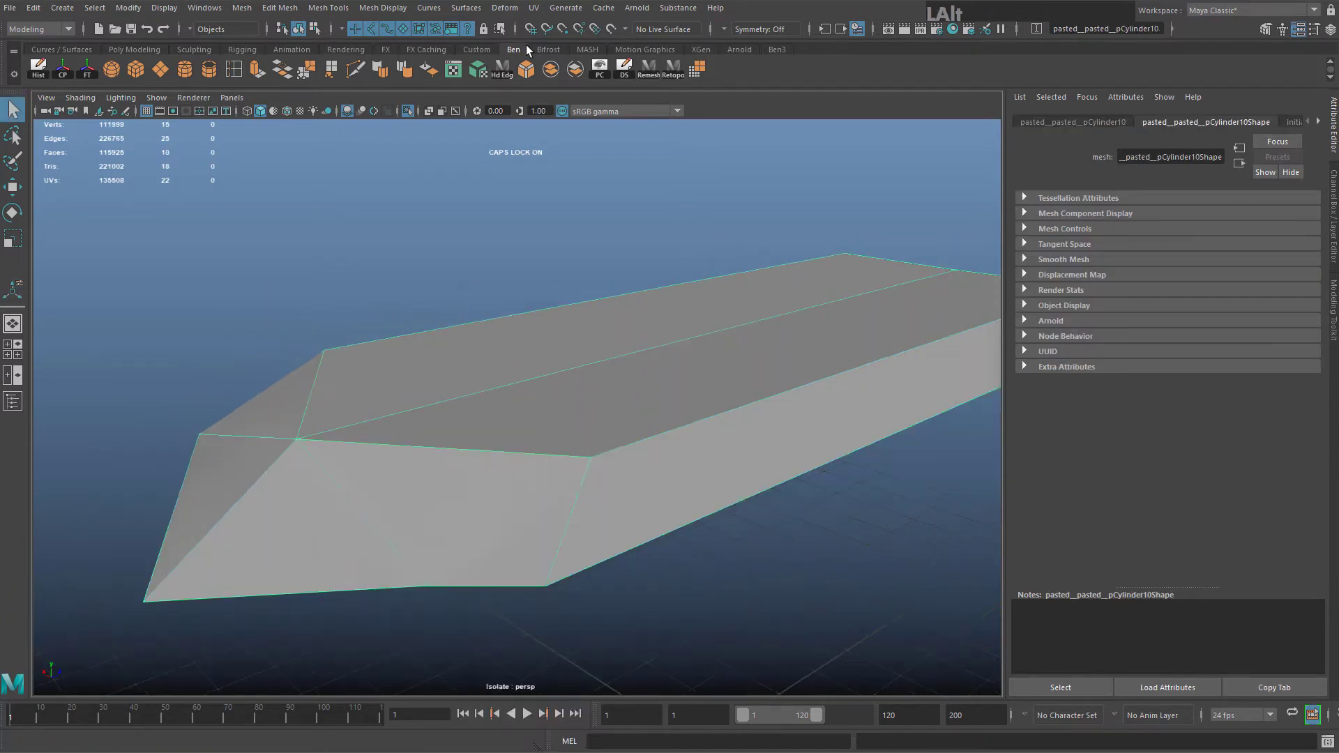
left_click(525, 85)
scroll(526, 422, "up", 3)
key("ctrl+z")
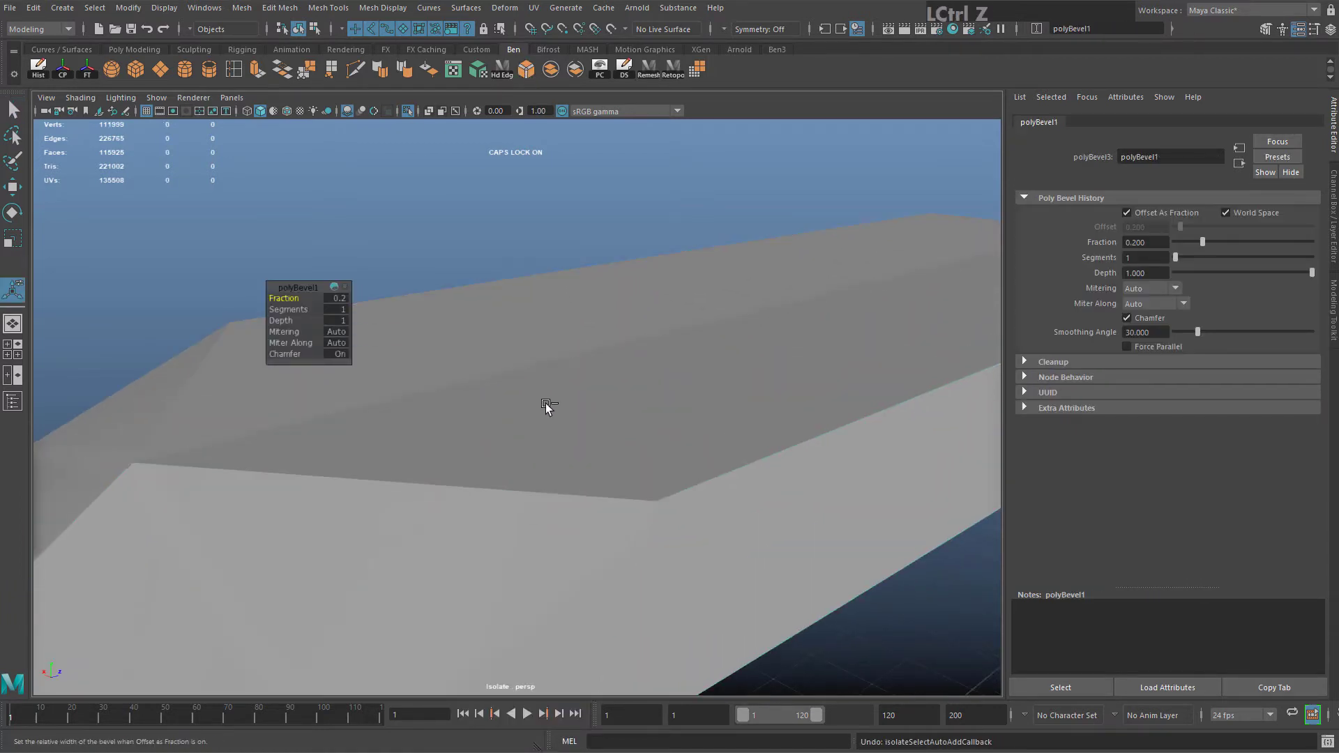
scroll(585, 394, "down", 3)
Select the edges around the perimeter of the hull piece's flat top
left_click(457, 402)
left_click(306, 412, "shift")
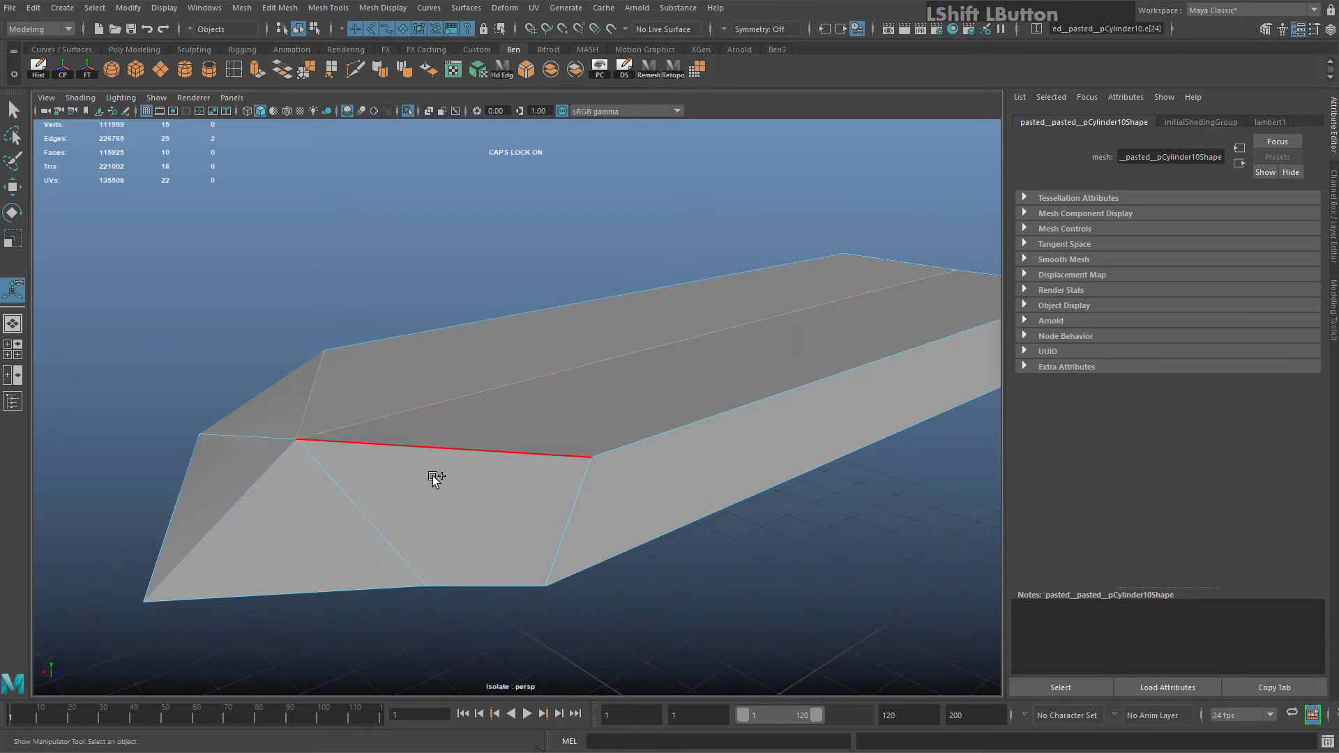
left_click(468, 450, "shift")
left_click(340, 387)
left_click(422, 471, "shift")
left_click(650, 439, "shift")
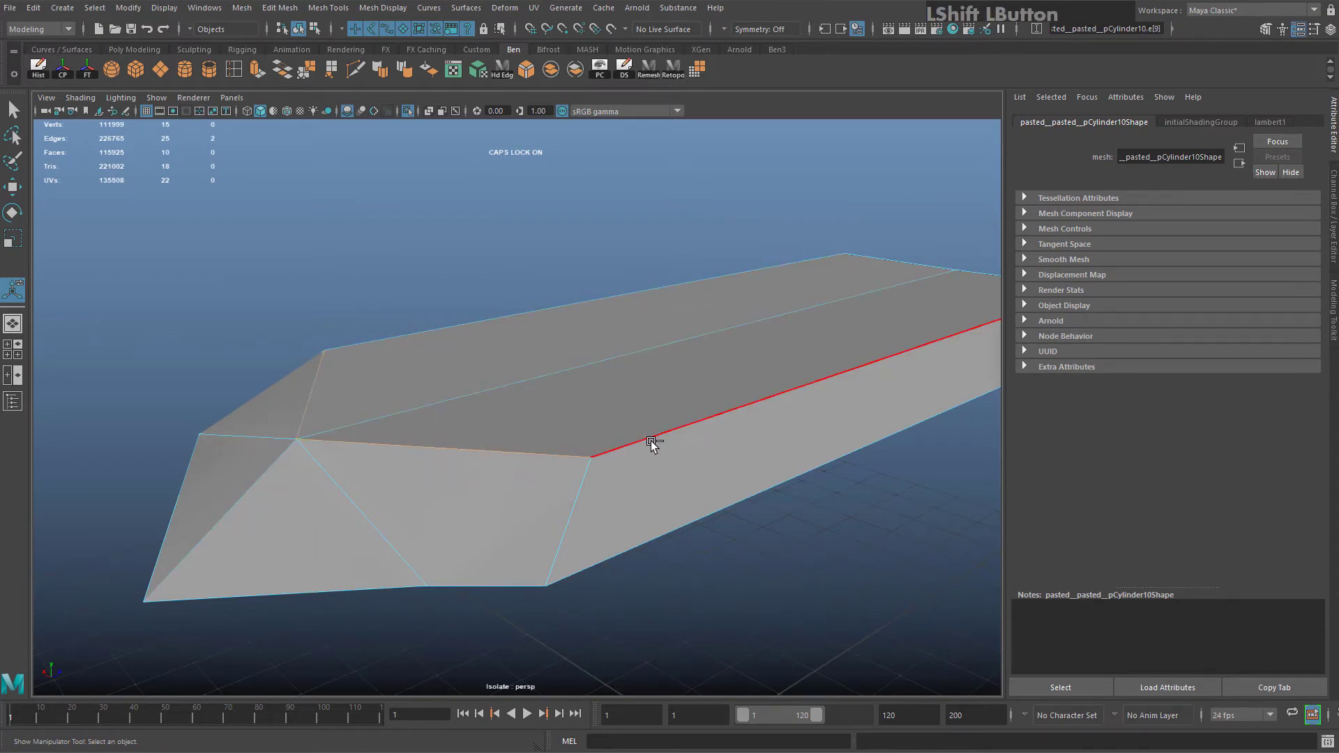
left_click_drag(684, 455, 449, 532, "alt")
left_click(487, 538, "shift")
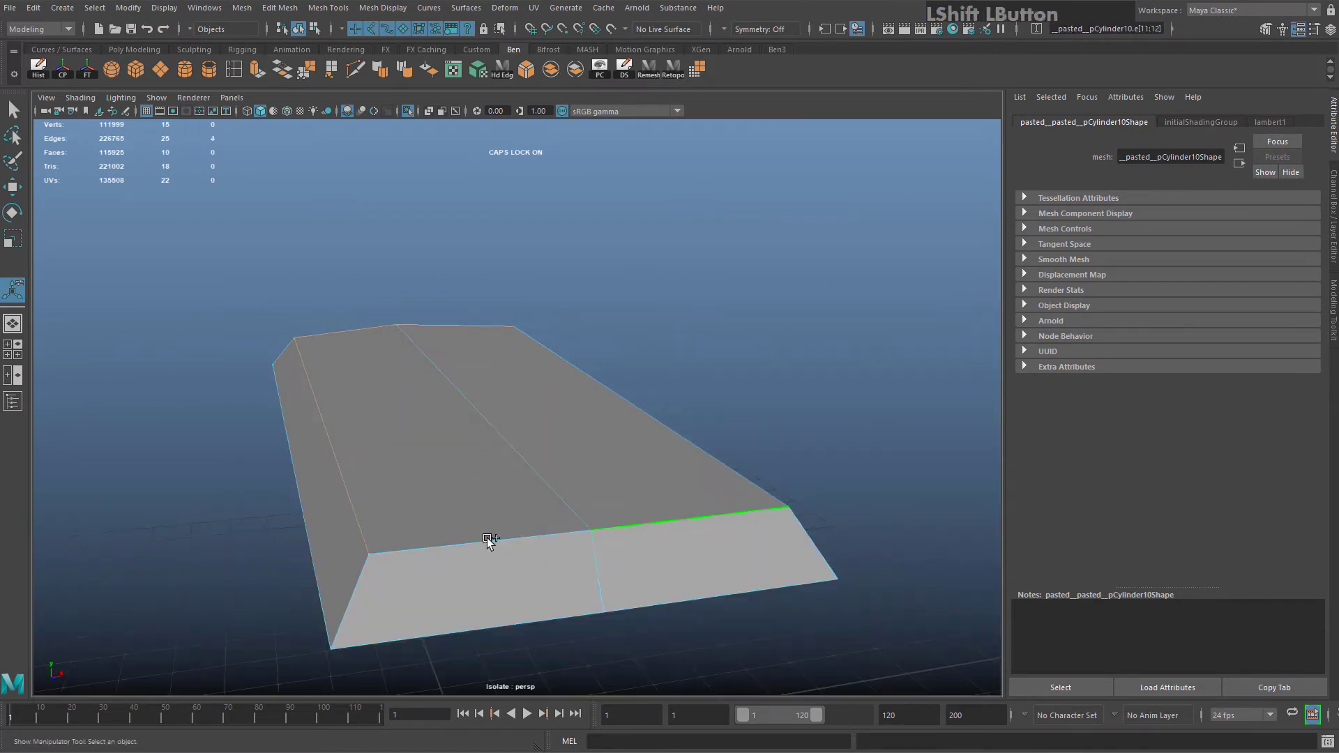
left_click_drag(355, 577, 446, 470, "alt")
middle_click_drag(445, 470, 386, 493, "alt")
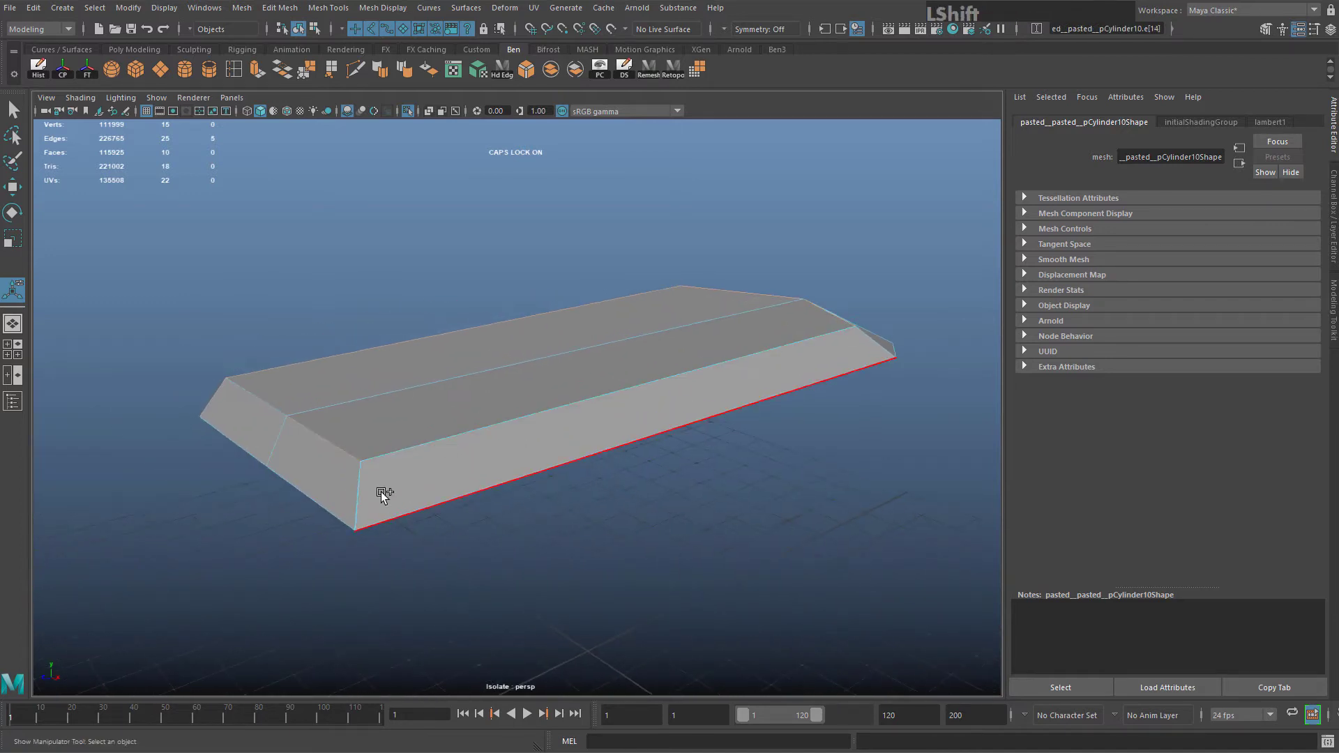
left_click(411, 450, "shift")
Add the flat top's centre line and sloped edges at the pointed end to the edge selection
left_click(272, 442, "shift")
left_click(376, 397, "shift")
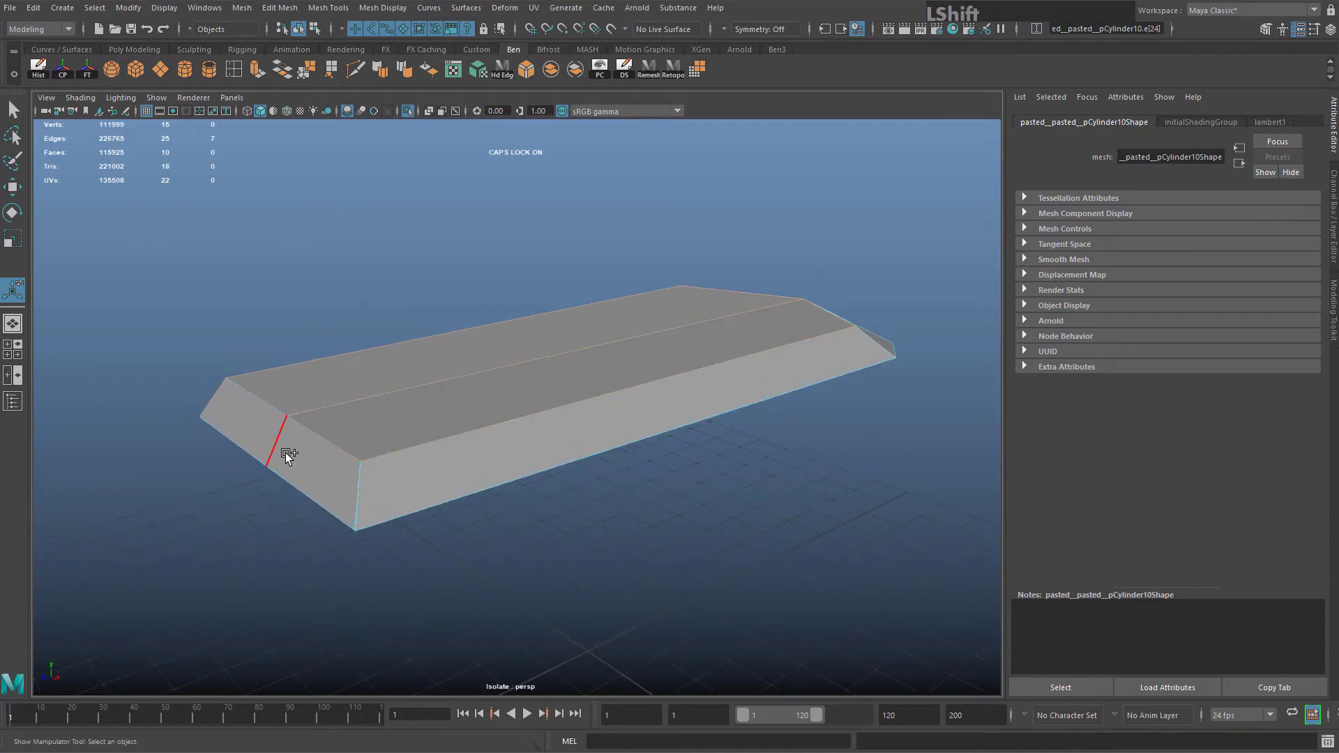
left_click_drag(256, 398, 358, 472, "alt")
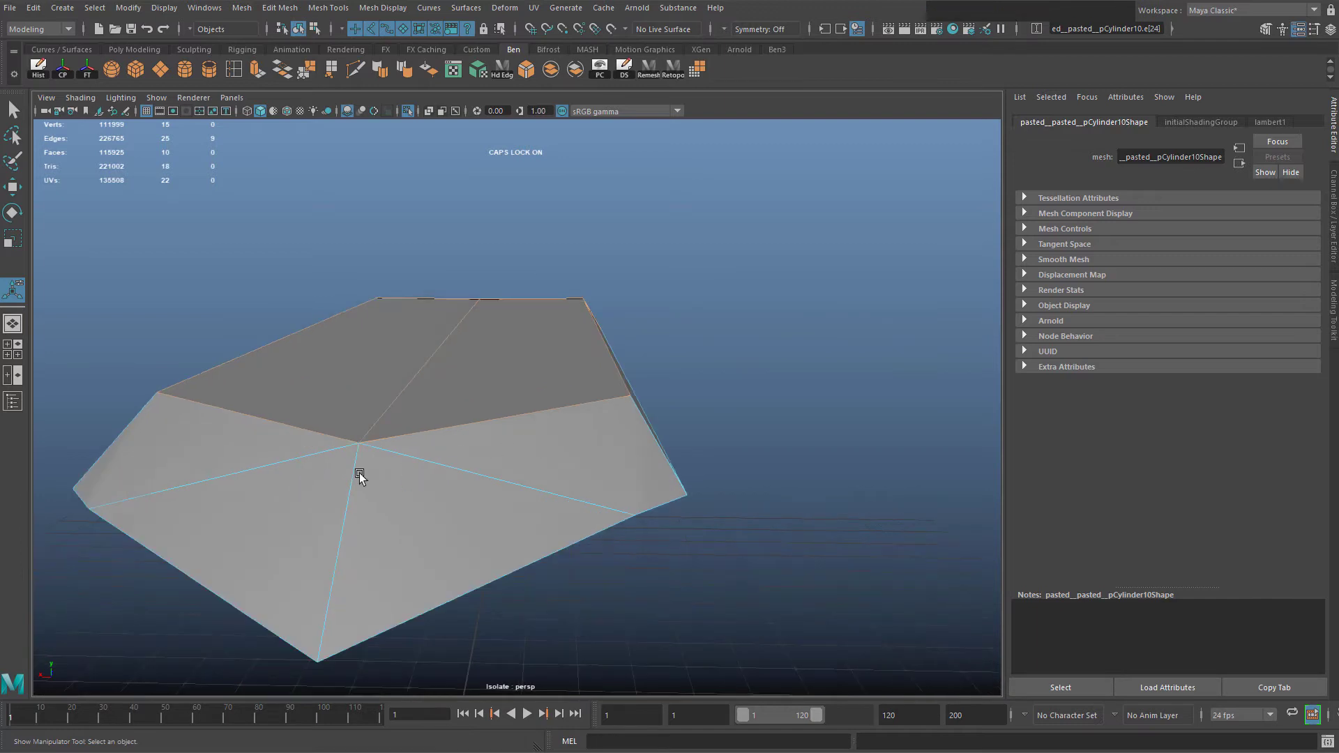
left_click(356, 486, "shift")
left_click(478, 475, "shift")
left_click_drag(478, 475, 352, 460, "alt")
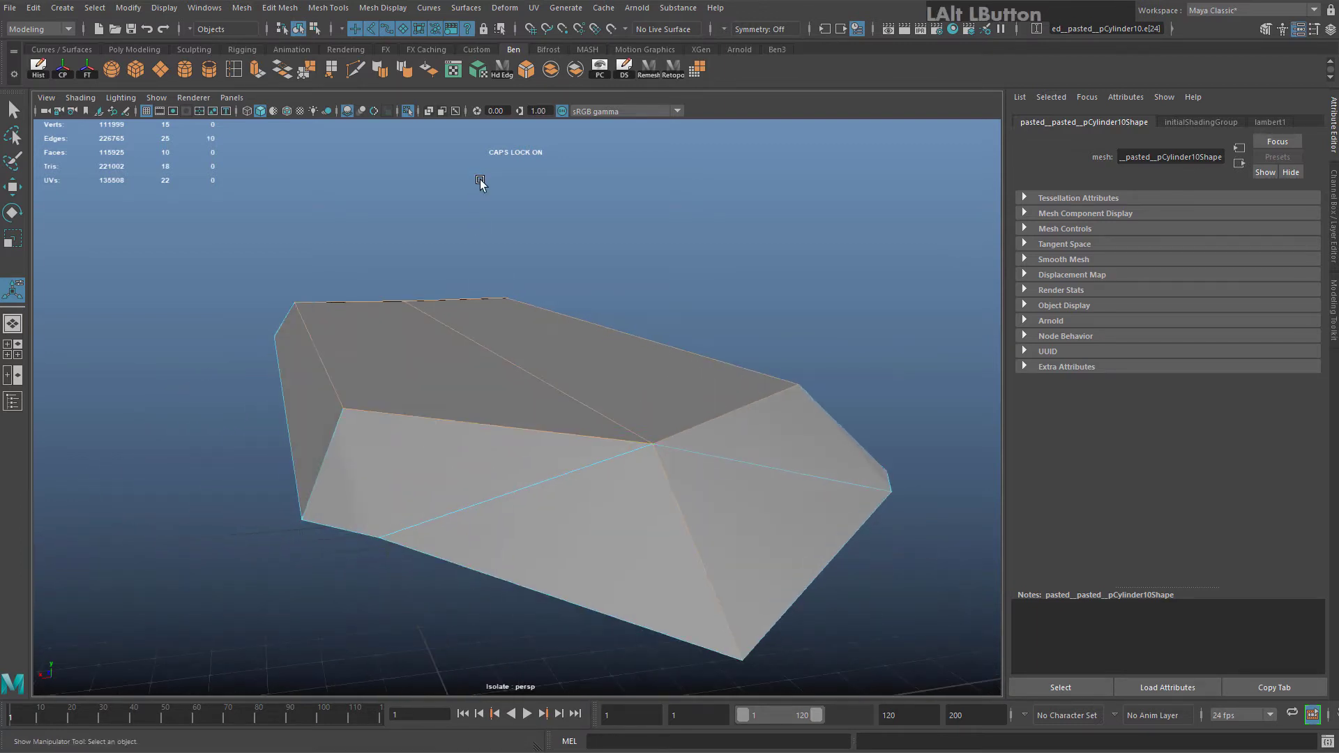
left_click(828, 440, "shift")
left_click_drag(829, 441, 391, 439, "alt")
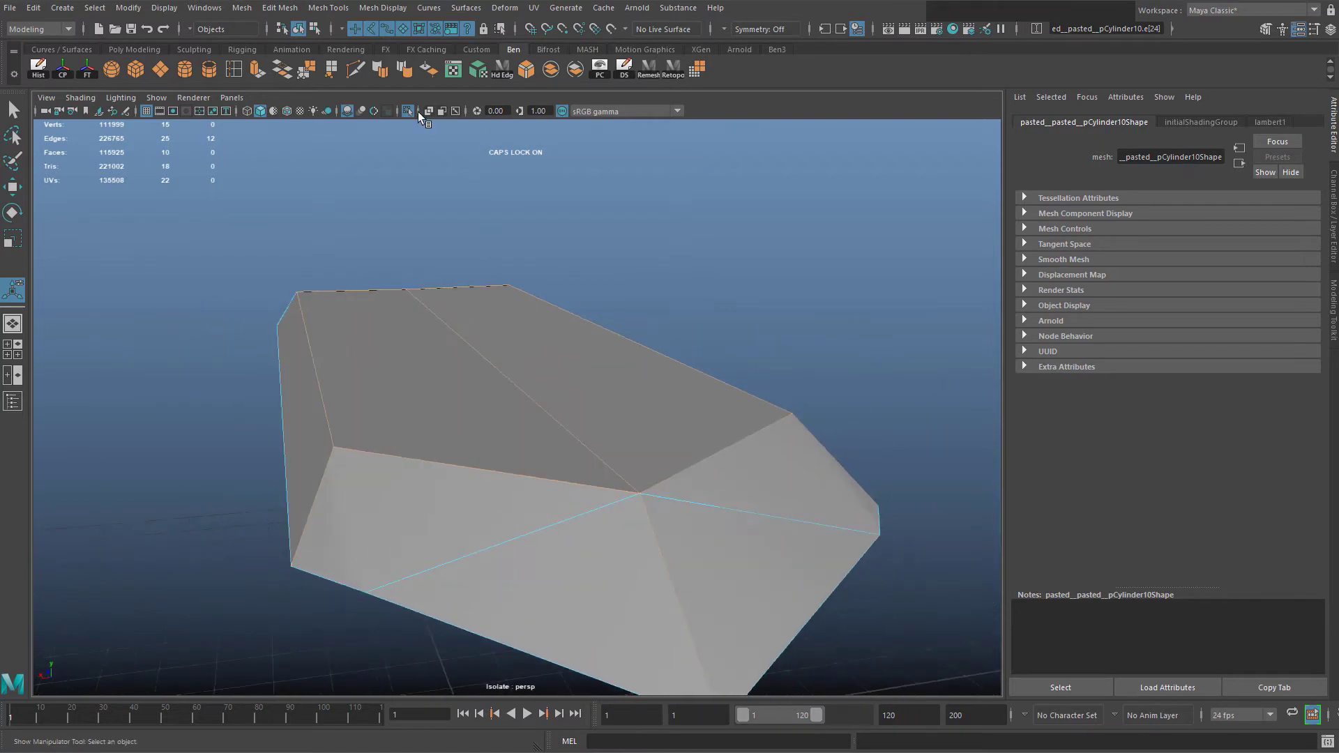
Try to bevel the selected edges with fractions of 1 and 10, and undo back to the earlier edge selection
left_click(538, 71)
left_click_drag(607, 395, 563, 383, "alt")
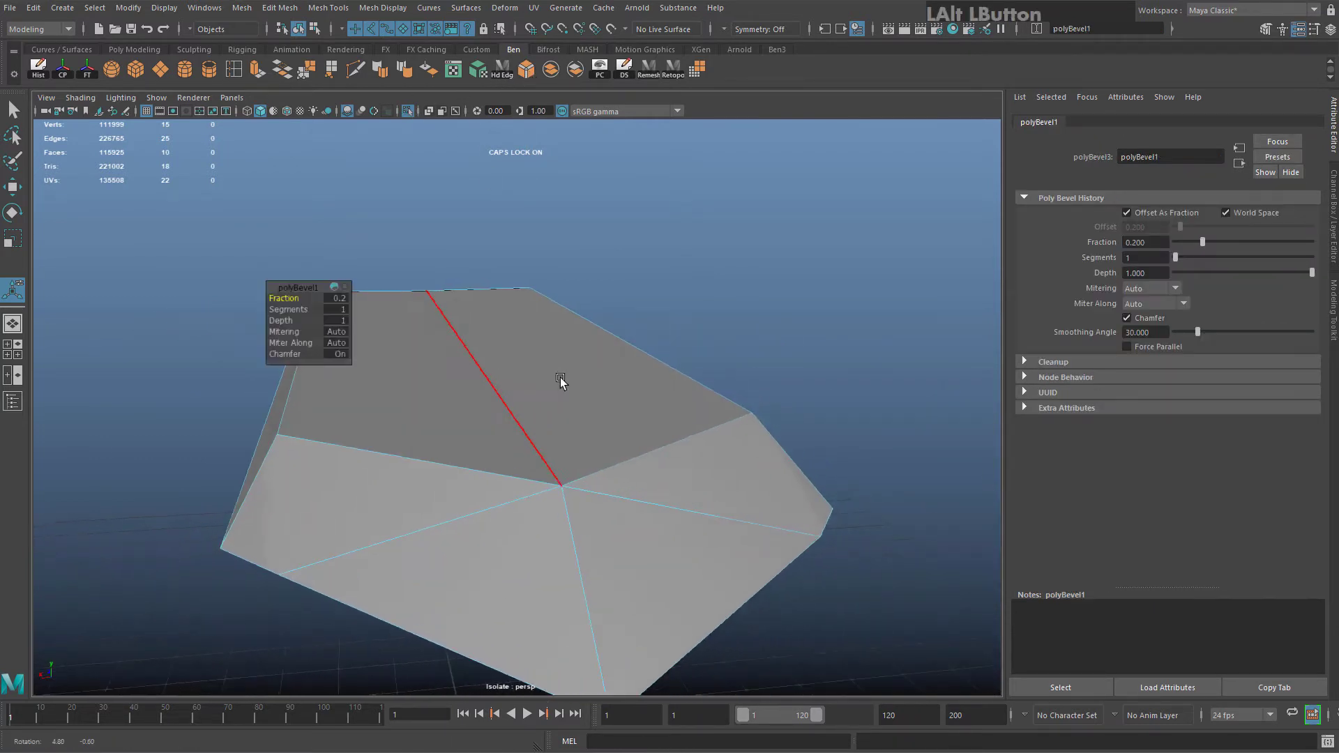
scroll(691, 286, "up", 1)
scroll(505, 400, "up", 1)
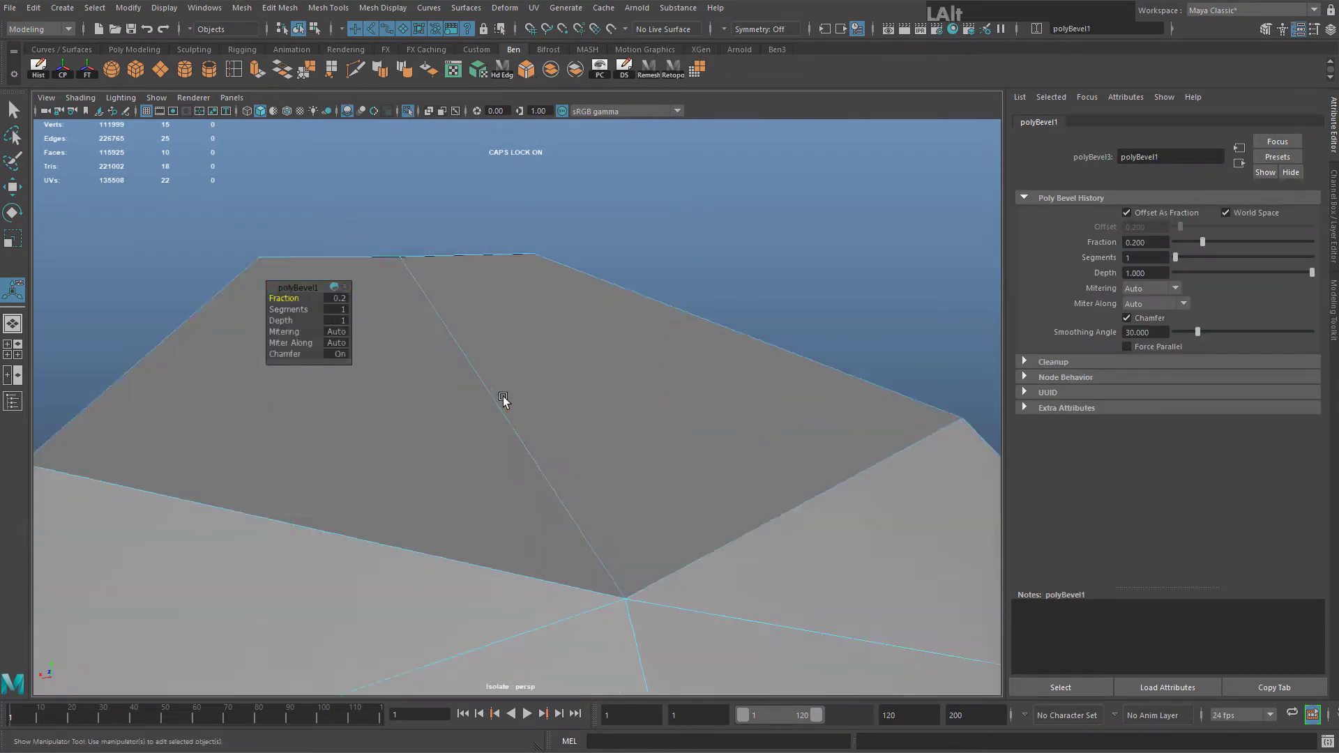
scroll(505, 401, "down", 1)
left_click(335, 299)
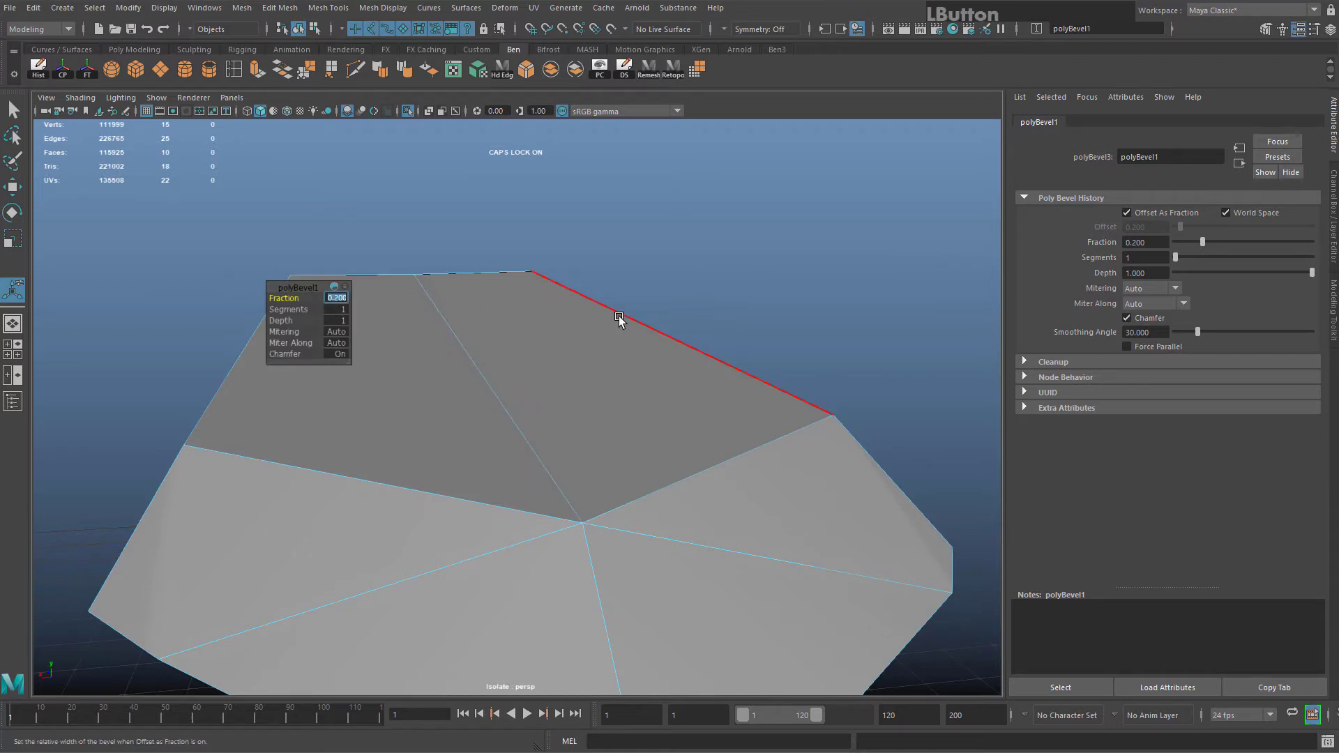
key("KP_Enter")
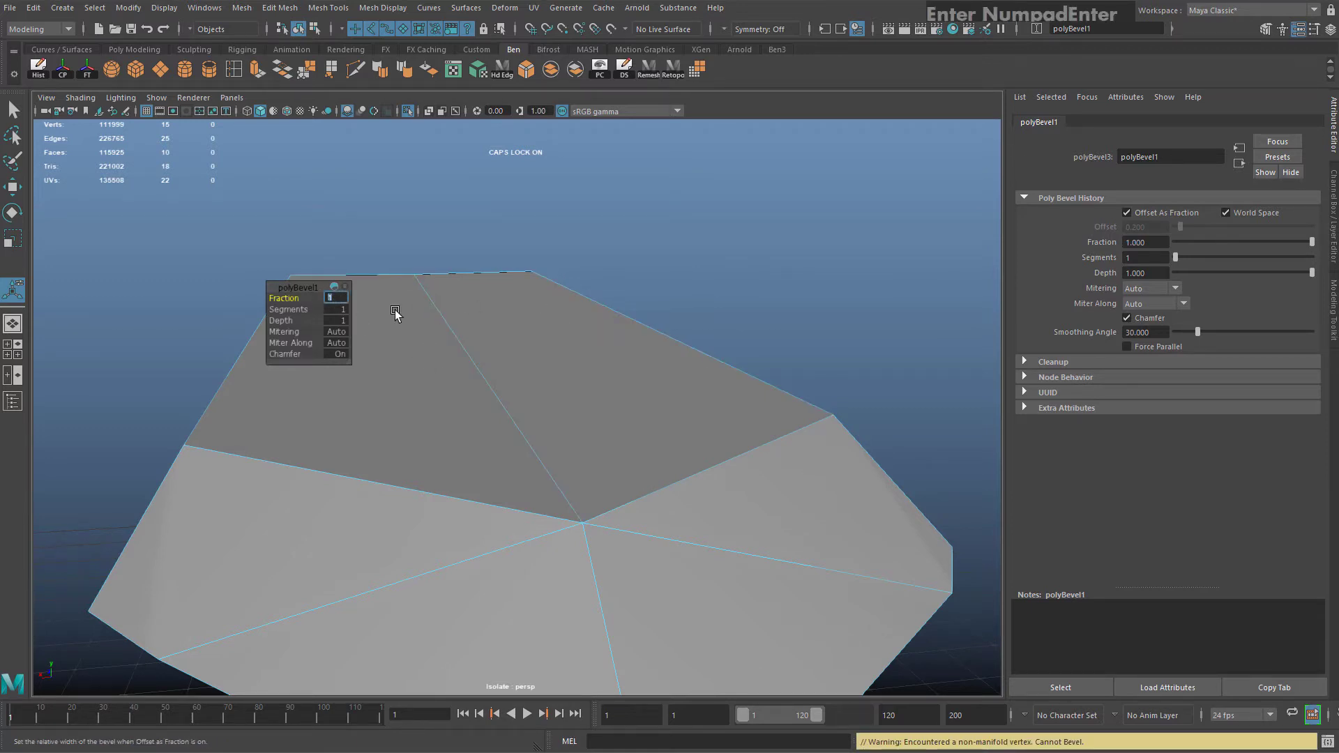
type("0")
key("KP_Enter")
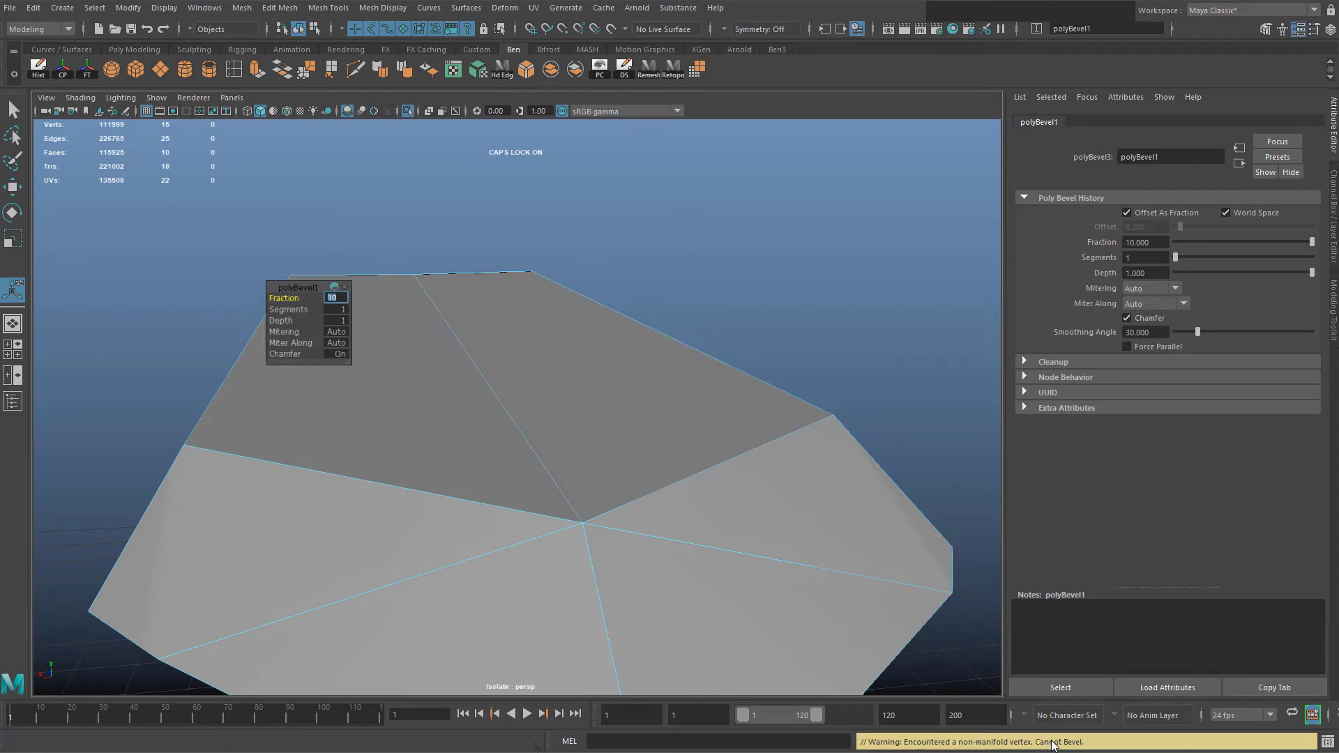
right_click_drag(538, 382, 604, 352)
scroll(565, 370, "down", 5)
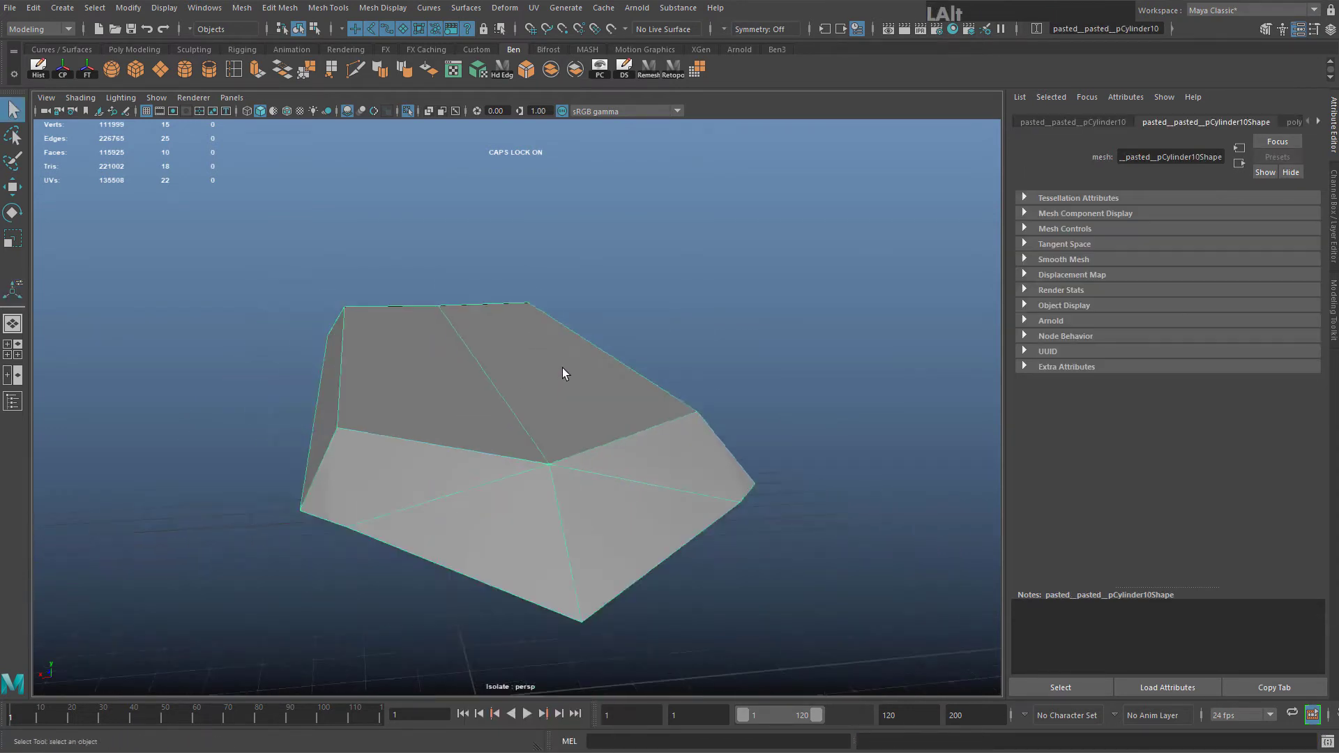
left_click_drag(562, 366, 722, 435, "alt")
key("ctrl+z")
key("ctrl+z")
key("ctrl+z")
key("ctrl+z")
scroll(655, 405, "up", 4)
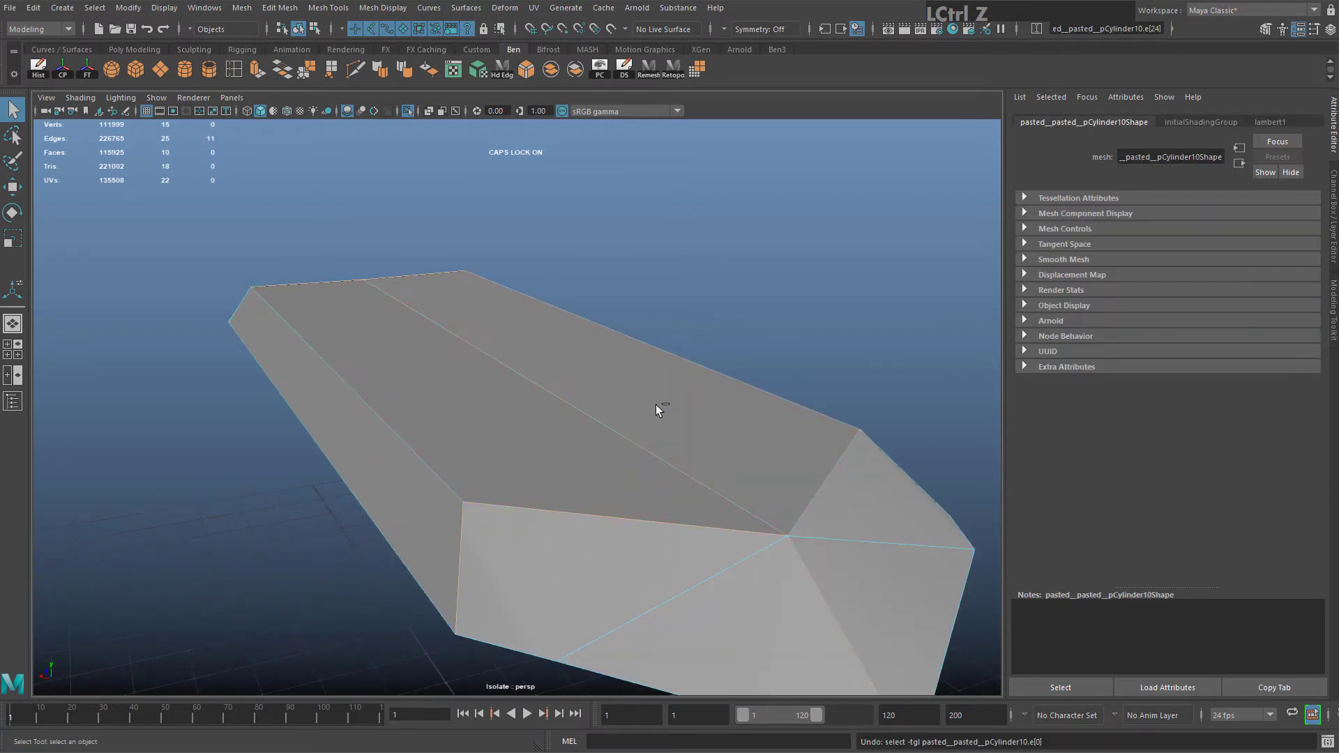
Run Cleanup on the hull piece to select matching polygons, checking for faces with more than 4 sides and nonmanifold geometry
right_click_drag(579, 354, 612, 349)
left_click_drag(523, 344, 420, 360, "alt")
middle_click_drag(420, 359, 409, 305, "alt")
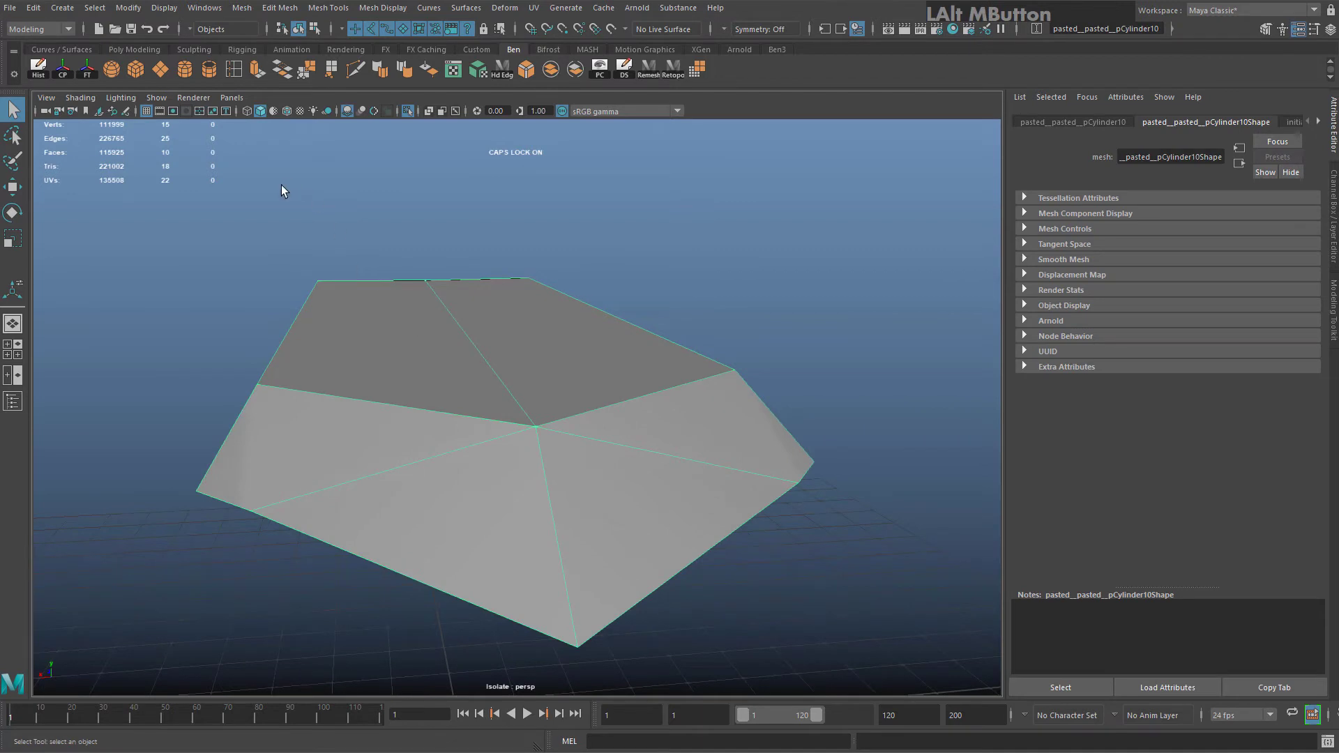
left_click(246, 9)
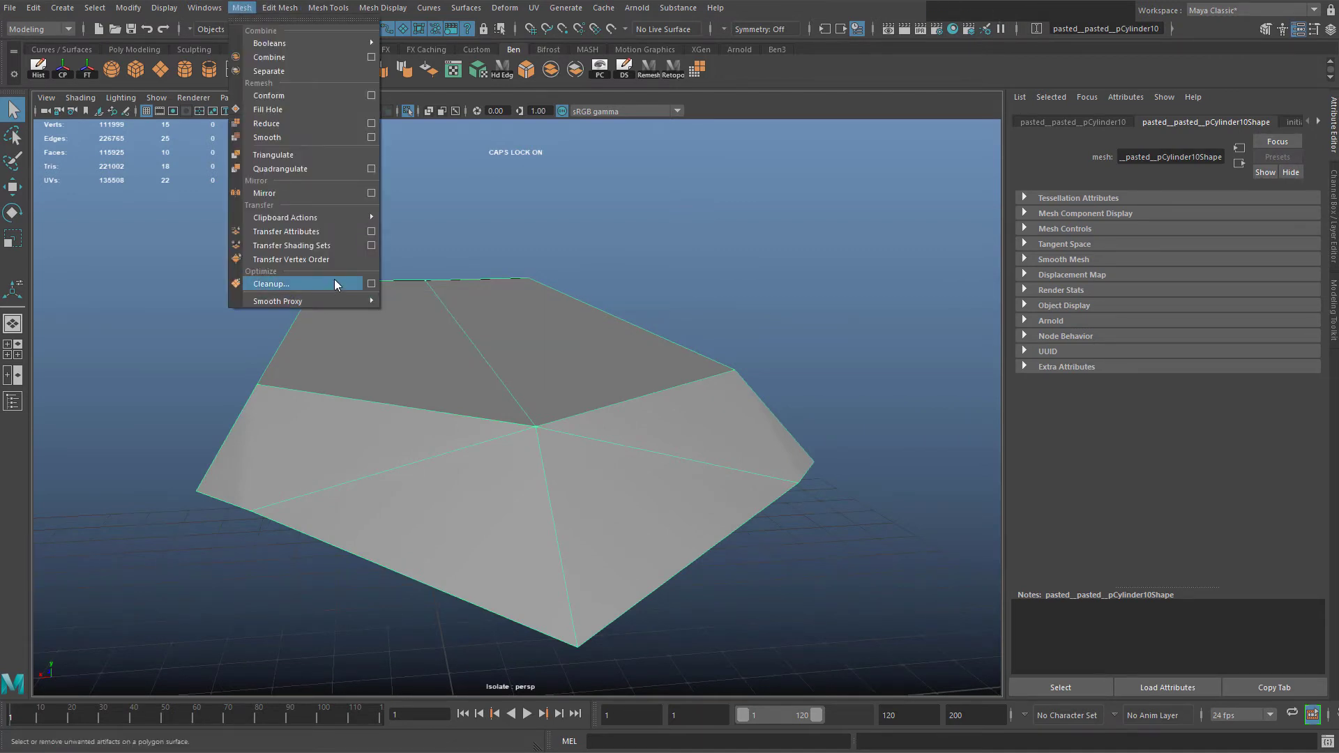
left_click(372, 284)
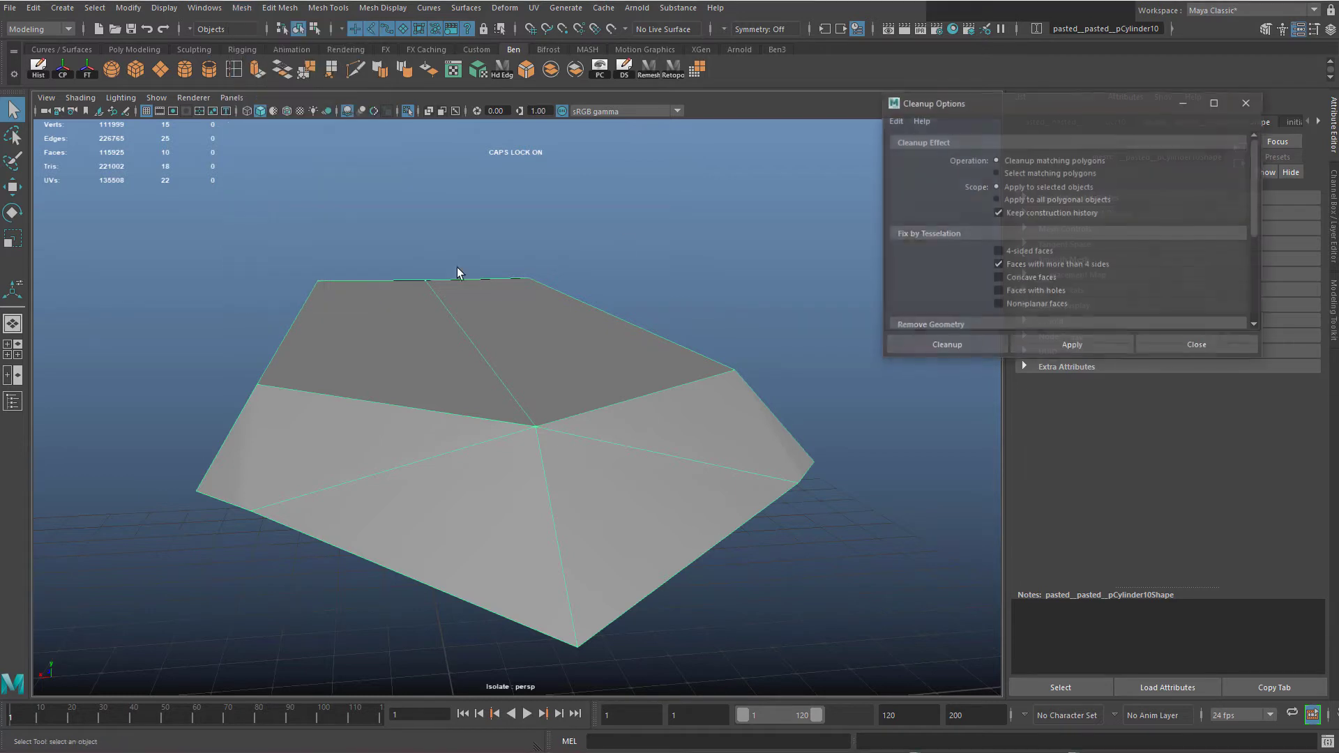
left_click_drag(941, 99, 672, 78)
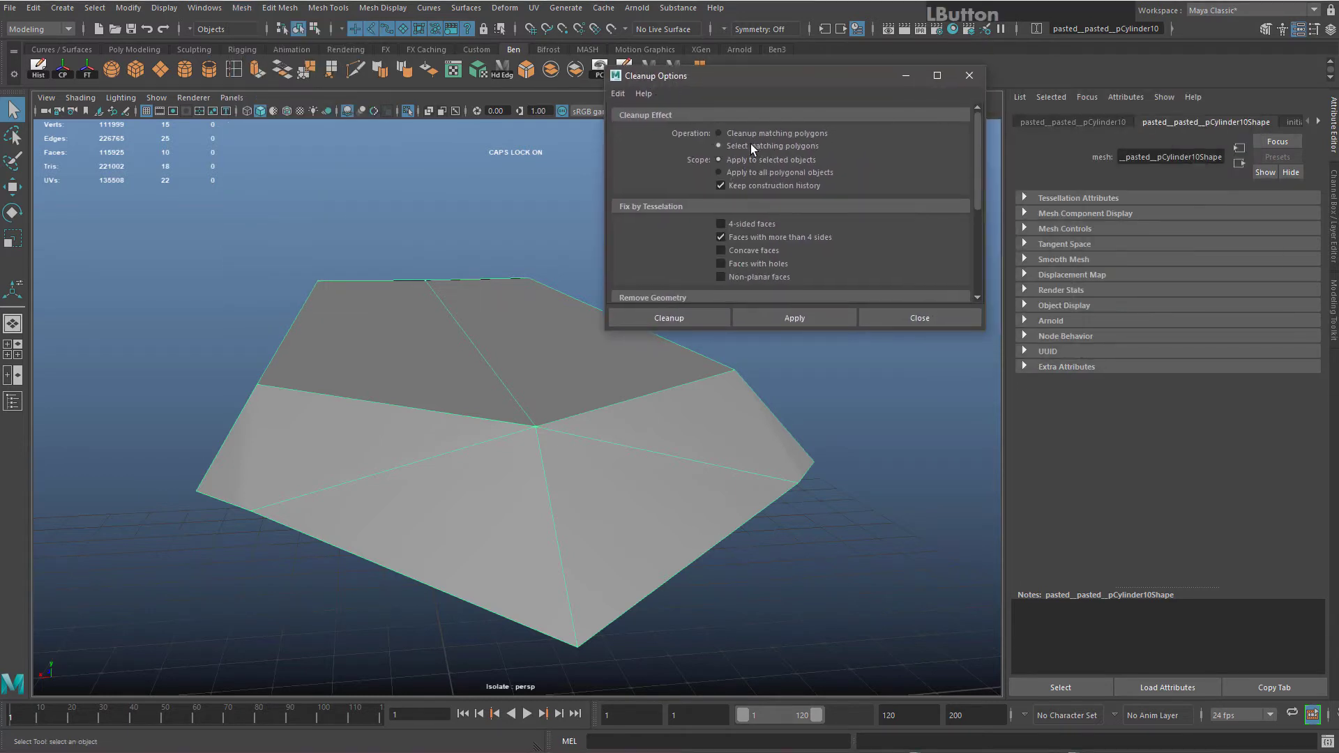
scroll(880, 249, "down", 3)
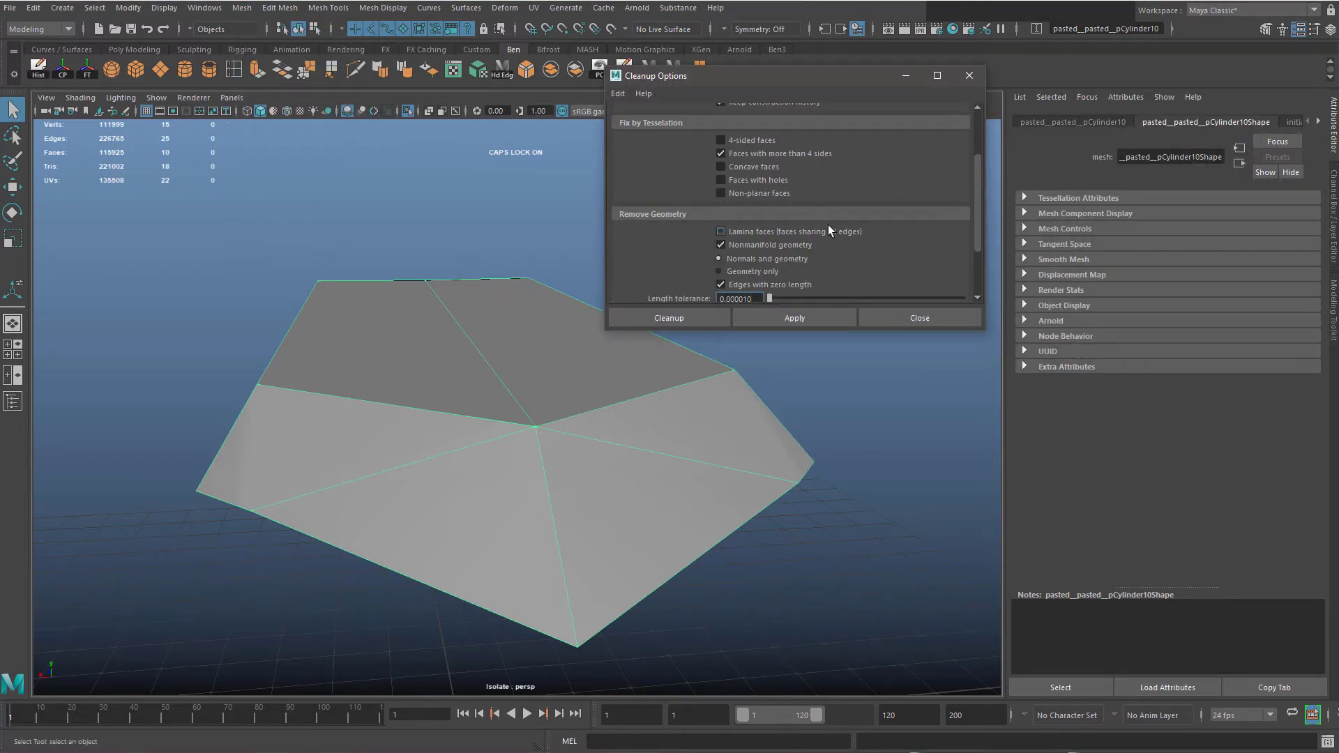
scroll(830, 199, "down", 2)
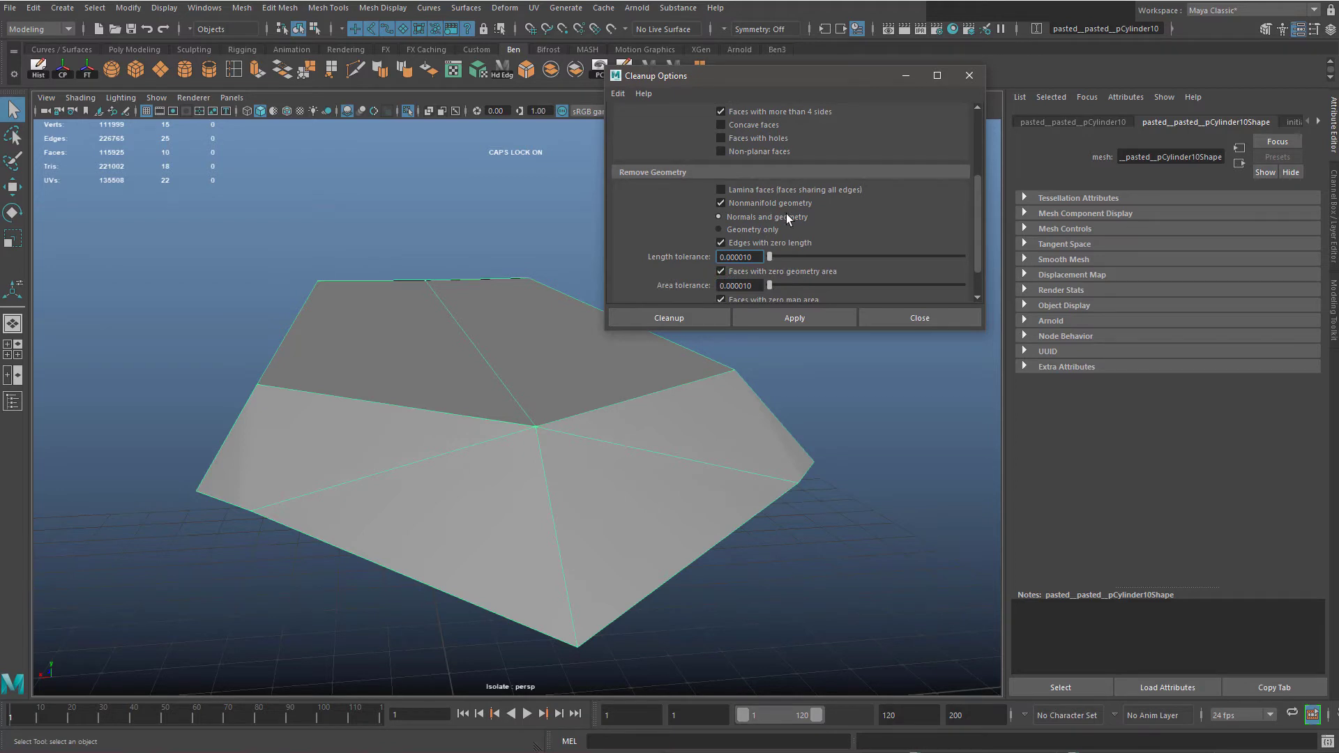
left_click(676, 320)
scroll(673, 326, "down", 5)
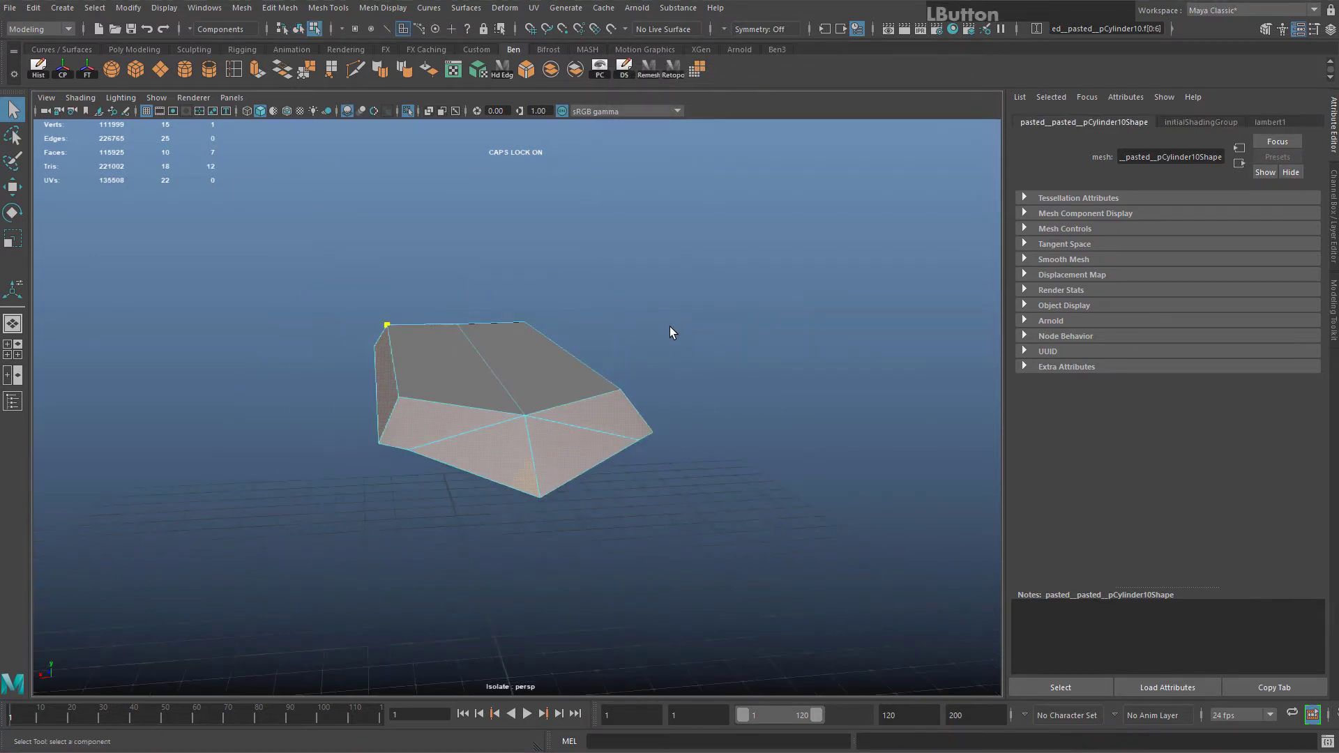
left_click_drag(694, 309, 725, 370, "alt")
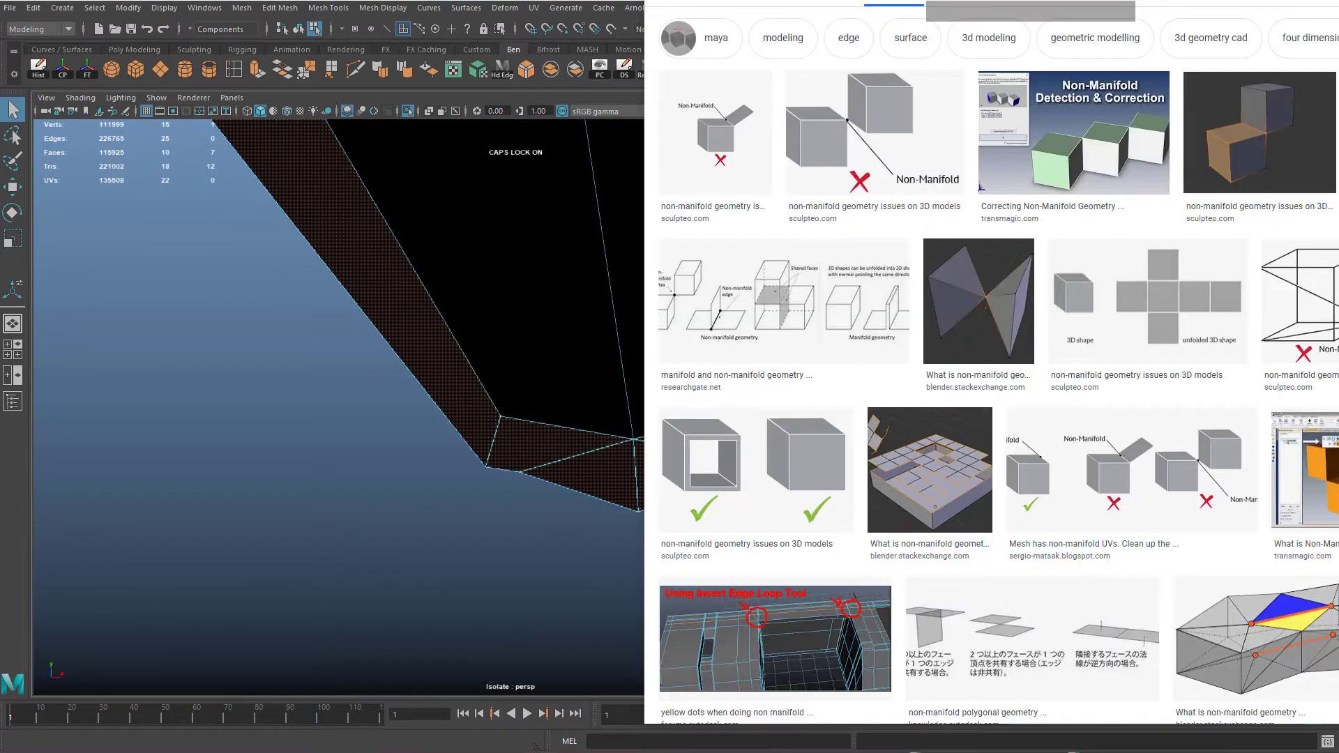
Switch to the browser's non-manifold geometry image results and open Autodesk's article on two-manifold and non-manifold polygonal geometry
left_click_drag(850, 0, 502, 1)
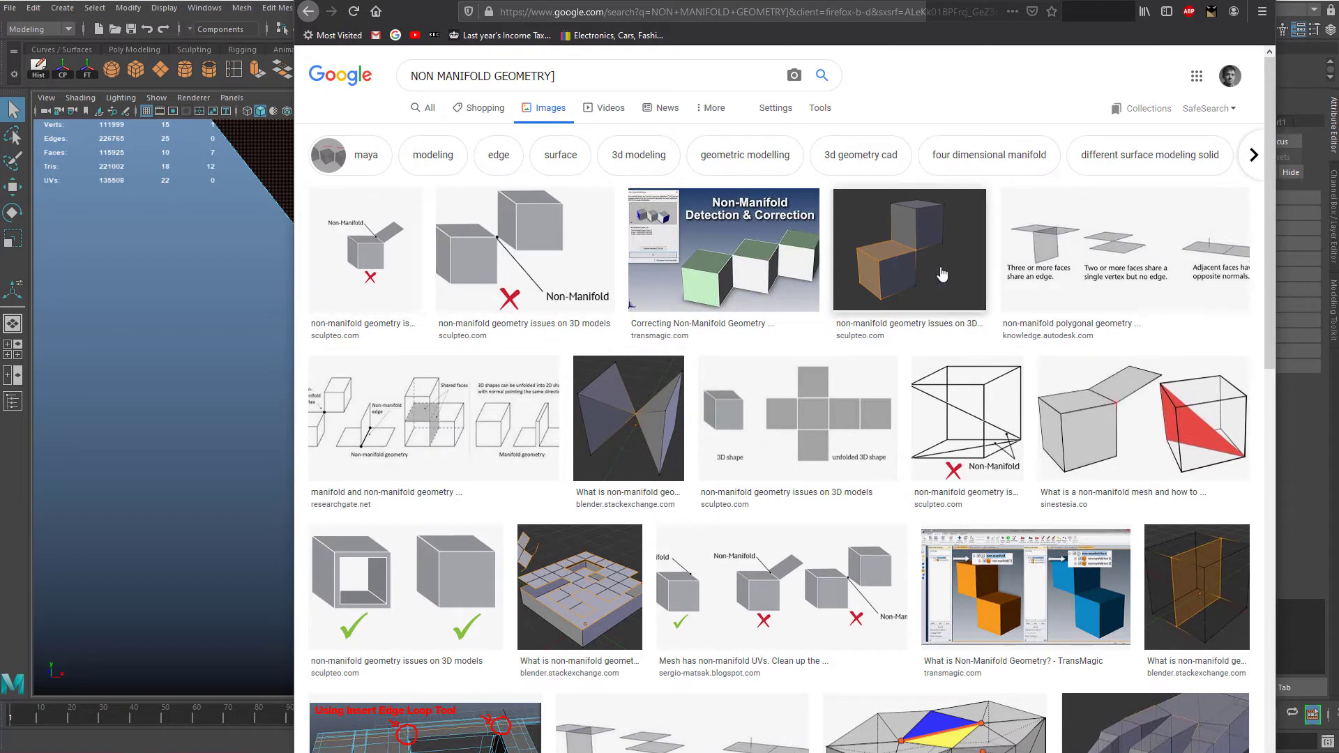
middle_click(1124, 256)
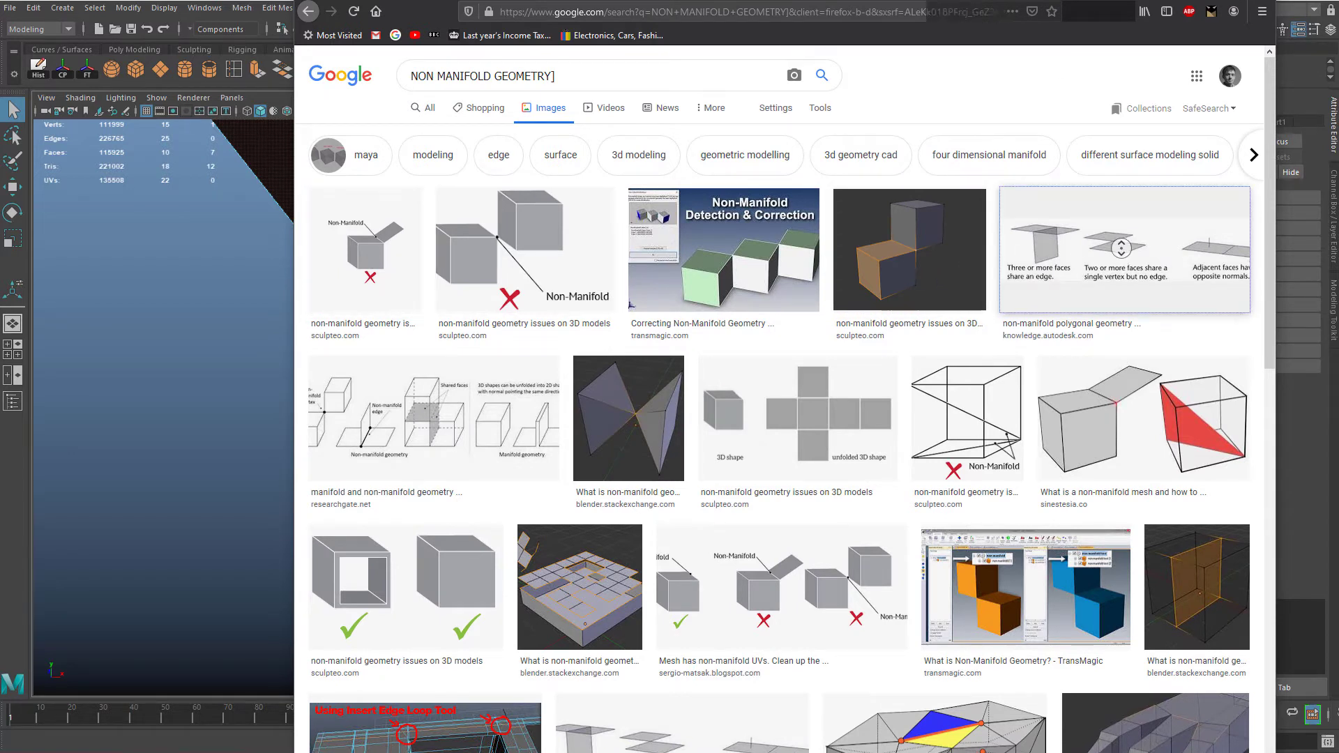
left_click(220, 61)
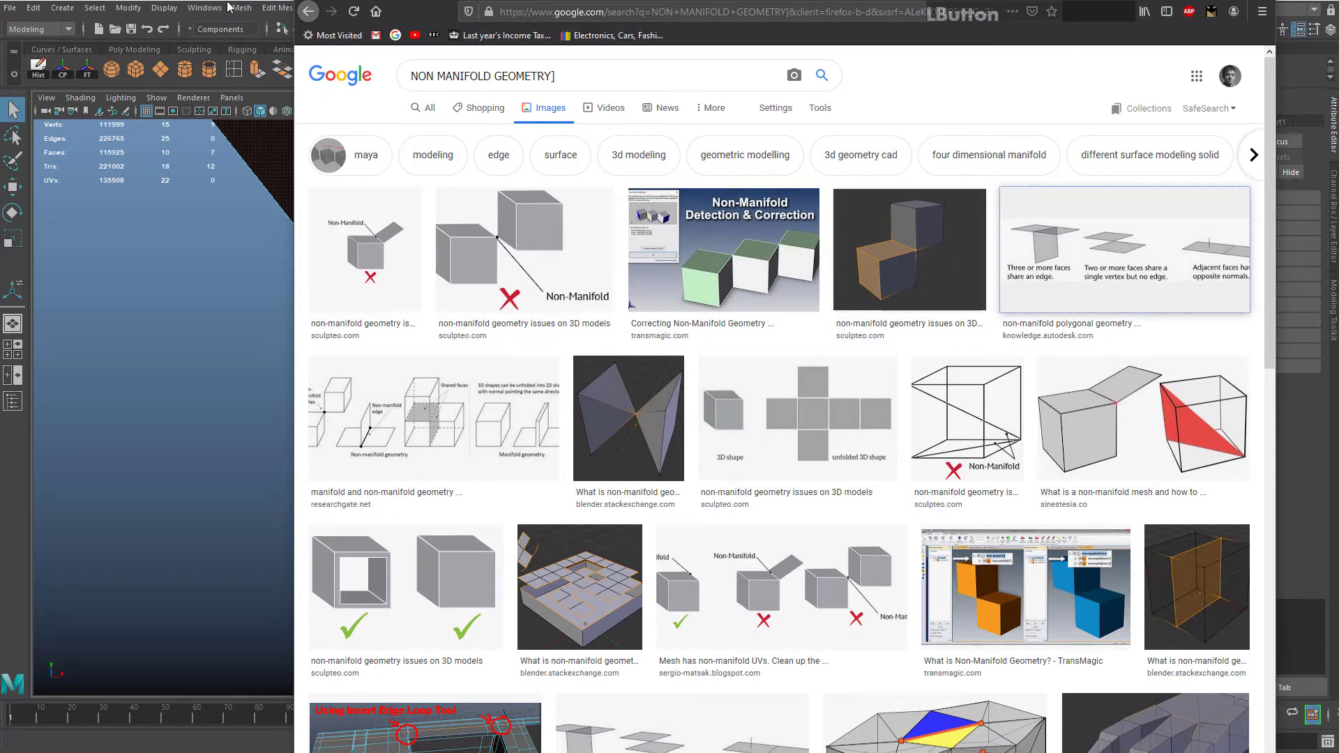
left_click_drag(301, 0, 37, 128)
left_click(793, 122)
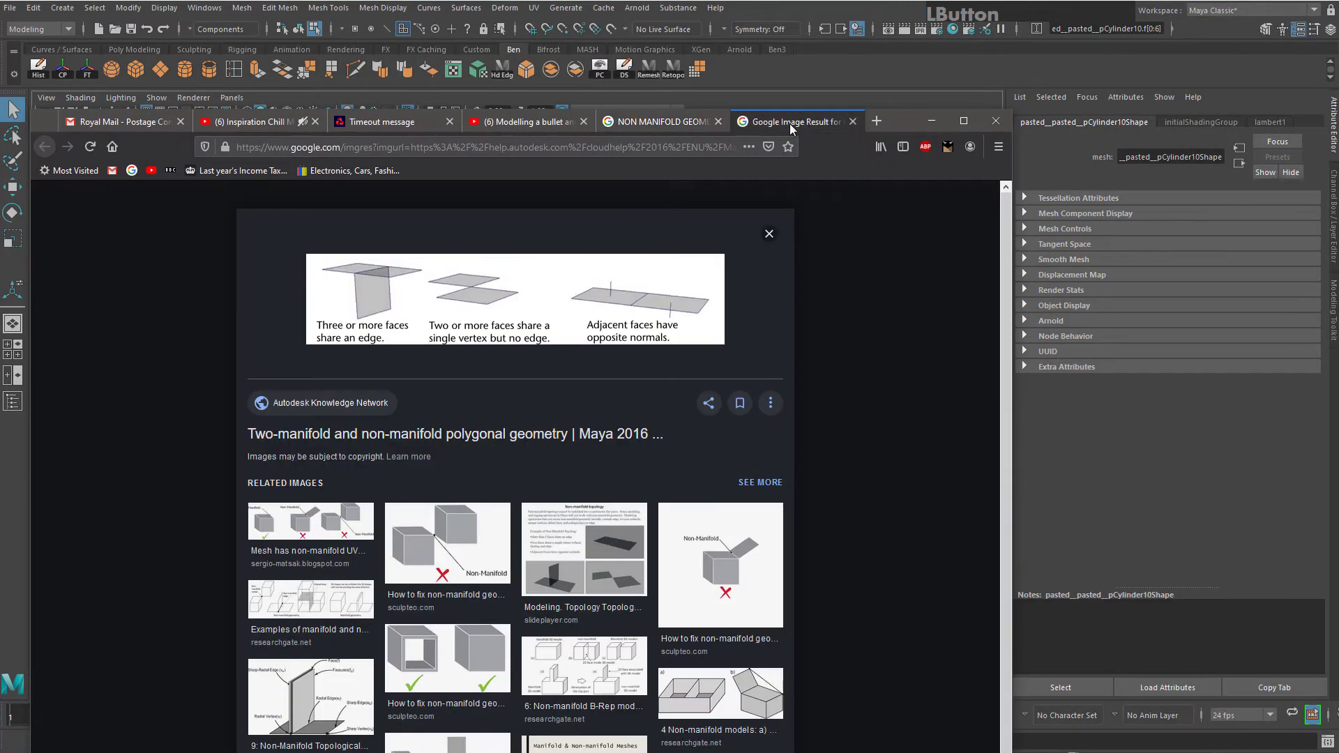
left_click(545, 290)
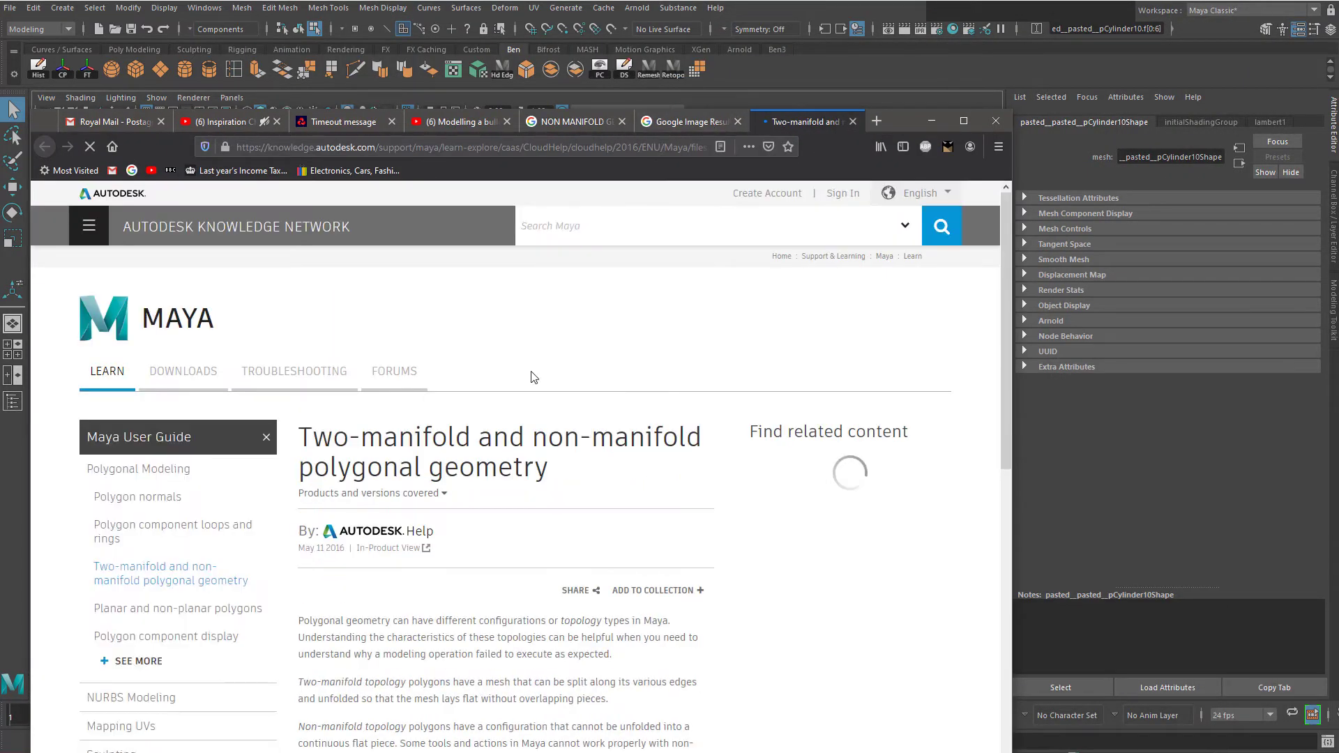
Examine the article's three non-manifold topology examples and the operations that can produce them, and close the browser
scroll(535, 440, "down", 5)
right_click(593, 427)
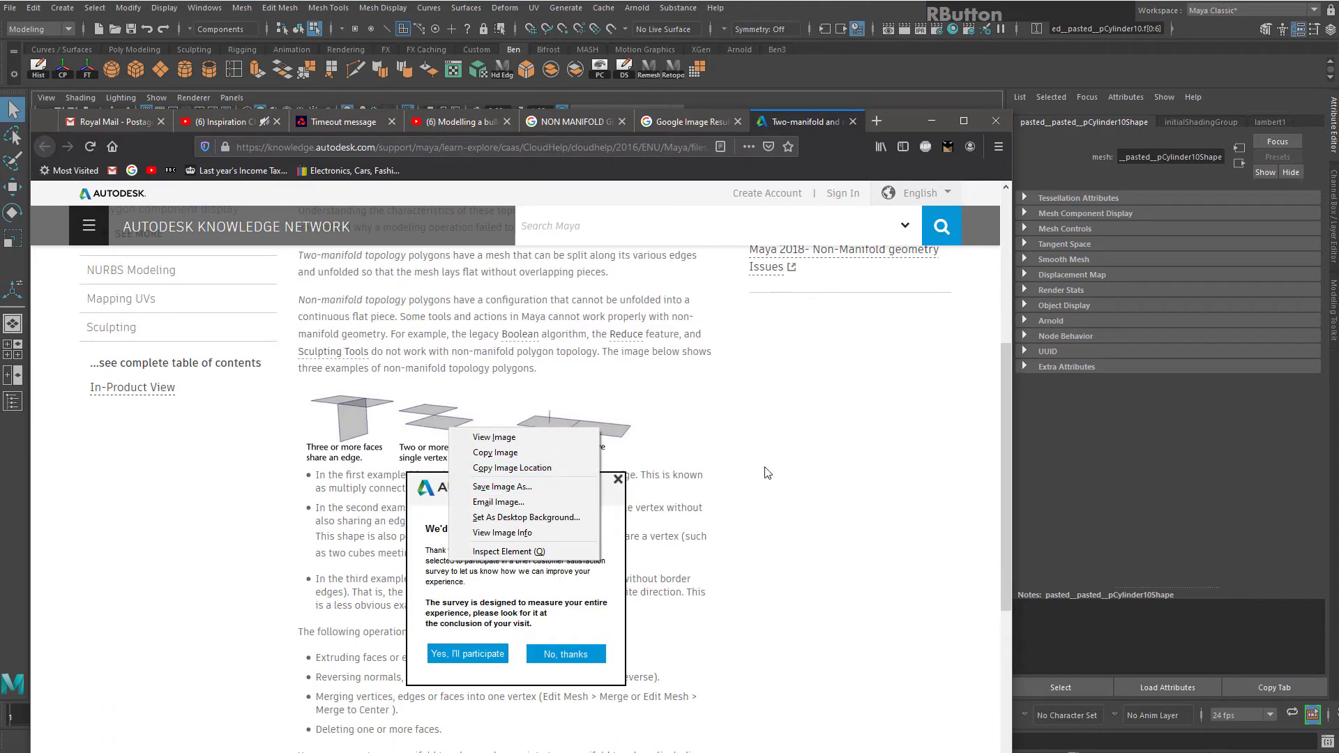
scroll(481, 457, "up", 4, "ctrl")
left_click(649, 448)
scroll(694, 547, "down", 3)
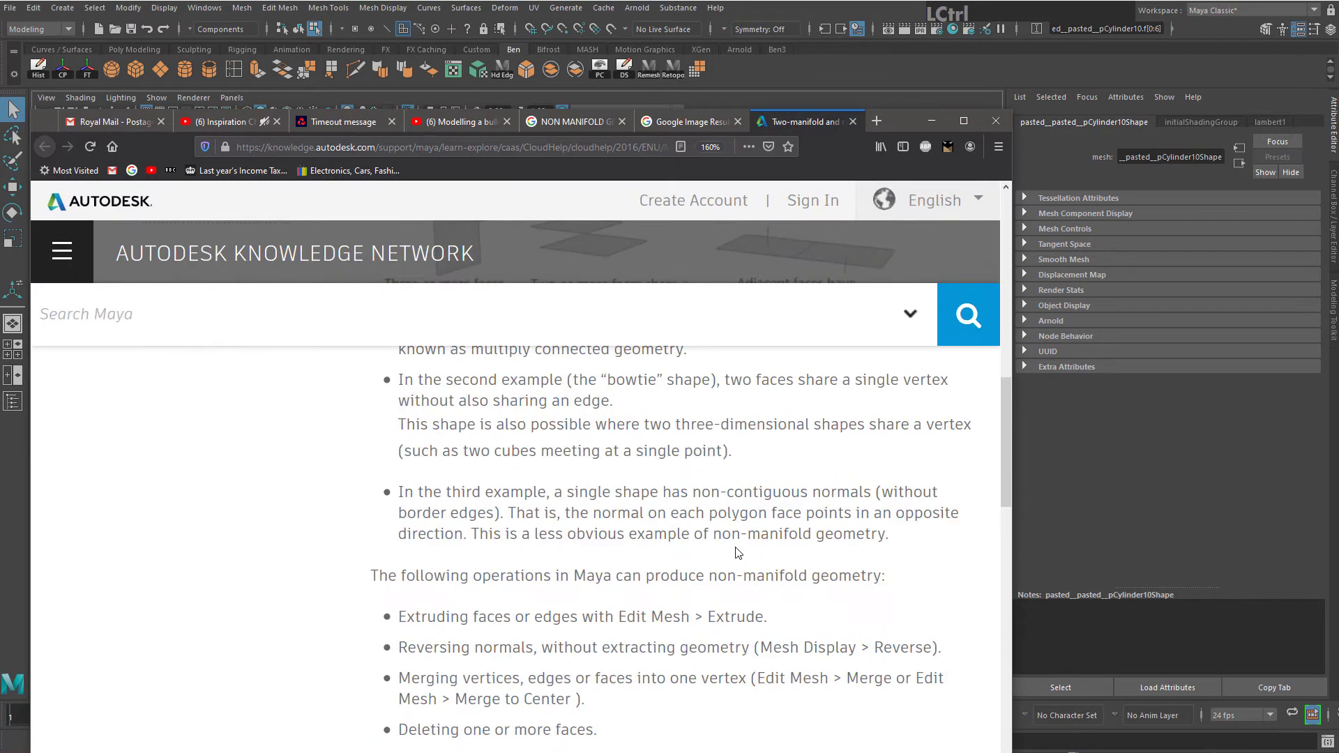
scroll(737, 553, "up", 2, "ctrl")
scroll(672, 535, "down", 3)
middle_click_drag(467, 582, 489, 529)
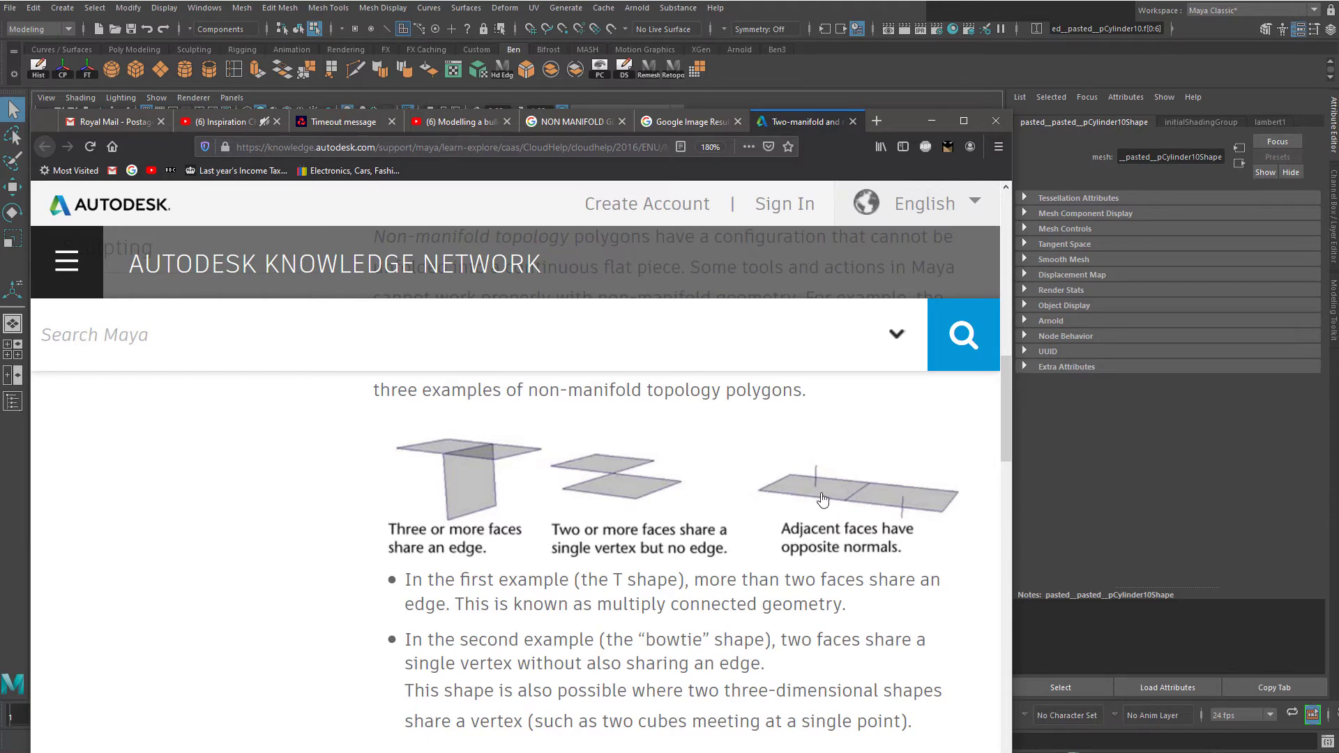
scroll(823, 499, "down", 4, "ctrl")
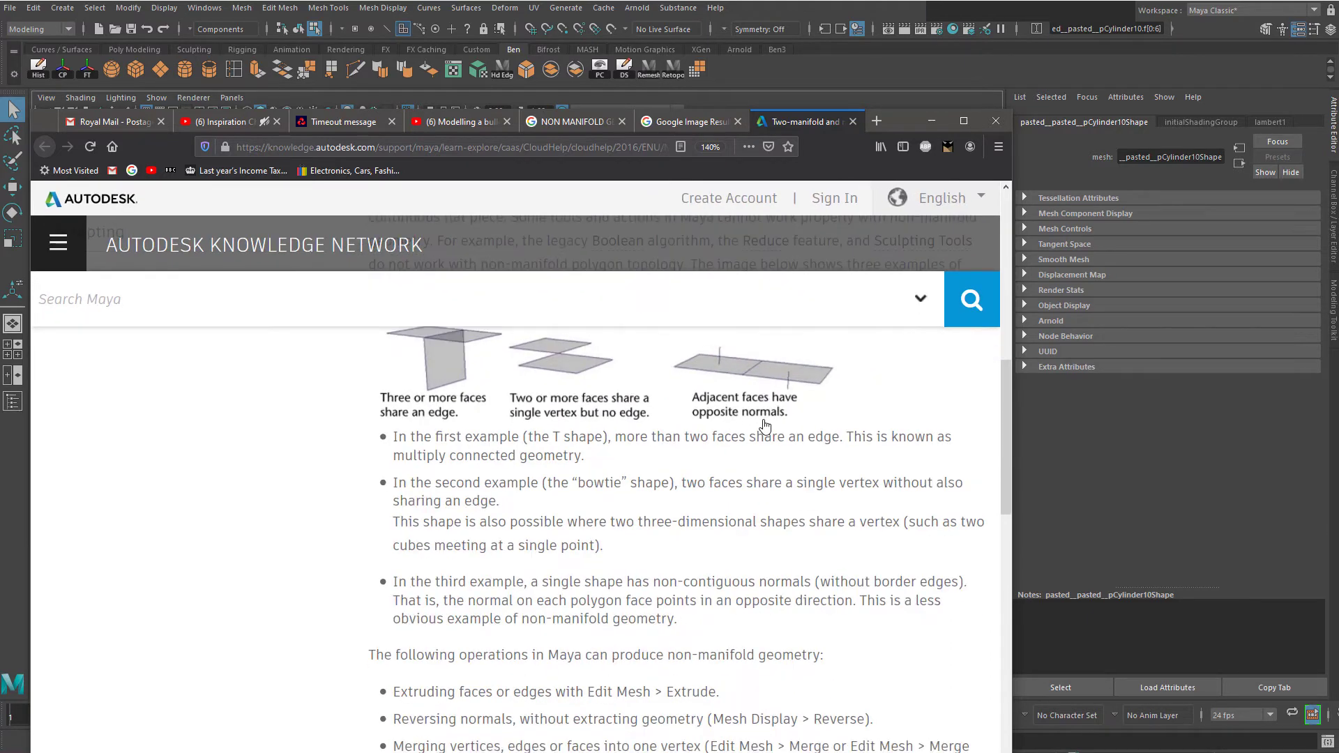
scroll(764, 426, "down", 1, "ctrl")
scroll(755, 426, "up", 3, "ctrl")
scroll(830, 399, "down", 3, "ctrl")
scroll(673, 432, "up", 1, "ctrl")
scroll(724, 428, "down", 5, "ctrl")
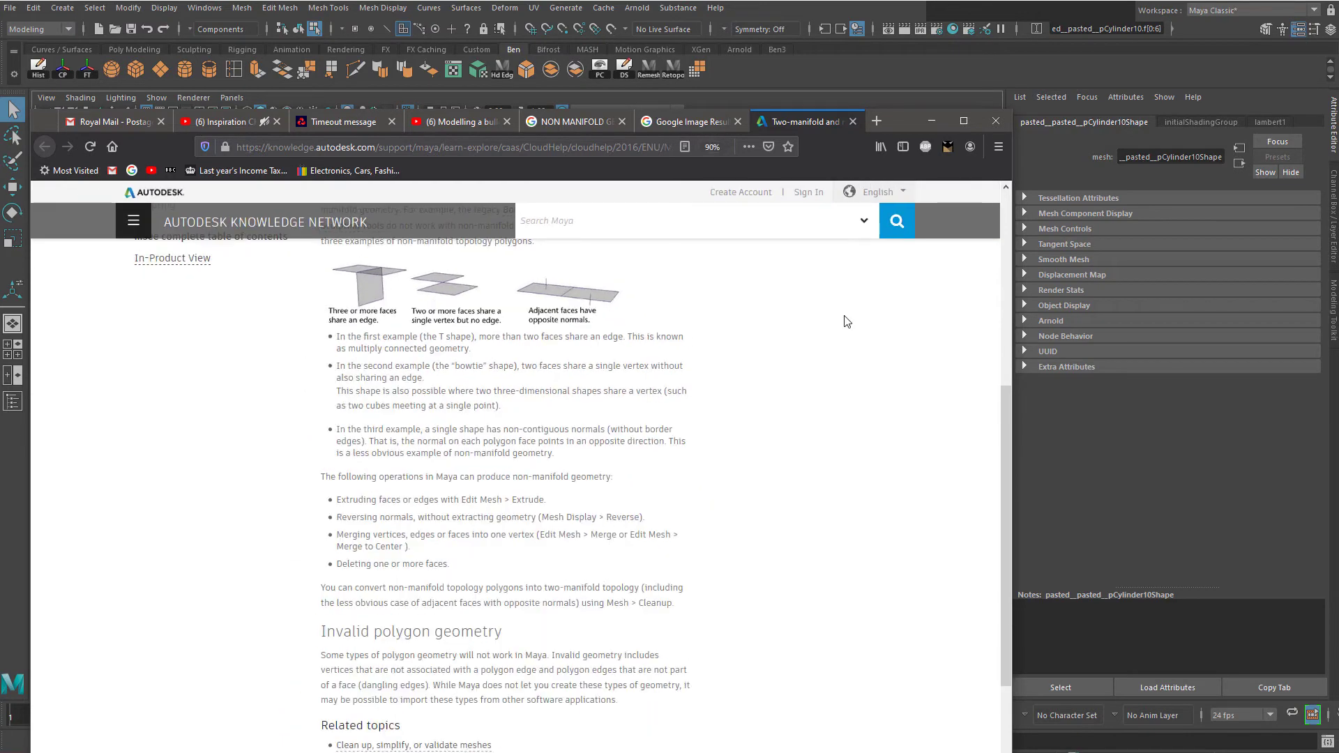
scroll(803, 315, "up", 1, "ctrl")
left_click(990, 123)
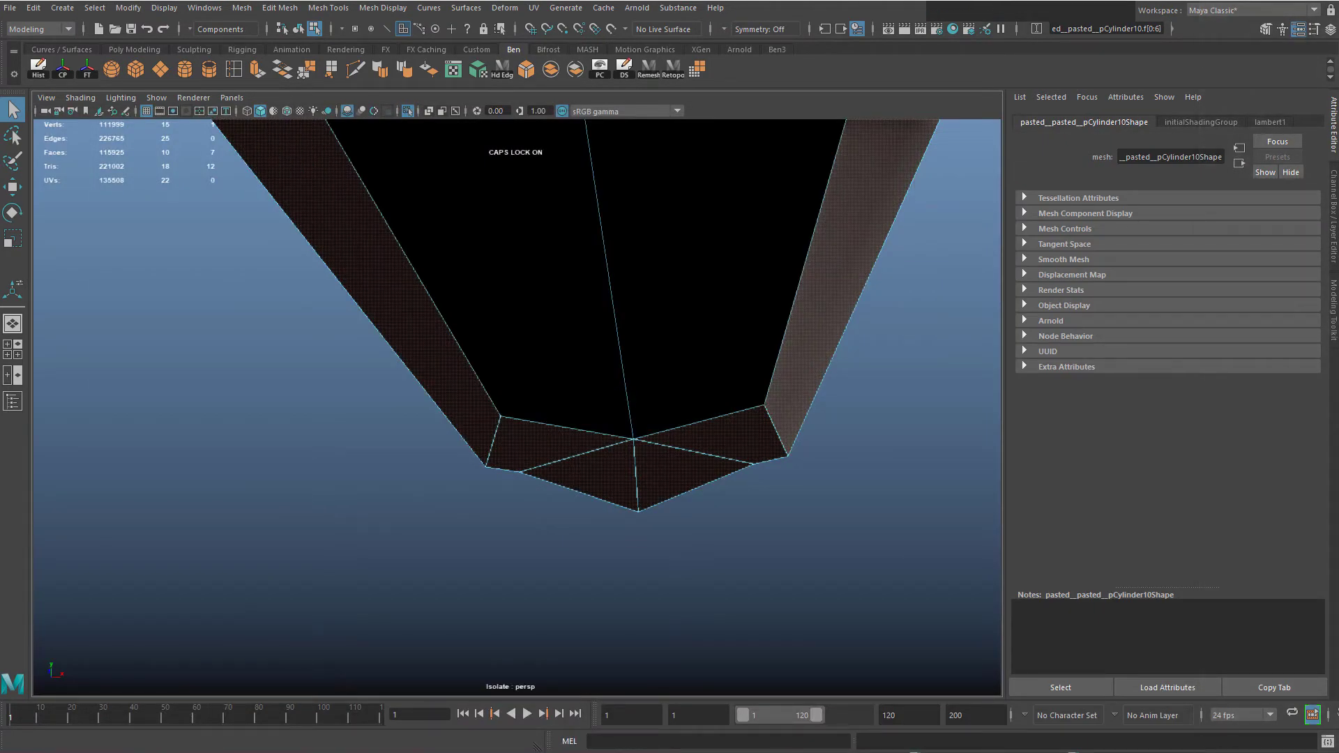
Select the edges around the perimeter of the hull piece's flat top in Maya
left_click_drag(763, 299, 508, 327, "alt")
right_click_drag(508, 328, 547, 288)
left_click_drag(546, 287, 404, 383, "alt")
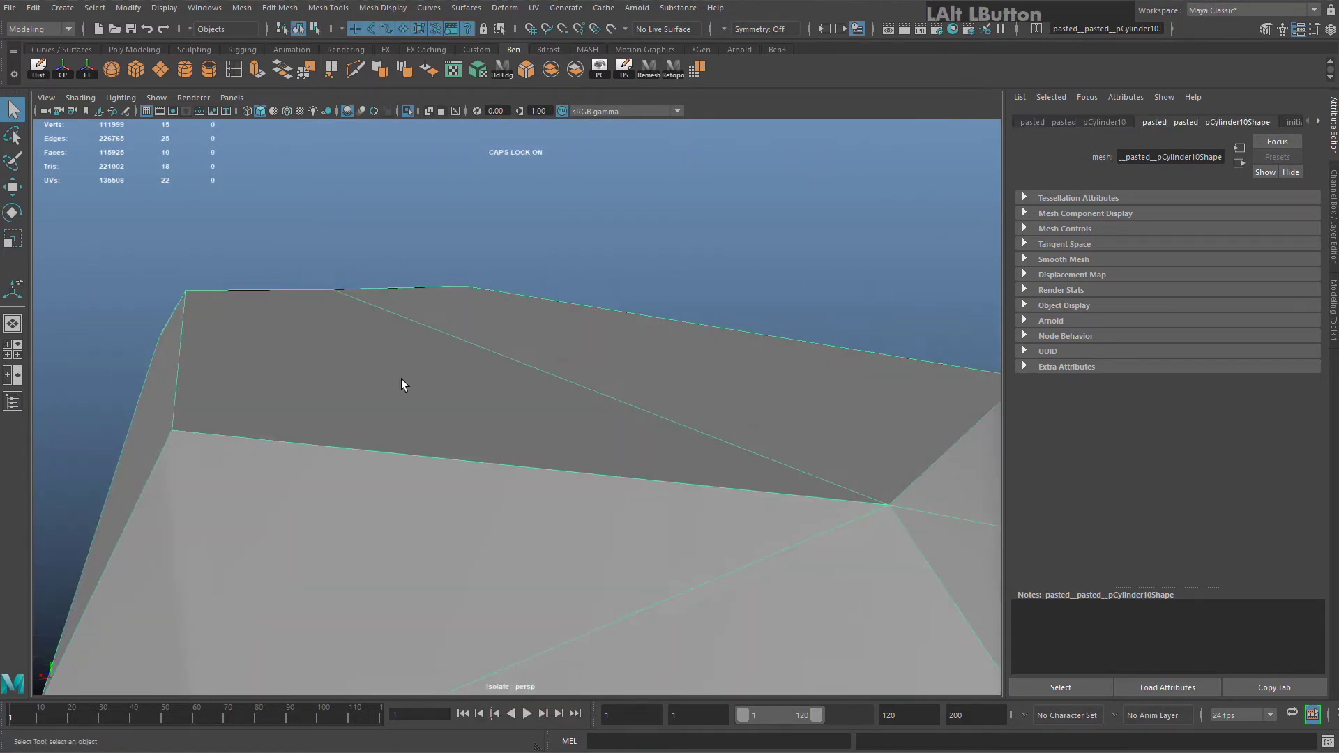
right_click_drag(360, 377, 357, 321)
left_click_drag(357, 321, 377, 343, "alt")
middle_click_drag(377, 344, 553, 373, "alt")
left_click(538, 340)
key("w")
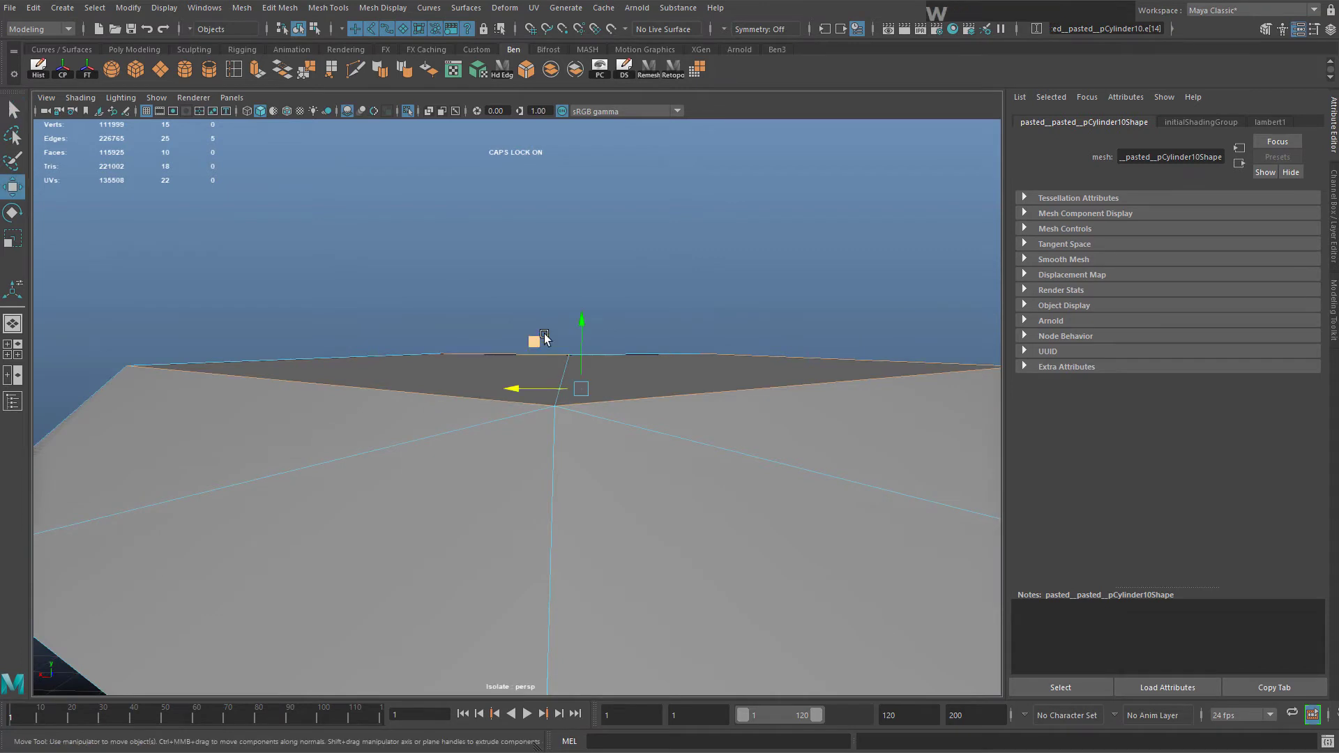
Select the two faces that form the hull piece's flat top
left_click_drag(539, 341, 447, 384, "alt")
middle_click_drag(446, 384, 600, 401, "alt")
left_click_drag(705, 447, 680, 450, "alt")
left_click(630, 450, "shift")
right_click_drag(628, 449, 442, 389, "alt")
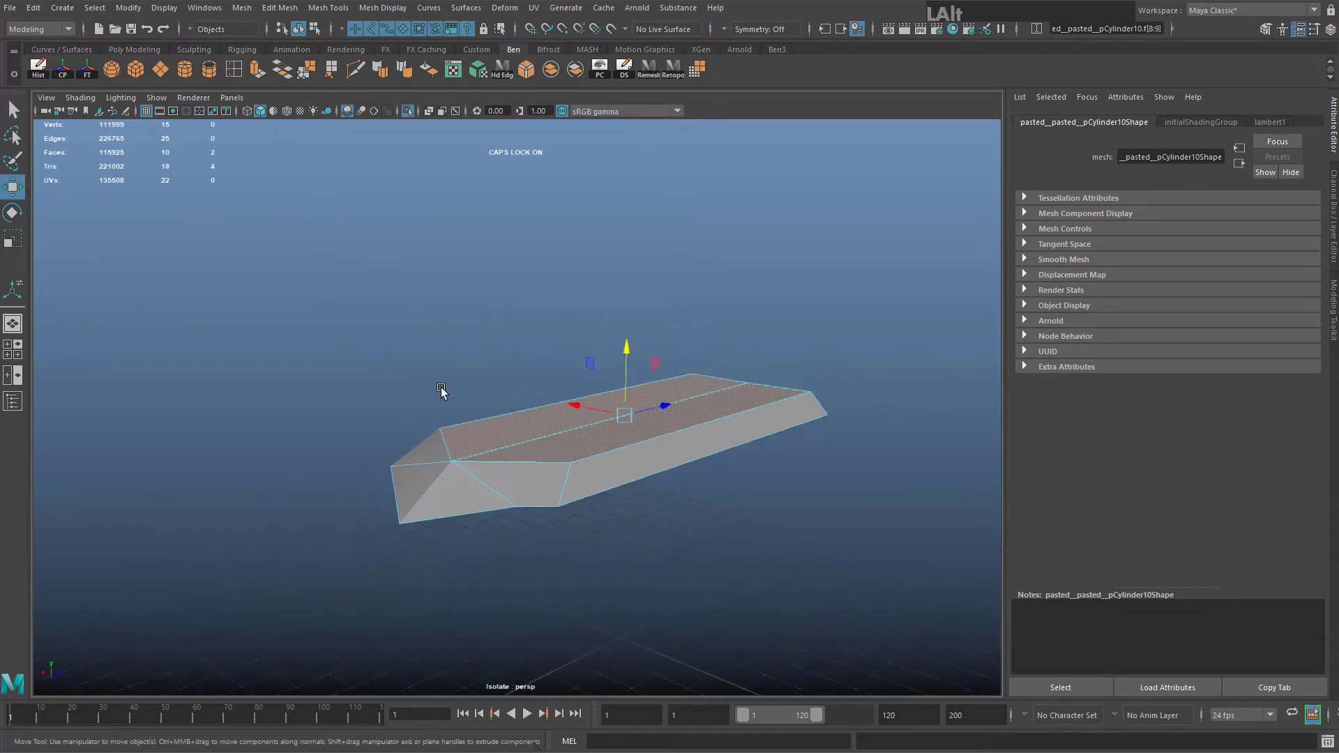
left_click_drag(424, 385, 451, 386, "alt")
right_click_drag(451, 386, 631, 360, "alt")
middle_click_drag(631, 360, 484, 338, "alt")
left_click_drag(484, 338, 404, 299, "alt")
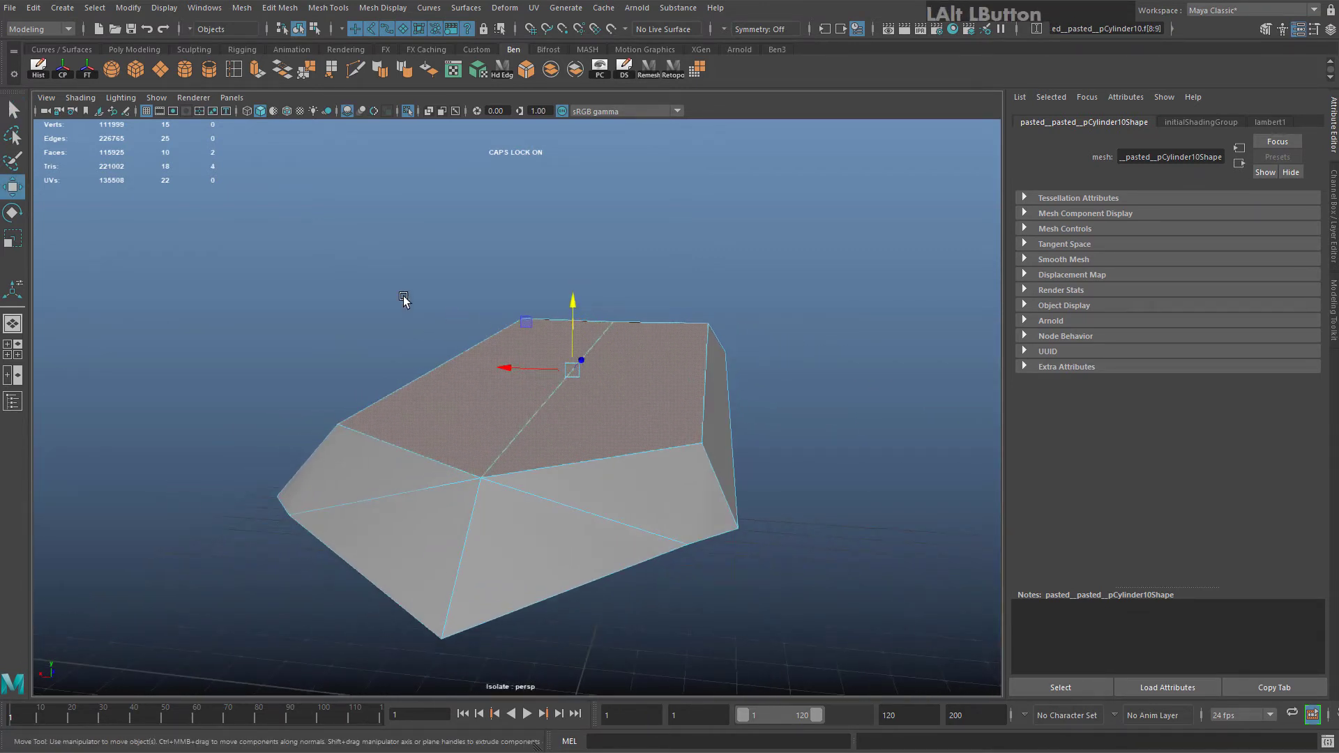
left_click_drag(274, 279, 423, 315, "alt")
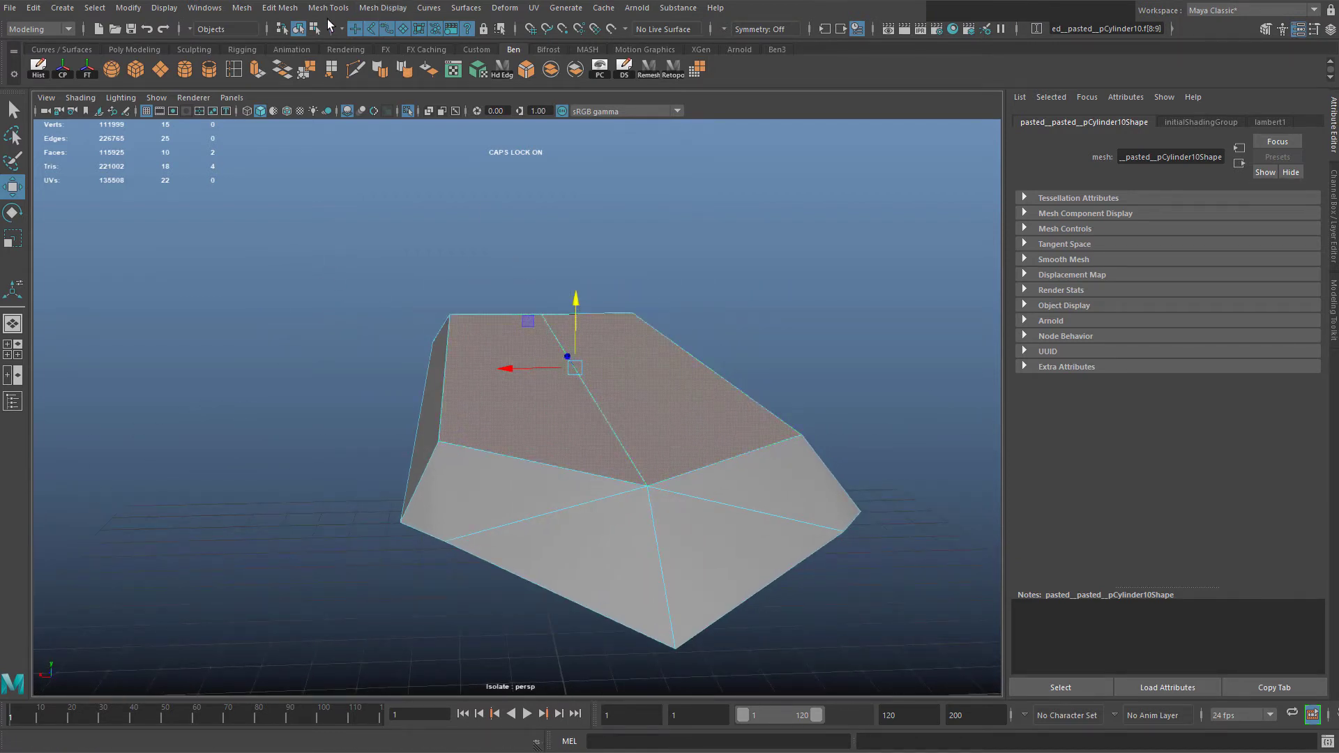
Extract the two flat top faces from the hull piece and select the separated top as an object
left_click(242, 9)
left_click(242, 9)
left_click(283, 8)
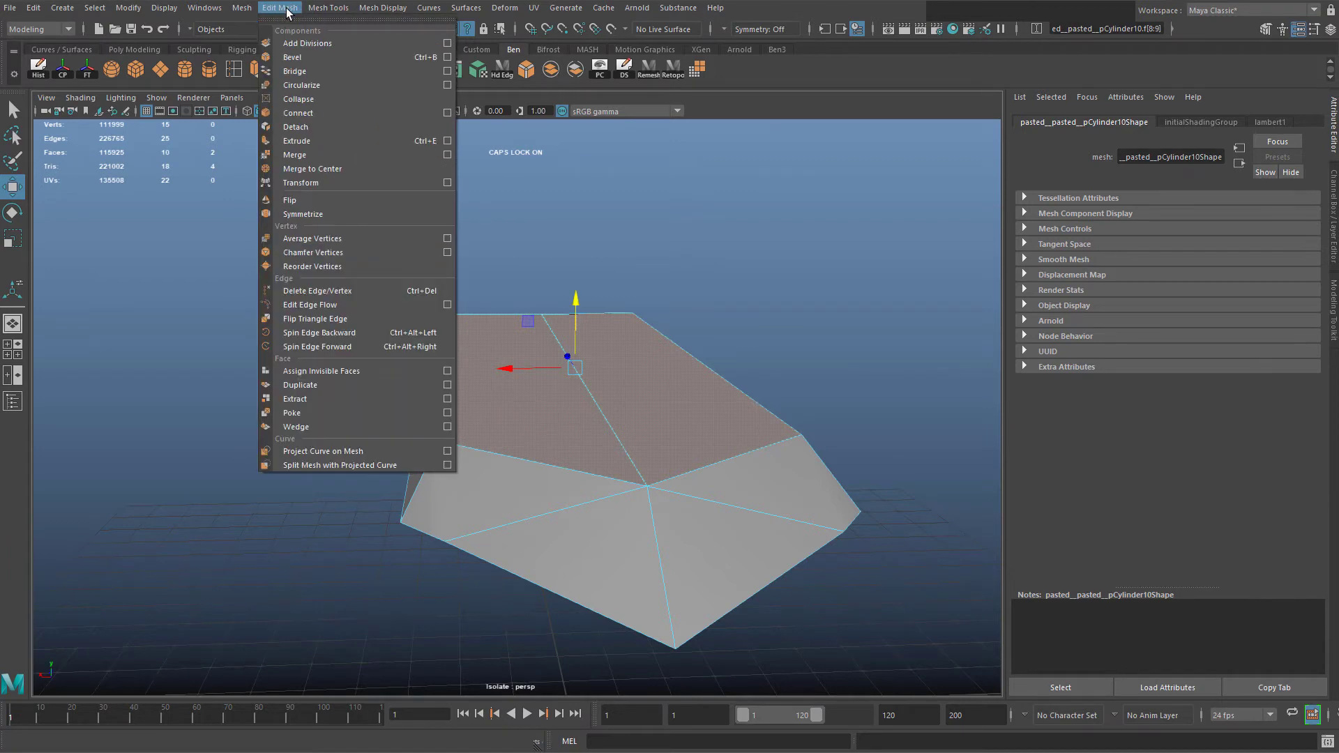
left_click(307, 402)
right_click_drag(621, 373, 650, 349)
left_click(632, 360)
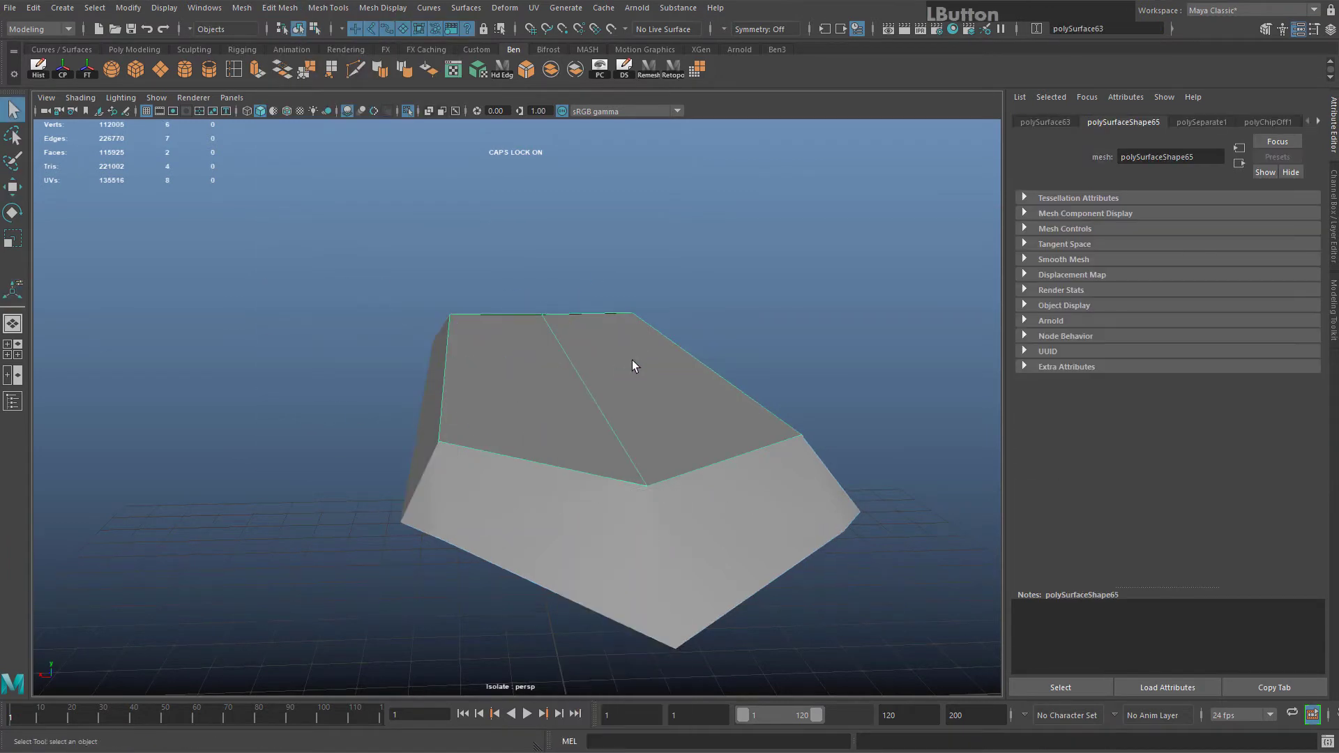
Select the outer border edges of the extracted flat top piece
right_click_drag(520, 382, 520, 311)
left_click_drag(617, 419, 551, 356, "alt")
scroll(731, 244, "up", 3)
left_click_drag(454, 431, 546, 357, "alt")
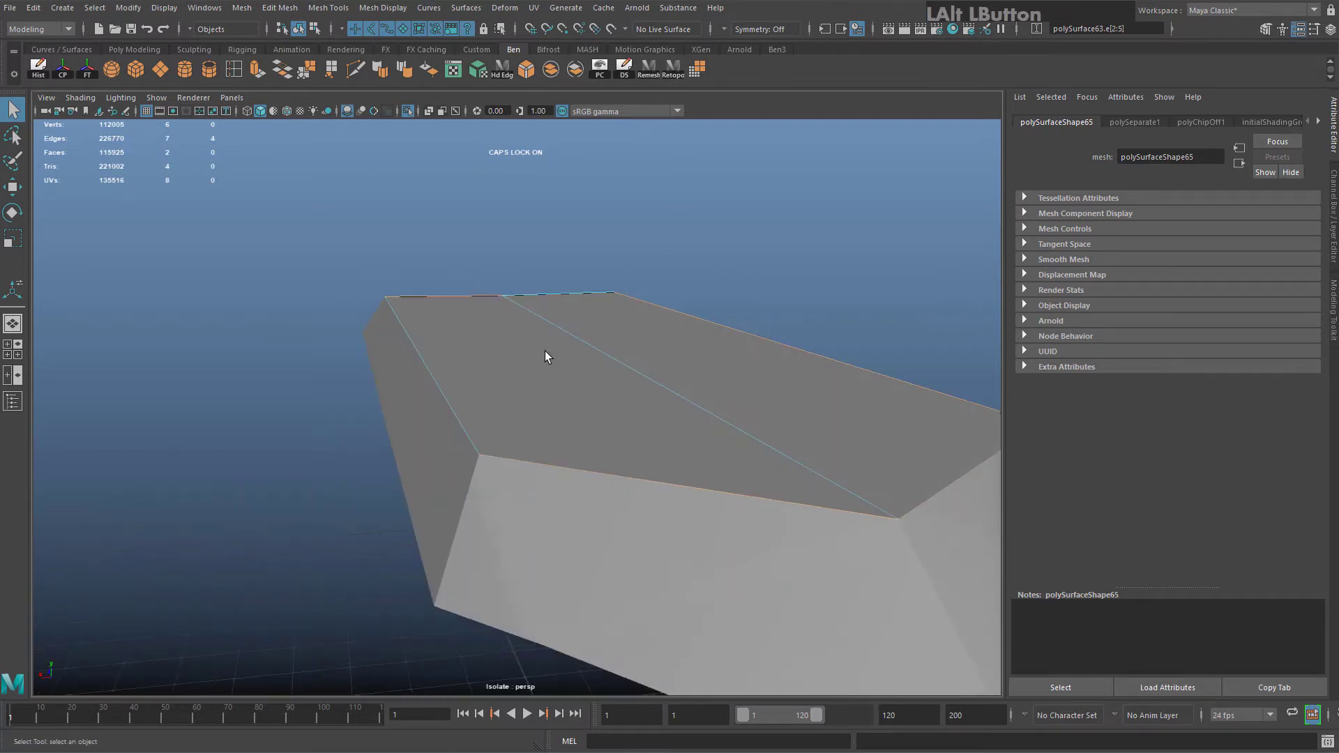
Extrude the six border edges of the vehicle's top panel into the body with a local Z translation of about -0.616
right_click_drag(584, 346, 633, 328, "alt")
left_click(609, 417)
right_click(591, 382)
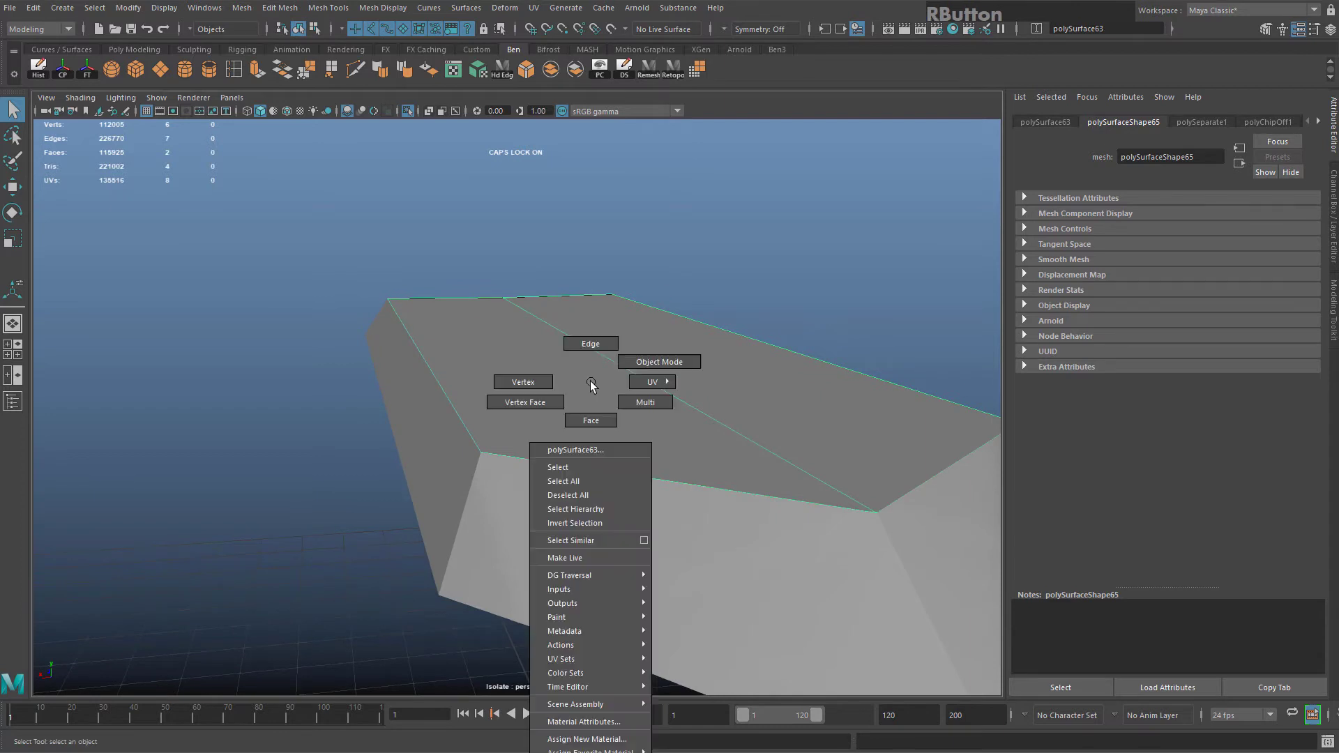
left_click(591, 343)
left_click_drag(554, 361, 474, 112, "alt")
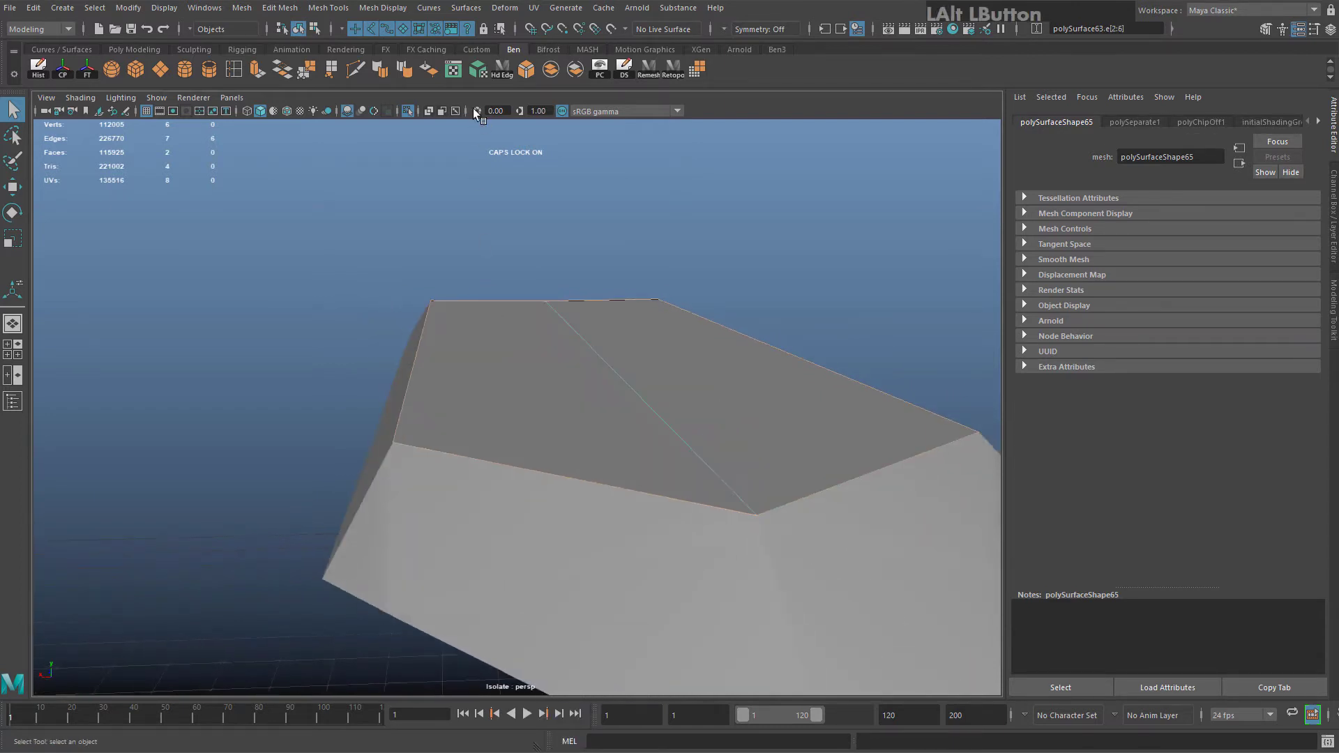
left_click(258, 70)
scroll(558, 390, "down", 3)
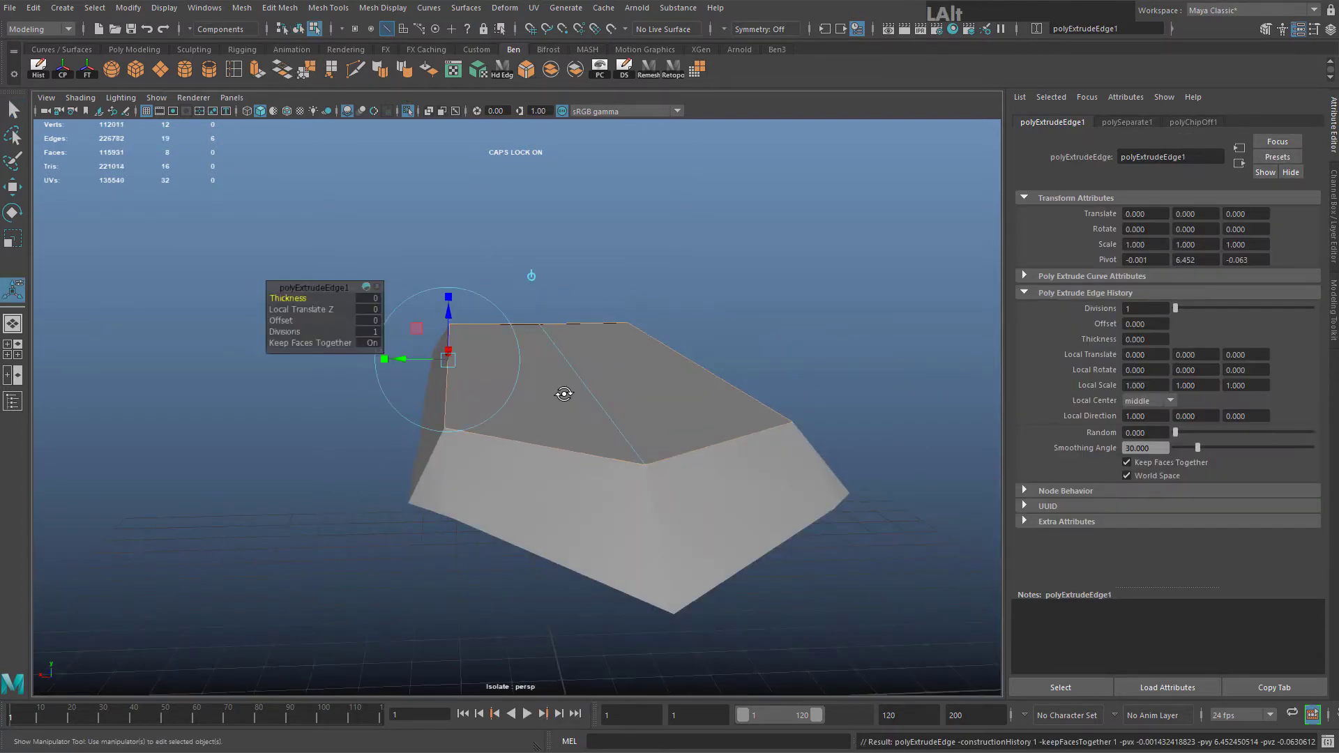
left_click_drag(562, 395, 448, 444, "alt")
Scale the extruded border edges beneath the top panel
key("r")
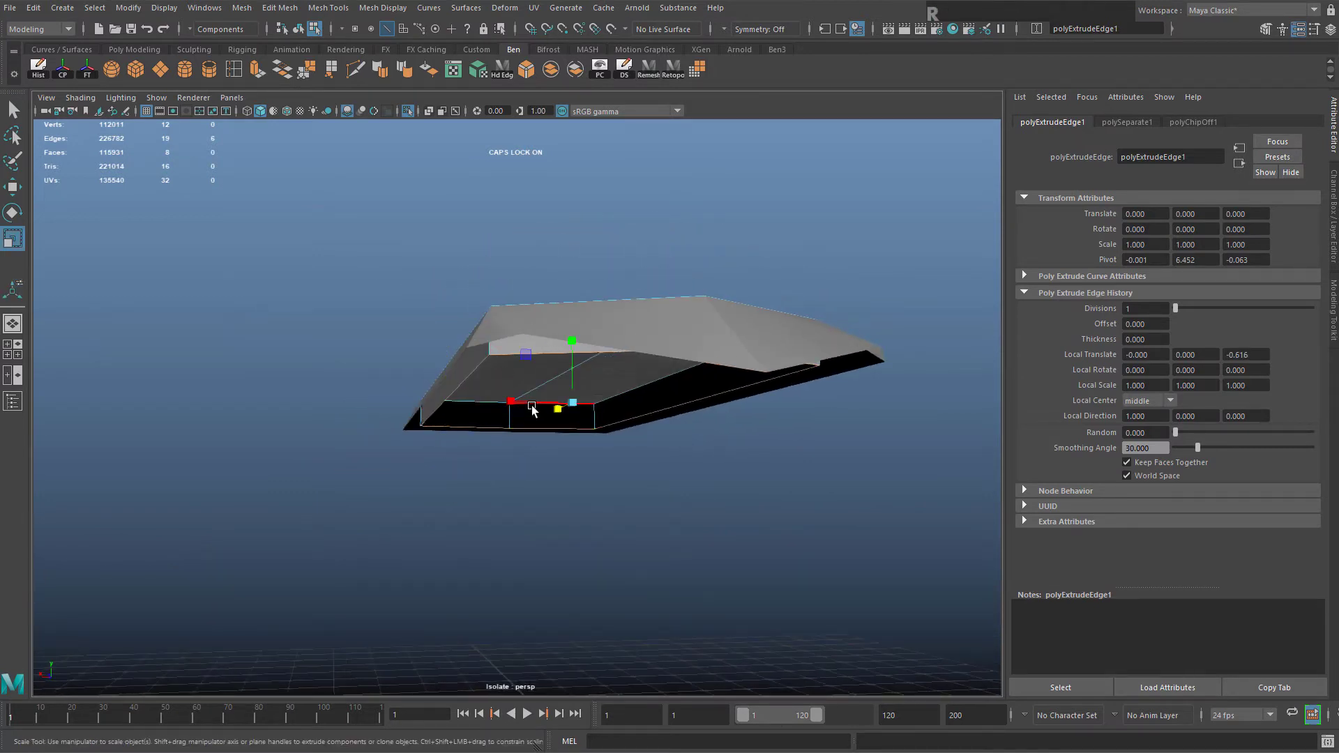
left_click_drag(533, 410, 663, 397)
middle_click_drag(663, 397, 547, 437, "alt")
mouse_move(547, 437)
left_mouse_down("alt")
mouse_move(516, 425)
mouse_move(562, 433)
left_mouse_up("alt")
middle_click_drag(562, 433, 514, 433, "alt")
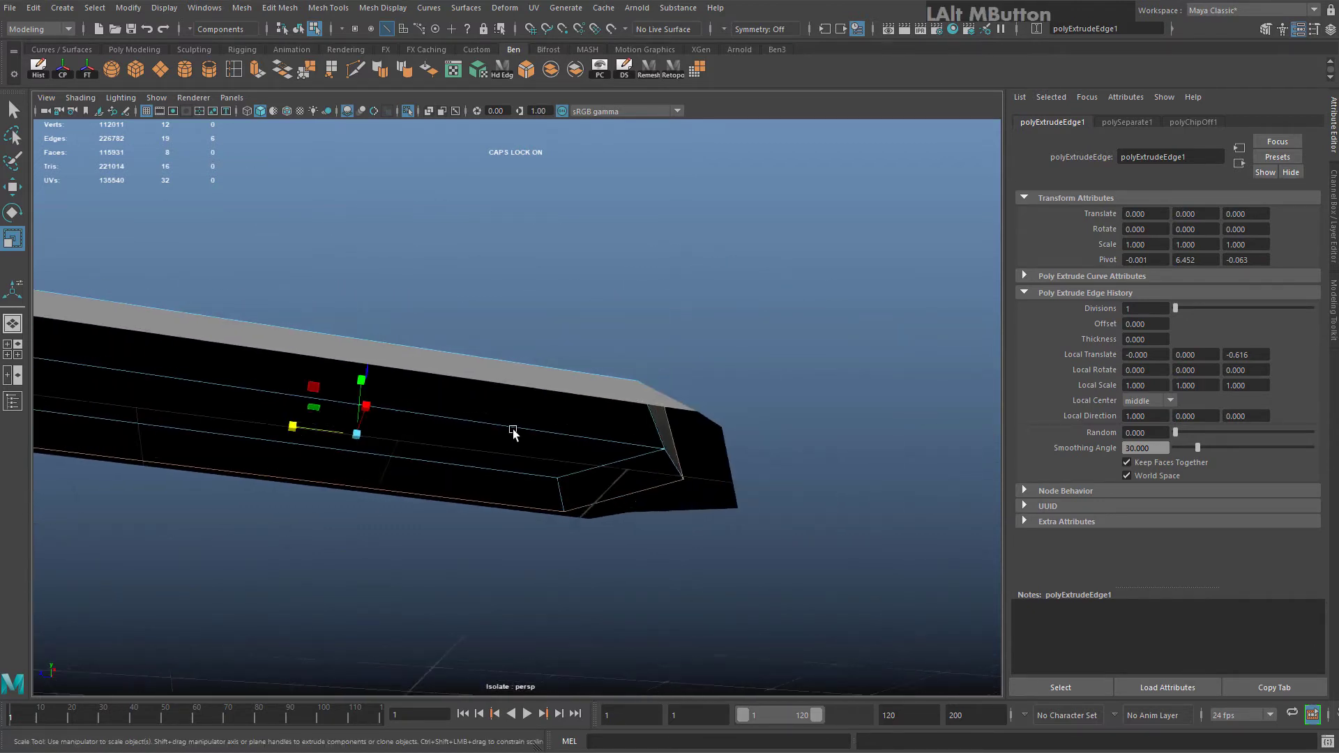
left_click_drag(514, 433, 472, 451, "alt")
middle_click_drag(472, 451, 521, 480, "alt")
Snap the extruded flange's vertex at the pointed end to the tip vertex of the surrounding shell
right_click_drag(515, 383, 466, 387)
left_click(539, 420)
left_click_drag(538, 427, 771, 492, "alt")
key("w")
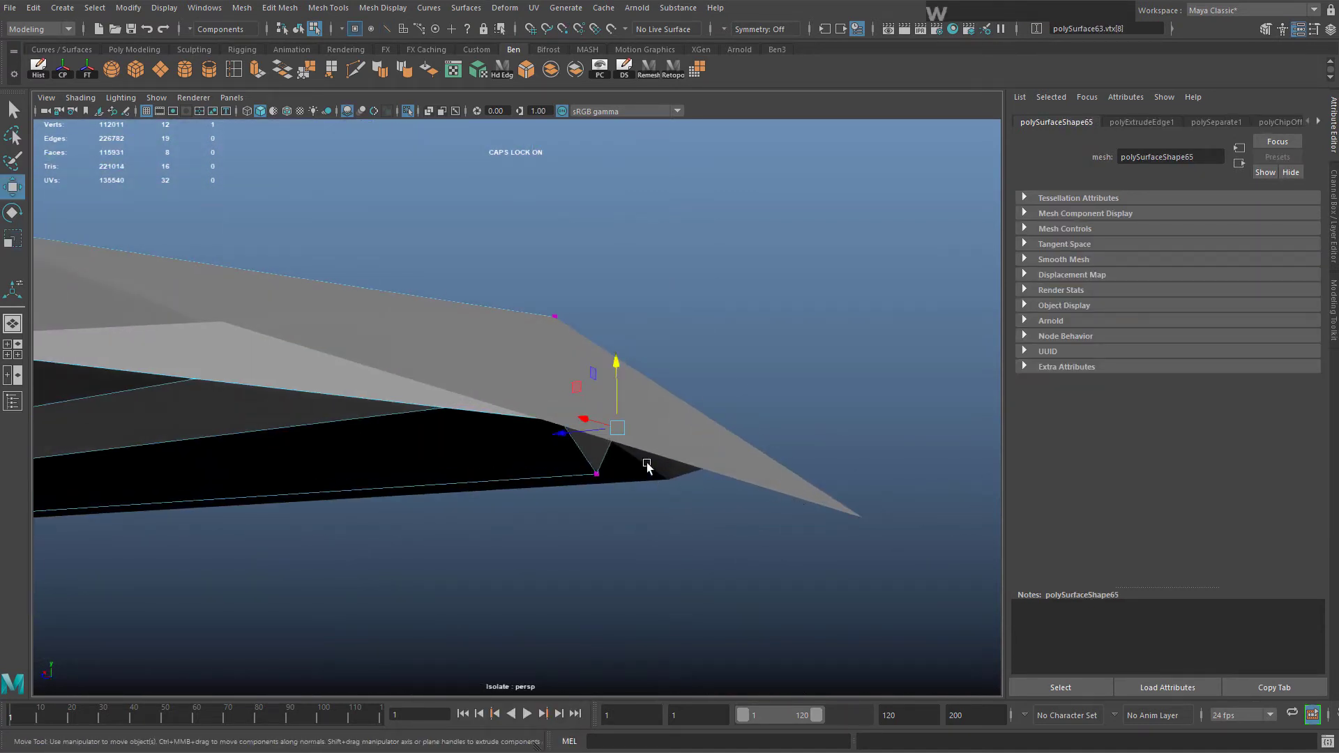
mouse_move(647, 463)
left_mouse_down("alt")
mouse_move(664, 418)
mouse_move(649, 436)
left_mouse_up("alt")
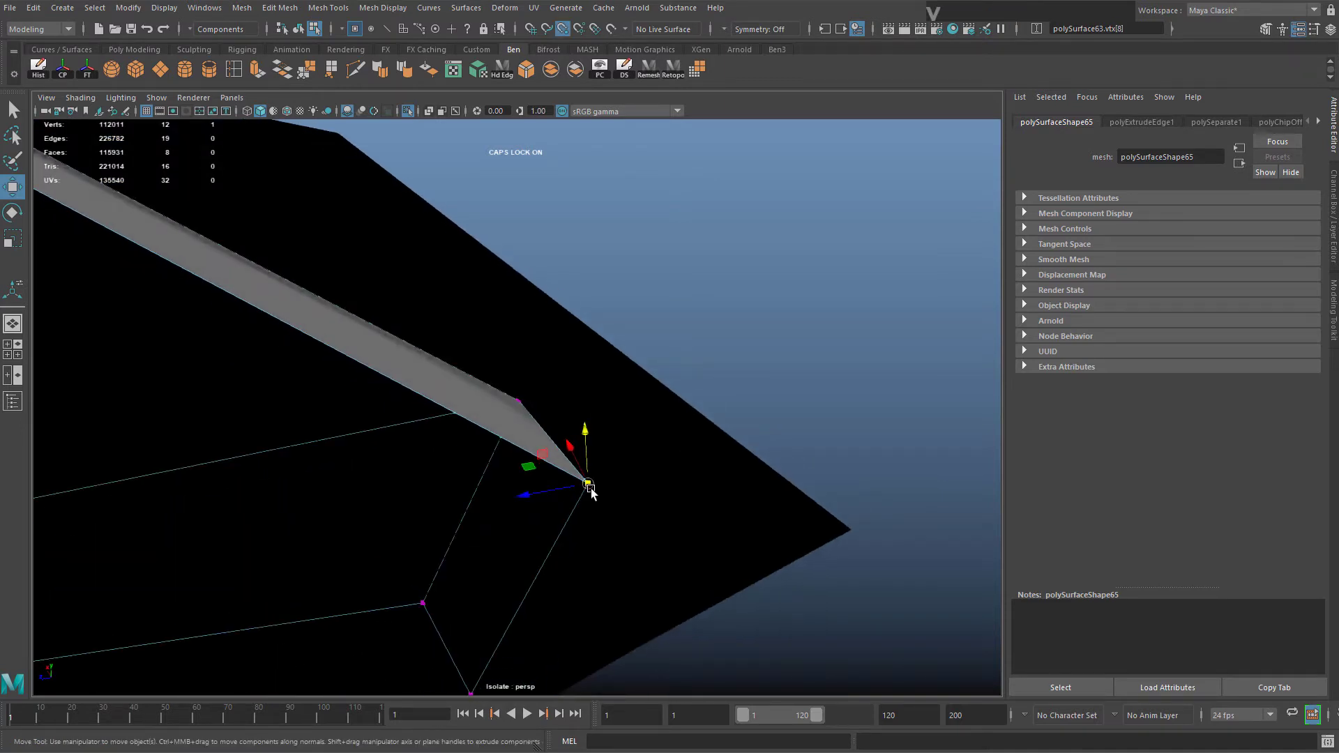
left_click_drag(590, 491, 854, 541)
left_click_drag(648, 404, 747, 507, "alt")
left_click(726, 505)
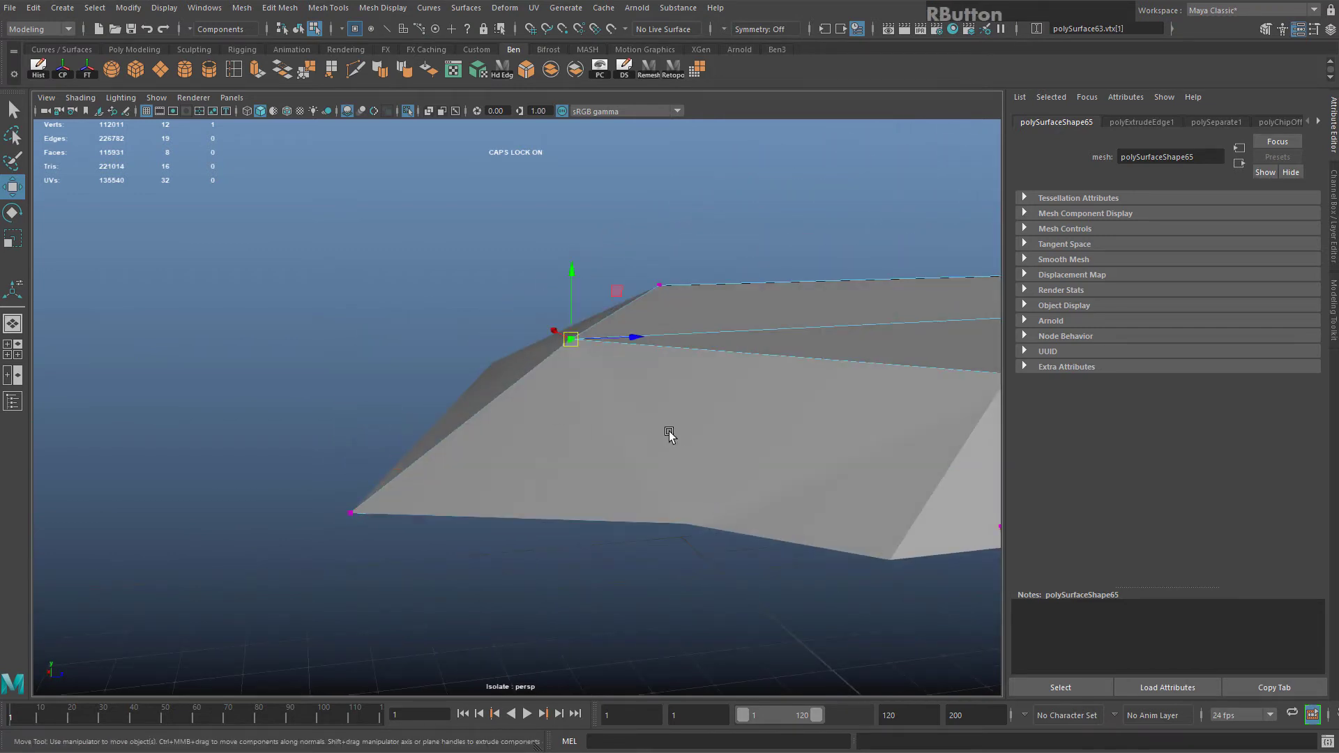
Return to object mode, select the extruded top panel and set symmetry to Object X
right_click_drag(669, 433, 723, 395)
left_click_drag(690, 472, 752, 415, "alt")
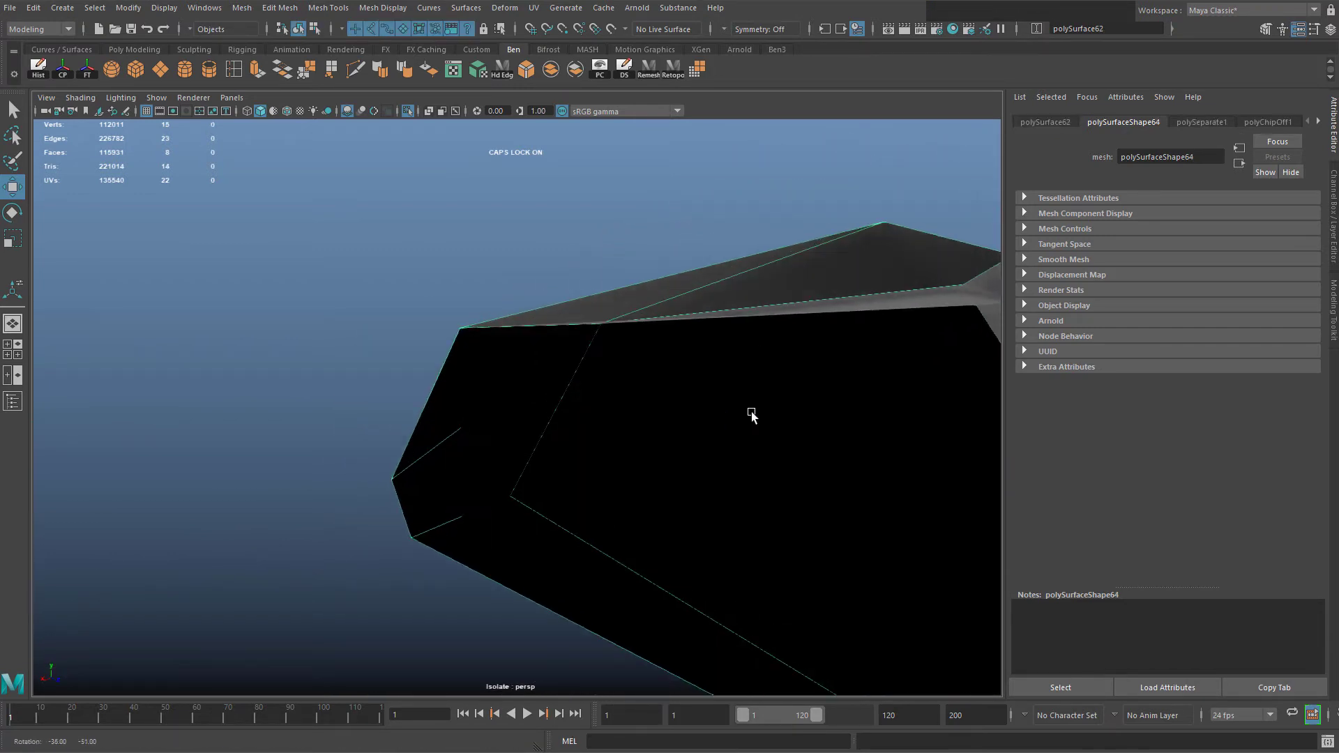
left_click(771, 323)
left_click_drag(771, 323, 809, 328, "alt")
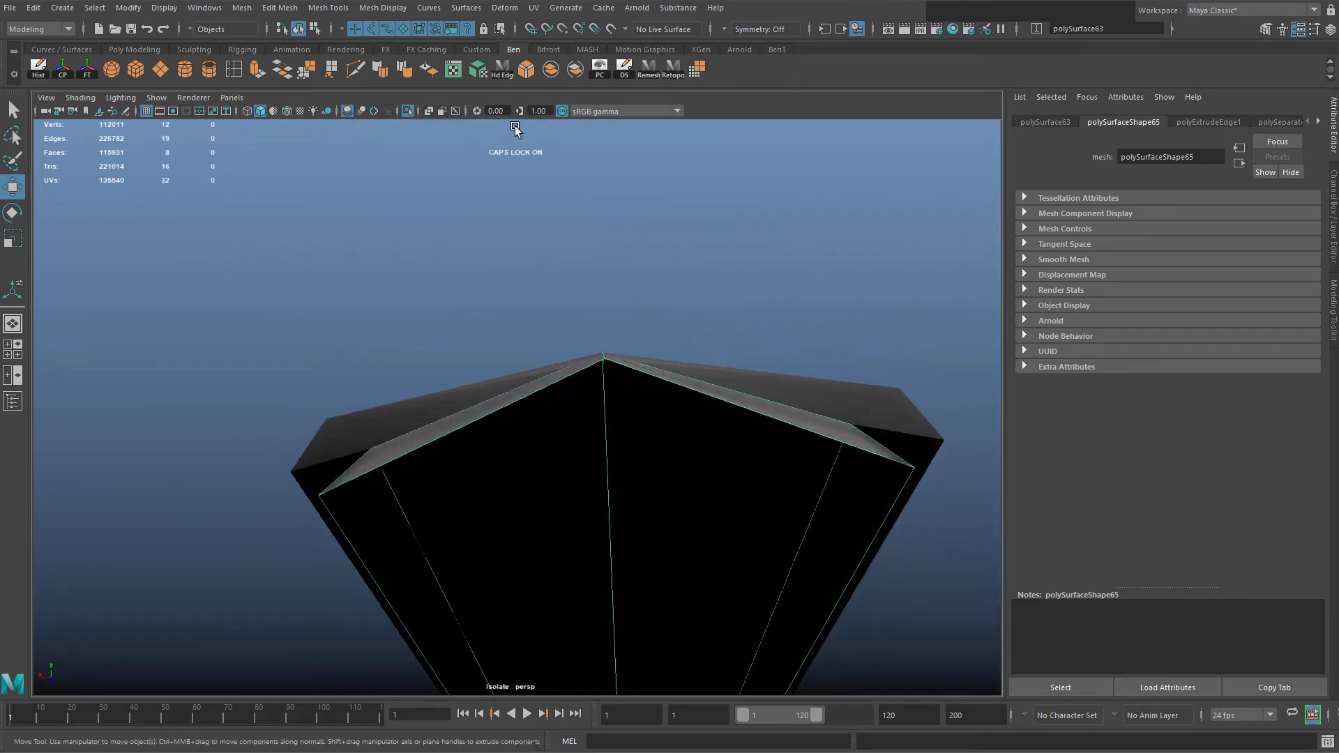
left_click(726, 28)
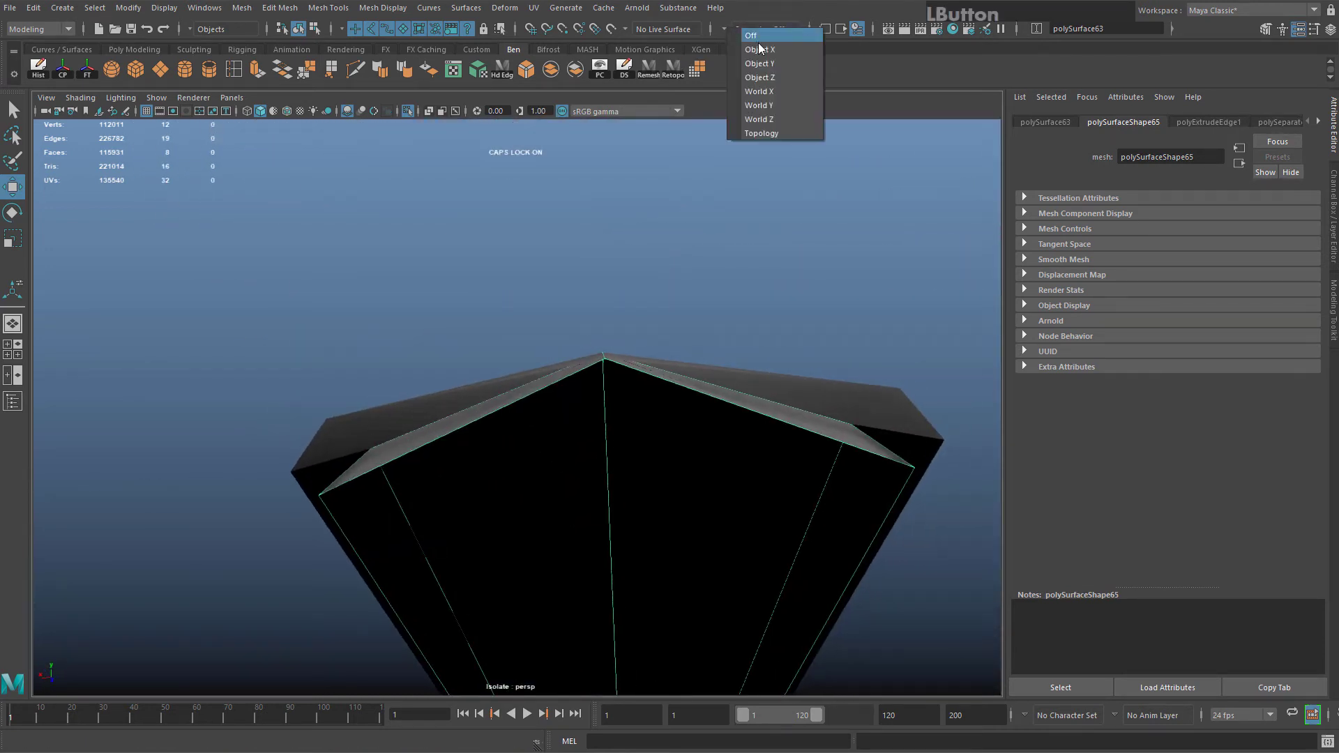
left_click(797, 51)
Place a symmetric Multi-Cut from the inner centre vertex to the outer flange edges at the pointed end
left_click_drag(753, 278, 627, 321, "alt")
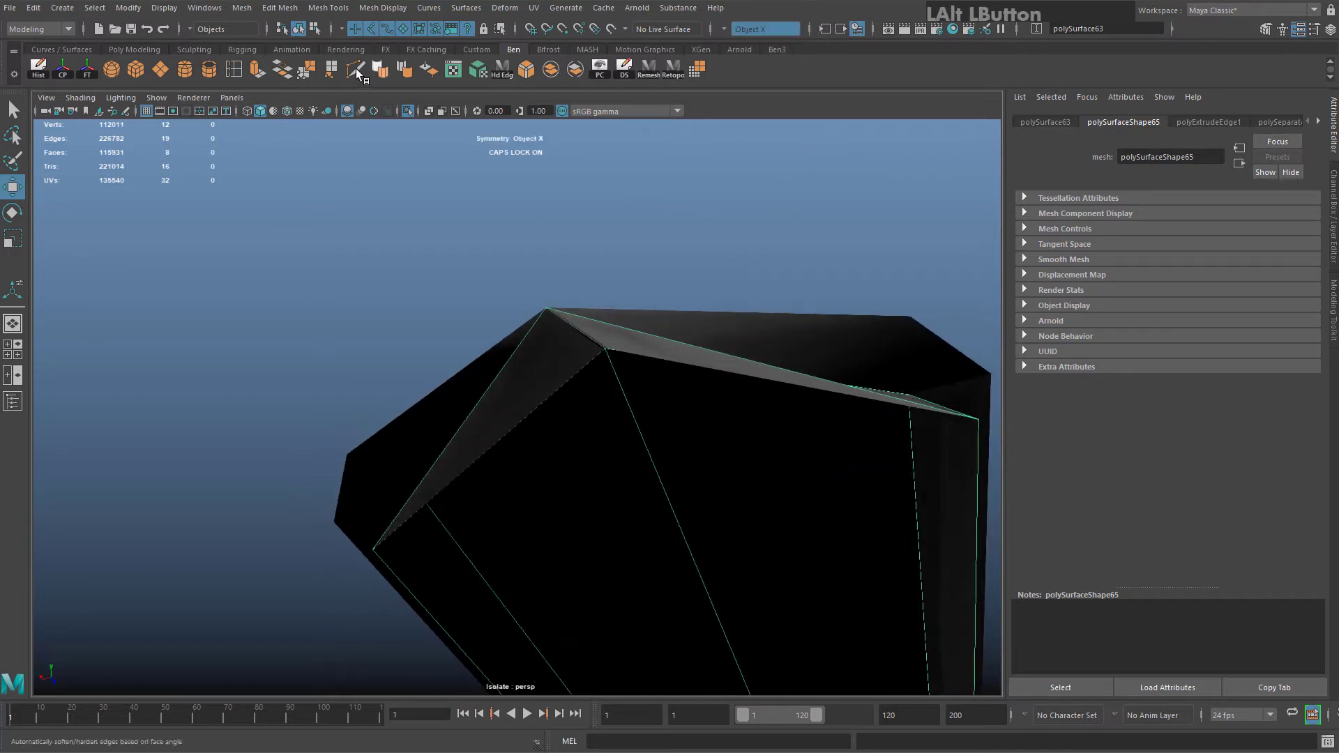
left_click(356, 69)
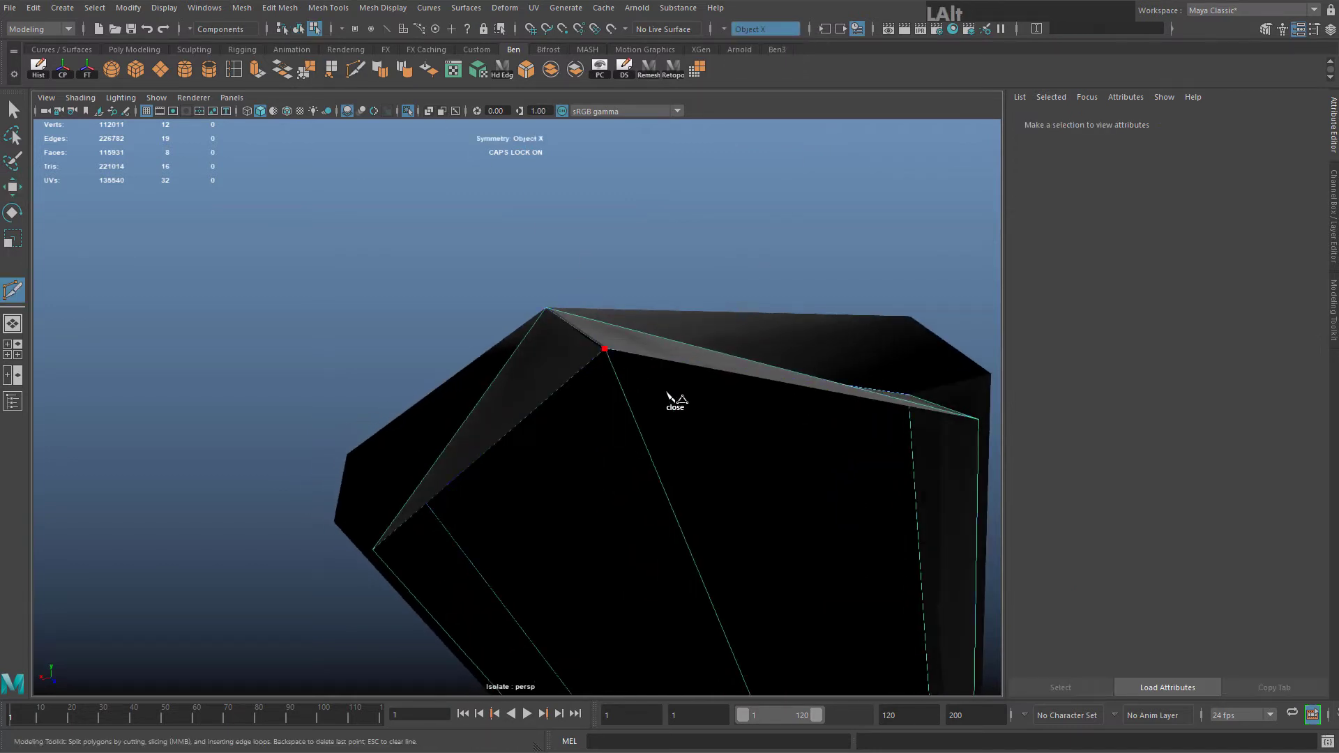
left_click_drag(668, 396, 779, 362, "alt")
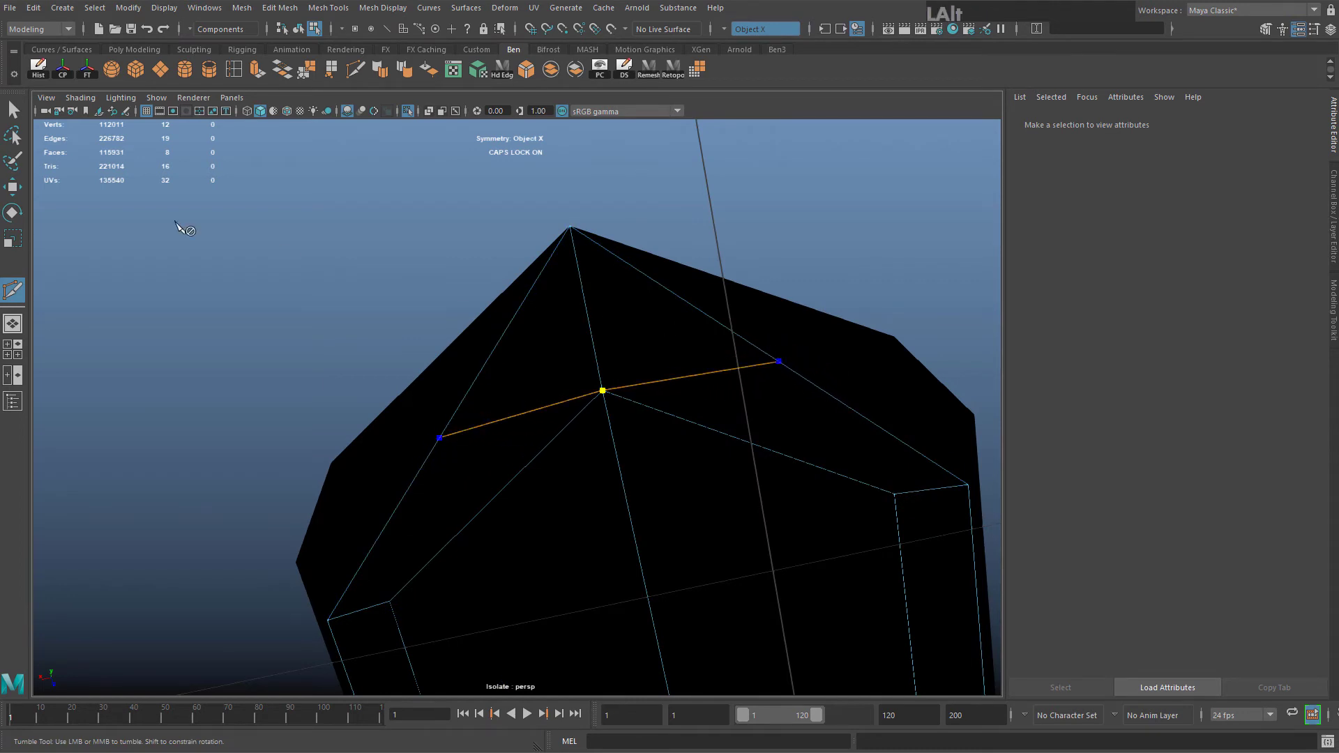
left_click(726, 28)
left_click(770, 28)
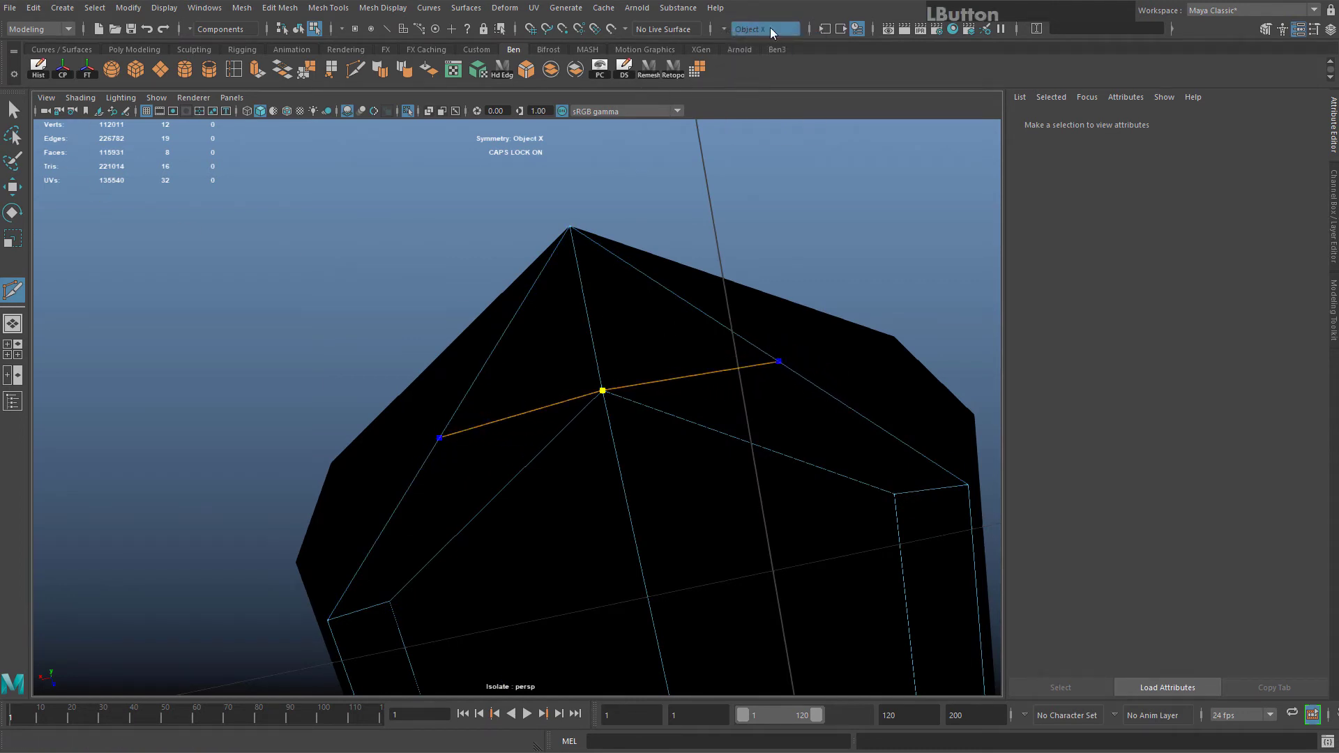
left_click(721, 28)
left_click(737, 37)
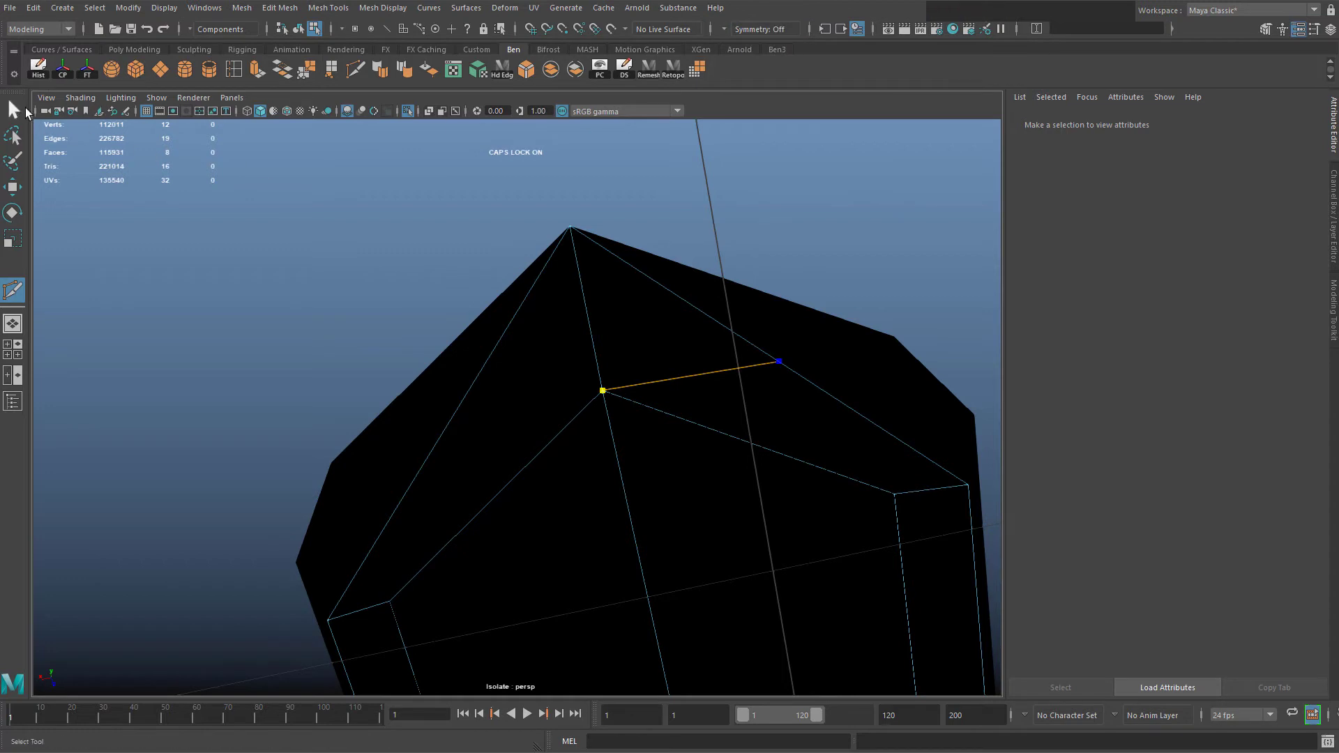
key("ctrl+z")
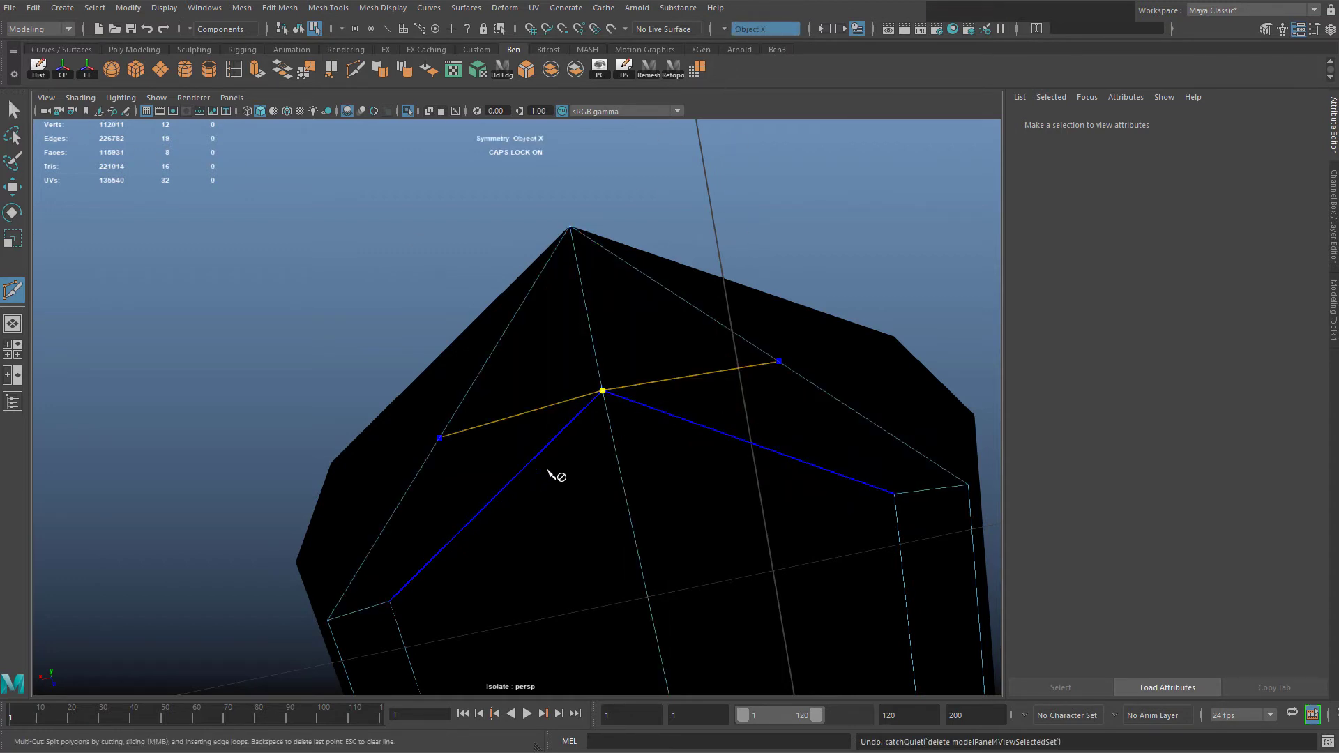
Commit the symmetric cut and set symmetry to Off
key("Return")
left_click(736, 30)
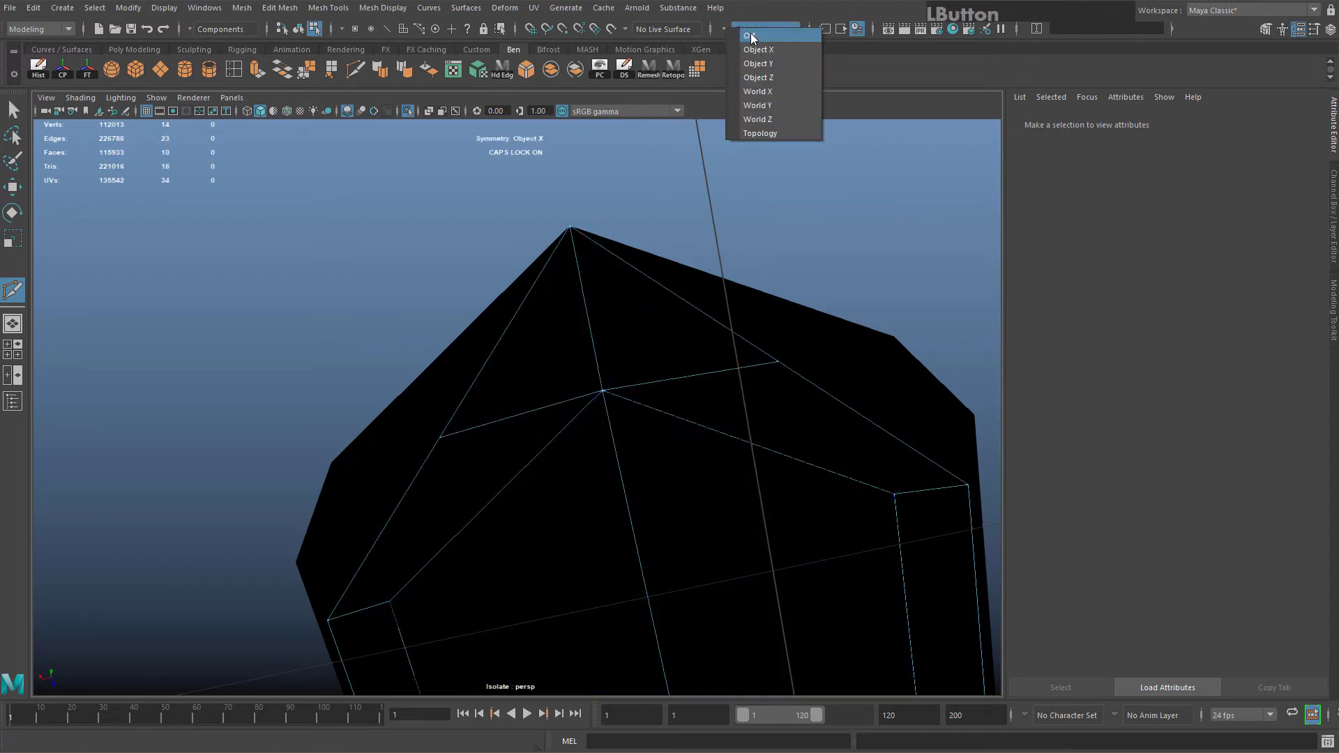
left_click(751, 32)
Snap the two new flange vertices to the shell corners nearest the pointed end, one on each side
left_click(15, 112)
right_click_drag(454, 461, 388, 421)
left_click(440, 438)
key("w")
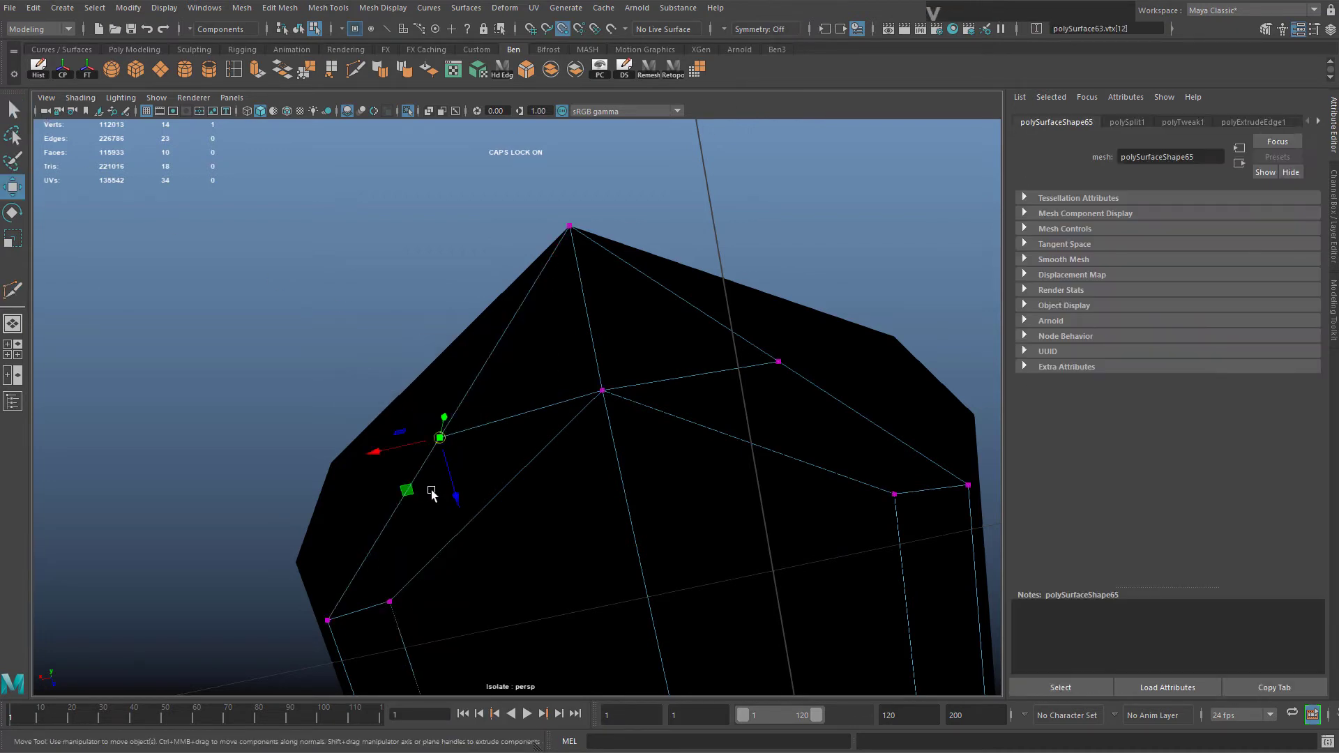
left_click_drag(433, 440, 318, 459)
left_click(777, 363)
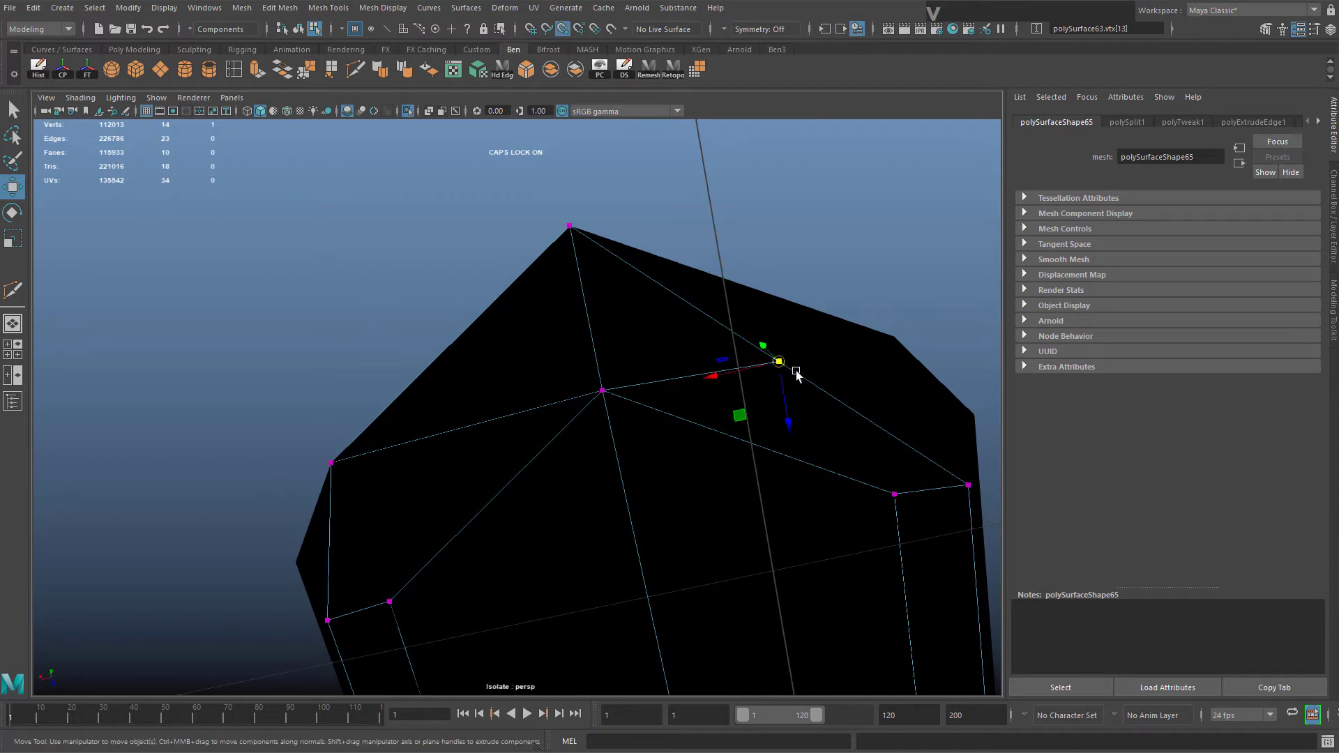
left_click_drag(778, 364, 887, 336)
Set symmetry to Object X and cut from the inner centre vertex to the flange's side edges below the snapped corners
middle_click_drag(514, 463, 567, 410, "alt")
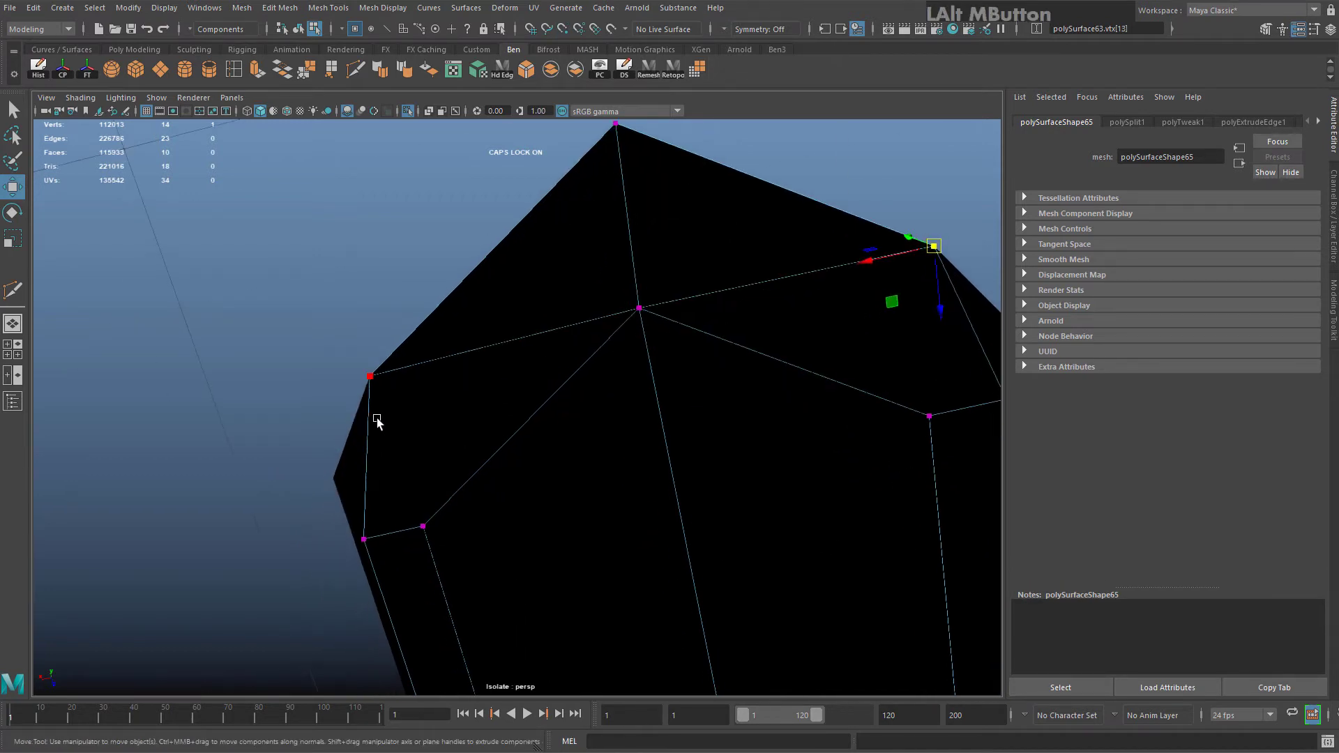
left_click(790, 32)
key("y")
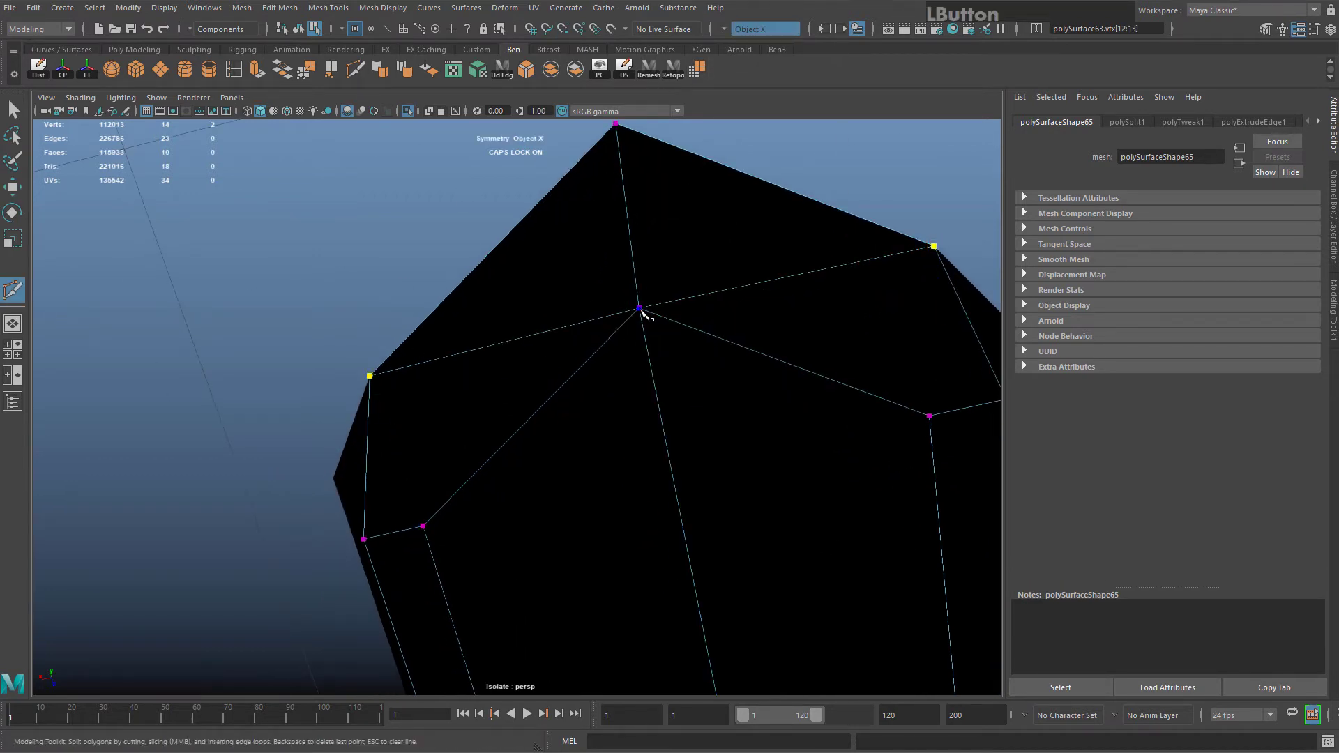
left_click(639, 309)
left_click(366, 475)
left_click(366, 474)
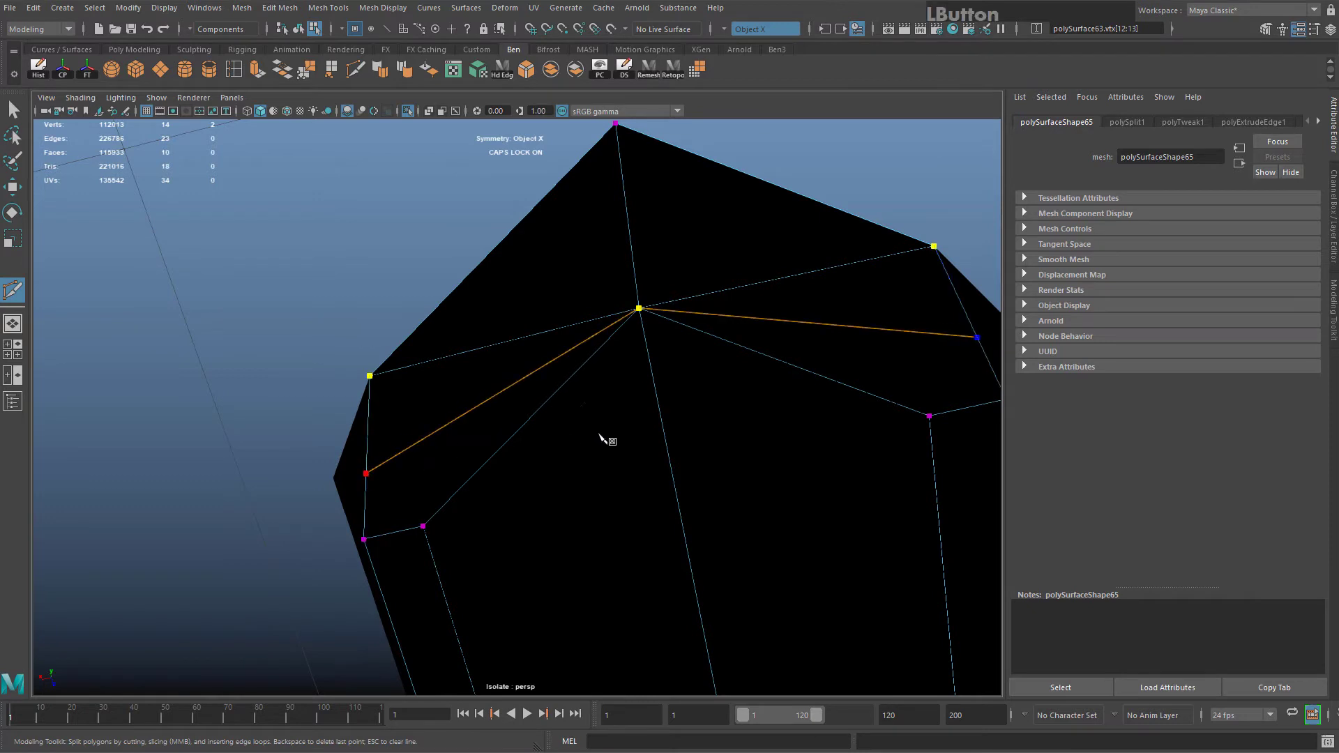
key("Return")
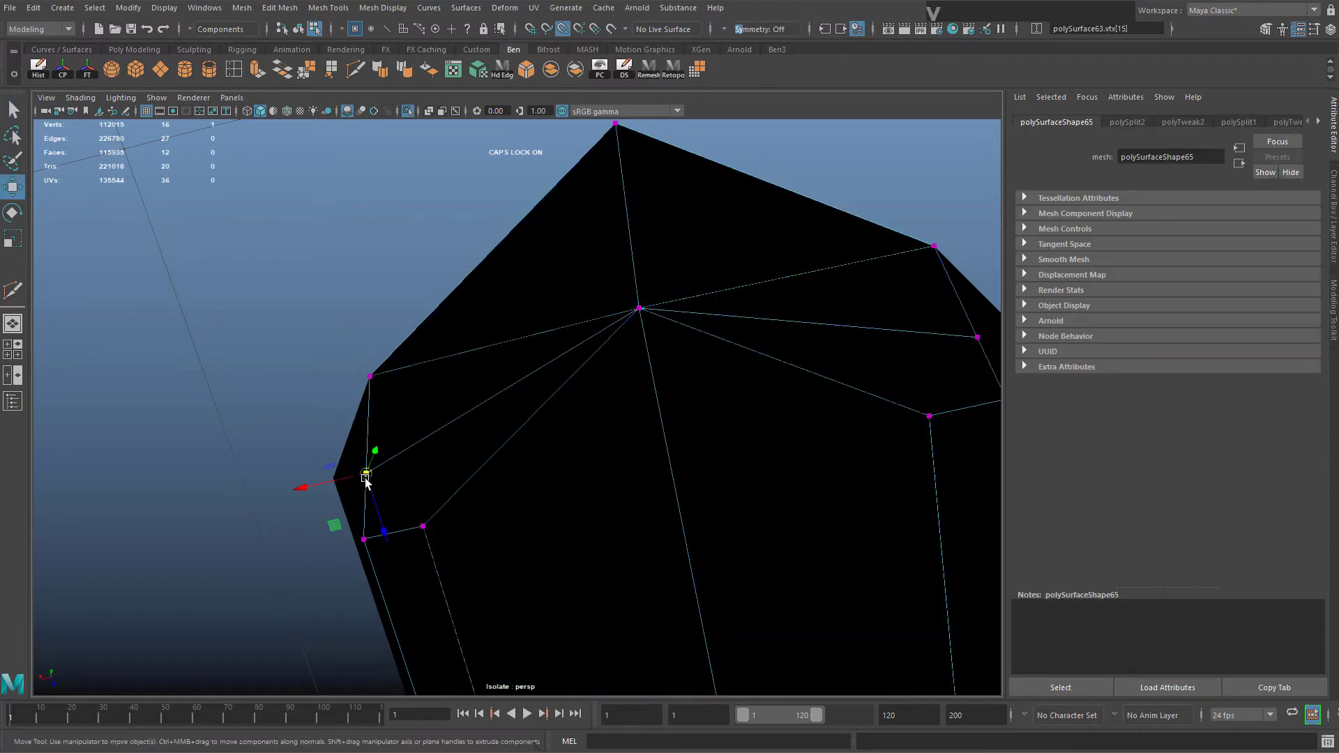
With symmetry off, snap the two newest flange vertices to the shell's remaining side corners
left_click_drag(366, 478, 336, 479)
scroll(648, 368, "down", 1)
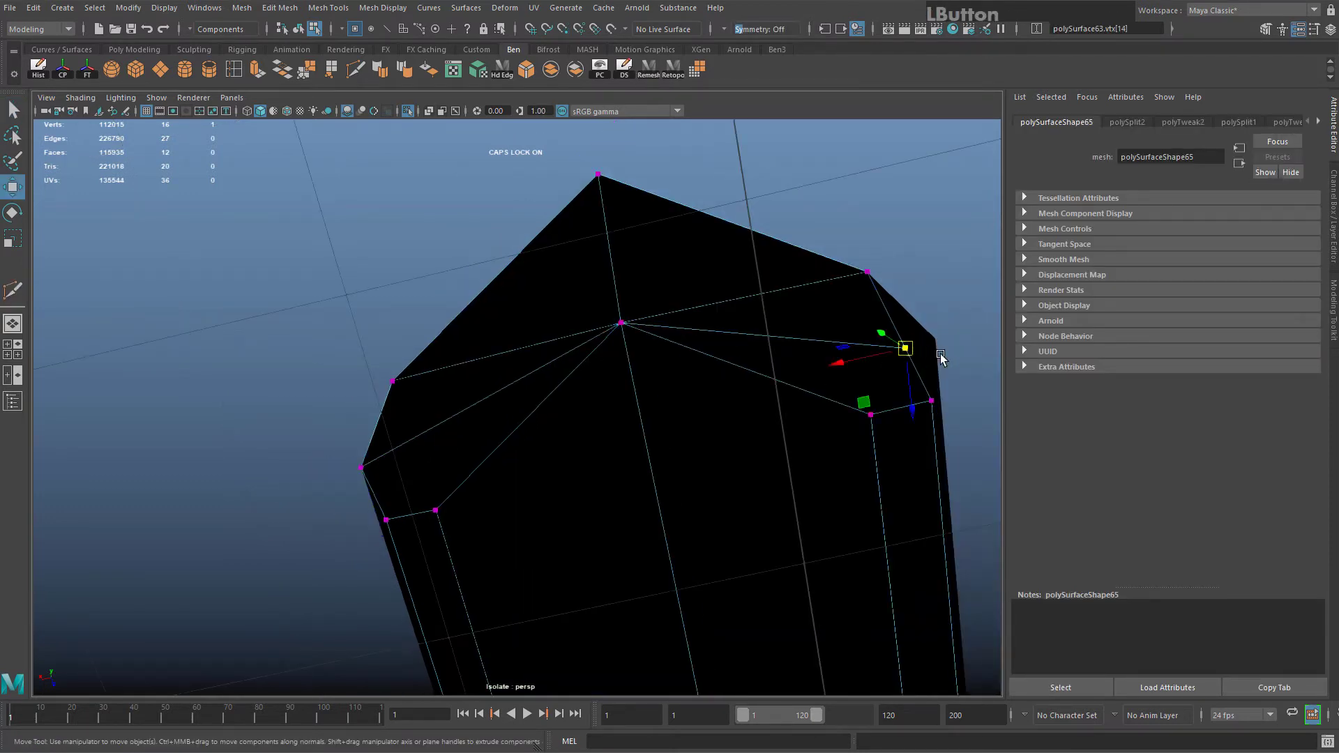
left_click_drag(903, 350, 502, 463)
Return to object mode, select the surrounding shell and centre its pivot
right_click_drag(527, 331, 599, 290)
left_click(500, 328)
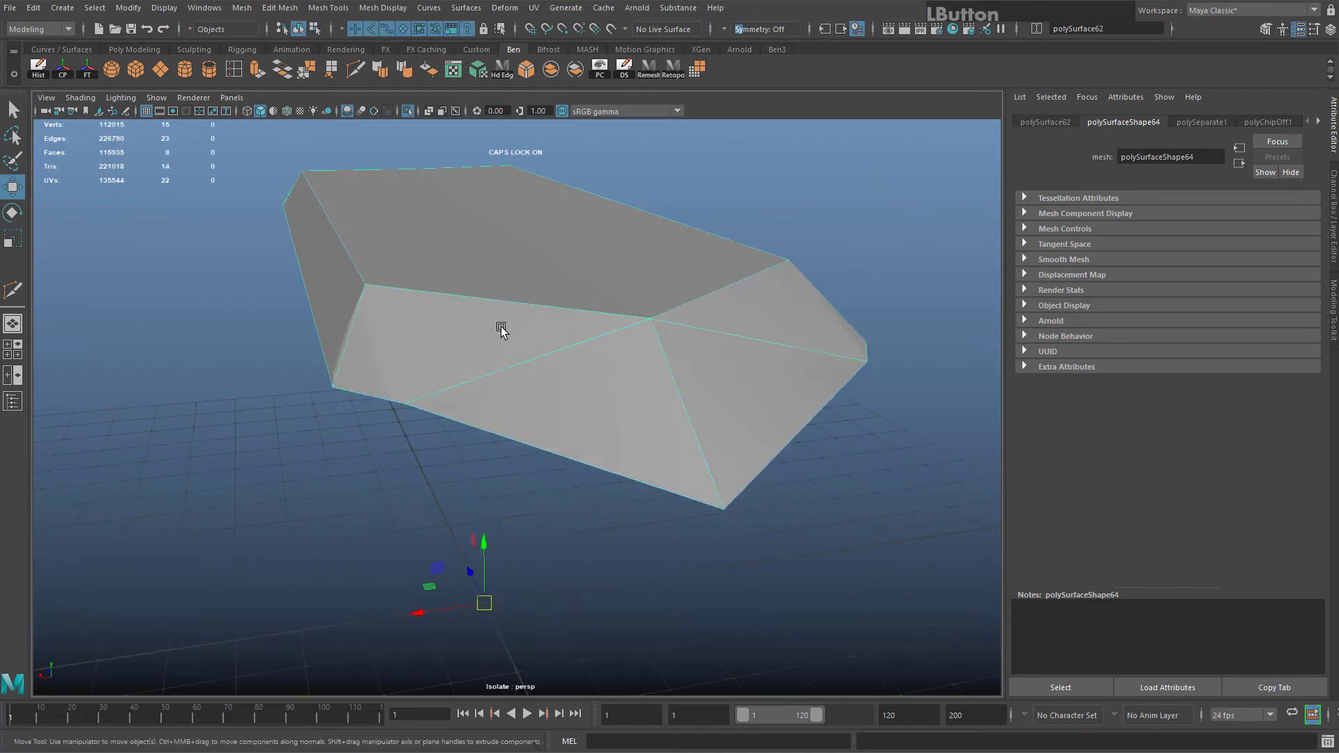
left_click_drag(484, 544, 549, 298)
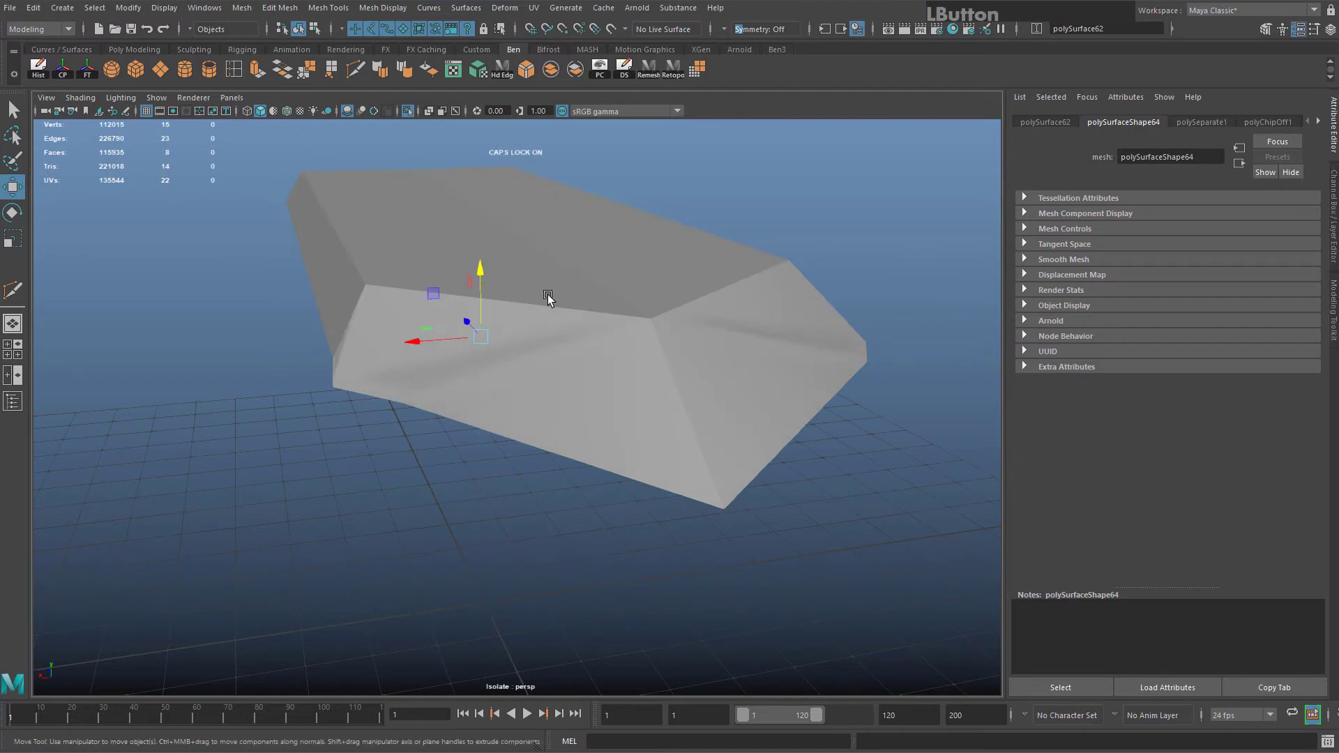
left_click(550, 298)
Move the two lower end-corner vertices of the side panel upward and return to object mode
scroll(581, 346, "down", 5)
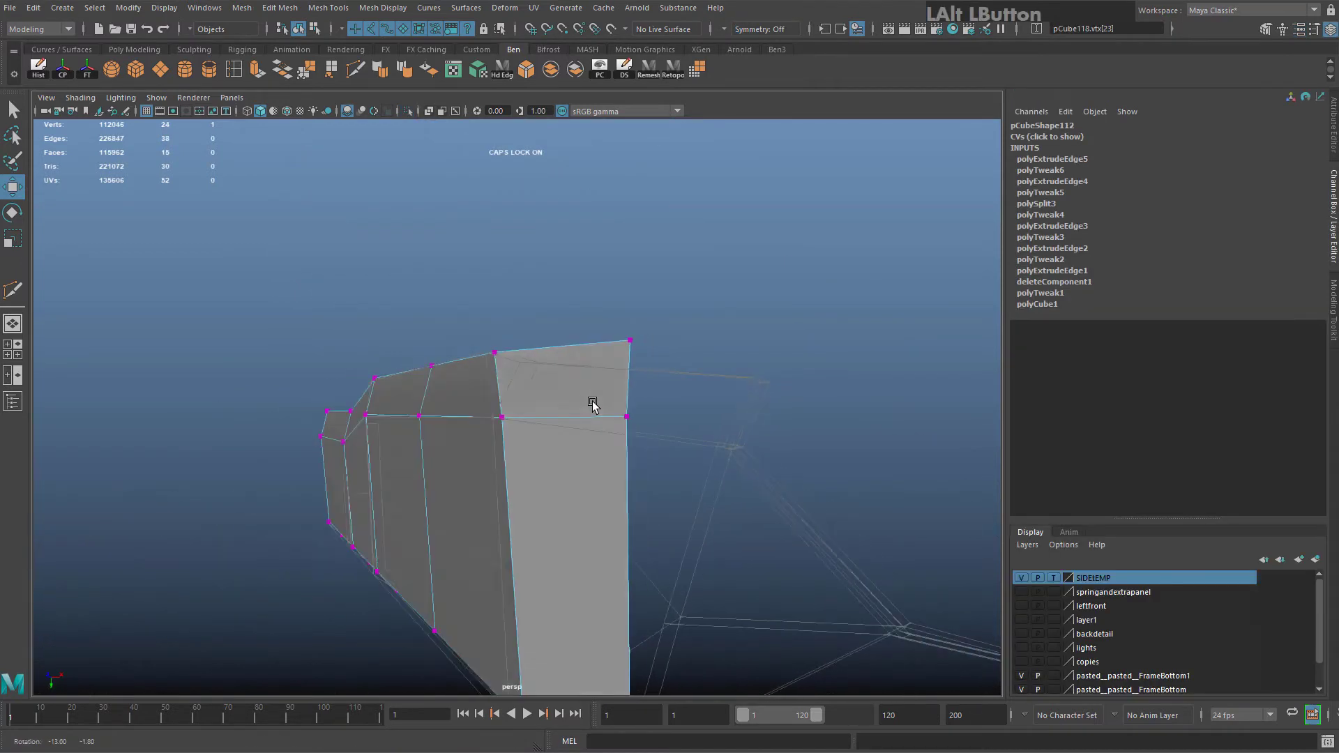
left_click_drag(595, 400, 625, 462)
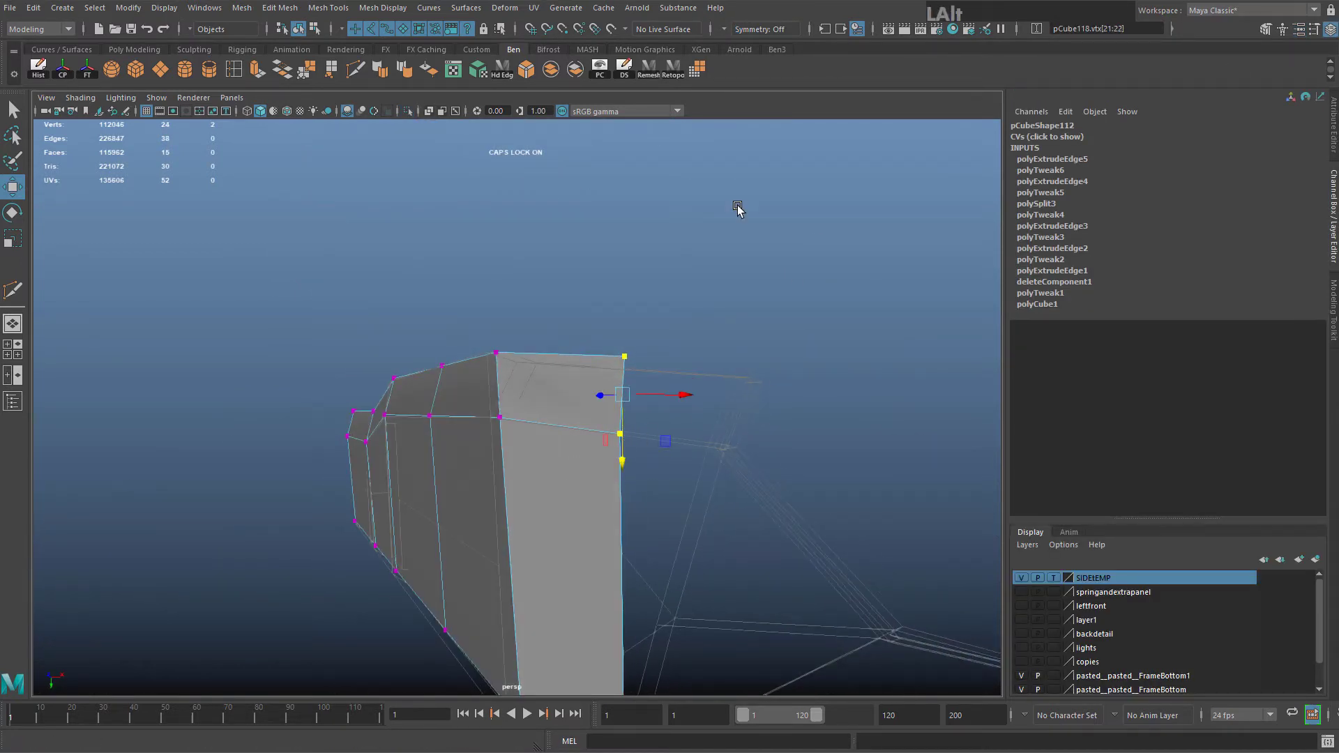
left_click_drag(737, 208, 574, 344, "alt")
left_click_drag(719, 415, 725, 411)
left_click_drag(730, 401, 433, 388, "alt")
right_click_drag(433, 389, 425, 410)
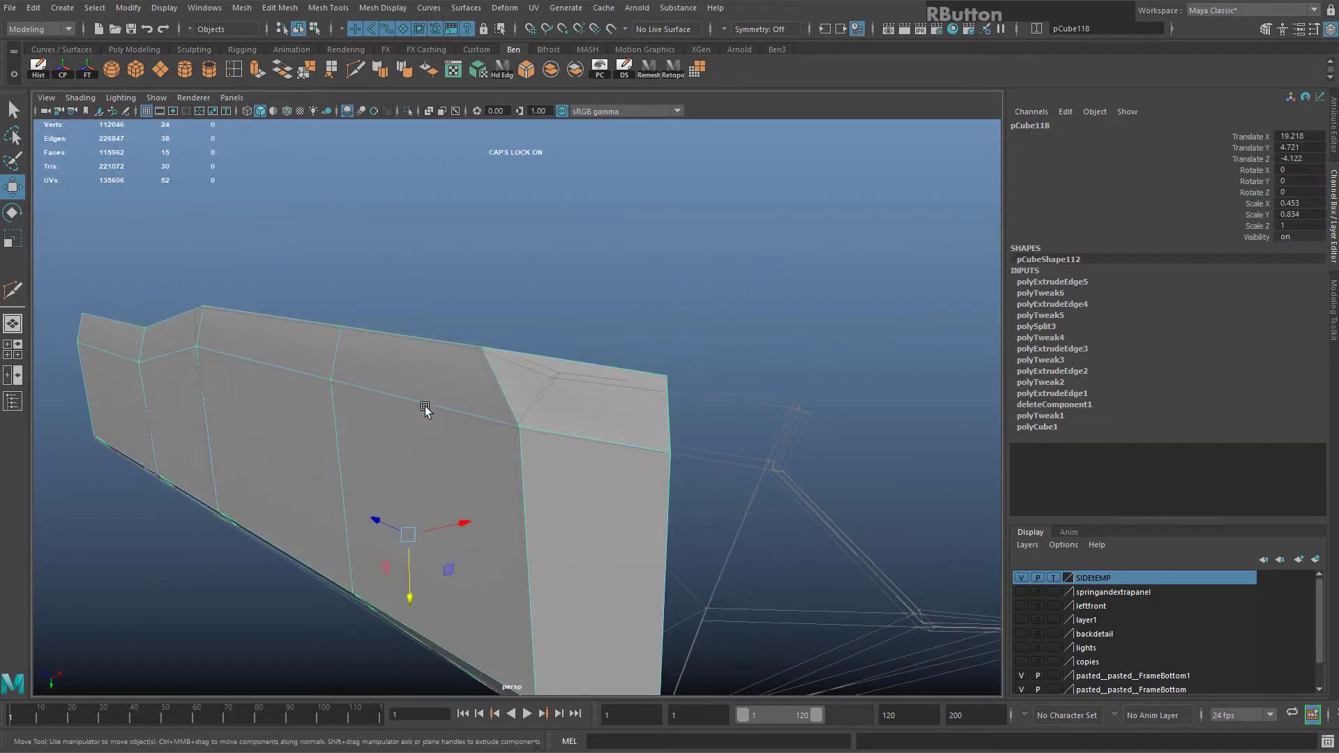
Examine the vehicle's end body panels from several angles and frame the side panel for comparison
left_click_drag(389, 137, 441, 336, "alt")
scroll(441, 336, "up", 5)
left_click(365, 394)
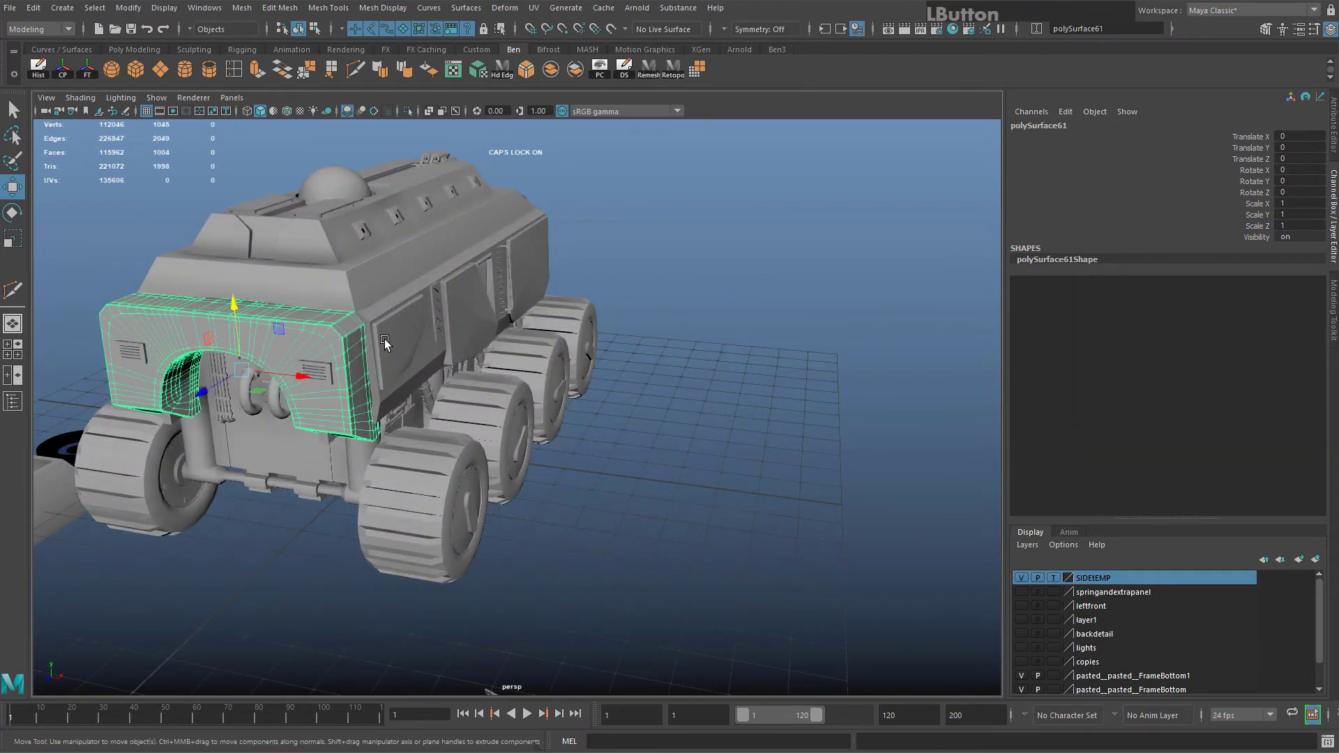
left_click(377, 311)
key("f")
left_click_drag(684, 371, 398, 371, "alt")
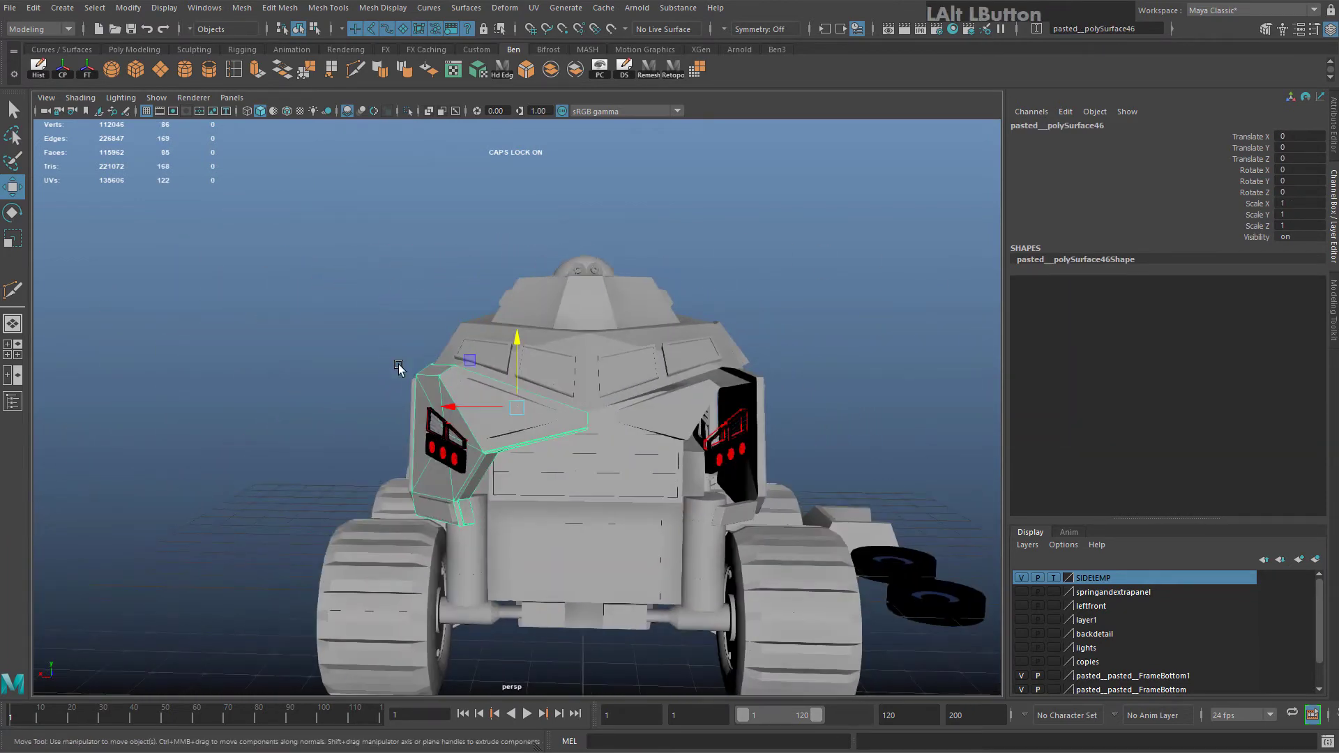
middle_click_drag(397, 370, 830, 391, "alt")
left_click(355, 411)
left_click_drag(702, 430, 741, 426, "alt")
key("f")
left_click_drag(593, 432, 412, 439, "alt")
middle_click_drag(605, 453, 661, 461, "alt")
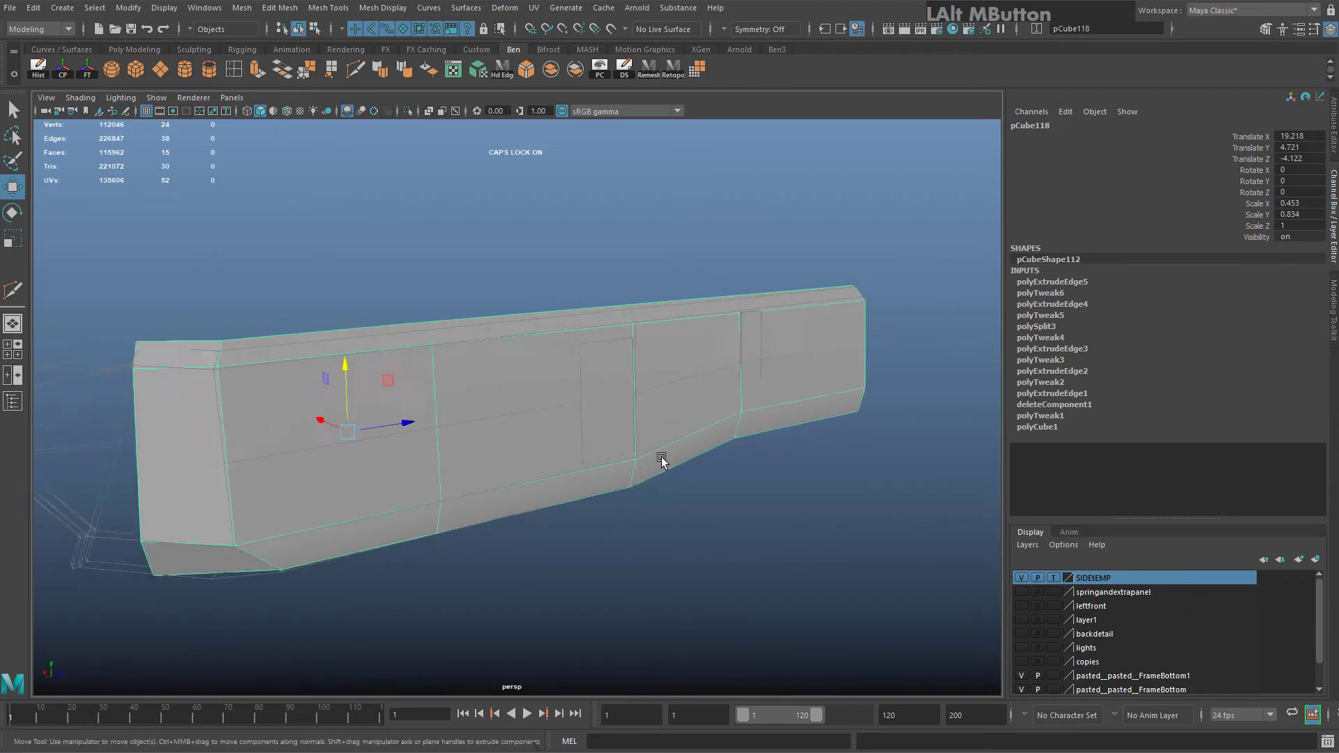
Cut a new edge from the side panel's bottom border to the inner corner vertex at its lower end
right_click_drag(390, 419, 391, 362)
double_click(334, 419)
left_click_drag(488, 251, 541, 467, "alt")
right_click_drag(541, 419, 482, 418)
left_click(481, 437)
left_click_drag(502, 460, 574, 565, "alt")
middle_click_drag(513, 516, 517, 406, "alt")
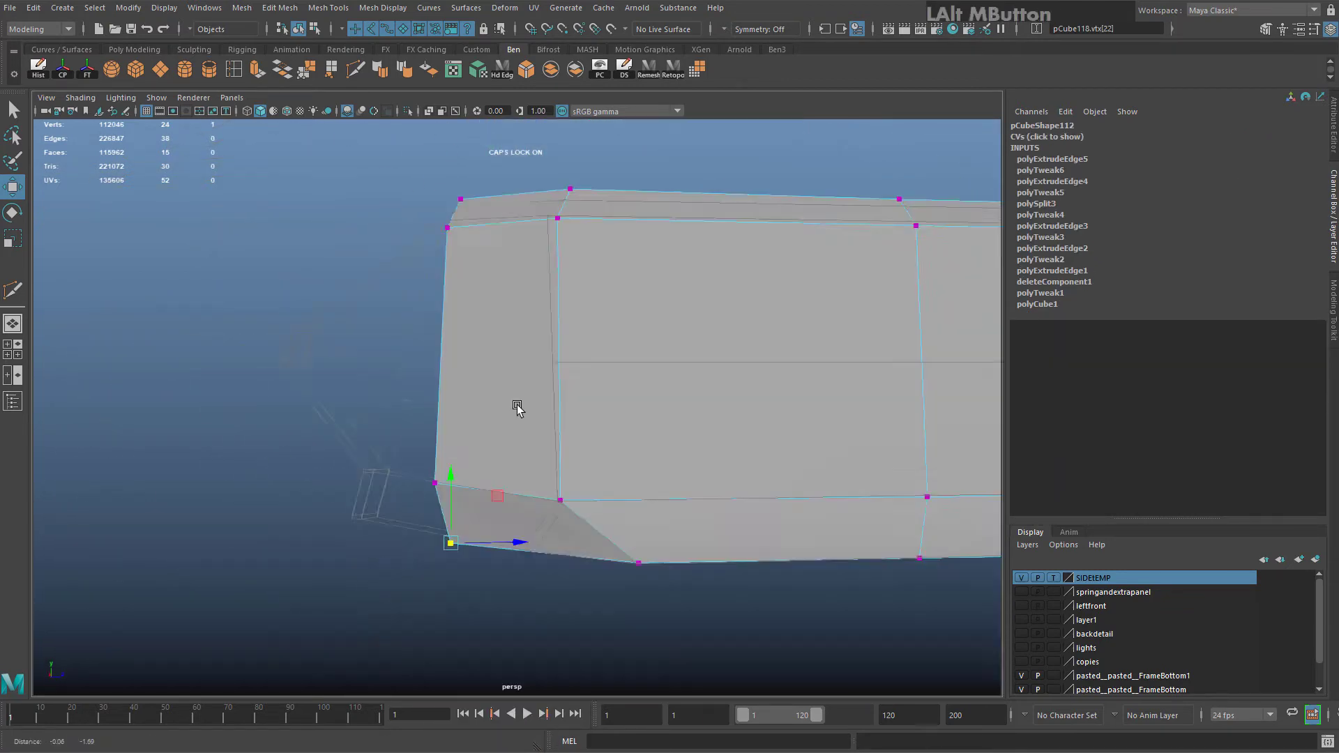
left_click(356, 69)
left_click(522, 466)
left_click(563, 412)
Shift the outermost bottom corner vertex at the side panel's end sideways along X
key("w")
left_click_drag(530, 446, 502, 446, "alt")
left_click_drag(474, 494, 496, 496)
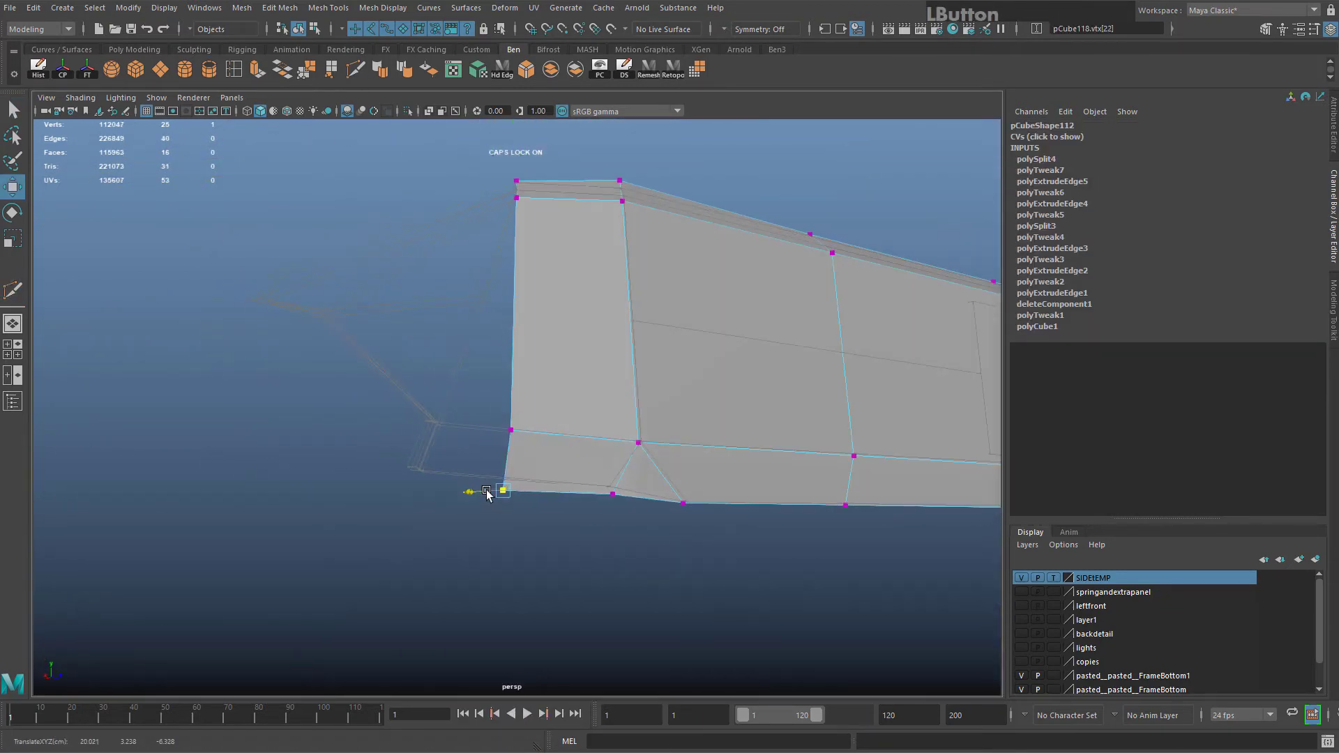
Extrude the two border edges at the side panel's end outward toward the neighbouring nose shell
left_click_drag(484, 412, 527, 509)
left_click_drag(527, 488, 666, 500, "alt")
key("ctrl+z")
right_click_drag(667, 501, 666, 446)
left_click_drag(649, 446, 571, 414, "alt")
key("ctrl+e")
left_click(366, 352)
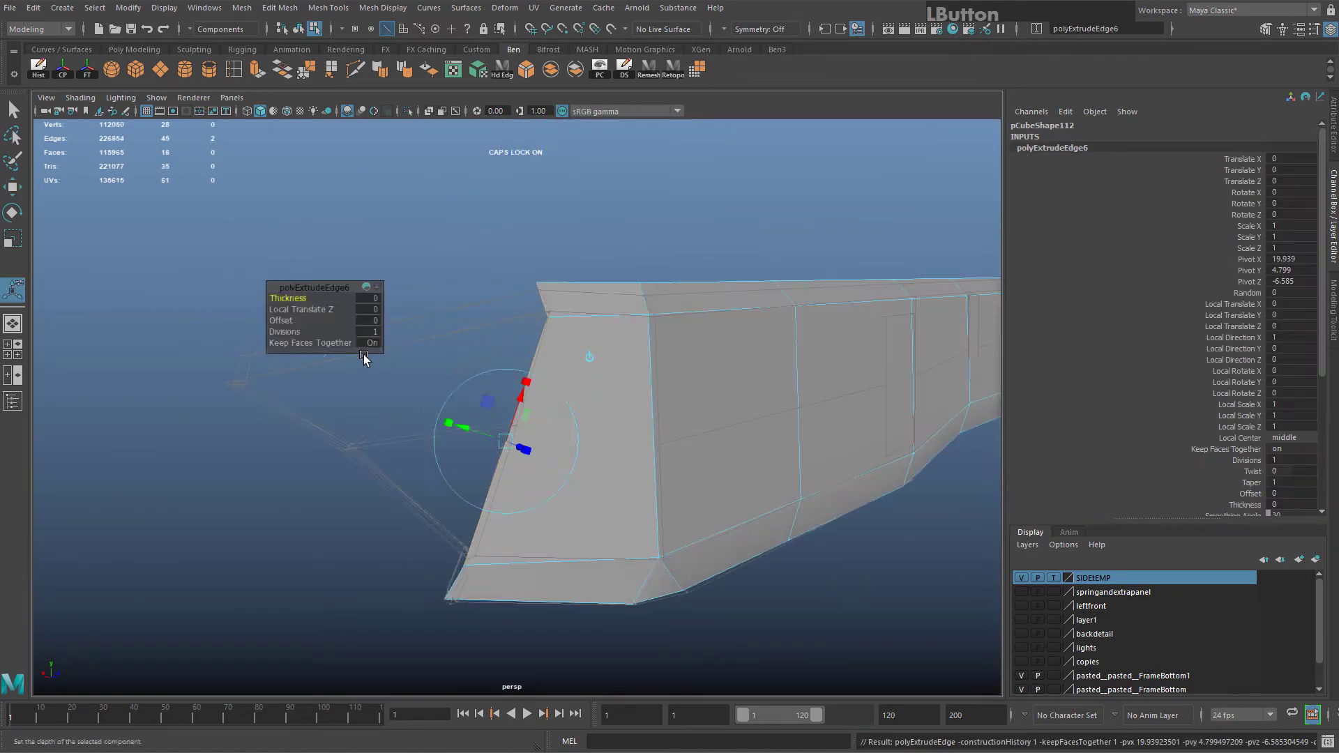
left_click_drag(457, 424, 390, 436)
Set the SIDEtEMP layer to reference display and fit the extruded lower vertex to the shell's inner corner
left_click_drag(432, 432, 530, 516, "alt")
left_click_drag(565, 606, 472, 511)
key("w")
left_click_drag(488, 516, 476, 451, "alt")
left_click_drag(481, 463, 558, 370, "alt")
middle_click_drag(593, 293, 649, 355, "alt")
right_click_drag(647, 354, 732, 332)
left_click_drag(672, 390, 1015, 549, "alt")
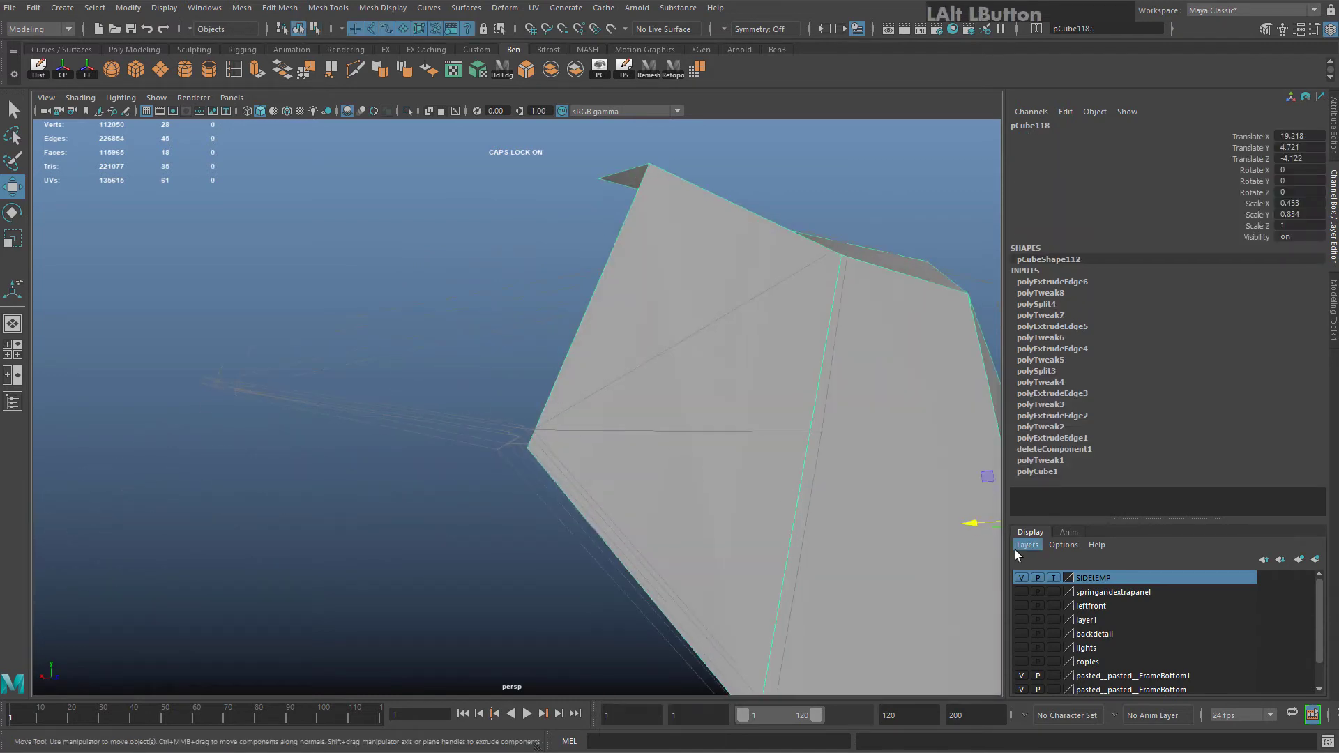
left_click(1054, 579)
right_click_drag(560, 411, 542, 386)
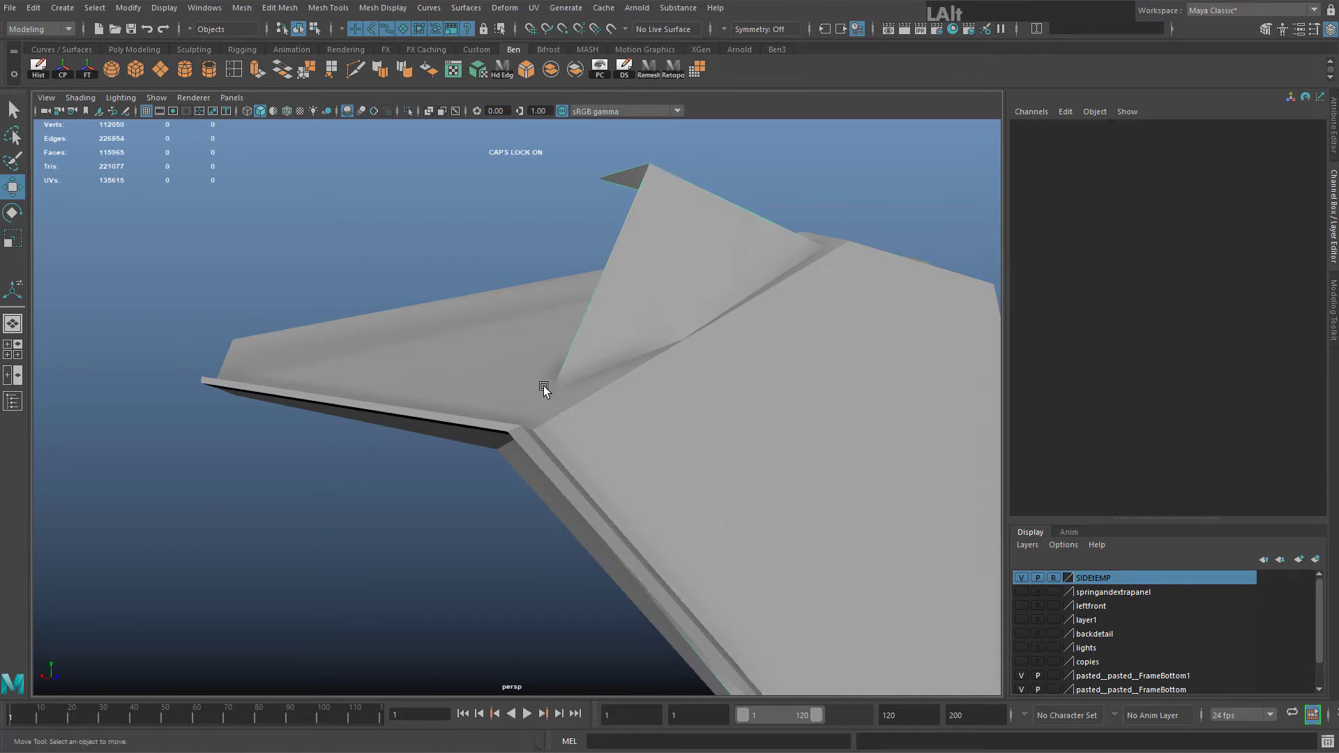
left_click_drag(543, 387, 513, 434, "alt")
left_click_drag(512, 434, 670, 466)
scroll(560, 417, "up", 3)
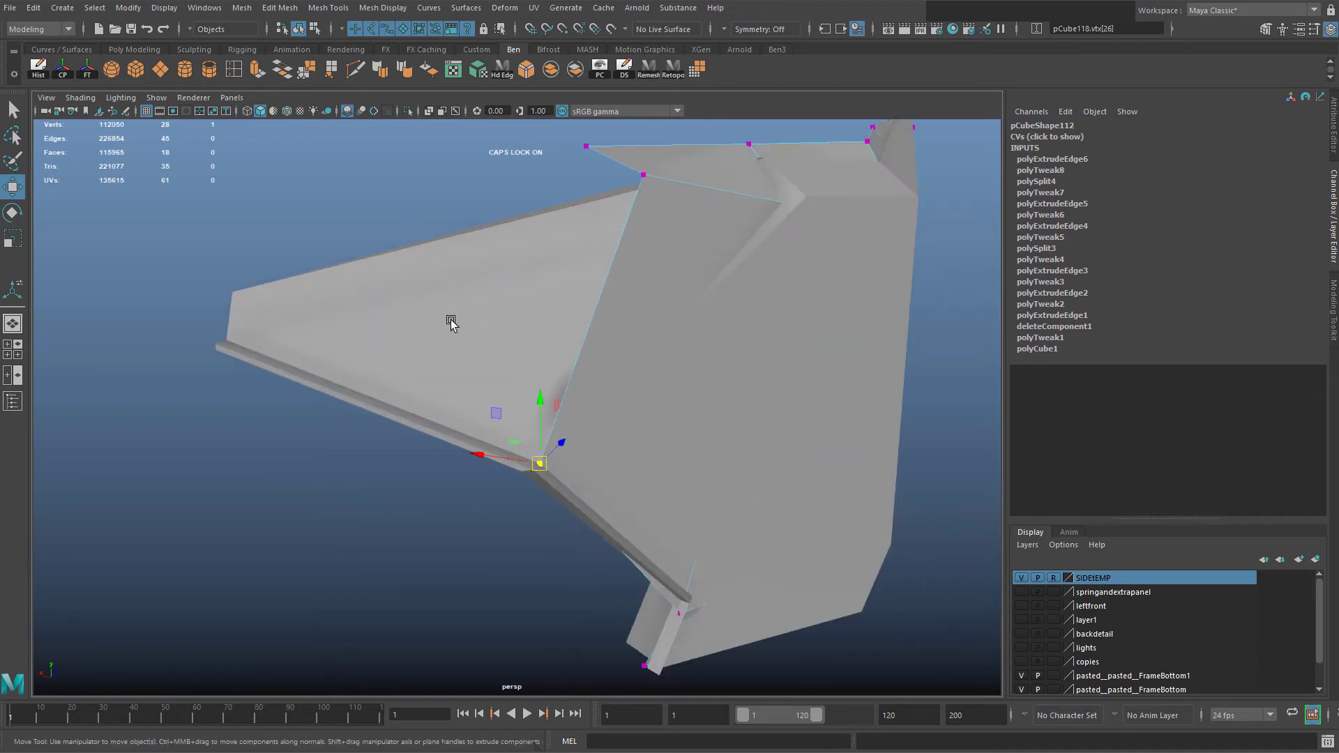
Assign a new Lambert material to the SIDEtEMP shell and raise its transparency until it is nearly see-through
left_click(451, 322)
scroll(460, 328, "down", 3)
left_click(555, 336)
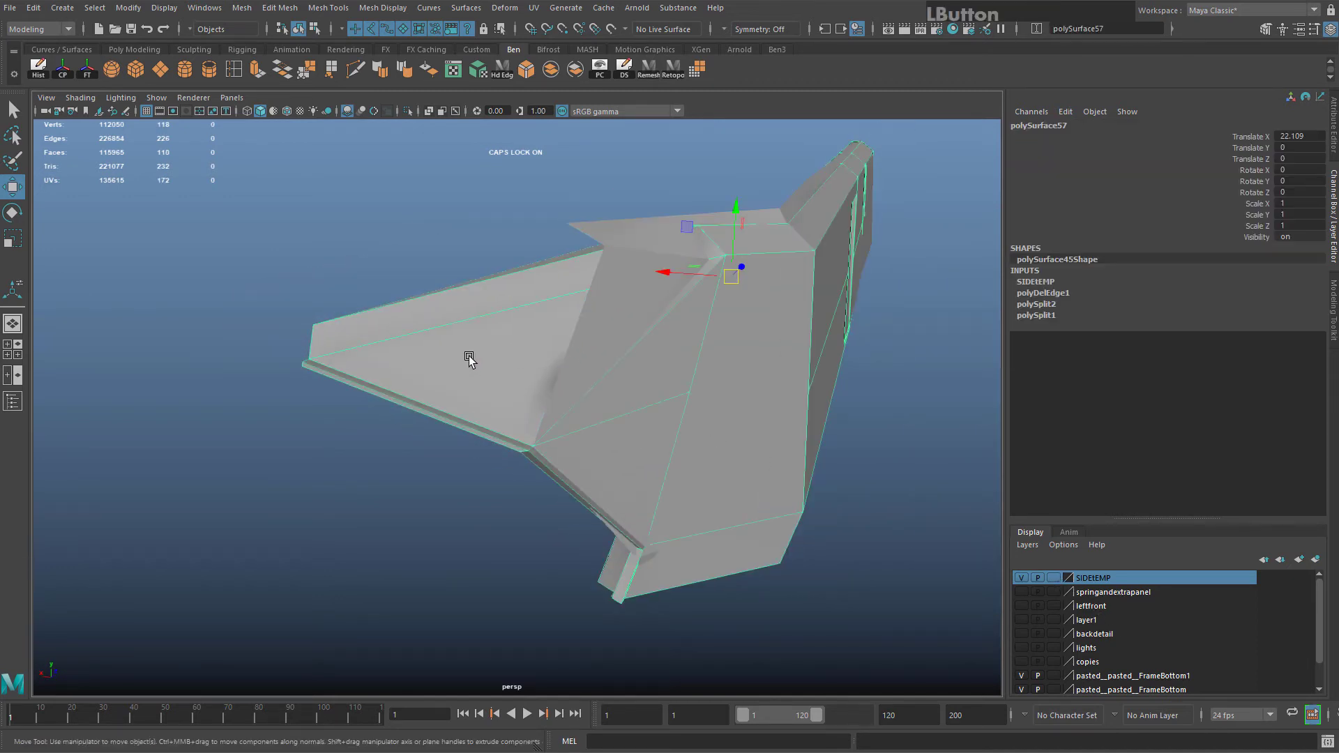
scroll(482, 362, "up", 3)
left_click_drag(510, 374, 431, 339, "alt")
right_click_drag(428, 337, 426, 694)
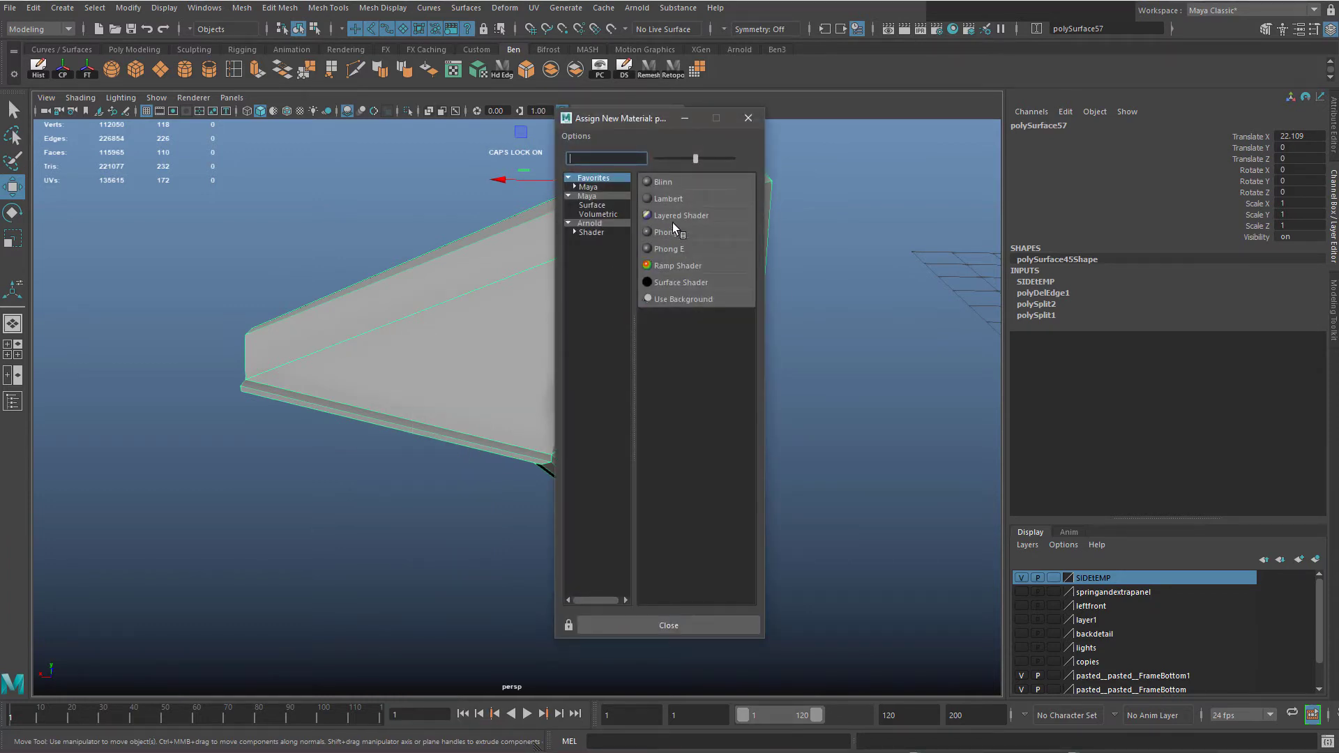
left_click(667, 198)
left_click(1266, 124)
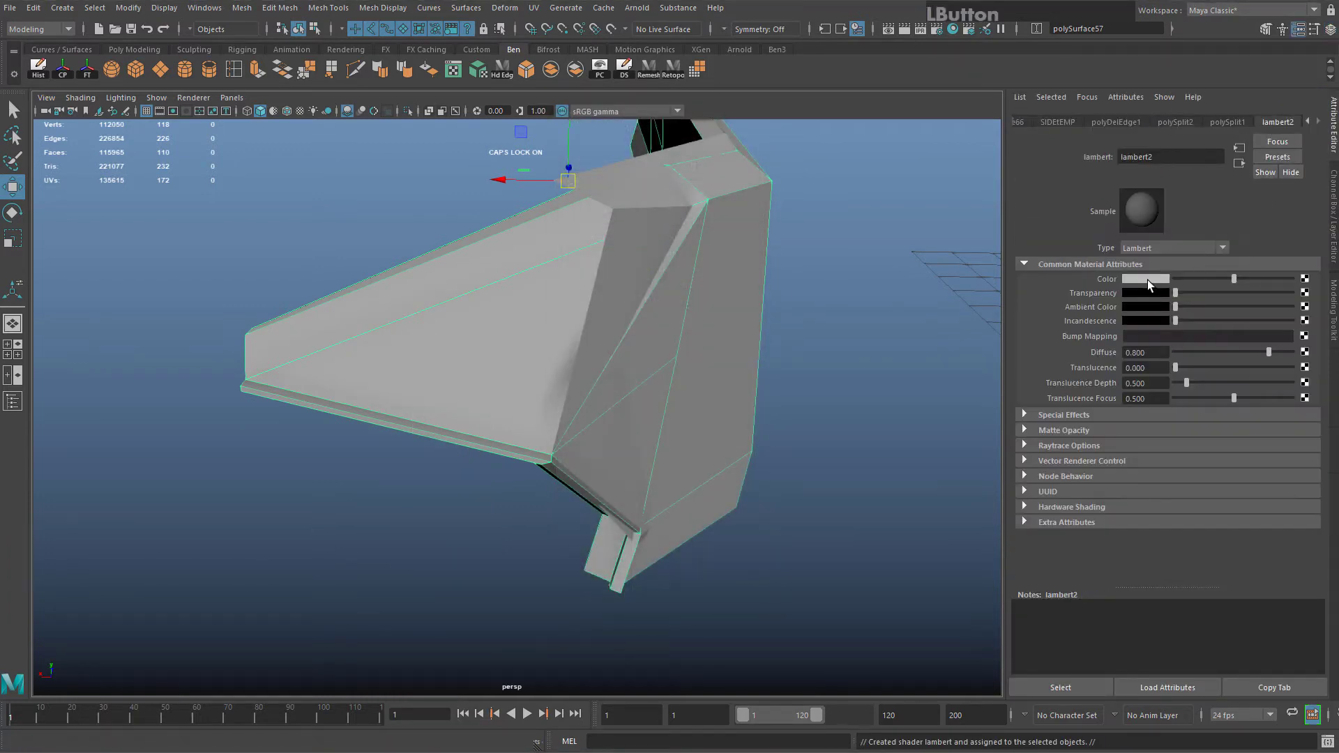
left_click_drag(1203, 296, 1306, 294)
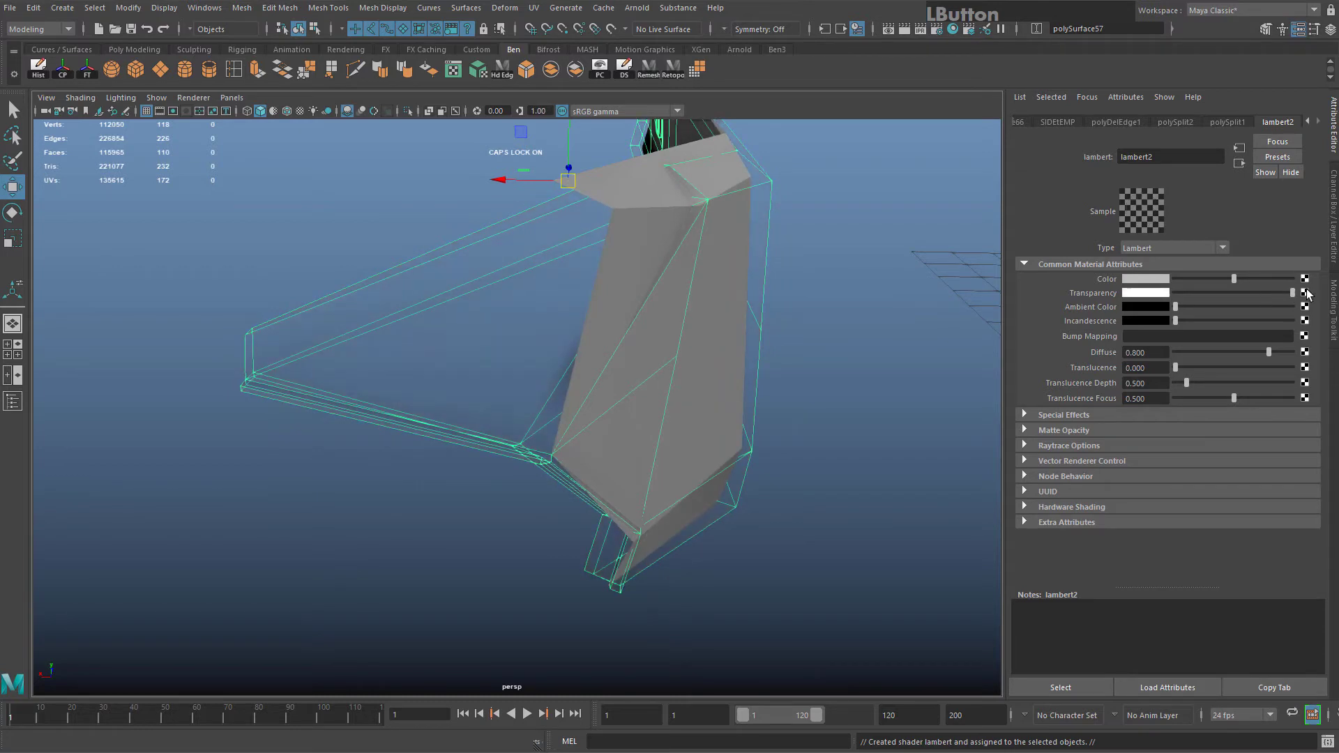
left_click(818, 387)
left_click(570, 258)
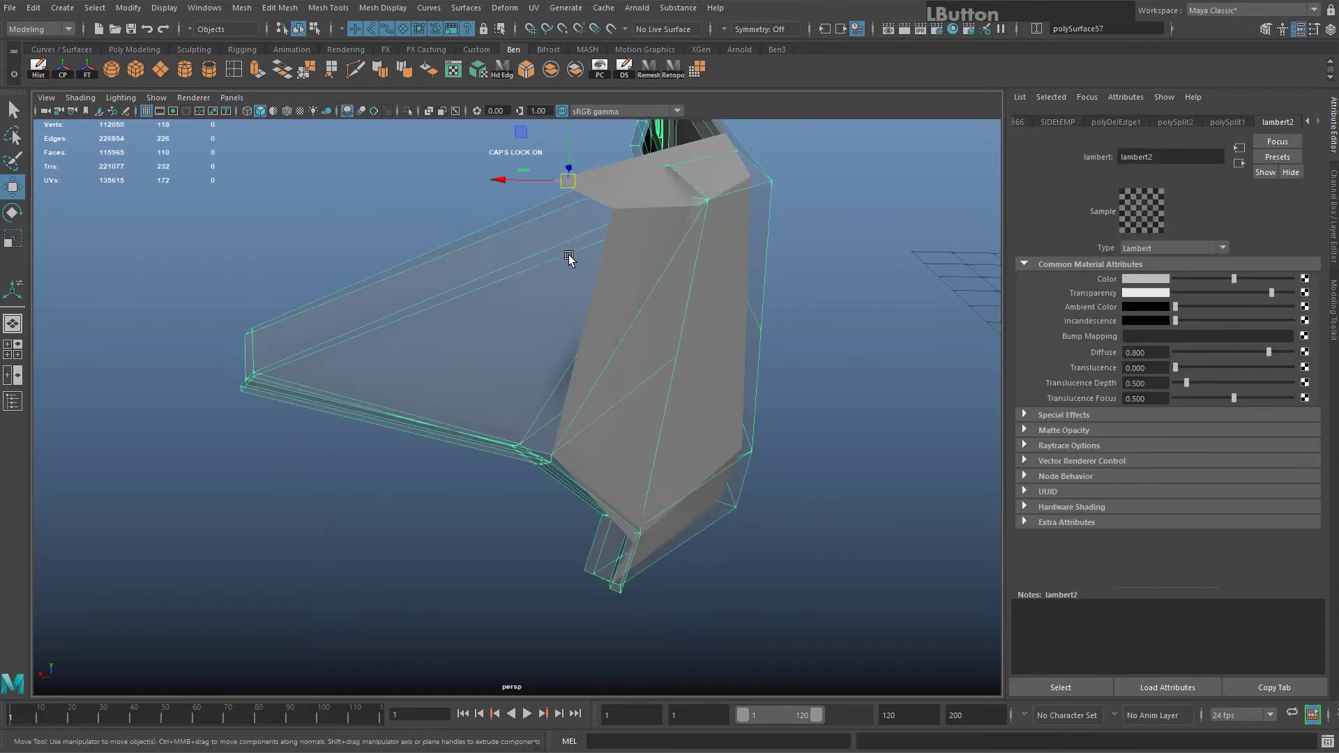
left_click(1332, 30)
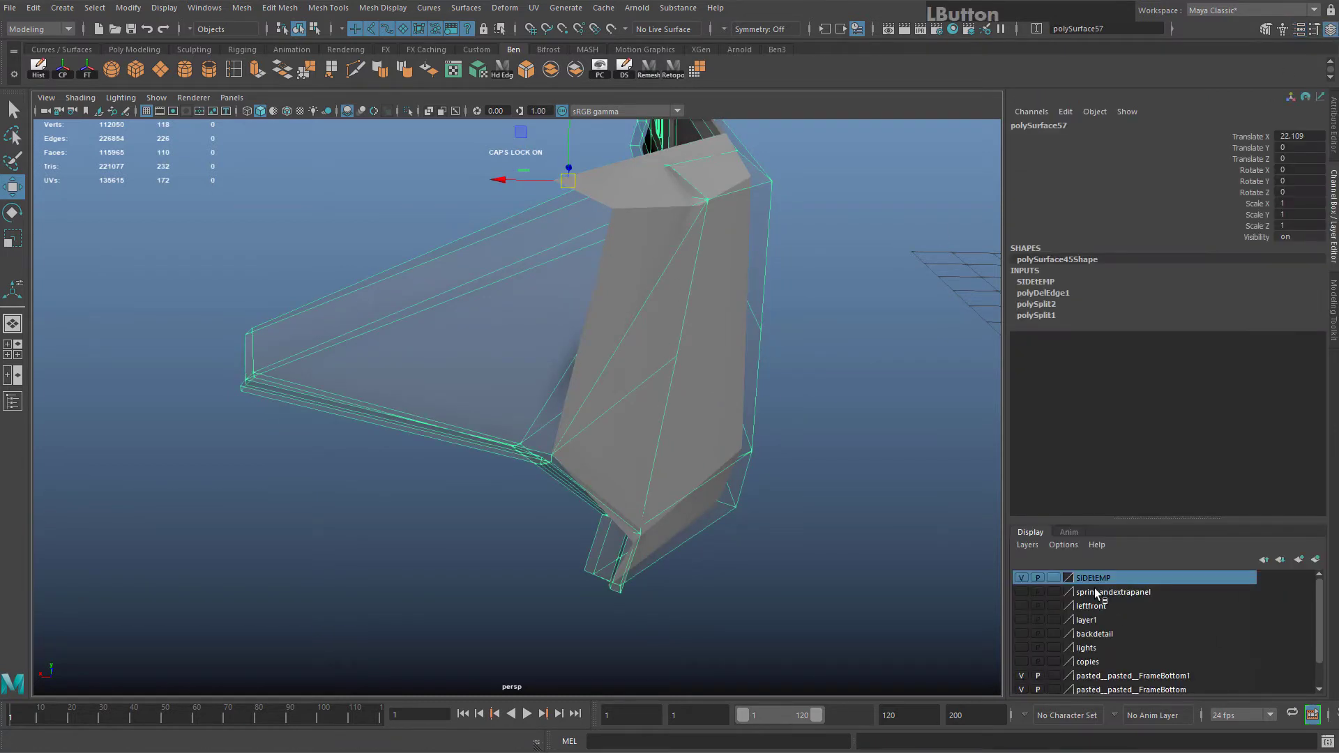
Return the SIDEtEMP layer to reference display and snap the panel's middle extruded end vertex to the shell's outer tip
left_click(1056, 576)
left_click(1056, 577)
left_click(718, 603)
left_click(660, 307)
left_click_drag(661, 305, 705, 333, "alt")
right_click_drag(705, 340, 633, 322)
left_click(662, 309)
left_click_drag(682, 333, 334, 393, "alt")
left_click_drag(556, 361, 492, 233, "alt")
Snap the panel's upper extruded end vertex onto the upper corner of the shell's outer tip
left_click_drag(559, 258, 647, 318)
left_click_drag(560, 305, 583, 350, "alt")
middle_click_drag(583, 351, 700, 410, "alt")
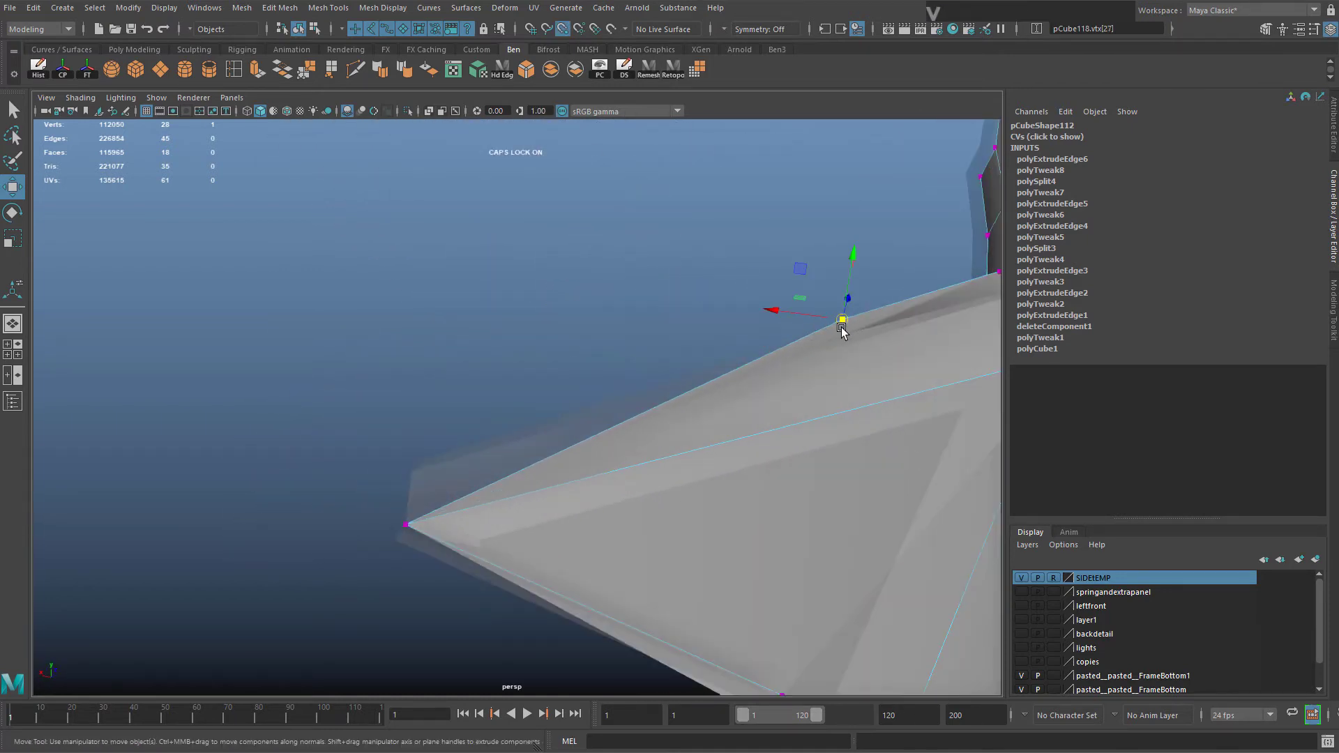
left_click_drag(823, 338, 576, 417)
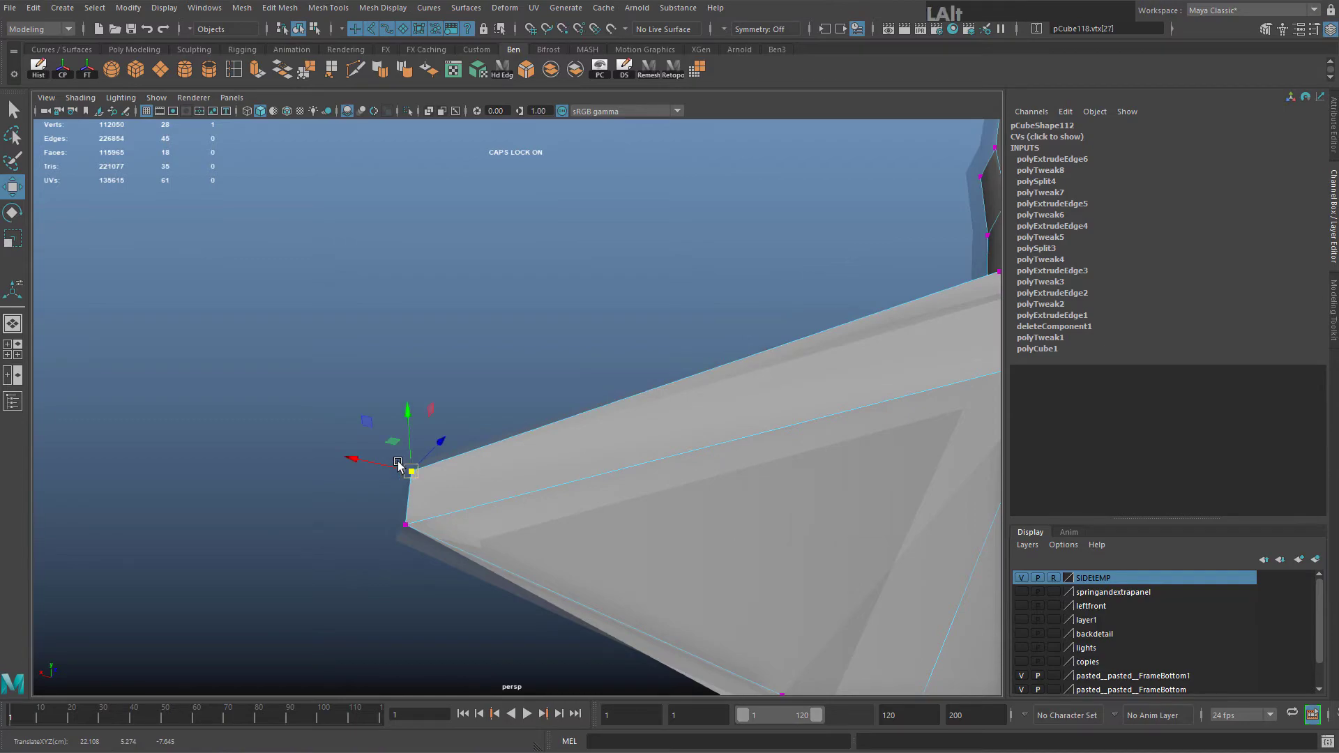
left_click_drag(398, 463, 568, 446, "alt")
Make the SIDEtEMP layer selectable and cut an edge across the panel's nose face from its lower corner to the upper peak
left_click(809, 513)
left_click(1053, 579)
left_click(670, 404)
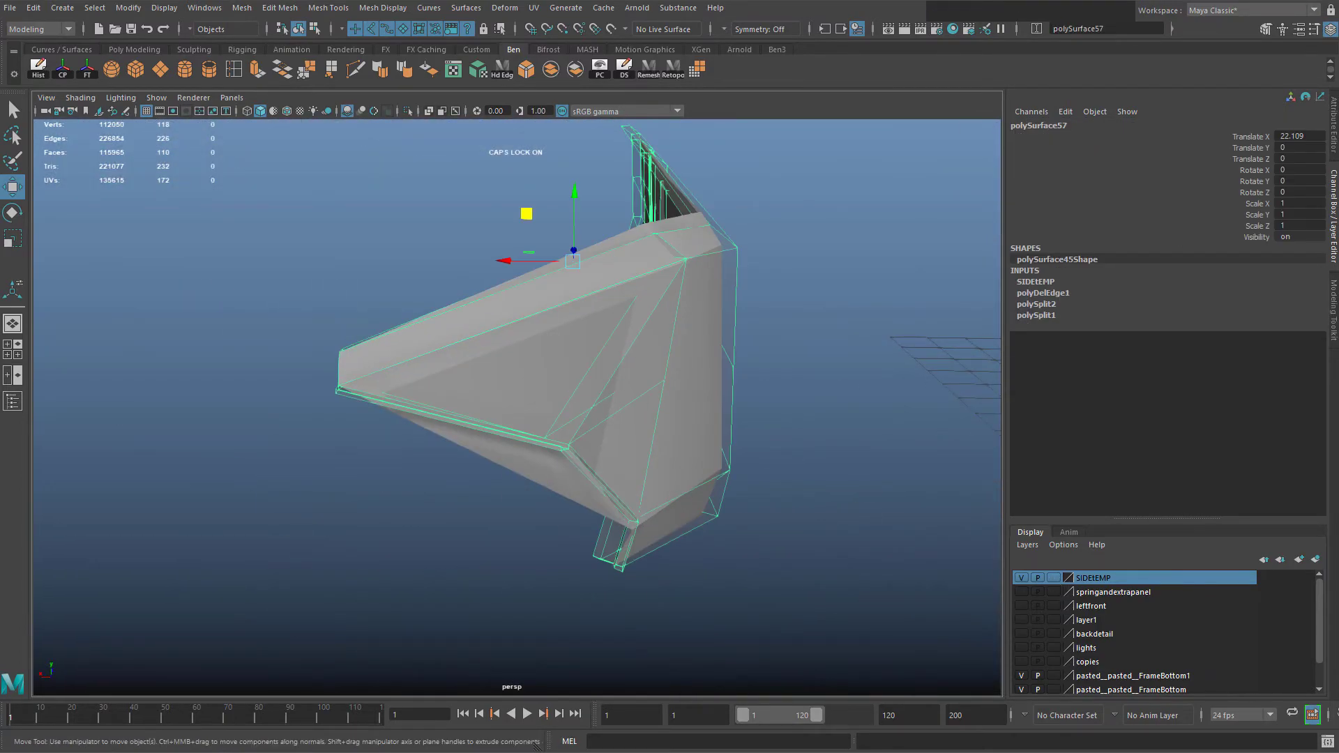
left_click_drag(669, 405, 407, 398, "alt")
key("q")
key("w")
left_click_drag(407, 399, 377, 469, "alt")
left_click(376, 469)
left_click(625, 223)
left_click_drag(625, 224, 674, 386, "alt")
key("q")
right_click_drag(674, 386, 718, 342)
left_click(649, 379)
Insert horizontal and vertical edge loops in the side panel along the borders of the shell's two rectangular recesses
left_click_drag(649, 379, 719, 401, "alt")
middle_click_drag(718, 401, 664, 366, "alt")
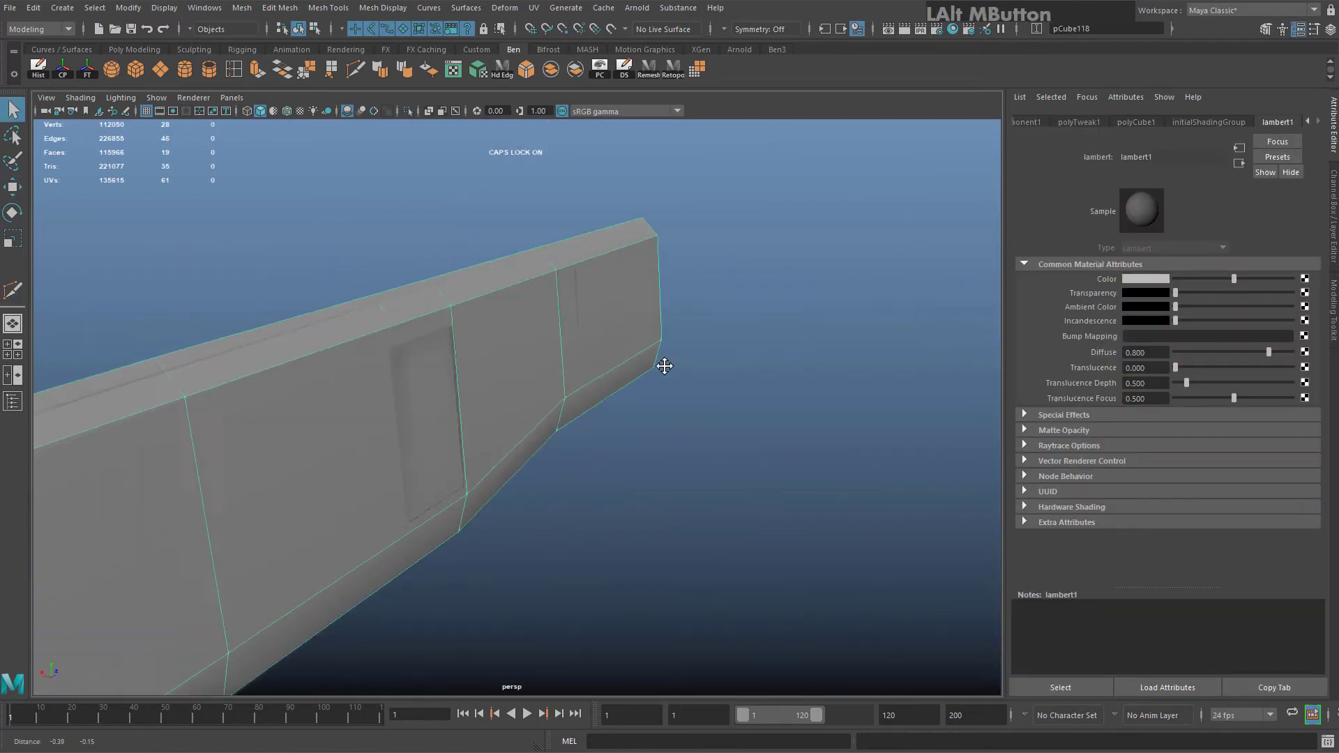
left_click_drag(663, 366, 699, 410, "alt")
mouse_move(699, 409)
middle_mouse_down("alt")
mouse_move(370, 396)
mouse_move(813, 328)
middle_mouse_up("alt")
middle_click_drag(328, 274, 711, 305, "alt")
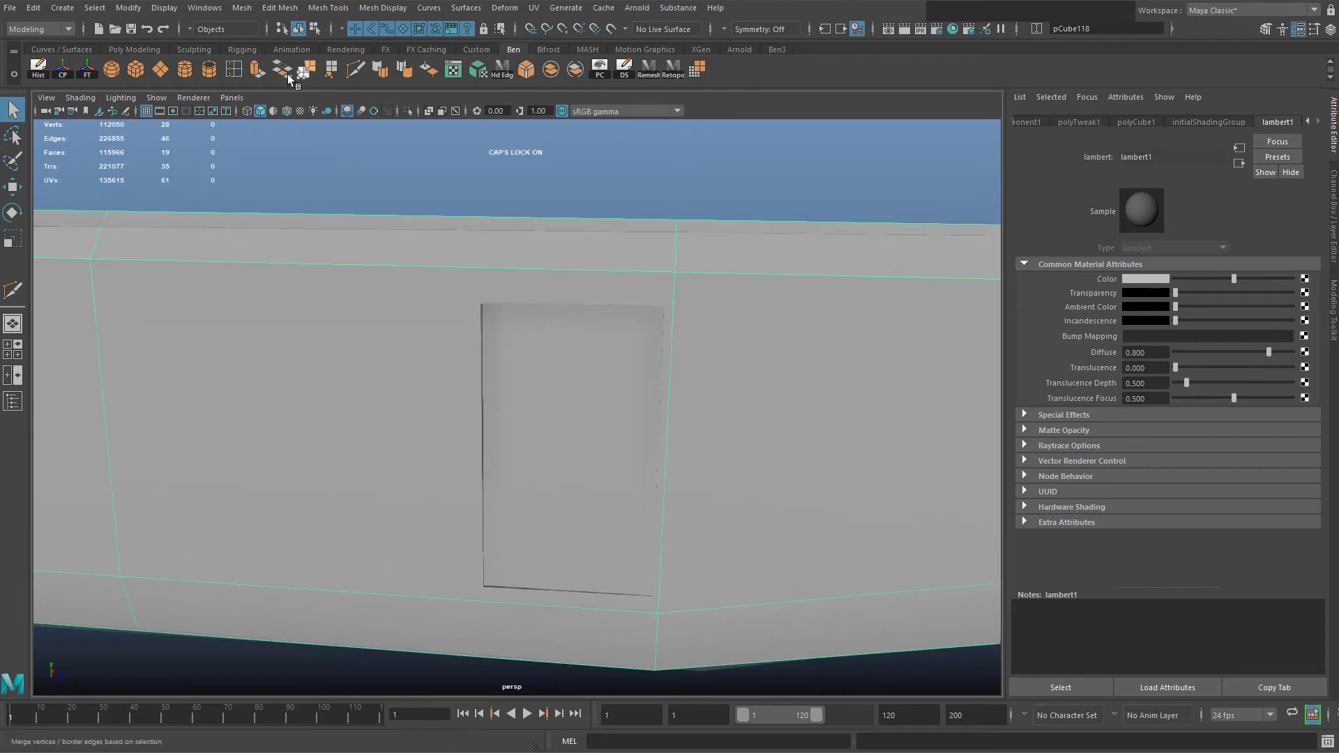
scroll(712, 361, "down", 4, "ctrl")
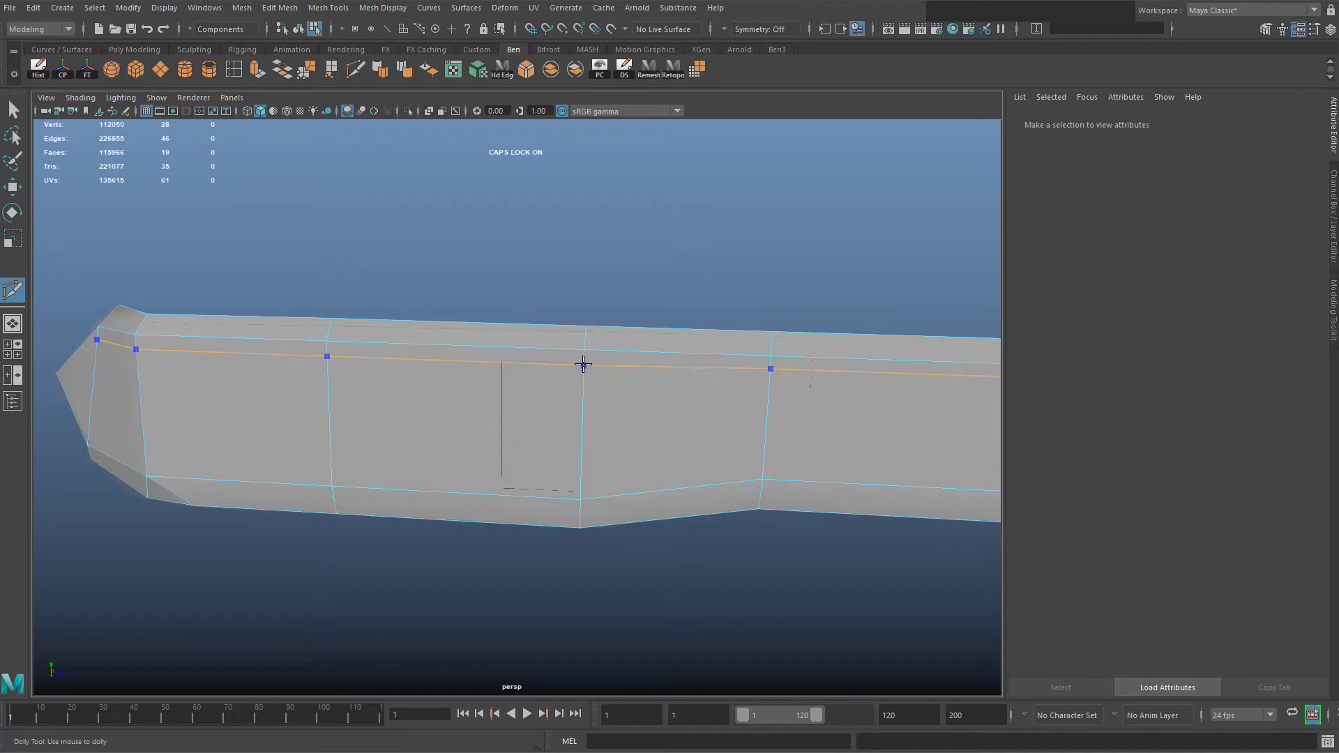
left_click(578, 490, "ctrl")
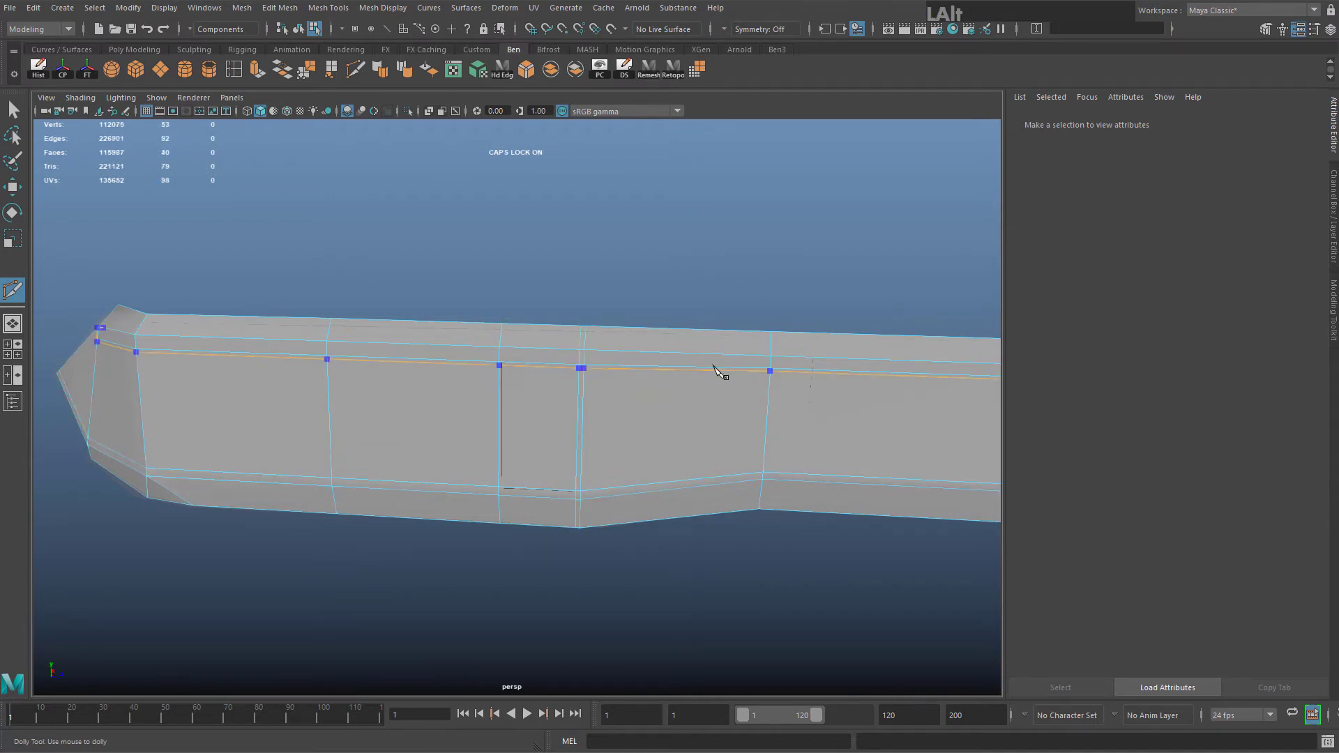
middle_click_drag(720, 374, 517, 362, "alt")
key("q")
Extrude the two framed recess faces of the side panel inward to match the shell's recesses
left_click(119, 383, "shift")
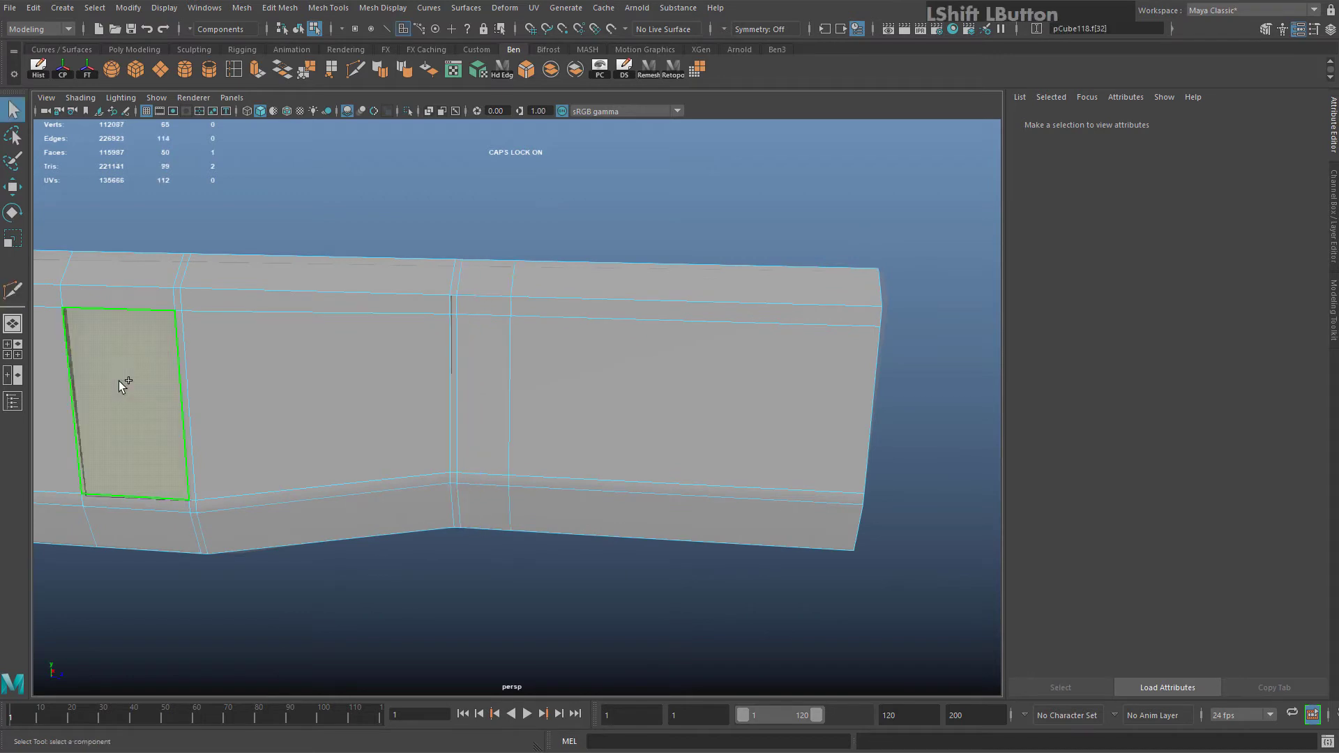
left_click(508, 377, "shift")
key("w")
left_click_drag(520, 442, 318, 361, "alt")
key("ctrl+z")
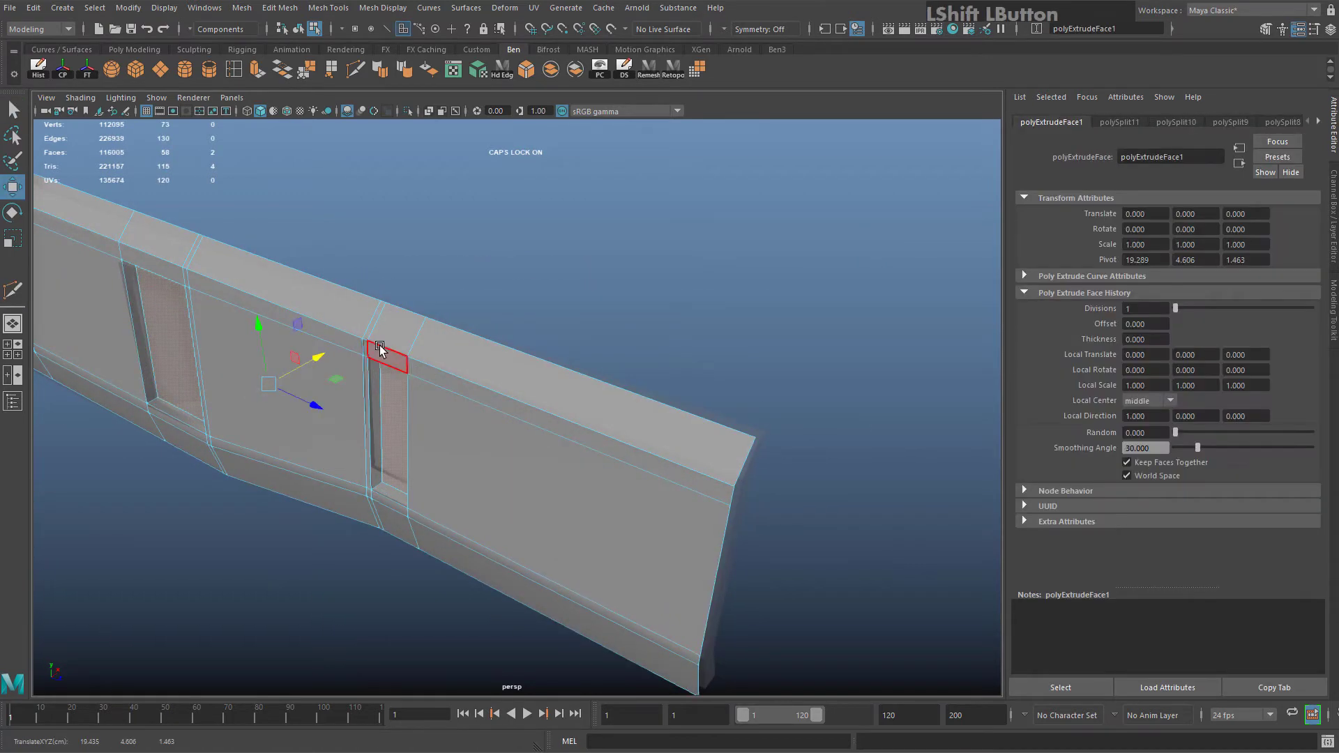
mouse_move(381, 350)
right_mouse_down()
mouse_move(470, 327)
mouse_move(392, 341)
right_mouse_up()
left_click_drag(392, 341, 578, 397, "alt")
middle_click_drag(579, 398, 423, 354, "alt")
left_click_drag(423, 354, 607, 432, "alt")
Extrude all faces of the side panel with a Local Translate Z of 0.055 to give it thickness
mouse_move(607, 428)
right_mouse_down()
mouse_move(592, 443)
mouse_move(594, 425)
right_mouse_up()
double_click(594, 424)
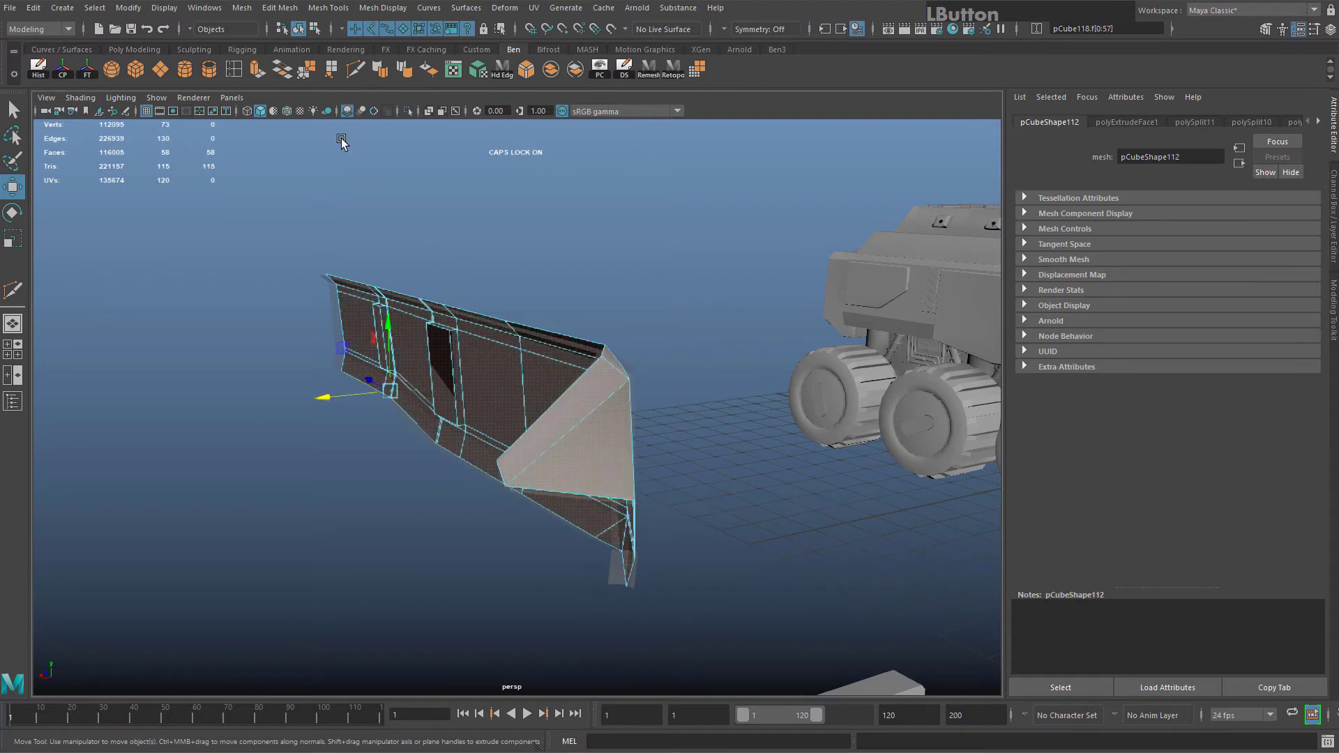
left_click(253, 76)
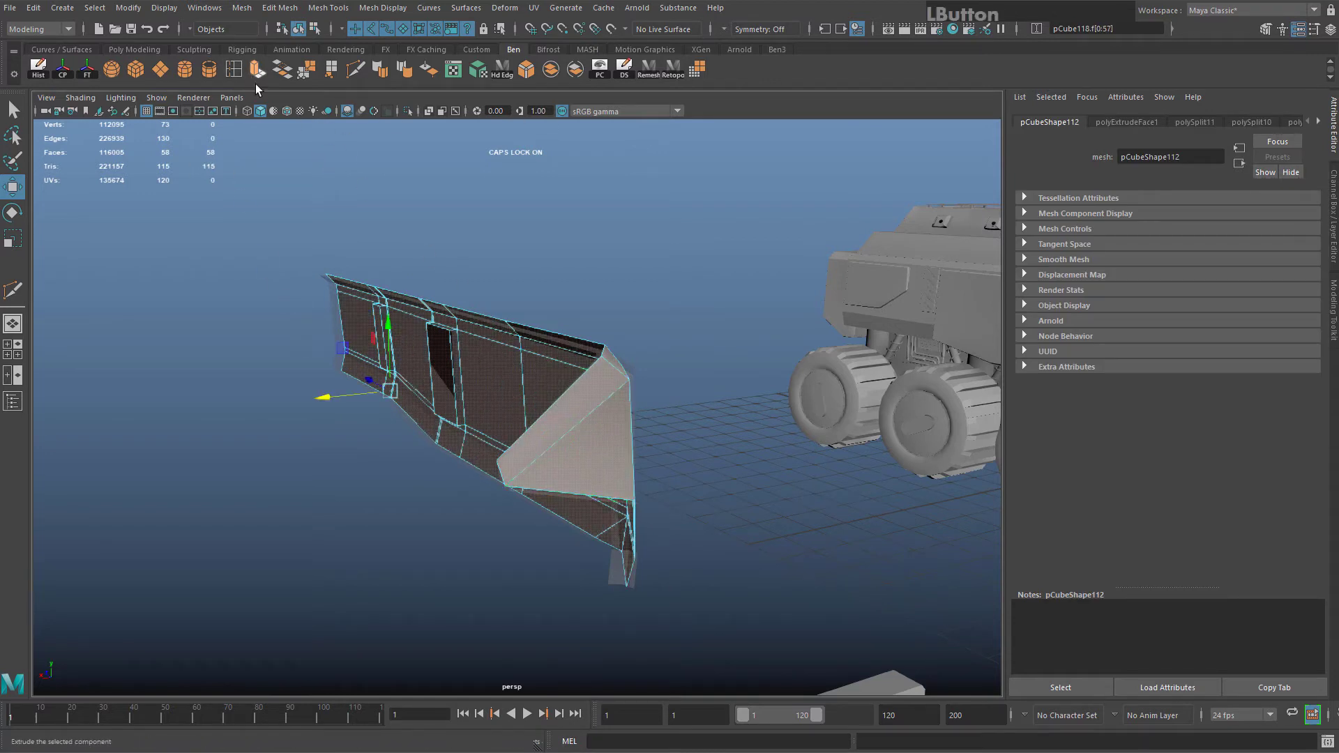
scroll(628, 404, "up", 3)
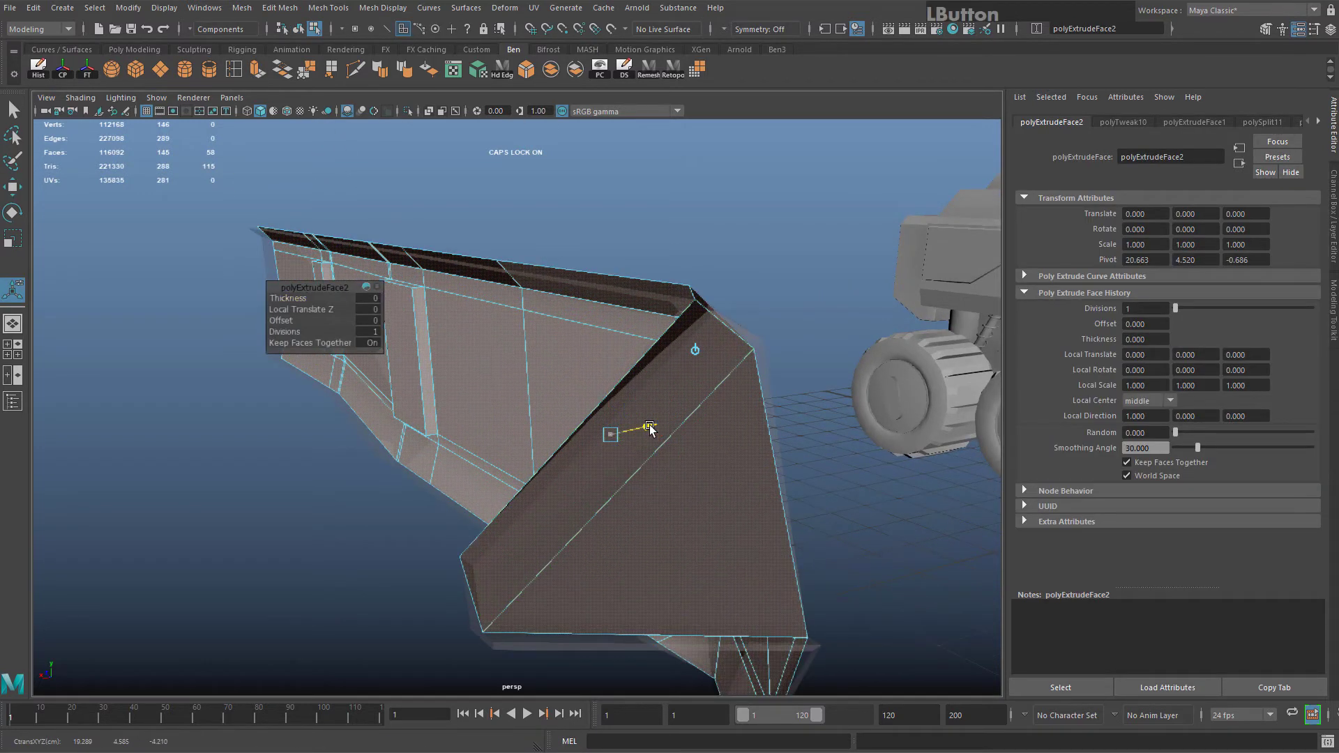
left_click_drag(650, 426, 657, 425)
right_click_drag(660, 308, 713, 269)
left_click_drag(712, 264, 532, 233, "alt")
middle_click_drag(532, 233, 565, 408, "alt")
key("ctrl+z")
left_click_drag(421, 490, 707, 541)
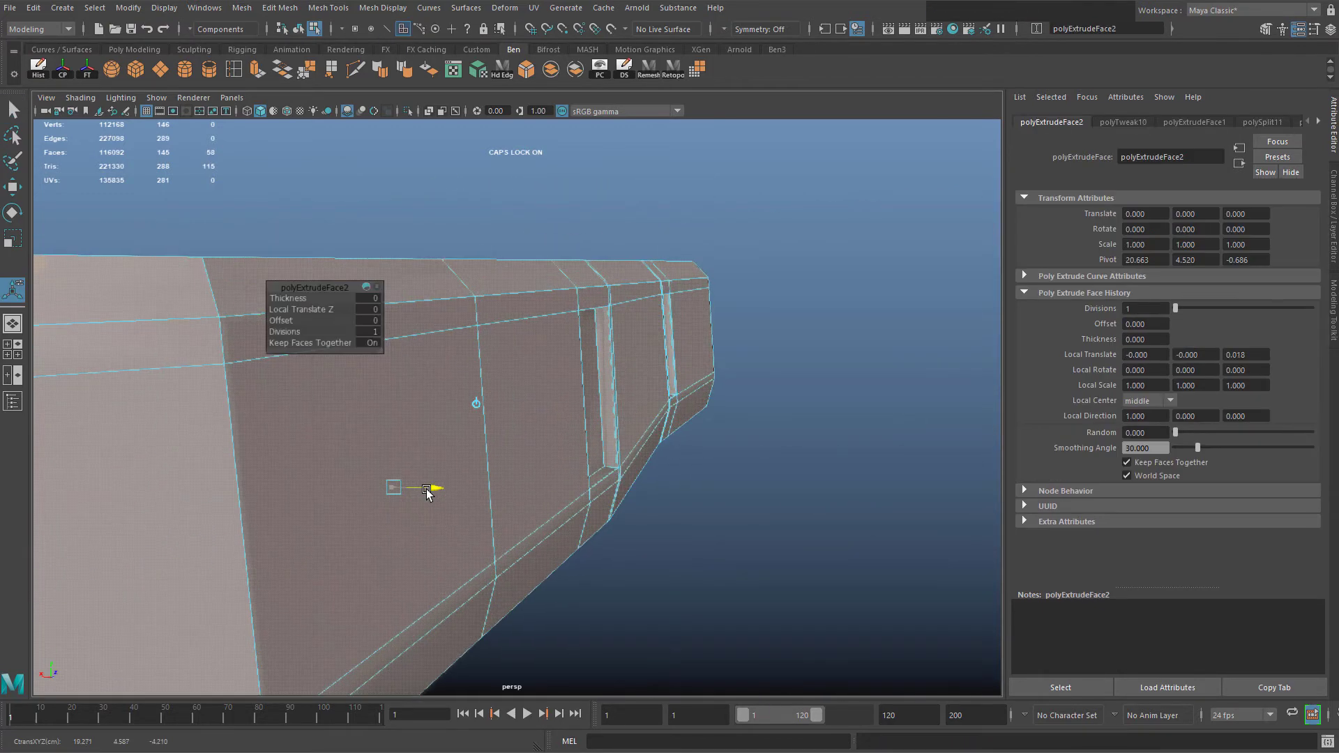
left_click_drag(639, 486, 726, 370, "alt")
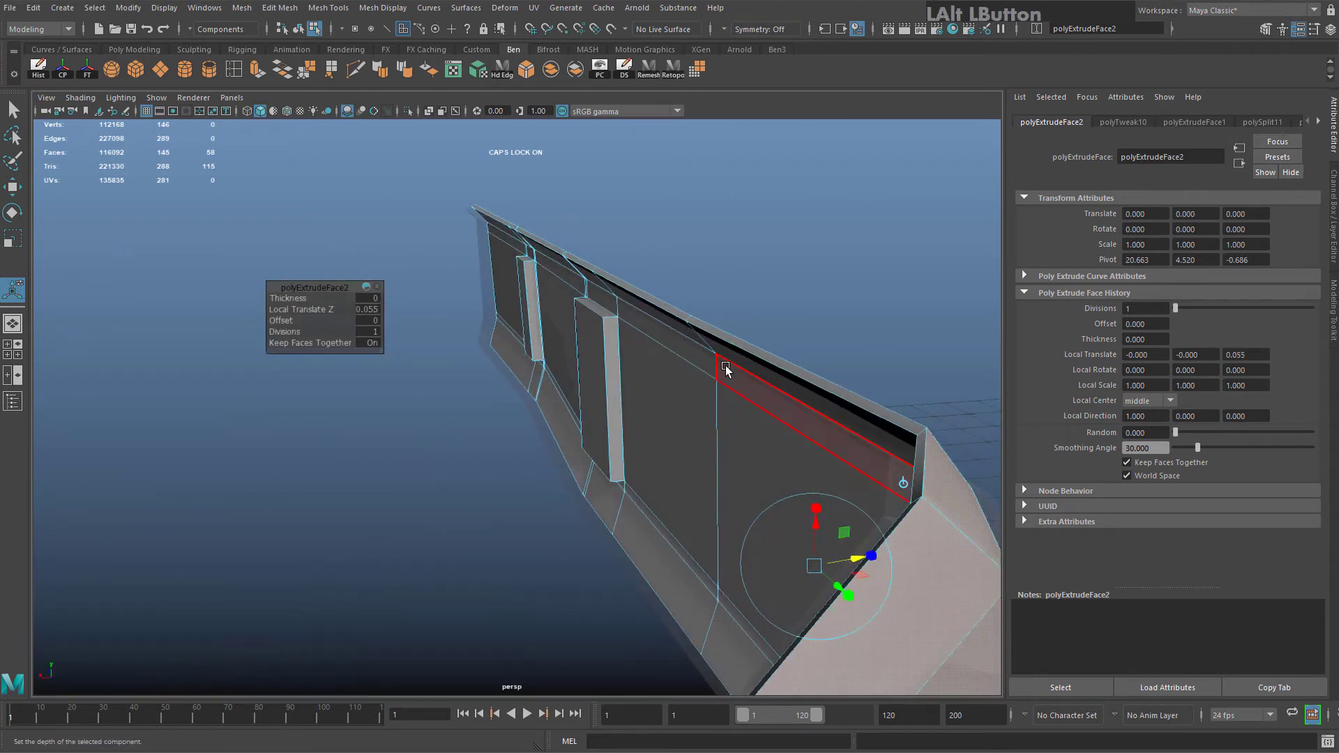
Return the panel to object mode and delete the original transparent shell behind it
right_click_drag(726, 373, 809, 263)
left_click(809, 261)
scroll(809, 263, "down", 4)
left_click_drag(802, 279, 558, 404, "alt")
left_click(482, 446)
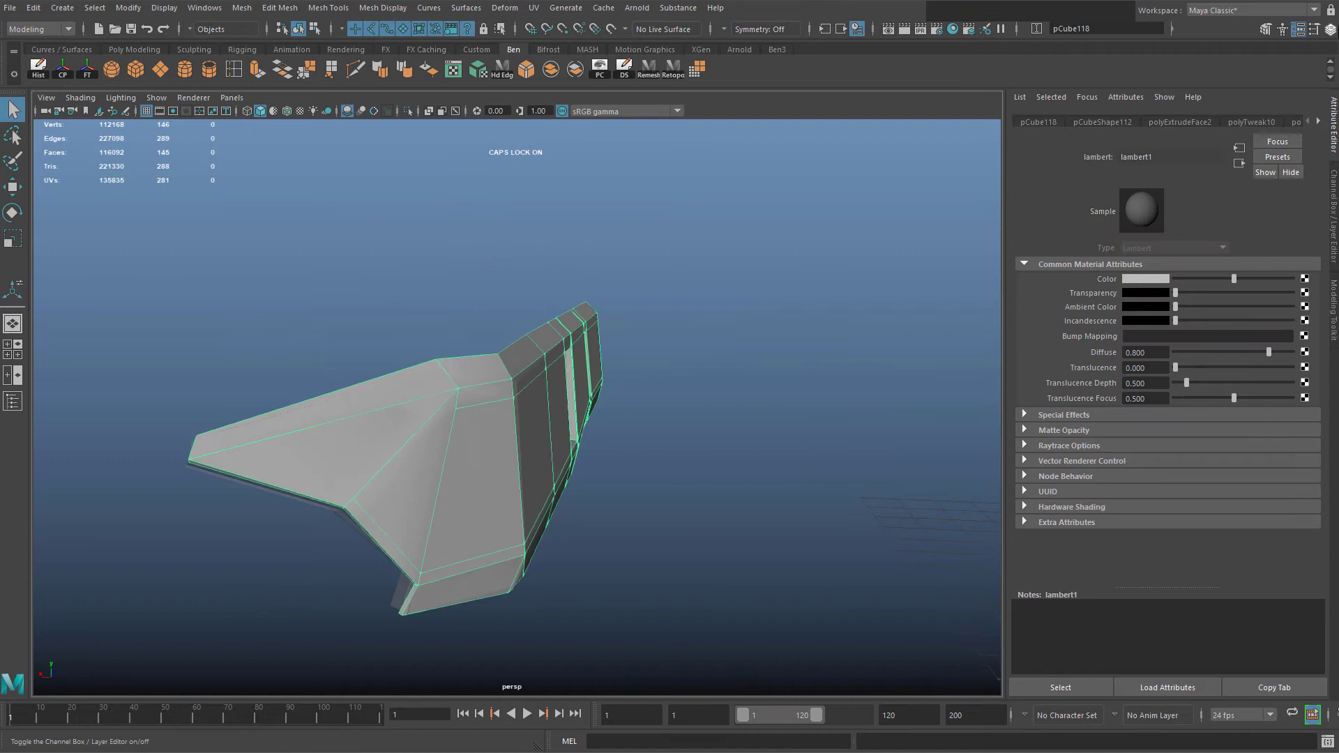
left_click(1329, 31)
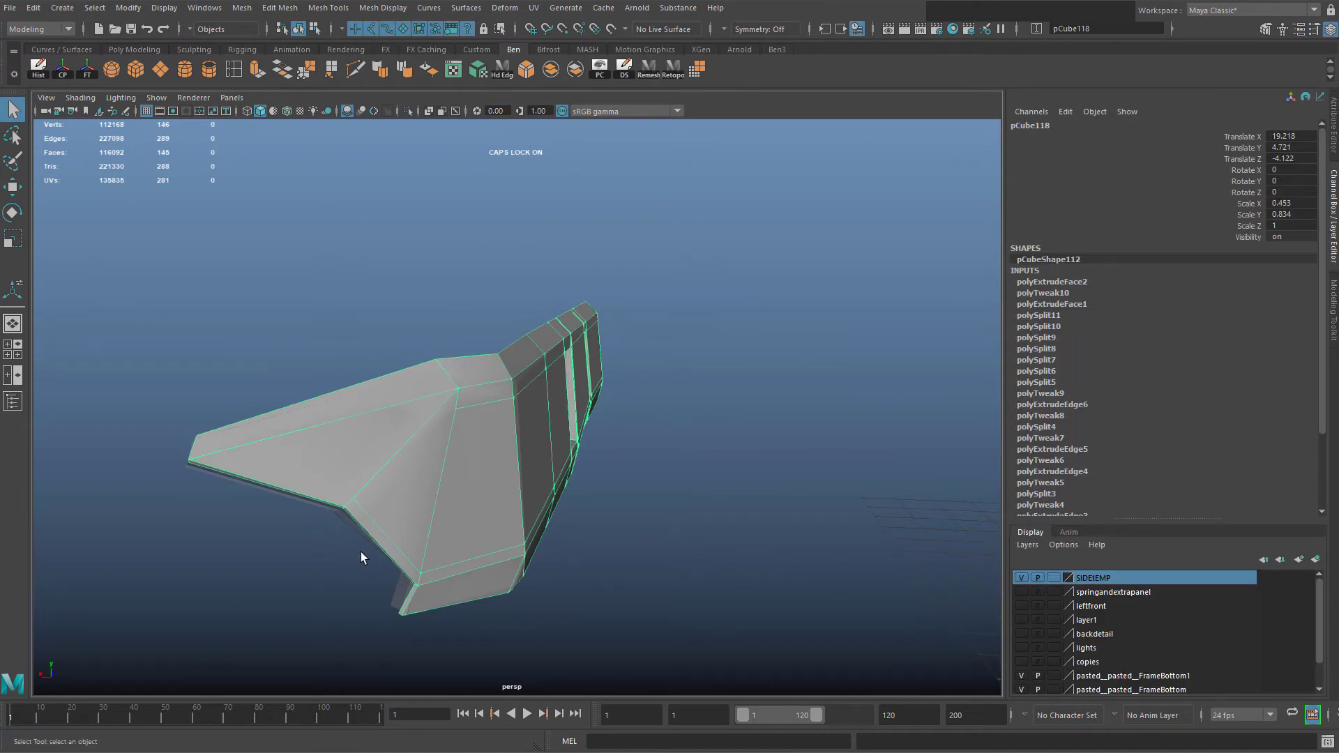
left_click(361, 550)
left_click(353, 531)
key("Delete")
Move the finished side panel along X onto the vehicle body, to a Translate X of -2.873
left_click(503, 449)
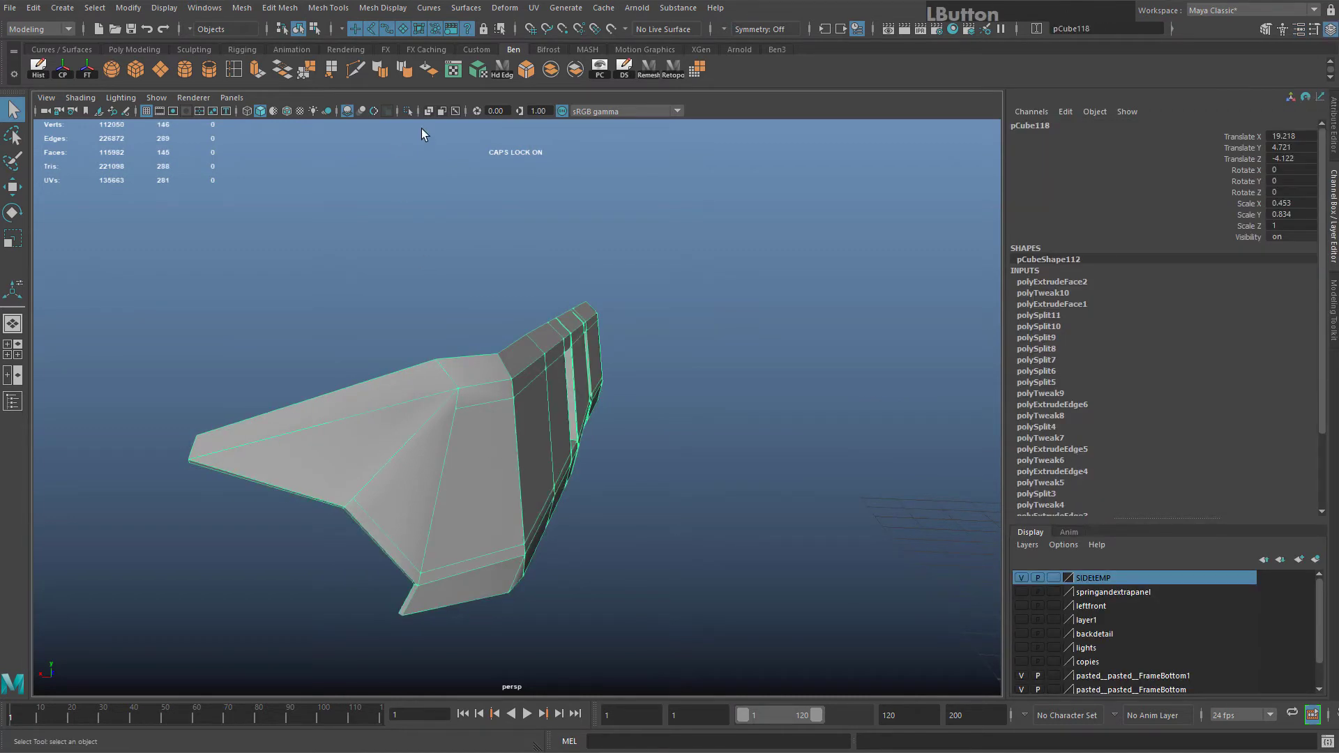
scroll(436, 370, "down", 6)
key("w")
left_click_drag(630, 410, 725, 413, "alt")
middle_click_drag(725, 413, 537, 418, "alt")
left_click_drag(293, 415, 768, 453)
key("f")
left_click_drag(513, 435, 510, 436)
left_click_drag(502, 426, 327, 390, "alt")
left_click(221, 200)
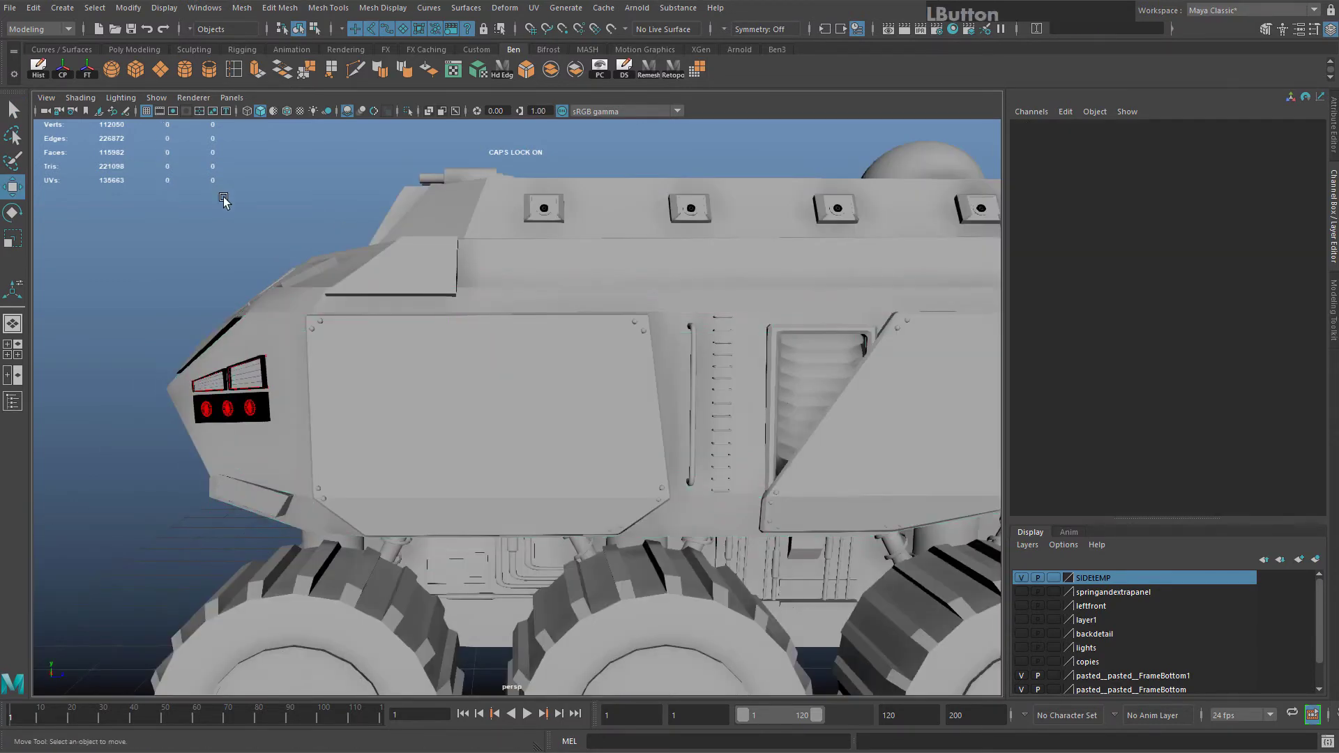
Try a bevel with a fraction of 0.2 on the whole side panel
left_click_drag(221, 200, 421, 419, "alt")
left_click(411, 423)
scroll(421, 421, "up", 3)
middle_click_drag(421, 417, 524, 136, "alt")
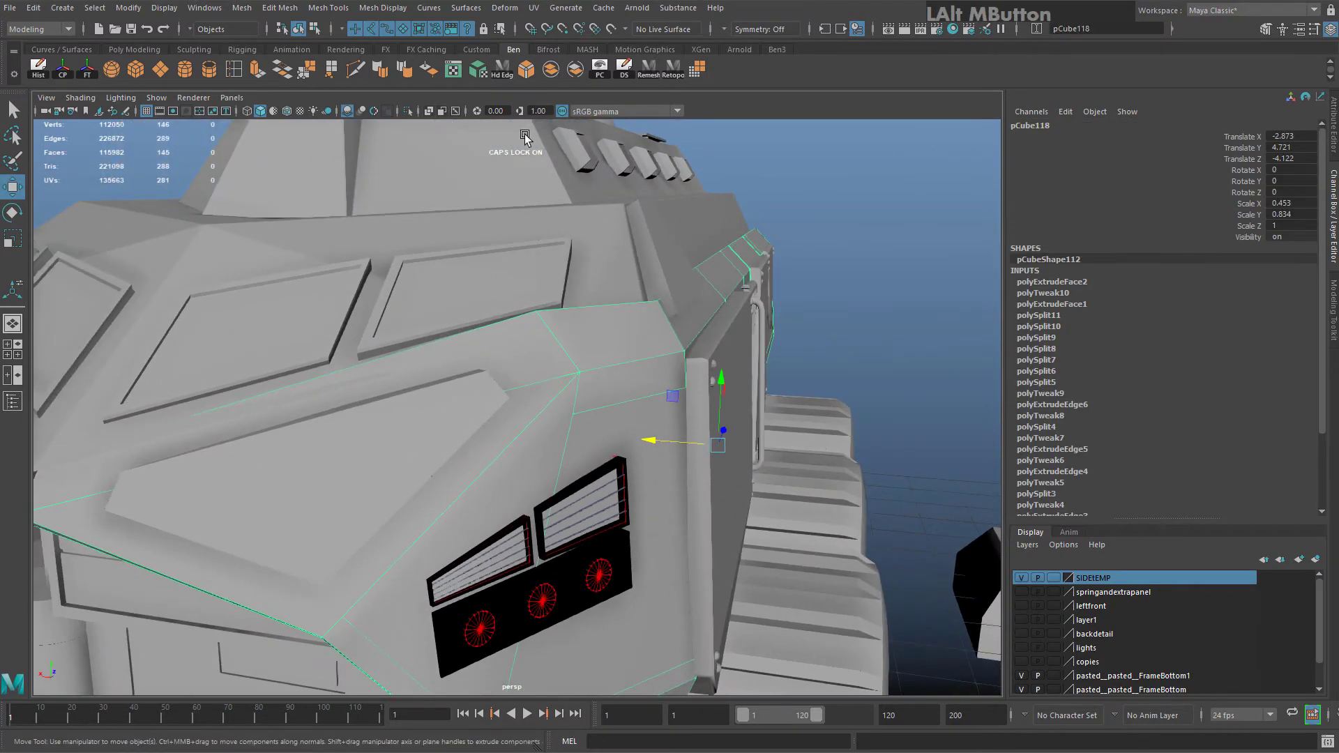
left_click(525, 70)
left_click_drag(605, 353, 595, 399, "alt")
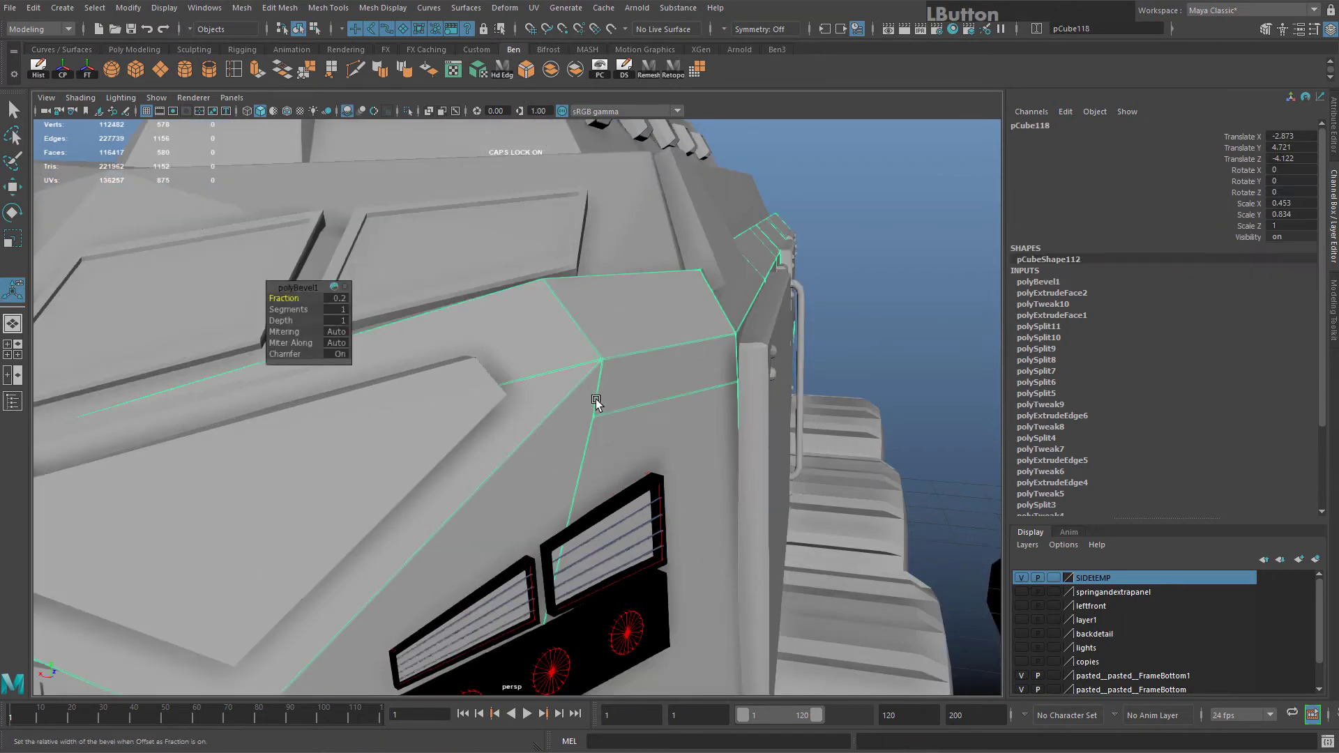
mouse_move(596, 399)
middle_mouse_down("alt")
mouse_move(695, 394)
mouse_move(612, 419)
middle_mouse_up("alt")
left_click_drag(613, 418, 743, 330, "alt")
Try to shift the bevelled panel's inner tip vertices to the vehicle's centre seam, and undo this together with the bevel
right_click_drag(702, 314, 675, 311)
left_click(708, 360)
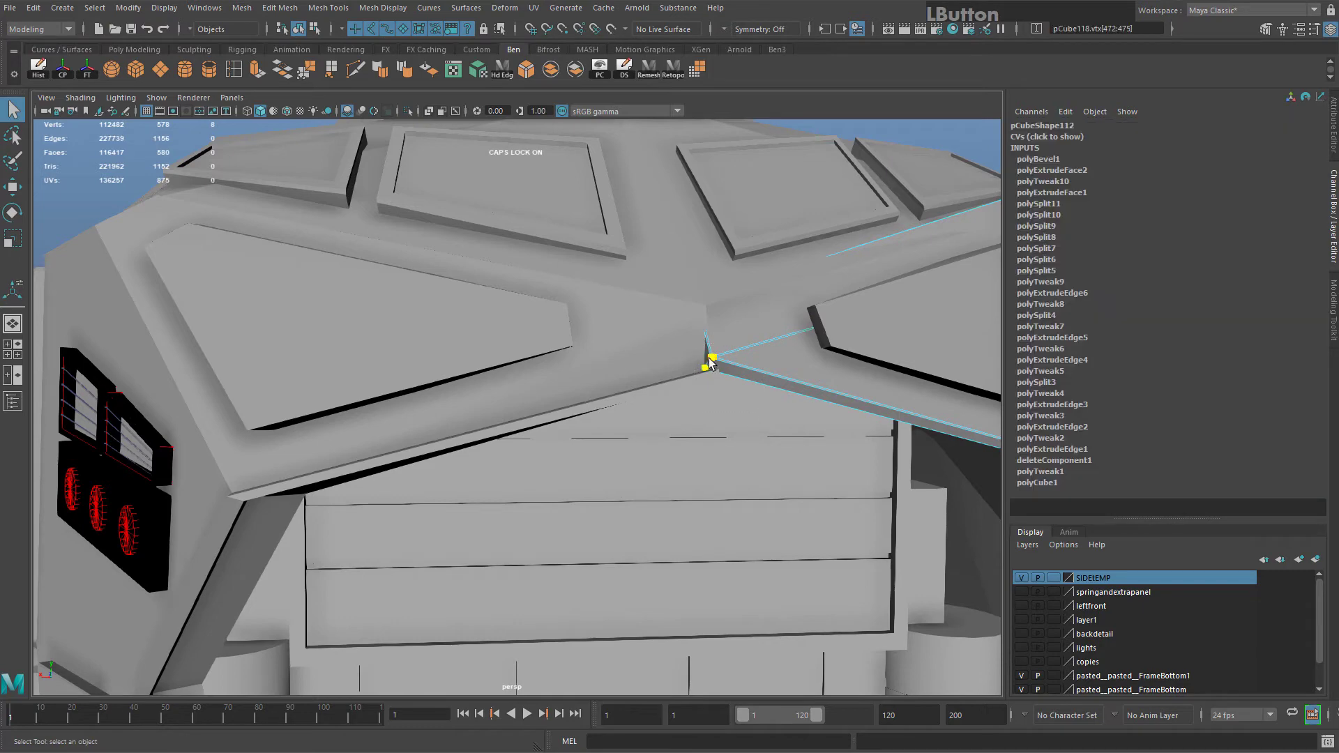
key("w")
left_click_drag(701, 376, 684, 373, "alt")
key("f")
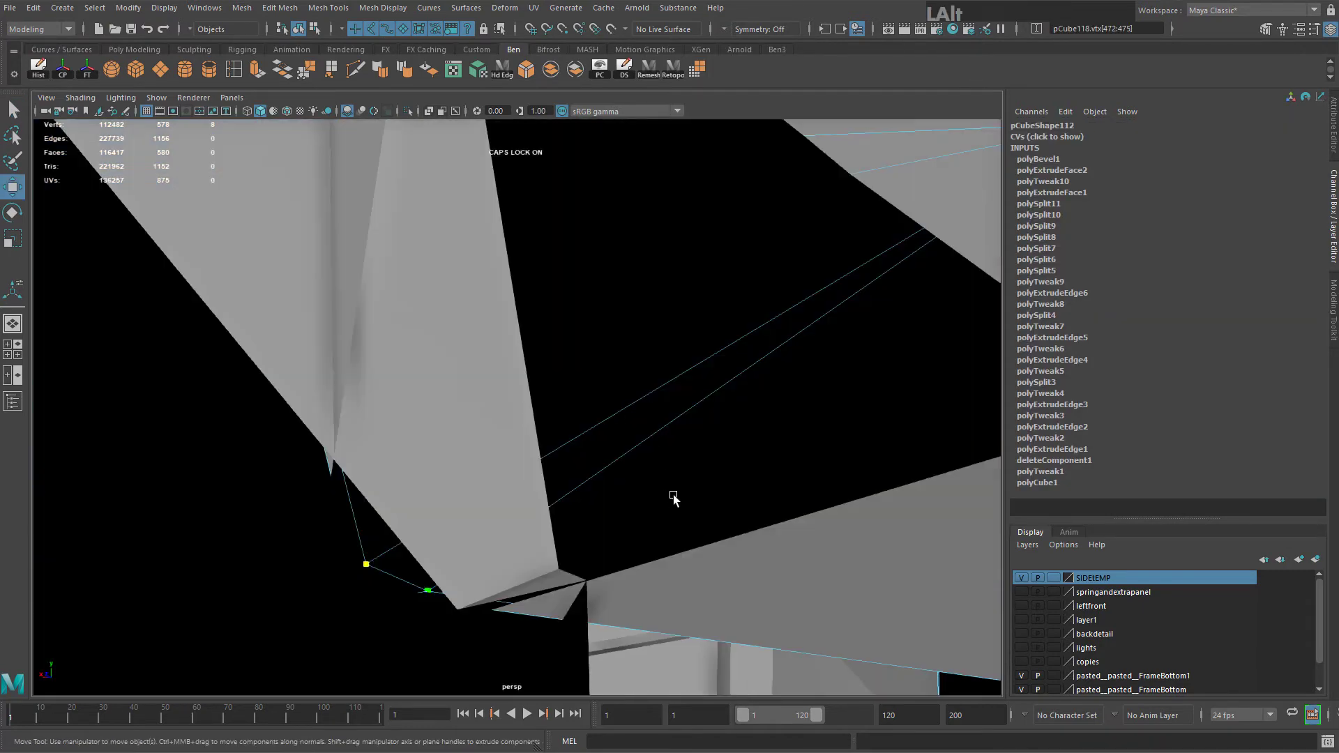
left_click_drag(673, 497, 377, 410, "alt")
left_click_drag(497, 407, 622, 427, "alt")
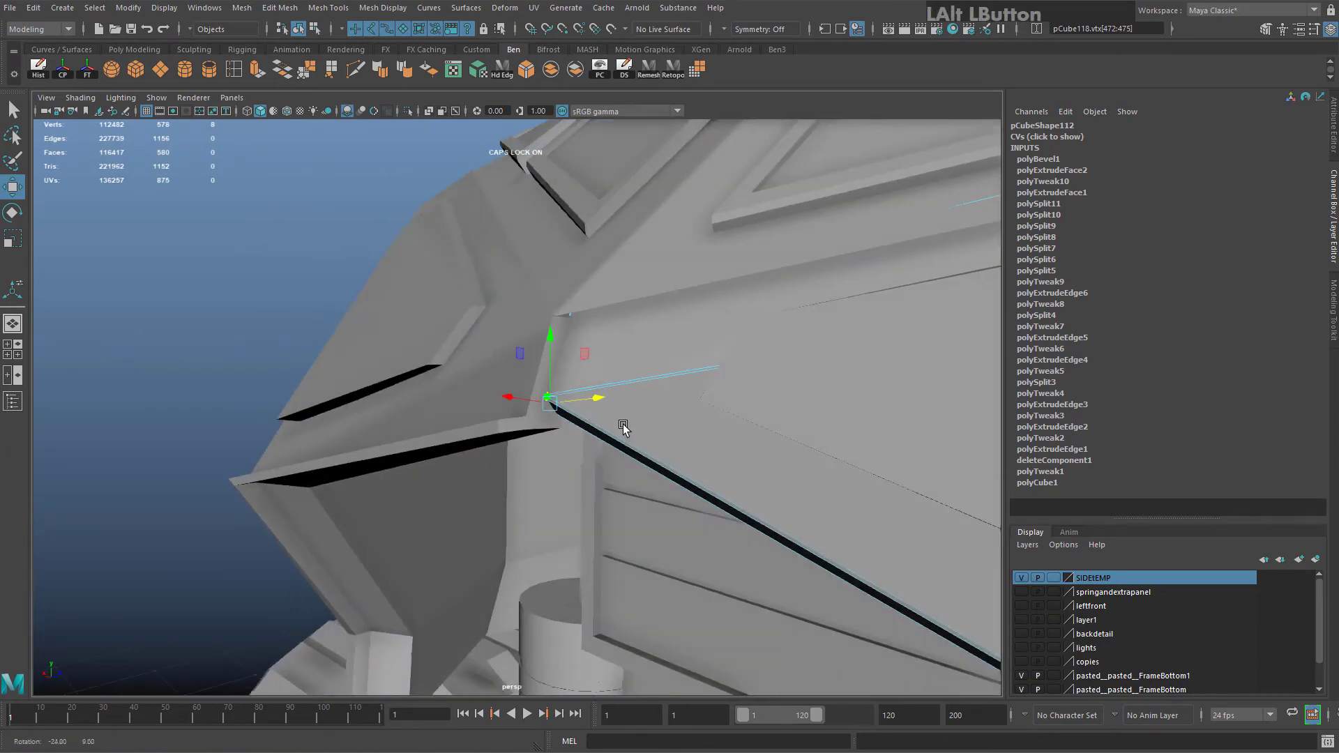
key("ctrl+z")
key("ctrl+z")
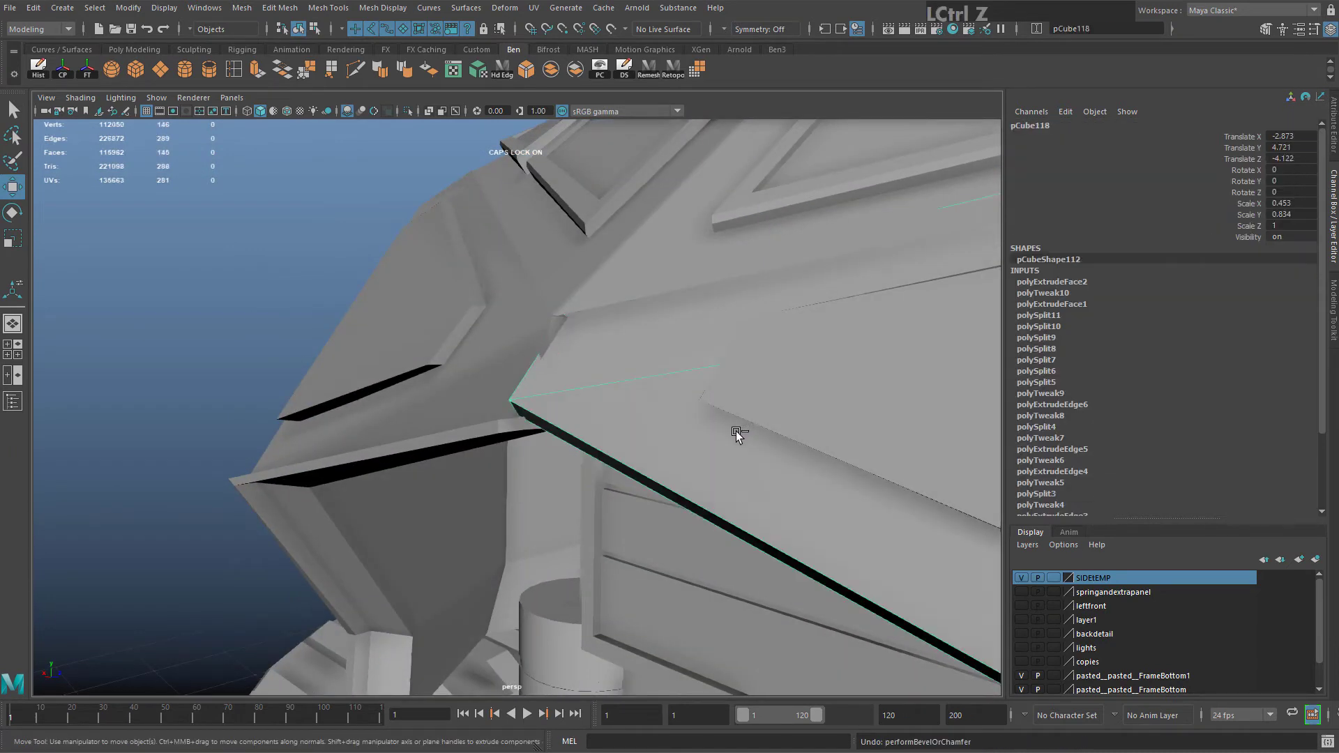
Move the unbevelled panel's inner tip vertices back to the vehicle's centre seam
left_click_drag(561, 388, 530, 382, "alt")
right_click_drag(529, 383, 466, 380)
left_click_drag(478, 373, 586, 492)
left_click_drag(507, 427, 533, 341, "alt")
Select the narrow rim faces along the side panel's lower front edge and extrude them
right_click_drag(637, 383, 633, 426)
left_click(595, 436)
scroll(614, 418, "down", 2)
middle_click_drag(631, 397, 589, 362, "alt")
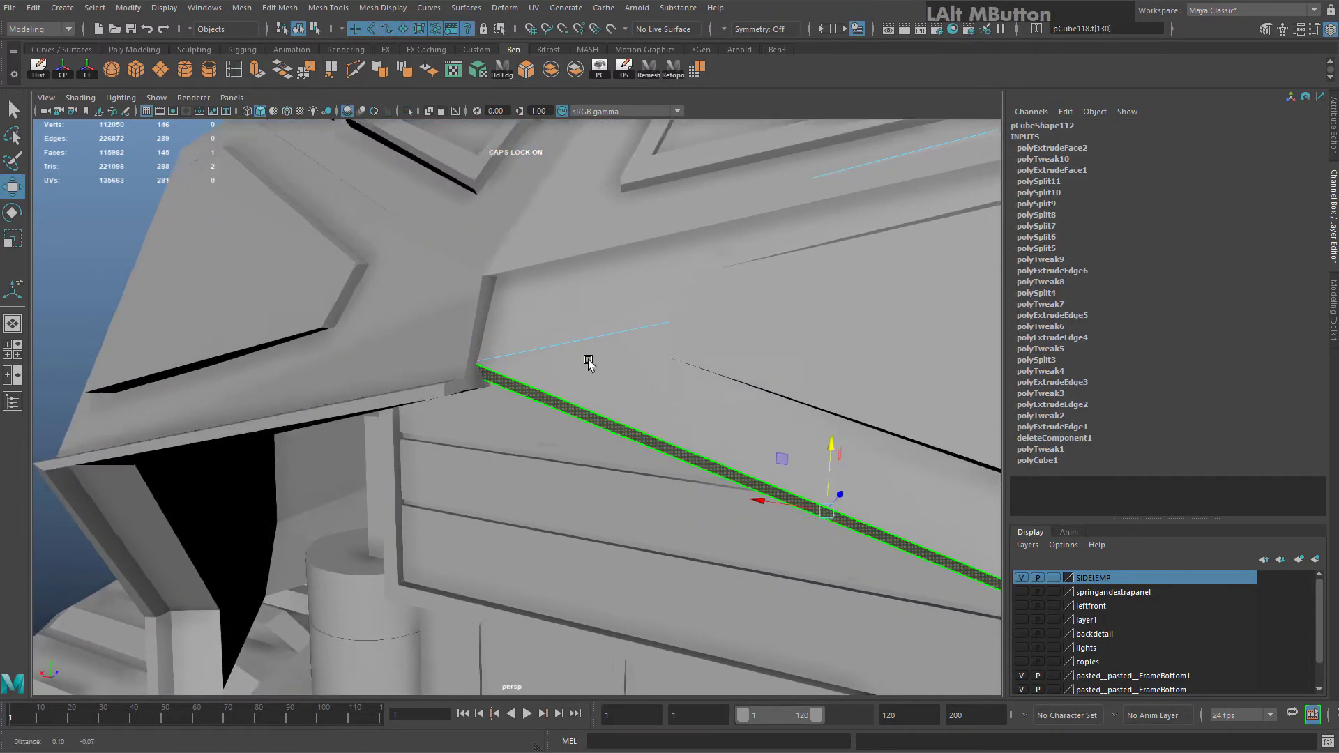
scroll(684, 425, "down", 4)
middle_click_drag(760, 474, 660, 437, "alt")
left_click_drag(661, 437, 690, 454, "alt")
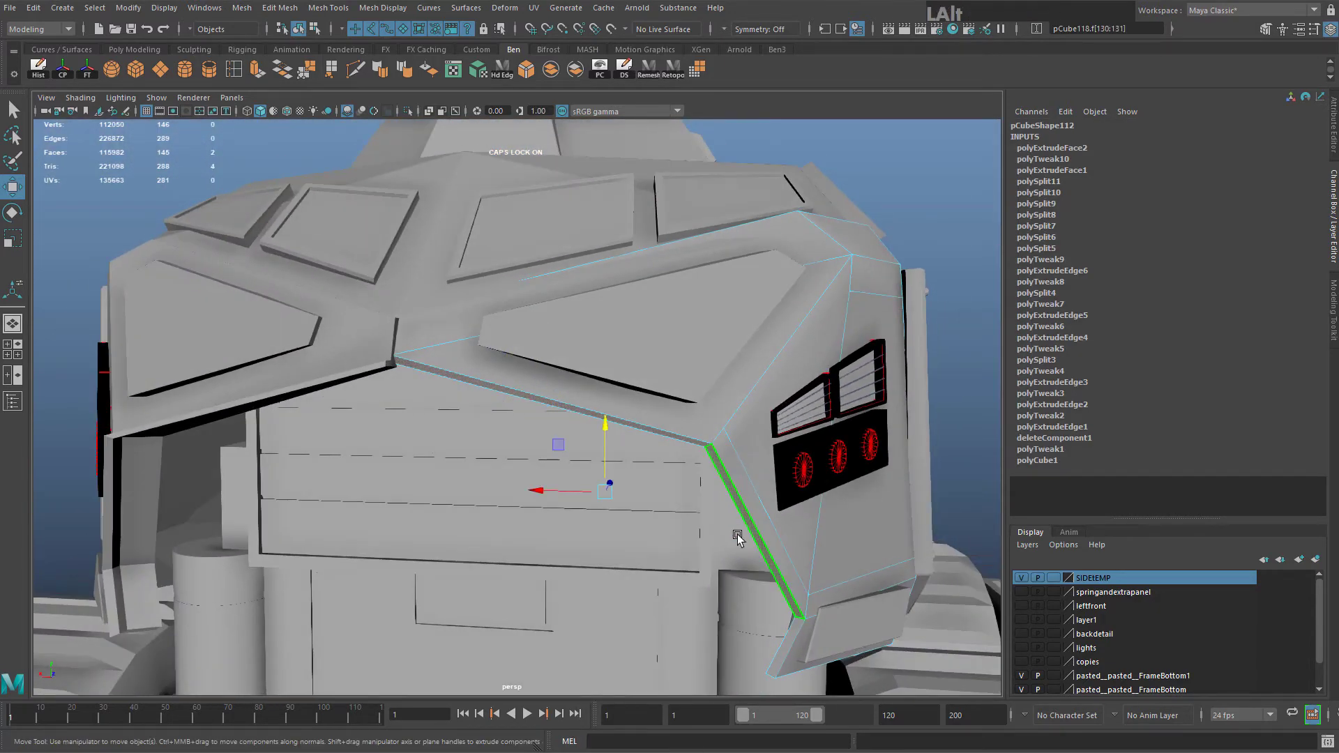
left_click_drag(738, 538, 429, 272, "alt")
key("ctrl+e")
left_click_drag(467, 217, 511, 352, "alt")
Extrude the side panel's narrow rim-strip faces again and move them forward along Z to form a lip
left_click(461, 338)
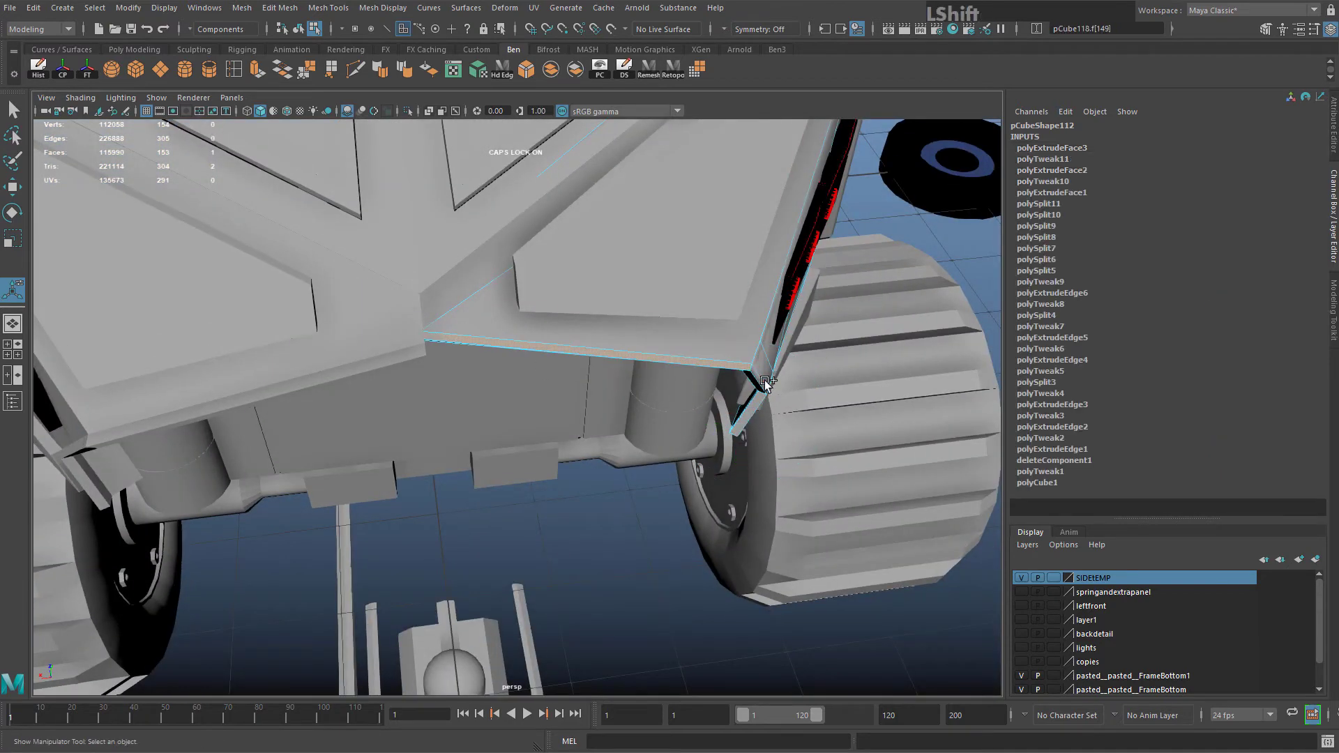
left_click(760, 433, "shift")
left_click_drag(760, 433, 399, 407, "alt")
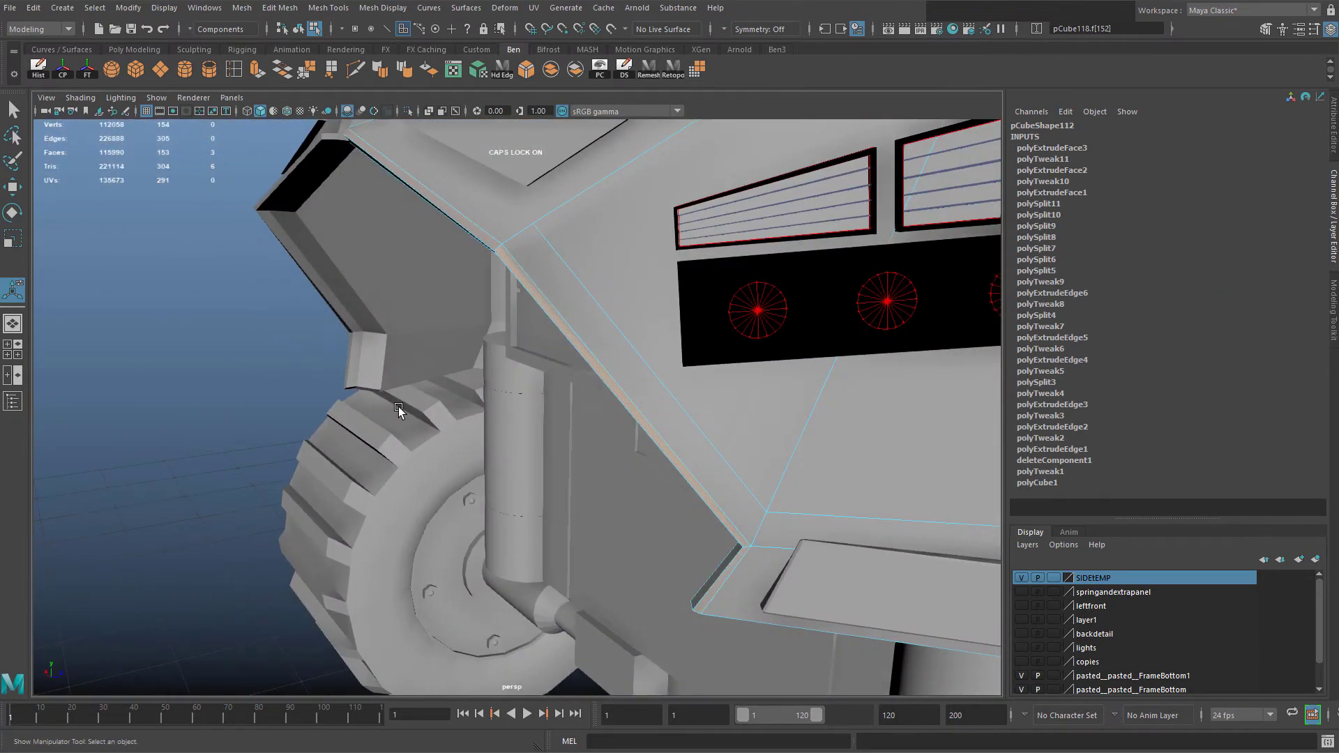
left_click(255, 73)
left_click_drag(737, 619, 687, 464, "alt")
key("ctrl+z")
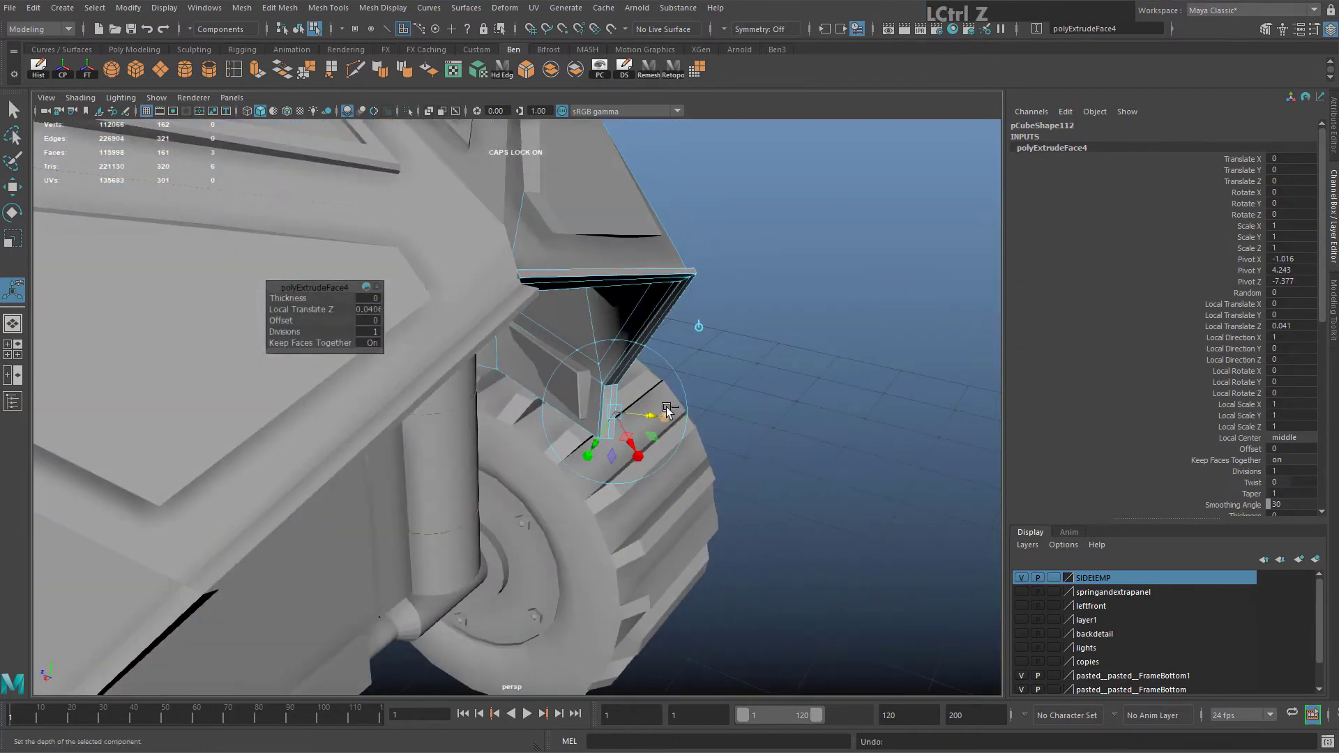
key("w")
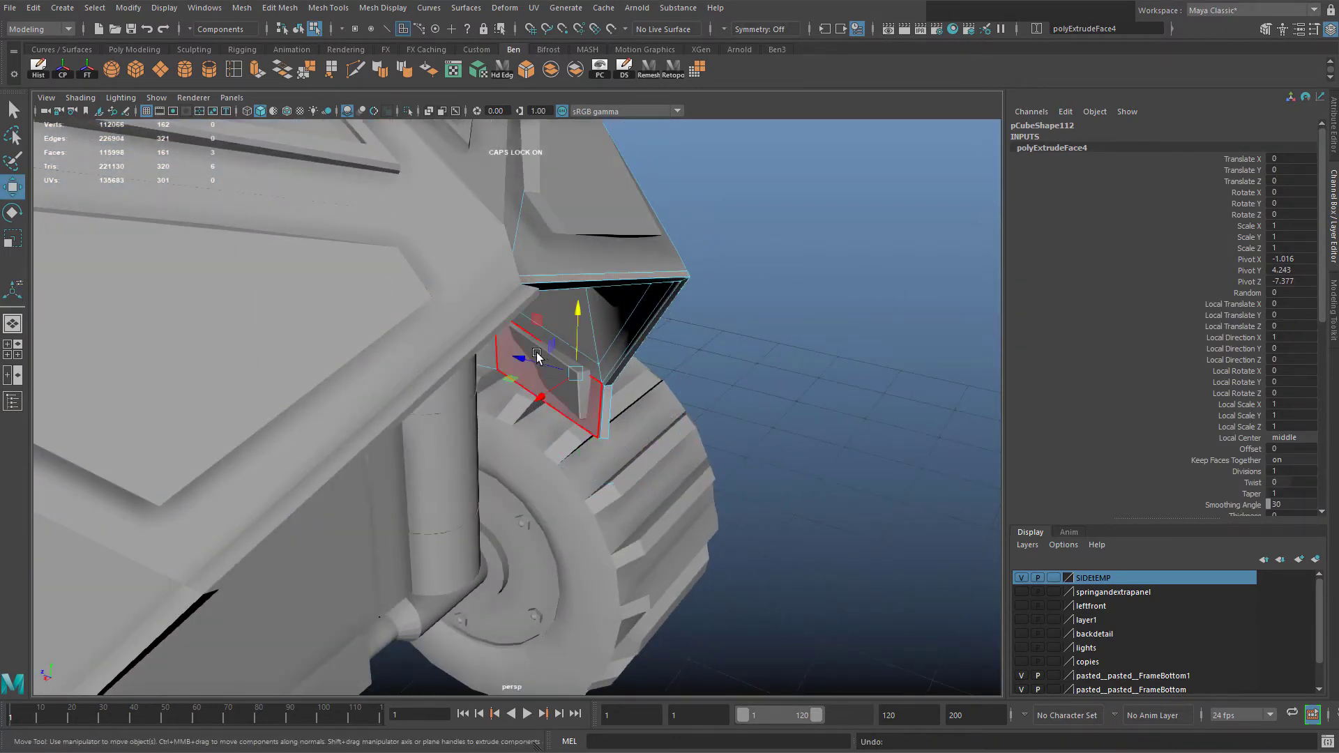
left_click_drag(537, 354, 544, 367)
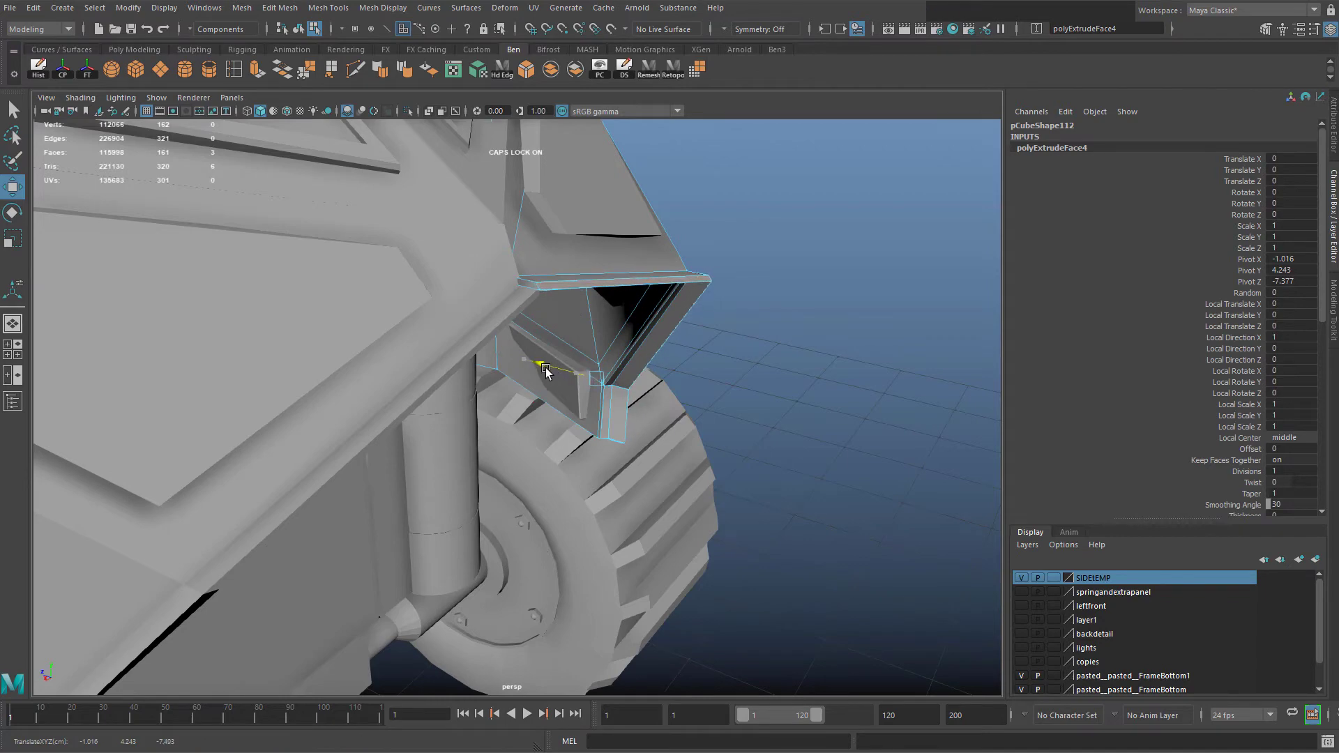
Bevel the whole side panel with a fraction of 0.9
left_click_drag(546, 372, 408, 245, "alt")
middle_click_drag(408, 244, 454, 279, "alt")
left_click_drag(454, 278, 422, 288, "alt")
right_click_drag(420, 287, 466, 263)
left_click(420, 278)
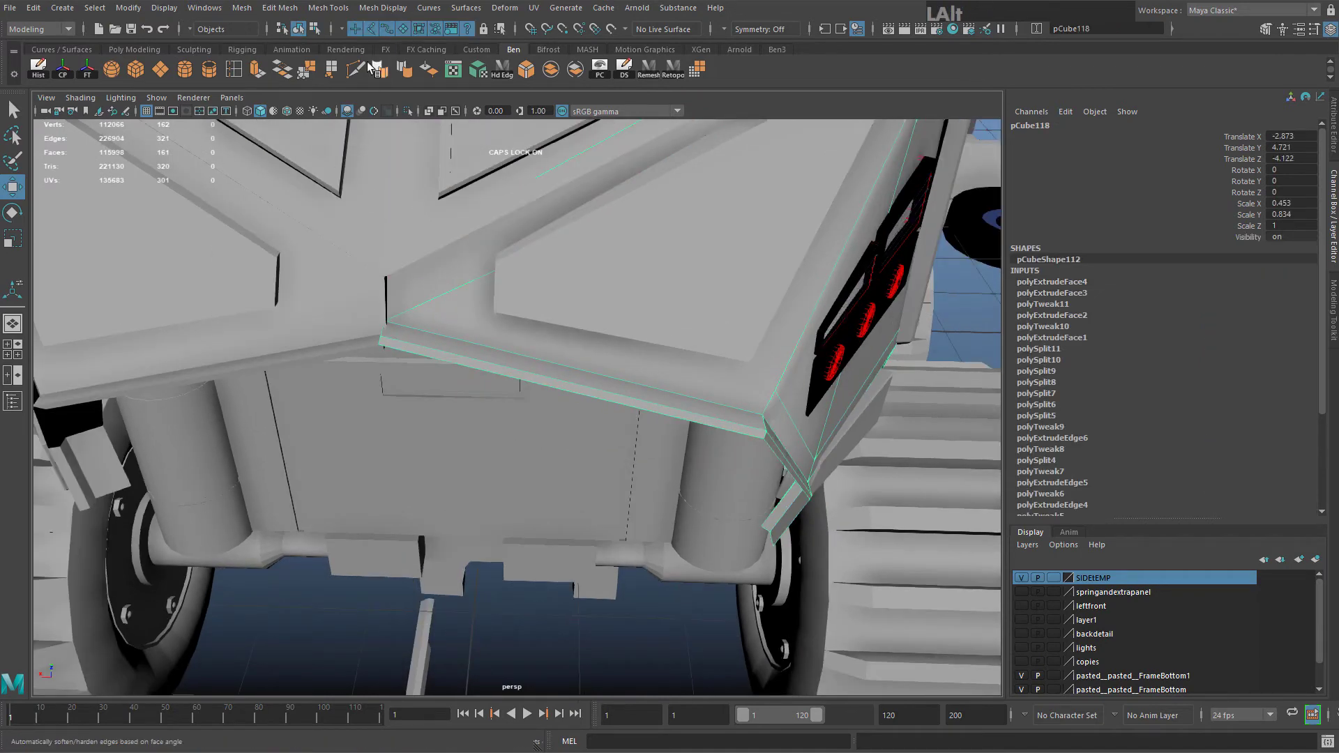
left_click(371, 67)
left_click_drag(425, 349, 462, 317, "alt")
middle_click_drag(461, 317, 523, 351, "alt")
mouse_move(292, 297)
left_mouse_down()
mouse_move(316, 297)
mouse_move(294, 298)
left_mouse_up()
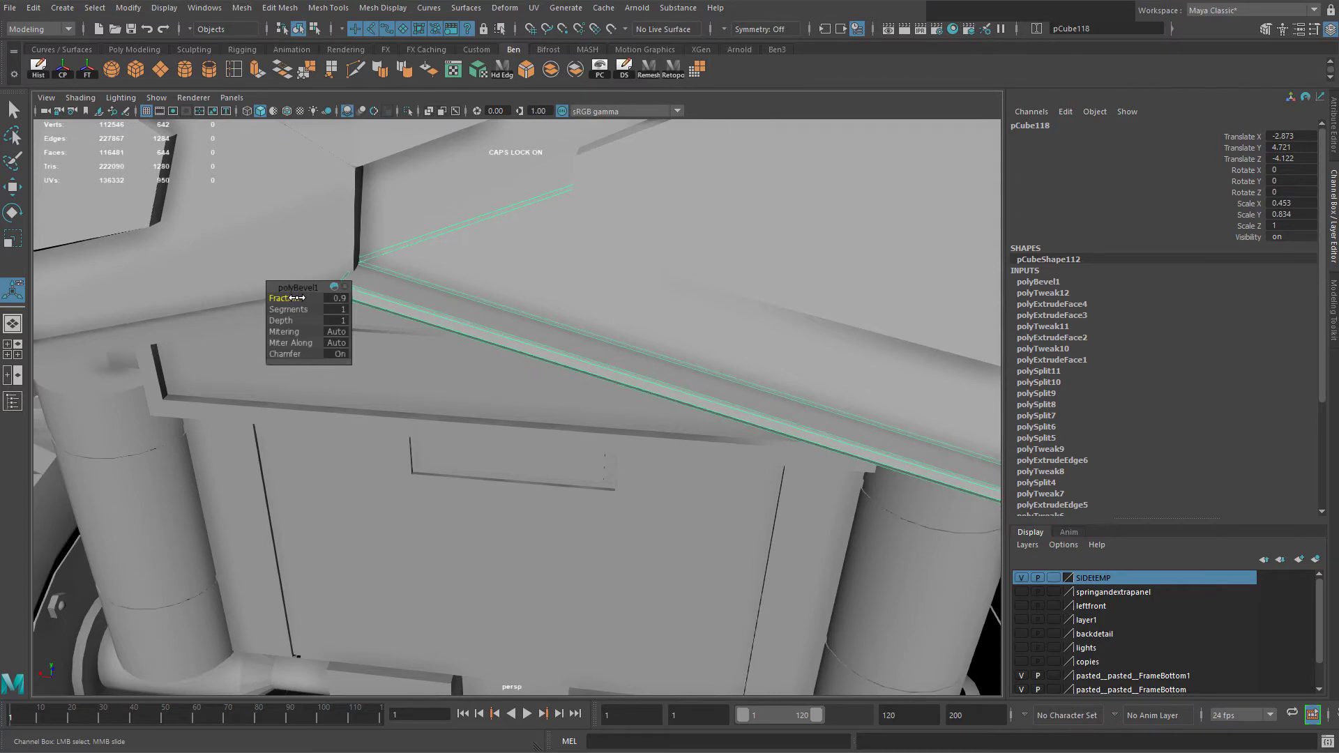
Delete the old shell piece from the vehicle's opposite side and reselect the new side panel
right_click(437, 244)
left_click_drag(405, 307, 574, 376, "alt")
key("Delete")
left_click(514, 364)
Duplicate the side panel, move the copy along X to 4.472, and freeze its transforms
scroll(490, 335, "up", 3)
scroll(516, 352, "down", 5)
key("ctrl+d")
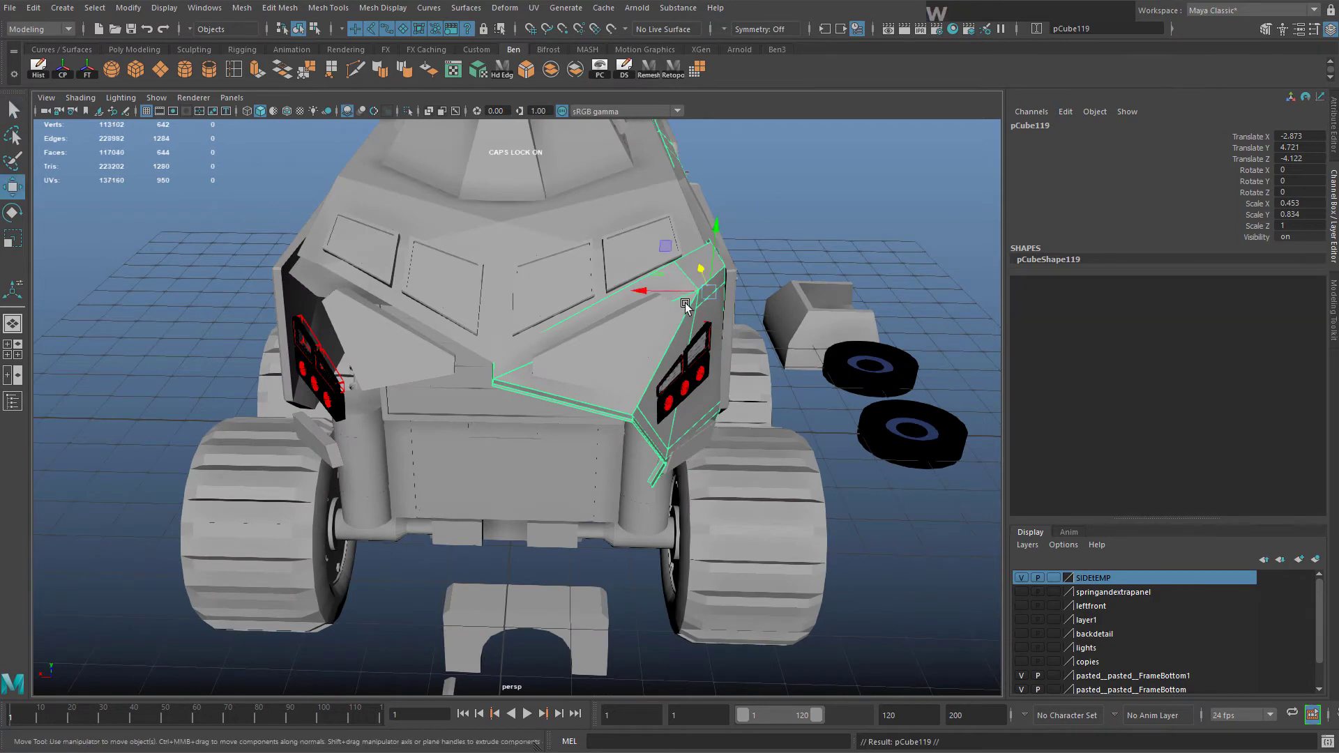
left_click_drag(685, 305, 156, 277)
middle_click_drag(156, 278, 92, 79, "alt")
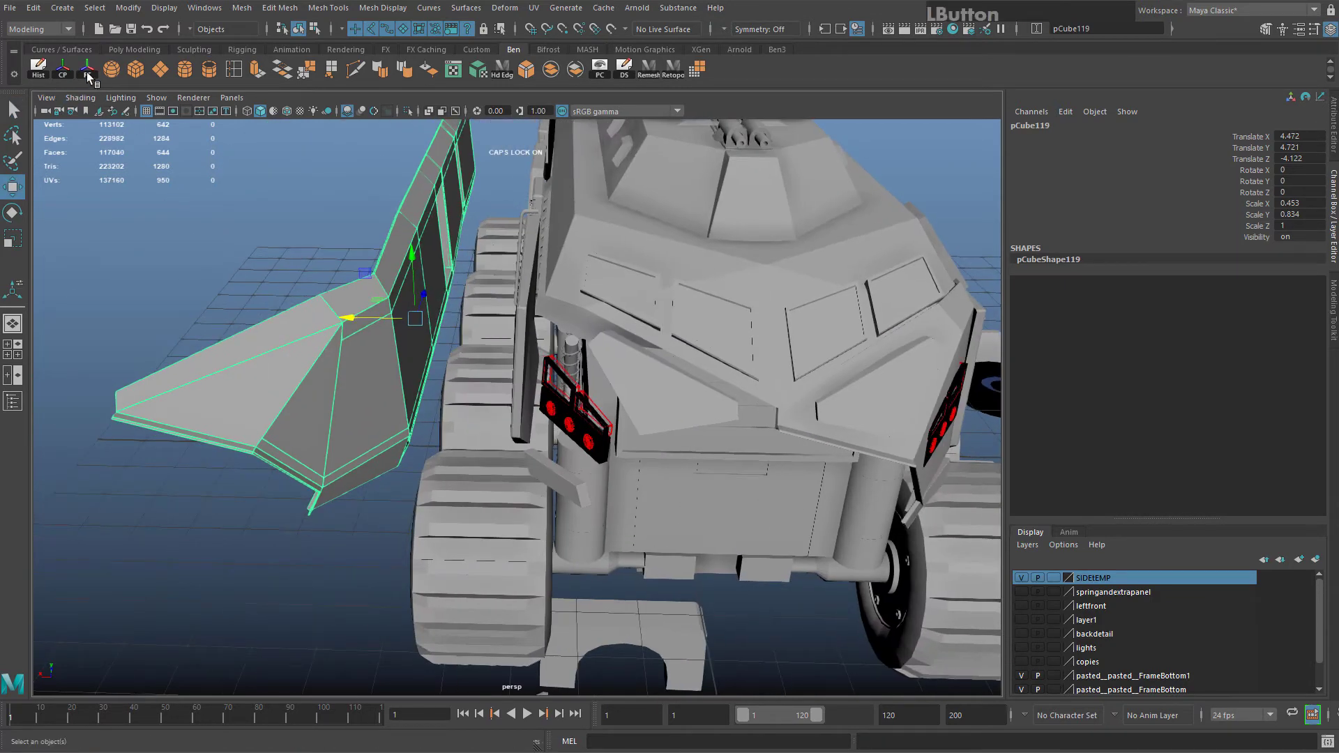
key("r")
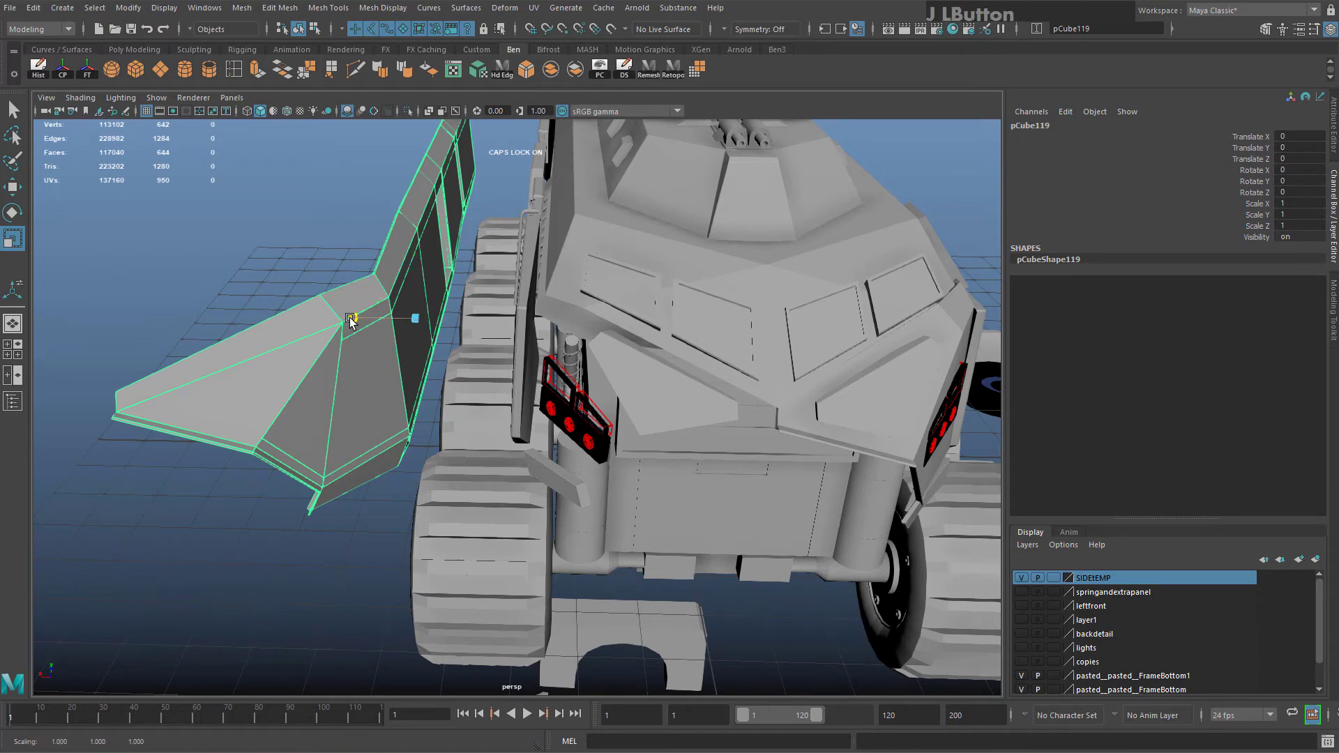
Mirror the copied side panel by scaling it along X and fit it onto the vehicle's opposite side
left_click_drag(350, 320, 585, 321)
key("w")
left_click_drag(585, 320, 645, 306)
left_click(474, 295)
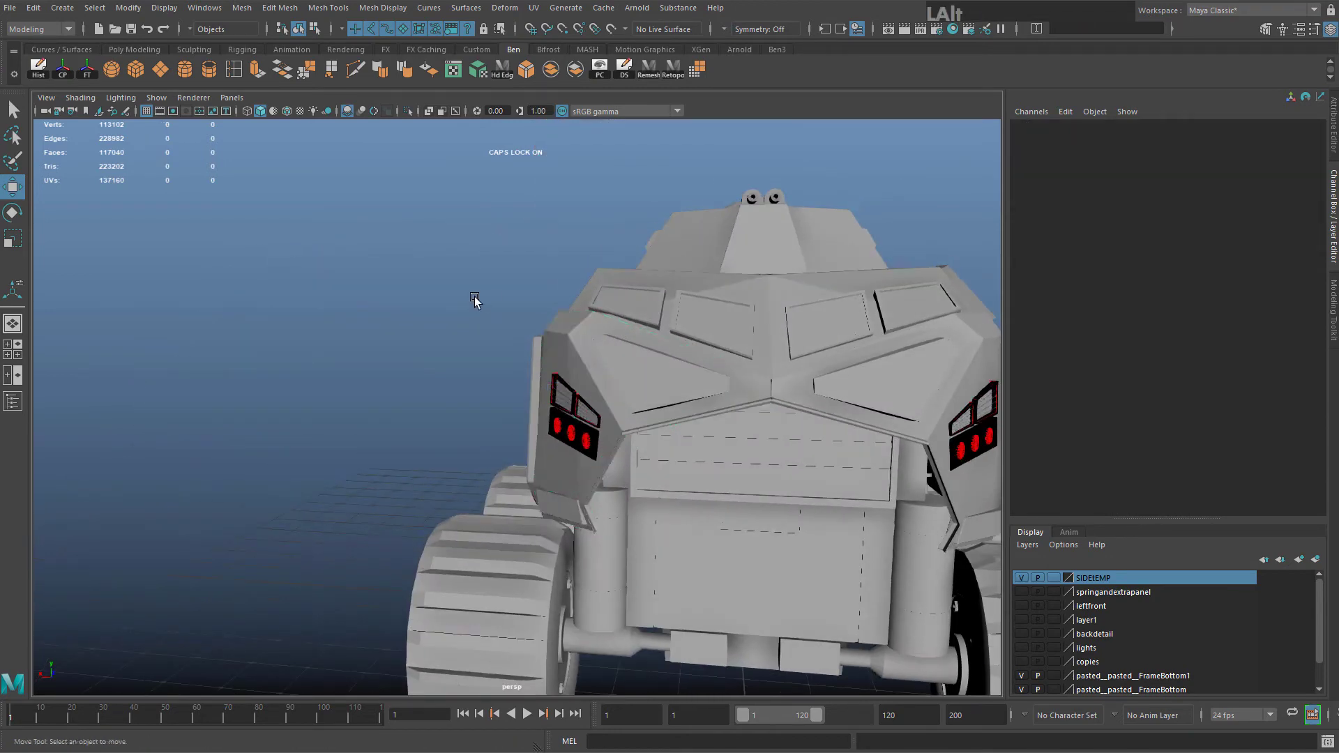
Examine the vehicle's front end between and beneath the two side panels, including the plain front block
left_click_drag(475, 296, 502, 299, "alt")
middle_click_drag(502, 300, 533, 329, "alt")
left_click(562, 373)
middle_click_drag(570, 381, 544, 422, "alt")
scroll(544, 421, "up", 4, "alt")
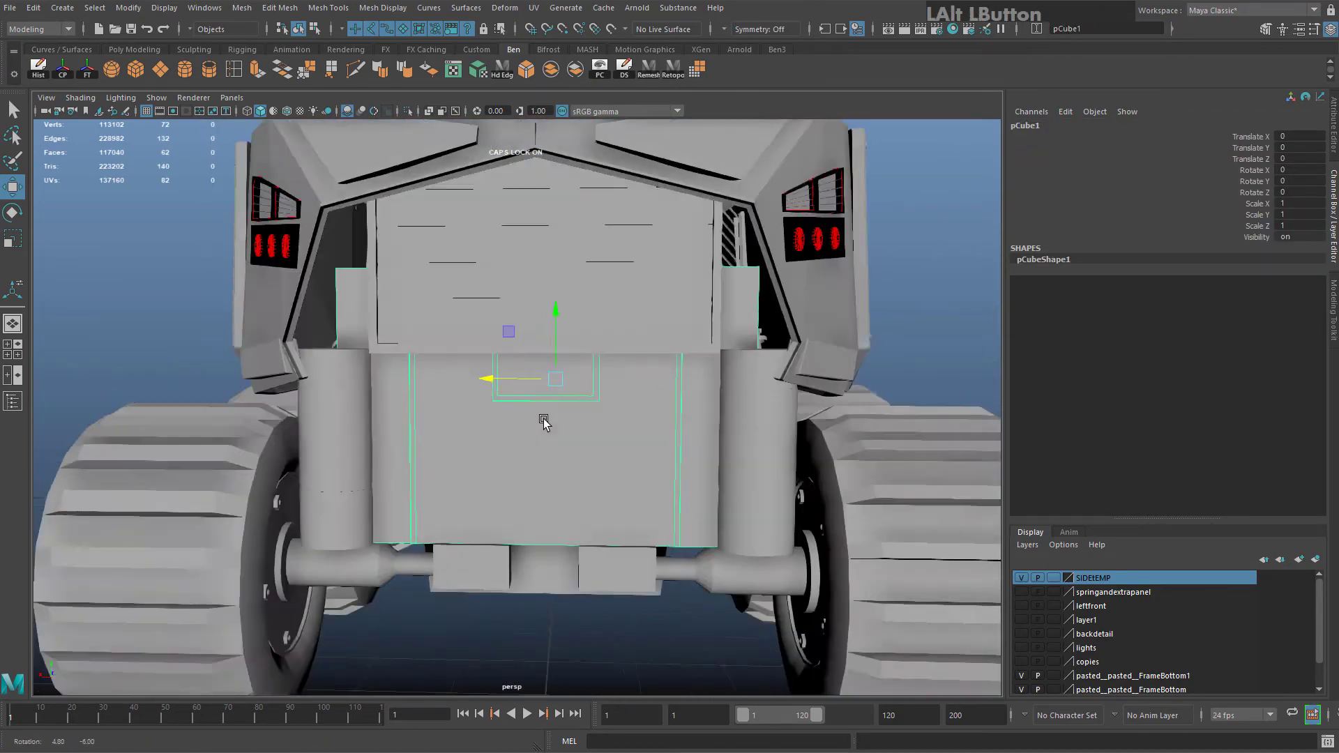
left_click_drag(544, 421, 515, 534, "alt")
scroll(531, 387, "up", 2, "alt")
scroll(531, 389, "down", 5, "alt")
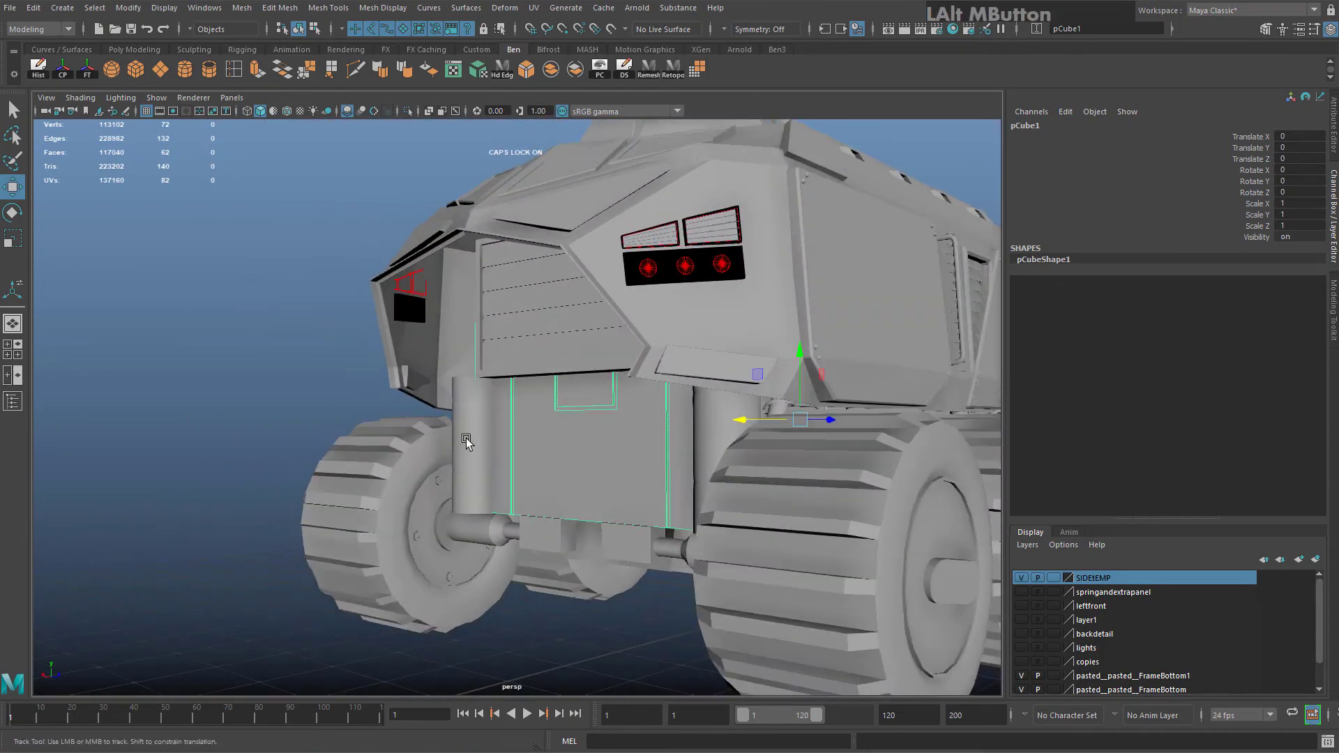
middle_click_drag(466, 442, 481, 510, "alt")
left_click_drag(481, 509, 516, 482, "alt")
left_click(498, 439)
middle_click_drag(516, 481, 529, 510, "alt")
left_click_drag(529, 510, 476, 525, "alt")
left_click(503, 466)
right_click_drag(504, 467, 547, 599, "alt")
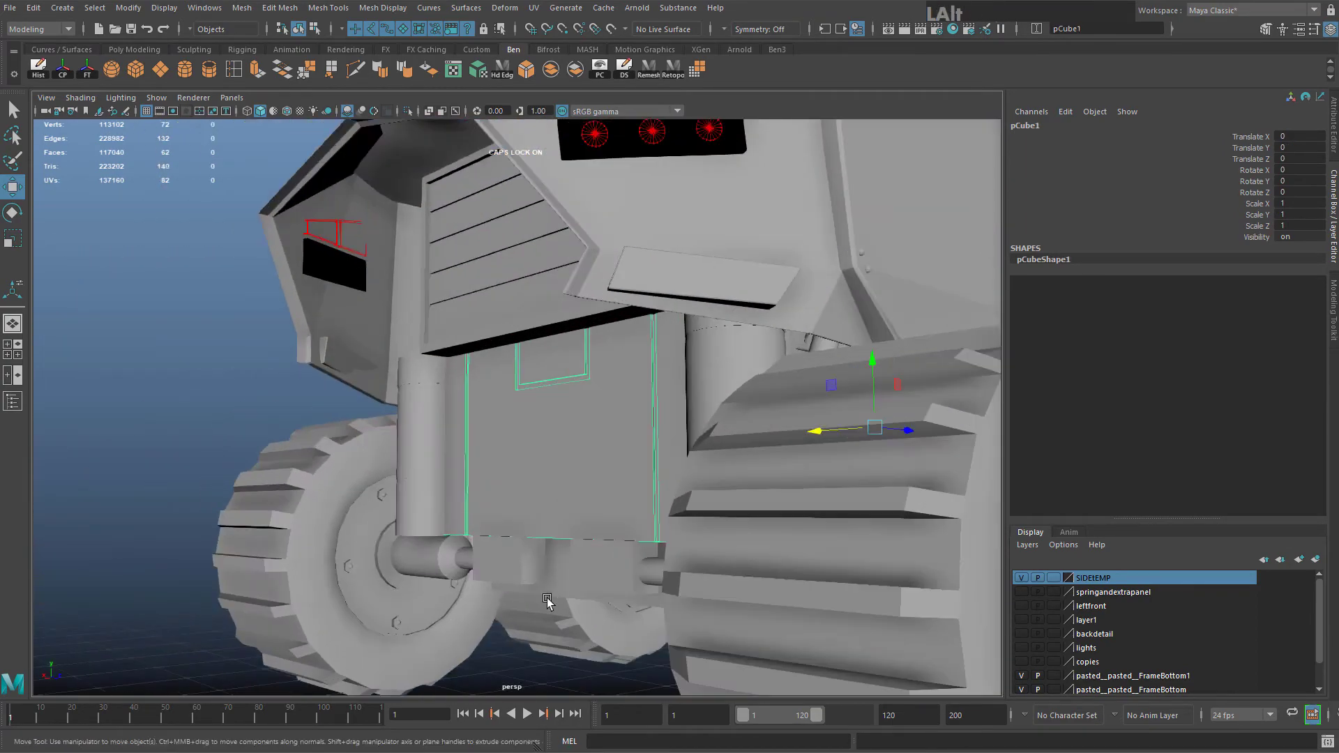
right_click_drag(602, 654, 632, 689, "alt")
Switch to the Maya window with the "vehicle ben help" scene and position it over the current one
left_click(664, 752)
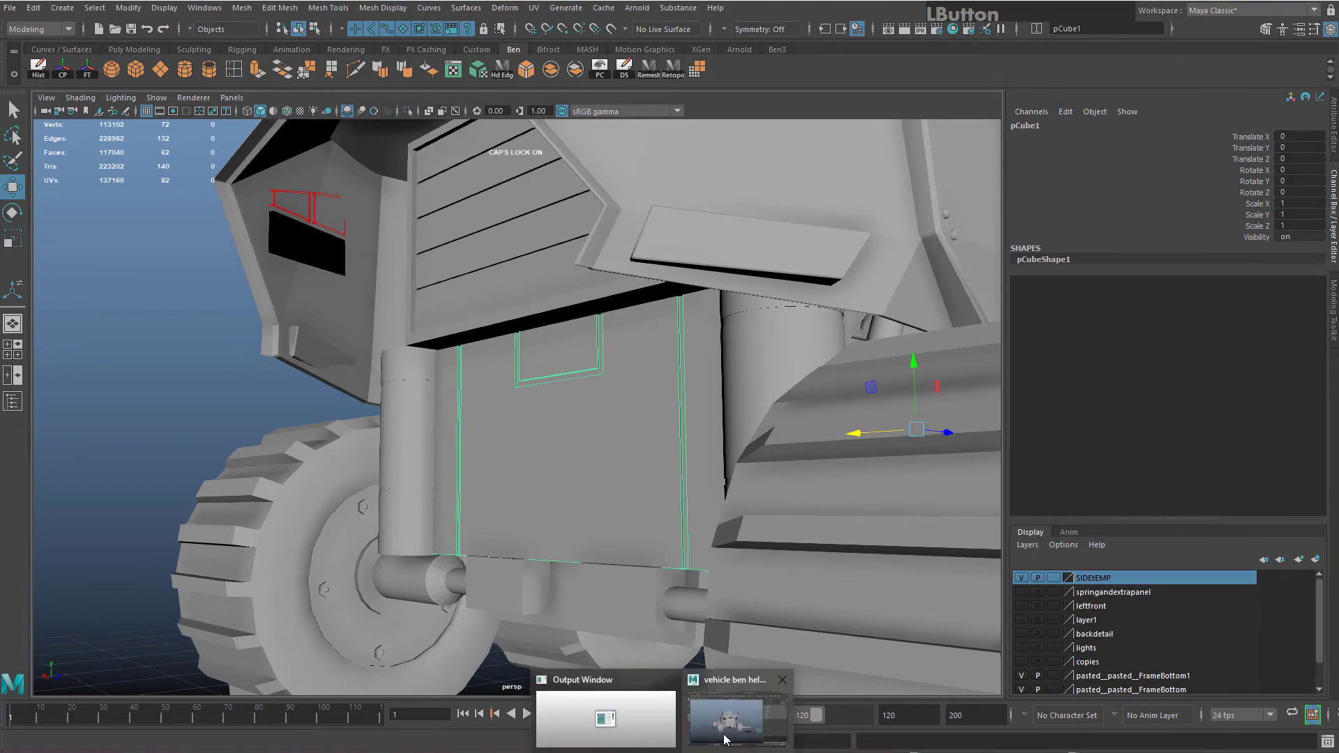
left_click(730, 721)
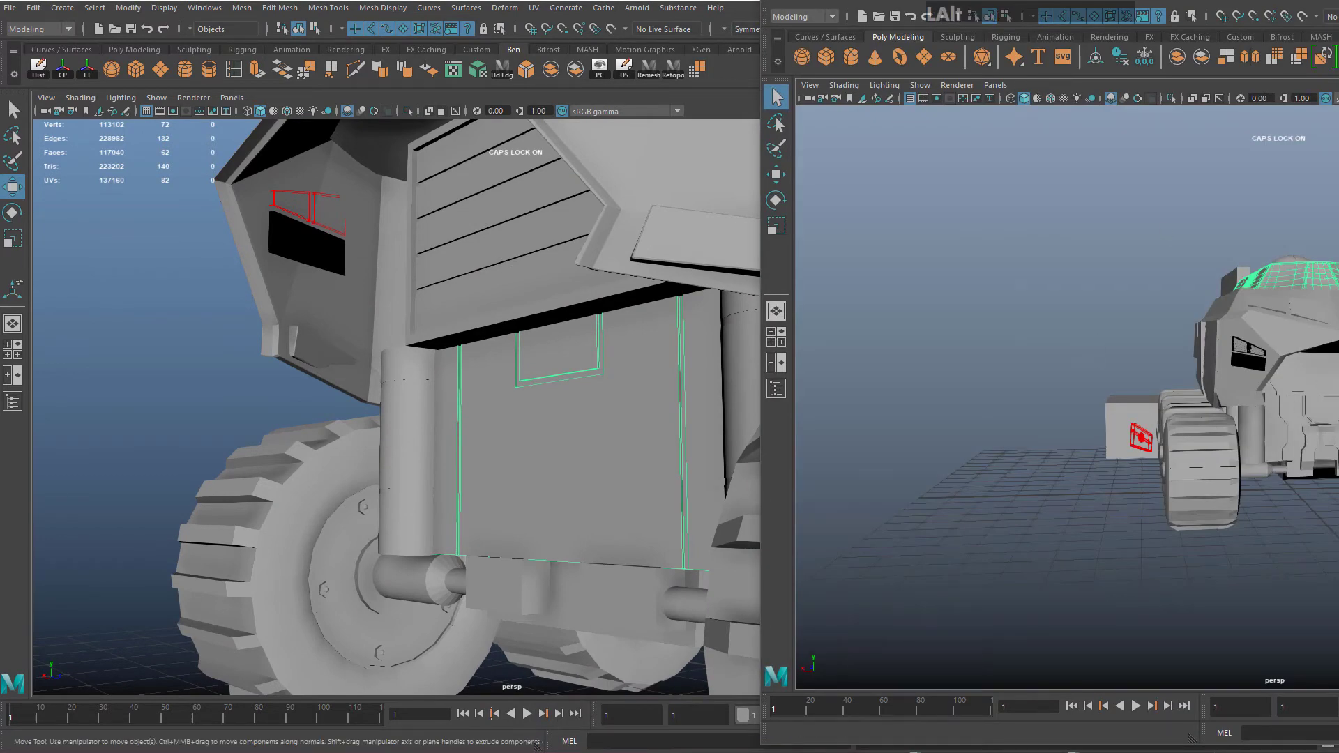
left_click_drag(1046, 0, 1228, 0)
left_click_drag(1338, 349, 1302, 302, "alt")
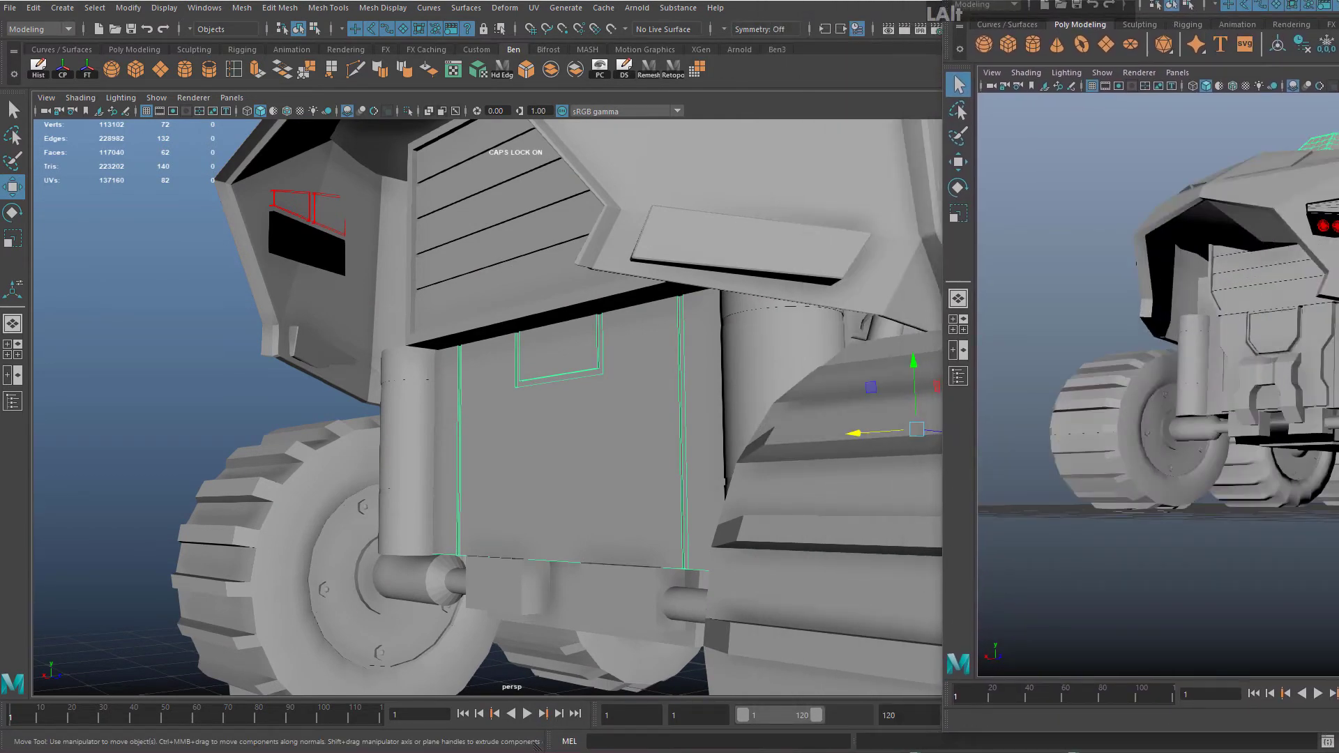
left_click_drag(1228, 0, 329, 0)
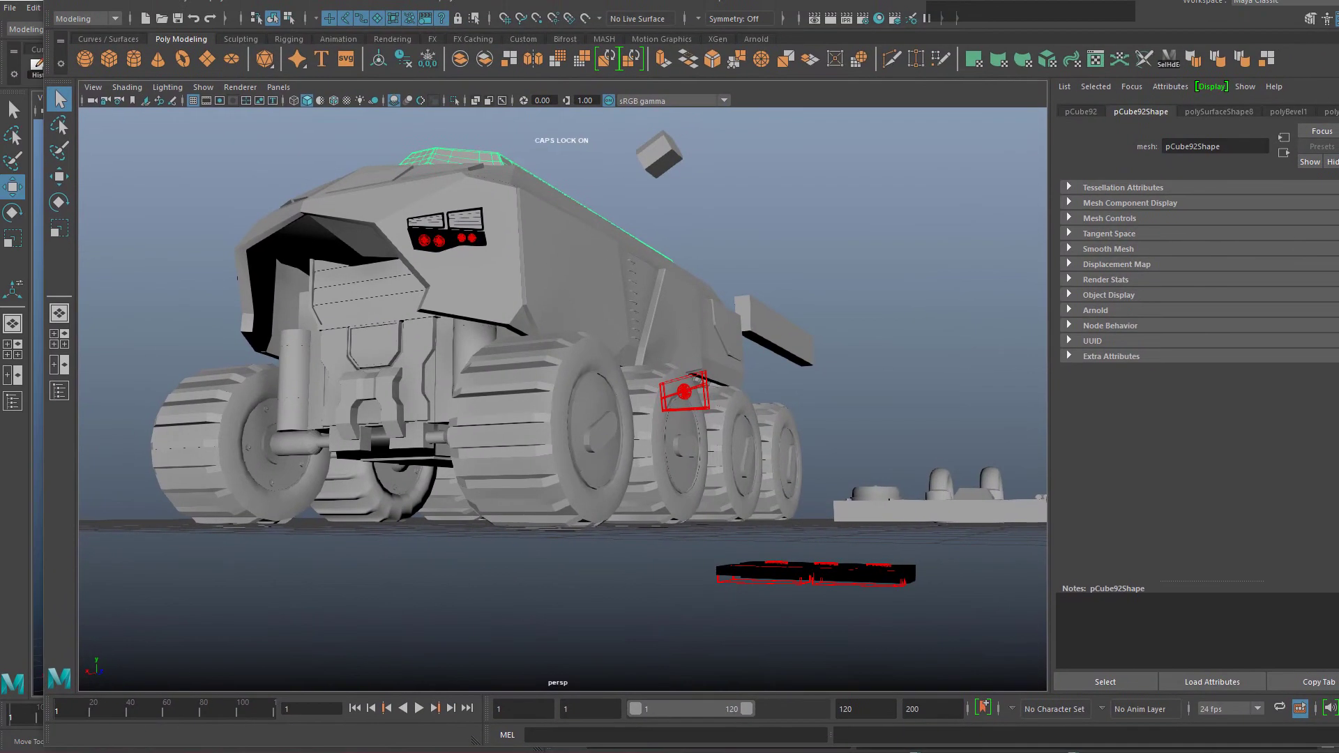
left_click_drag(500, 295, 523, 327, "alt")
middle_click_drag(524, 328, 539, 354, "alt")
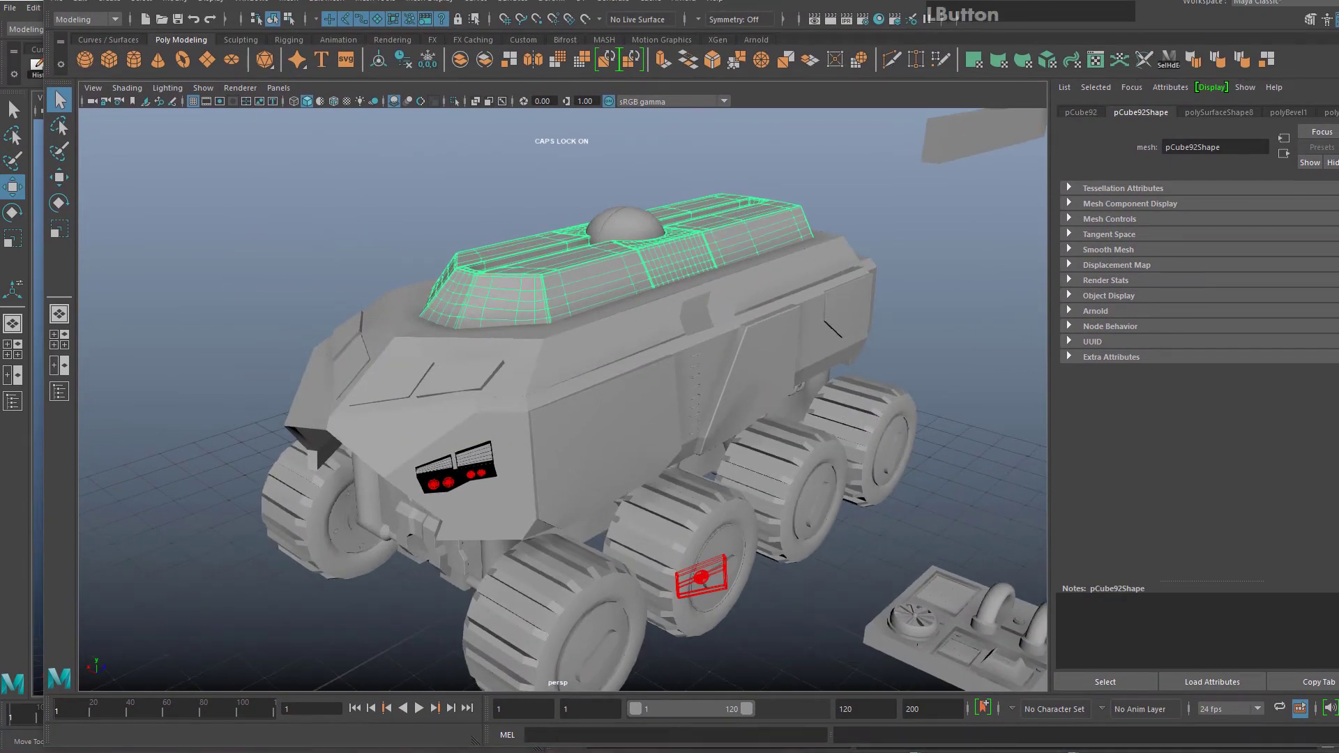
left_click_drag(215, 1, 220, 22)
Select the stepped front plate, its bracket and the small hatch between the vehicle's front wheels
scroll(493, 467, "up", 4)
left_click_drag(492, 467, 690, 477, "alt")
left_click(784, 491)
scroll(784, 490, "up", 3)
middle_click_drag(784, 491, 668, 458, "alt")
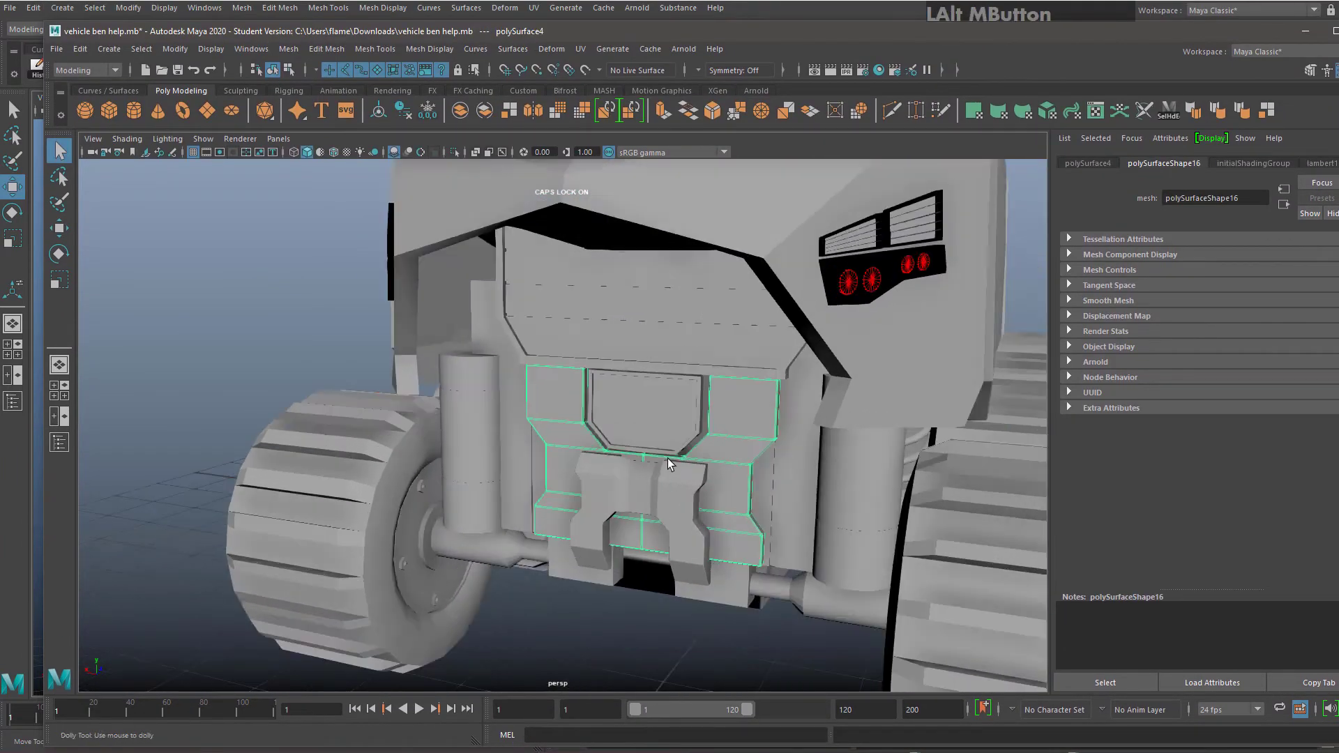
left_click(645, 415, "shift")
left_click_drag(645, 415, 635, 429, "alt")
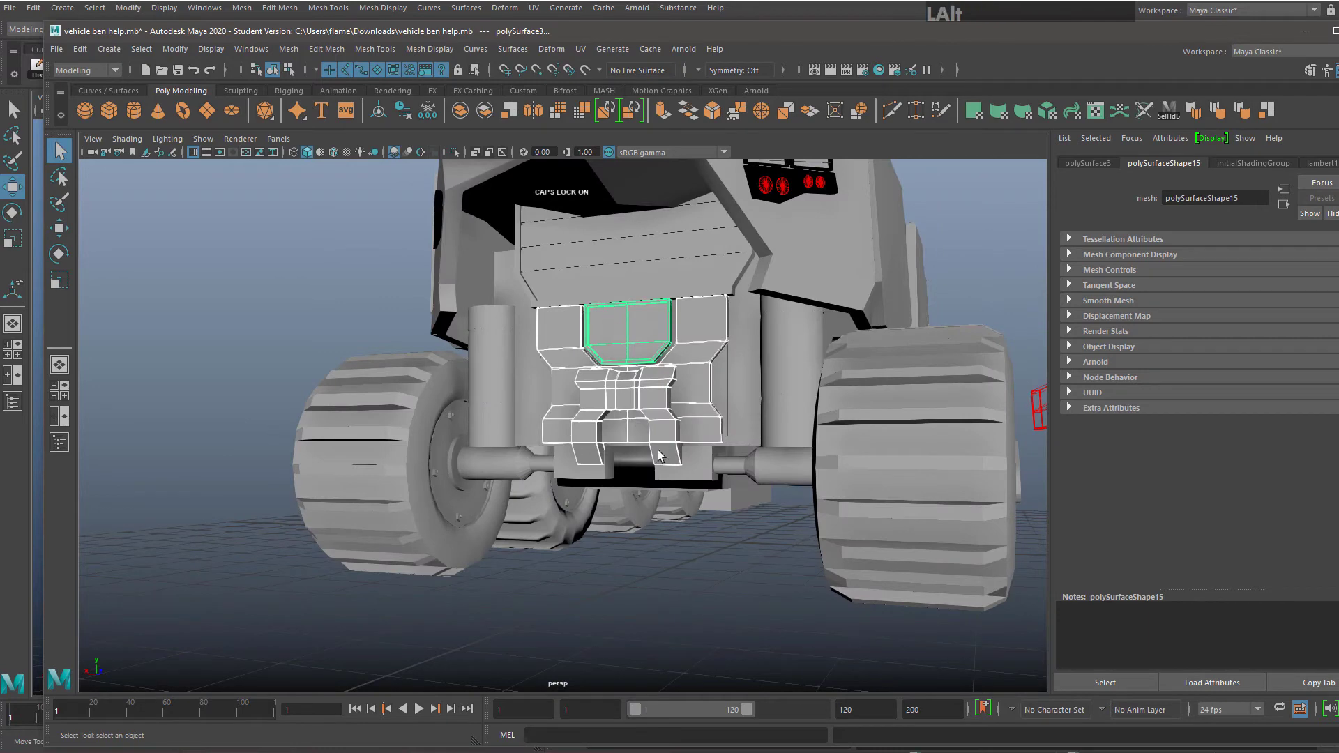
mouse_move(654, 481)
left_mouse_down("alt")
mouse_move(665, 463)
mouse_move(652, 489)
left_mouse_up("alt")
middle_click_drag(628, 300, 513, 407, "alt")
scroll(513, 408, "down", 1)
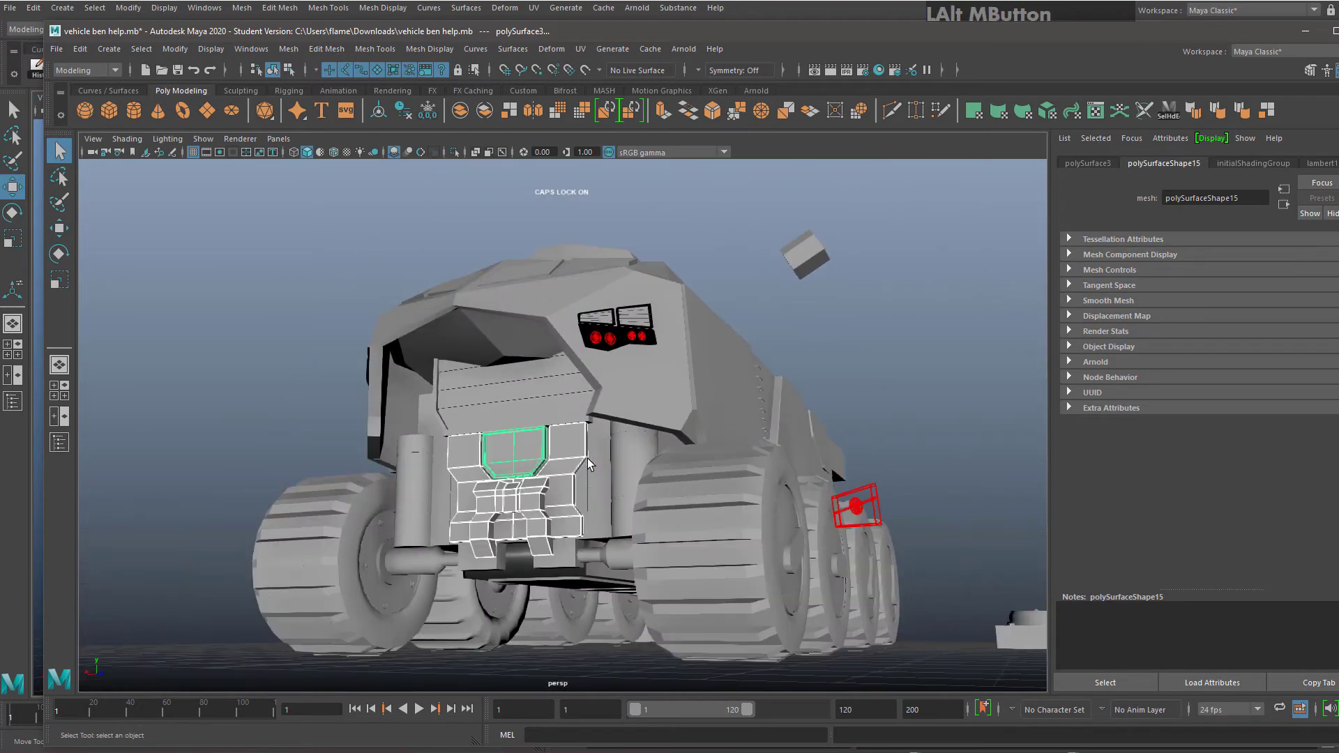
Add the slatted panel above the front plate to the selection and combine the pieces into one mesh
scroll(513, 407, "up", 1)
left_click(505, 416)
left_click_drag(505, 415, 586, 460, "alt")
scroll(586, 461, "up", 3)
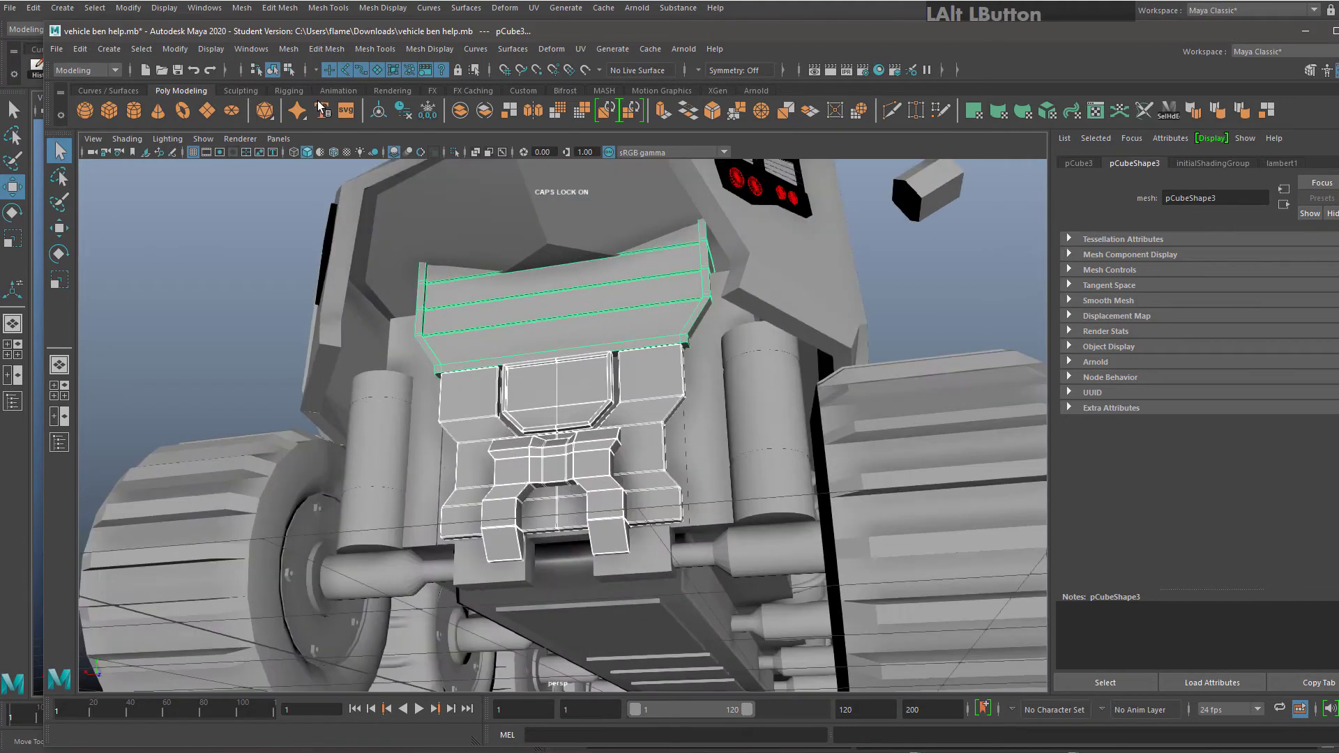
left_click(459, 111)
left_click_drag(320, 175, 220, 173, "alt")
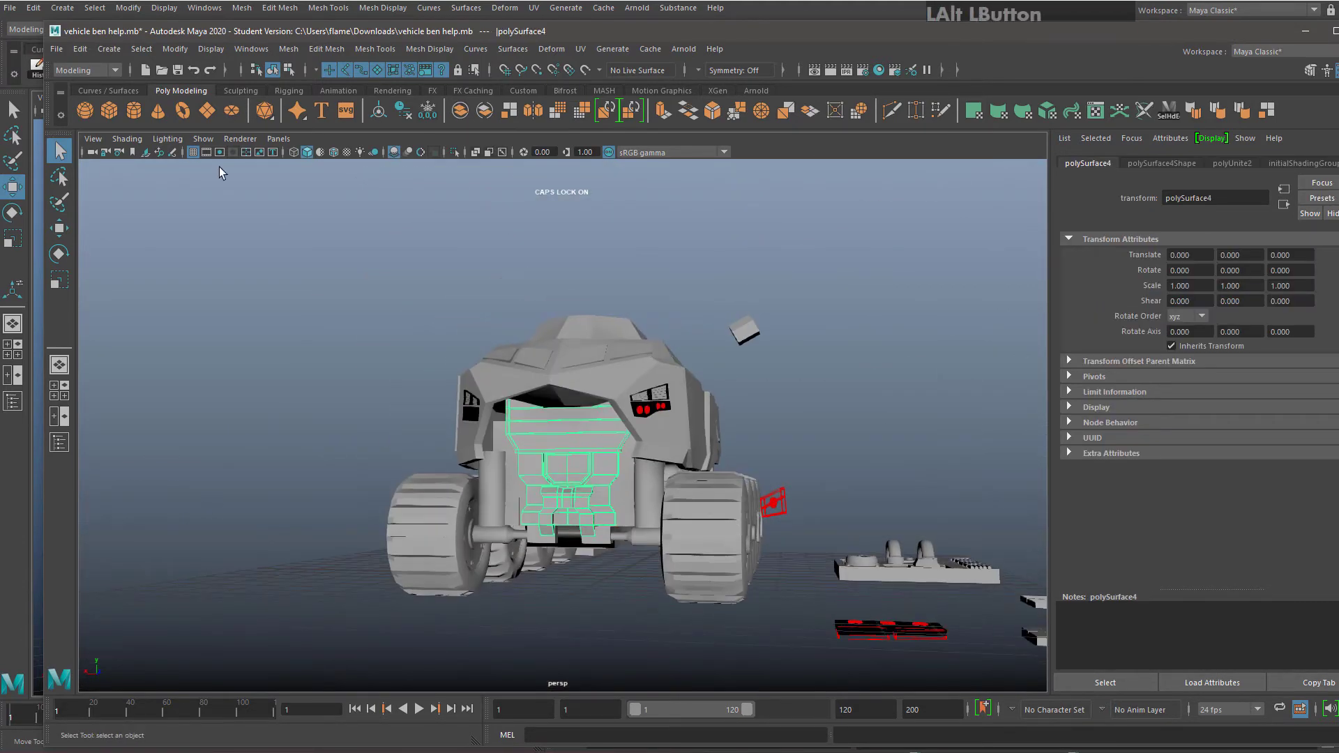
Centre the combined front mesh's pivot and freeze its transforms
scroll(554, 438, "up", 3)
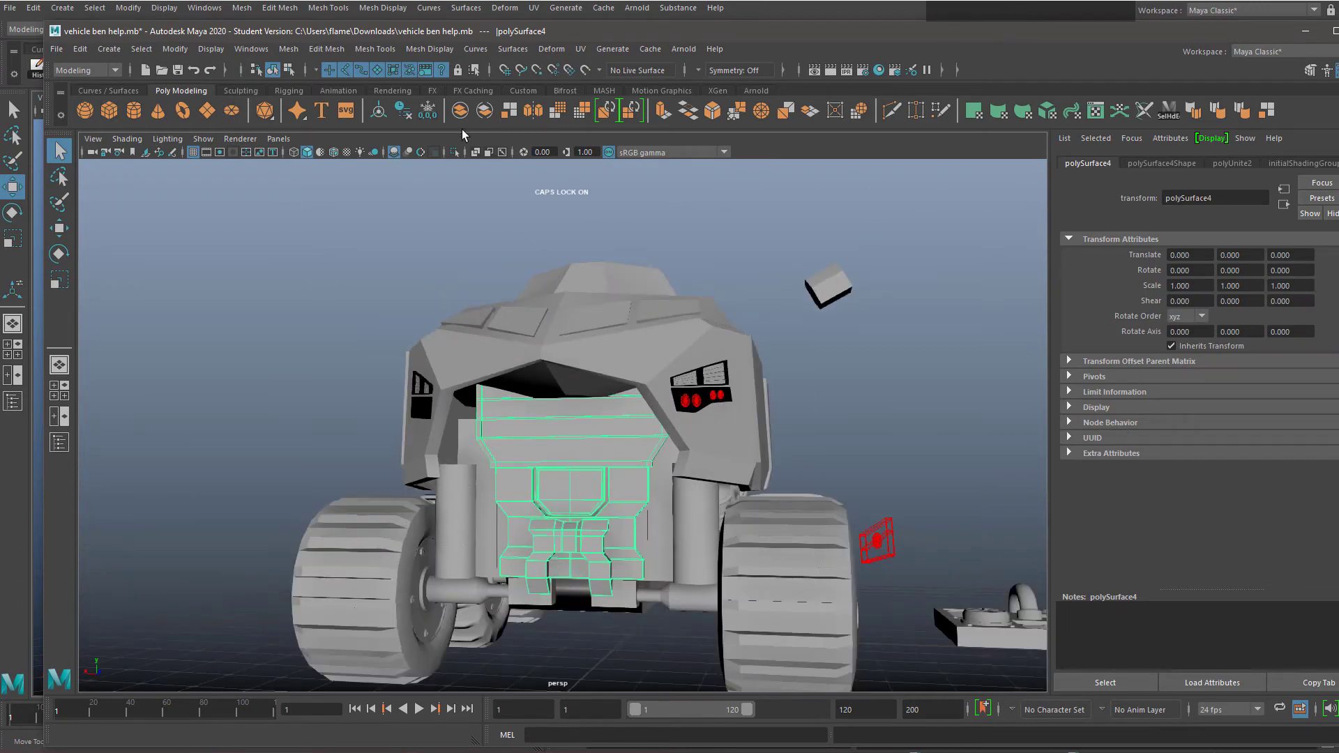
scroll(529, 457, "up", 3)
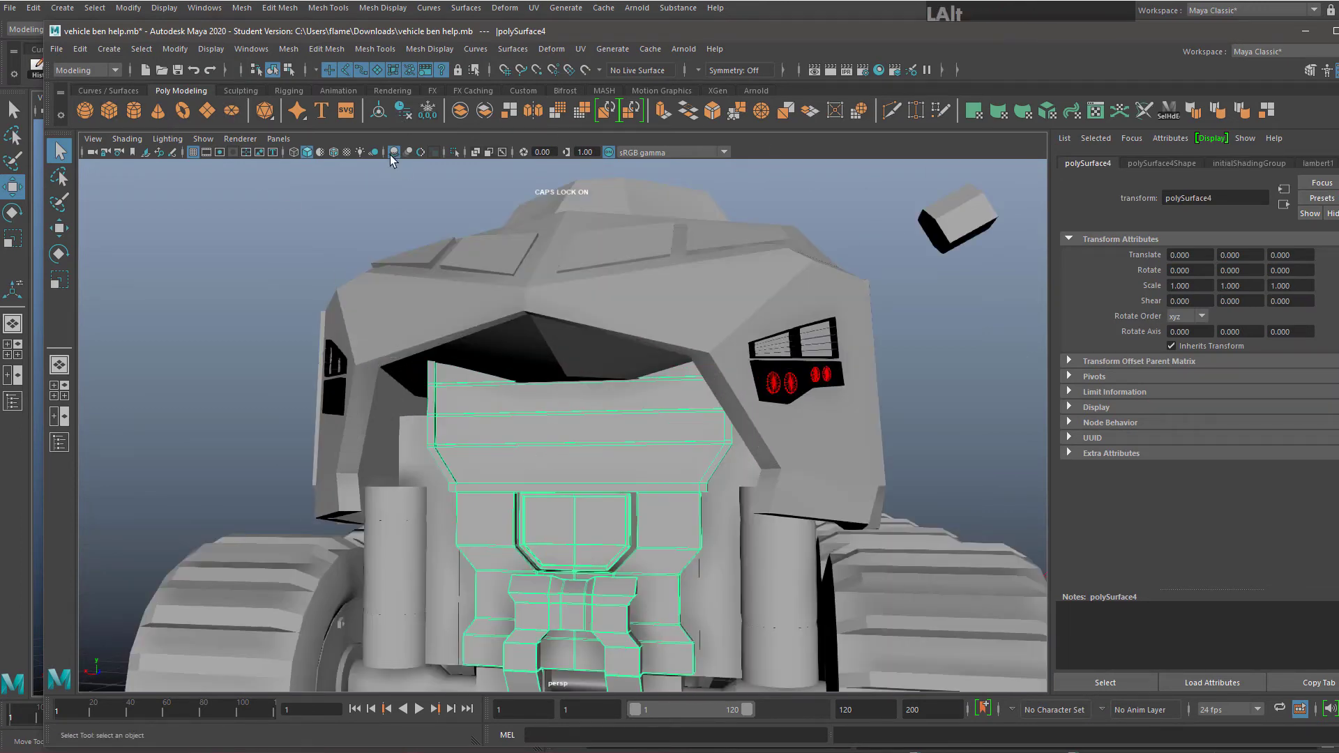
left_click(378, 114)
scroll(562, 416, "down", 4)
key("w")
left_click_drag(562, 415, 498, 387, "alt")
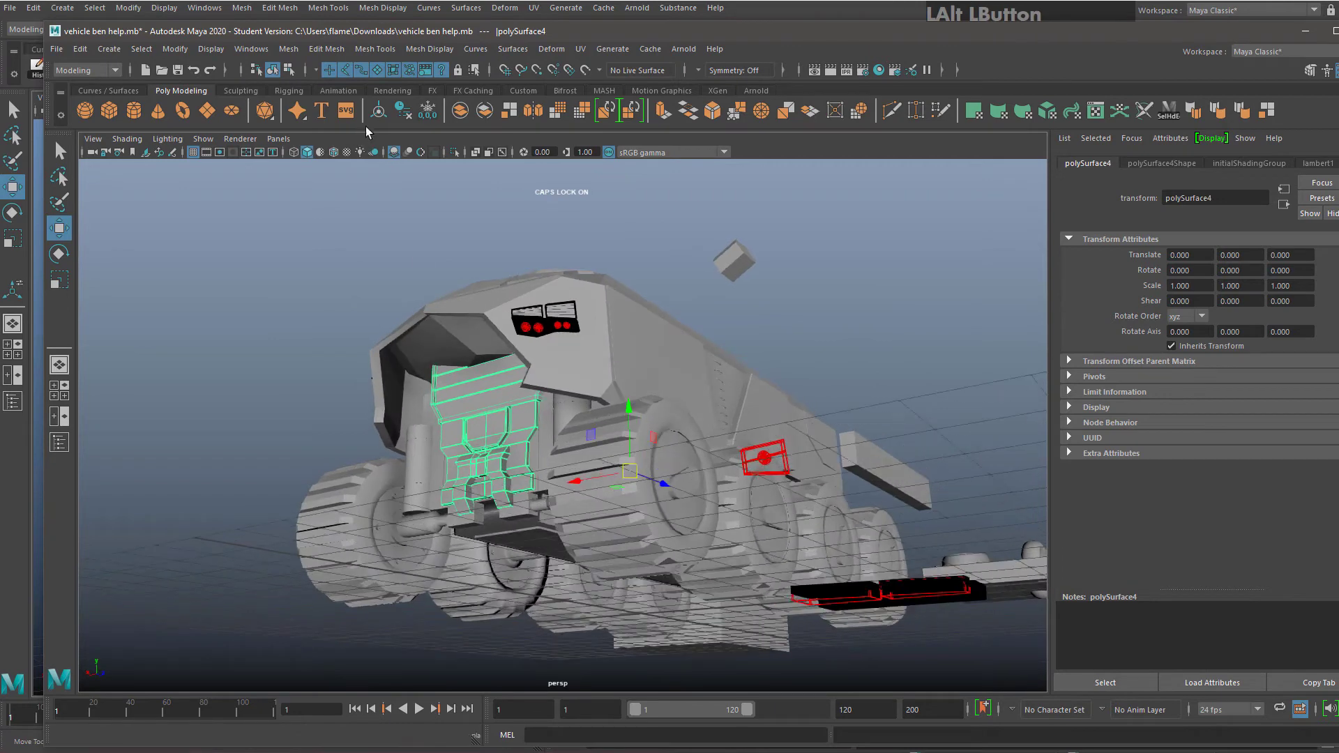
left_click(426, 119)
scroll(565, 438, "down", 4)
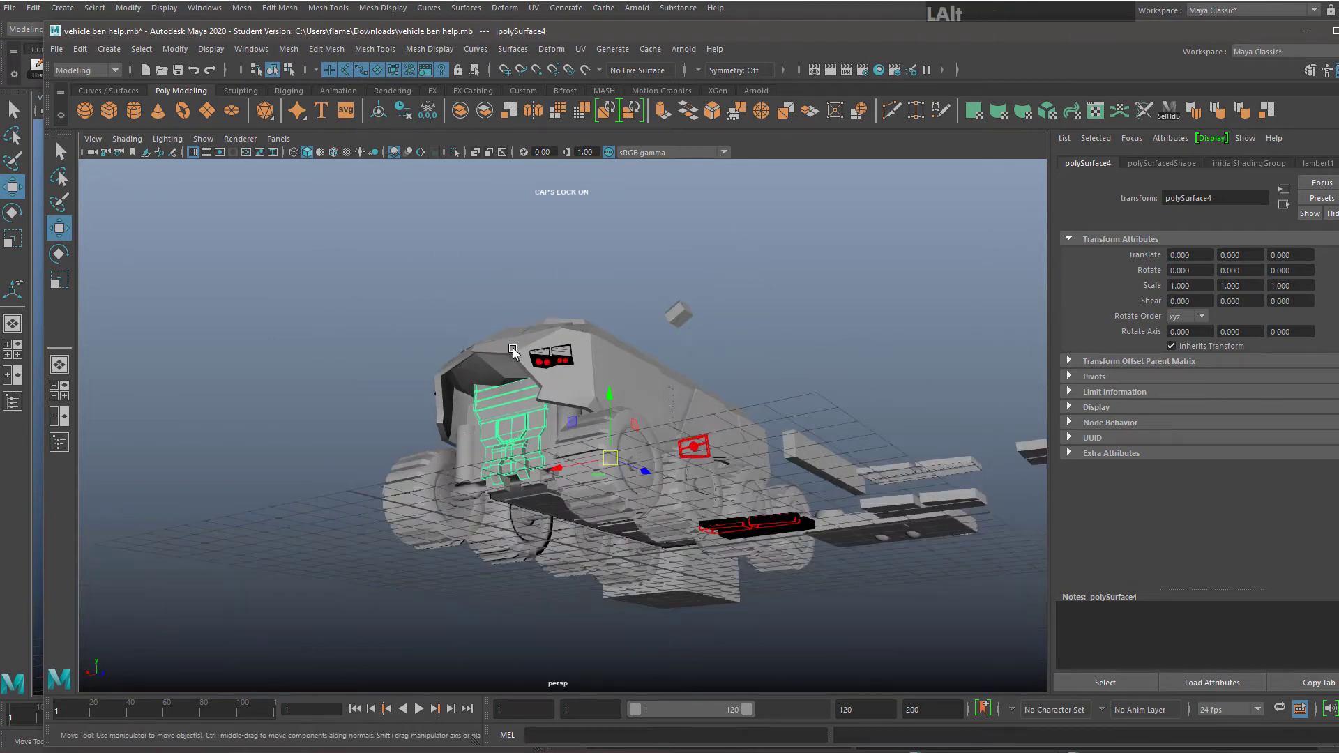
Try lifting the combined front mesh to a Translate Y of 6.950 above the vehicle, and undo the move
left_click_drag(566, 439, 614, 484, "alt")
scroll(614, 484, "up", 5)
left_click_drag(635, 411, 635, 140)
scroll(631, 210, "down", 4)
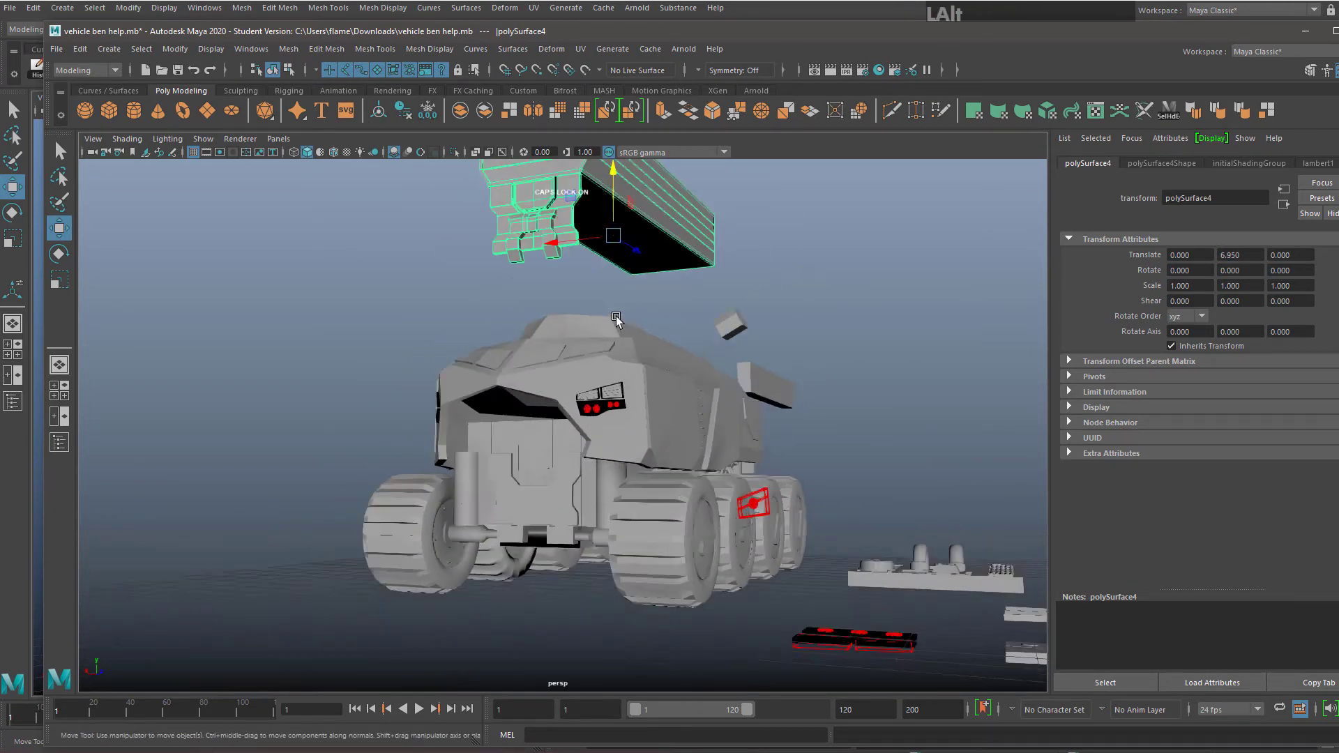
left_click_drag(641, 332, 609, 368, "alt")
key("ctrl+z")
scroll(558, 518, "up", 5)
left_click_drag(553, 521, 589, 495, "alt")
scroll(514, 479, "up", 5)
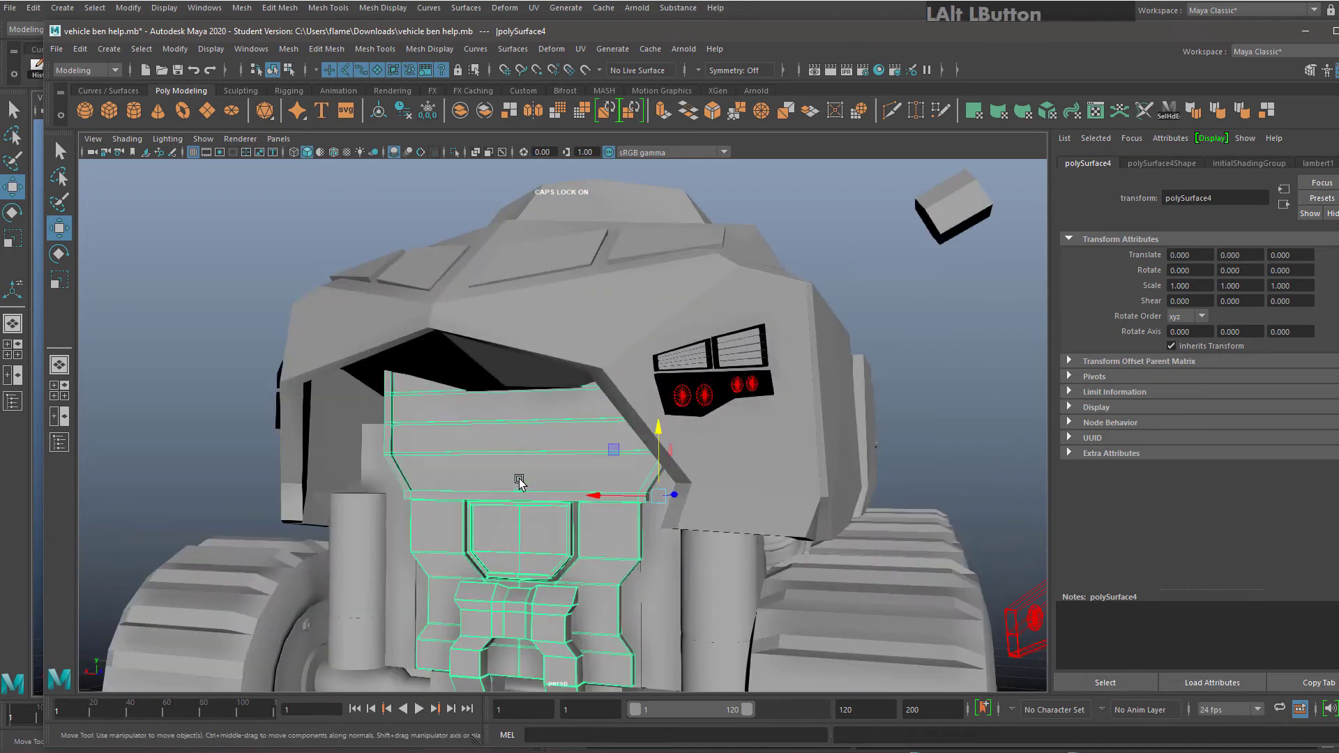
Export the selected combined front mesh as an FBX file named MPC FRONT COOL
left_click(61, 51)
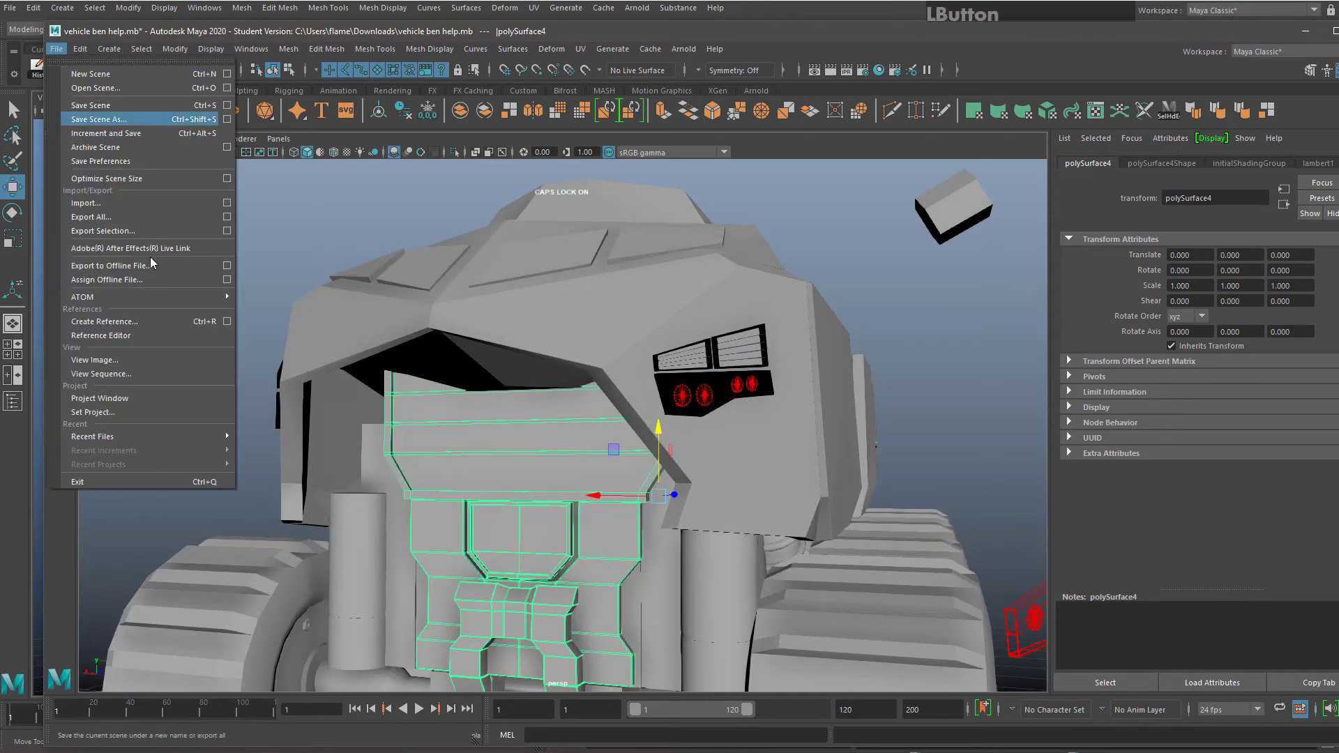
left_click(133, 231)
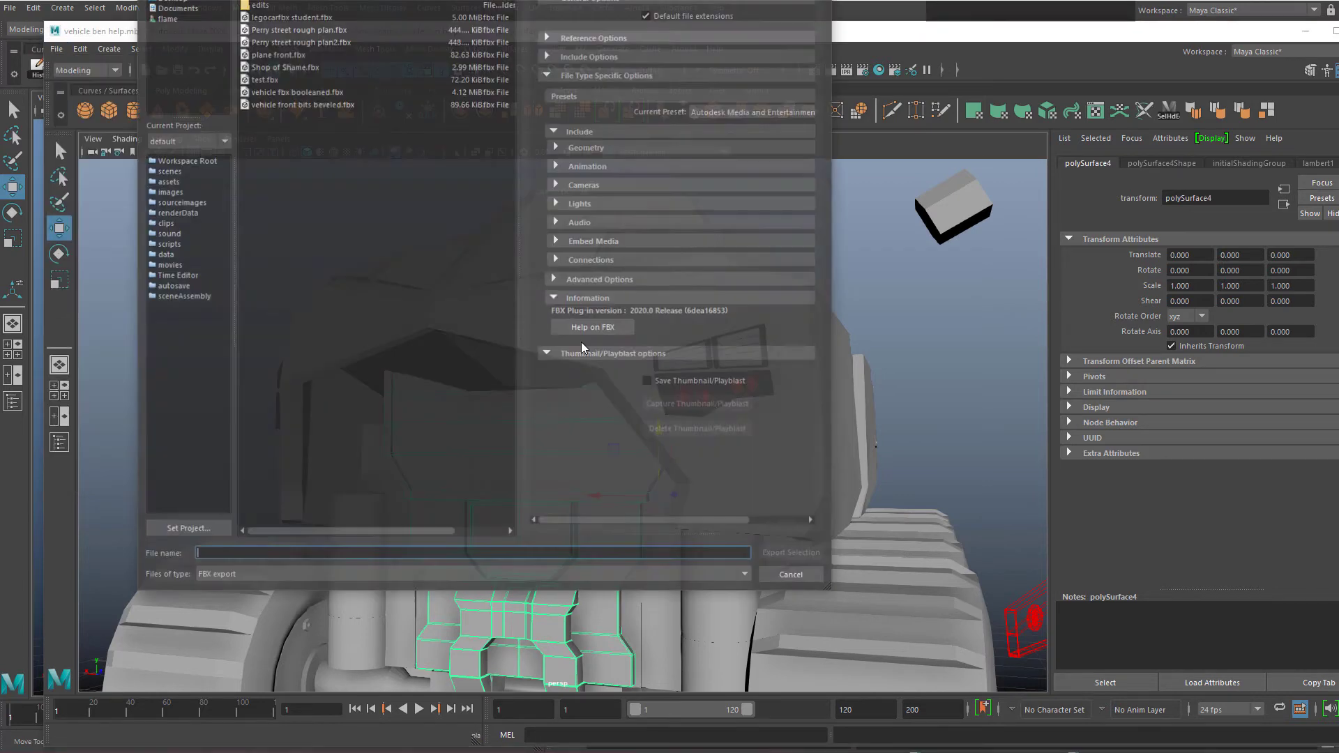
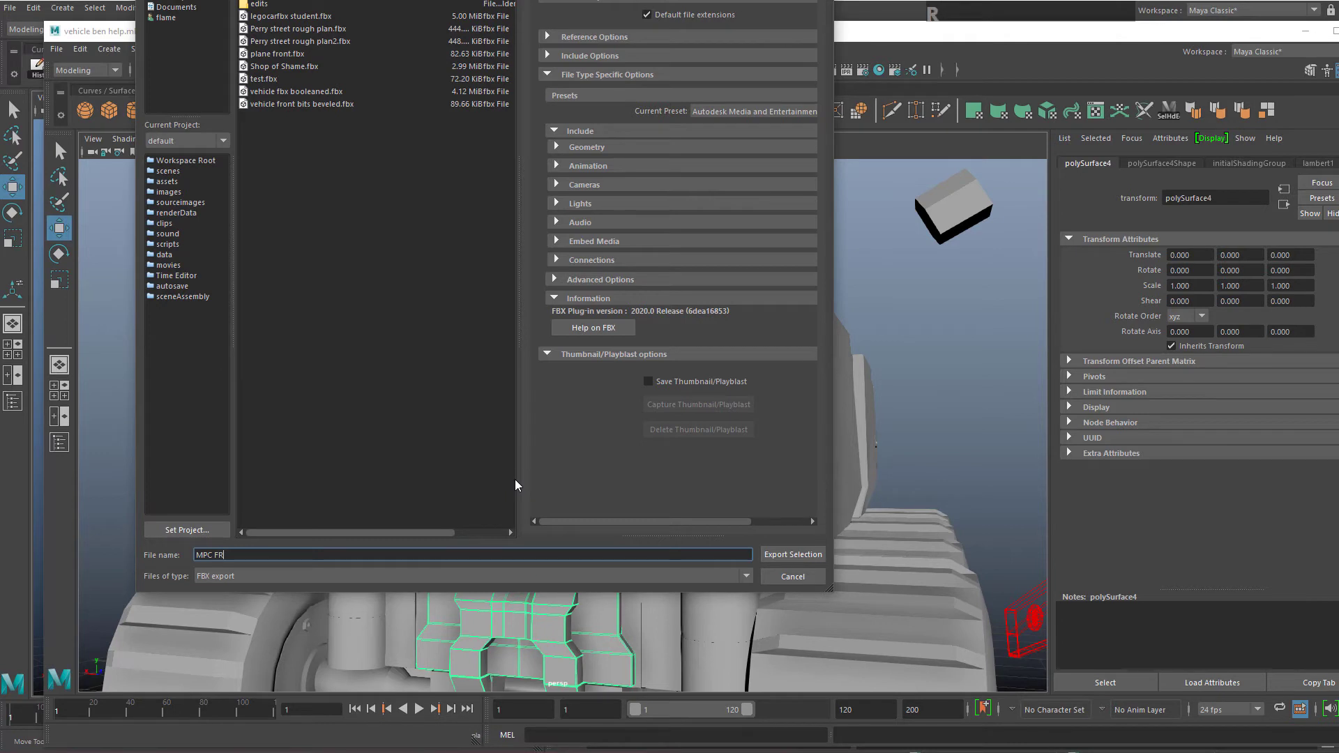
type("MPC FRONT")
key("BackSpace")
left_click(788, 554)
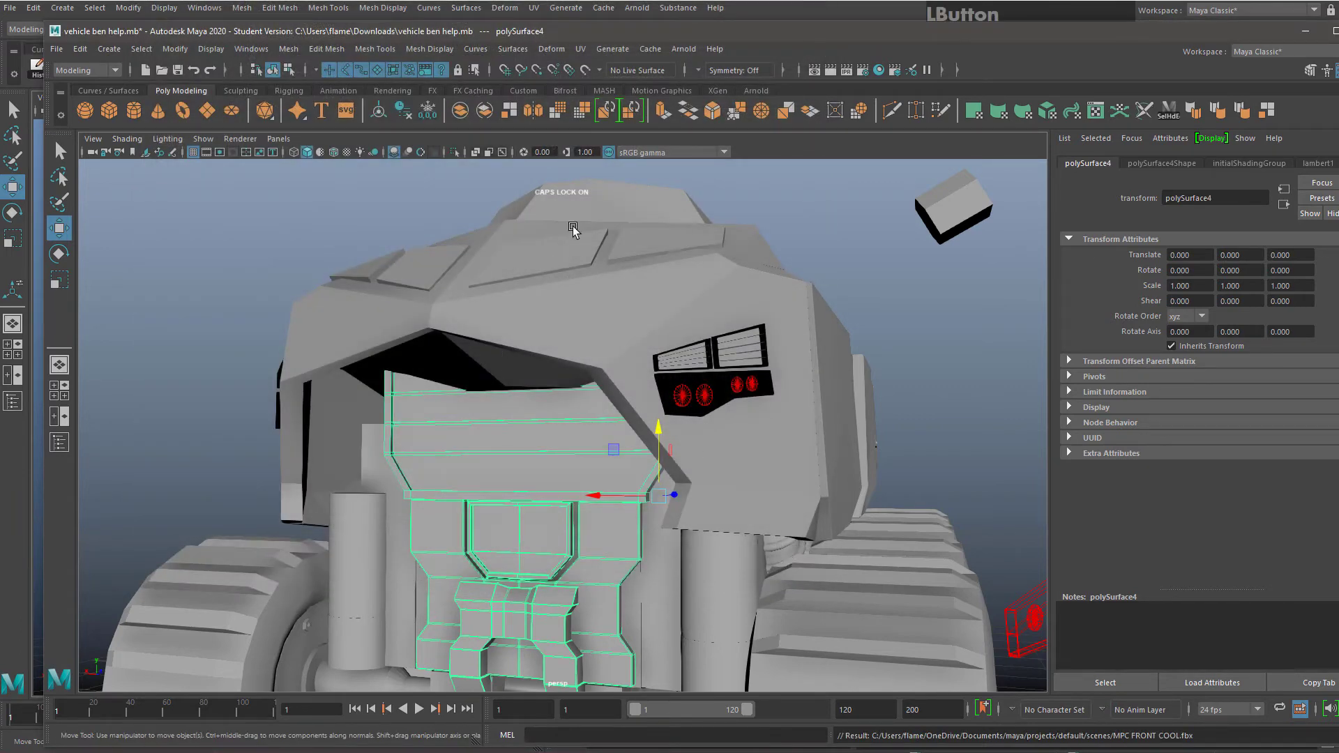
Switch to the other Maya scene and import MPC FRONT COOL.fbx from the scenes folder
left_click(557, 4)
scroll(495, 321, "up", 4)
scroll(496, 323, "down", 6)
left_click_drag(496, 324, 498, 235, "alt")
left_click(10, 8)
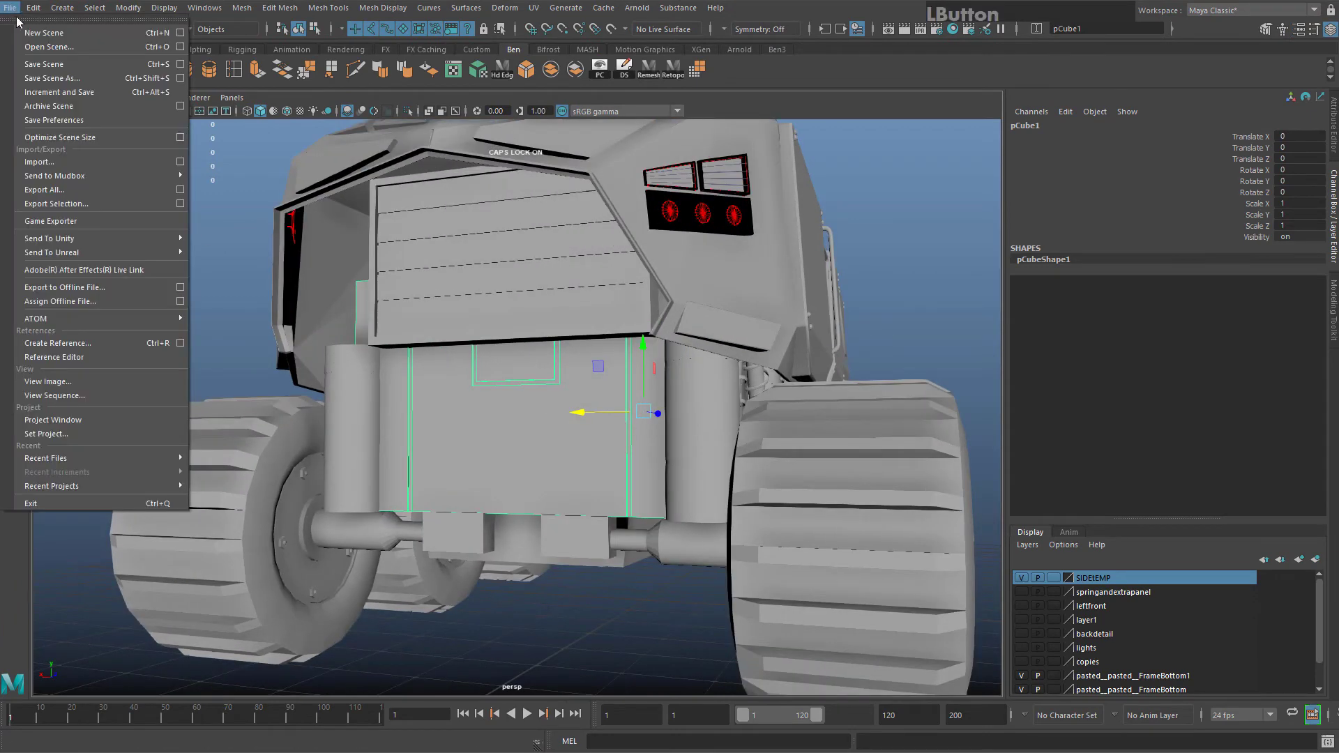
left_click(94, 162)
scroll(405, 244, "down", 8)
left_click(378, 260)
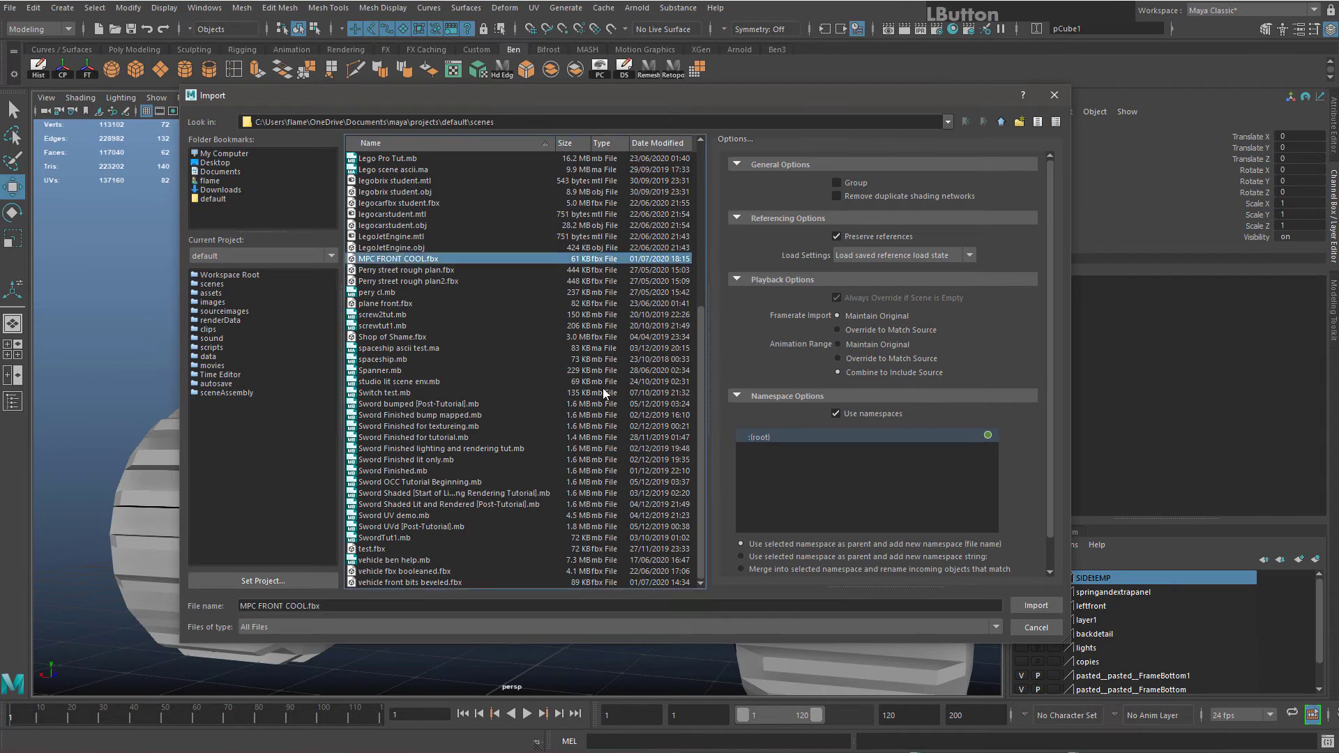
left_click(1027, 603)
scroll(449, 403, "down", 5)
scroll(584, 447, "up", 5)
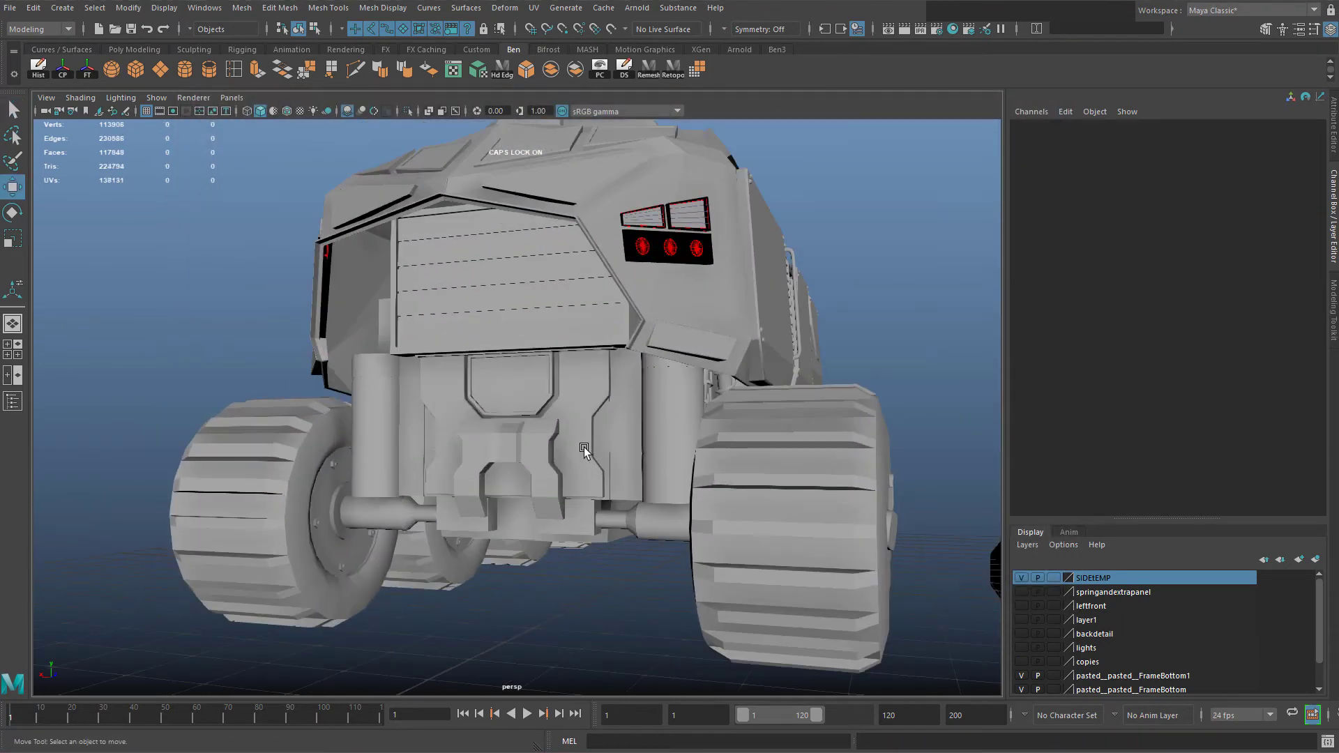
Move the imported front mesh out beside the vehicle, to a Translate X of about 9.513
mouse_move(583, 446)
left_mouse_down("alt")
mouse_move(551, 452)
mouse_move(582, 456)
left_mouse_up("alt")
left_click(563, 452)
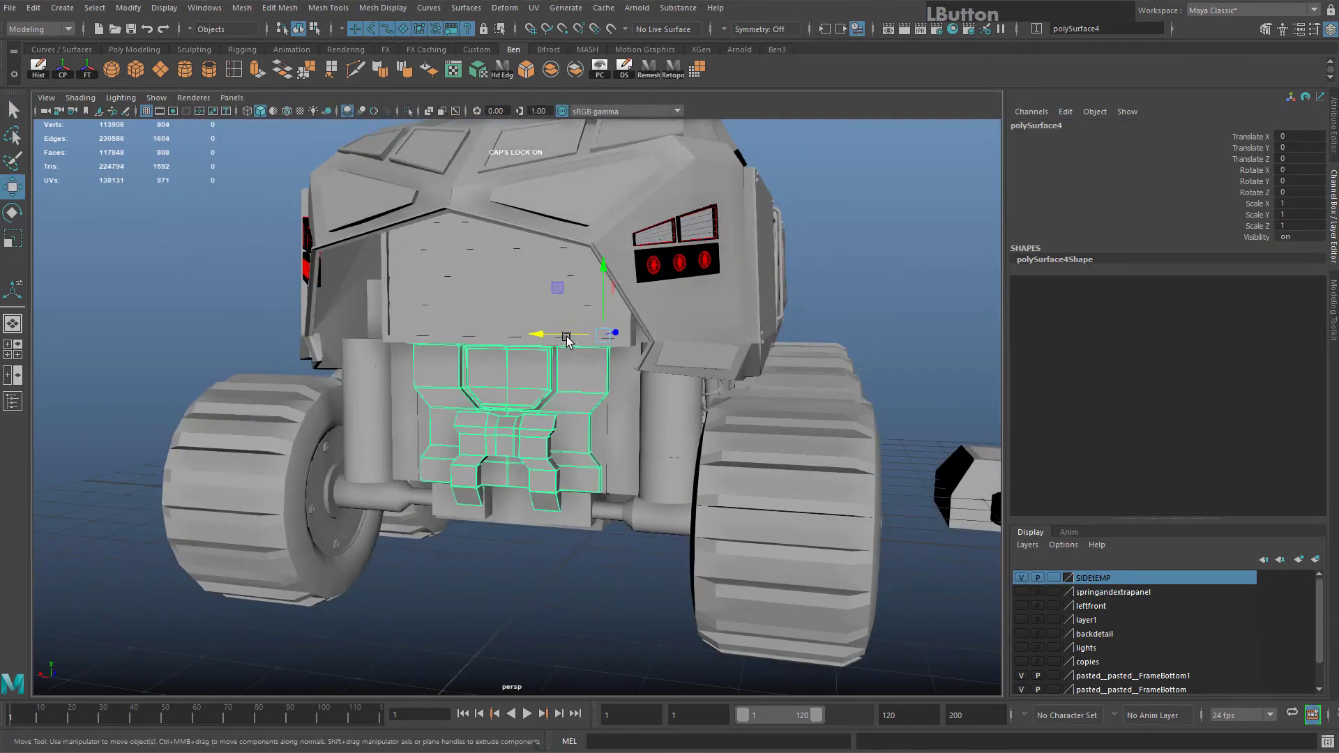
left_click_drag(566, 338, 134, 299)
Try deleting the plain box between the vehicle's front wheels
left_click(574, 427)
right_click_drag(574, 428, 368, 404, "alt")
middle_click_drag(449, 419, 655, 482, "alt")
left_click_drag(655, 481, 671, 481, "alt")
scroll(571, 441, "up", 3)
key("Delete")
Try moving the imported front mesh back to a Translate X of about 0.006 and nudging it sideways between the front wheels
left_click(355, 336)
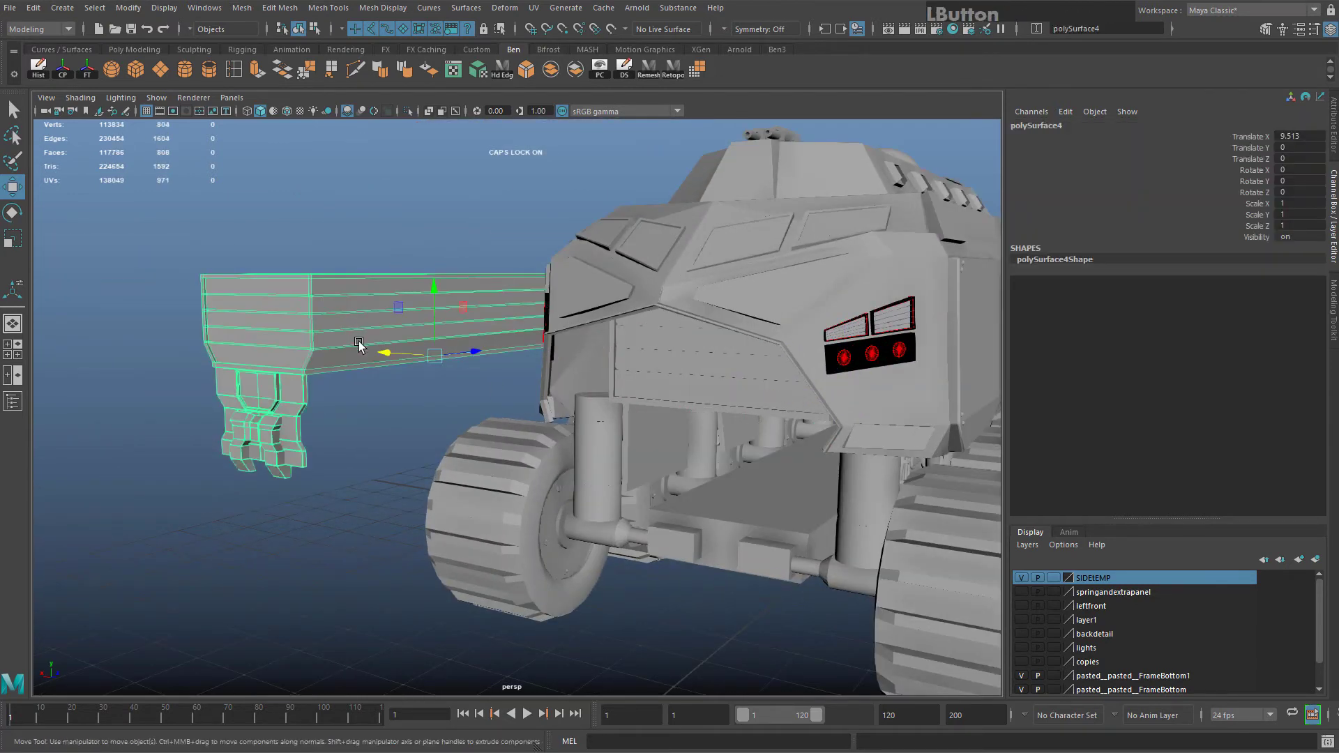
left_click_drag(386, 353, 770, 418)
middle_click_drag(771, 418, 586, 364, "alt")
scroll(588, 367, "up", 4)
left_click_drag(606, 413, 615, 409, "alt")
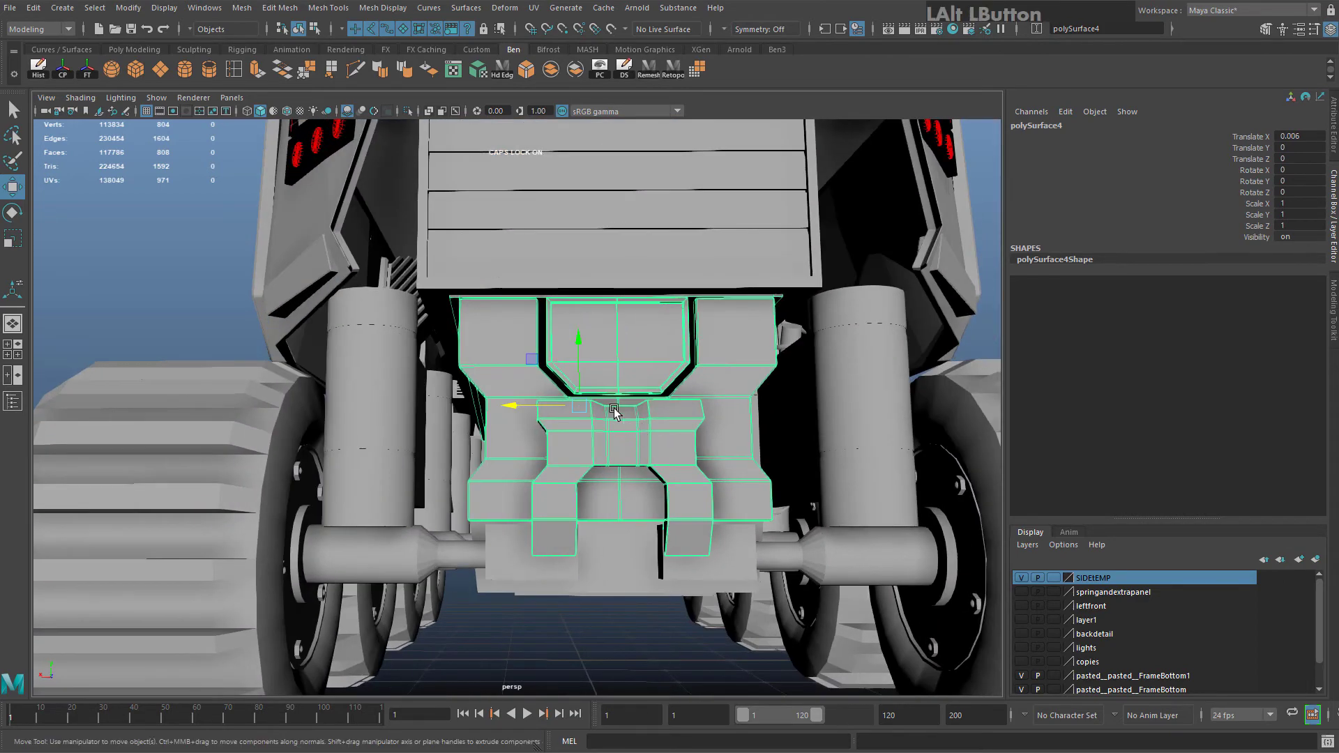
left_click_drag(501, 403, 587, 419)
Undo the front mesh's return moves and the deletion of the plain front box
scroll(614, 420, "down", 5)
key("ctrl+z")
key("ctrl+z")
key("ctrl+z")
key("ctrl+z")
Delete the old slatted panel above the plain front box
left_click(516, 314)
scroll(516, 314, "up", 3)
key("Delete")
scroll(421, 370, "down", 4)
Move the imported front mesh back into the vehicle's front opening, to a Translate X of about -0.004
left_click(223, 352)
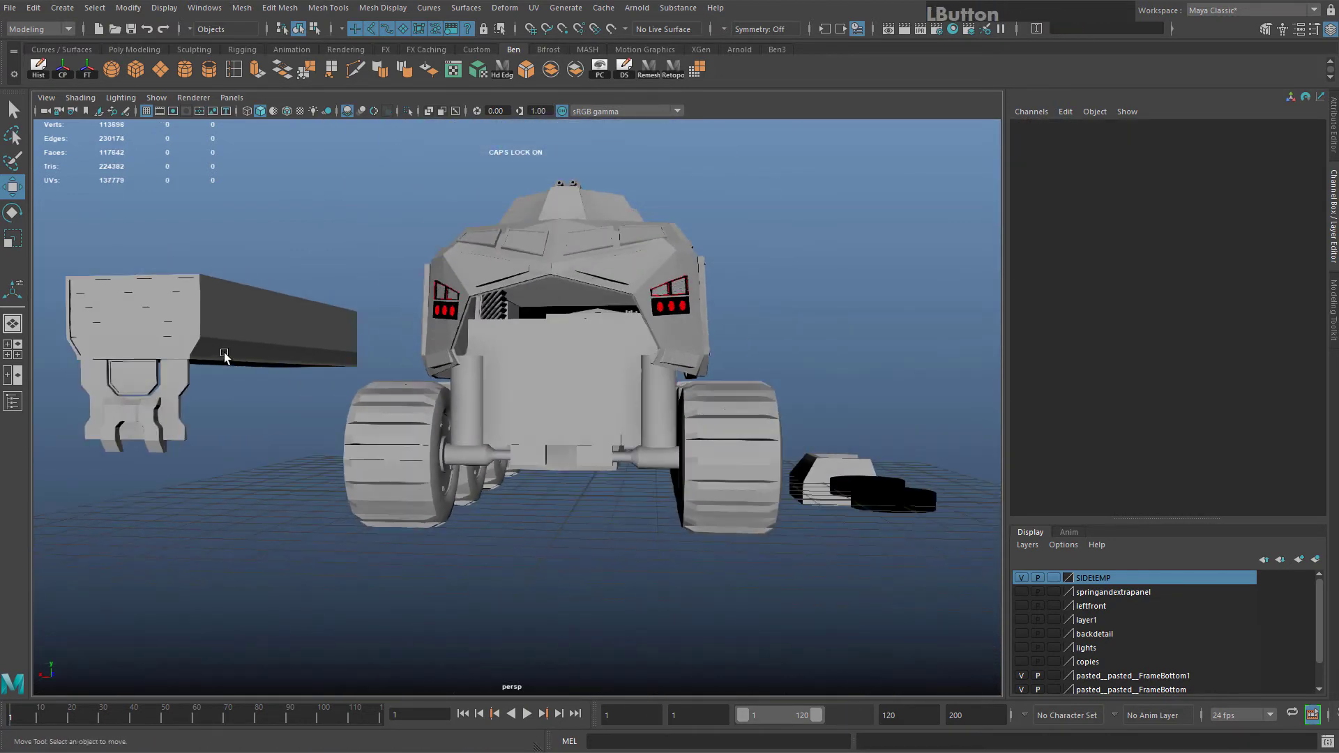
left_click_drag(184, 370, 513, 363)
scroll(515, 378, "up", 5)
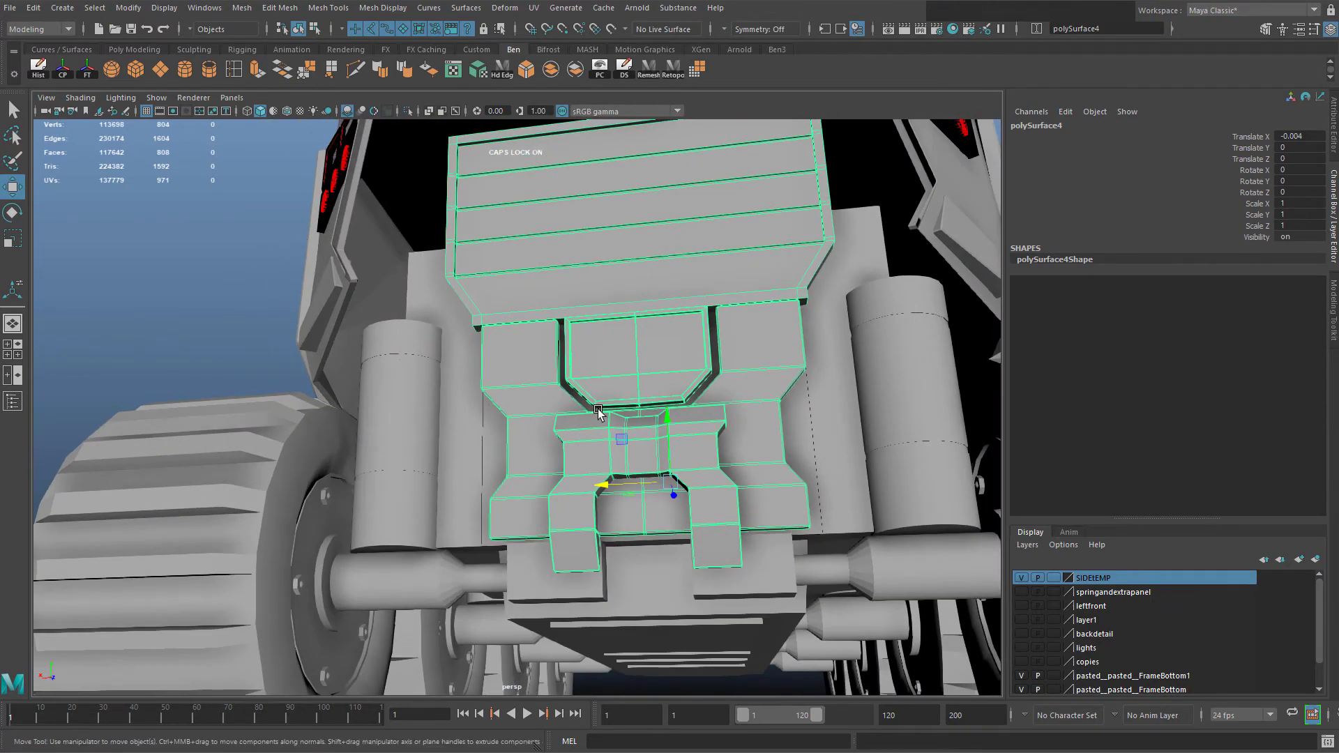
left_click_drag(592, 415, 636, 368, "alt")
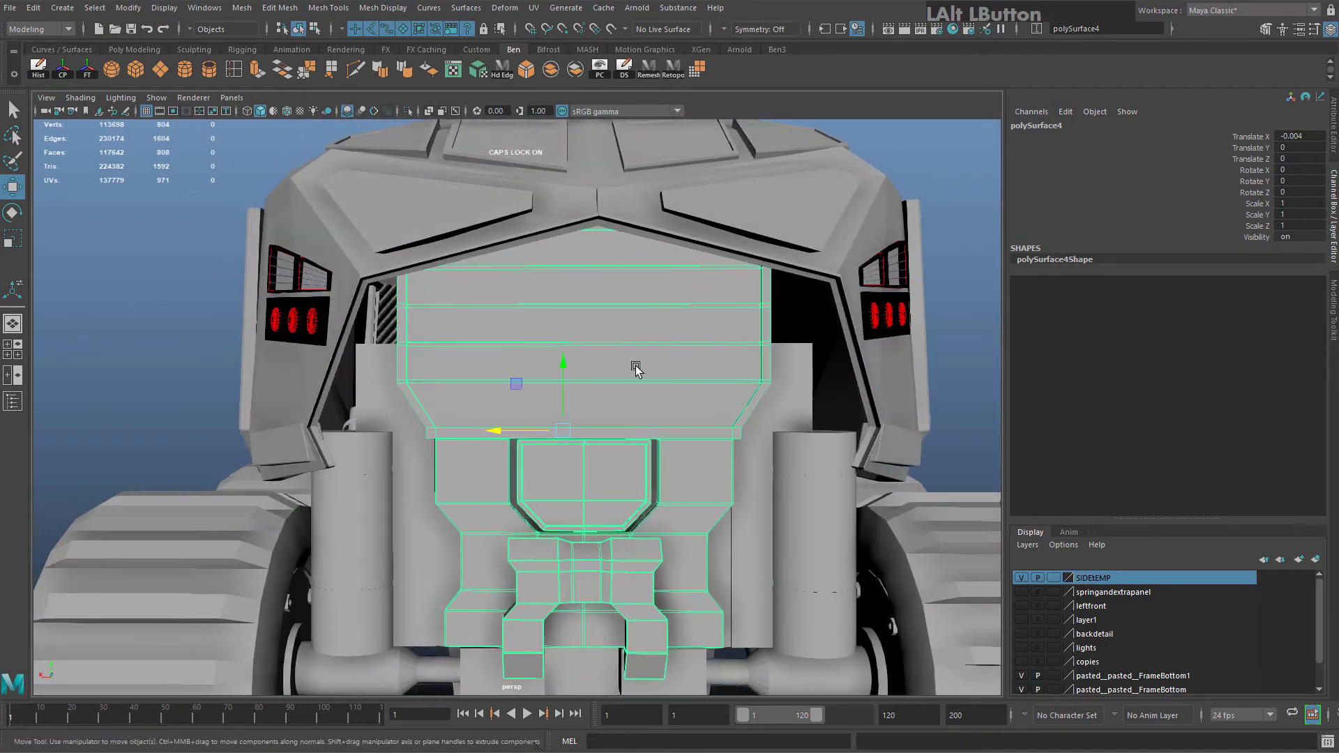
Check how the imported front mesh fits inside the hull opening and between the front wheels from several angles
right_click_drag(637, 367, 697, 320)
scroll(767, 307, "down", 5)
left_click(839, 299)
left_click_drag(672, 385, 540, 412, "alt")
left_click(532, 413)
scroll(537, 439, "up", 5)
right_click_drag(609, 383, 500, 364)
scroll(500, 366, "down", 5)
left_click_drag(501, 368, 537, 441, "alt")
scroll(580, 477, "up", 5)
scroll(580, 478, "down", 4)
right_click_drag(486, 427, 511, 395)
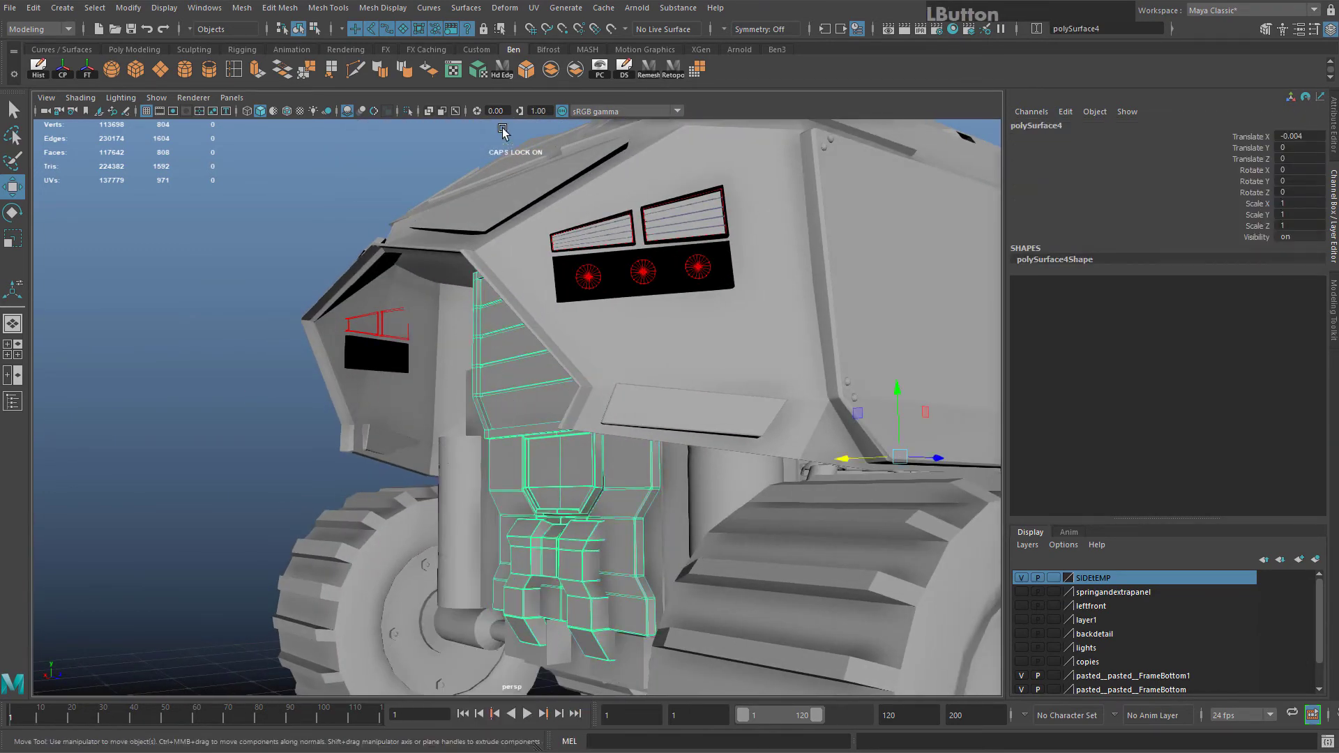
Isolate the imported front mesh and shift the vertices of its slatted panel and upper plate slightly
left_click(407, 111)
left_click_drag(596, 382, 516, 373, "alt")
right_click_drag(547, 374, 485, 371)
left_click_drag(424, 329, 400, 320, "alt")
left_click_drag(367, 267, 583, 433)
left_click_drag(528, 420, 570, 474, "alt")
key("f")
scroll(413, 298, "down", 4)
left_click_drag(433, 258, 698, 489)
left_click_drag(698, 495, 591, 585, "alt")
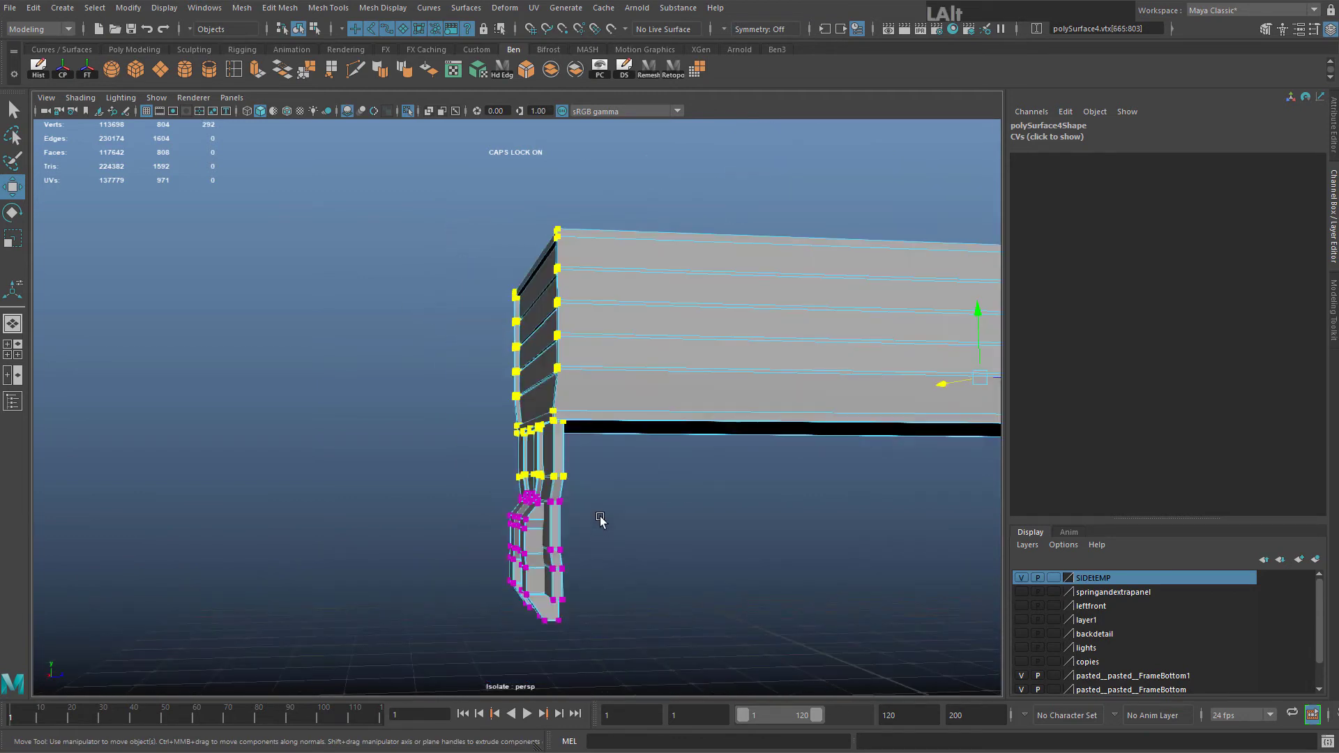
scroll(935, 389, "down", 4, "alt")
scroll(938, 394, "up", 2, "alt")
left_click_drag(955, 382, 949, 381)
Adjust the vertices of the lower plate and bracket so they sink into the front box, and show the whole vehicle again
left_click_drag(613, 640, 645, 544)
key("e")
key("w")
scroll(578, 577, "up", 5)
left_click_drag(577, 576, 568, 370, "alt")
right_click_drag(568, 370, 613, 321)
left_click_drag(410, 110, 650, 452, "alt")
scroll(592, 440, "up", 4)
left_click_drag(535, 426, 586, 434, "alt")
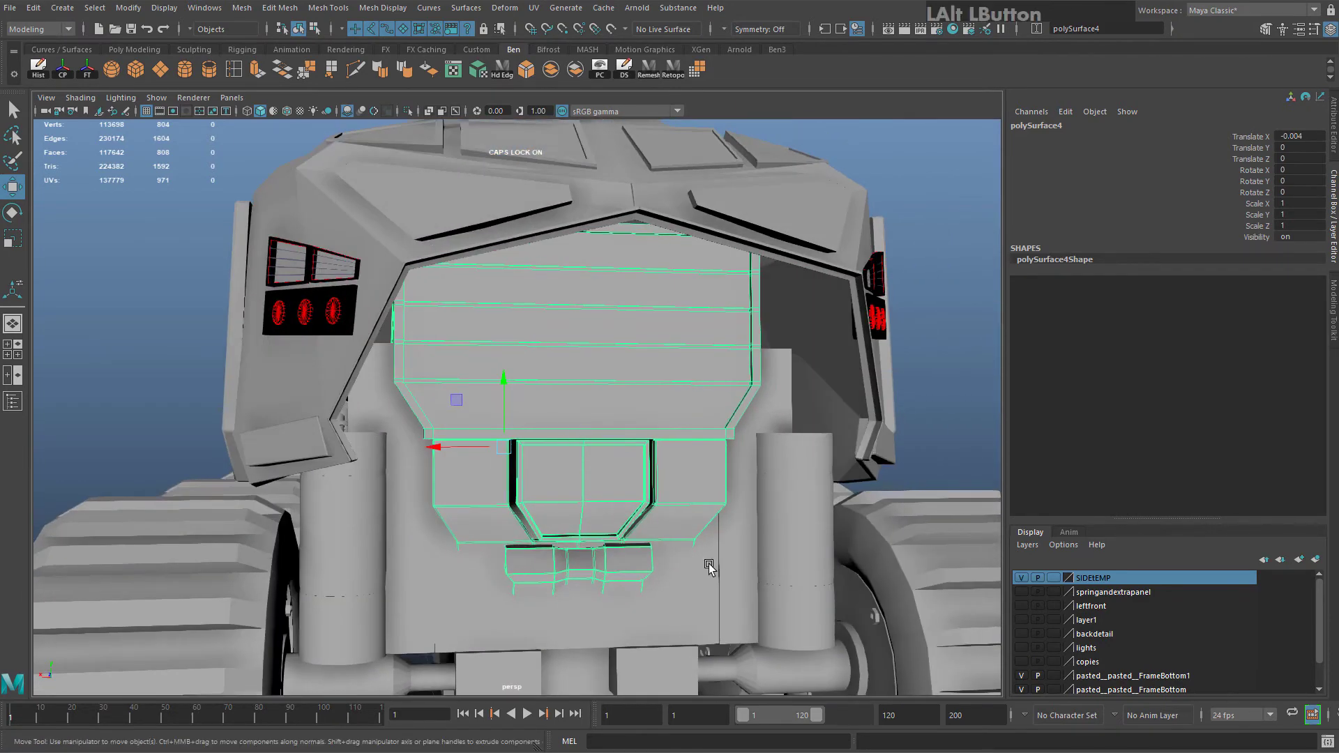
Isolate the plain front box to examine its shape from the side, and bring the rest of the vehicle back into view
left_click(704, 562)
scroll(680, 524, "down", 2)
left_click_drag(523, 269, 482, 251, "alt")
left_click(408, 111)
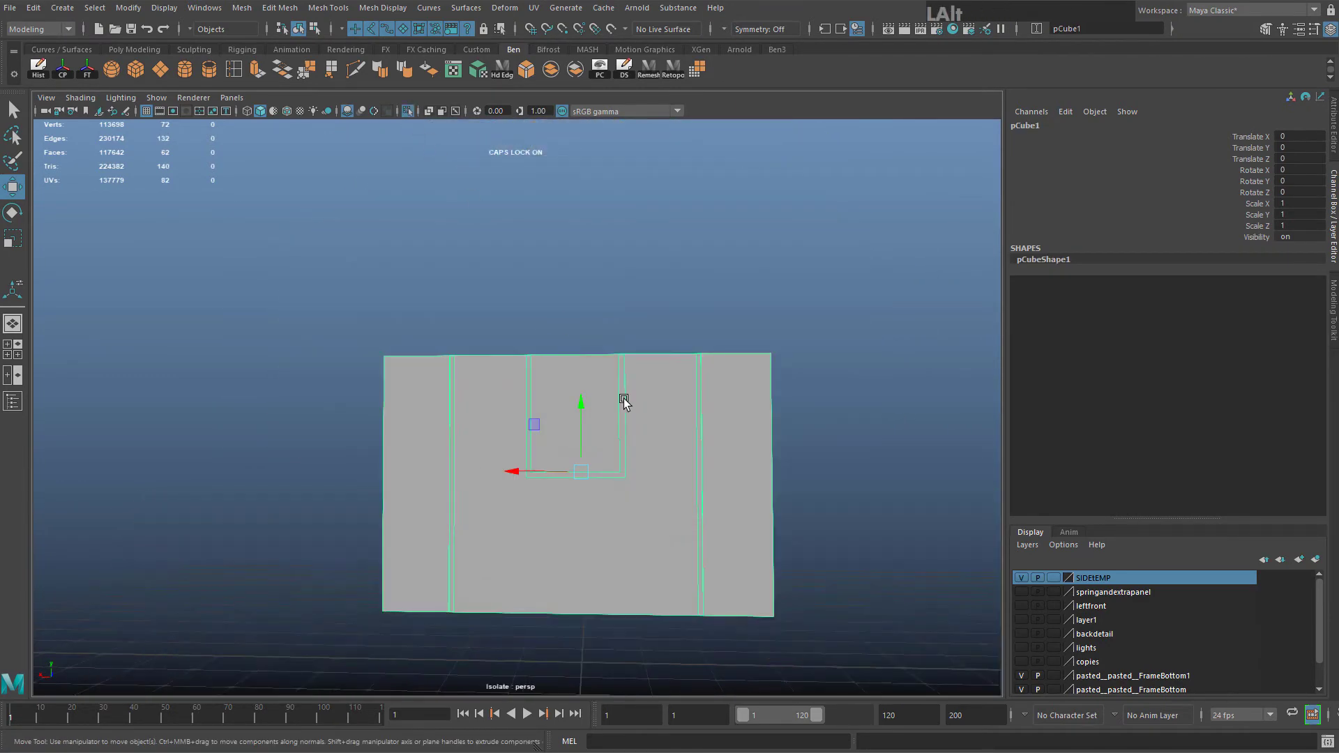
left_click_drag(622, 398, 456, 89, "alt")
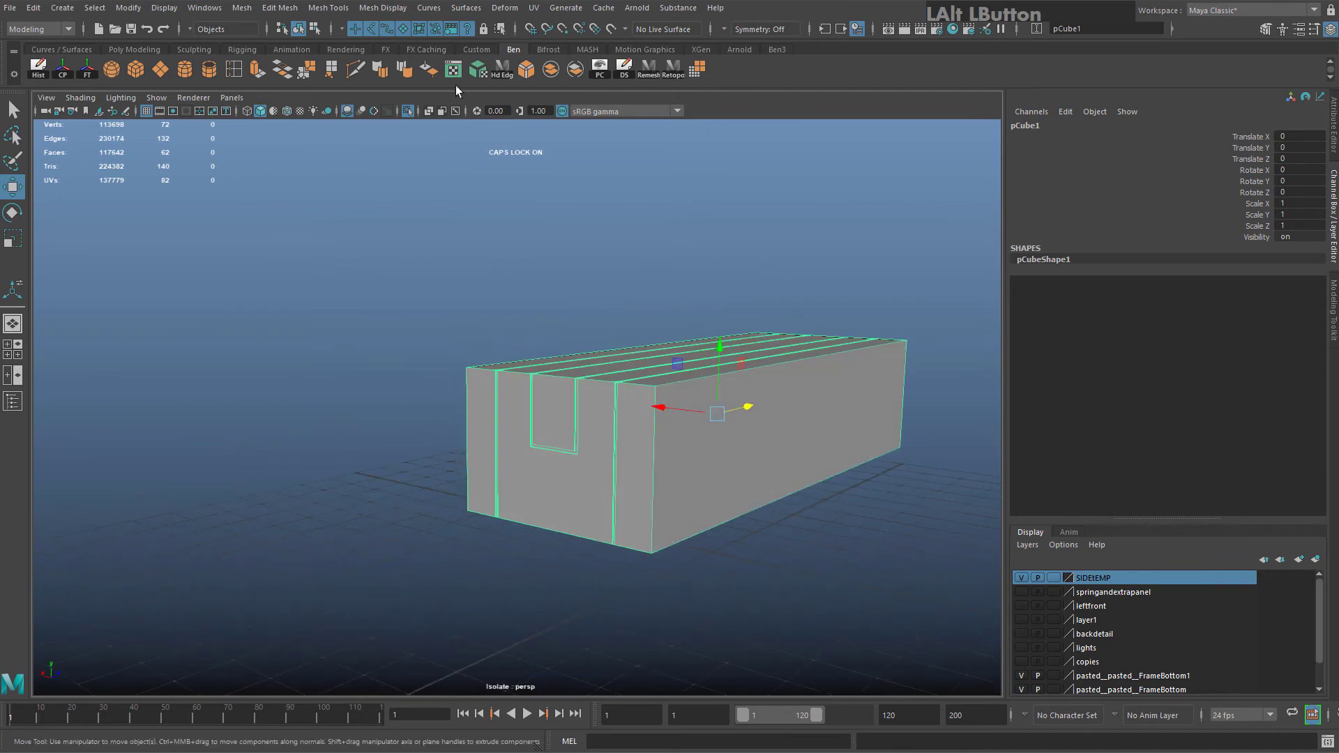
left_click(408, 112)
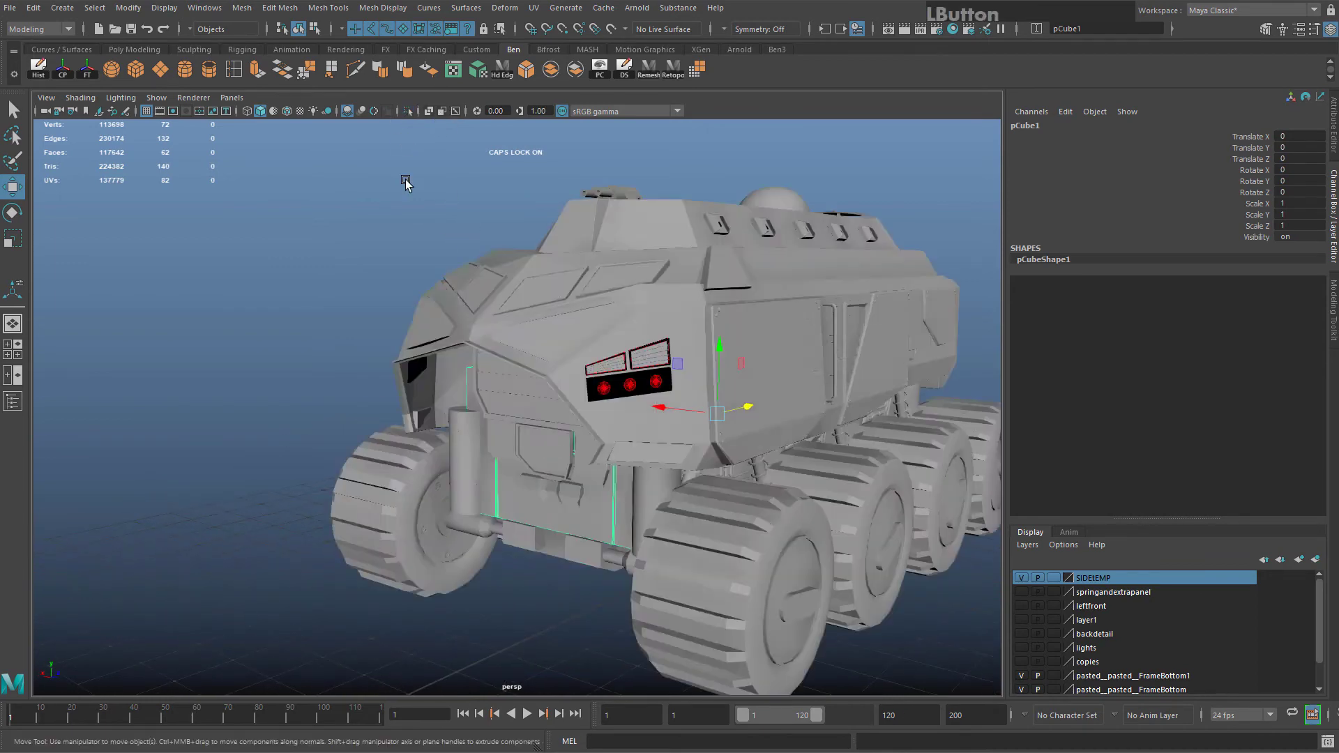
left_click_drag(404, 185, 653, 372, "alt")
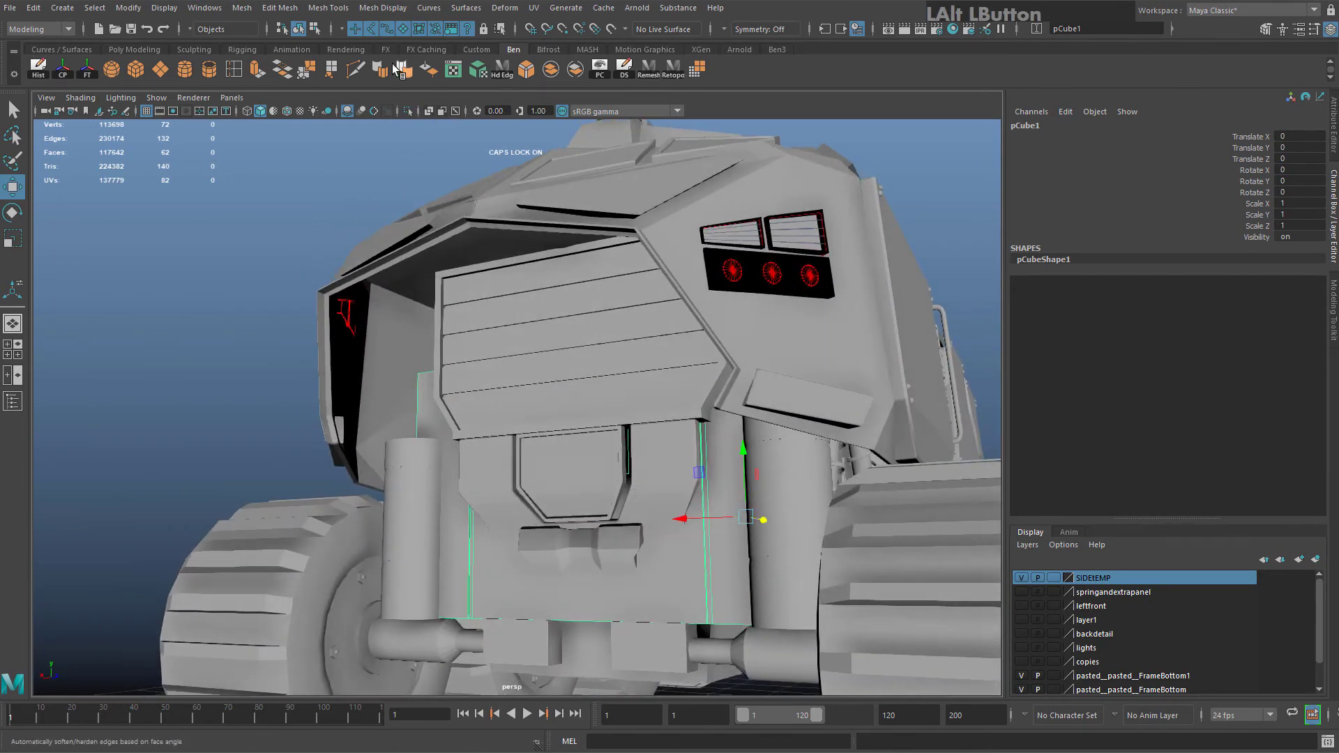
left_click(355, 69)
scroll(700, 509, "up", 3)
middle_click_drag(700, 508, 654, 442, "alt")
left_click(624, 573)
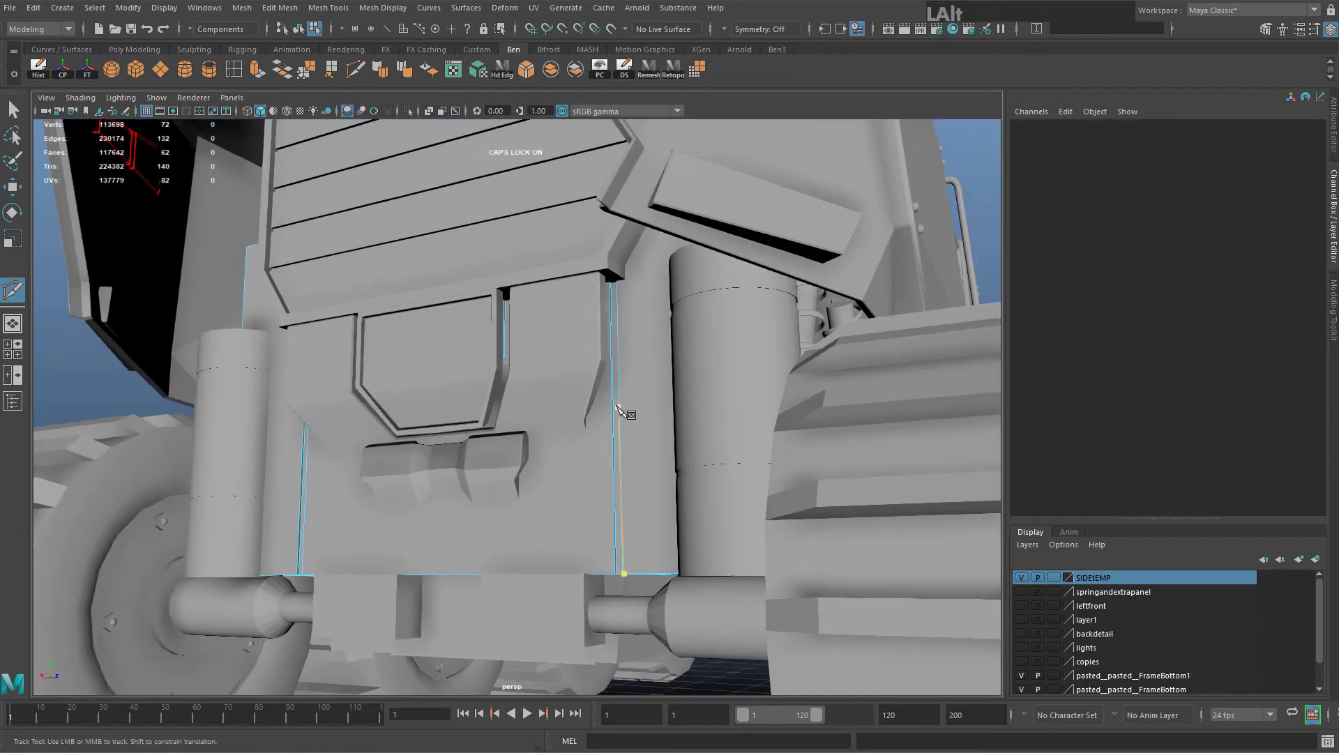
left_click(13, 109)
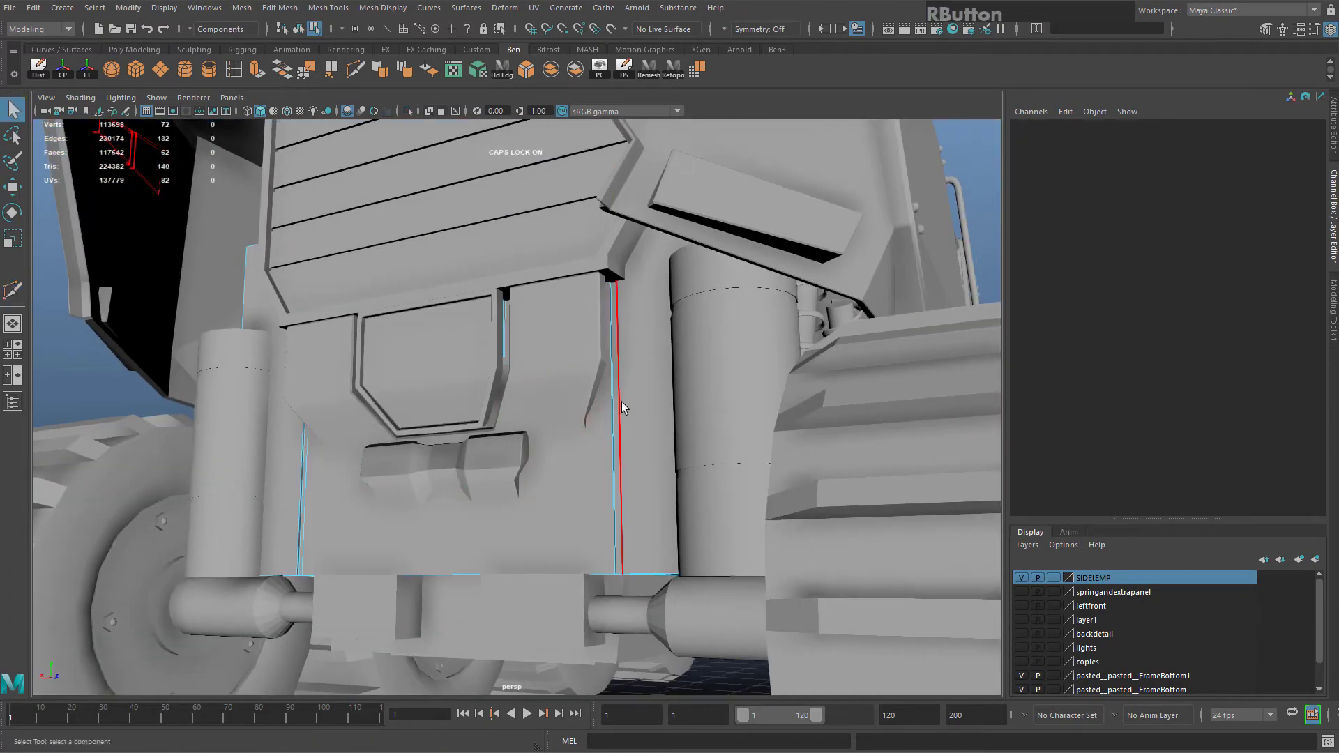
right_click_drag(621, 402, 625, 385)
Isolate the front box and insert a horizontal edge loop around its outer sections, level with the lower edge of the front notch
left_click(407, 111)
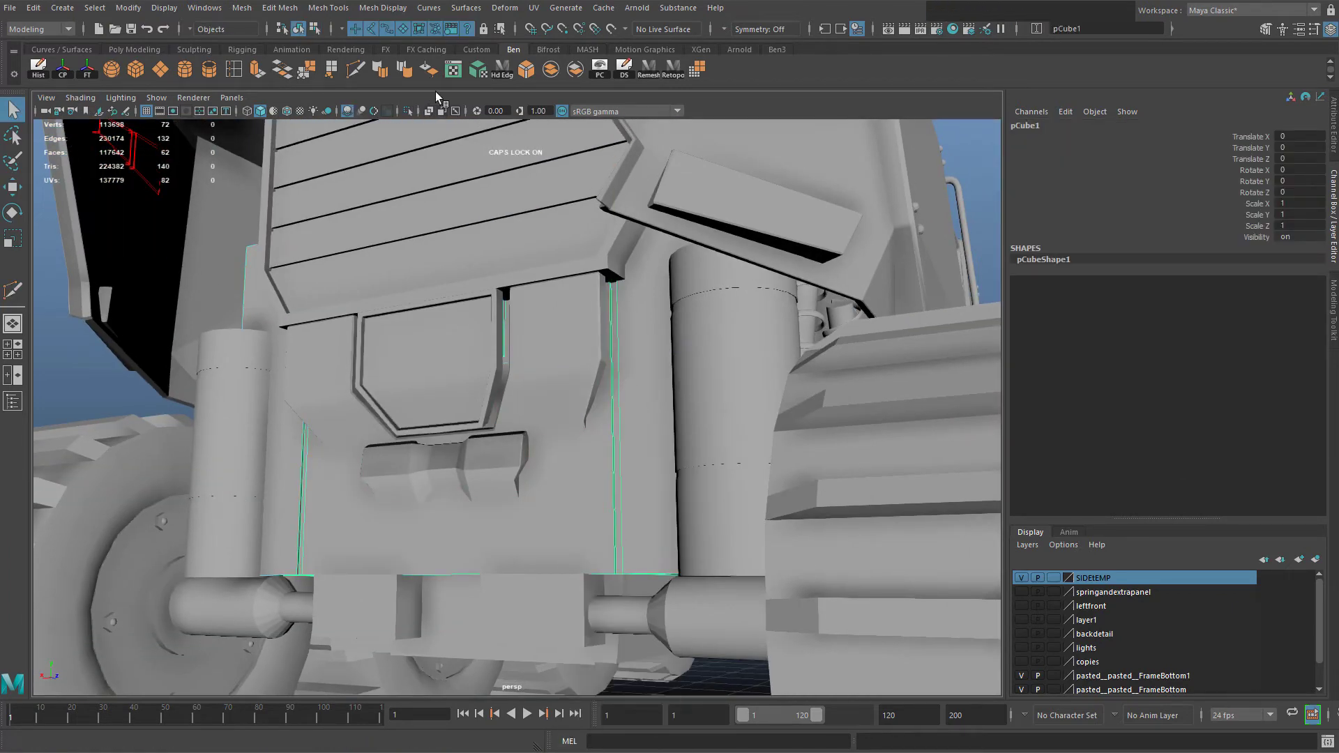
left_click(408, 111)
left_click_drag(530, 265, 487, 185, "alt")
left_click(353, 72)
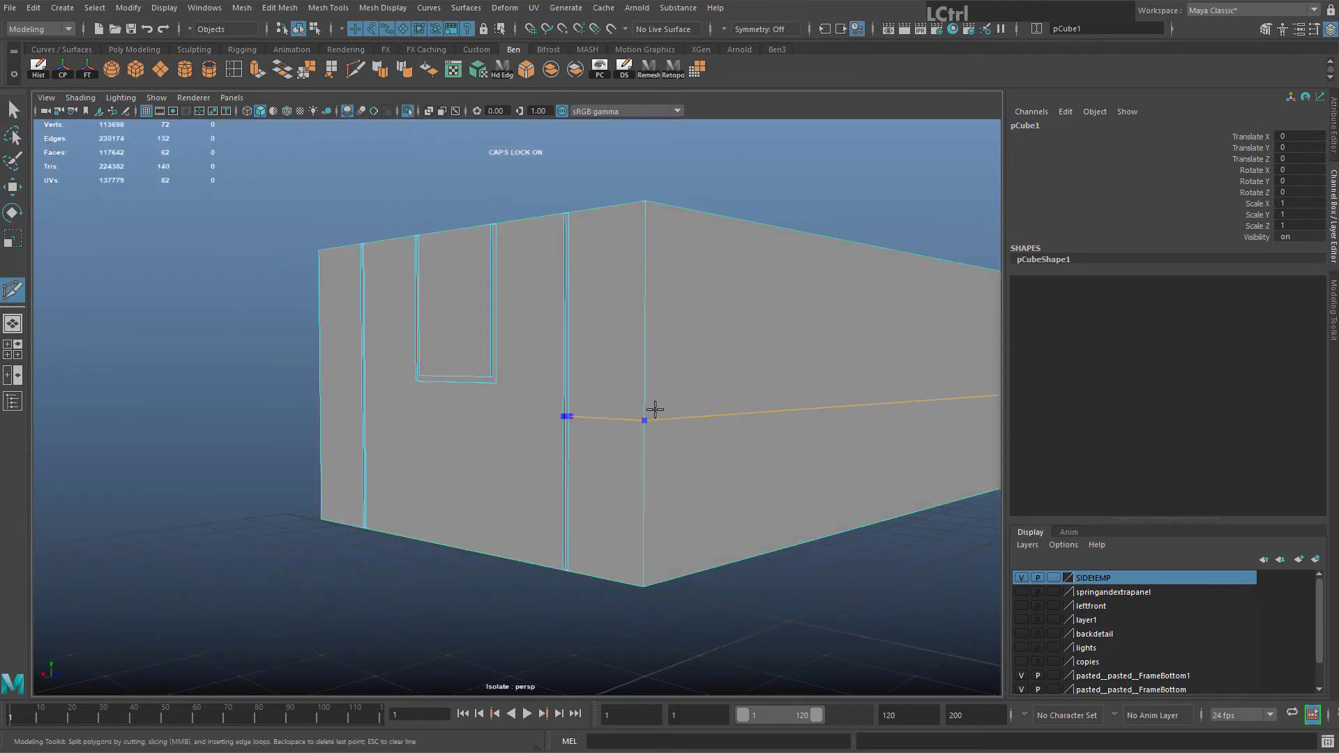
left_click_drag(626, 390, 673, 399, "alt")
left_click(612, 570)
right_click_drag(640, 415, 764, 412, "alt")
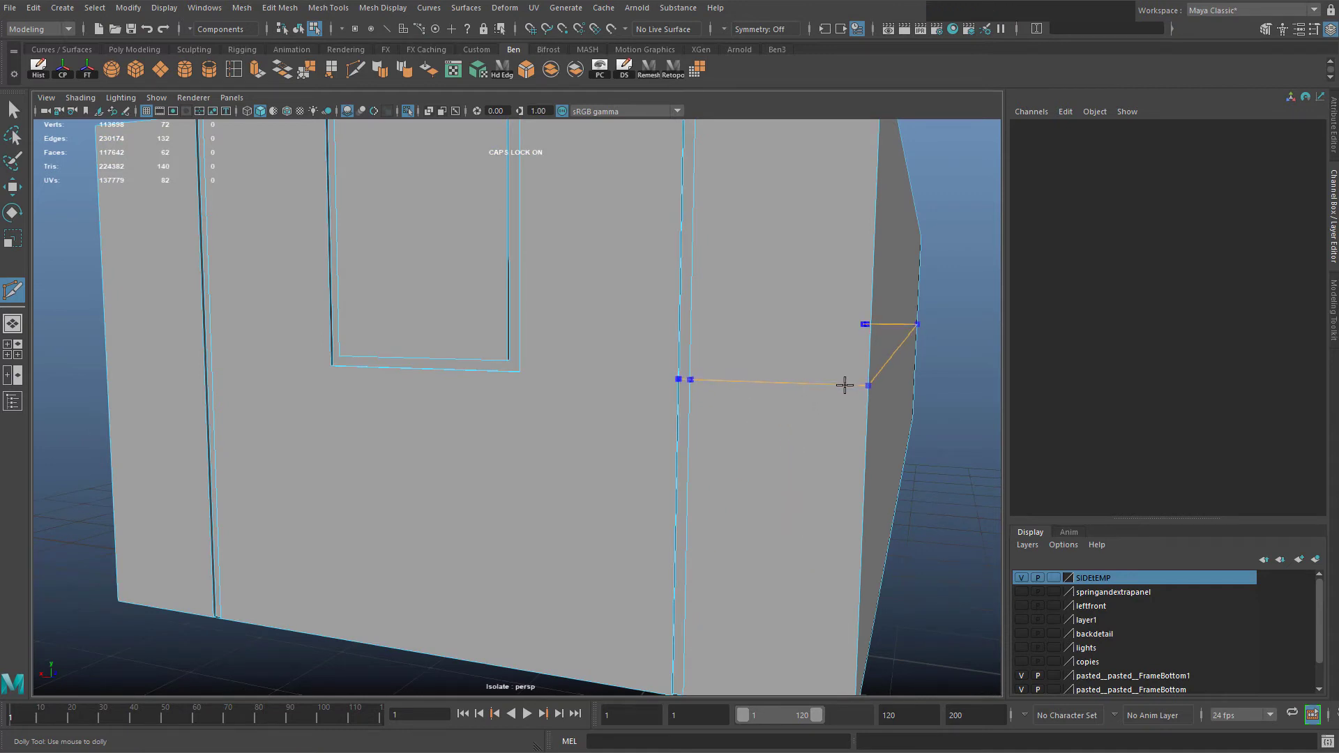
left_click(842, 384, "ctrl")
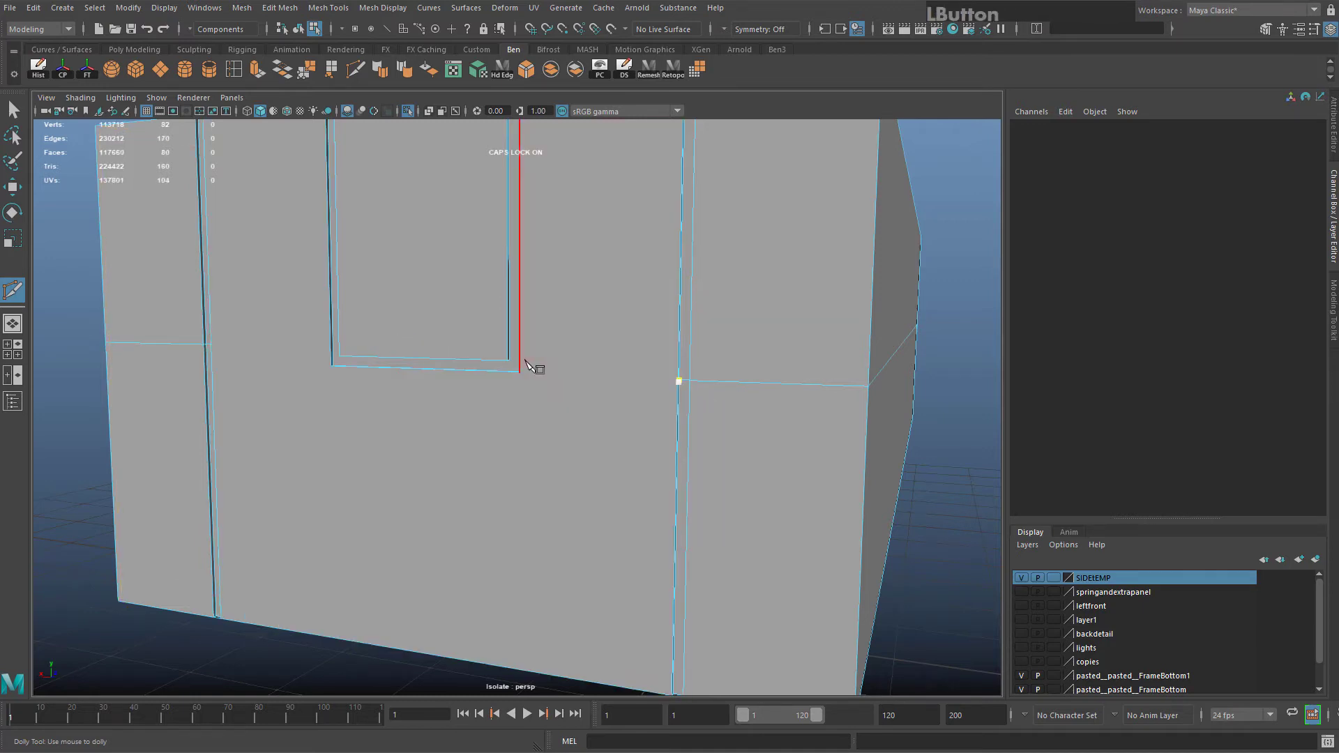
key("Escape")
Cut an edge across the box's front face from the end of the horizontal loop to the nearest lower corner of the notch
scroll(695, 436, "up", 2)
left_click_drag(665, 412, 586, 437, "alt")
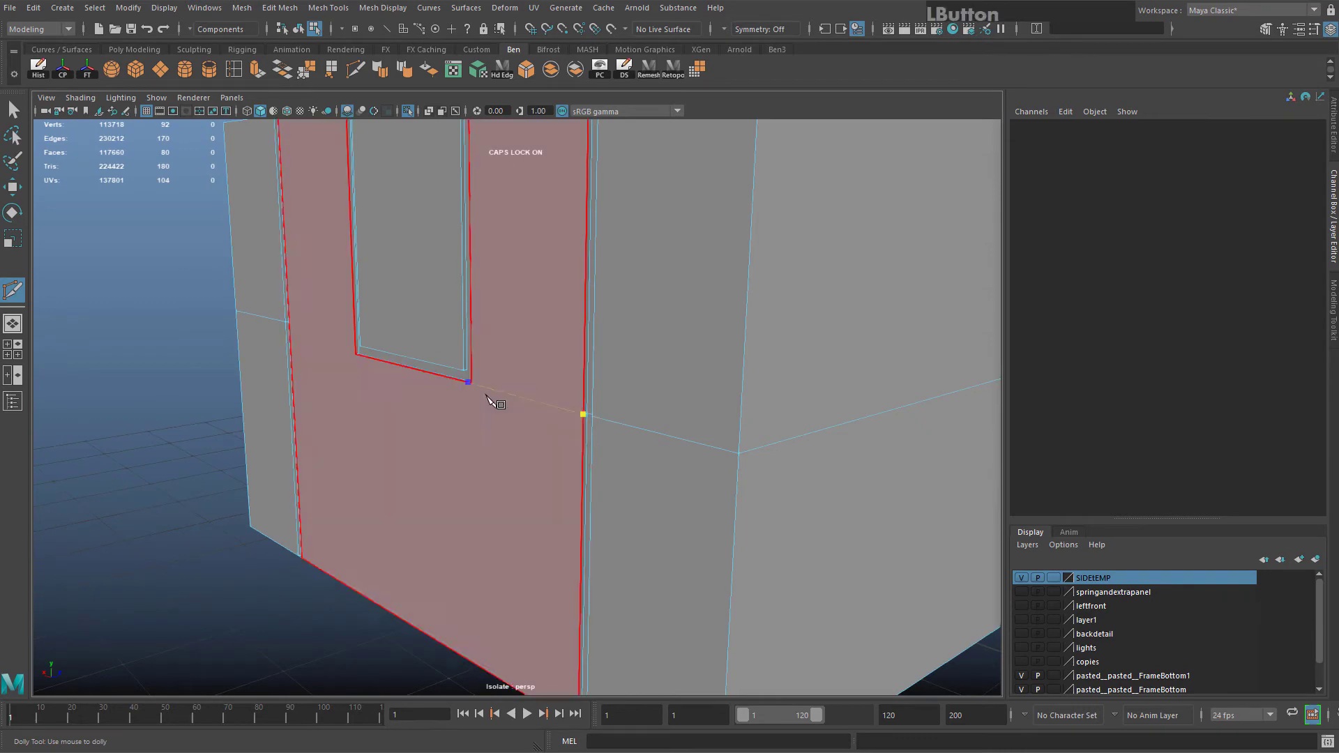
key("Return")
key("ctrl+z")
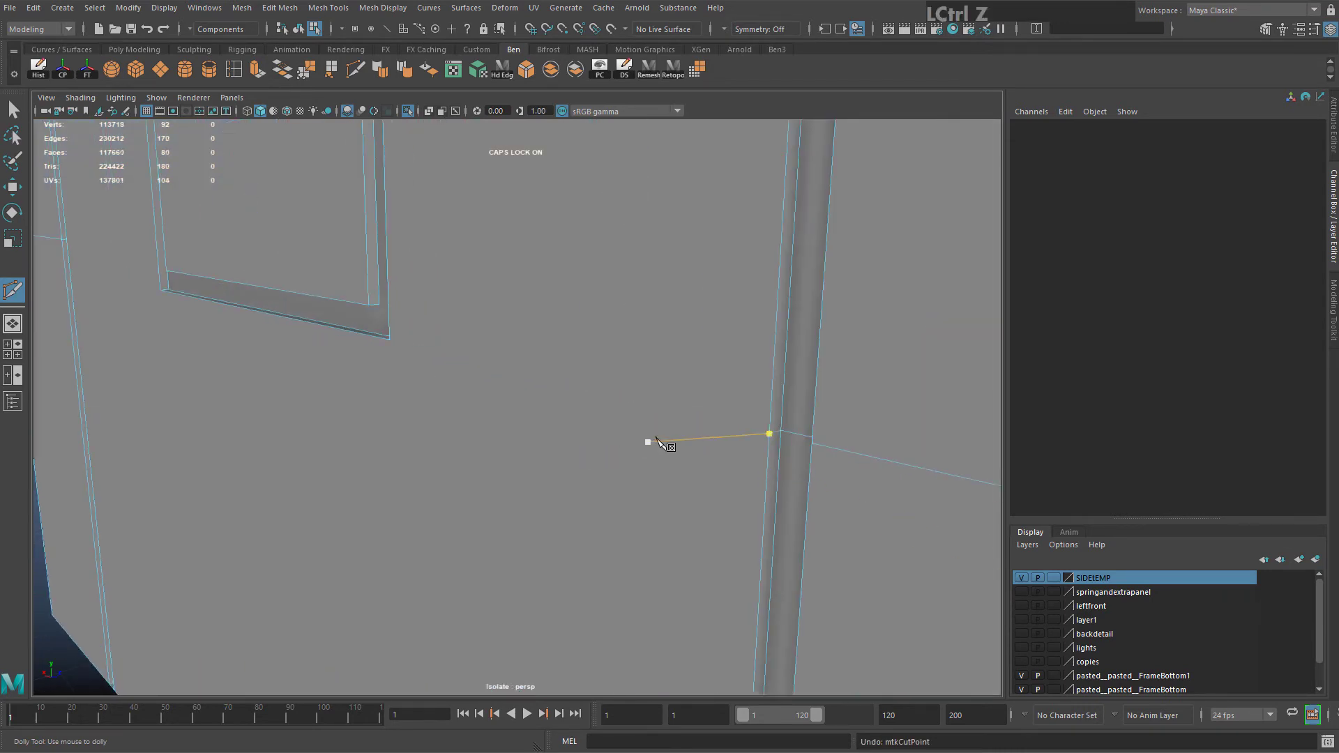
left_click(770, 434)
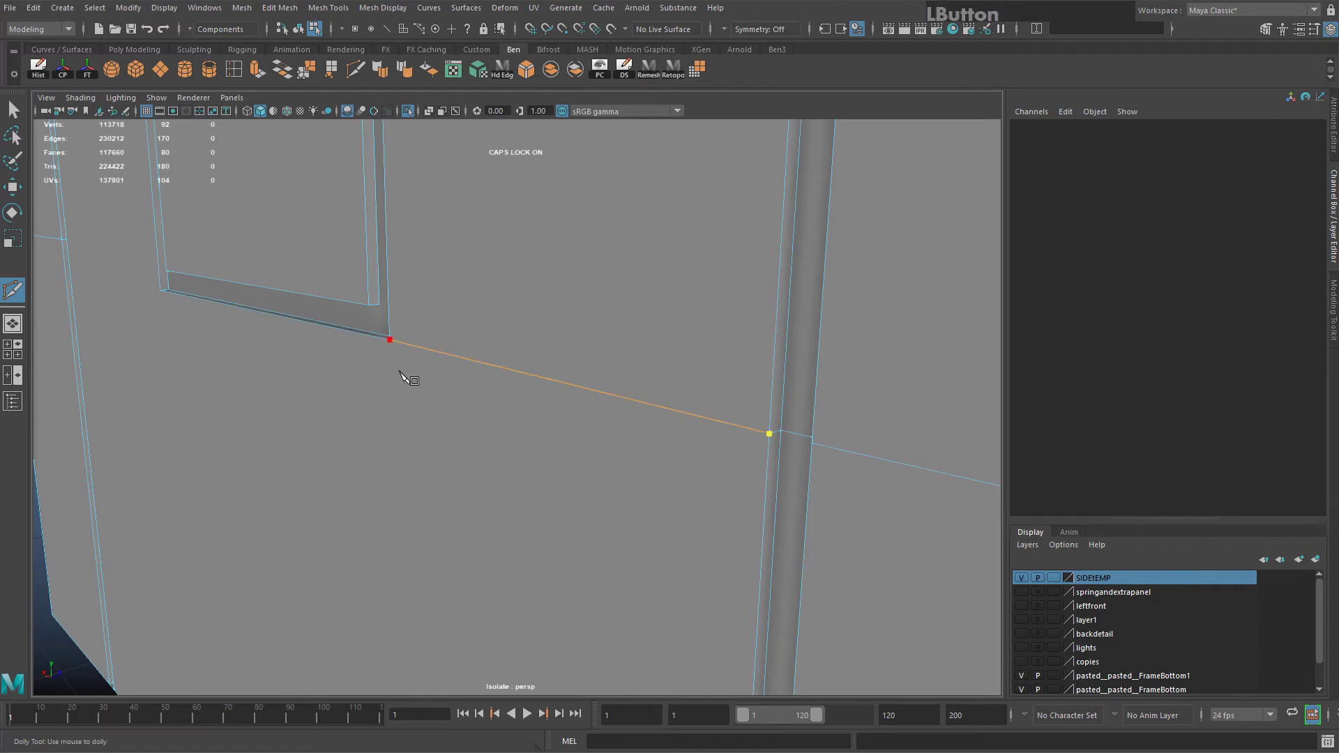
left_click(401, 375)
key("Return")
Cut a matching edge from the notch's other lower corner to the horizontal loop at the opposite groove
left_click_drag(514, 398, 373, 413, "alt")
middle_click_drag(373, 413, 598, 436, "alt")
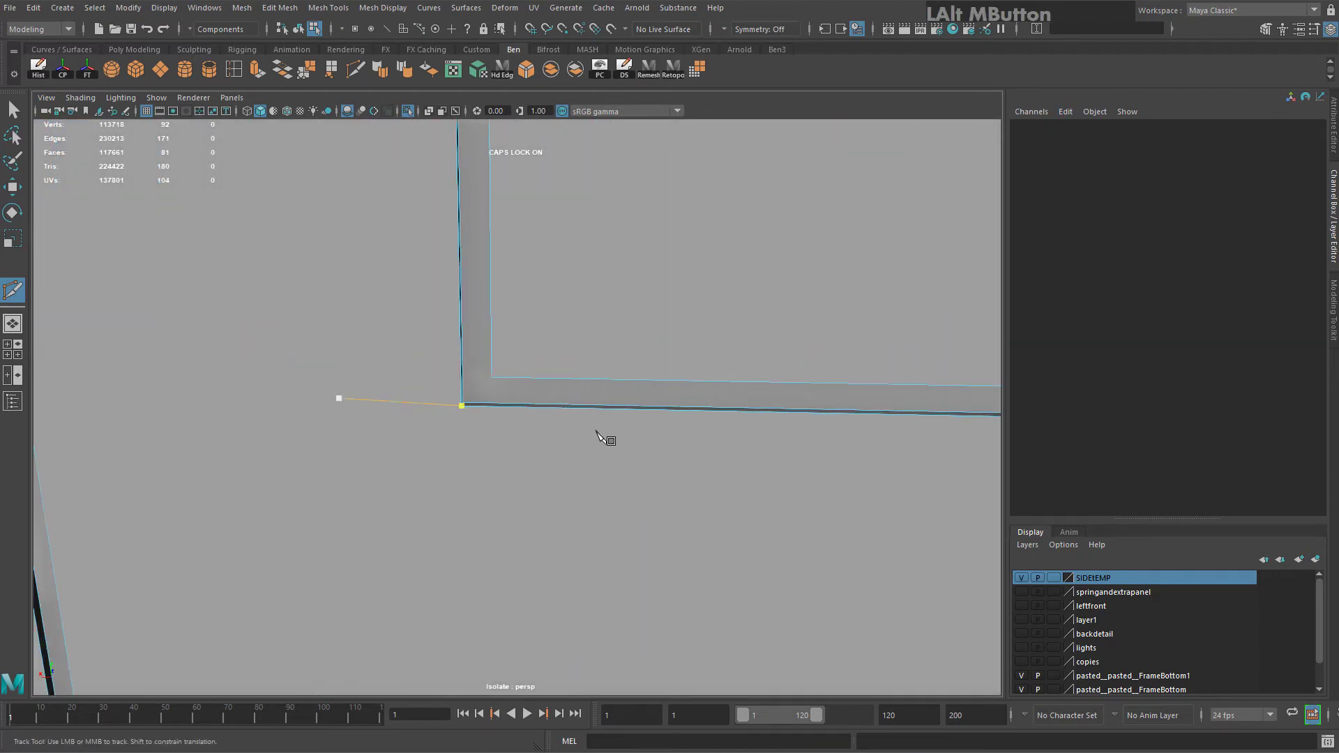
left_click(471, 413)
middle_click_drag(349, 398, 610, 421, "alt")
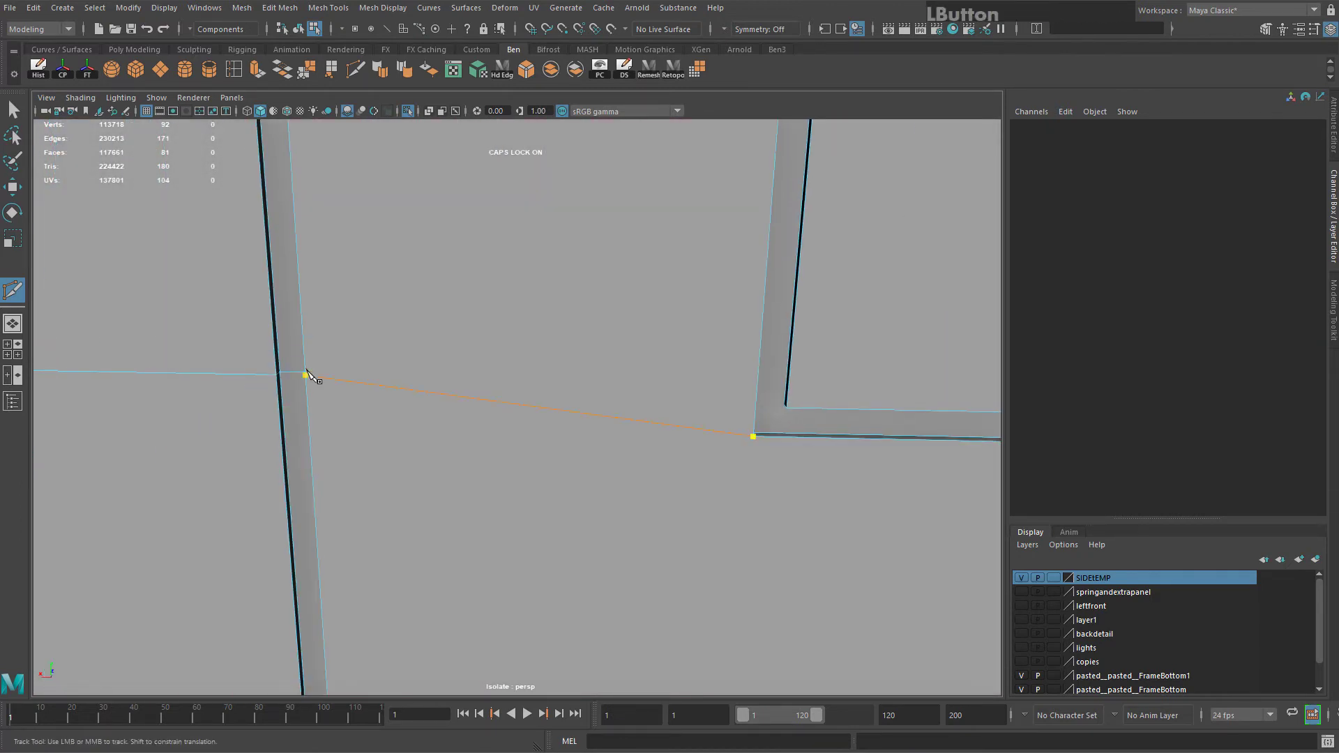
key("Return")
Insert two lengthwise cuts along the box's underside below the notch, and cut a vertical edge joining one to the notch's lower corner
scroll(448, 376, "down", 7)
left_click_drag(417, 356, 547, 292, "alt")
left_click_drag(629, 410, 578, 375, "alt")
left_click_drag(567, 547, 575, 520, "alt")
scroll(585, 476, "down", 2)
key("Escape")
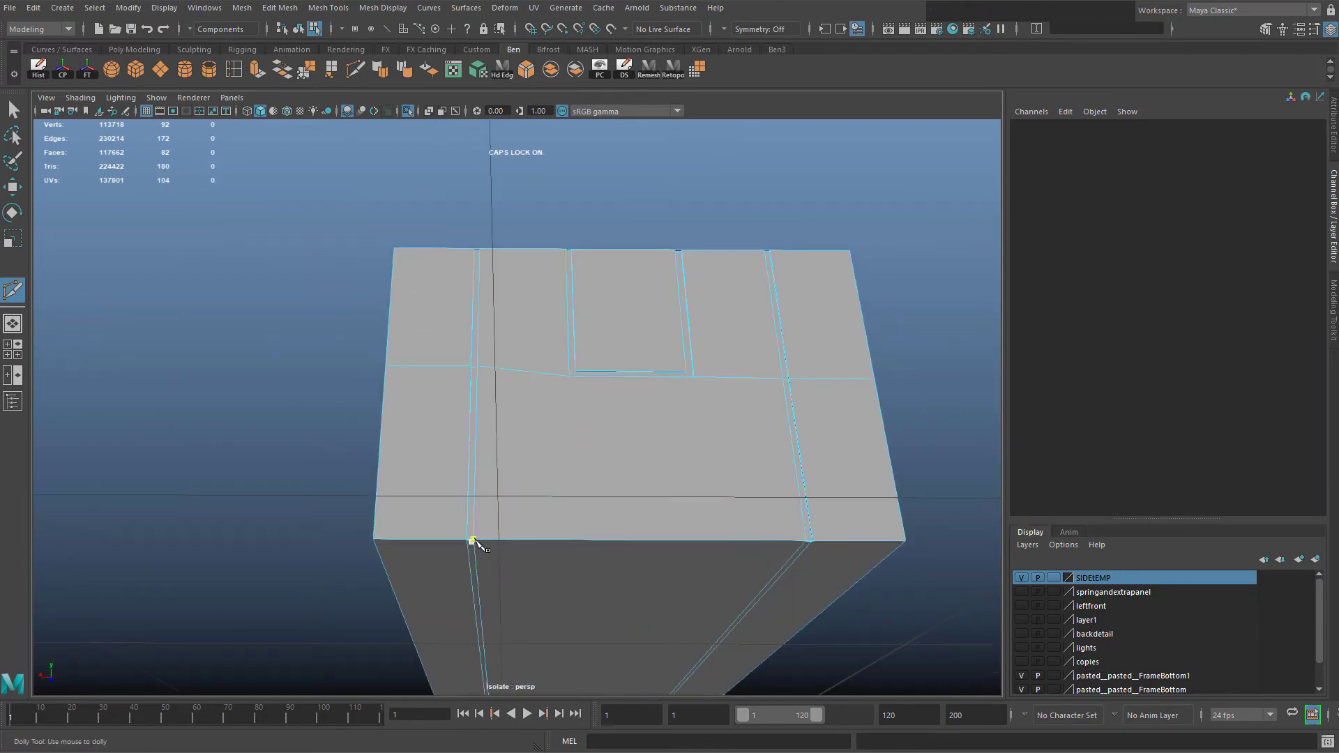
scroll(562, 466, "down", 2)
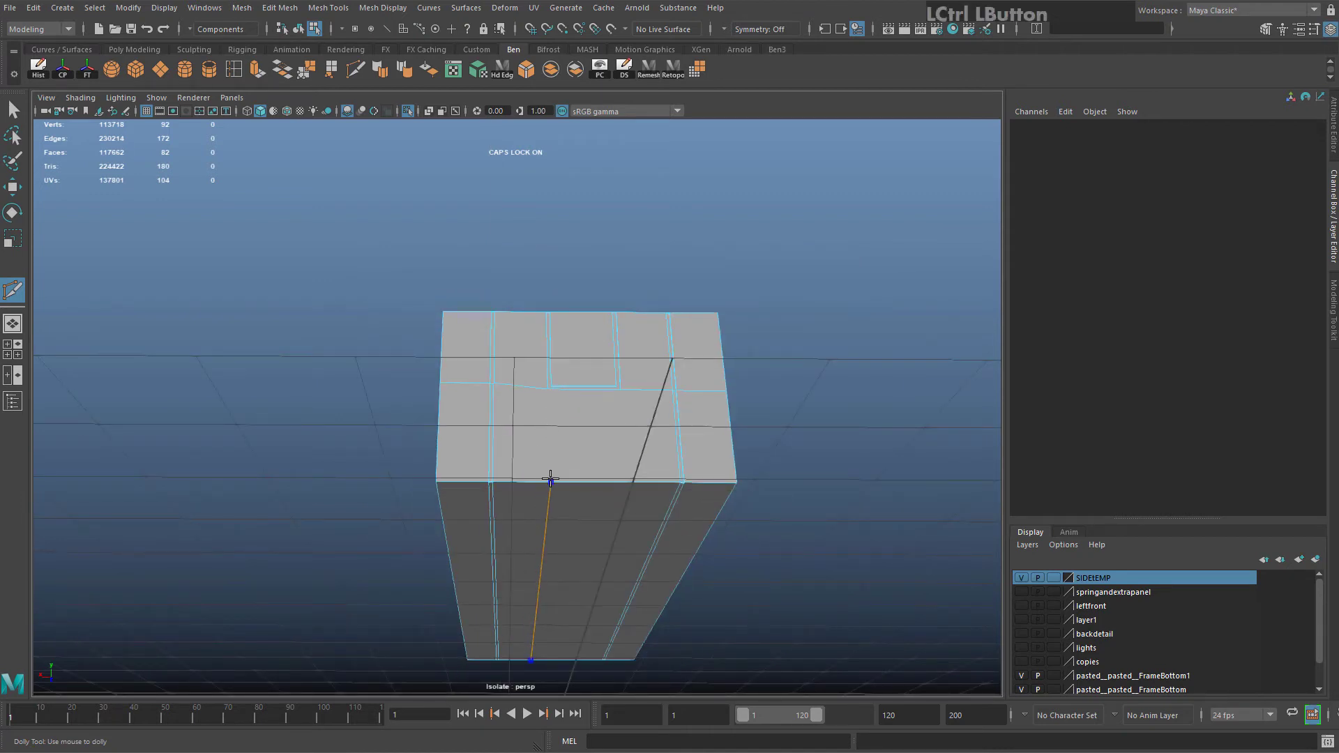
scroll(524, 469, "up", 2)
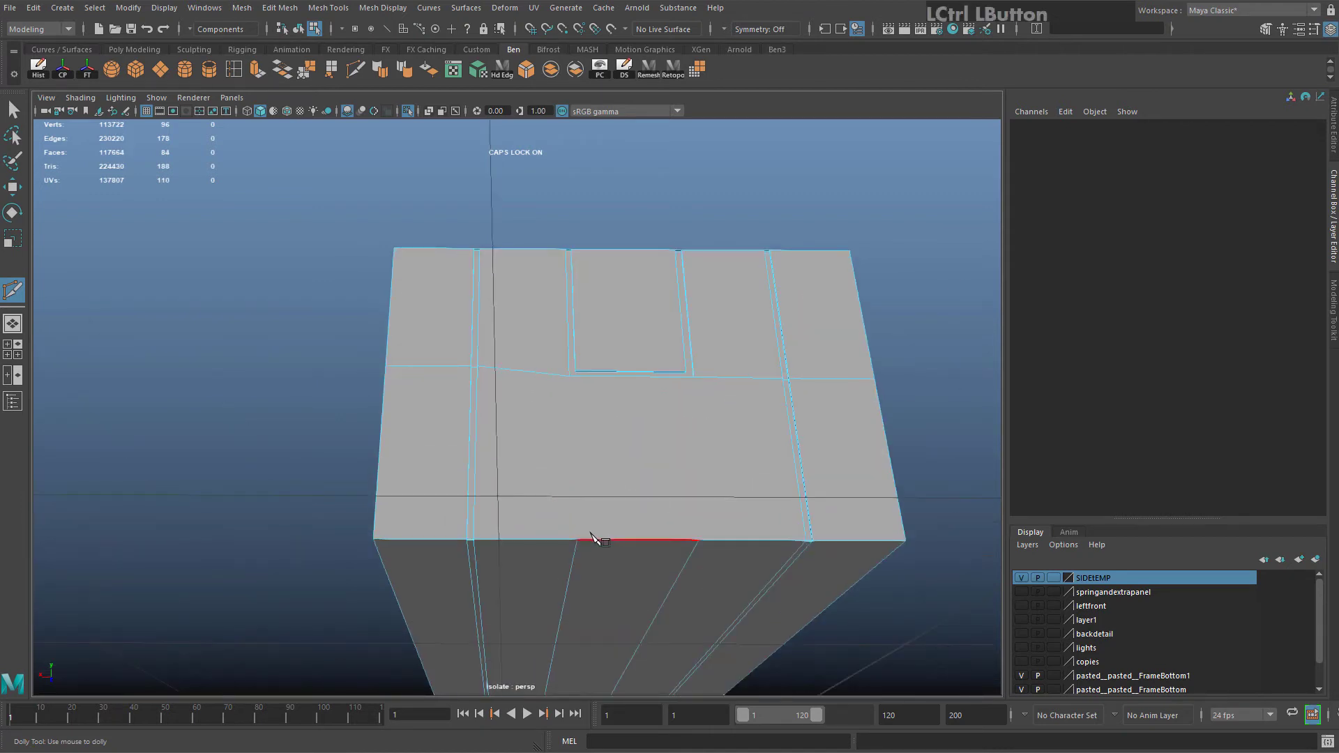
left_click(586, 483)
key("Return")
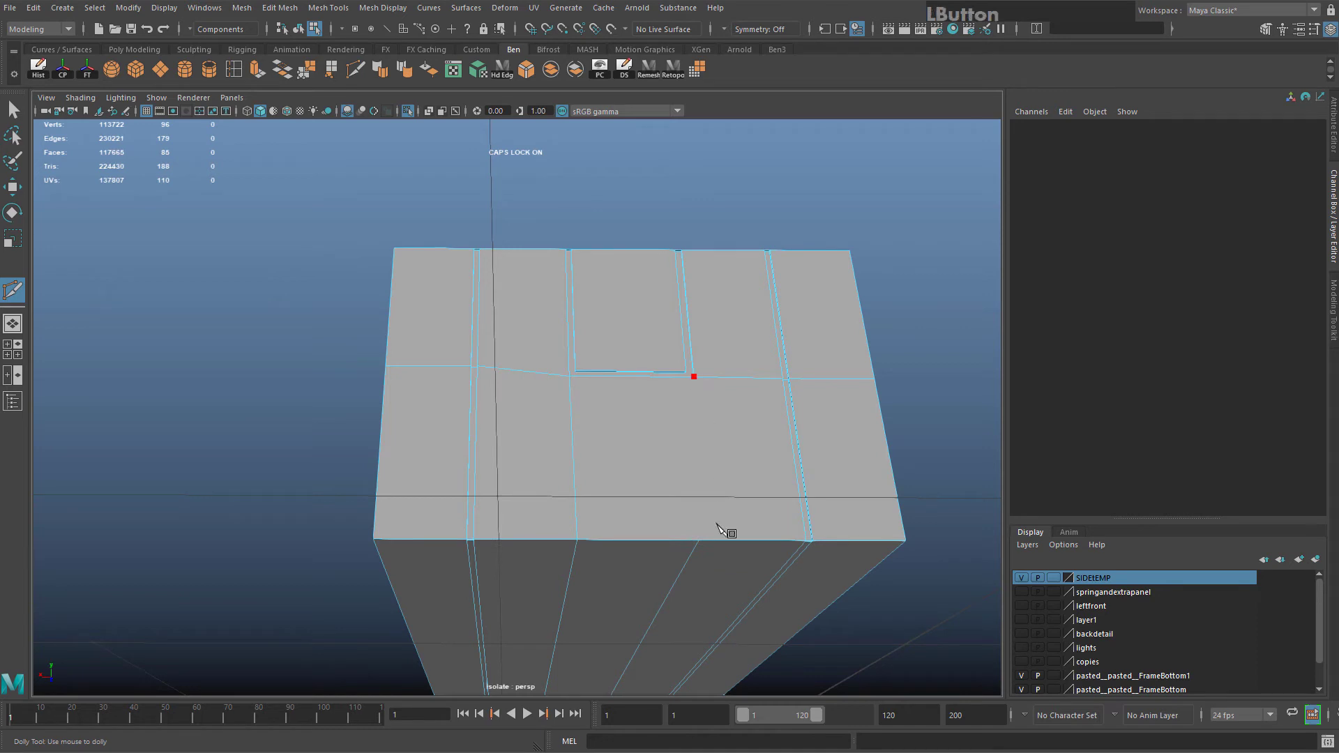
Flatten the horizontal edge loop around the box vertically and shift it slightly so it runs just below the front notch
left_click(9, 112)
left_click_drag(531, 400, 496, 410, "alt")
right_click_drag(505, 382, 412, 365)
scroll(516, 460, "down", 4)
left_click_drag(532, 475, 474, 487, "alt")
right_click_drag(583, 399, 516, 347)
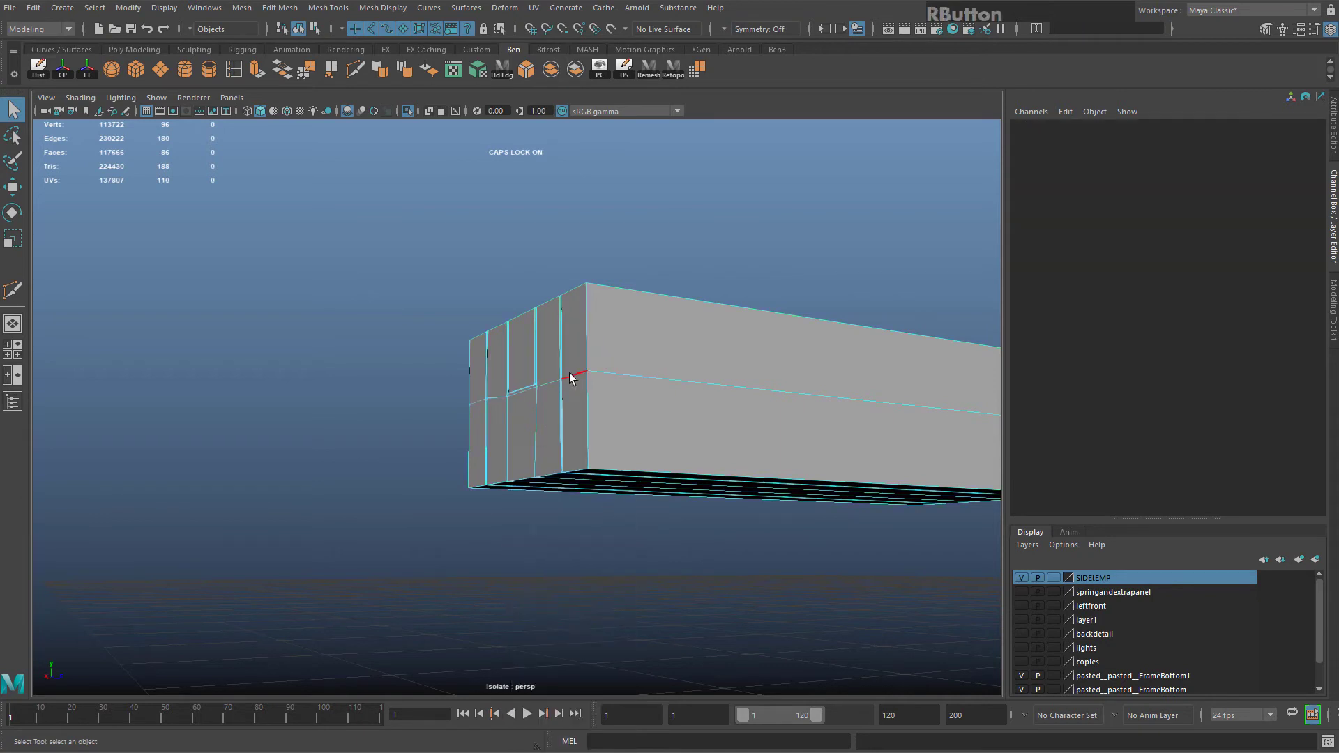
double_click(571, 373)
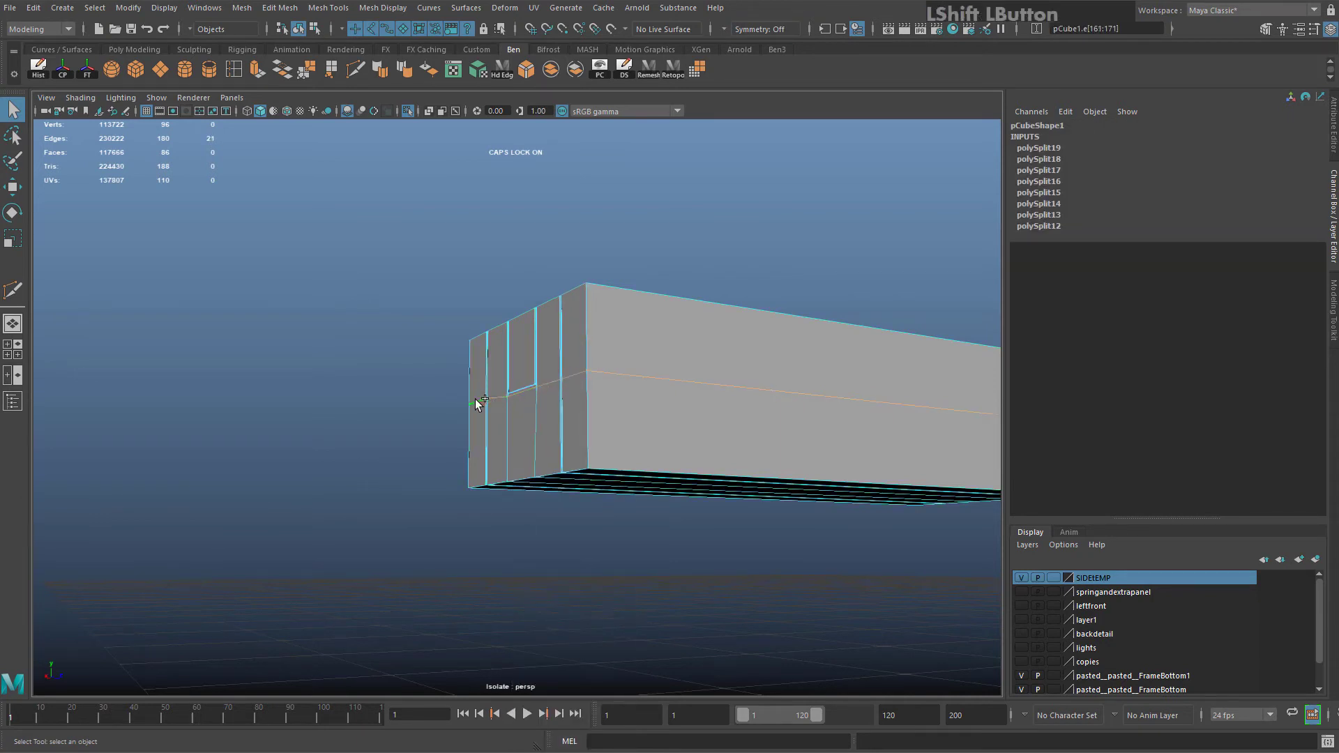
key("r")
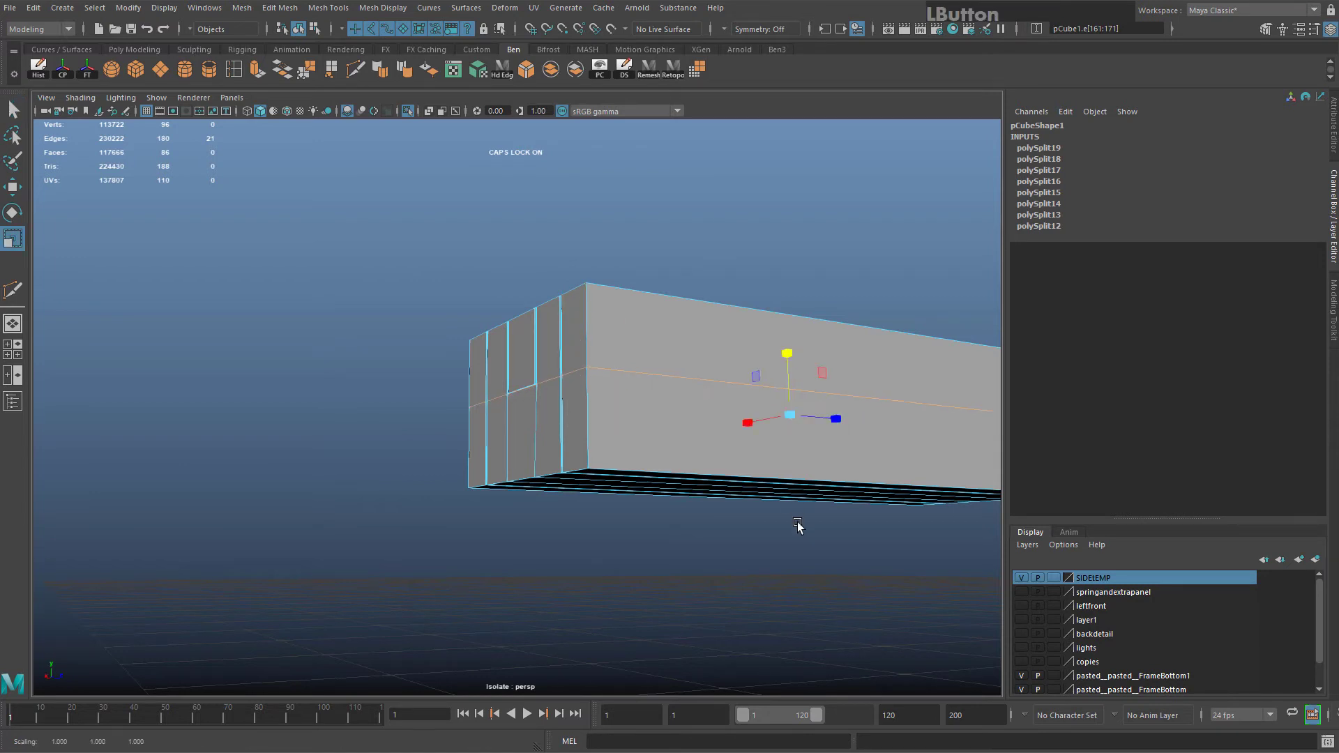
key("w")
left_click_drag(787, 353, 789, 357)
right_click_drag(660, 347, 717, 327)
scroll(585, 424, "up", 4)
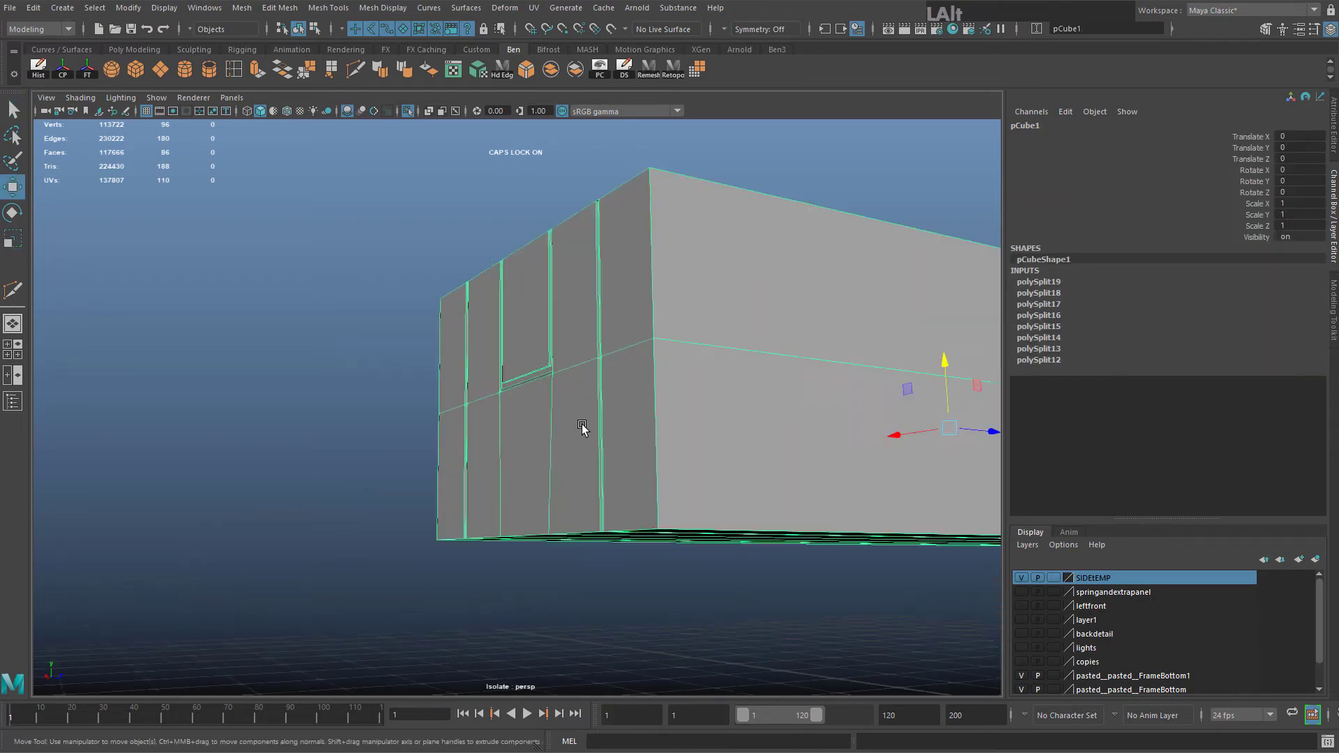
Show the whole vehicle again and push the vertices along the box's lower front edge backward
left_click_drag(582, 427, 621, 383, "alt")
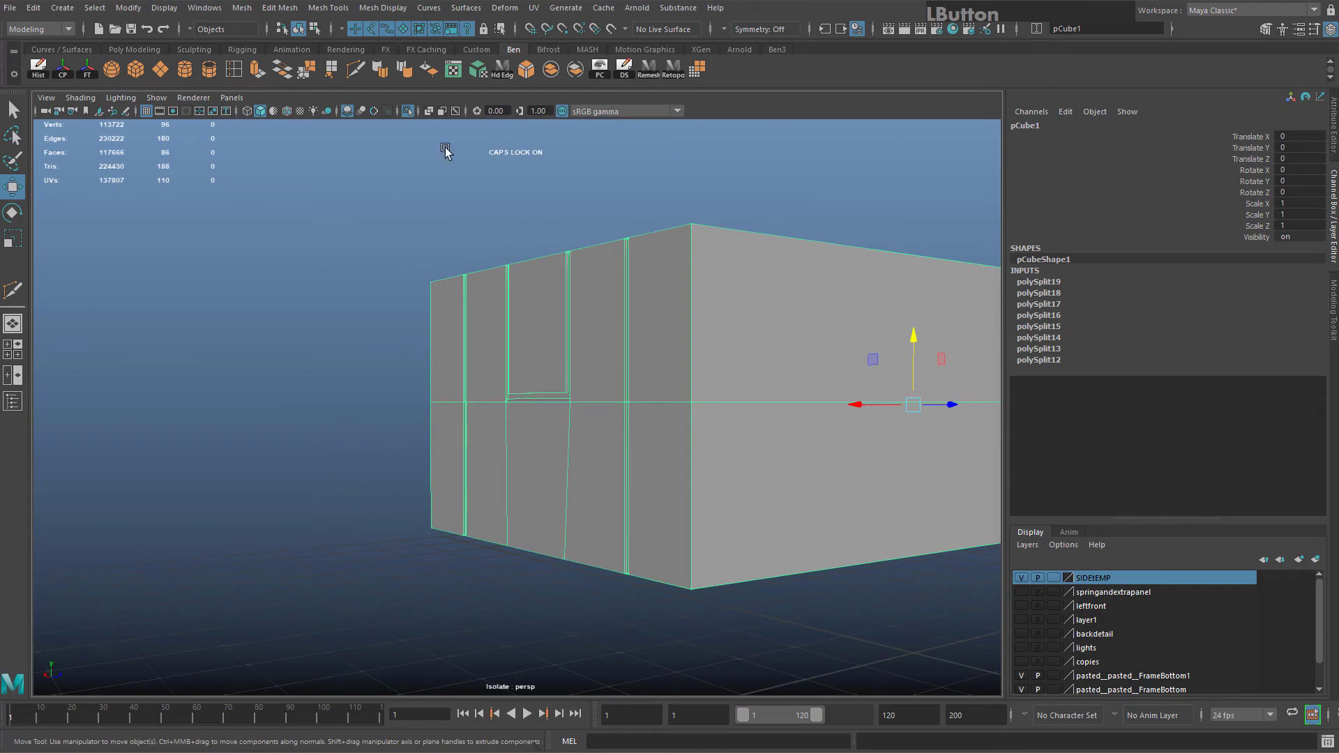
left_click(408, 110)
right_click_drag(595, 383, 504, 390)
scroll(495, 425, "down", 5)
left_click_drag(496, 425, 407, 455, "alt")
key("4")
left_click_drag(429, 453, 631, 562)
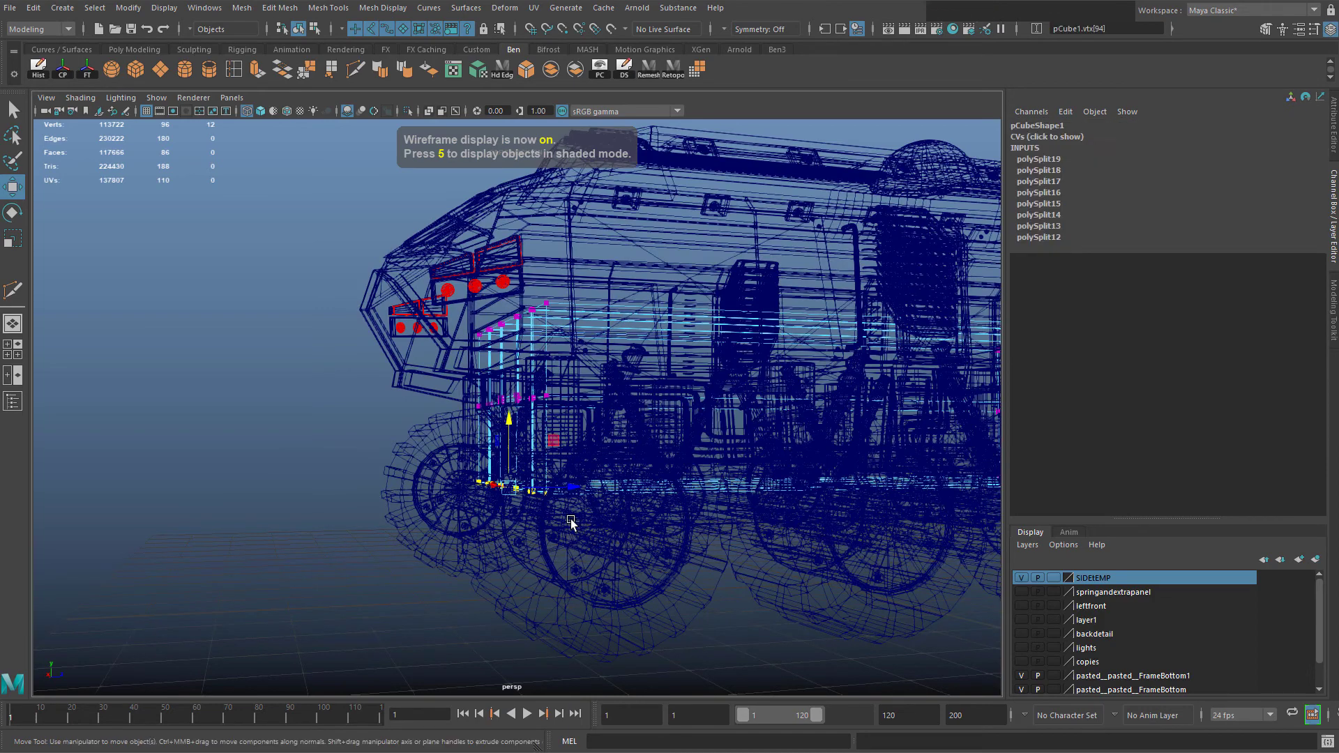
mouse_move(572, 521)
left_mouse_down("alt")
mouse_move(578, 510)
mouse_move(567, 540)
mouse_move(646, 546)
mouse_move(583, 584)
mouse_move(667, 560)
mouse_move(647, 564)
mouse_move(687, 537)
mouse_move(643, 549)
mouse_move(828, 432)
left_mouse_up("alt")
key("5")
scroll(647, 547, "up", 5)
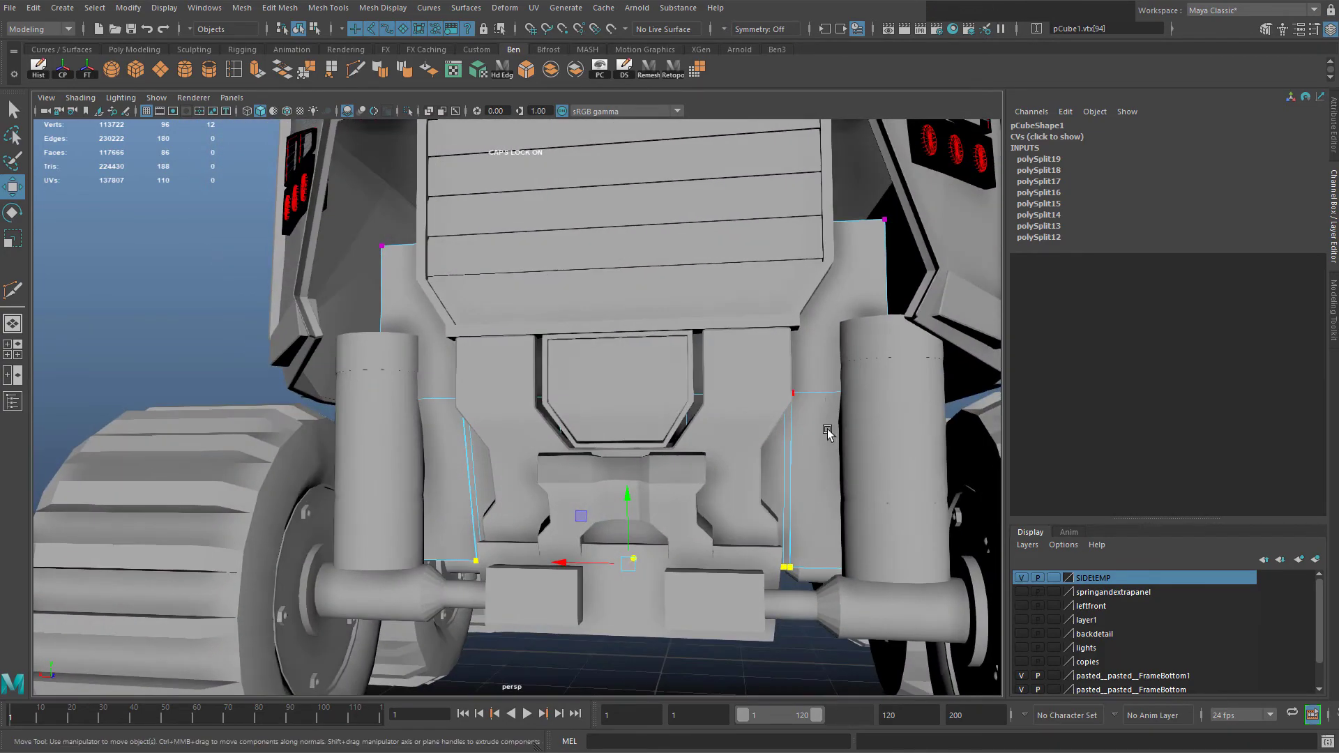
right_click(820, 383)
right_click_drag(768, 372, 763, 372)
left_click_drag(296, 353, 900, 476, "alt")
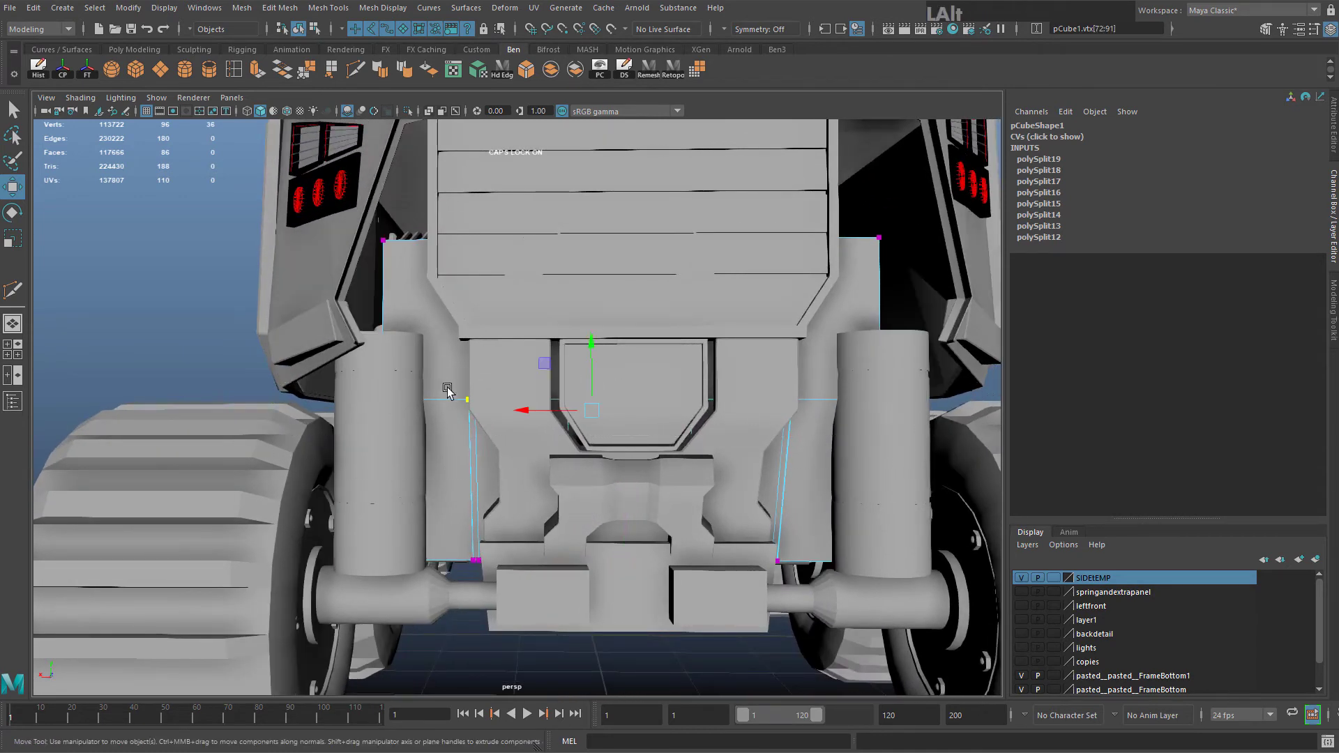
right_click(475, 383)
right_click_drag(394, 389, 393, 389)
left_click_drag(395, 388, 541, 378, "alt")
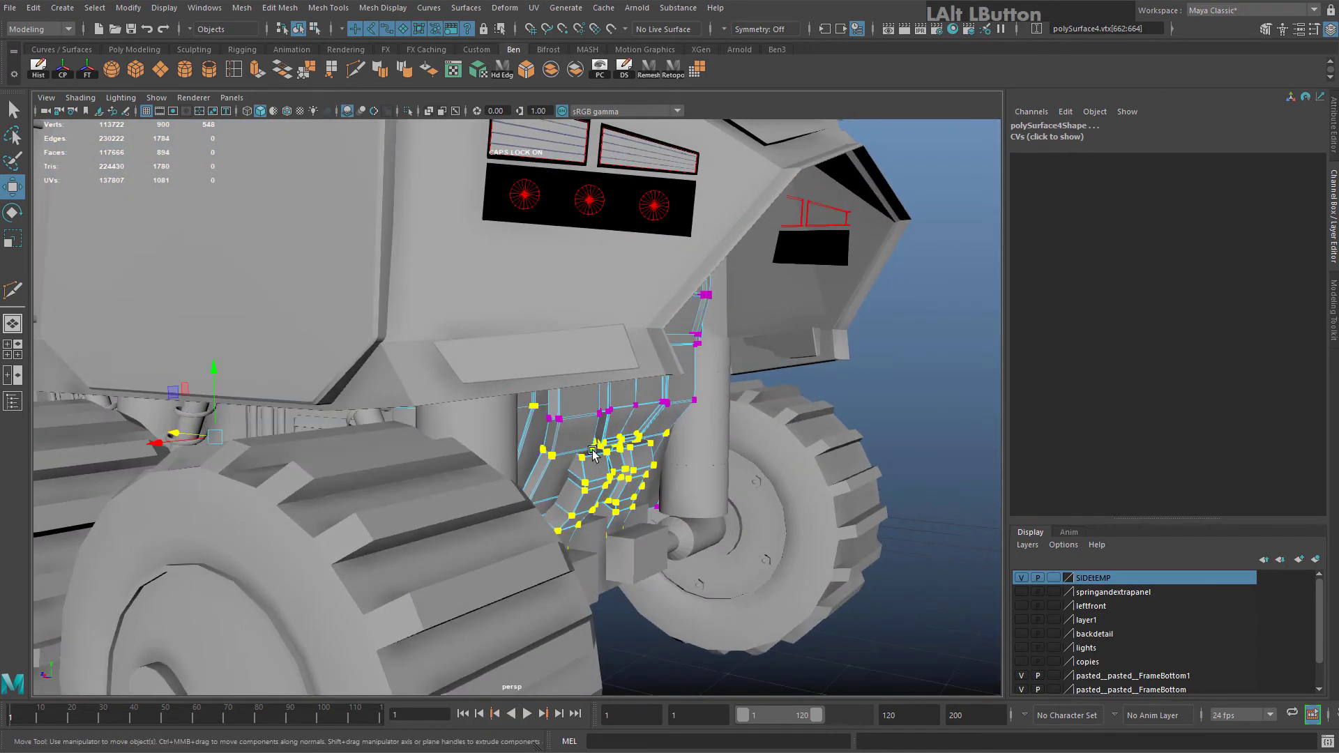
right_click_drag(556, 383, 658, 353)
Select the box's front vertices along the mid-height loop and move them slightly forward behind the front mesh
left_click(515, 434)
left_click_drag(514, 432, 735, 394, "alt")
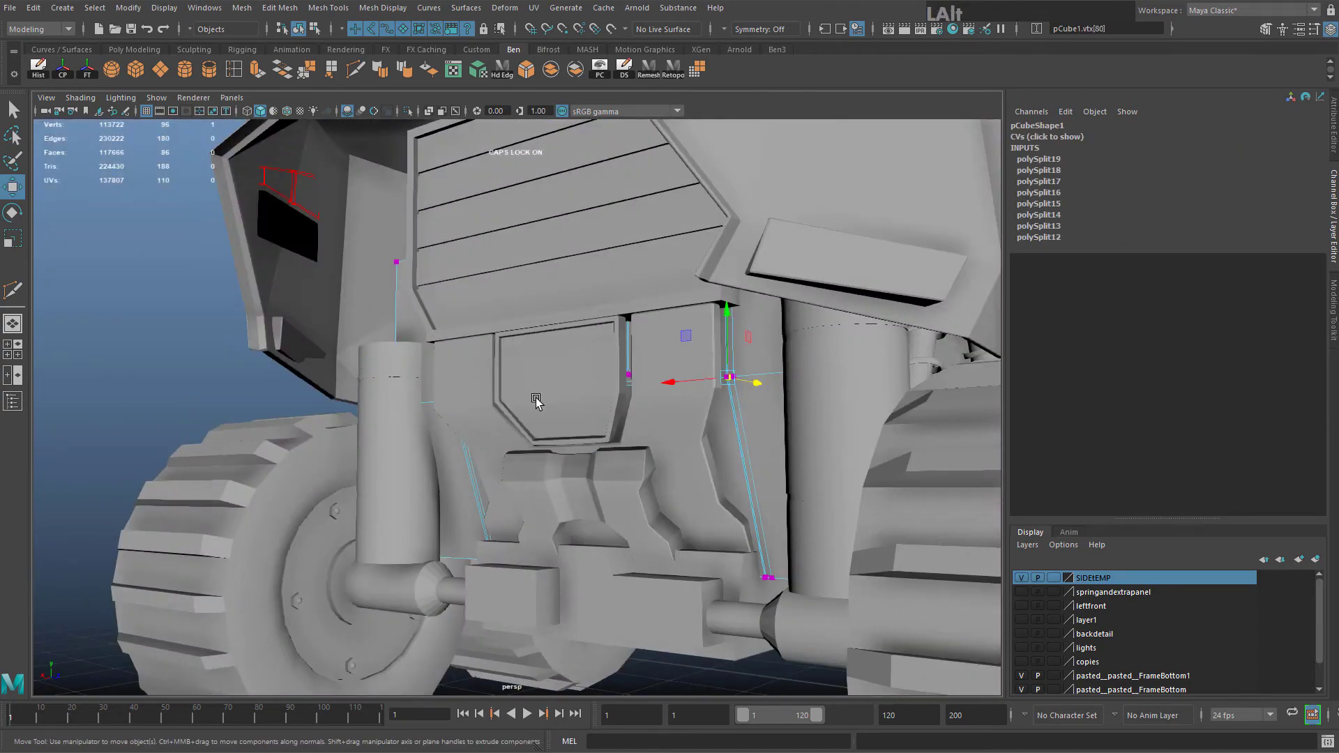
key("4")
mouse_move(460, 403)
left_mouse_down("alt")
mouse_move(359, 403)
mouse_move(553, 423)
mouse_move(598, 412)
mouse_move(675, 307)
mouse_move(723, 352)
left_mouse_up("alt")
key("5")
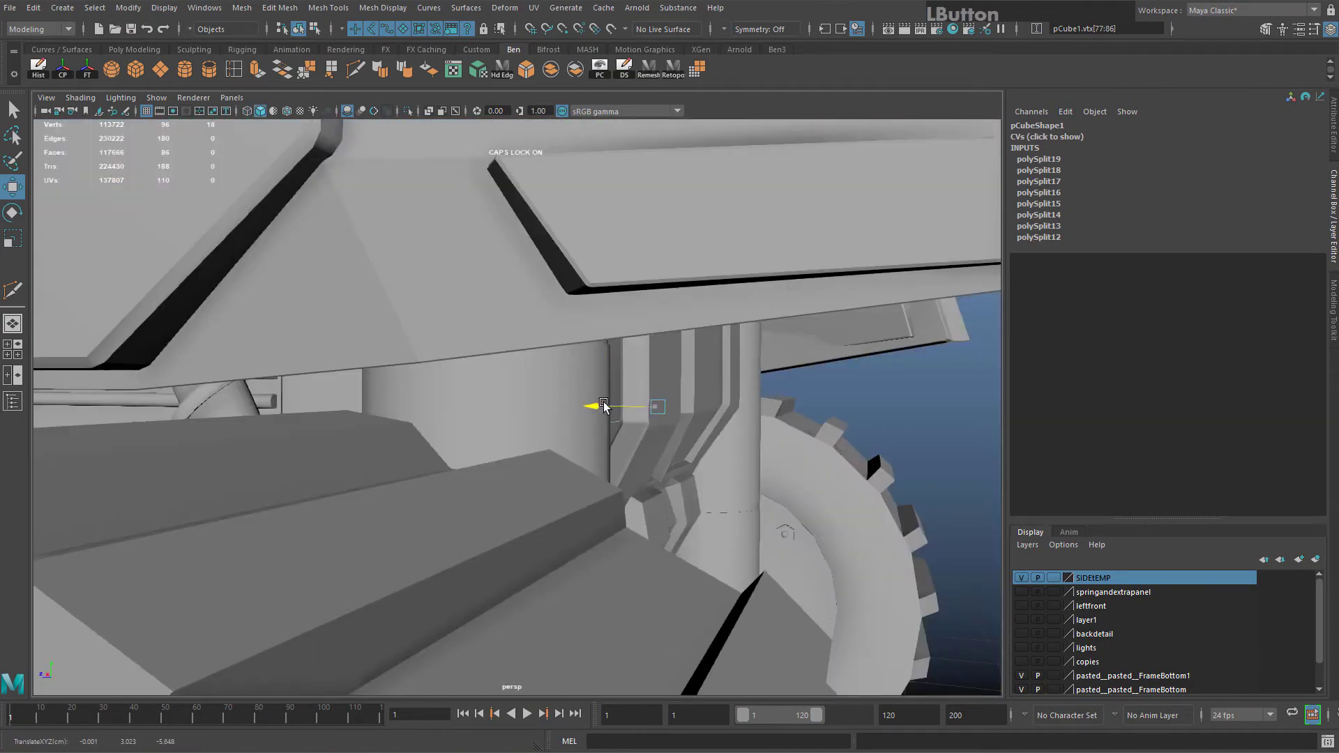
left_click_drag(595, 405, 392, 327)
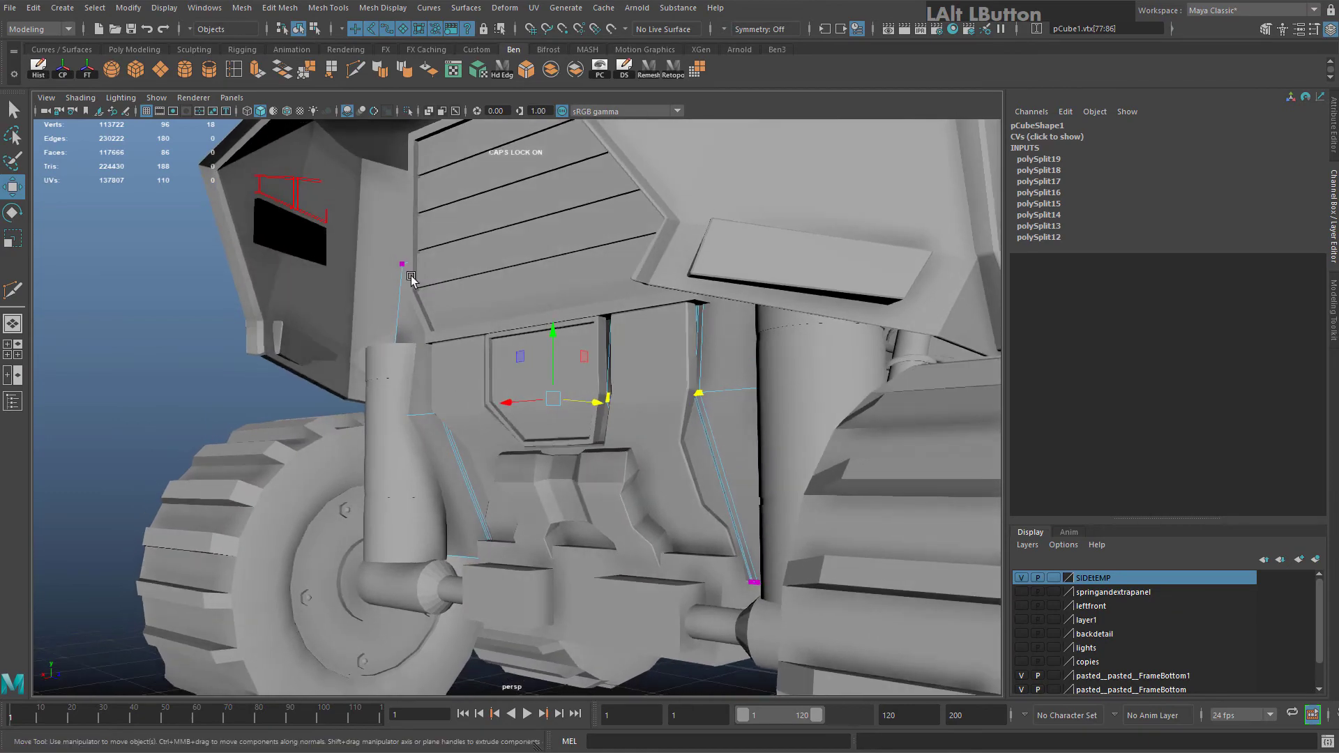
Select the top faces of the front box and raise them up under the vehicle's hood
left_click_drag(412, 279, 342, 188, "alt")
left_click(797, 268)
left_click_drag(797, 269, 817, 382, "alt")
key("ctrl+z")
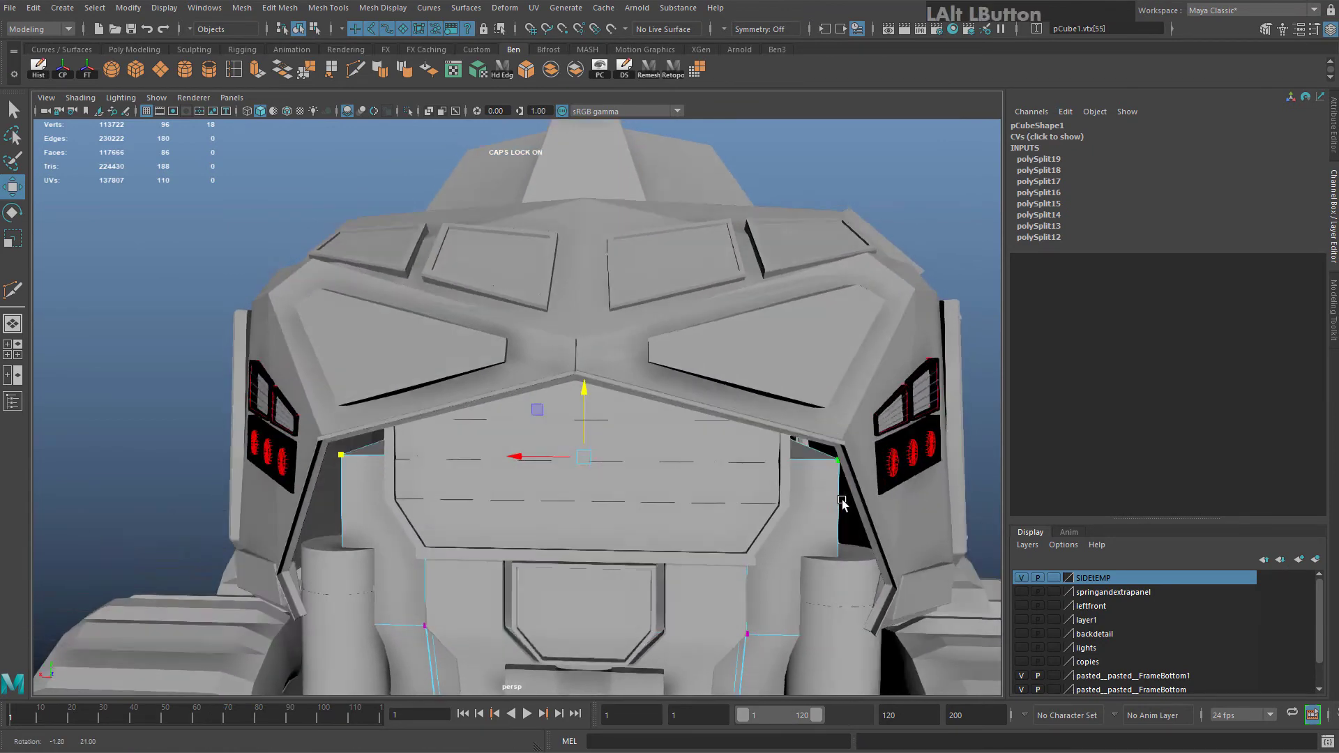
right_click_drag(817, 383, 816, 422)
left_click(798, 463)
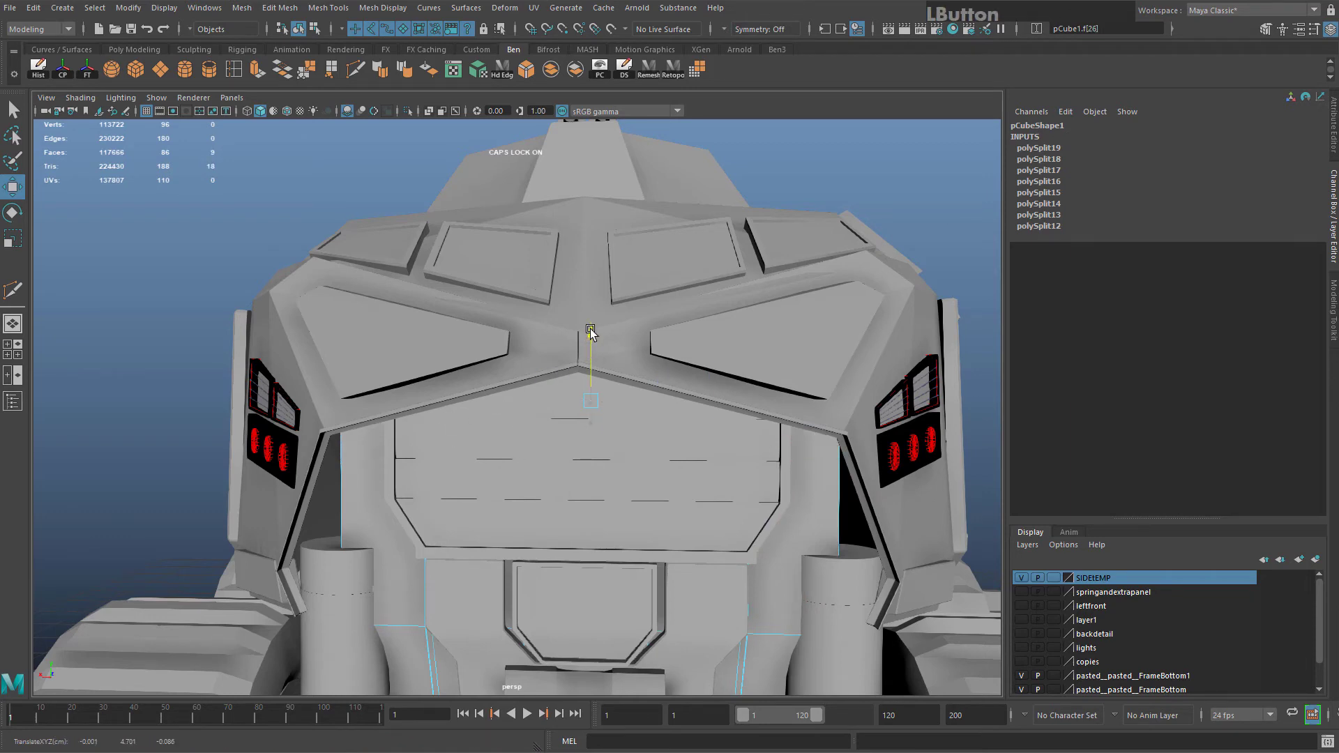
left_click_drag(576, 359, 535, 383, "alt")
right_click_drag(535, 383, 612, 350)
left_click(669, 226)
right_click_drag(655, 265, 450, 454, "alt")
left_click_drag(450, 453, 591, 561, "alt")
right_click_drag(592, 560, 659, 592, "alt")
middle_click_drag(659, 593, 583, 472, "alt")
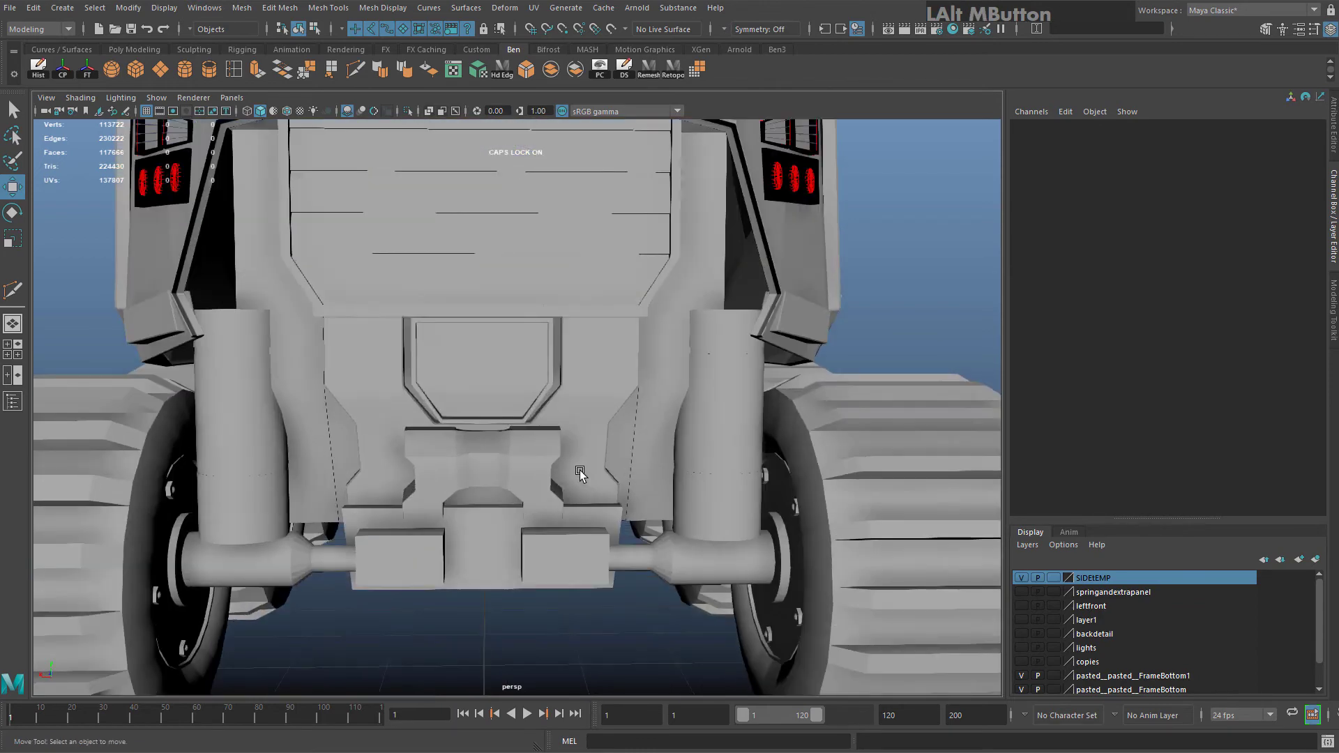
left_click_drag(583, 472, 488, 384, "alt")
left_click(428, 227)
right_click_drag(427, 228, 488, 258, "alt")
middle_click_drag(474, 258, 481, 424, "alt")
left_click_drag(482, 424, 372, 433, "alt")
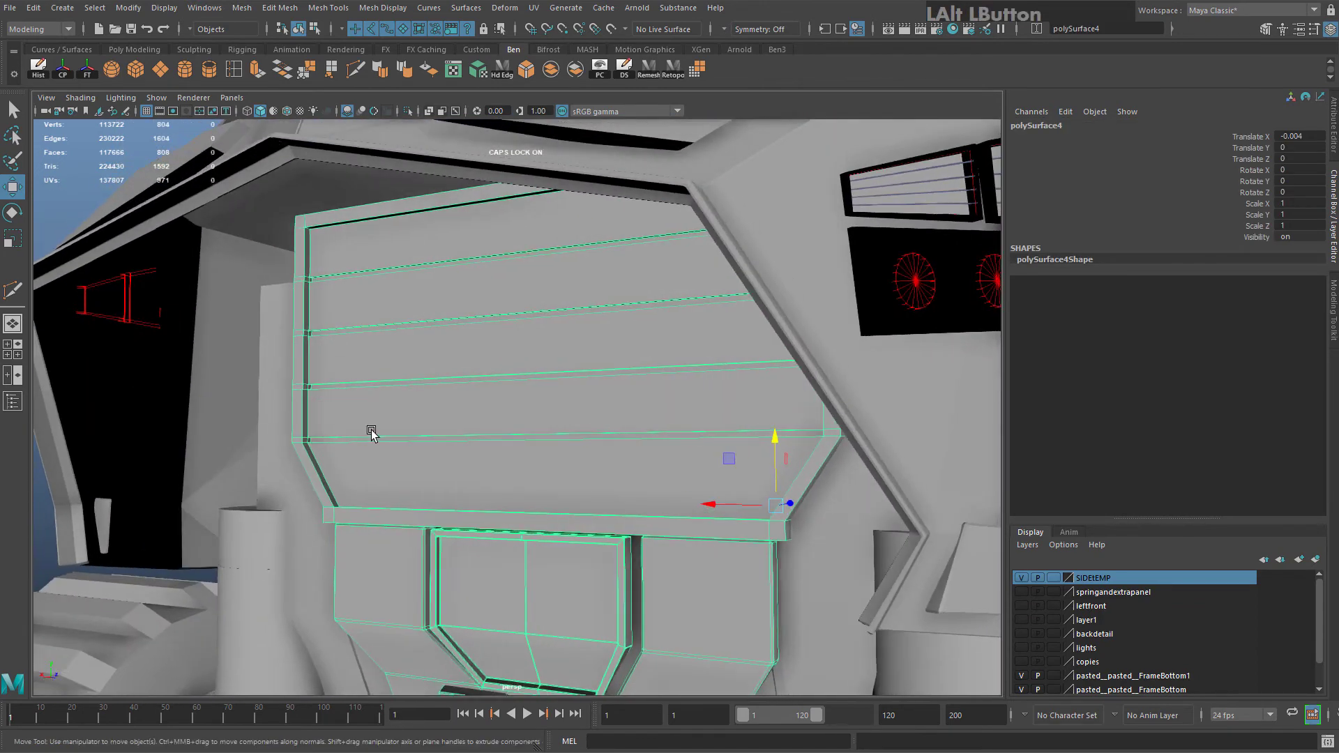
right_click(394, 466)
left_click(386, 463)
right_click_drag(419, 461, 413, 491)
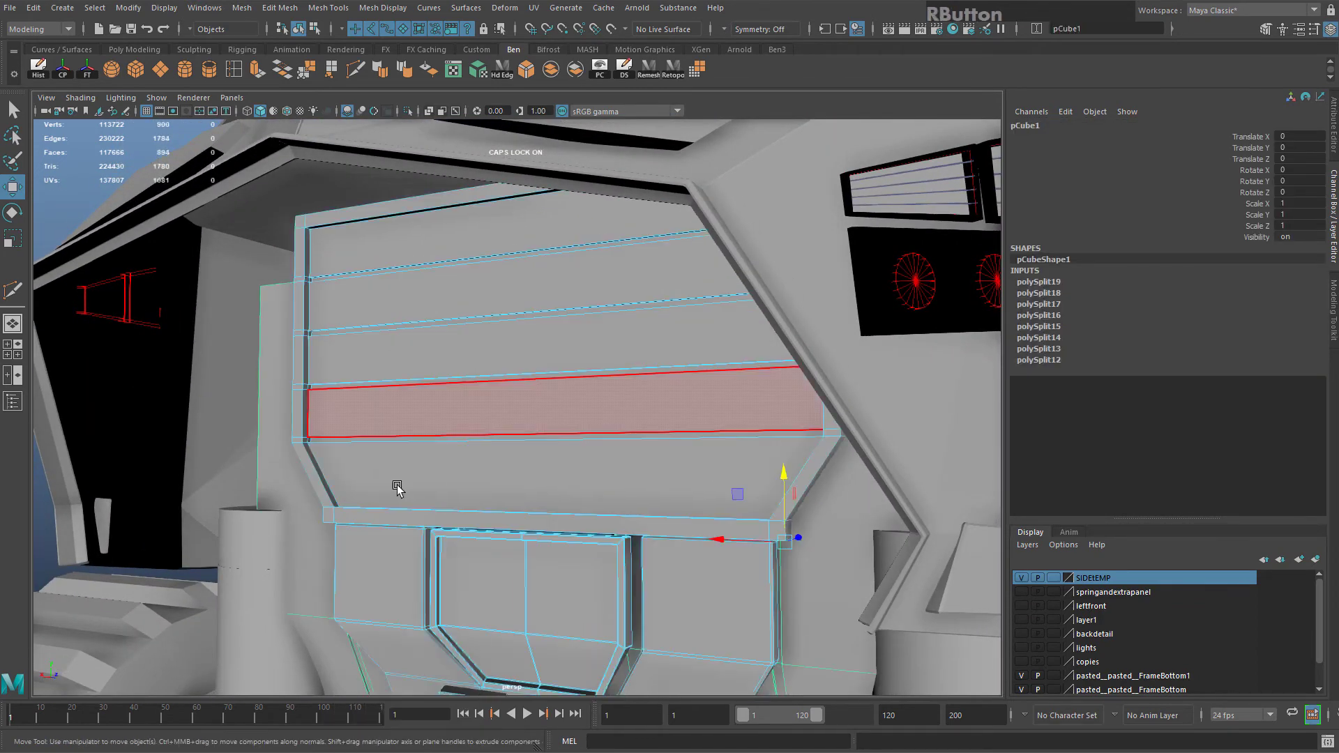
left_click(397, 487)
double_click(388, 239, "shift")
left_click_drag(538, 314, 576, 364, "alt")
right_click_drag(470, 344, 534, 318)
scroll(418, 331, "down", 2)
left_click(244, 340)
Select all rim faces around the slatted grille panel of the front mesh and pull them forward to deepen the recess
left_click(405, 370)
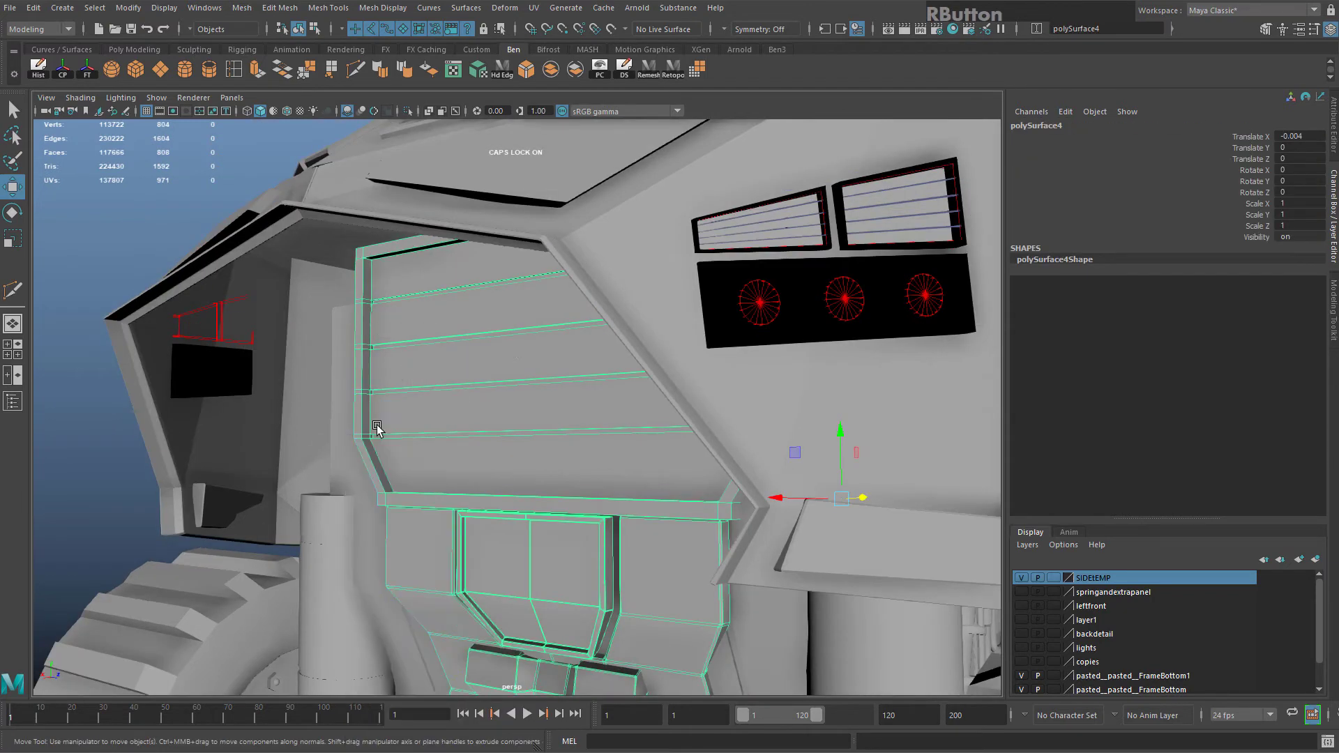
right_click_drag(377, 427, 380, 481)
left_click(385, 502, "shift")
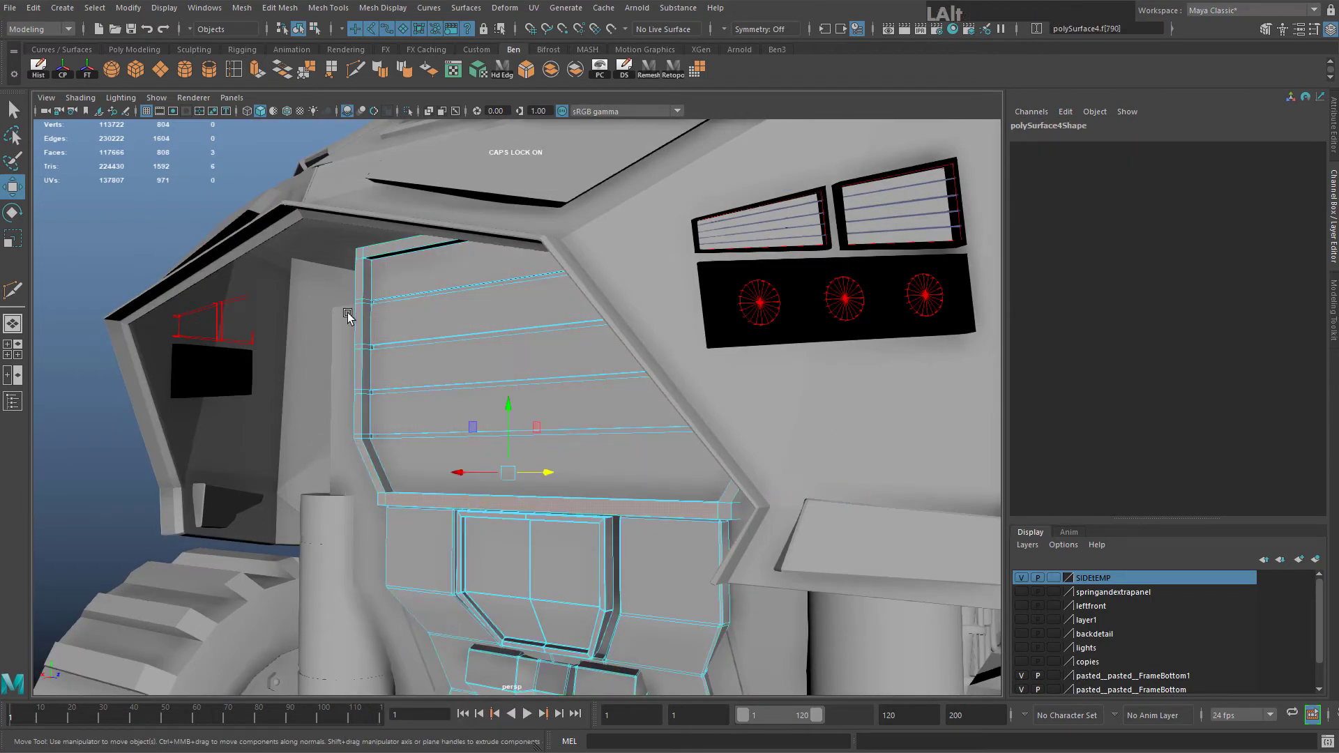
left_click_drag(347, 315, 294, 342, "alt")
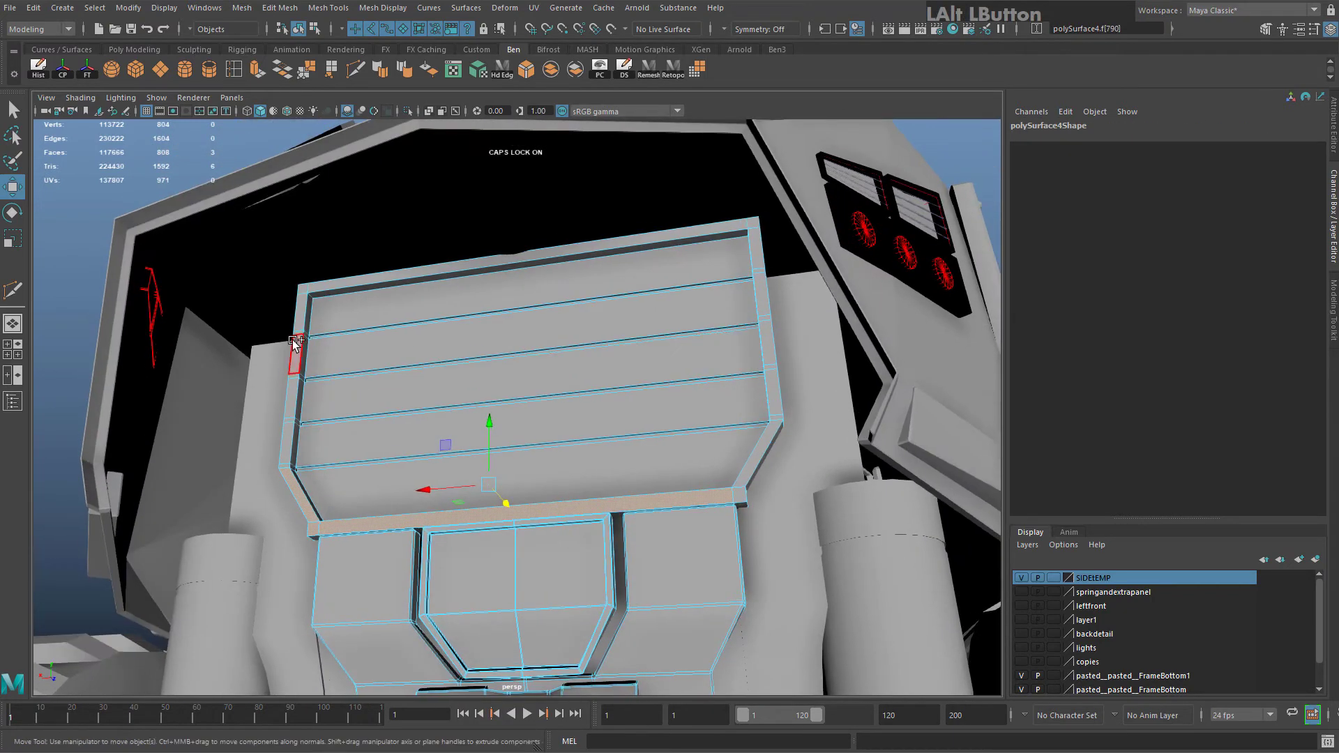
left_click(320, 292, "shift")
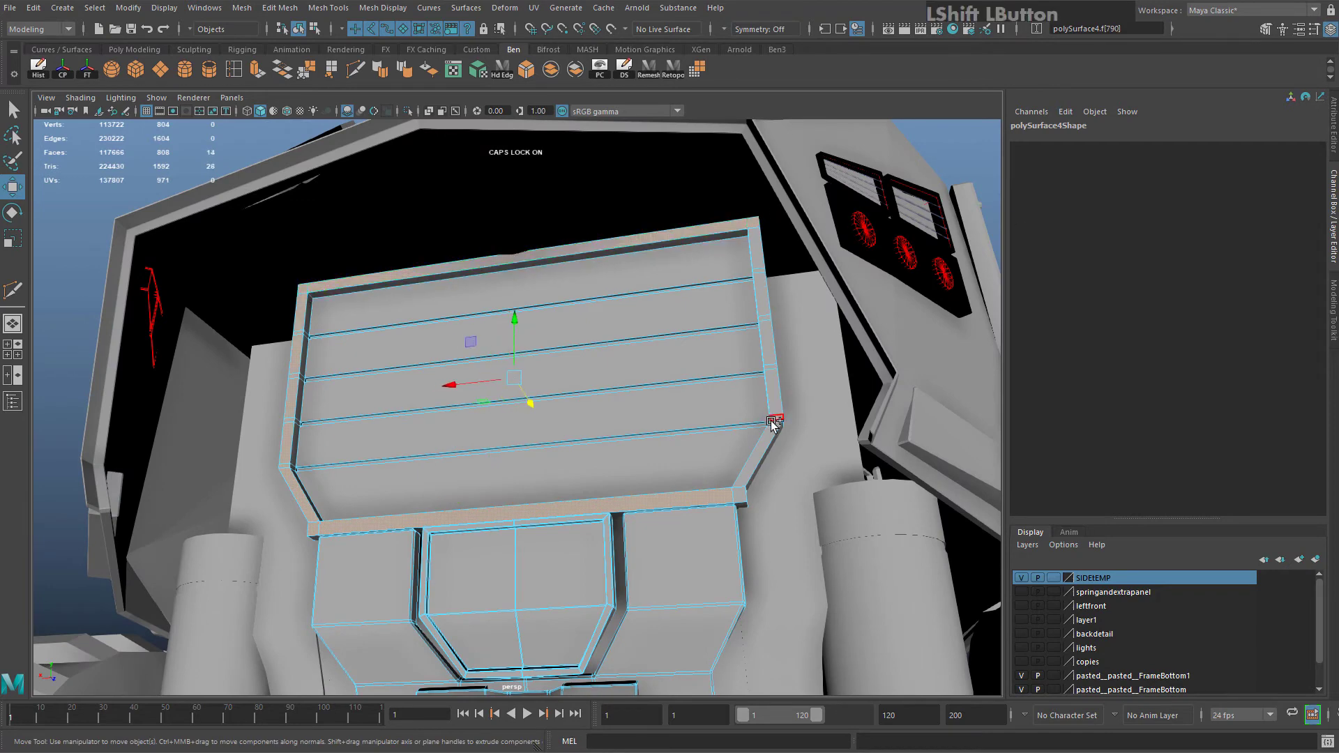
left_click(738, 493, "shift")
left_click_drag(680, 463, 493, 396, "alt")
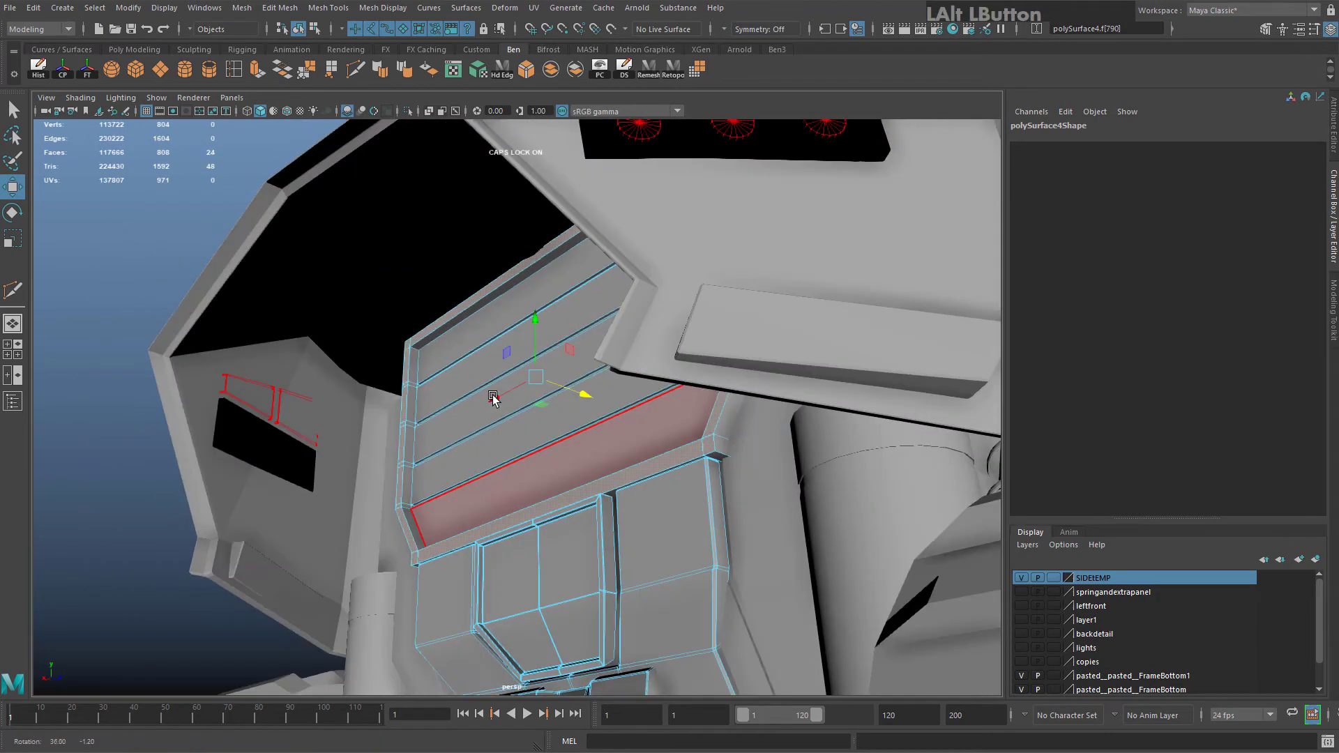
key("w")
mouse_move(585, 394)
left_mouse_down()
mouse_move(573, 391)
mouse_move(589, 384)
left_mouse_up()
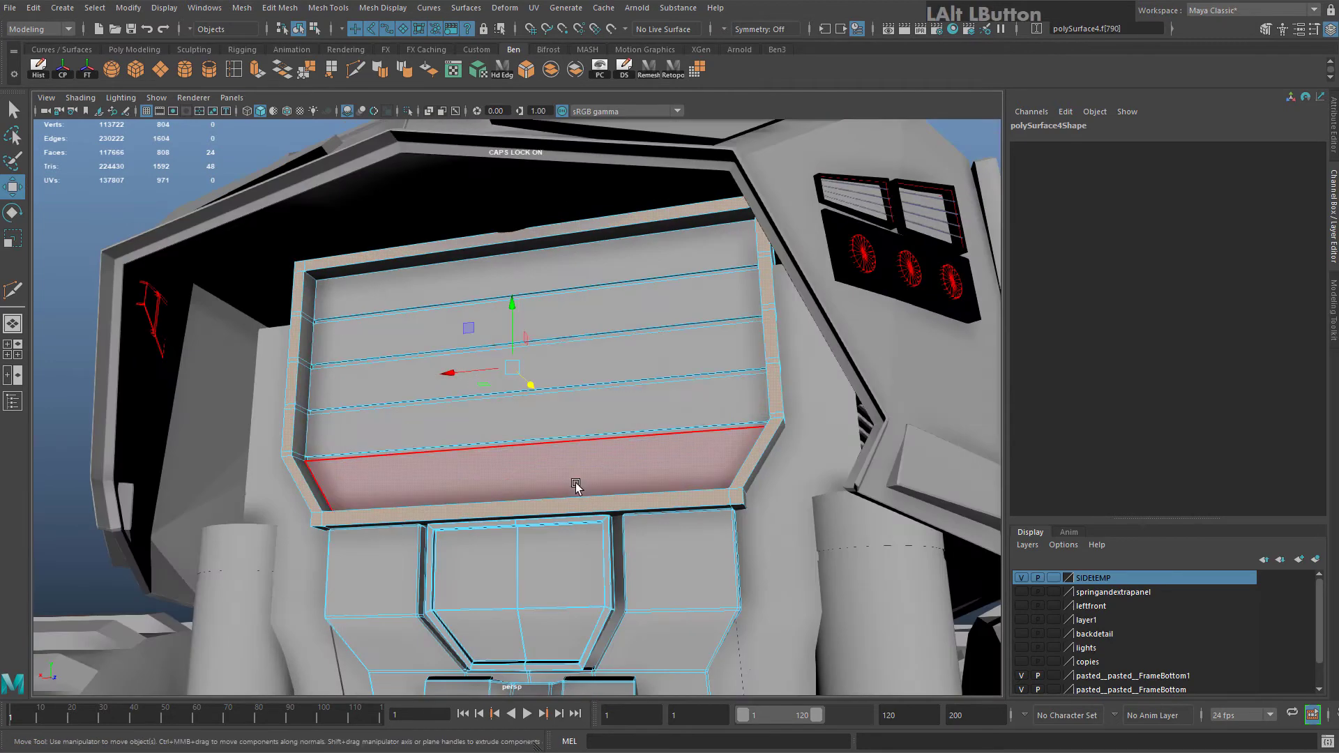
right_click_drag(576, 383, 654, 357)
Separate the front mesh into its individual pieces and frame the grille panel
scroll(775, 495, "up", 3)
right_click_drag(631, 481, 285, 130, "alt")
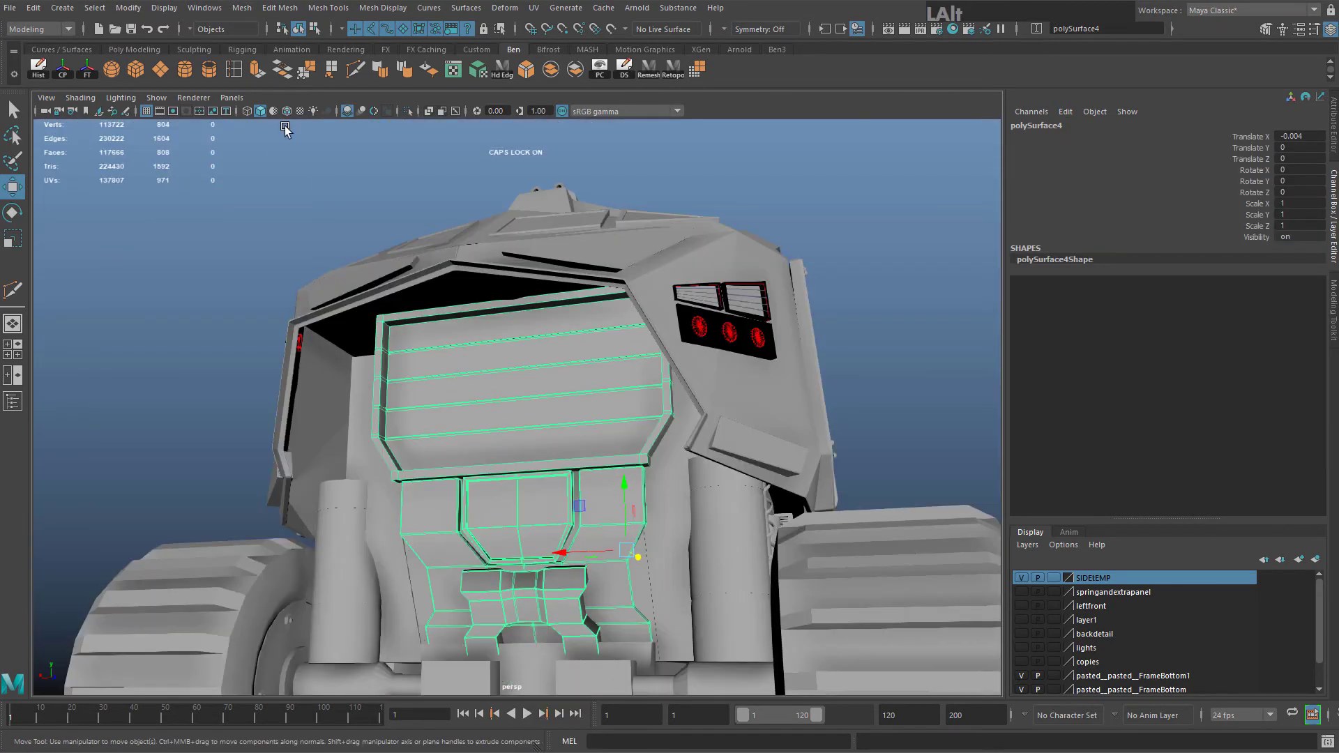
left_click(576, 70)
key("f")
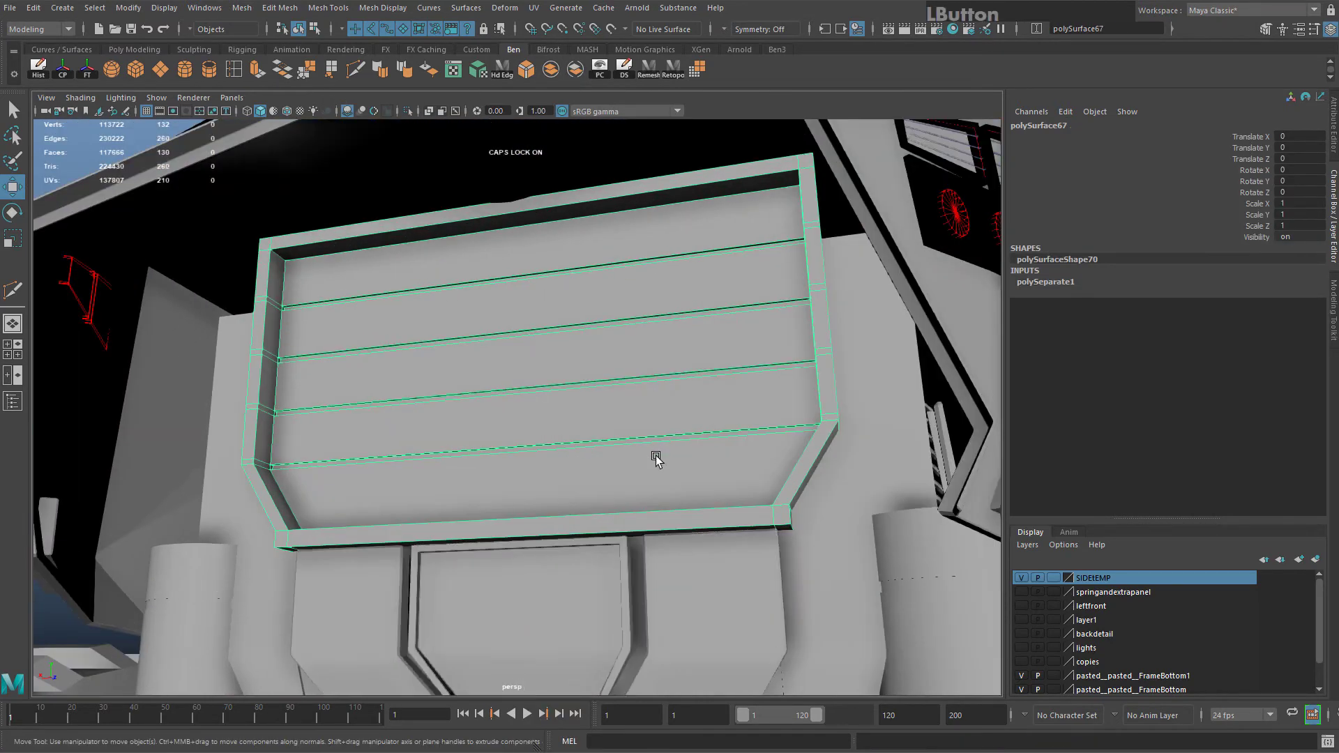
Bevel the edges of the grille panel with one segment and adjust the bevel fraction
right_click_drag(664, 515, 747, 551, "alt")
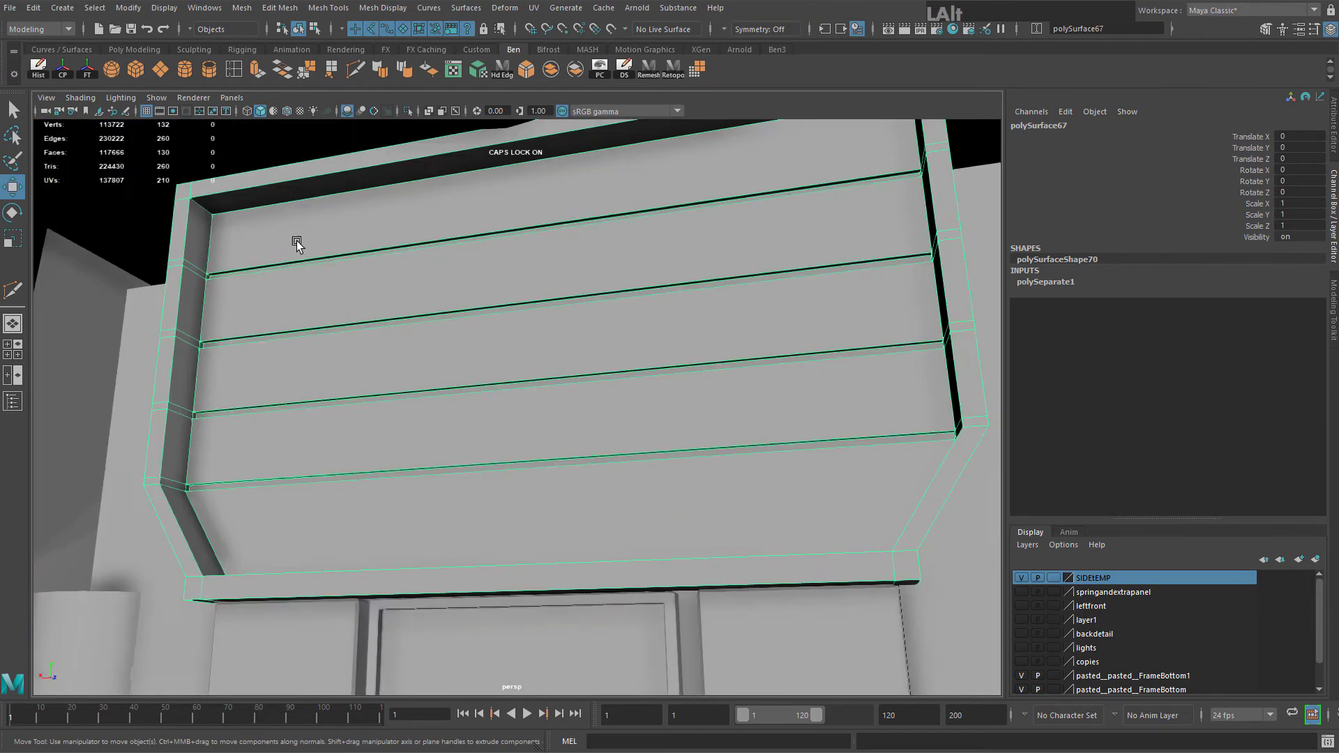
left_click(528, 69)
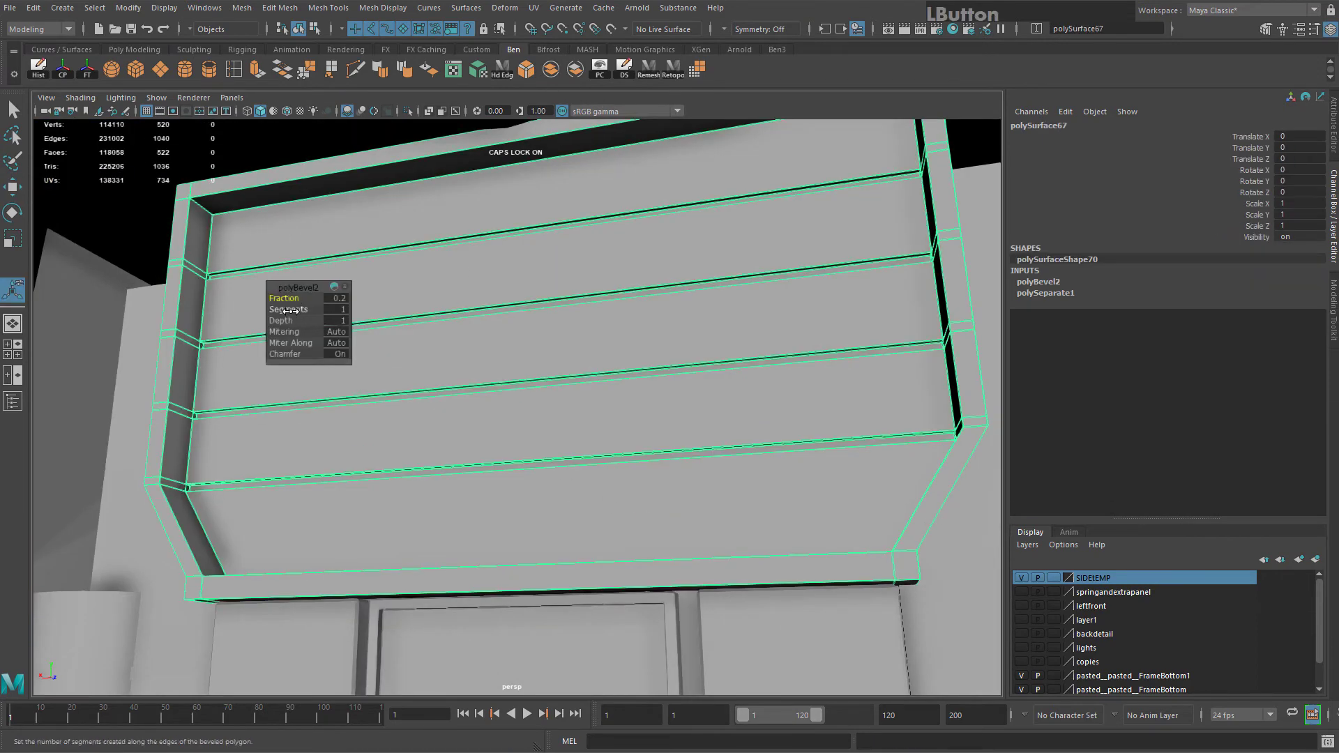
left_click_drag(299, 299, 293, 299)
right_click_drag(399, 312, 446, 275)
scroll(599, 325, "down", 5)
Duplicate the slats of the vehicle's side vent and move the copies along the body to the front end
middle_click_drag(610, 319, 613, 332, "alt")
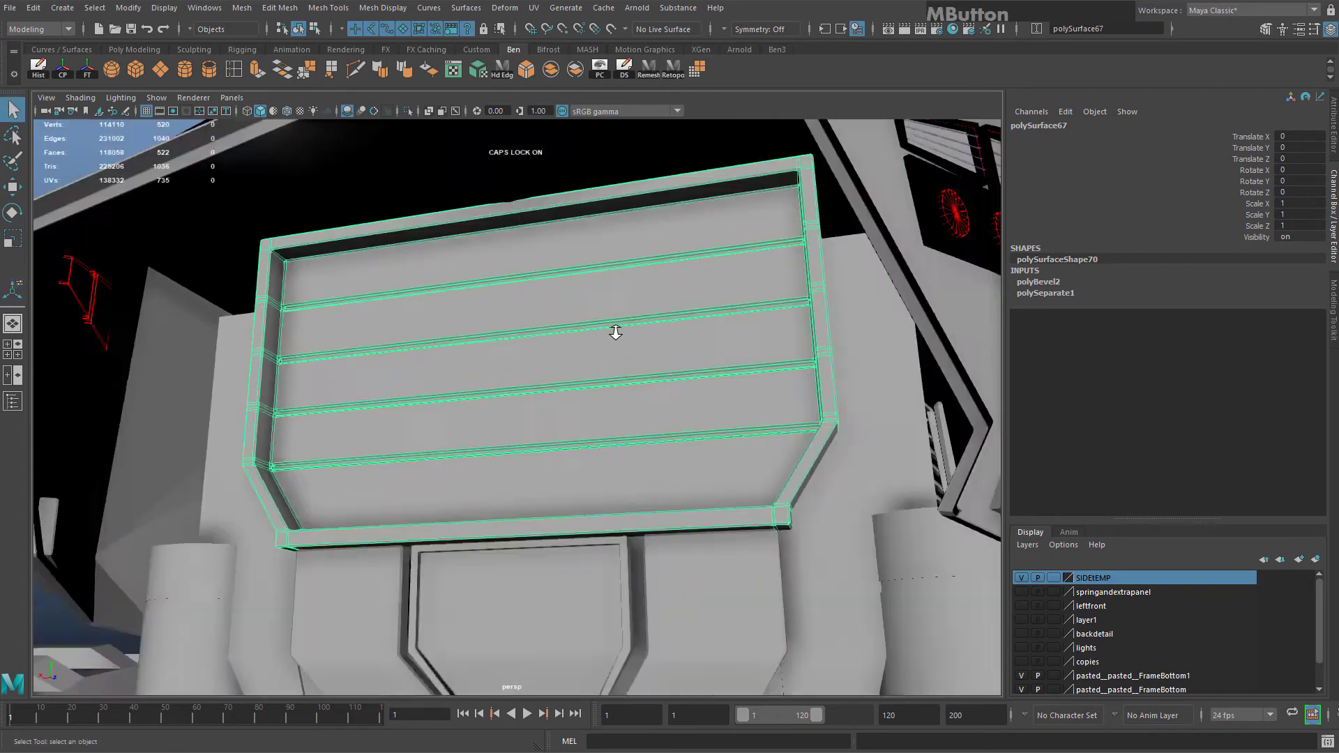
left_click_drag(613, 332, 376, 356, "alt")
middle_click_drag(377, 356, 423, 383, "alt")
scroll(520, 321, "up", 5)
left_click_drag(535, 308, 544, 301)
middle_click_drag(544, 301, 560, 336, "alt")
left_click(546, 350)
scroll(551, 320, "up", 2)
scroll(560, 339, "up", 5)
left_click_drag(560, 340, 573, 348, "alt")
left_click(615, 295)
left_click(615, 346, "shift")
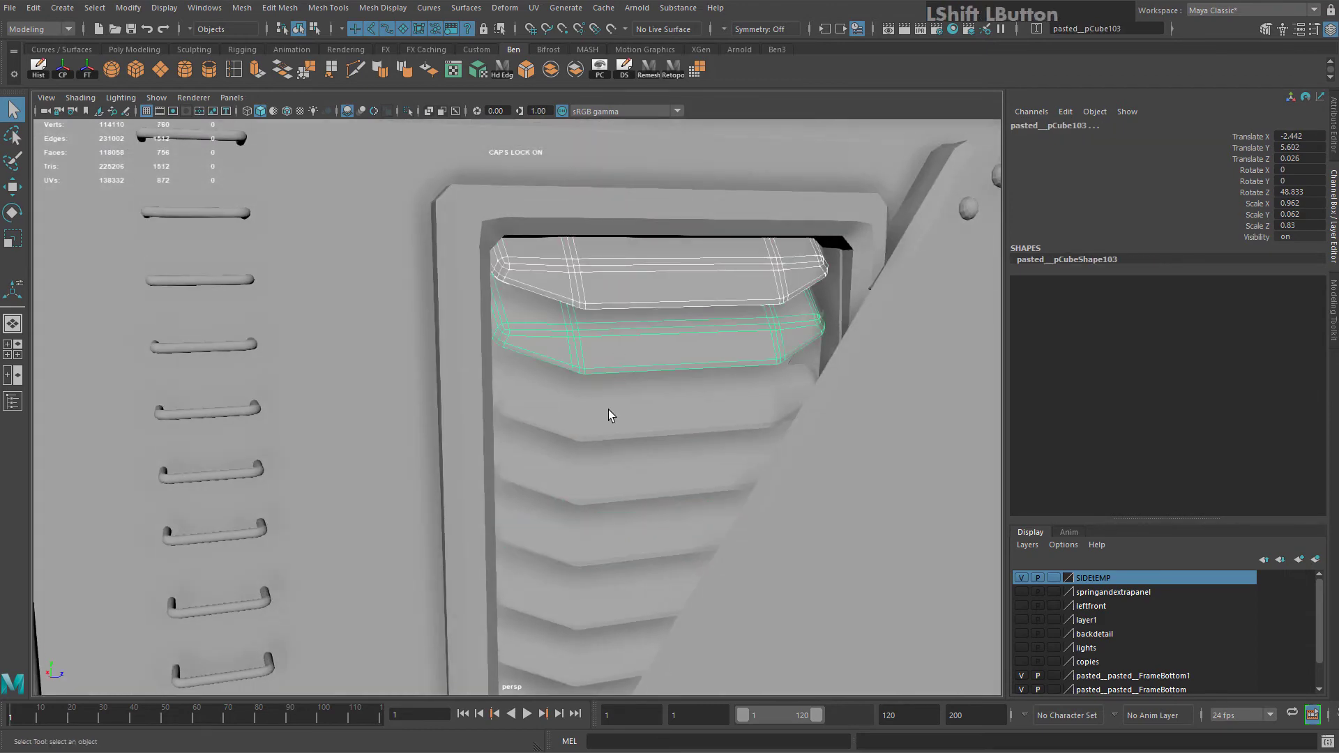
left_click(610, 410, "shift")
middle_click_drag(610, 410, 634, 388, "alt")
left_click(623, 401, "shift")
left_click(604, 474, "shift")
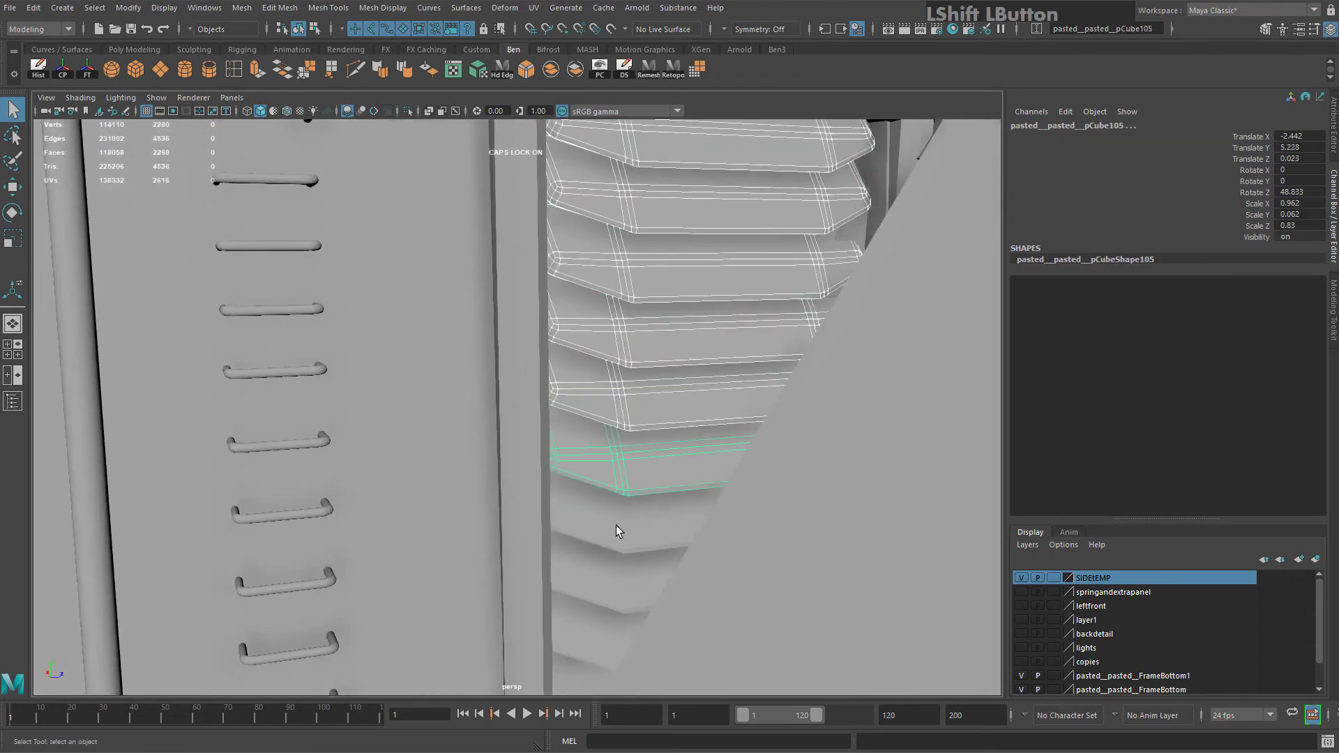
left_click(617, 526, "shift")
scroll(583, 516, "down", 5)
left_click(558, 519, "shift")
scroll(564, 524, "down", 5)
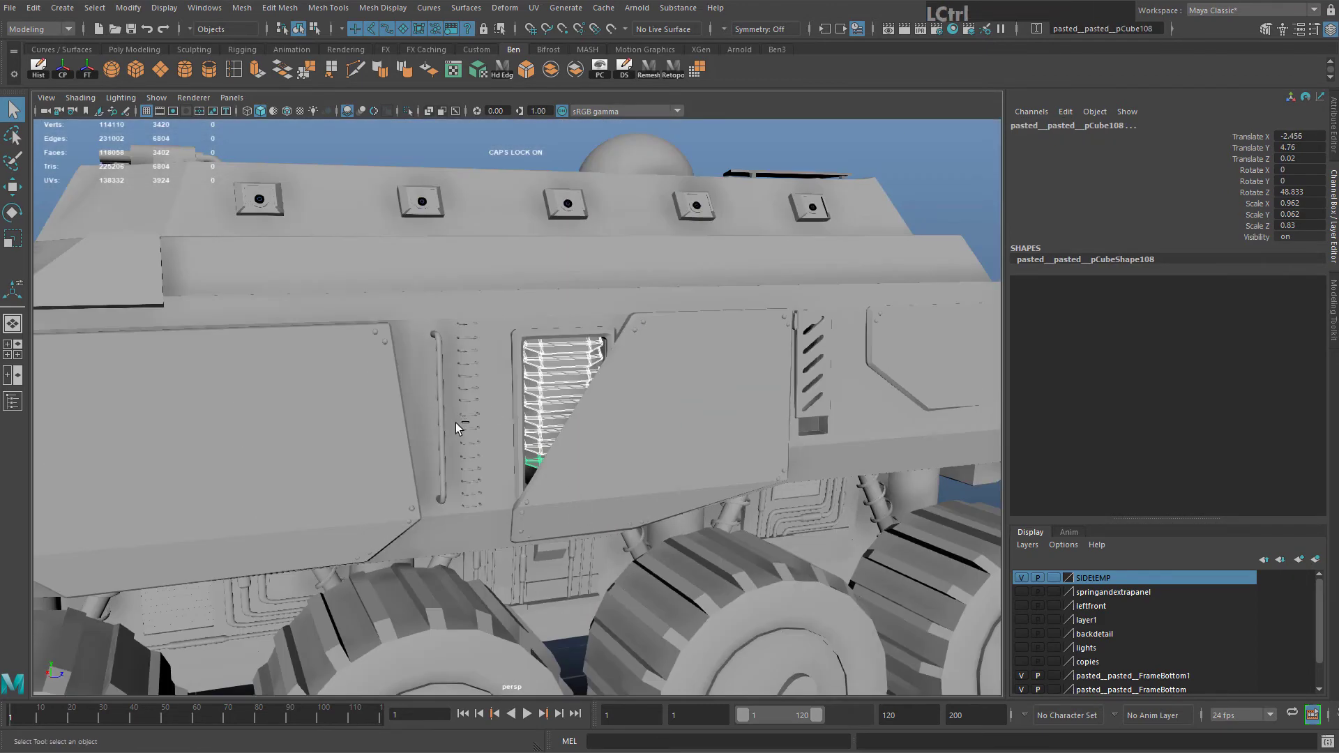
key("ctrl+d")
key("w")
left_click_drag(608, 418, 9, 464)
key("f")
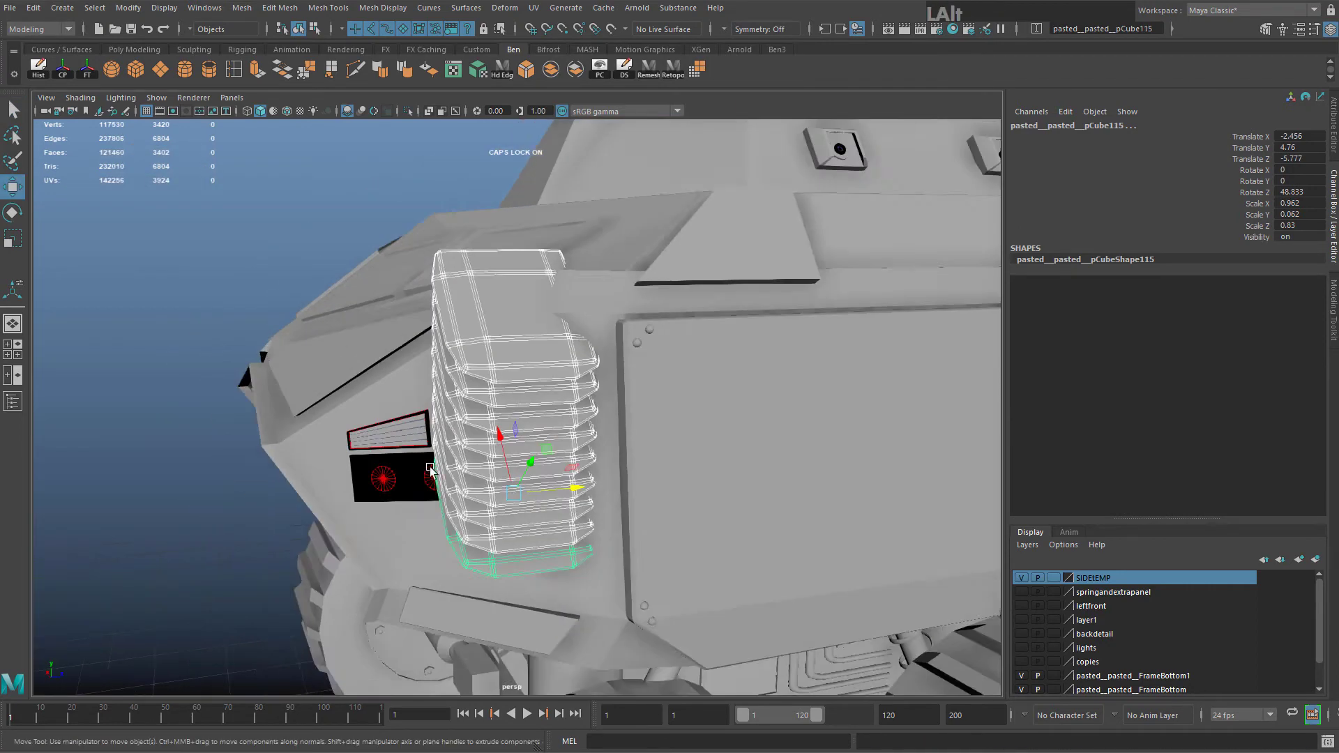
left_click_drag(428, 466, 576, 445, "alt")
left_click_drag(552, 493, 340, 511, "alt")
Set the Rotate tool's axis orientation to World and turn the copied slats to face the front of the vehicle
key("e")
middle_click_drag(340, 512, 528, 445, "alt")
left_click_drag(471, 444, 520, 458, "alt")
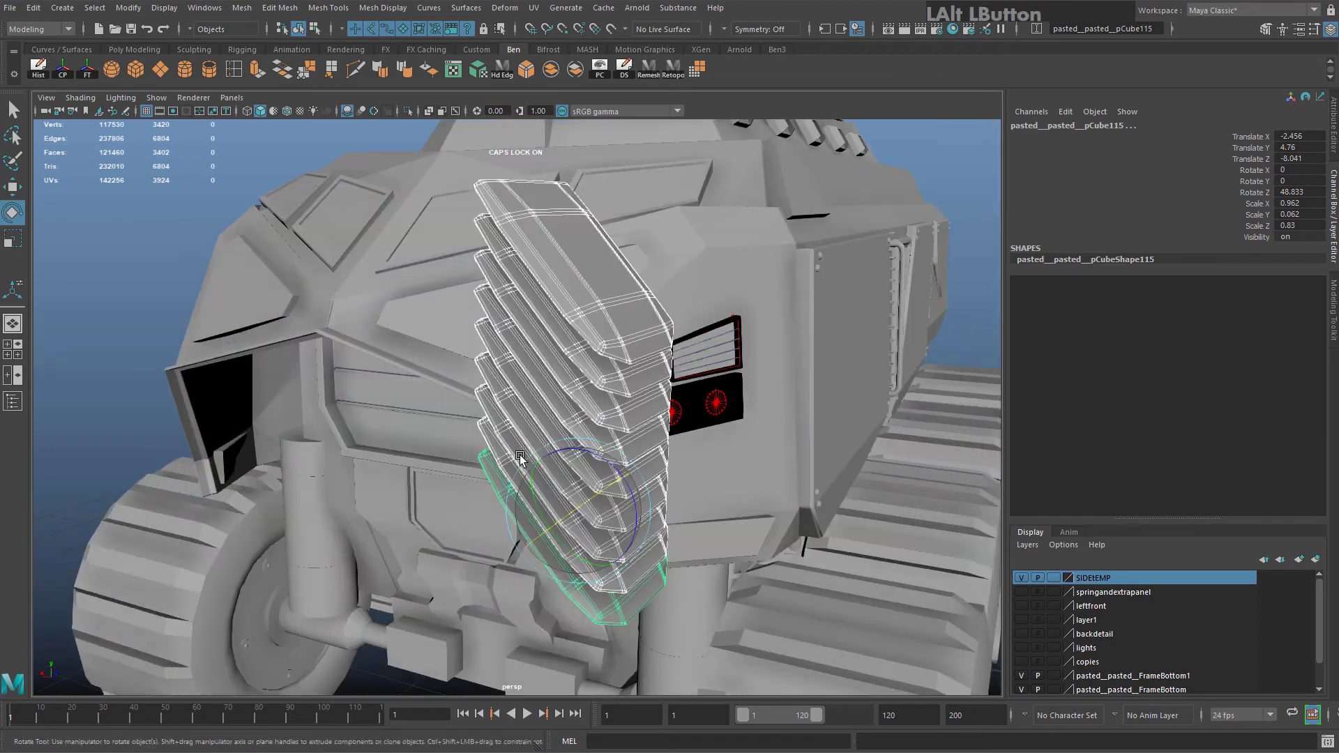
double_click(21, 219)
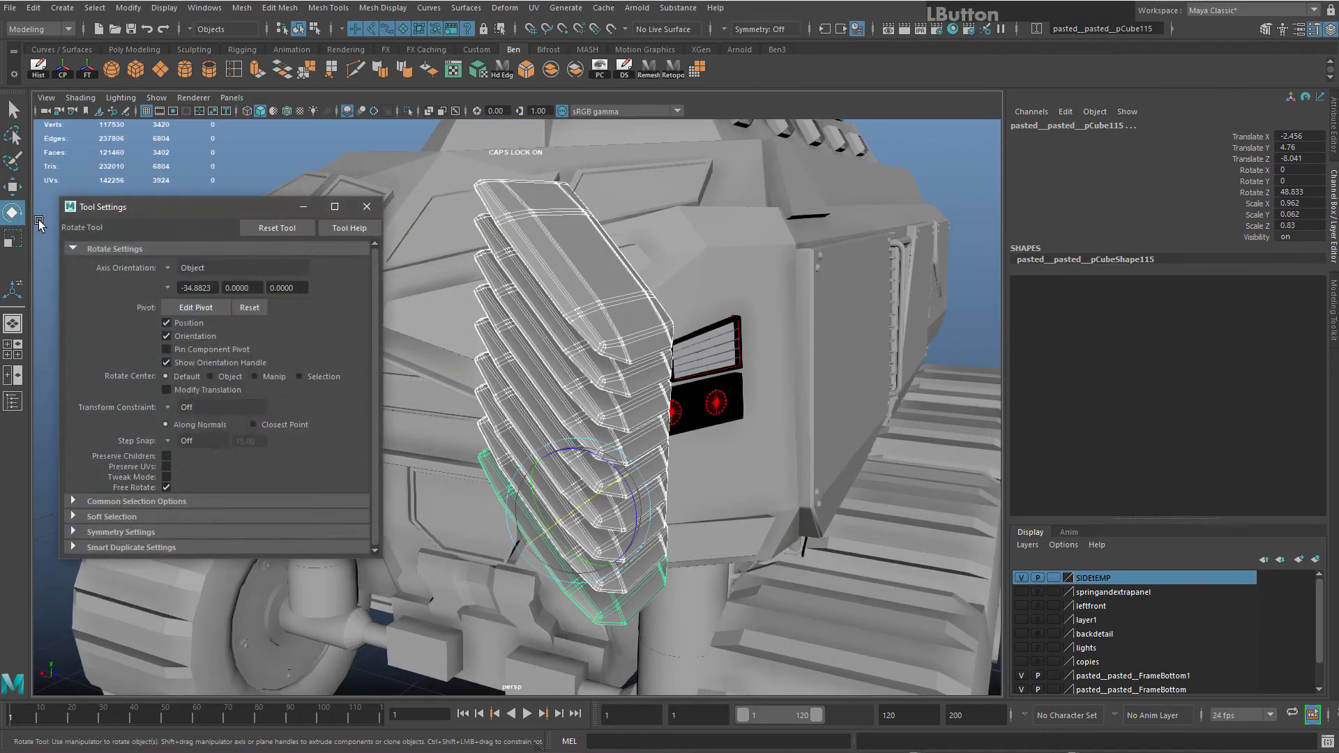
left_click(166, 268)
left_click(195, 292)
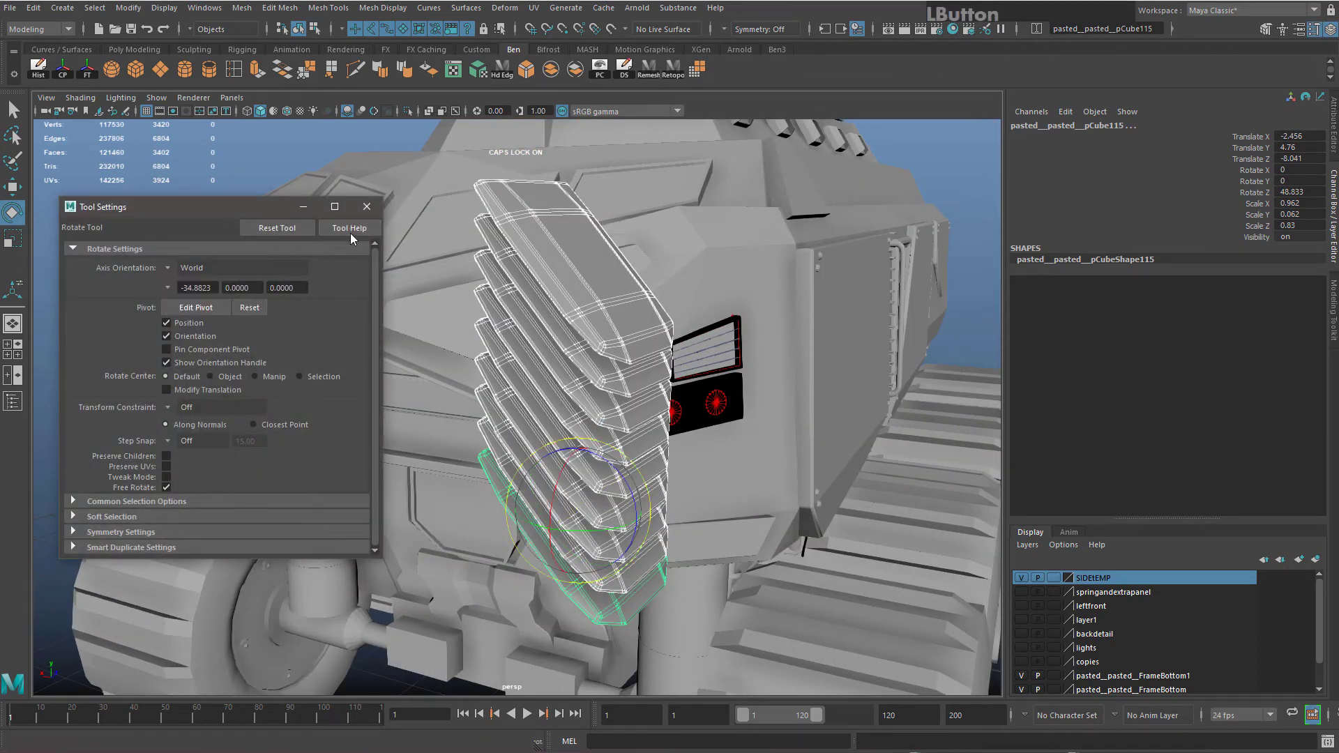
left_click(365, 208)
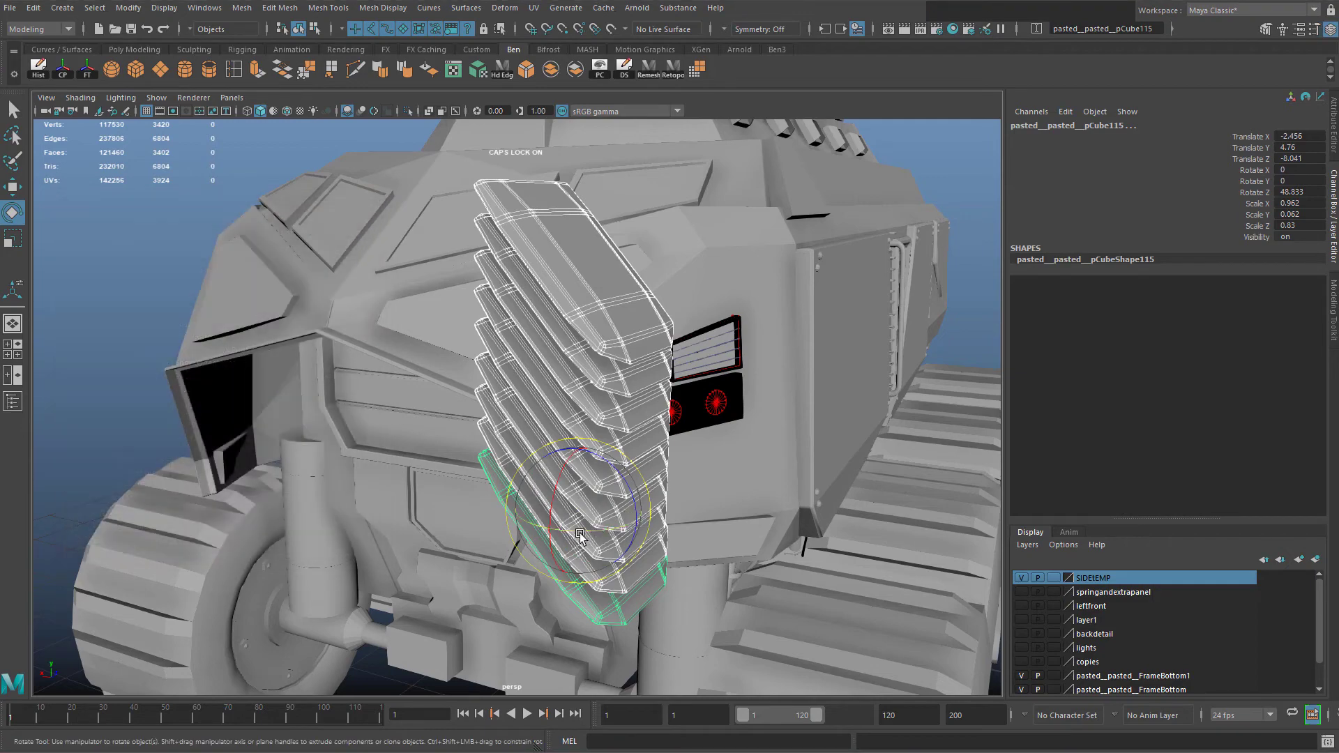
left_click_drag(588, 535, 514, 538)
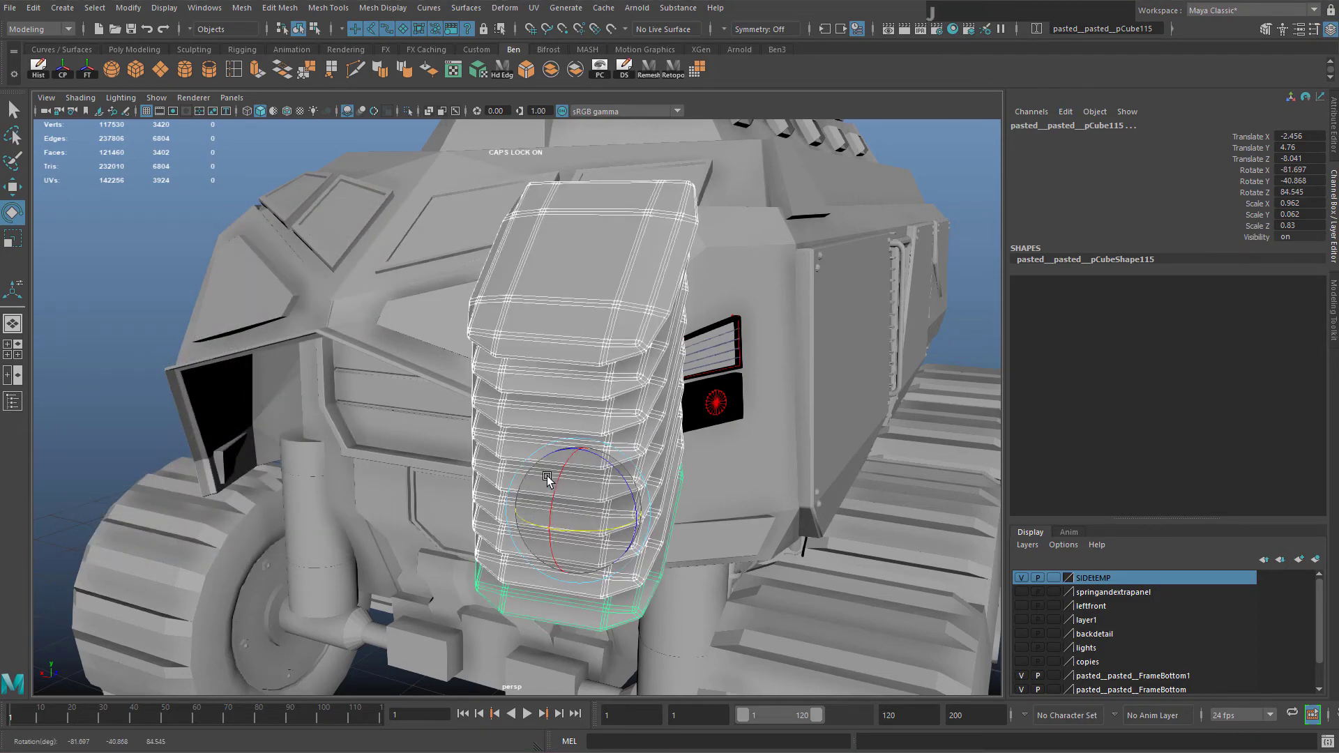
Set the Move tool's axis orientation to World and move the slats into the middle of the front grille opening
left_click_drag(497, 417, 793, 483, "alt")
key("w")
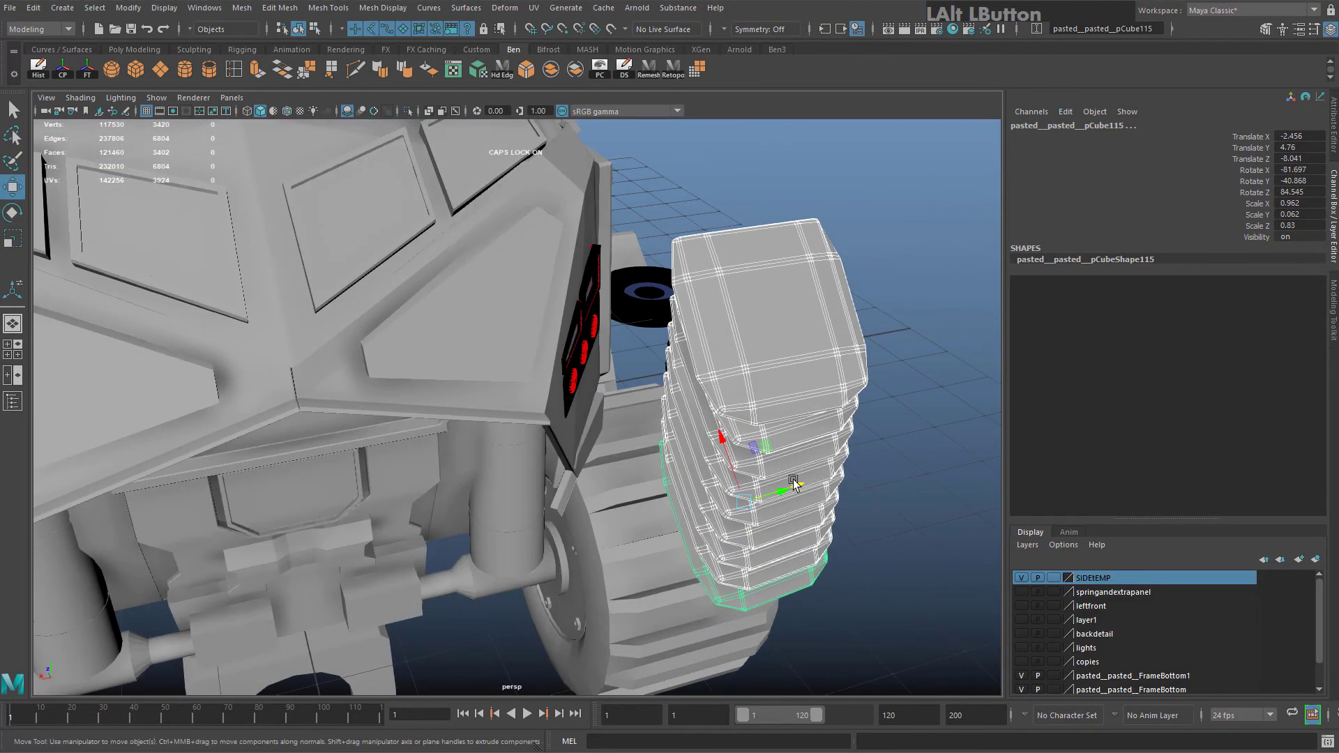
double_click(14, 186)
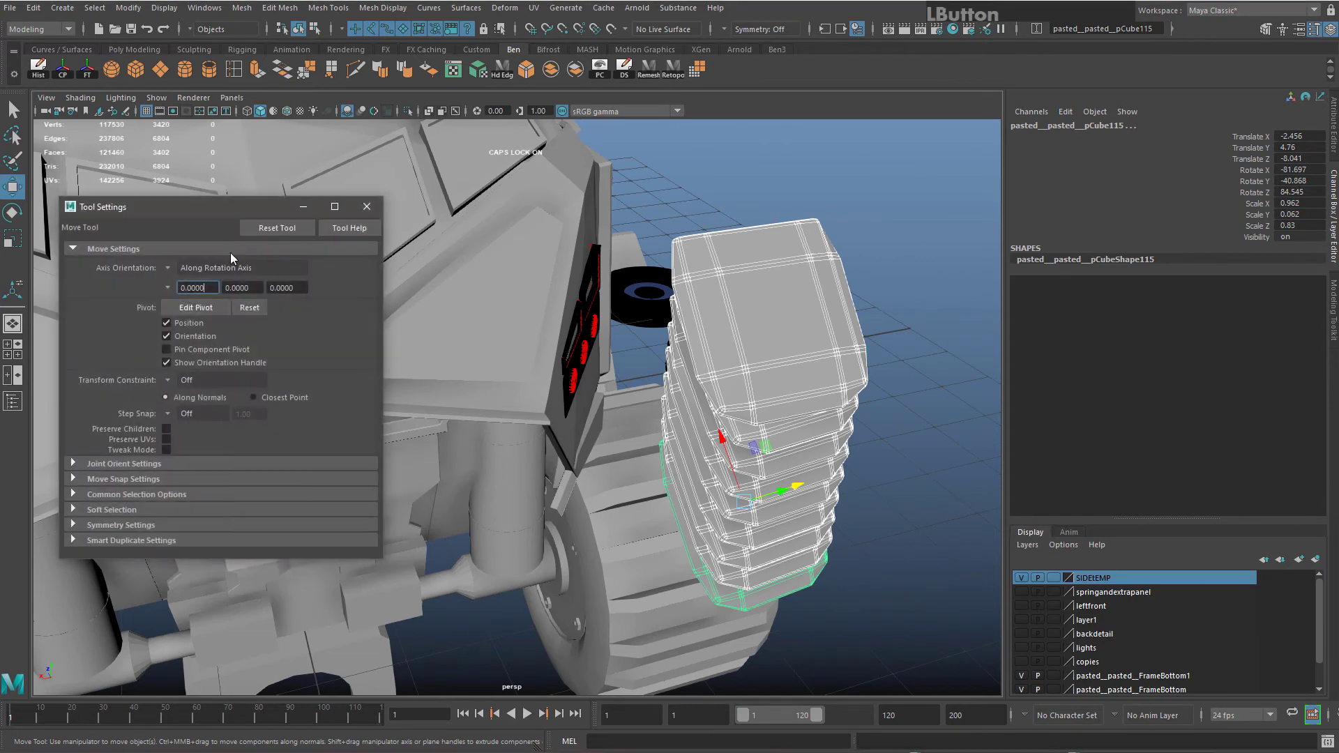
left_click(188, 268)
left_click(193, 273)
left_click(168, 268)
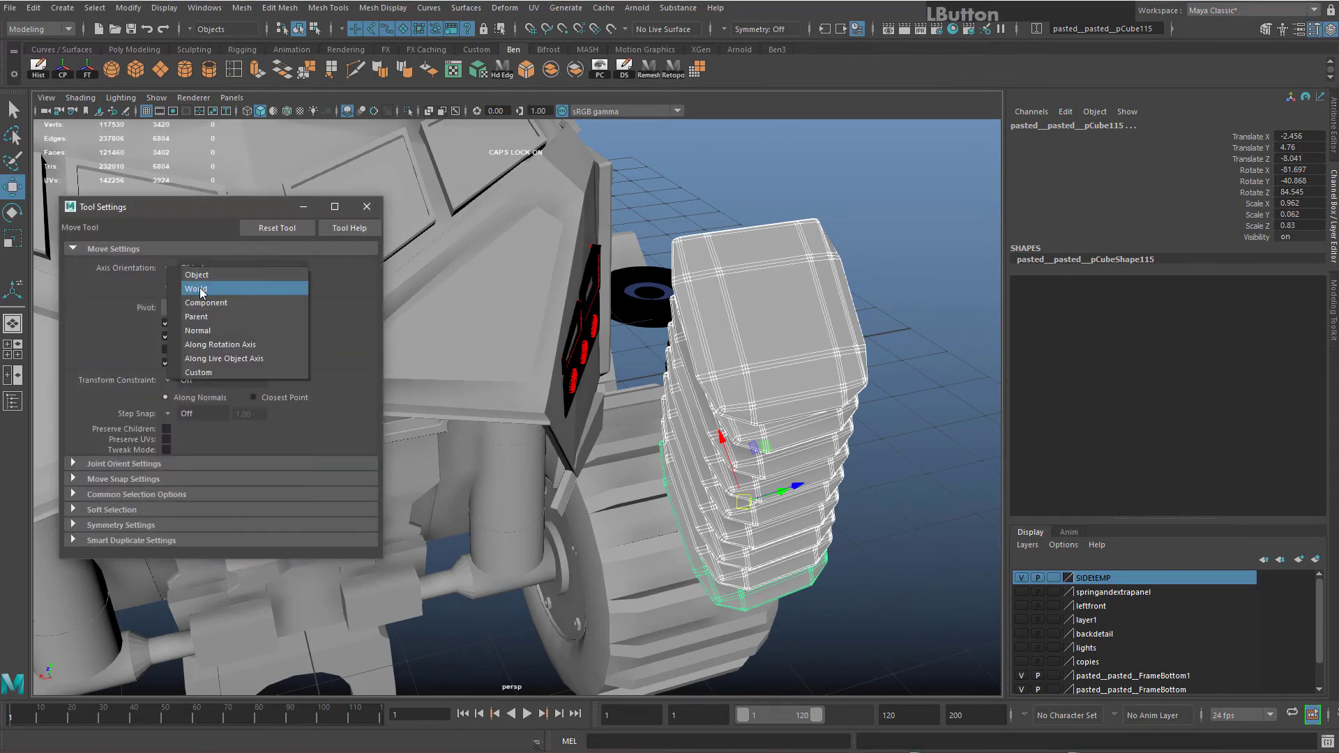
left_click(201, 289)
left_click(367, 206)
scroll(568, 353, "down", 4)
left_click_drag(568, 353, 621, 354, "alt")
left_click_drag(615, 448, 254, 359)
Combine the slats into one mesh and stretch the vertices at both ends outward to fill the grille's width
left_click_drag(342, 437, 621, 550, "alt")
middle_click_drag(620, 550, 572, 446, "alt")
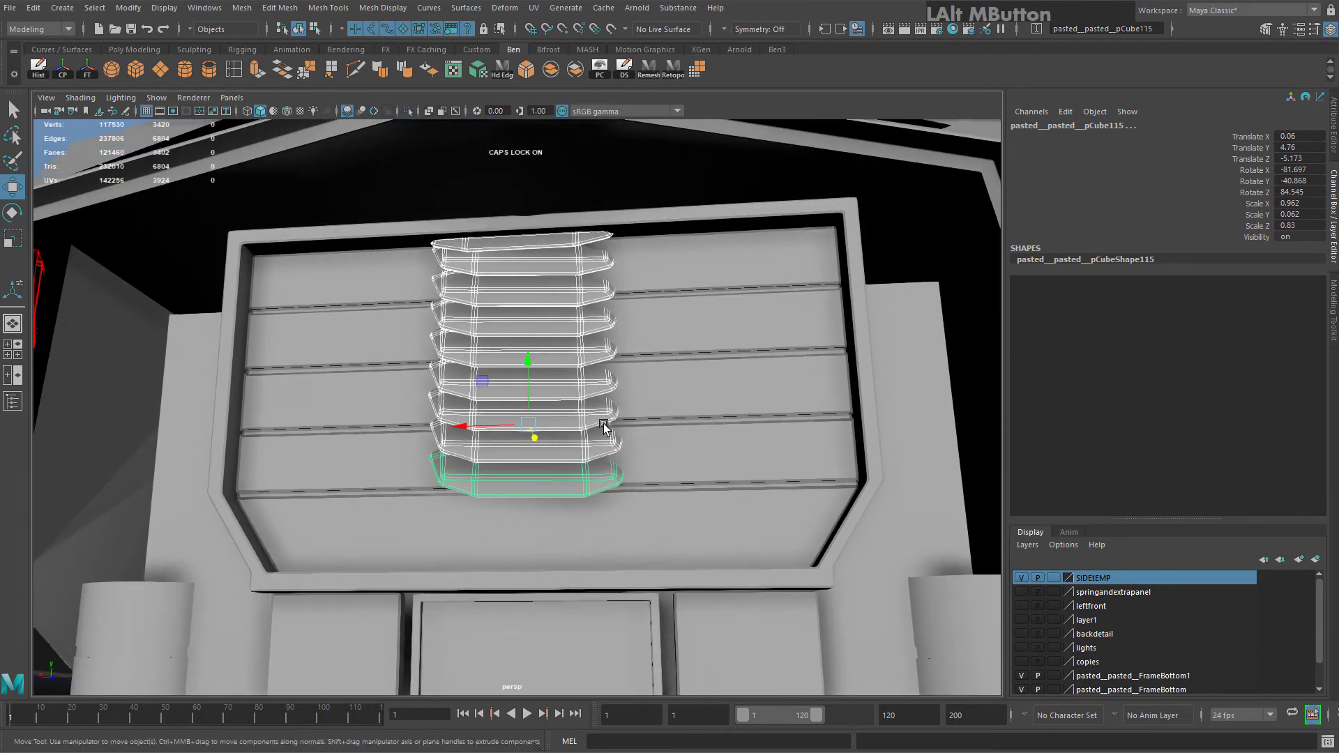
left_click_drag(572, 446, 537, 408, "alt")
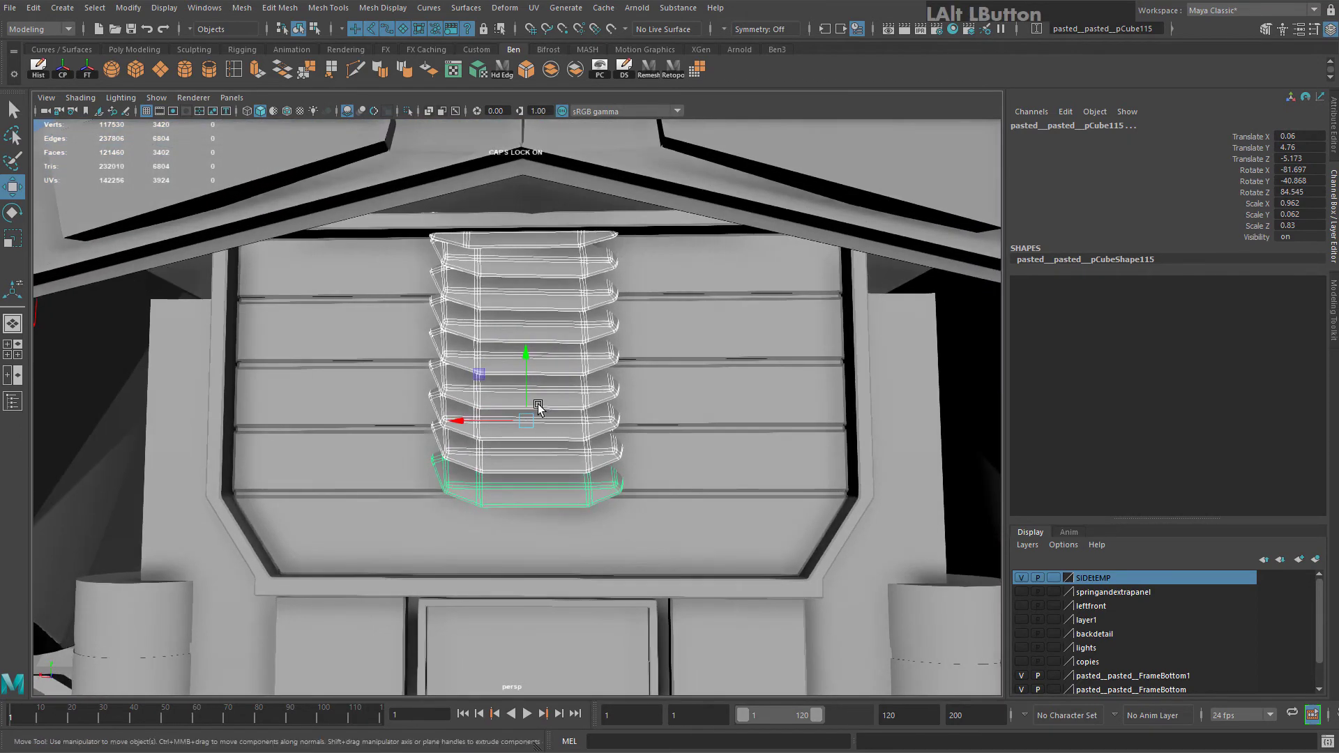
left_click(550, 70)
right_click(542, 270)
right_click_drag(468, 244, 457, 238)
left_click_drag(331, 146, 408, 249)
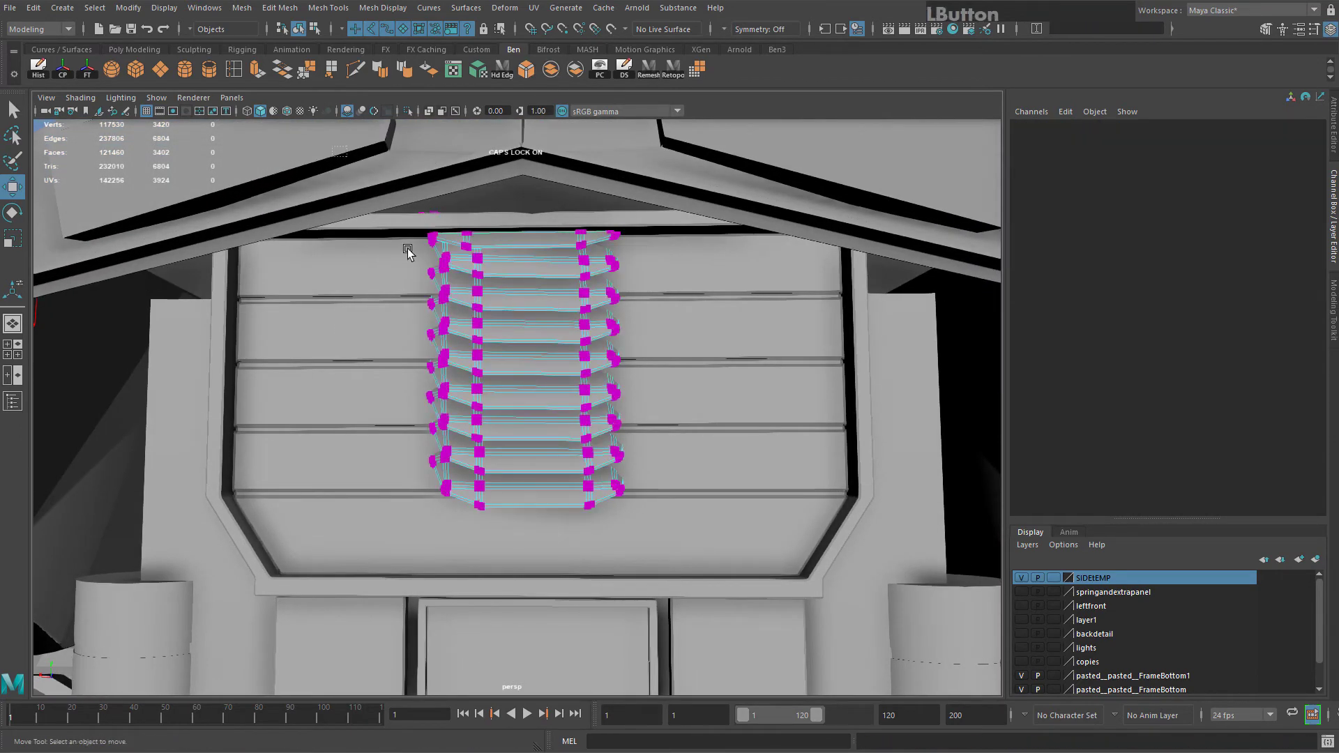
left_click_drag(509, 609, 510, 607)
left_click_drag(383, 299, 209, 318)
left_click_drag(505, 235, 687, 382)
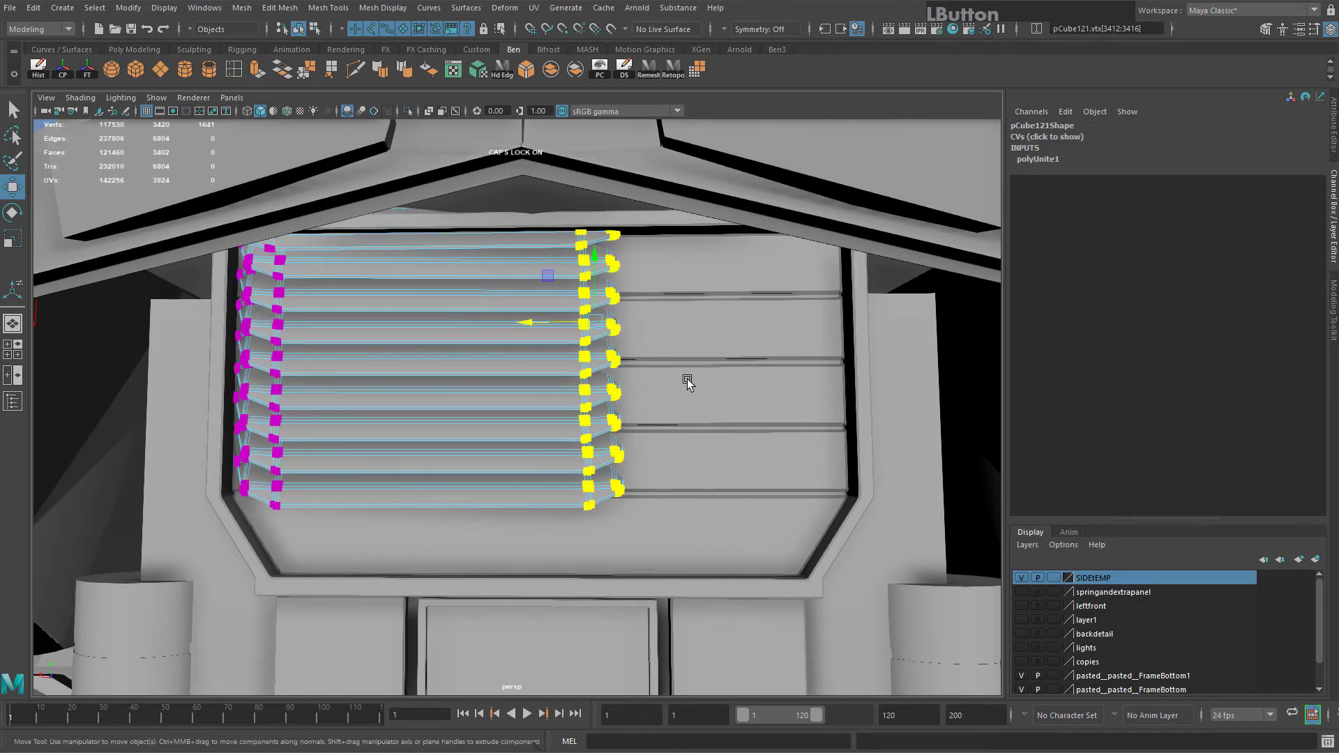
left_click_drag(530, 318, 743, 338)
right_click_drag(391, 362, 458, 328)
Duplicate the widened slats, move the copy down about 1.4 units and separate it into individual slats
left_click_drag(458, 328, 582, 389, "alt")
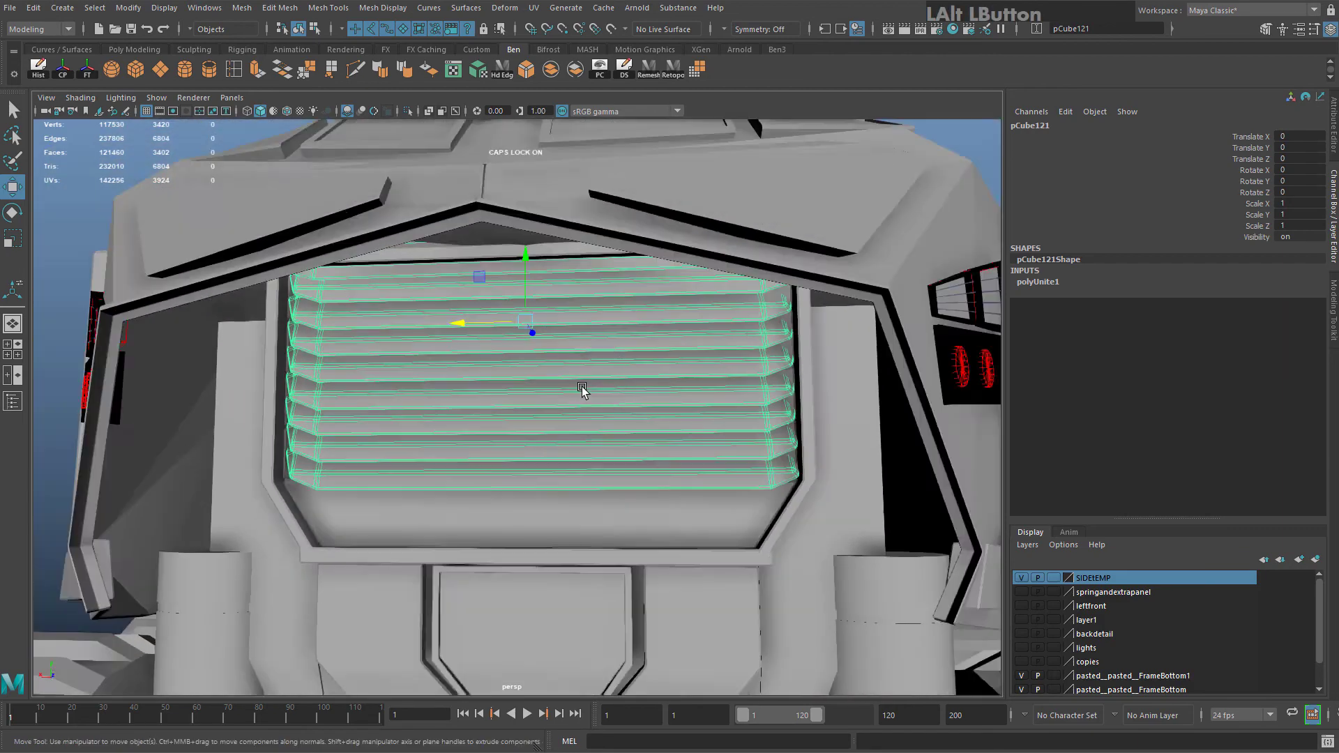
scroll(572, 380, "up", 2)
key("ctrl+d")
left_click_drag(528, 242, 556, 502)
middle_click_drag(556, 502, 436, 420, "alt")
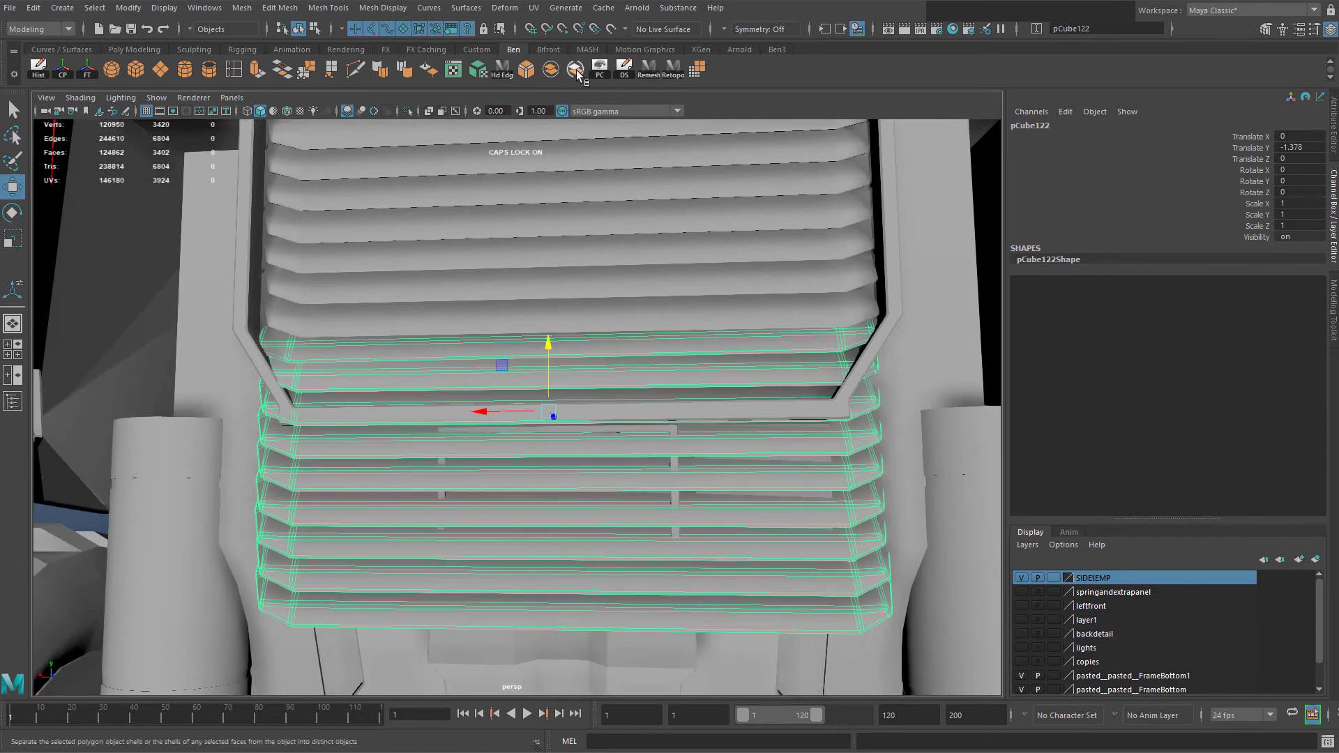
Delete the copied slats from the grille's lower frame edge downward, keeping only the two inside the opening
left_click(358, 424)
key("Delete")
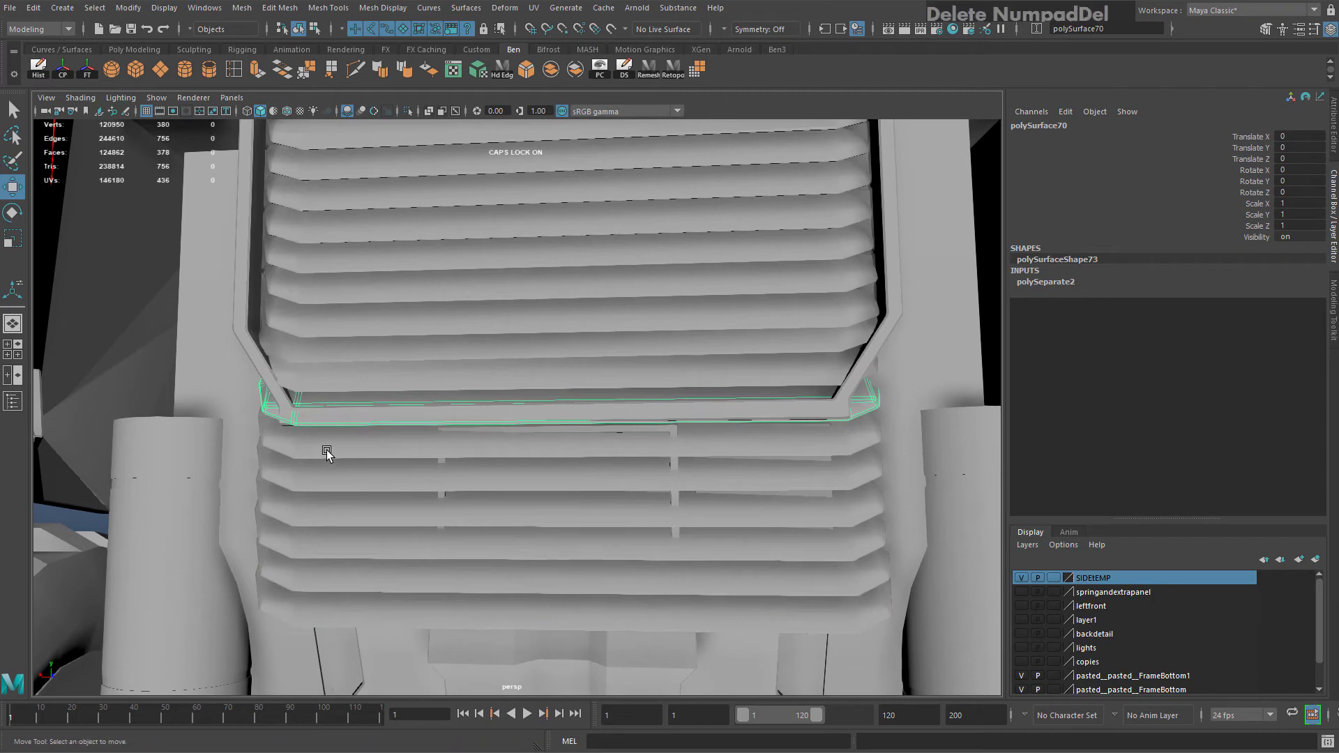
left_click(323, 448)
key("Delete")
left_click(317, 485)
key("Delete")
left_click(314, 518)
key("Delete")
left_click(312, 548)
key("Delete")
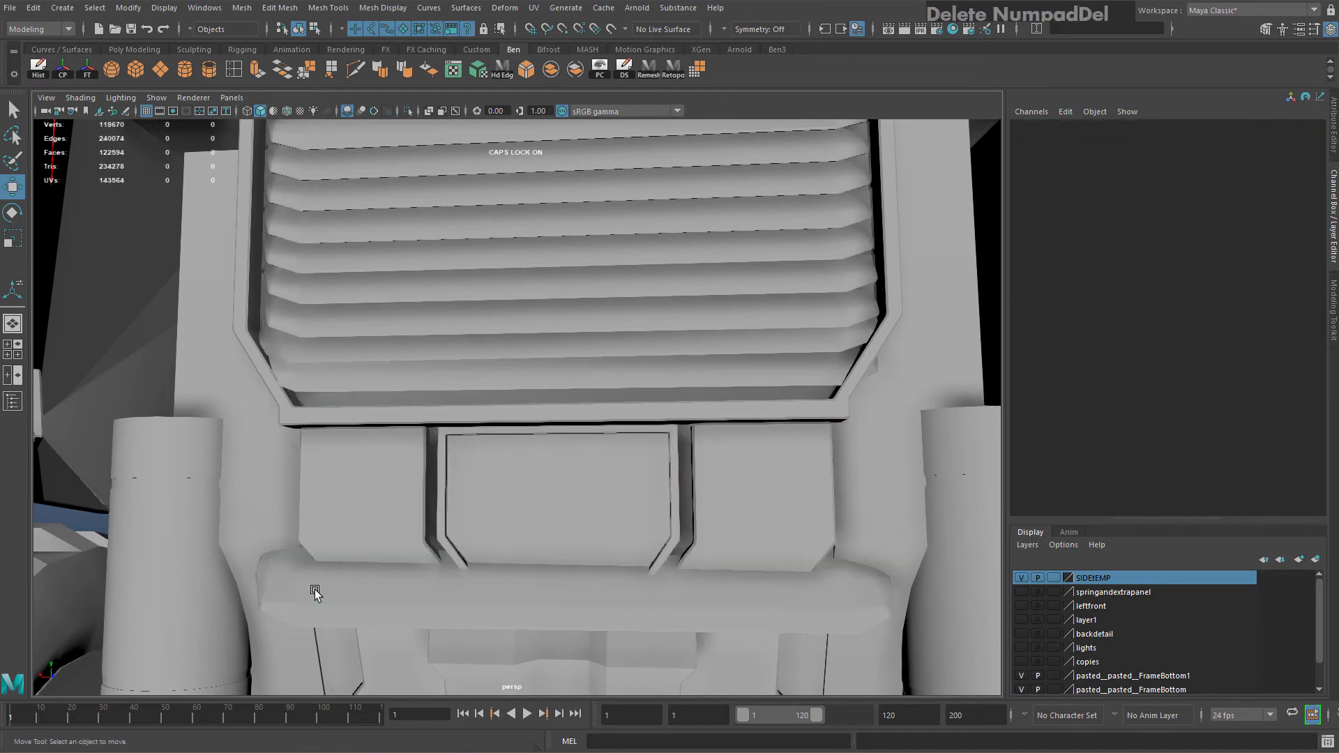
left_click(316, 589)
key("Delete")
Narrow the upper of the two added slats by moving its end vertices inward on both sides
left_click(338, 364)
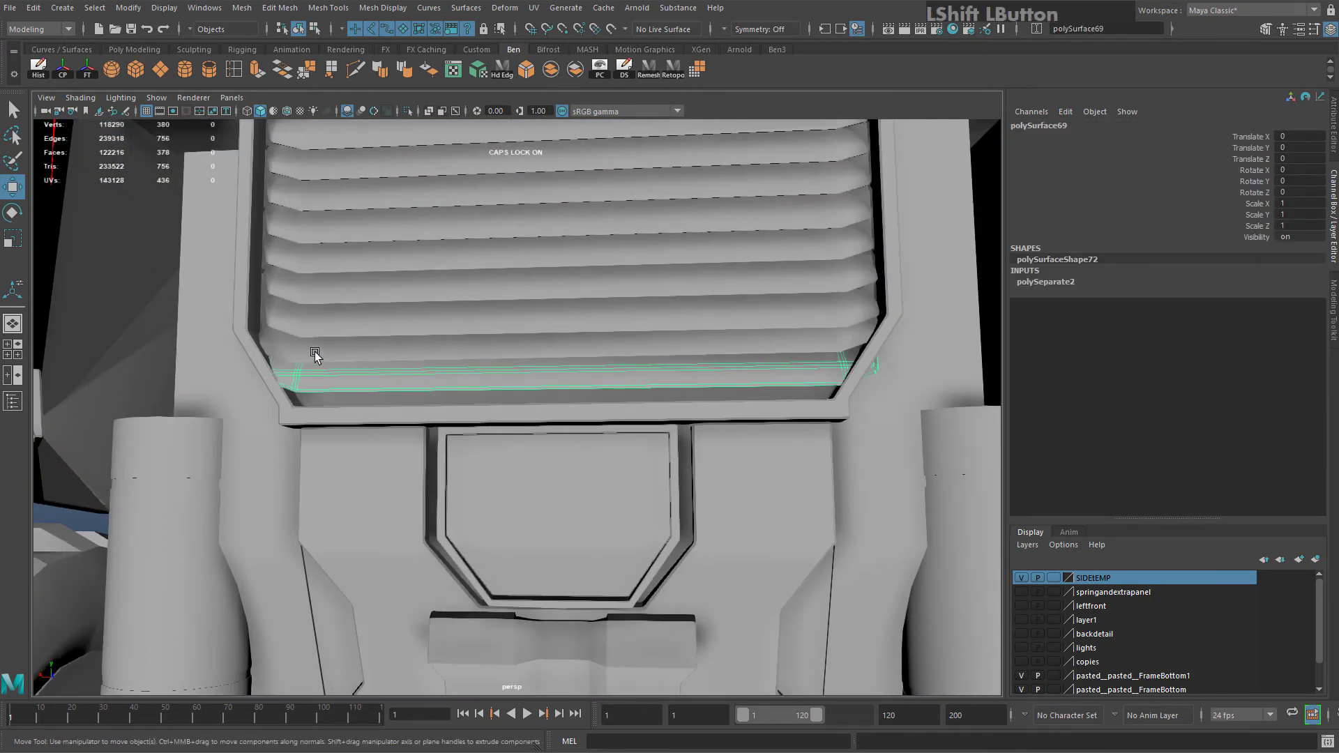
left_click(315, 355, "shift")
left_click_drag(315, 355, 437, 348, "alt")
left_click(341, 364)
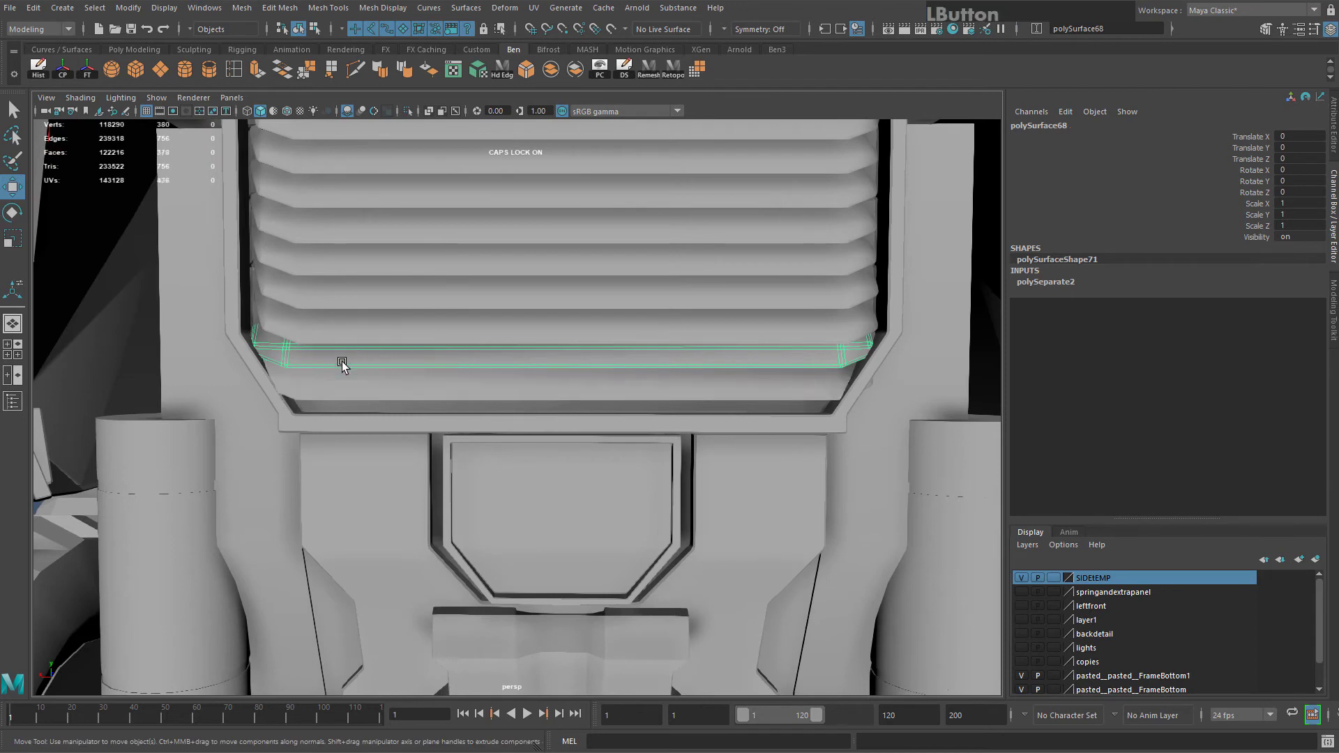
right_click_drag(341, 362, 276, 337)
mouse_move(205, 283)
left_mouse_down()
mouse_move(447, 522)
mouse_move(222, 290)
left_mouse_up()
key("w")
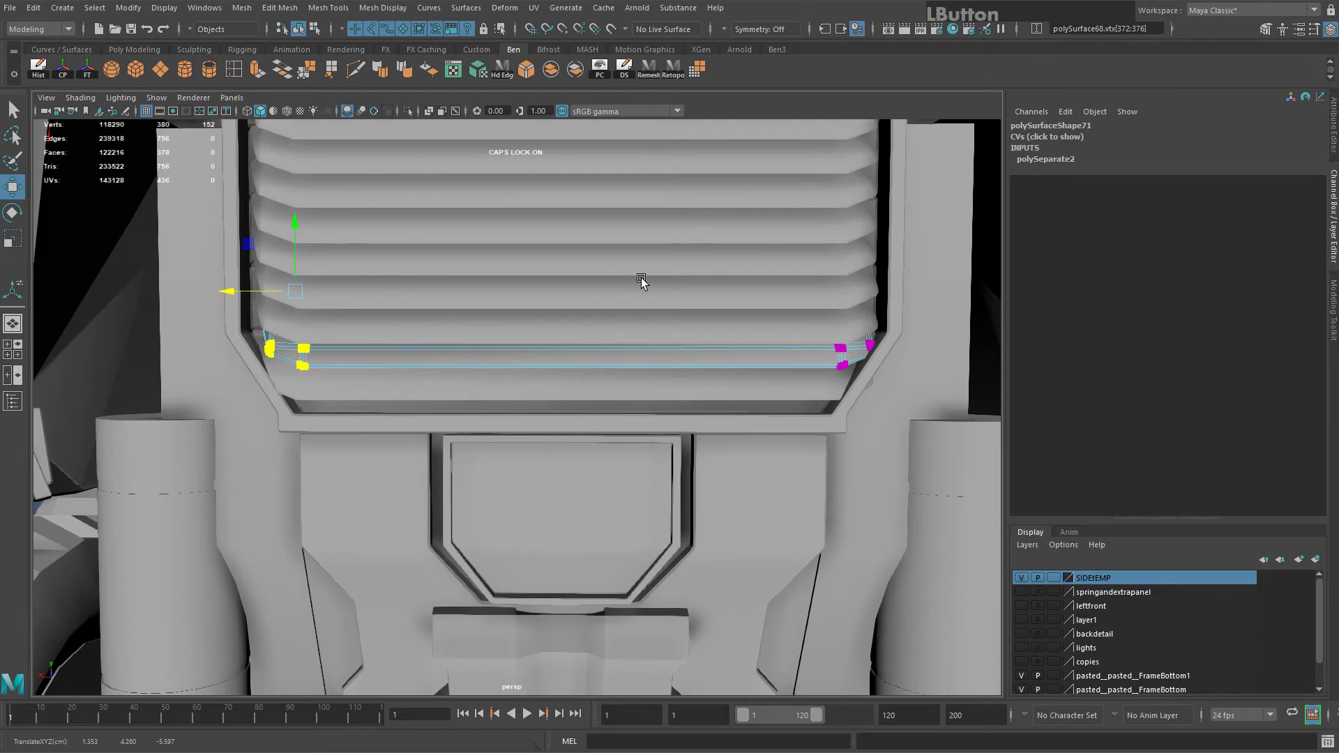
left_click_drag(641, 279, 938, 436)
left_click_drag(794, 342, 783, 341)
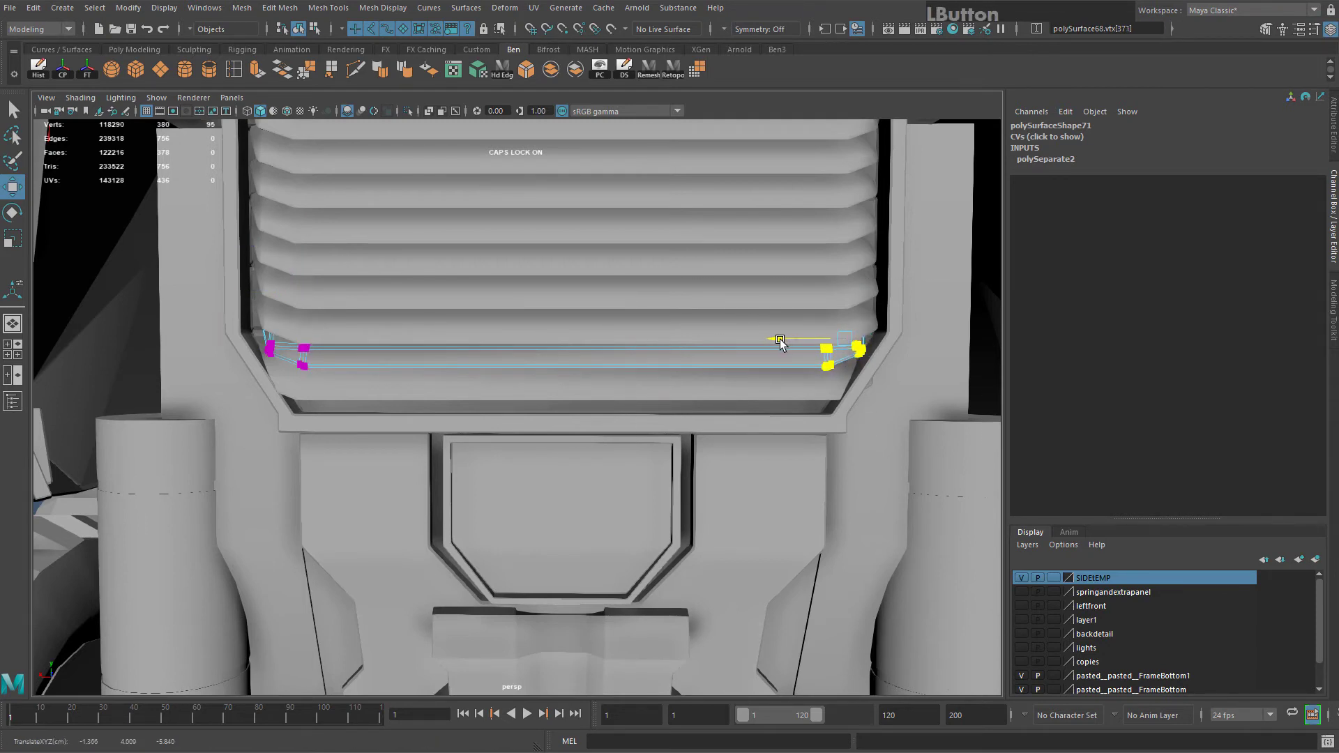
Shorten the lowest slat at both ends so it fits between the grille frame's angled lower corners
left_click(471, 391)
right_click_drag(470, 383, 391, 379)
left_click_drag(370, 314, 230, 428)
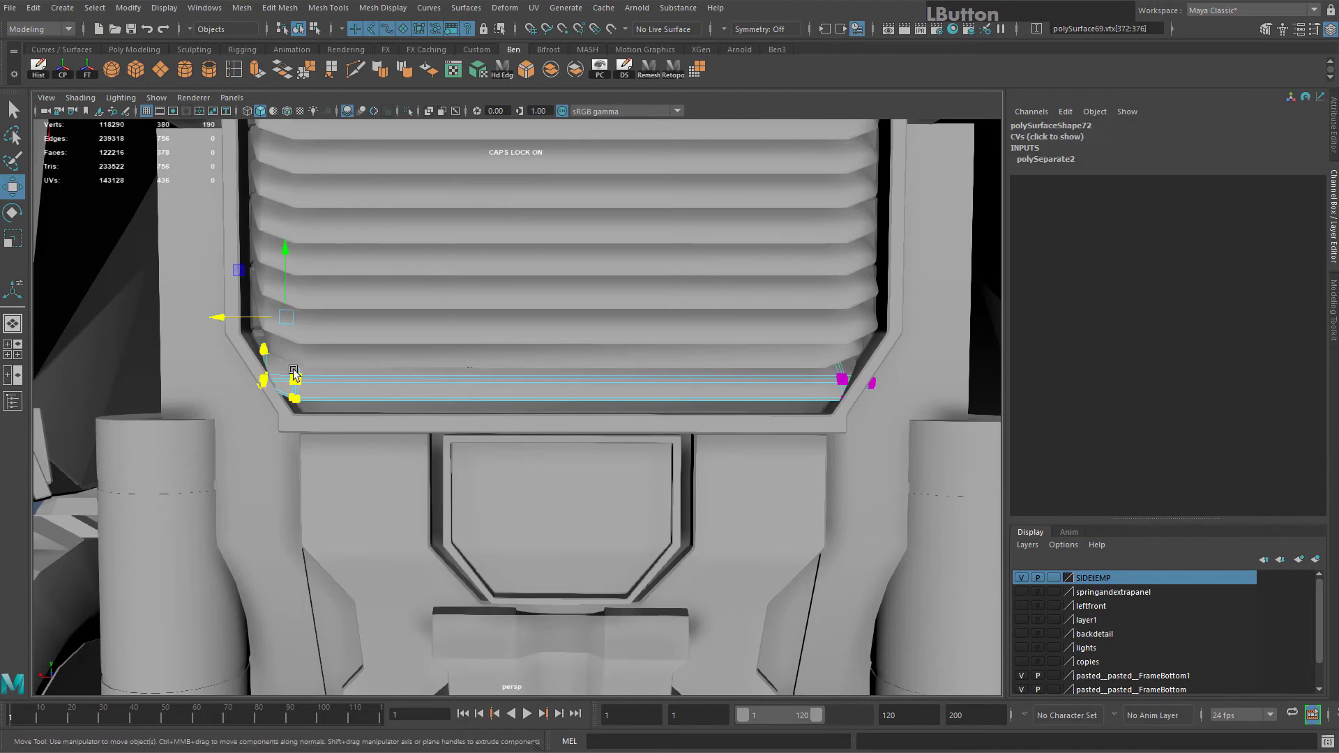
left_click_drag(220, 316, 241, 317)
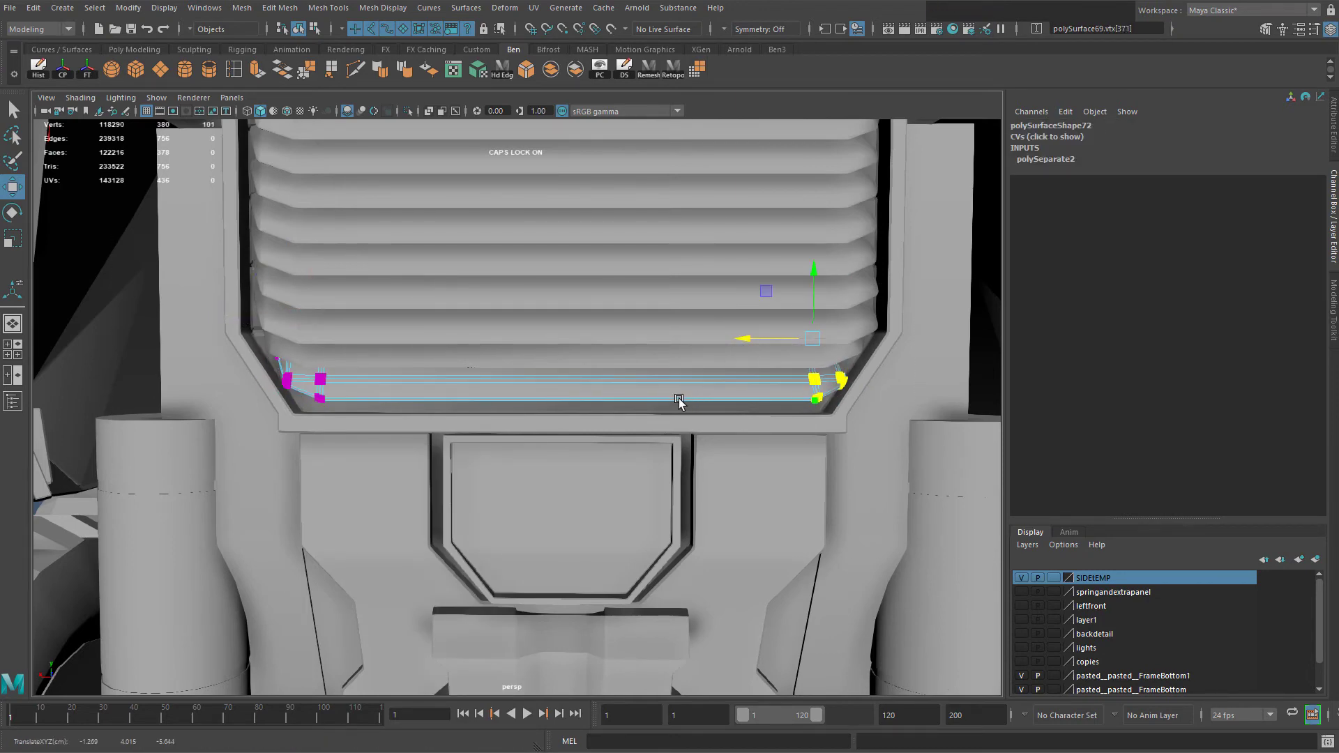
Select the original slats together with the two added lower slats and combine them into a single mesh
right_click_drag(678, 382, 748, 349)
scroll(781, 354, "down", 5)
left_click(839, 360)
left_click_drag(831, 359, 624, 371, "alt")
scroll(628, 412, "down", 6)
left_click_drag(625, 418, 557, 398, "alt")
scroll(620, 487, "up", 6)
left_click(535, 339)
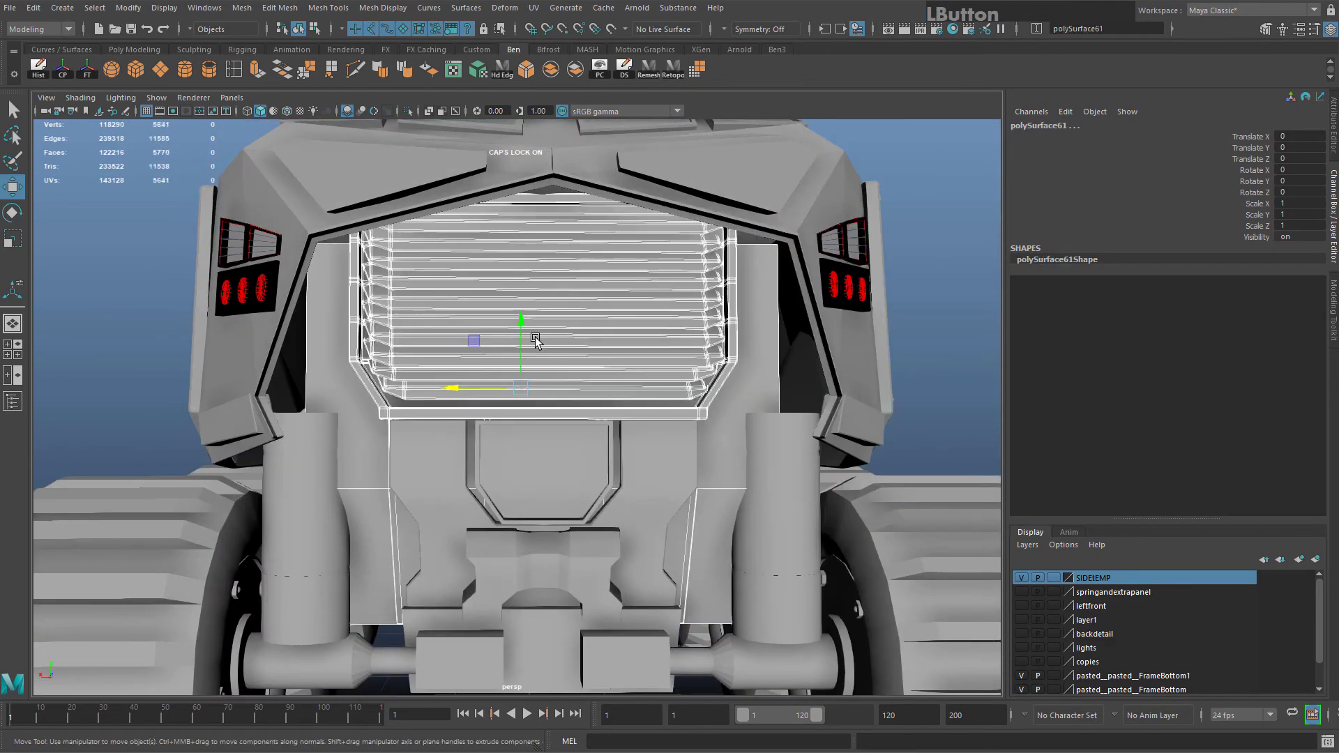
scroll(535, 338, "up", 5)
middle_click_drag(534, 338, 536, 466, "alt")
left_click(536, 461)
left_click(491, 503, "shift")
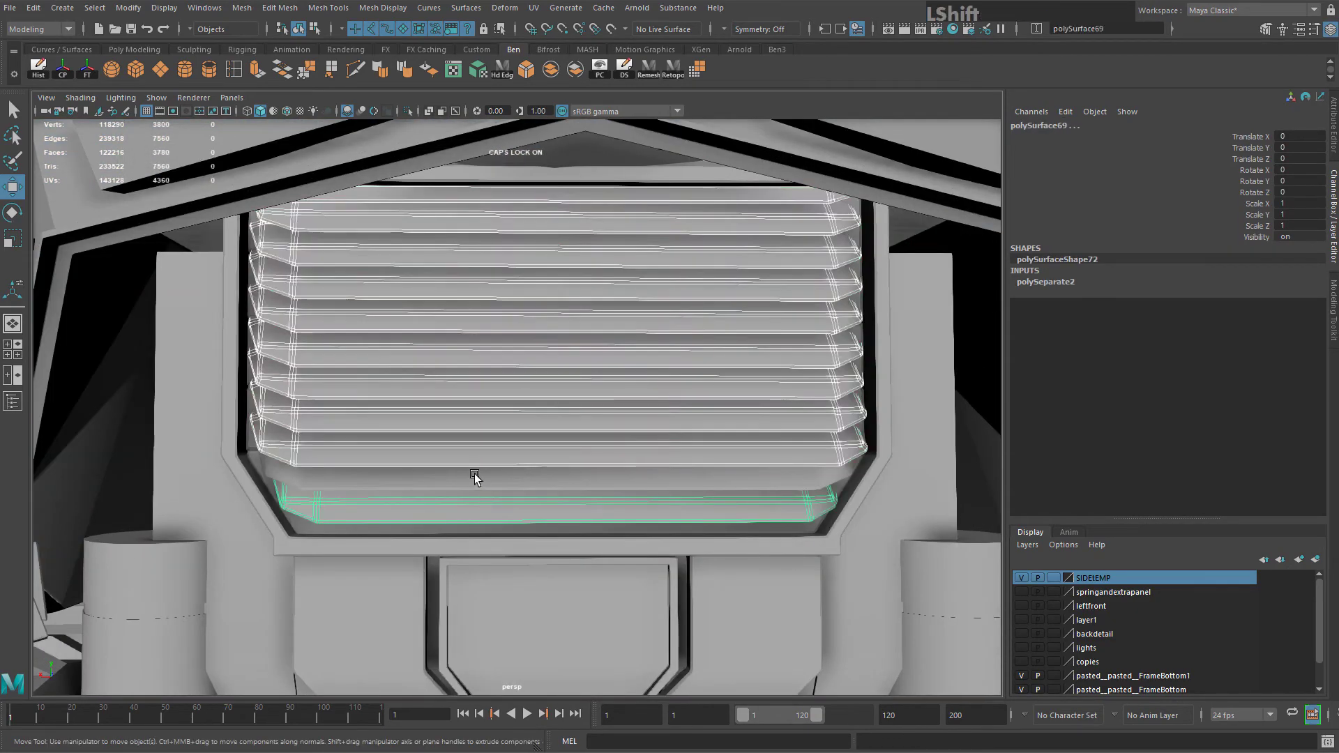
left_click(475, 475, "shift")
left_click(556, 72)
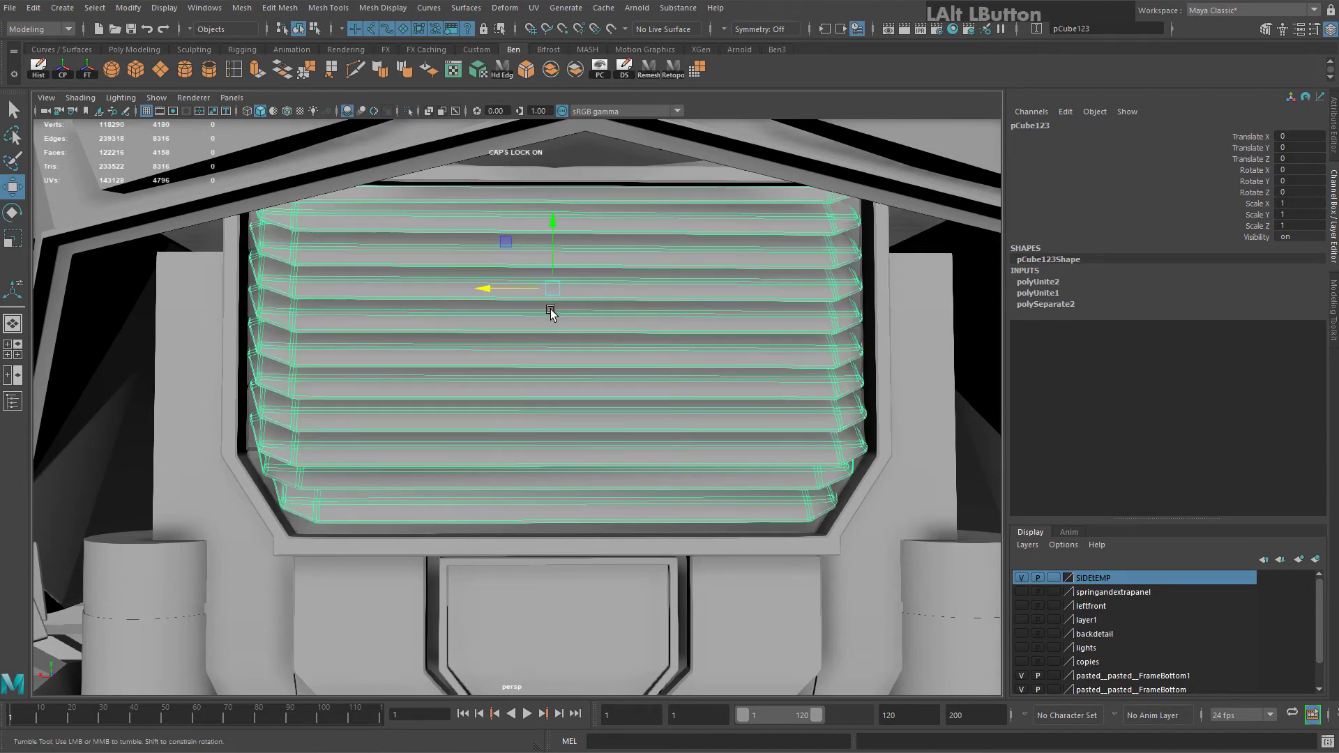
Switch to the orthographic back view and frame the slatted front grille
left_click_drag(553, 311, 556, 335, "alt")
key("space")
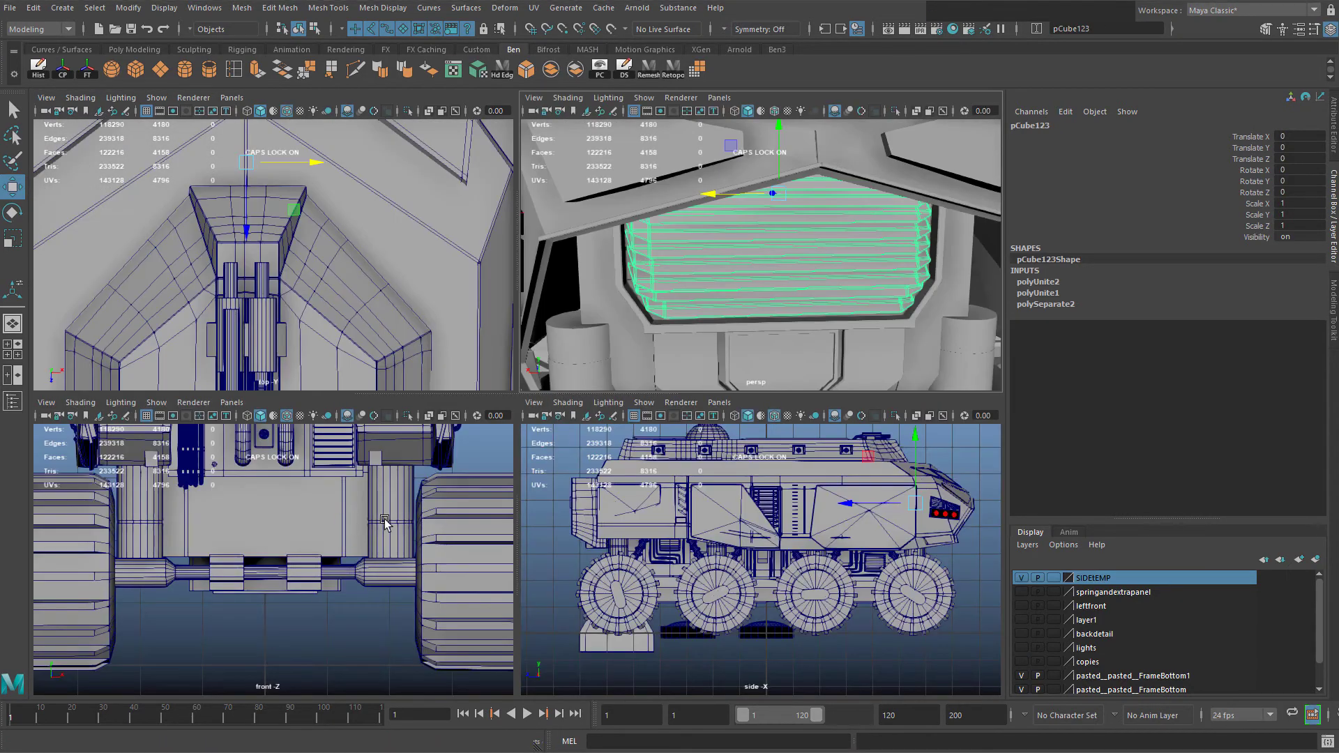
key("f")
key("space")
scroll(394, 493, "down", 10)
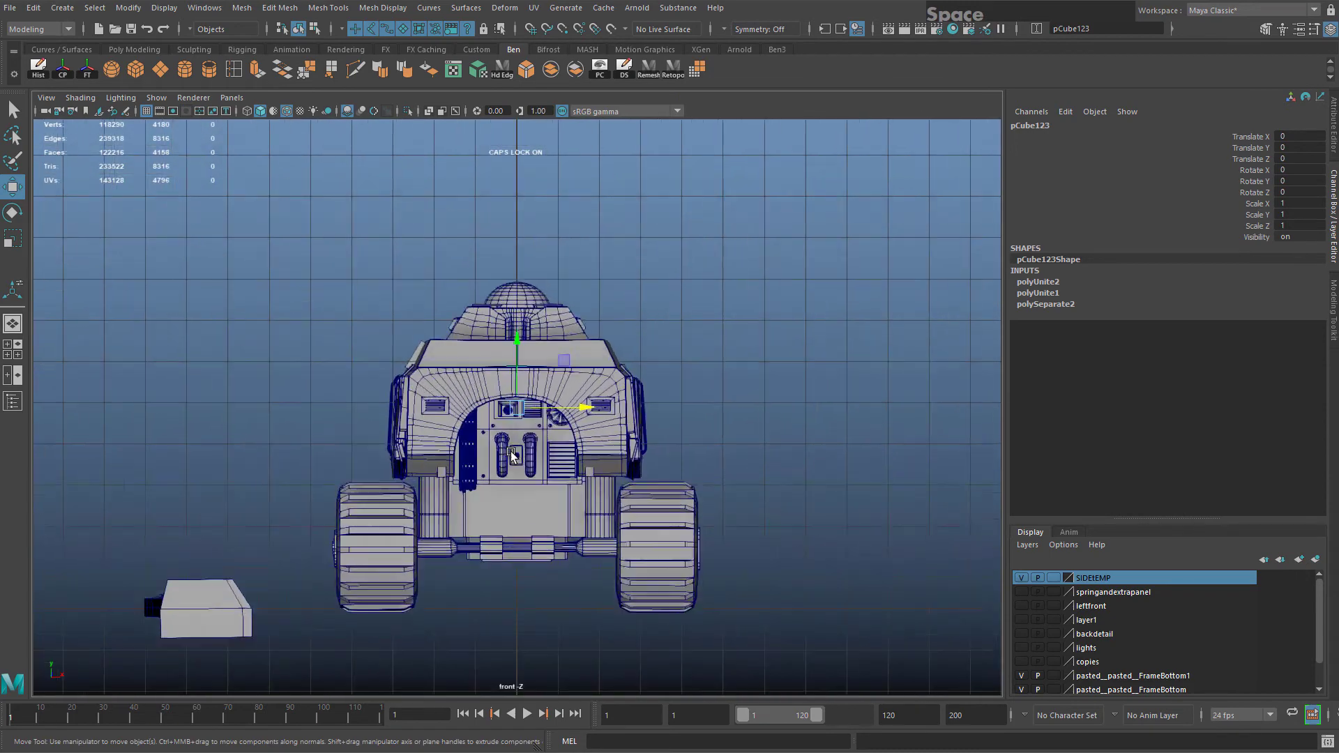
scroll(511, 451, "up", 1)
key("space")
left_click_drag(516, 457, 467, 485)
scroll(519, 451, "down", 8)
middle_click_drag(519, 452, 569, 617, "alt")
scroll(568, 544, "up", 4)
middle_click_drag(568, 533, 554, 387, "alt")
scroll(554, 387, "up", 2)
scroll(545, 349, "up", 2)
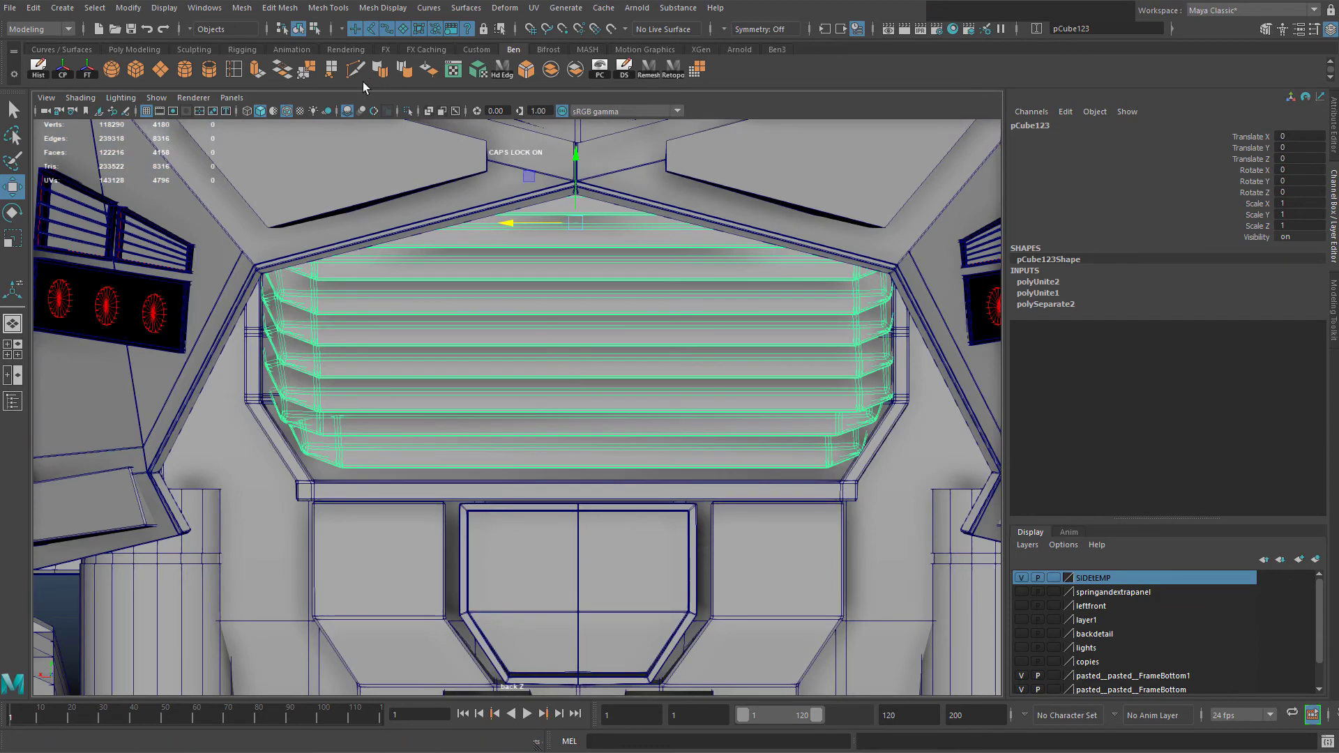
Slice the combined slats with a straight vertical Multi-Cut down the middle of the grille
key("ctrl+shift+x")
scroll(578, 277, "down", 10)
scroll(595, 325, "up", 6)
left_click(714, 322)
scroll(584, 297, "up", 1)
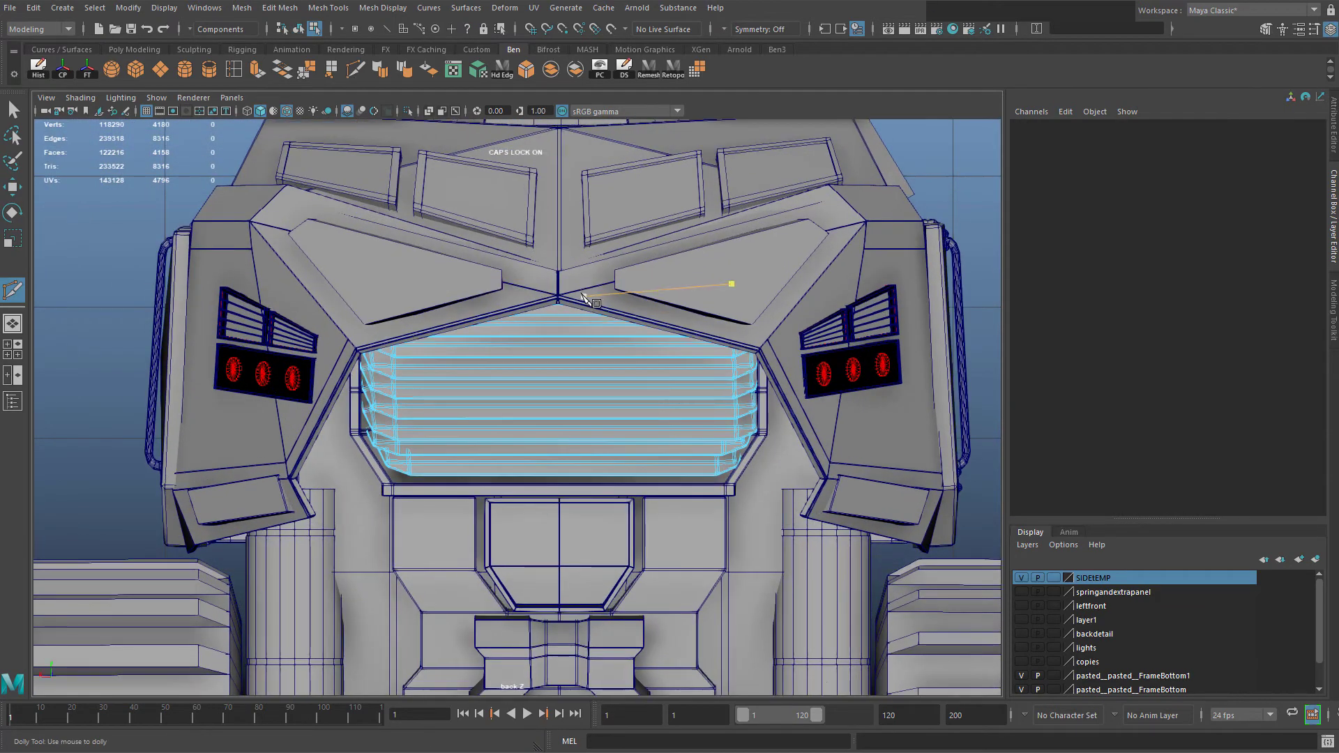
scroll(562, 286, "up", 2)
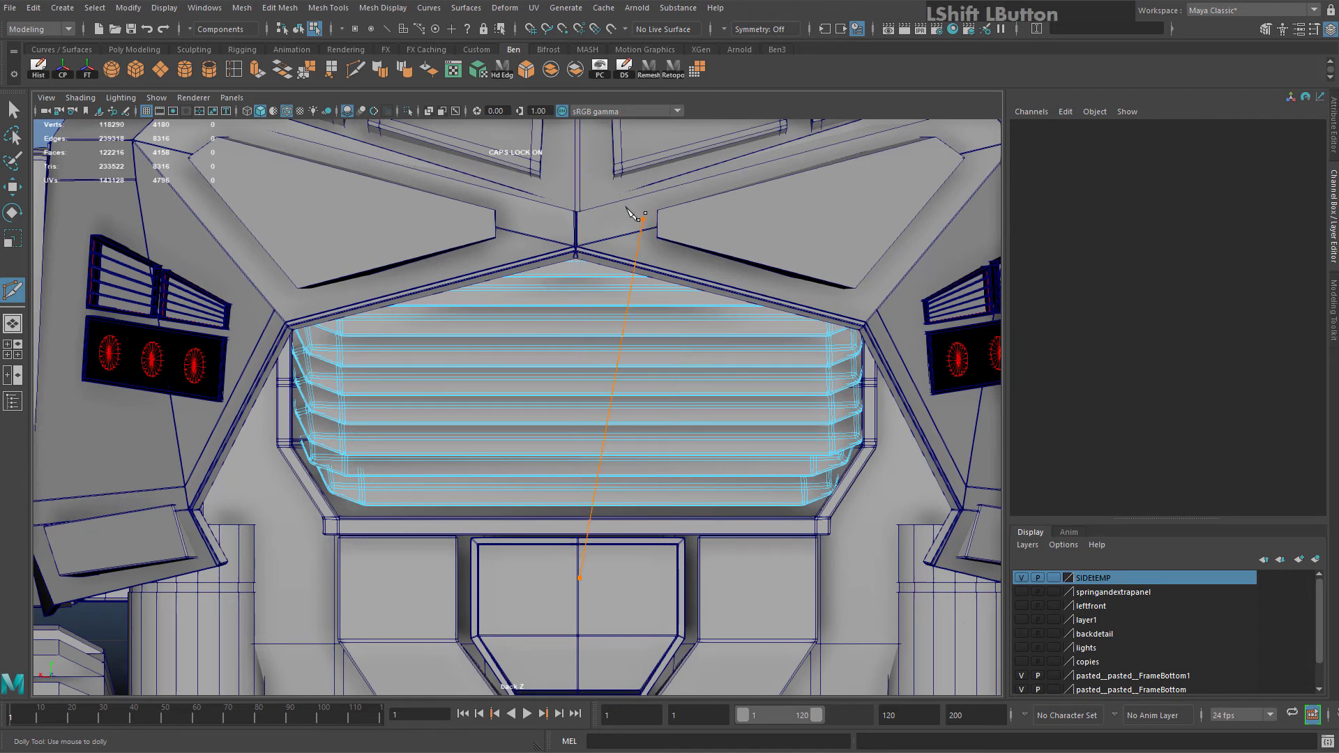
middle_click_drag(549, 216, 543, 197, "alt")
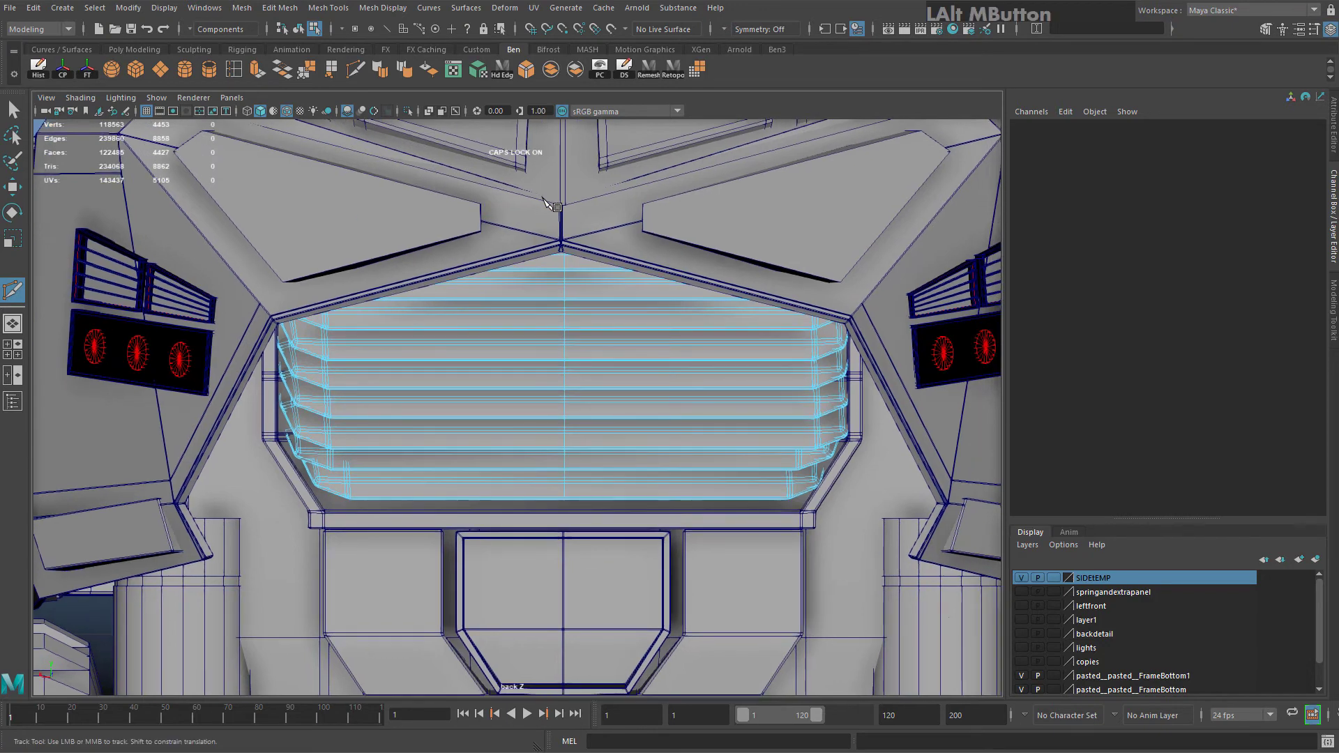
scroll(618, 295, "up", 3)
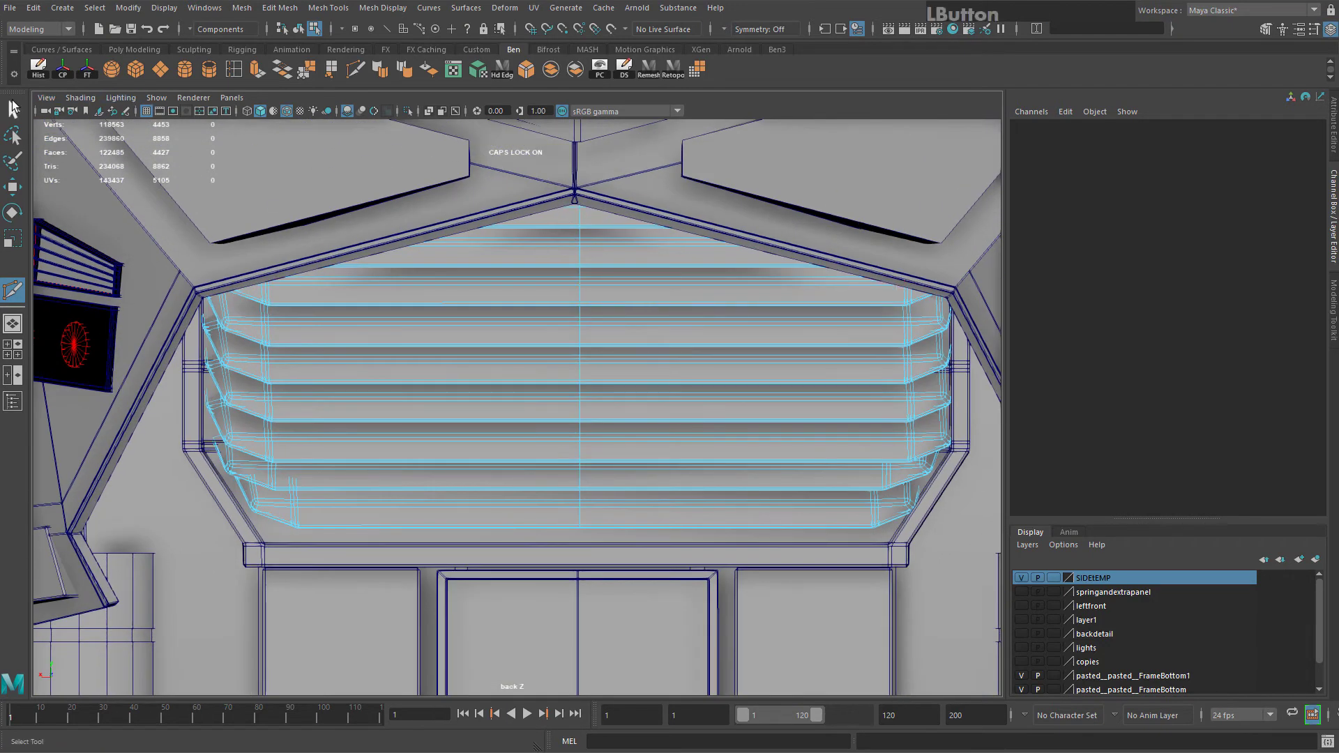
Select the new middle column of slat vertices and shift it sideways onto the vehicle's centre line
left_click(12, 106)
right_click_drag(660, 275, 598, 285)
scroll(597, 307, "down", 8)
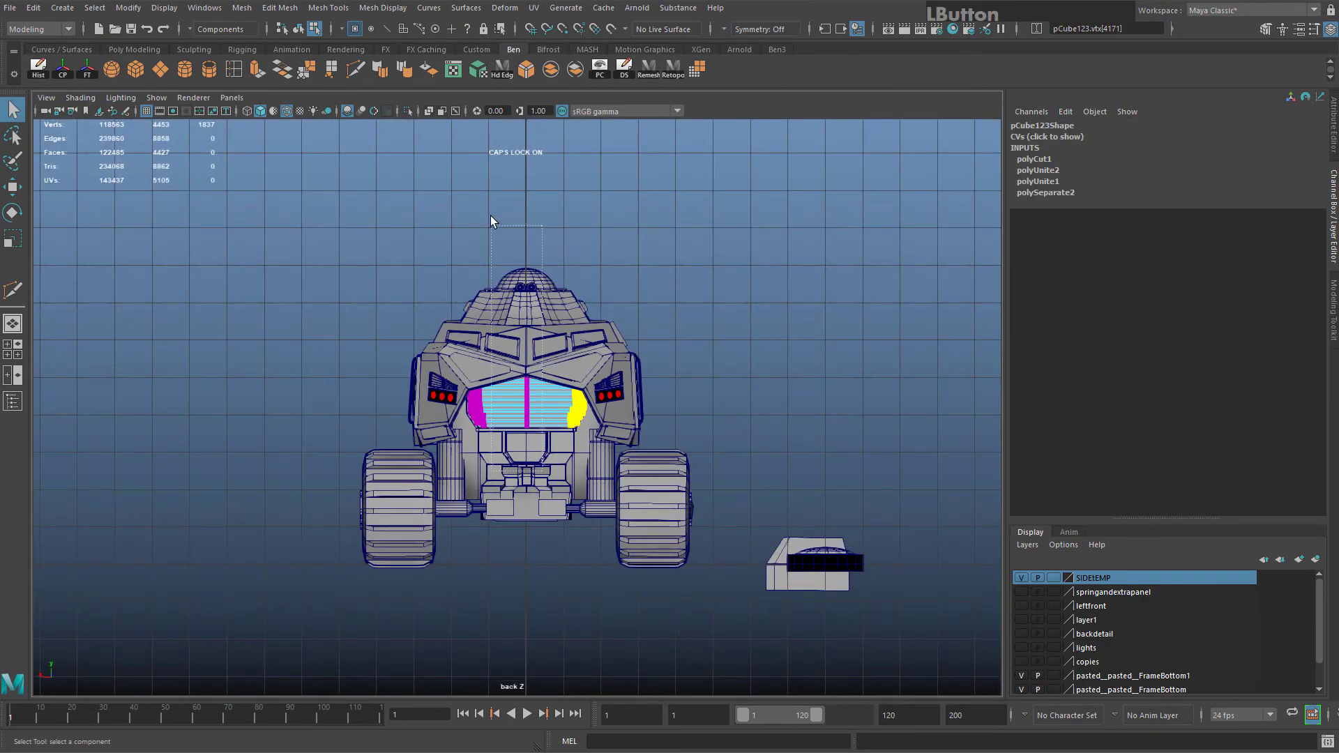
scroll(587, 384, "up", 5)
key("w")
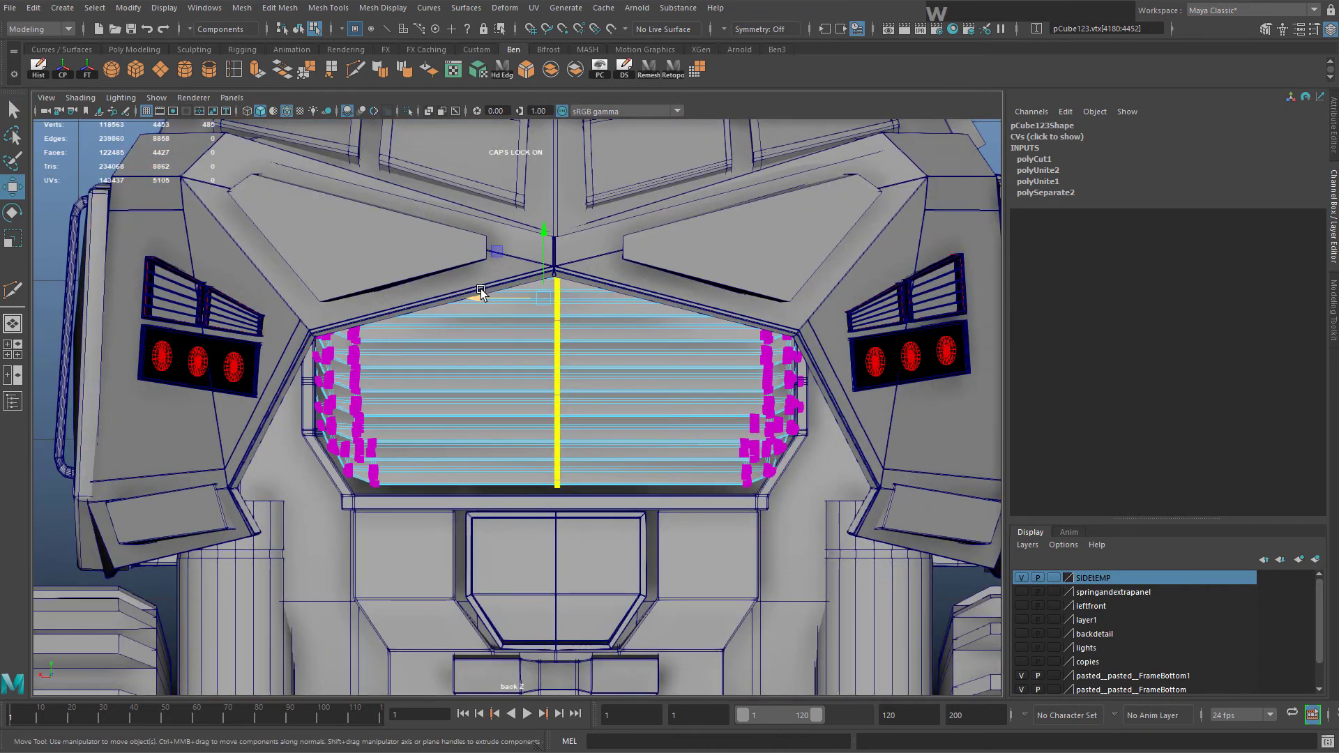
left_click_drag(482, 293, 480, 293)
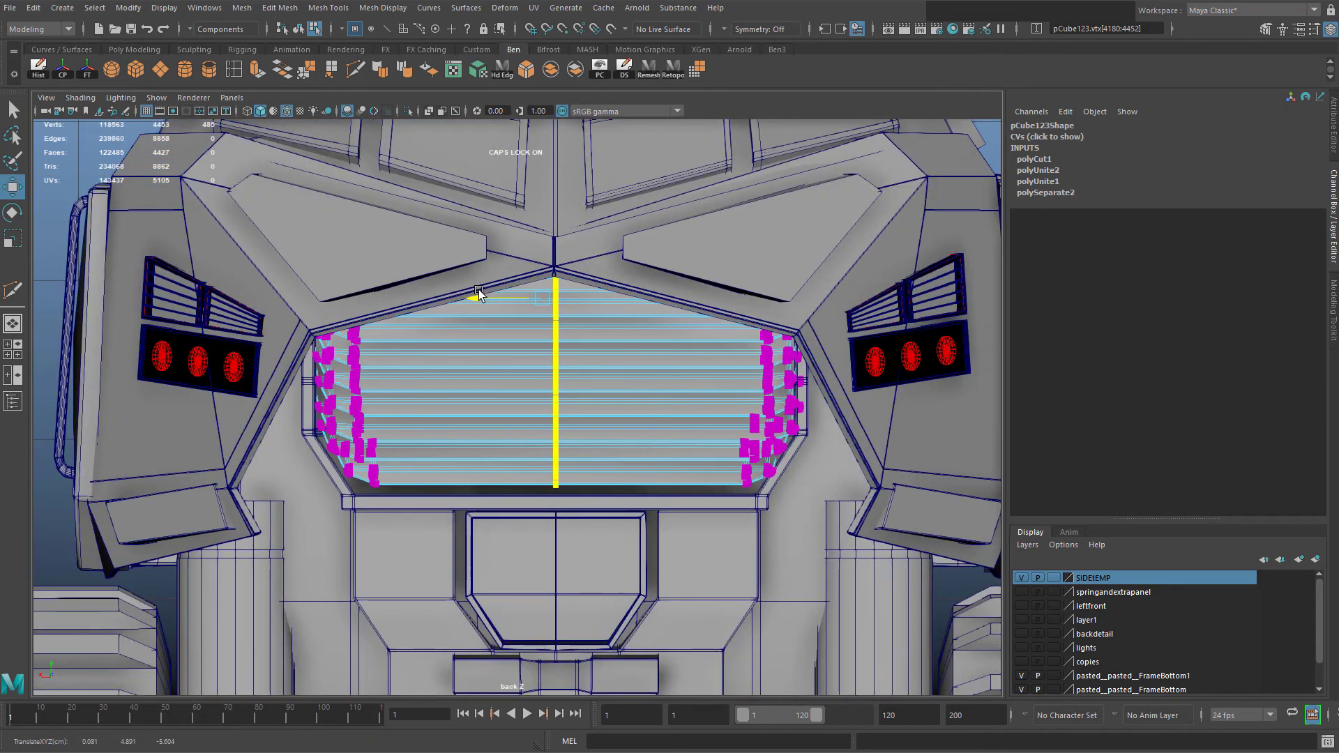
Try a vertical Multi-Cut through one half of the combined slats with symmetry set to Object X
scroll(653, 399, "up", 2)
right_click_drag(517, 330, 551, 311)
left_click(518, 334)
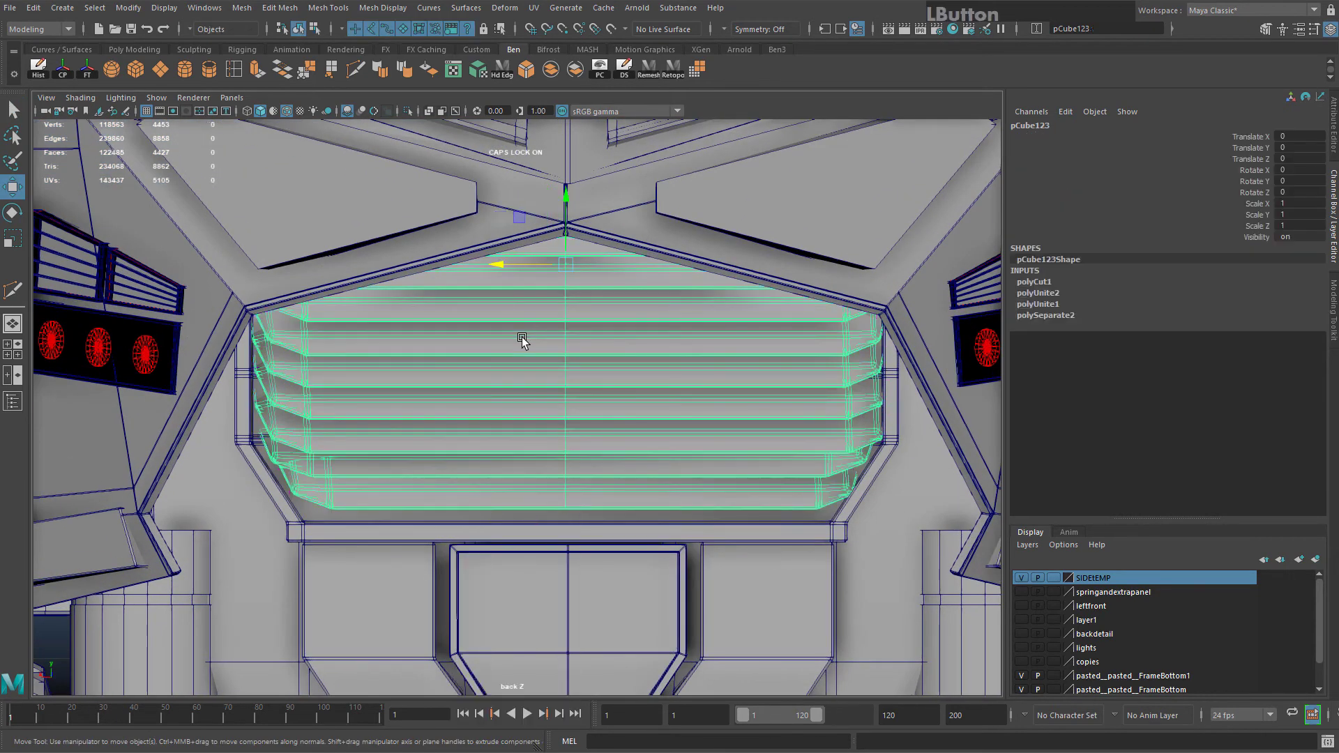
scroll(485, 321, "up", 2)
left_click(357, 76)
scroll(650, 383, "down", 7)
scroll(526, 388, "up", 5)
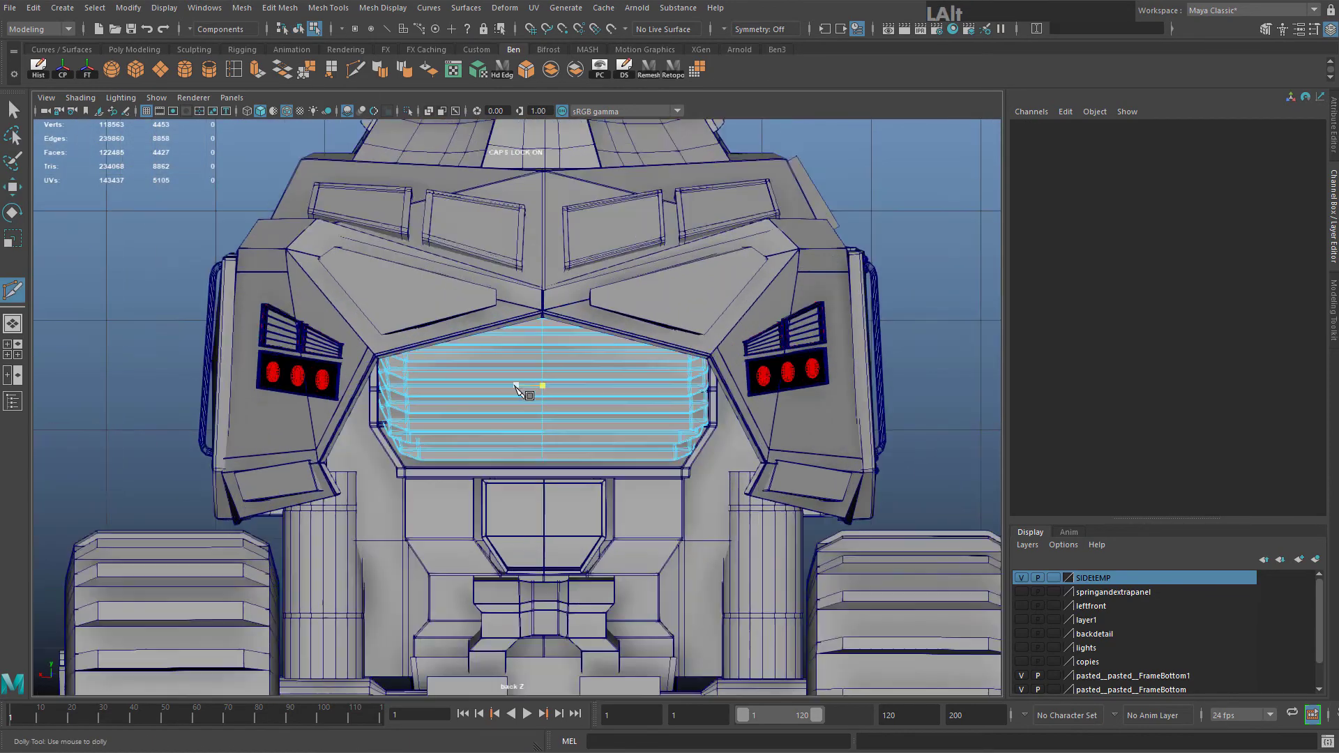
scroll(631, 215, "up", 2)
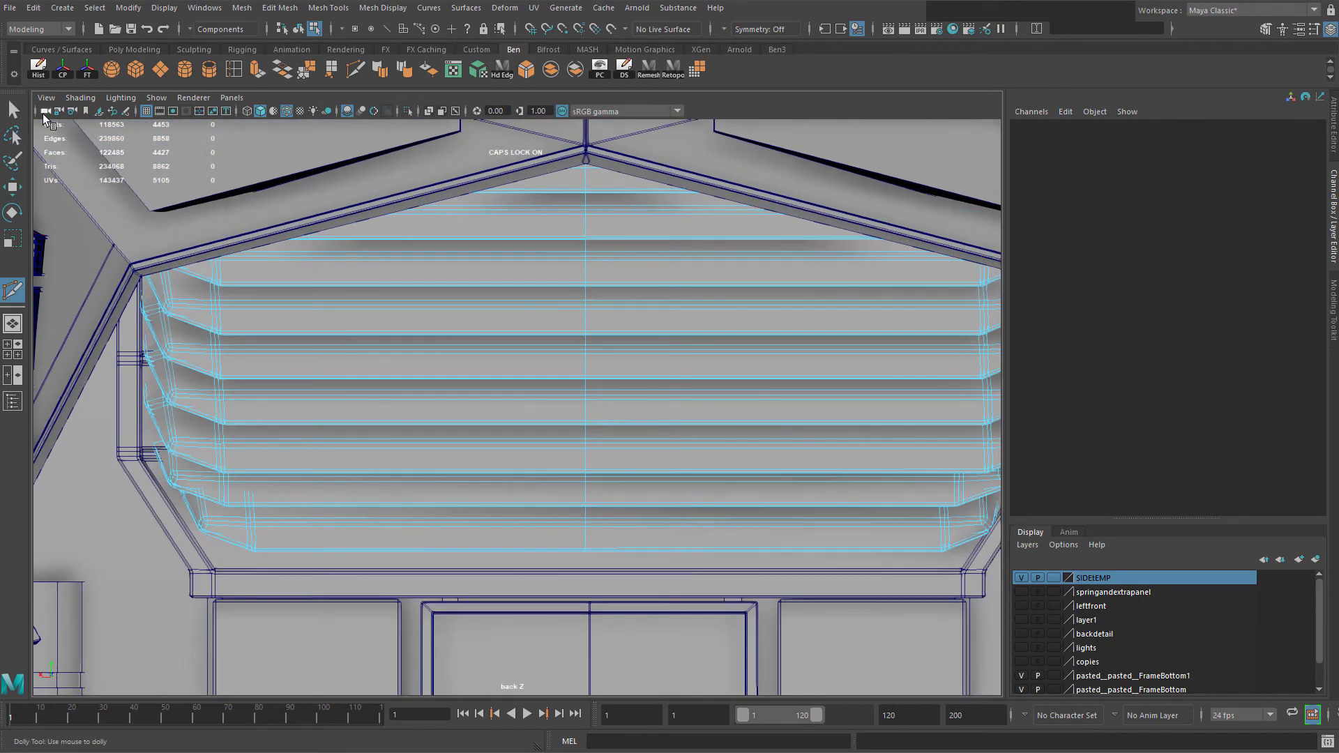
left_click(12, 109)
right_click_drag(566, 300, 635, 281)
left_click(632, 272)
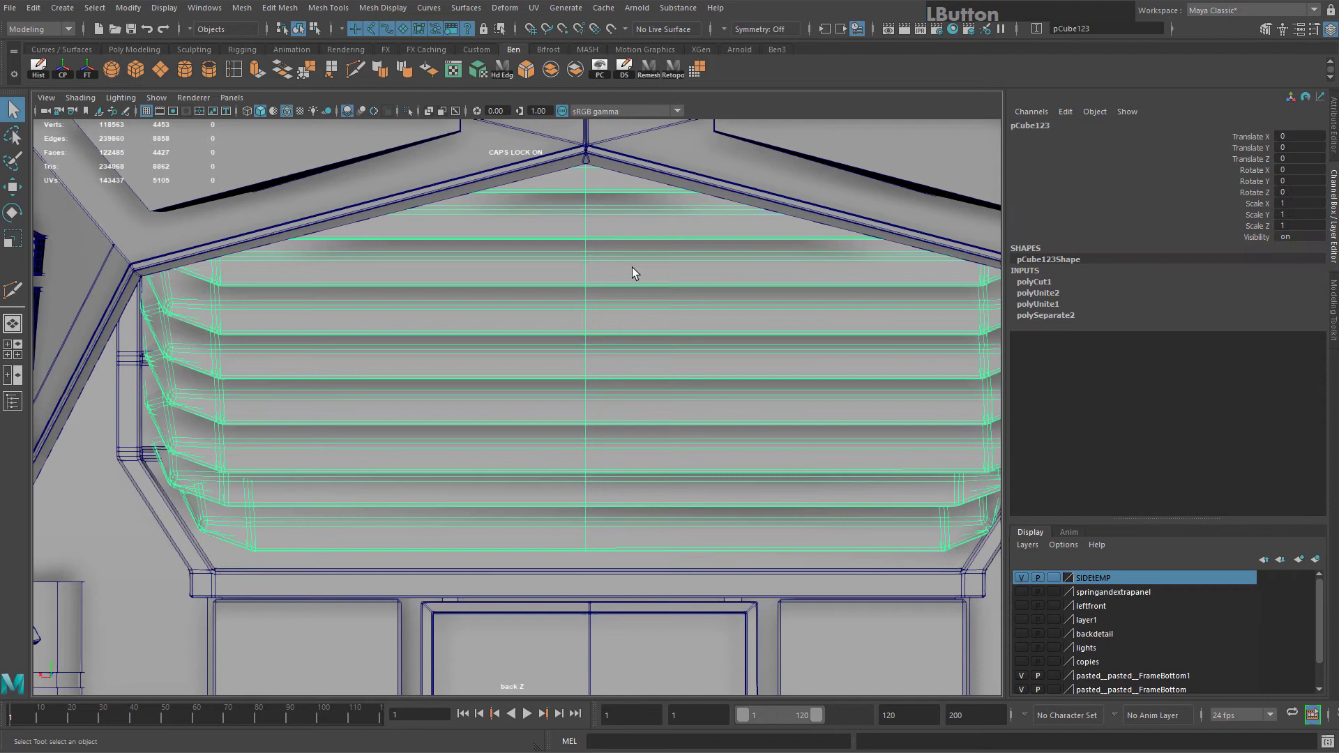
left_click(722, 29)
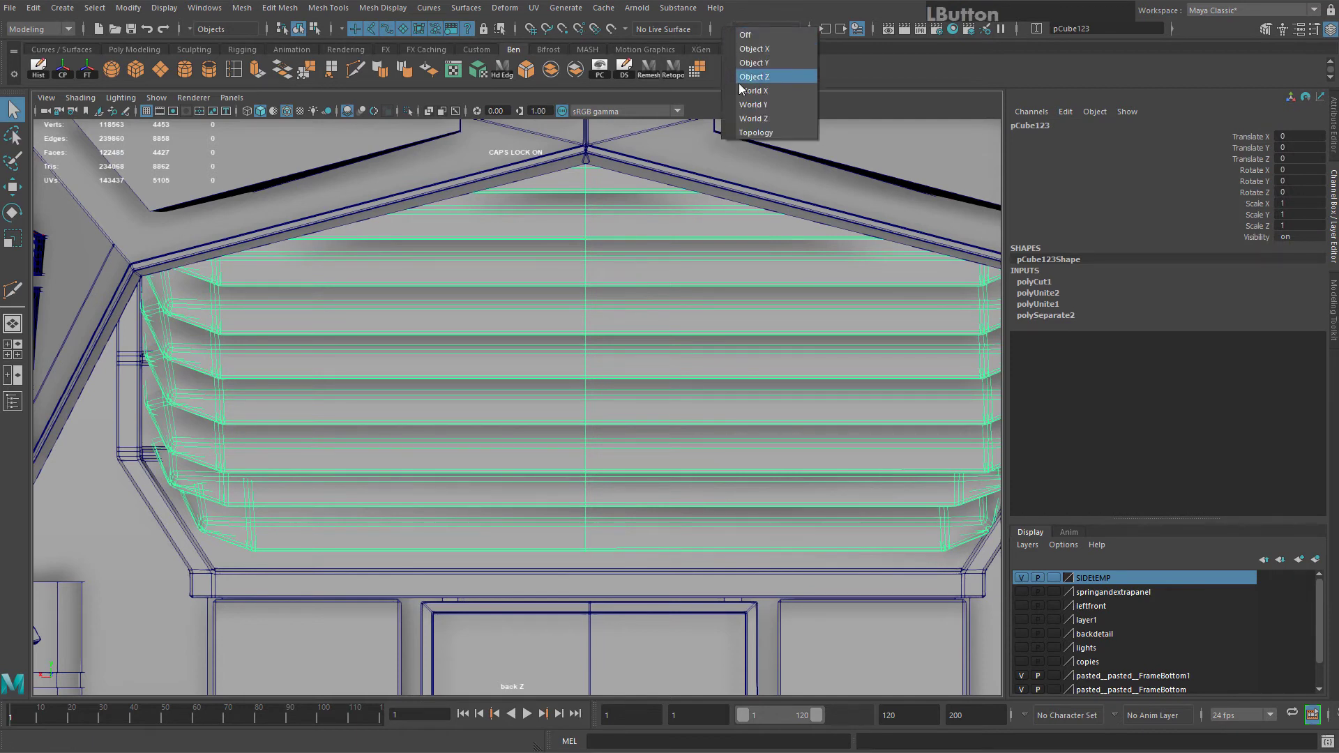
left_click(794, 48)
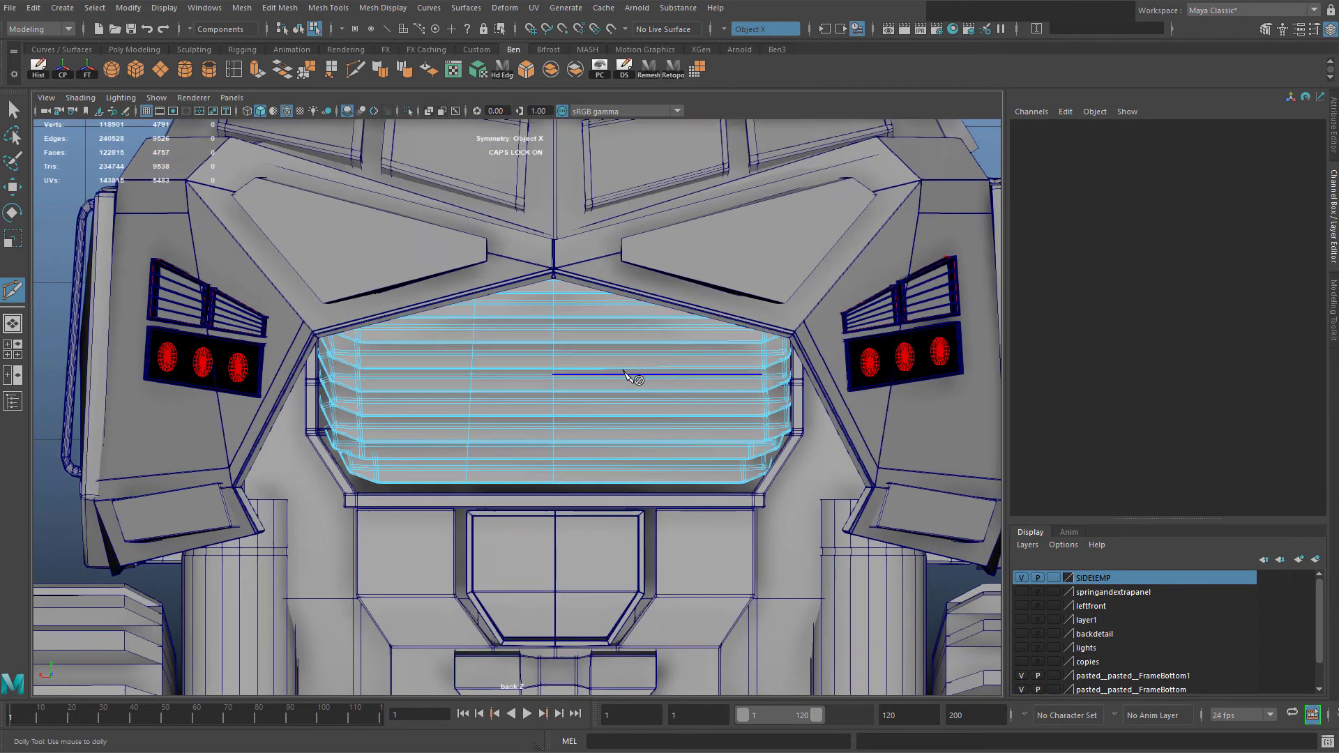
Undo the attempted slat cut and the Object X symmetry setting
key("ctrl+z")
key("ctrl+z")
key("ctrl+z")
scroll(646, 264, "up", 2)
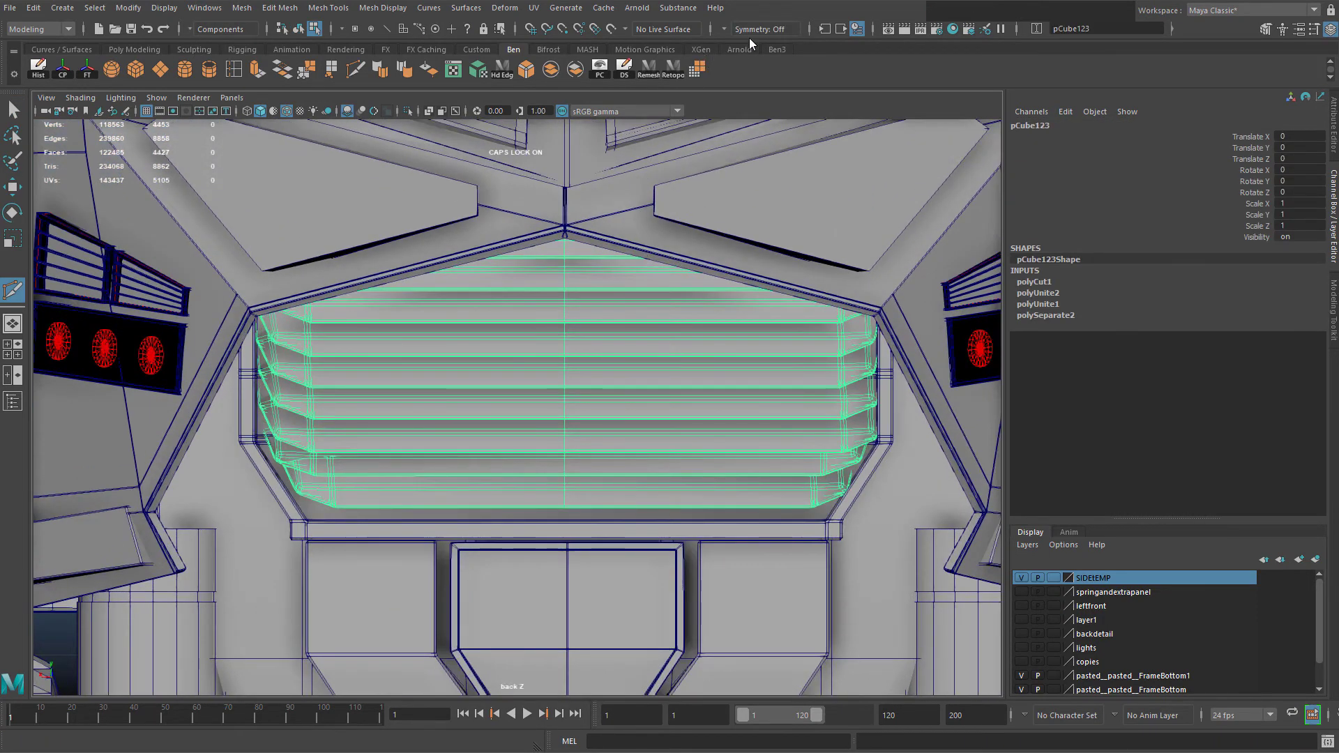
Slice the slats with two vertical Multi-Cuts on one half, one near the centre line and one farther outward
scroll(440, 153, "up", 1)
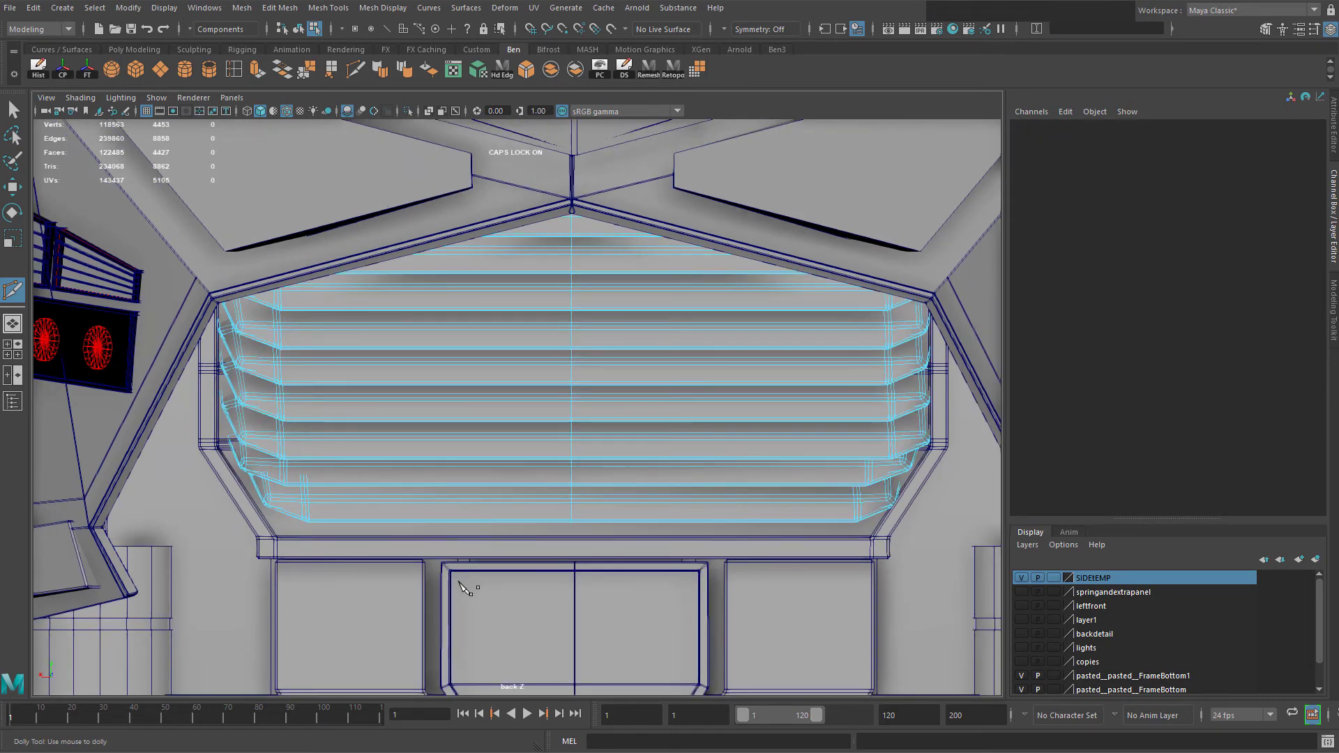
left_click(459, 586, "shift")
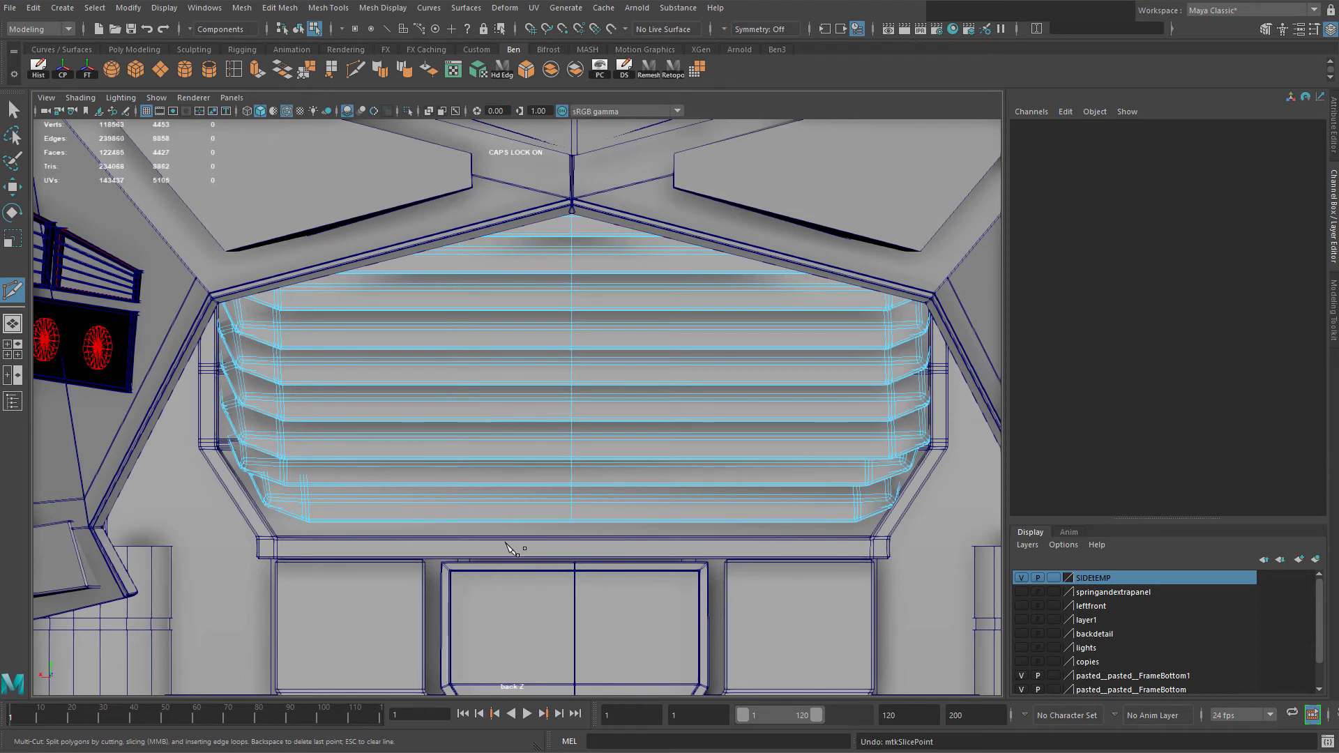
left_click(551, 170, "shift")
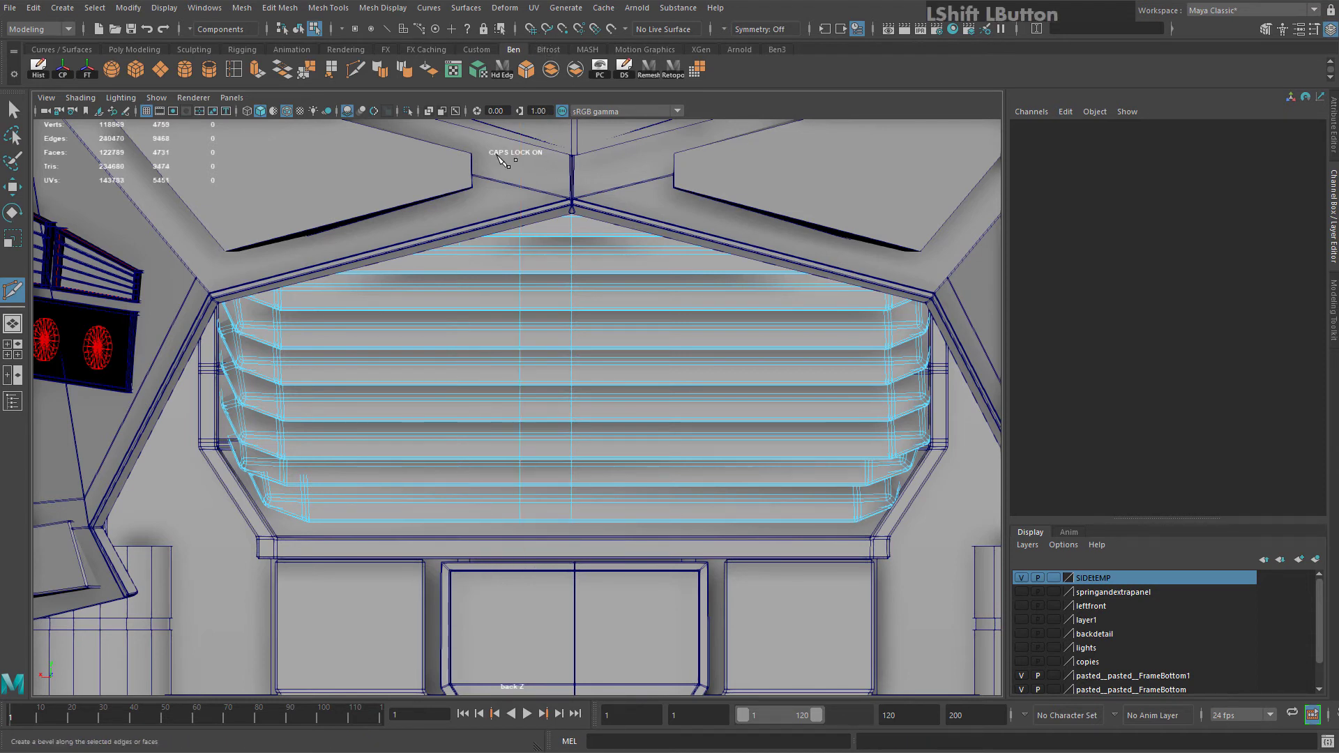
left_click(415, 581, "shift")
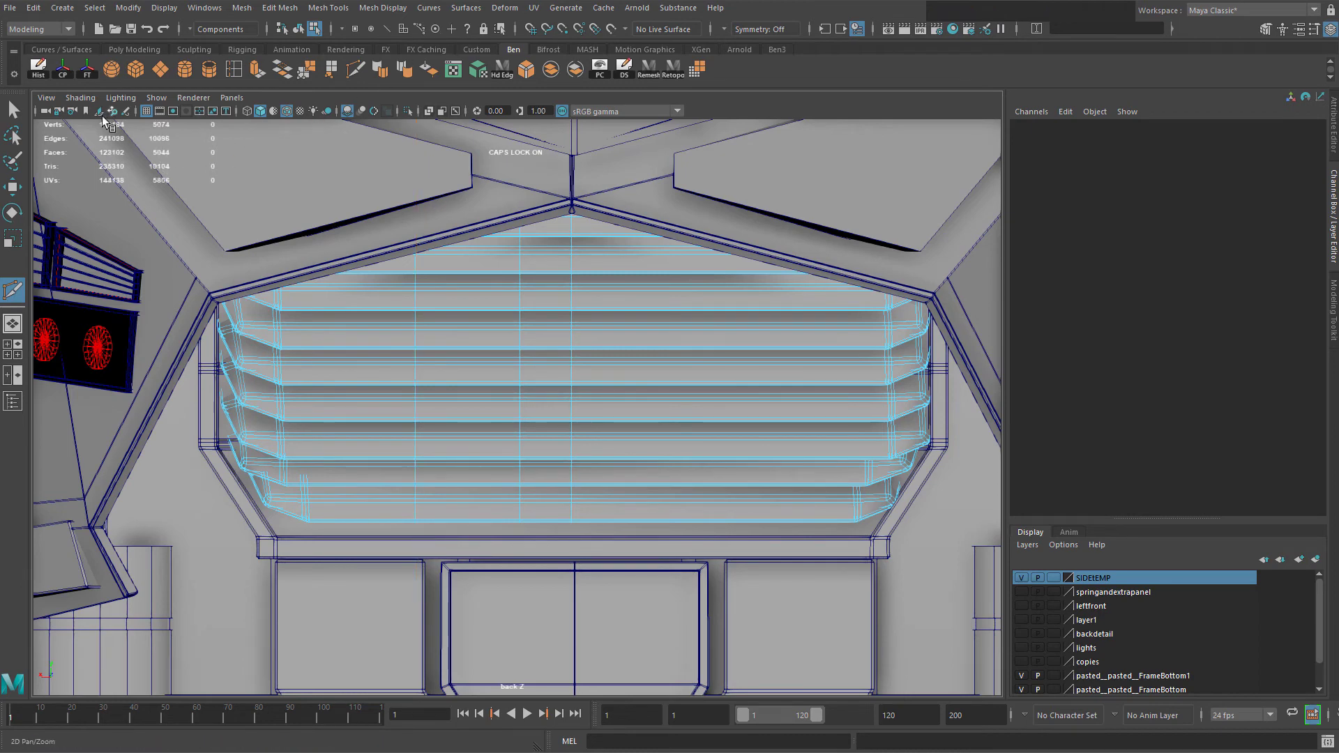
Select the slat faces on the other side of the centre line and delete that half
left_click(11, 110)
right_click_drag(590, 264, 594, 311)
scroll(605, 339, "down", 10)
left_click_drag(724, 528, 537, 184)
key("Delete")
scroll(544, 406, "up", 8)
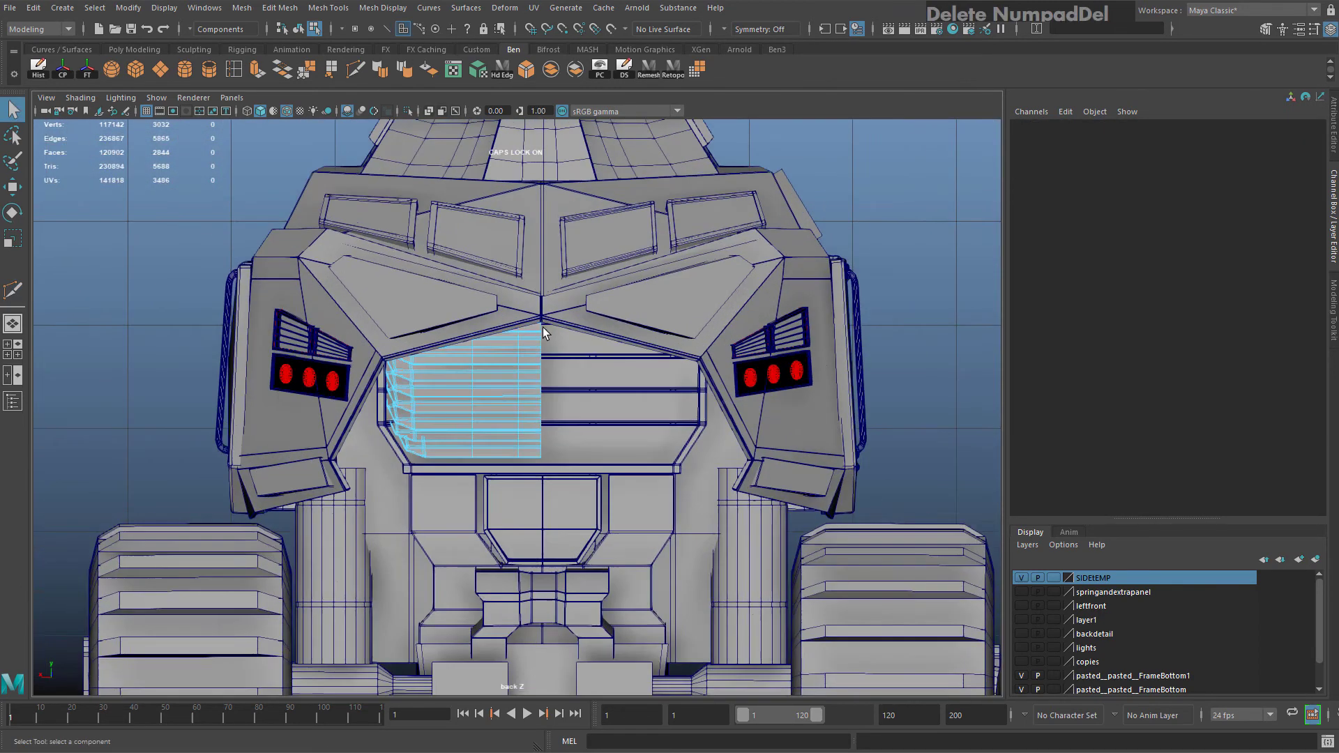
Select the two innermost vertex columns of the remaining half and lower them so the slats slope down toward the centre
scroll(544, 406, "down", 3)
right_click_drag(548, 384, 486, 349)
scroll(600, 571, "down", 8)
left_click(512, 258)
scroll(584, 339, "up", 10)
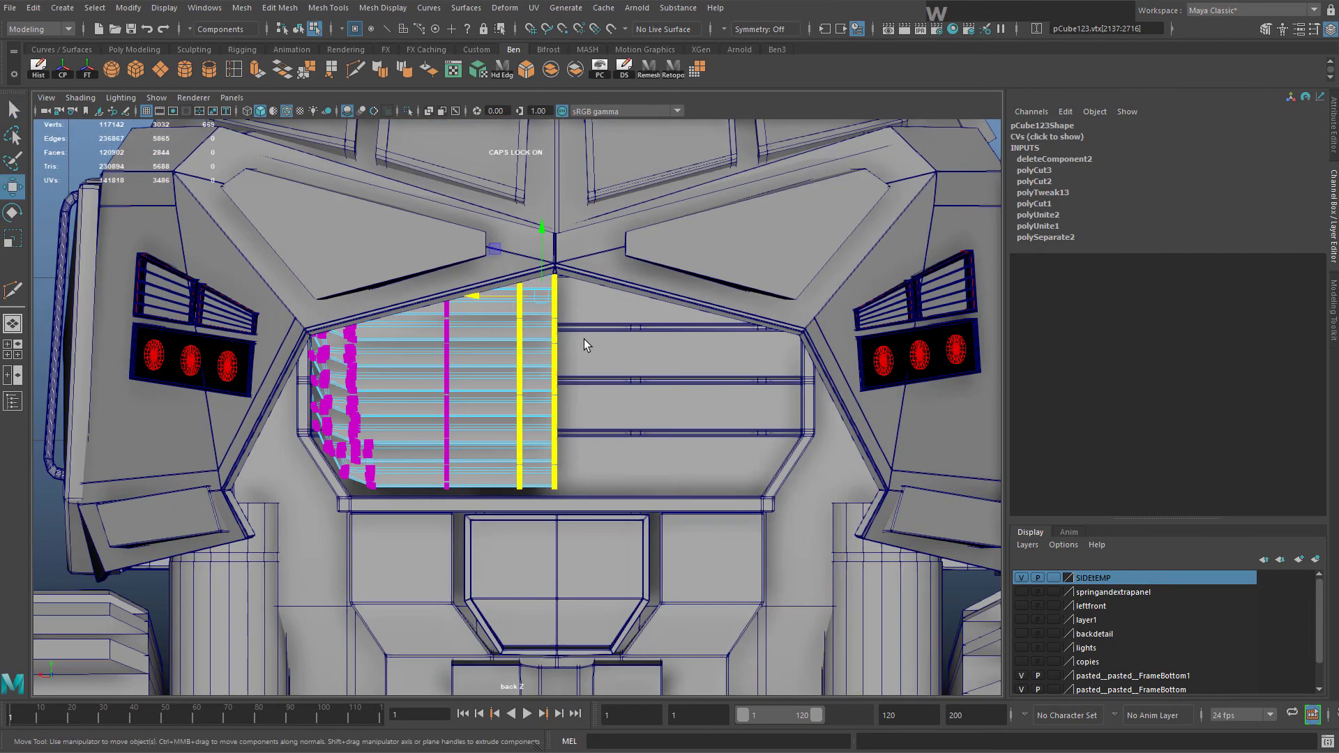
key("w")
left_click_drag(551, 194, 555, 221)
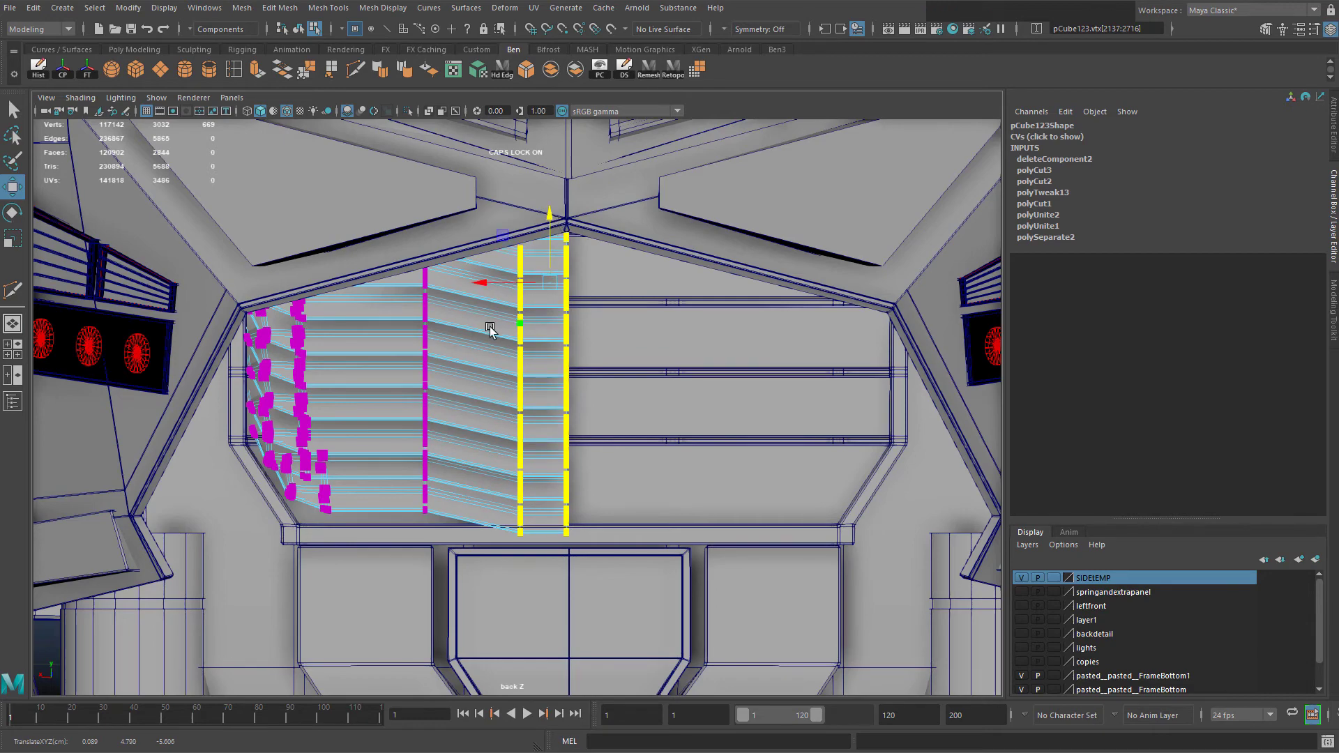
Try mirroring the half grille across X in the negative direction, using bounding-box axis position and merged border vertices
right_click_drag(489, 328, 610, 314)
scroll(609, 314, "down", 10)
left_click(610, 313)
scroll(586, 365, "up", 7)
left_click_drag(514, 398, 505, 395, "alt")
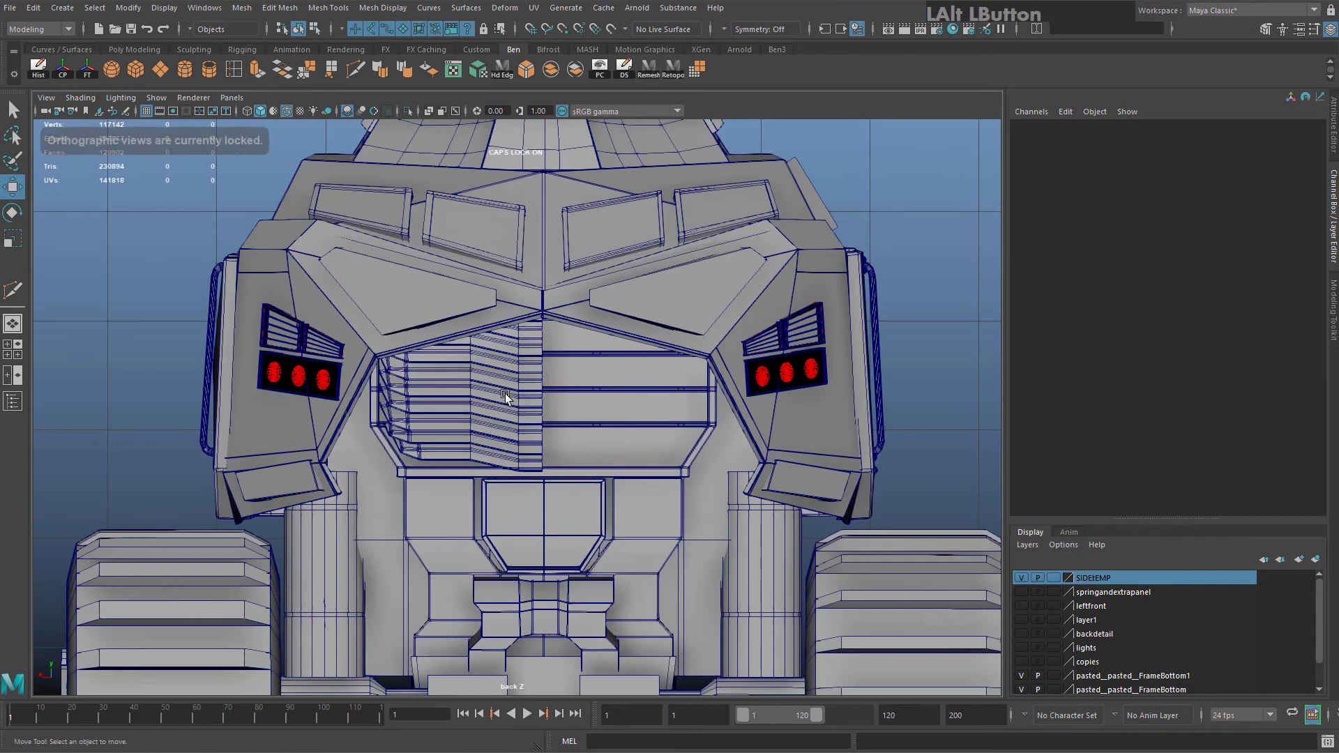
left_click(505, 395)
scroll(470, 359, "up", 4)
left_click(242, 8)
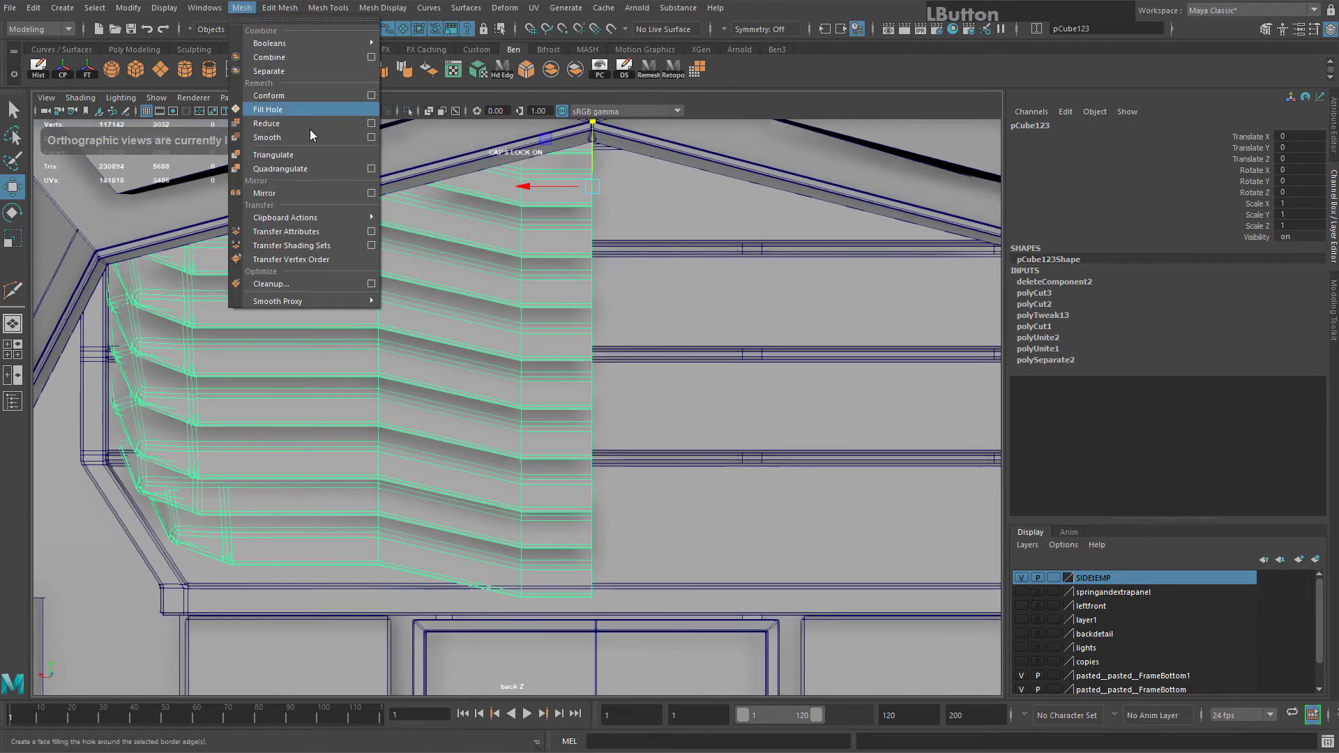
left_click(371, 192)
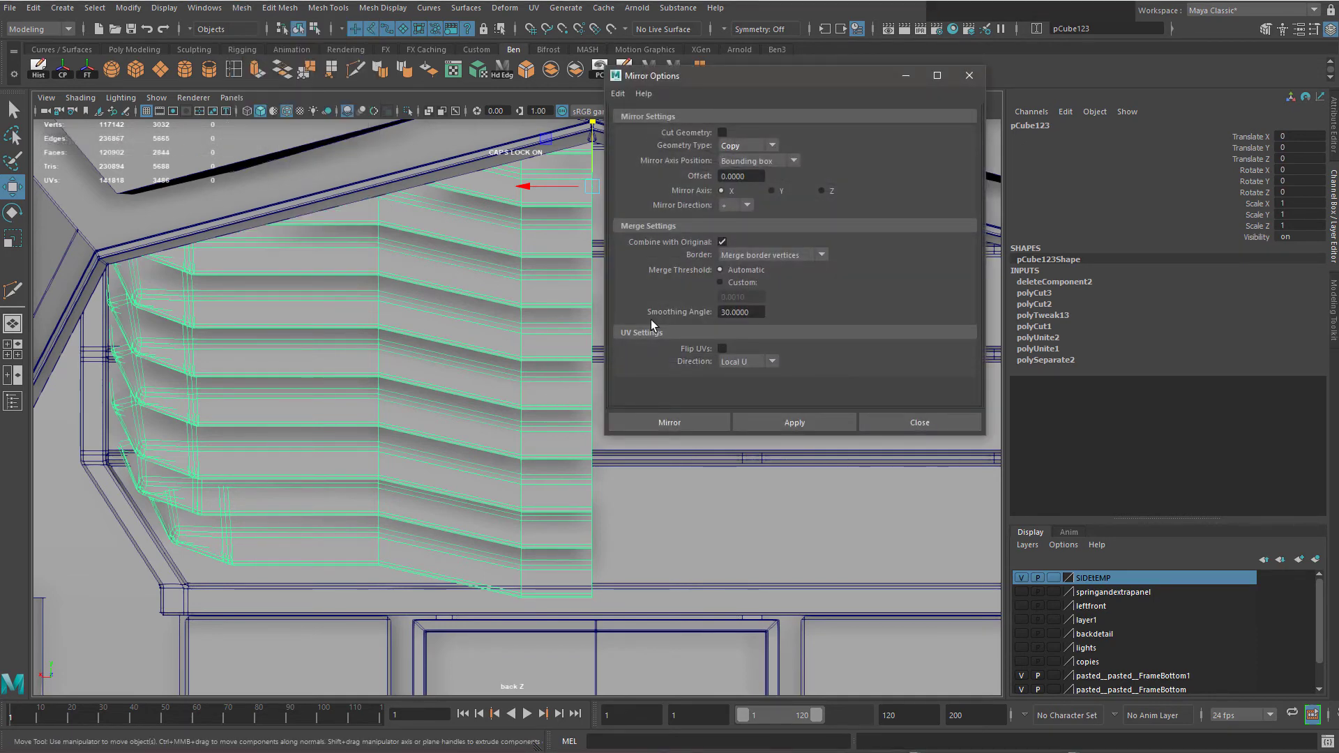
left_click(736, 205)
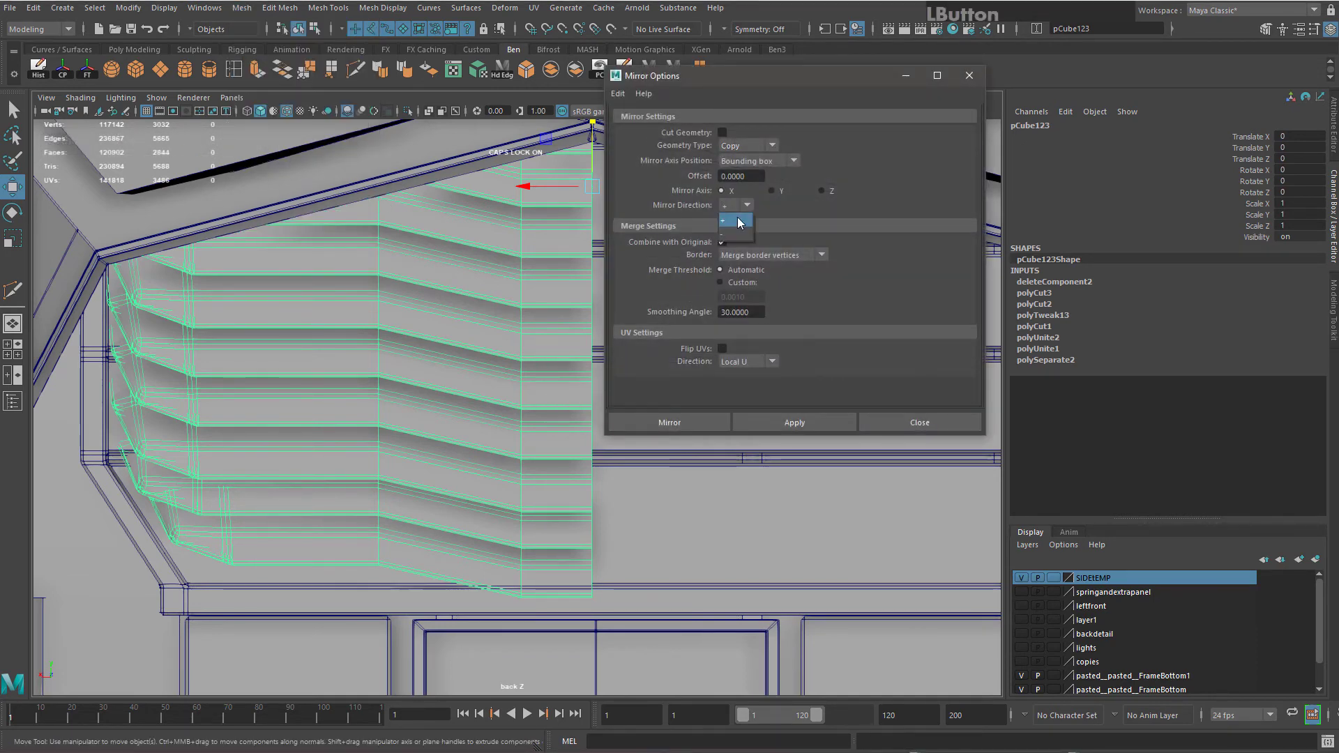
left_click(661, 424)
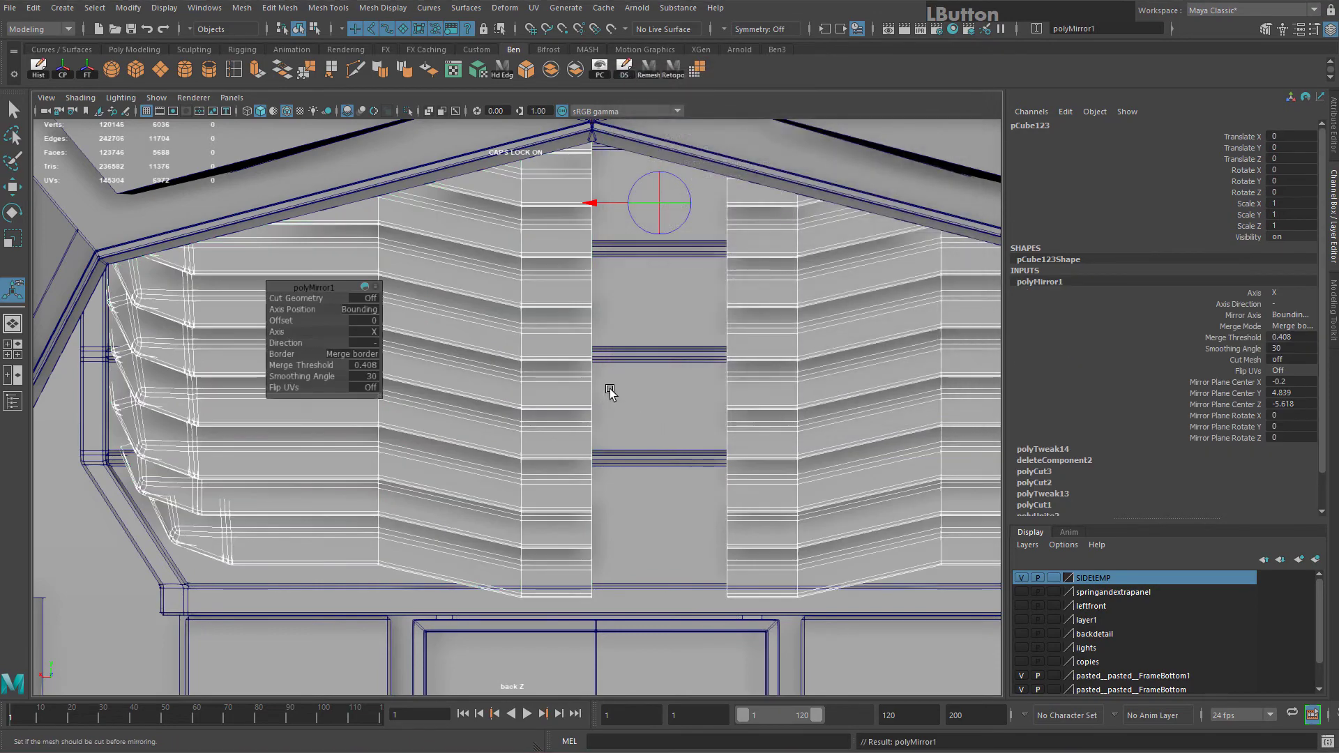
Examine how the mirrored slats line up with the vehicle's centre line and the grille frame
scroll(608, 390, "down", 10)
scroll(583, 393, "up", 7)
scroll(582, 392, "up", 3)
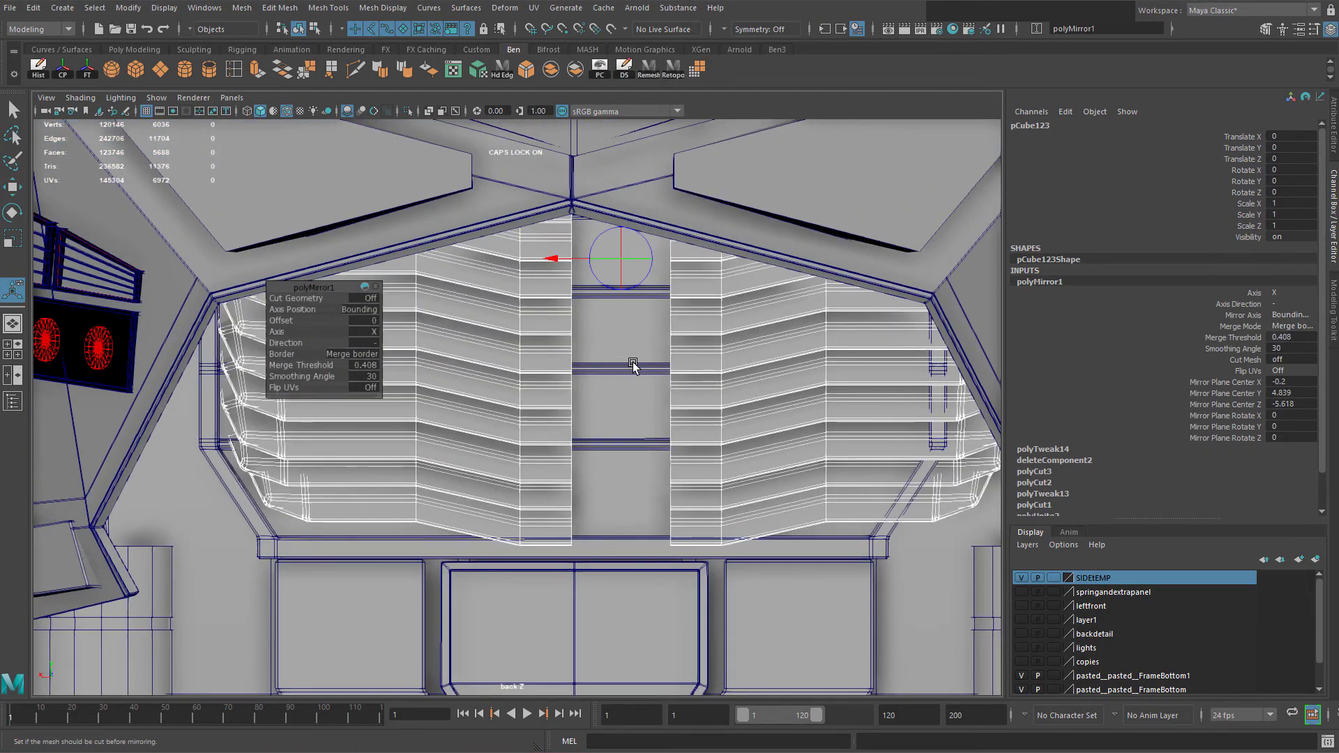
scroll(631, 363, "down", 5)
scroll(610, 359, "up", 5)
scroll(533, 353, "down", 4)
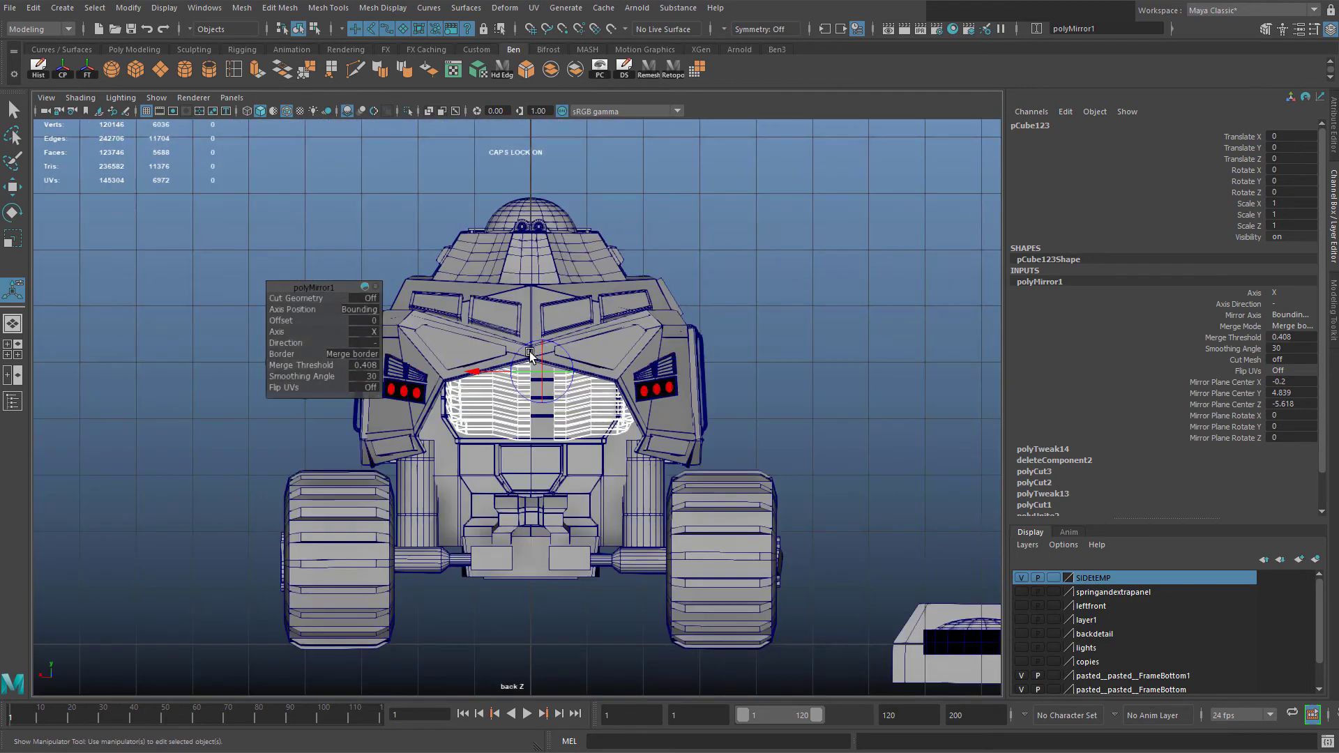
scroll(530, 352, "up", 4)
Select the mirrored slats, switch to the perspective view and pull them forward along Z out of the vehicle for inspection
right_click_drag(514, 382, 592, 357)
left_click(495, 392)
key("w")
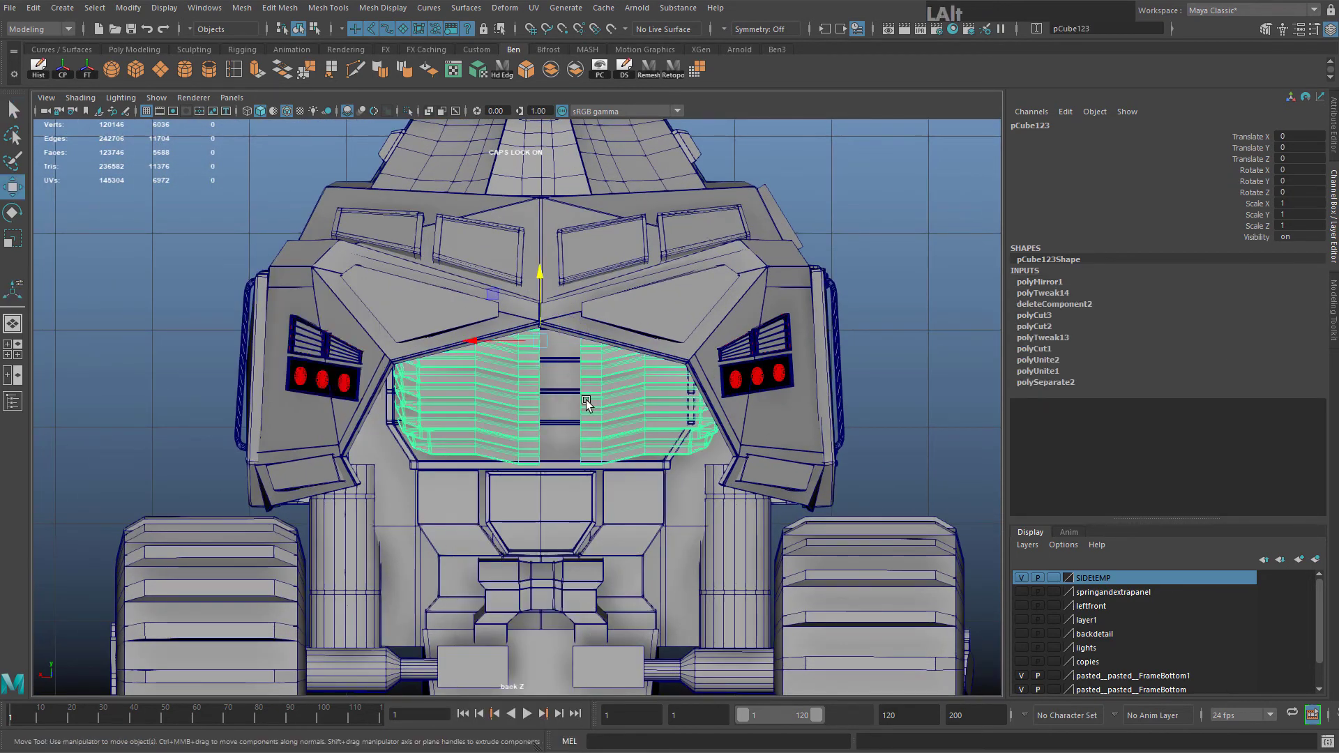
left_click_drag(586, 400, 457, 394, "alt")
key("space")
key("space")
left_click_drag(567, 348, 272, 378)
left_click_drag(314, 377, 441, 373, "alt")
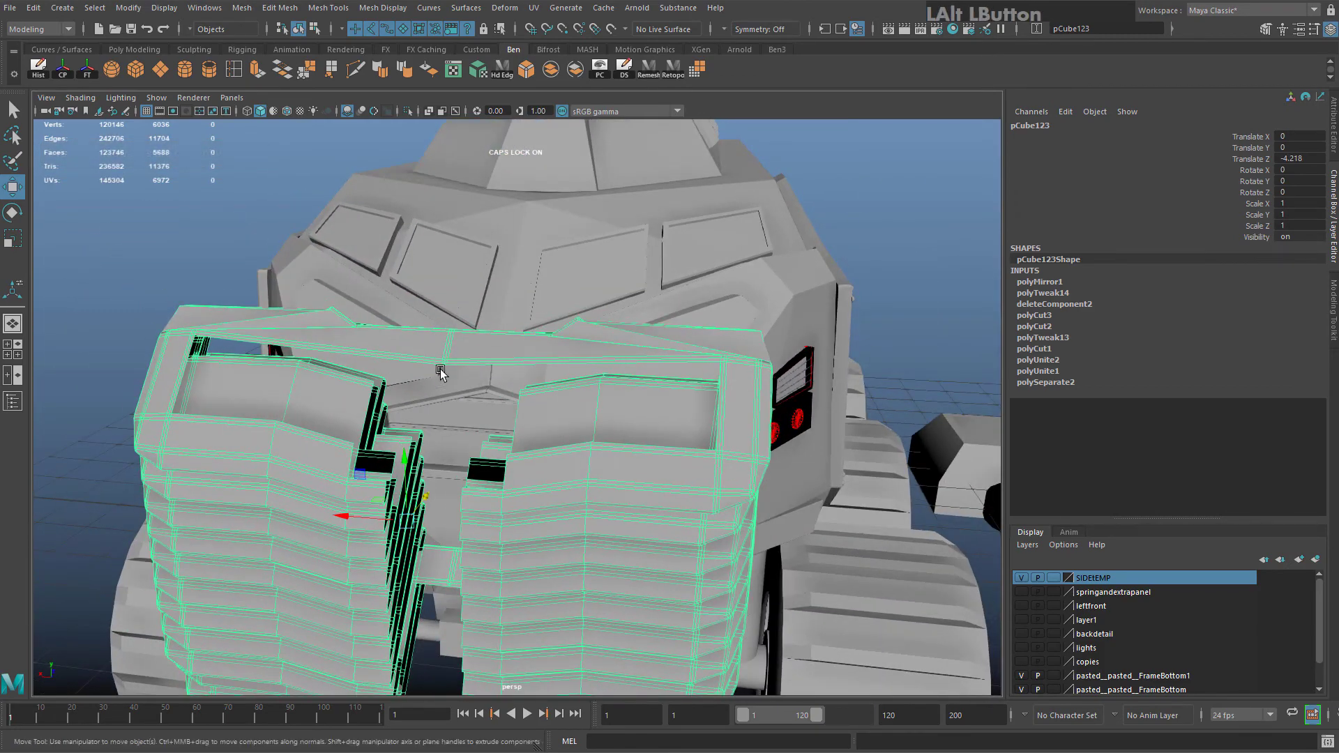
middle_click_drag(440, 374, 548, 334, "alt")
left_click_drag(548, 333, 593, 411, "alt")
Undo the forward move and the mirroring of the slats
key("ctrl+z")
key("ctrl+z")
key("ctrl+z")
key("ctrl+z")
Select the half grille in the perspective view and isolate it from the rest of the vehicle
middle_click_drag(593, 411, 541, 436, "alt")
scroll(488, 451, "up", 3)
left_click(435, 469)
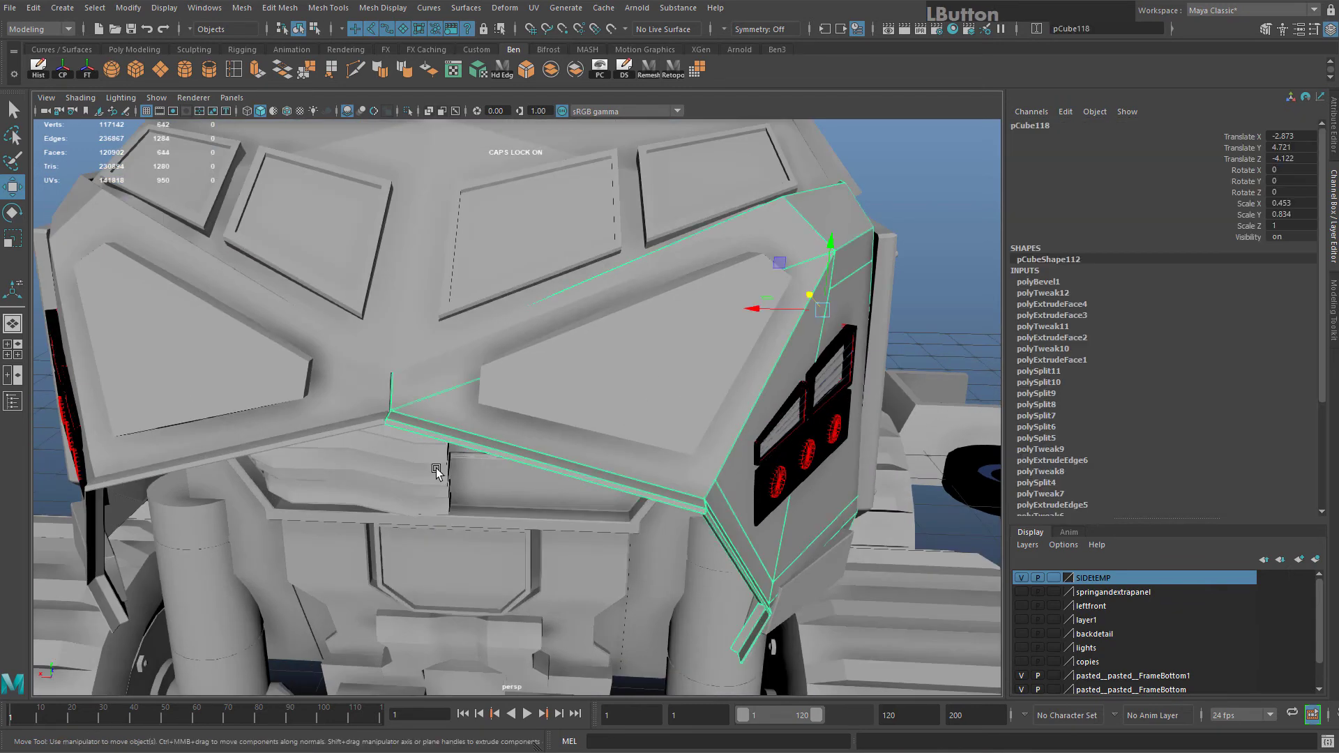
left_click(436, 468)
left_click_drag(436, 469, 449, 152, "alt")
left_click(408, 112)
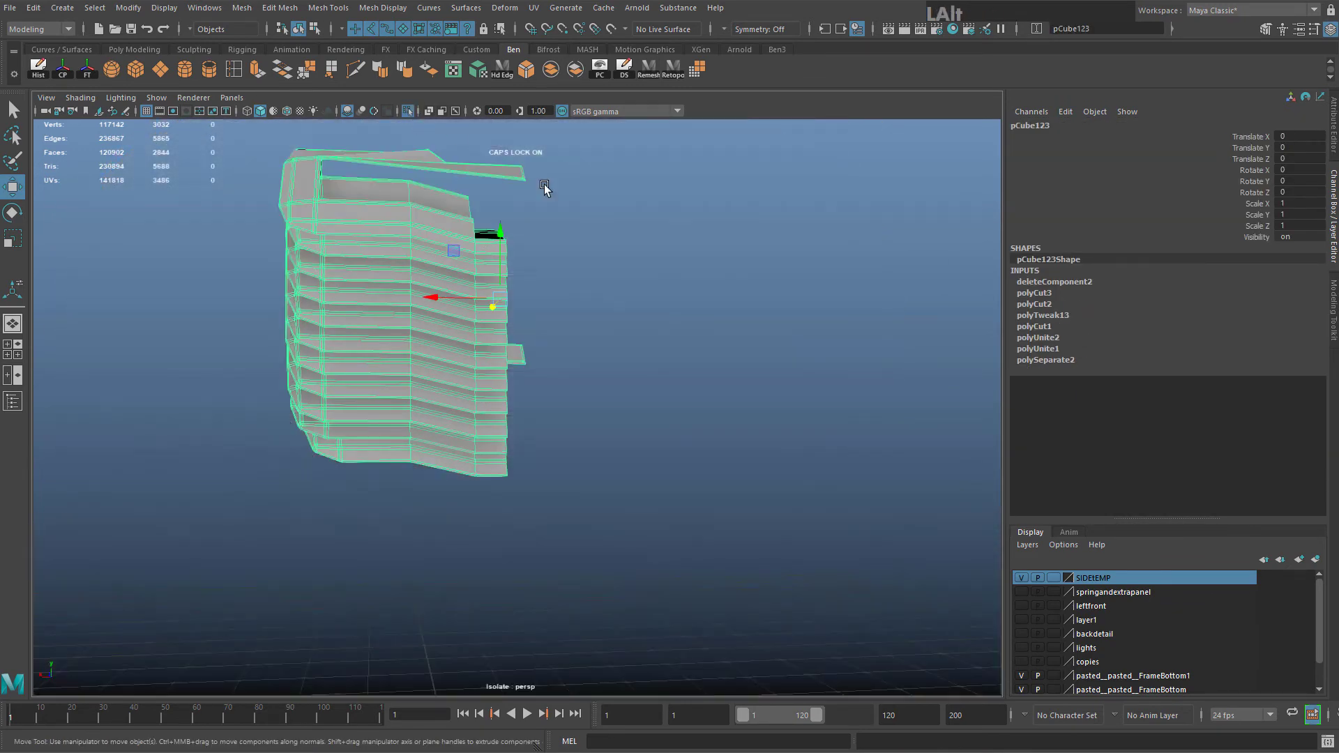
left_click_drag(544, 185, 536, 299, "alt")
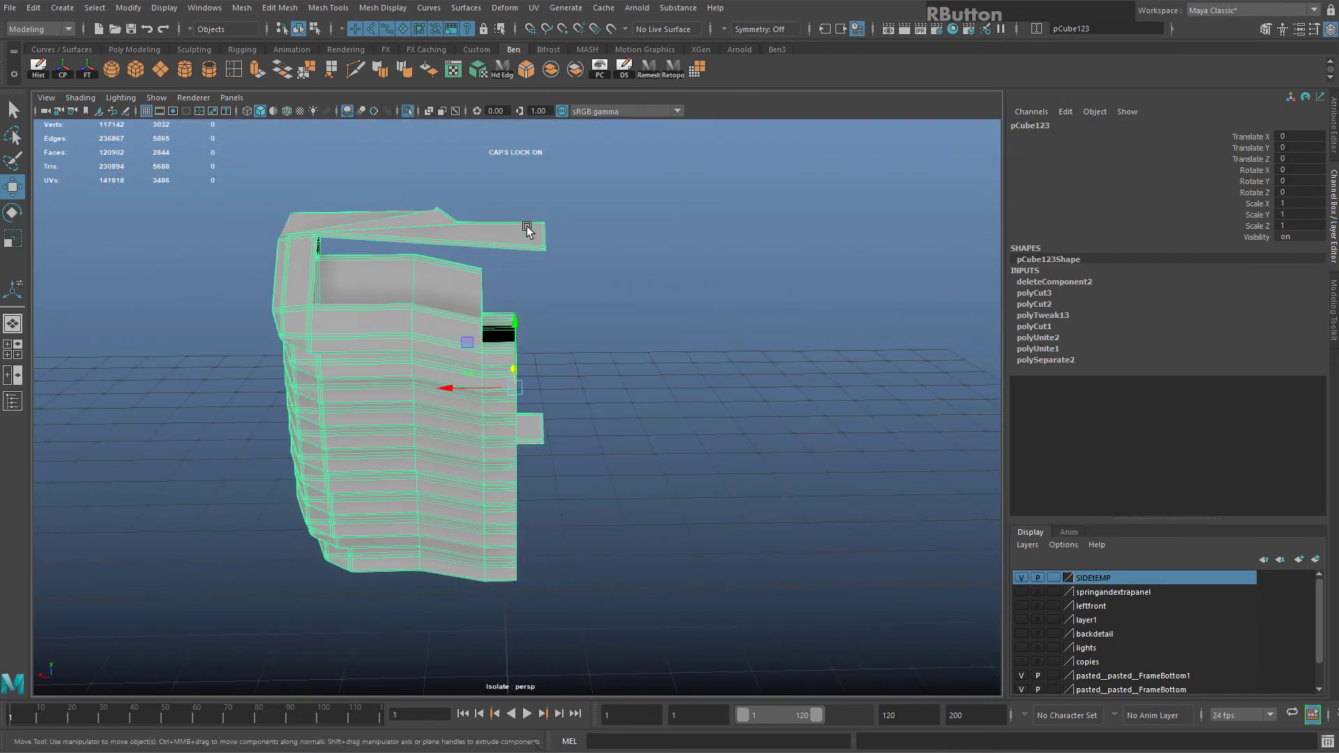
Delete the stray faces projecting past the half grille's centre edge, then return to object mode and end the isolation
right_click_drag(529, 229, 542, 180)
left_click_drag(525, 488, 525, 488)
key("Delete")
right_click_drag(484, 380, 418, 370)
left_click_drag(419, 370, 422, 384, "alt")
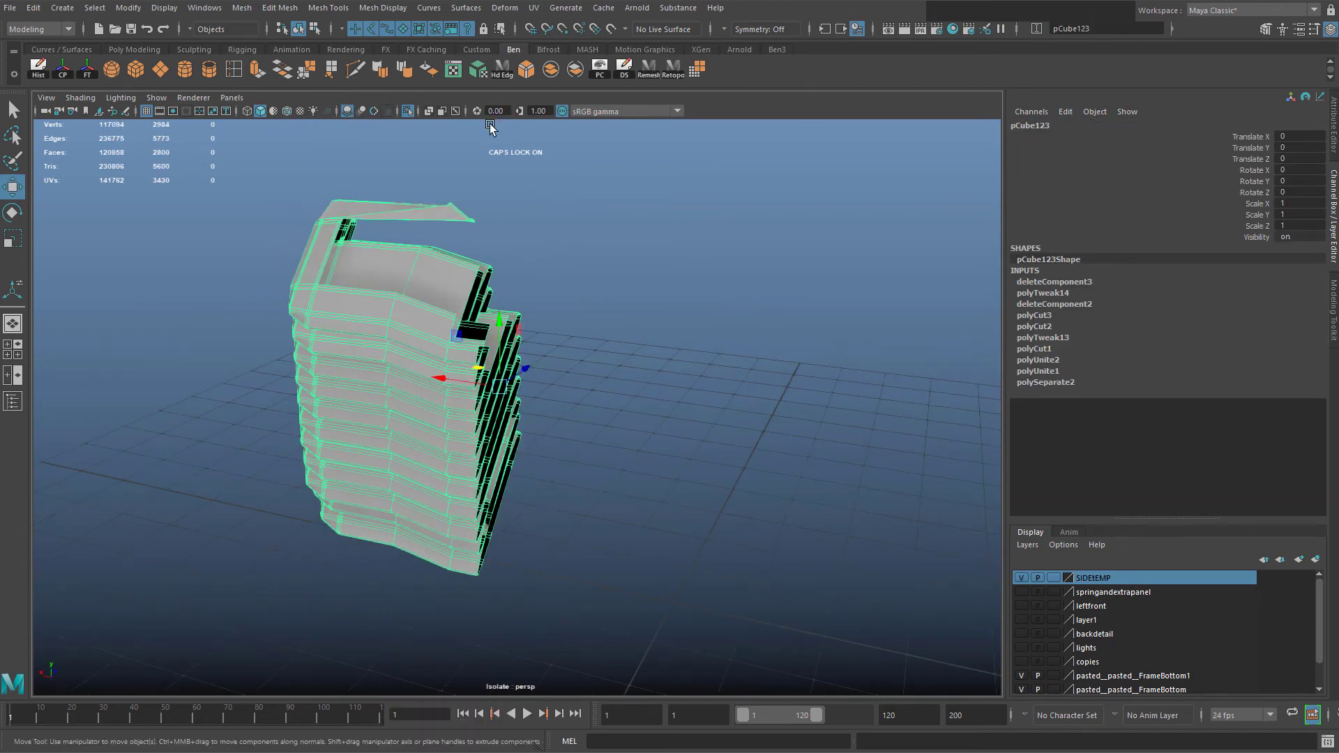
left_click(407, 111)
left_click_drag(571, 328, 669, 303, "alt")
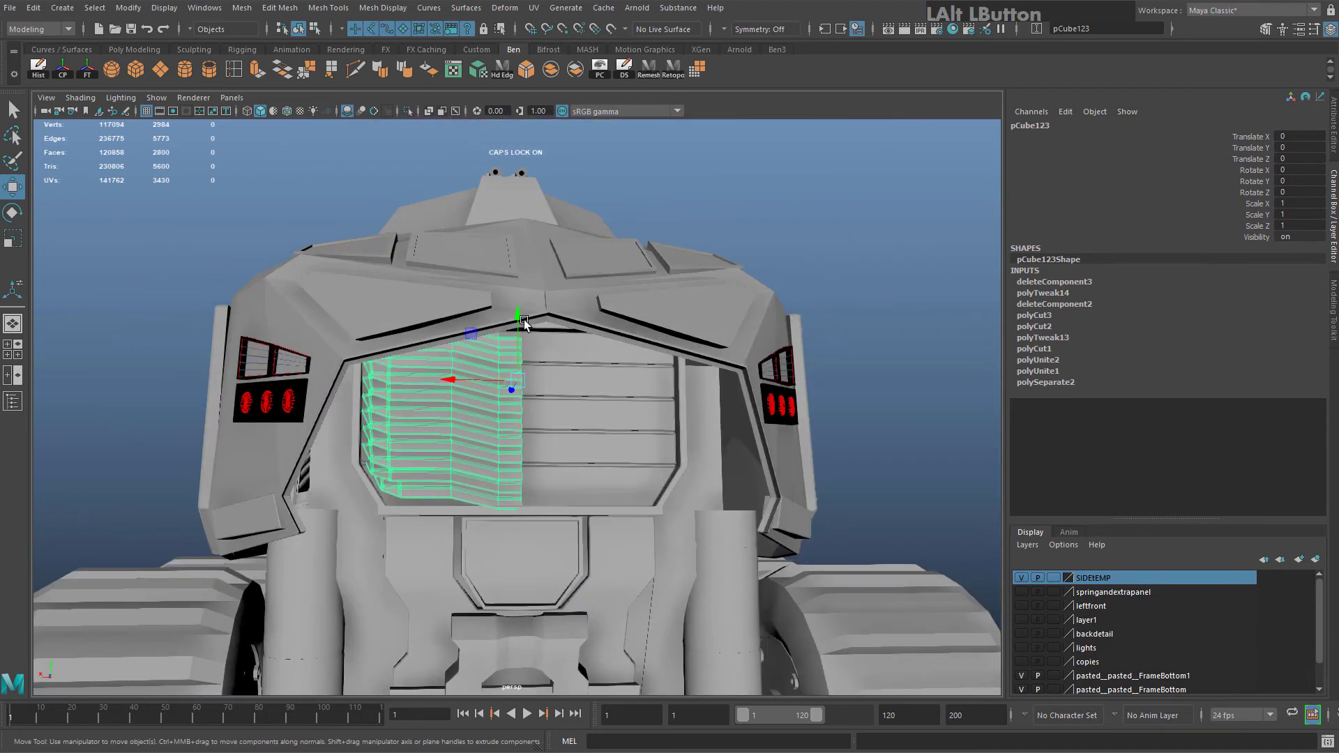
Mirror the cleaned half grille across X in the negative direction, combining it with the original and merging border vertices
scroll(516, 293, "up", 5)
left_click(241, 8)
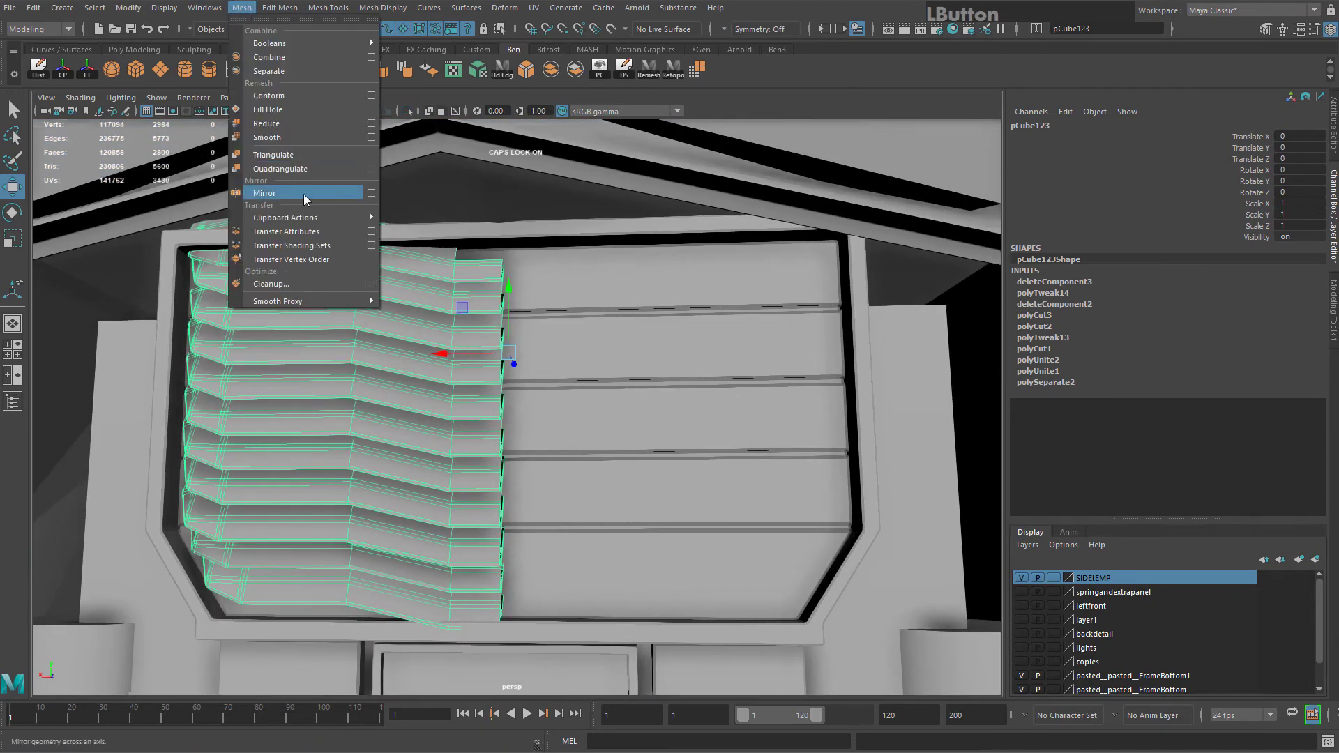
left_click(371, 194)
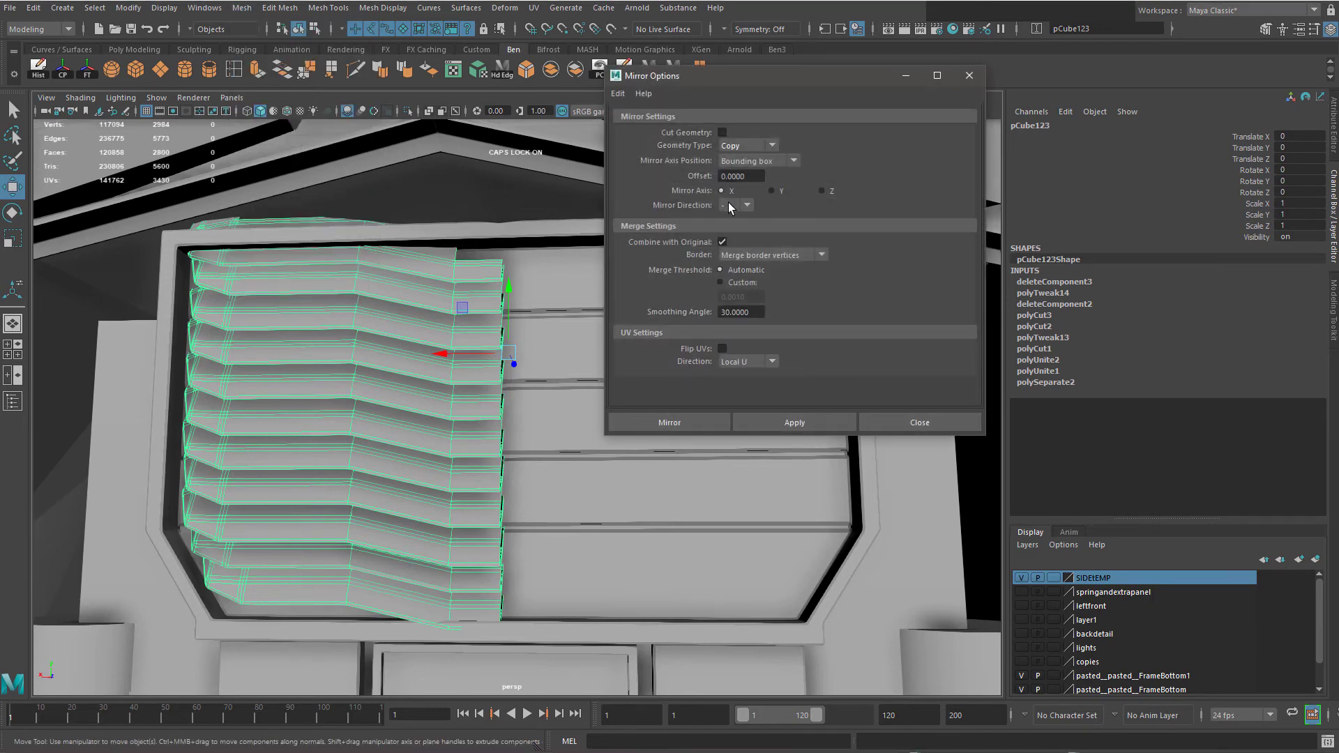
left_click(670, 421)
Select the mirrored grille mesh and delete its construction history
left_click_drag(684, 422, 566, 318, "alt")
right_click_drag(566, 317, 617, 283)
left_click(563, 339)
scroll(563, 341, "up", 5)
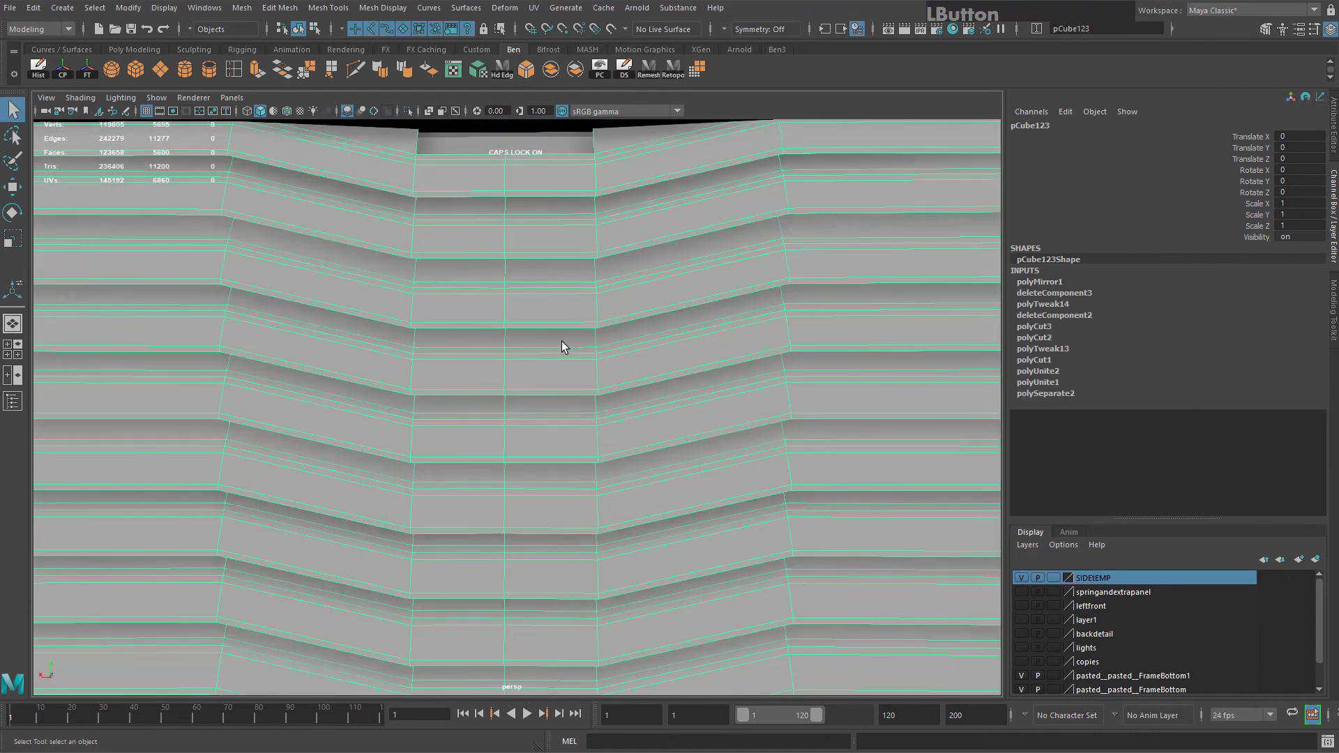
middle_click_drag(521, 271, 529, 378, "alt")
scroll(530, 378, "up", 2)
left_click(40, 70)
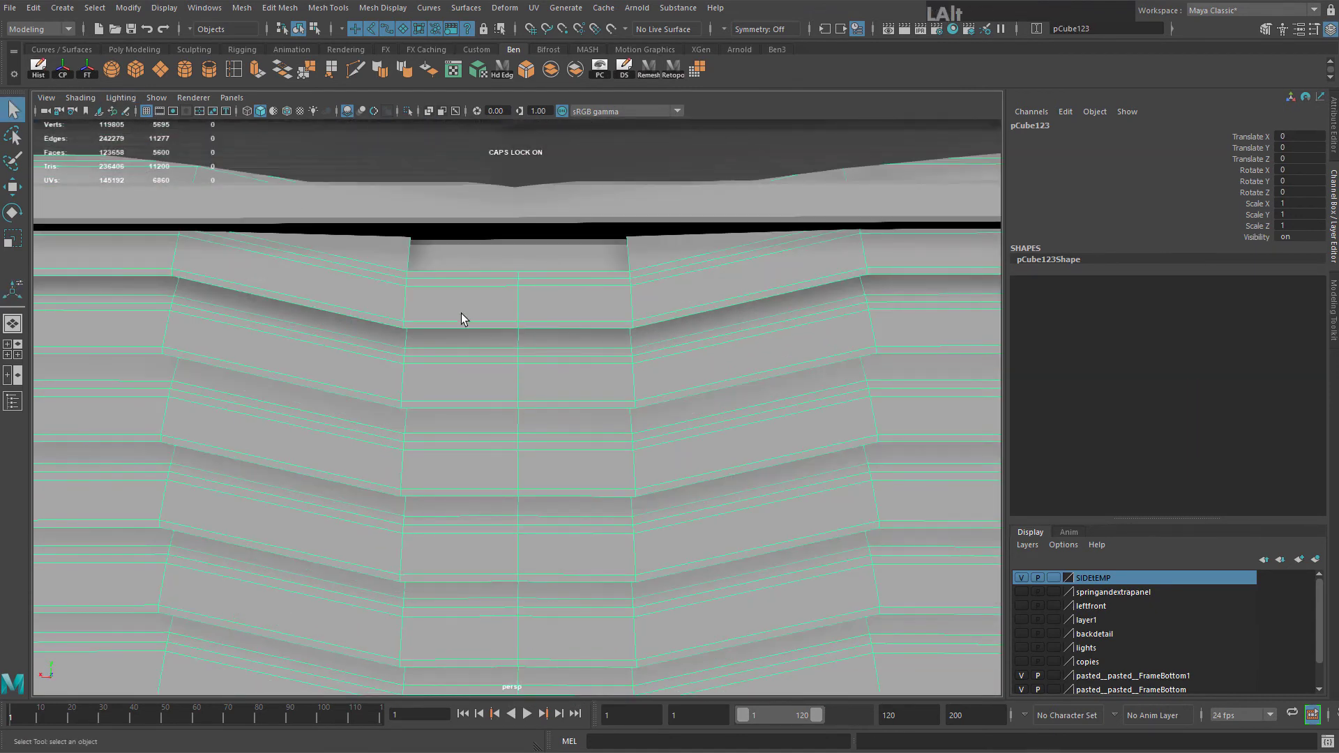
Select the centre edge loop on the uppermost full slat and delete it
right_click_drag(462, 313, 449, 249)
left_click(409, 252)
middle_click_drag(410, 252, 515, 311, "alt")
left_click_drag(514, 311, 515, 311, "alt")
double_click(523, 332)
right_click(523, 333, "shift")
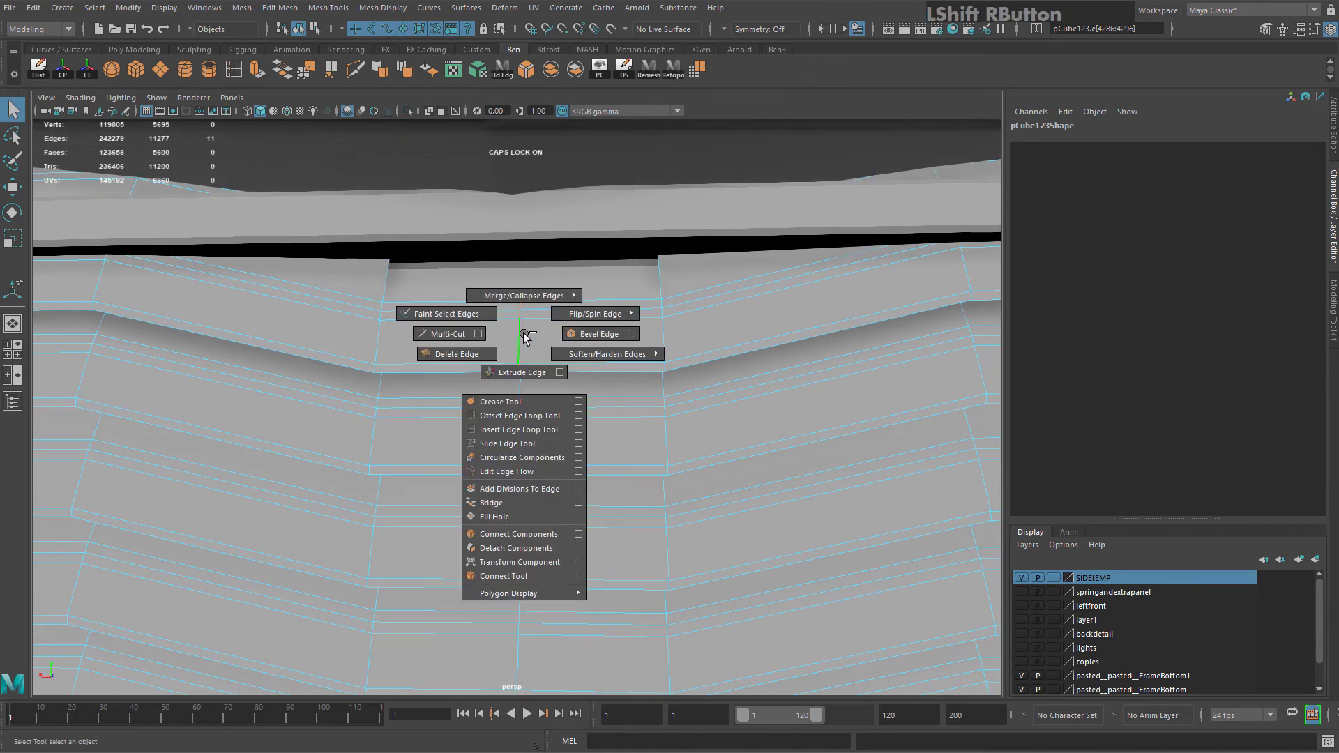
left_click(483, 342)
Bridge the two edges beside the gap at the centre of the uppermost full slat, then return to object mode
scroll(371, 245, "up", 2)
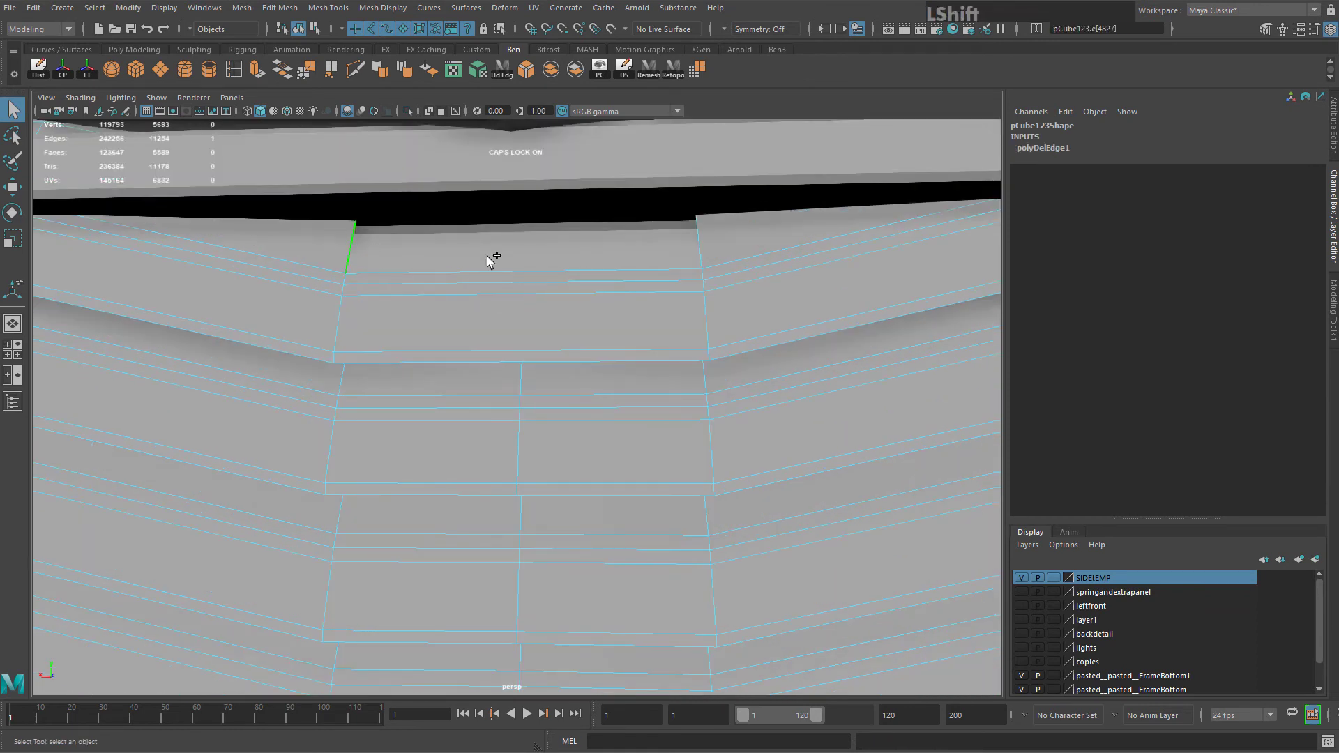
left_click(278, 75)
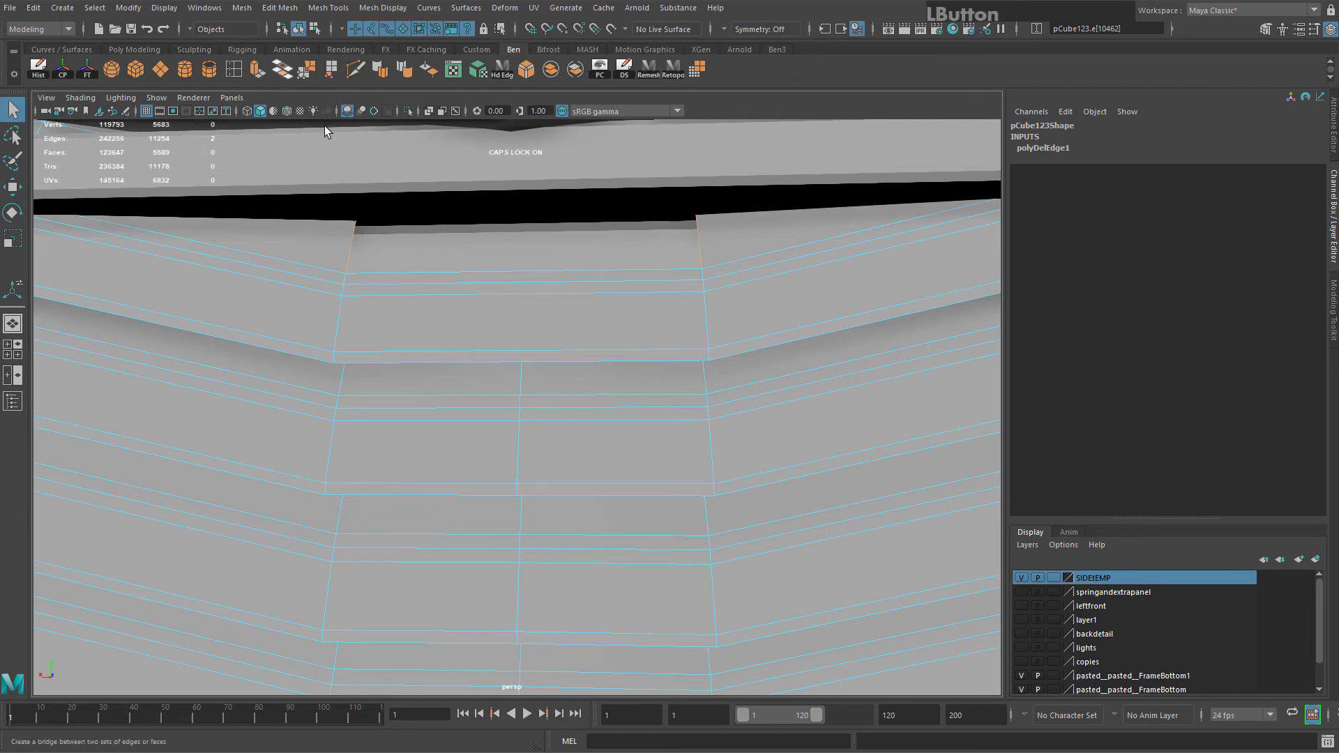
right_click_drag(520, 307, 593, 268)
scroll(592, 342, "down", 5)
left_click(596, 254)
scroll(596, 254, "down", 5)
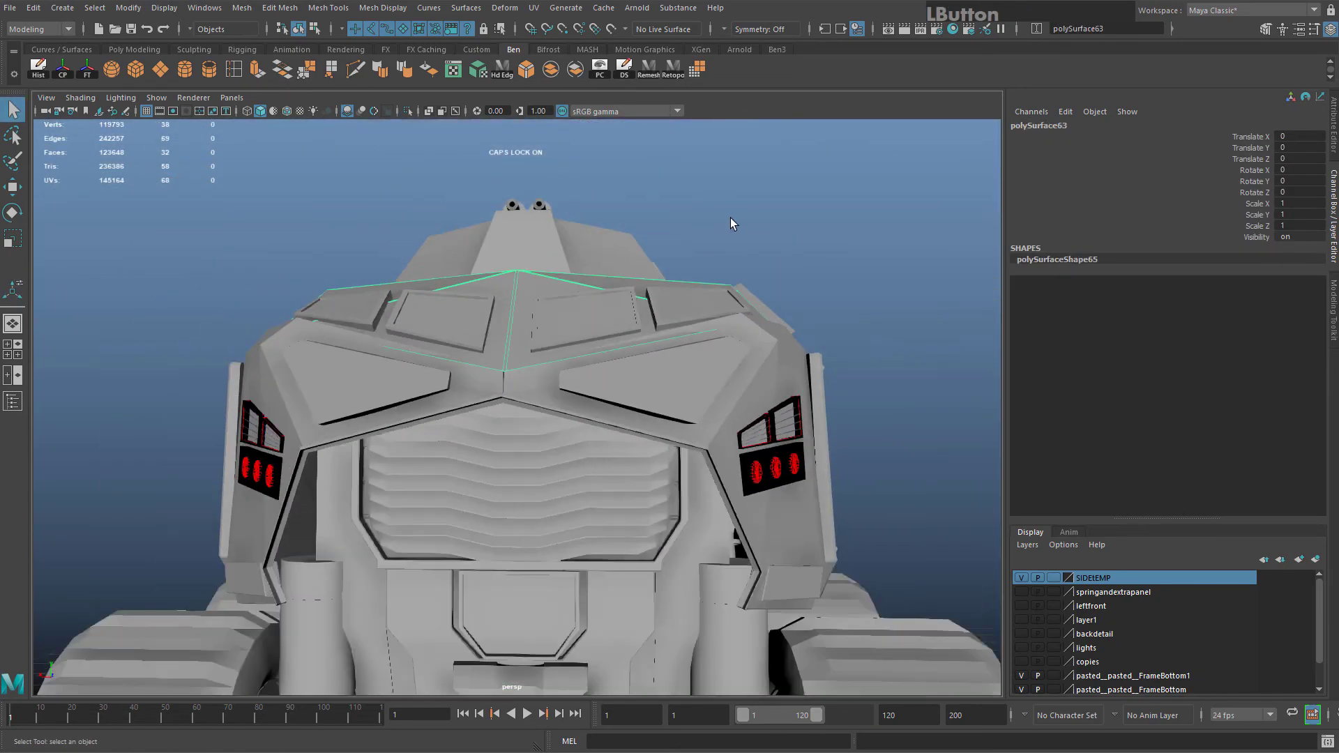
left_click(730, 218)
Select the whole grille mesh and move it down by 0.032 inside its frame
left_click_drag(704, 293, 655, 390, "alt")
scroll(544, 341, "up", 5)
left_click(544, 340)
scroll(544, 340, "down", 5)
left_click(729, 266)
left_click_drag(730, 266, 664, 258, "alt")
scroll(530, 416, "up", 5)
left_click(605, 312)
key("w")
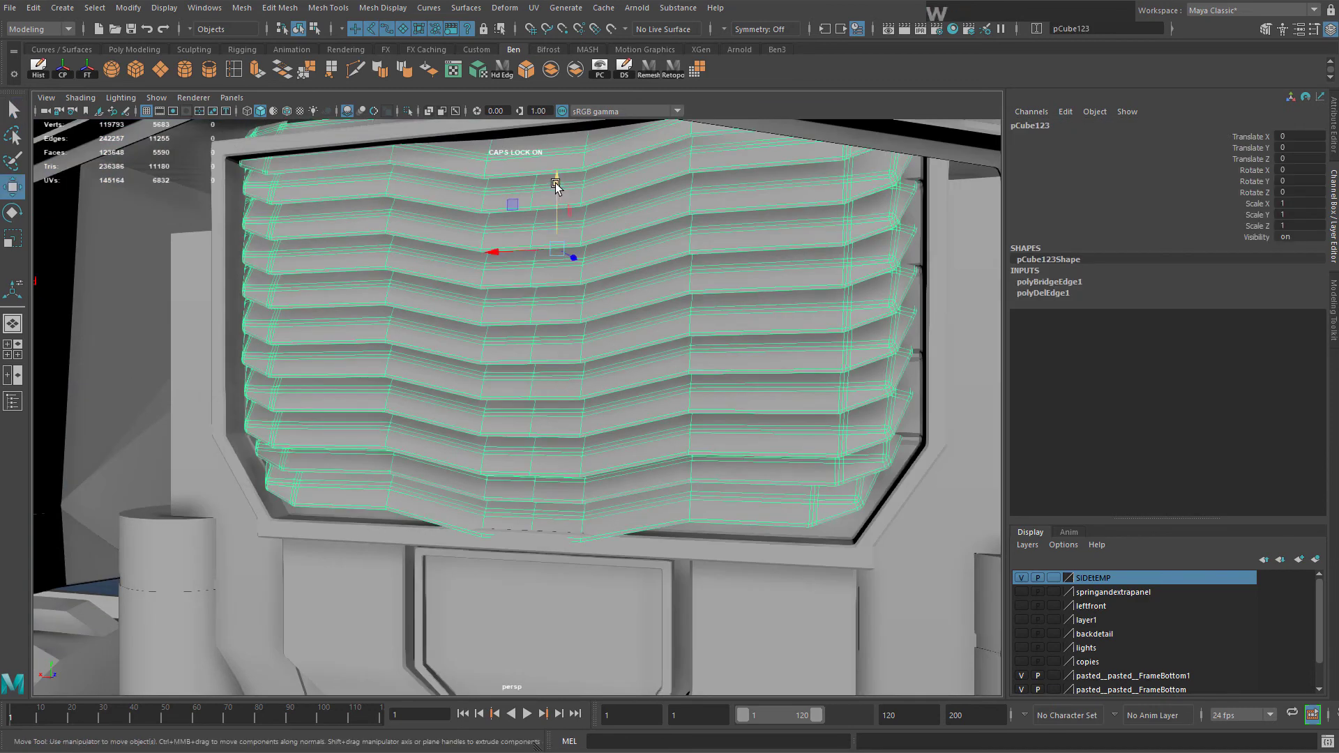
left_click_drag(556, 185, 553, 194)
middle_click_drag(493, 230, 528, 254, "alt")
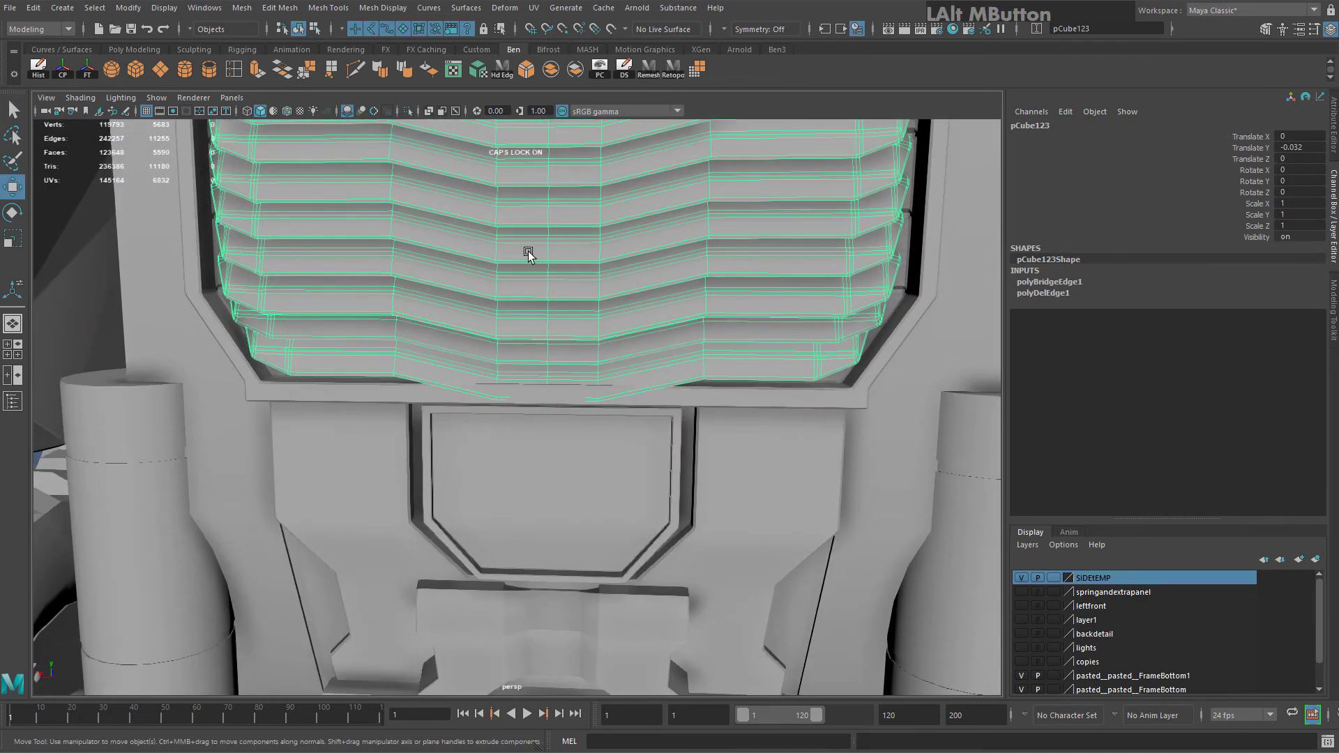
Cut three edge loops across the grille frame's lower bar, one at the centre and one midway along each half
left_click(647, 399)
scroll(650, 409, "up", 3)
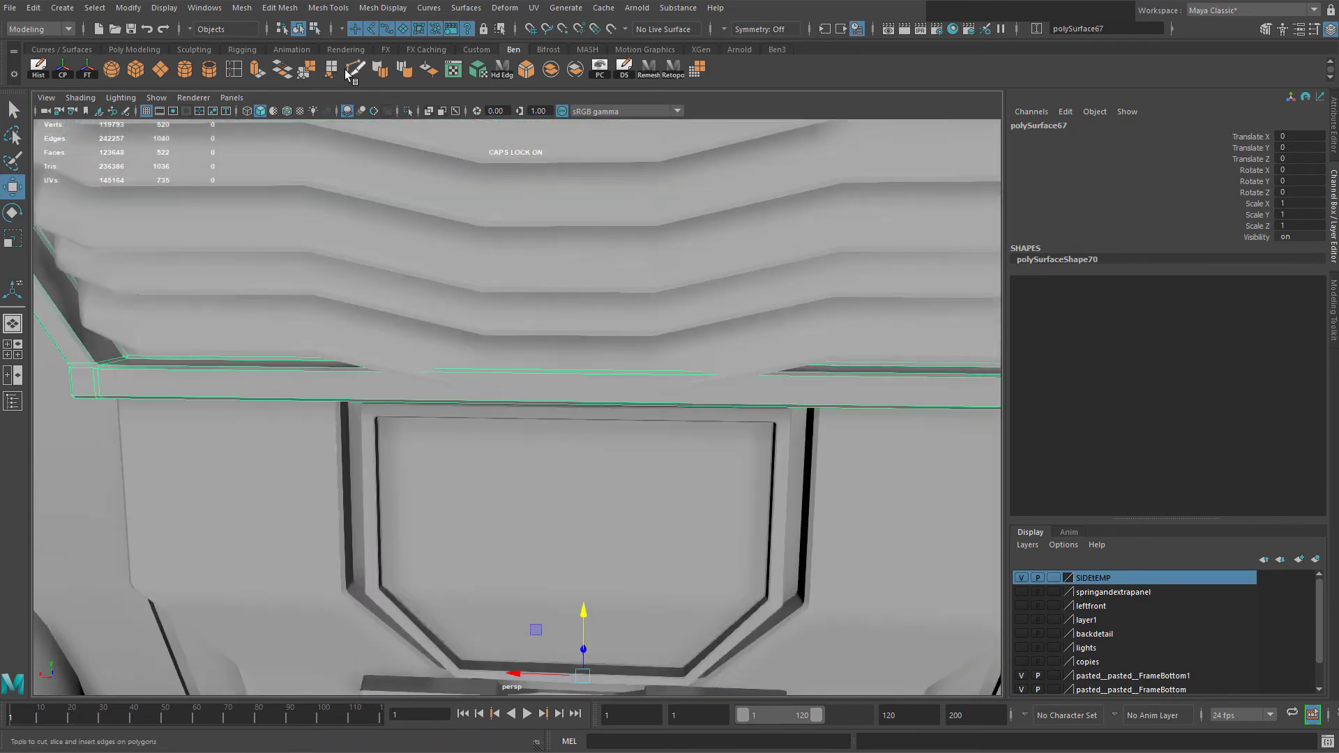
key("ctrl+shift+x")
middle_click(270, 365, "ctrl")
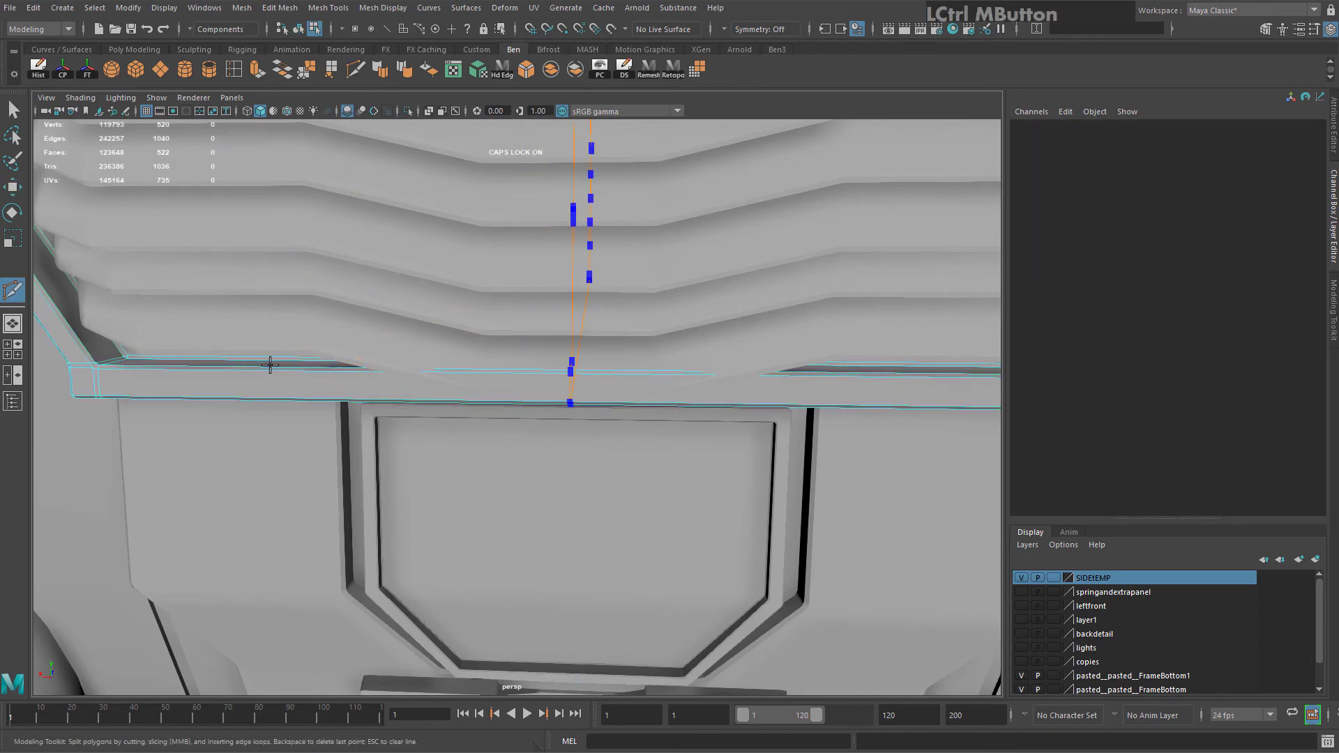
middle_click(349, 370, "ctrl")
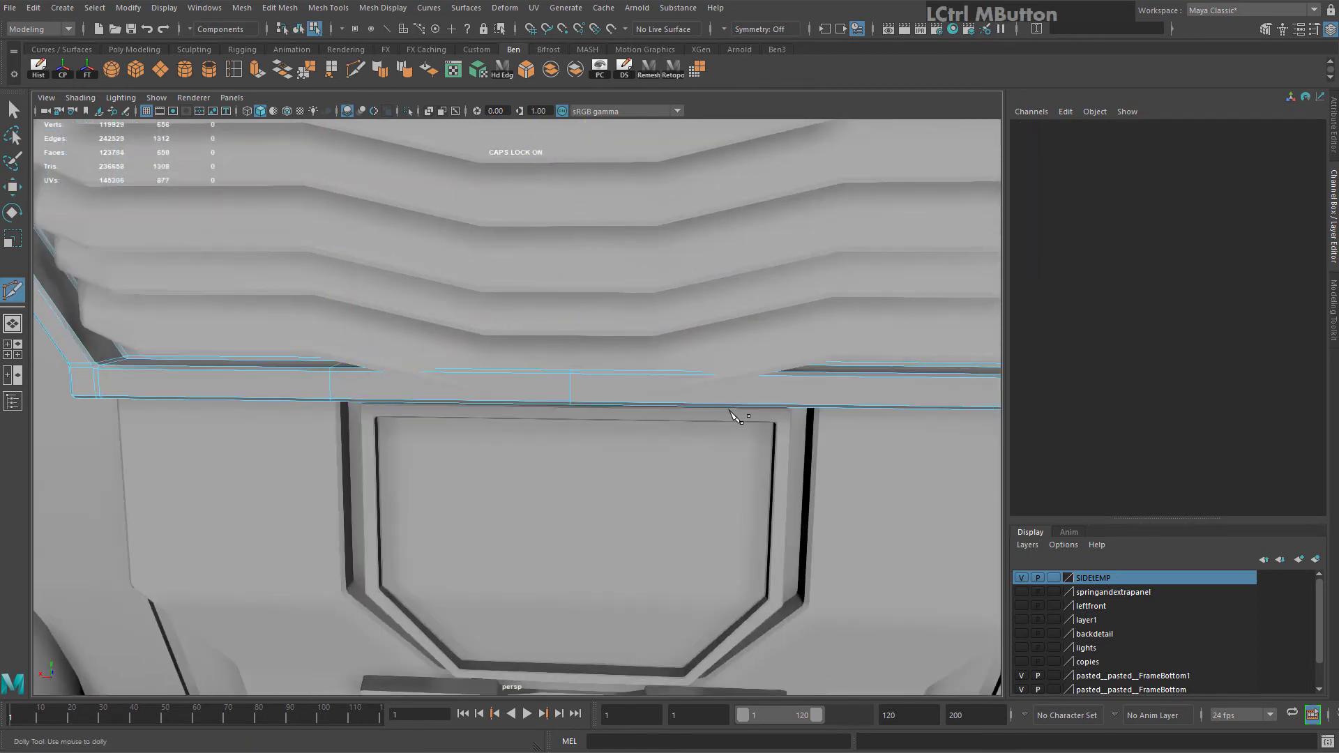
middle_click(802, 368, "ctrl")
scroll(167, 234, "down", 2)
left_click(13, 109)
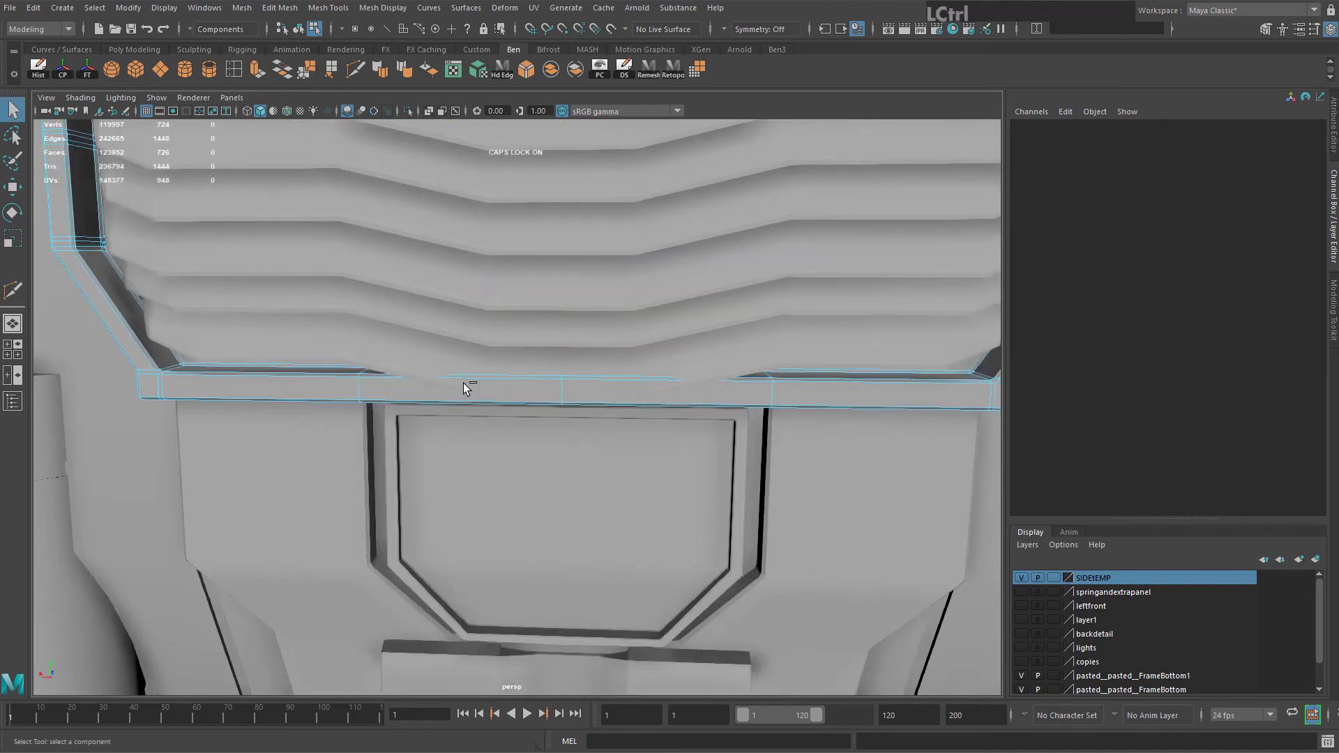
Add two more edge loops to the frame's lower bar, one on each side of the centre loop
key("y")
middle_click(468, 383, "ctrl")
middle_click(646, 389, "ctrl")
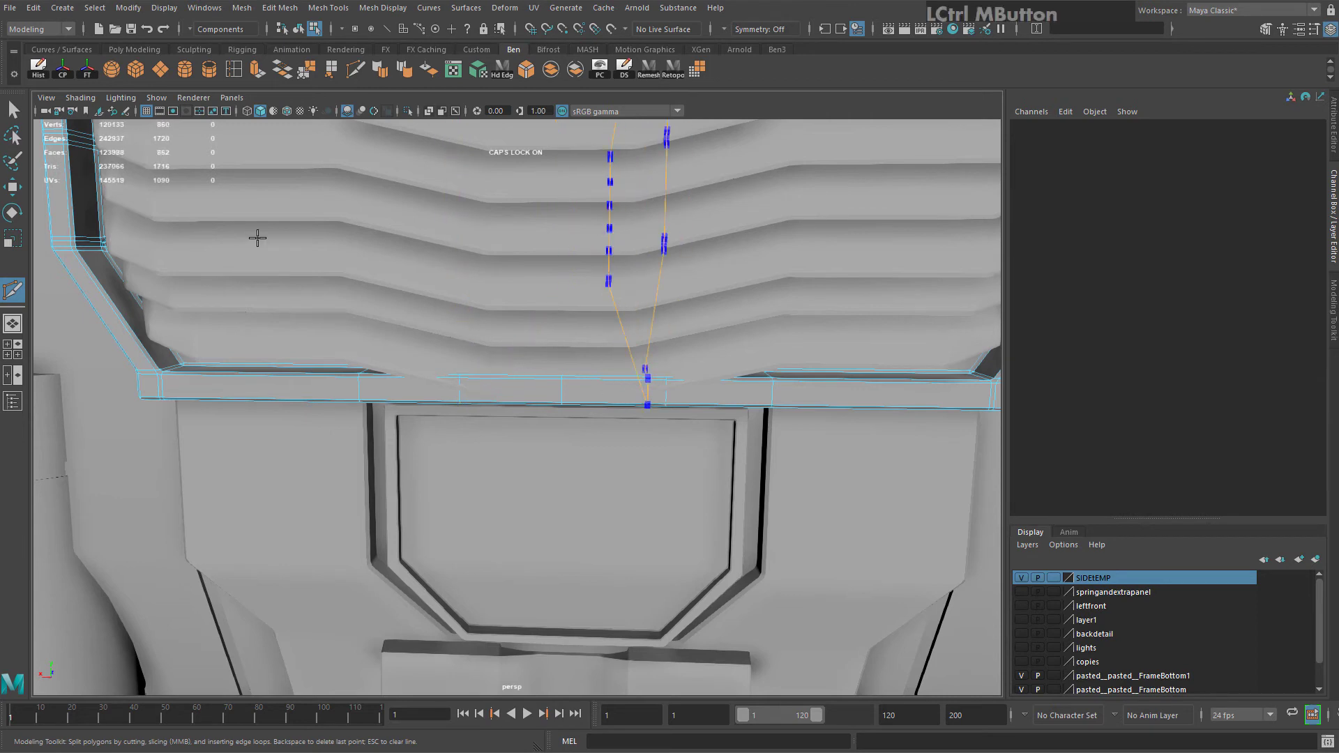
left_click(12, 110)
Lower the vertices of the three middle loops so the frame's lower bar dips beneath the slats, then return to object mode
right_click_drag(300, 379, 234, 378)
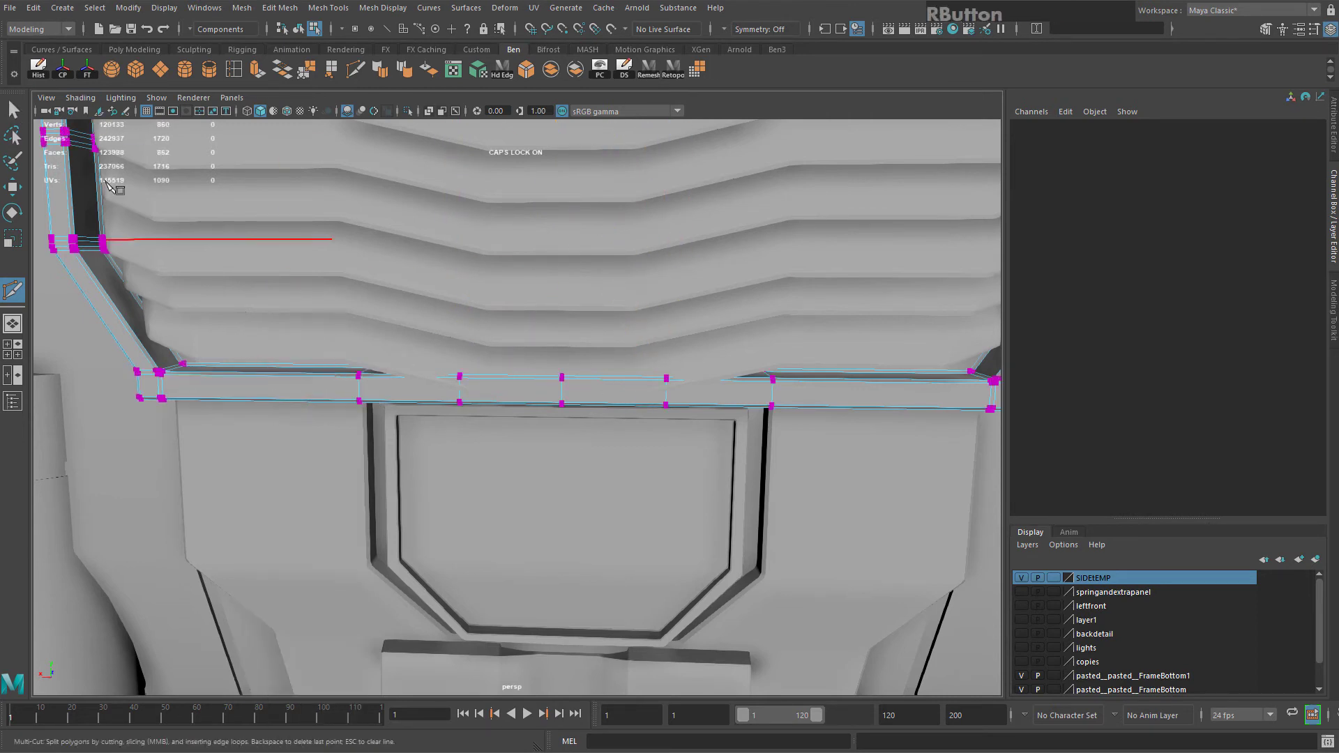
left_click(14, 112)
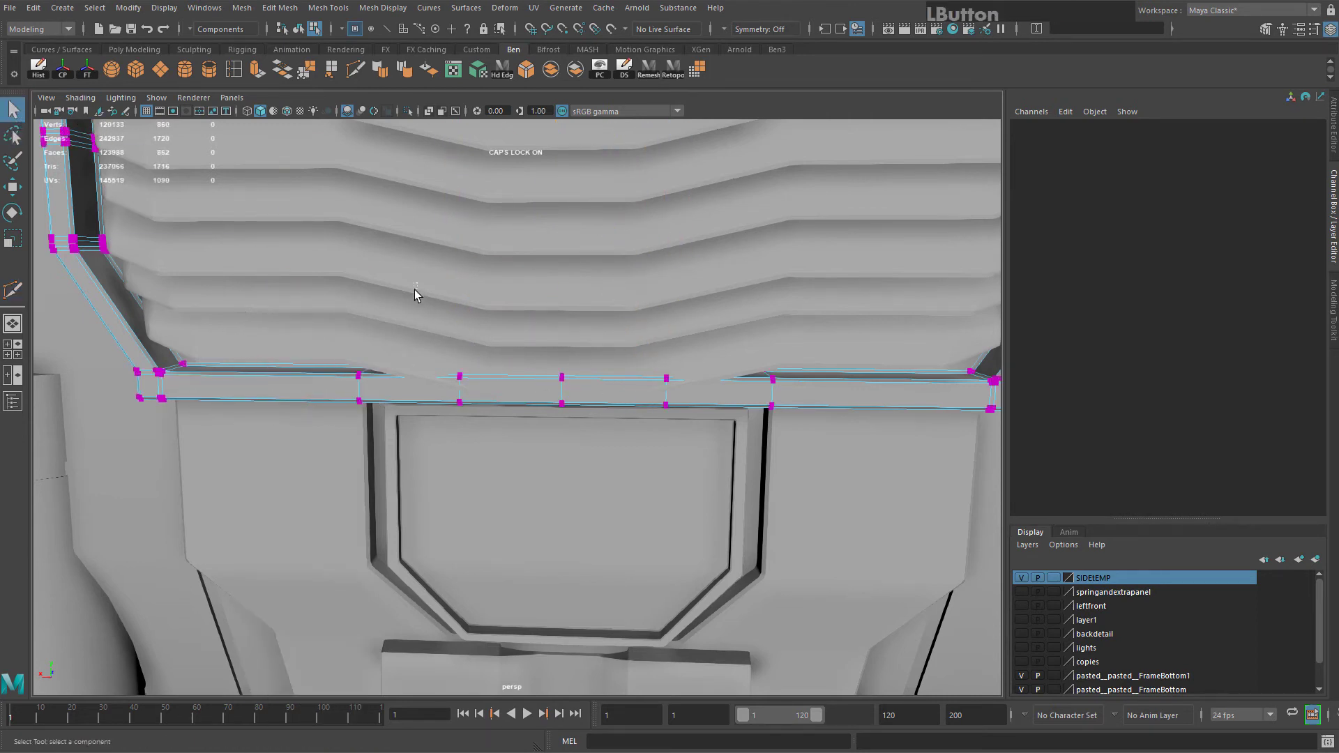
left_click_drag(710, 446, 710, 447)
left_click_drag(659, 407, 627, 359, "alt")
key("w")
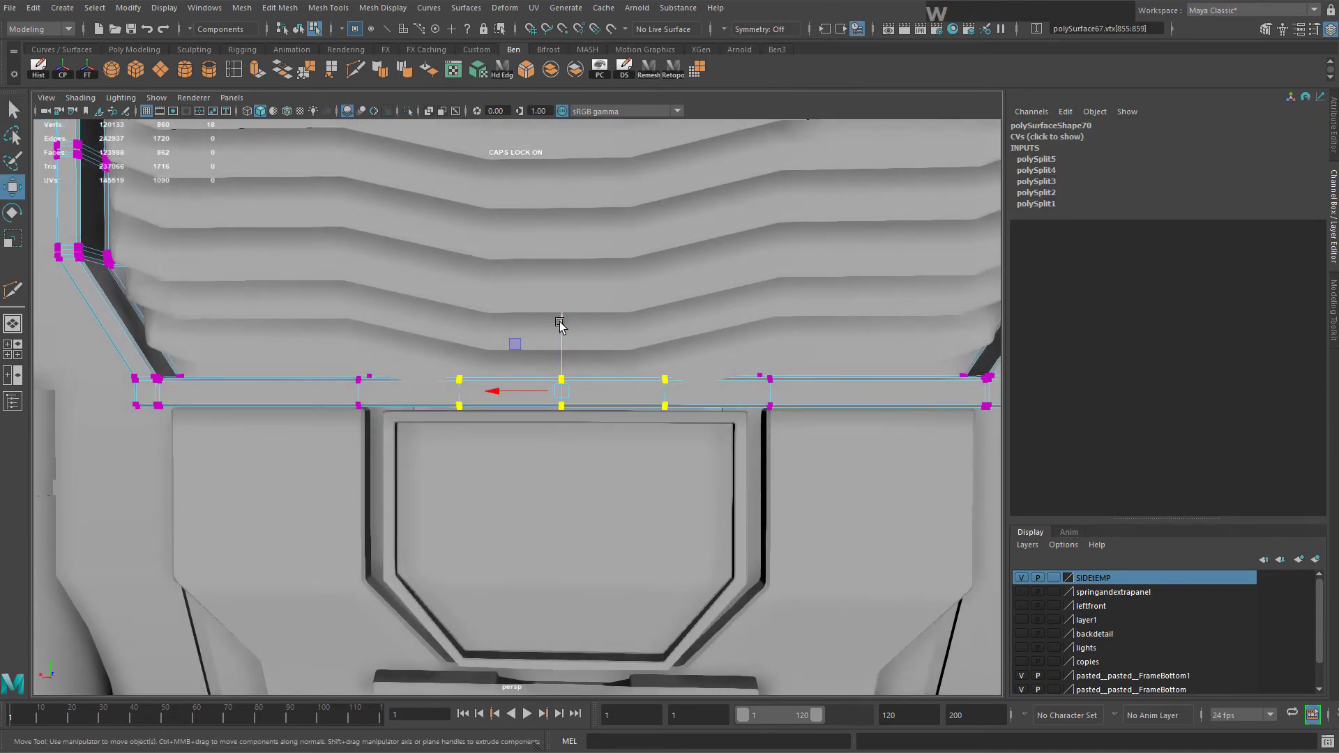
left_click_drag(560, 322, 556, 352)
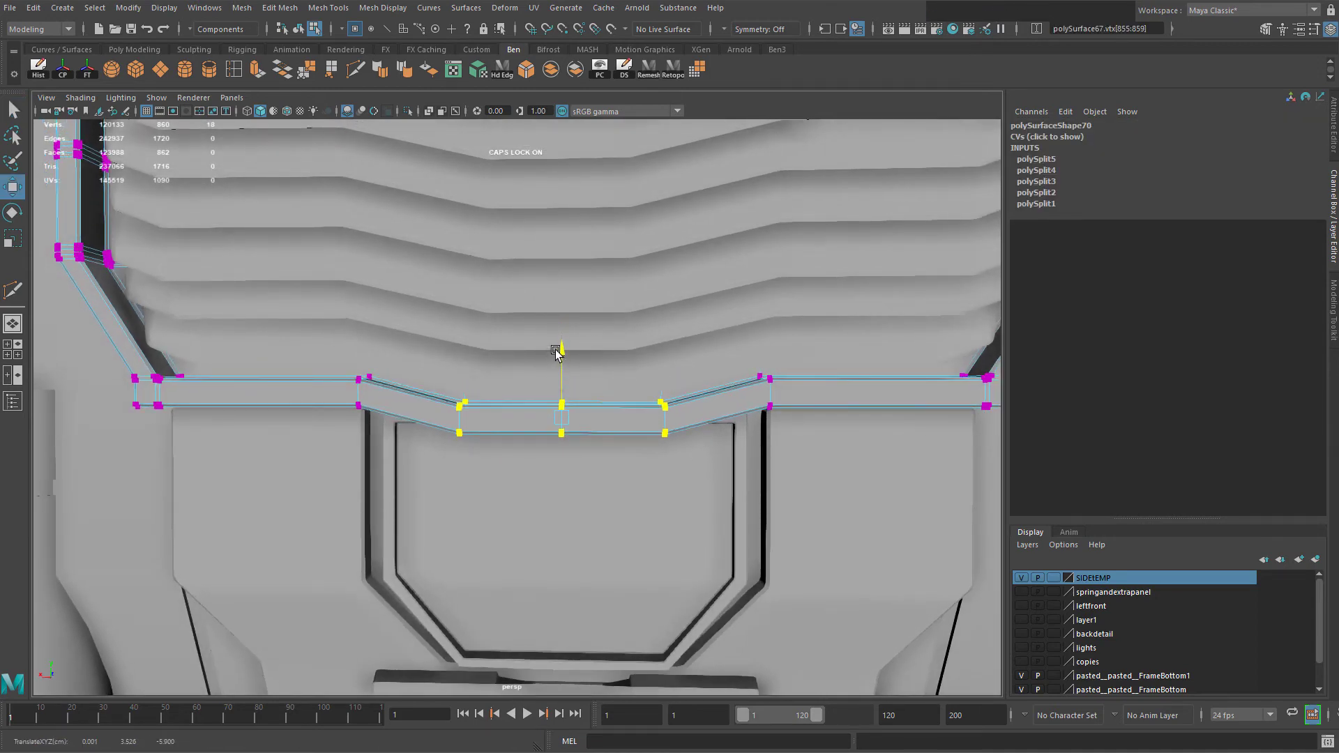
scroll(570, 453, "down", 3)
left_click_drag(571, 454, 574, 427, "alt")
left_click(566, 475)
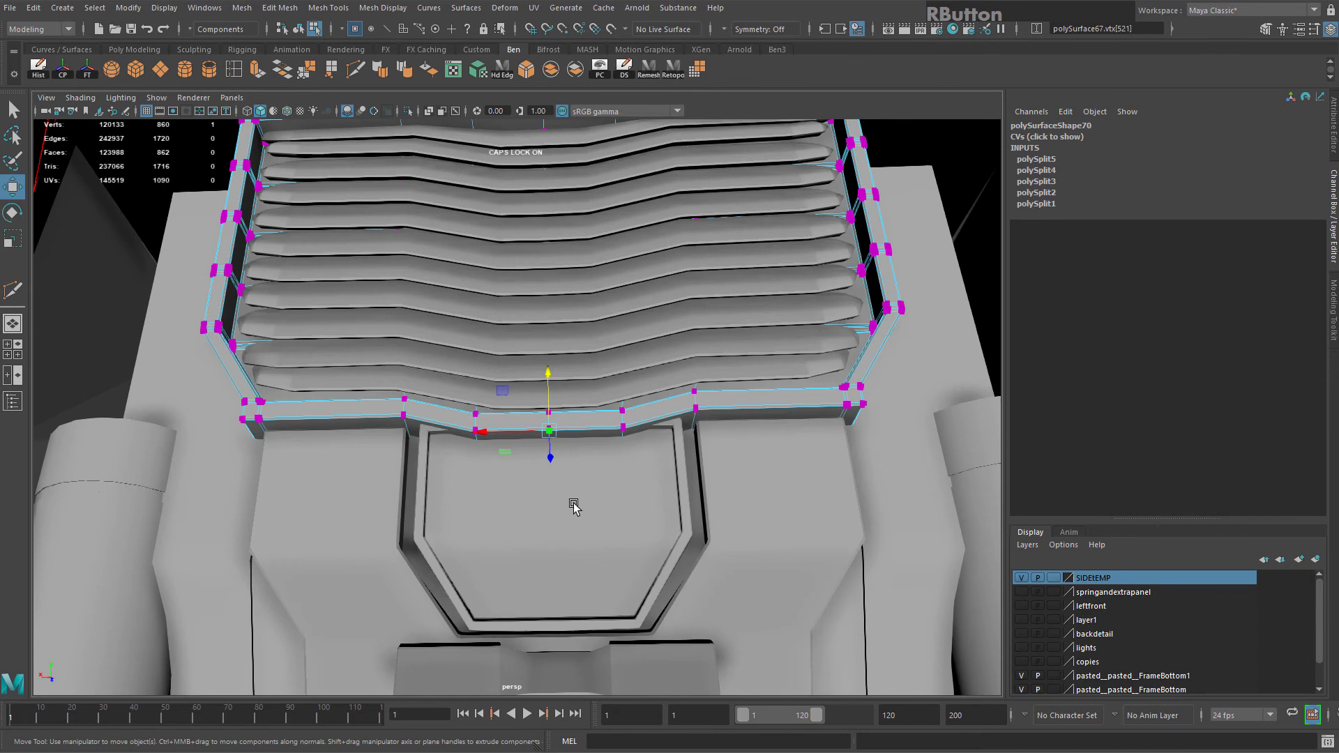
right_click_drag(574, 505, 642, 365)
Cut four vertical edge loops into the tapered panel below the grille frame, two on each side of its centre
left_click(562, 472)
left_click_drag(562, 472, 558, 434, "alt")
middle_click_drag(558, 433, 546, 374, "alt")
scroll(544, 389, "up", 4)
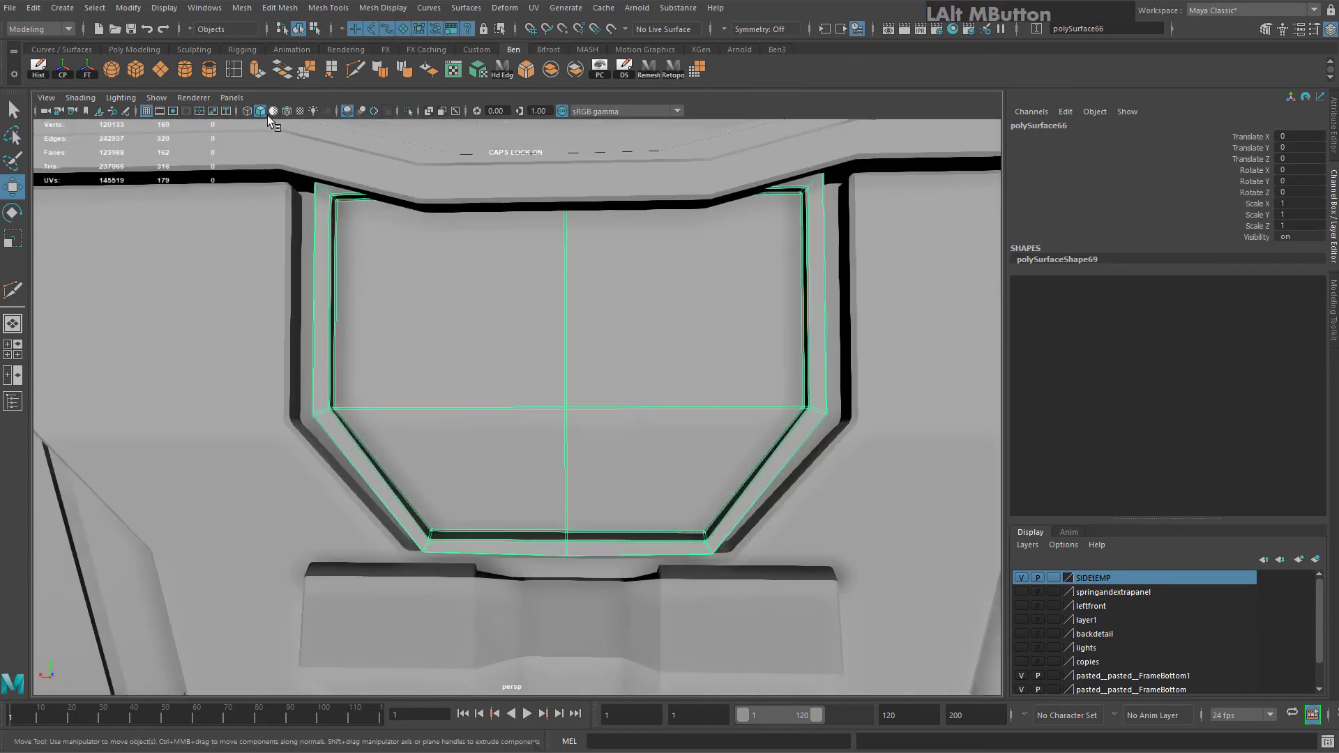
left_click(355, 68)
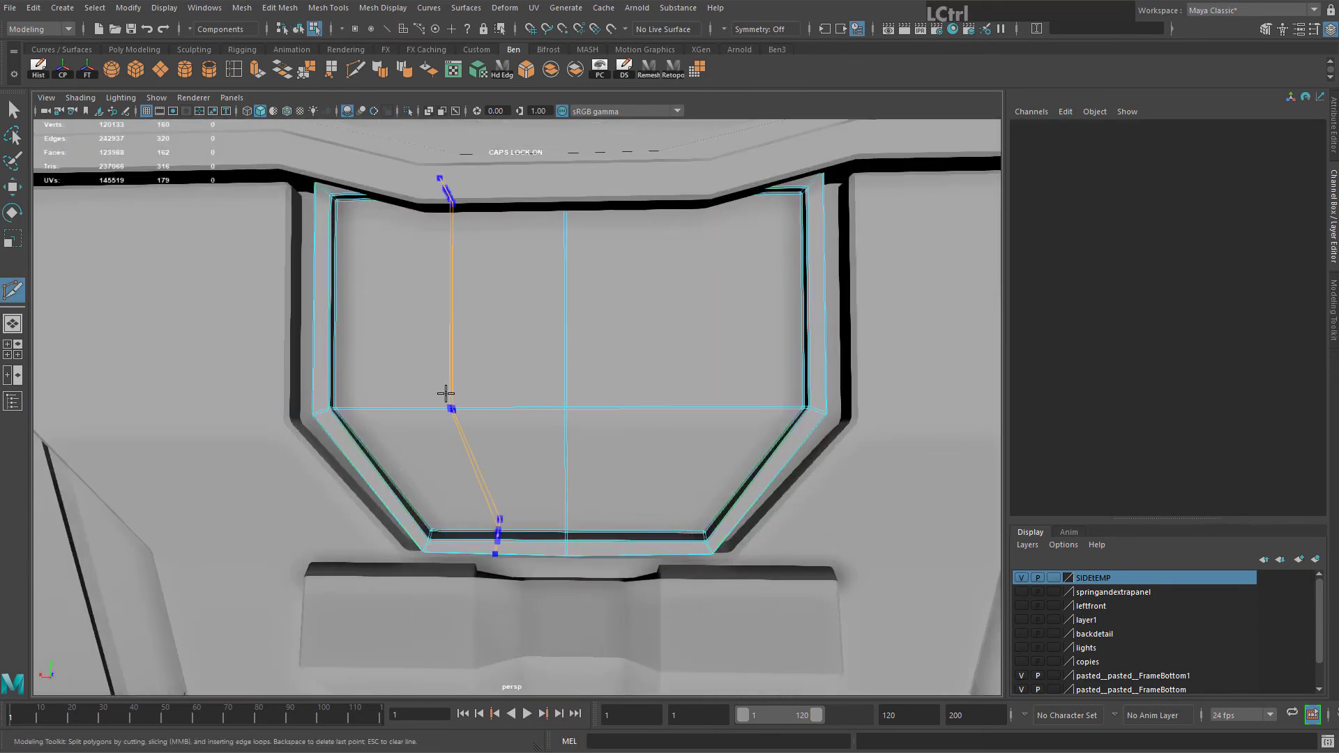
middle_click(489, 416, "ctrl")
middle_click(668, 412, "ctrl")
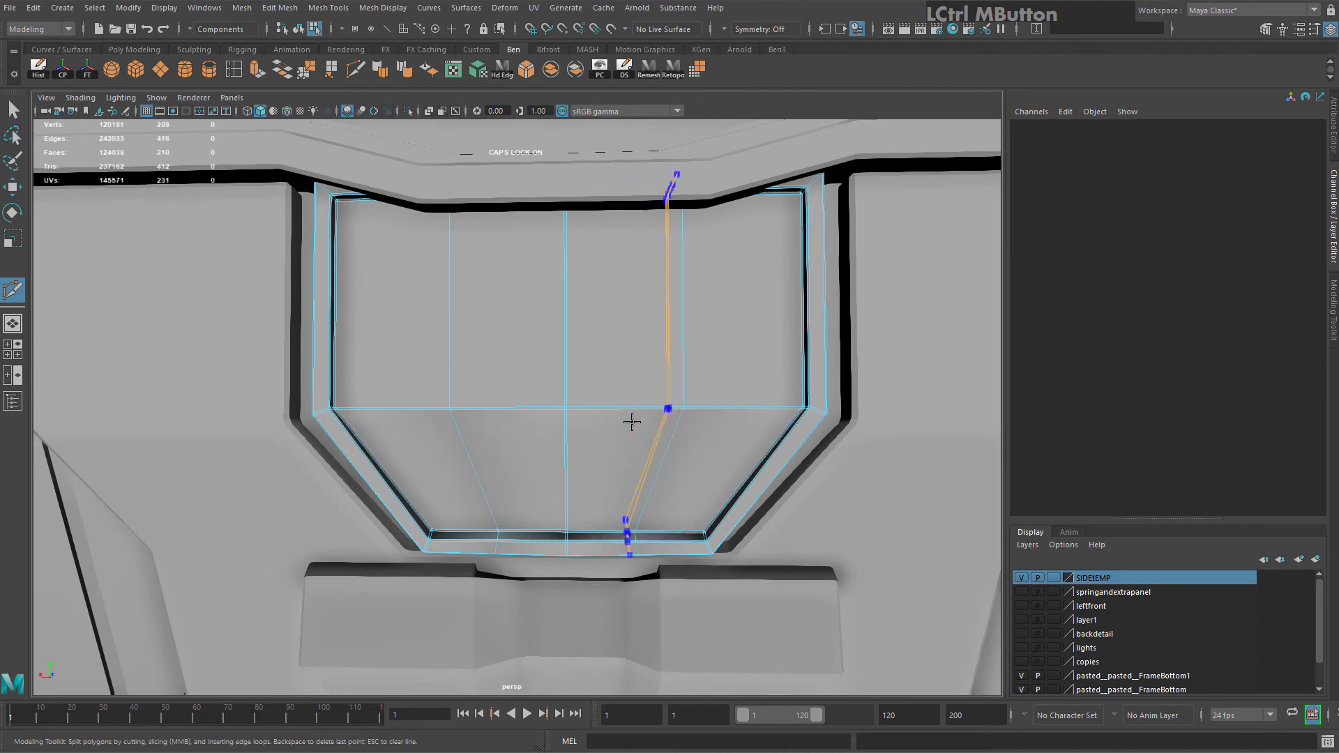
middle_click(398, 413, "ctrl")
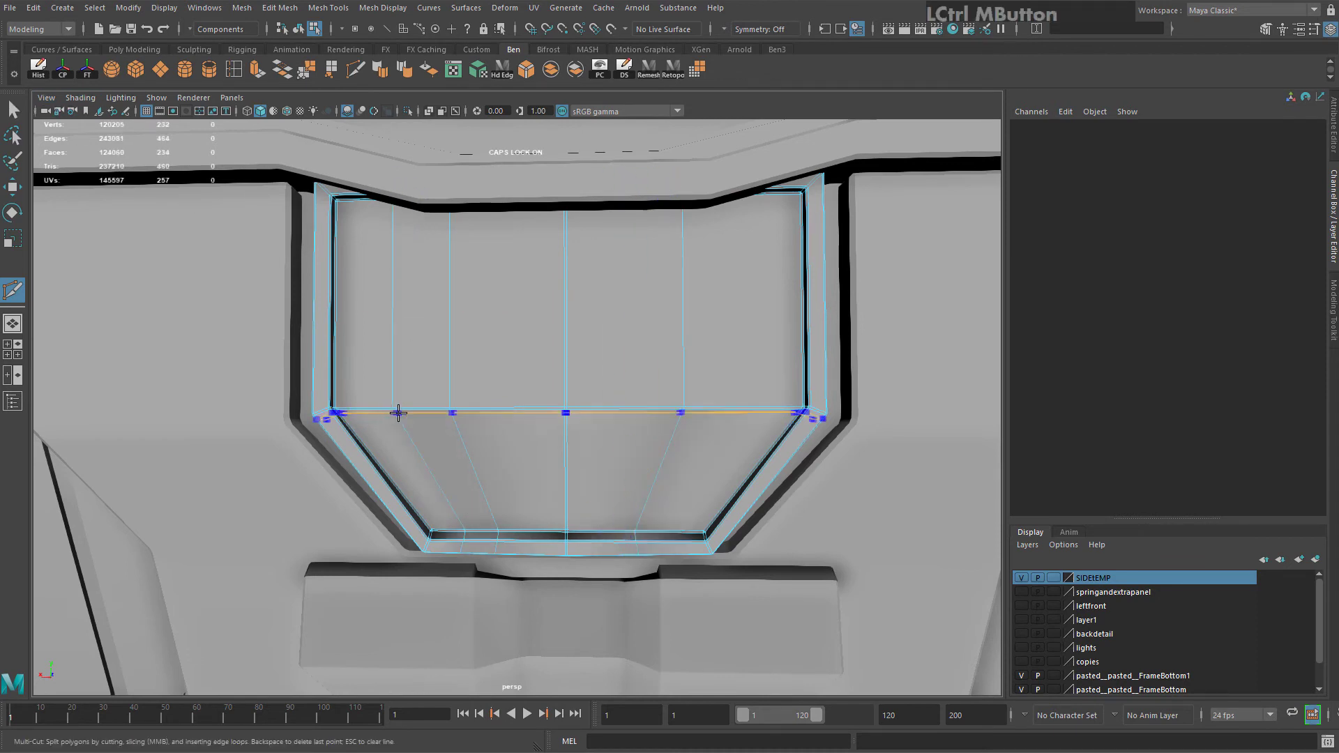
middle_click(740, 420, "ctrl")
left_click(14, 110)
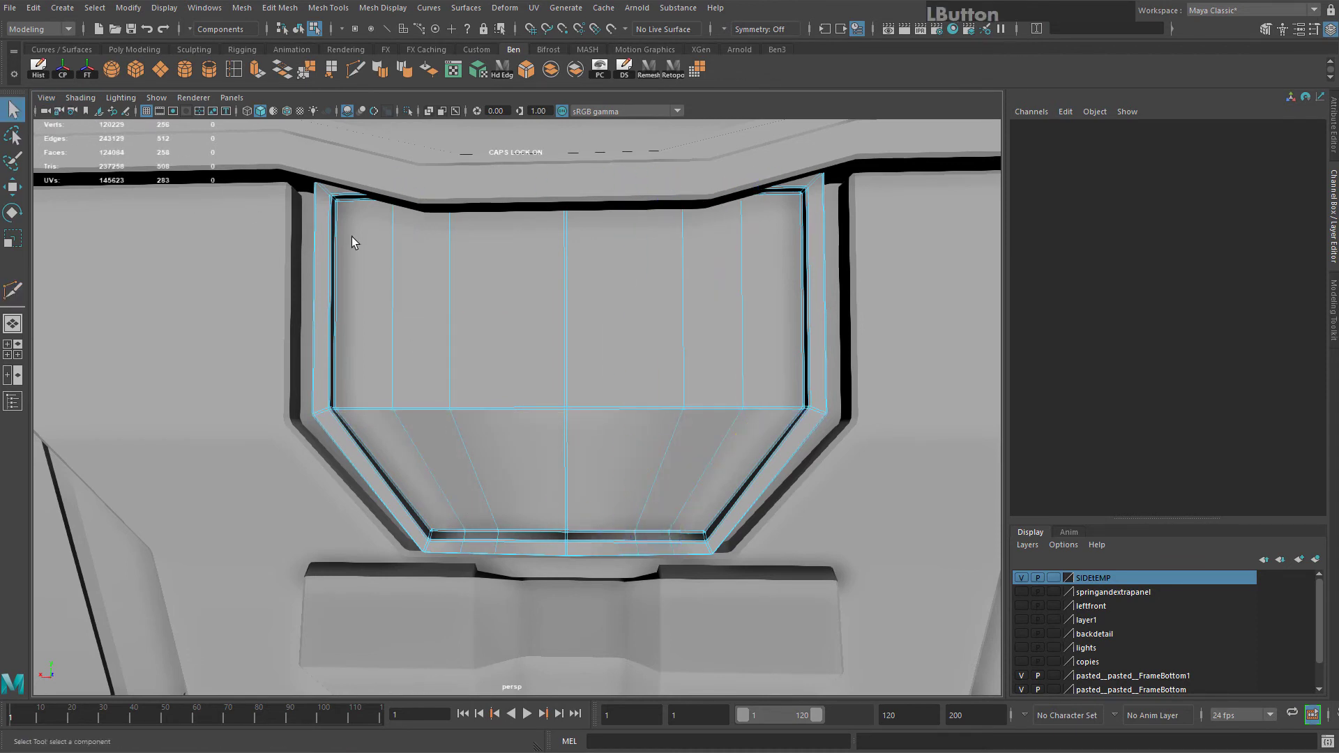
Select the panel's outer pair of new edge loops and scale them apart toward the side rims
double_click(393, 246)
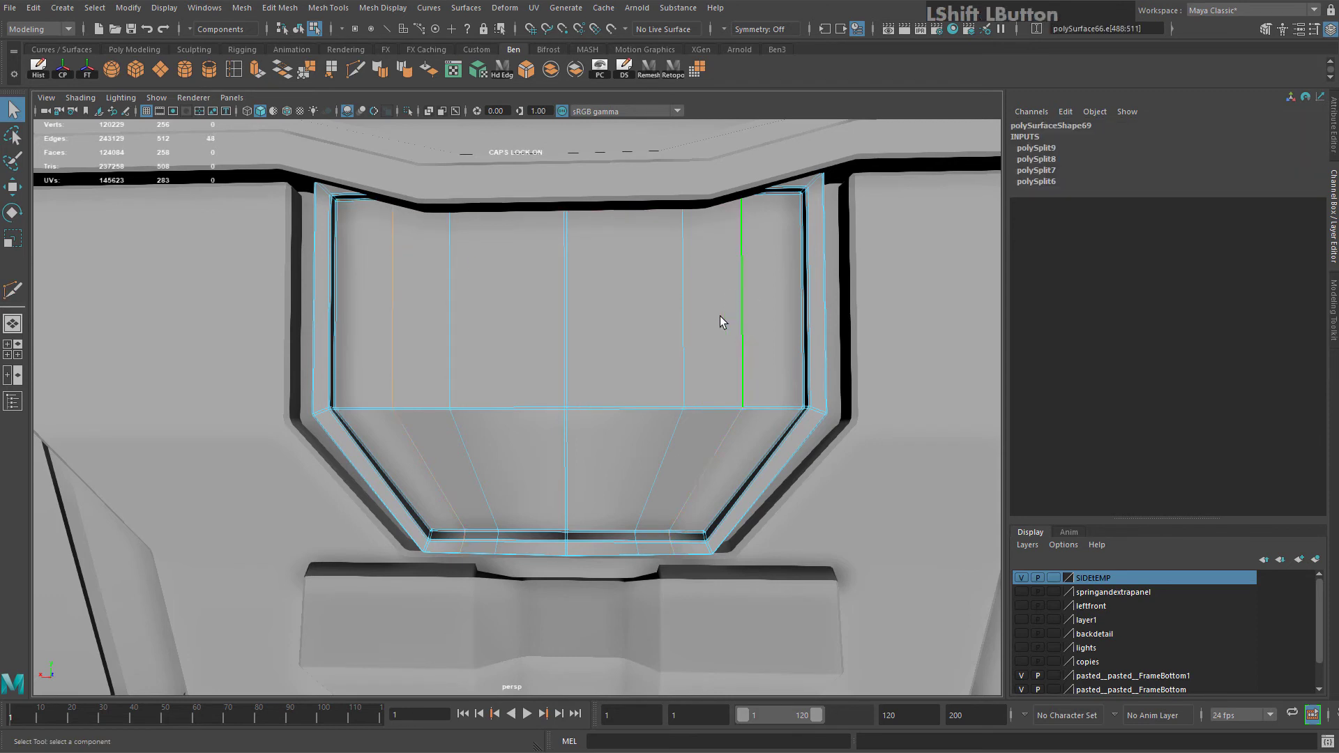
key("r")
left_click_drag(503, 371, 487, 366)
Move the upper-edge vertices of the panel's centre and inner loops down to follow the dip in the frame above
double_click(449, 265)
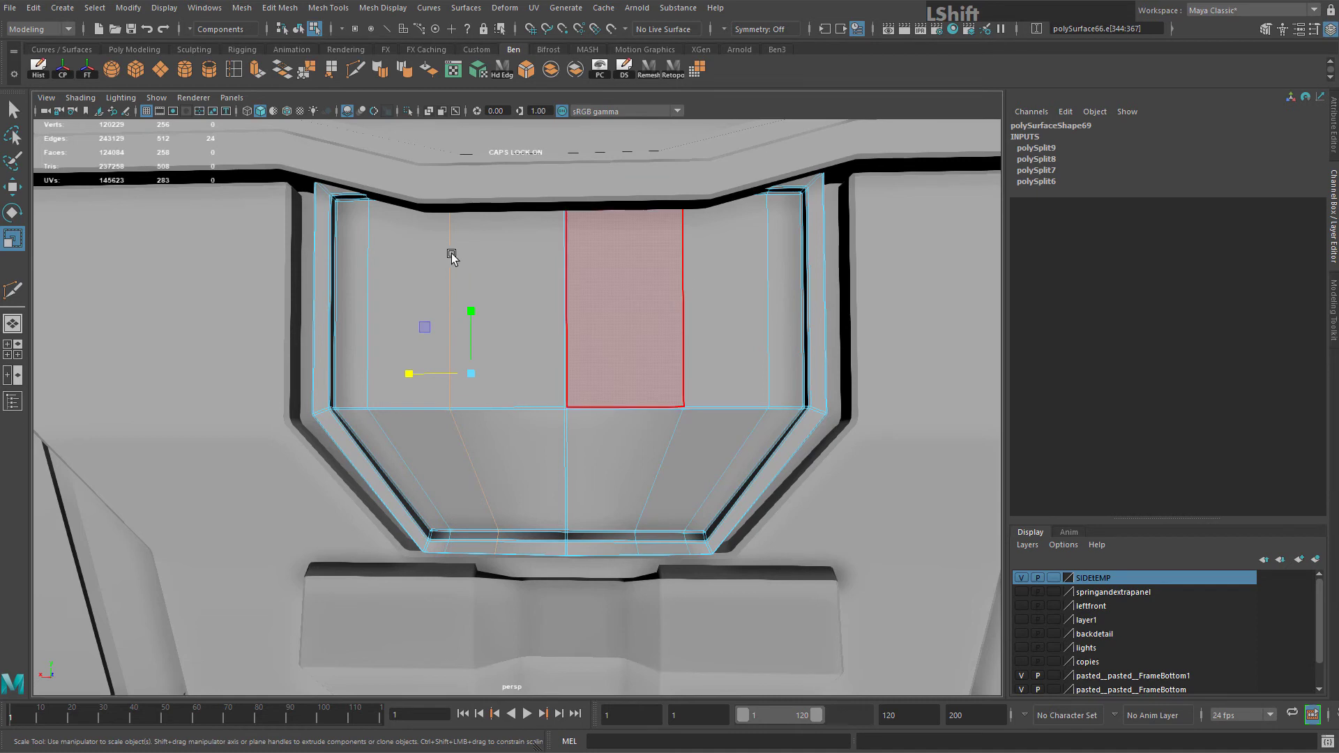
right_click_drag(450, 247, 411, 249)
left_click_drag(497, 263, 392, 73)
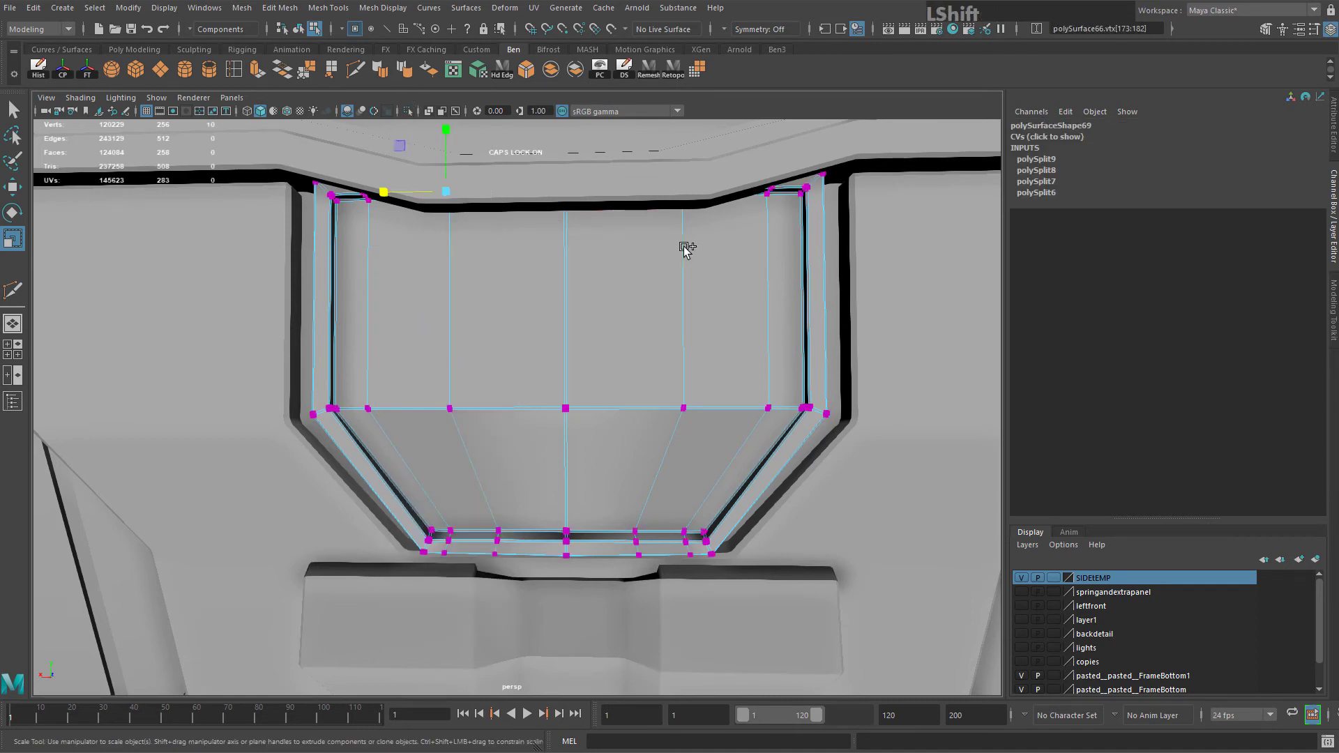
left_click_drag(687, 48, 680, 56, "shift")
key("w")
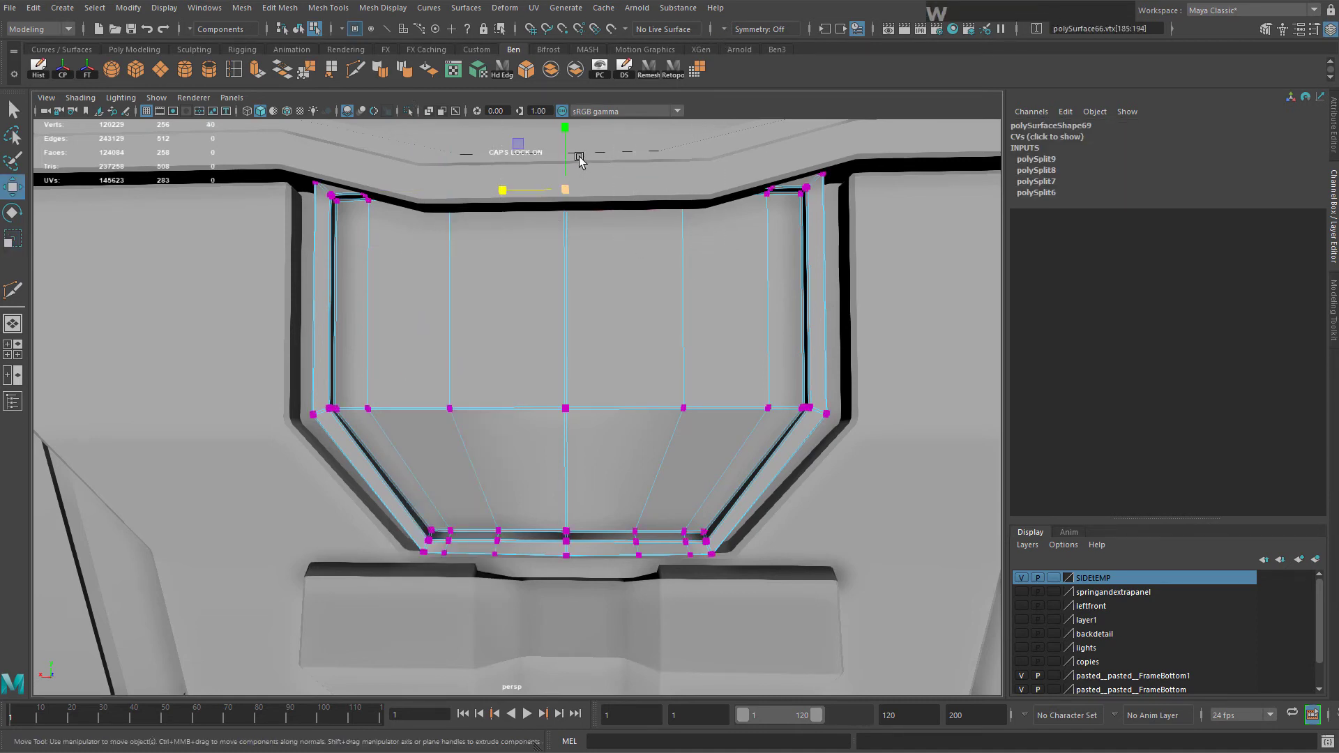
left_click(565, 148)
left_click_drag(565, 148, 578, 169)
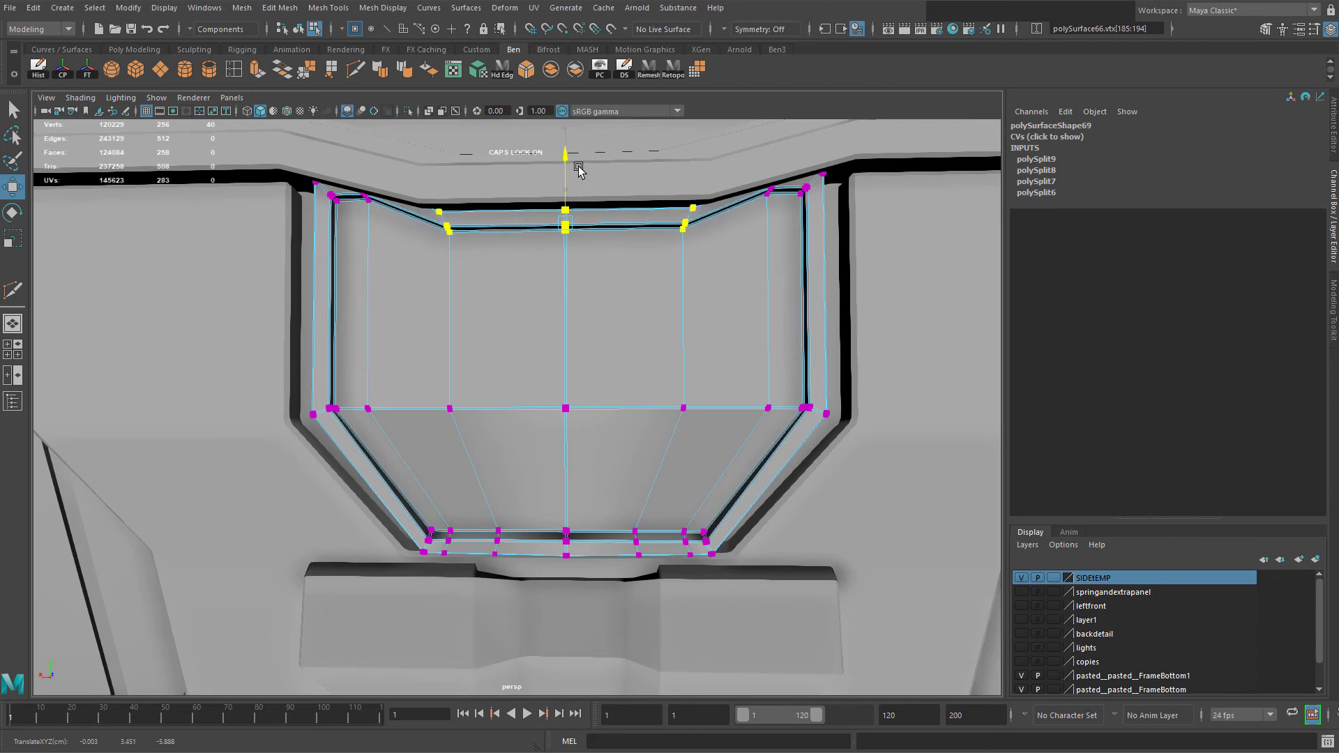
Select the panel's upper corner vertices on both sides and move them down slightly below the frame
middle_click_drag(530, 199, 551, 271, "alt")
left_click_drag(391, 194, 483, 260)
middle_click_drag(607, 234, 503, 228, "alt")
left_click_drag(935, 244, 803, 183, "shift")
key("w")
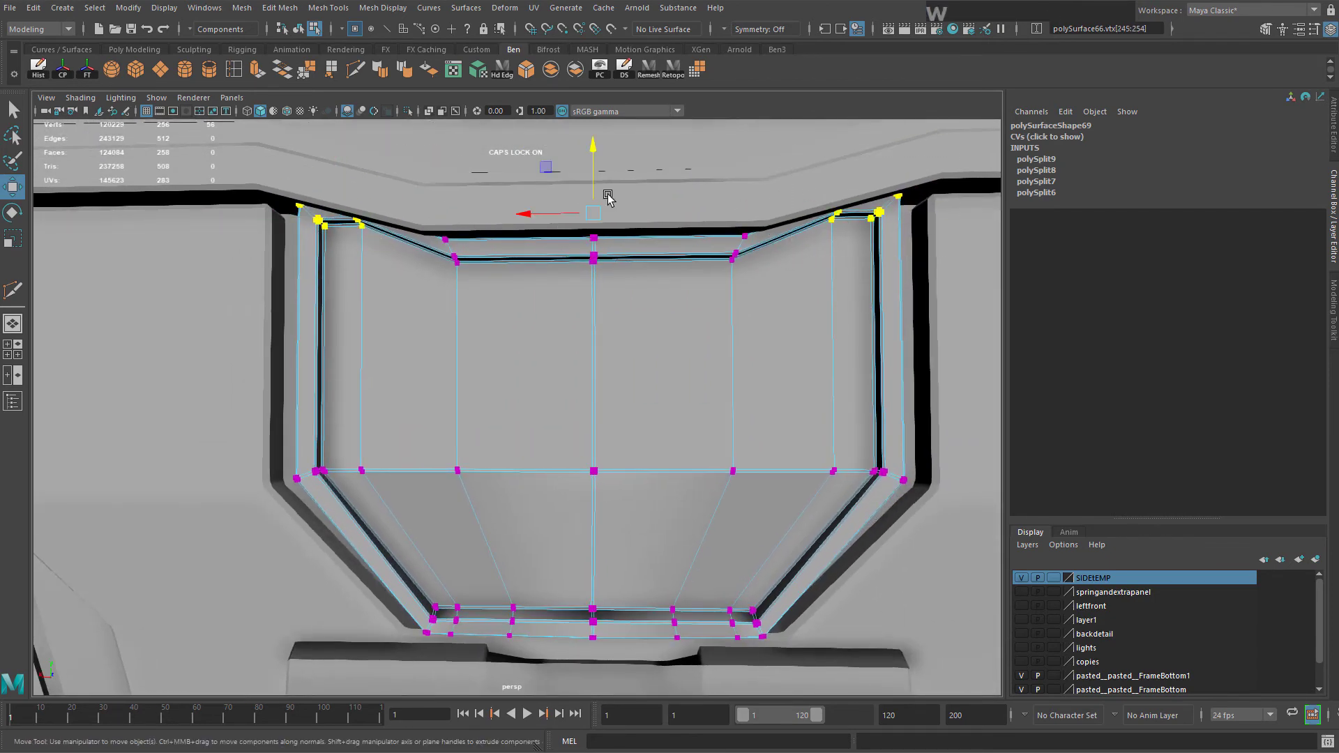
left_click_drag(591, 142, 589, 156)
left_click_drag(410, 209, 479, 362)
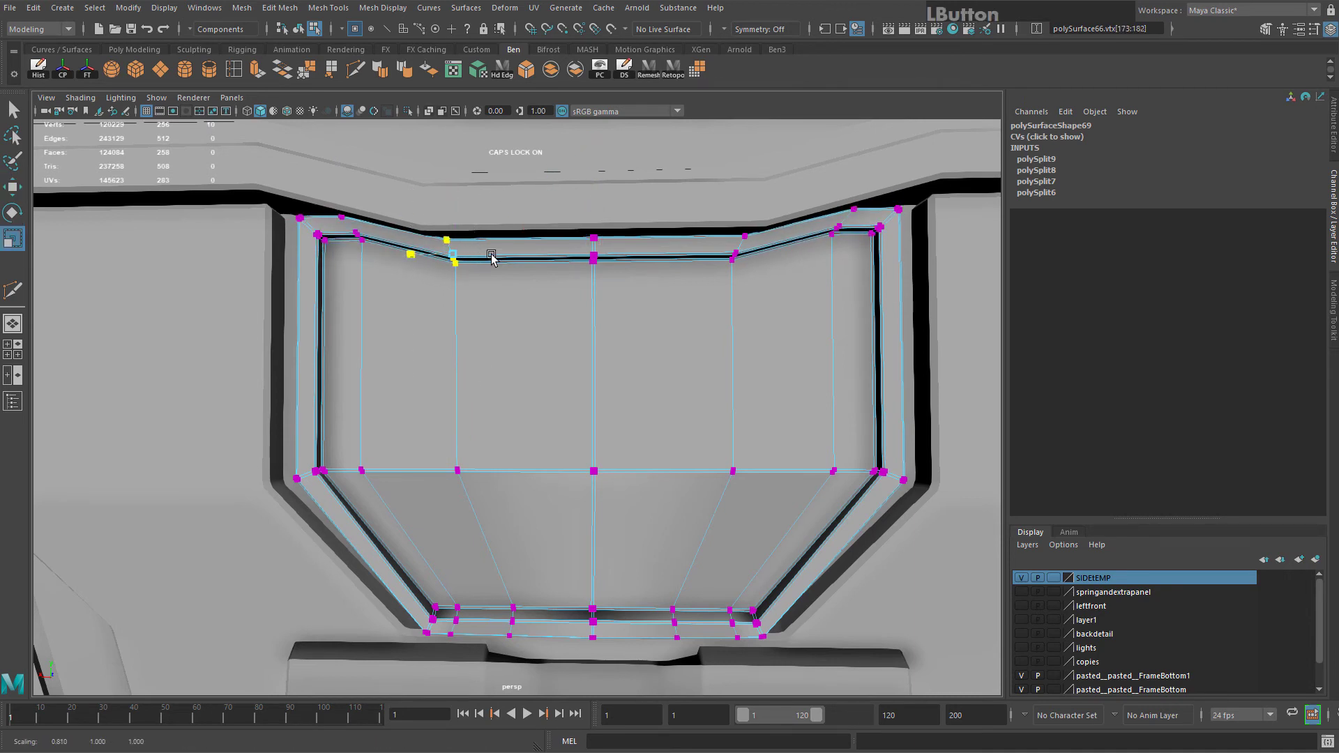
left_click_drag(407, 255, 378, 256)
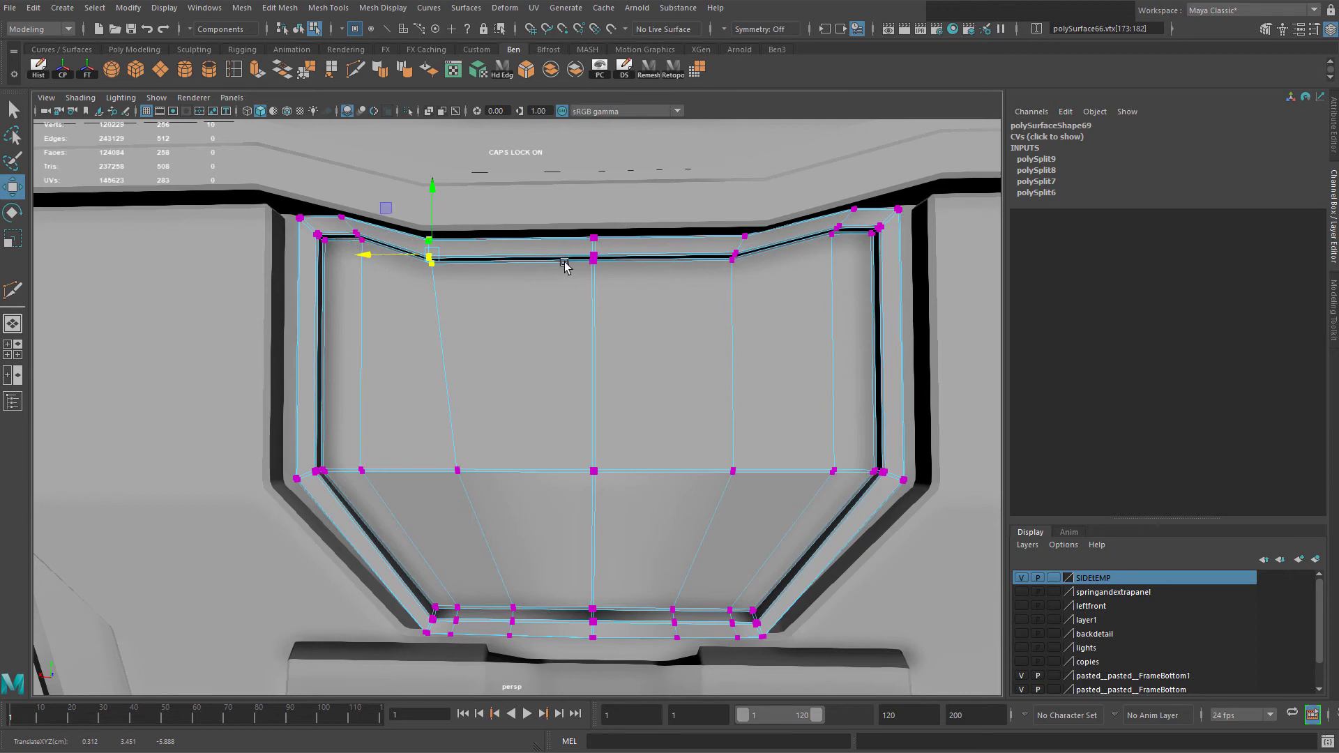
key("ctrl+z")
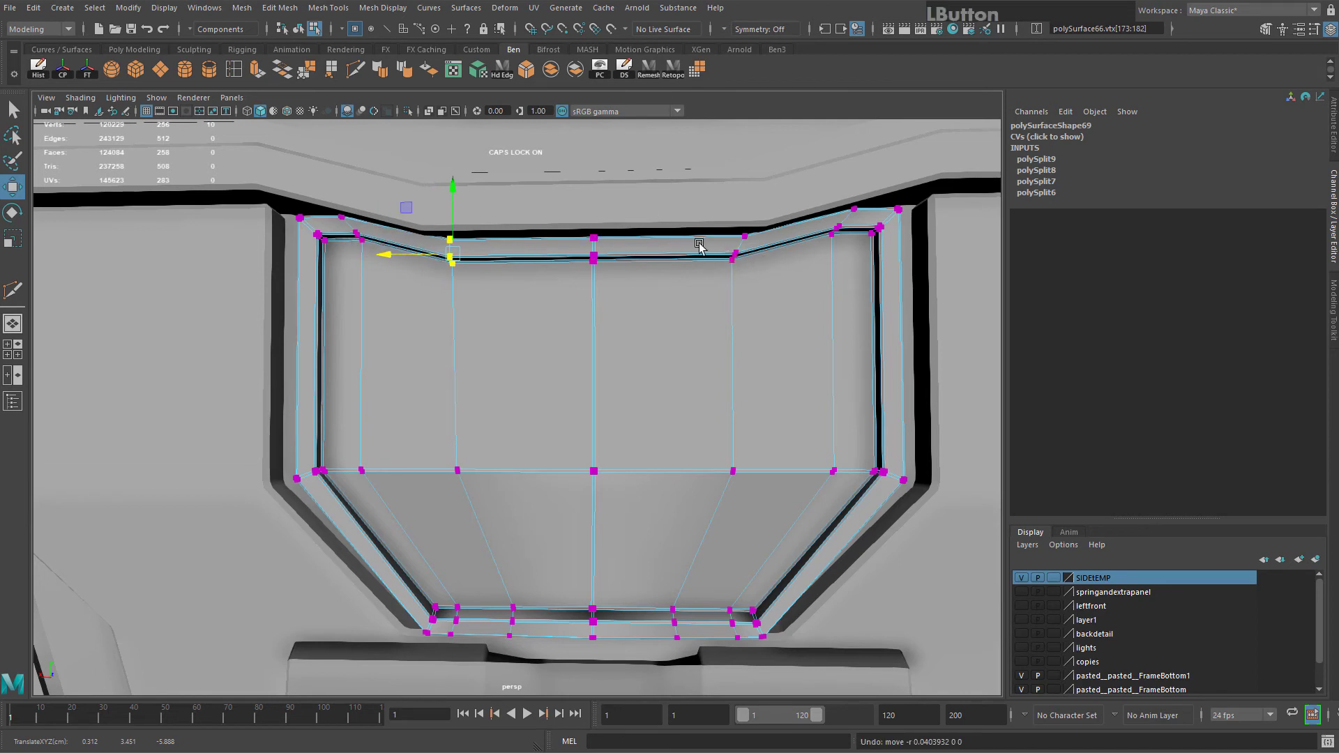
Scale the inner upper-edge vertices on both sides of the panel outward to widen the dip
key("r")
left_click_drag(699, 247, 861, 285)
left_click_drag(417, 192, 518, 253, "shift")
Scale the panel's outer upper-edge bend vertices on both sides outward to line up with the frame's bends
left_click_drag(347, 213, 381, 273)
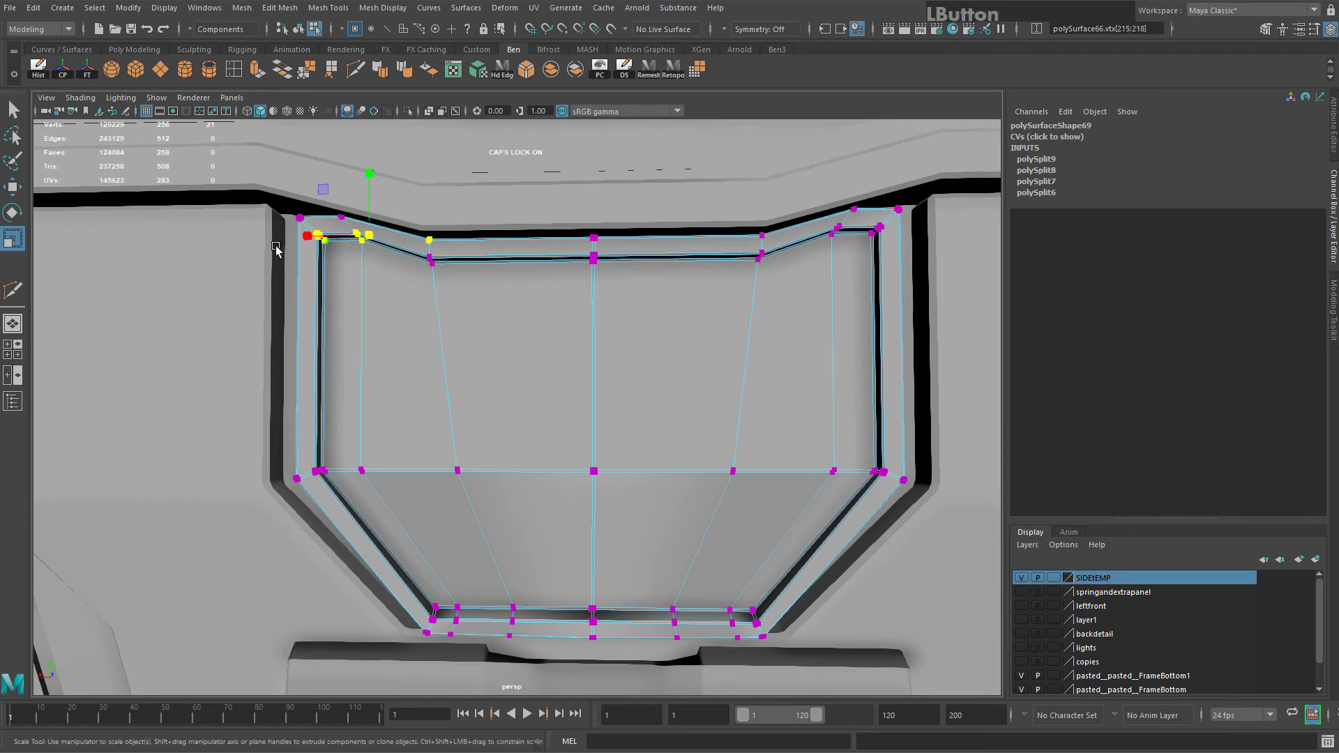
key("ctrl+z")
left_click_drag(292, 230, 434, 241)
left_click_drag(826, 185, 858, 254)
key("r")
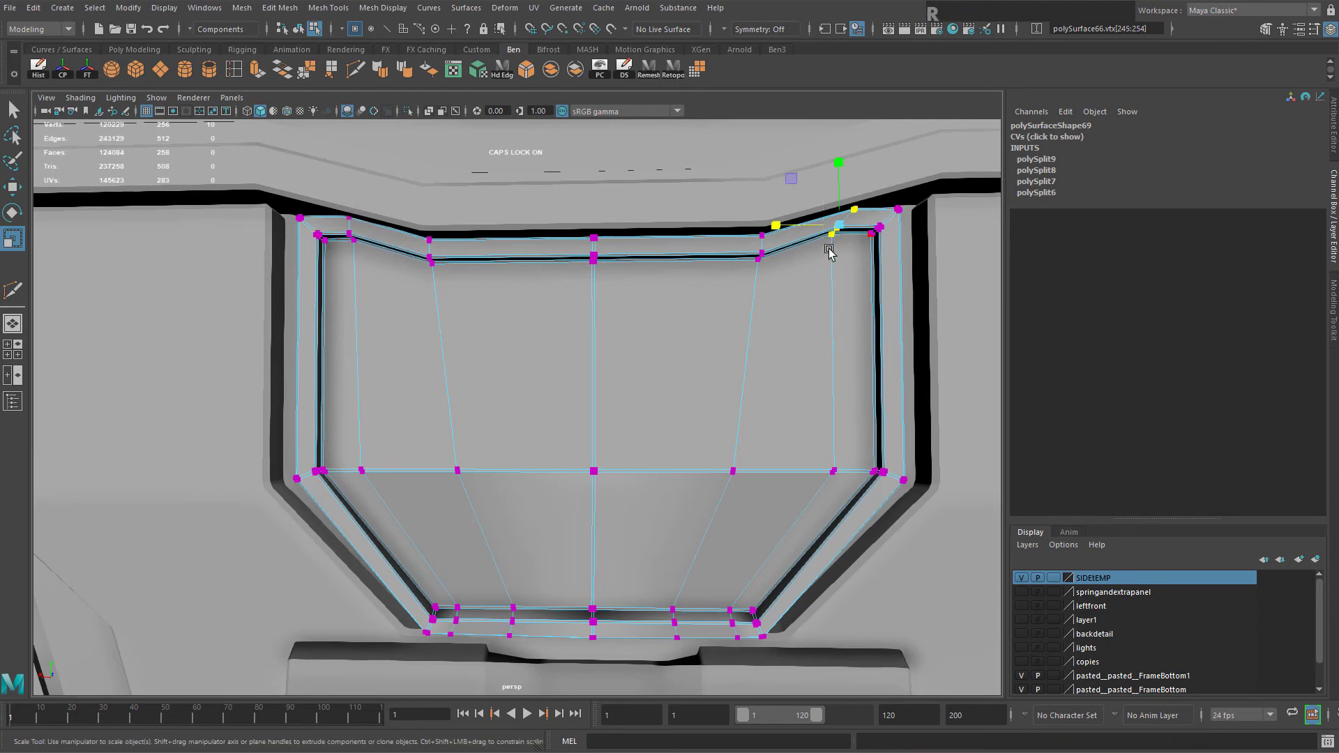
left_click_drag(775, 220, 908, 255)
left_click_drag(328, 201, 374, 275)
left_click_drag(863, 280, 864, 278, "shift")
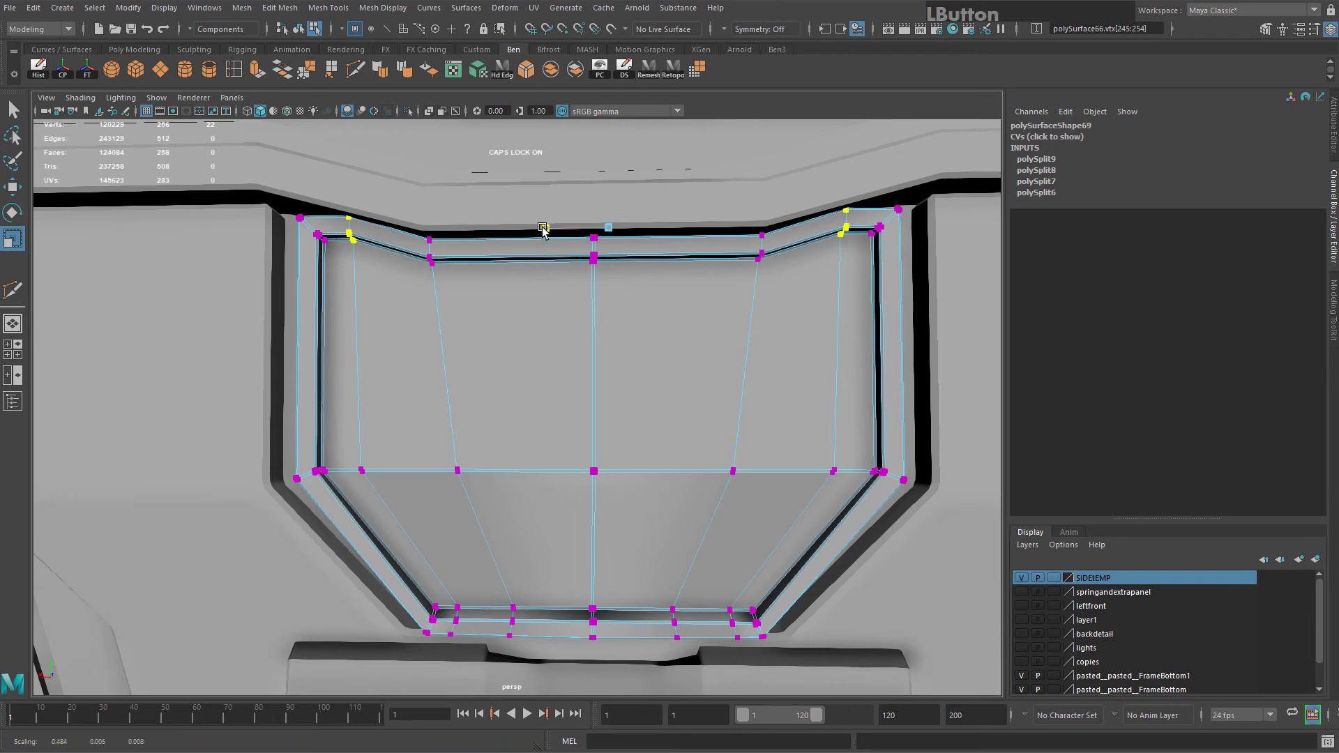
left_click_drag(546, 229, 561, 228)
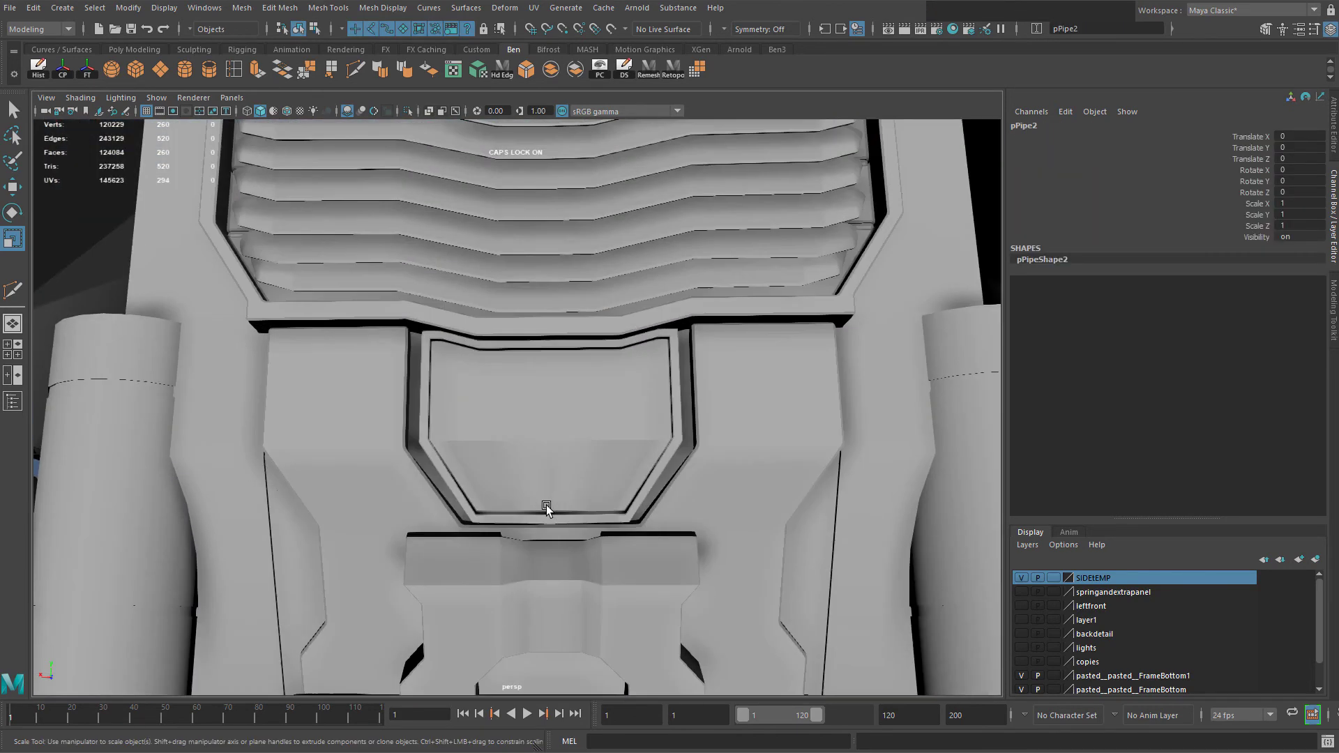
Select both front suspension cylinders, tilt them to about -21.8° in Rotate X and shift them to about -0.18 in Translate Z
scroll(524, 433, "down", 8)
mouse_move(524, 429)
left_mouse_down("alt")
mouse_move(626, 462)
mouse_move(673, 399)
mouse_move(667, 418)
mouse_move(527, 390)
mouse_move(513, 408)
left_mouse_up("alt")
scroll(626, 463, "down", 4)
scroll(666, 419, "up", 5)
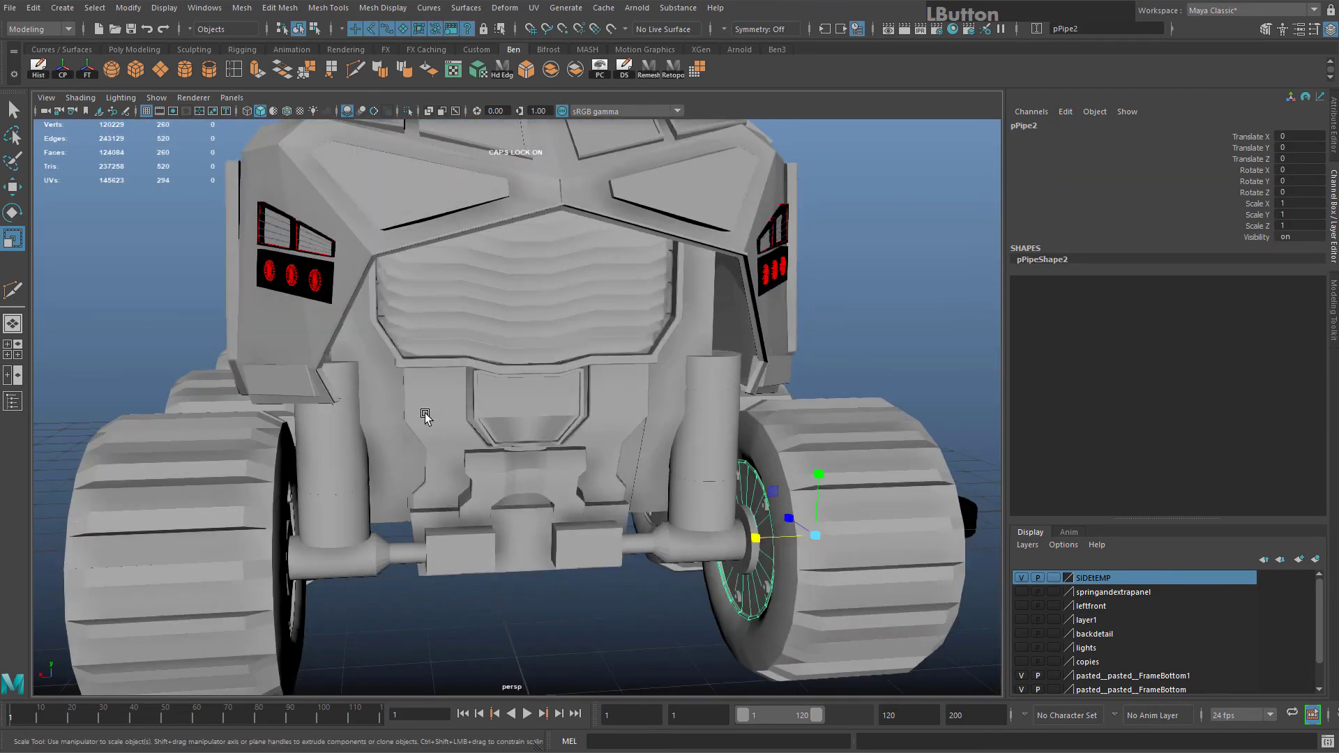
left_click(425, 415)
left_click(730, 416)
mouse_move(730, 416)
left_mouse_down("alt")
mouse_move(680, 388)
mouse_move(730, 408)
mouse_move(712, 419)
left_mouse_up("alt")
key("e")
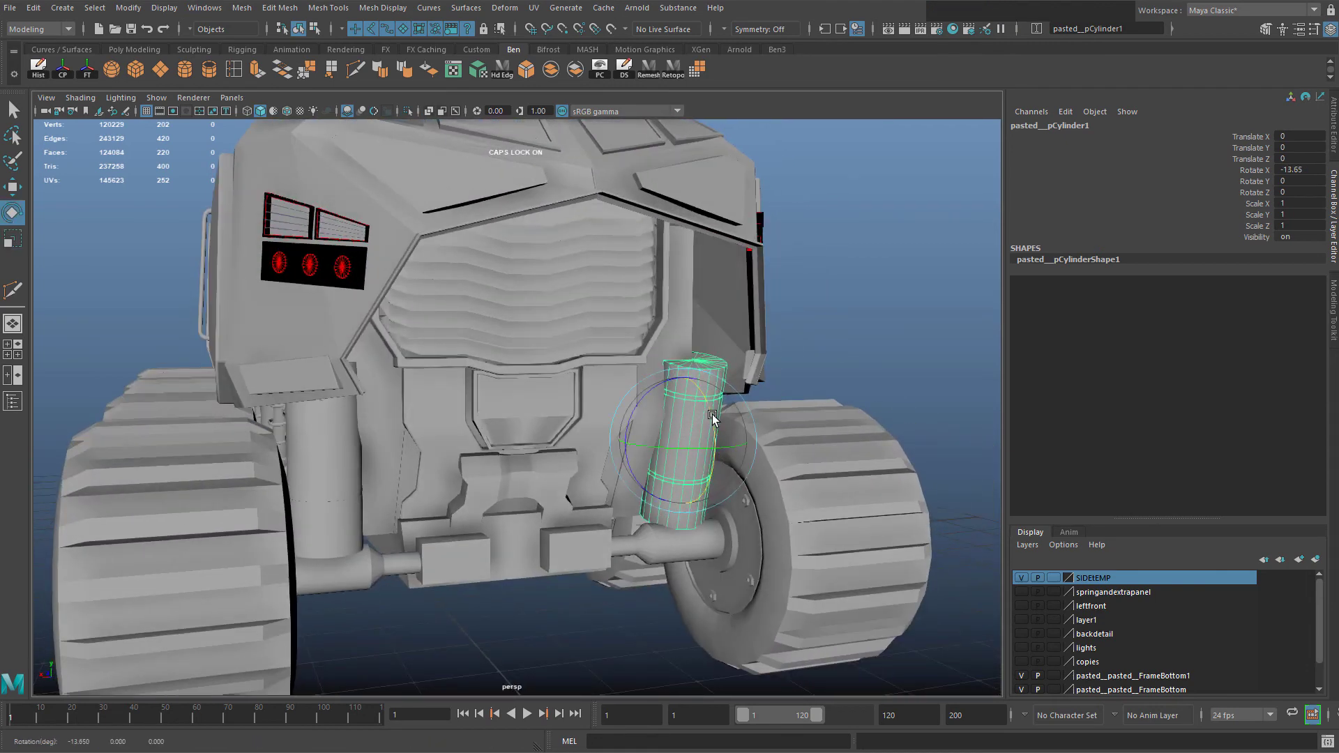
key("ctrl+z")
scroll(697, 418, "up", 2)
left_click(289, 514, "shift")
key("e")
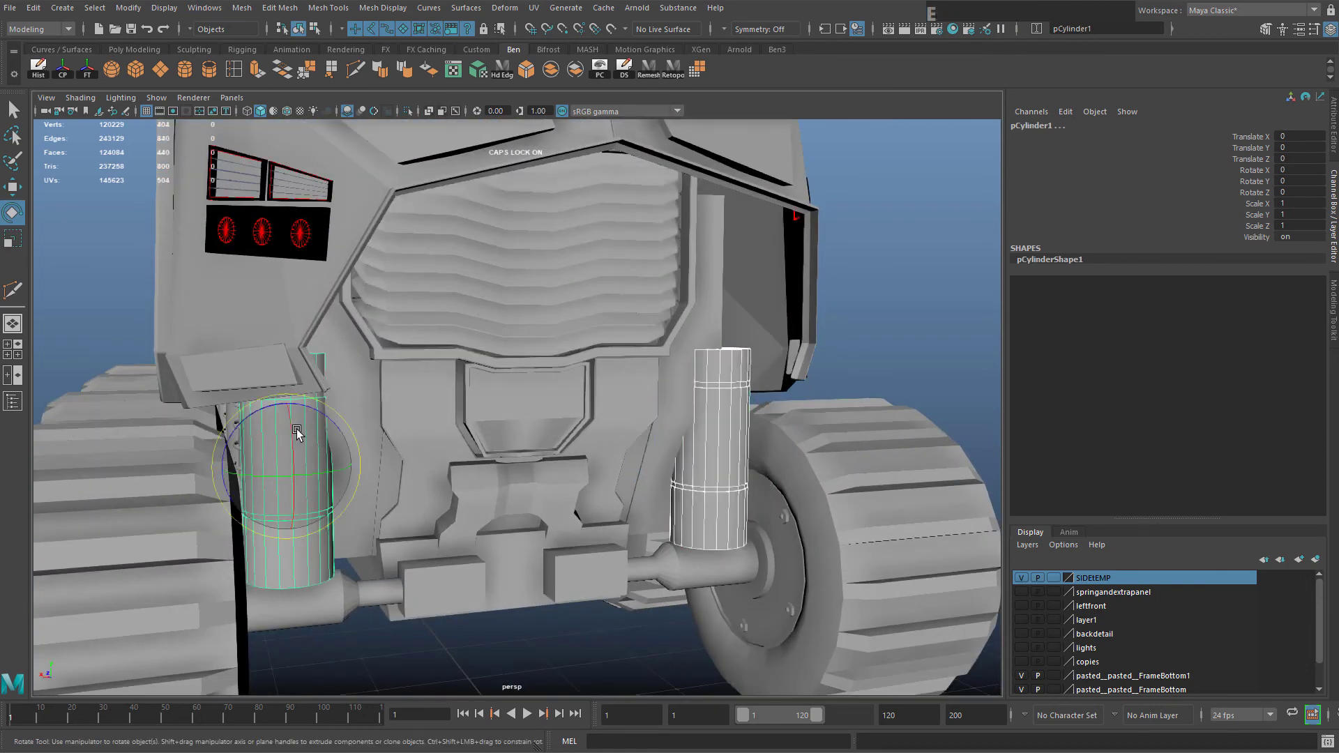
left_click_drag(295, 429, 503, 454)
key("w")
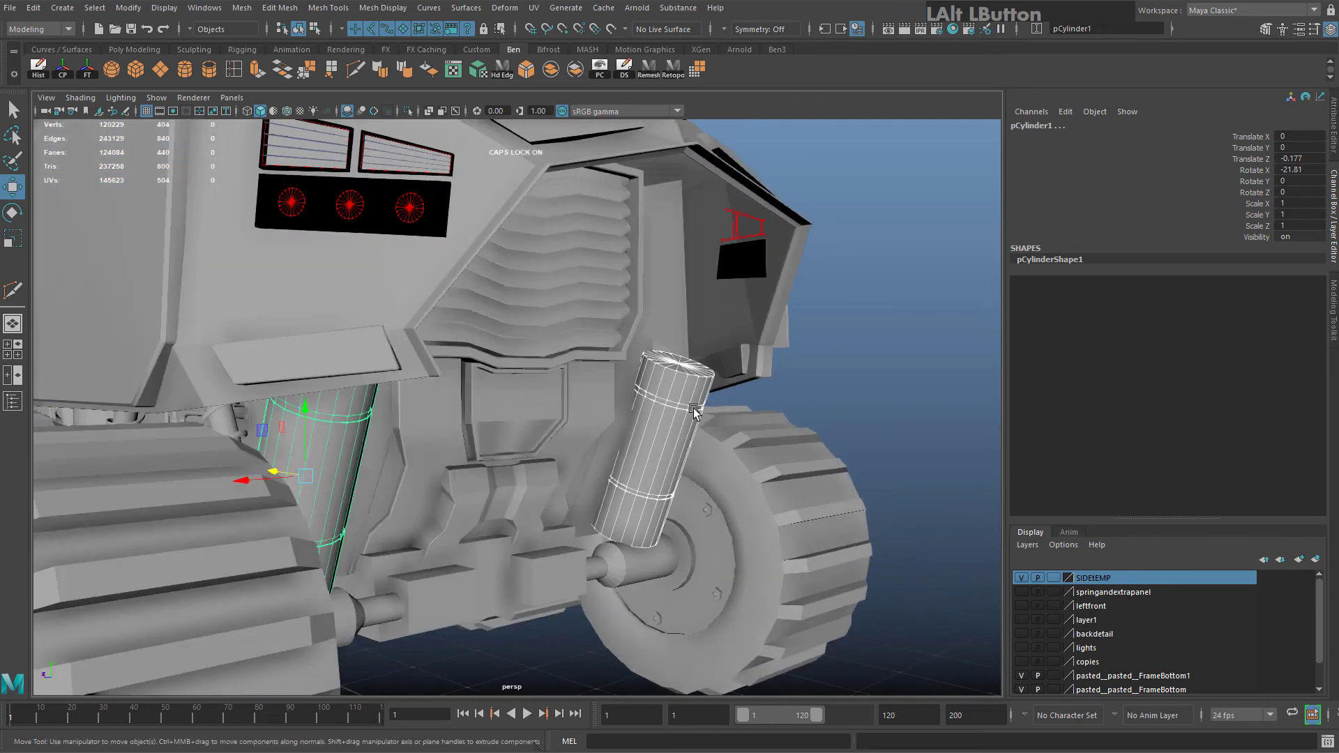
Combine the two tilted suspension cylinders and bevel their upper rim edges with a fraction of 0.1
left_click(830, 367)
left_click_drag(935, 368, 772, 368, "alt")
left_click(345, 424)
scroll(361, 418, "up", 3)
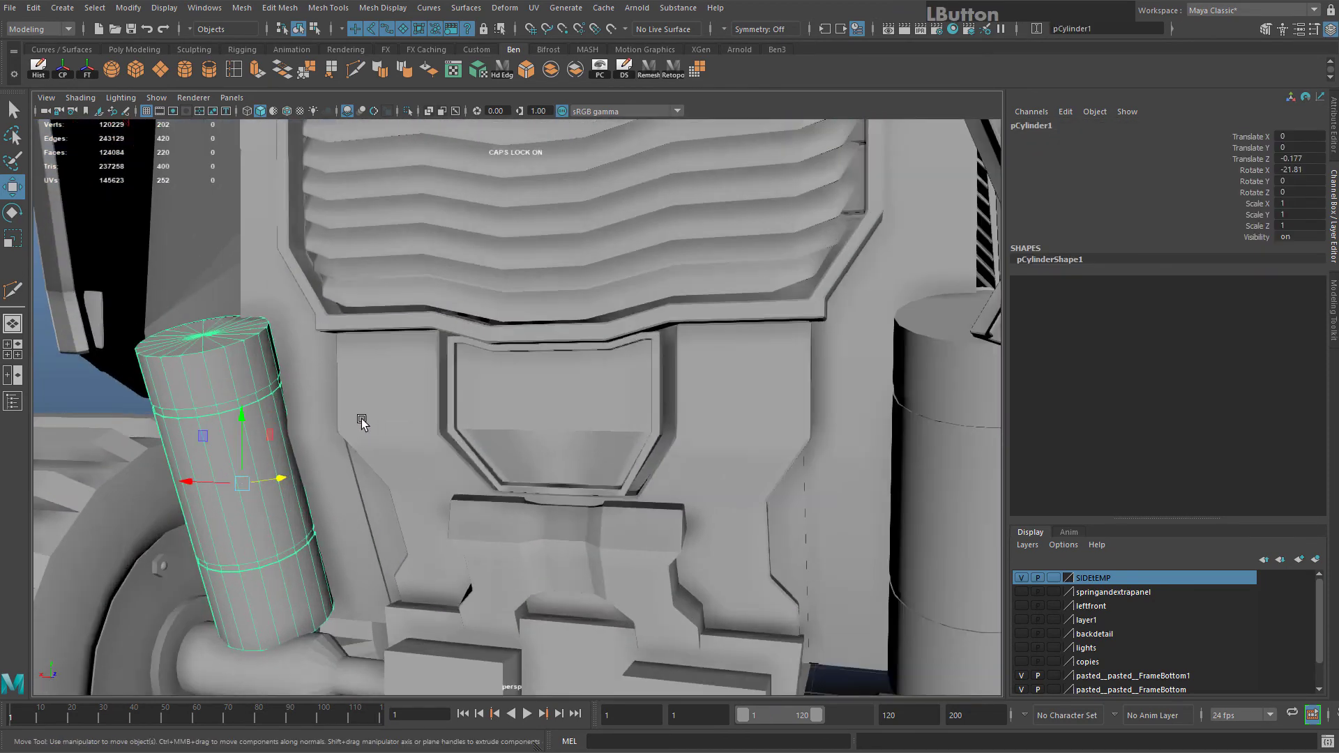
key("f")
right_click_drag(475, 300, 574, 273)
right_click_drag(535, 281, 560, 265)
middle_click_drag(432, 307, 348, 309, "alt")
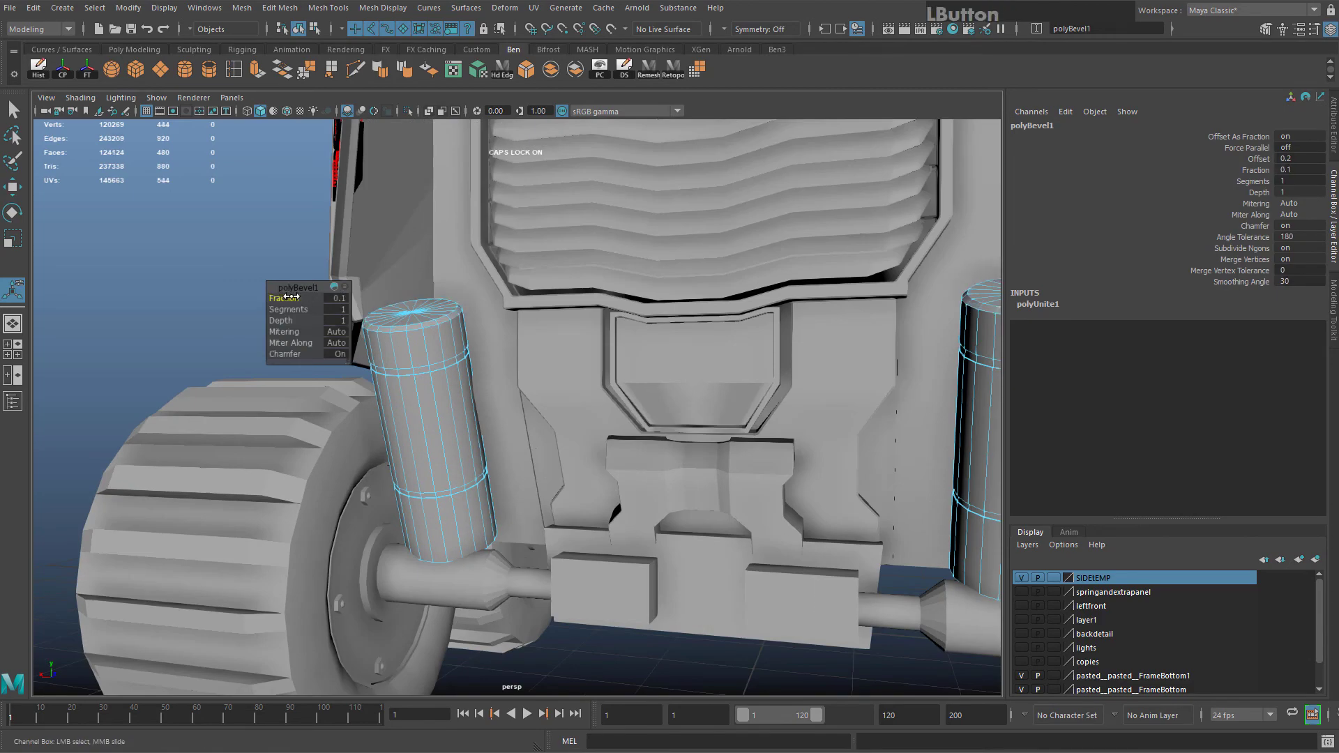
left_click_drag(291, 296, 823, 354, "alt")
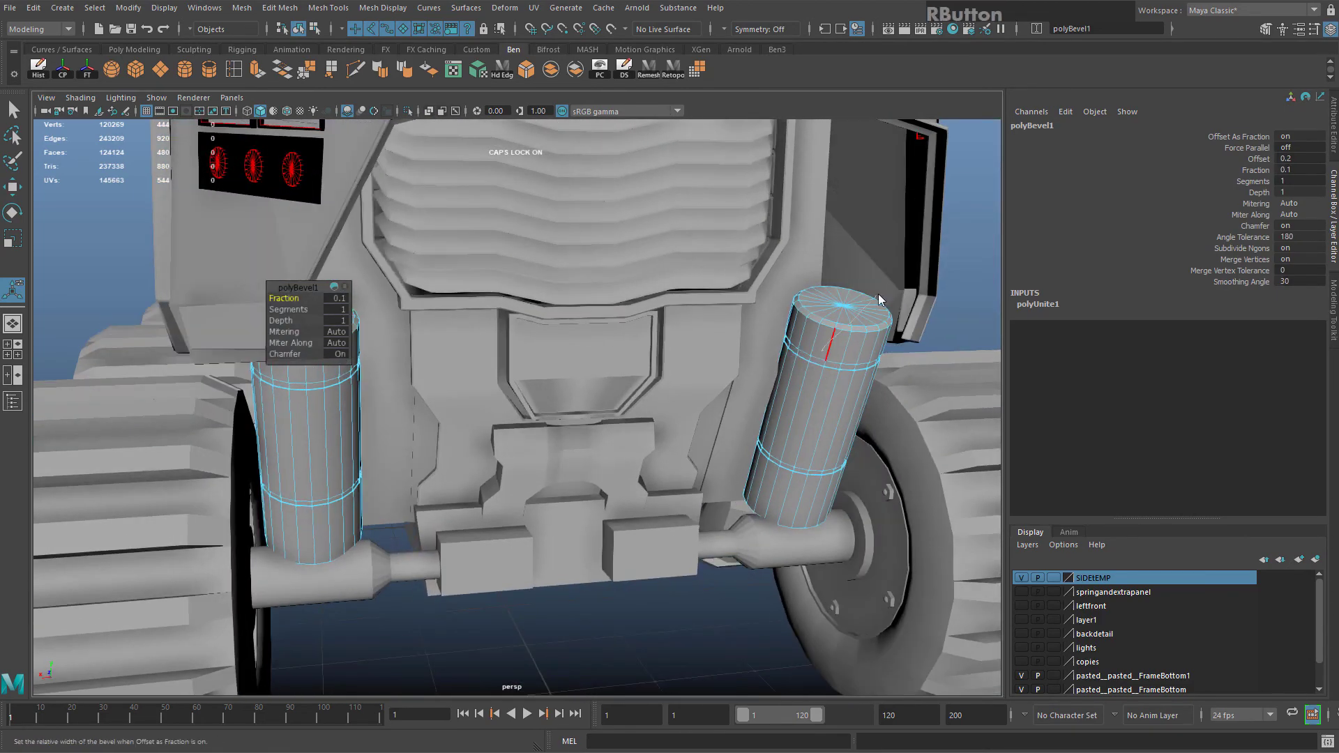
right_click_drag(879, 300, 881, 297)
scroll(601, 303, "up", 2)
scroll(676, 420, "up", 3, "alt")
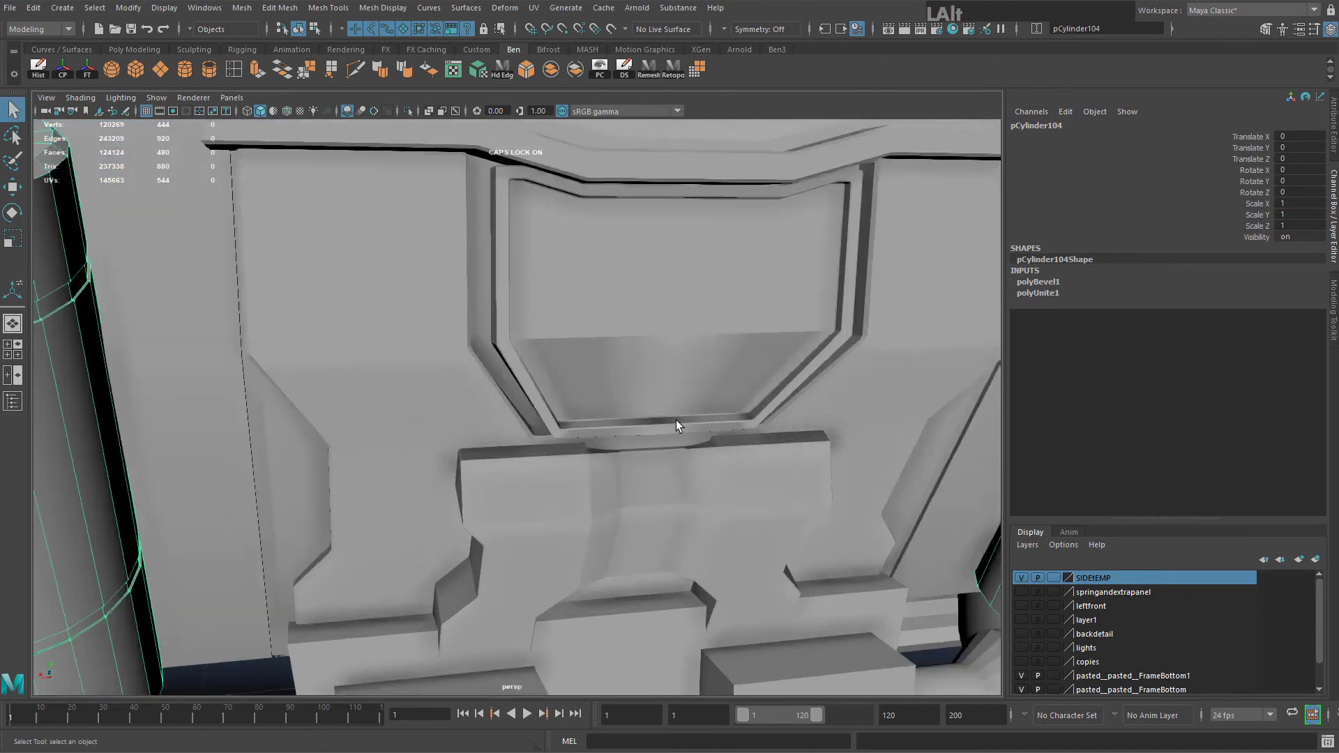
Select the edge loop at the taper of one front axle cylinder and adjust its edge shading
scroll(676, 420, "down", 3, "alt")
left_click_drag(791, 404, 781, 455, "alt")
middle_click_drag(781, 454, 736, 399, "alt")
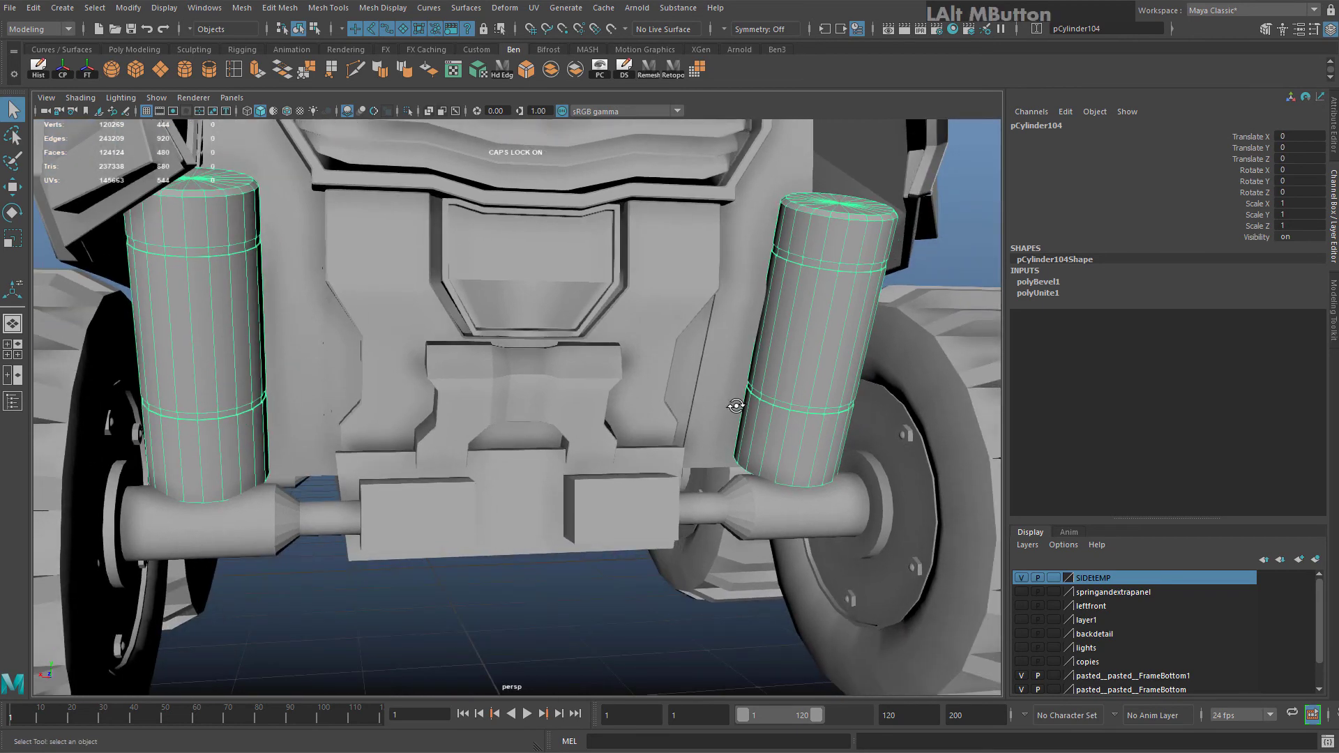
left_click_drag(736, 399, 697, 397, "alt")
left_click(795, 528)
right_click_drag(807, 530, 807, 488)
left_click(769, 523)
double_click(769, 533, "shift")
left_click_drag(377, 504, 322, 498, "alt")
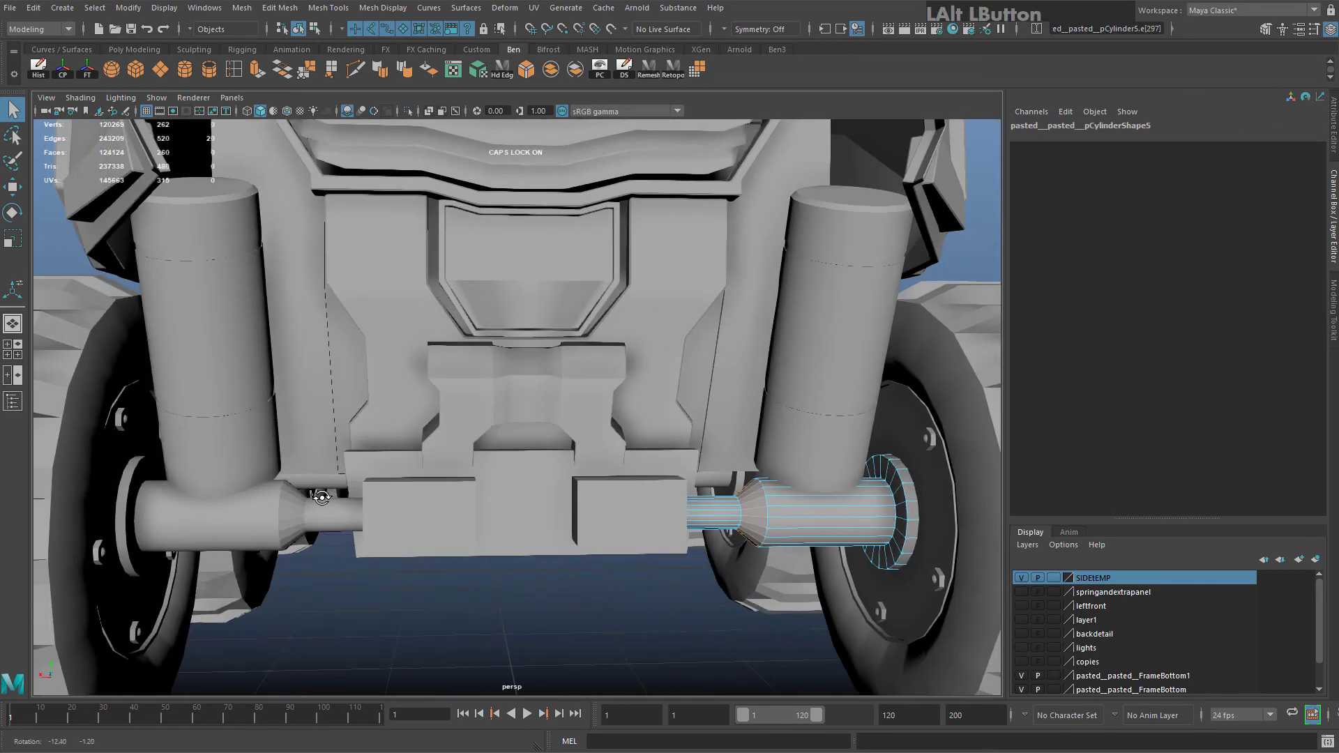
right_click_drag(322, 497, 683, 391, "alt")
middle_click_drag(683, 390, 399, 181, "alt")
left_click(408, 73)
Select the edges around the taper of the opposite front axle cylinder and adjust their shading
middle_click_drag(500, 571, 886, 446, "alt")
left_click(295, 400)
middle_click_drag(296, 399, 396, 400, "alt")
key("F10")
left_click_drag(380, 289, 402, 562)
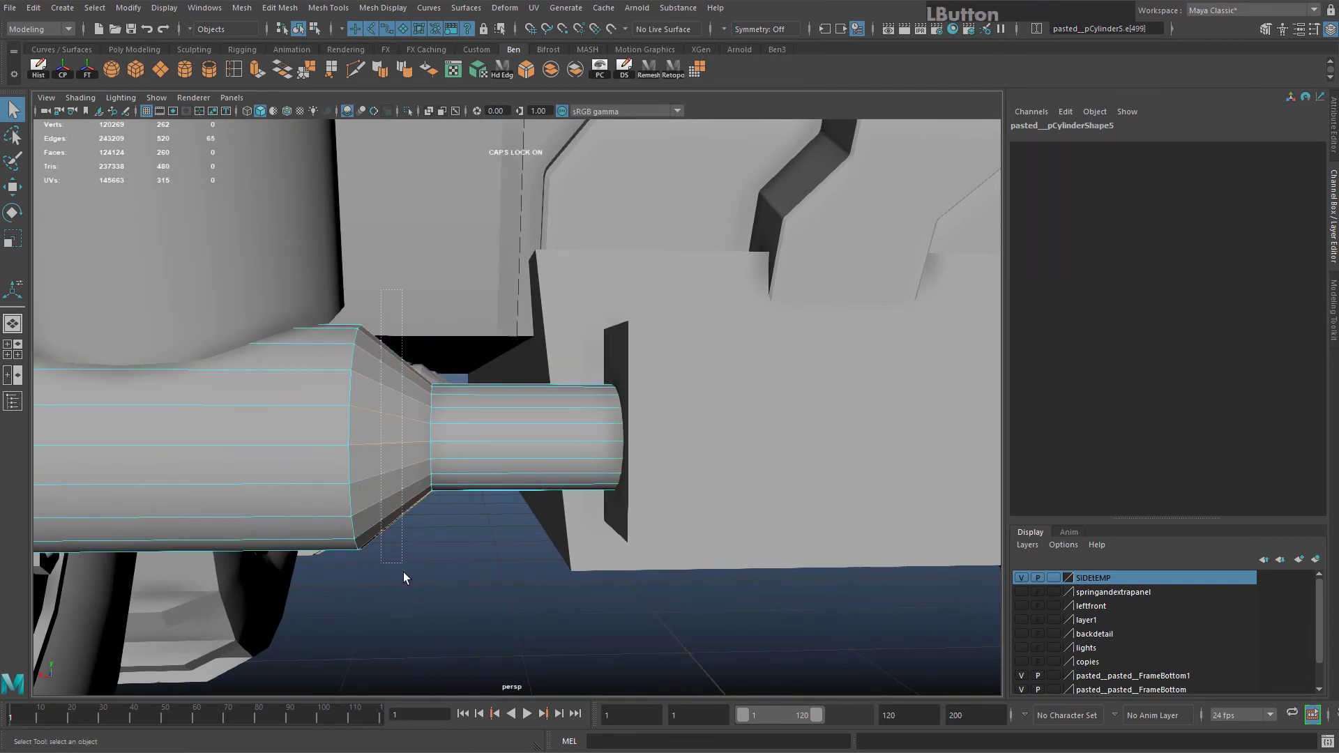
left_click(384, 74)
right_click_drag(418, 383, 487, 354)
Duplicate the combined suspension cylinders and raise the copy about 1.34 in Translate Y above the originals
scroll(526, 513, "down", 8)
middle_click_drag(525, 513, 537, 662, "alt")
left_click(786, 393)
left_click_drag(786, 393, 574, 375, "alt")
key("ctrl+d")
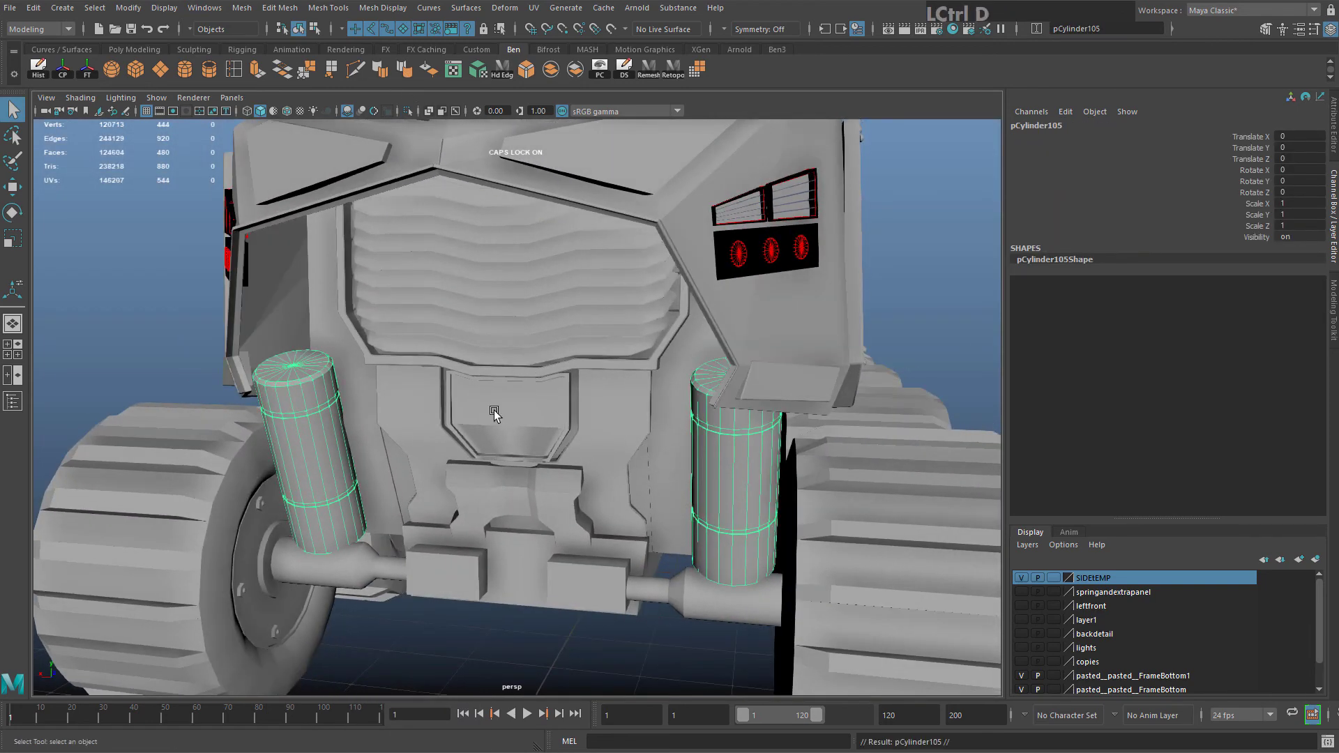
left_click_drag(493, 379, 495, 273)
key("ctrl+z")
key("ctrl+z")
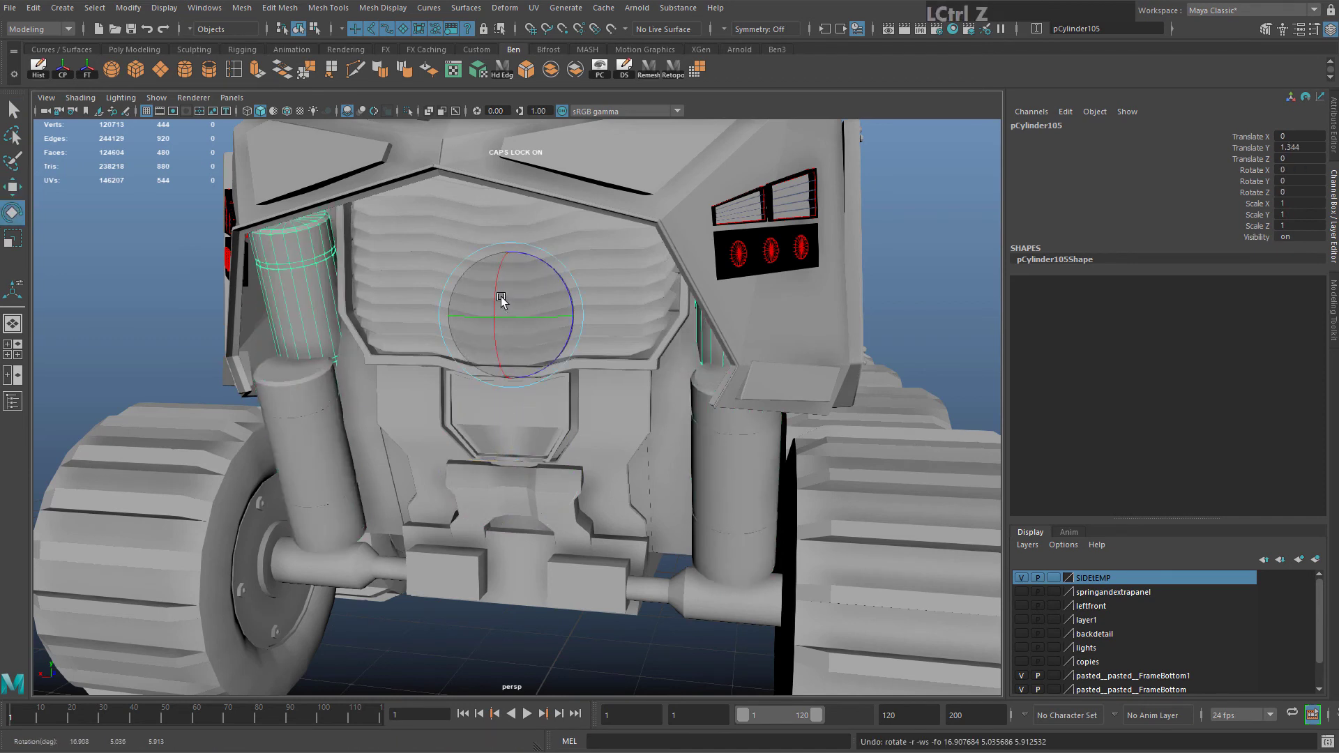
Rotate the duplicated cylinders upright to about 21.4° in X and reposition them above the tilted originals
left_click_drag(498, 276, 526, 313, "alt")
key("w")
left_click_drag(511, 262, 512, 231)
left_click_drag(512, 232, 446, 245, "alt")
mouse_move(529, 276)
left_mouse_down()
mouse_move(517, 279)
mouse_move(543, 263)
left_mouse_up()
Select all faces of one upper suspension cylinder and scale them uniformly to about 0.81
right_click_drag(314, 316, 315, 349)
double_click(315, 323)
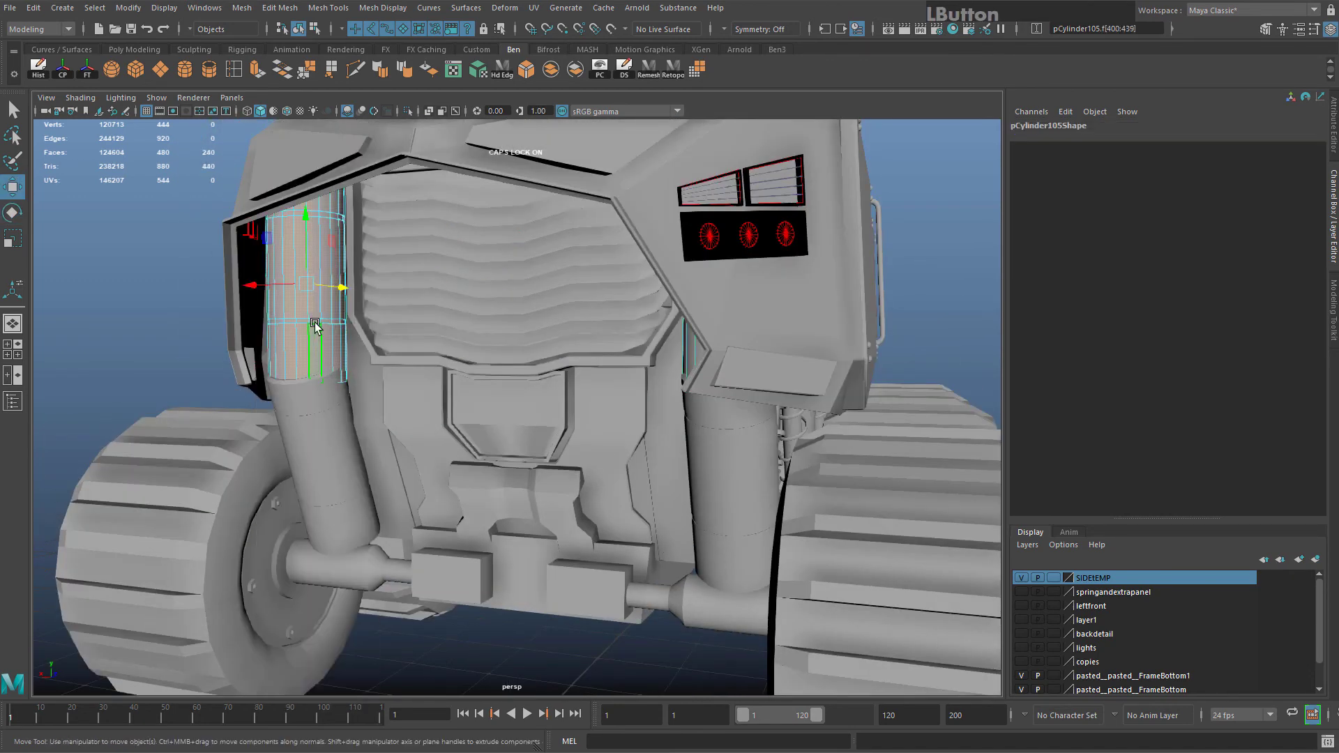
left_click_drag(342, 265, 456, 354, "alt")
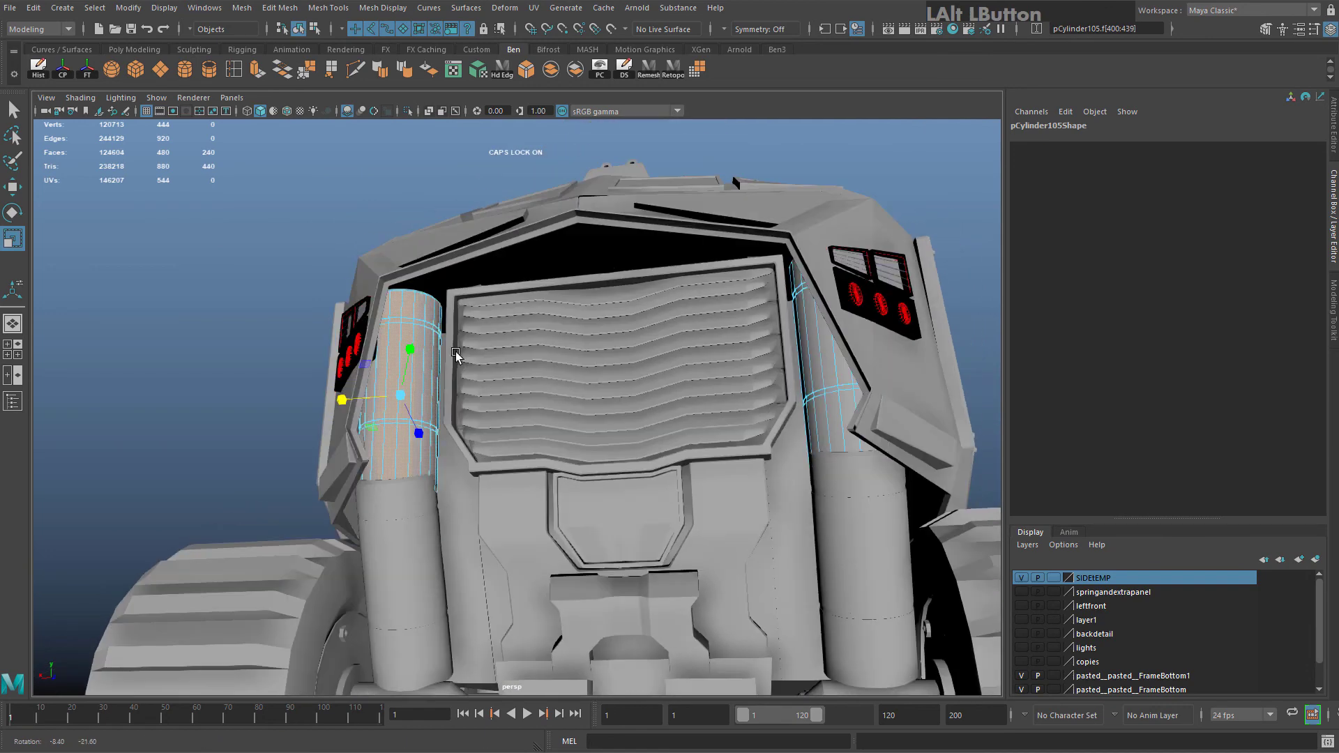
double_click(14, 239)
left_click(367, 207)
scroll(439, 274, "up", 4)
mouse_move(440, 275)
left_mouse_down("alt")
mouse_move(437, 391)
mouse_move(436, 285)
left_mouse_up("alt")
left_click_drag(317, 385, 301, 389)
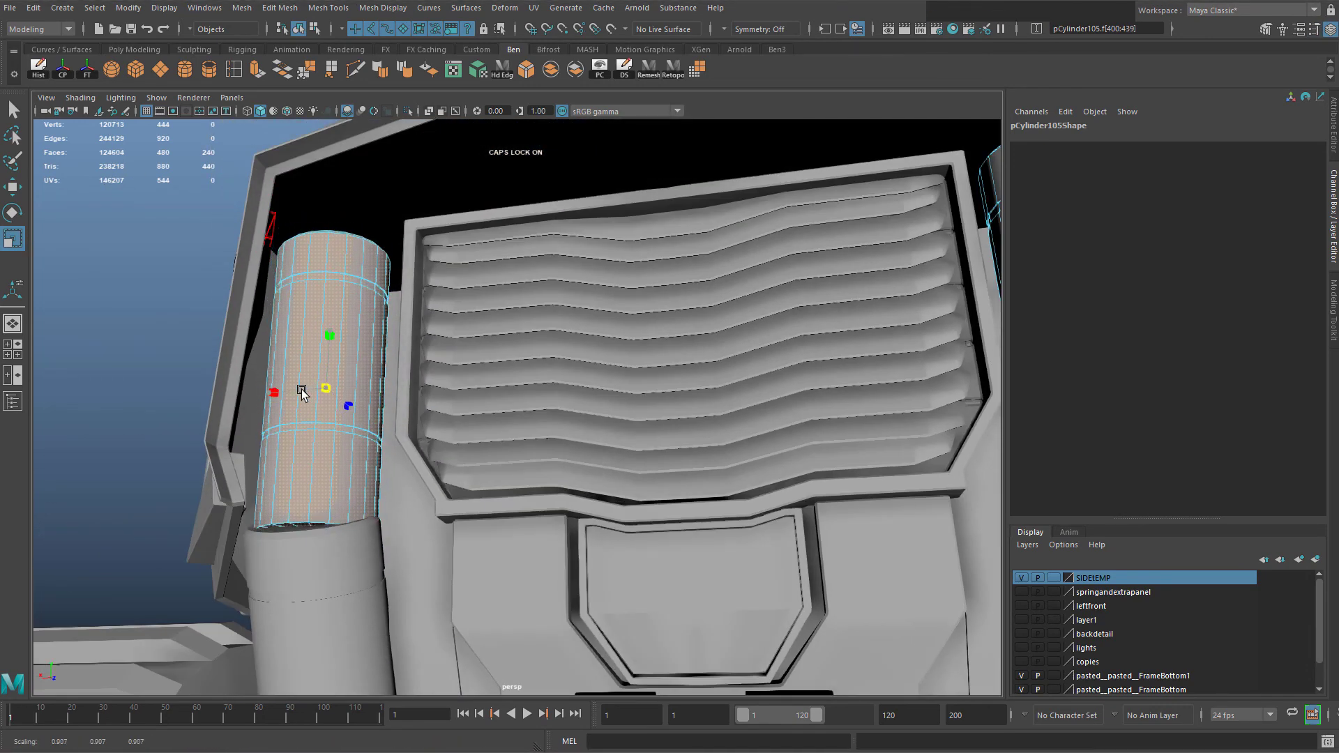
left_click_drag(331, 337, 331, 337)
middle_click_drag(673, 387, 442, 368, "alt")
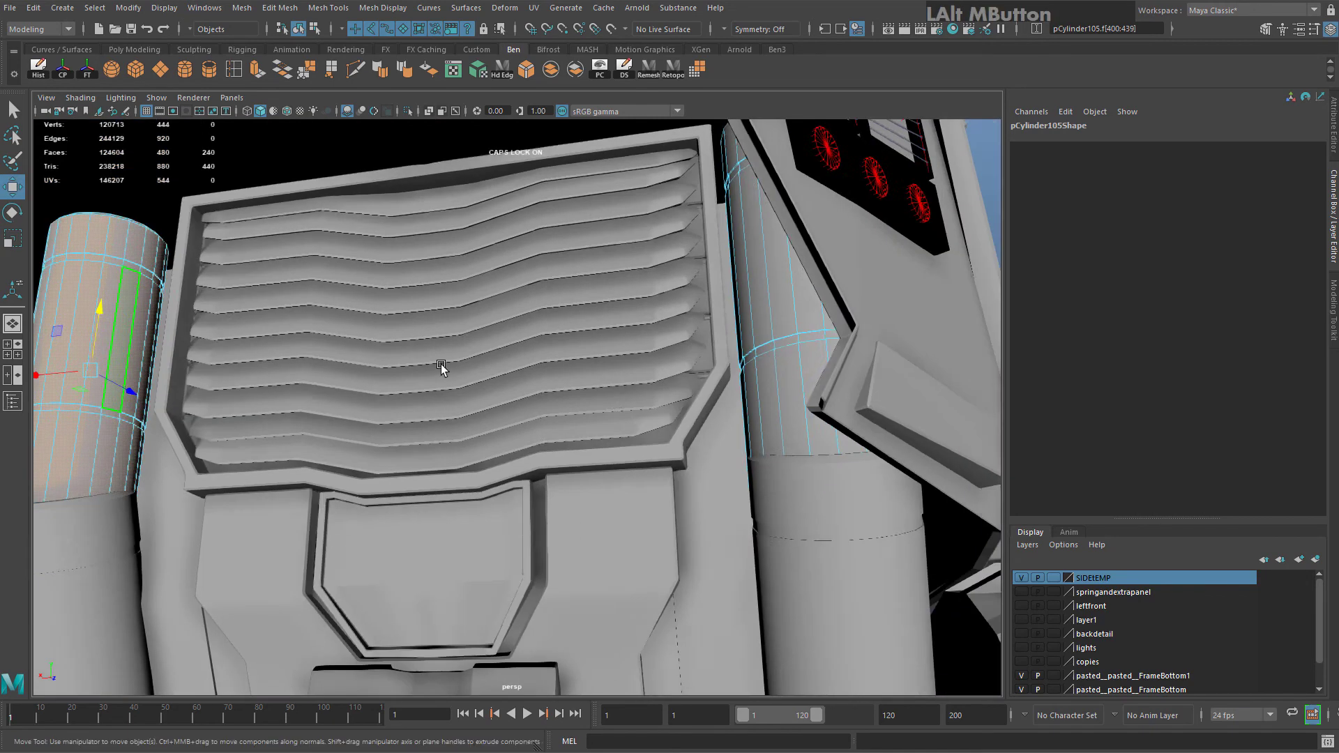
Select all faces of the opposite upper suspension cylinder, scale them down to match, and return to object selection
left_click_drag(443, 367, 687, 338, "alt")
left_click(706, 338)
middle_click_drag(756, 346, 670, 344, "alt")
double_click(699, 353)
key("r")
left_click_drag(701, 353, 675, 359)
left_click_drag(683, 295, 446, 360, "alt")
right_click(434, 360)
right_click_drag(461, 342, 485, 317)
left_click(862, 274)
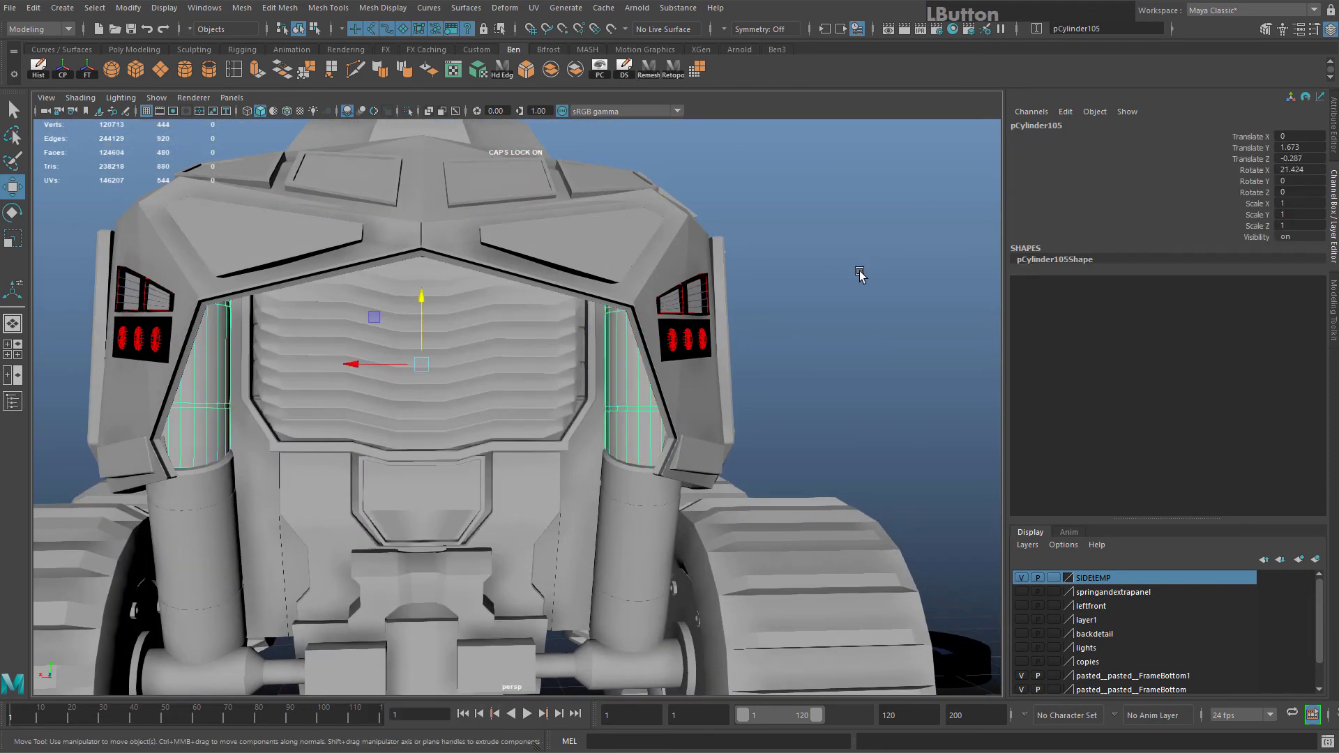
Examine the two-part front suspension and the side plates beside the grille from several angles
scroll(697, 335, "down", 5)
left_click_drag(692, 337, 689, 340, "alt")
scroll(689, 340, "down", 3)
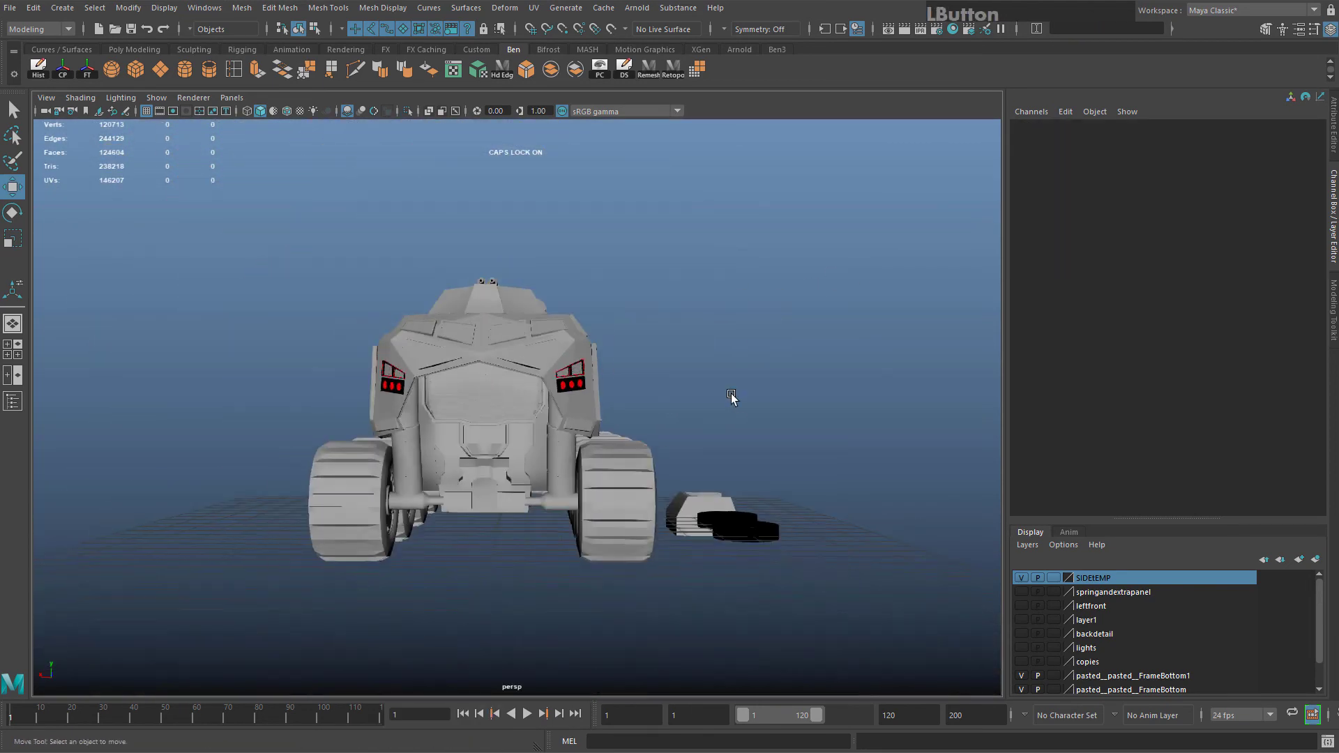
scroll(725, 392, "up", 5)
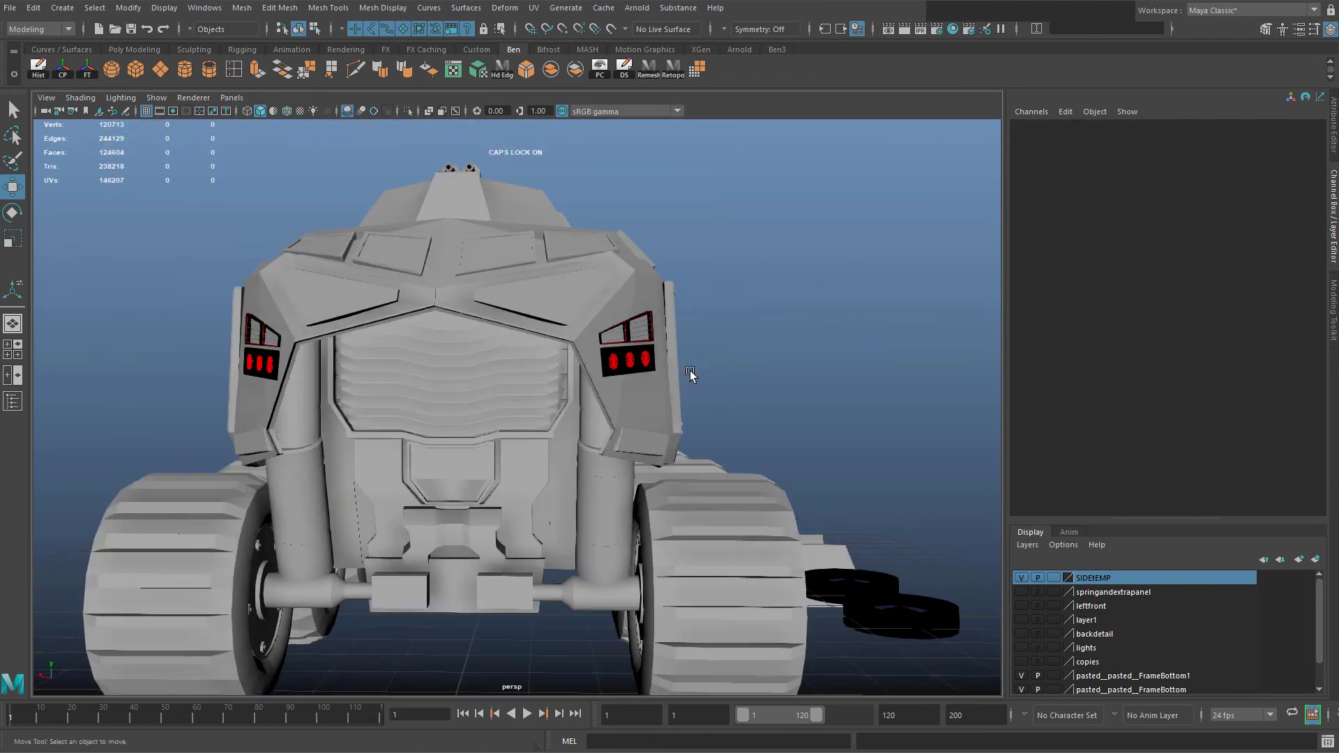
left_click_drag(572, 426, 537, 425, "alt")
left_click(540, 453)
left_click(565, 482)
left_click_drag(565, 482, 577, 463, "alt")
scroll(577, 463, "up", 7)
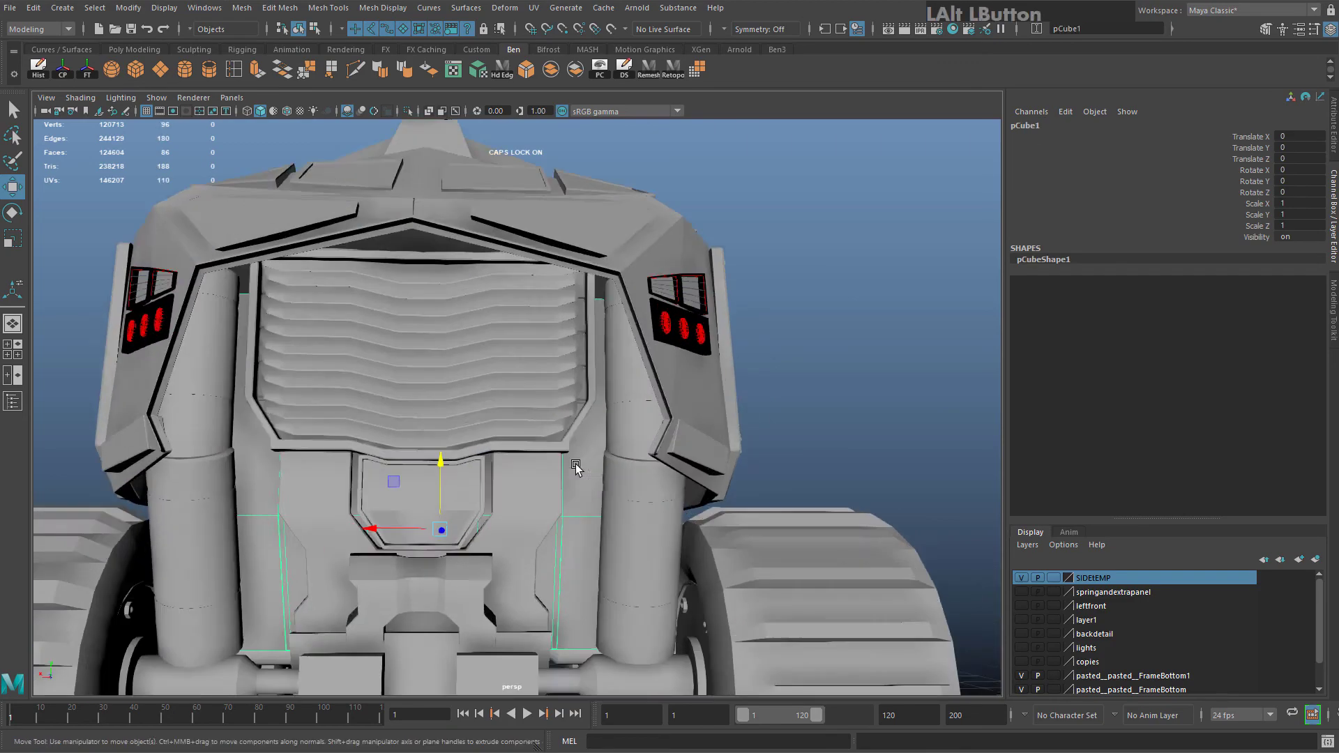
middle_click_drag(592, 520, 593, 440, "alt")
scroll(742, 370, "down", 2)
key("ctrl+z")
scroll(835, 294, "down", 5)
left_click(836, 293)
left_click_drag(725, 392, 633, 409, "alt")
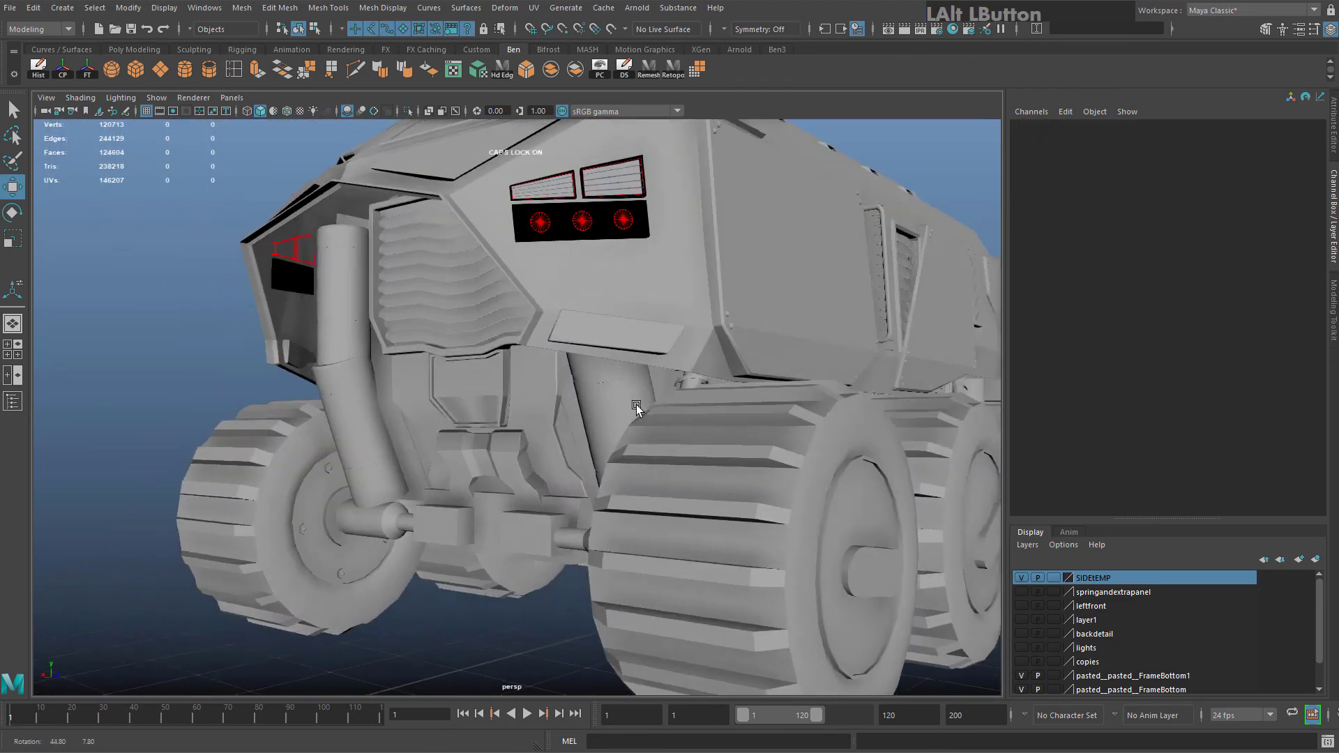
Bevel the horizontal bend edges of the side plates behind the front panel with a fraction of 0.2
scroll(607, 416, "up", 4)
left_click_drag(537, 415, 597, 424, "alt")
left_click(679, 415)
left_click(633, 412)
scroll(662, 411, "up", 5)
right_click_drag(714, 383, 716, 348)
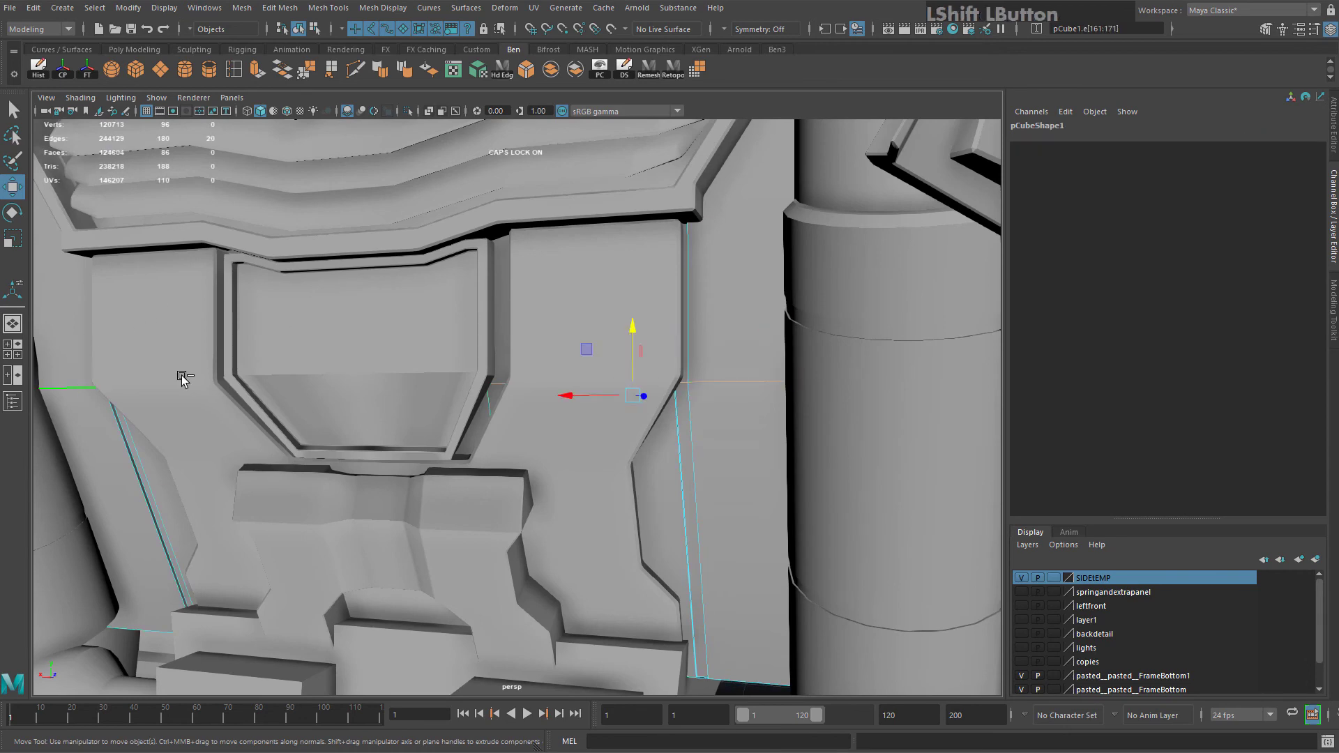
left_click(526, 69)
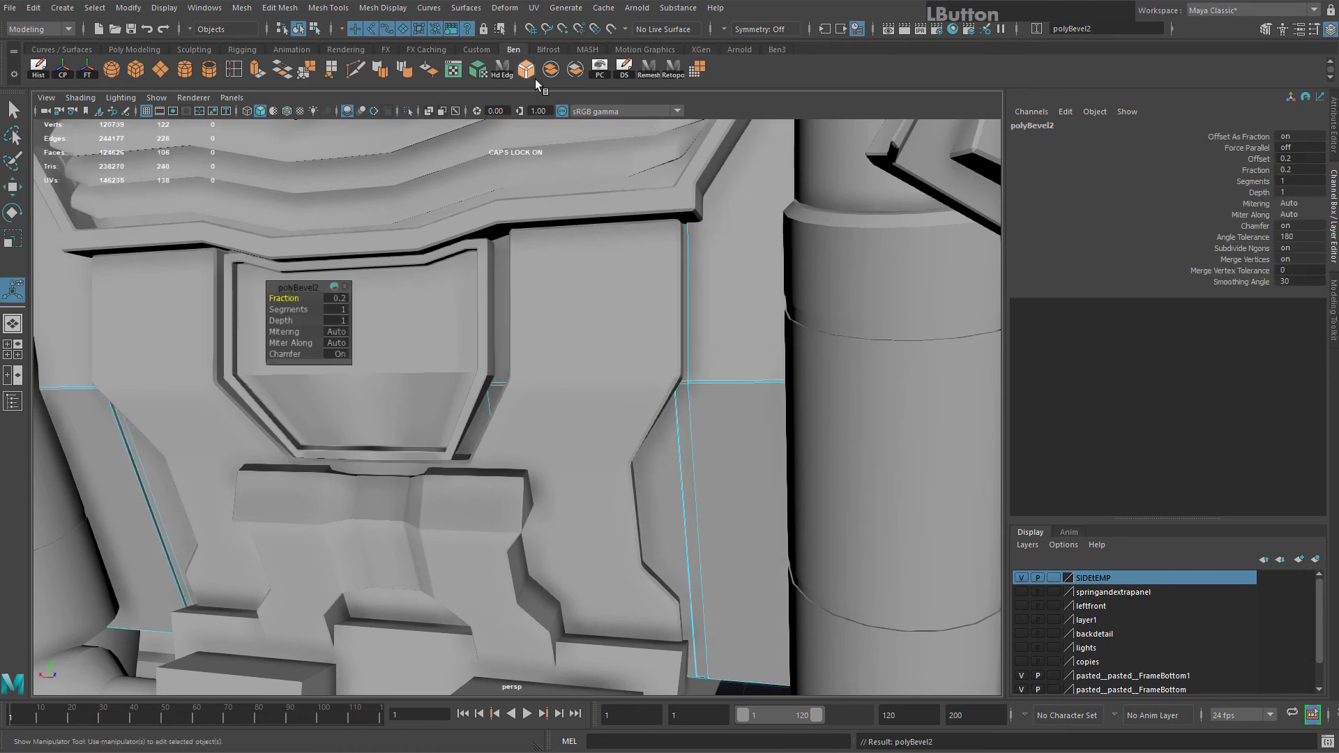
scroll(619, 374, "down", 5)
right_click_drag(654, 401, 755, 304)
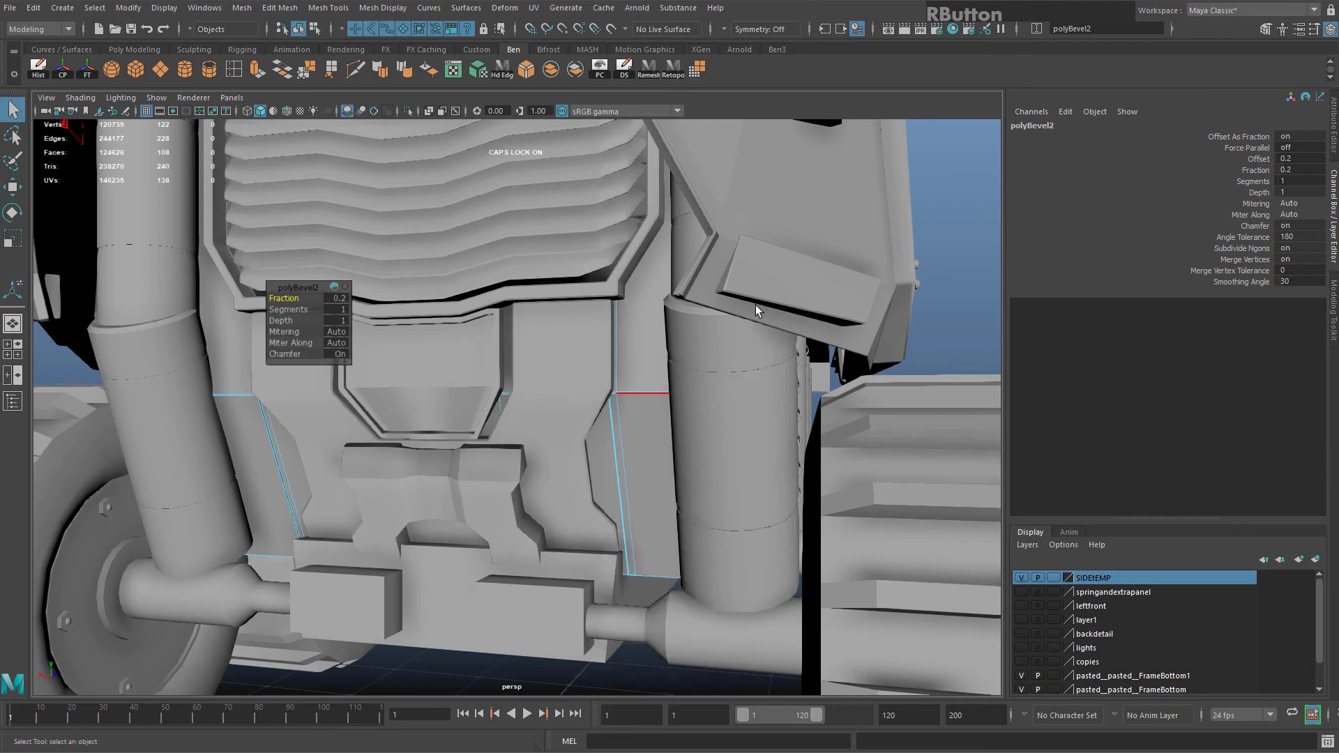
scroll(767, 300, "down", 5)
left_click(816, 290)
Select the two rectangular blocks at the inner ends of the front axles and combine them into one object
left_click_drag(579, 374, 617, 475, "alt")
scroll(616, 475, "up", 3)
left_click(523, 553)
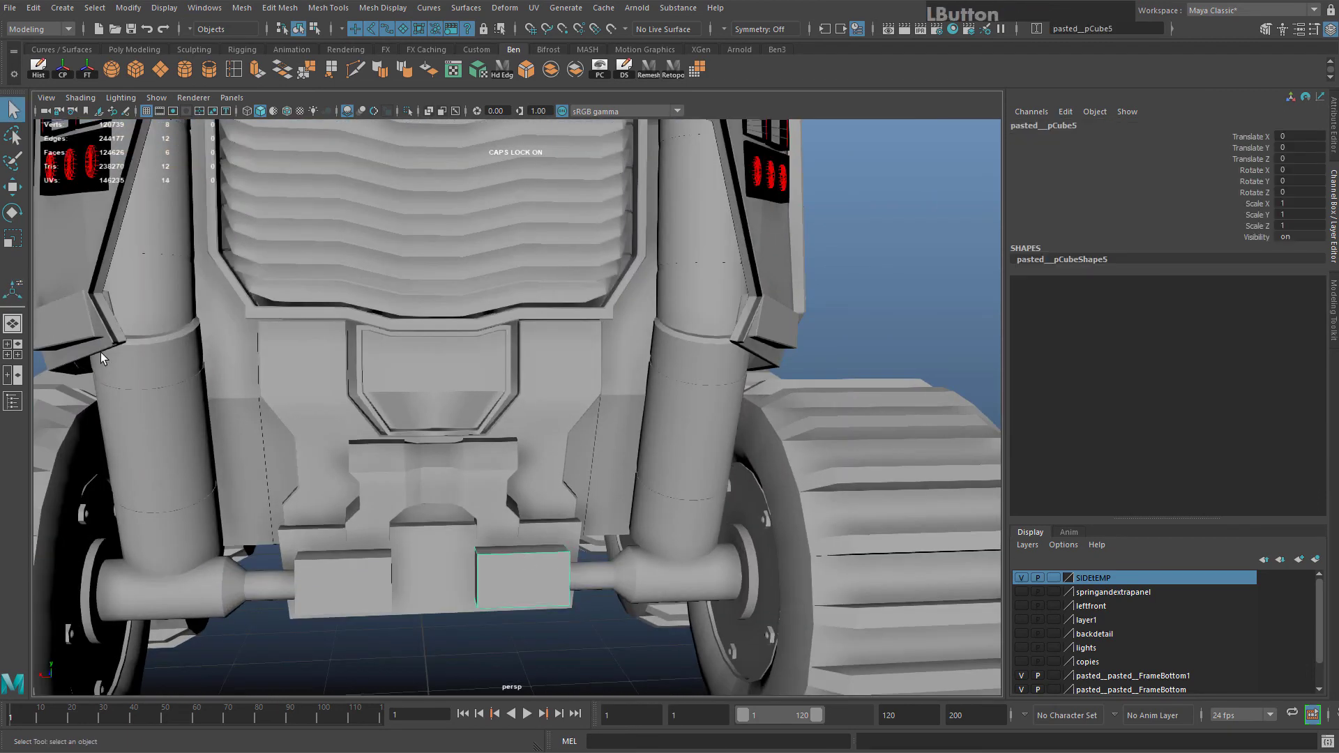
left_click_drag(523, 554, 434, 526, "alt")
left_click(404, 523, "shift")
key("f")
left_click(530, 77)
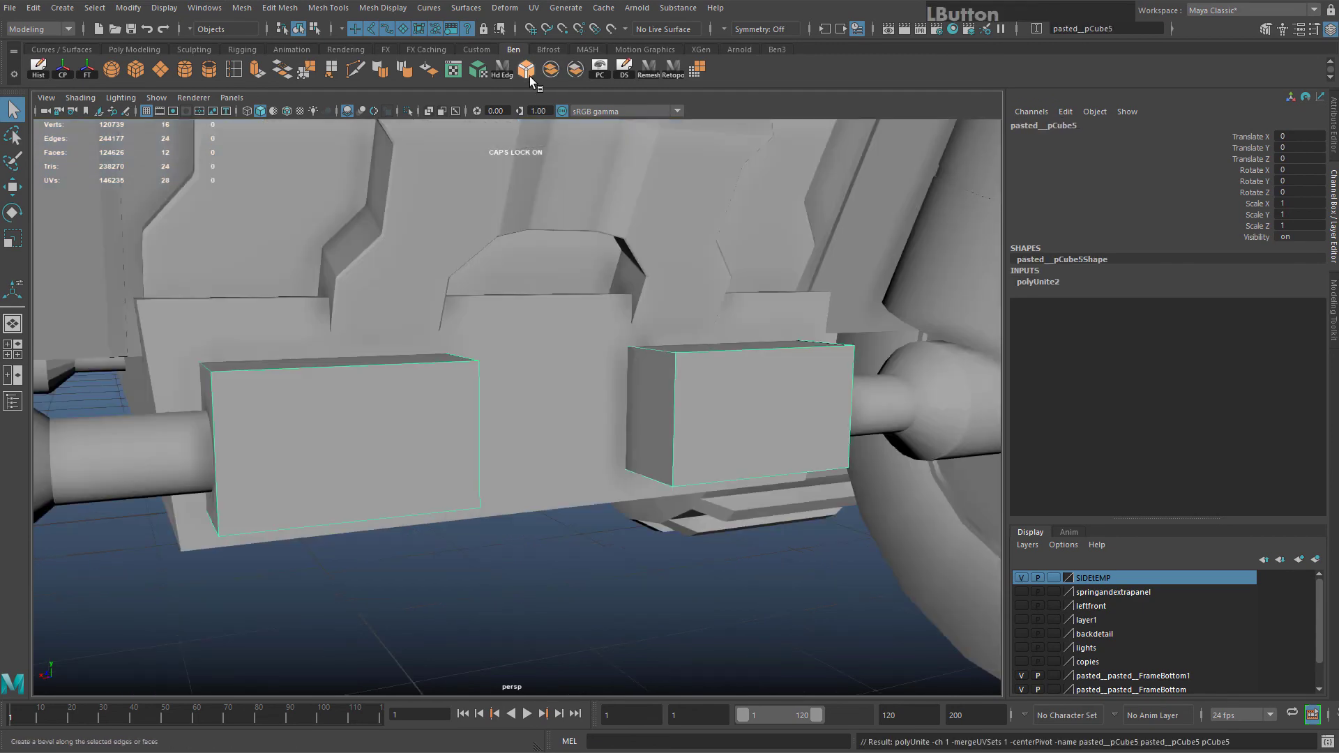
Bevel all edges of the combined axle blocks and set the bevel fraction to 0.45
left_click(527, 68)
left_click_drag(279, 299, 281, 302)
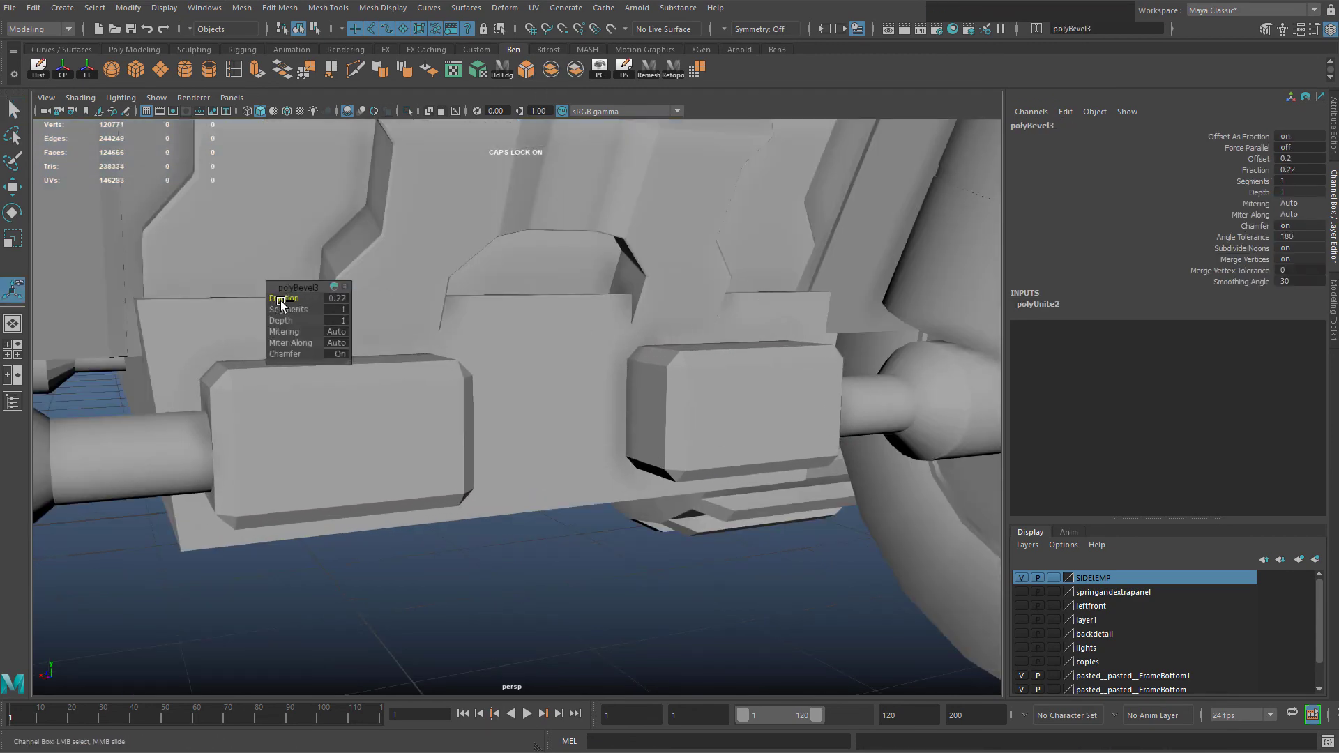
scroll(411, 391, "down", 5)
left_click_drag(421, 392, 396, 390, "alt")
left_click_drag(283, 295, 309, 298)
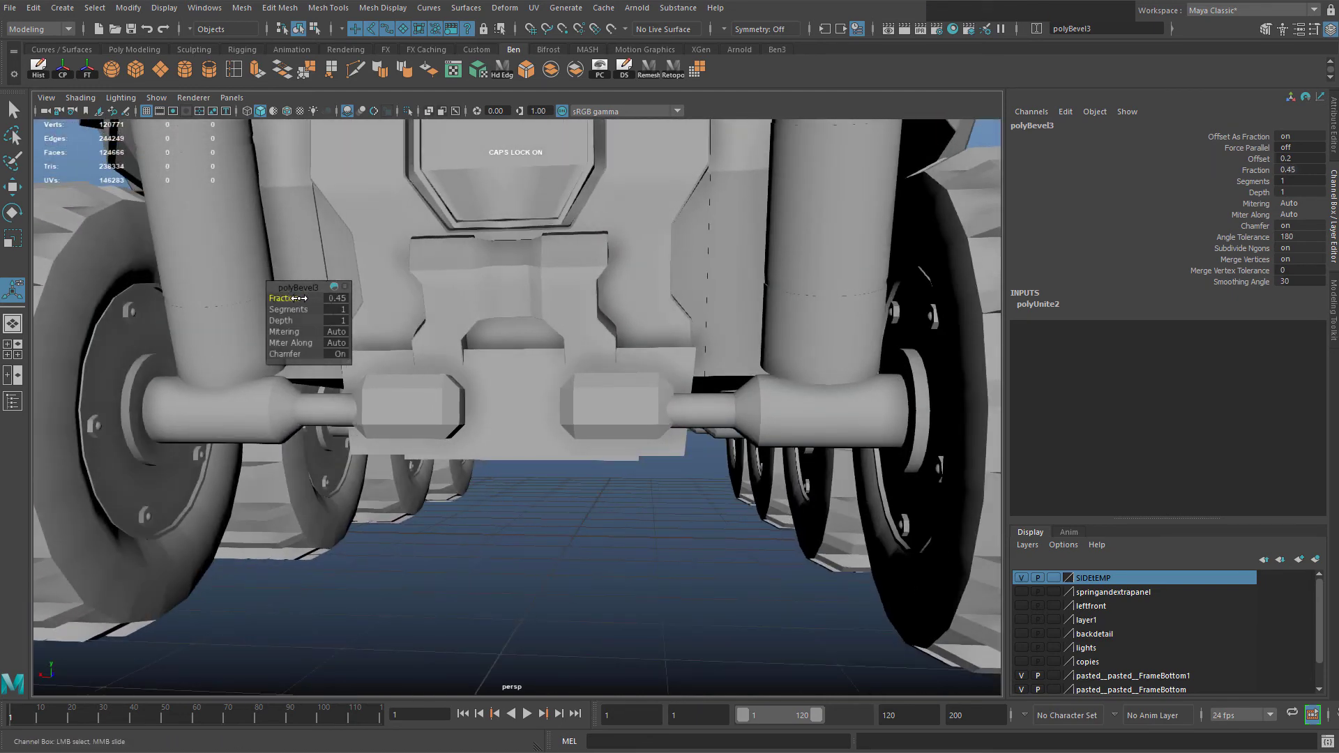
Apply a second bevel to the chamfered axle blocks and set its fraction to 0.25
scroll(412, 393, "up", 5)
left_click(410, 392)
scroll(412, 394, "down", 2)
left_click(684, 420, "shift")
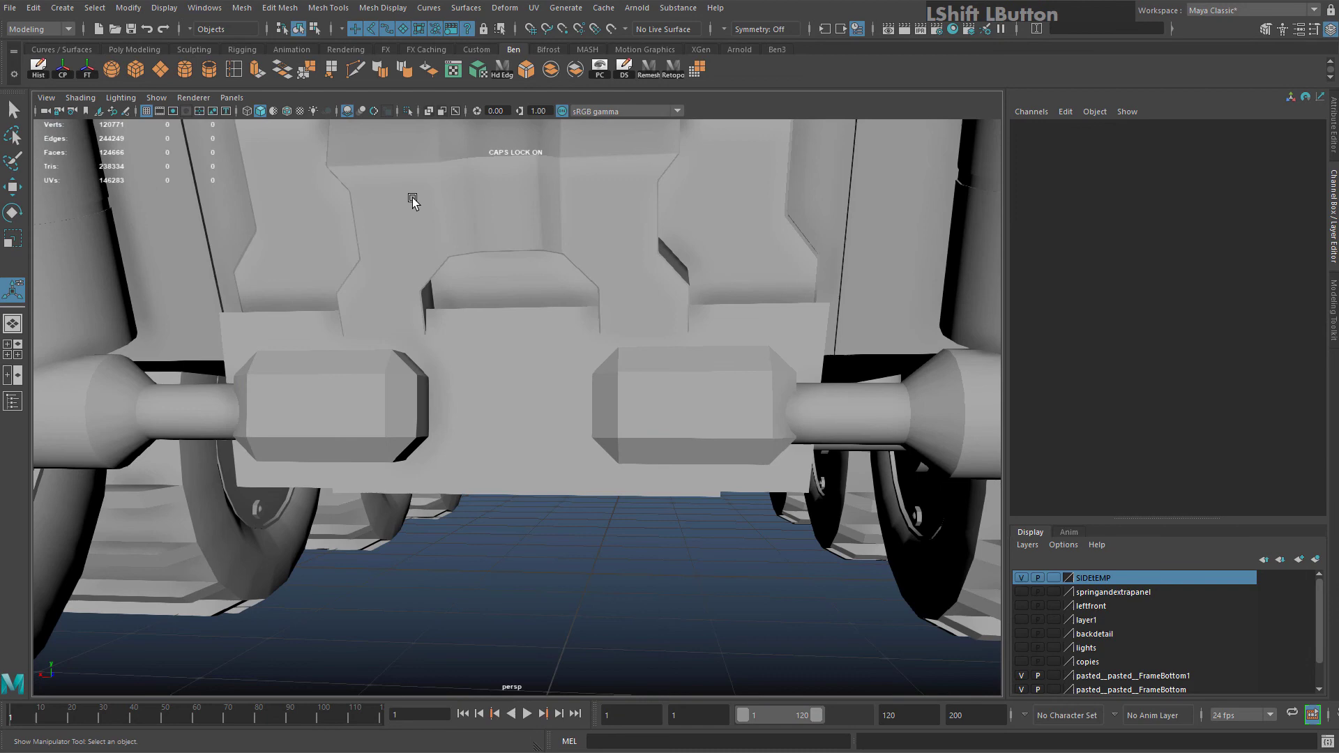
left_click(389, 376)
left_click(526, 69)
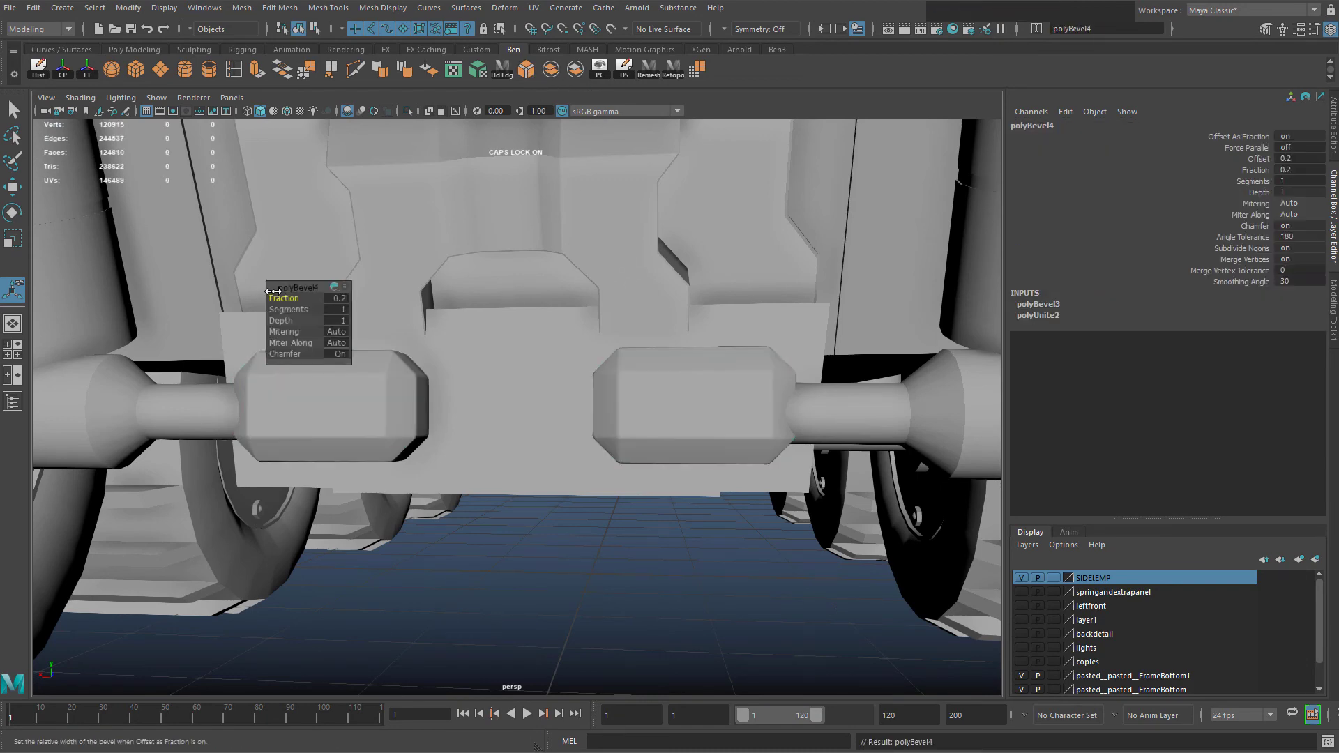
left_click_drag(273, 290, 280, 299, "ctrl")
scroll(567, 426, "down", 6)
left_click_drag(566, 426, 588, 415, "alt")
Separate the combined axle blocks into individual objects and select one of them
left_click(590, 415)
middle_click_drag(622, 476, 615, 575, "alt")
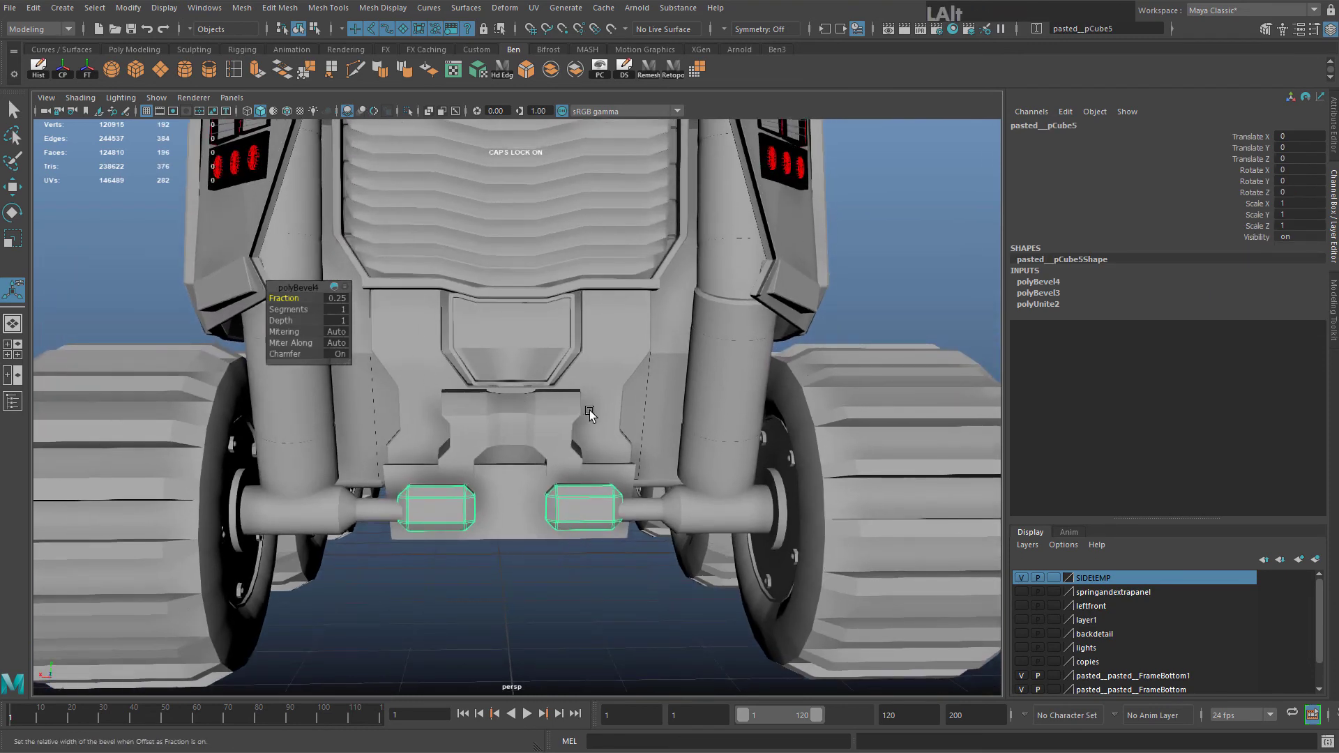
left_click(574, 78)
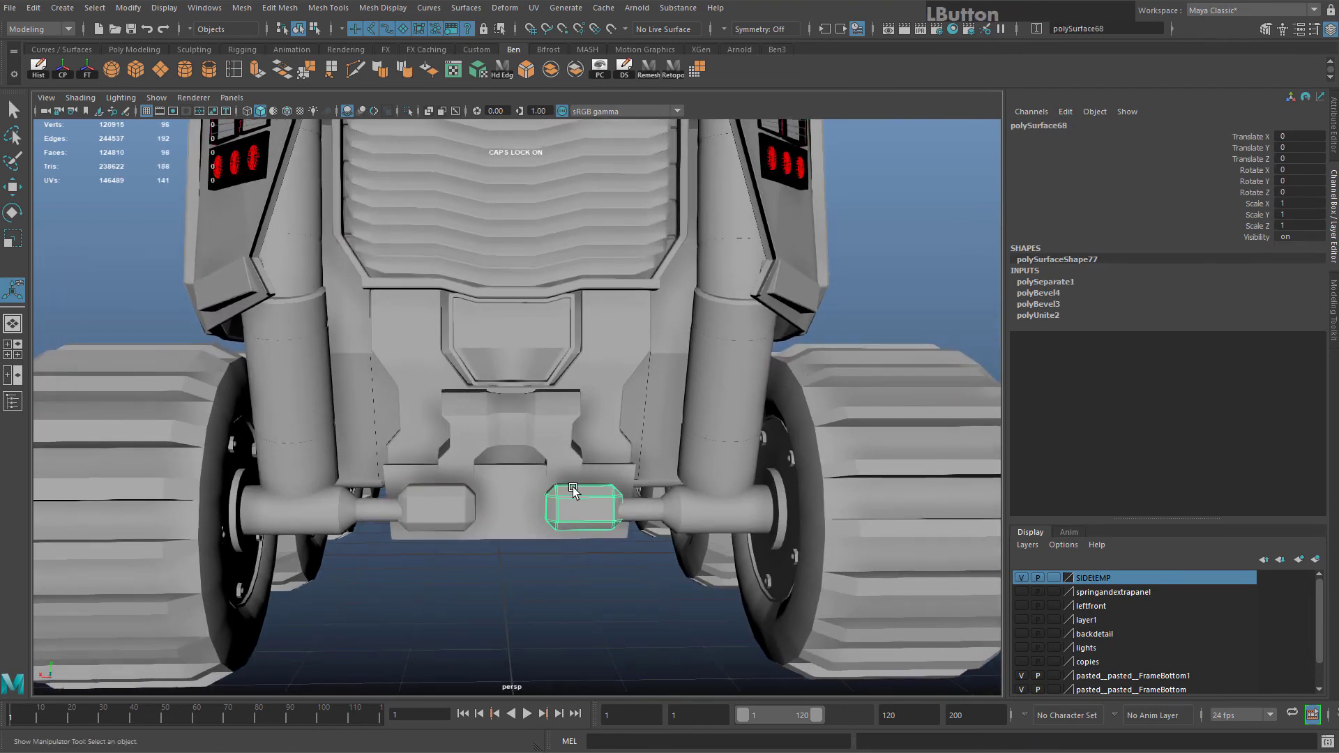
Duplicate the selected axle block and move the copy onto the suspension cylinder joint, about X -1.28, Y 2.04, Z -0.80
key("ctrl+d")
key("w")
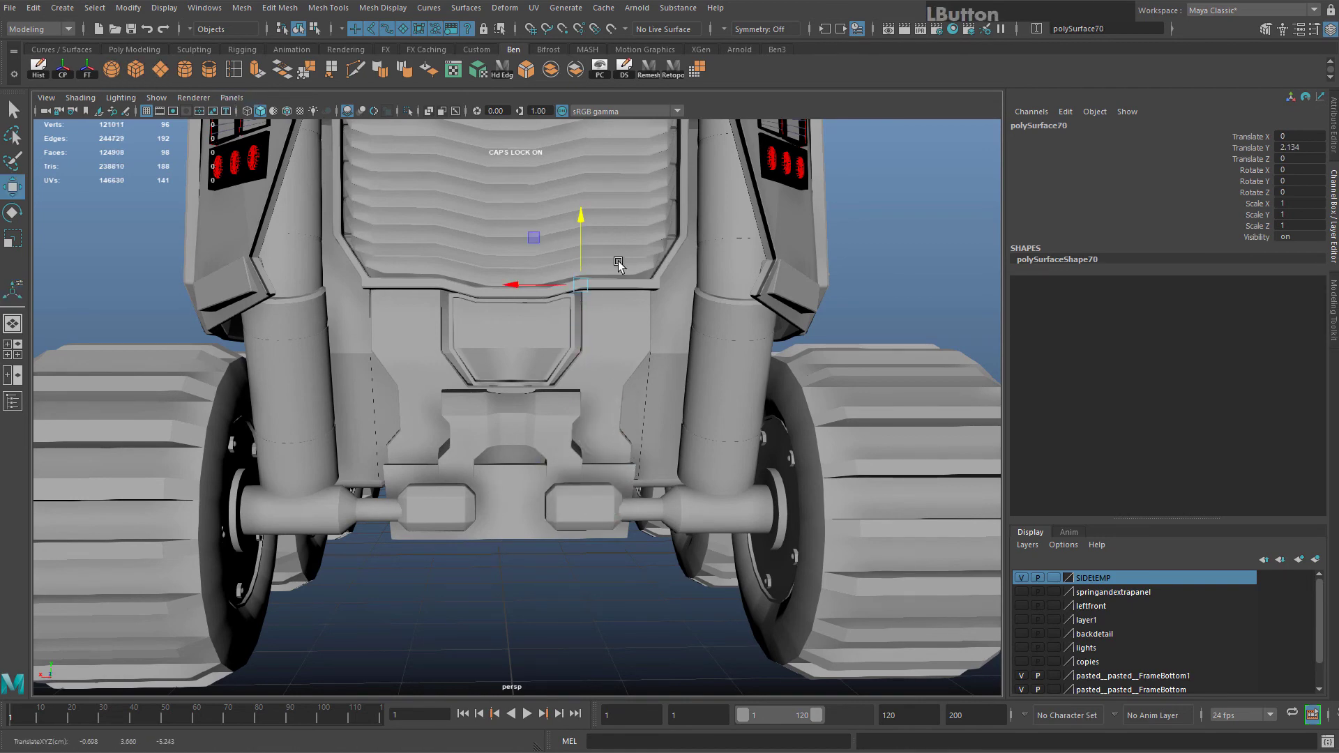
left_click_drag(617, 263, 729, 240, "alt")
key("ctrl+z")
left_click_drag(731, 241, 681, 369)
right_click_drag(712, 299, 649, 296)
left_click_drag(649, 296, 603, 272, "alt")
left_click_drag(649, 262, 708, 352)
right_click_drag(688, 307, 739, 288)
Duplicate the raised block, move the copy onto the opposite suspension cylinder joint, and reselect the first raised block
key("ctrl+d")
left_click_drag(600, 299, 676, 296, "alt")
left_click_drag(676, 299, 266, 323)
scroll(266, 324, "down", 5)
left_click_drag(447, 328, 537, 279, "alt")
left_click(755, 288)
left_click_drag(754, 289, 730, 320, "alt")
scroll(541, 366, "up", 5)
left_click_drag(541, 367, 640, 357, "alt")
scroll(670, 328, "up", 5)
left_click(707, 295)
middle_click_drag(457, 333, 452, 355, "alt")
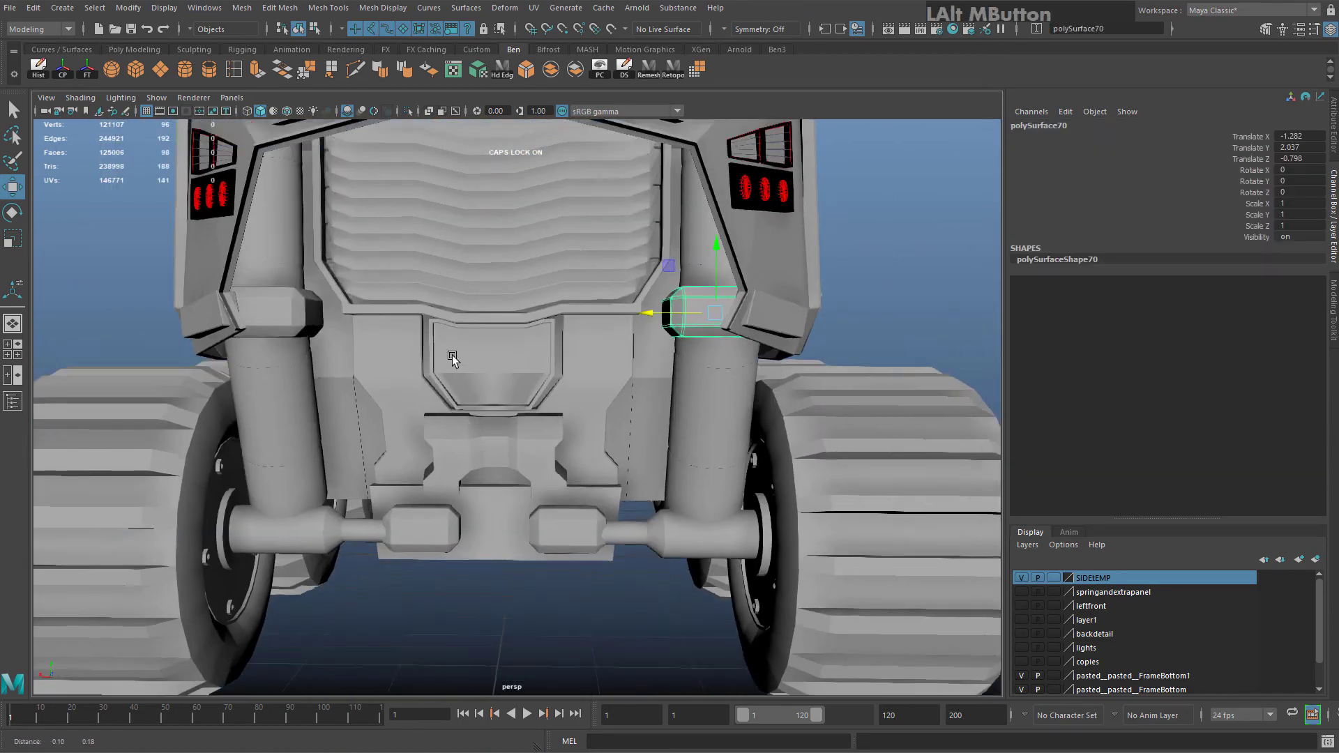
Lower the inner top vertices of the first raised block on the suspension cylinder to slope its end beside the grille
scroll(452, 354, "down", 4)
left_click(750, 335)
left_click_drag(739, 335, 659, 342, "alt")
scroll(669, 338, "up", 5)
left_click(683, 338)
left_click_drag(578, 297, 674, 328)
scroll(655, 342, "down", 5)
left_click(740, 307)
middle_click_drag(674, 332, 722, 361, "alt")
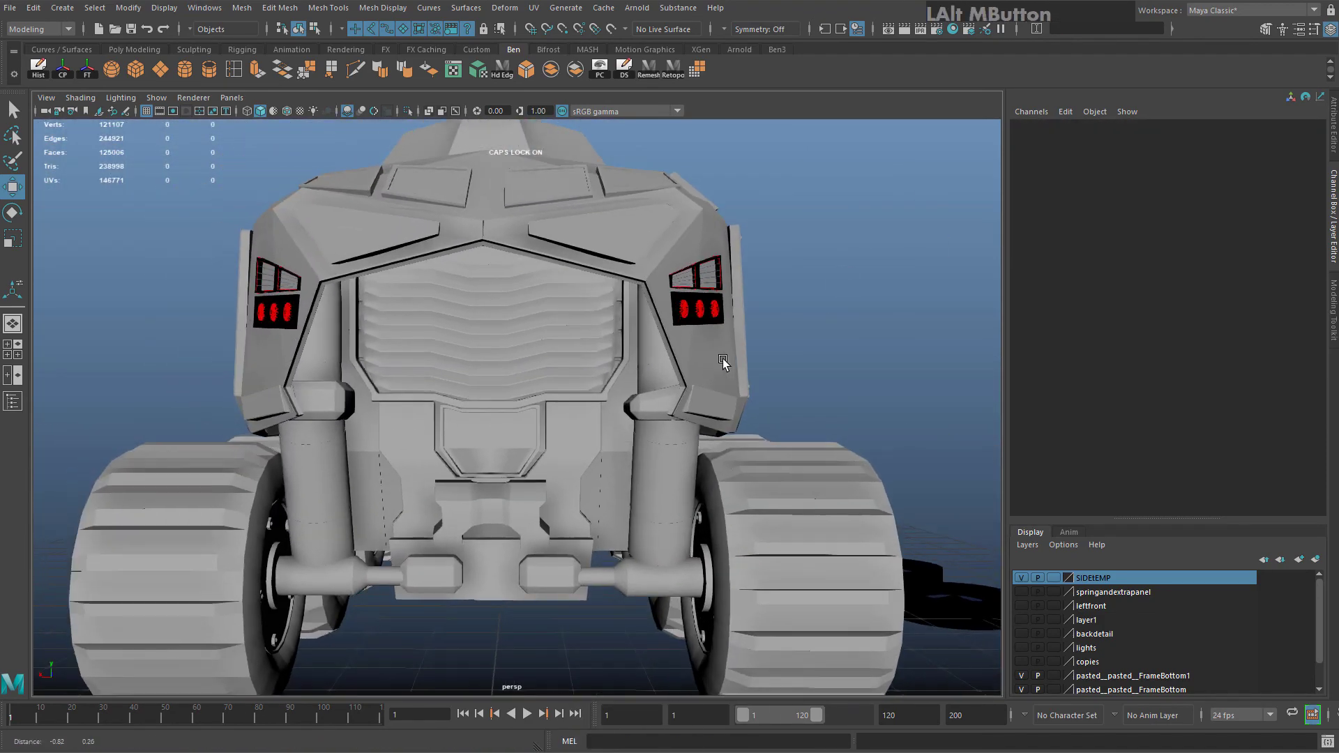
Lower the inner top vertices of the opposite raised suspension block to give it the same sloped end
left_click(333, 397)
right_click_drag(335, 383, 279, 378)
left_click_drag(330, 437, 367, 353)
scroll(368, 353, "up", 5)
middle_click_drag(368, 353, 583, 330, "alt")
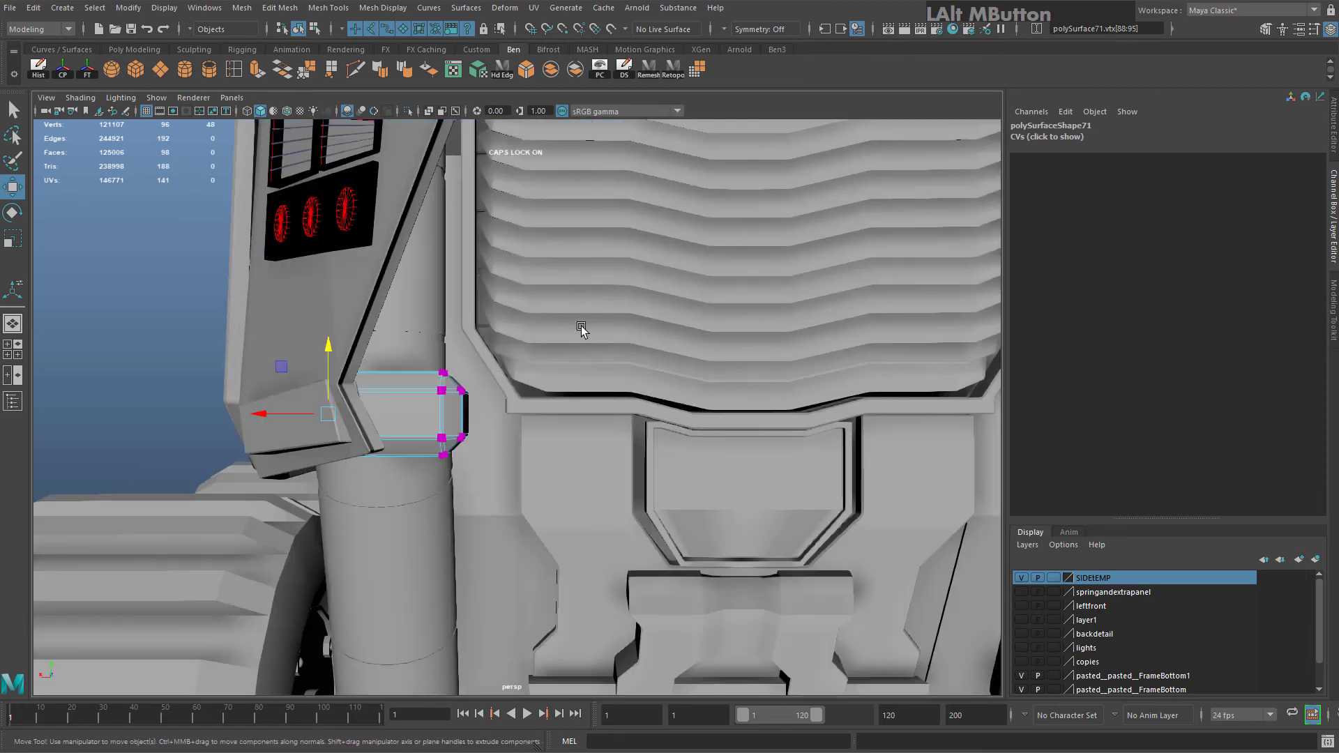
left_click_drag(459, 315, 460, 339)
scroll(512, 380, "down", 5)
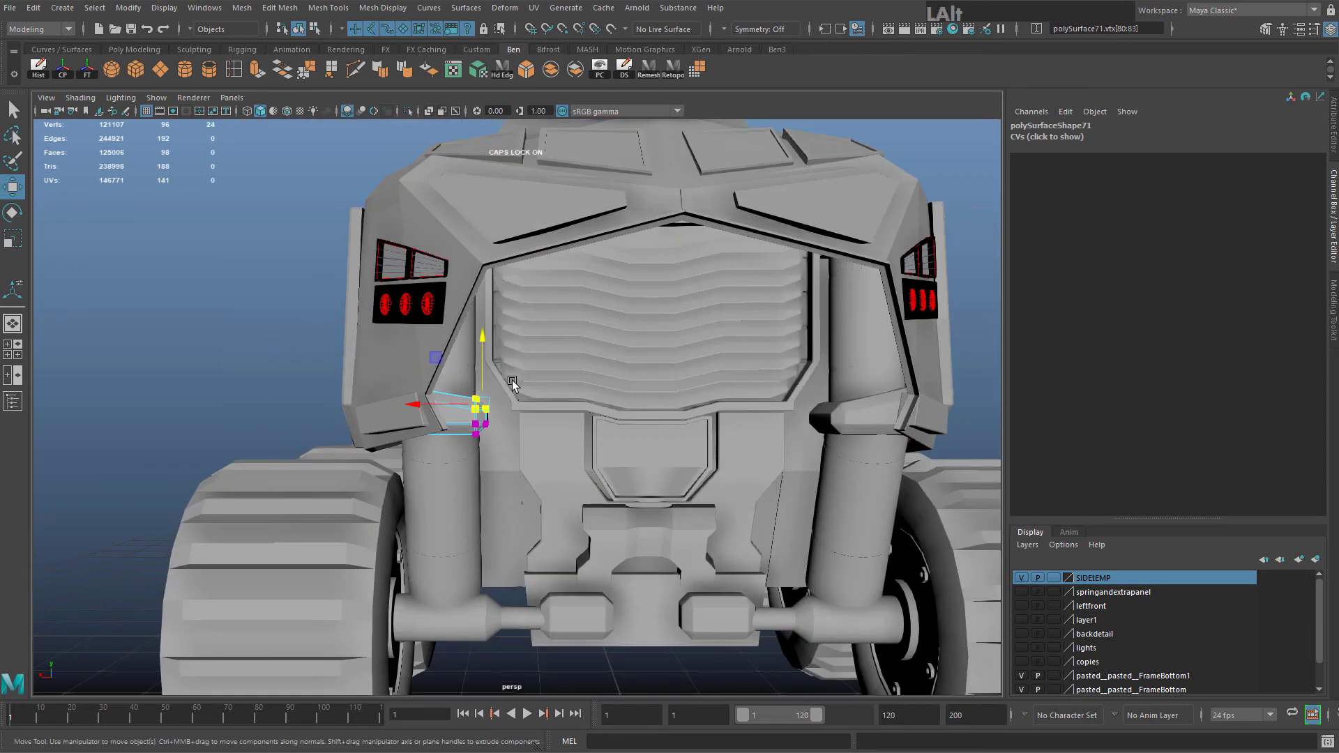
Return to object selection and combine the two lower axle blocks into one mesh
right_click_drag(859, 418, 923, 360)
left_click(938, 362)
scroll(819, 457, "down", 4)
middle_click_drag(819, 457, 822, 338, "alt")
scroll(517, 398, "up", 5)
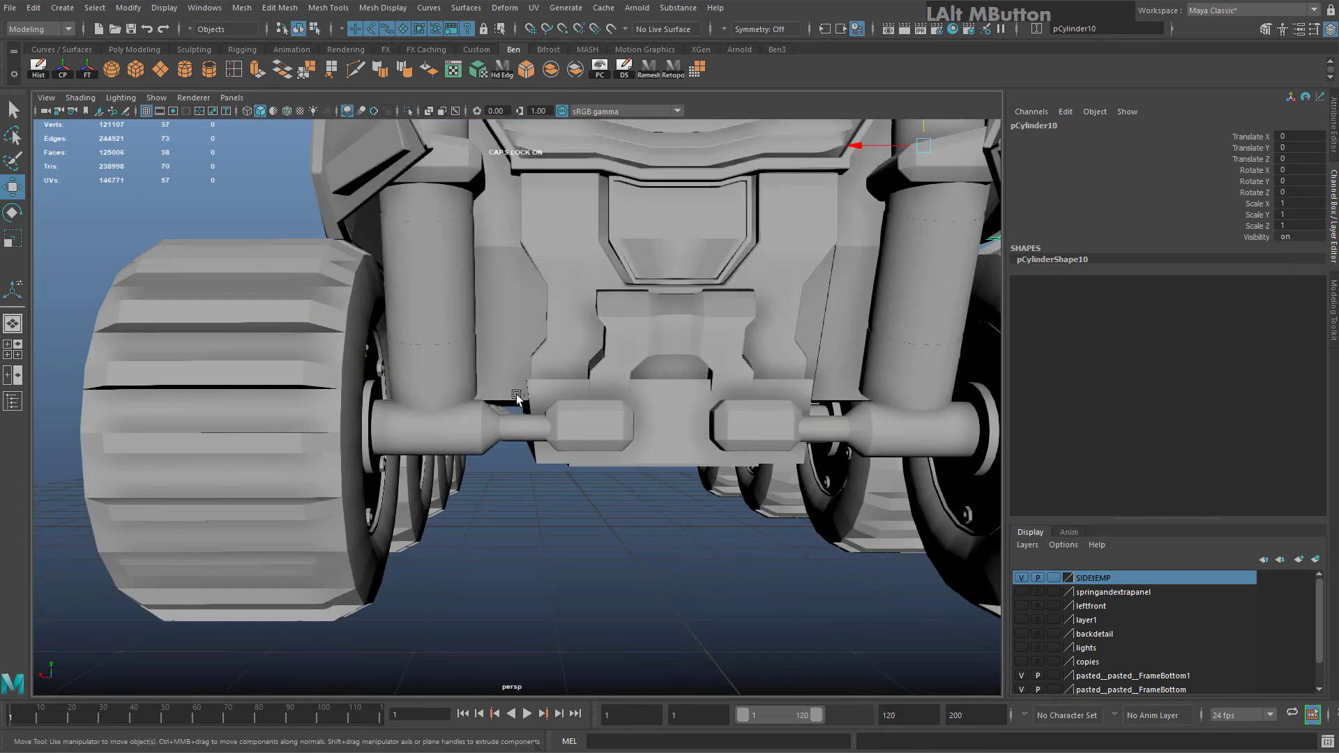
middle_click_drag(517, 398, 378, 387, "alt")
left_click(437, 415)
left_click(636, 415, "shift")
left_click(551, 71)
scroll(517, 337, "up", 3)
right_click_drag(425, 410, 370, 394)
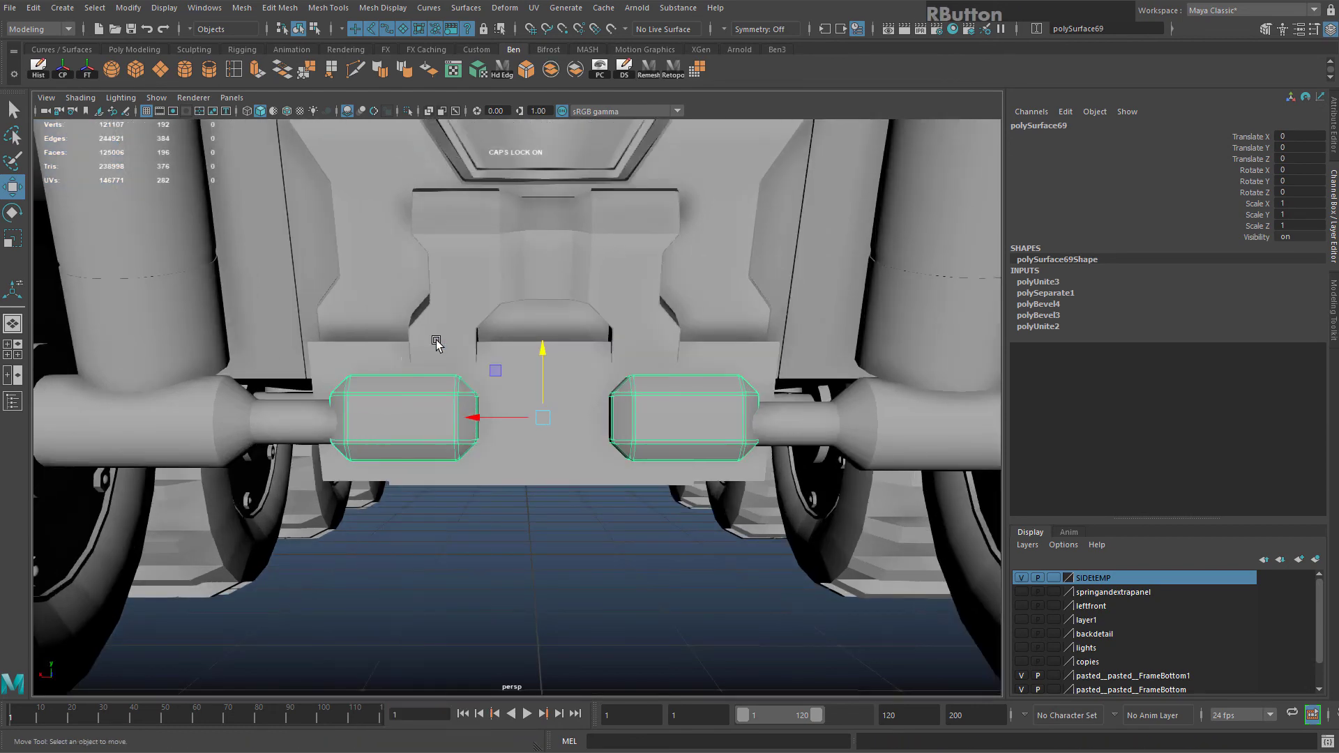
left_click_drag(446, 321, 659, 417)
left_click(291, 71)
key("ctrl+z")
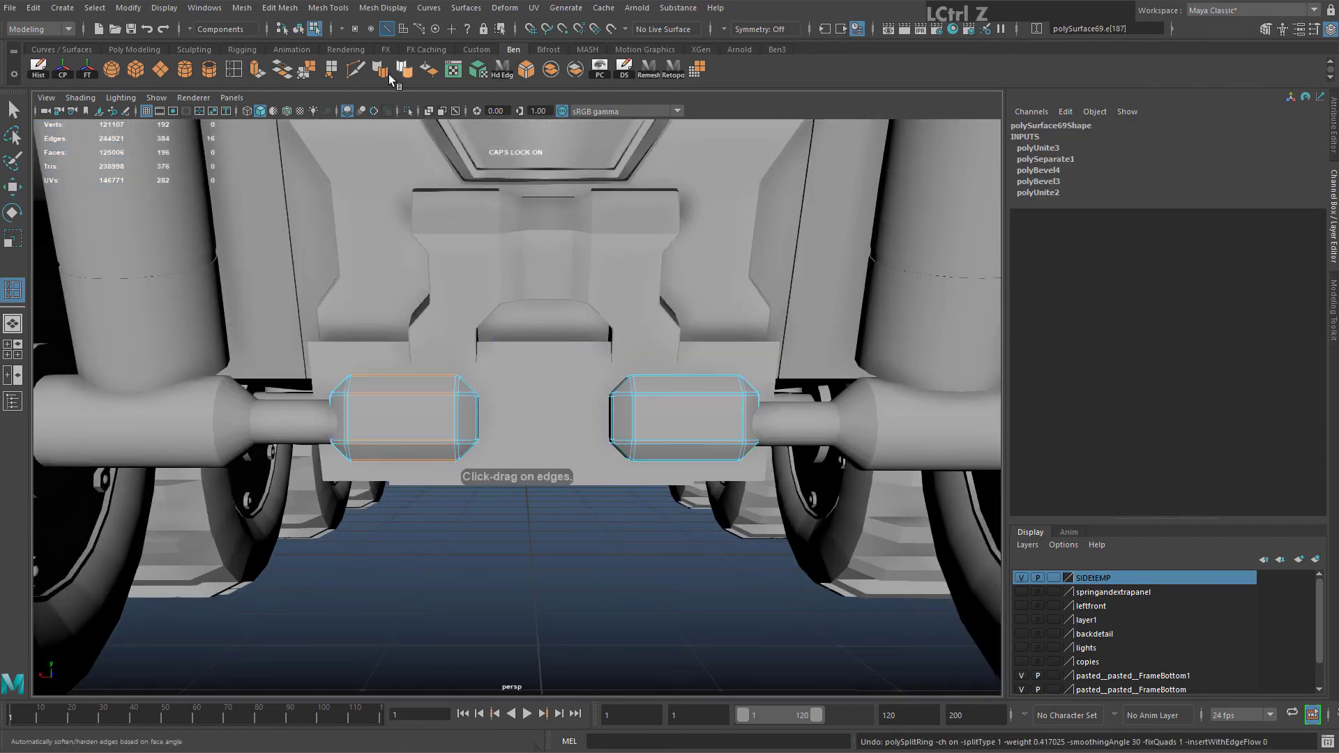
Insert two vertical edge loops around each axle block with Multi-Cut and lower the inner top vertices to form a step
left_click(354, 70)
middle_click(366, 392, "ctrl")
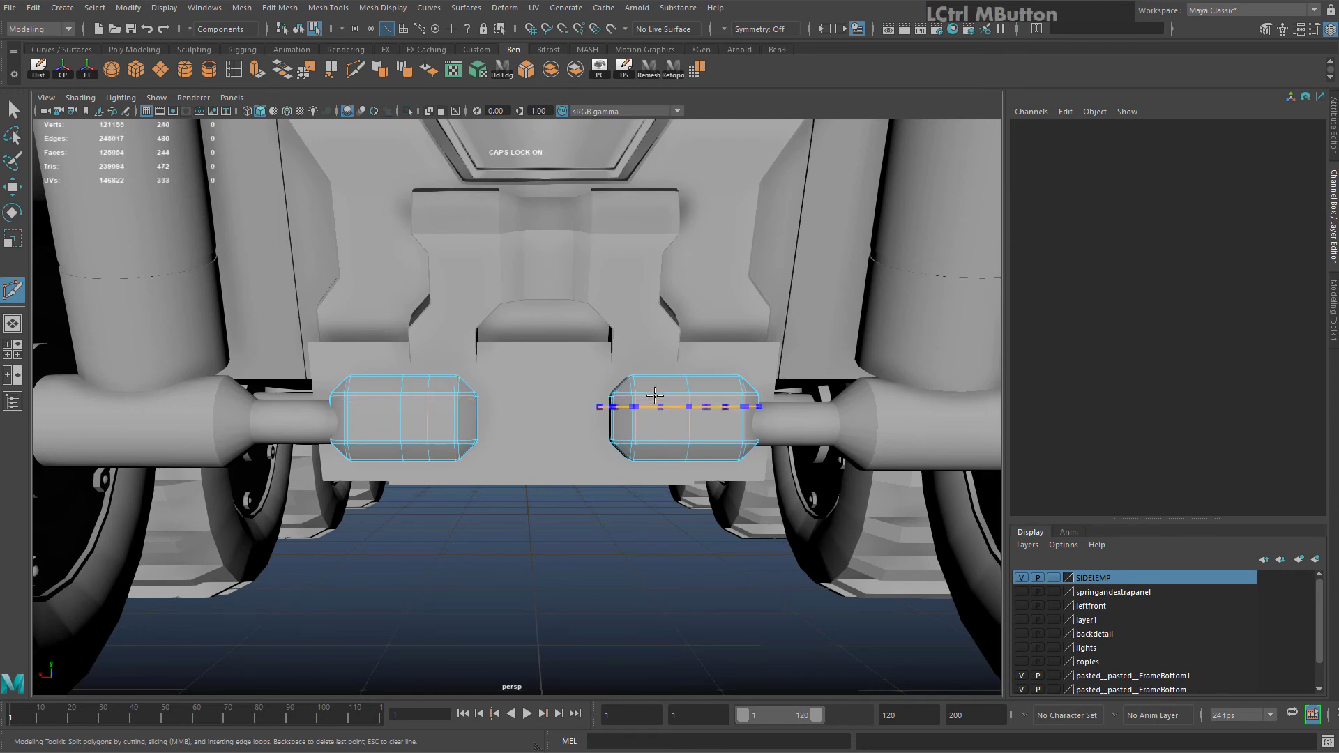
right_click_drag(430, 383, 337, 377)
left_click_drag(416, 357, 476, 415)
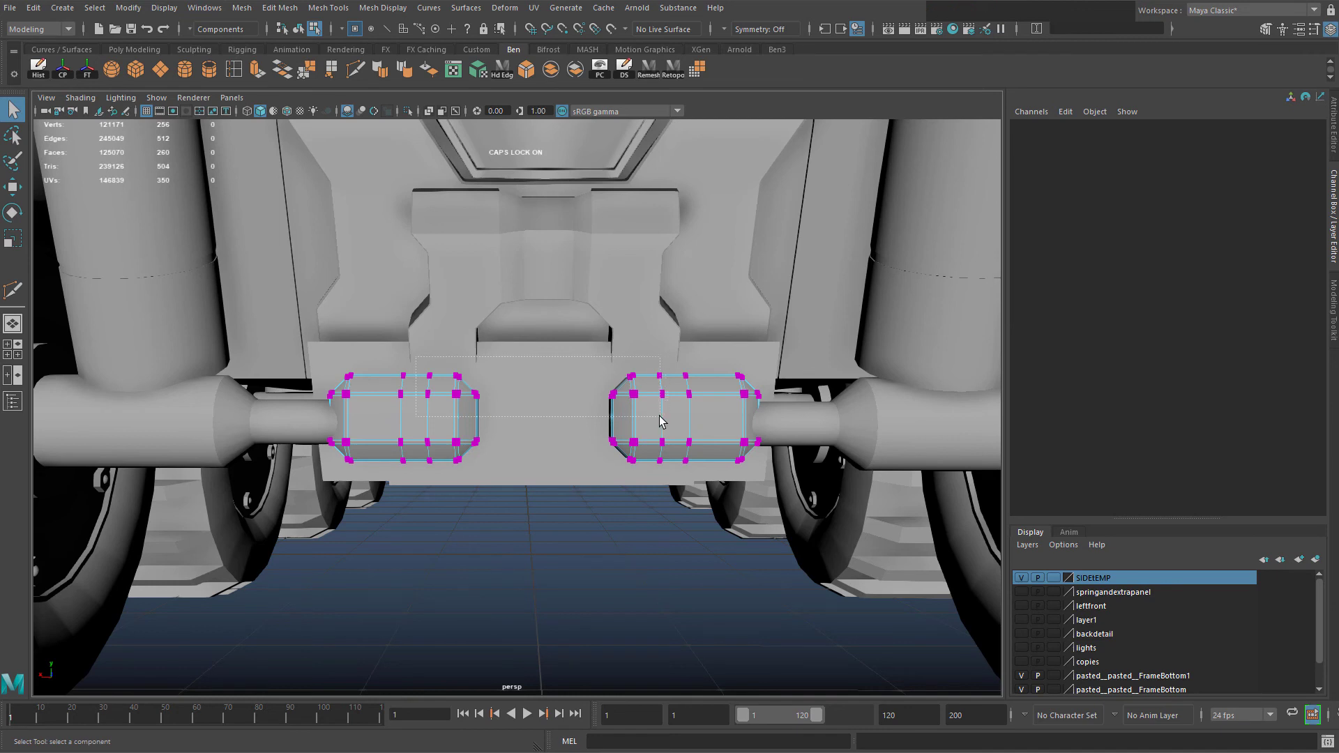
left_click_drag(664, 415, 668, 415)
left_click_drag(667, 414, 586, 360, "alt")
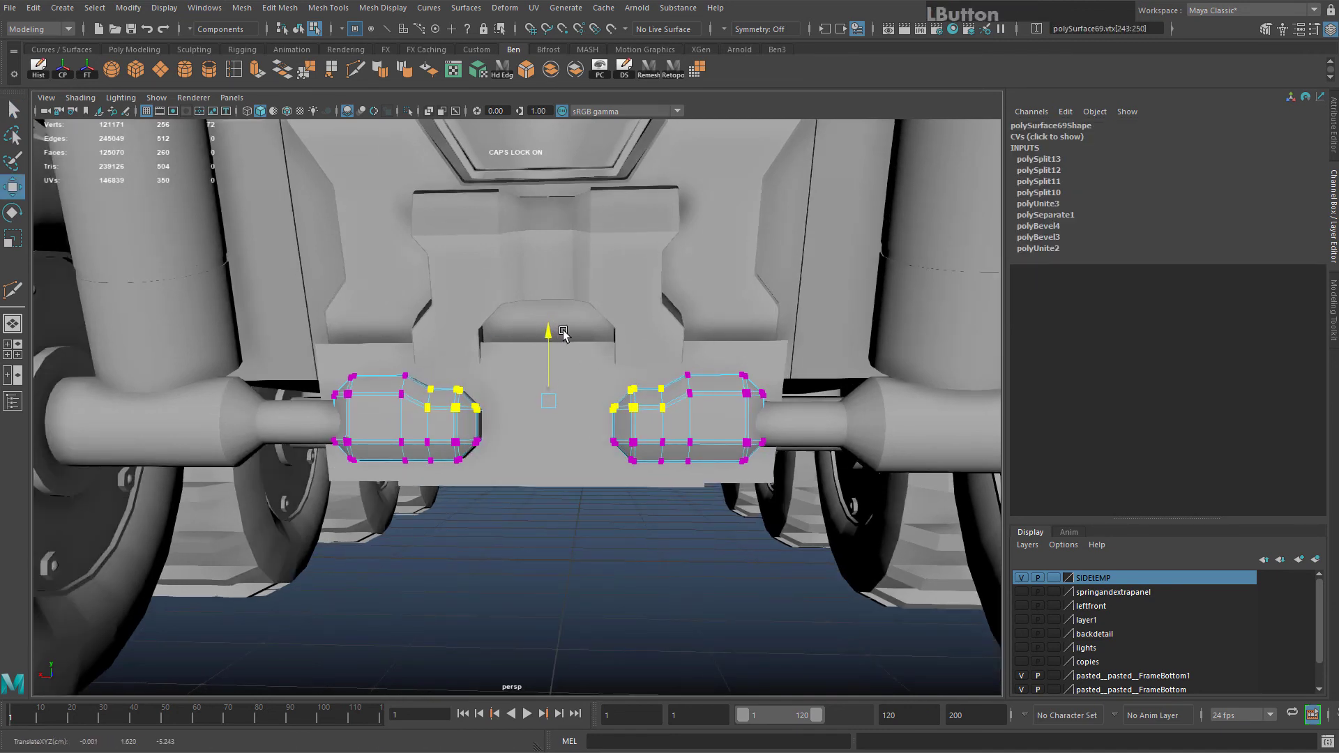
Bevel the lower center plate behind the axle blocks with a fraction of 0.2, and deselect it
right_click_drag(705, 383, 750, 364)
left_click(573, 438)
scroll(447, 582, "down", 4)
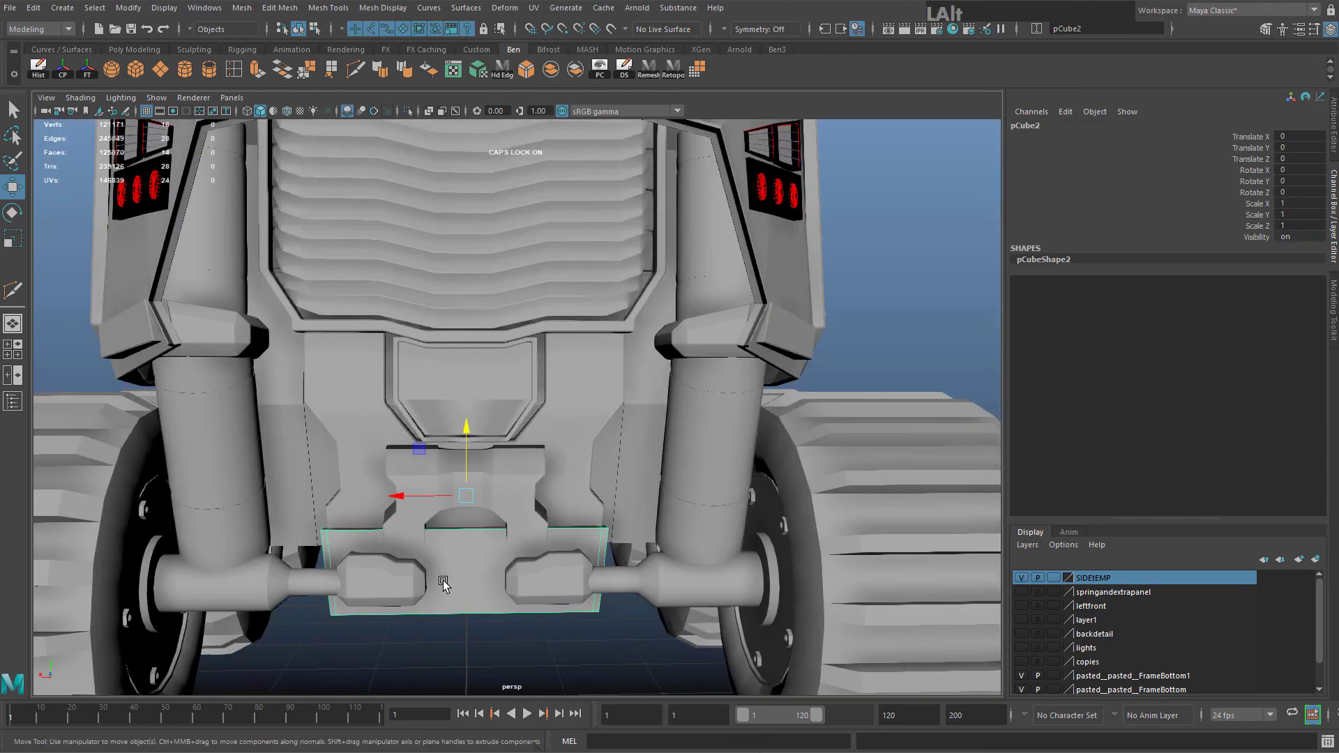
scroll(446, 582, "up", 5)
middle_click_drag(445, 405, 546, 352, "alt")
left_click(526, 68)
scroll(300, 454, "up", 5)
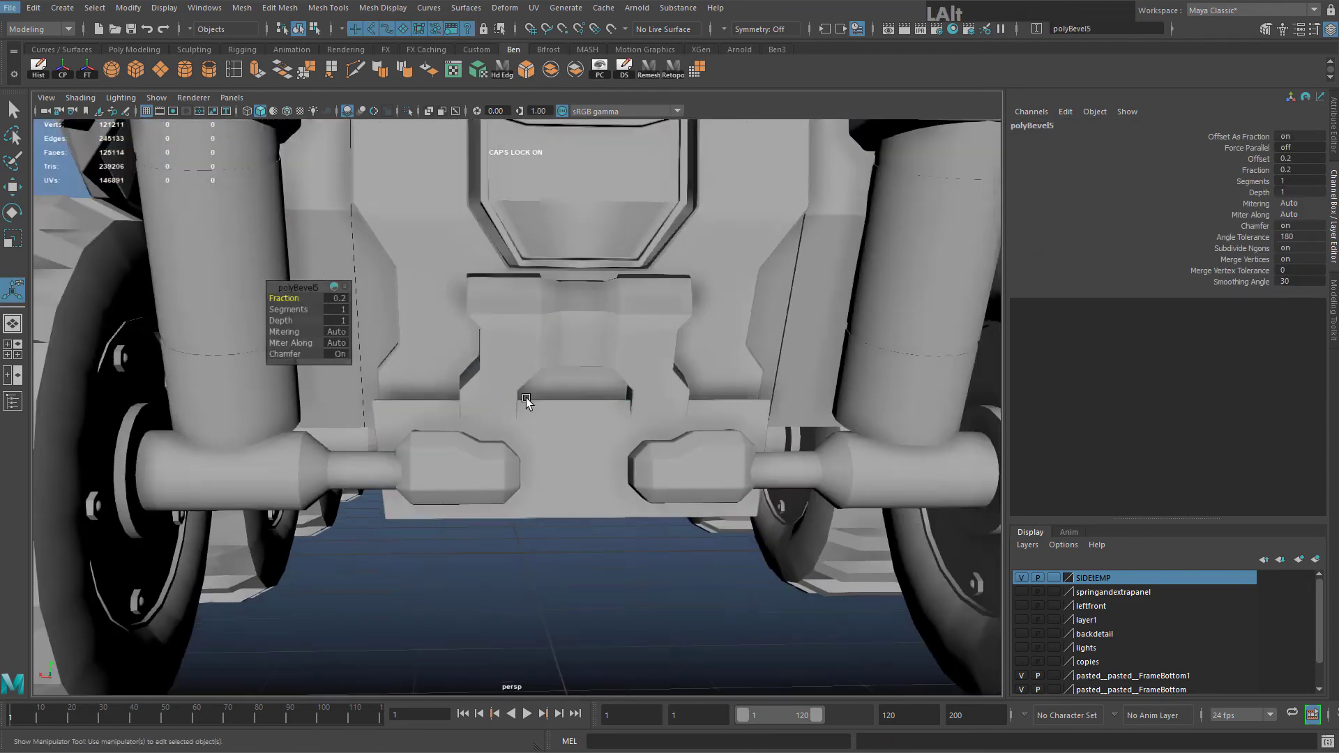
middle_click_drag(260, 427, 484, 379, "alt")
scroll(484, 379, "up", 2)
scroll(530, 475, "down", 8)
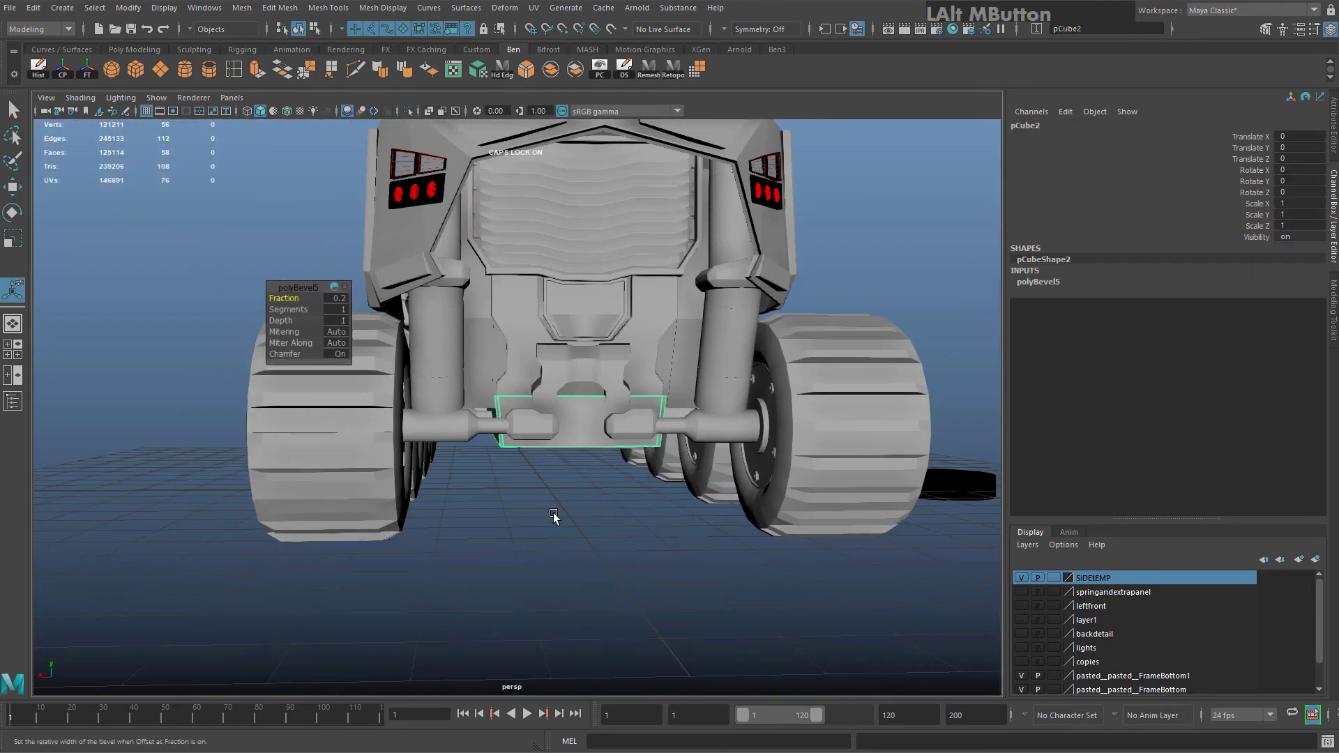
left_click(554, 514)
Examine the vehicle's side panels, roof, rear arch, wheels and front windows for parts that still lack detail
left_click_drag(446, 482, 571, 457, "alt")
middle_click_drag(505, 404, 677, 504, "alt")
left_click(589, 342)
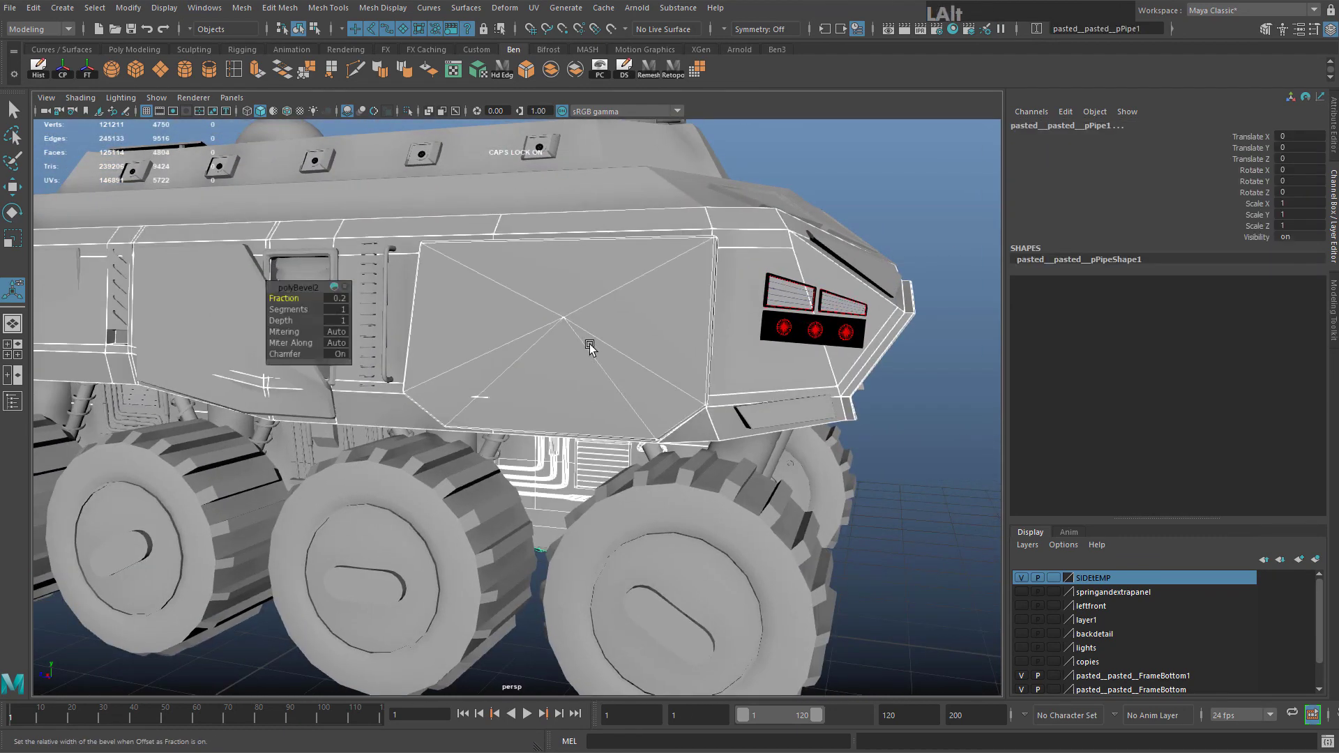
left_click(596, 337)
left_click_drag(704, 309, 491, 309, "alt")
key("t")
left_click(758, 320)
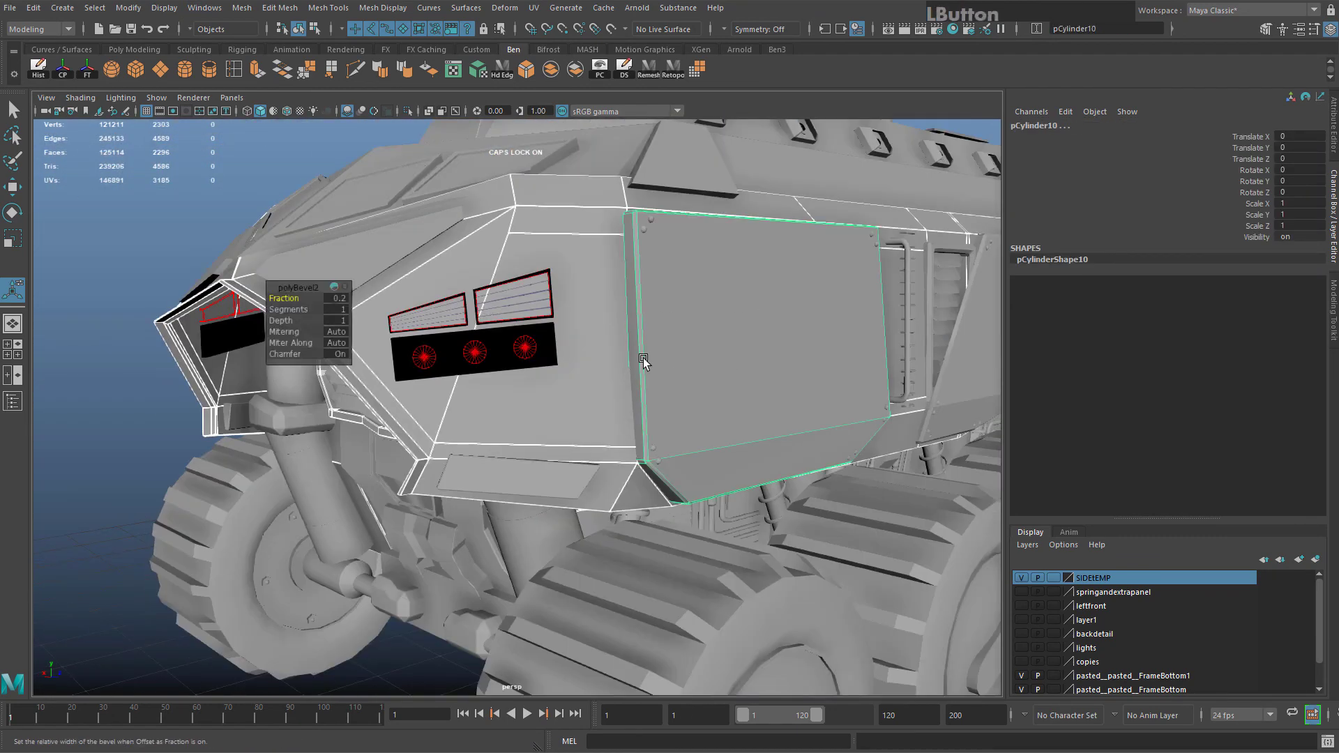
left_click_drag(643, 358, 654, 374, "alt")
middle_click_drag(654, 374, 629, 311, "alt")
left_click(629, 313)
left_click(671, 270)
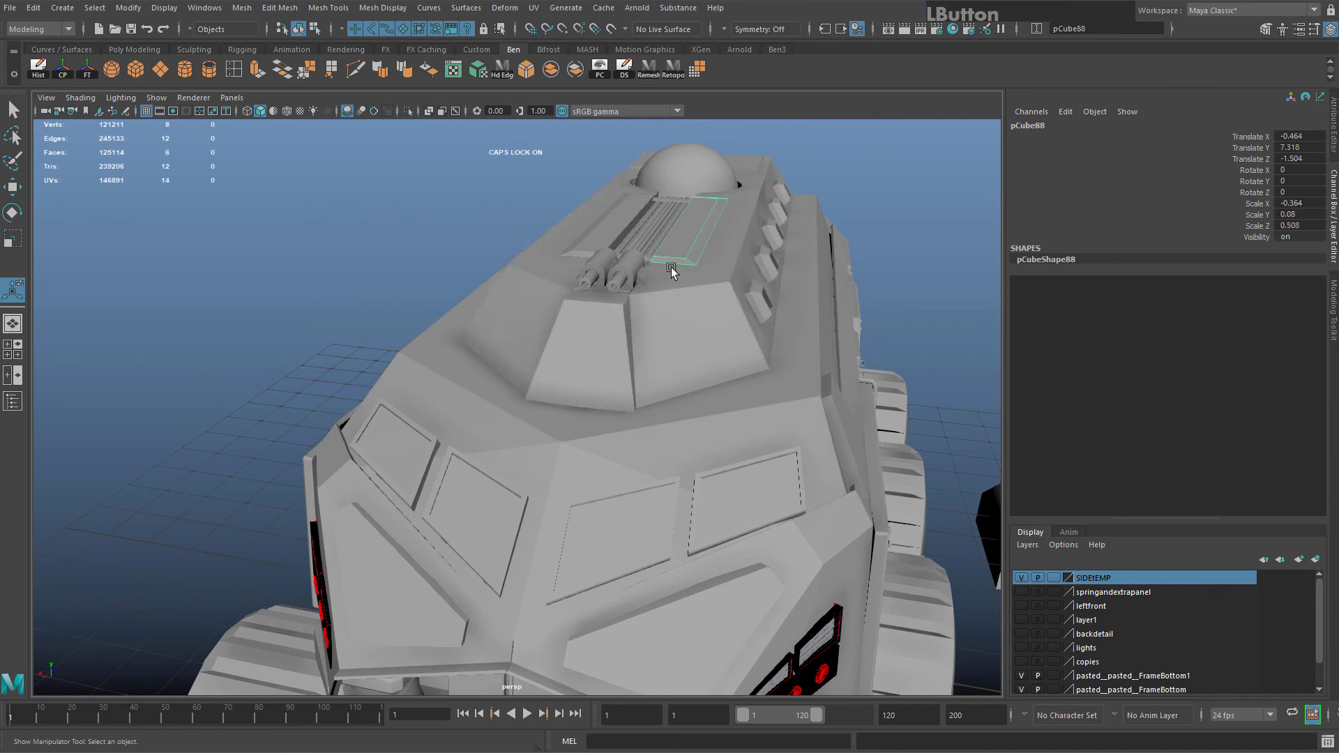
scroll(742, 382, "down", 4)
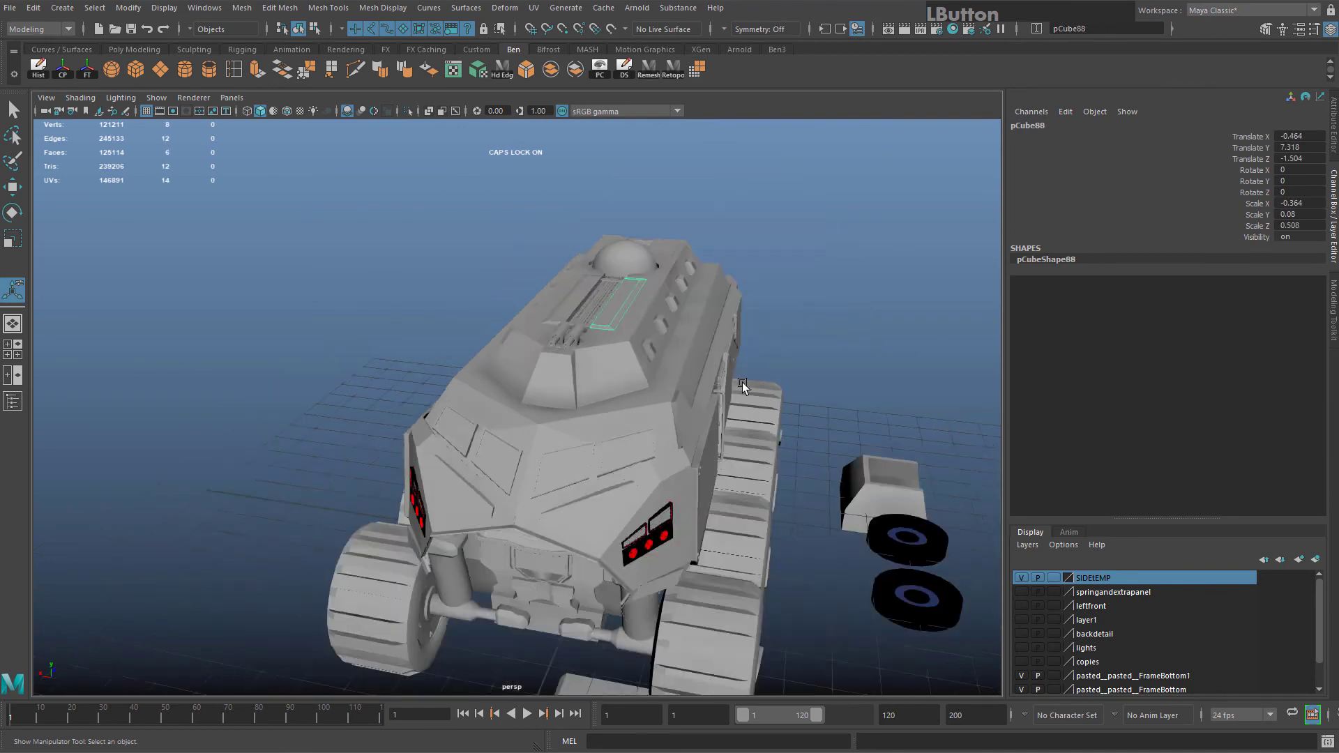
left_click_drag(829, 418, 598, 416, "alt")
left_click(601, 419)
left_click_drag(548, 454, 530, 454, "alt")
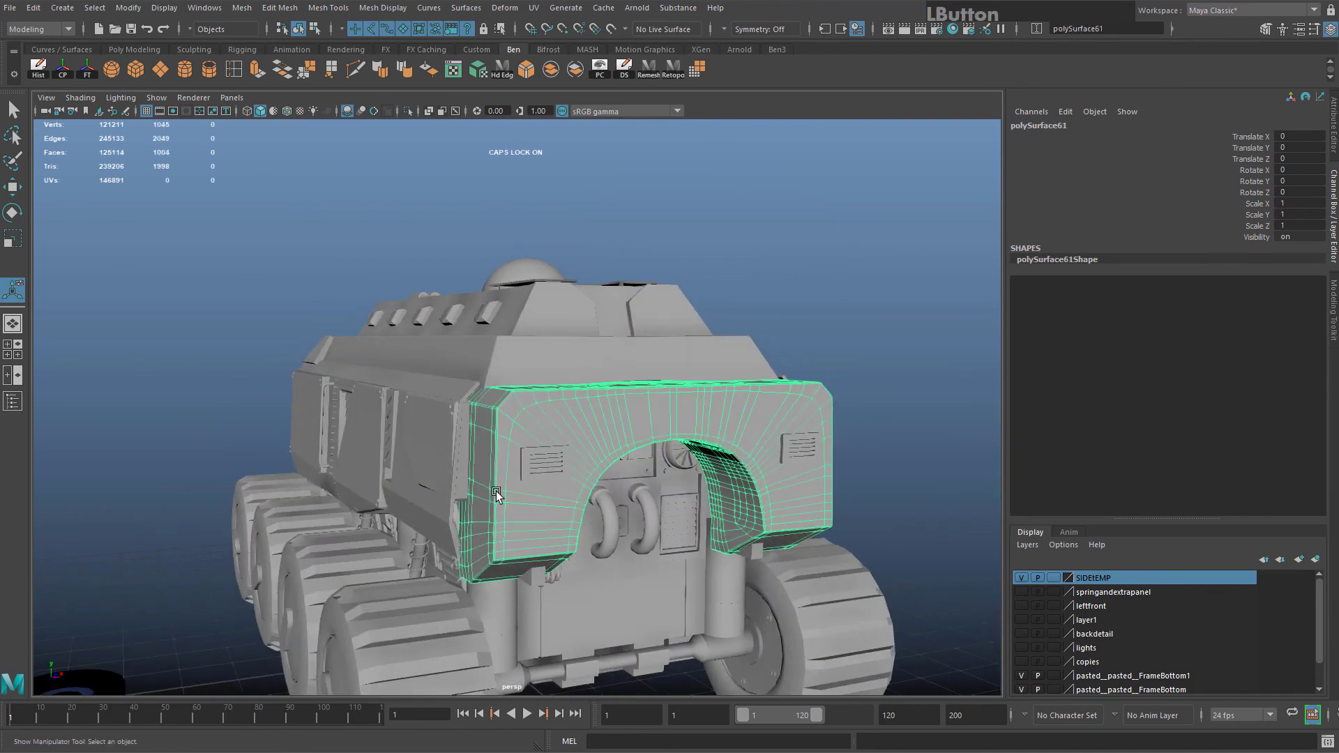
left_click(453, 494)
left_click_drag(453, 494, 541, 412, "alt")
middle_click_drag(541, 412, 523, 408, "alt")
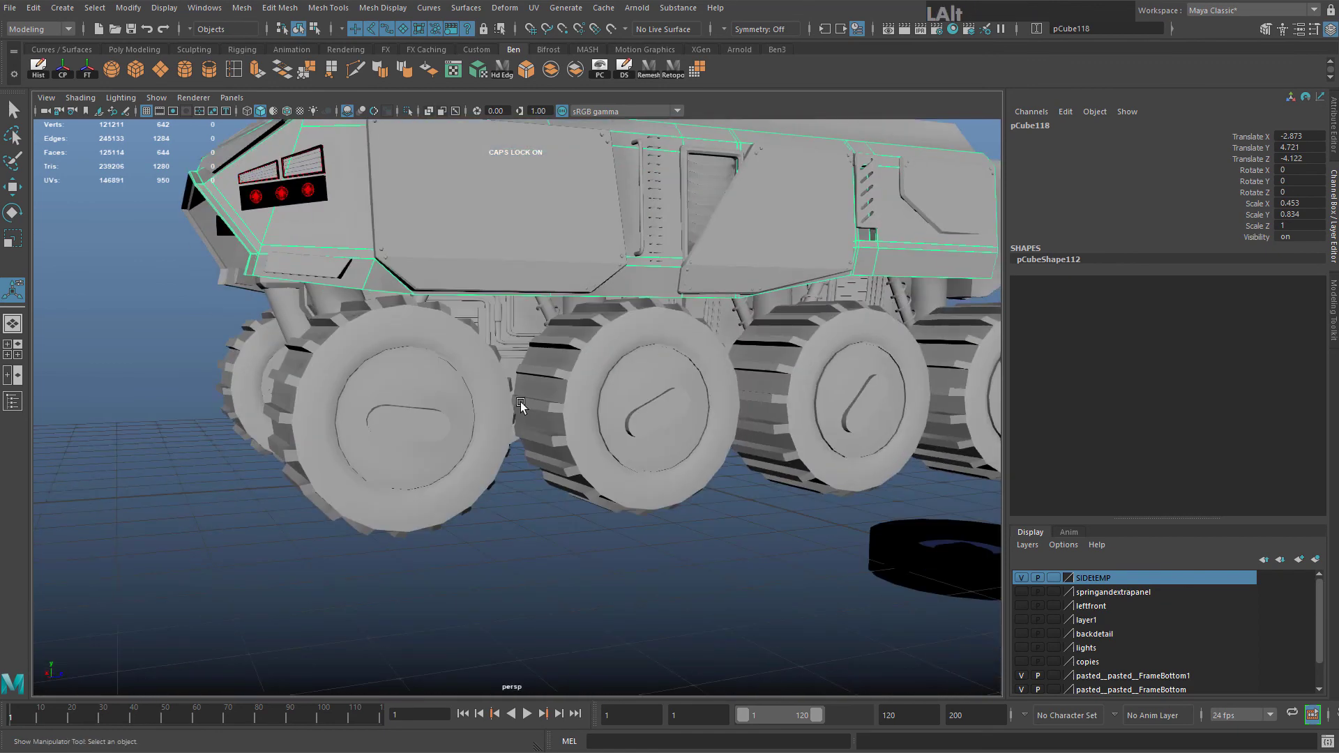
left_click_drag(524, 408, 537, 452, "alt")
left_click(558, 455)
scroll(590, 451, "up", 5)
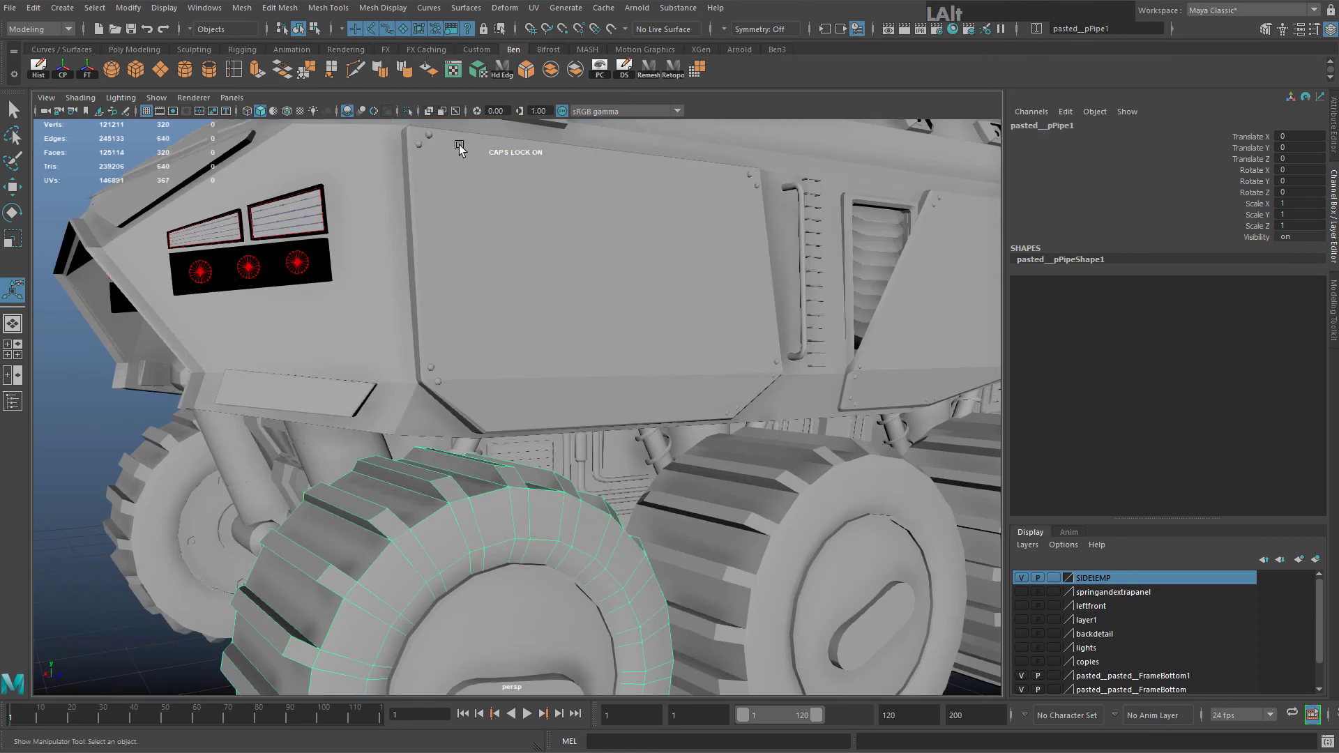
scroll(499, 272, "down", 2)
middle_click_drag(492, 283, 515, 357, "alt")
left_click_drag(283, 265, 395, 308, "alt")
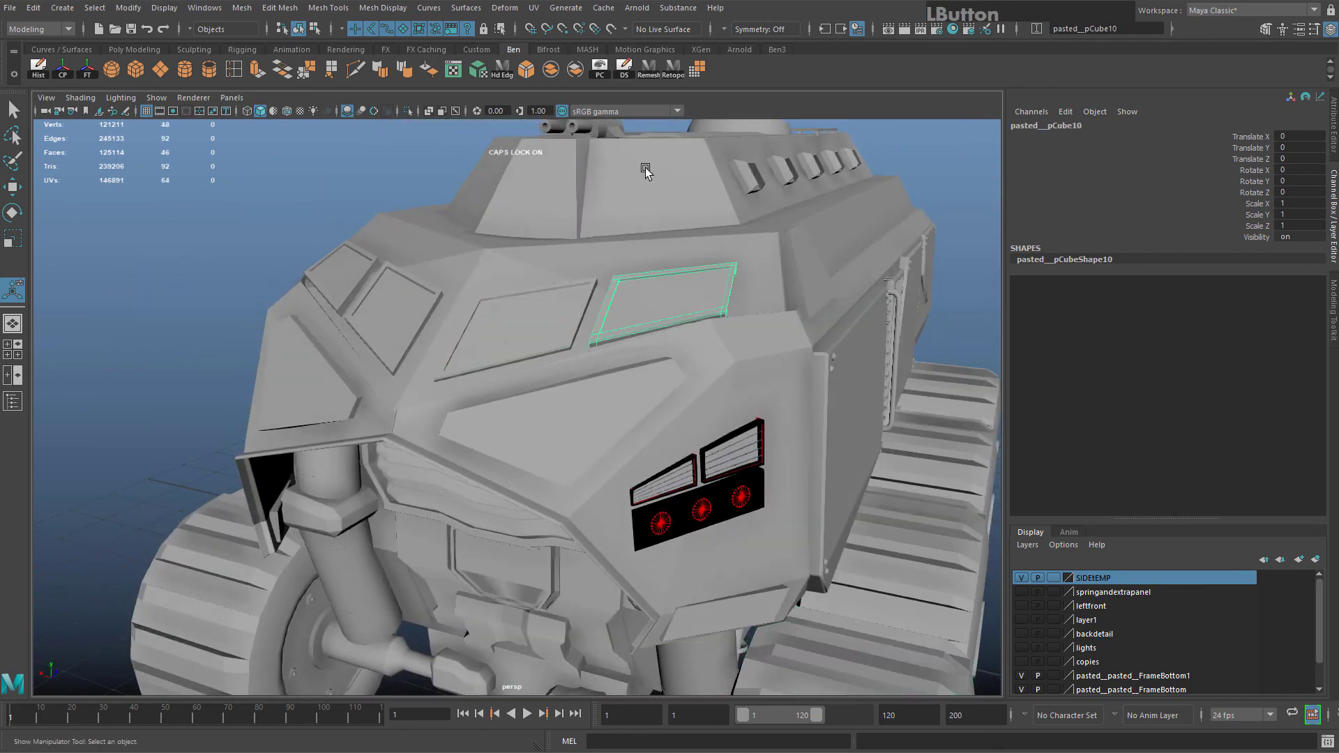
Bevel the small angled panel on the upper side of the body, just behind the front windows
left_click(646, 167)
middle_click_drag(809, 255, 714, 378, "alt")
left_click(714, 378)
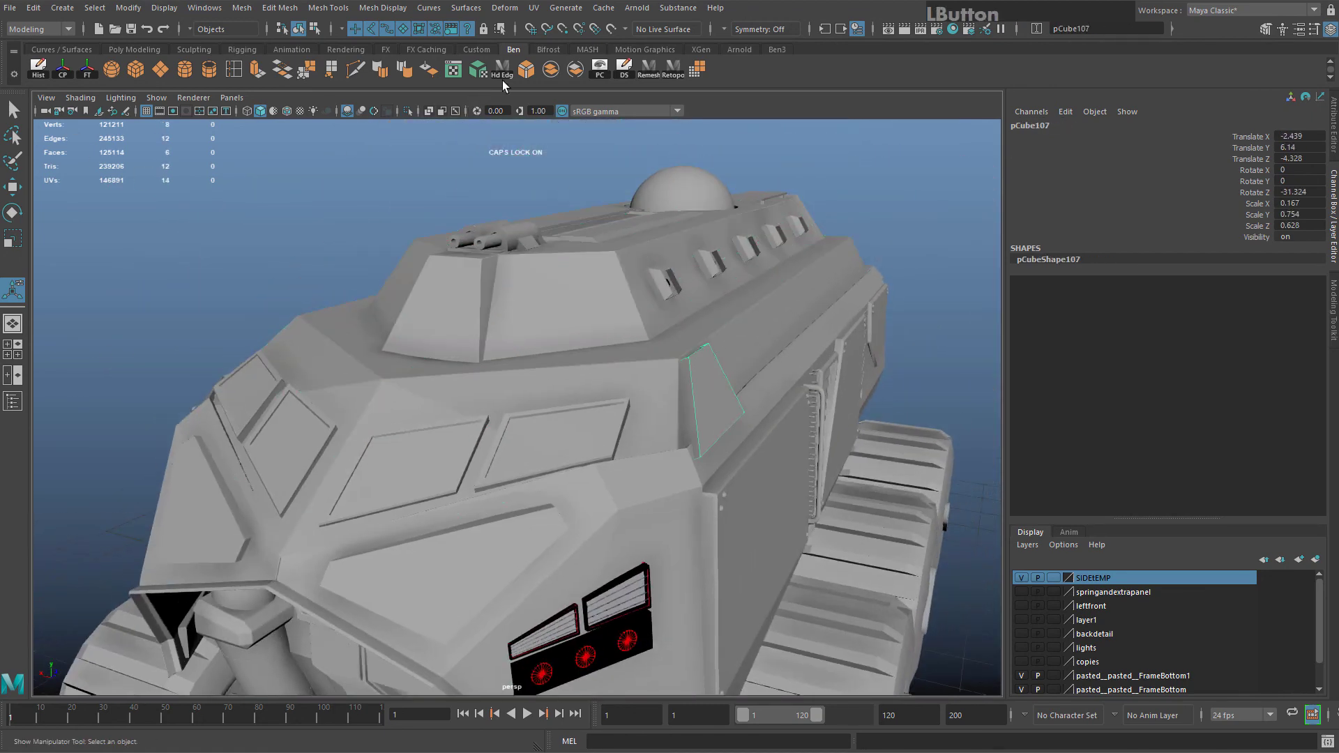
key("ctrl+b")
right_click_drag(661, 381, 719, 336)
left_click(710, 357)
left_click(710, 370)
Examine the vehicle's roof, side and front from several angles
left_click_drag(528, 273, 687, 265, "alt")
left_click_drag(542, 171, 555, 349, "alt")
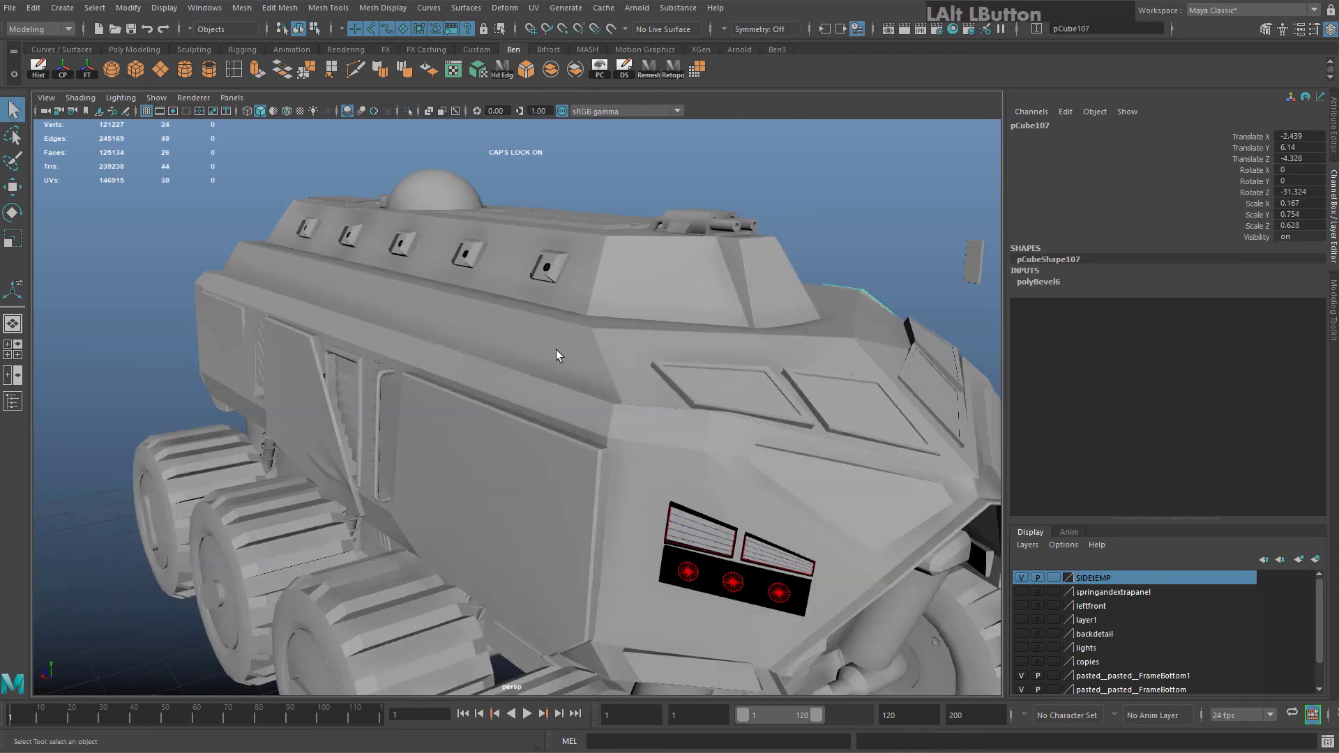
left_click(555, 350)
middle_click_drag(555, 349, 465, 352, "alt")
left_click_drag(465, 351, 467, 288, "alt")
middle_click_drag(678, 314, 688, 215, "alt")
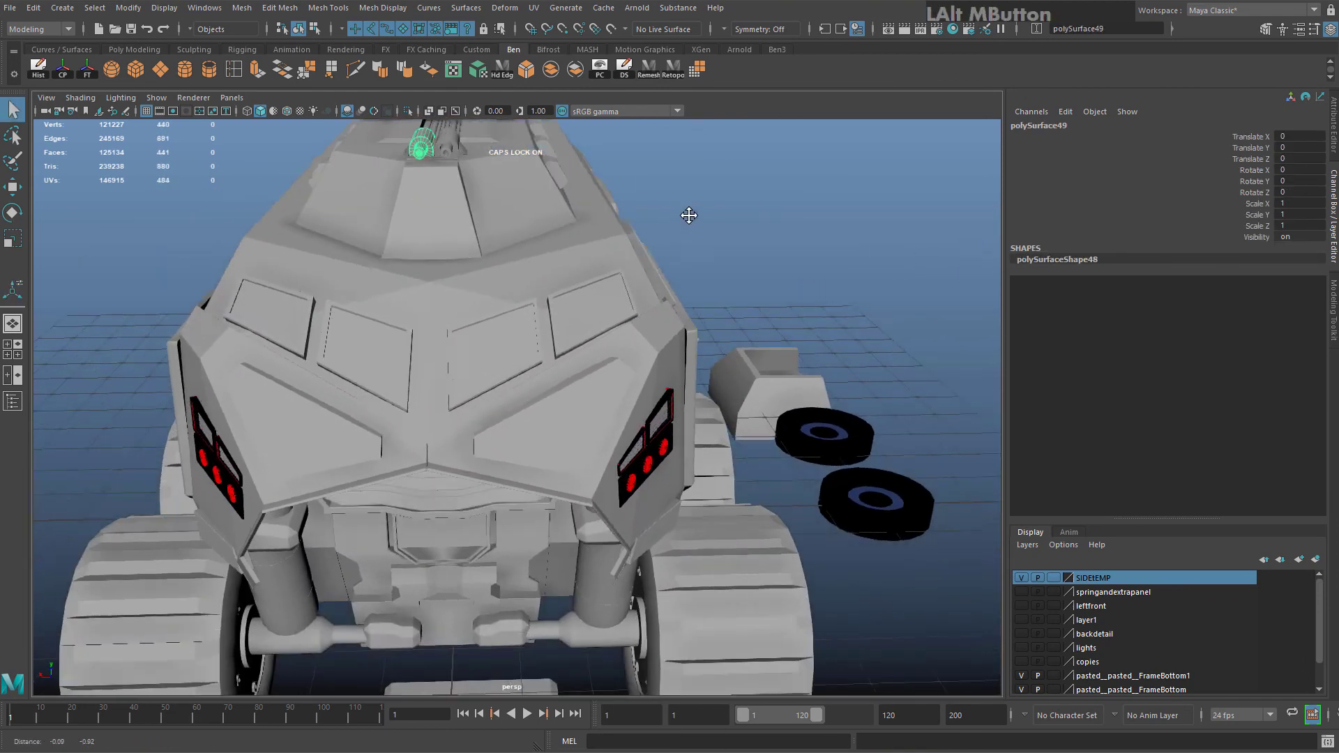
left_click_drag(688, 215, 695, 161, "alt")
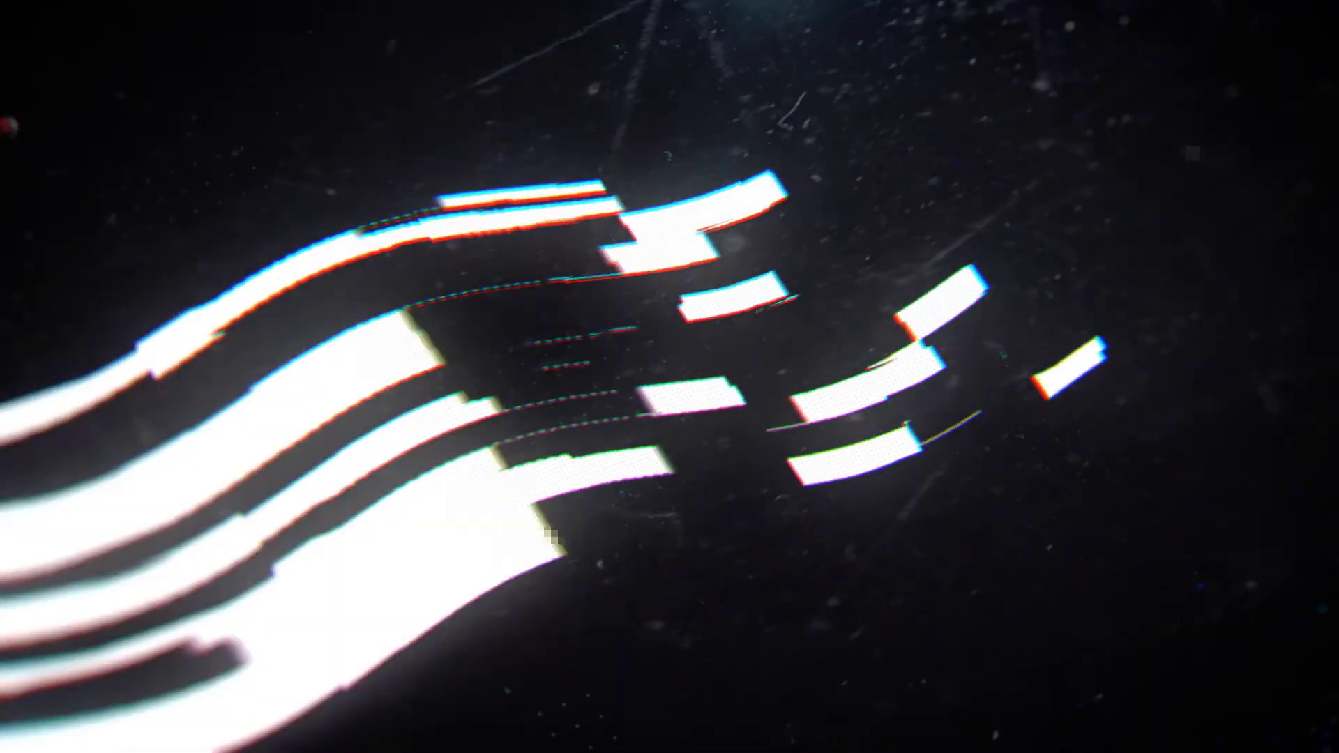